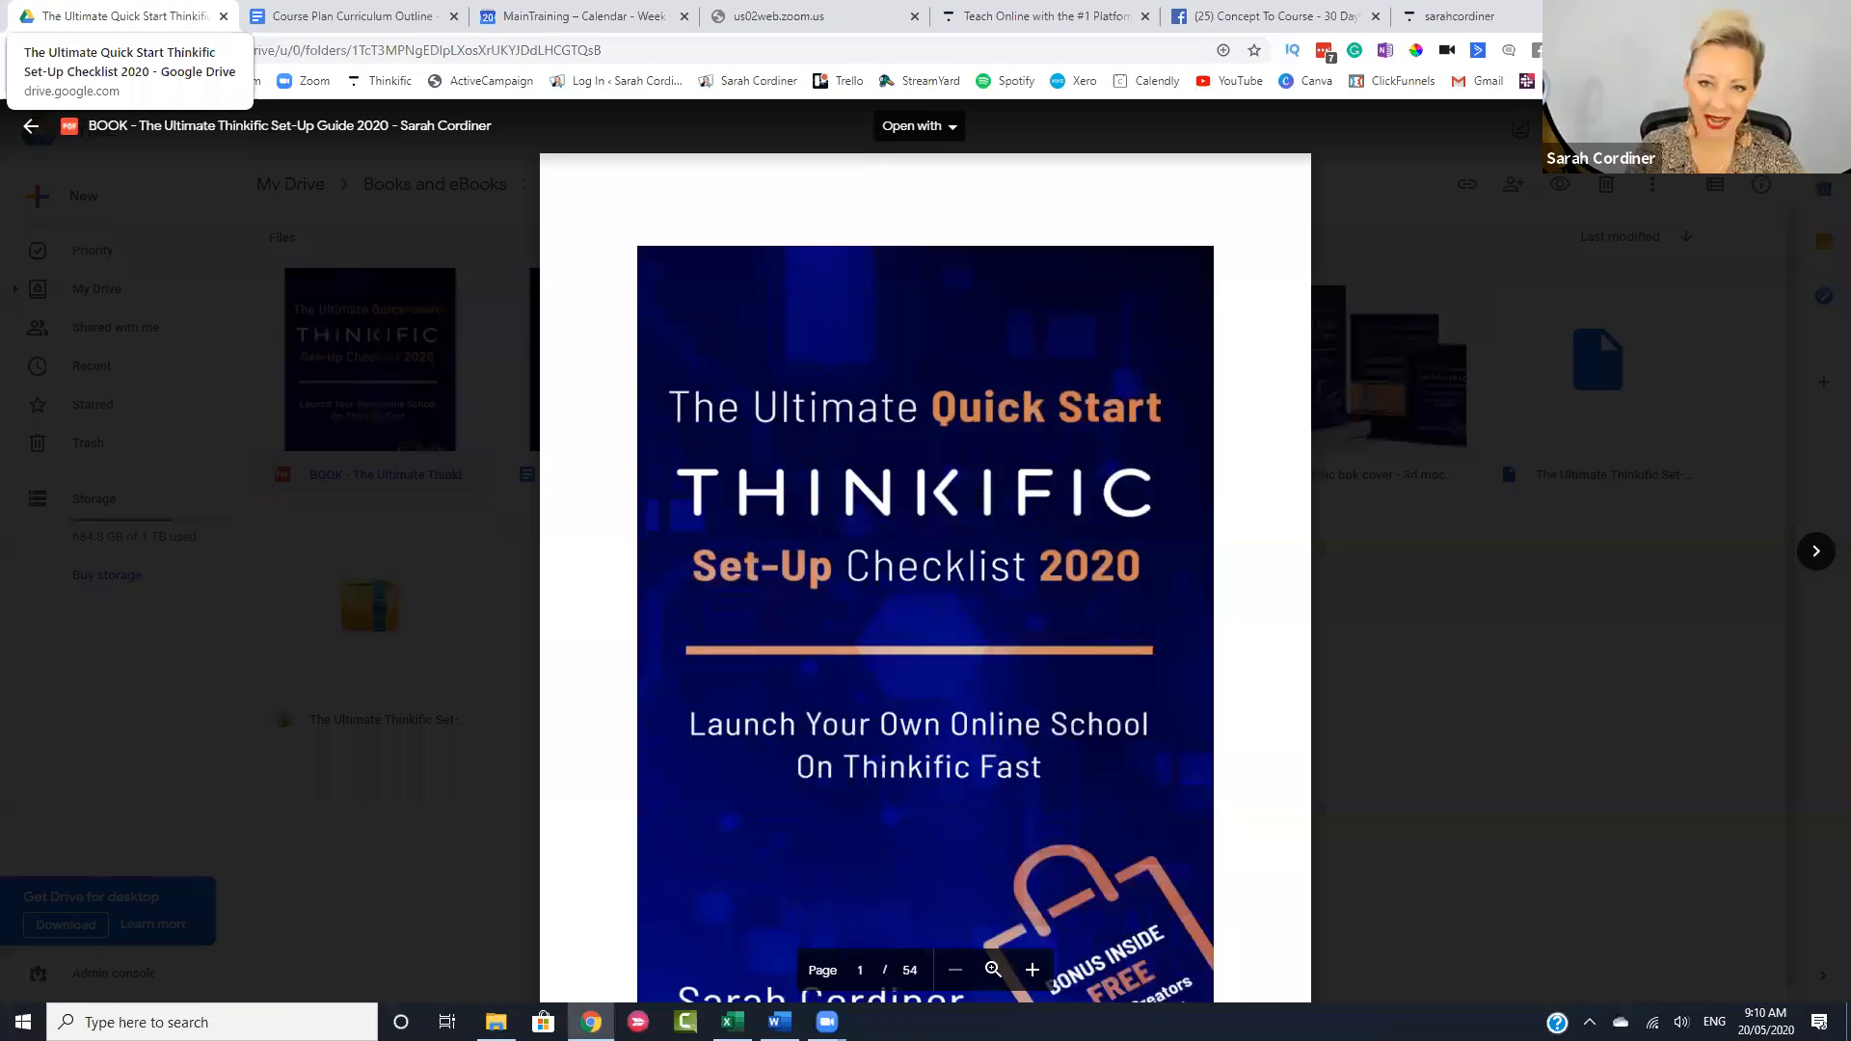
- Skim the Thinkific set-up guide from its cover through the contents page to the Create Your Account section
{"action": "scroll", "coordinate": [978, 499], "scroll_direction": "down", "scroll_amount": 2}
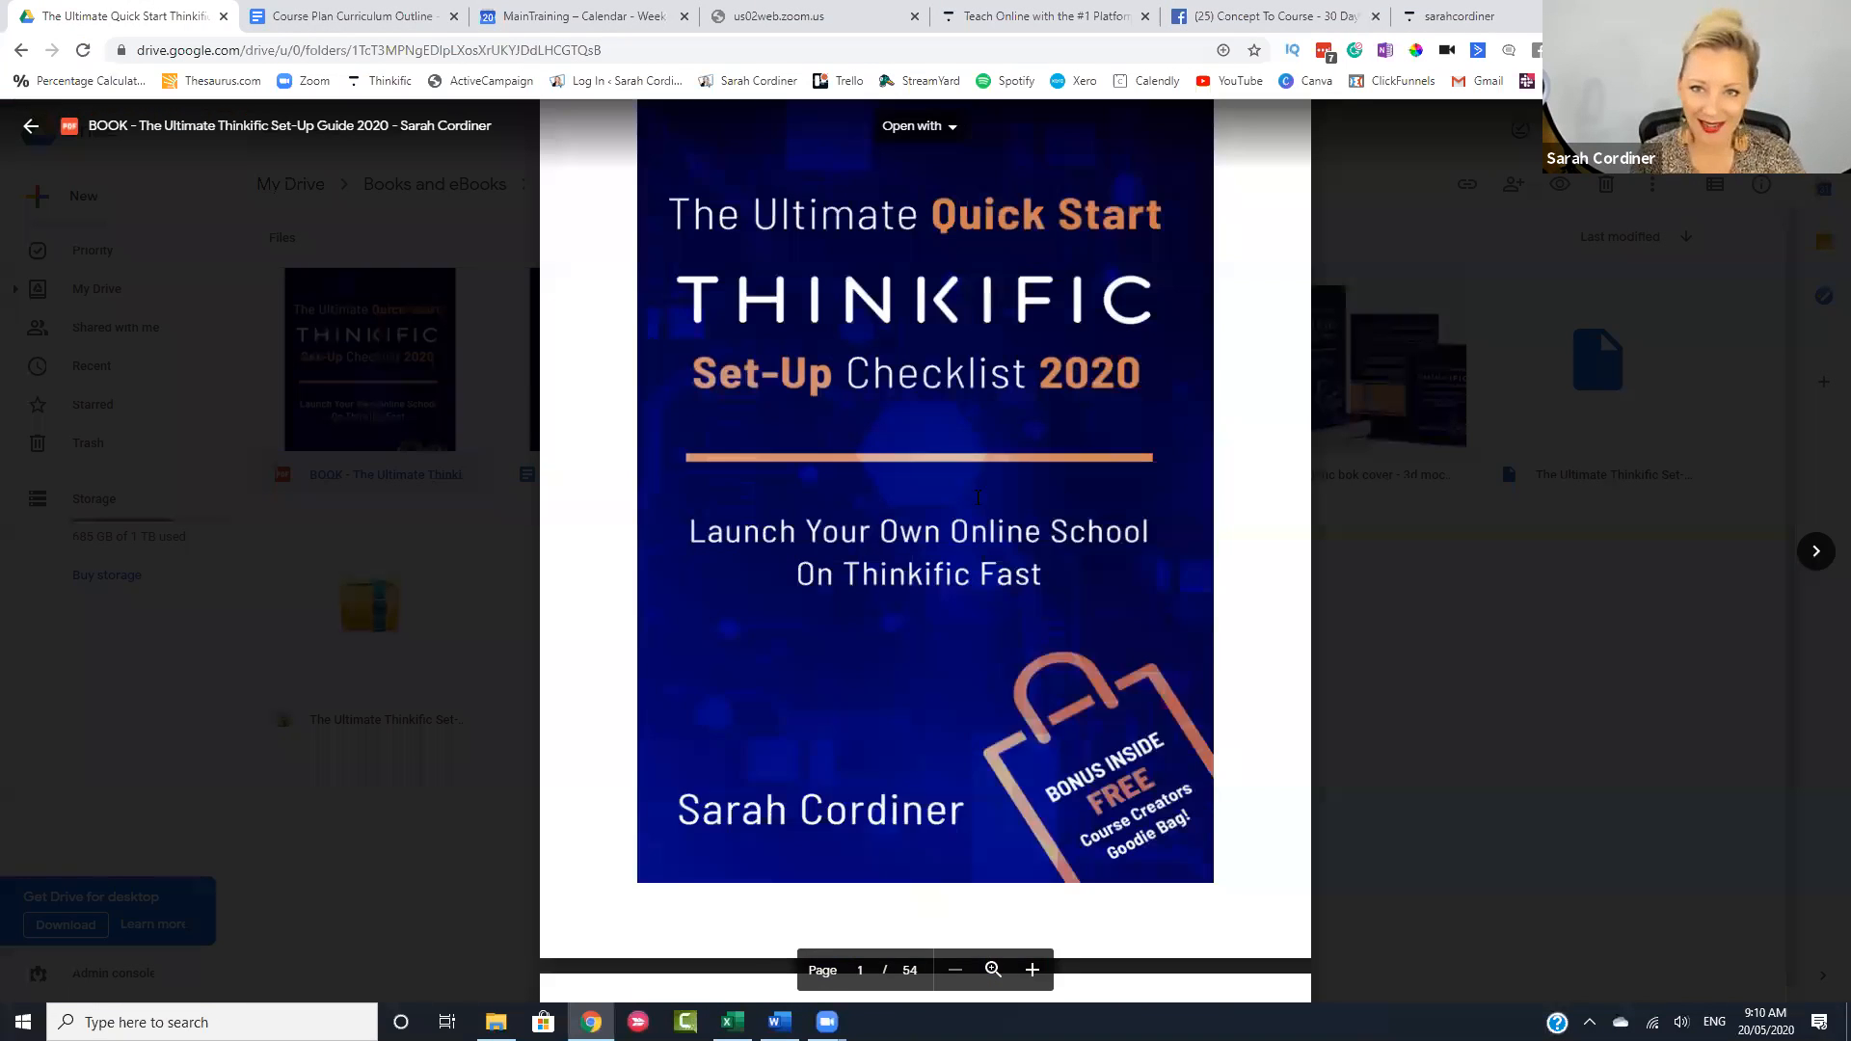
{"action": "scroll", "coordinate": [978, 499], "scroll_direction": "up", "scroll_amount": 1}
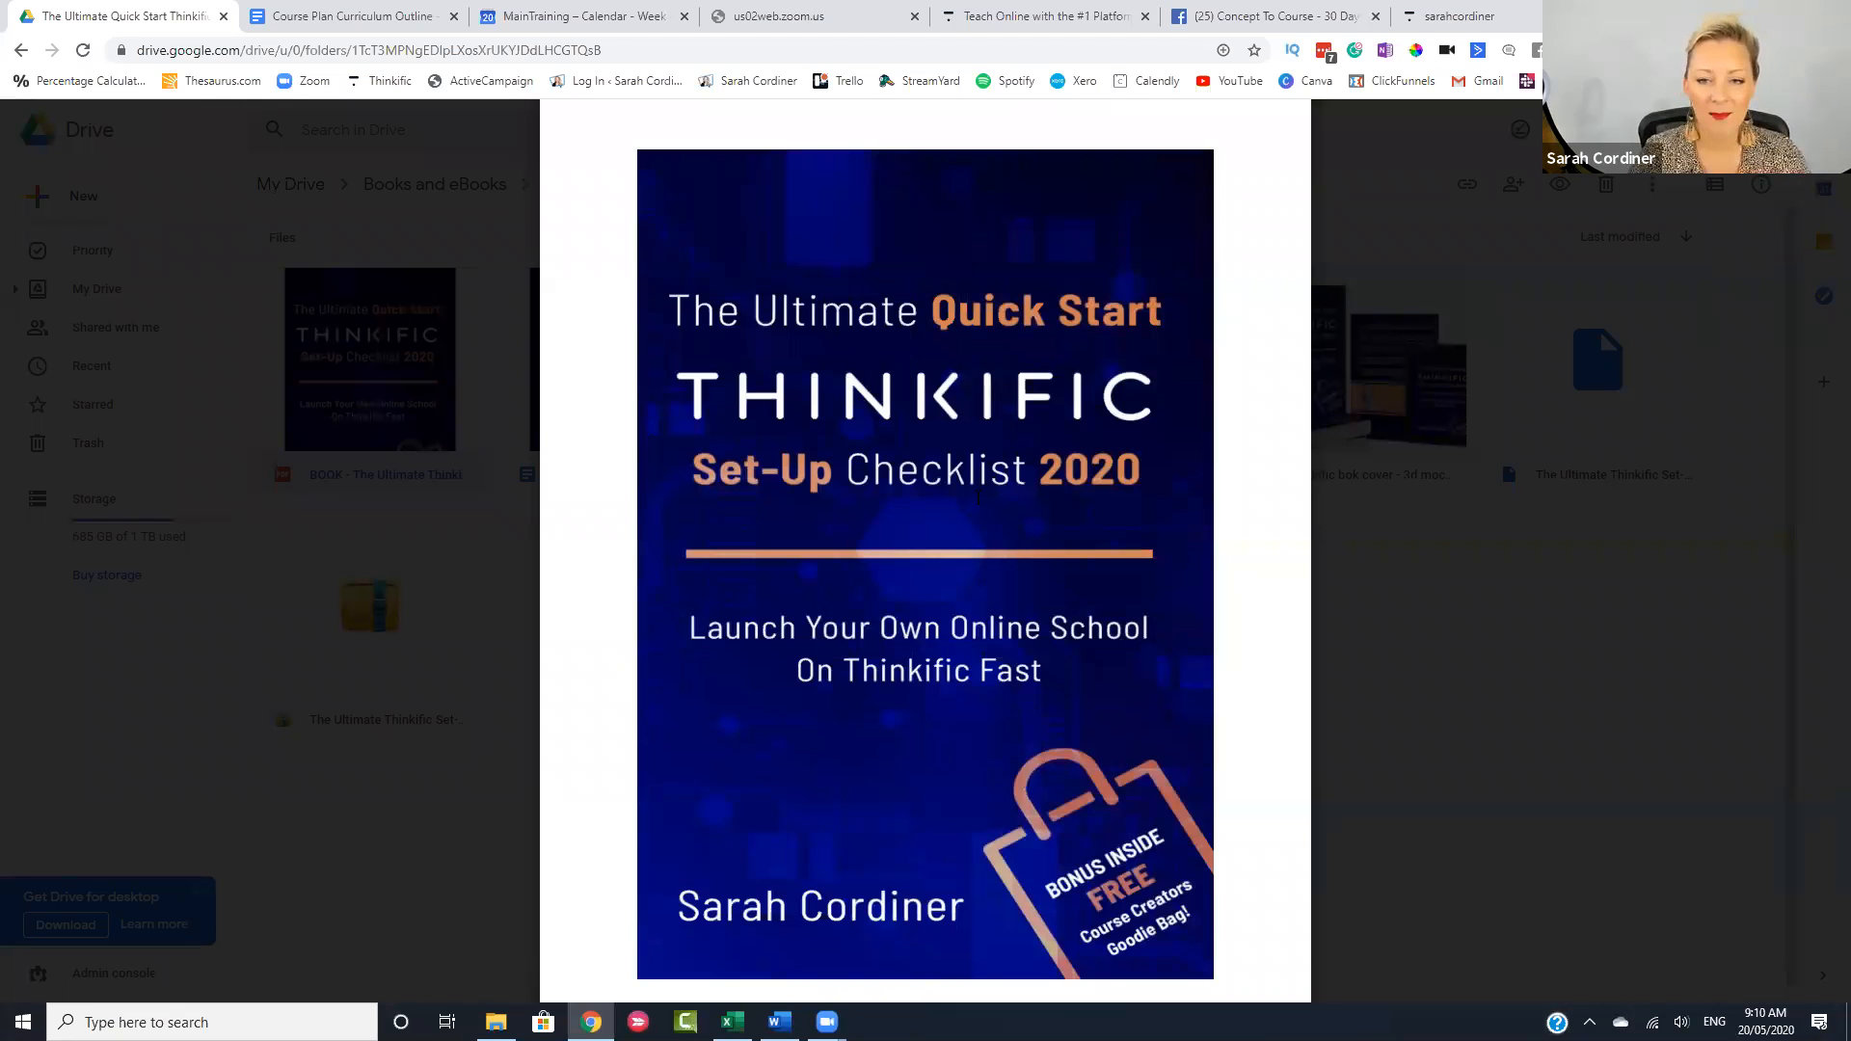
{"action": "scroll", "coordinate": [978, 498], "scroll_direction": "down", "scroll_amount": 2}
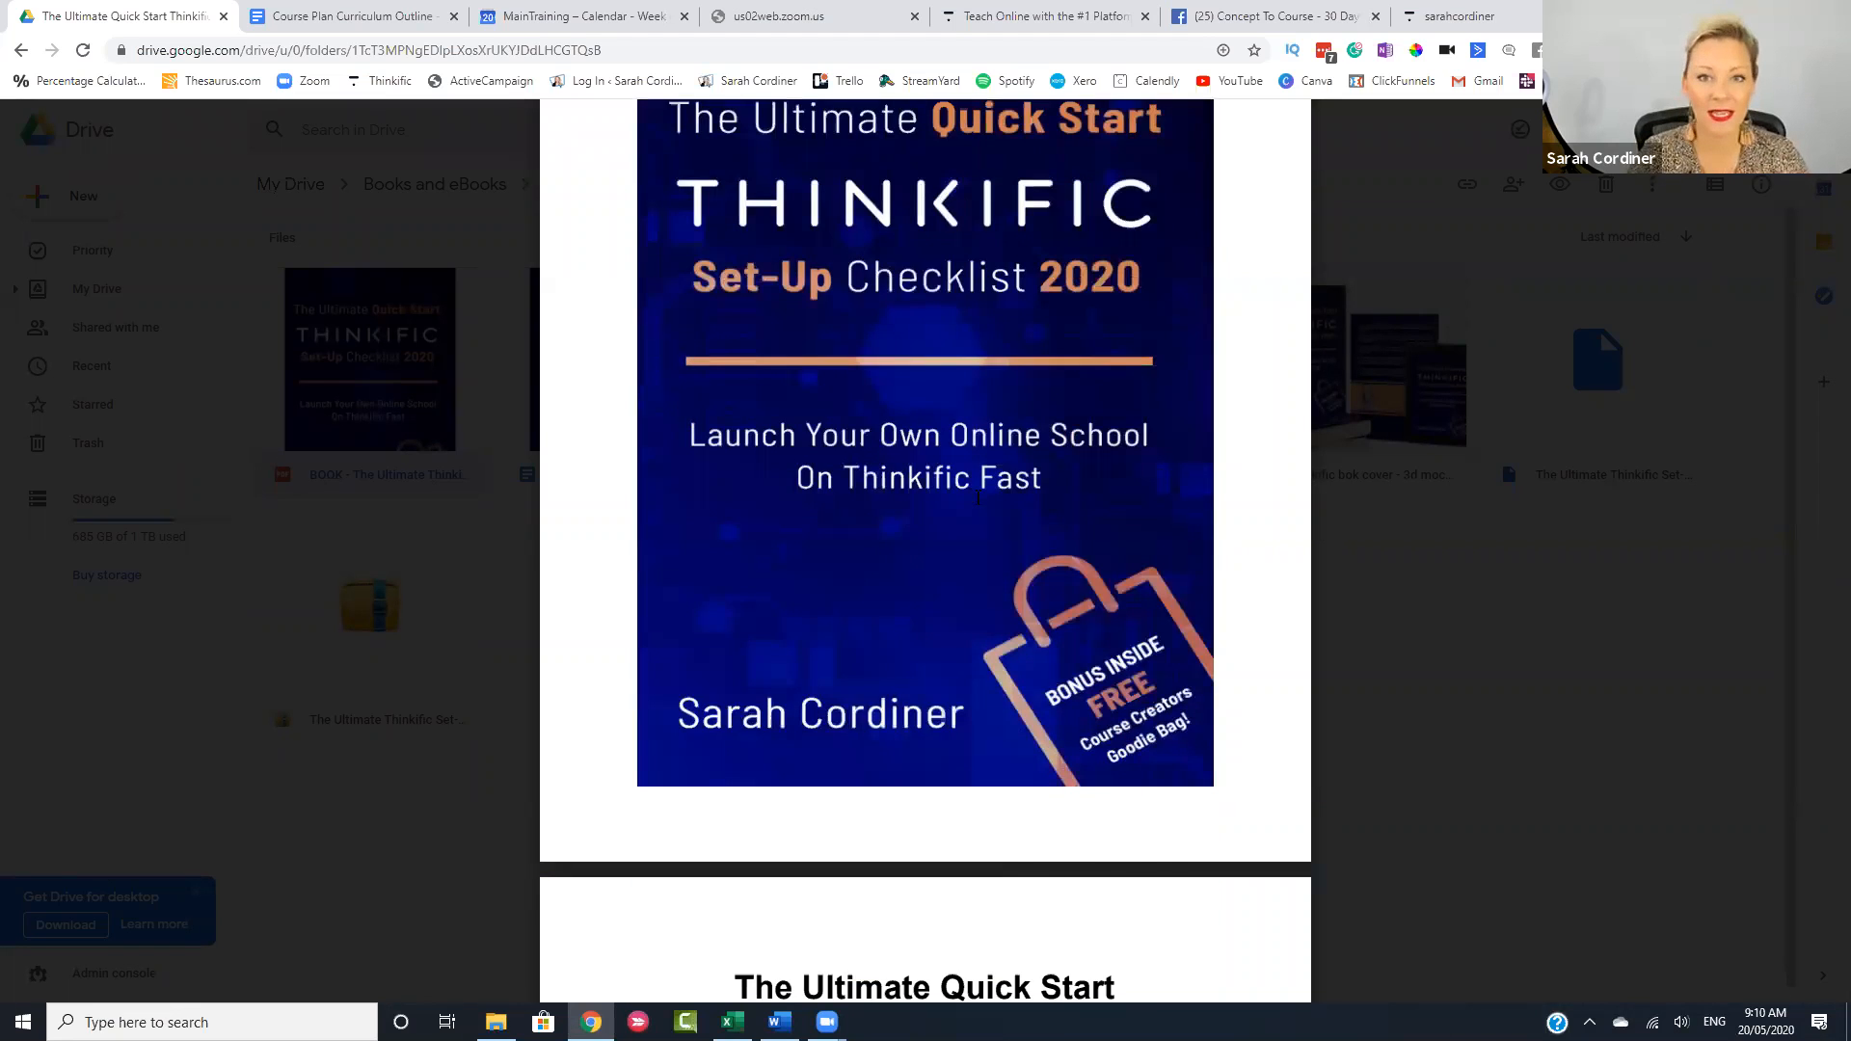
{"action": "scroll", "coordinate": [978, 499], "scroll_direction": "up", "scroll_amount": 2}
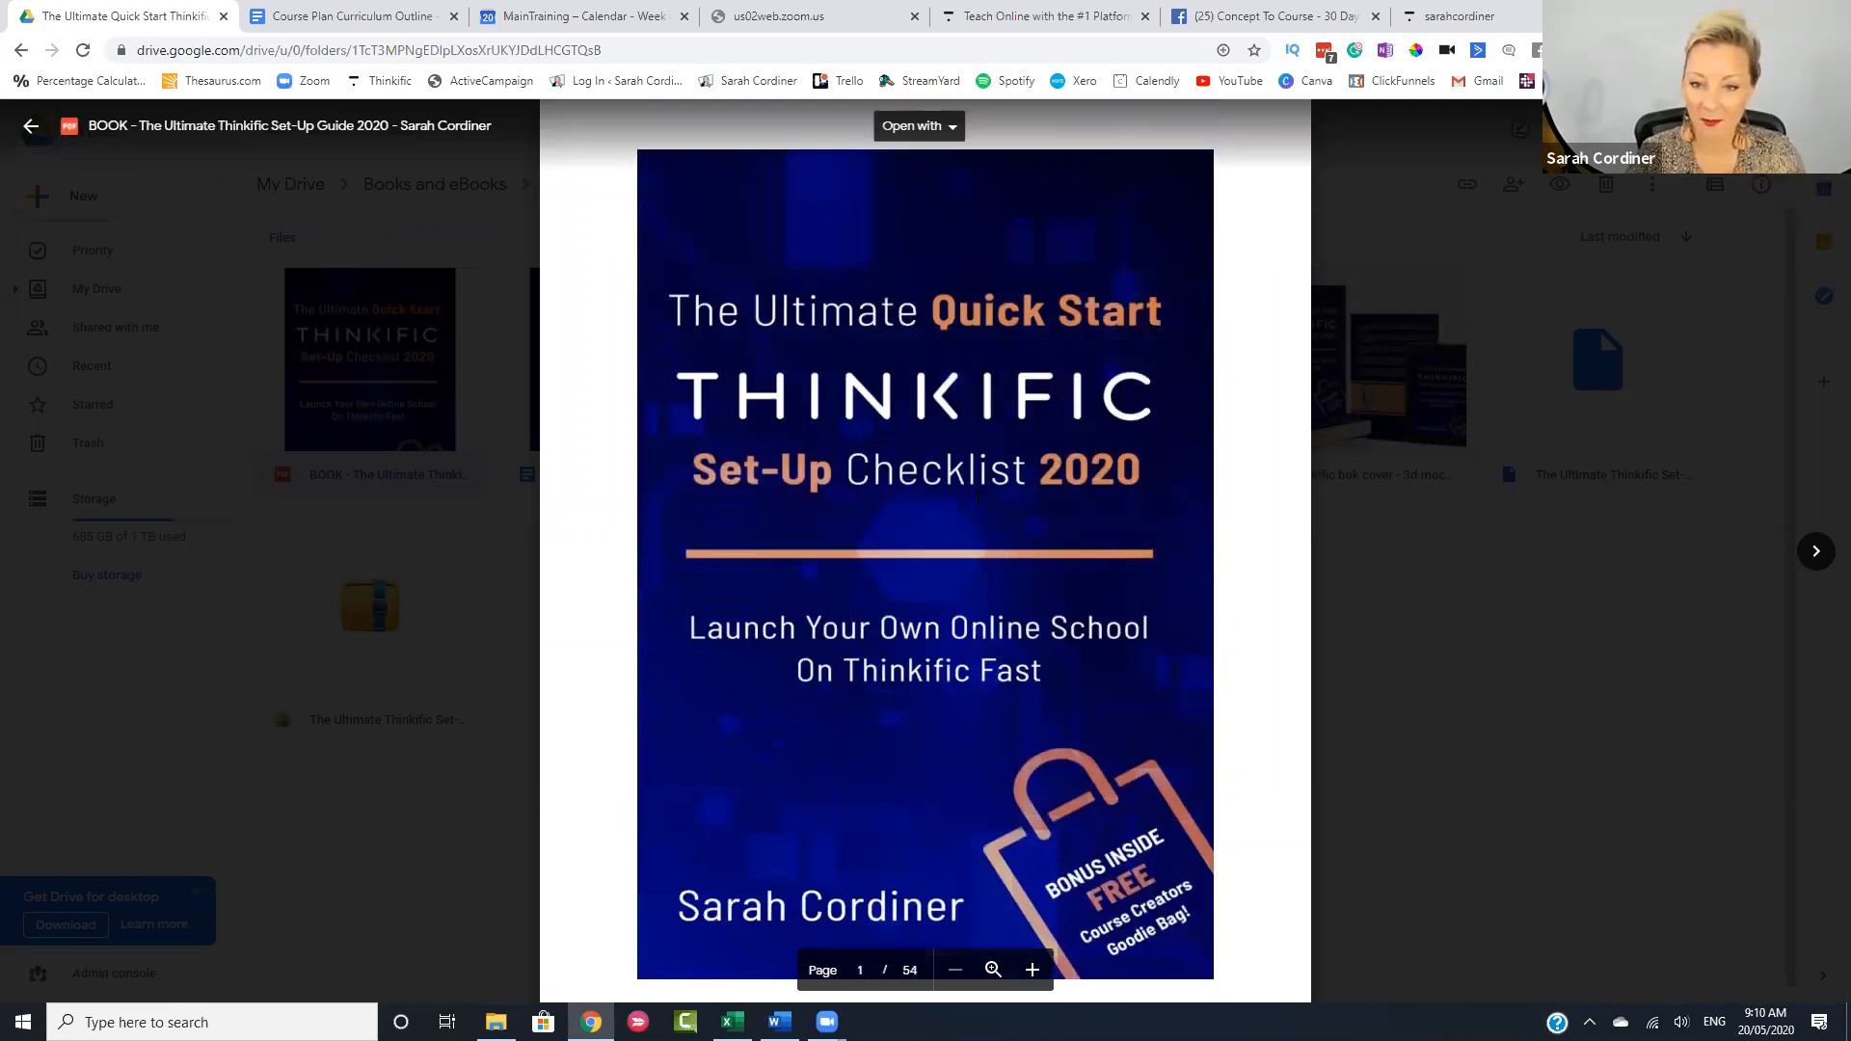
{"action": "scroll", "coordinate": [978, 497], "scroll_direction": "down", "scroll_amount": 12}
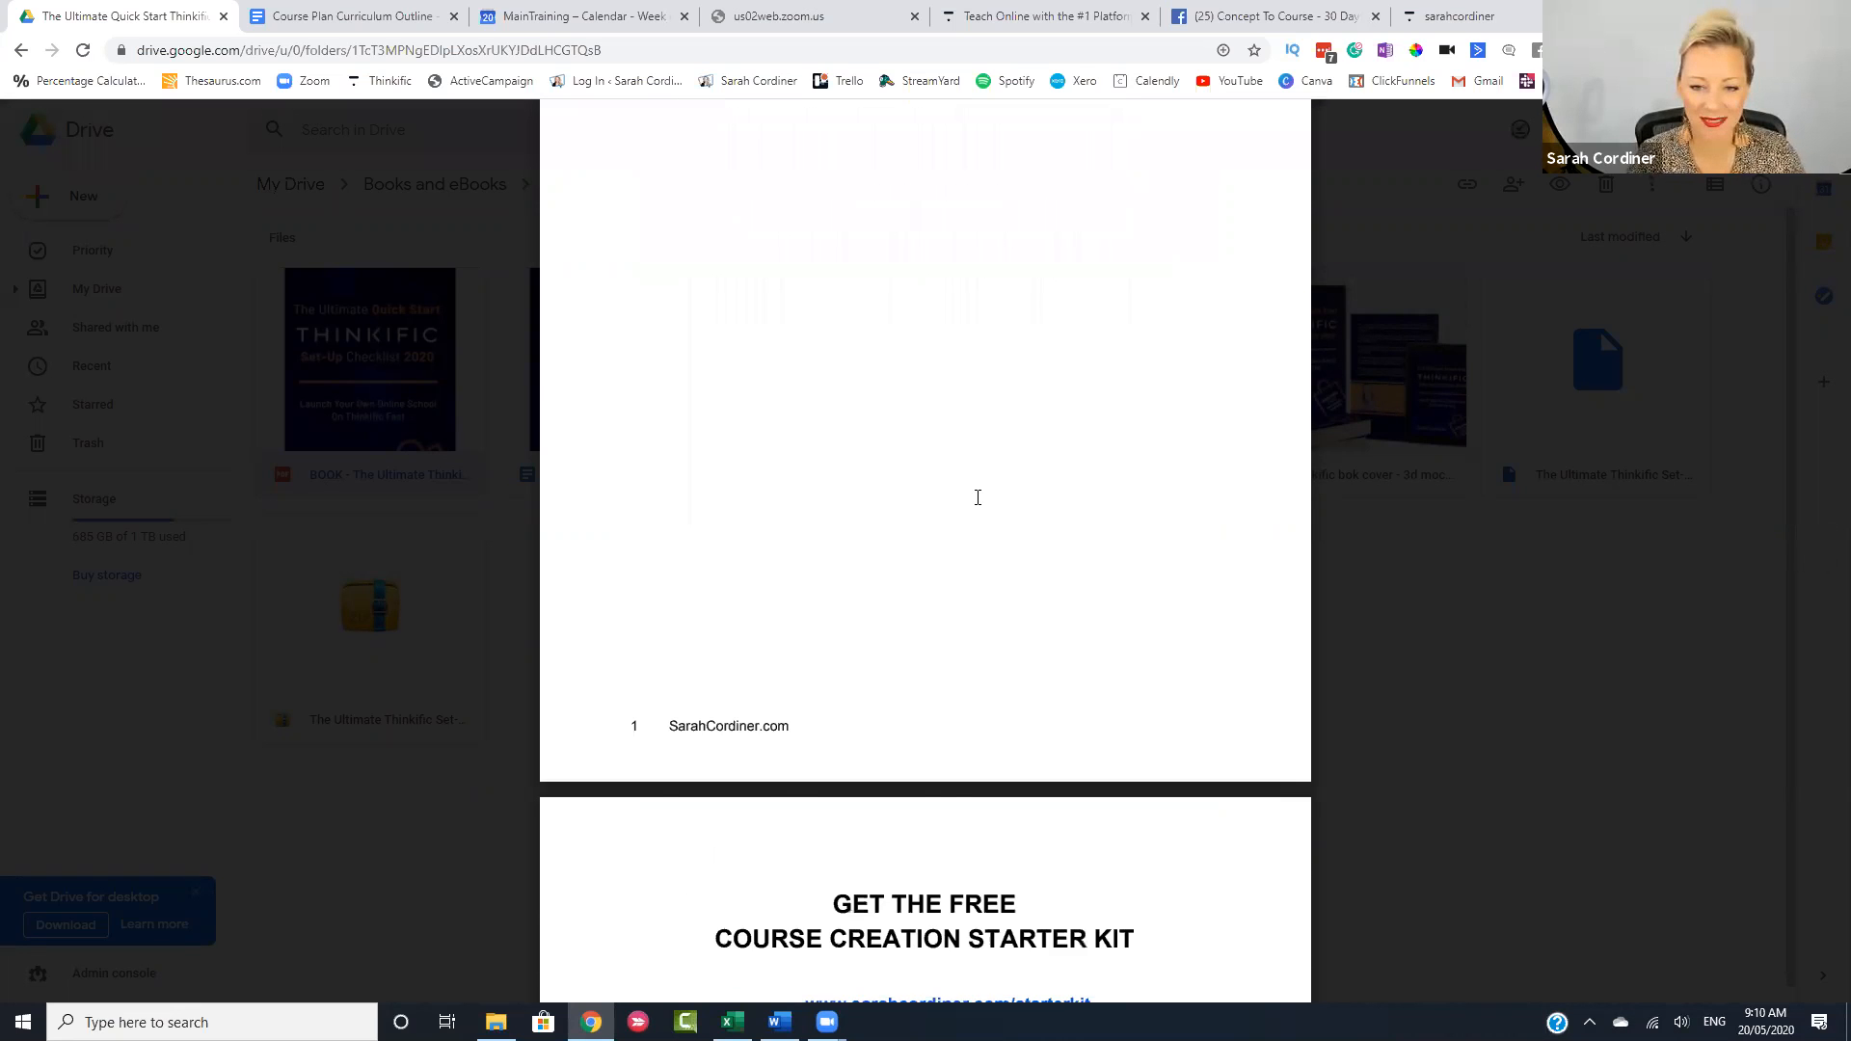
{"action": "scroll", "coordinate": [978, 497], "scroll_direction": "down", "scroll_amount": 3}
{"action": "scroll", "coordinate": [978, 497], "scroll_direction": "down", "scroll_amount": 10}
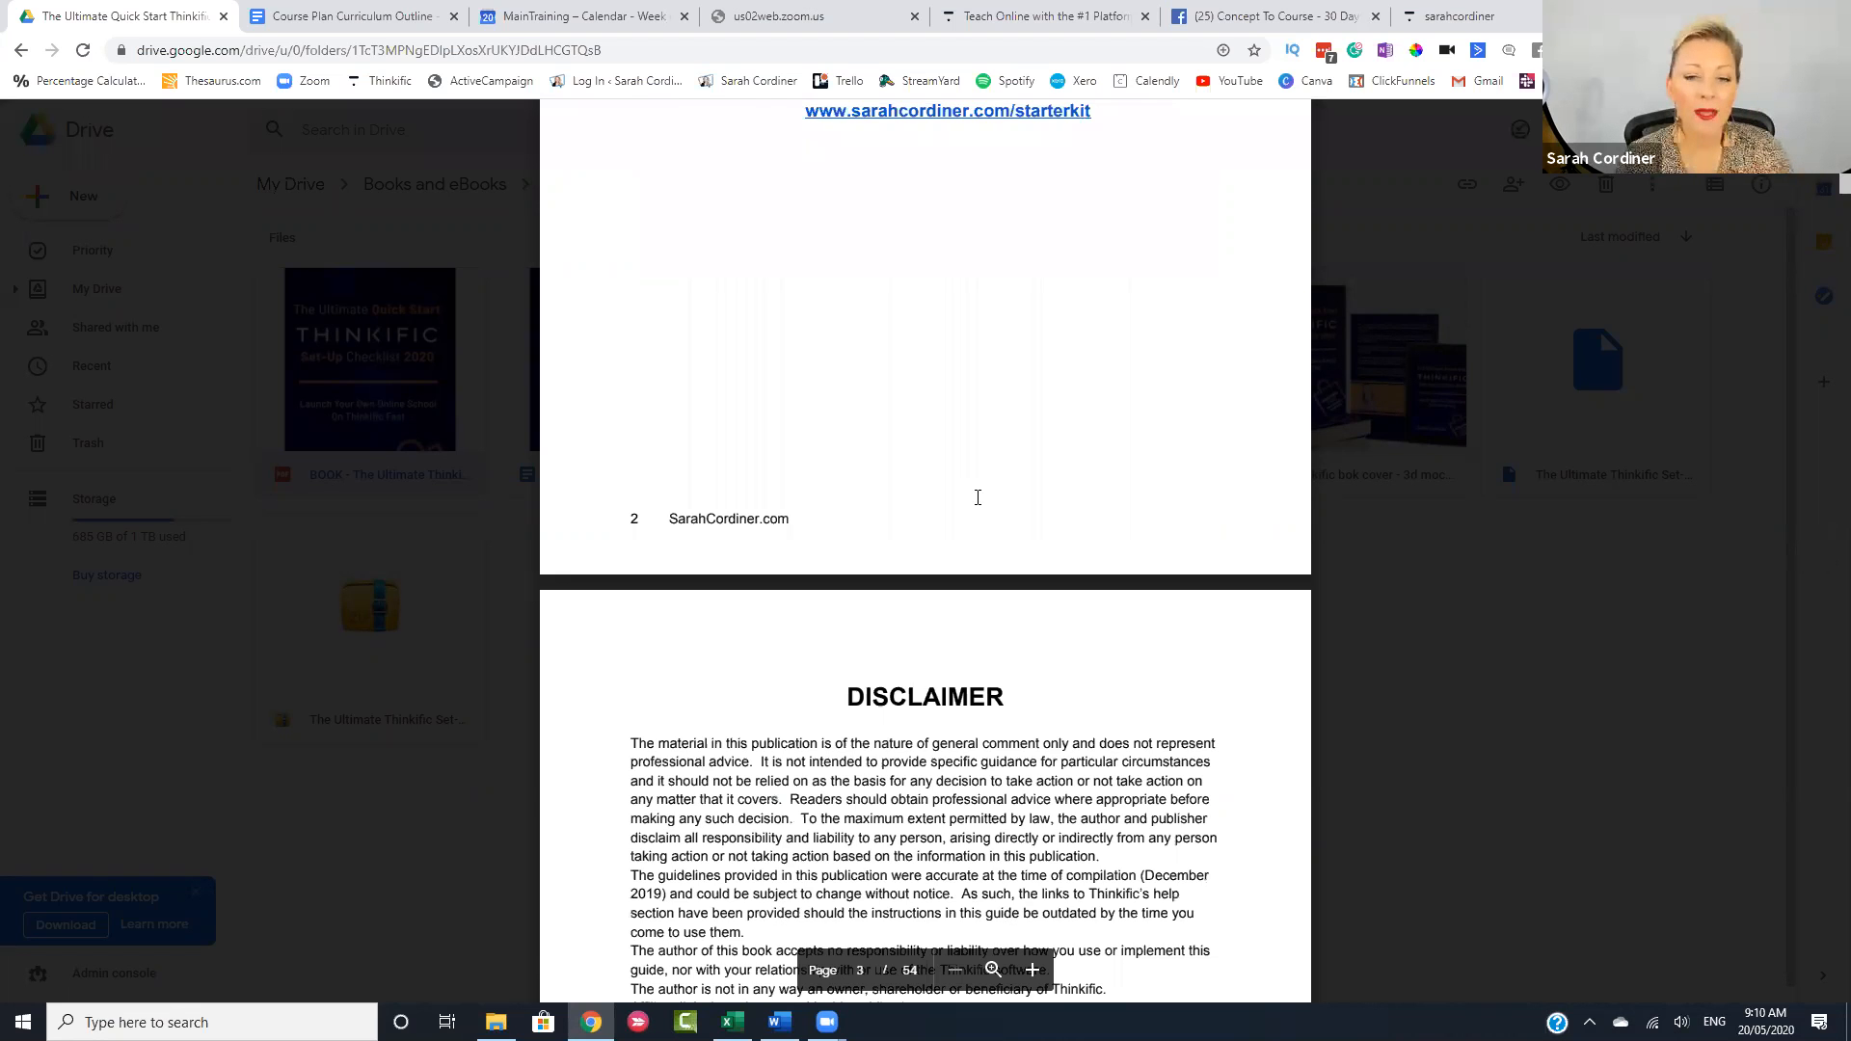
{"action": "scroll", "coordinate": [978, 498], "scroll_direction": "down", "scroll_amount": 13}
{"action": "scroll", "coordinate": [978, 497], "scroll_direction": "down", "scroll_amount": 1}
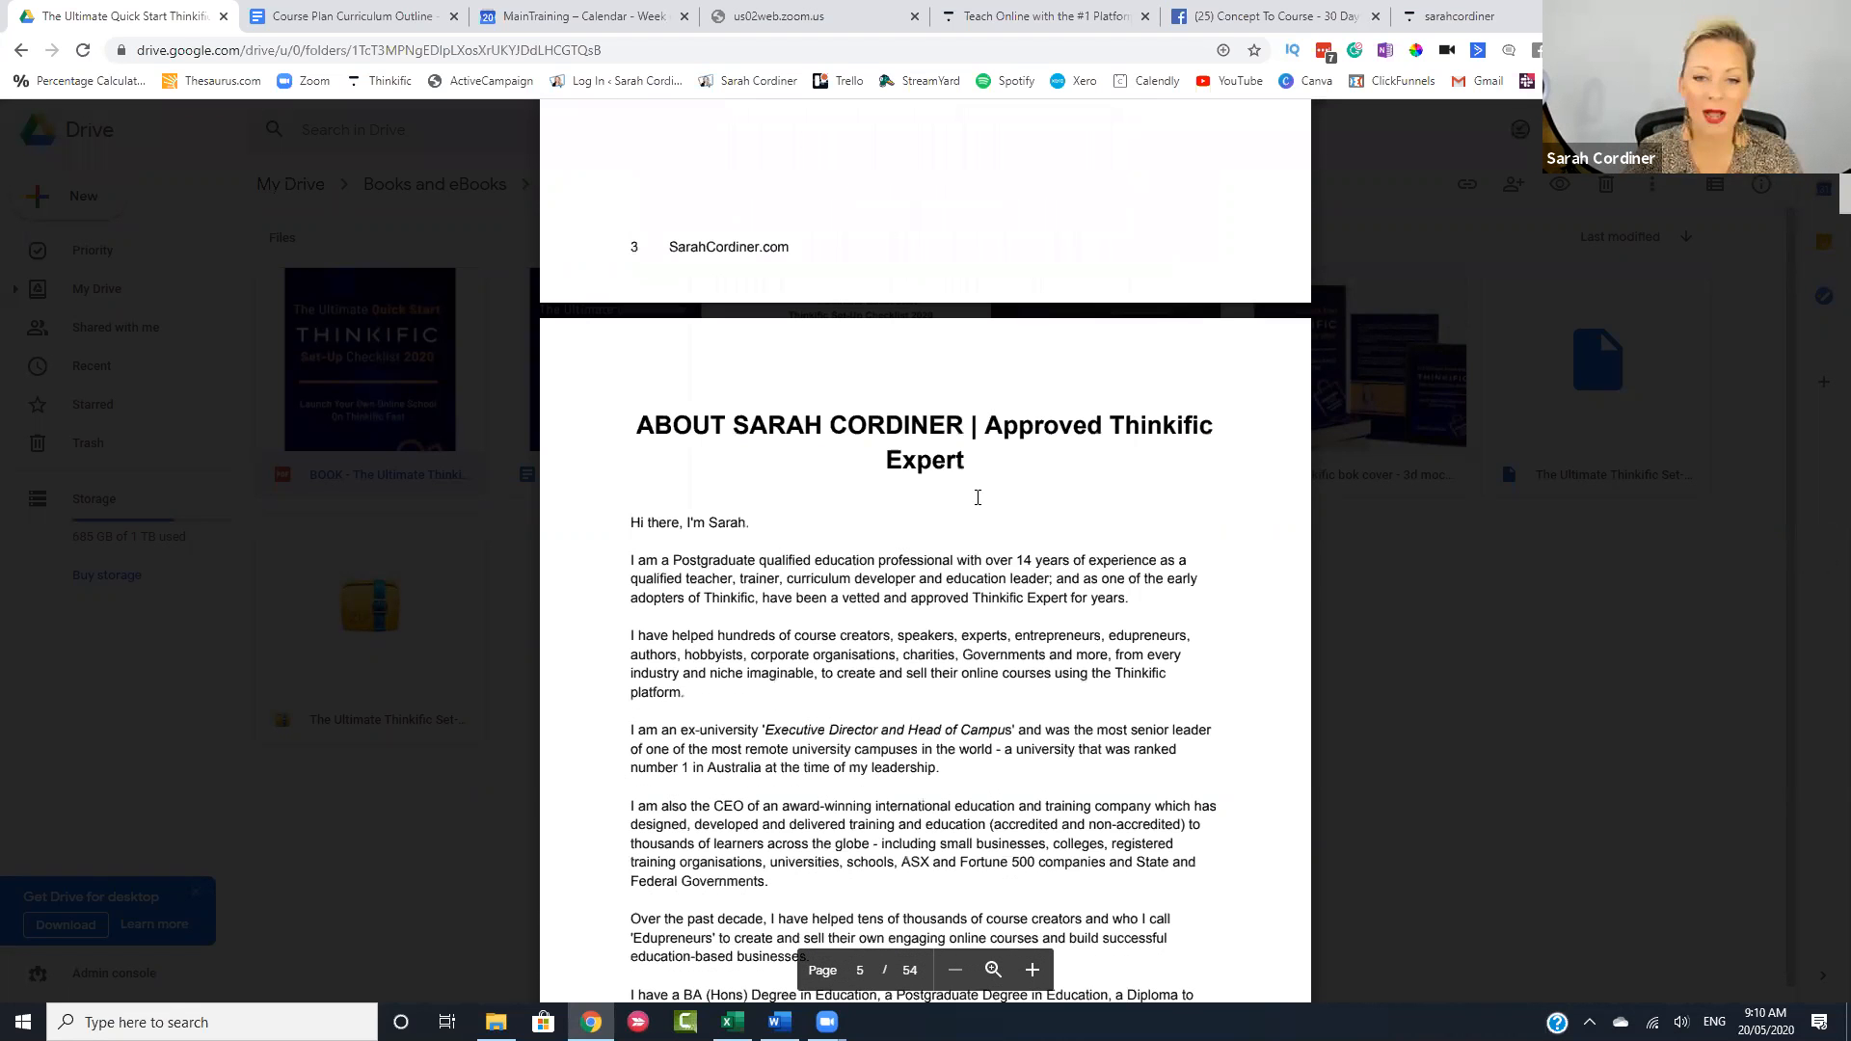
{"action": "scroll", "coordinate": [978, 497], "scroll_direction": "down", "scroll_amount": 20}
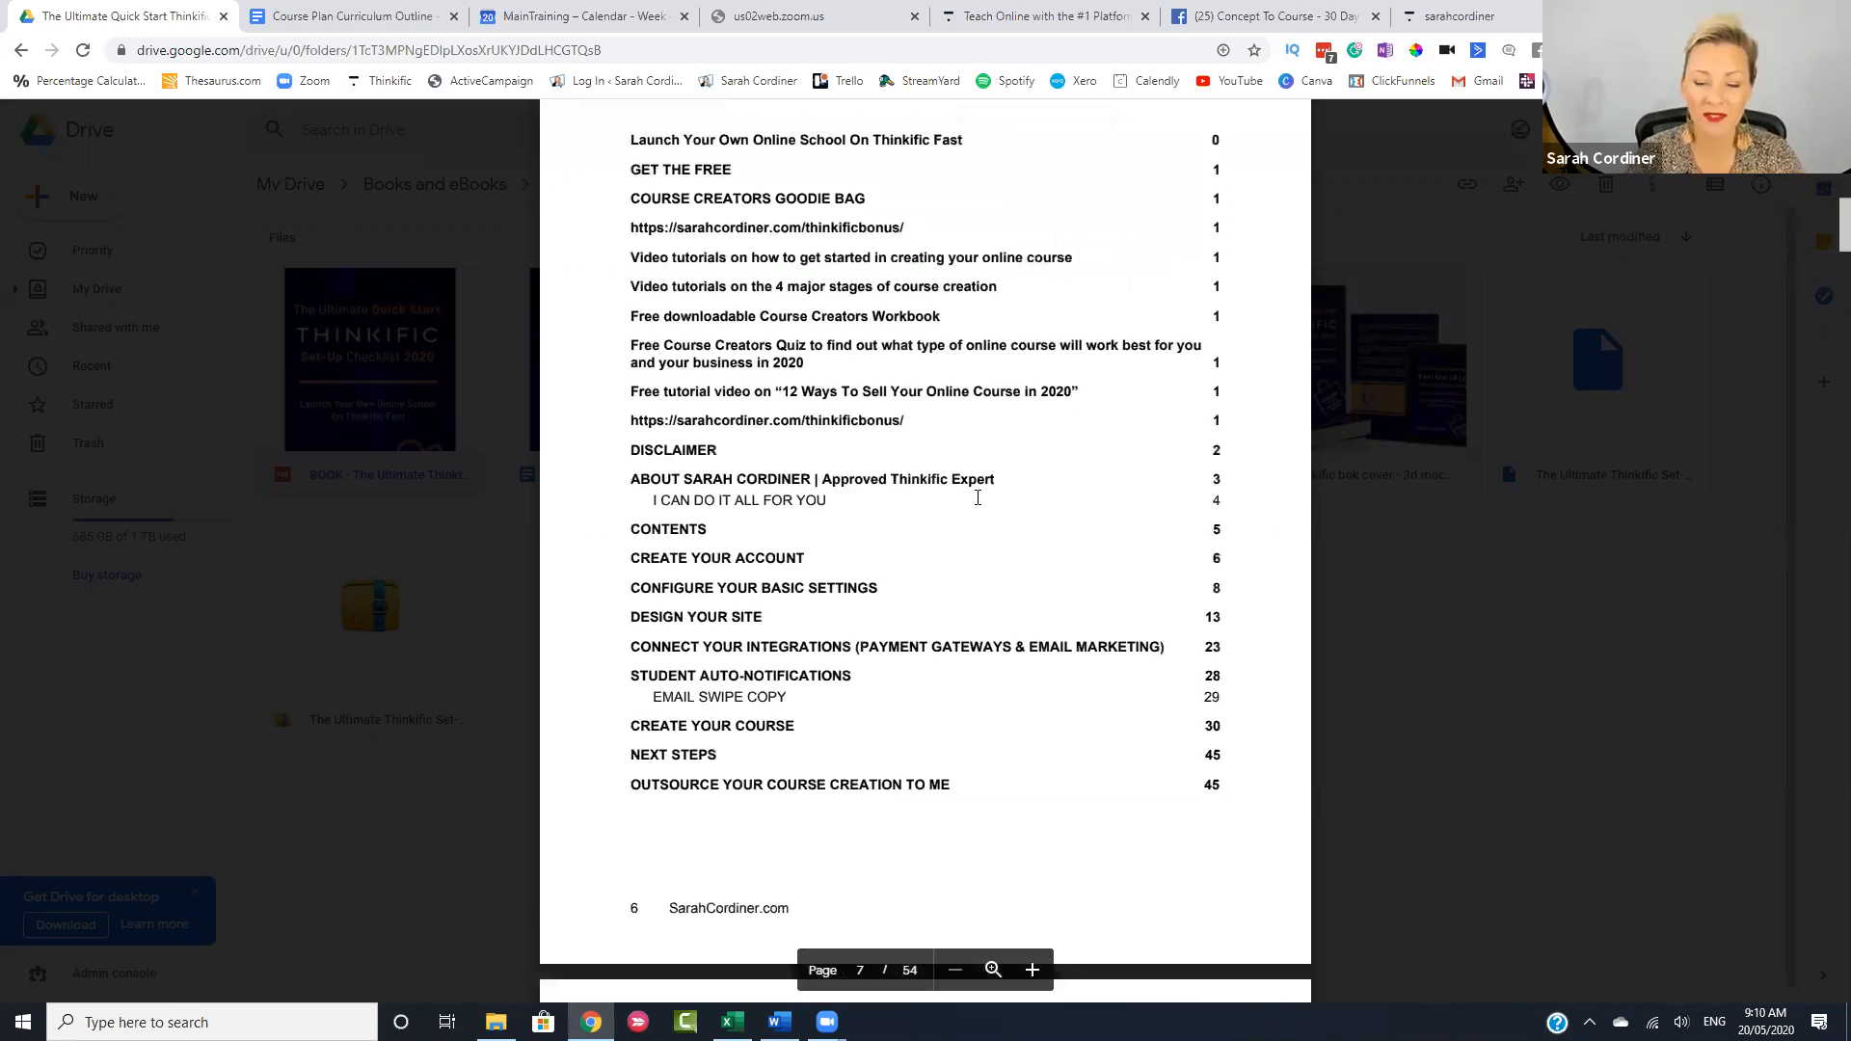
{"action": "scroll", "coordinate": [1538, 232], "scroll_direction": "down", "scroll_amount": 15}
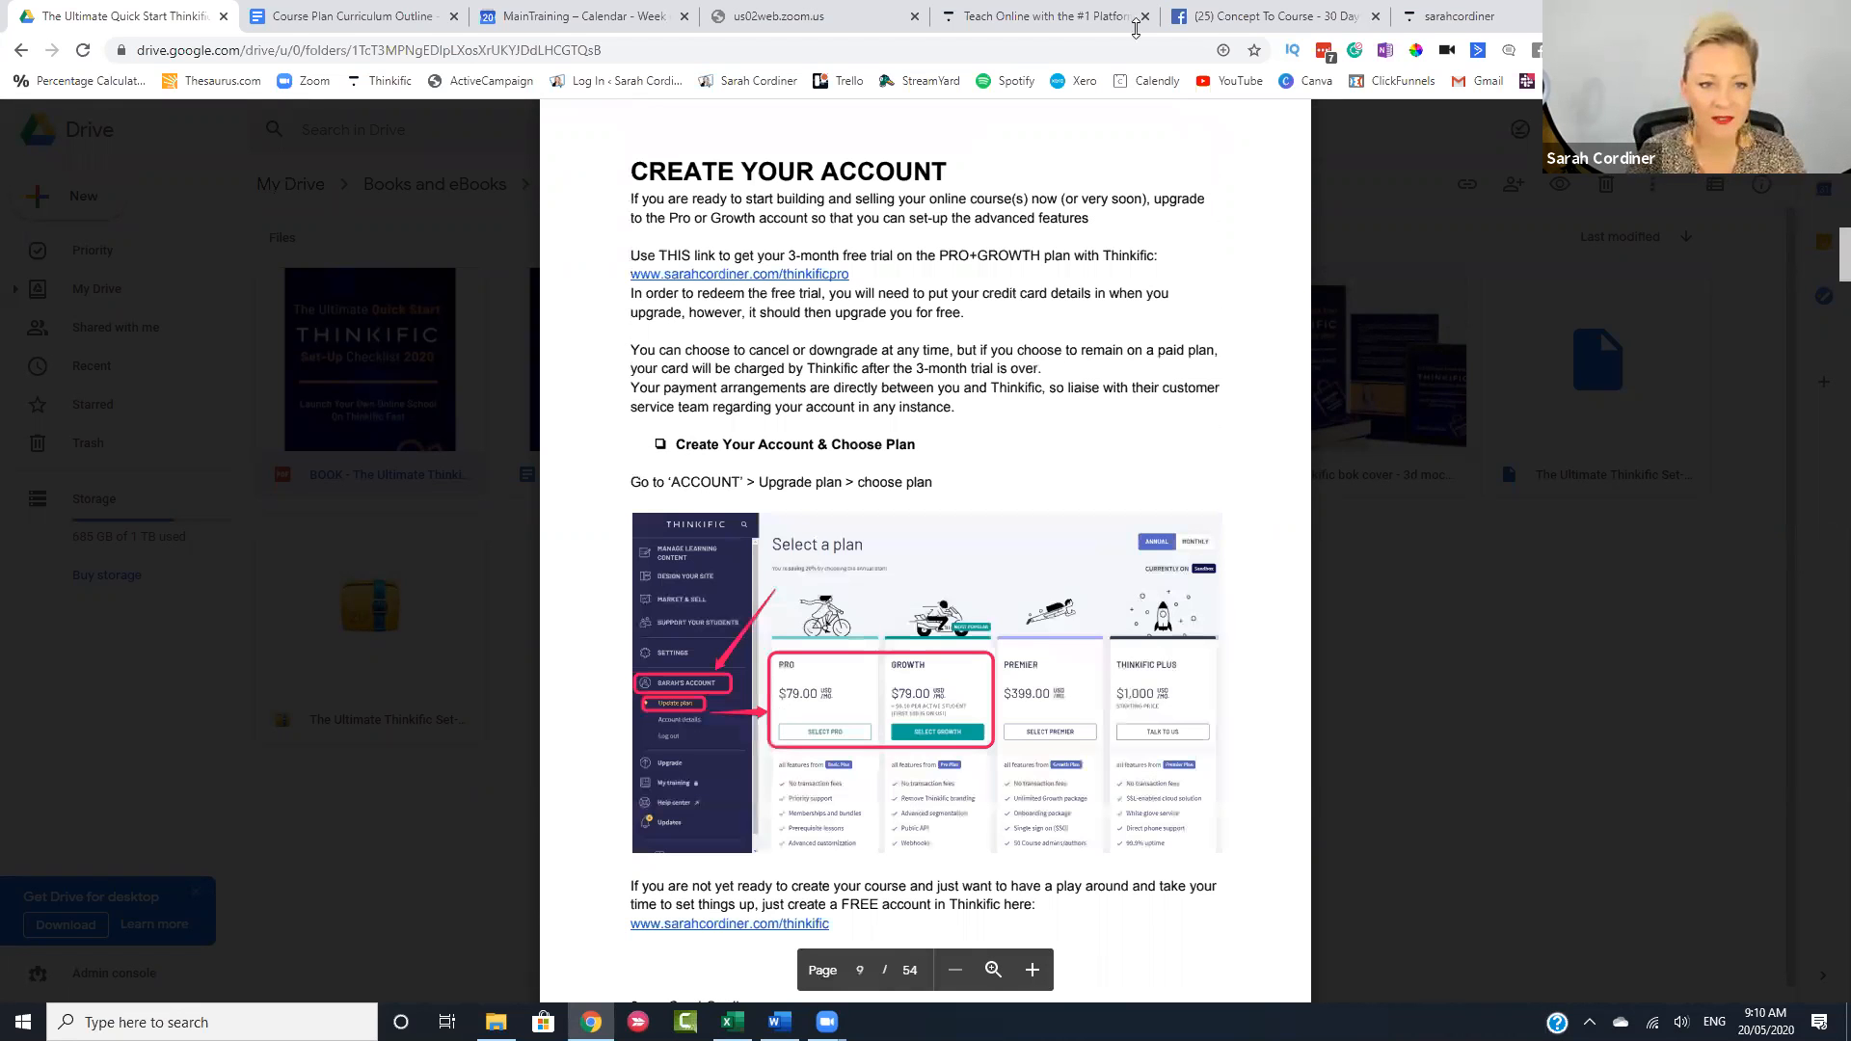
- Review the guide's Create Your Account section, including the free-trial link and the instructions for choosing a plan
{"action": "left_click_drag", "start_coordinate": [584, 12], "coordinate": [590, 18]}
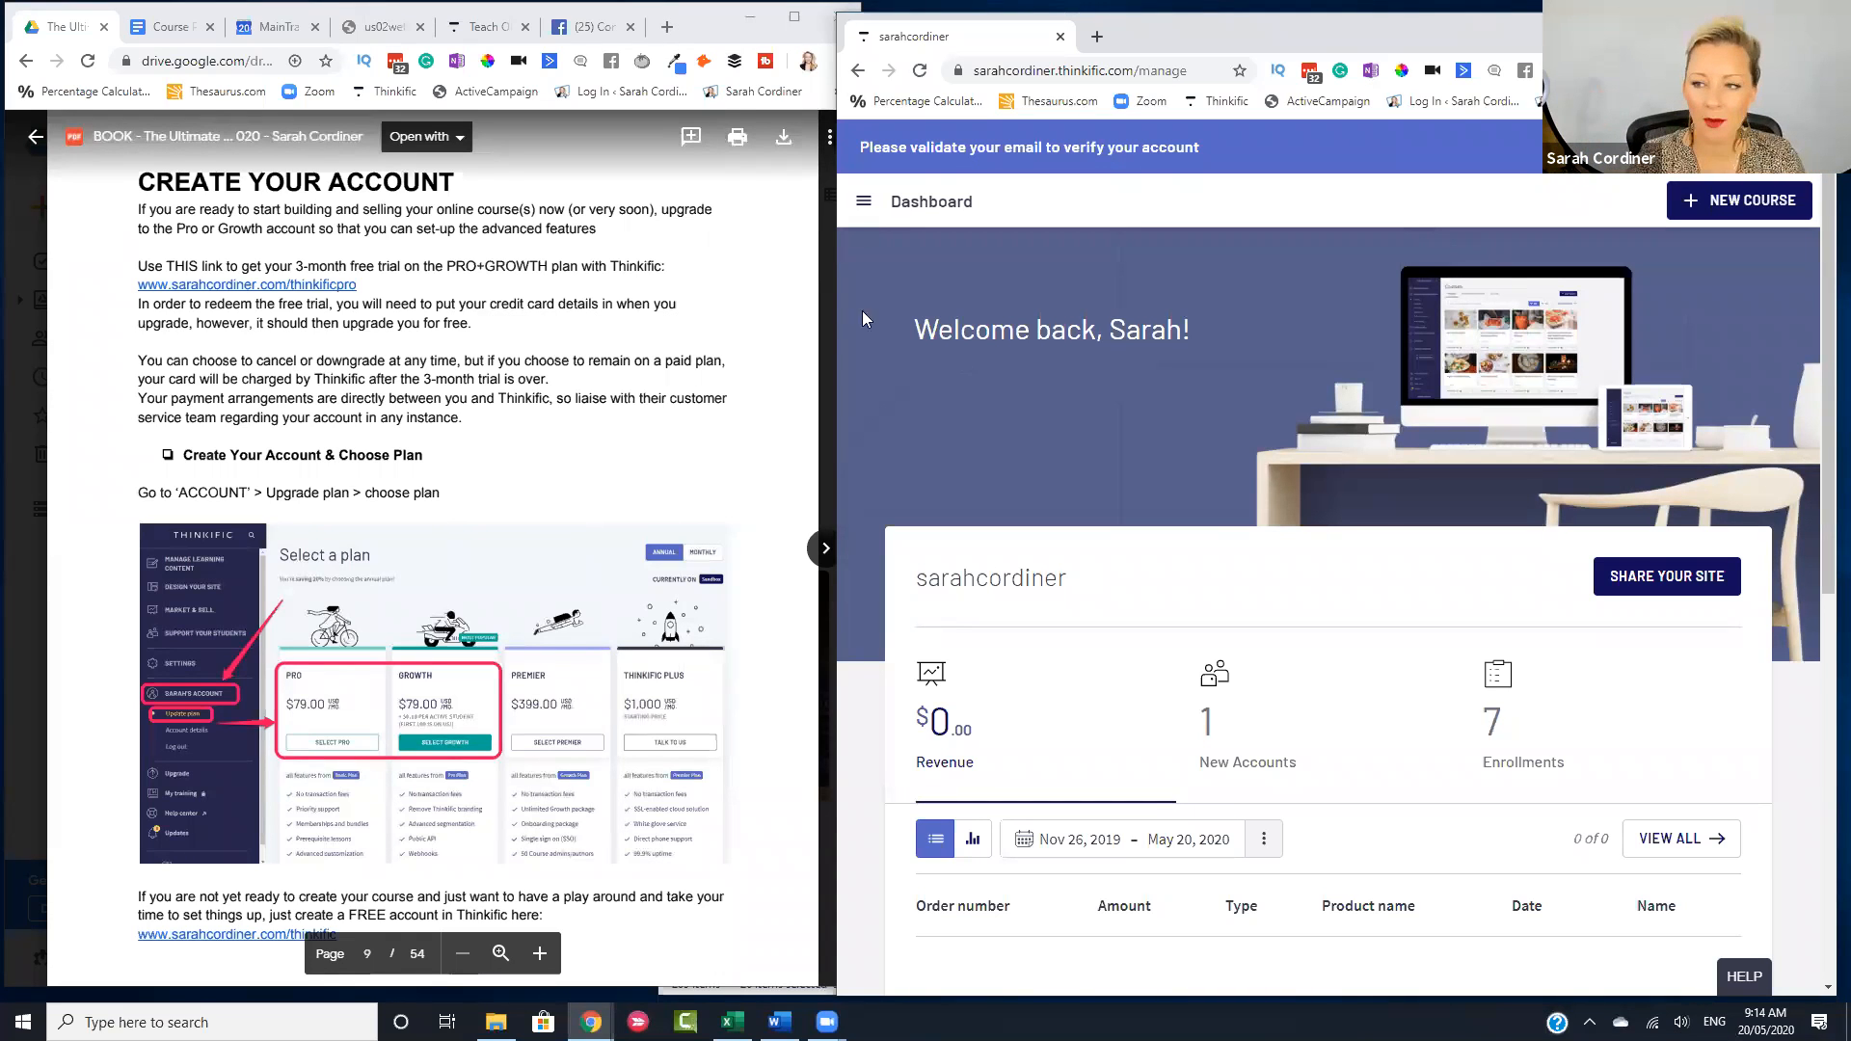
{"action": "scroll", "coordinate": [512, 412], "scroll_direction": "down", "scroll_amount": 1}
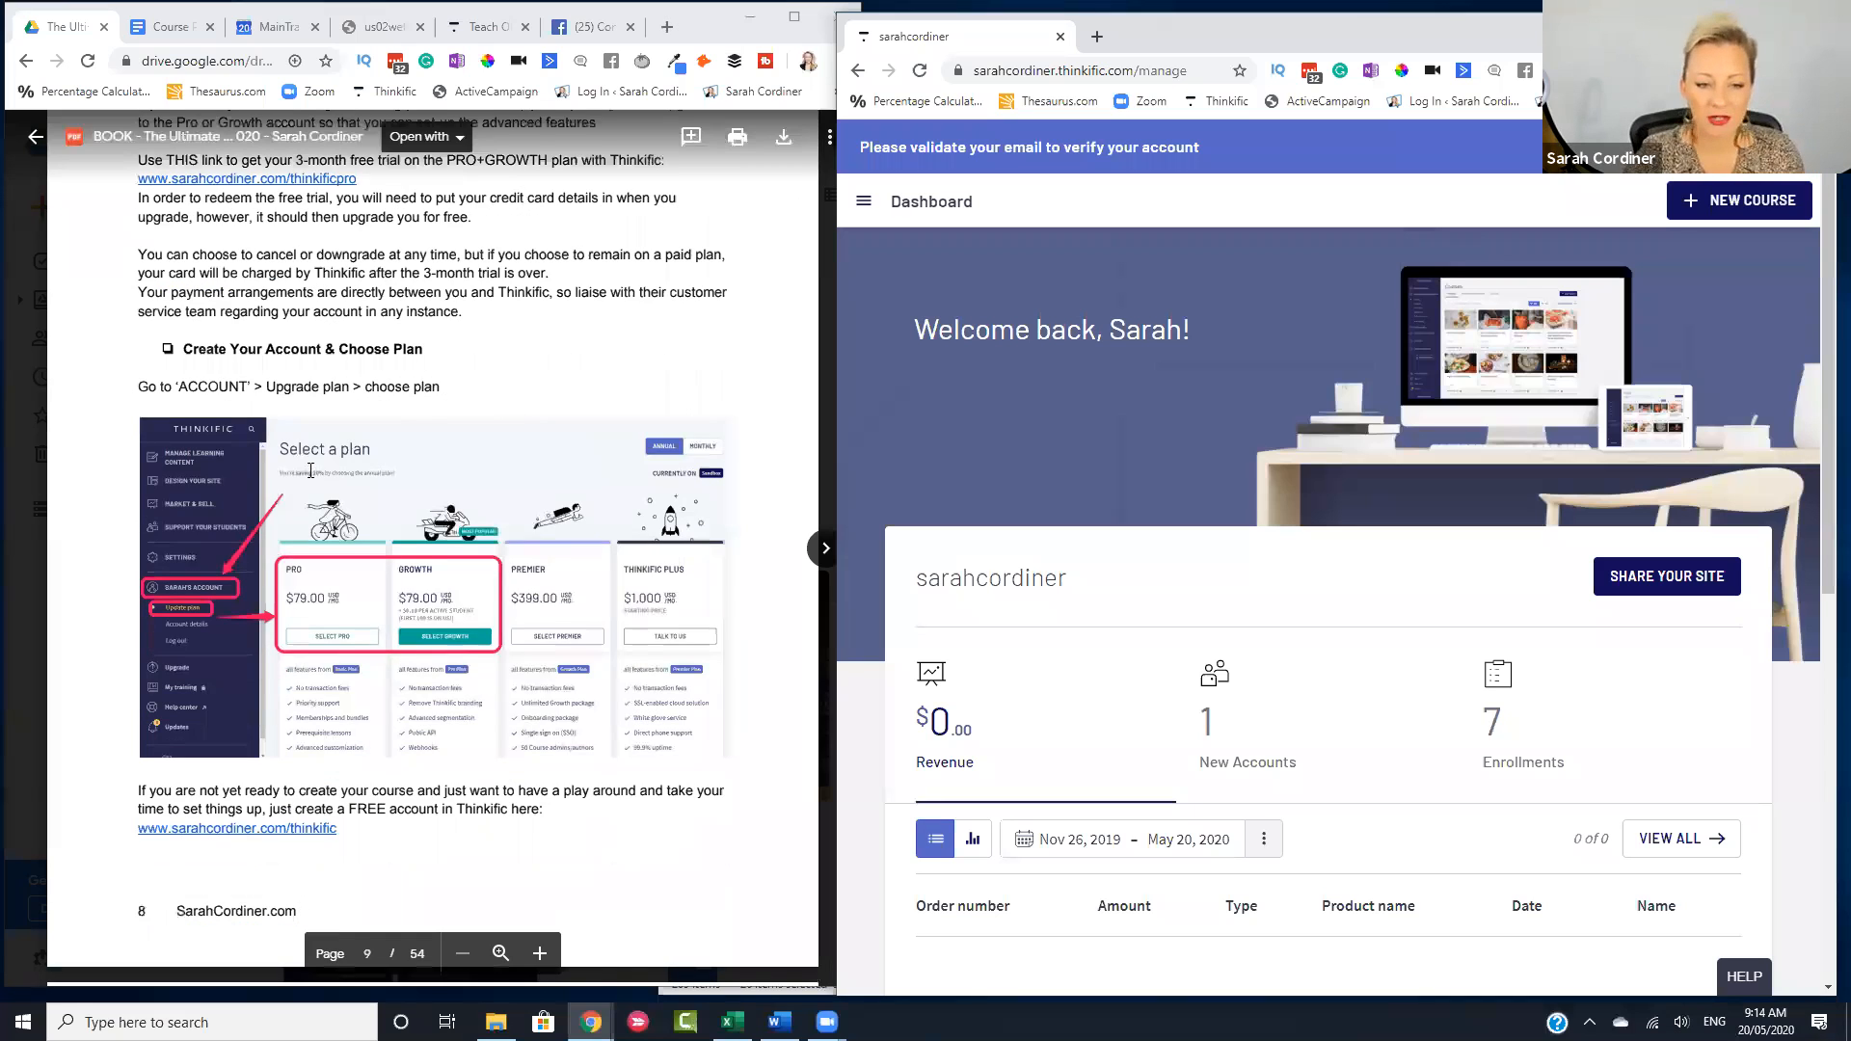
{"action": "scroll", "coordinate": [311, 470], "scroll_direction": "up", "scroll_amount": 1}
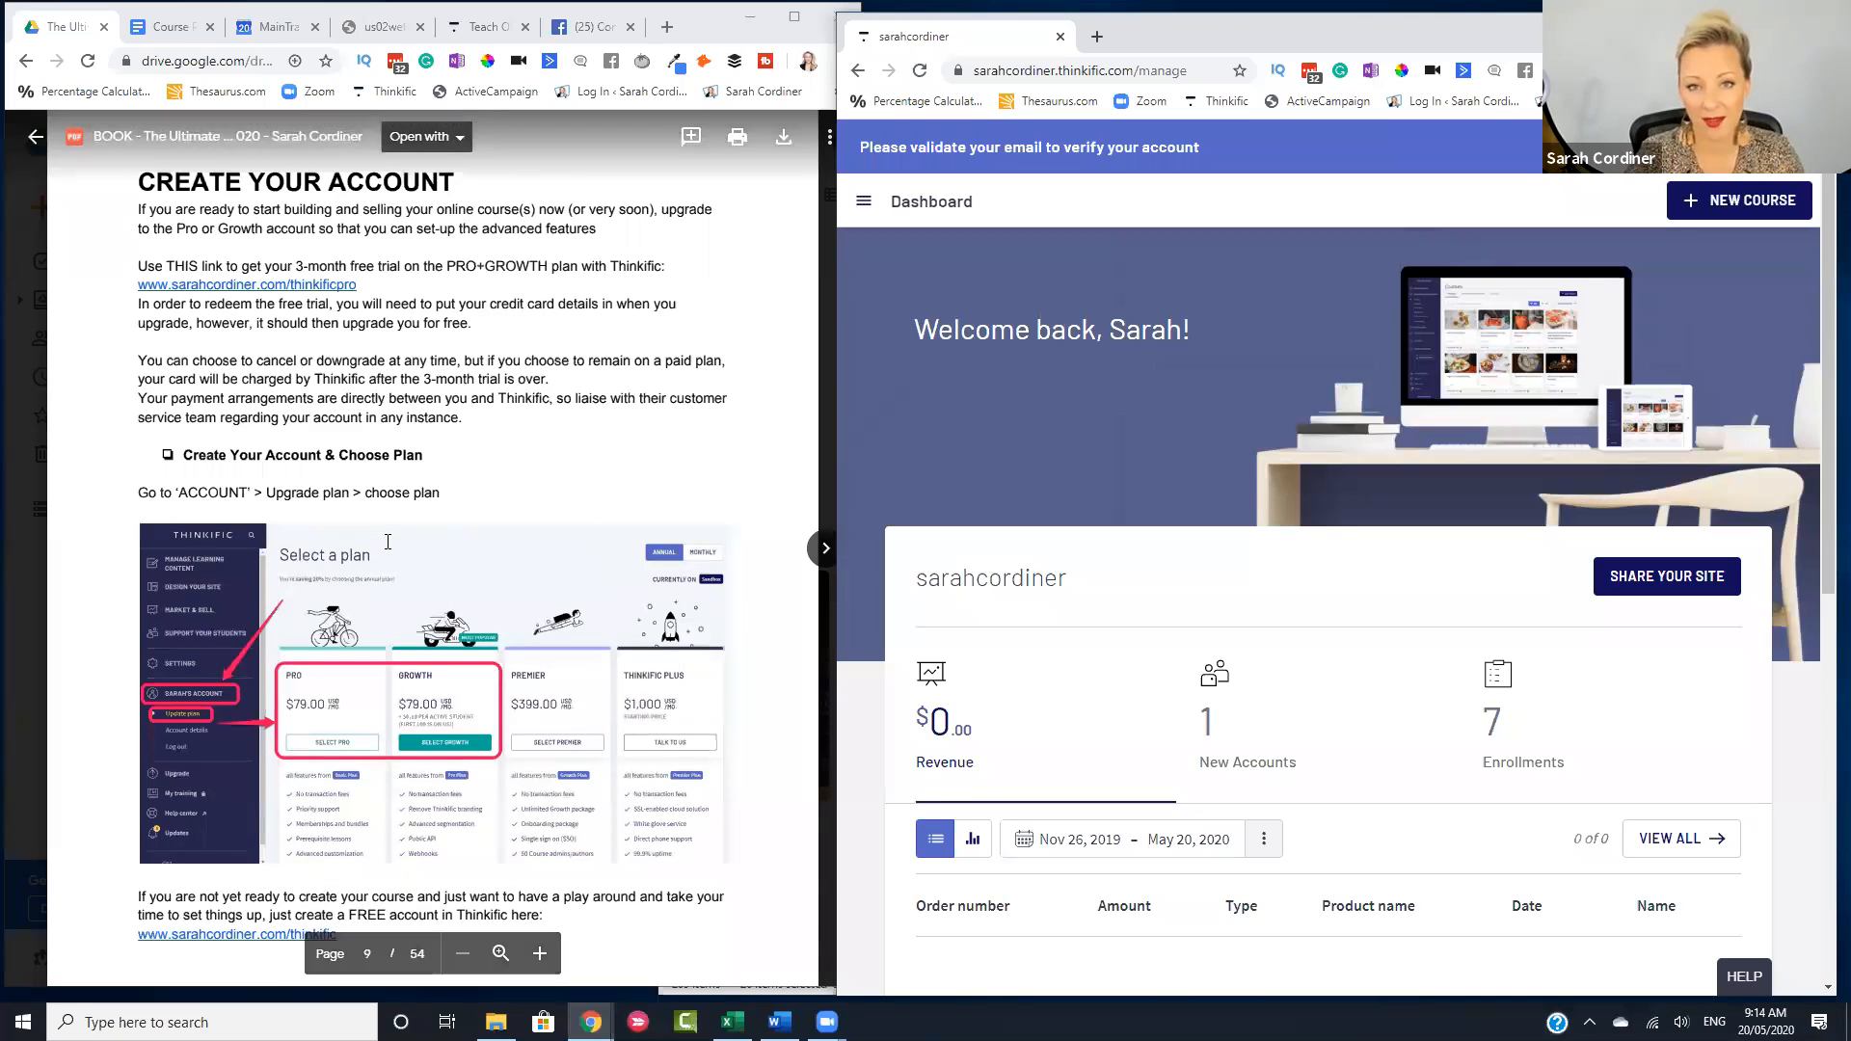
{"action": "scroll", "coordinate": [388, 542], "scroll_direction": "down", "scroll_amount": 1}
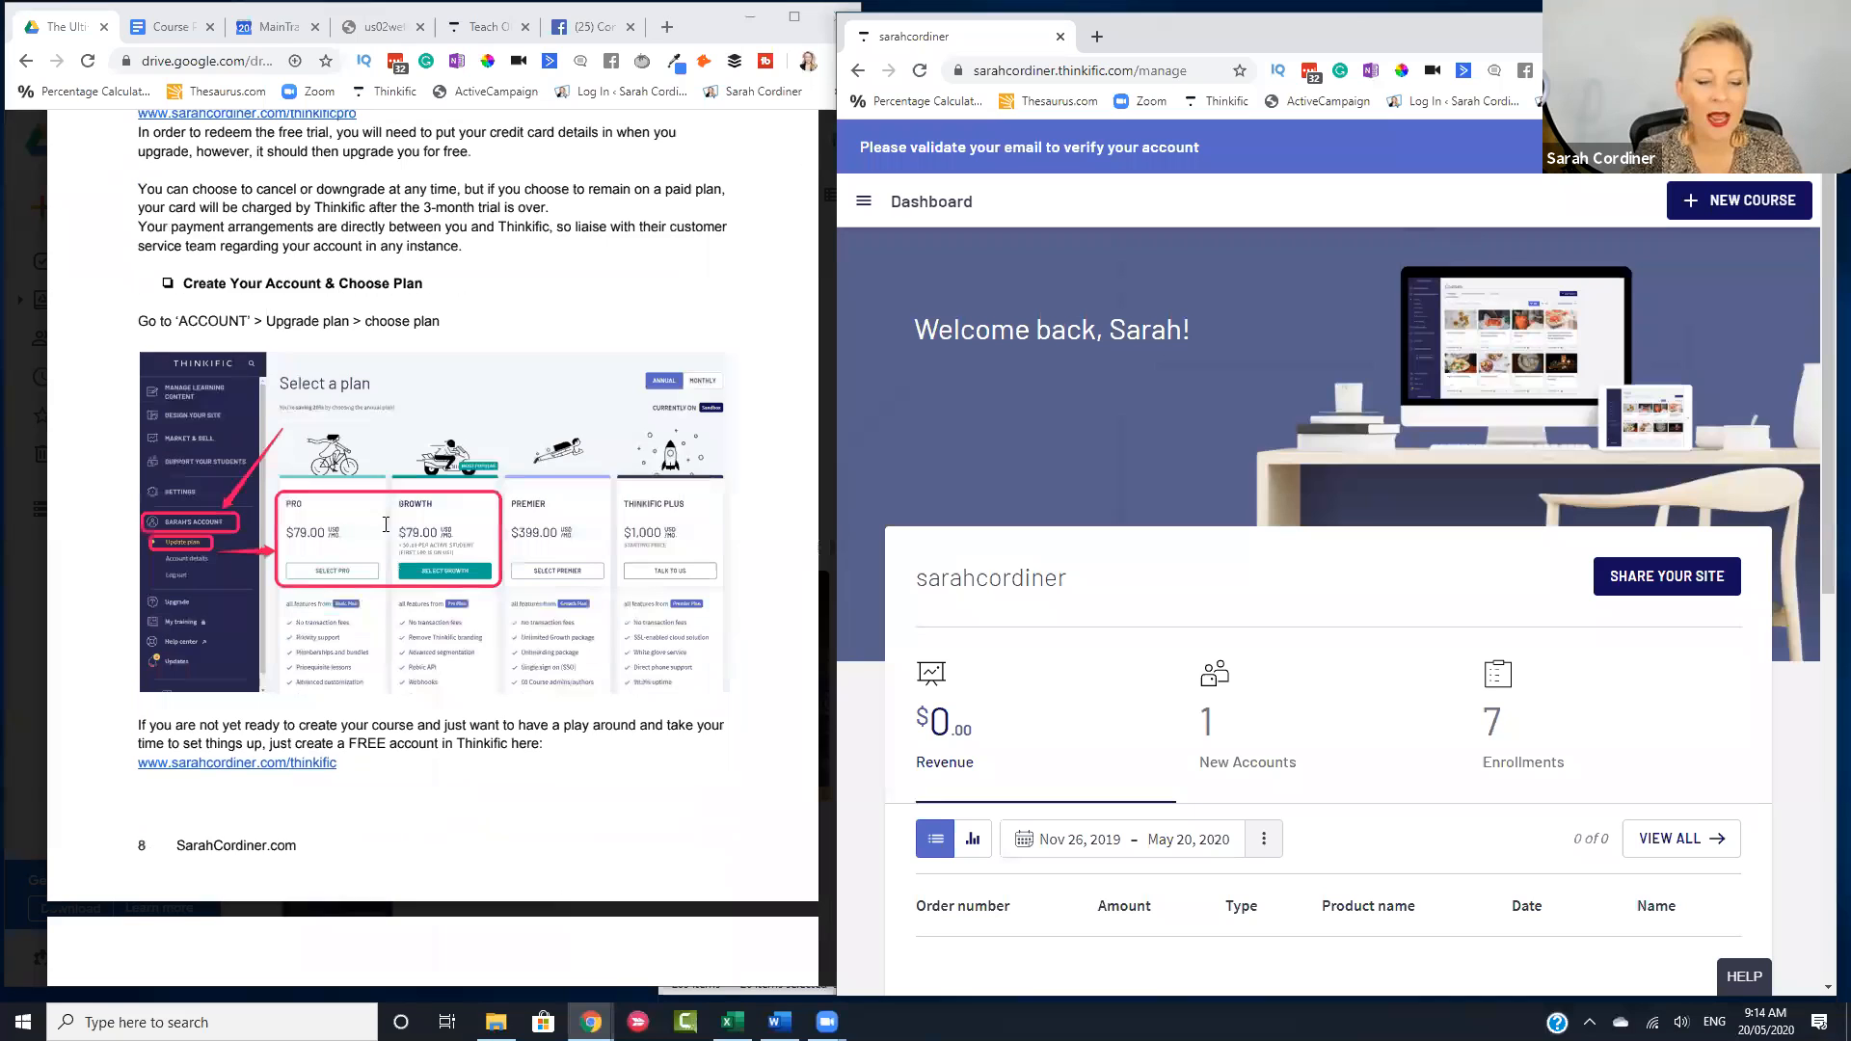
{"action": "scroll", "coordinate": [390, 503], "scroll_direction": "up", "scroll_amount": 1}
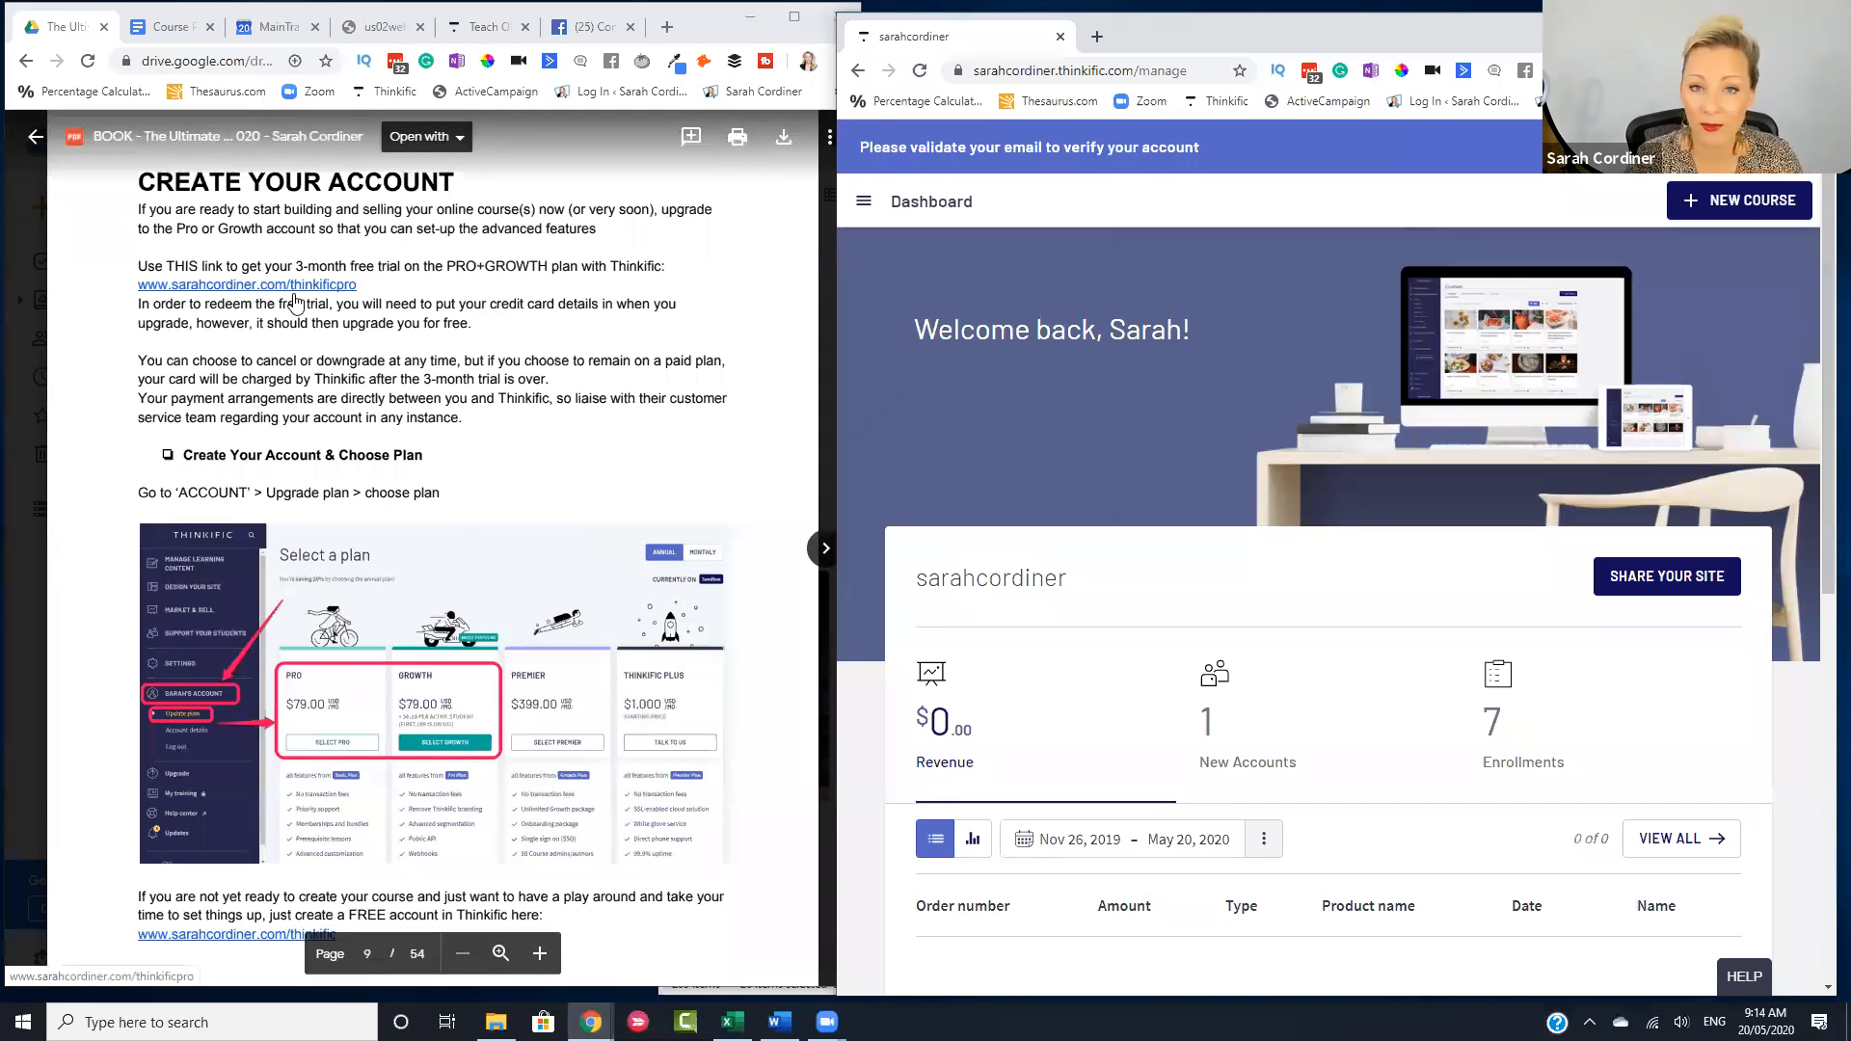
{"action": "scroll", "coordinate": [290, 367], "scroll_direction": "down", "scroll_amount": 1}
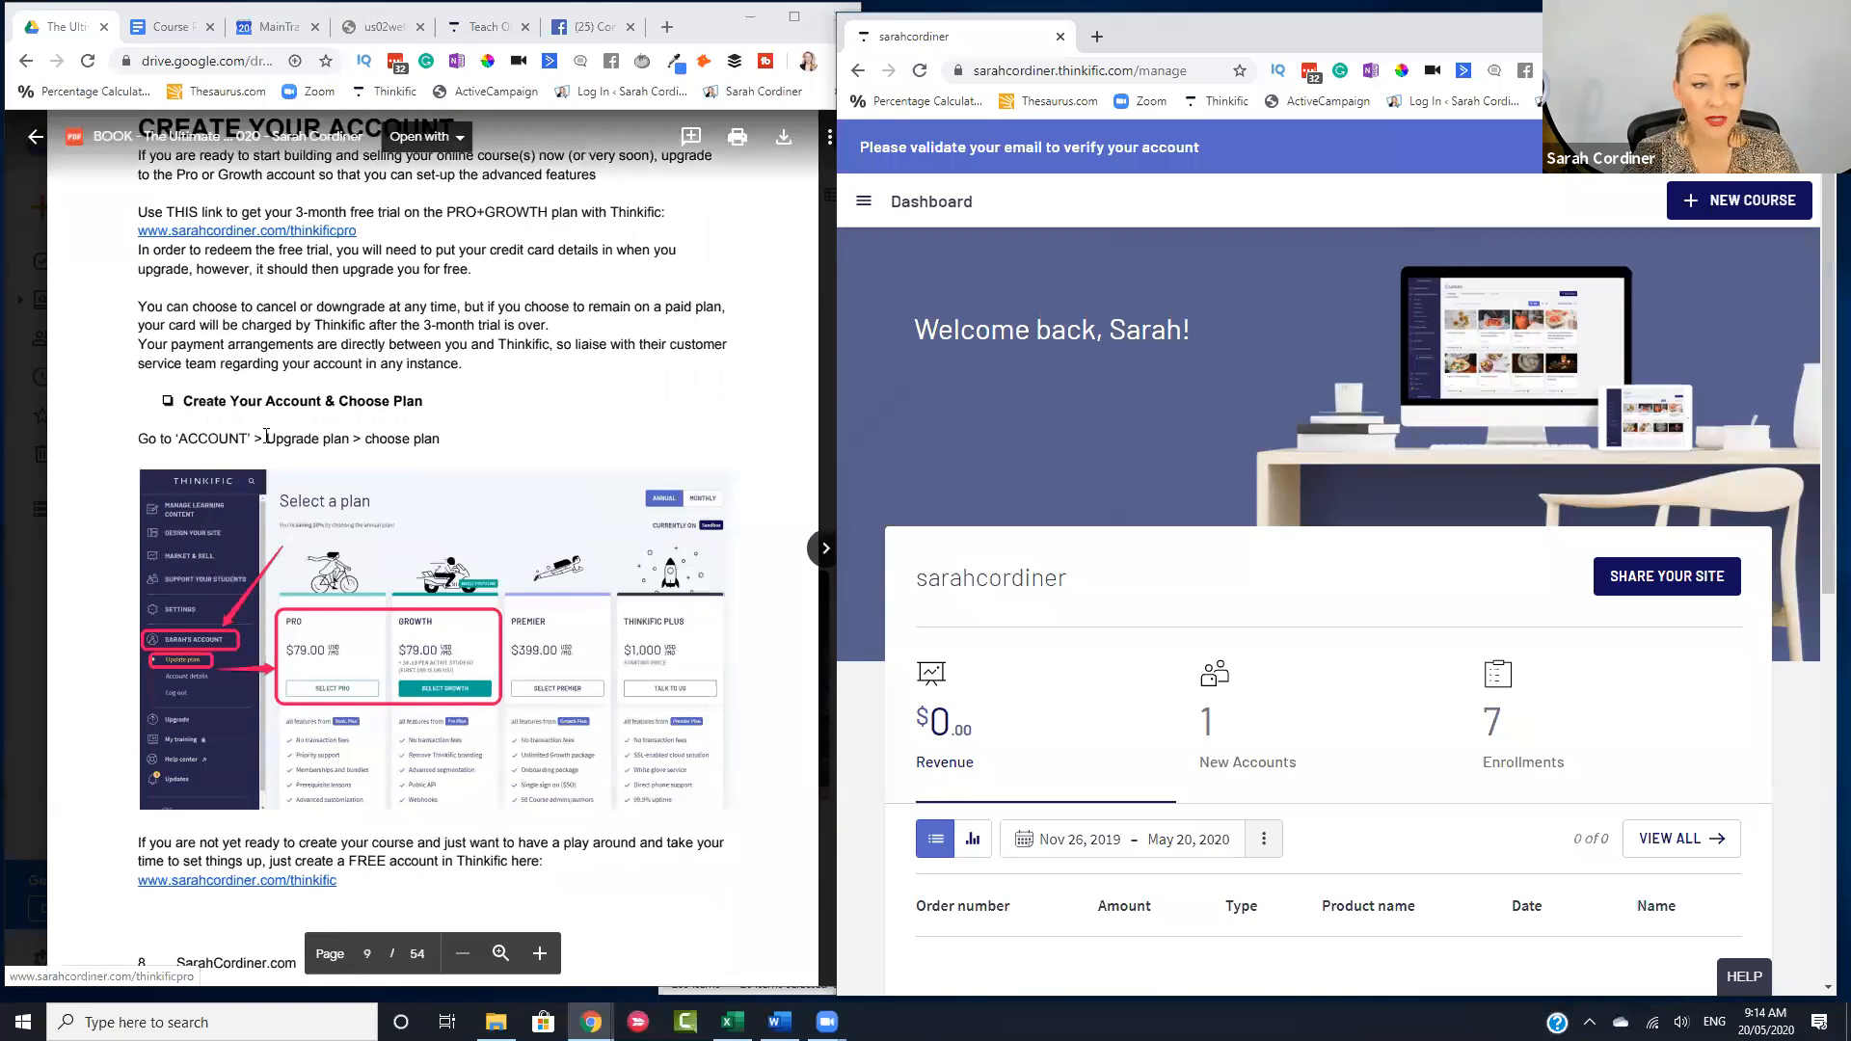
{"action": "scroll", "coordinate": [266, 437], "scroll_direction": "down", "scroll_amount": 2}
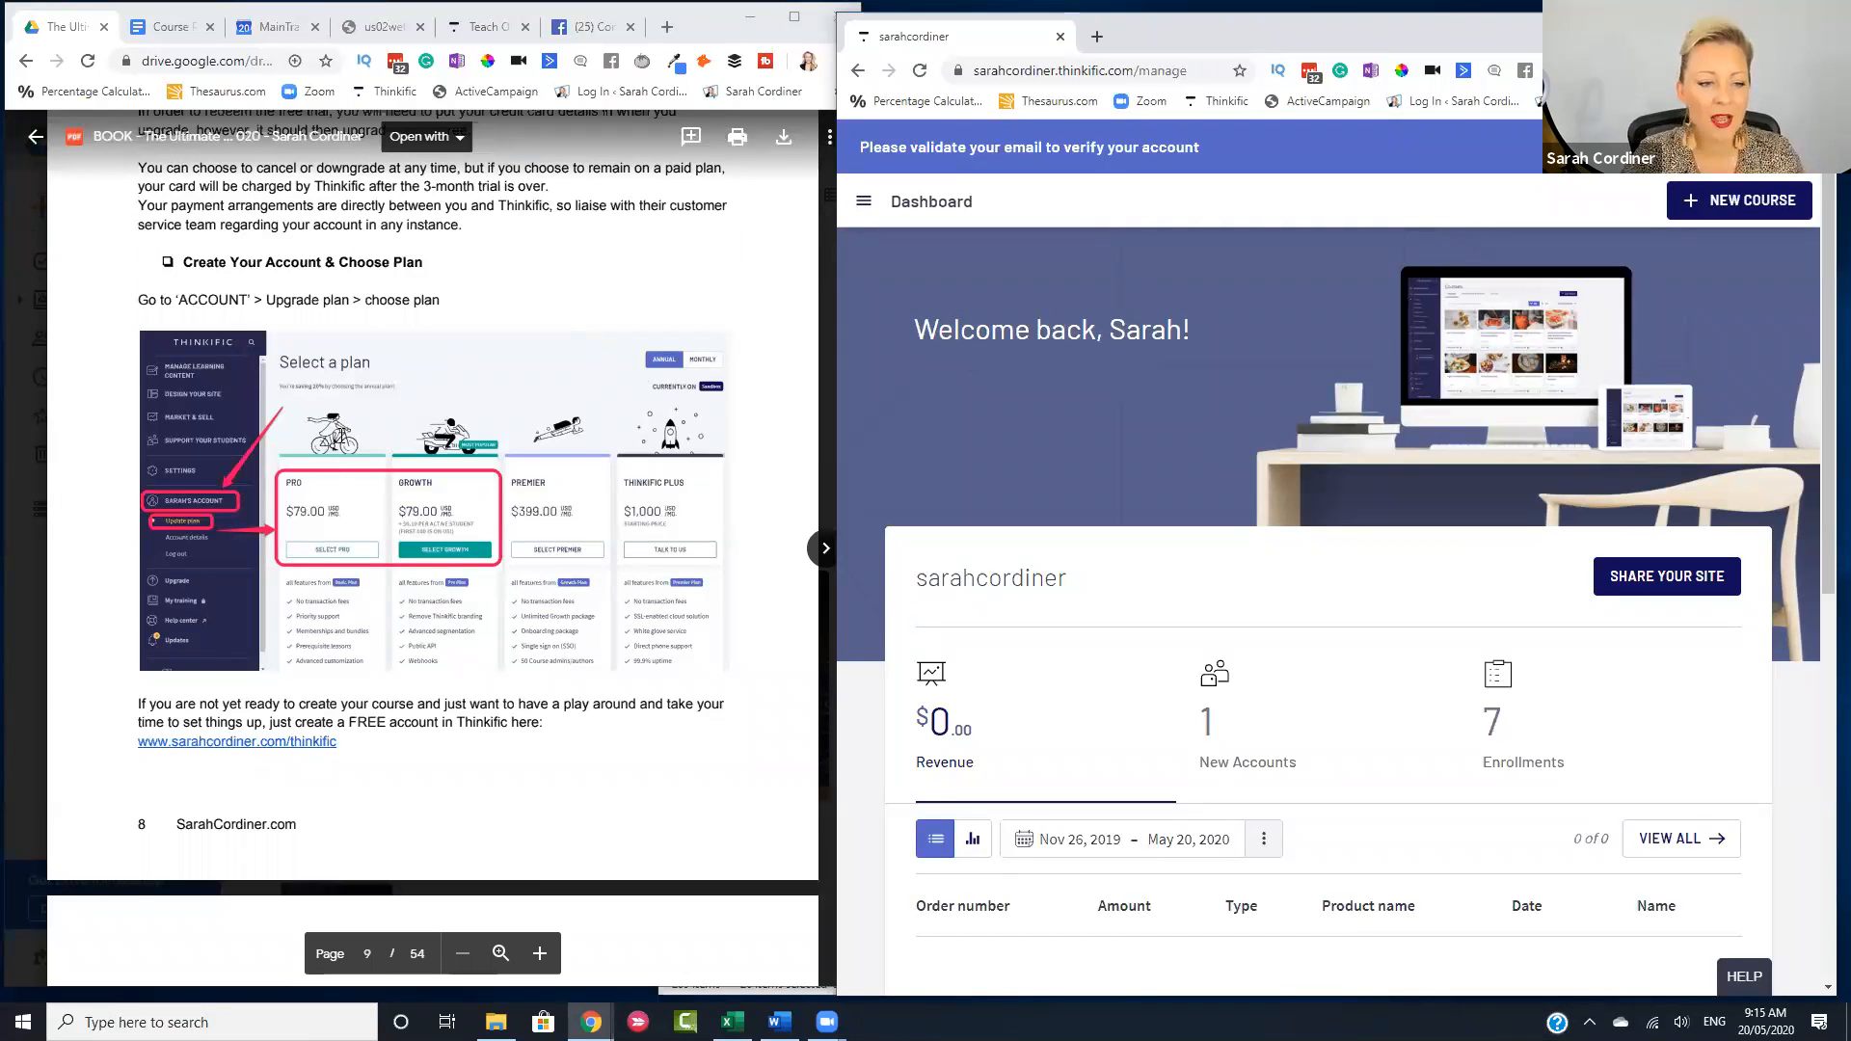
- Read the Customise Your Site Name instructions in Chapter 2, Configure Your Basic Settings, of the guide
{"action": "scroll", "coordinate": [341, 436], "scroll_direction": "down", "scroll_amount": 15}
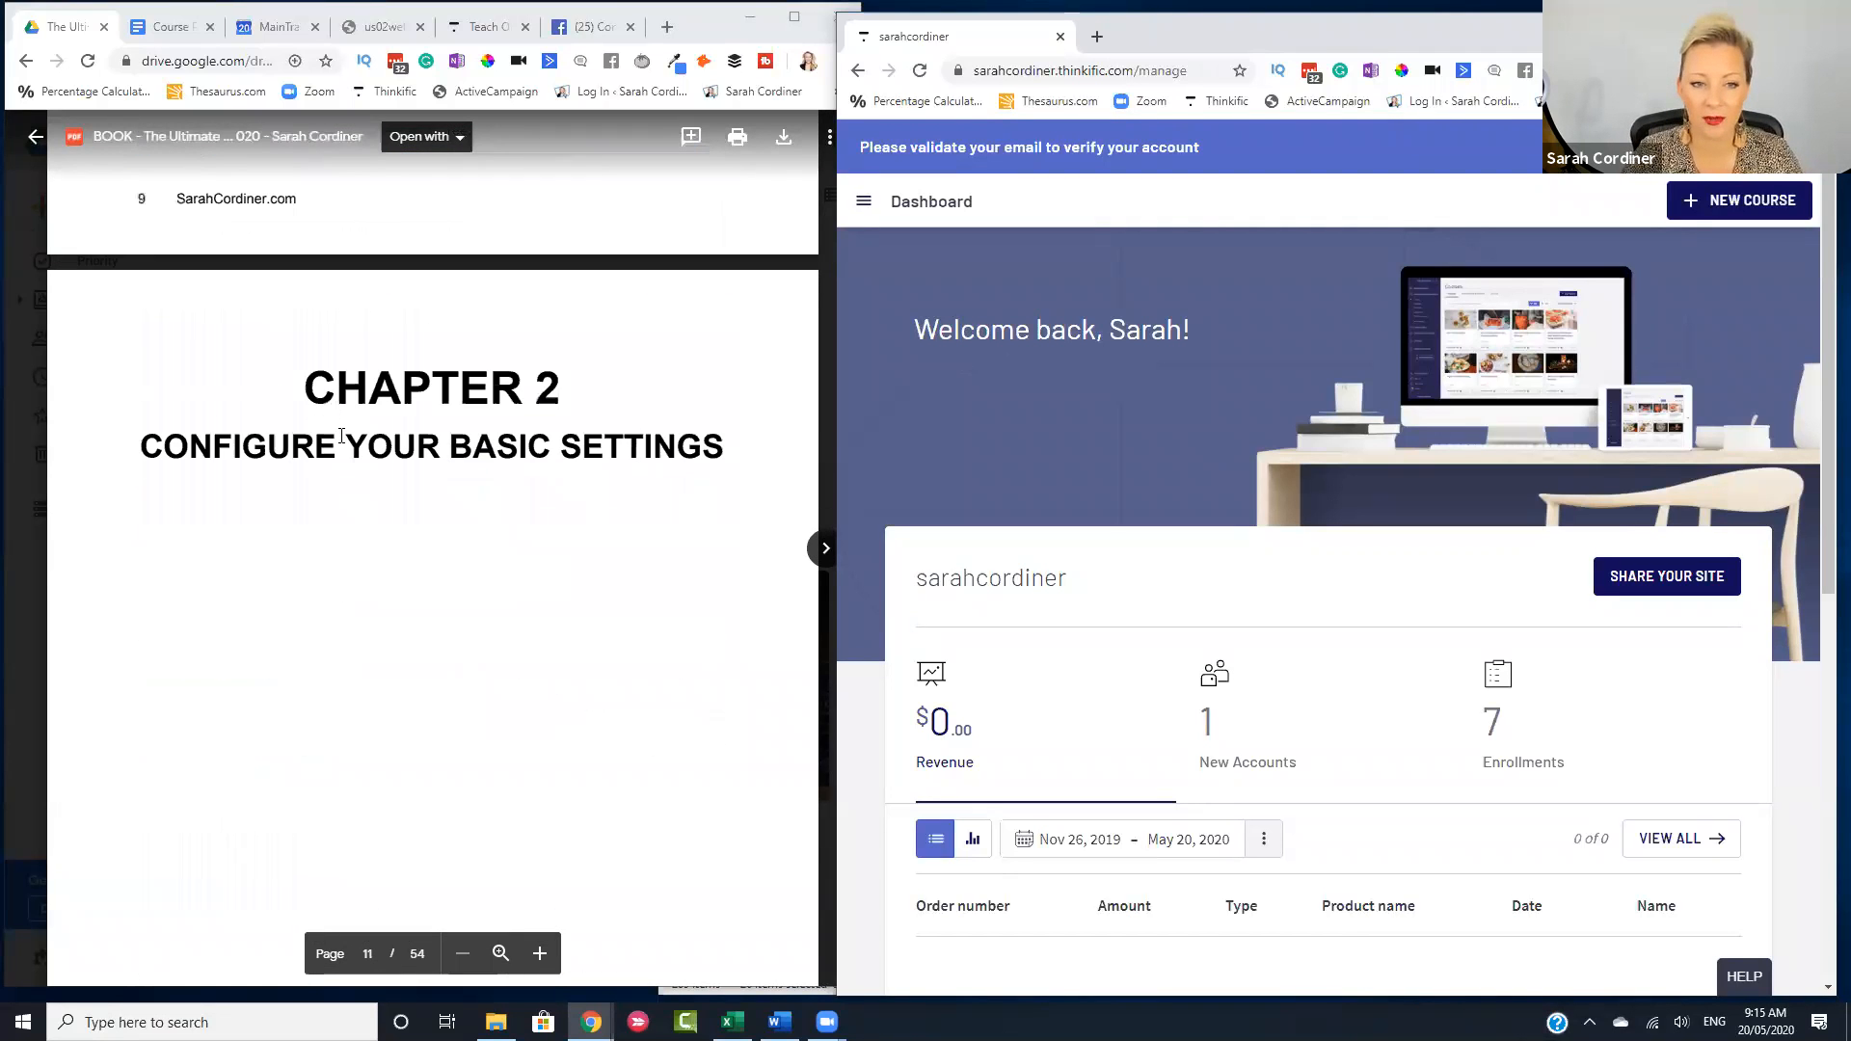
{"action": "scroll", "coordinate": [341, 436], "scroll_direction": "down", "scroll_amount": 8}
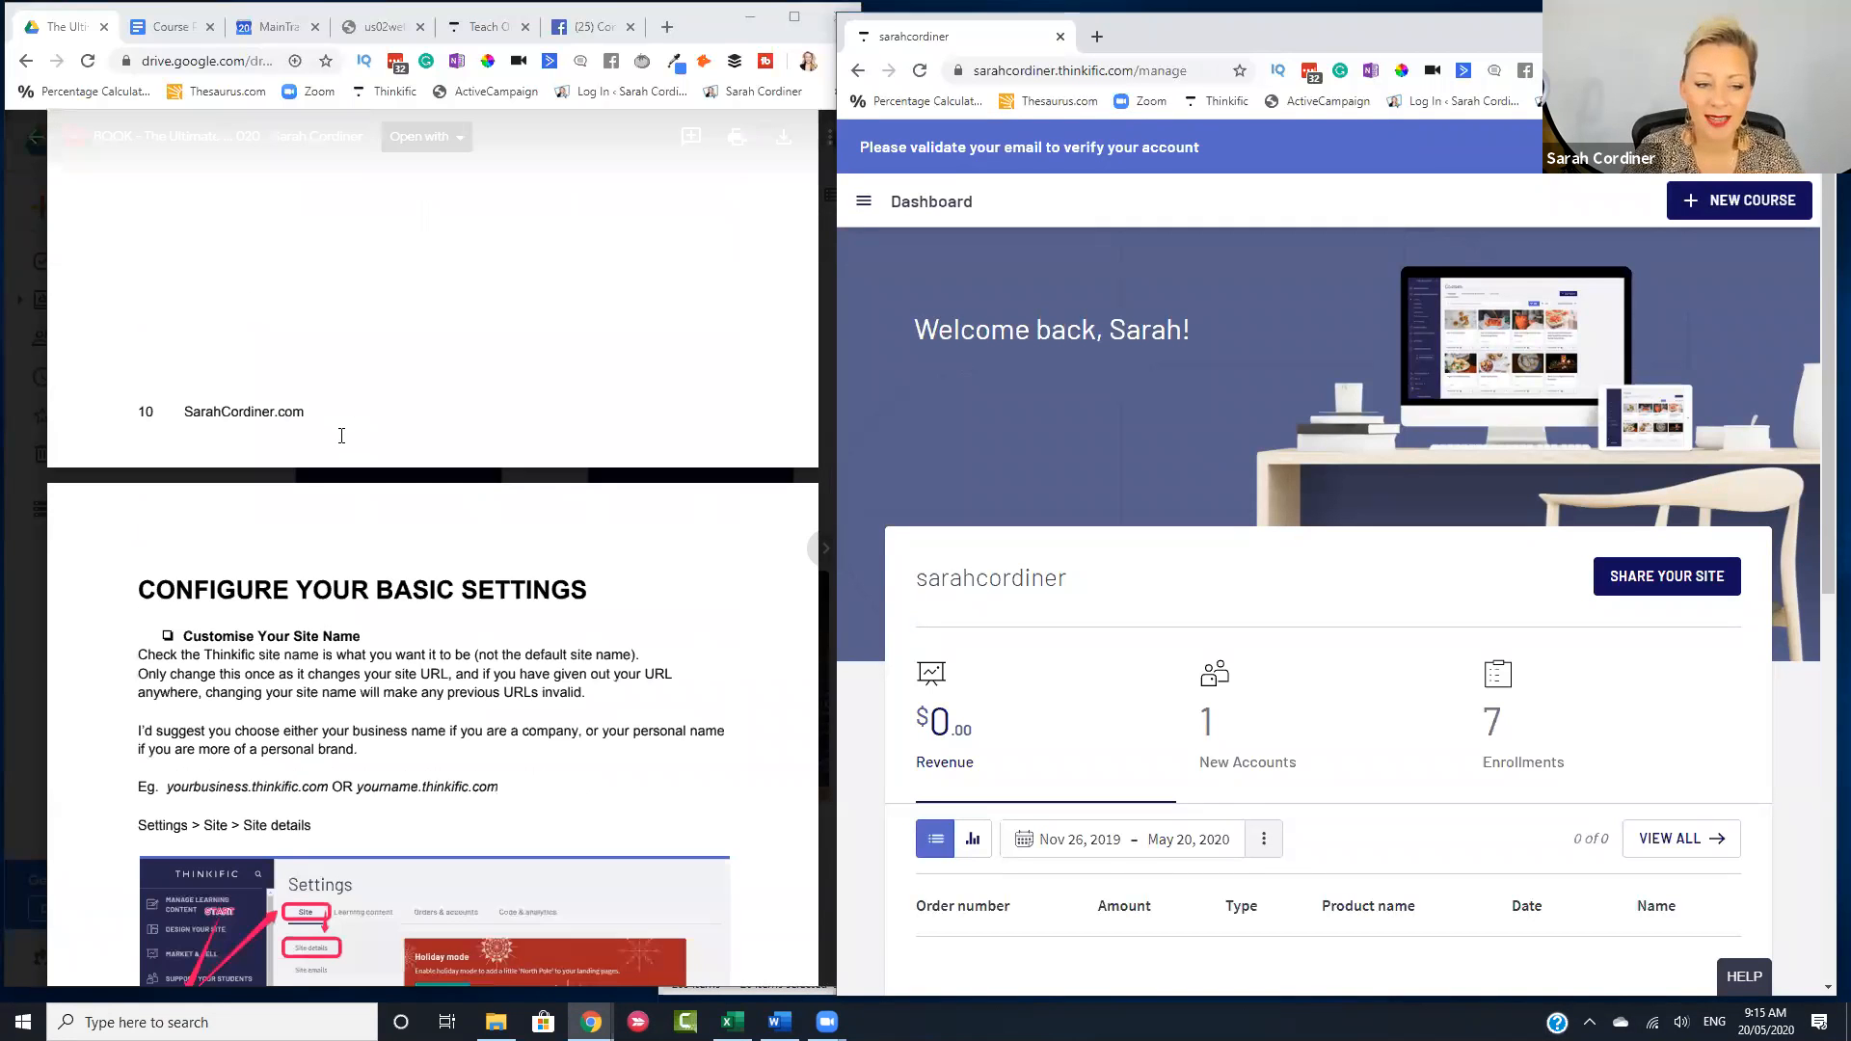
{"action": "scroll", "coordinate": [341, 436], "scroll_direction": "down", "scroll_amount": 5}
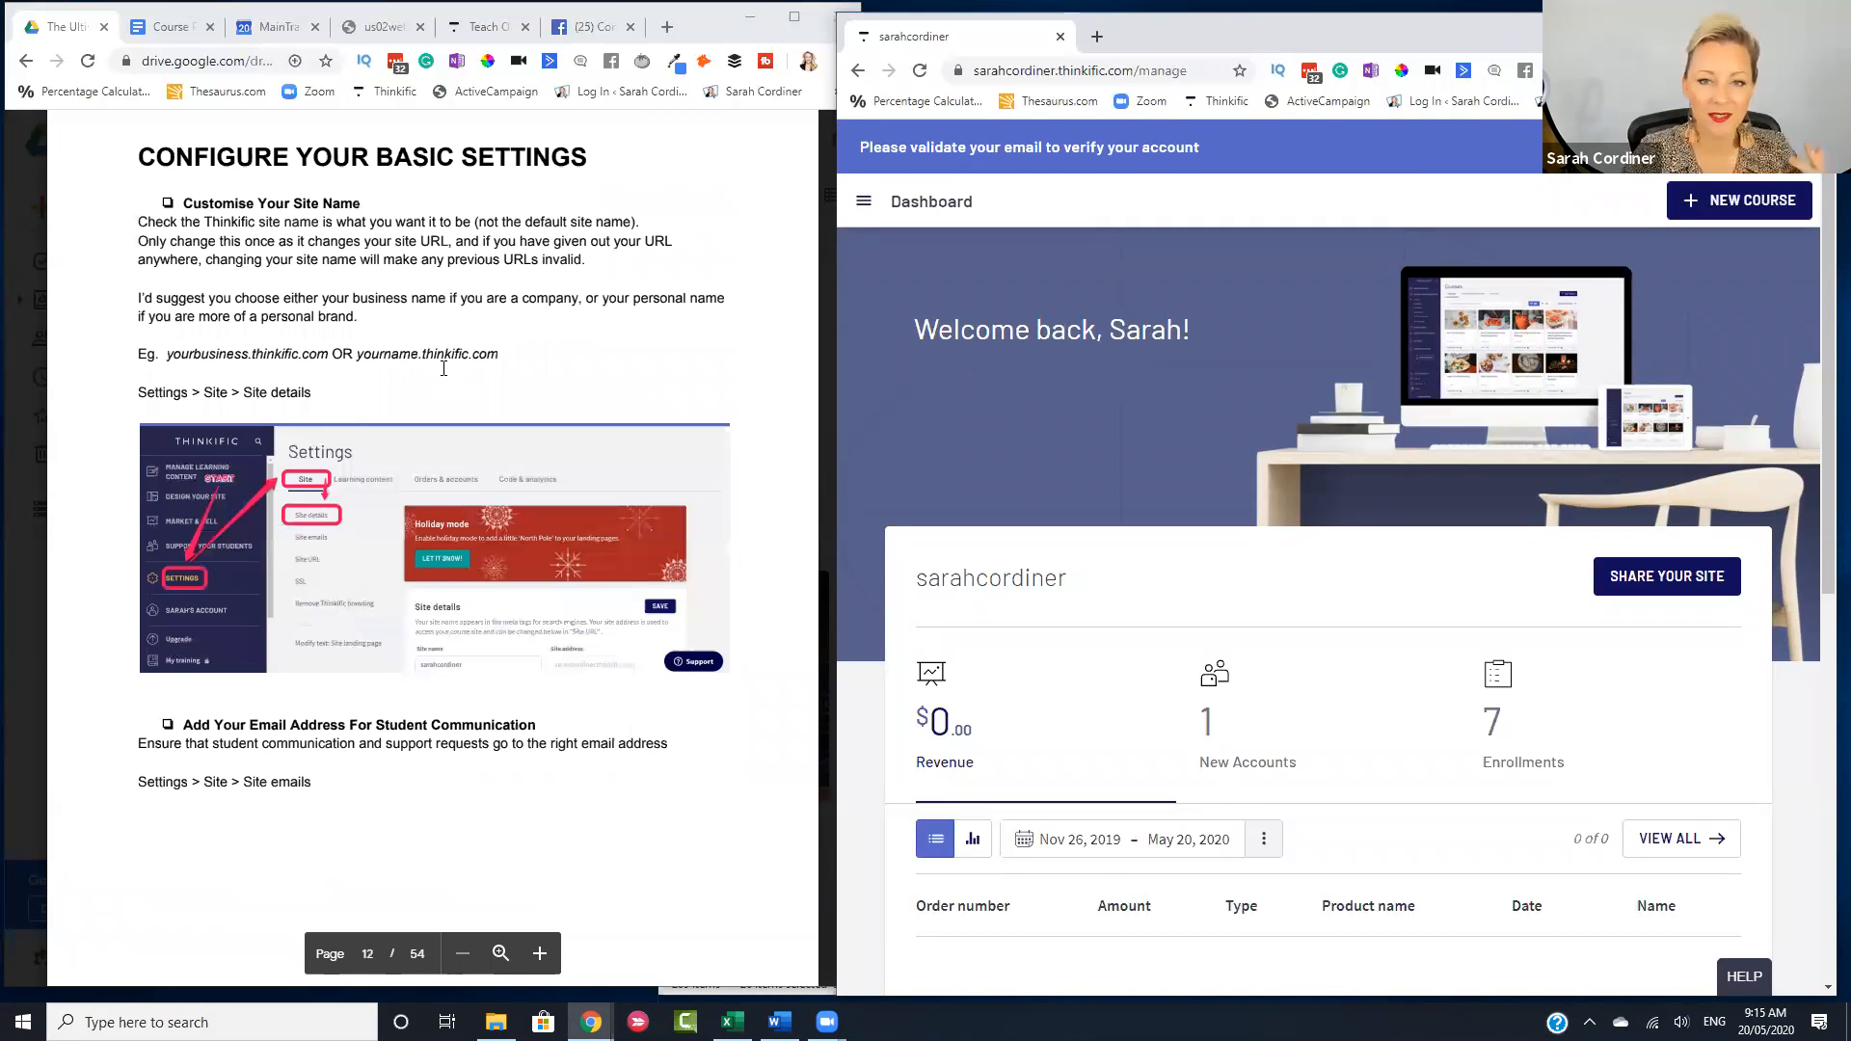
{"action": "scroll", "coordinate": [443, 369], "scroll_direction": "up", "scroll_amount": 1}
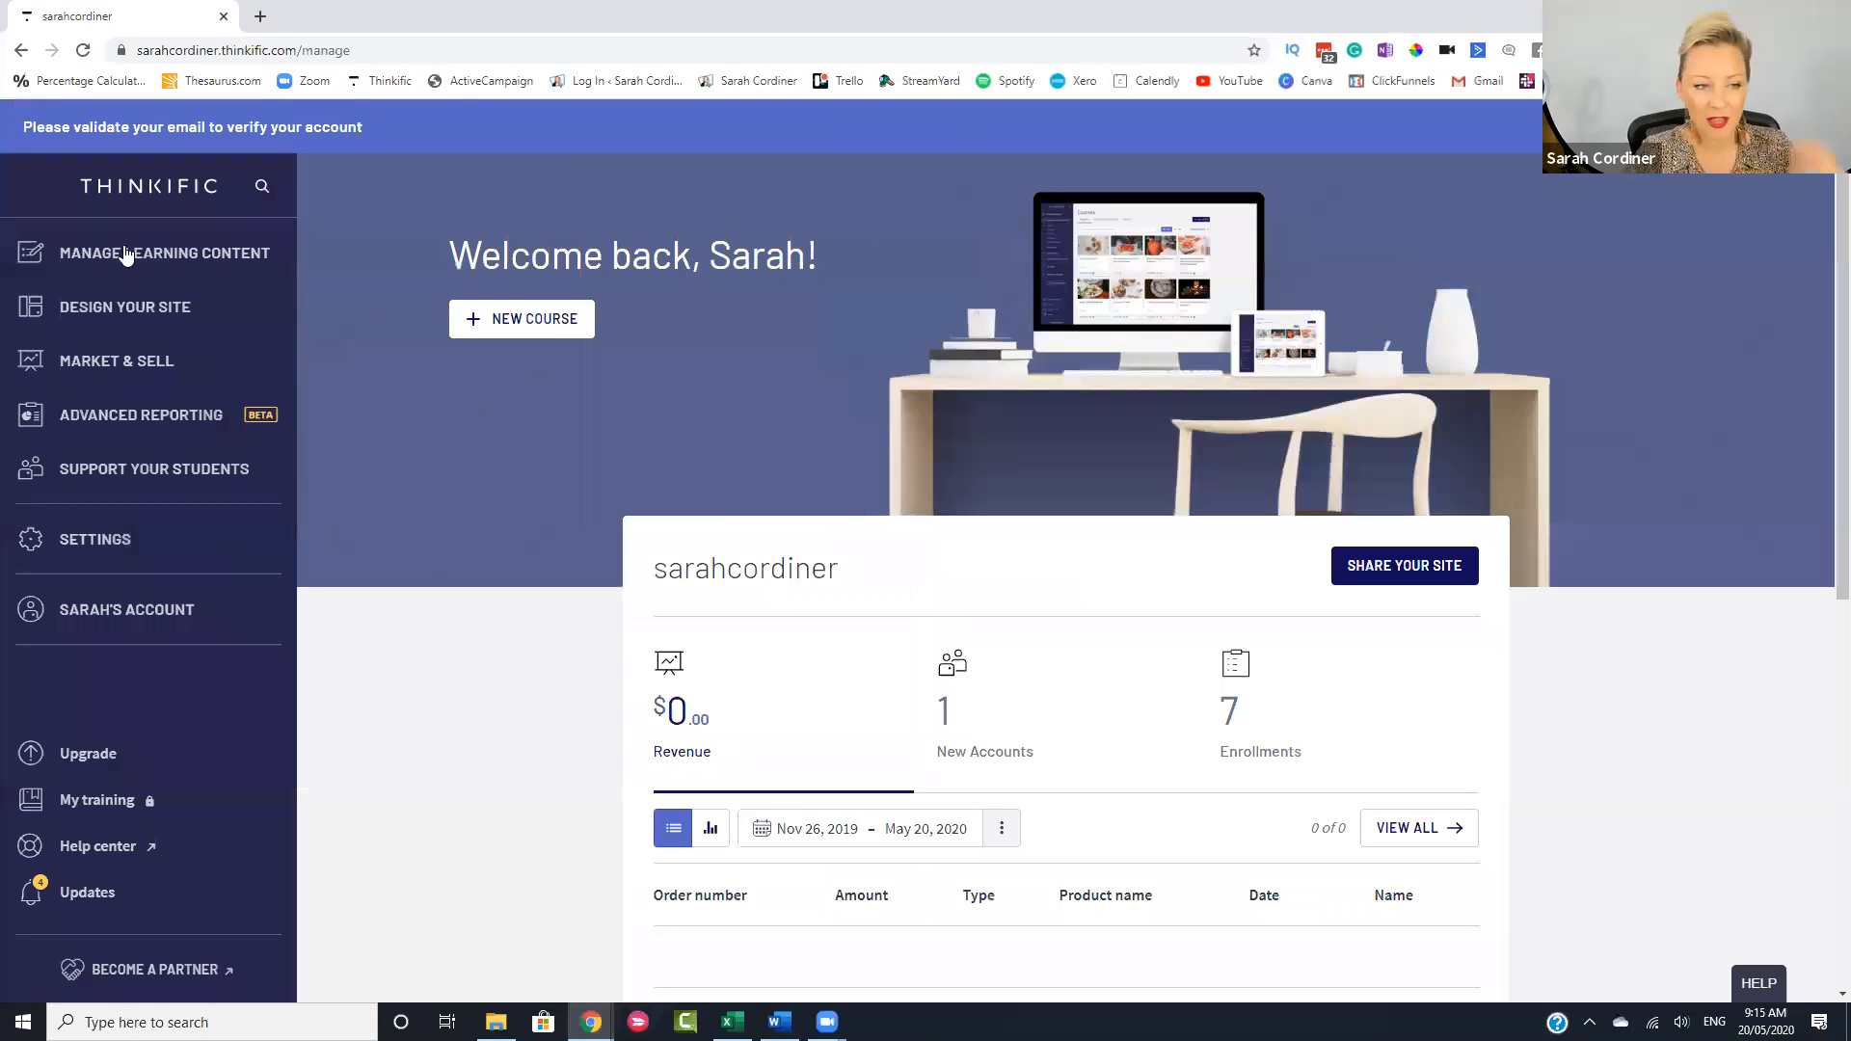
- In the Thinkific dashboard, open the site settings and bring up the Site details section
{"action": "left_click", "coordinate": [126, 253]}
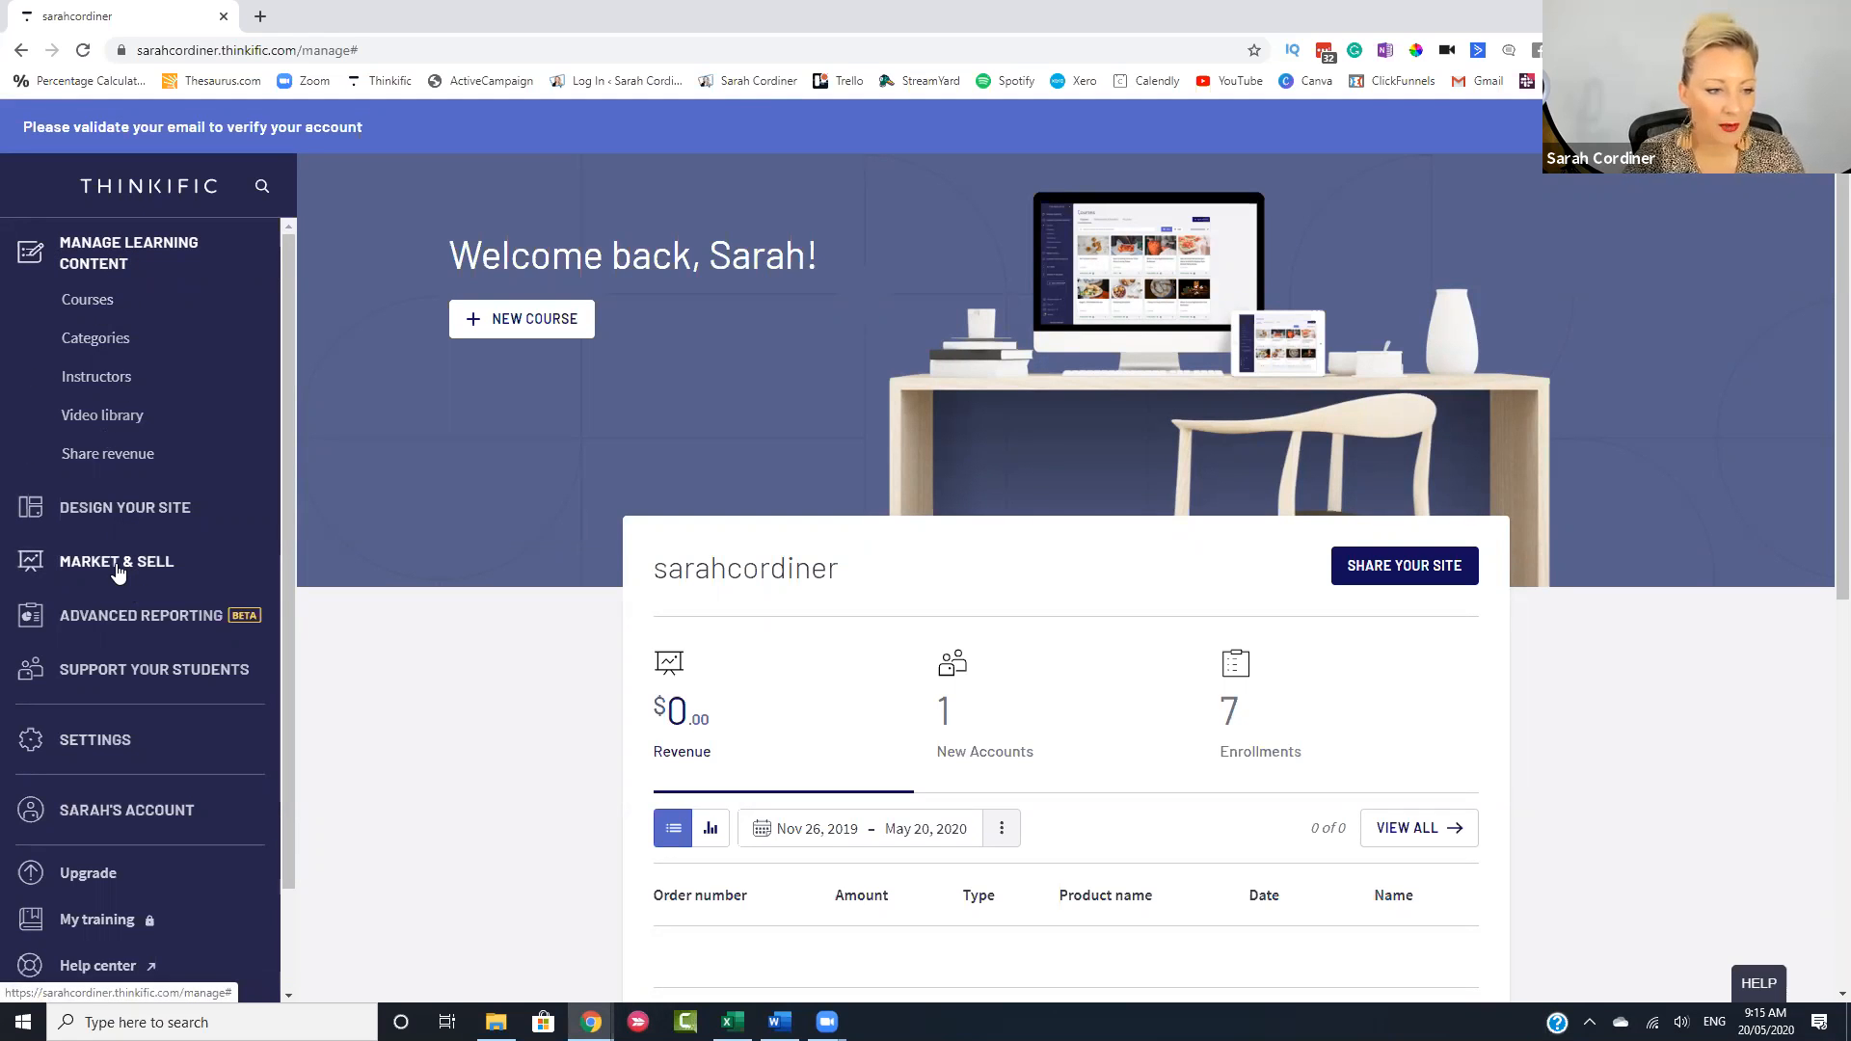
{"action": "left_click", "coordinate": [102, 746]}
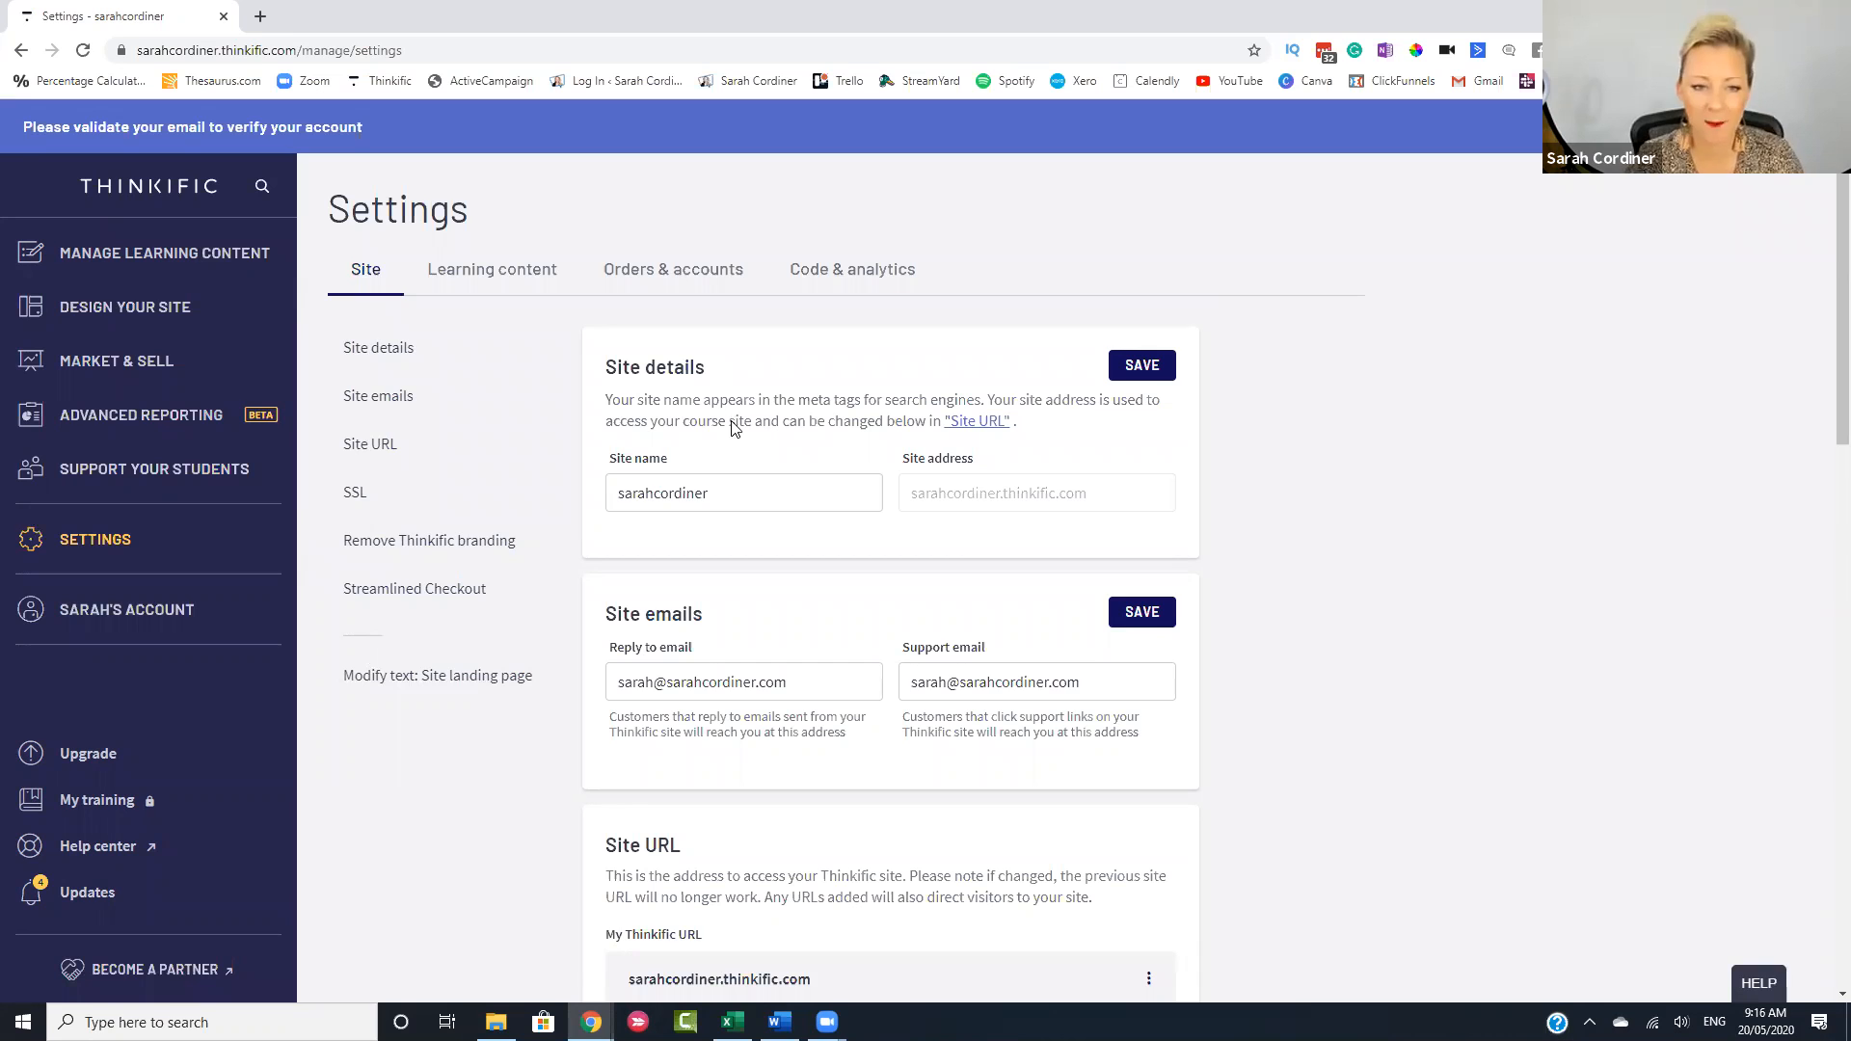
{"action": "scroll", "coordinate": [799, 398], "scroll_direction": "down", "scroll_amount": 1}
{"action": "scroll", "coordinate": [605, 381], "scroll_direction": "down", "scroll_amount": 1}
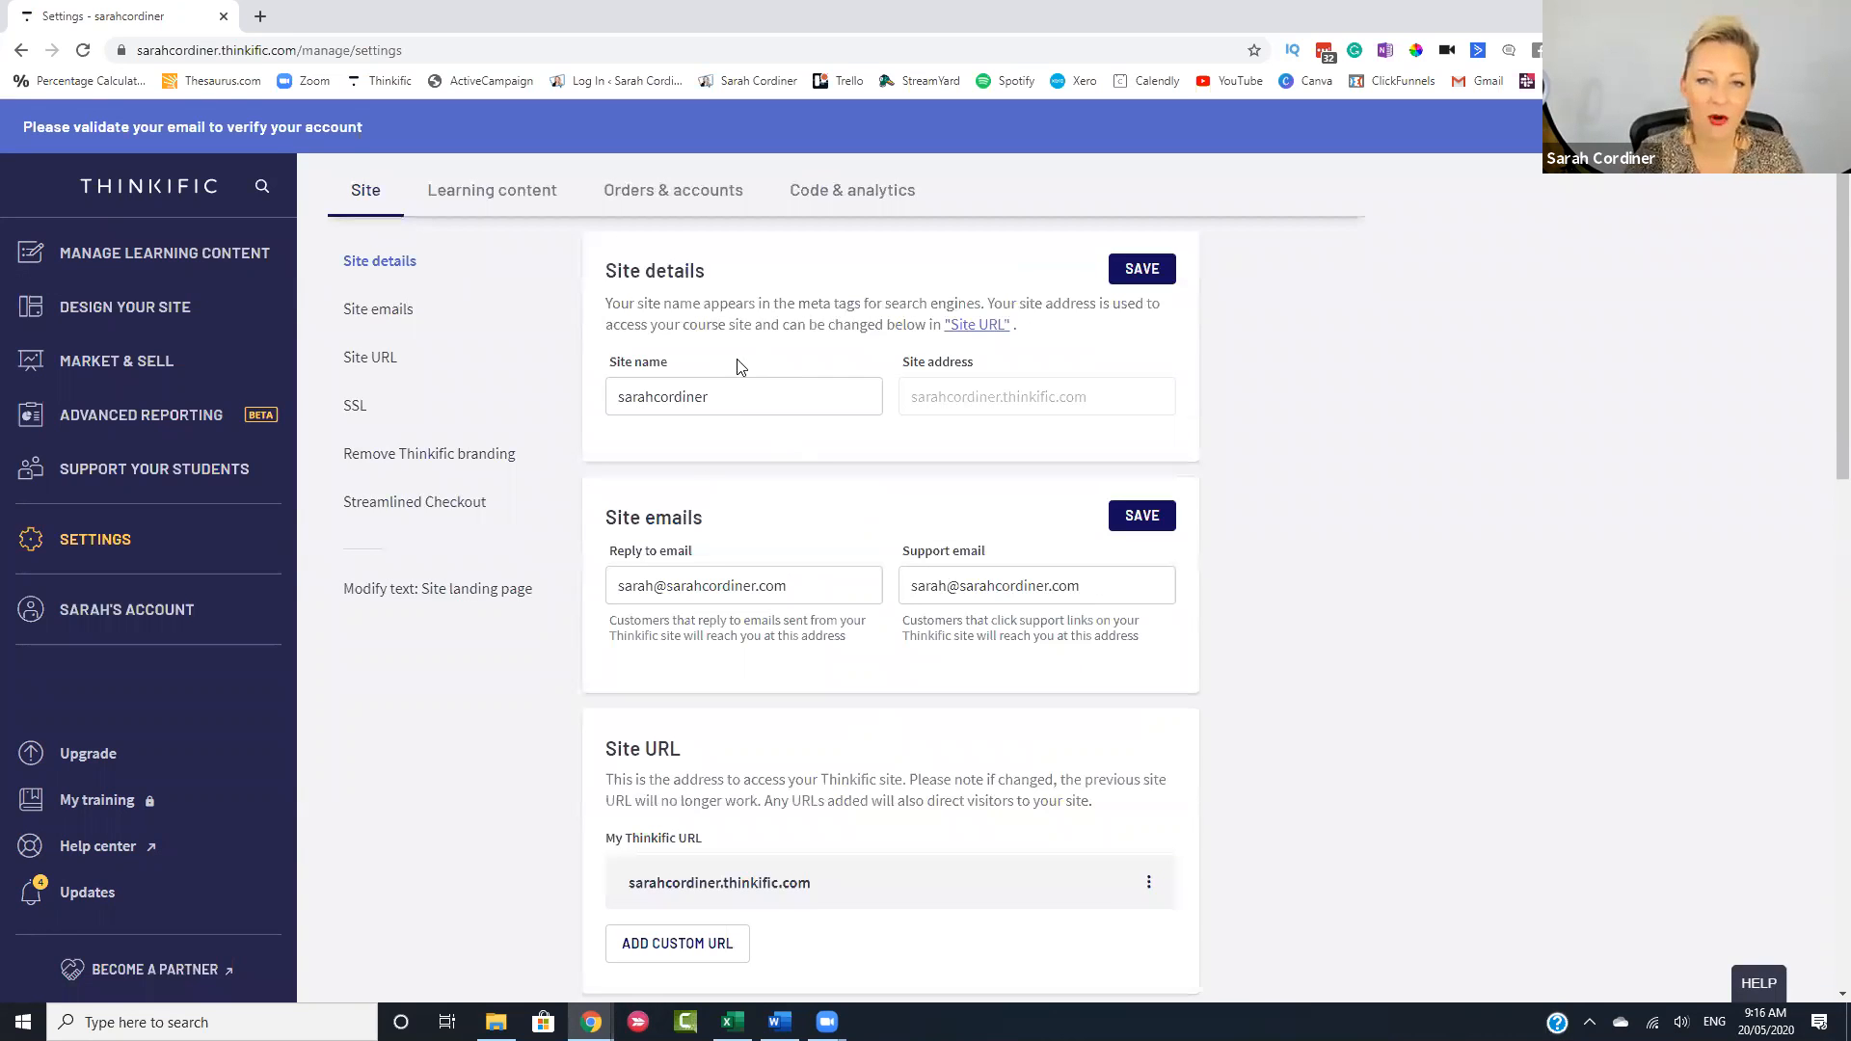
- Examine the site name and site address in the Site details section
{"action": "left_click", "coordinate": [800, 403]}
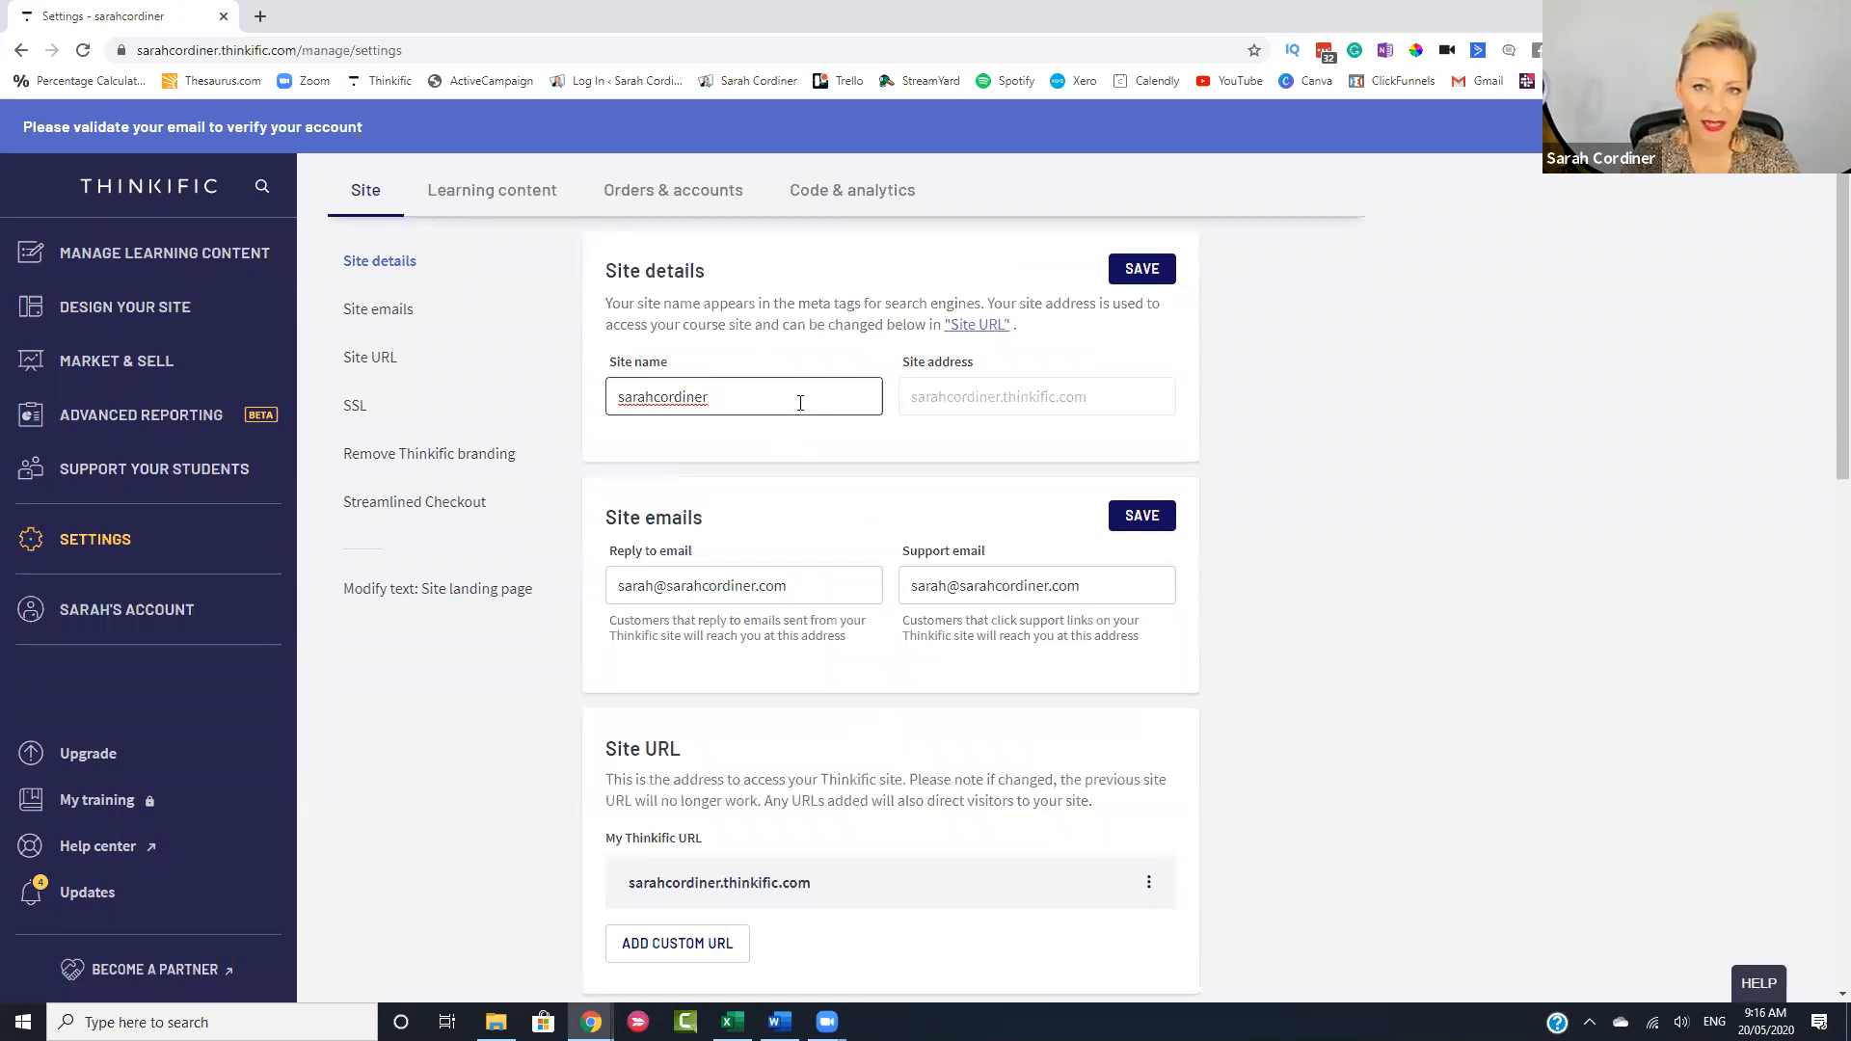
{"action": "left_click_drag", "start_coordinate": [608, 402], "coordinate": [896, 455]}
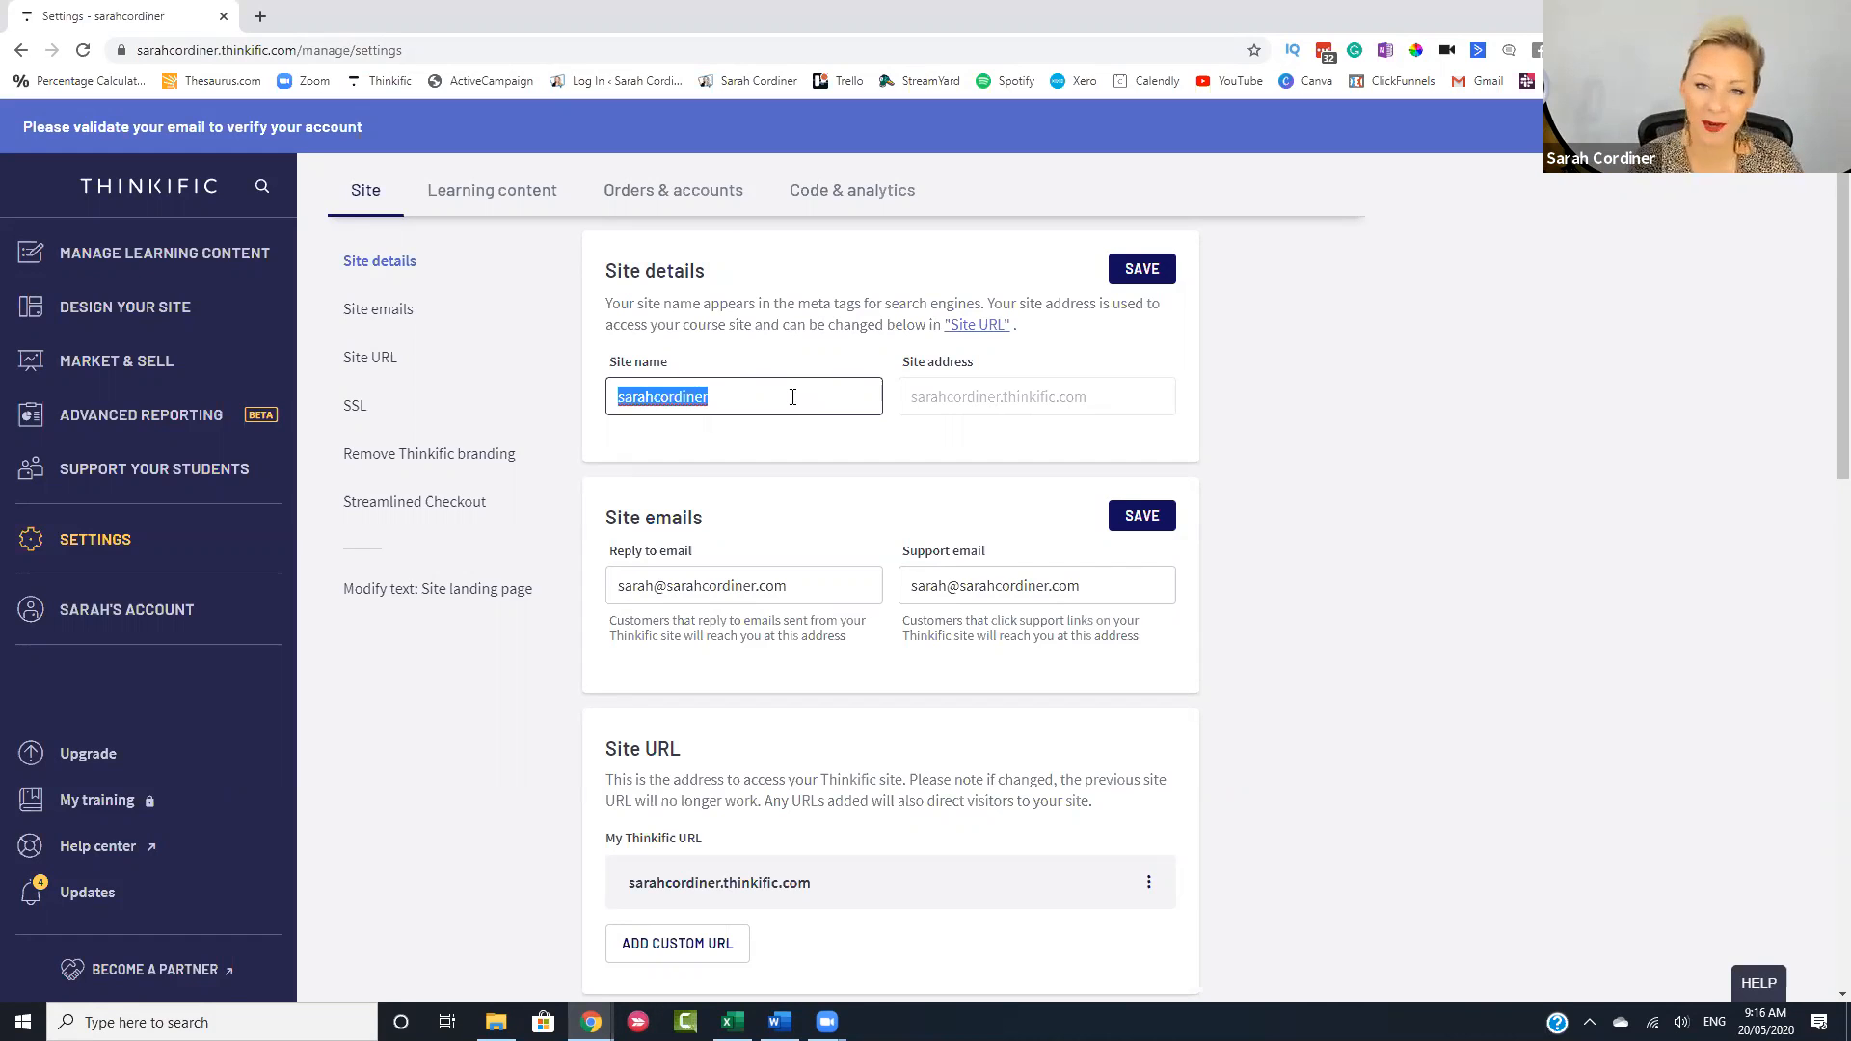
{"action": "left_click", "coordinate": [793, 397]}
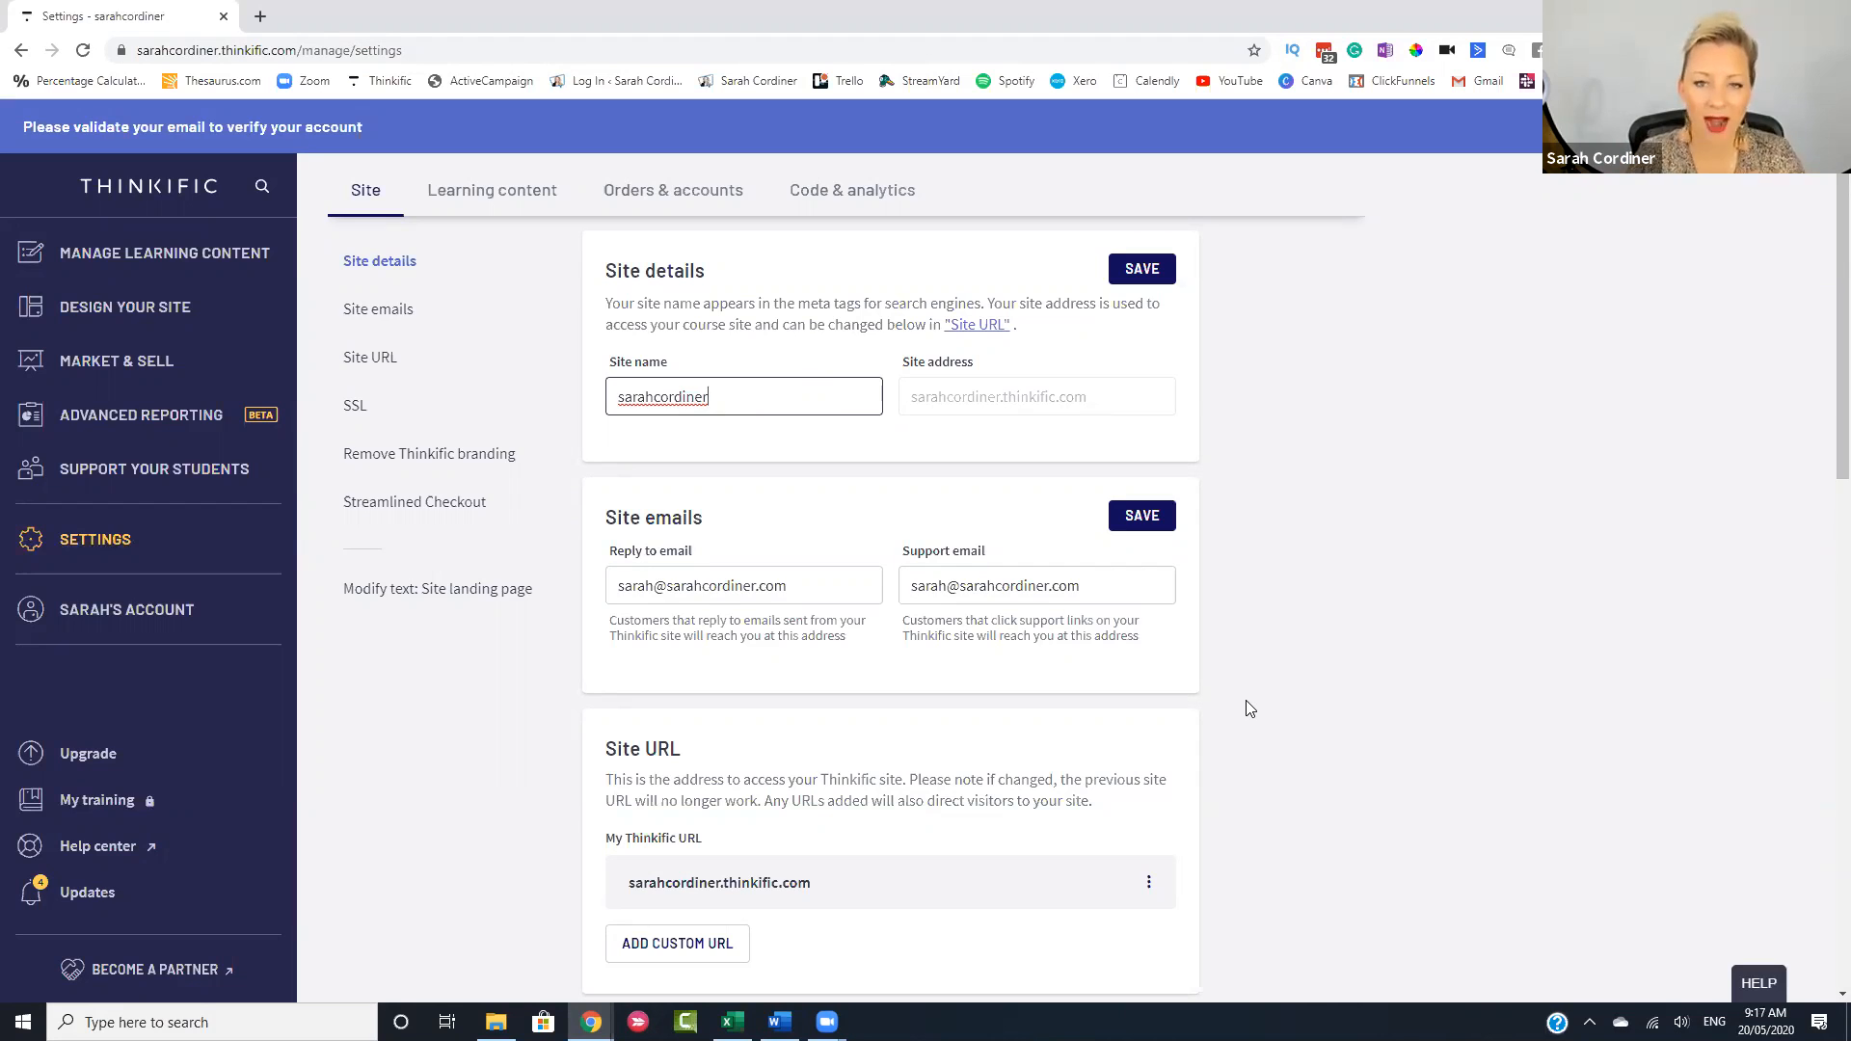
{"action": "double_click", "coordinate": [742, 399]}
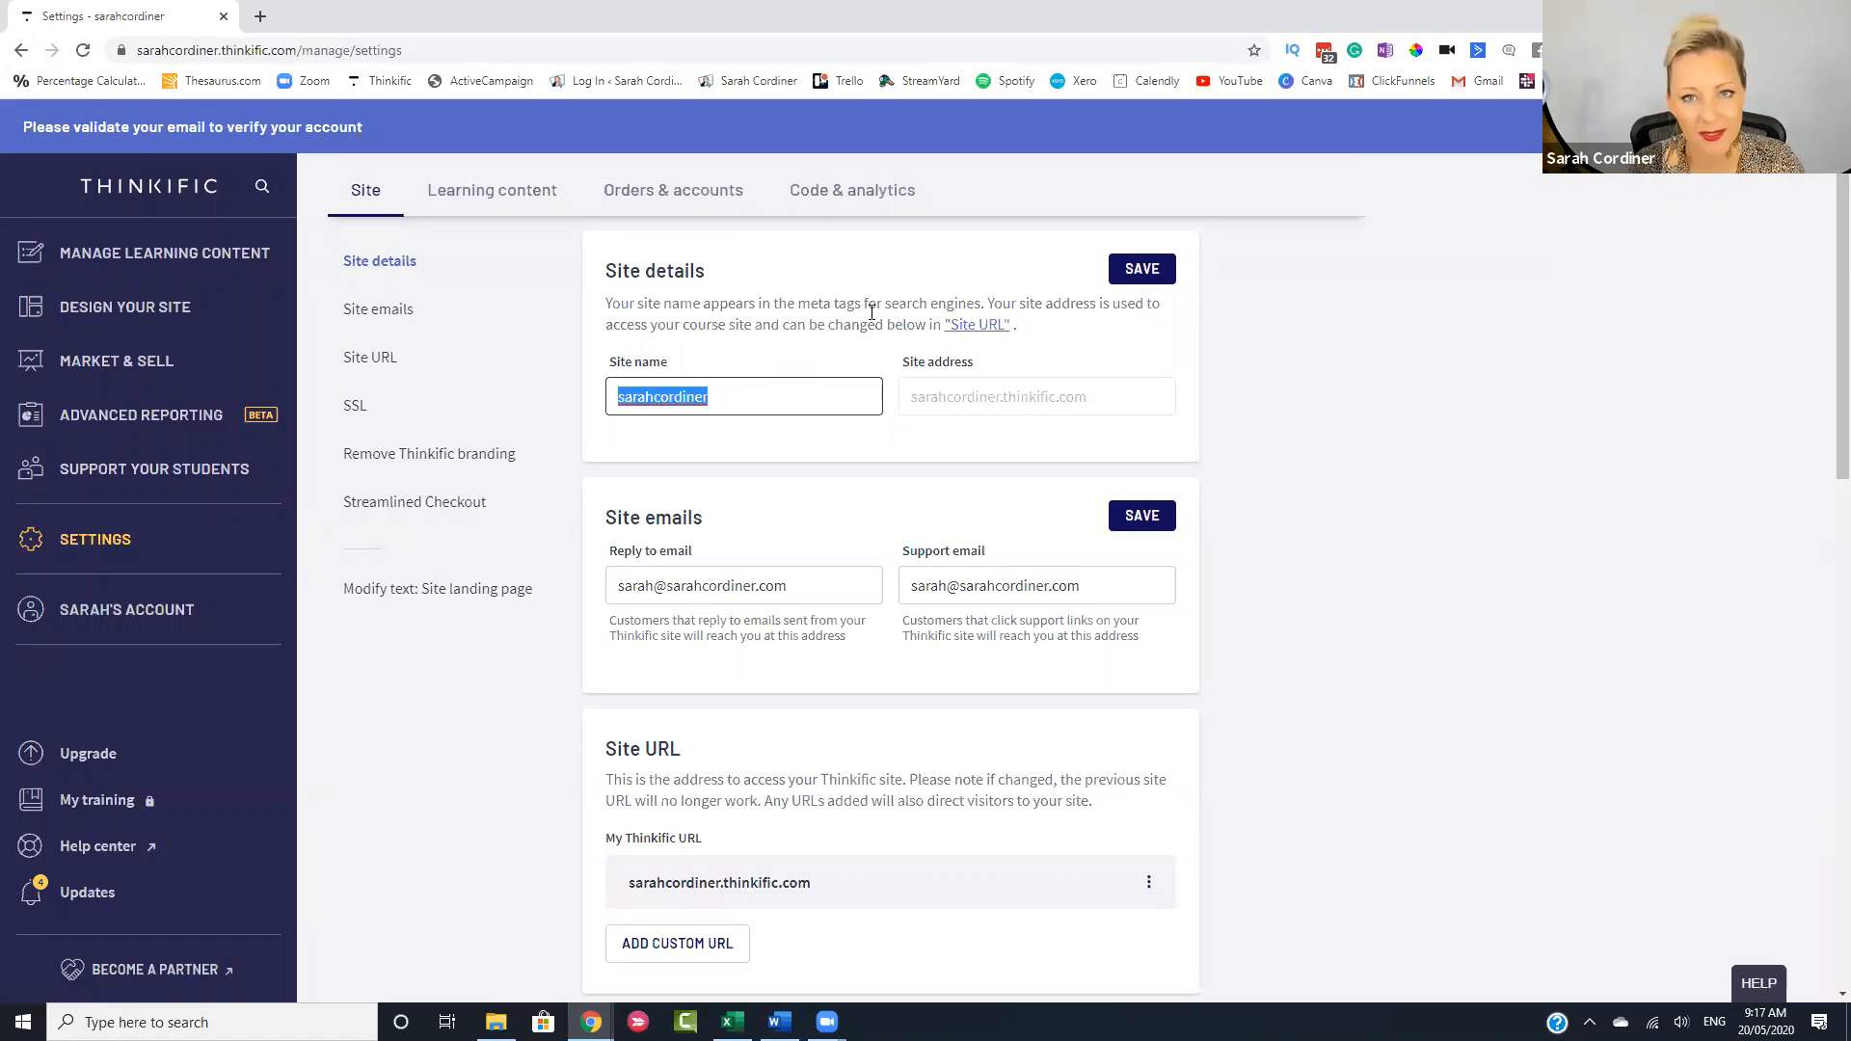
{"action": "left_click", "coordinate": [829, 363]}
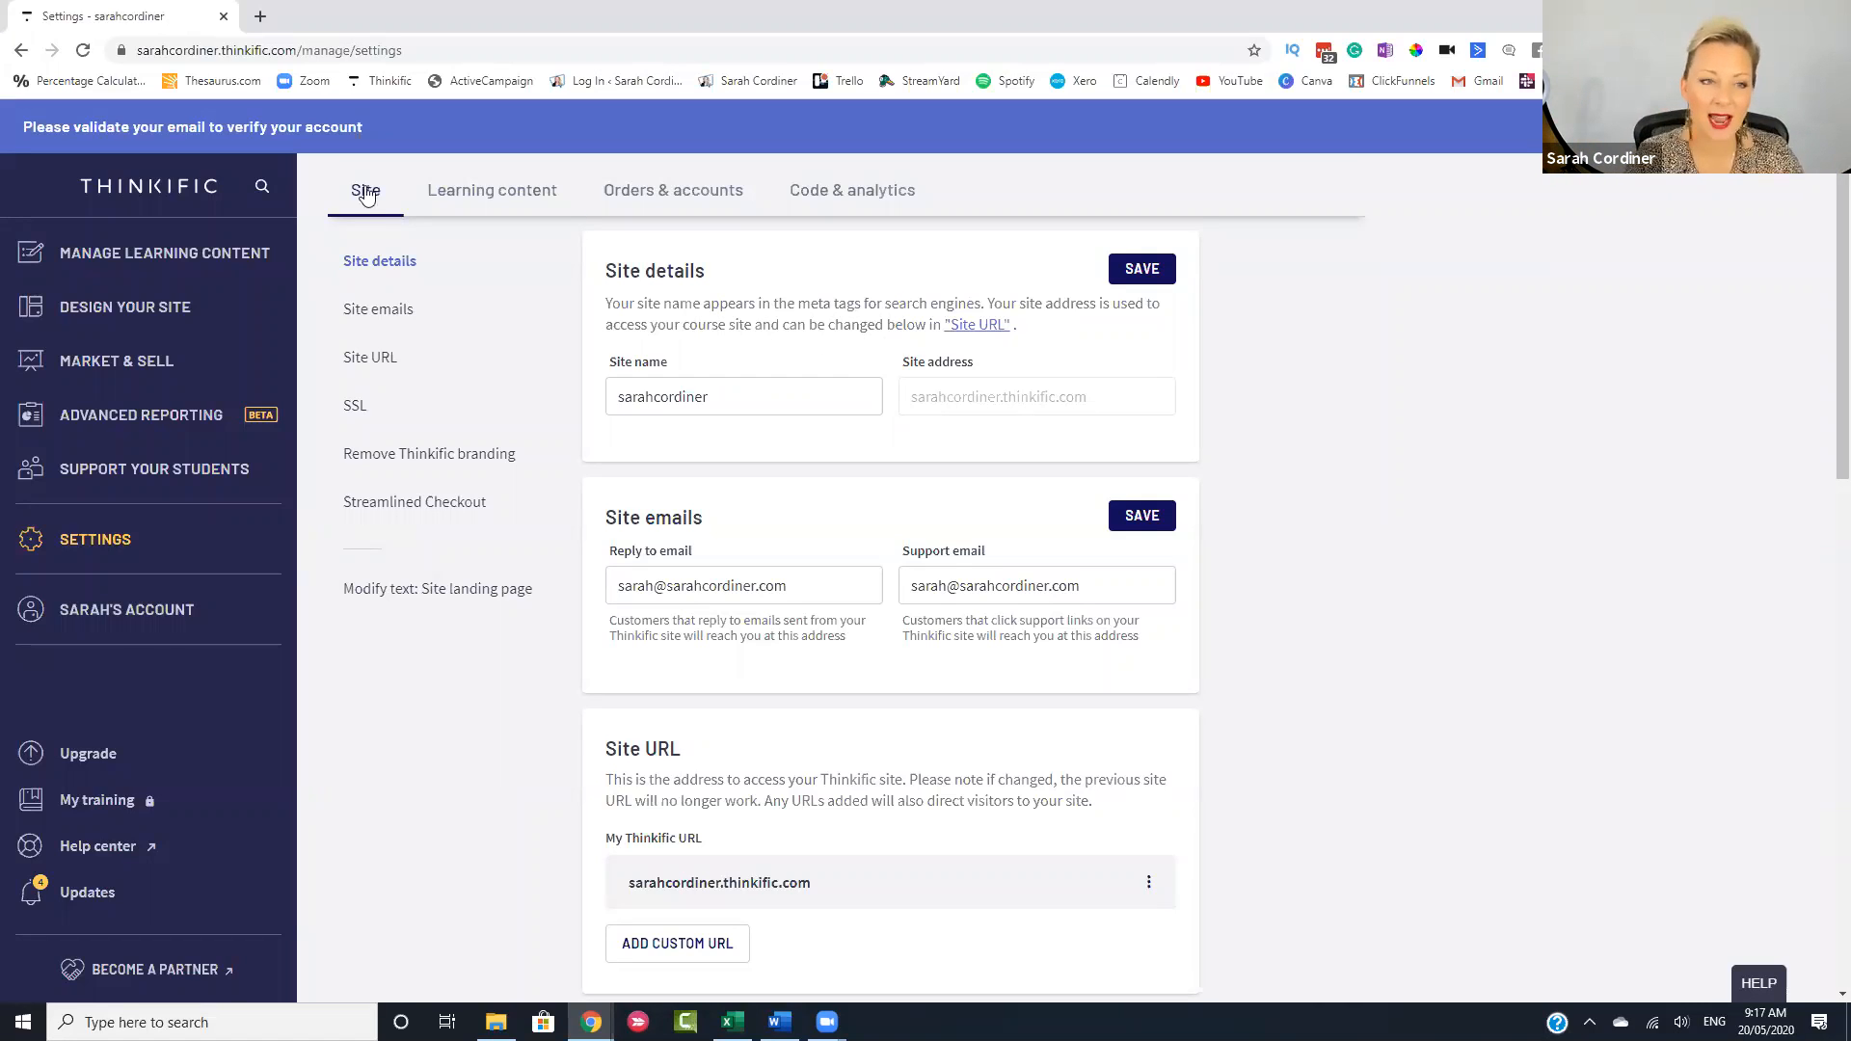
{"action": "left_click_drag", "start_coordinate": [712, 397], "coordinate": [637, 397]}
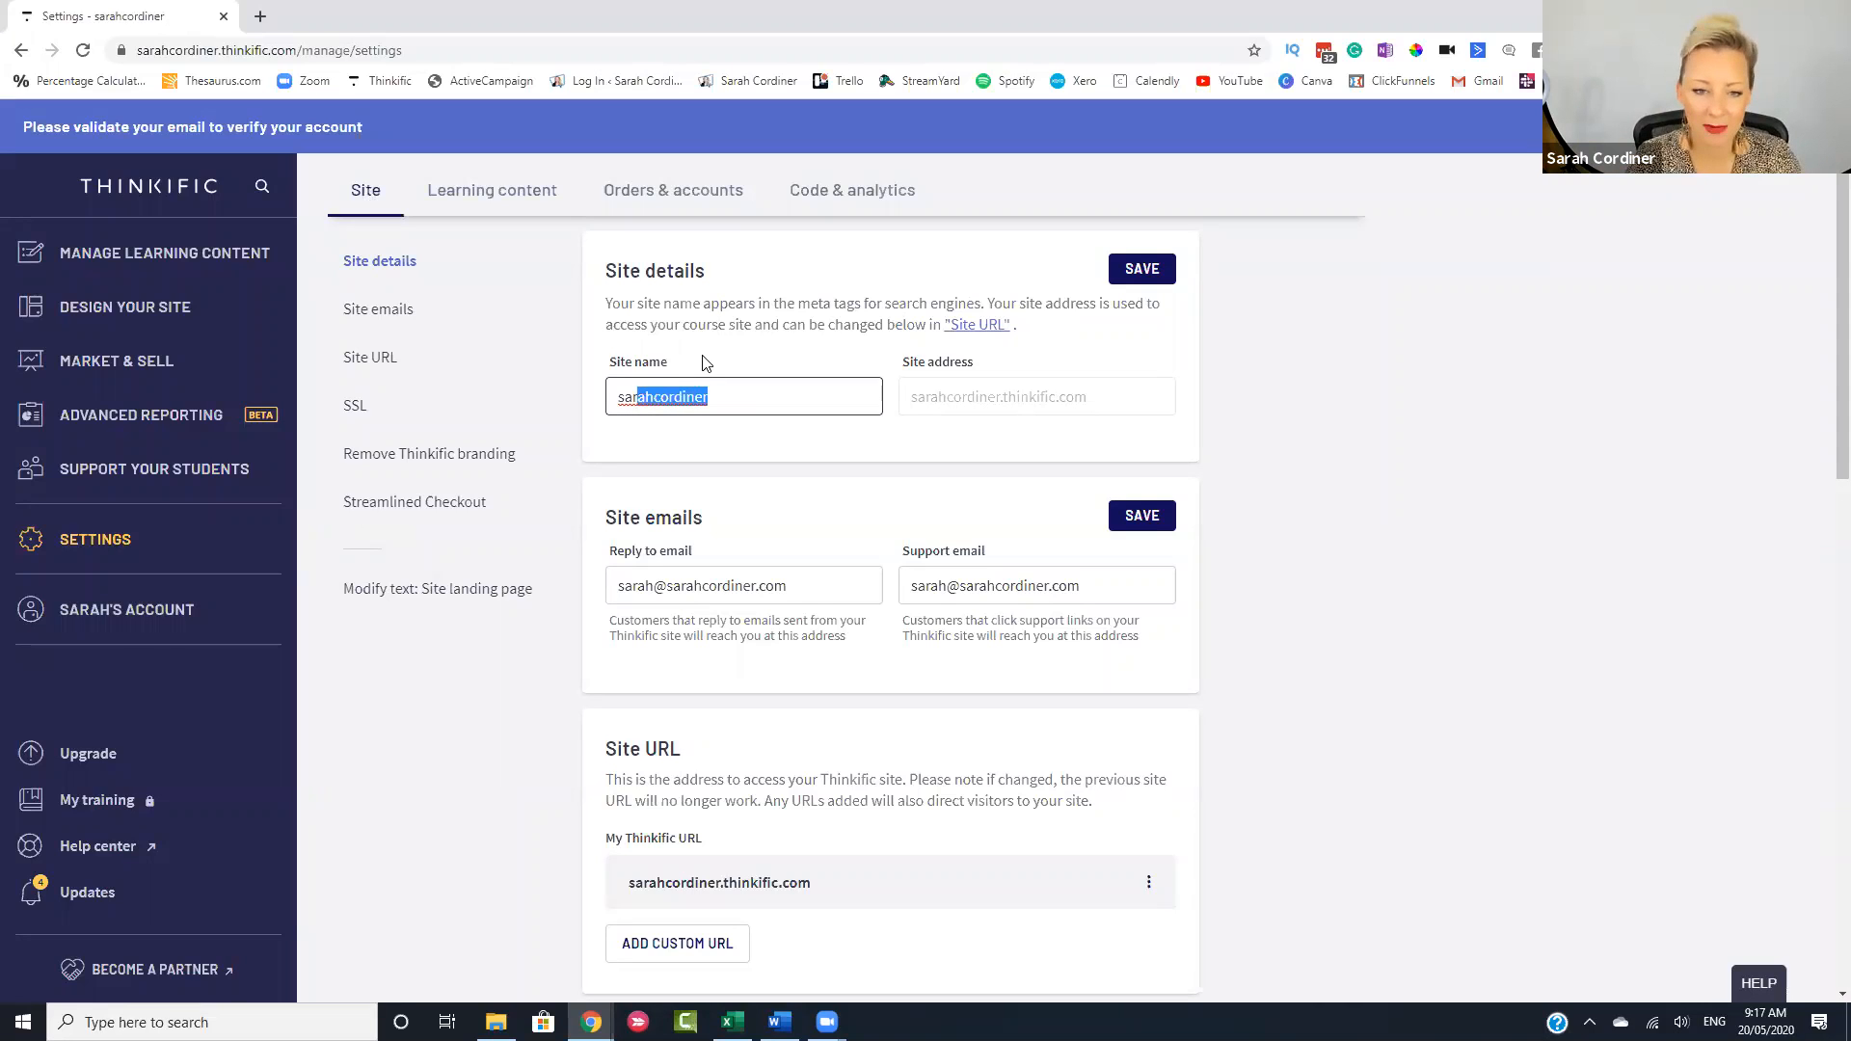
{"action": "left_click", "coordinate": [702, 363]}
{"action": "scroll", "coordinate": [730, 368], "scroll_direction": "up", "scroll_amount": 1}
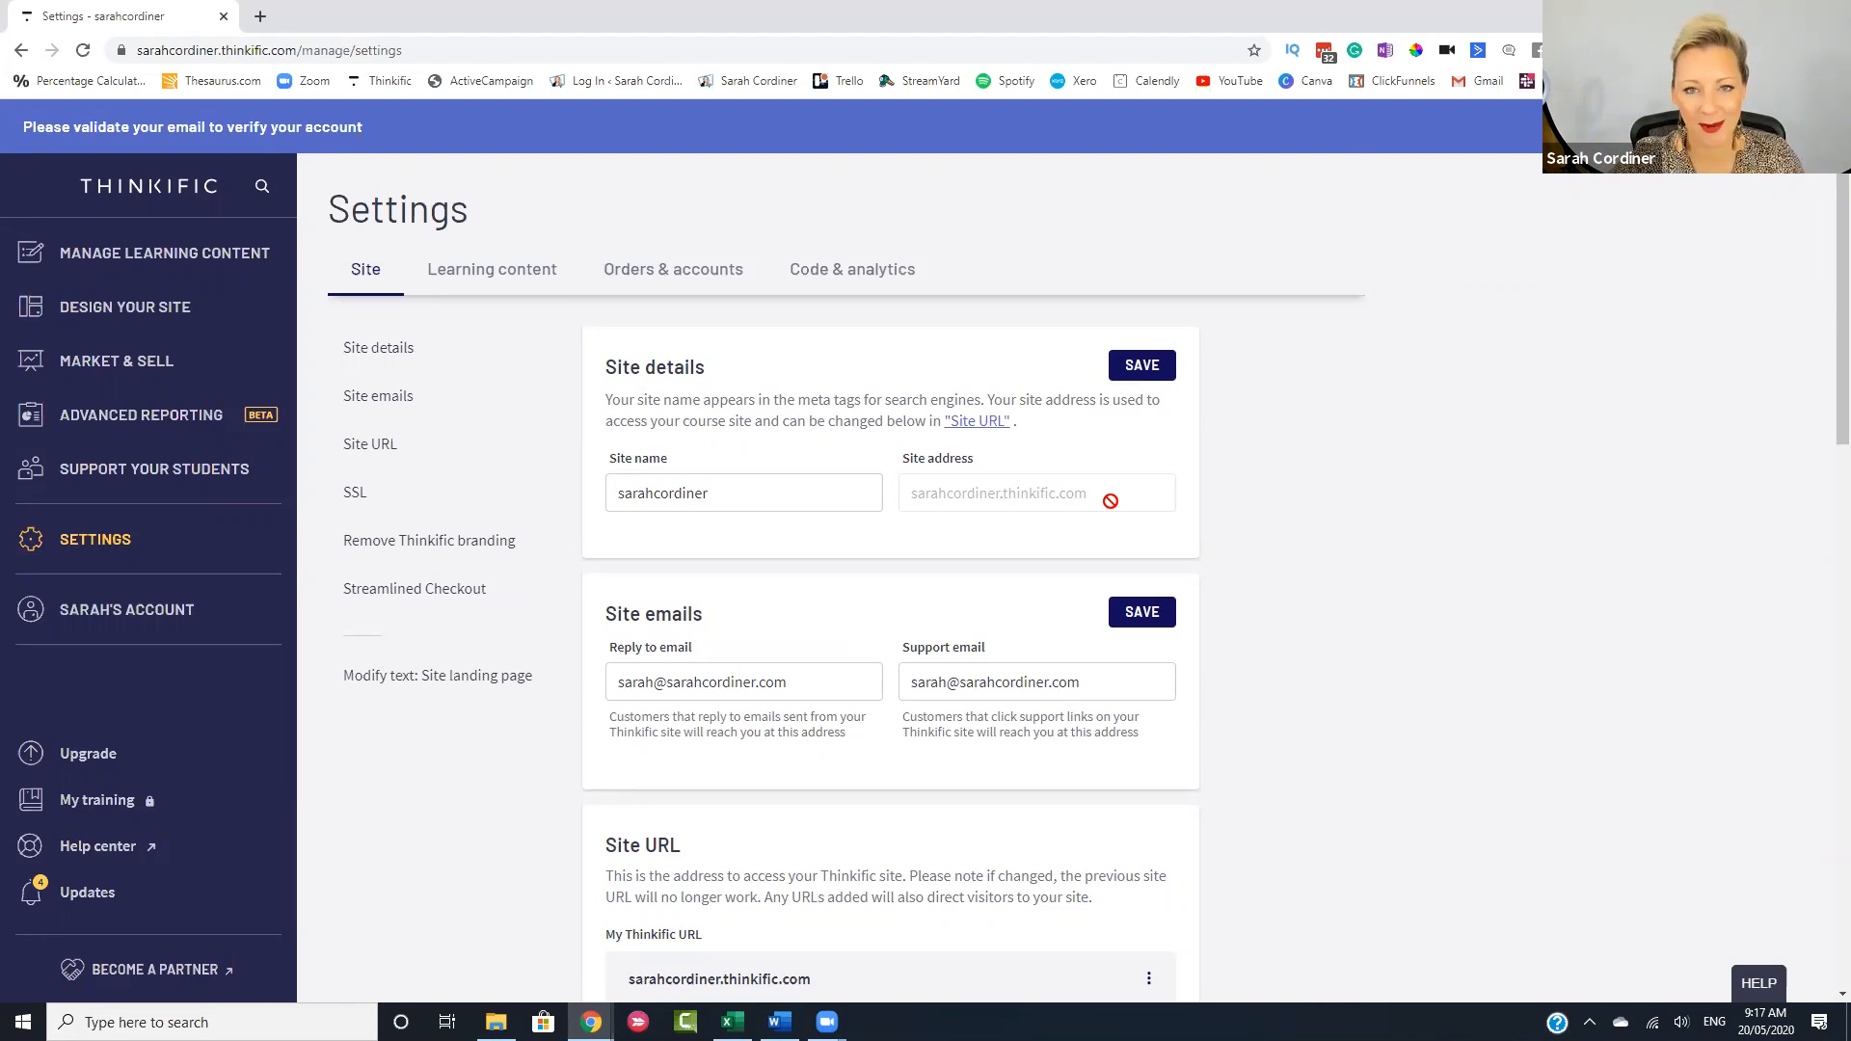
{"action": "double_click", "coordinate": [819, 488]}
- Check the reply-to email address in the Site emails section
{"action": "scroll", "coordinate": [819, 488], "scroll_direction": "down", "scroll_amount": 1}
{"action": "scroll", "coordinate": [781, 357], "scroll_direction": "down", "scroll_amount": 3}
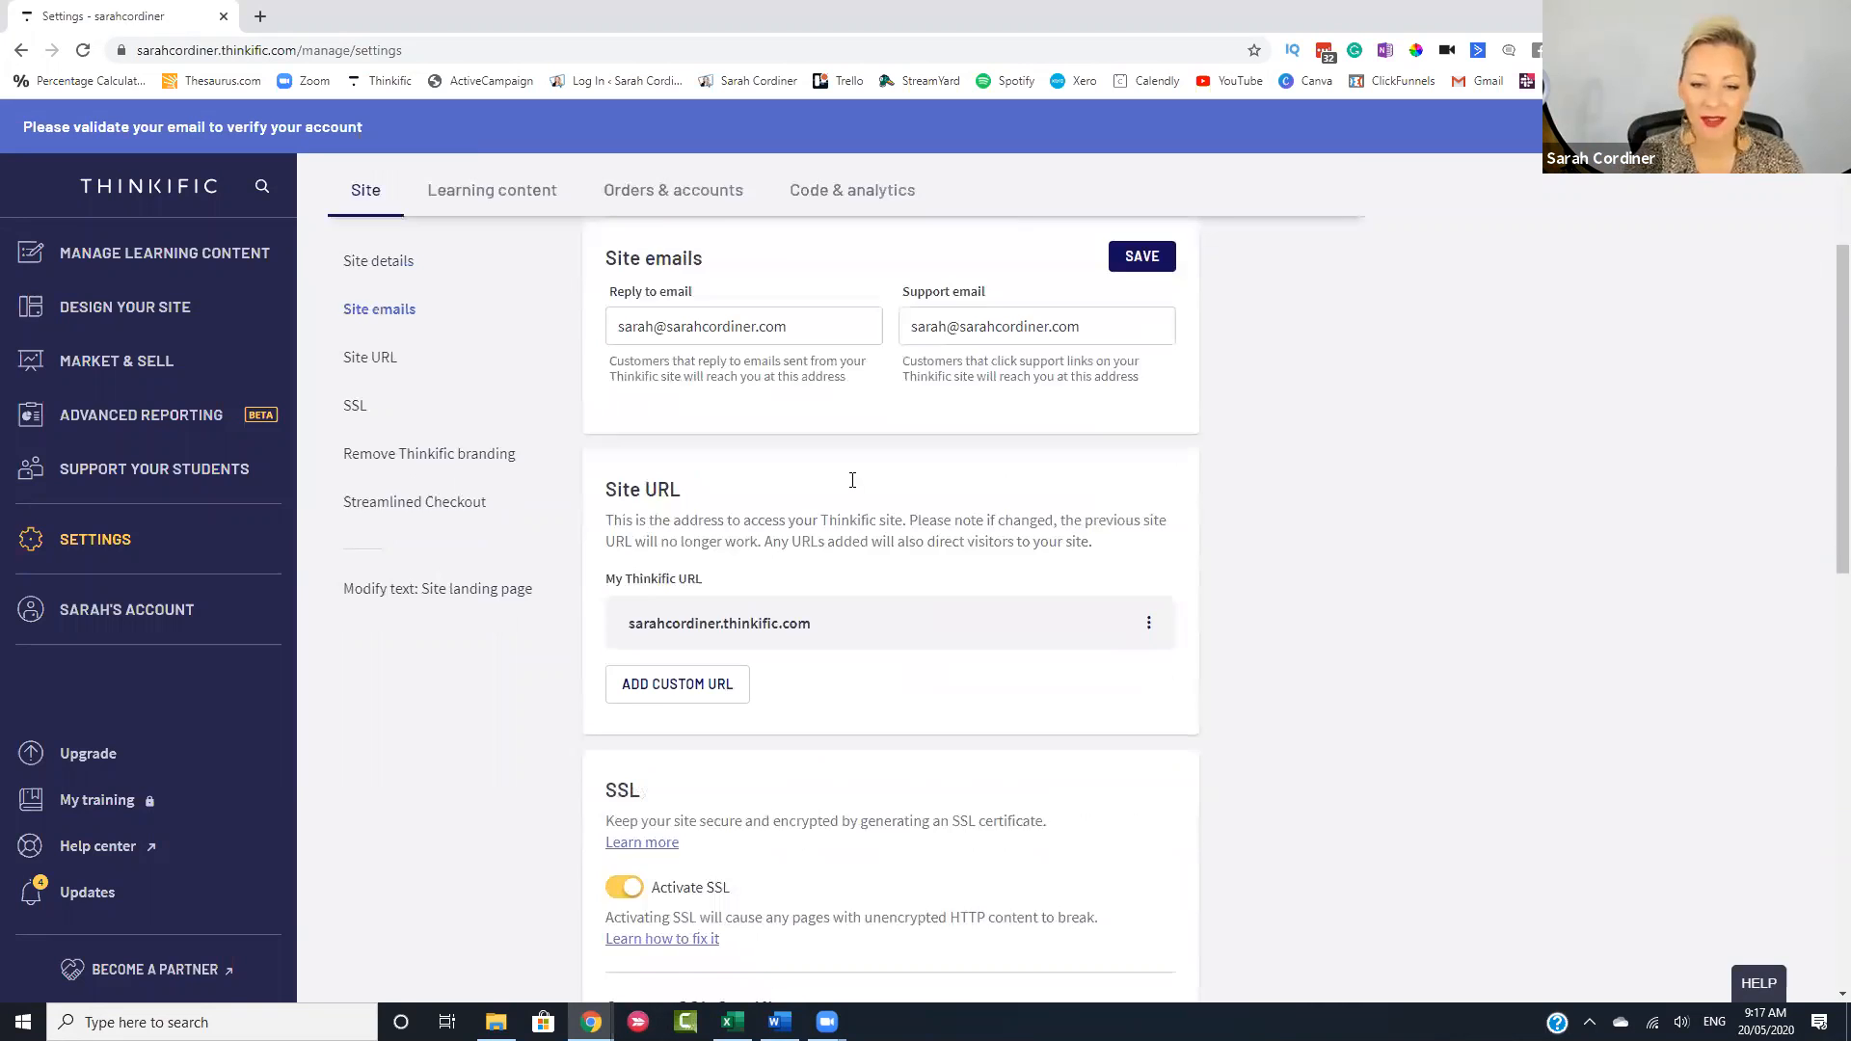
{"action": "scroll", "coordinate": [852, 479], "scroll_direction": "up", "scroll_amount": 2}
{"action": "triple_click", "coordinate": [674, 491]}
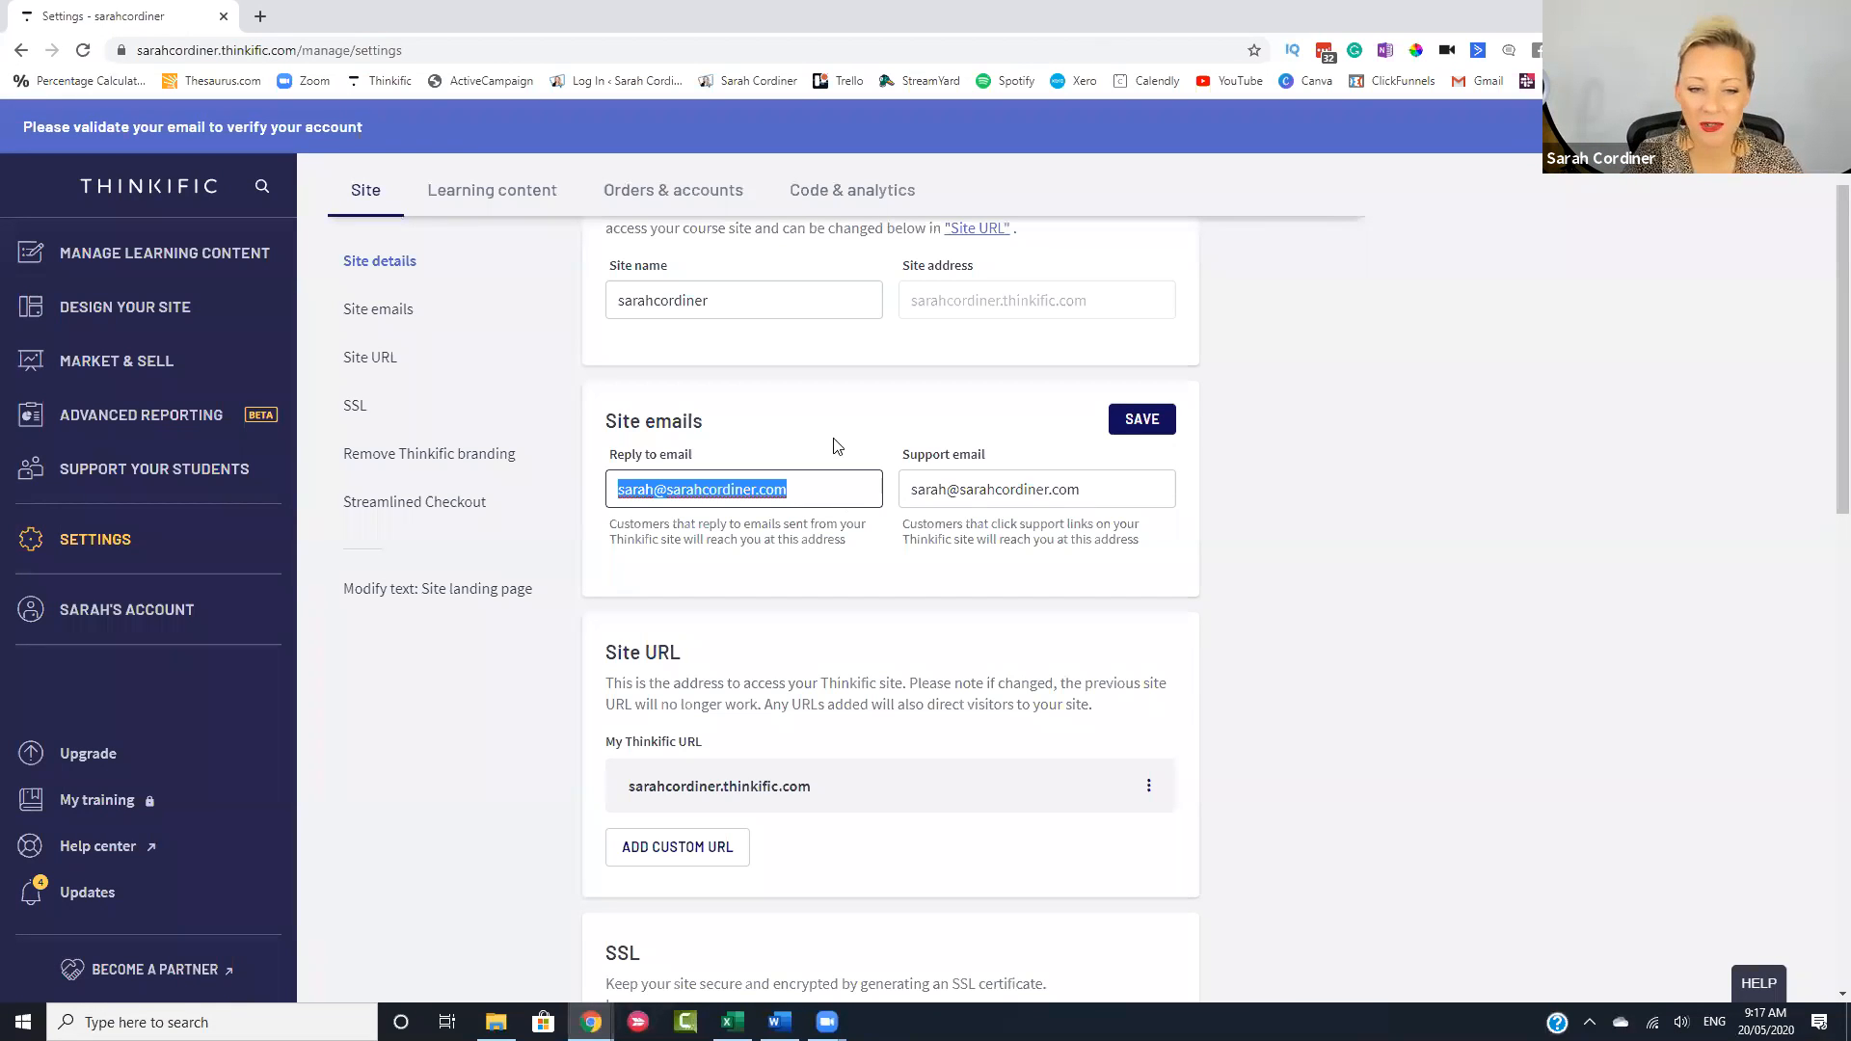
{"action": "left_click", "coordinate": [871, 416]}
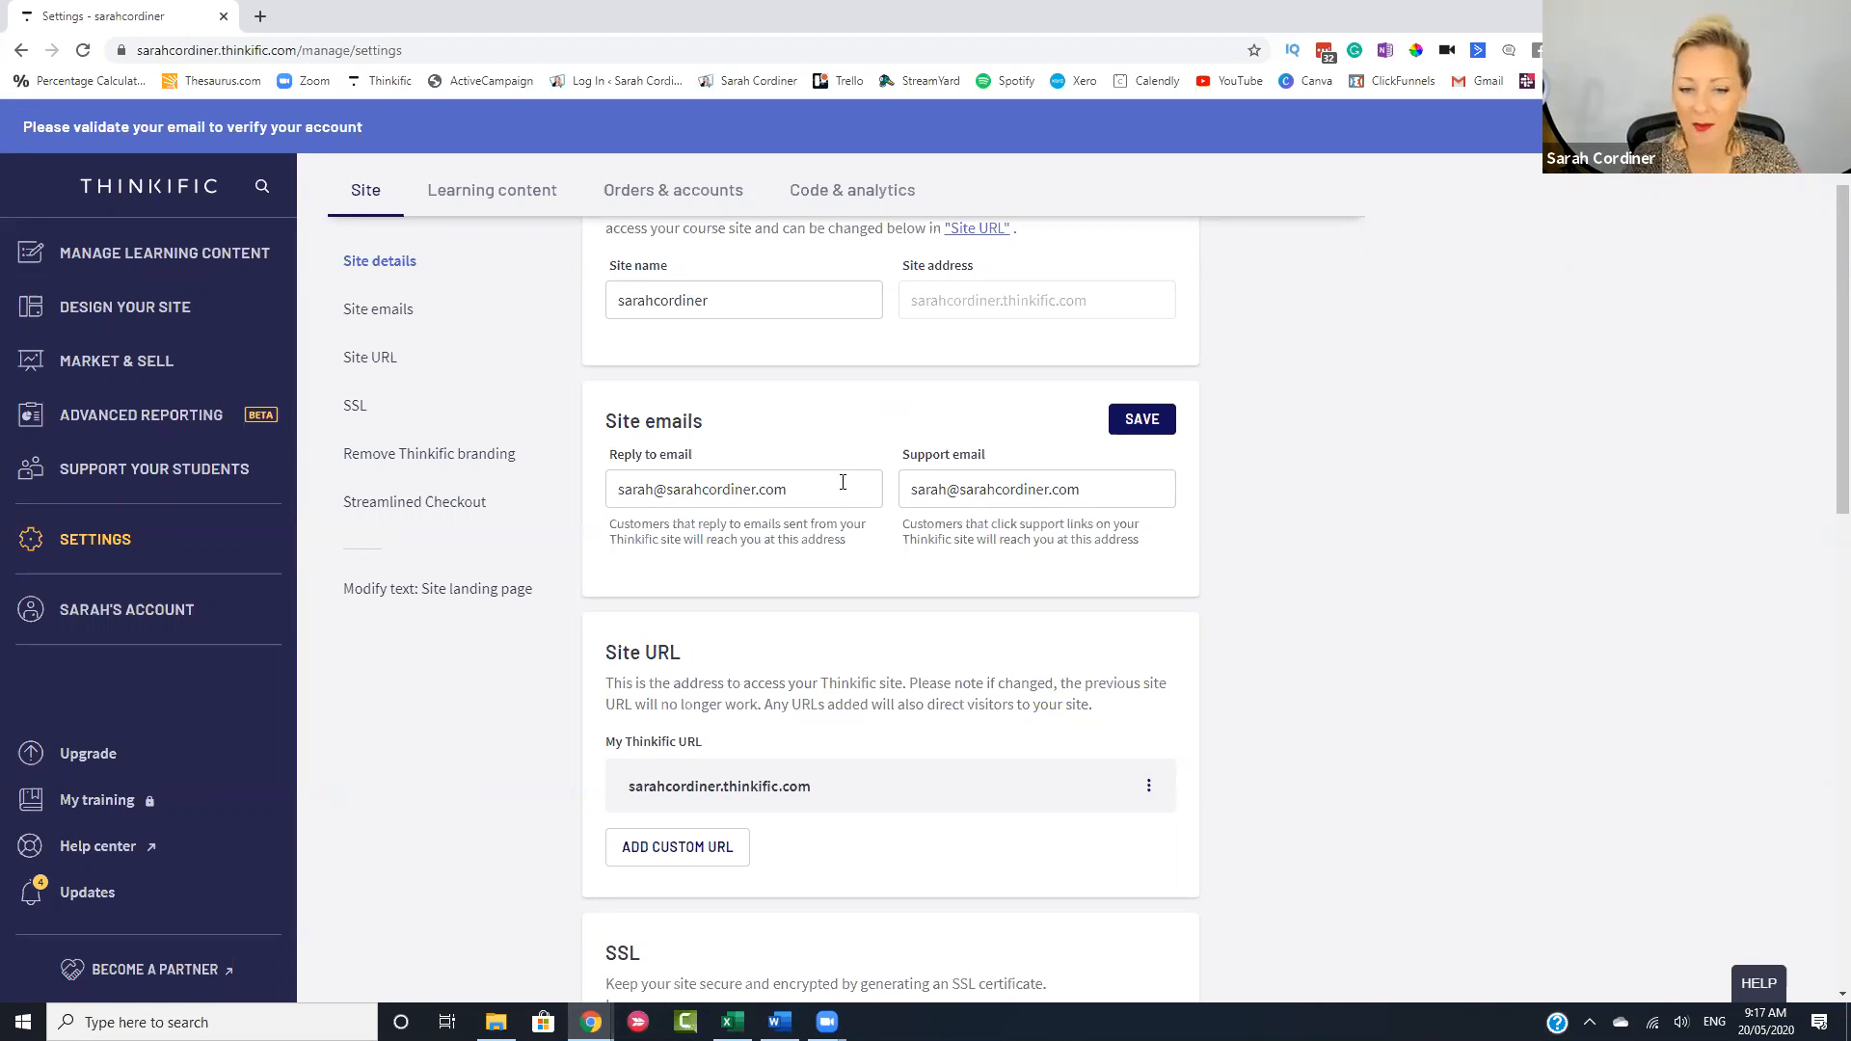
{"action": "left_click_drag", "start_coordinate": [844, 489], "coordinate": [614, 490]}
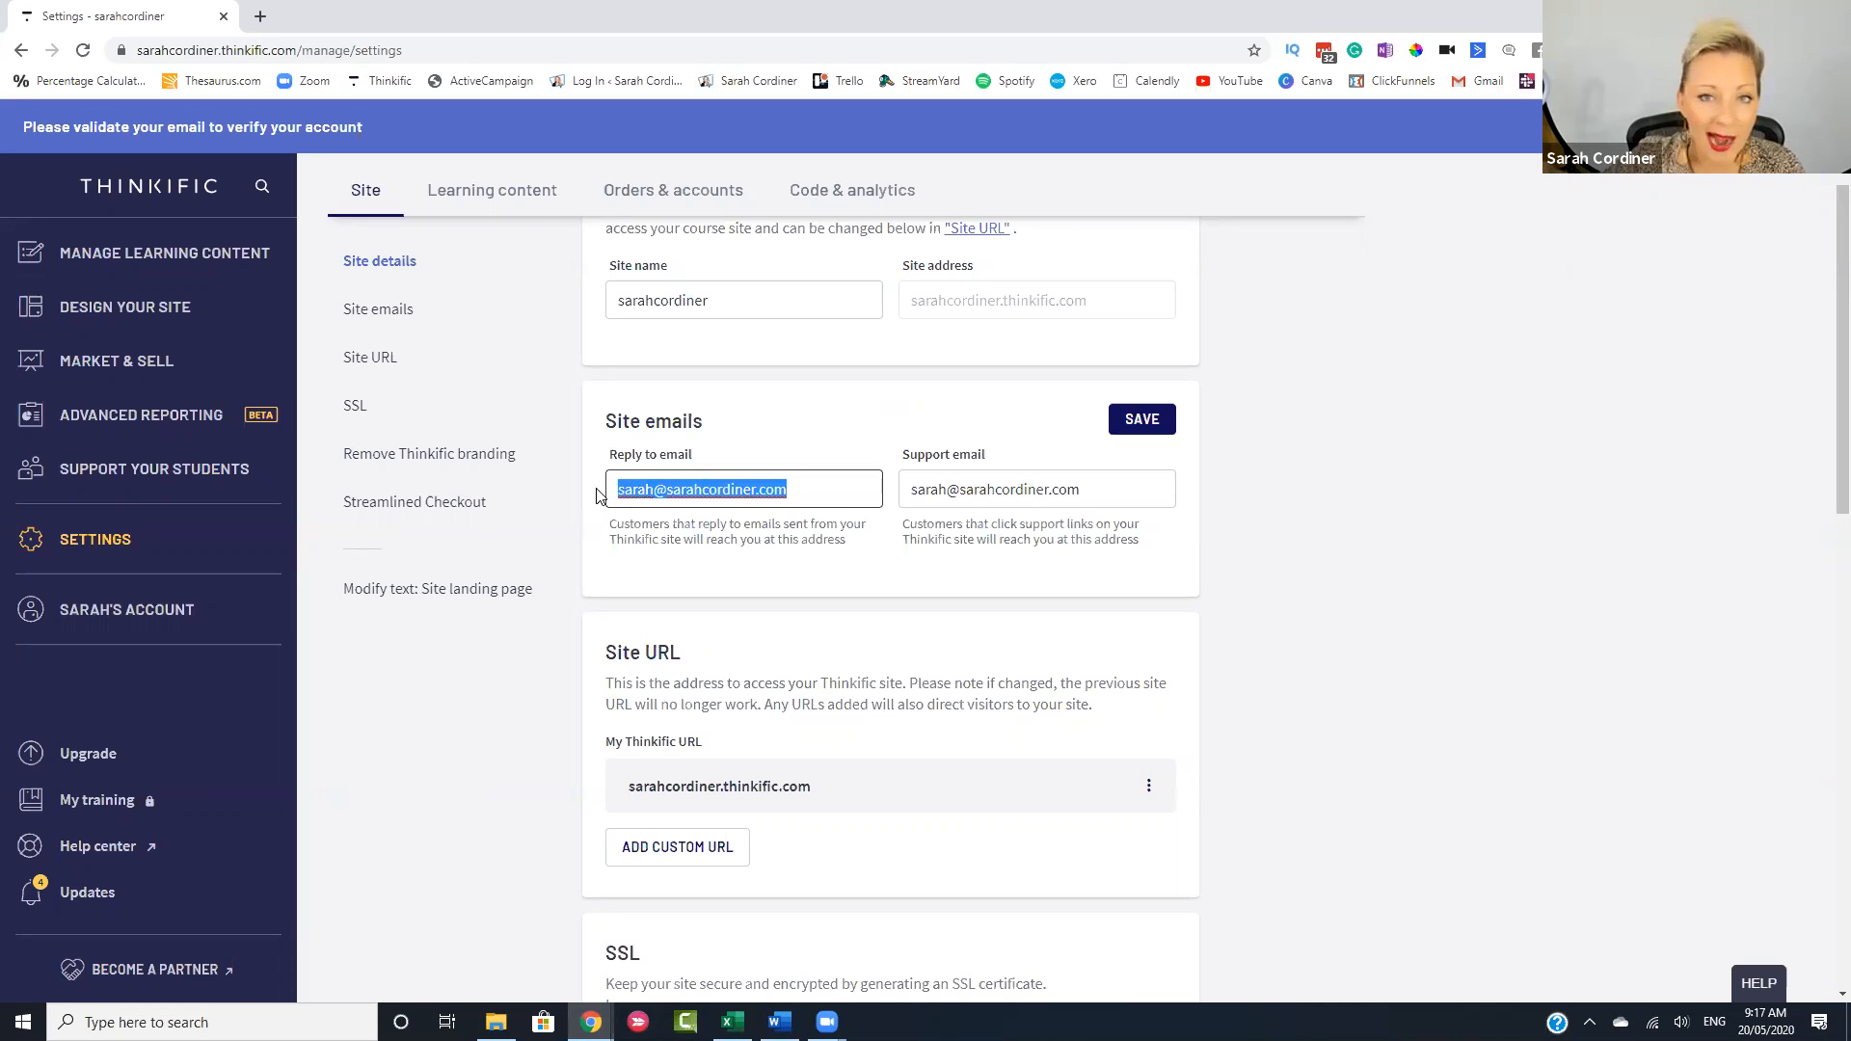
{"action": "left_click", "coordinate": [738, 459]}
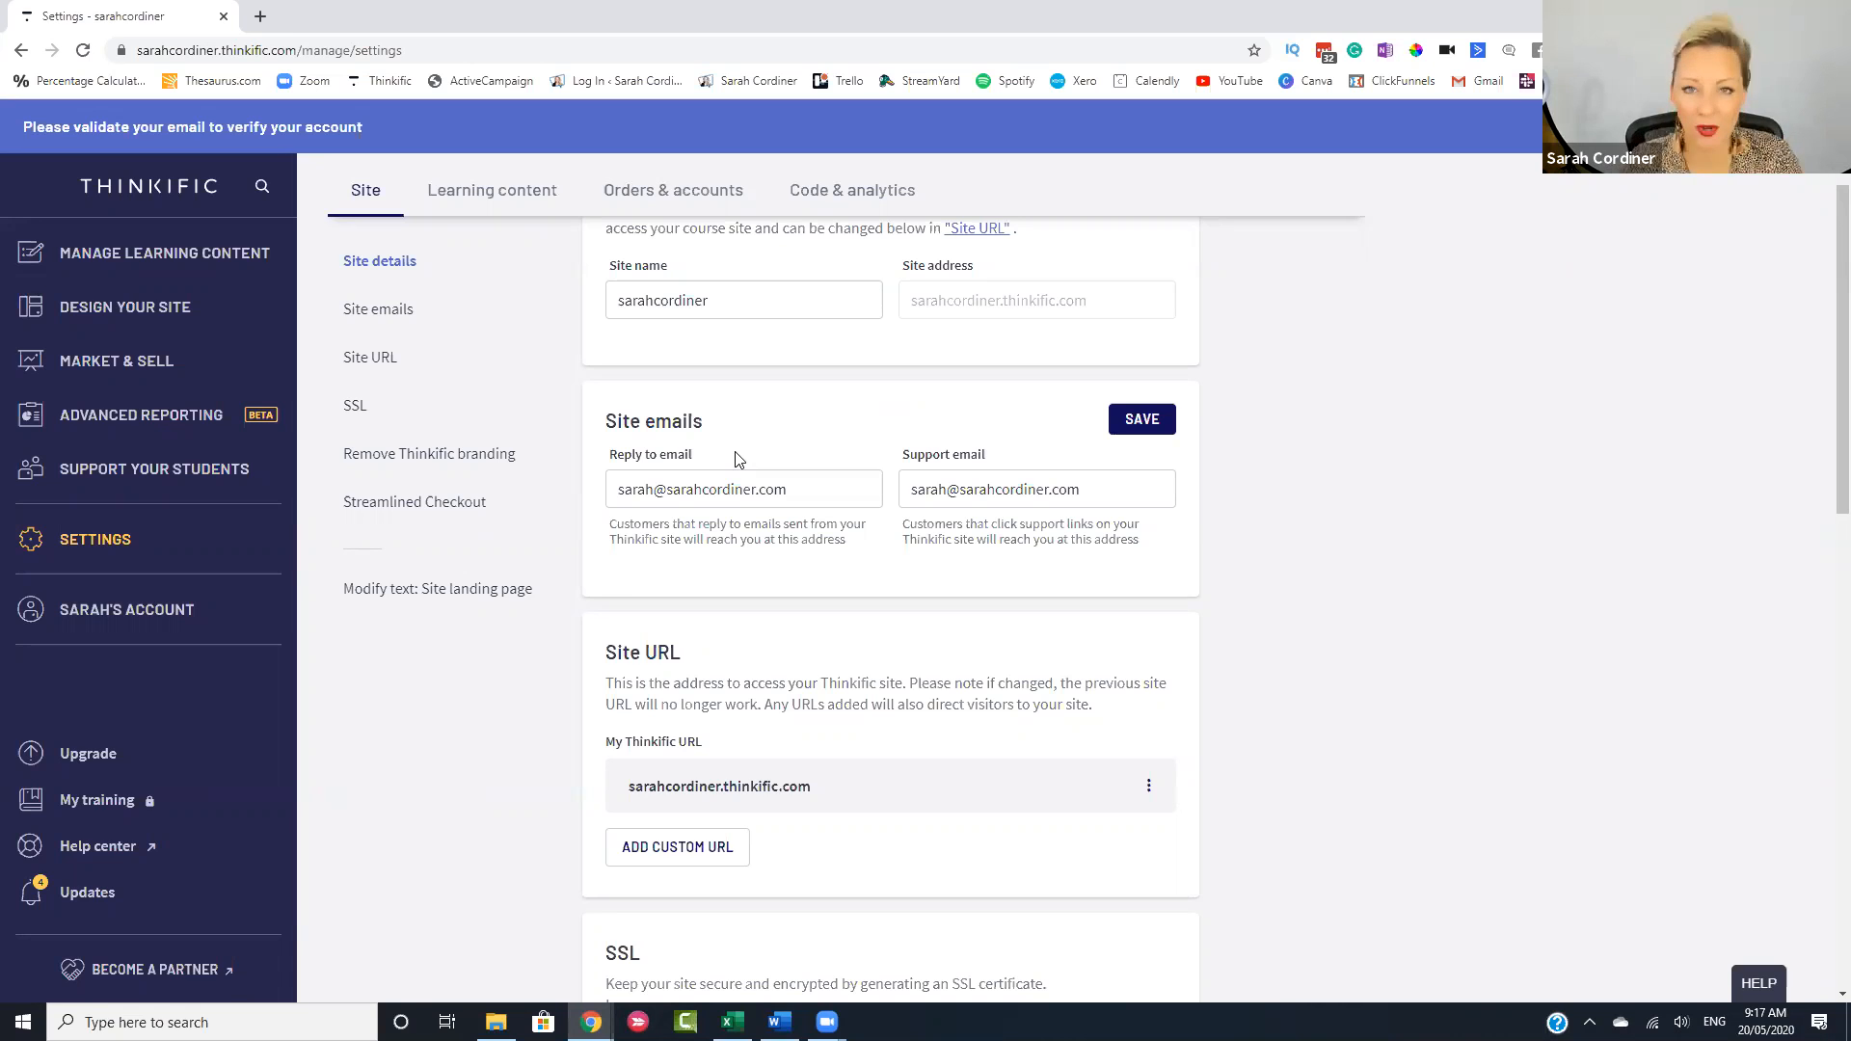
- Review the Site emails, Site URL and SSL sections of the site settings
{"action": "left_click", "coordinate": [739, 459]}
{"action": "left_click", "coordinate": [735, 442]}
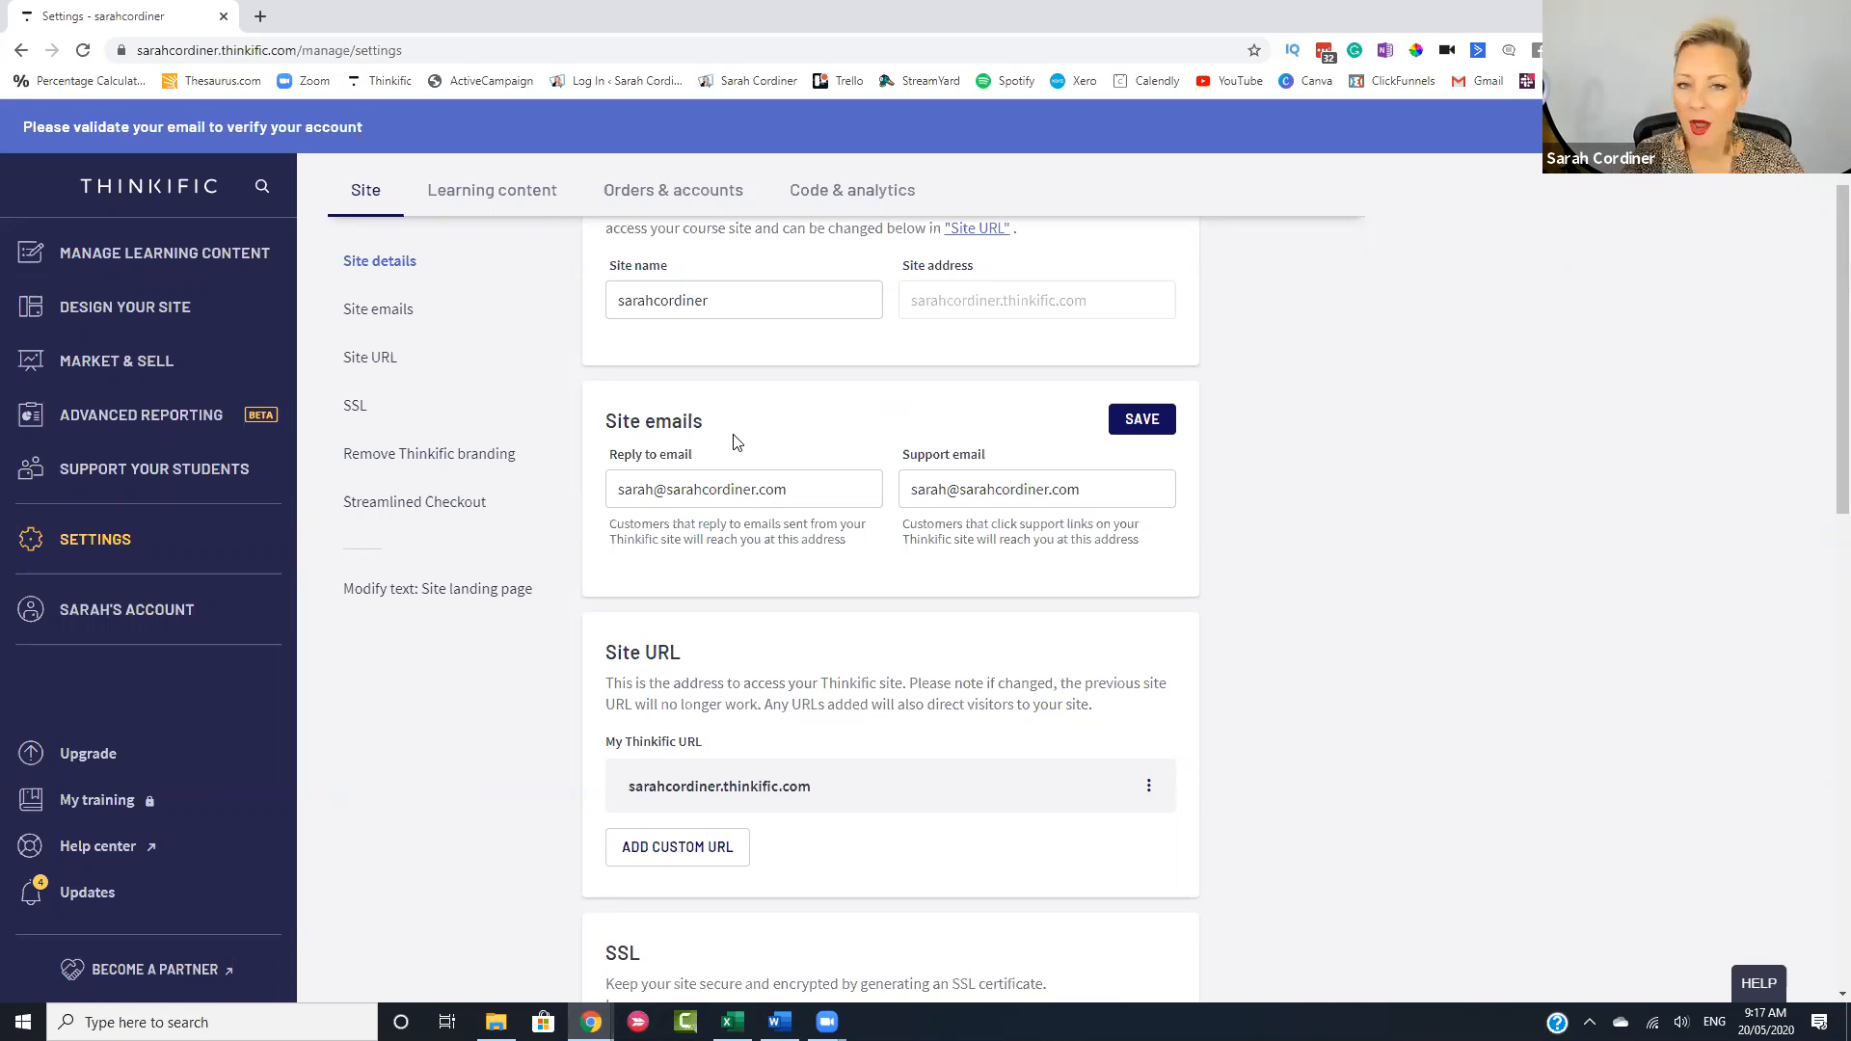
{"action": "scroll", "coordinate": [734, 442], "scroll_direction": "down", "scroll_amount": 1}
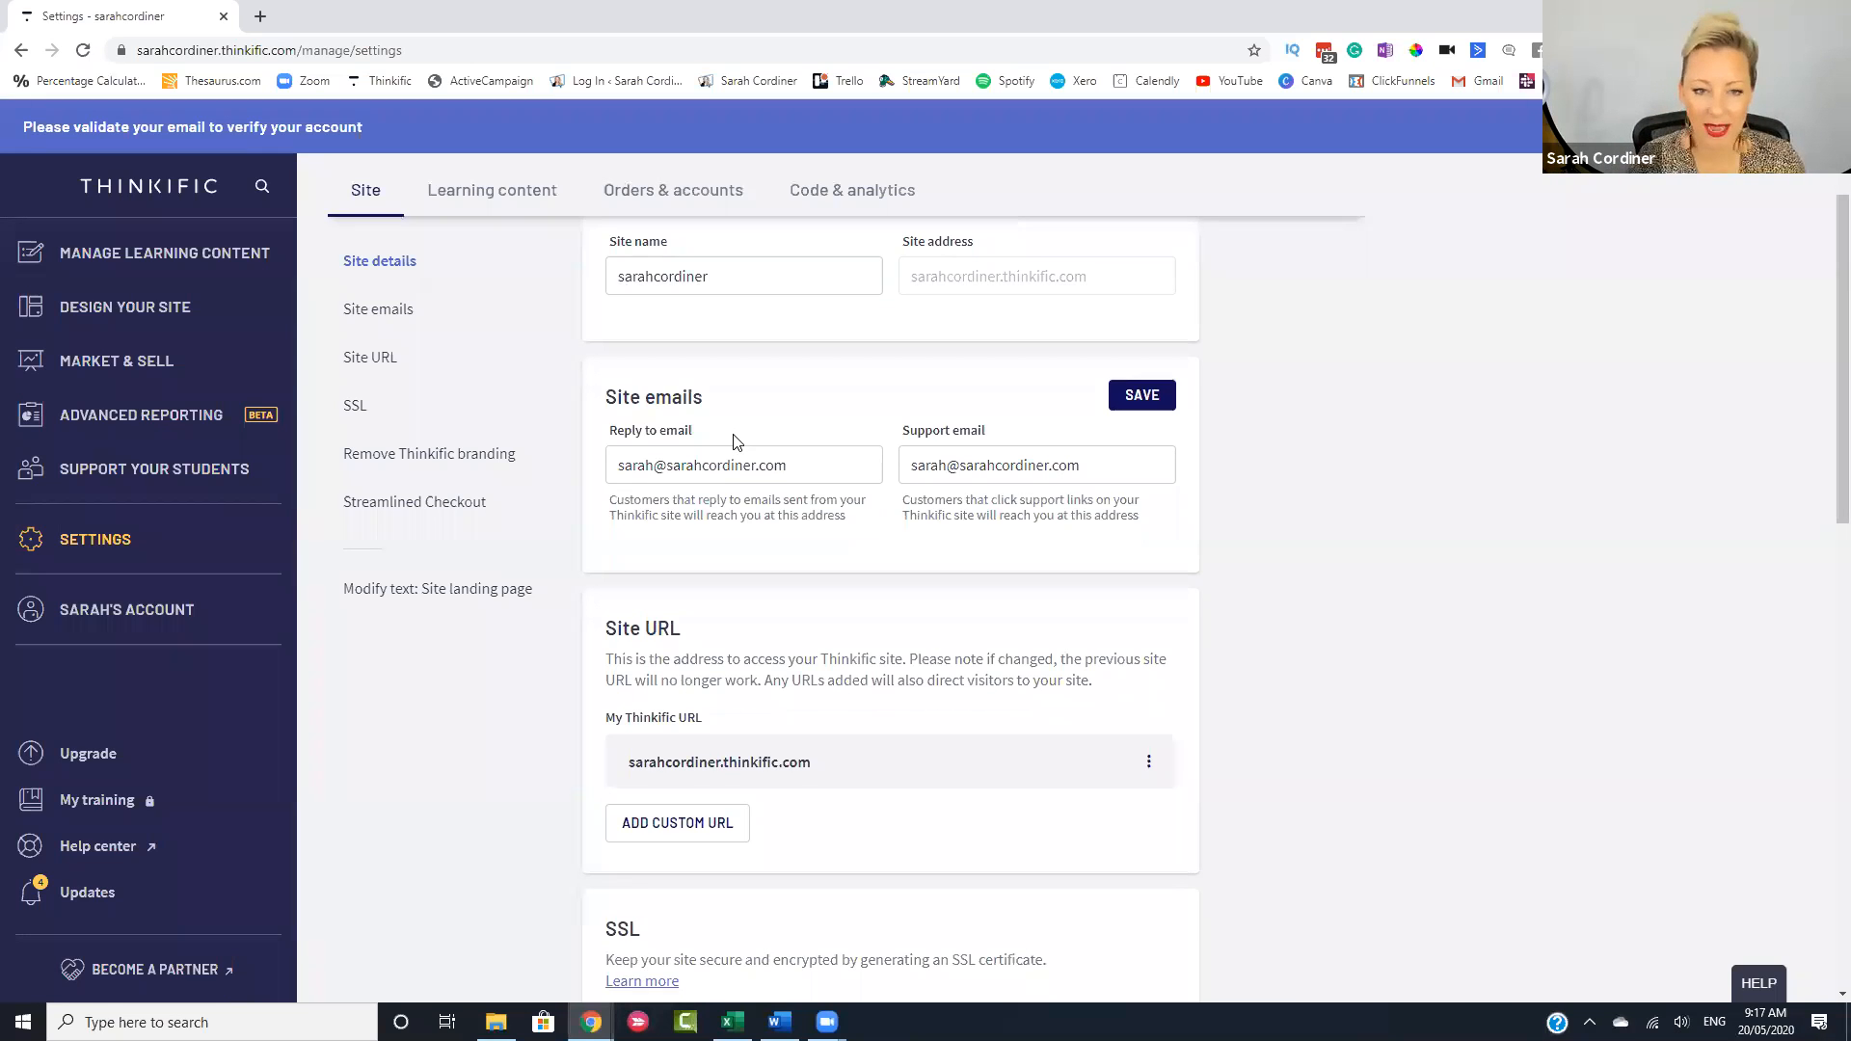
{"action": "scroll", "coordinate": [735, 442], "scroll_direction": "down", "scroll_amount": 3}
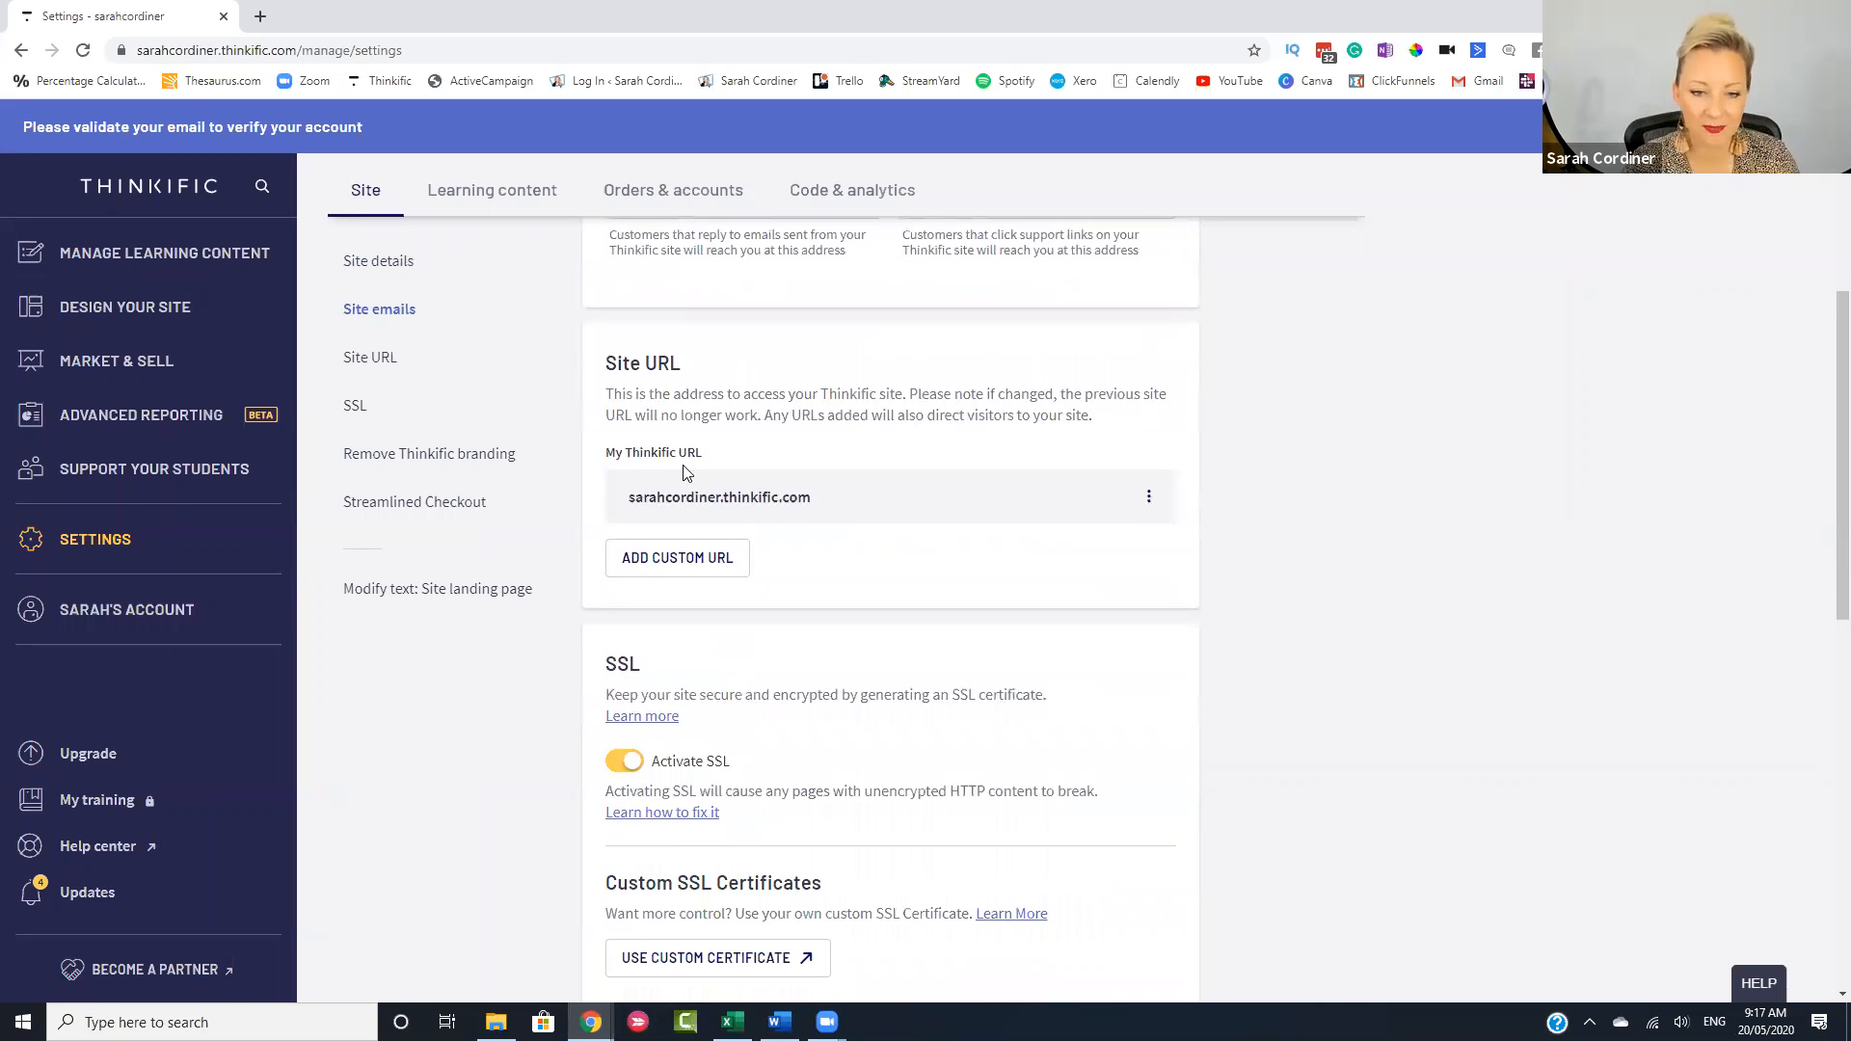
{"action": "scroll", "coordinate": [845, 487], "scroll_direction": "down", "scroll_amount": 1}
{"action": "scroll", "coordinate": [845, 487], "scroll_direction": "down", "scroll_amount": 2}
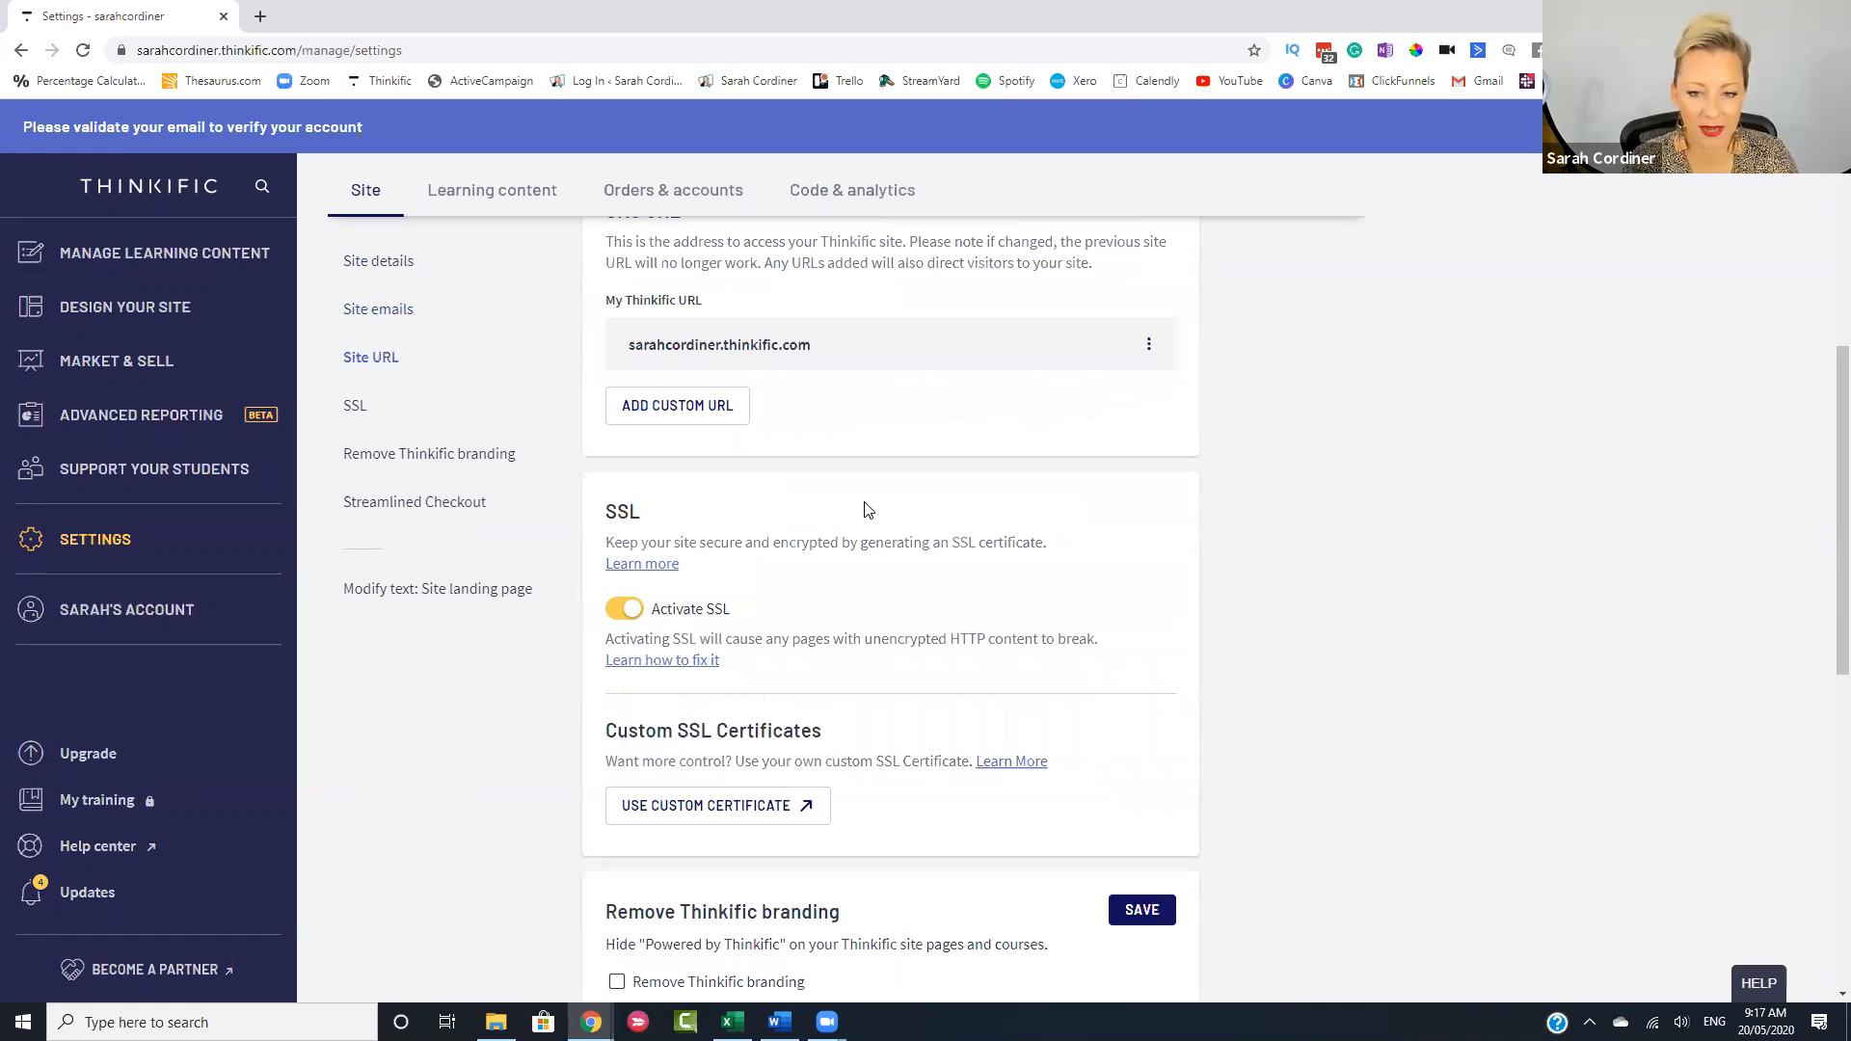
{"action": "scroll", "coordinate": [868, 510], "scroll_direction": "up", "scroll_amount": 7}
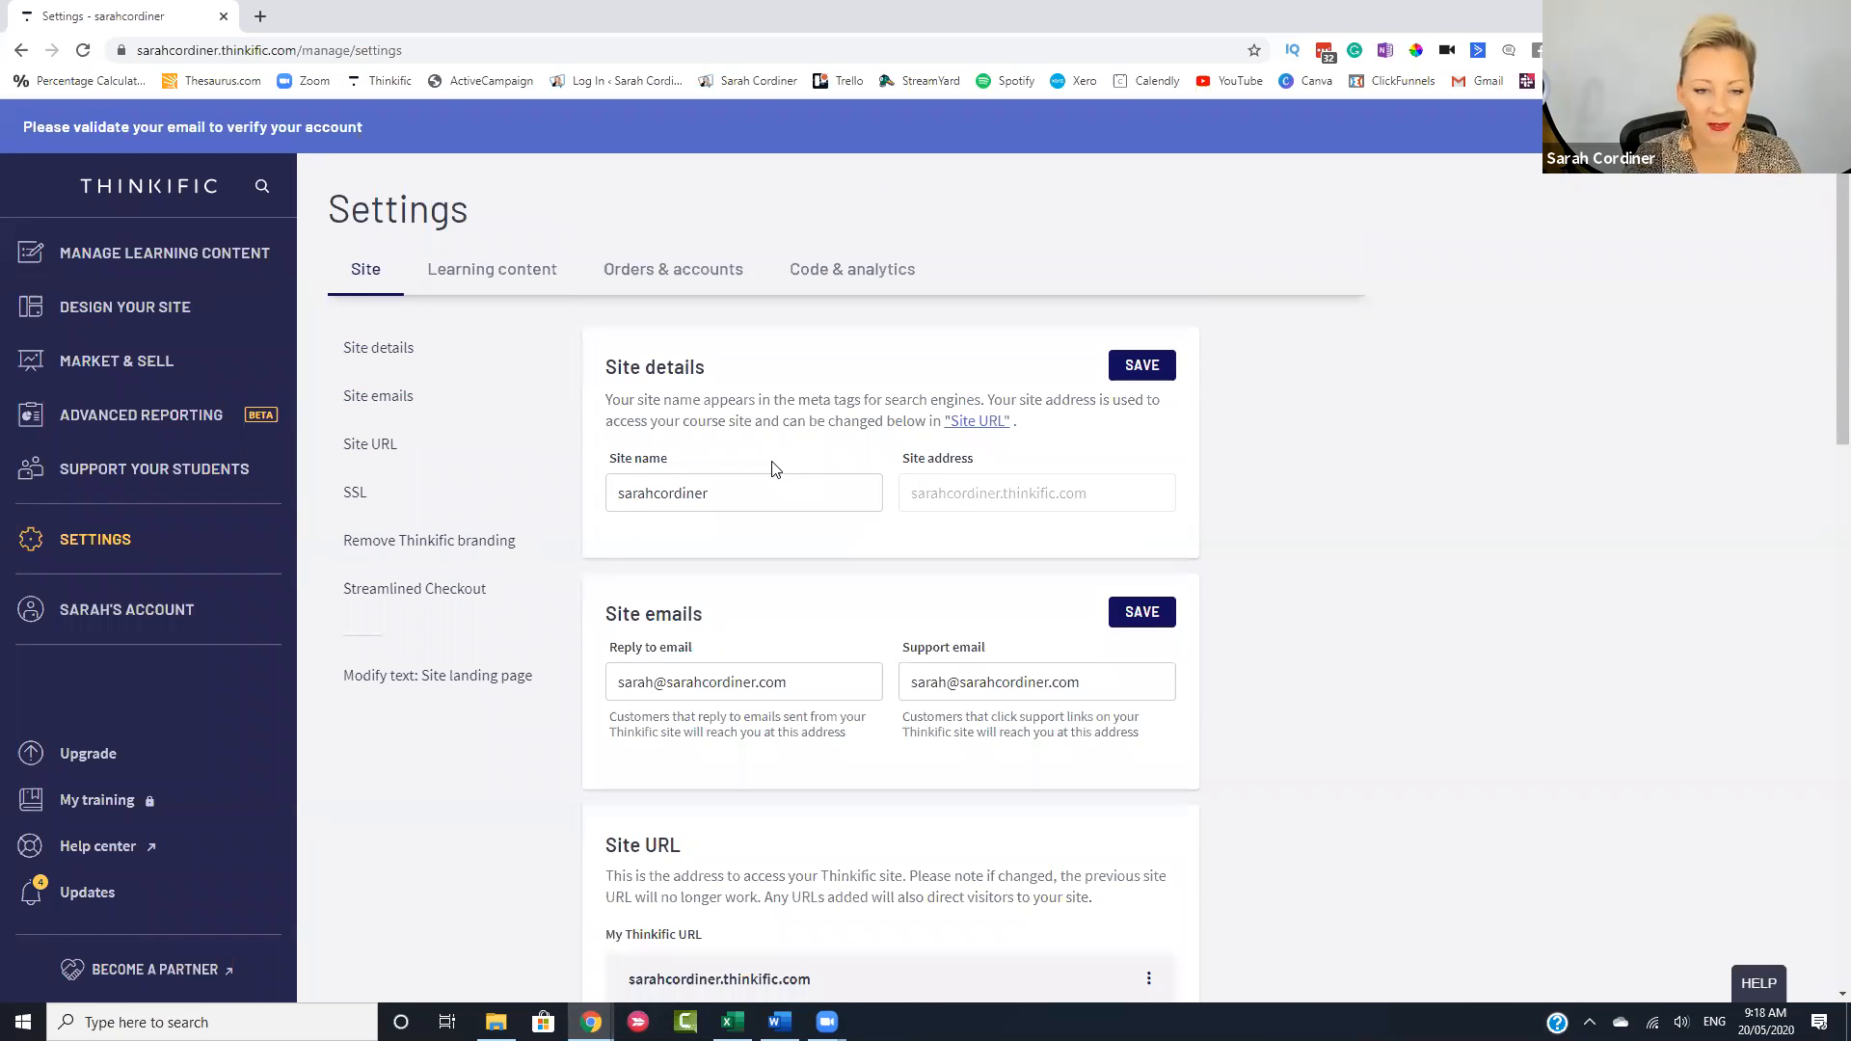
{"action": "scroll", "coordinate": [787, 349], "scroll_direction": "down", "scroll_amount": 5}
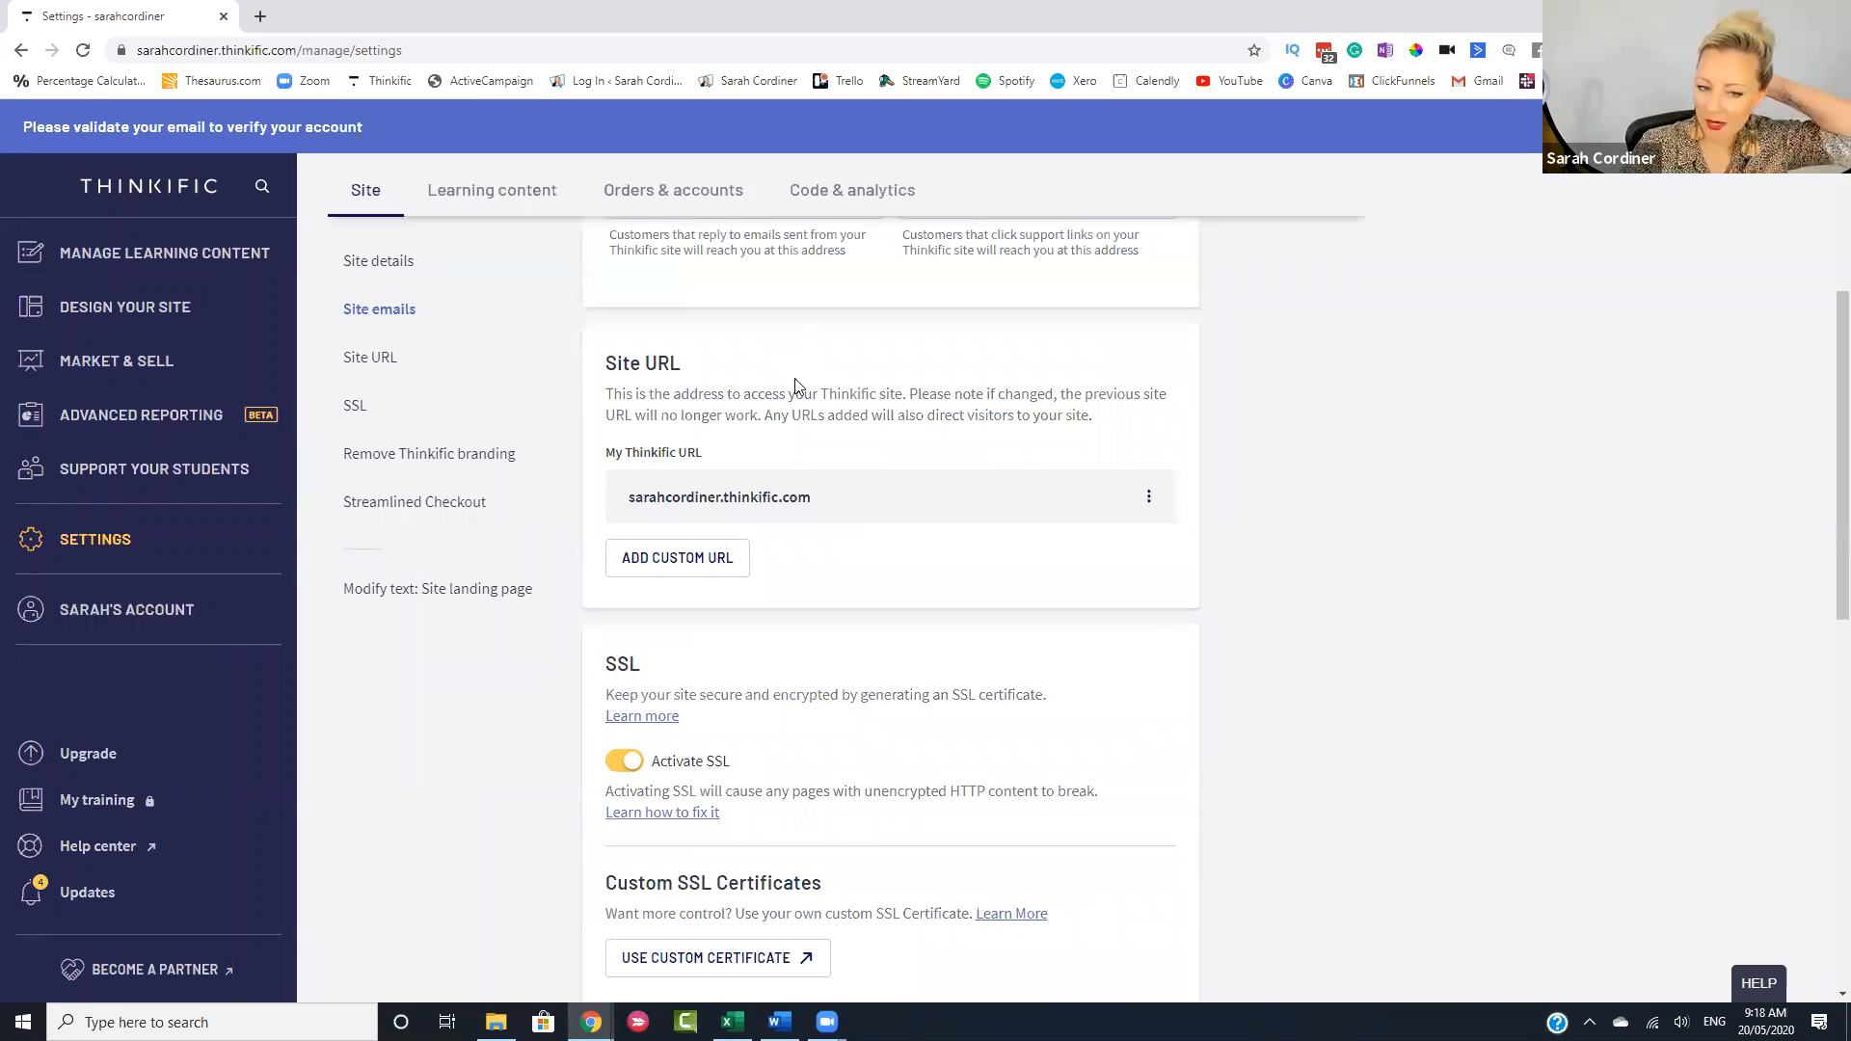
{"action": "scroll", "coordinate": [785, 297], "scroll_direction": "down", "scroll_amount": 5}
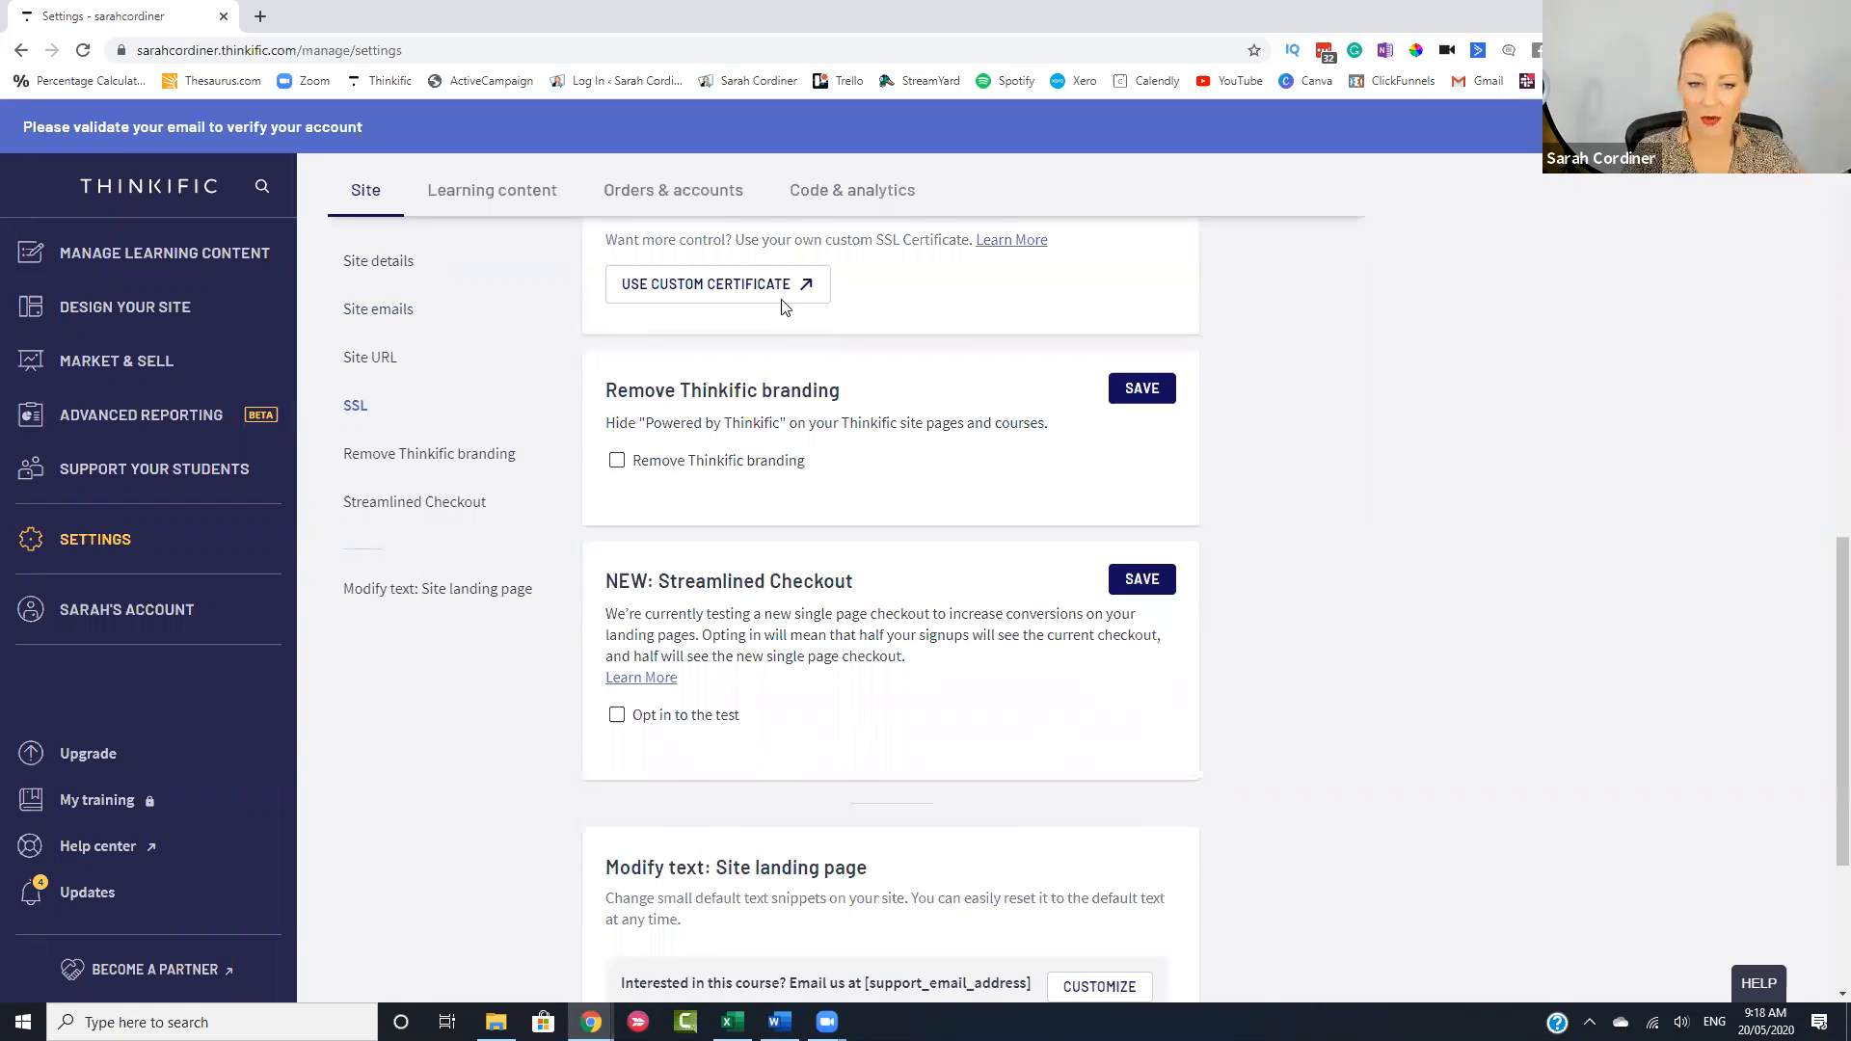
- Select the option to remove Thinkific branding and opt in to the Streamlined Checkout test
{"action": "scroll", "coordinate": [783, 298], "scroll_direction": "down", "scroll_amount": 1}
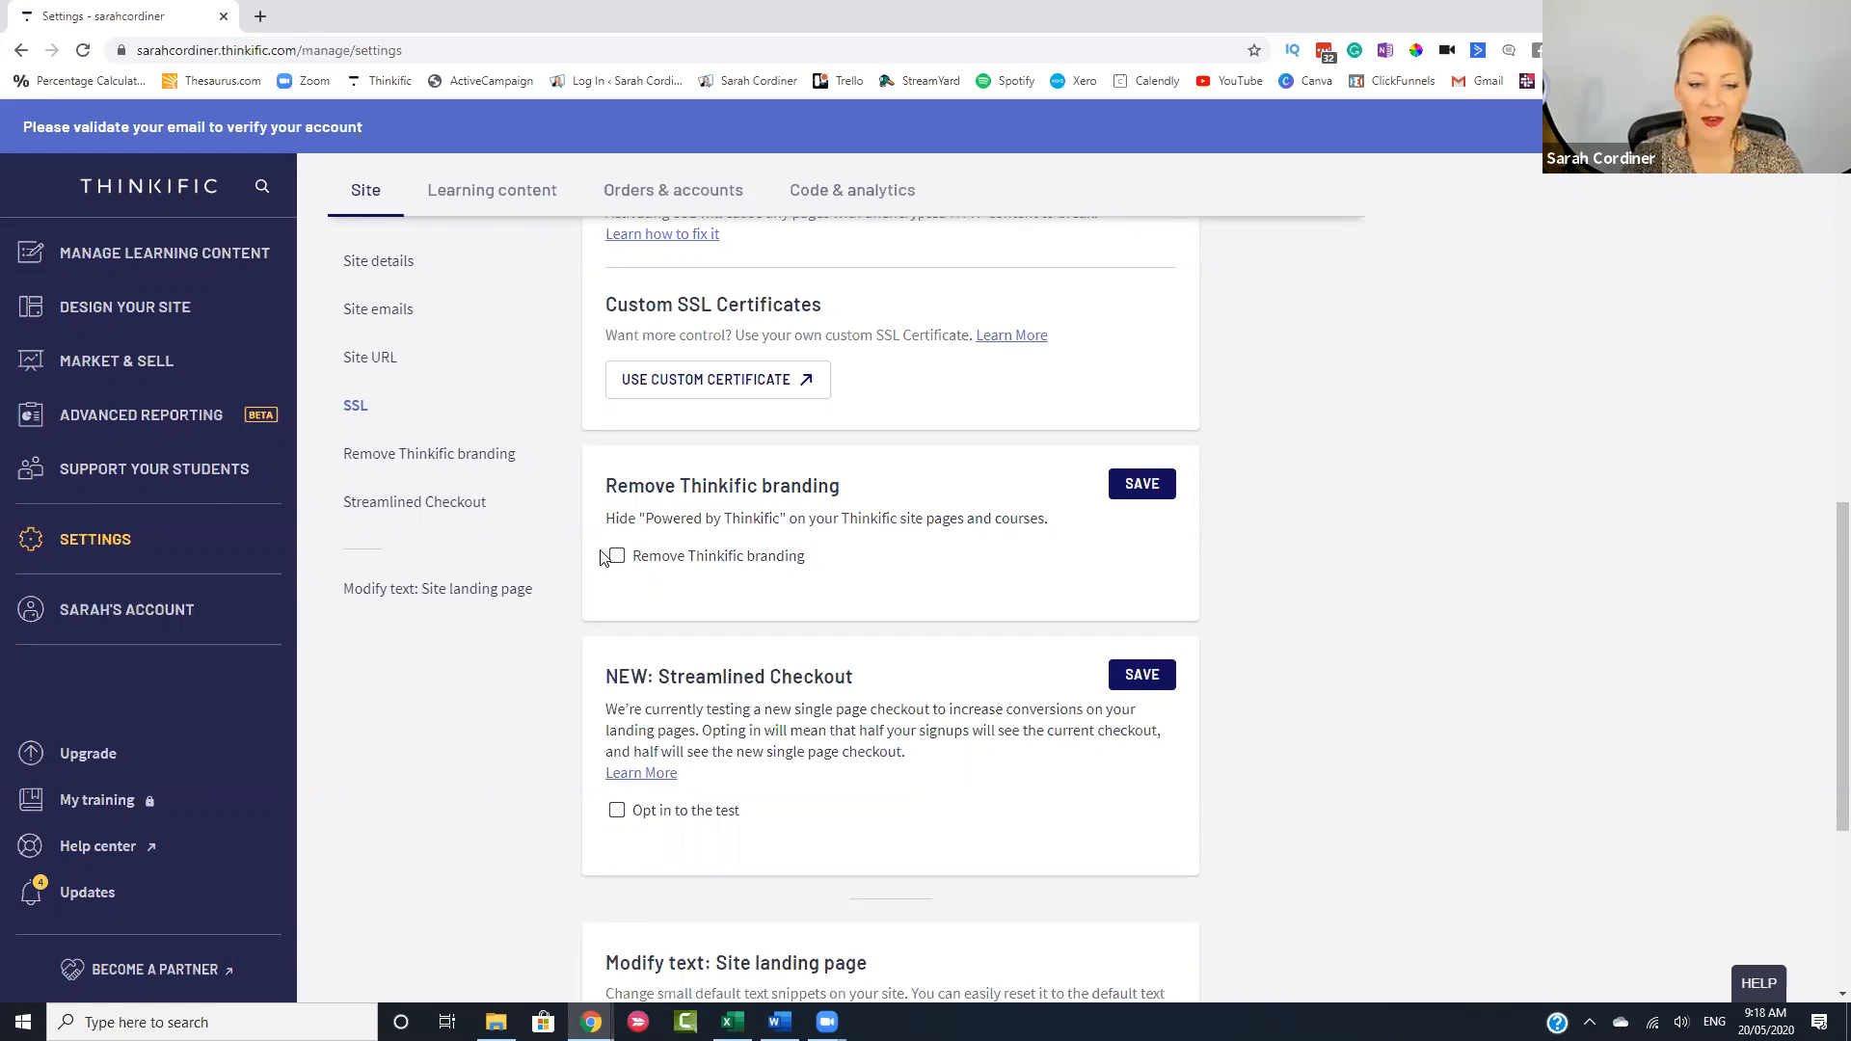
{"action": "left_click", "coordinate": [617, 557]}
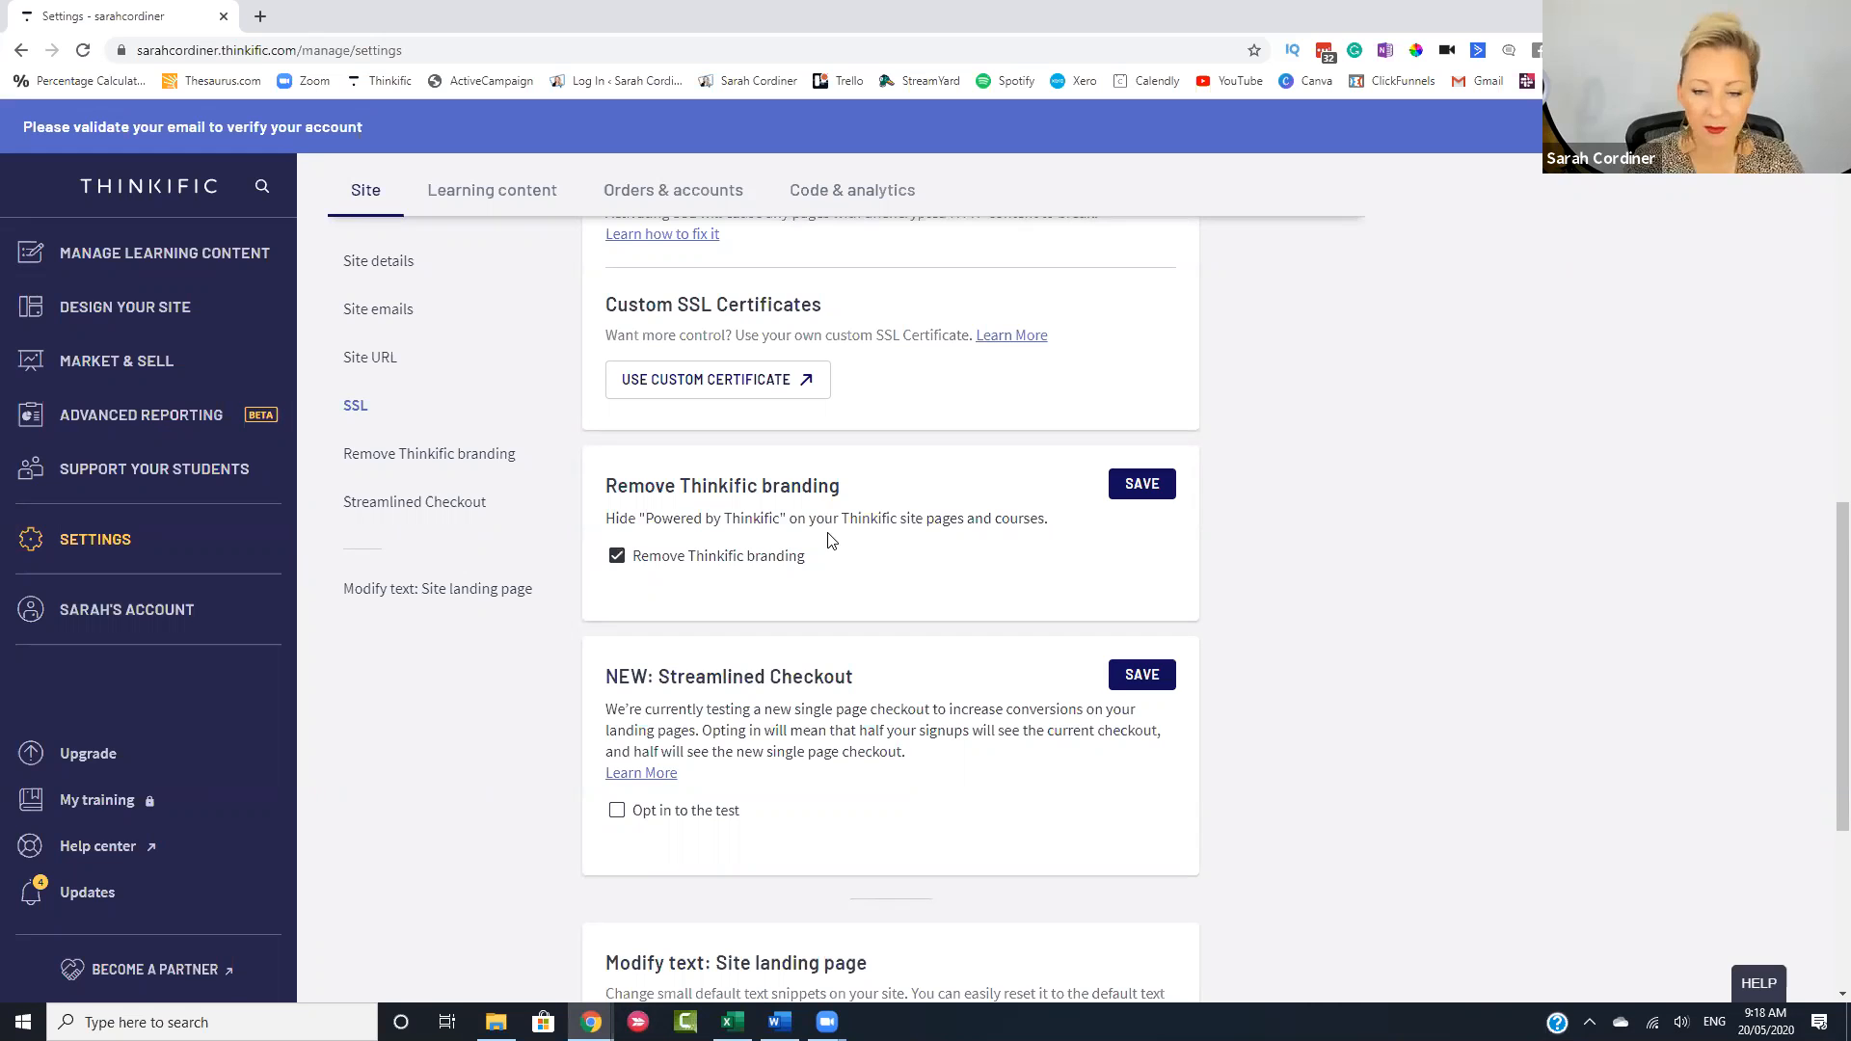
{"action": "scroll", "coordinate": [880, 509], "scroll_direction": "down", "scroll_amount": 1}
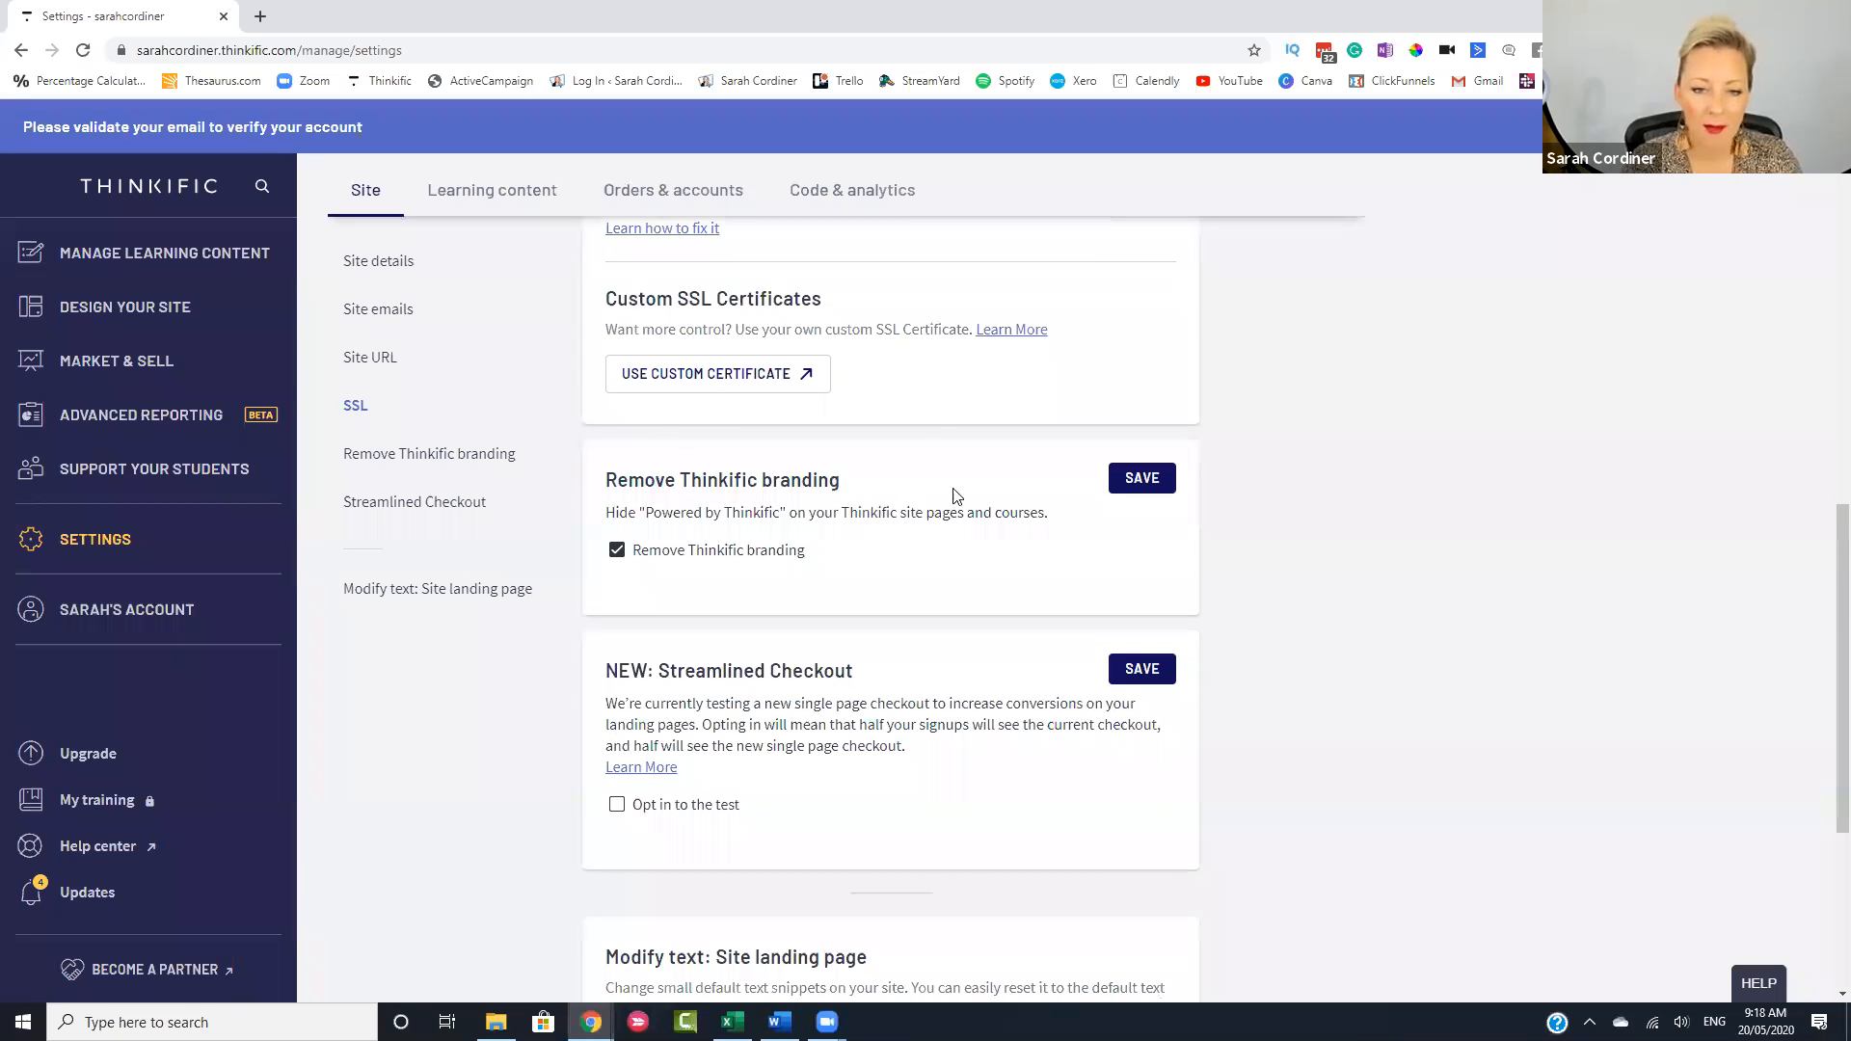
{"action": "scroll", "coordinate": [916, 497], "scroll_direction": "down", "scroll_amount": 3}
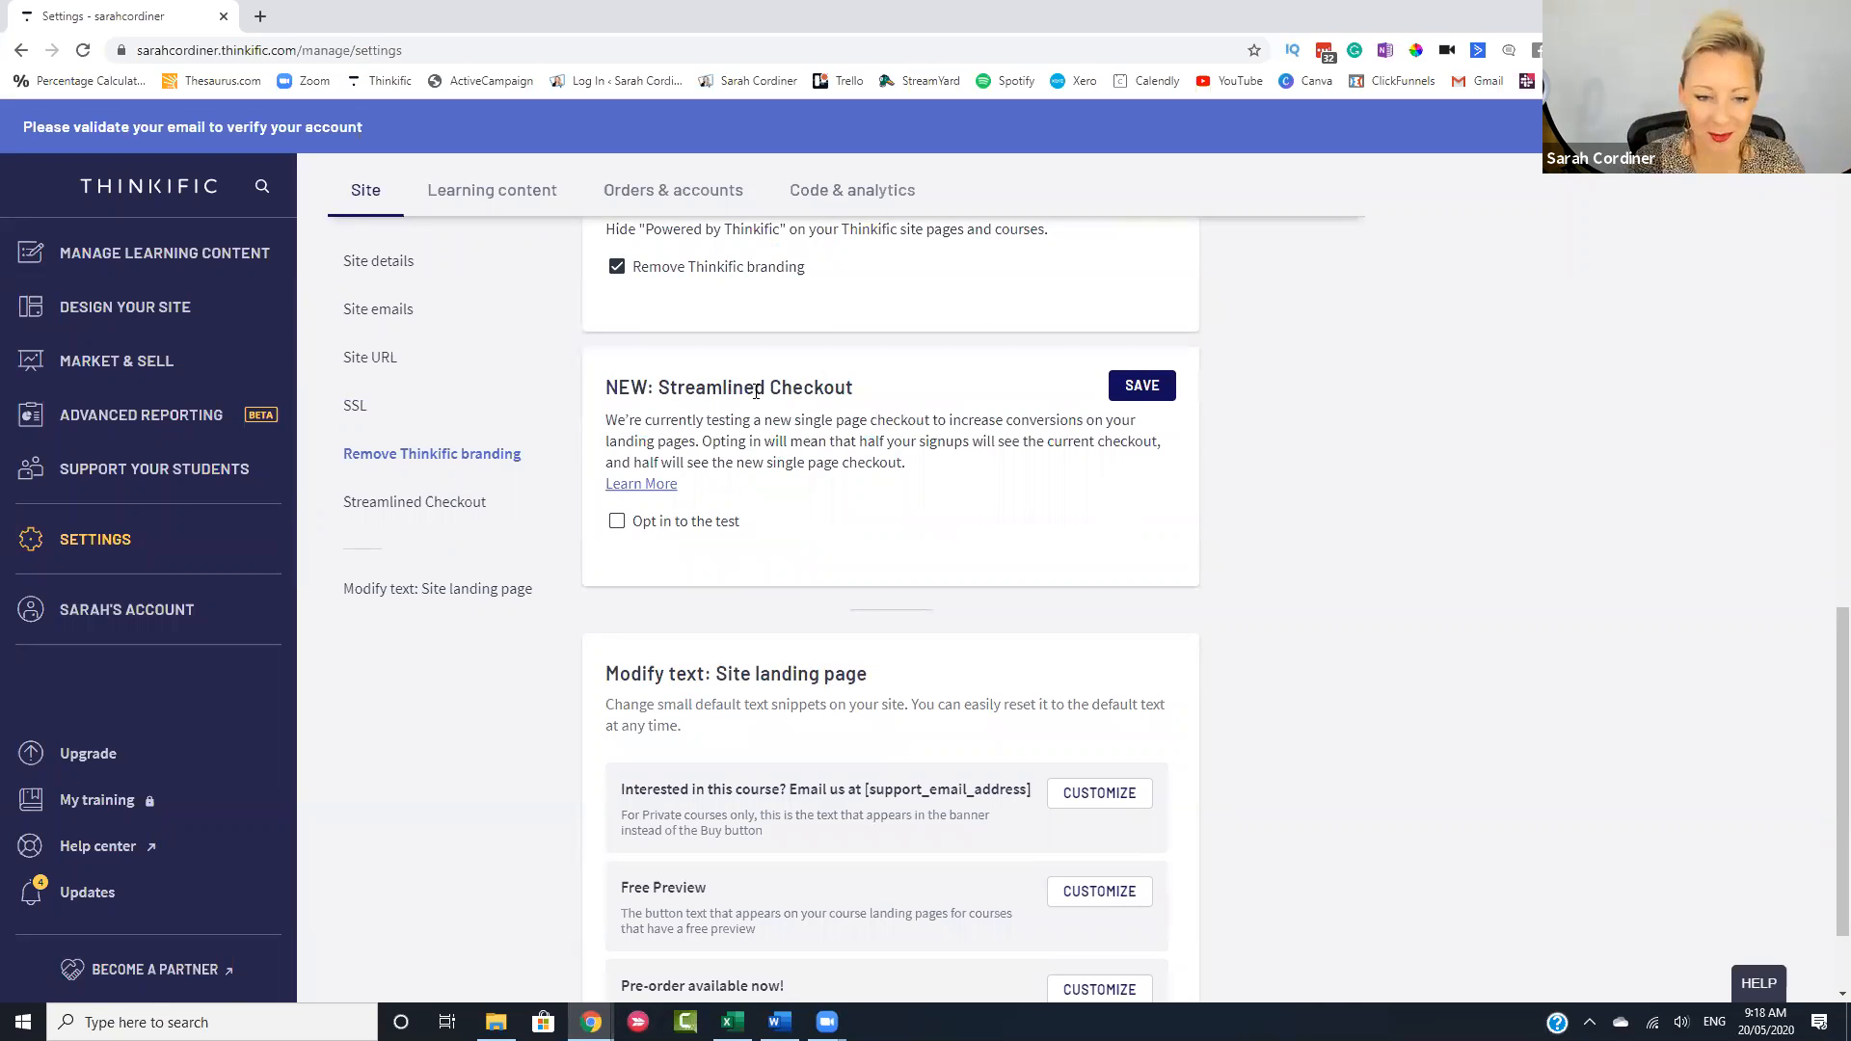
{"action": "left_click", "coordinate": [617, 522]}
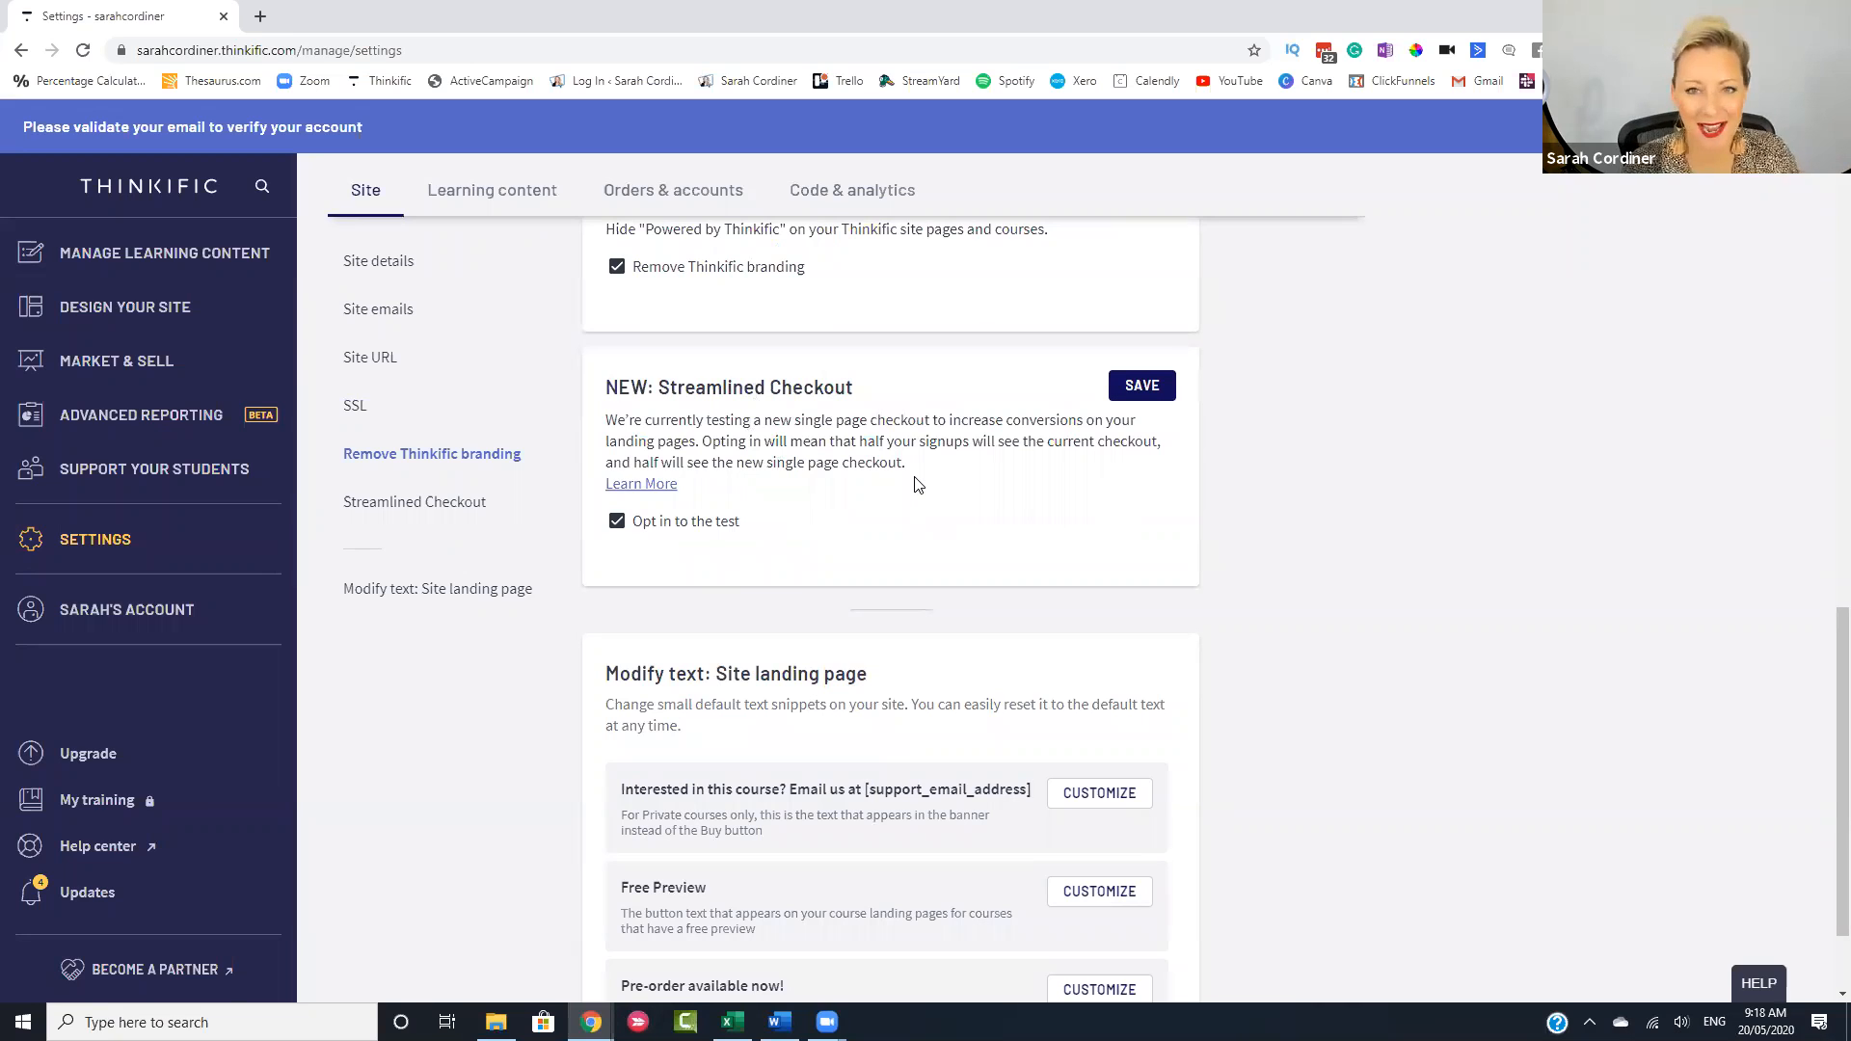
- Examine the default text snippets that can be customised in the Modify text: Site landing page section
{"action": "scroll", "coordinate": [936, 441], "scroll_direction": "down", "scroll_amount": 1}
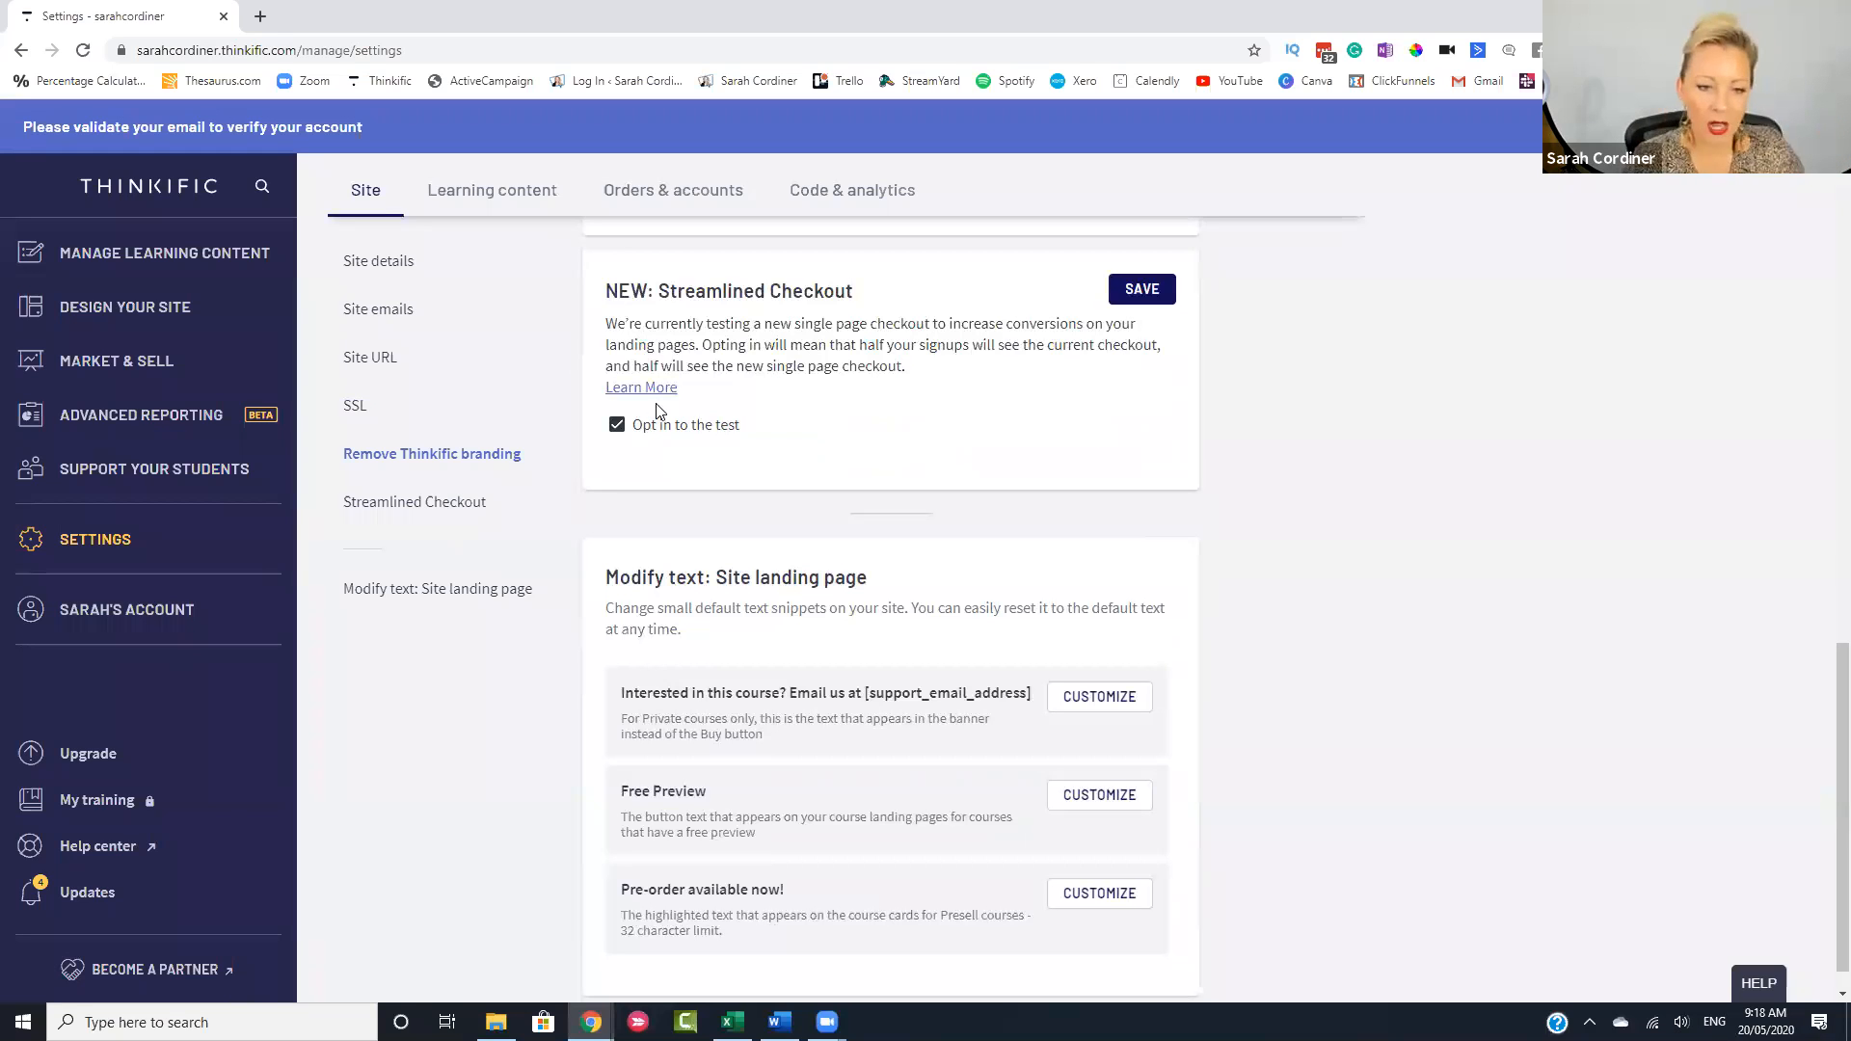
{"action": "scroll", "coordinate": [970, 392], "scroll_direction": "down", "scroll_amount": 1}
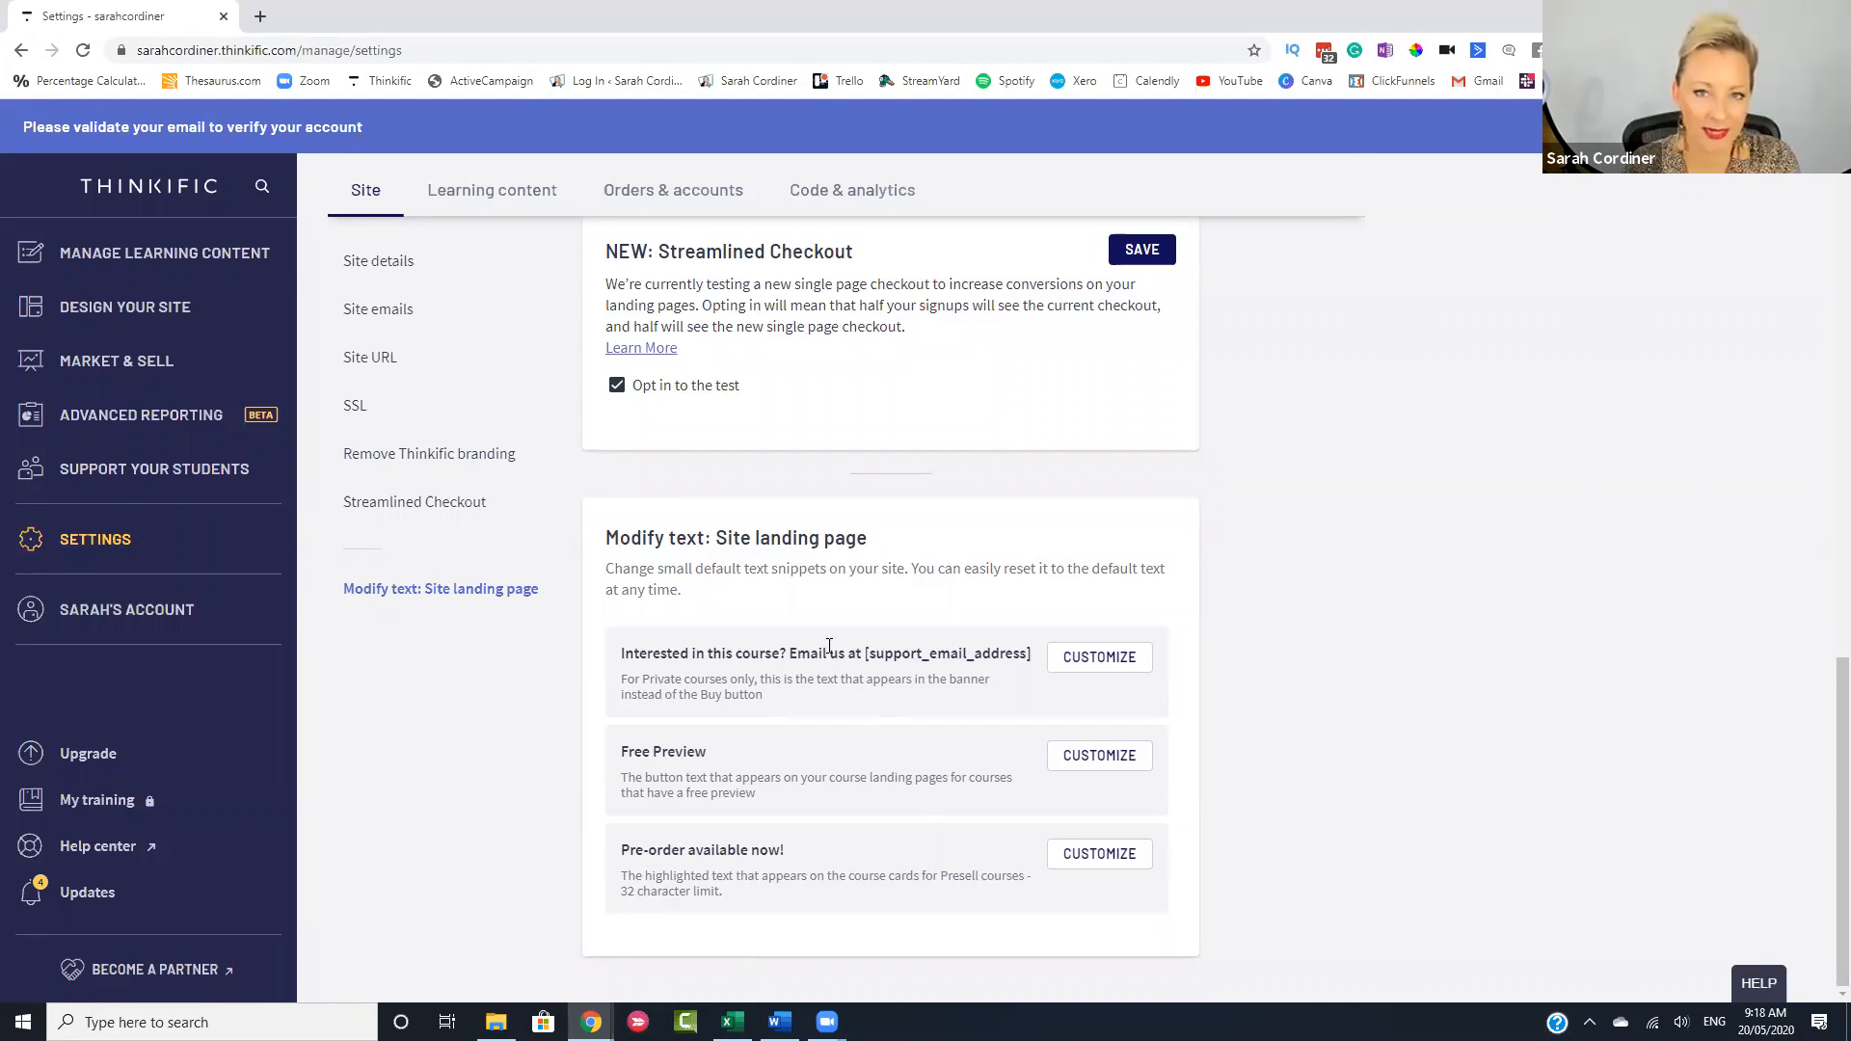
{"action": "scroll", "coordinate": [829, 648], "scroll_direction": "up", "scroll_amount": 1}
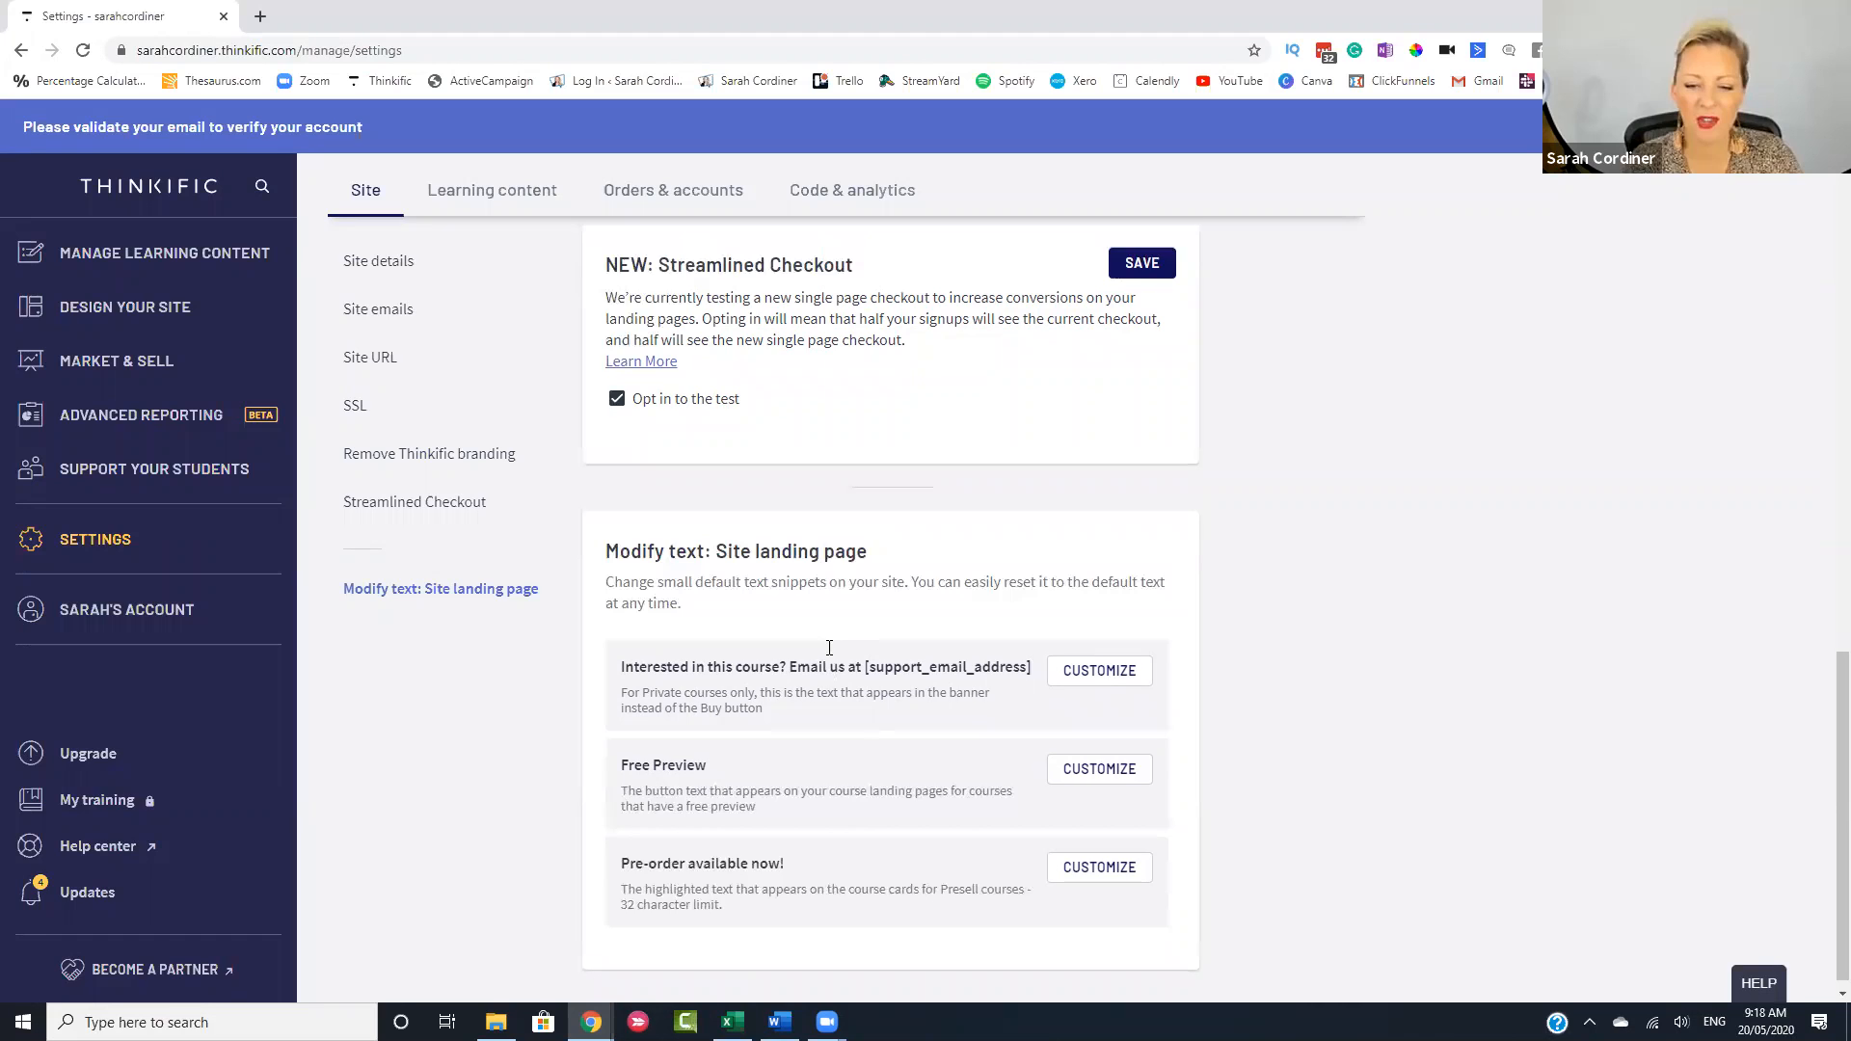
{"action": "scroll", "coordinate": [830, 648], "scroll_direction": "down", "scroll_amount": 1}
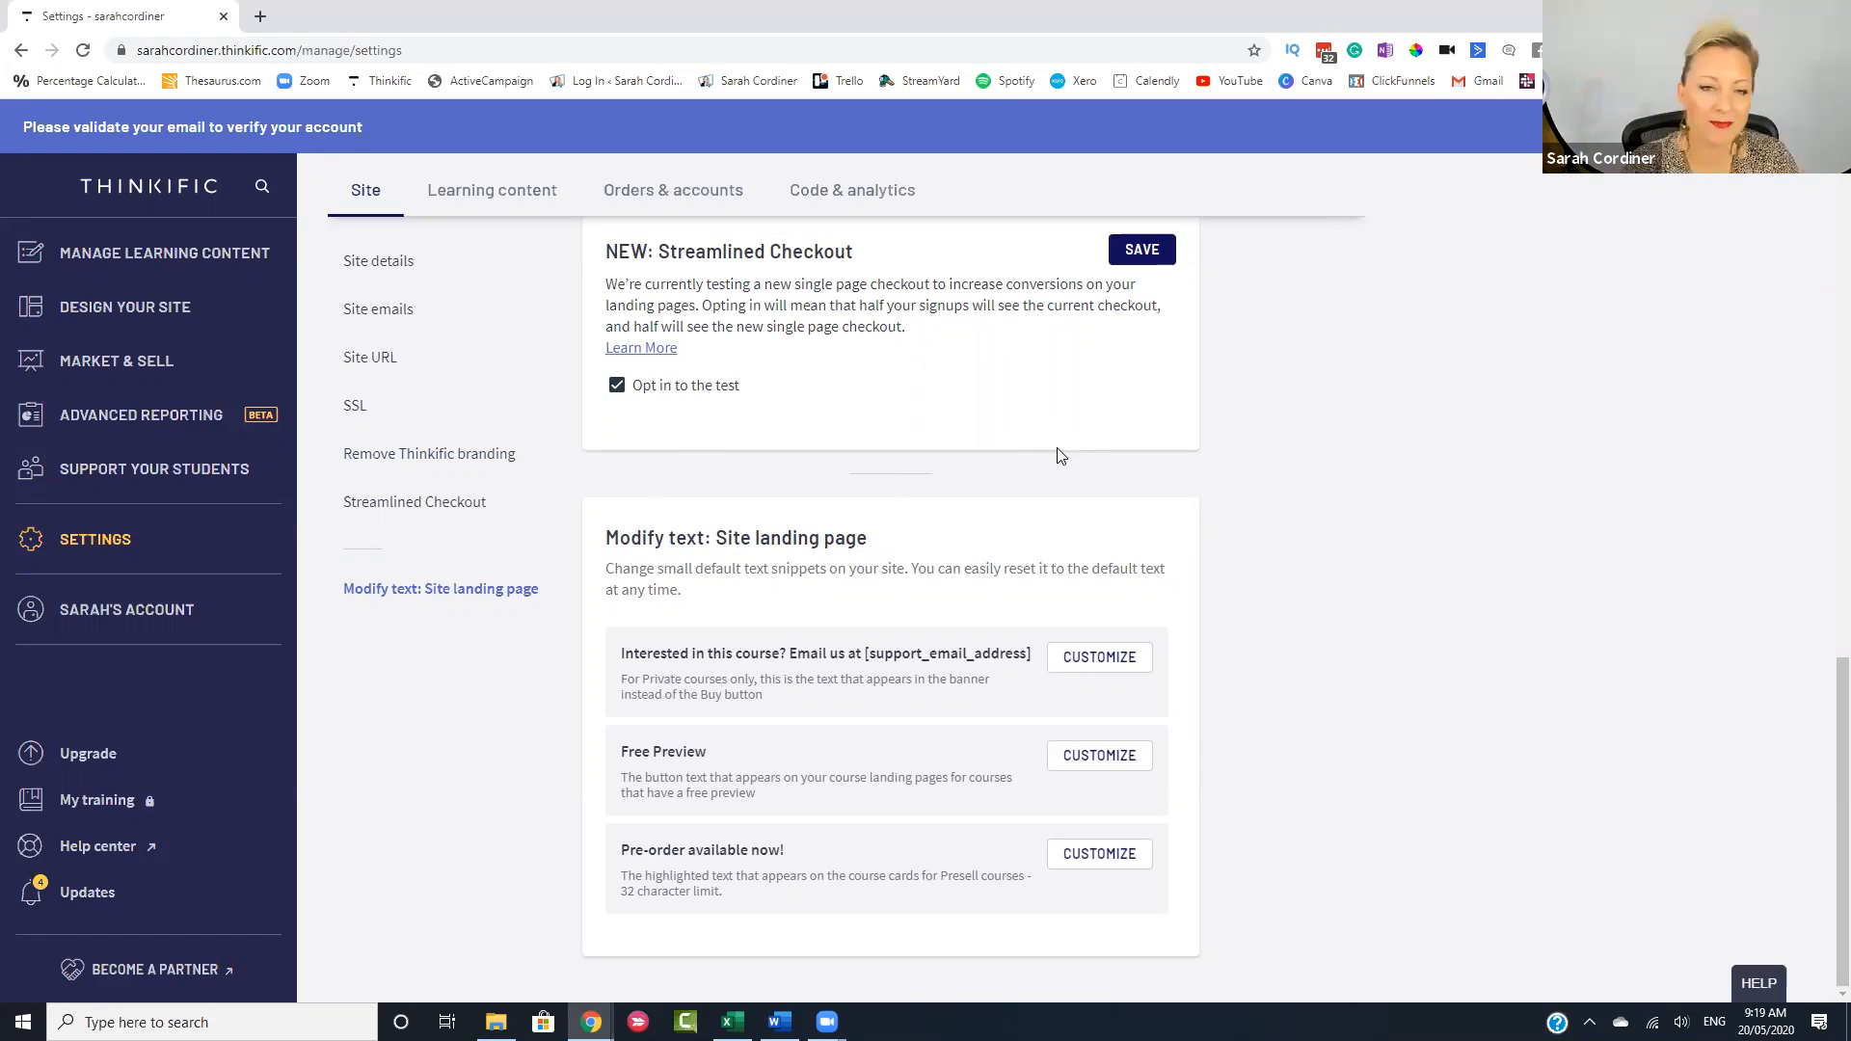
{"action": "scroll", "coordinate": [505, 293], "scroll_direction": "up", "scroll_amount": 1}
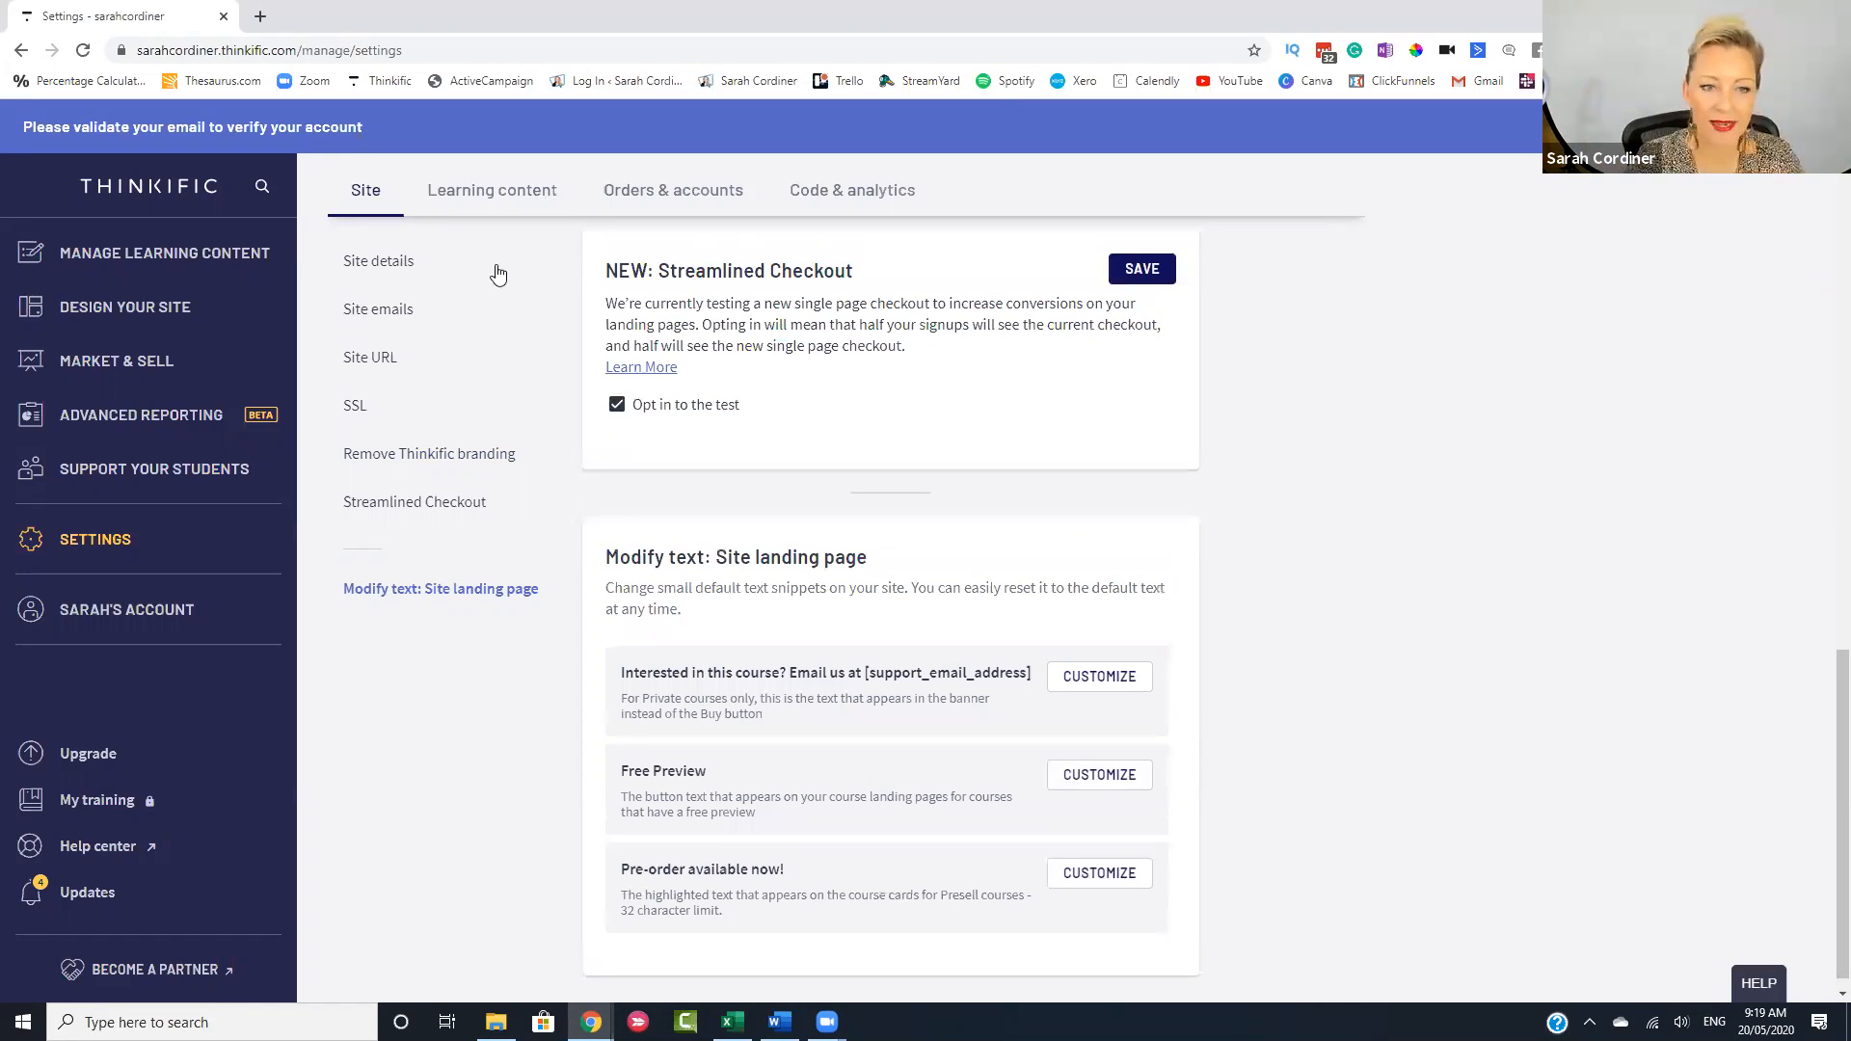
{"action": "scroll", "coordinate": [498, 275], "scroll_direction": "up", "scroll_amount": 1}
- In the Learning content settings, change the Course Player's primary colour to a dark blue
{"action": "left_click", "coordinate": [499, 274]}
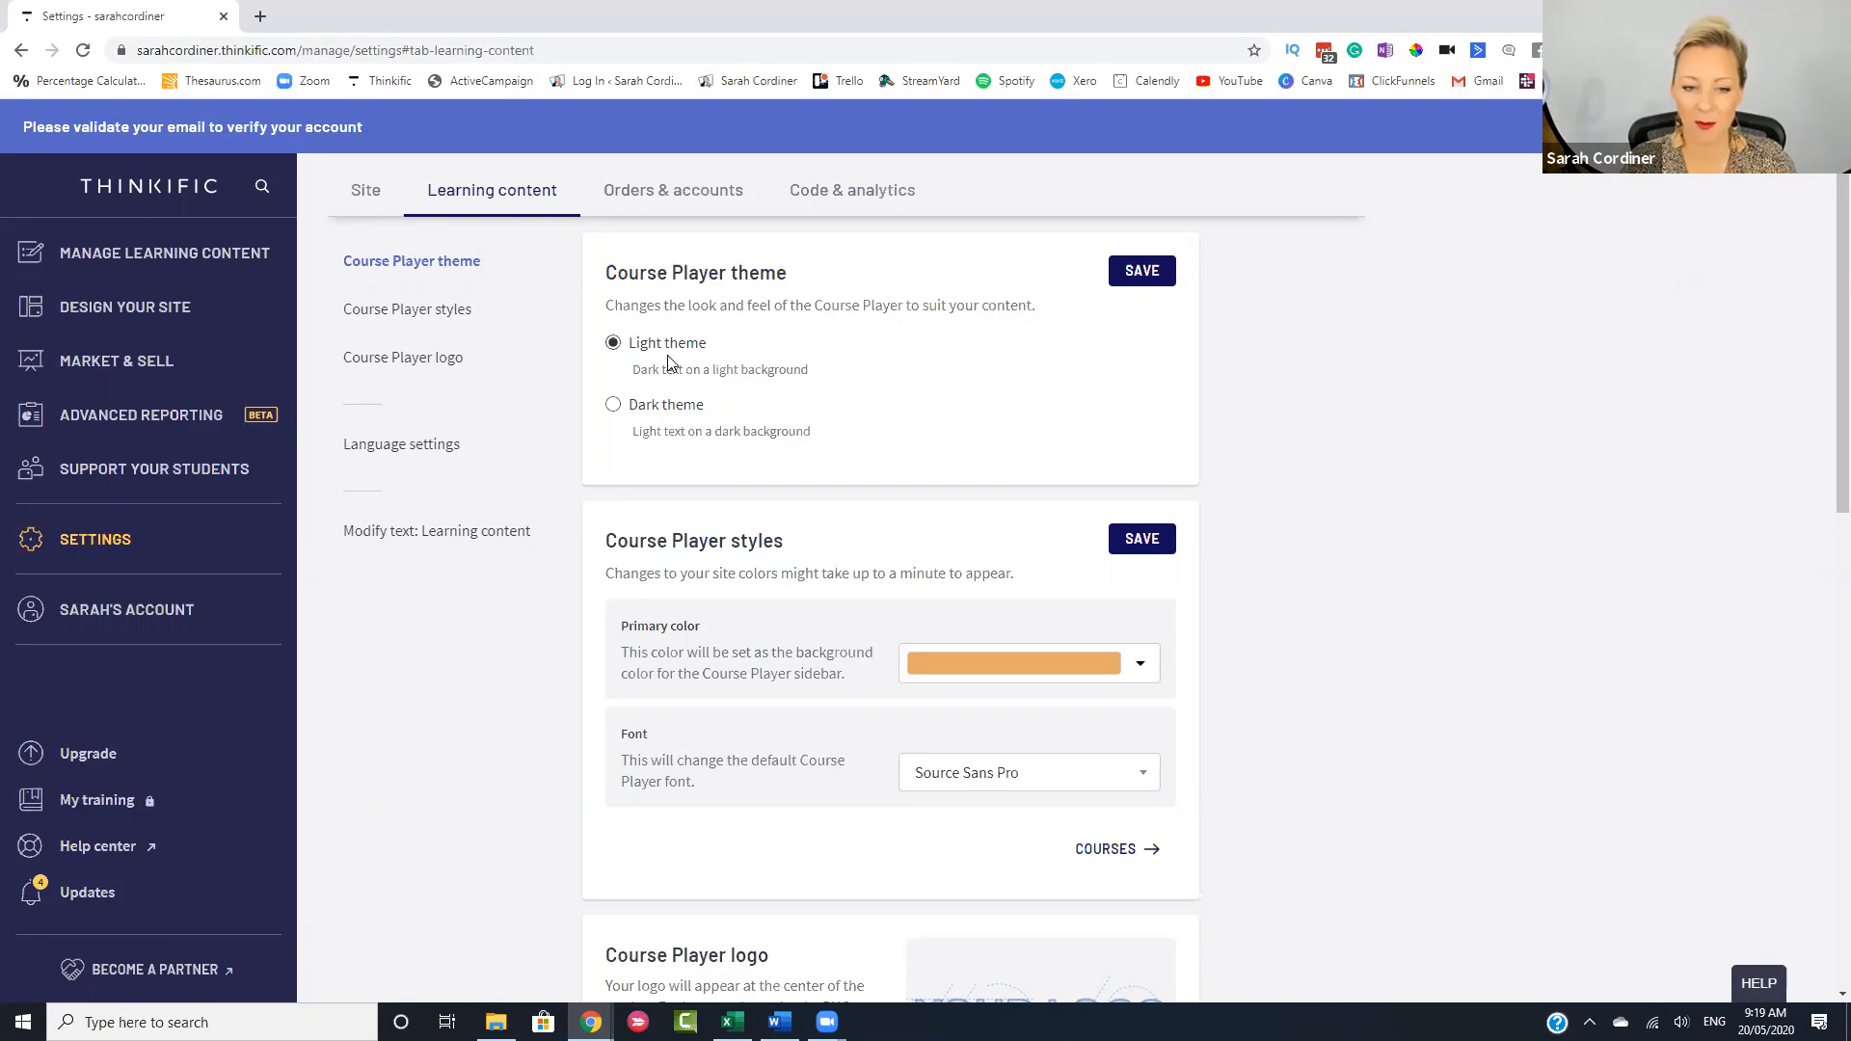
{"action": "scroll", "coordinate": [974, 497], "scroll_direction": "down", "scroll_amount": 2}
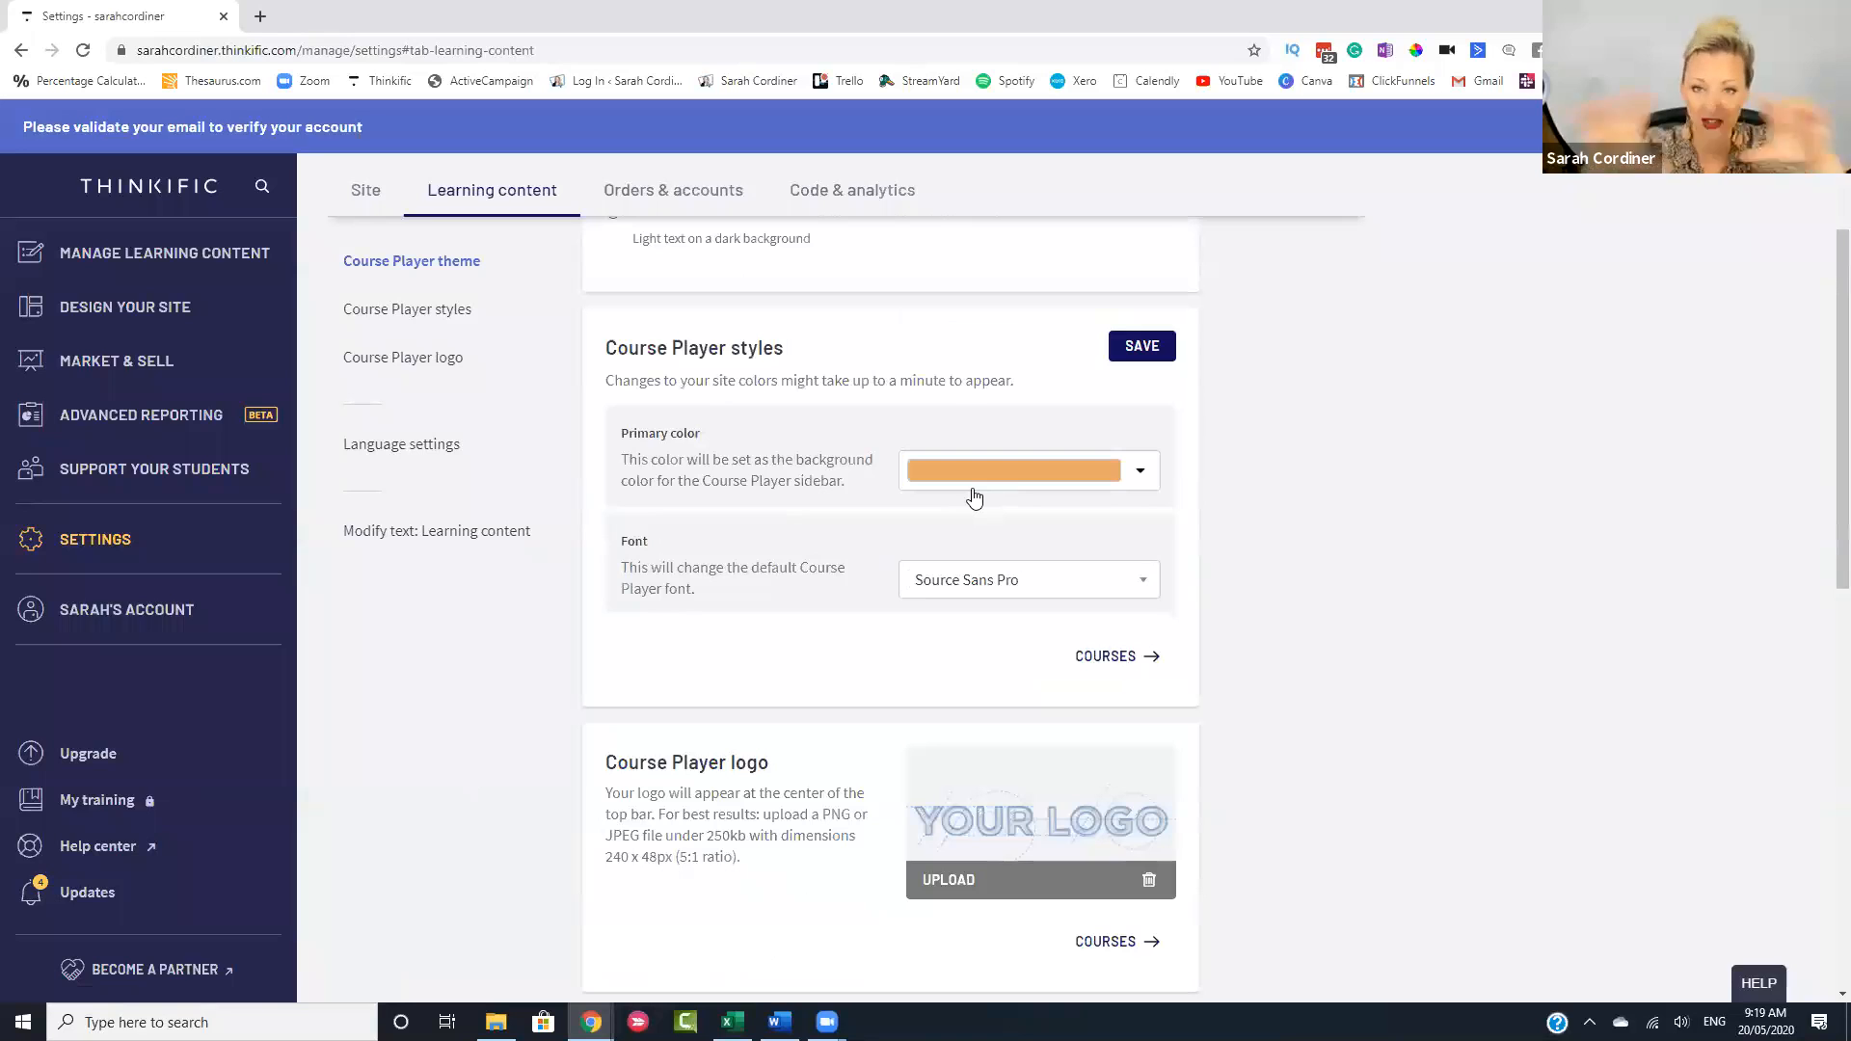
{"action": "left_click", "coordinate": [1064, 487]}
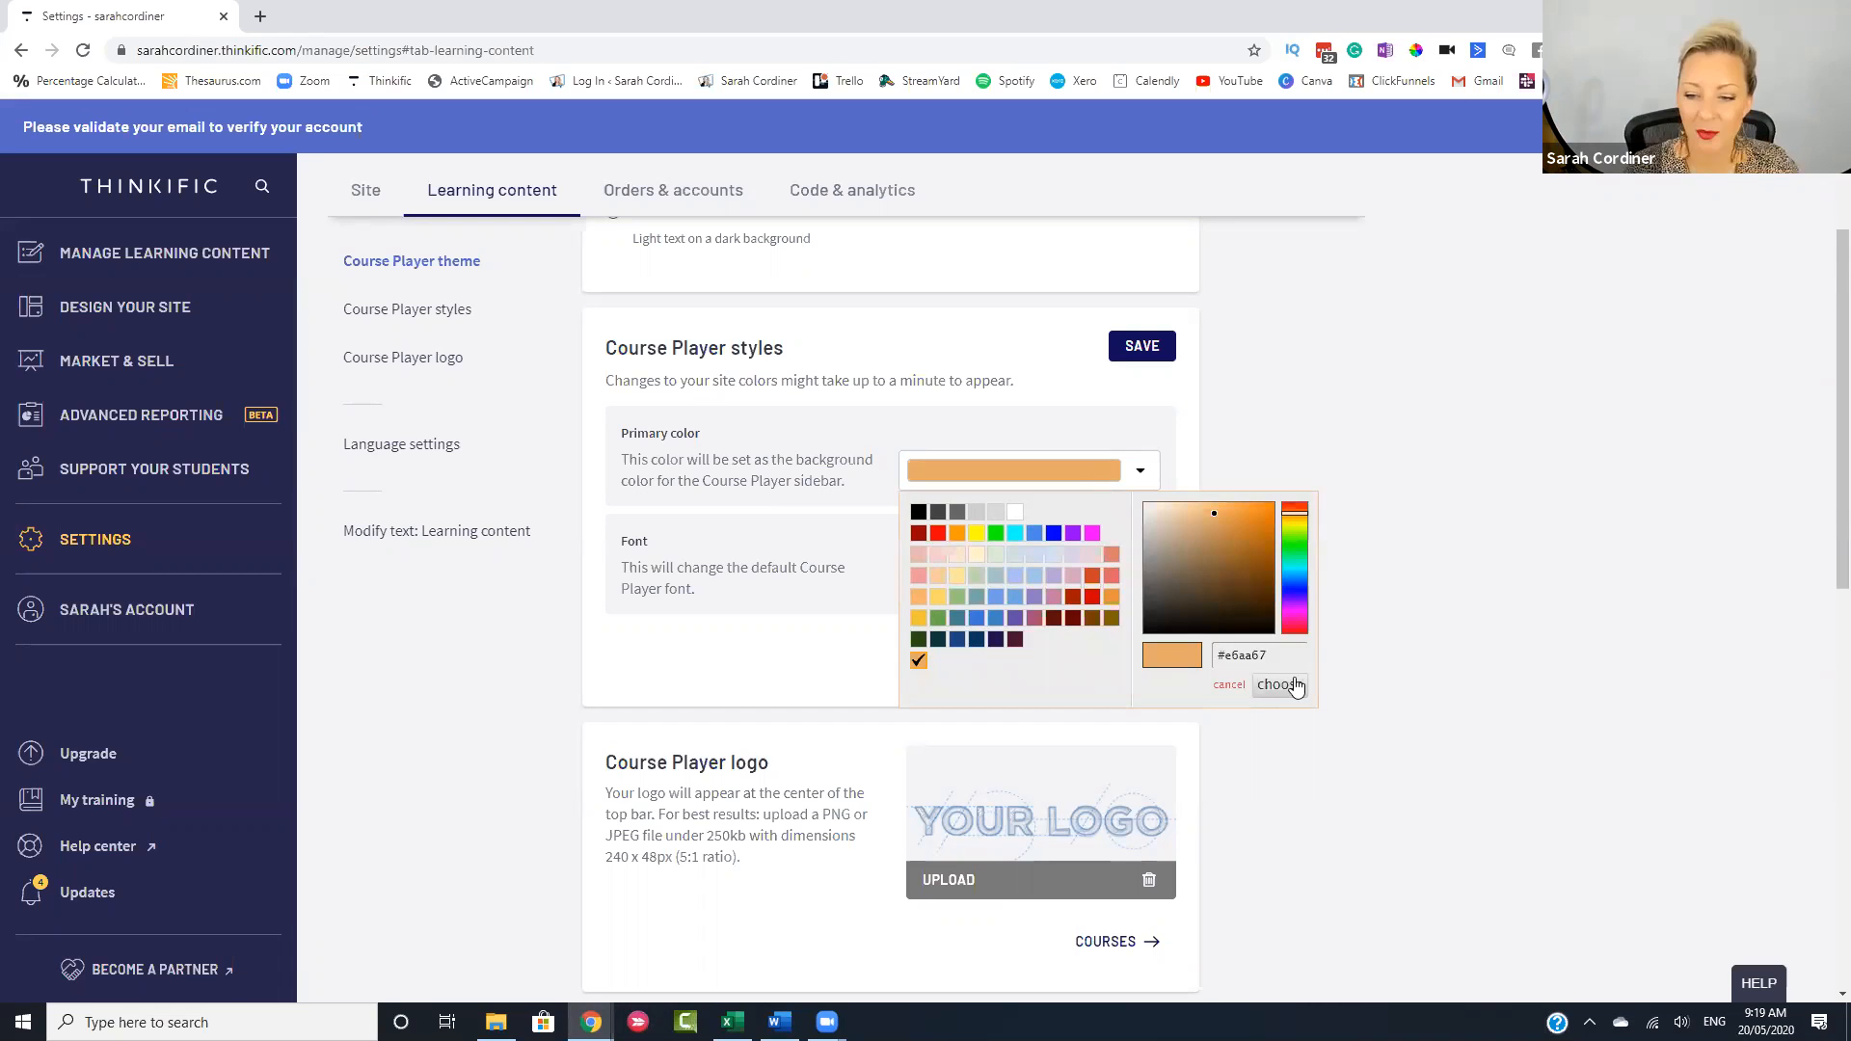
{"action": "left_click", "coordinate": [1300, 591]}
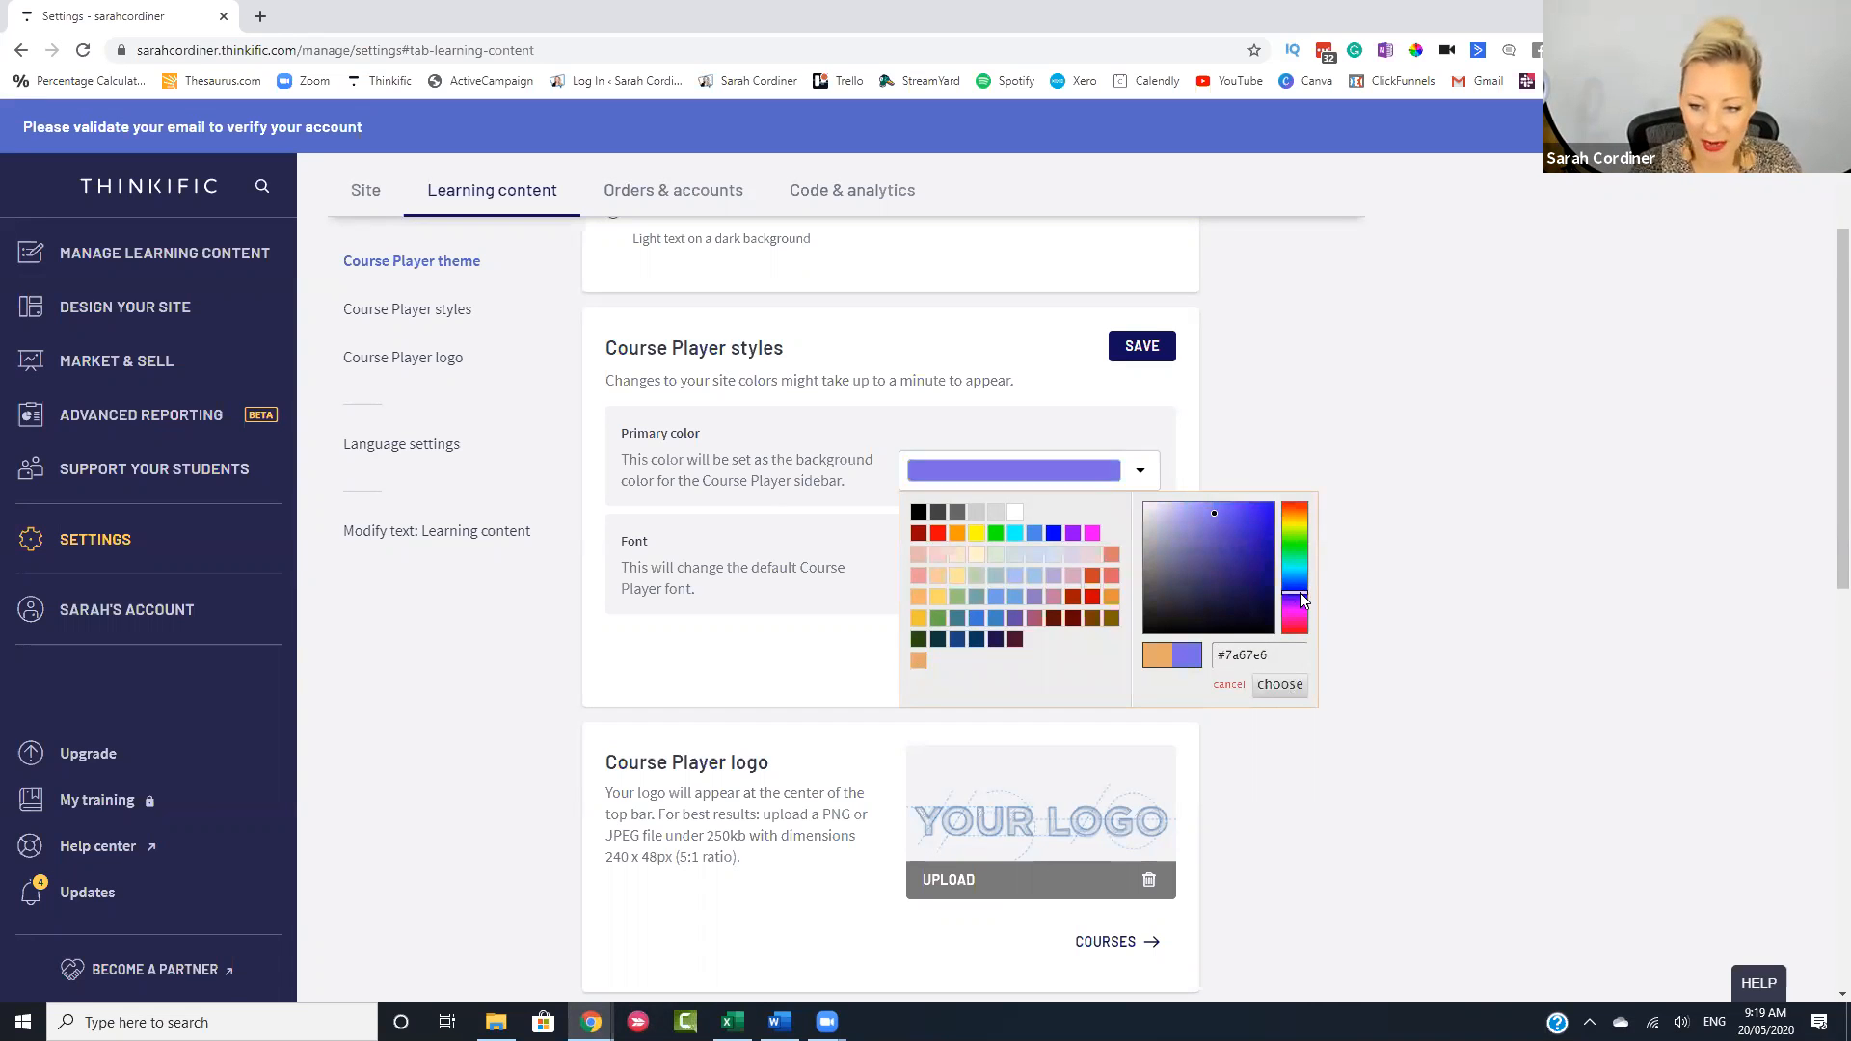
{"action": "left_click", "coordinate": [1263, 548]}
{"action": "left_click", "coordinate": [1278, 686]}
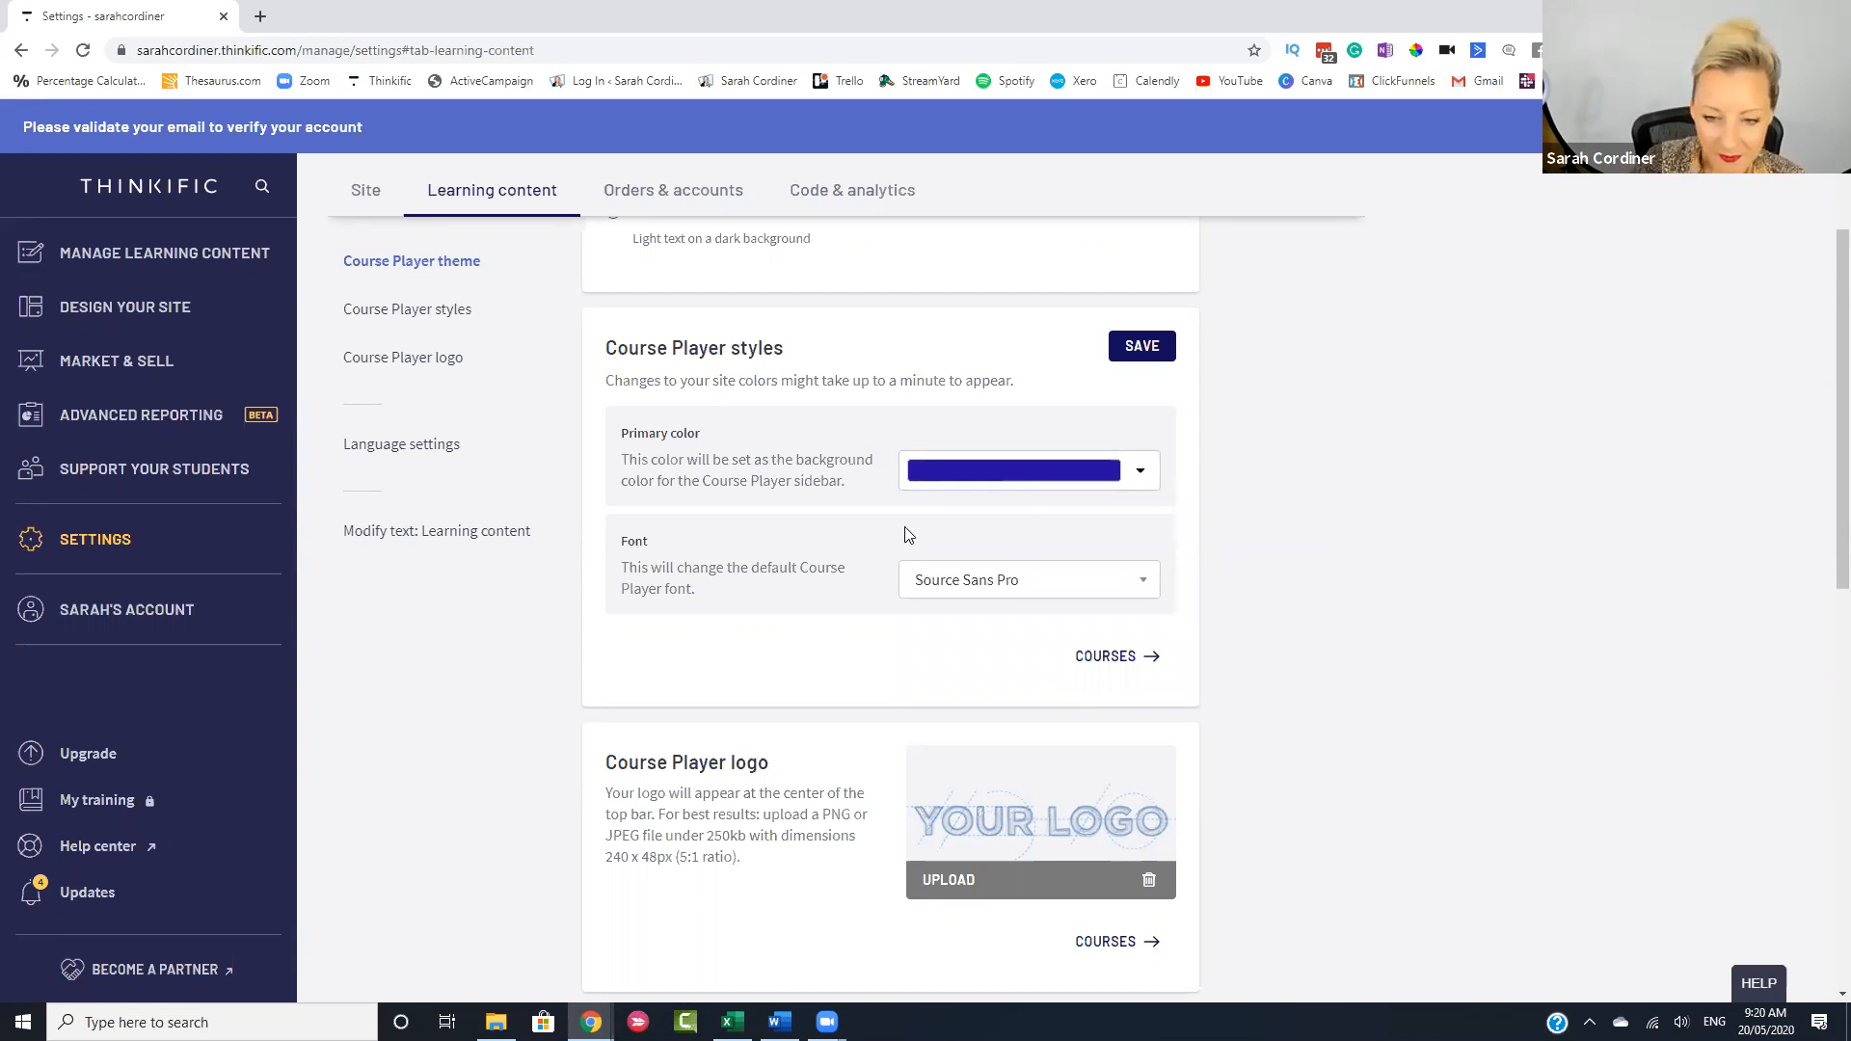
- Change the Course Player font to Montserrat in the Course Player styles section
{"action": "scroll", "coordinate": [991, 508], "scroll_direction": "down", "scroll_amount": 1}
{"action": "left_click", "coordinate": [1003, 490]}
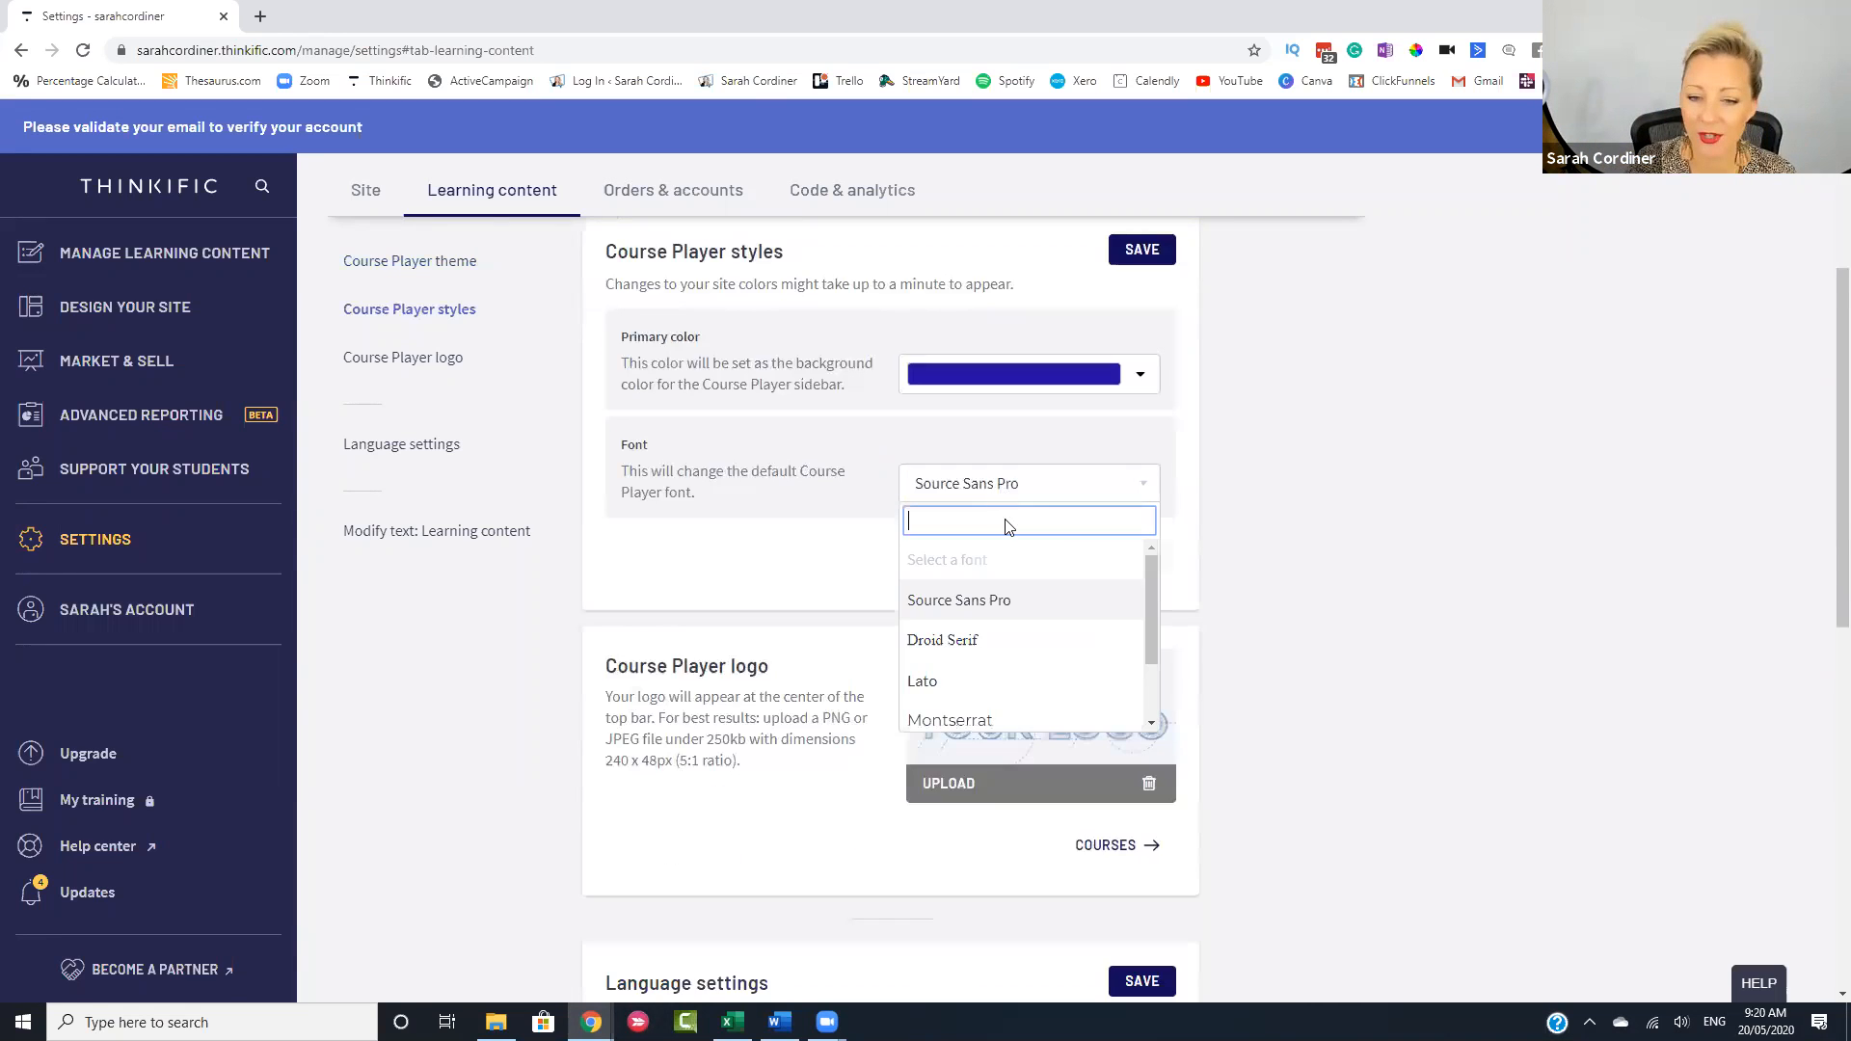
{"action": "scroll", "coordinate": [1008, 540], "scroll_direction": "down", "scroll_amount": 1}
{"action": "left_click", "coordinate": [1000, 628]}
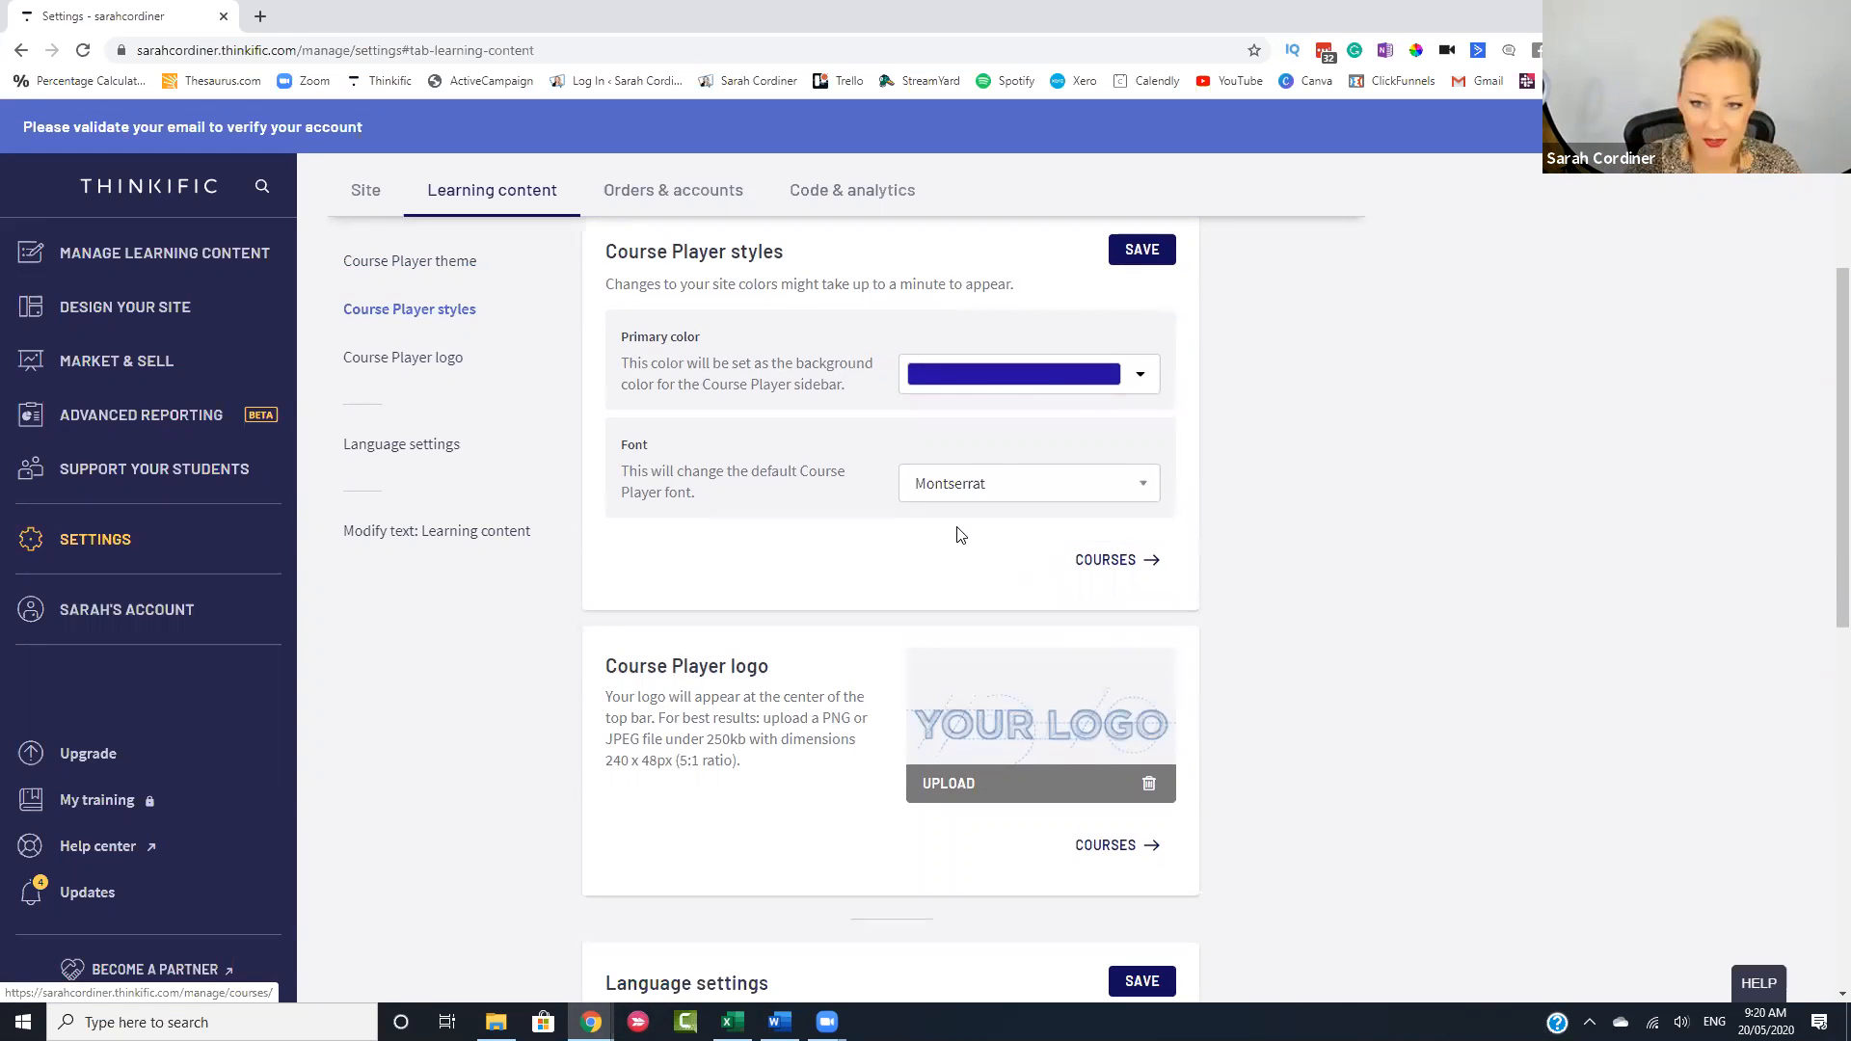
- Follow the Courses link in the Learning content settings and return to the main Settings page
{"action": "scroll", "coordinate": [1053, 385], "scroll_direction": "down", "scroll_amount": 1}
{"action": "scroll", "coordinate": [1053, 386], "scroll_direction": "down", "scroll_amount": 2}
{"action": "left_click", "coordinate": [1090, 371]}
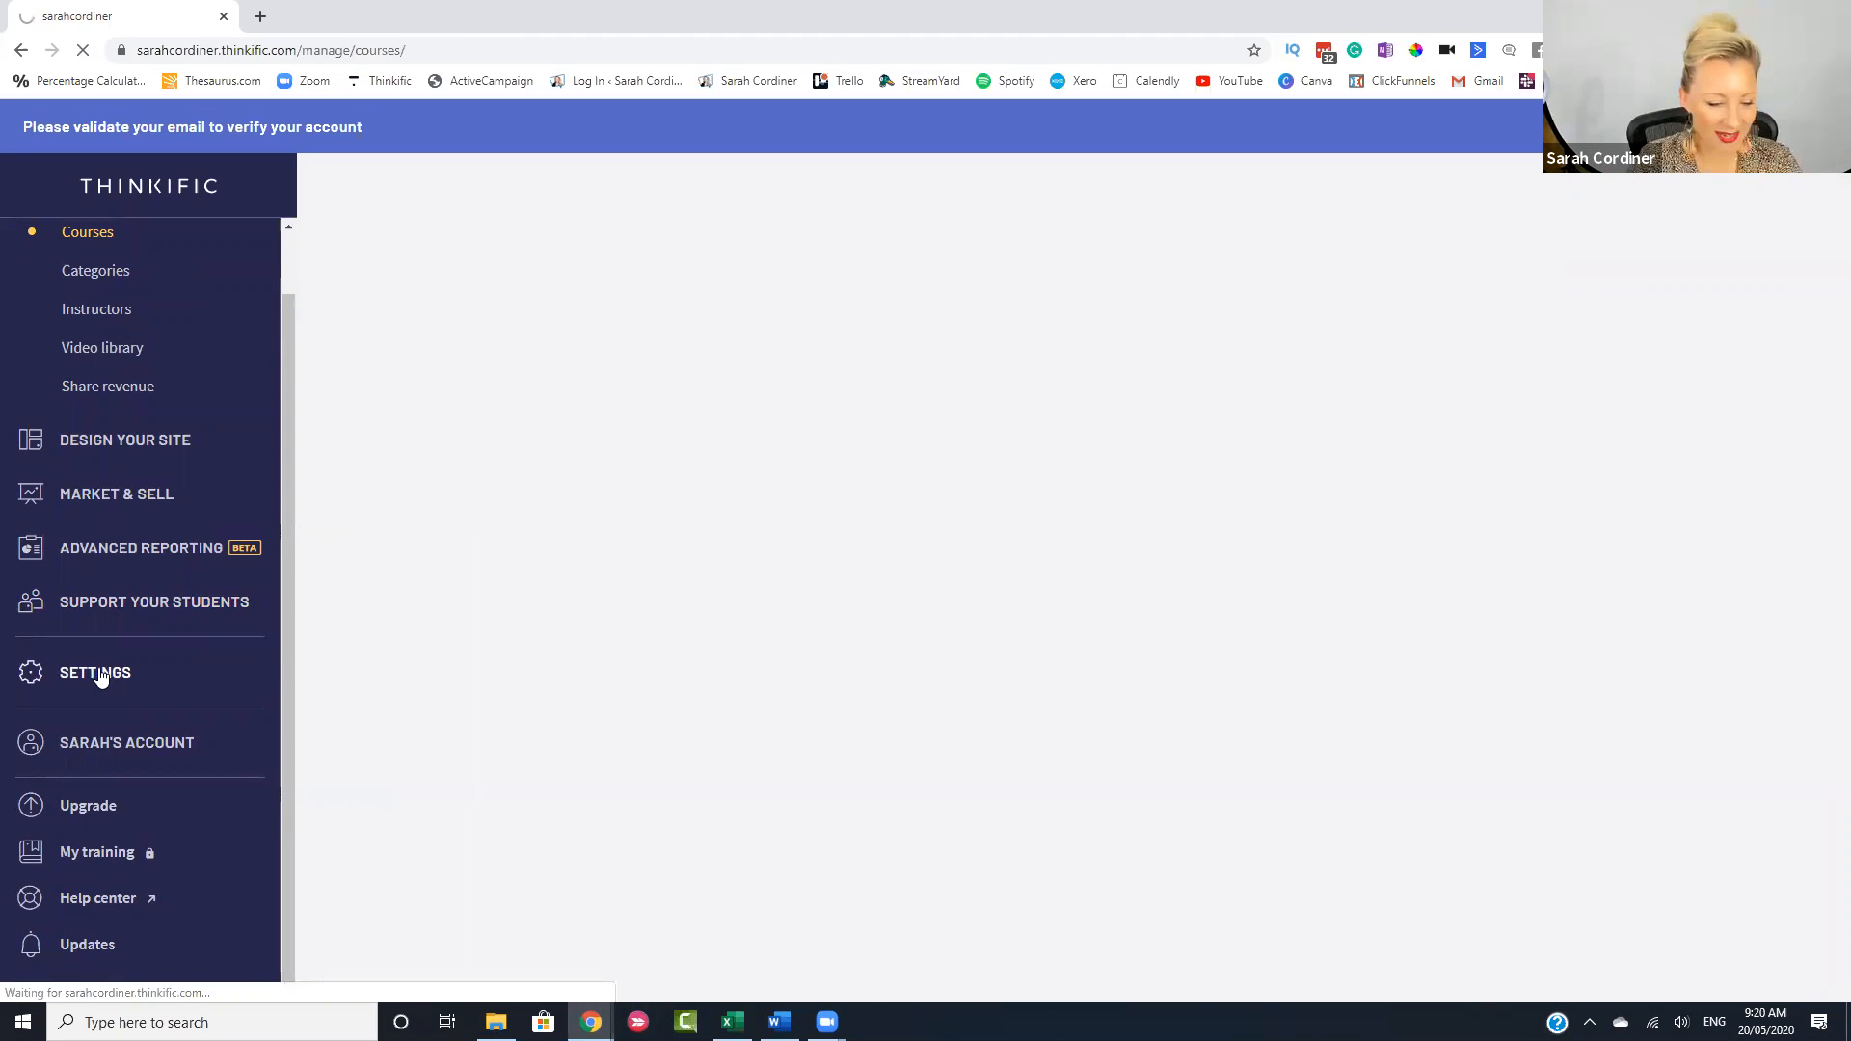
{"action": "left_click", "coordinate": [100, 675]}
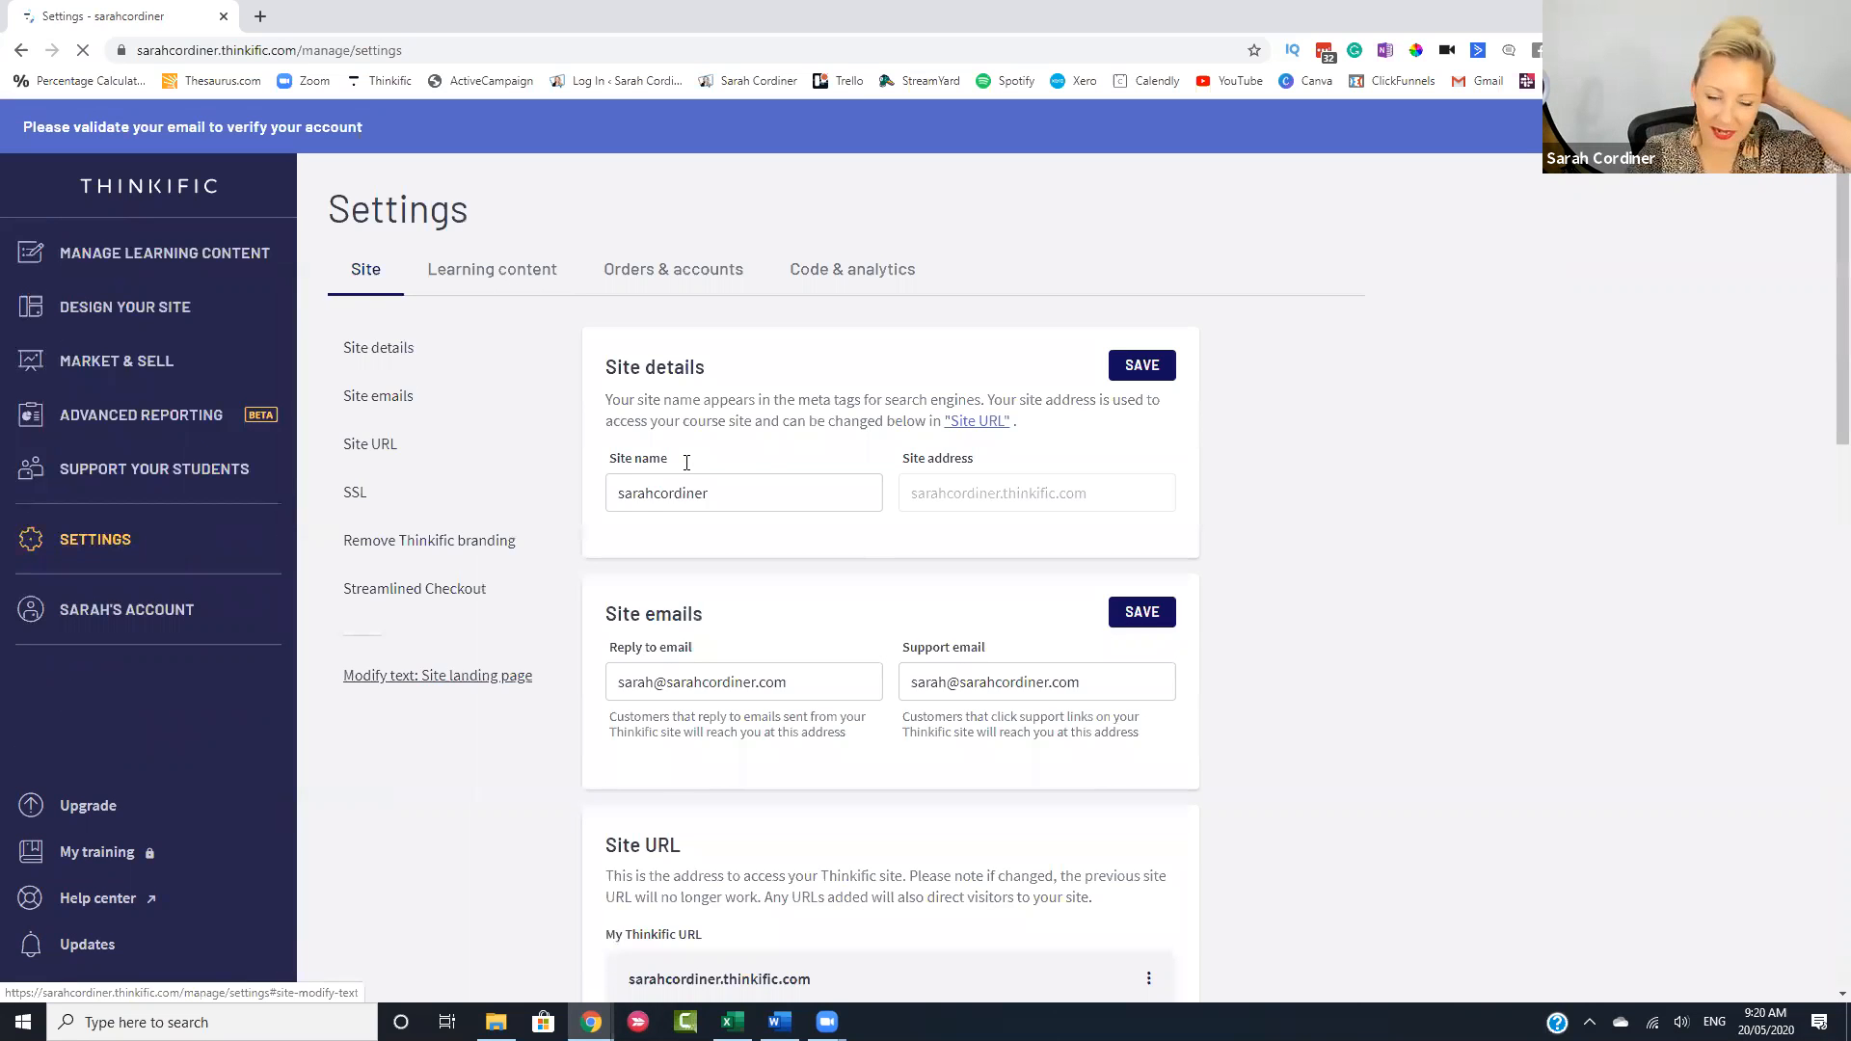
- Bring the Course Player styles section of the Learning content settings back up and check its colour and font
{"action": "scroll", "coordinate": [771, 439], "scroll_direction": "down", "scroll_amount": 2}
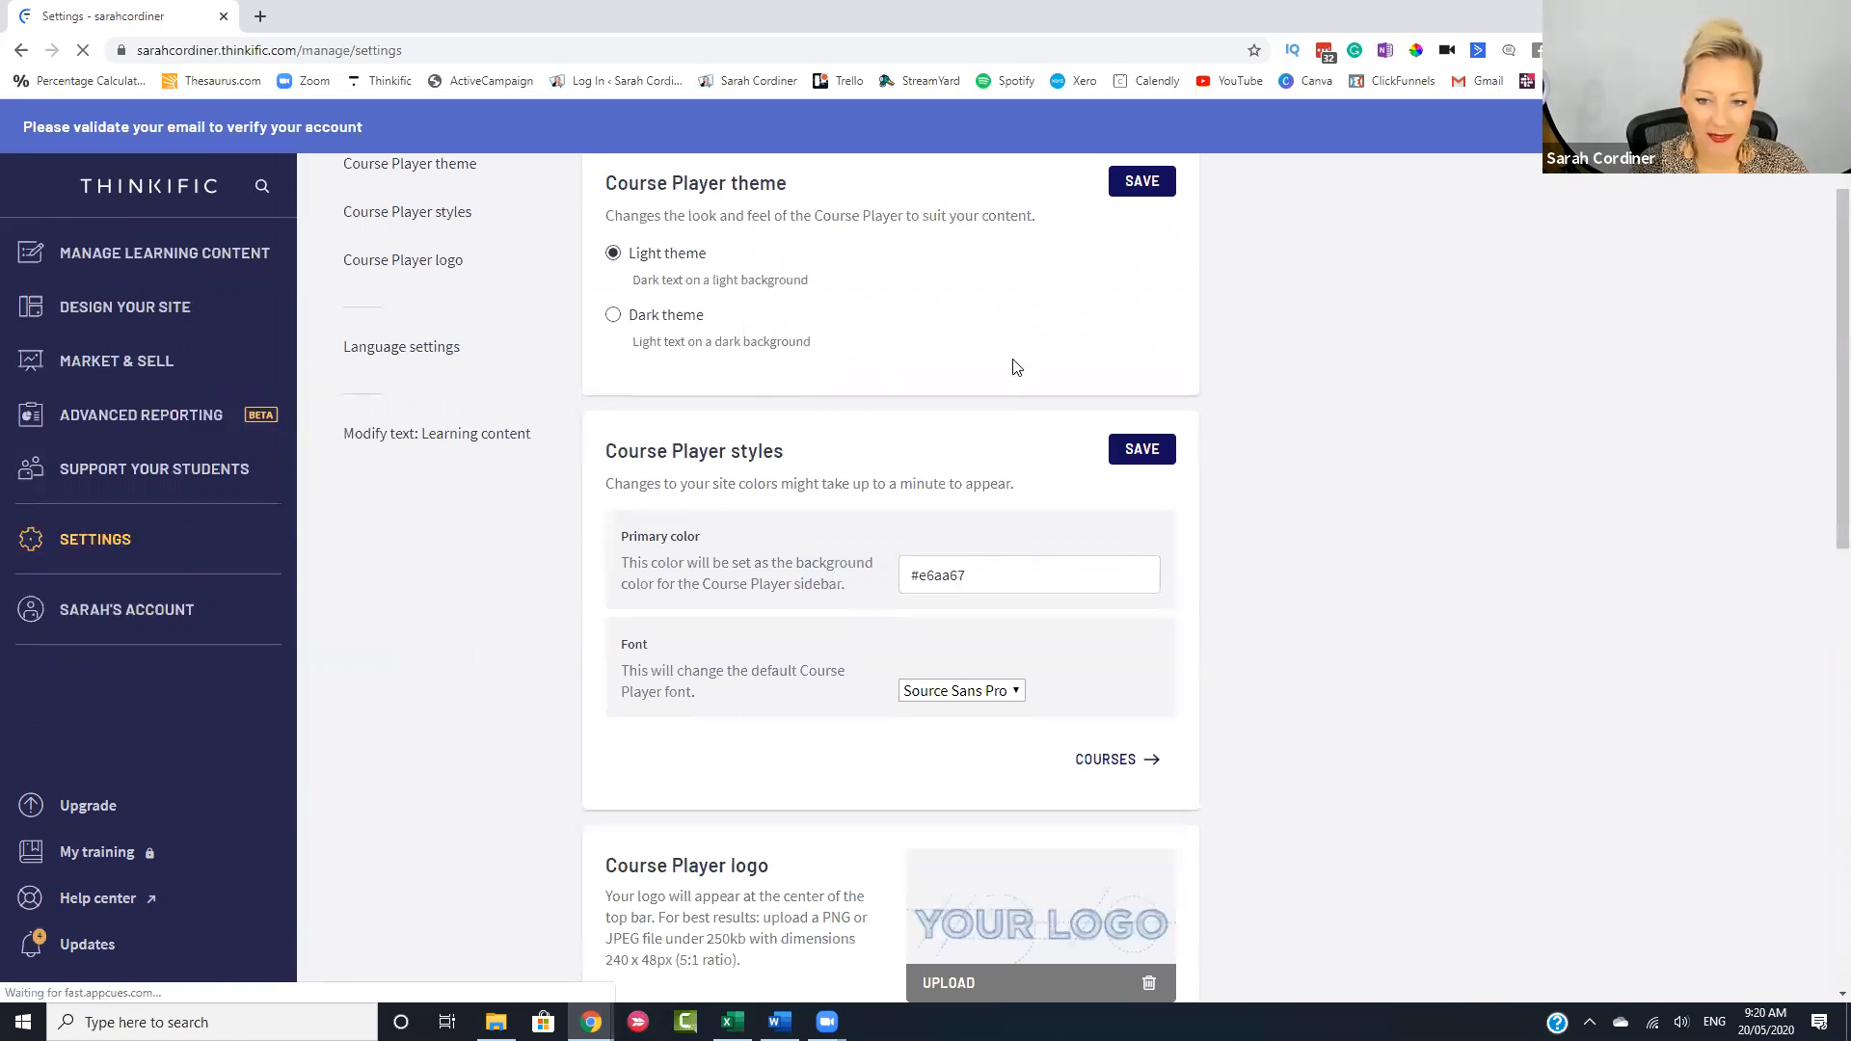
{"action": "scroll", "coordinate": [1054, 569], "scroll_direction": "down", "scroll_amount": 5}
{"action": "scroll", "coordinate": [1058, 569], "scroll_direction": "up", "scroll_amount": 3}
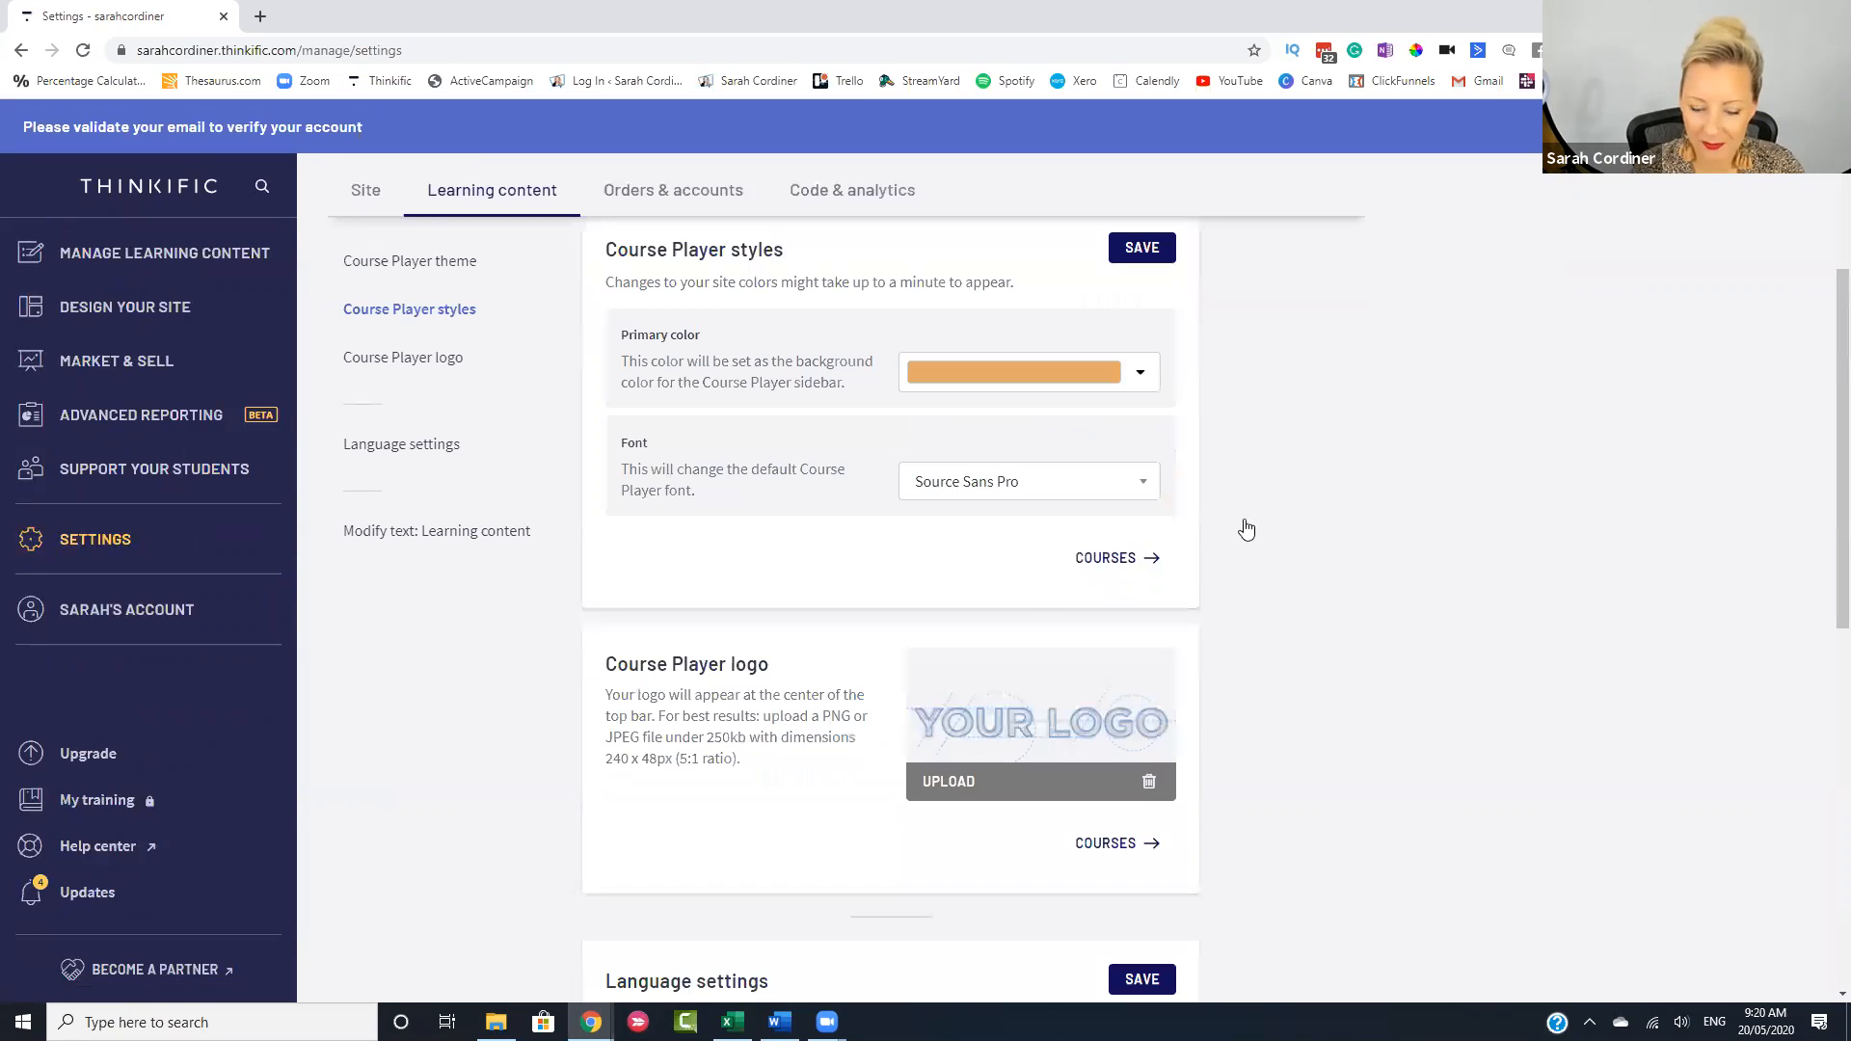
{"action": "scroll", "coordinate": [1054, 392], "scroll_direction": "down", "scroll_amount": 1}
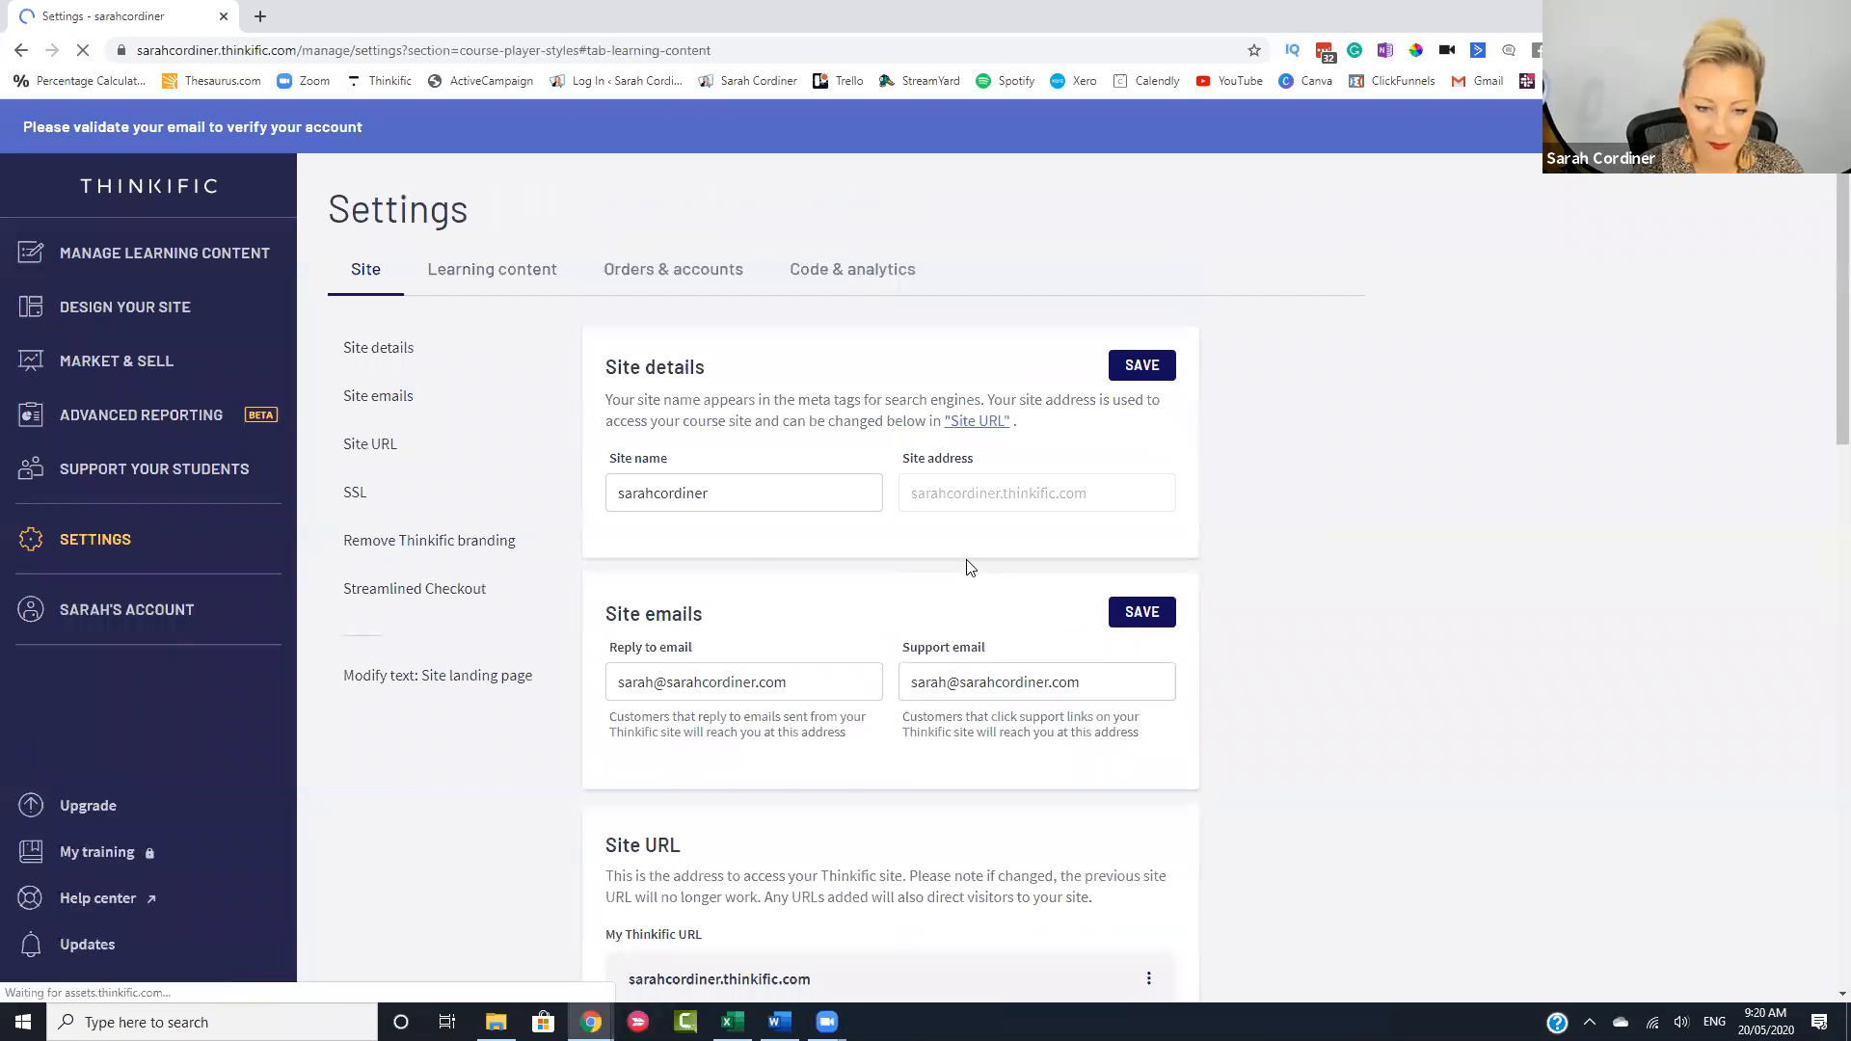
- Review the Course Player logo requirements and the Language settings for the learning content
{"action": "scroll", "coordinate": [935, 526], "scroll_direction": "down", "scroll_amount": 9}
{"action": "scroll", "coordinate": [520, 294], "scroll_direction": "down", "scroll_amount": 6}
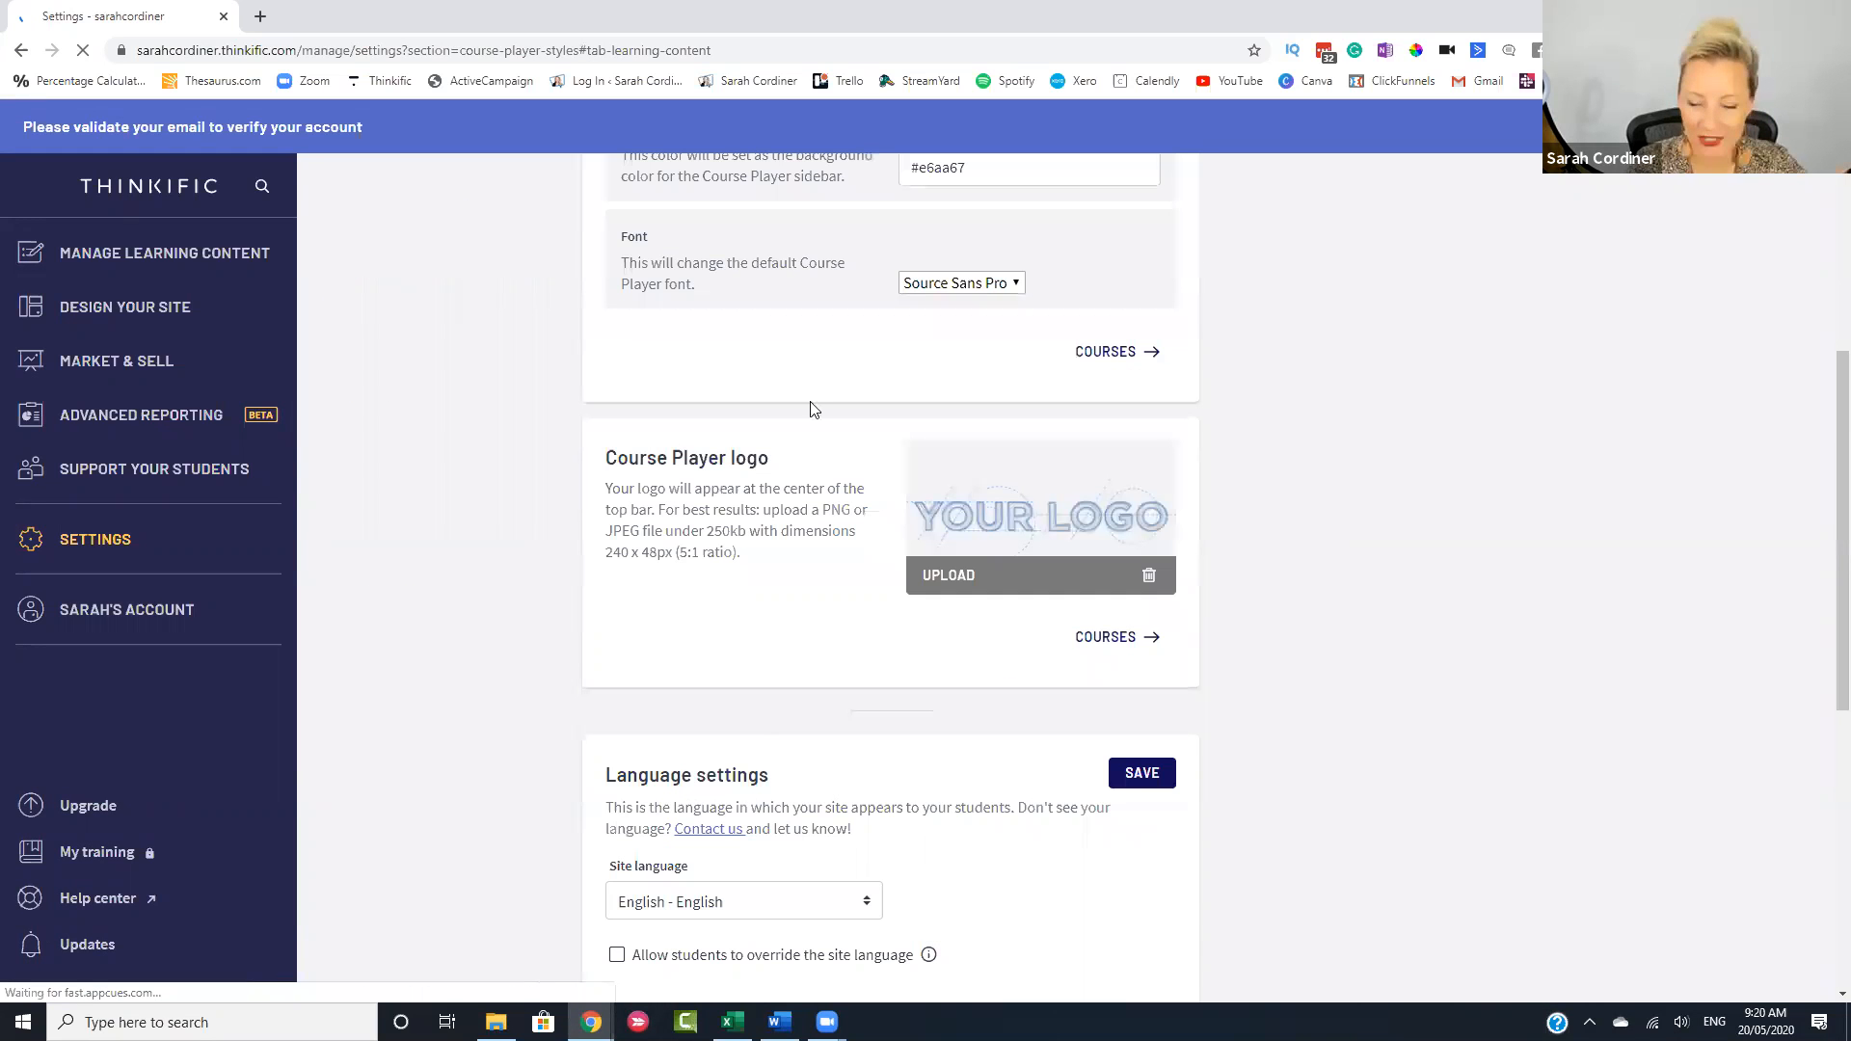
{"action": "scroll", "coordinate": [771, 540], "scroll_direction": "down", "scroll_amount": 5}
{"action": "scroll", "coordinate": [744, 569], "scroll_direction": "down", "scroll_amount": 2}
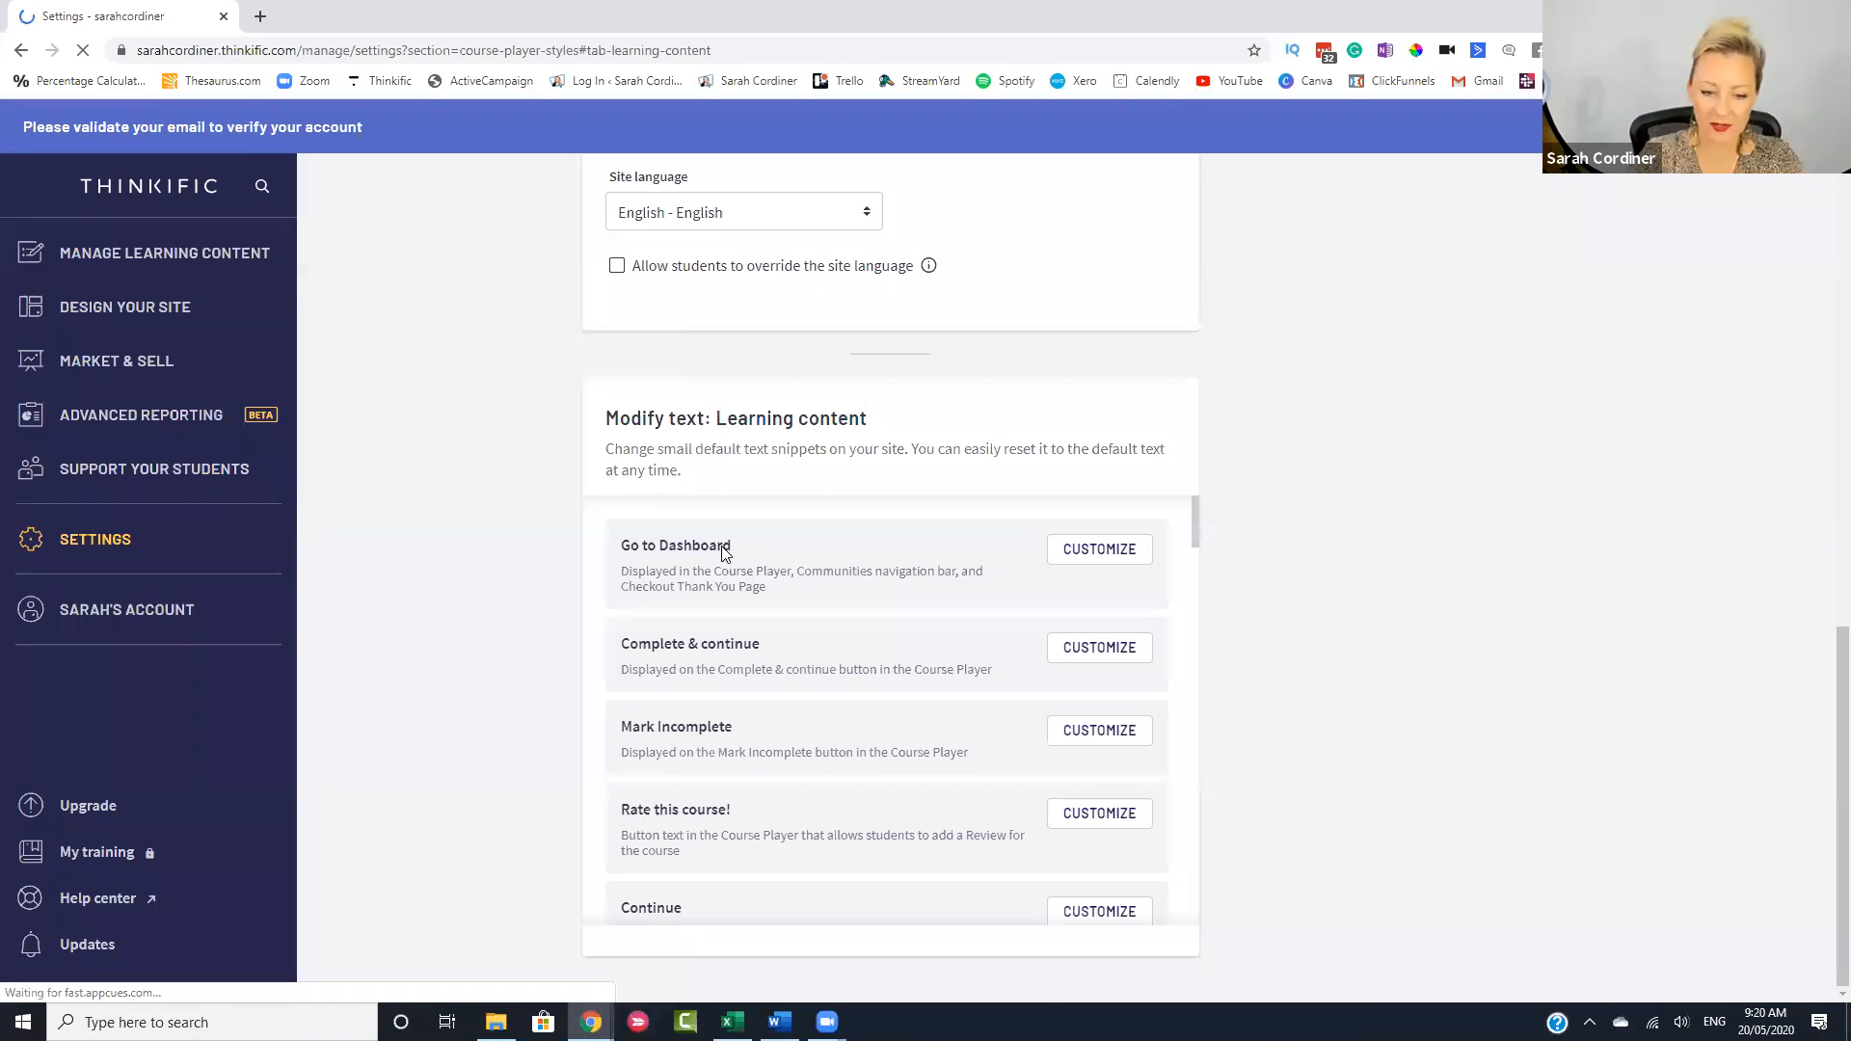
- Read through the Modify text: Learning content snippets and try to customise the "Rate this course!" button text
{"action": "scroll", "coordinate": [723, 675], "scroll_direction": "down", "scroll_amount": 2}
{"action": "scroll", "coordinate": [675, 703], "scroll_direction": "up", "scroll_amount": 2}
{"action": "scroll", "coordinate": [715, 712], "scroll_direction": "down", "scroll_amount": 1}
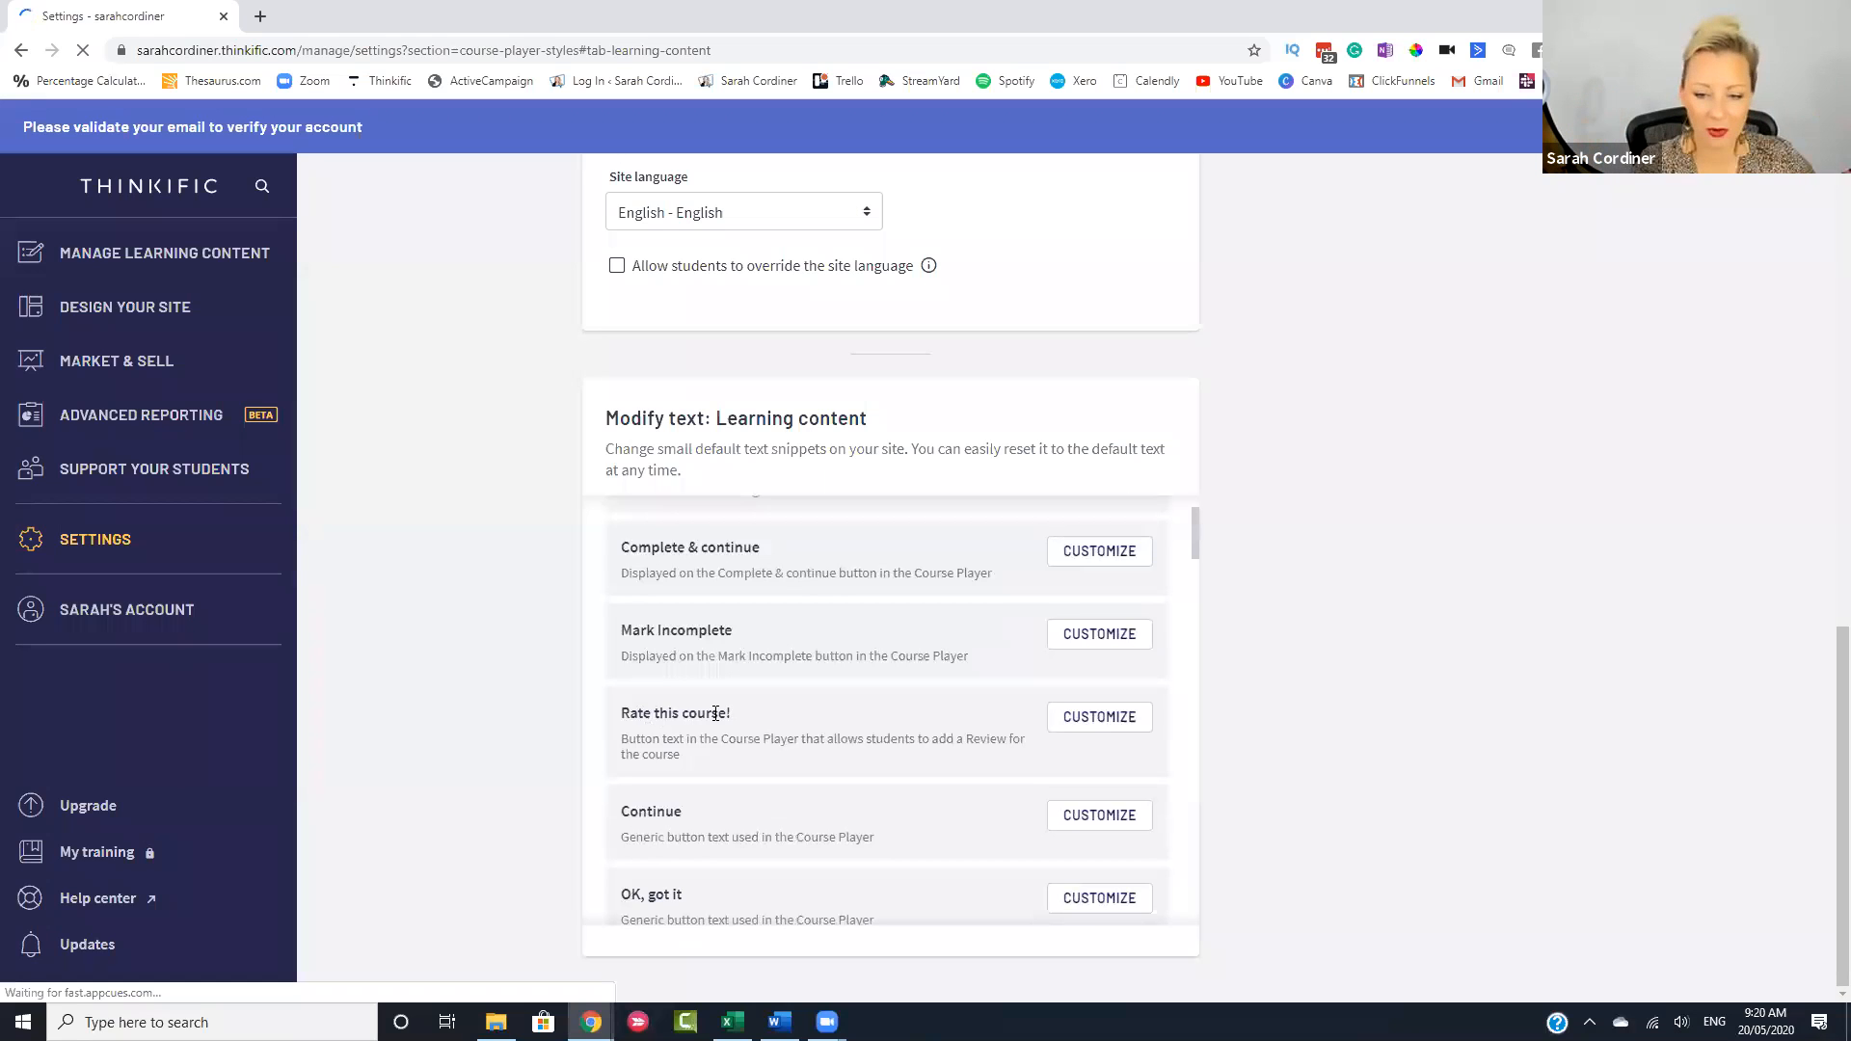
{"action": "left_click", "coordinate": [1086, 721]}
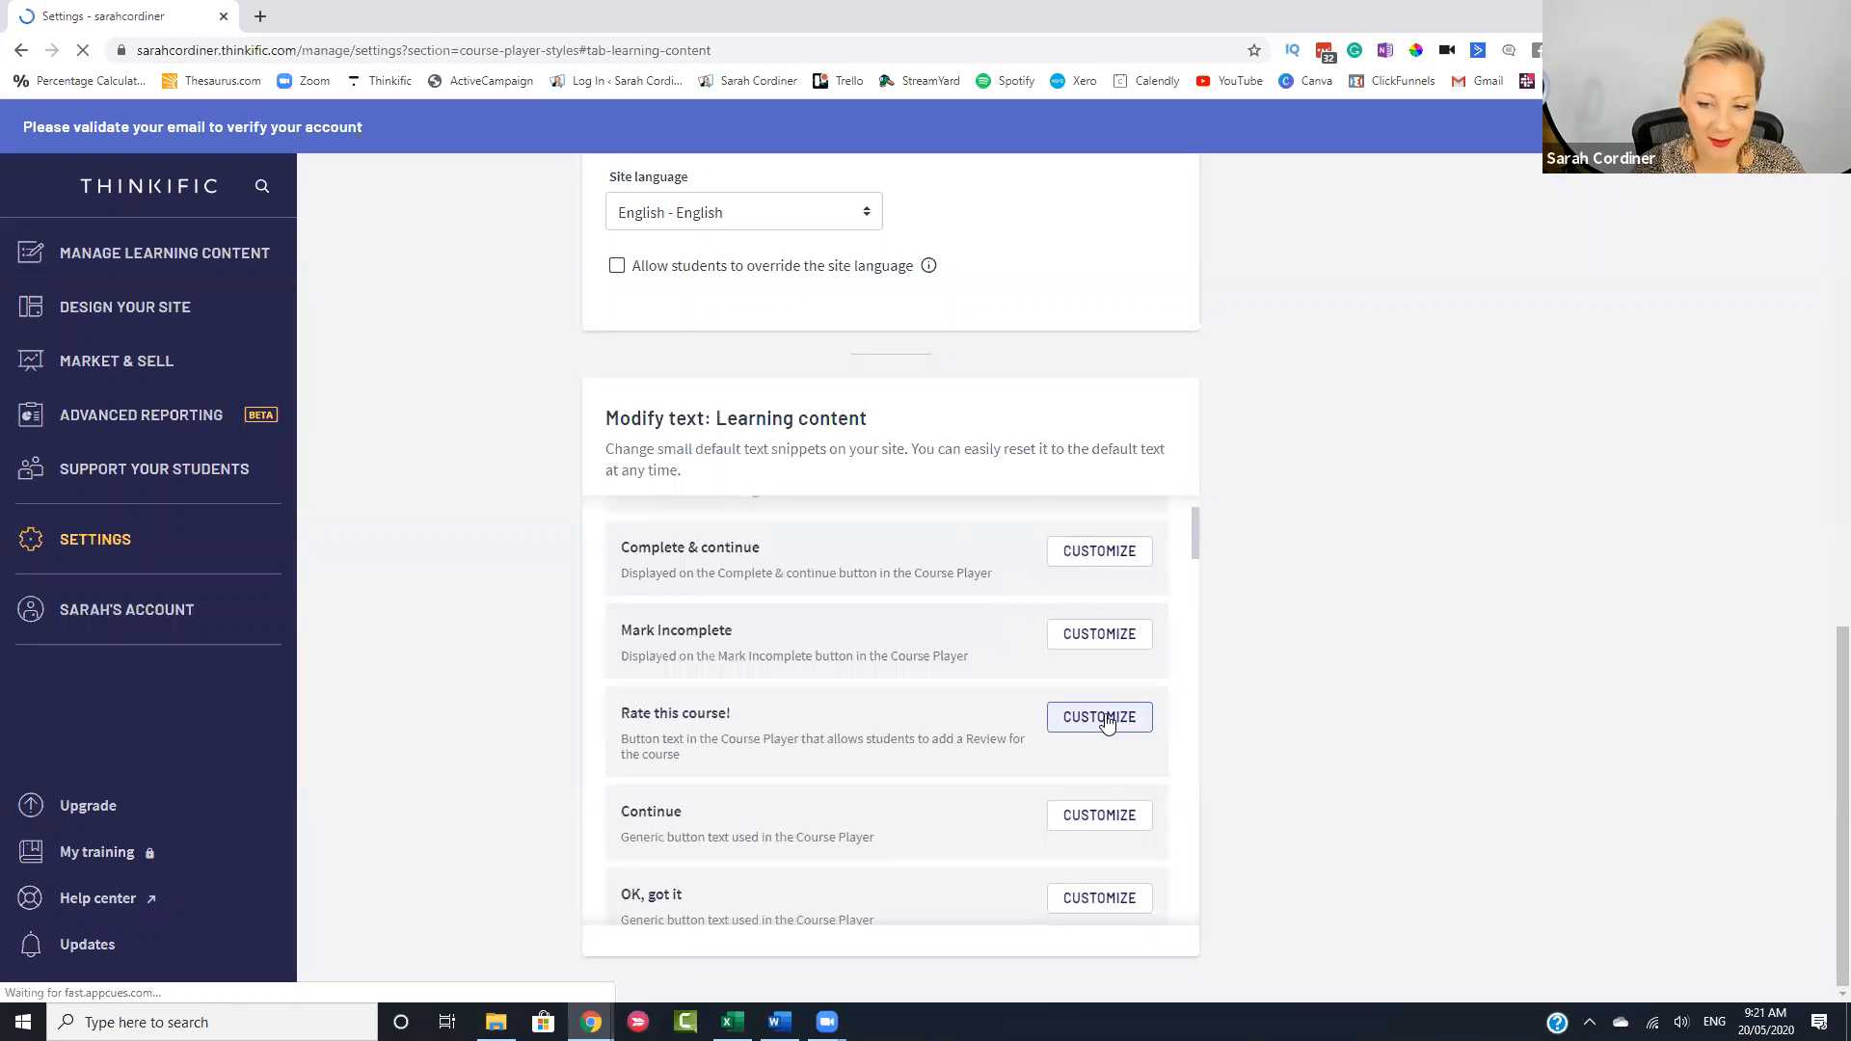
{"action": "scroll", "coordinate": [1058, 675], "scroll_direction": "down", "scroll_amount": 2}
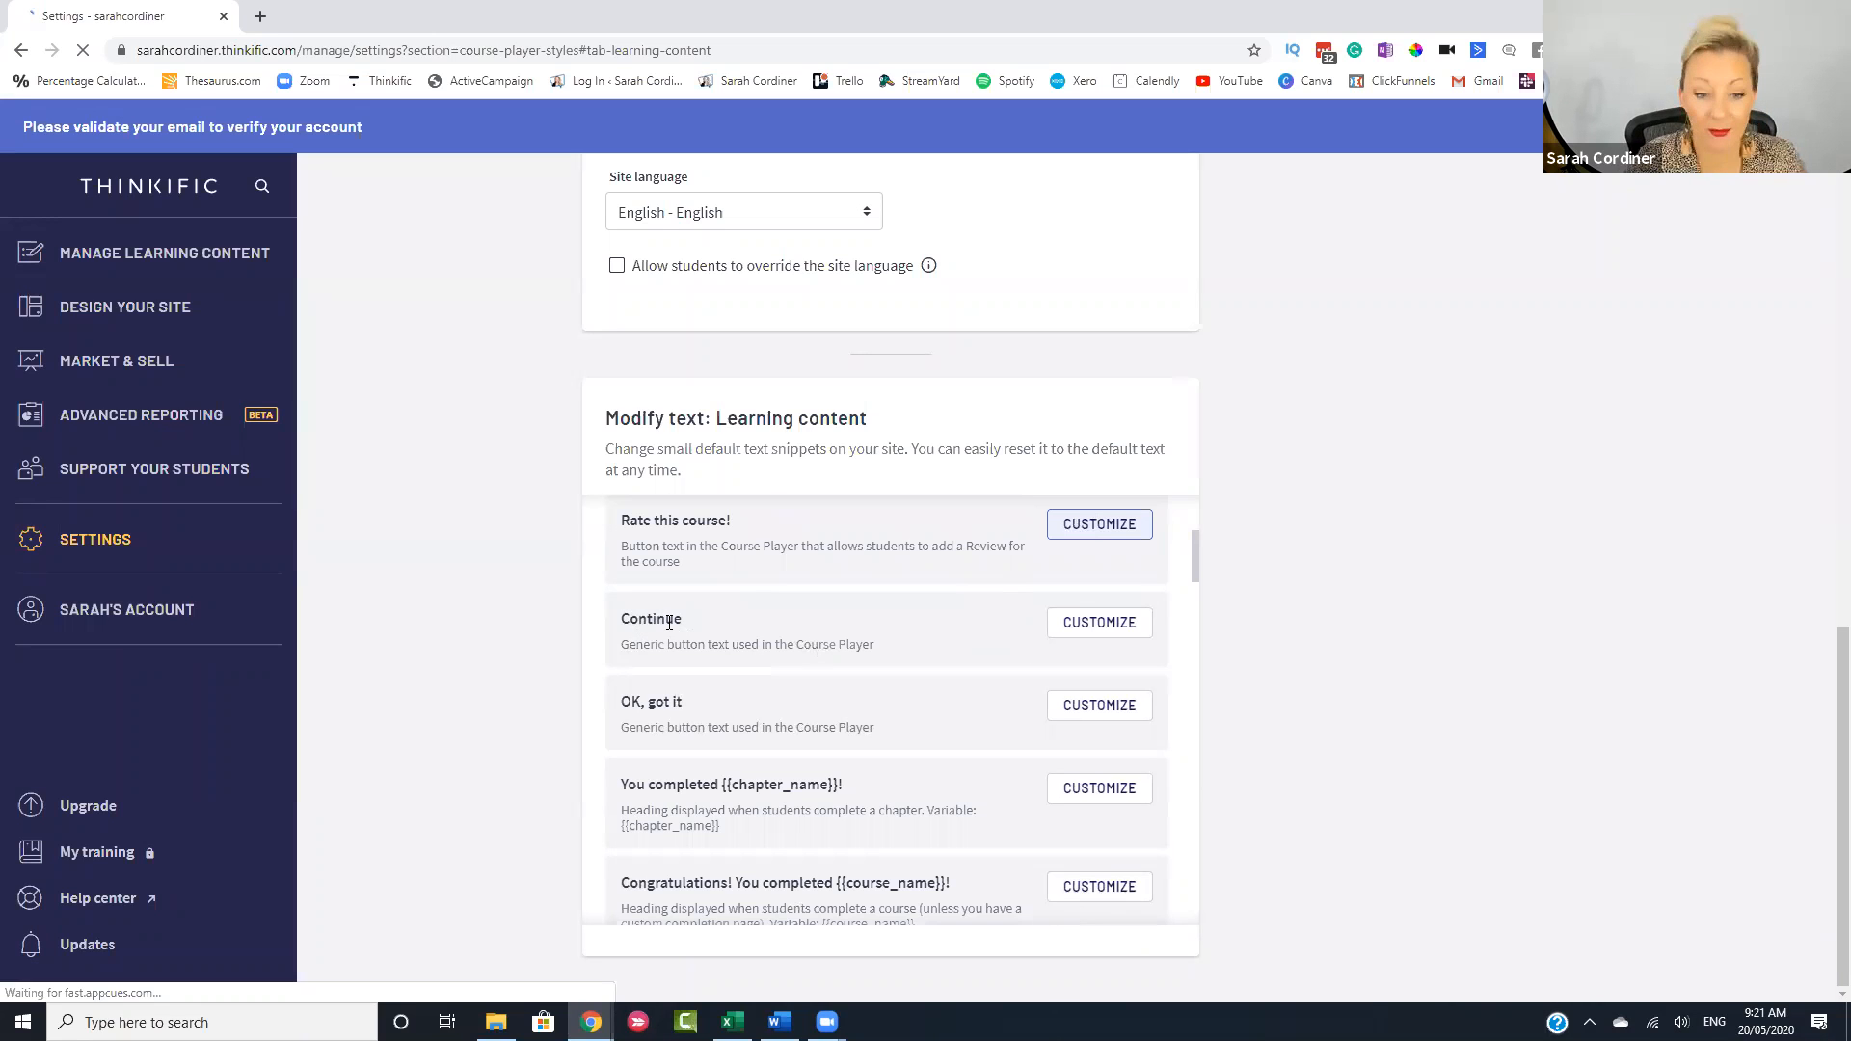
{"action": "scroll", "coordinate": [670, 623], "scroll_direction": "down", "scroll_amount": 4}
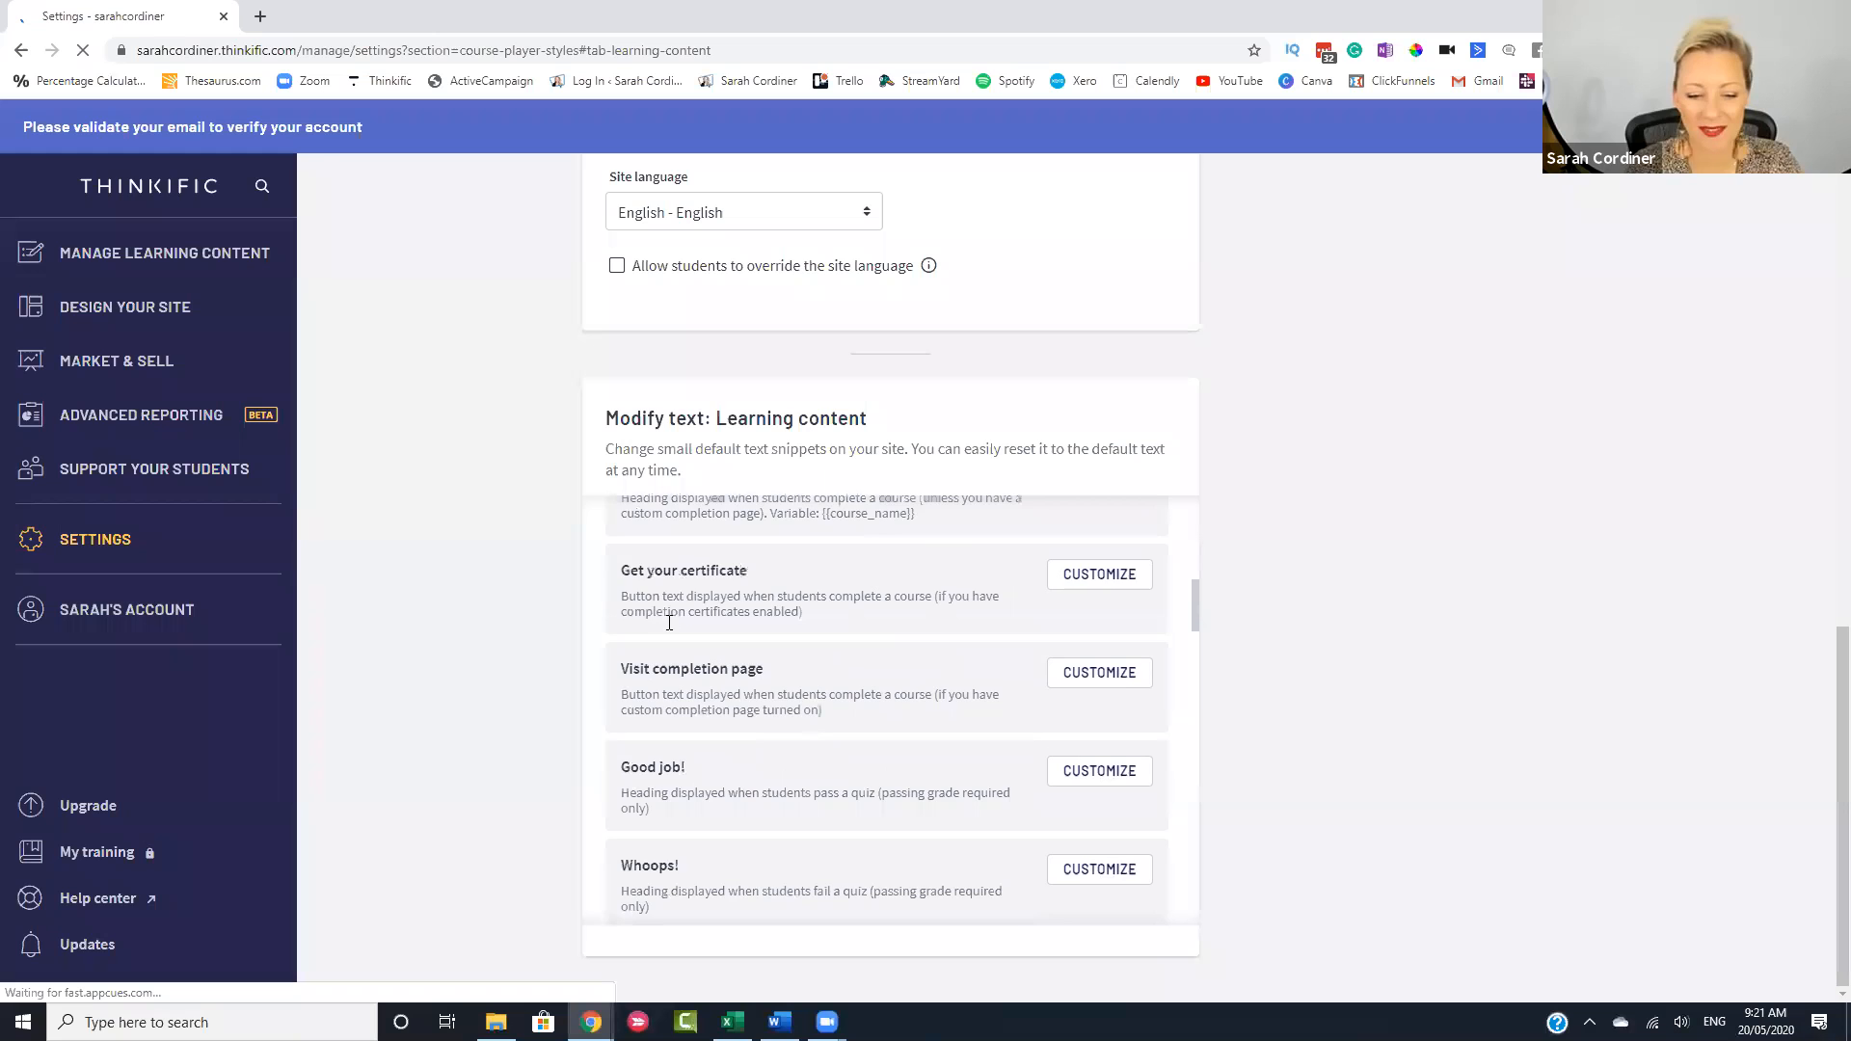
- Skim the remaining Modify text: Learning content snippets and return to the main Settings page
{"action": "scroll", "coordinate": [670, 624], "scroll_direction": "down", "scroll_amount": 4}
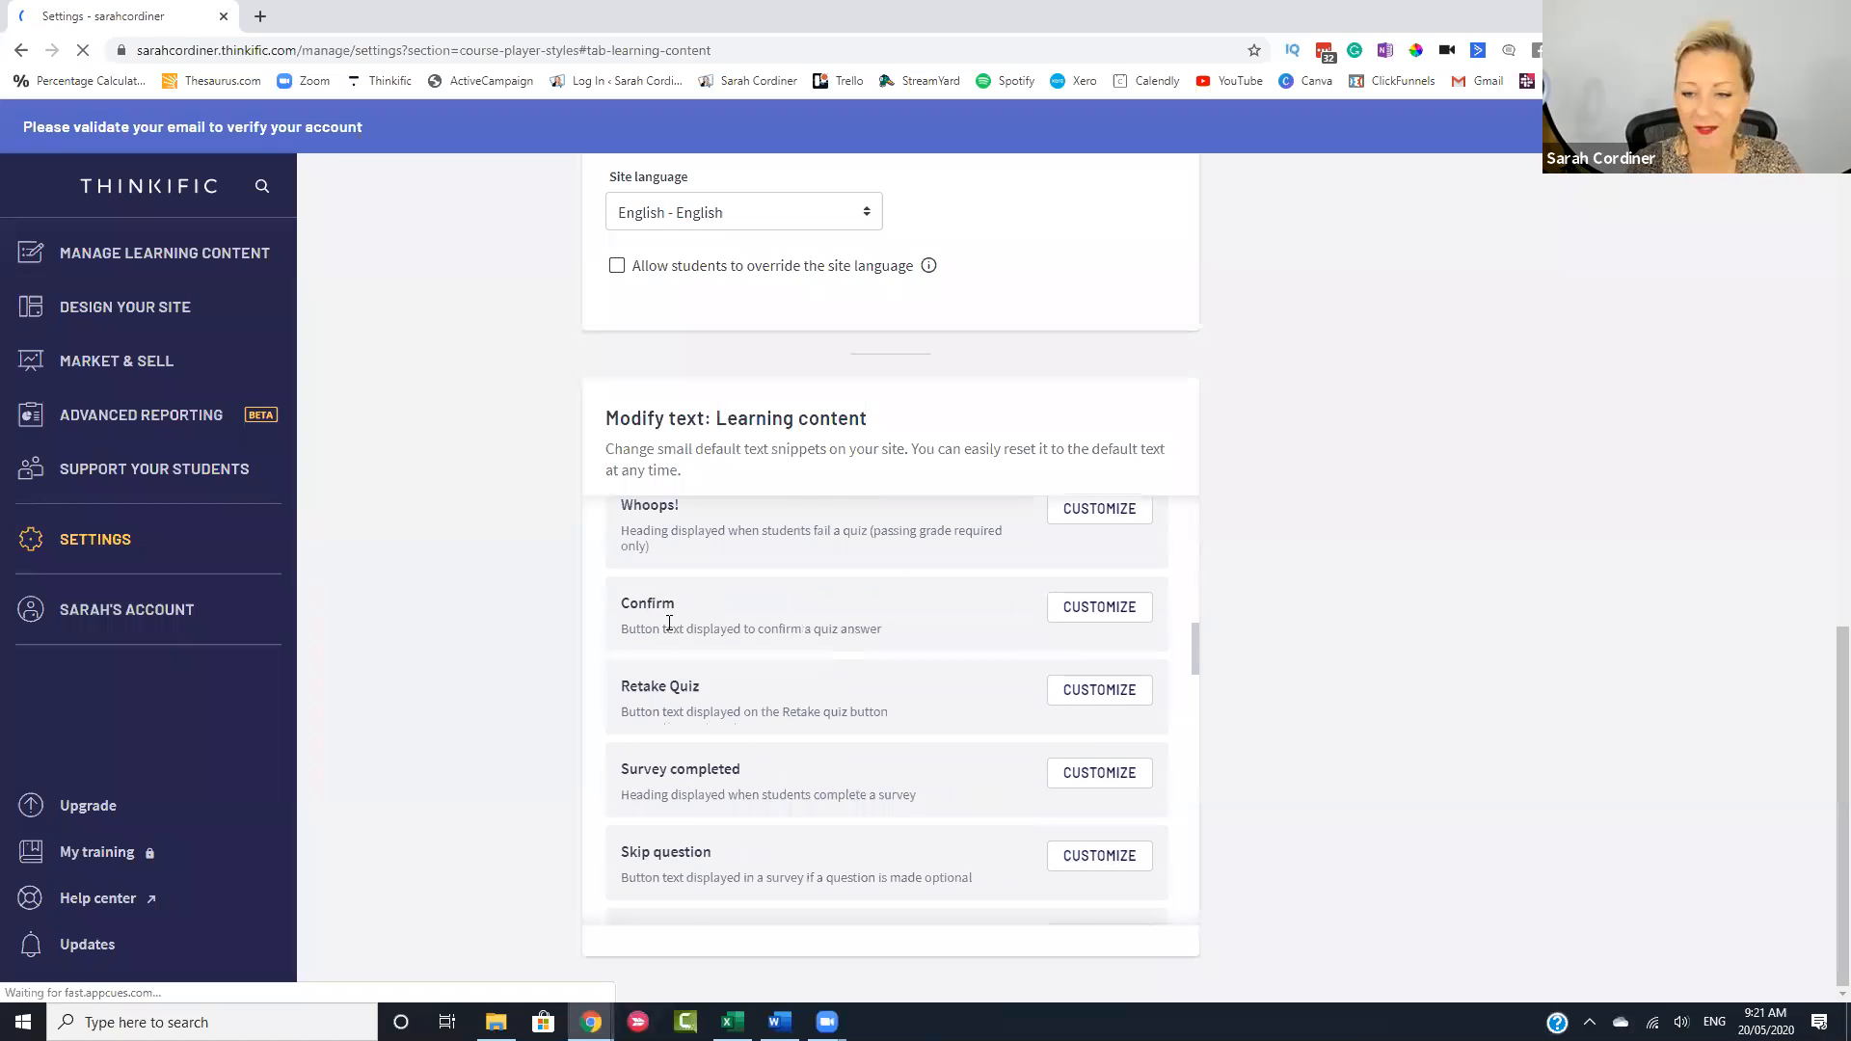
{"action": "scroll", "coordinate": [669, 624], "scroll_direction": "up", "scroll_amount": 11}
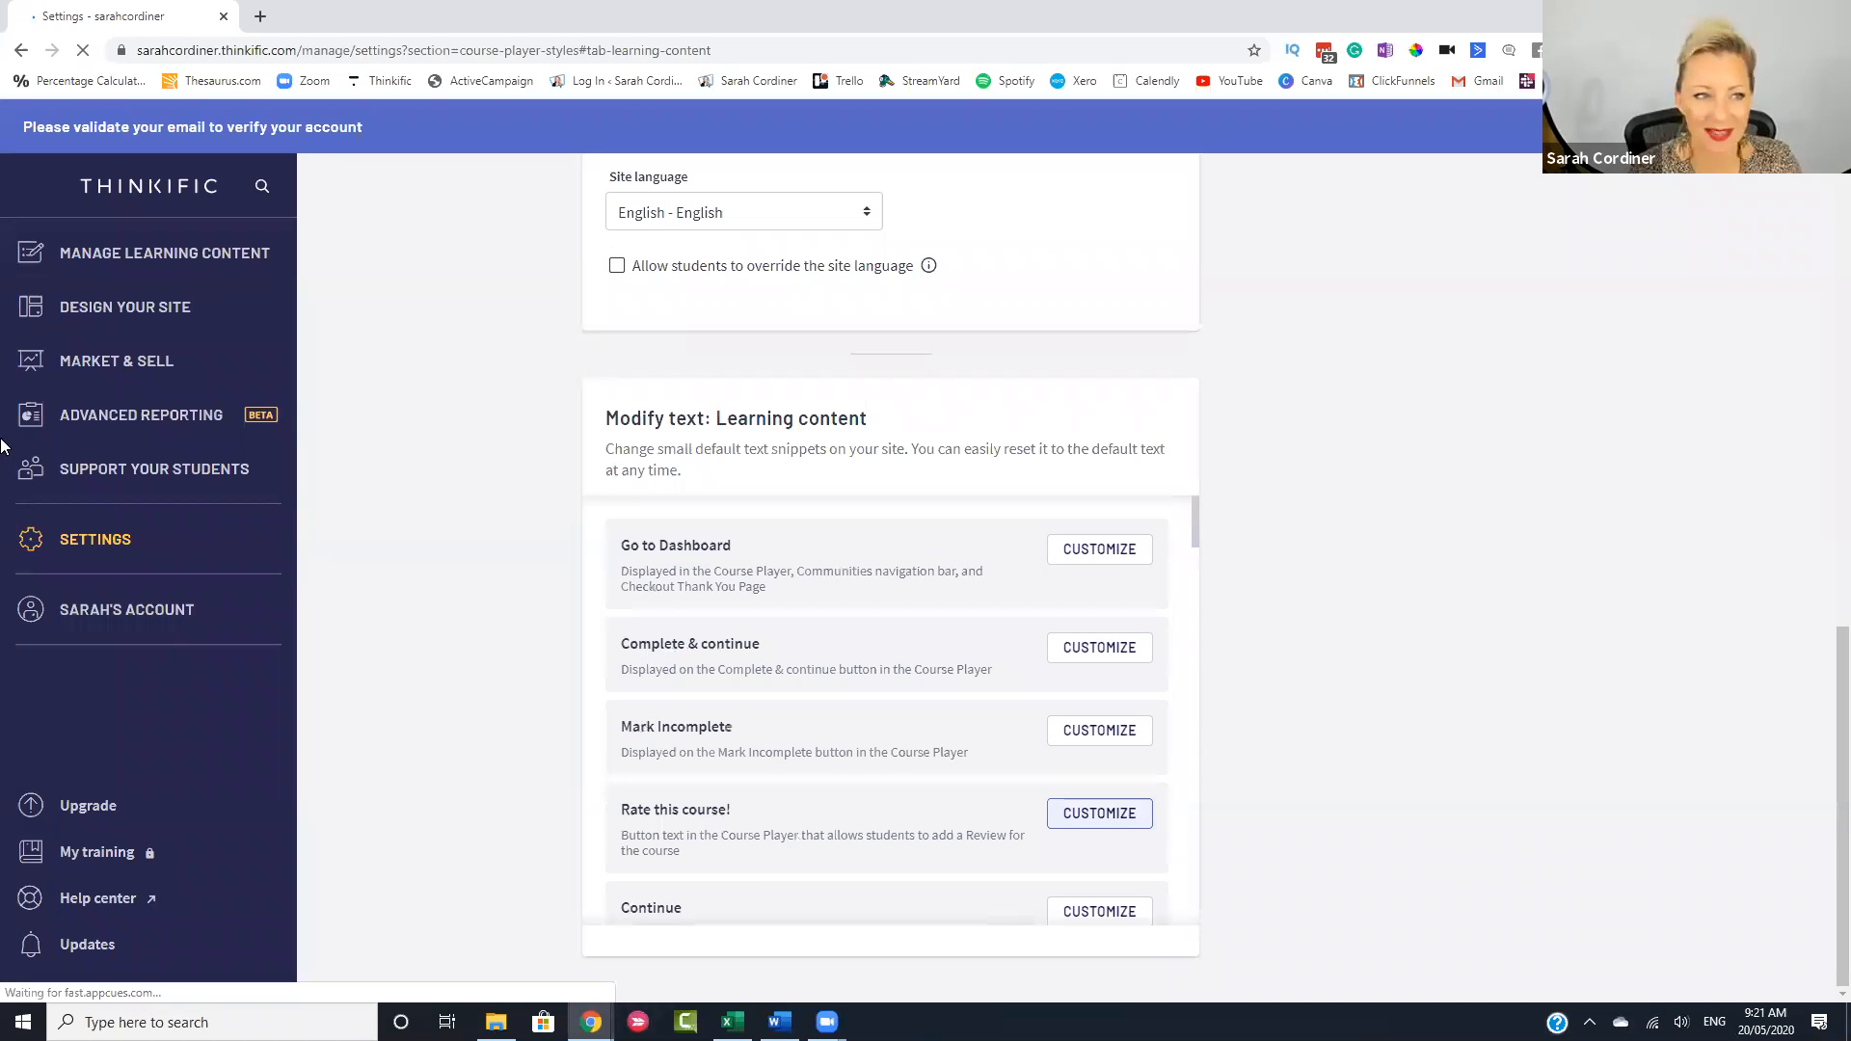
{"action": "left_click", "coordinate": [108, 539]}
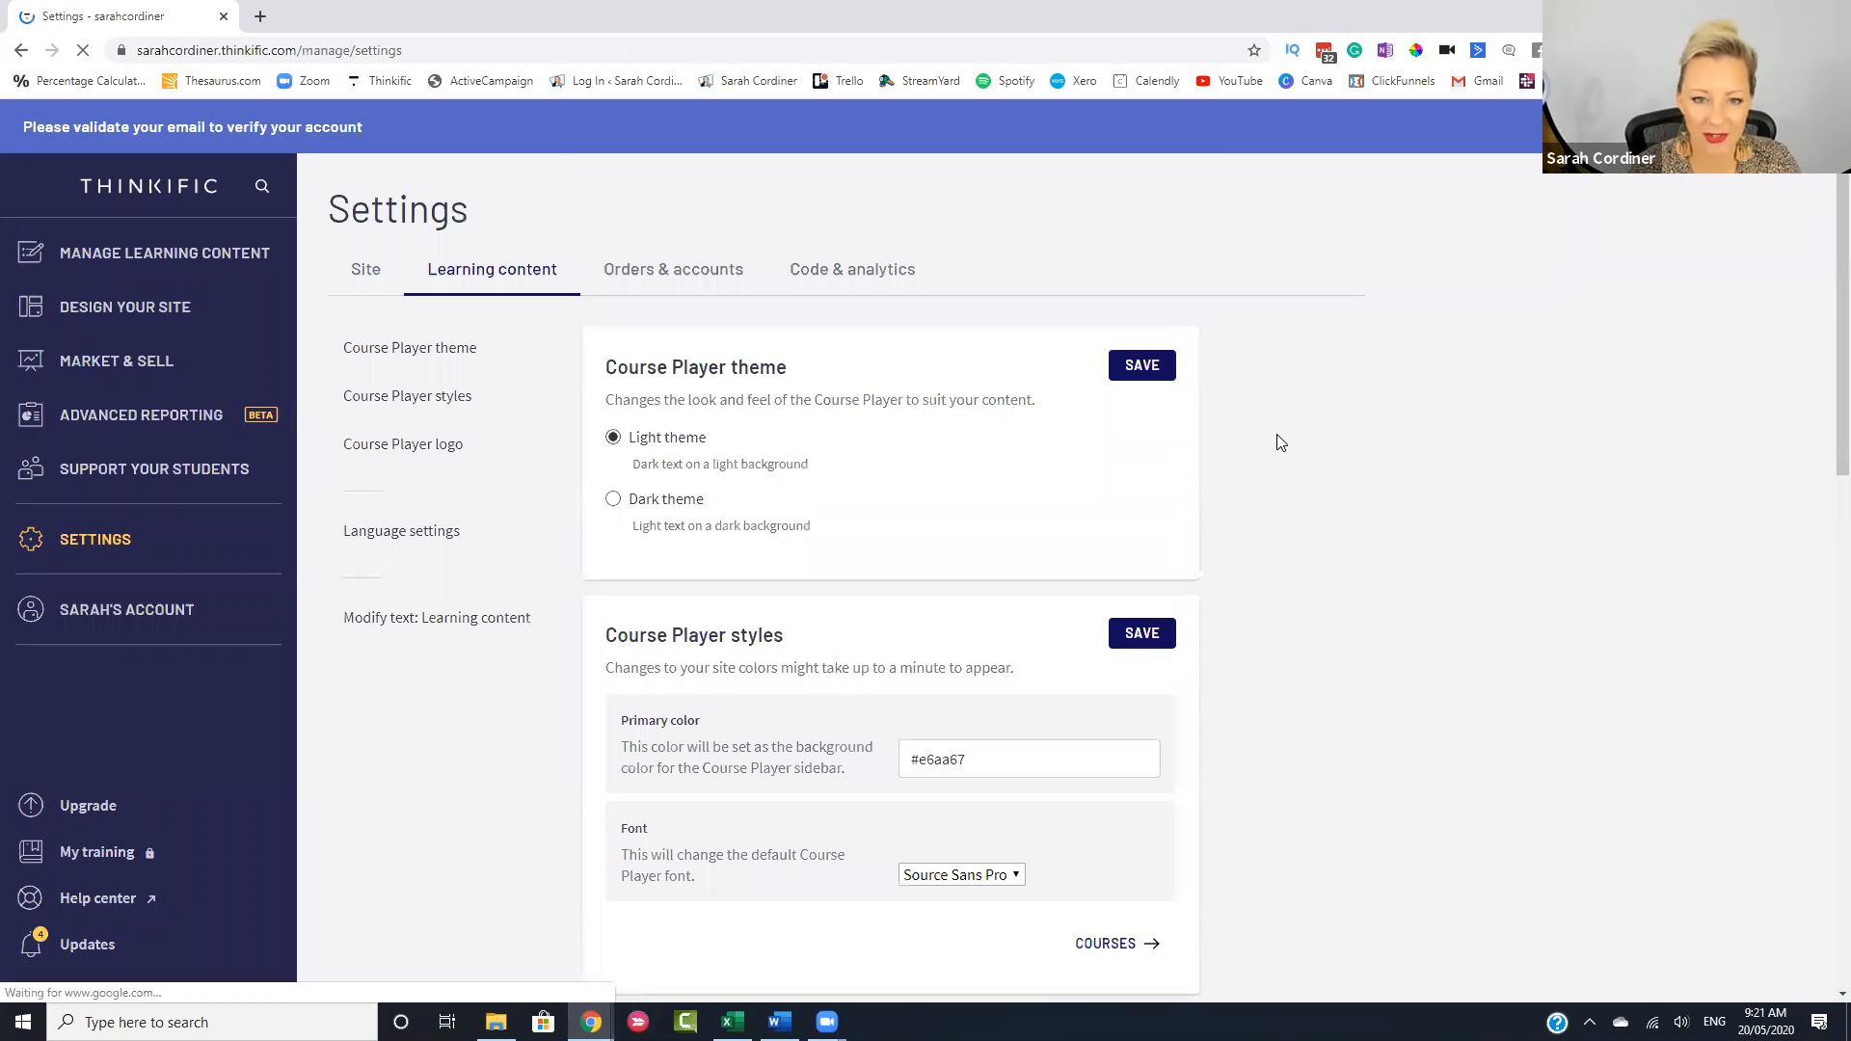
{"action": "scroll", "coordinate": [685, 273], "scroll_direction": "down", "scroll_amount": 10}
{"action": "scroll", "coordinate": [685, 273], "scroll_direction": "up", "scroll_amount": 10}
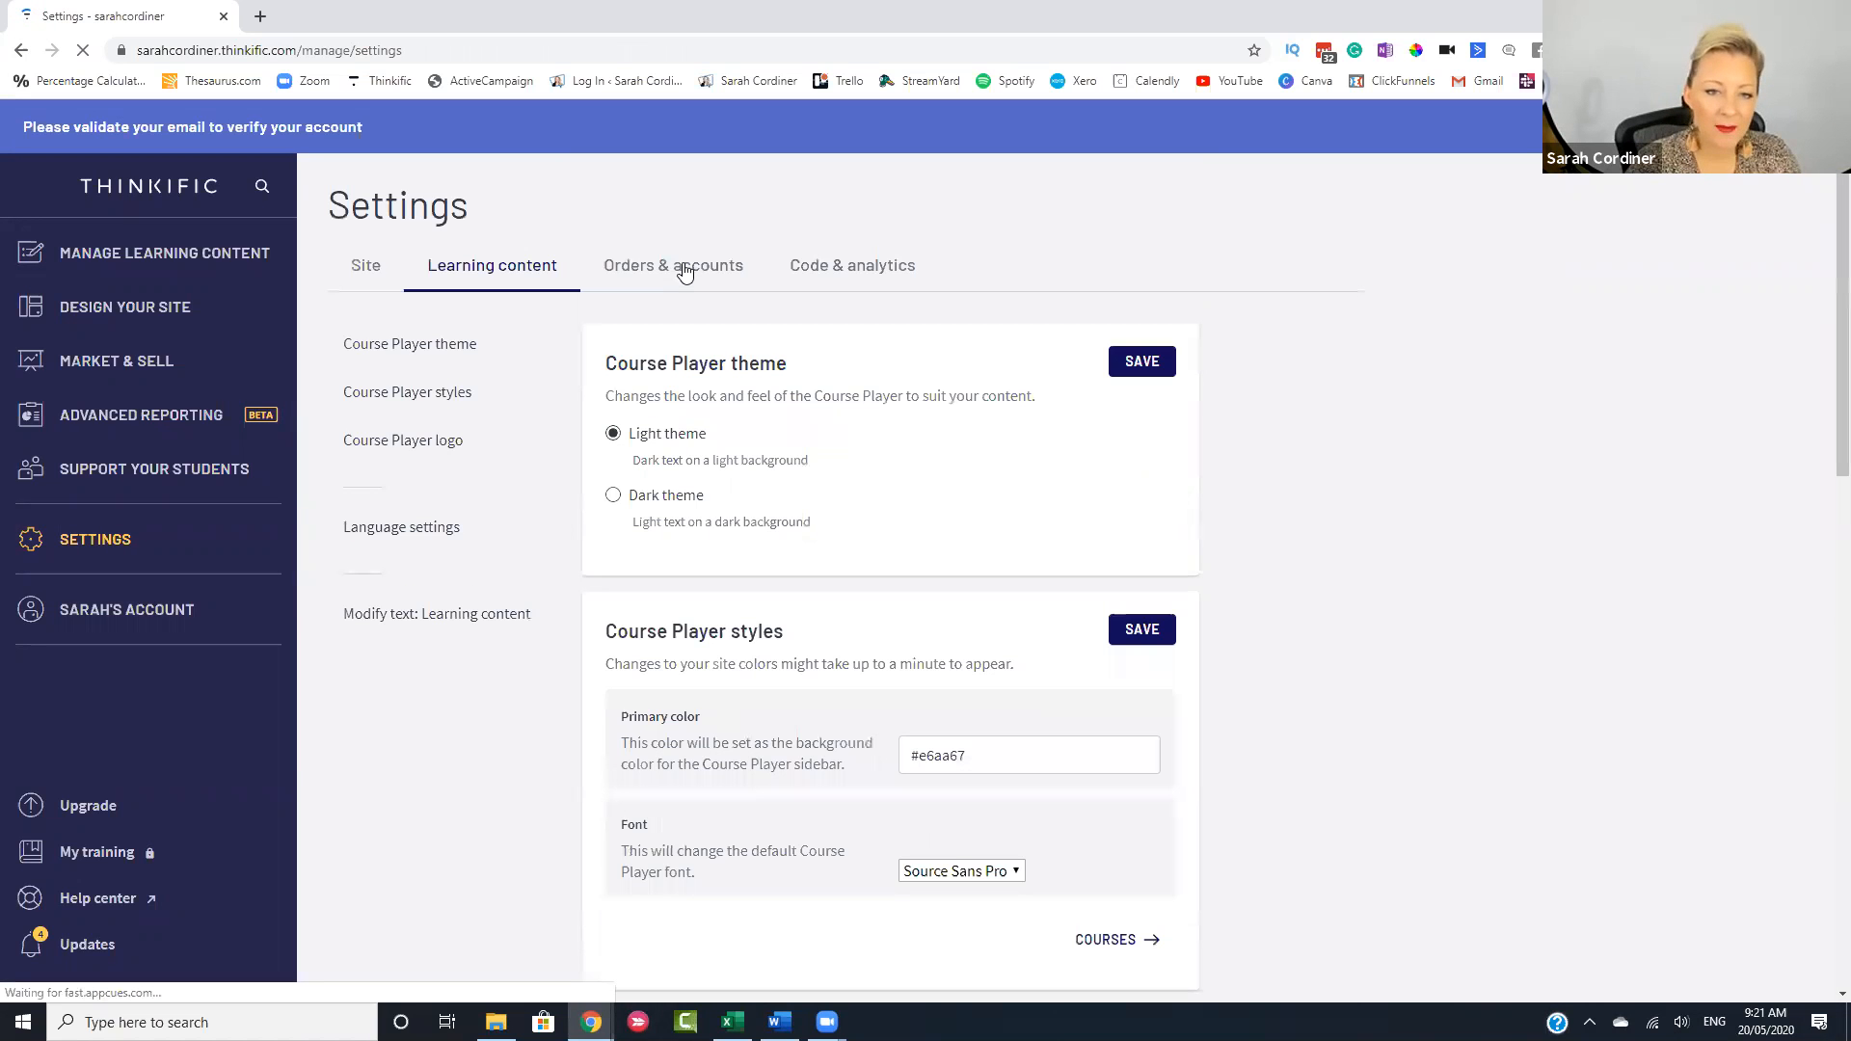
- Open the Orders & accounts settings and go from the Sign in/Sign up settings to the Custom sign up fields section
{"action": "left_click", "coordinate": [684, 273]}
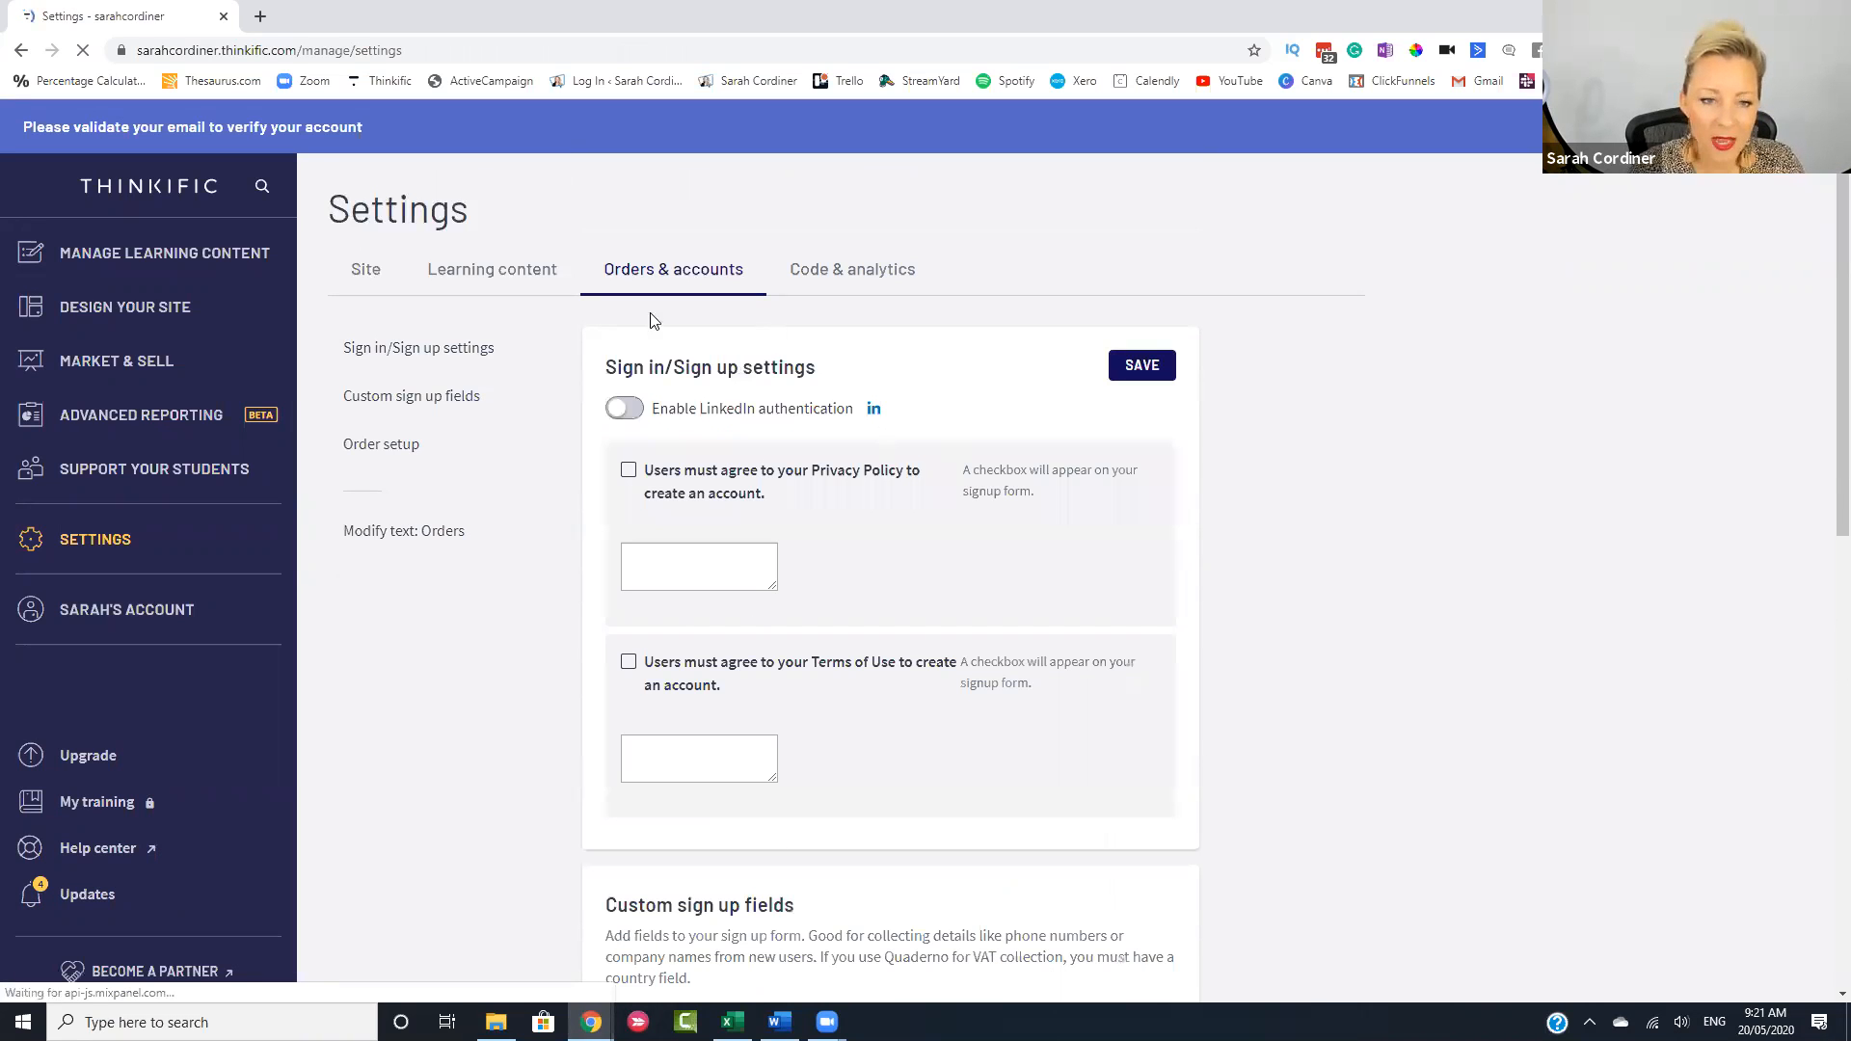
{"action": "left_click", "coordinate": [454, 352]}
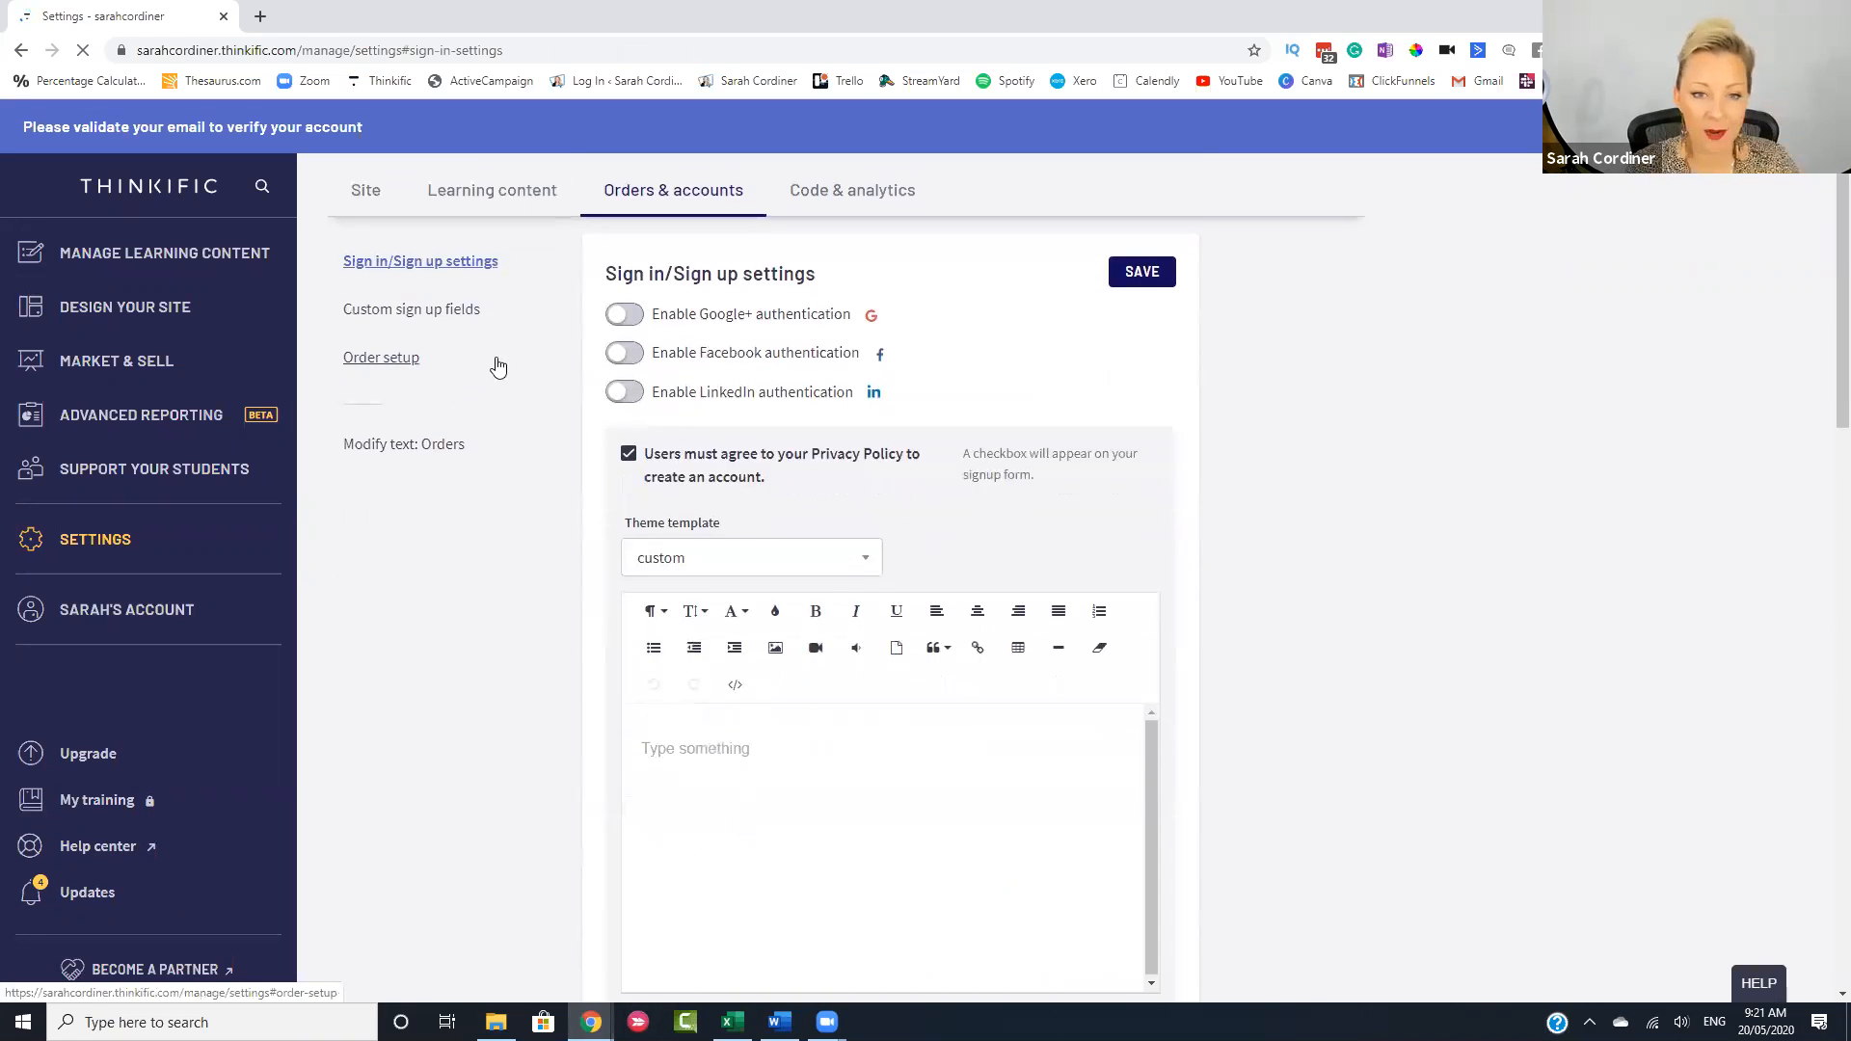
{"action": "left_click", "coordinate": [432, 318]}
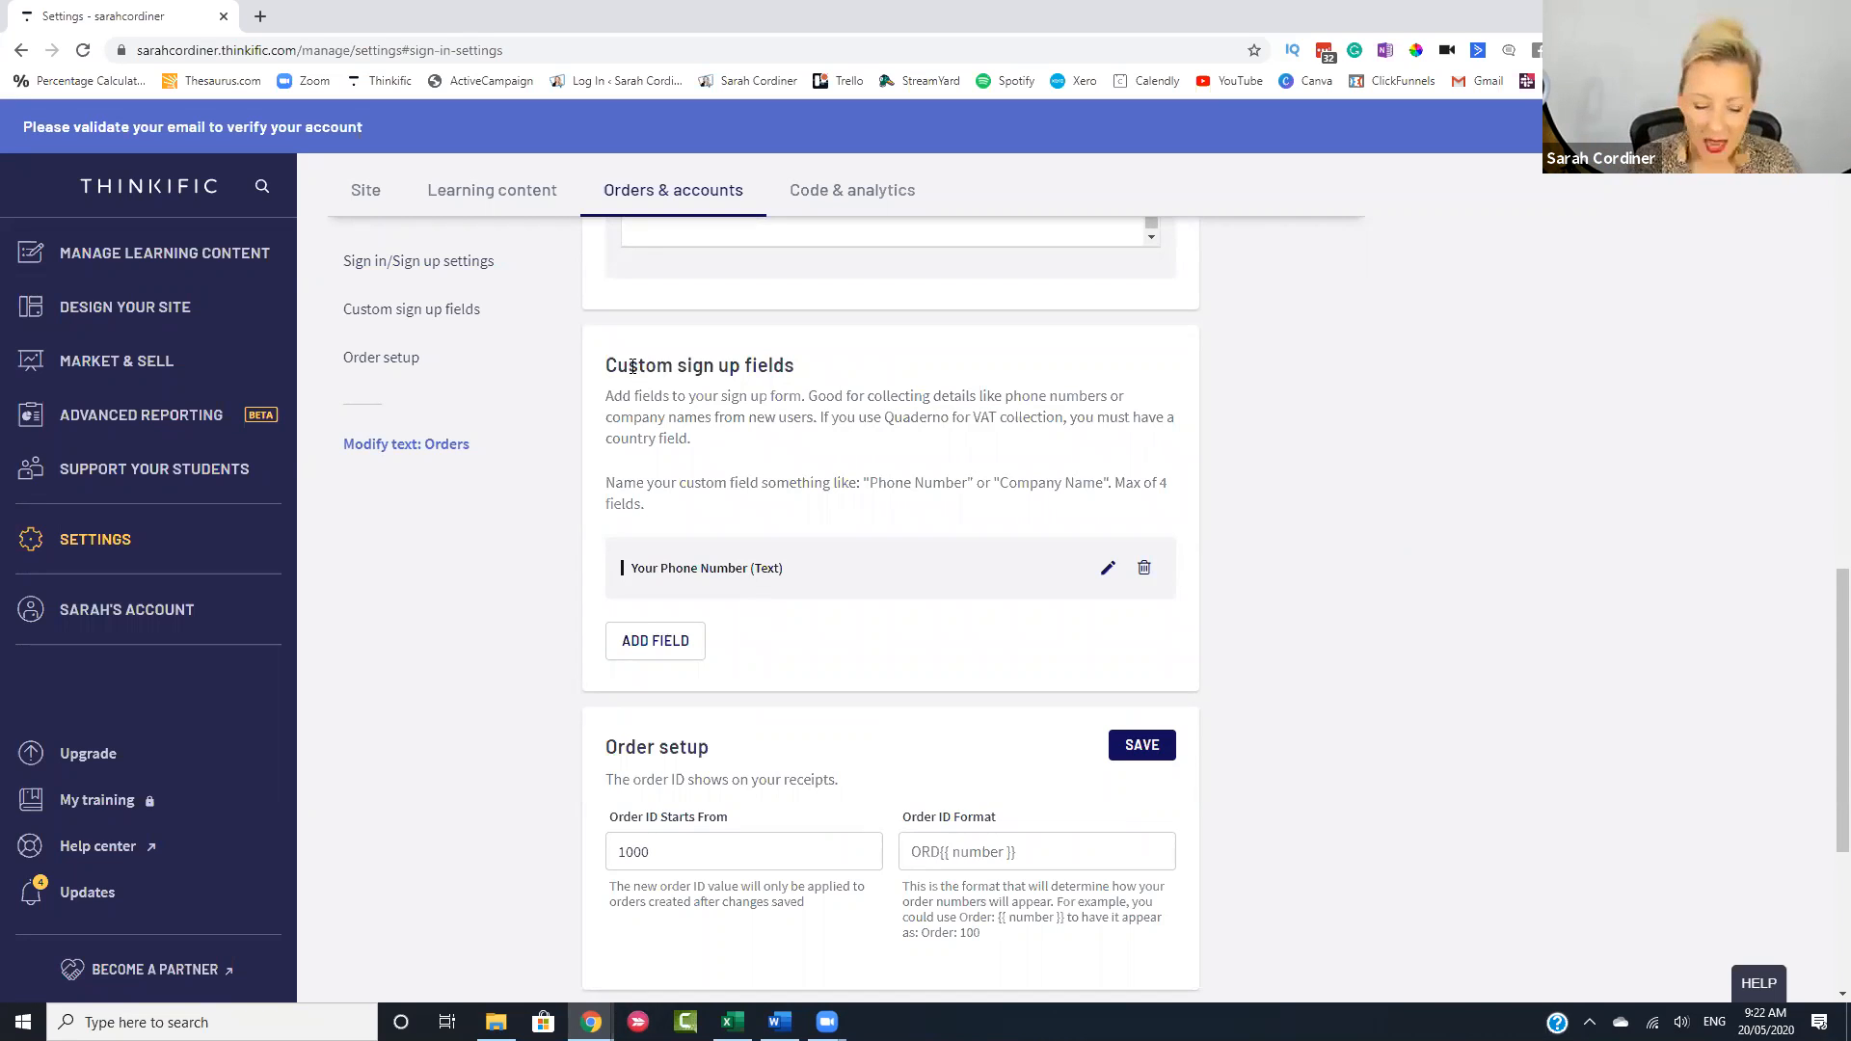
- Add and save a custom sign up field named Country with the Text field type
{"action": "left_click", "coordinate": [662, 644]}
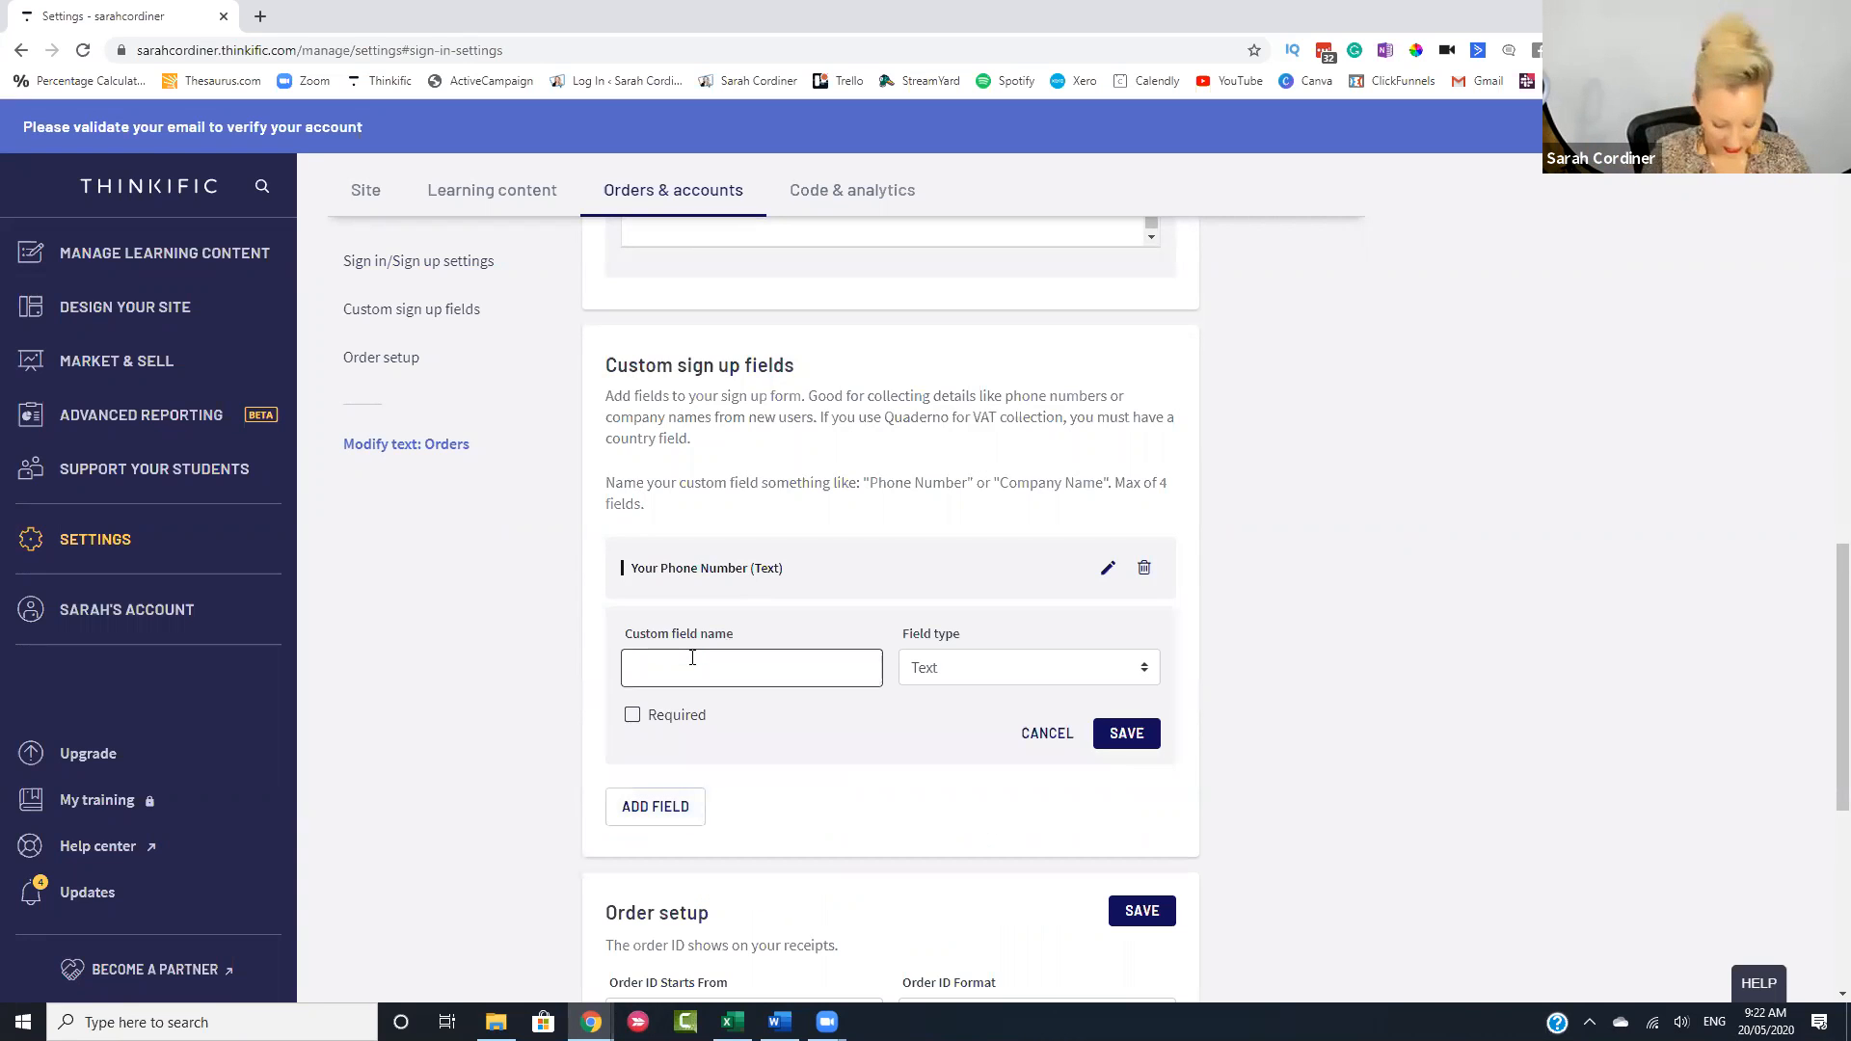
{"action": "type", "text": "Country"}
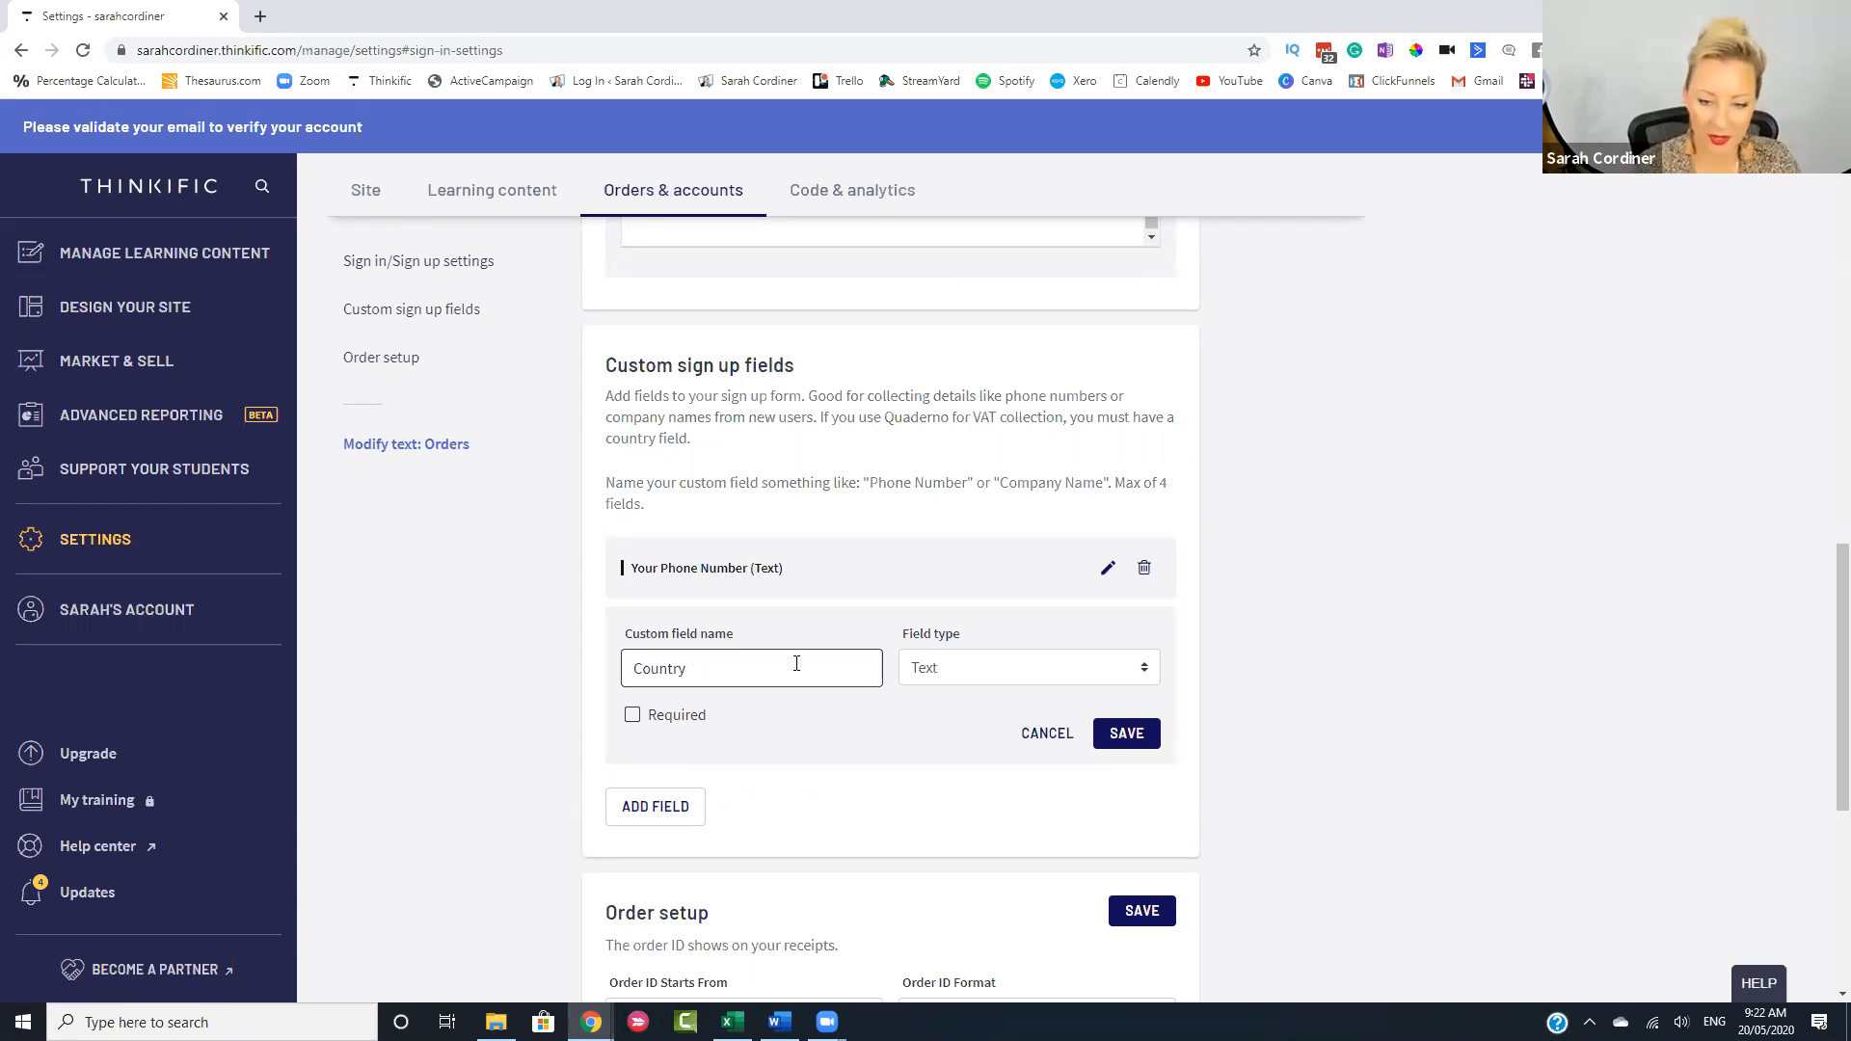
{"action": "left_click", "coordinate": [1109, 738]}
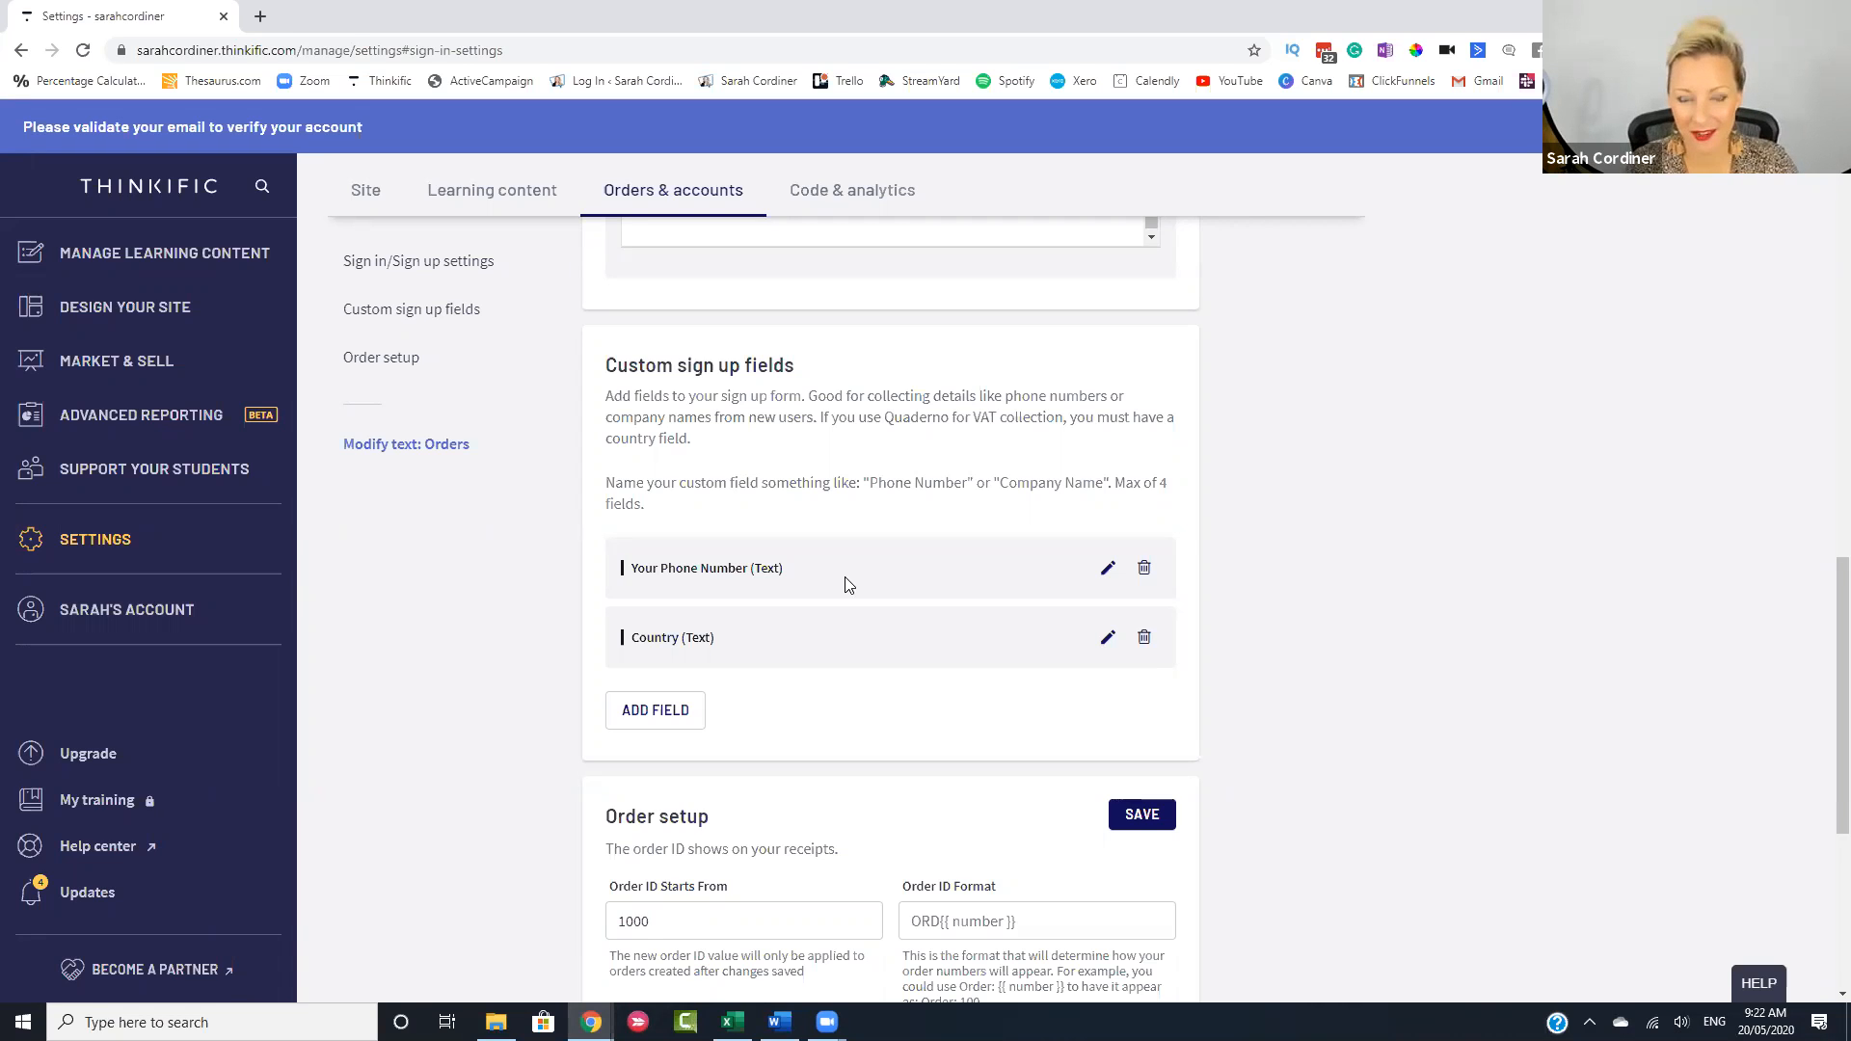
- Delete the Your Phone Number and Country custom sign up fields
{"action": "left_click", "coordinate": [1154, 579]}
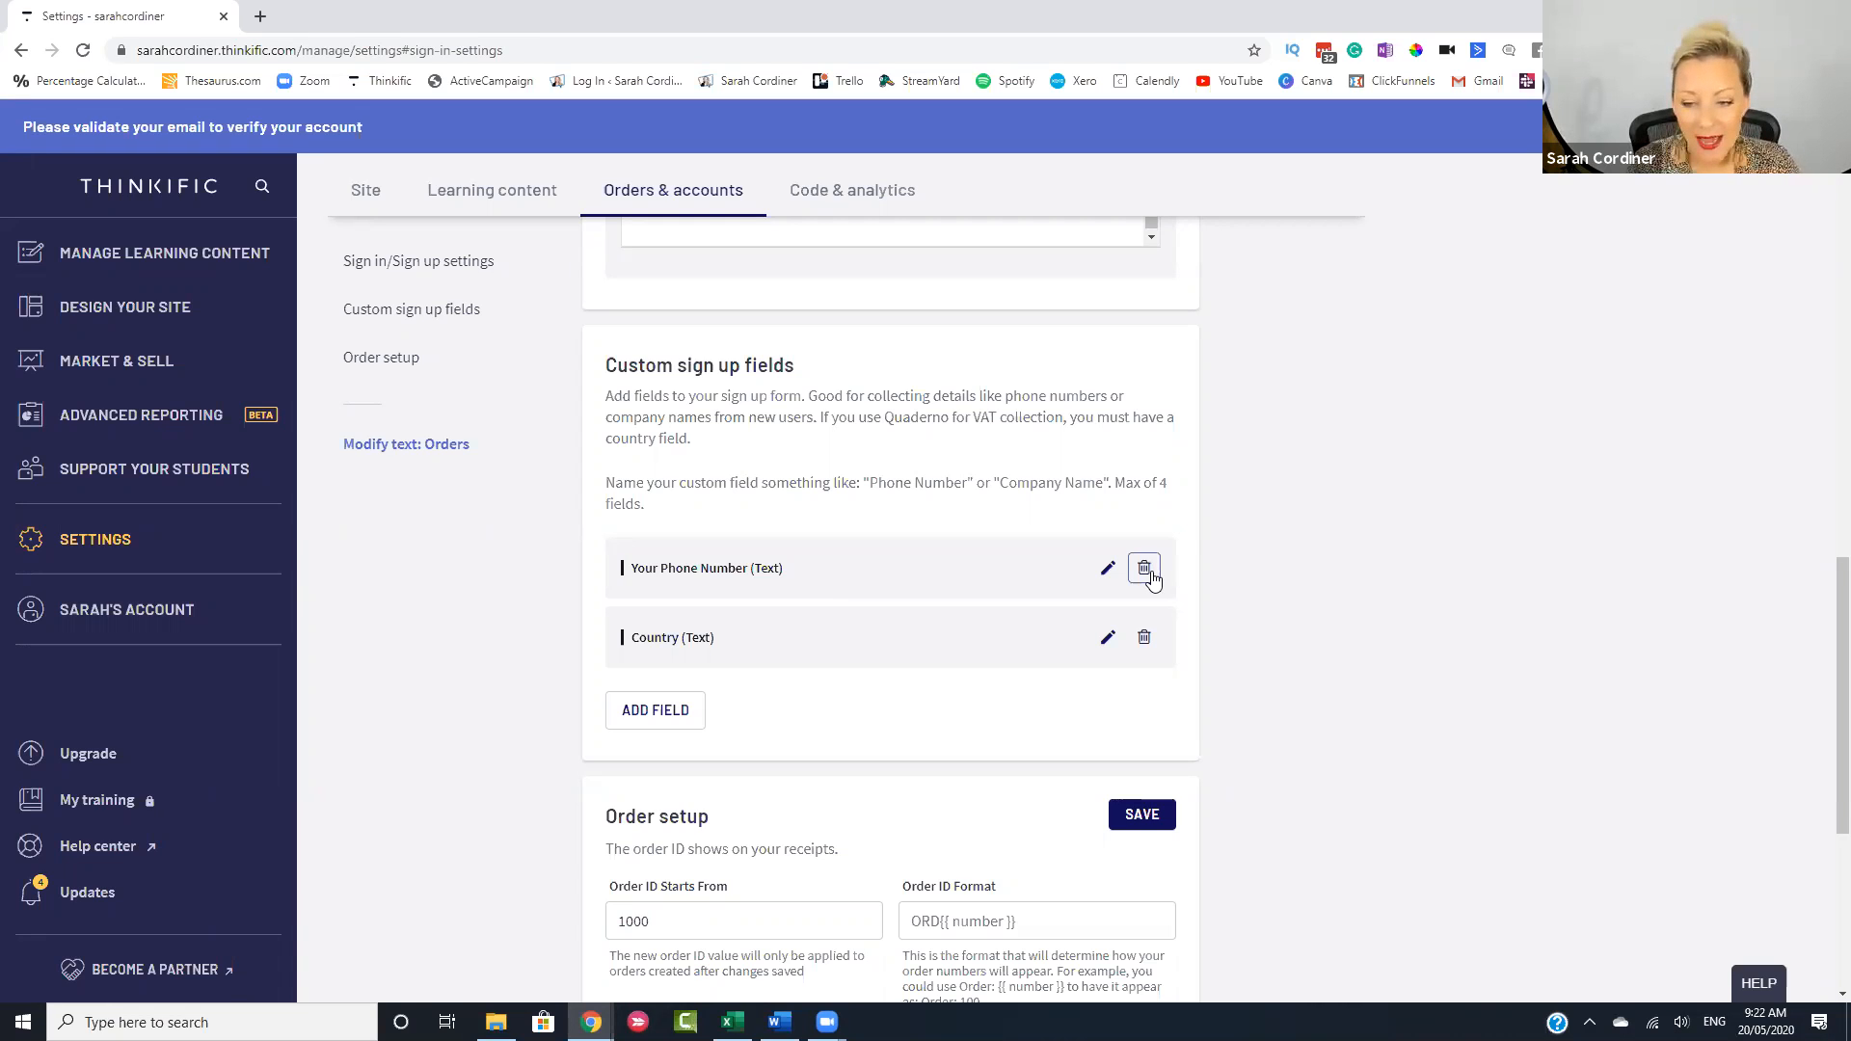
{"action": "key", "text": "Return"}
{"action": "key", "text": "Return"}
{"action": "key", "text": "Return"}
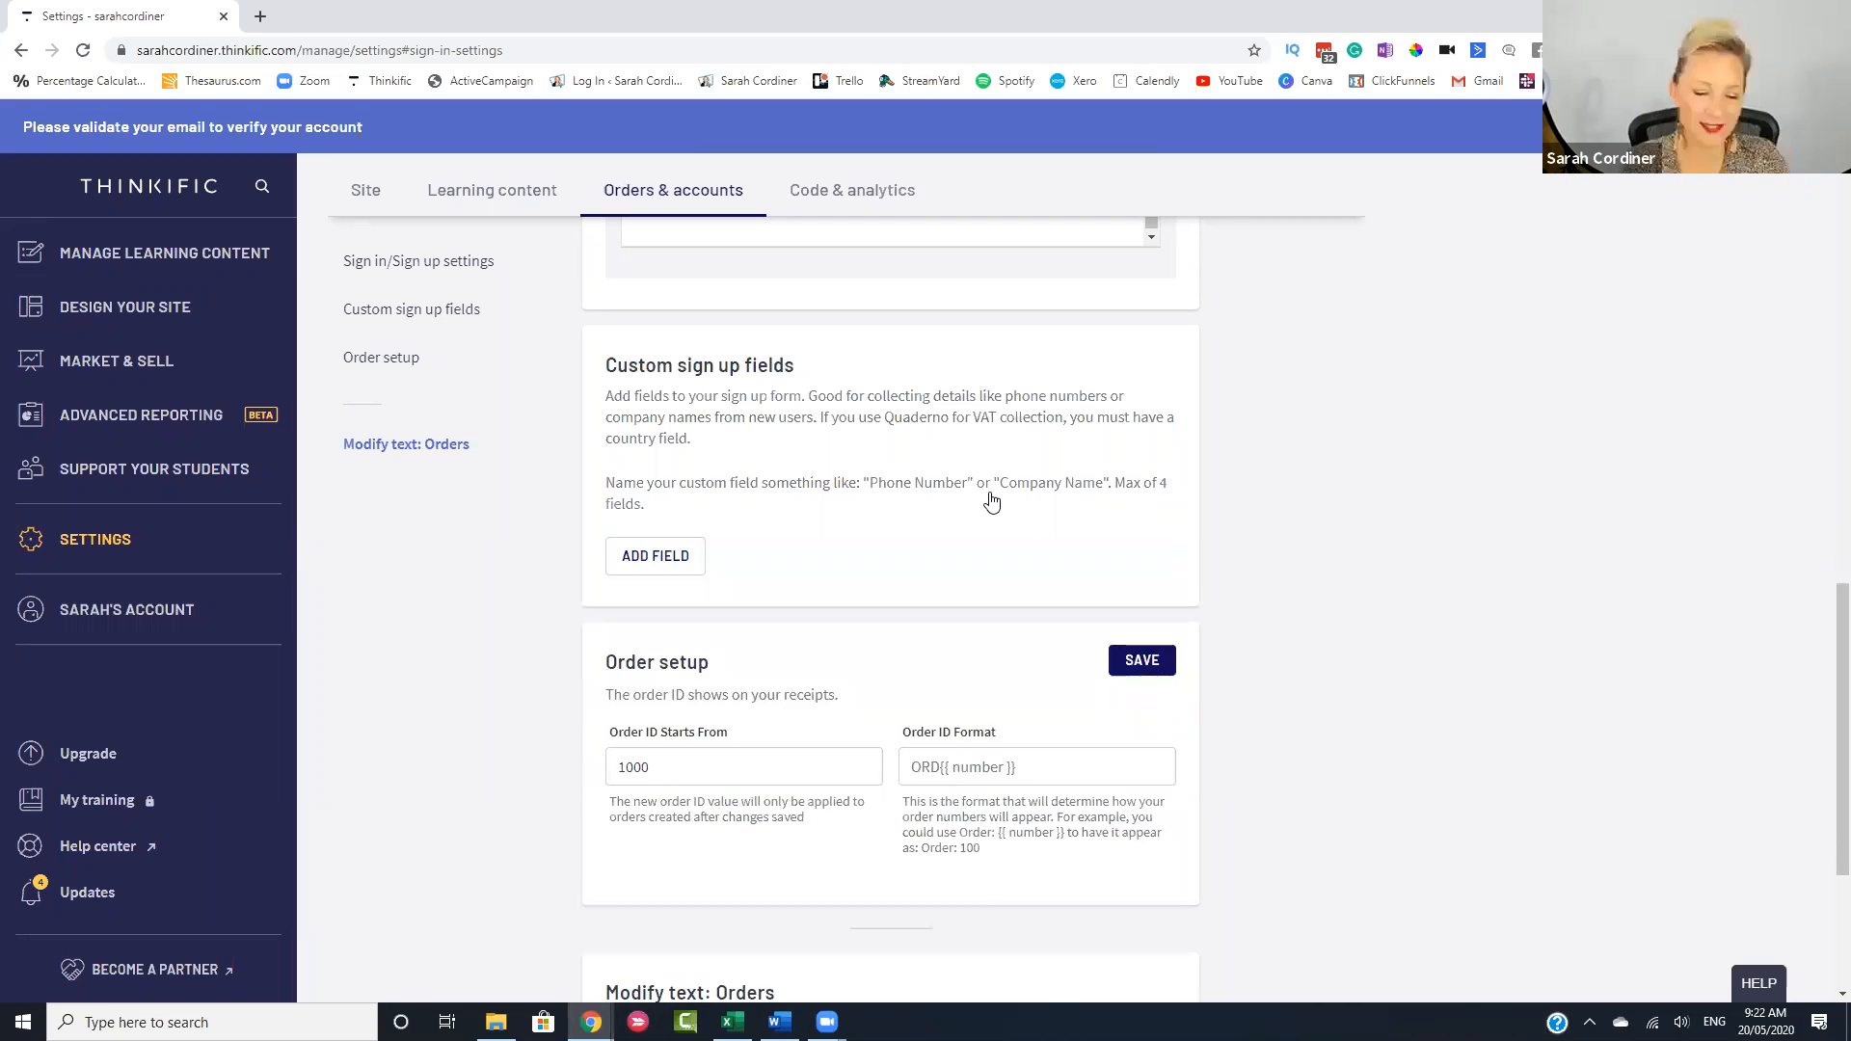
- Review the Order setup fields and the Modify text: Orders snippets in the Orders & accounts settings
{"action": "scroll", "coordinate": [992, 501], "scroll_direction": "down", "scroll_amount": 1}
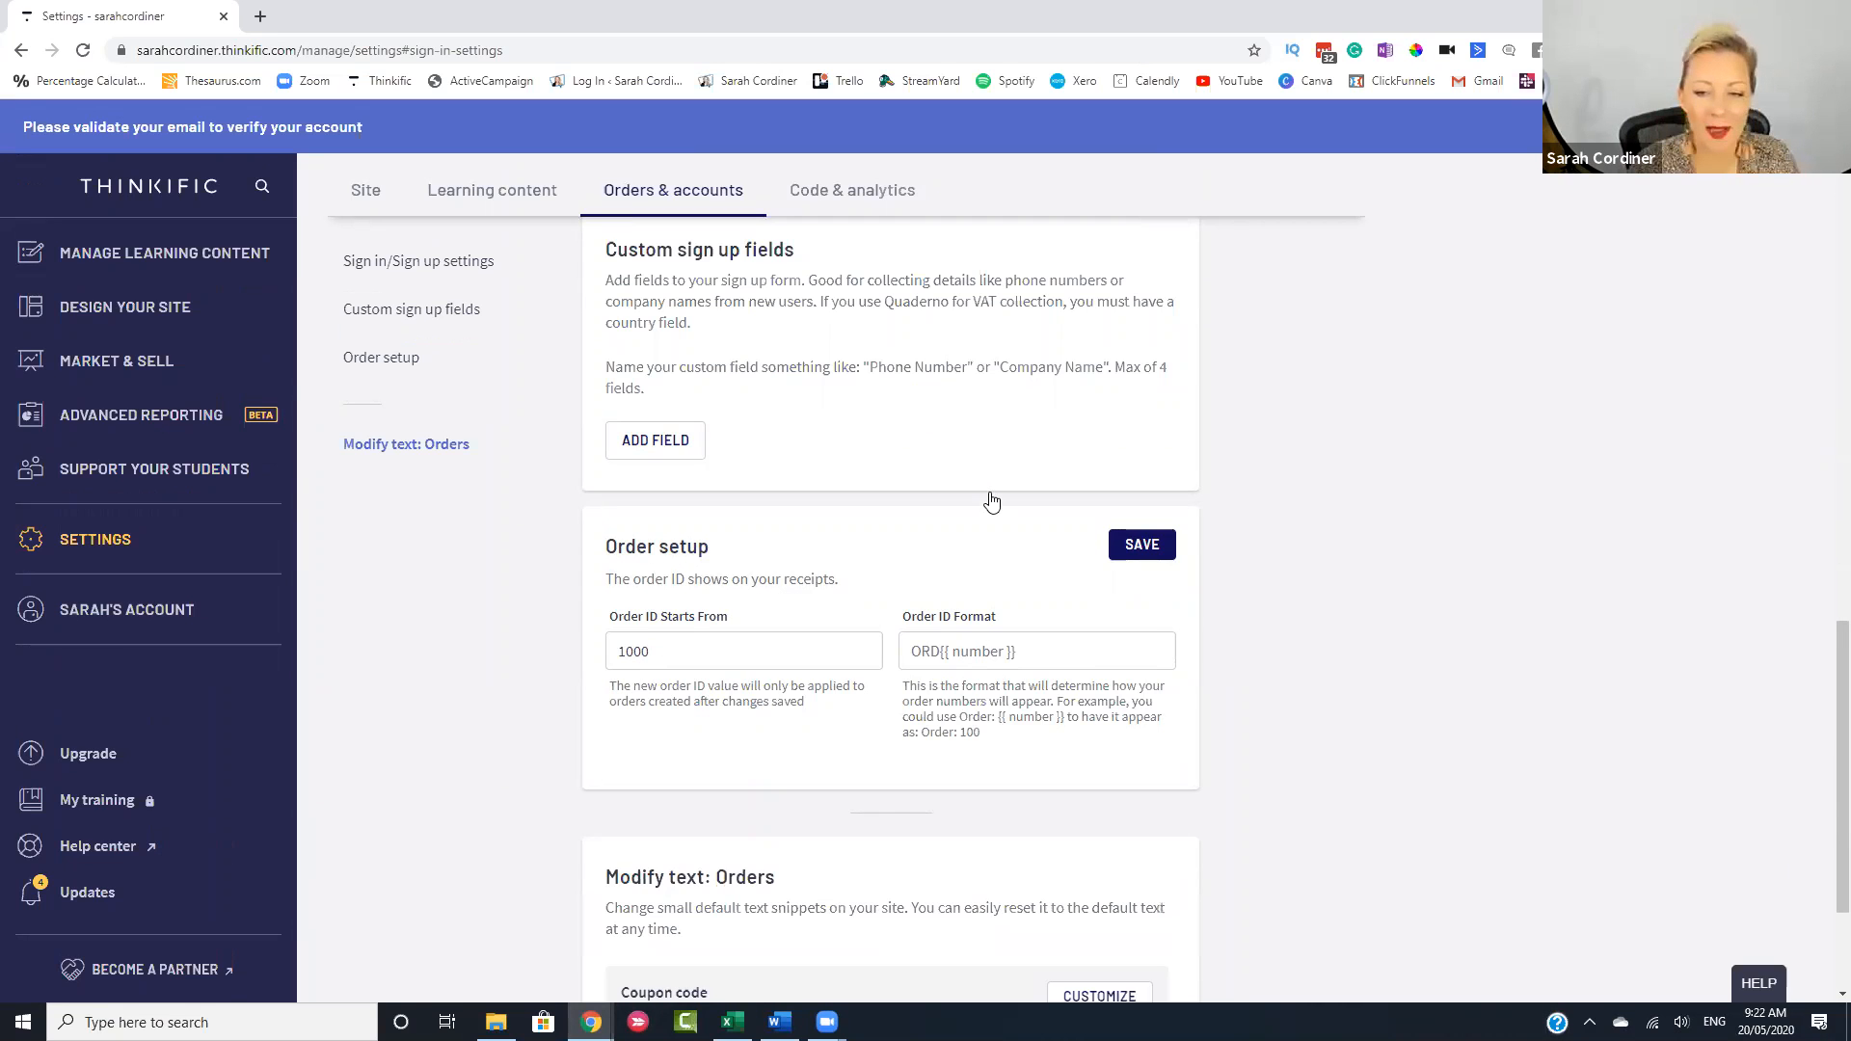
{"action": "scroll", "coordinate": [993, 502], "scroll_direction": "down", "scroll_amount": 1}
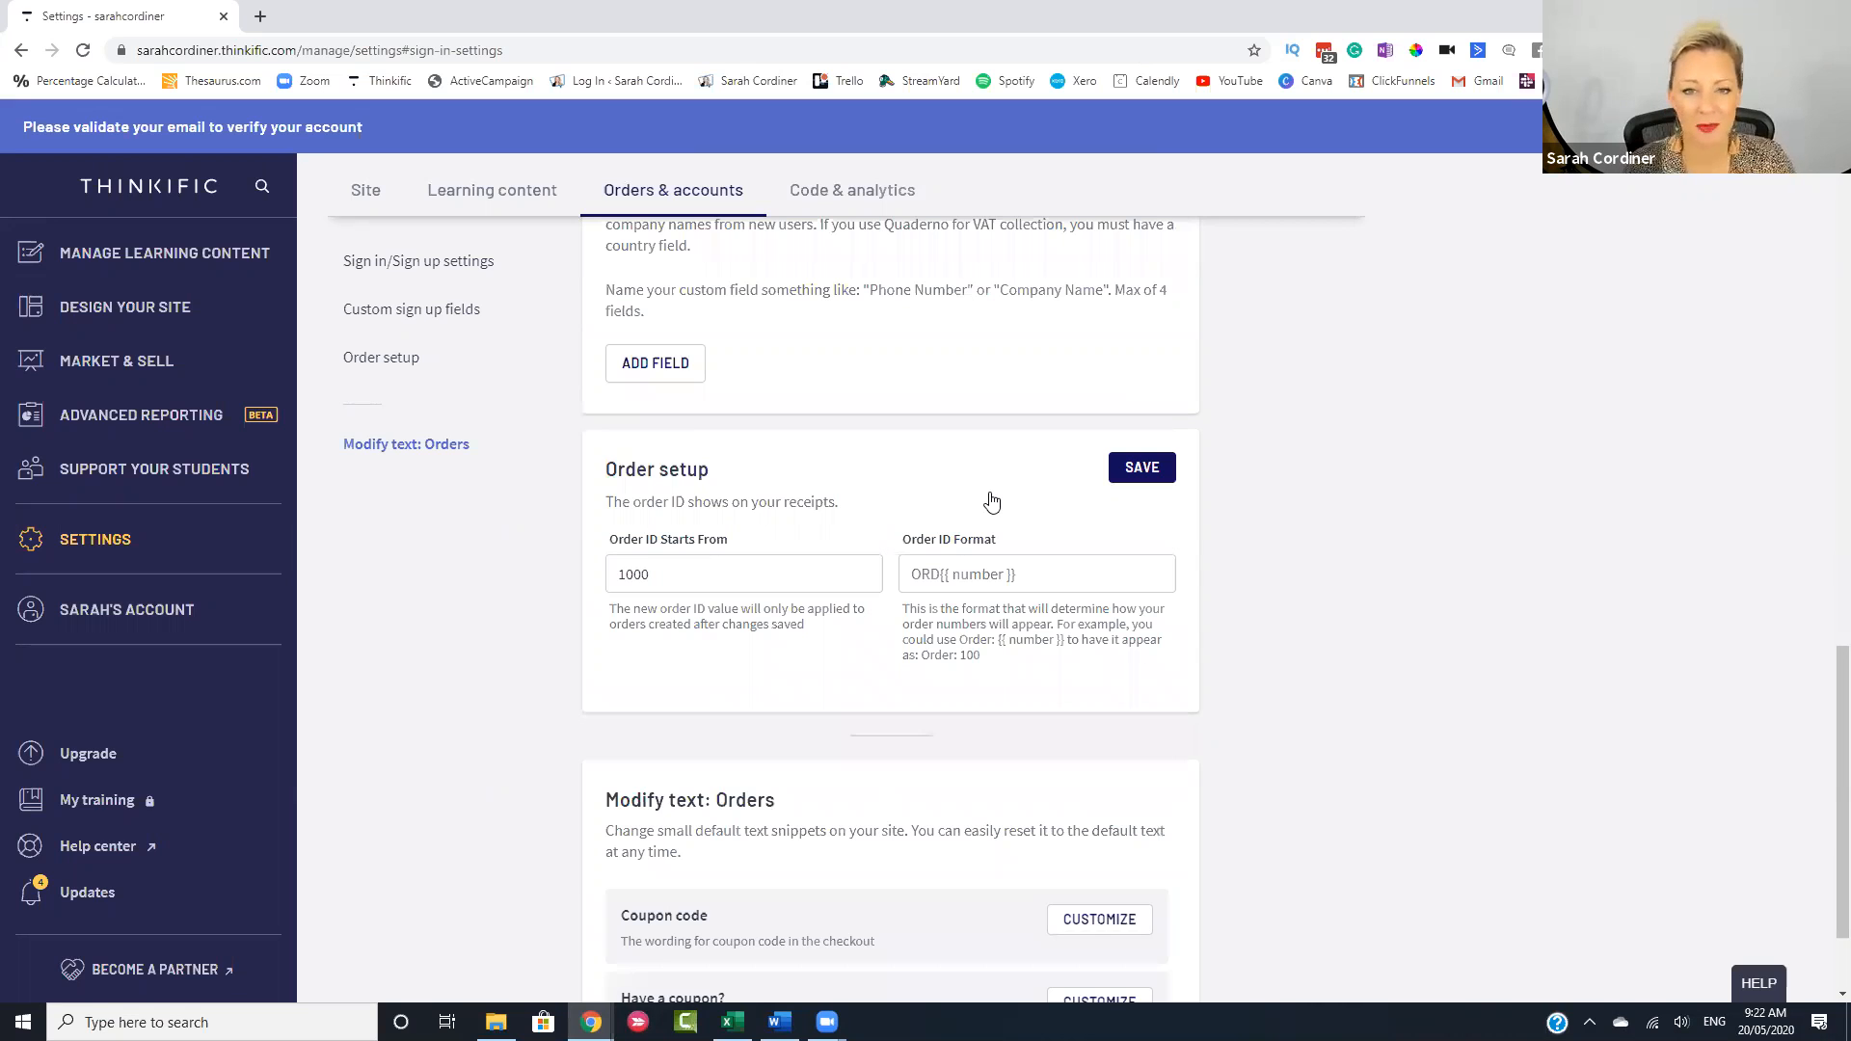
{"action": "scroll", "coordinate": [993, 501], "scroll_direction": "down", "scroll_amount": 2}
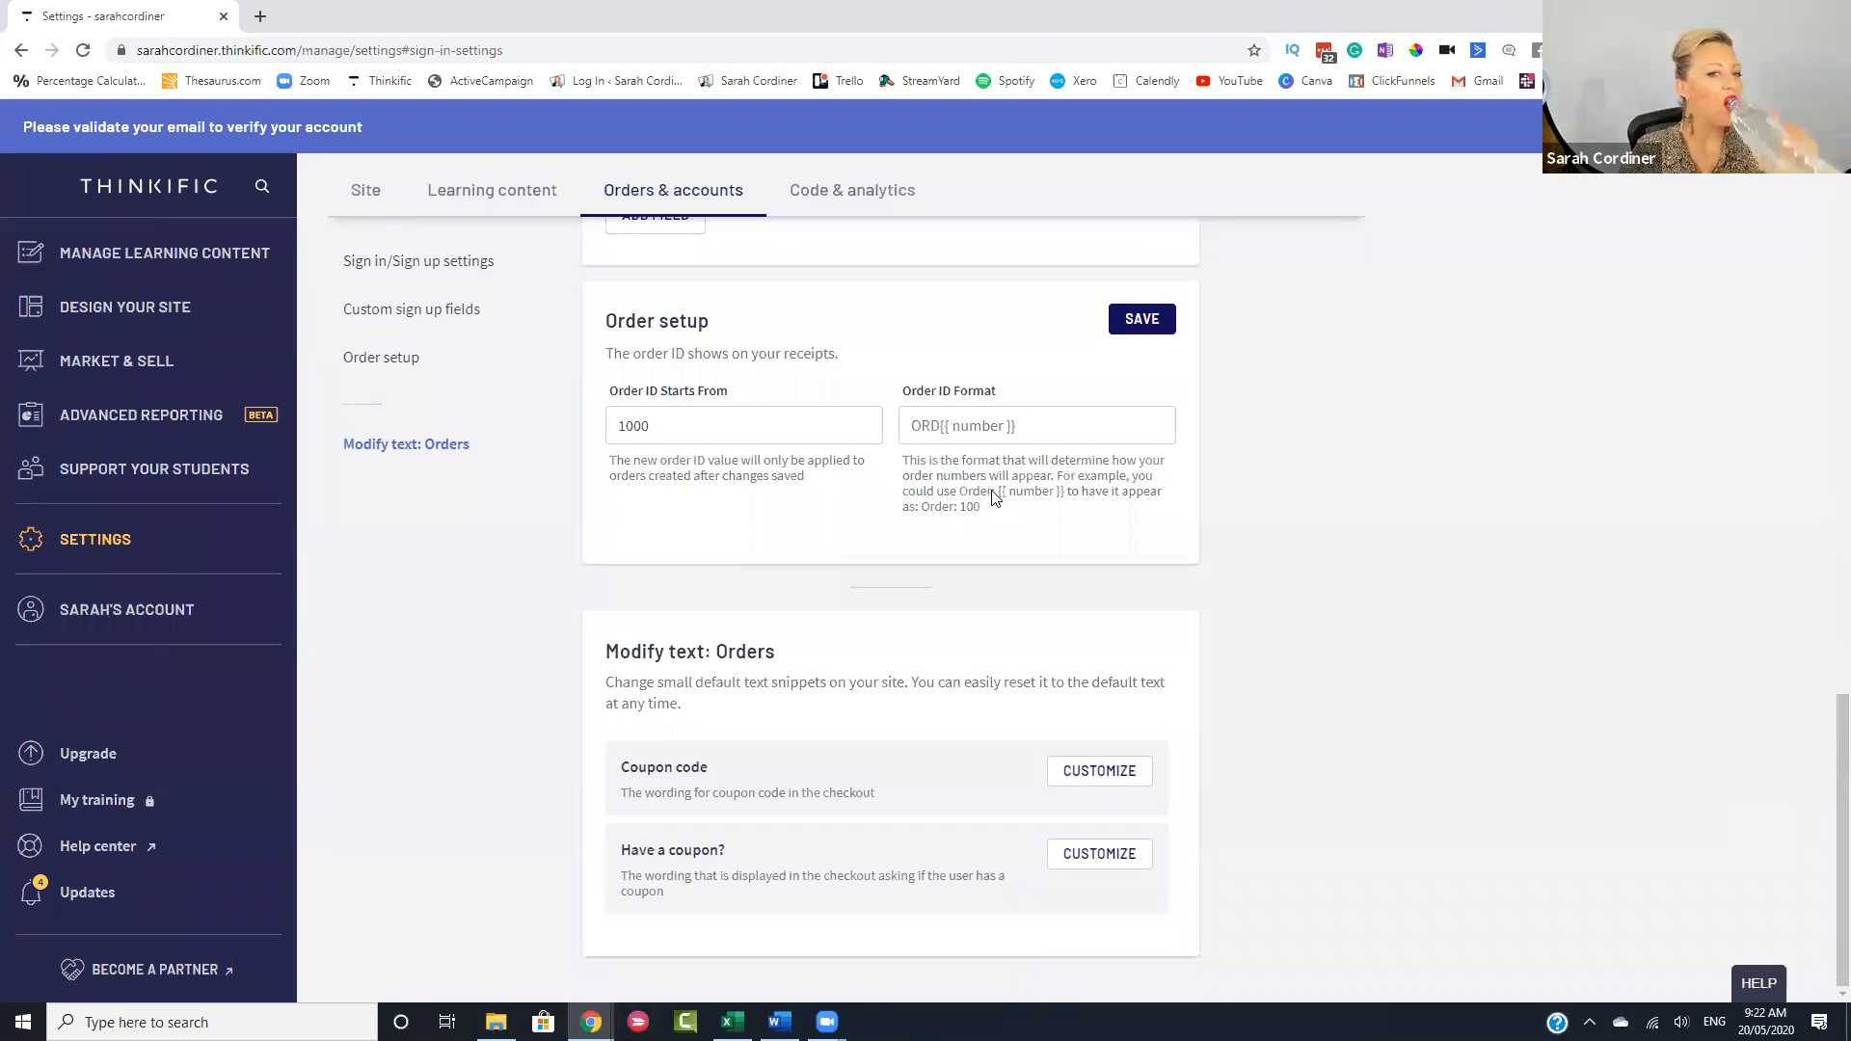
{"action": "scroll", "coordinate": [993, 493], "scroll_direction": "up", "scroll_amount": 15}
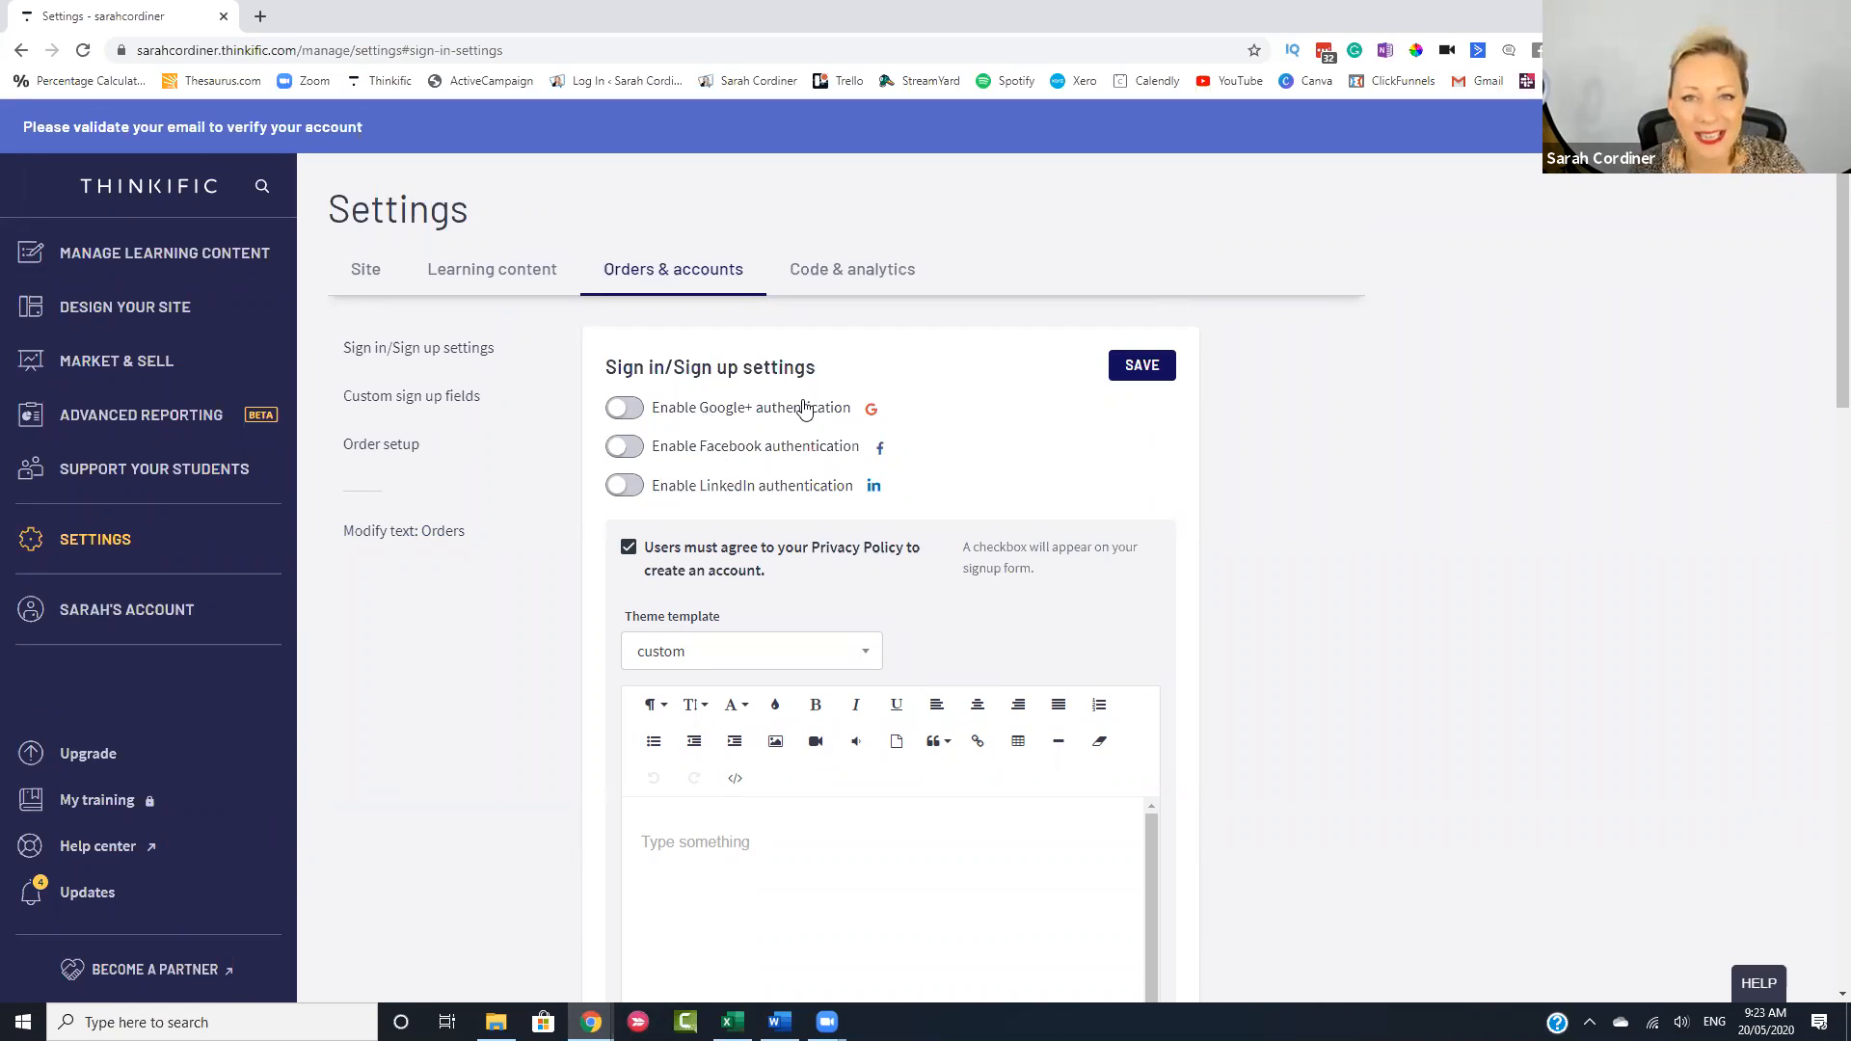
- Enable Google+, Facebook and LinkedIn authentication in the Sign in/Sign up settings
{"action": "left_click", "coordinate": [624, 408]}
{"action": "left_click", "coordinate": [625, 447]}
{"action": "left_click", "coordinate": [625, 485]}
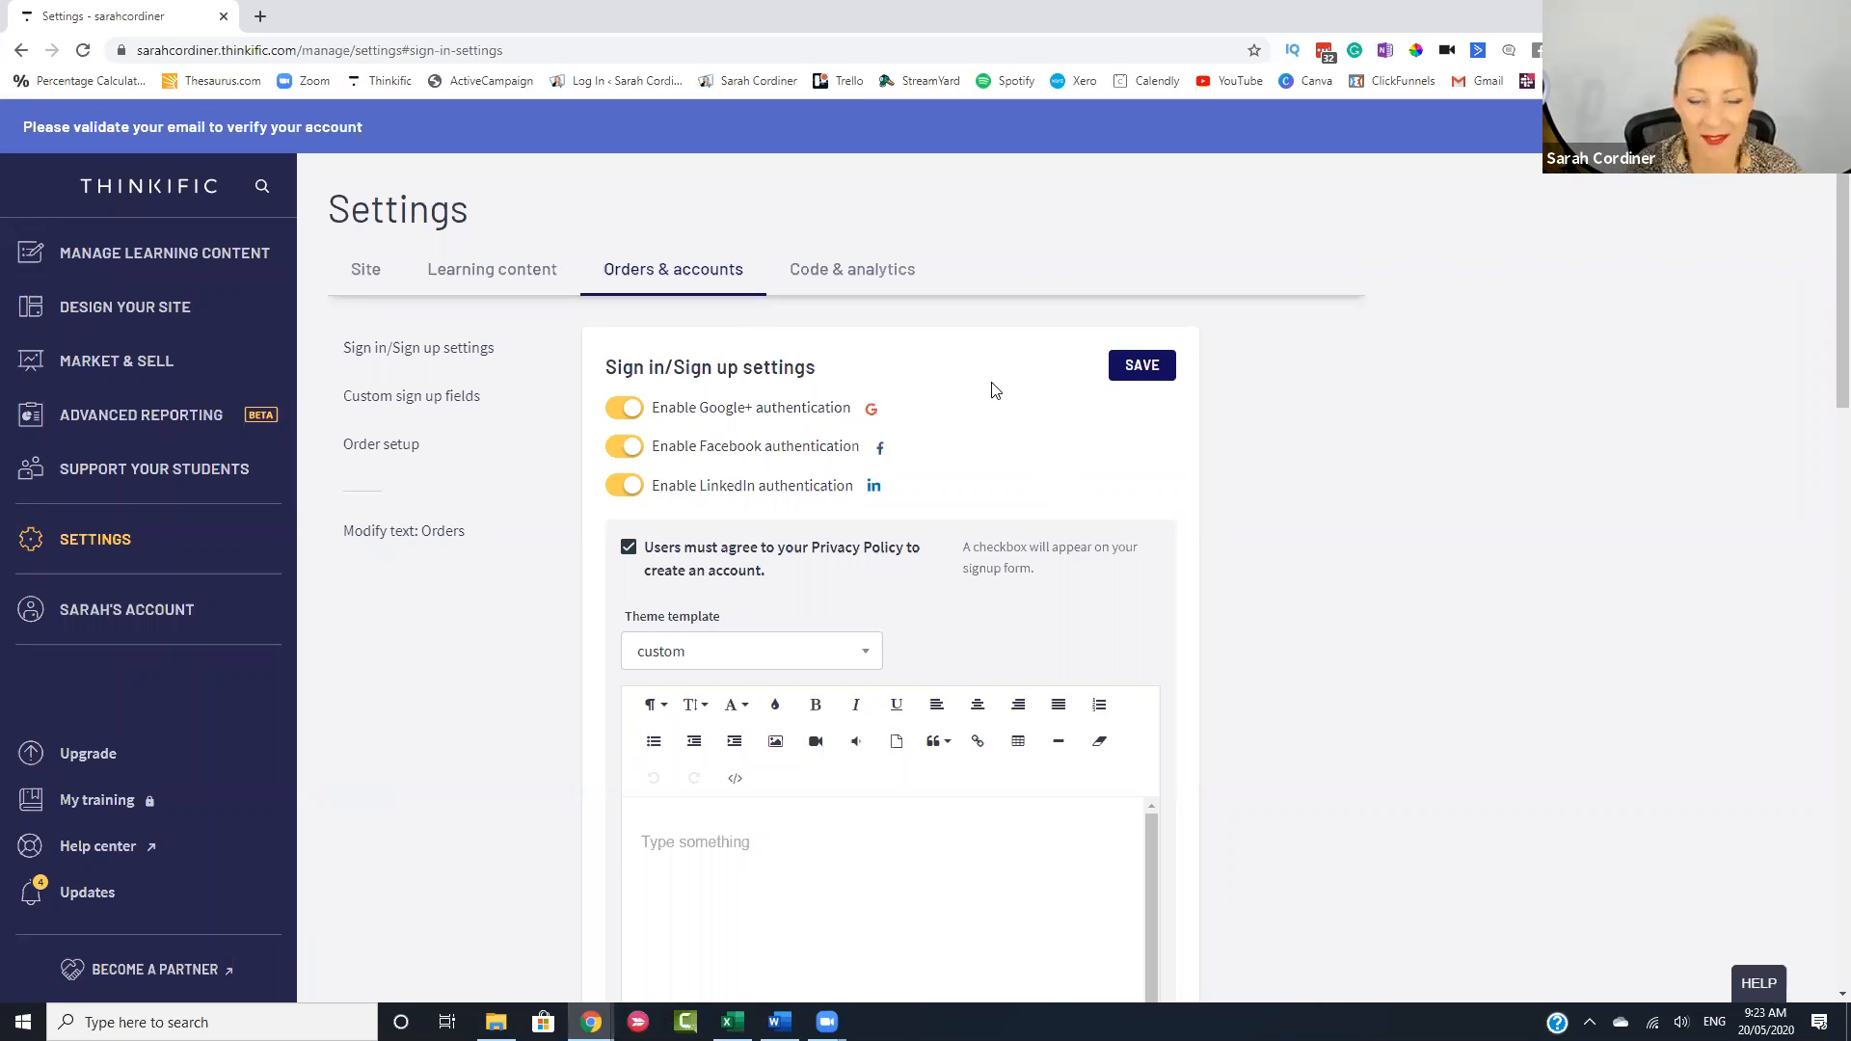
- Require users to agree to the Privacy Policy to create an account and place the cursor in its text editor
{"action": "scroll", "coordinate": [996, 389], "scroll_direction": "down", "scroll_amount": 3}
{"action": "scroll", "coordinate": [994, 384], "scroll_direction": "up", "scroll_amount": 1}
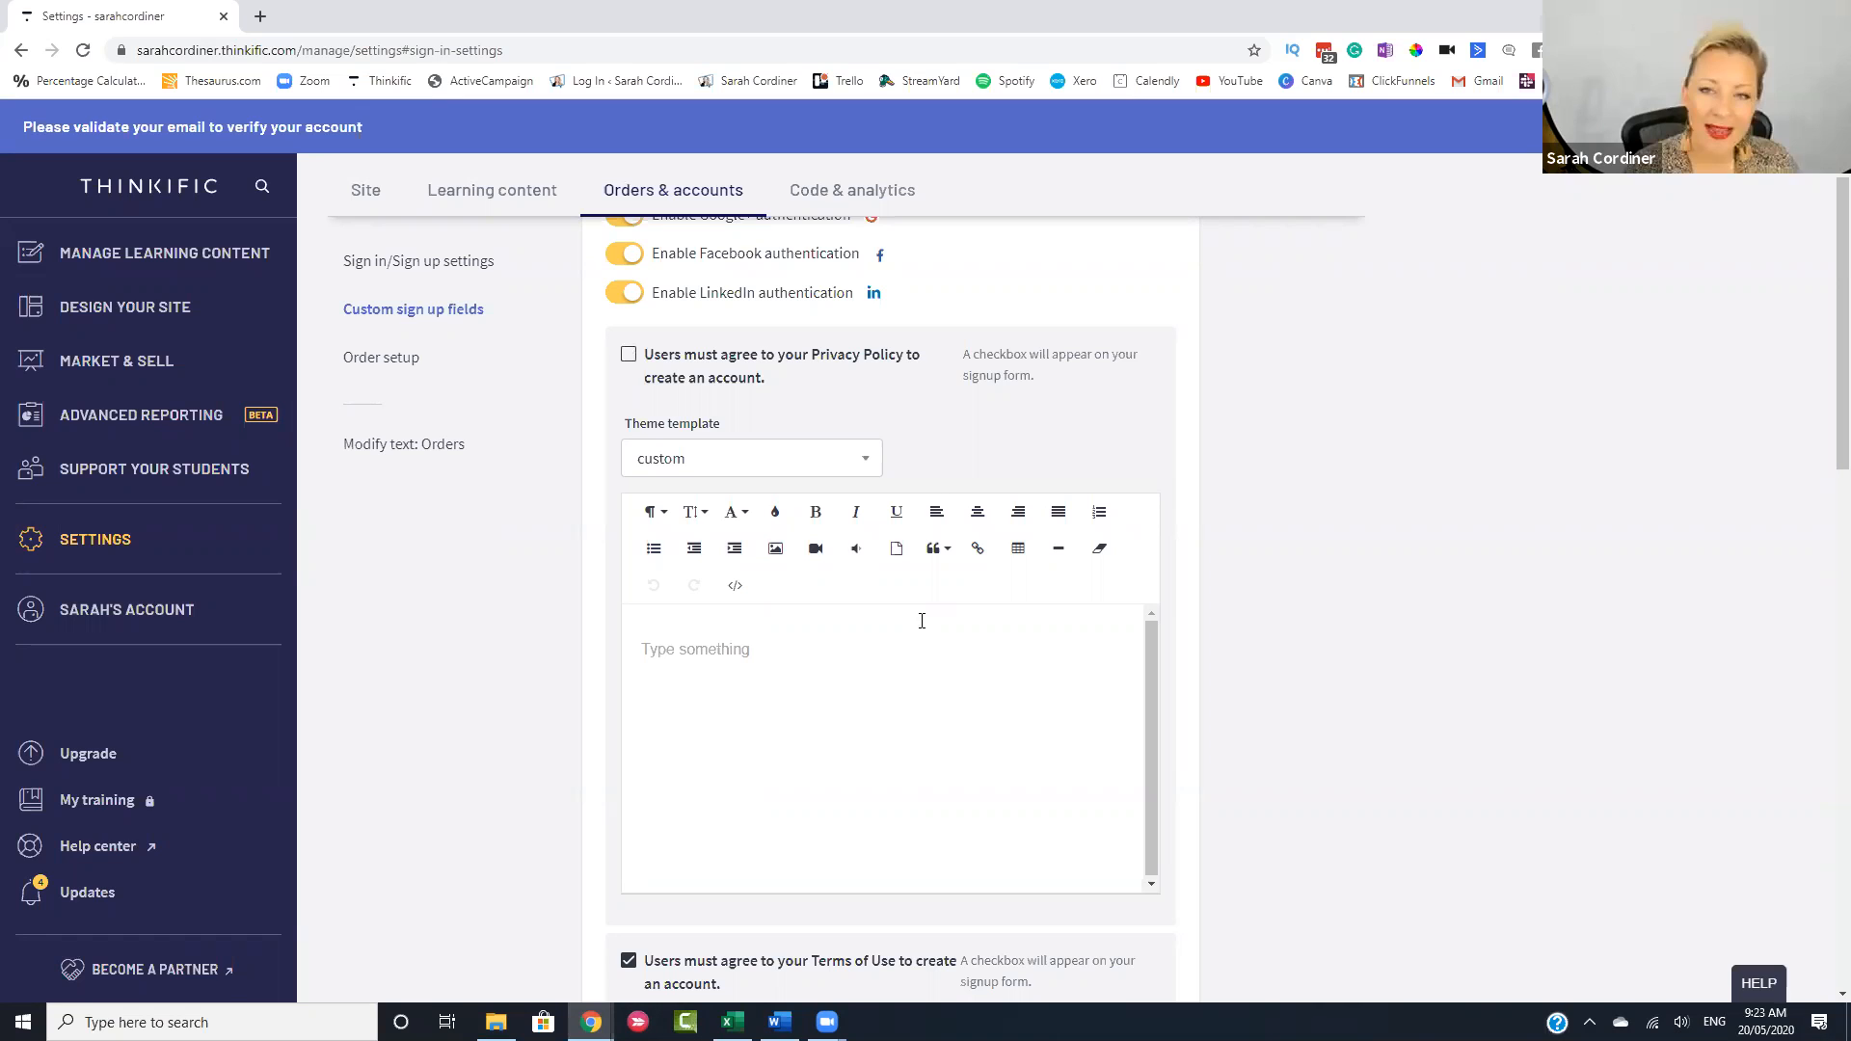
{"action": "left_click", "coordinate": [716, 636]}
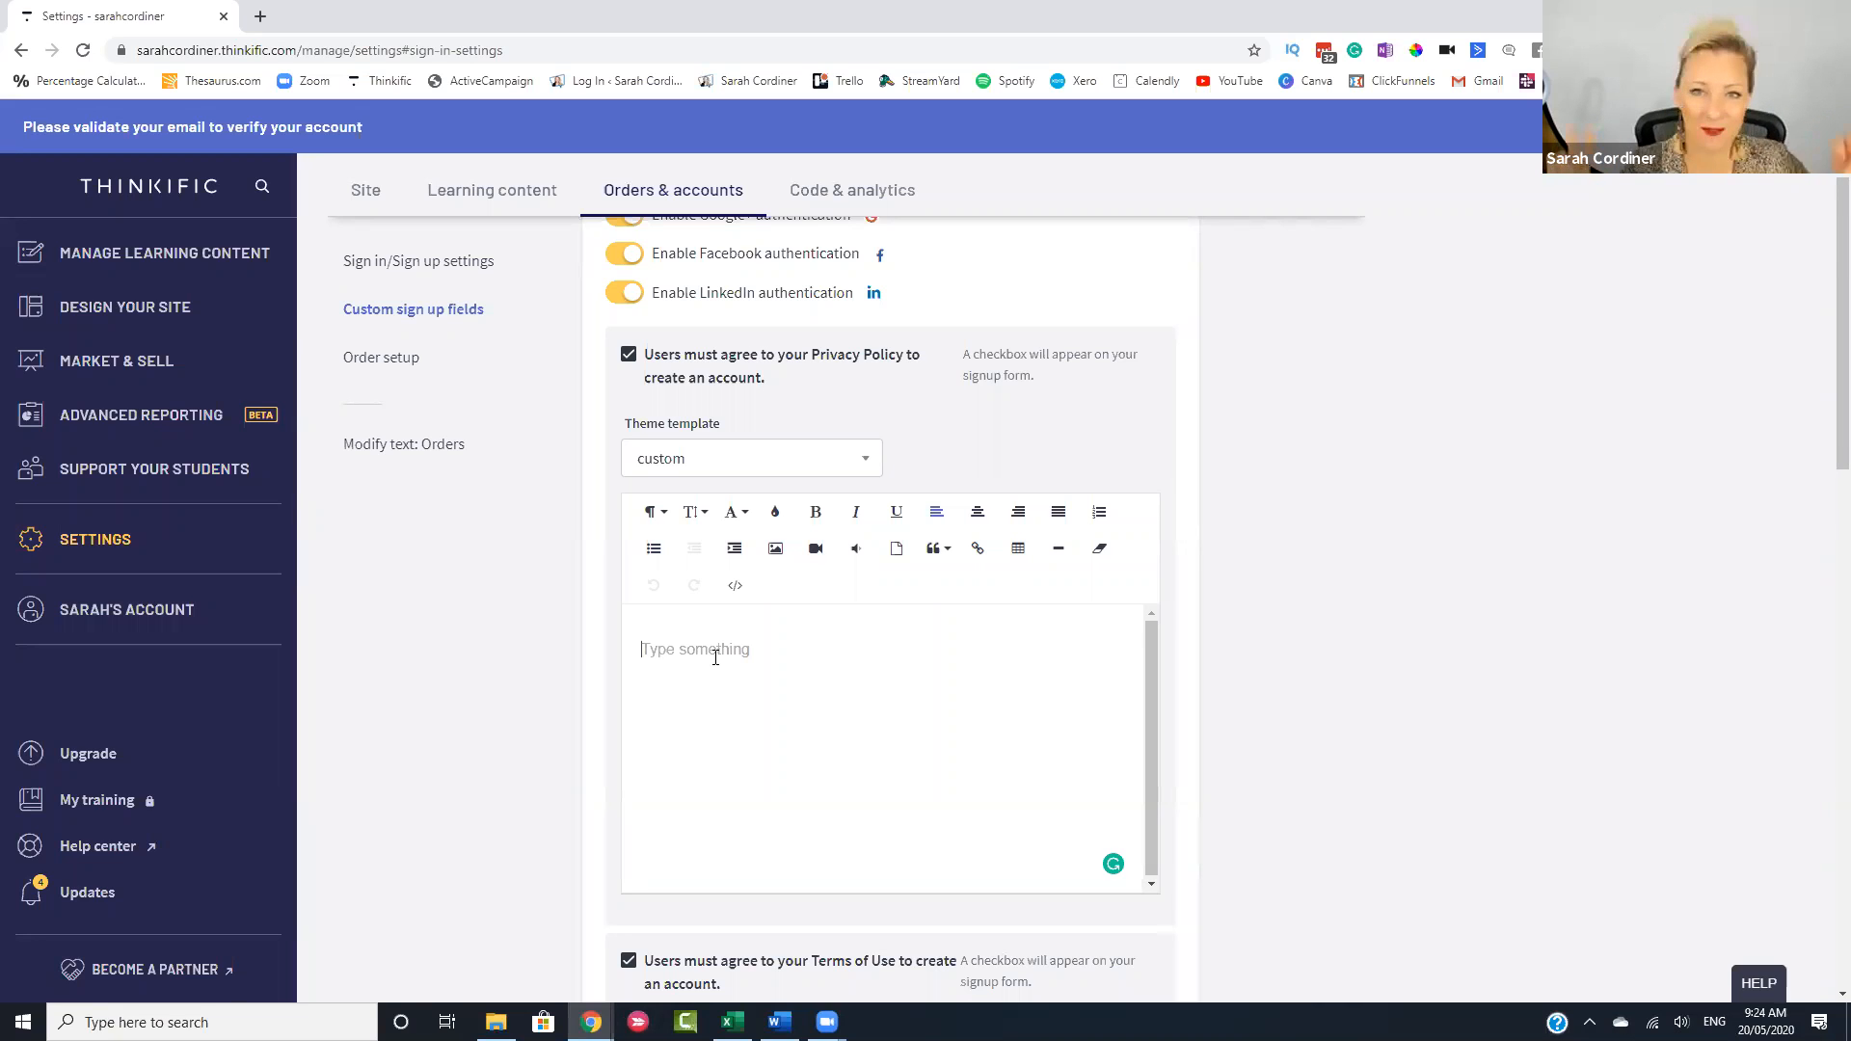
{"action": "left_click", "coordinate": [715, 658]}
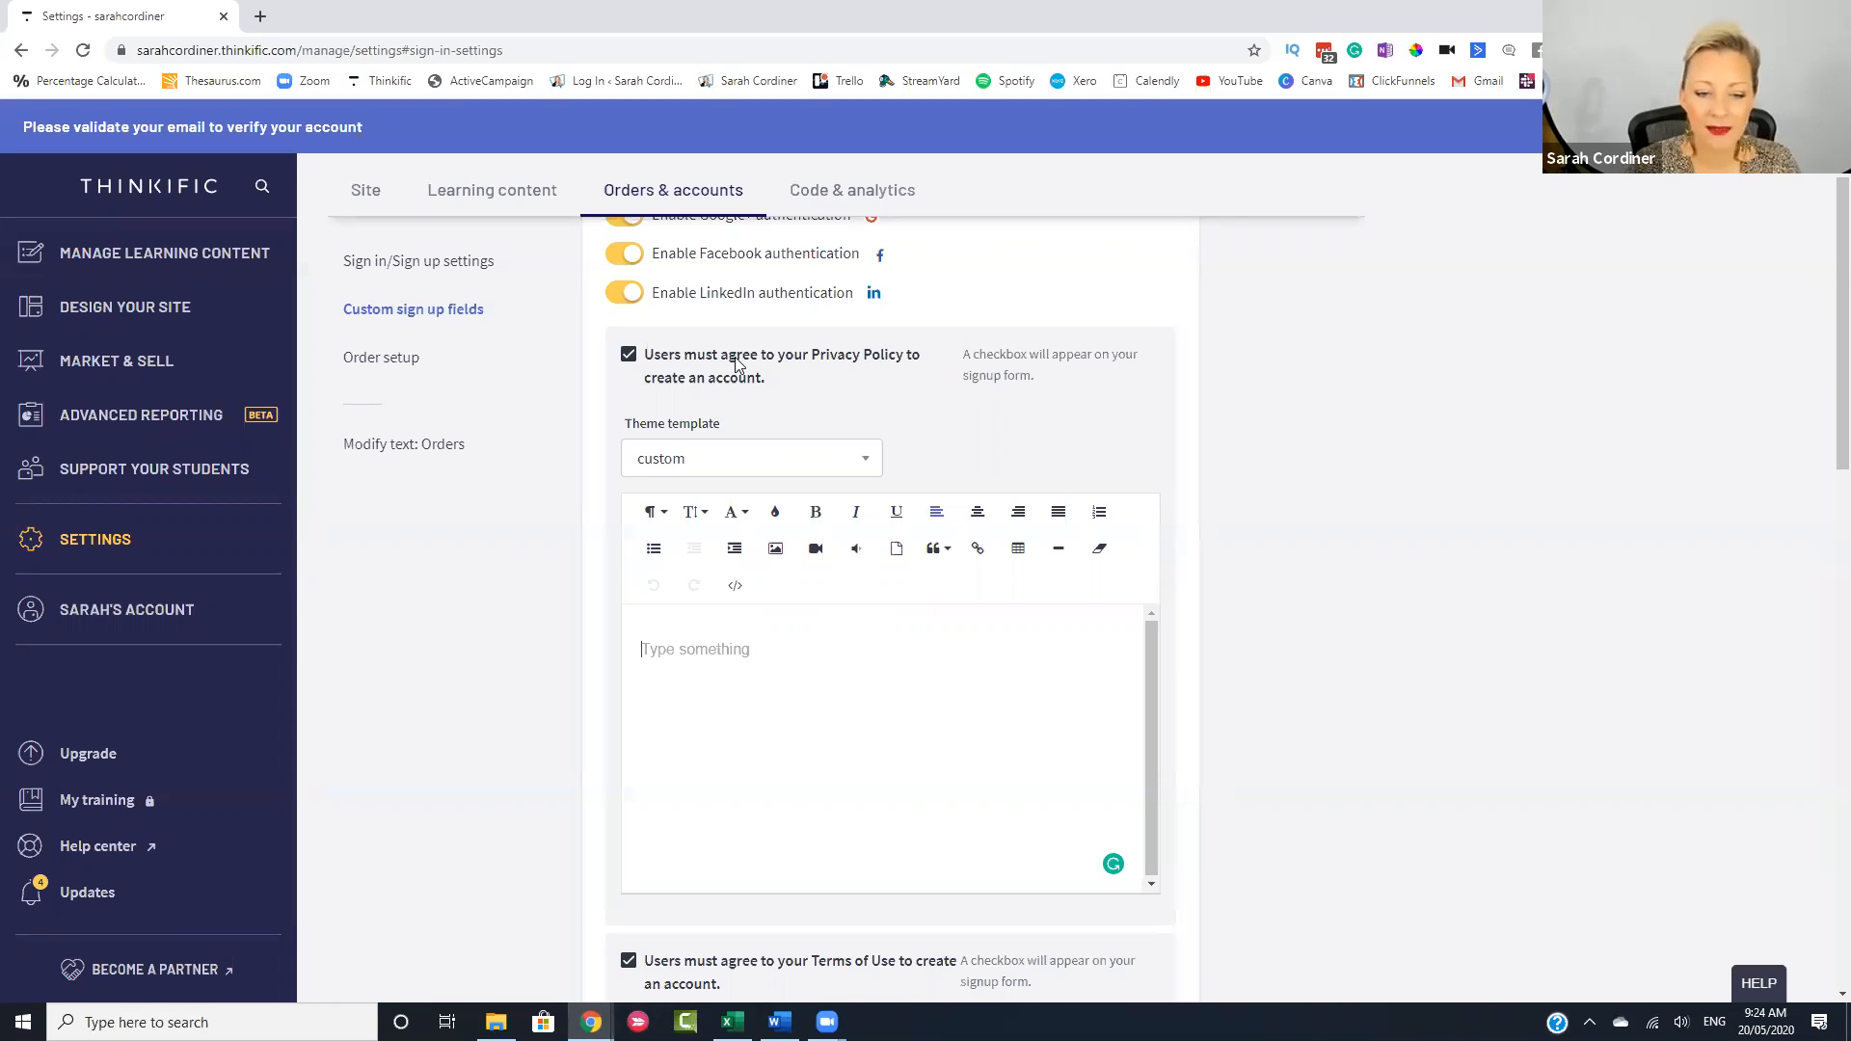
- Require users to agree to the Terms of Use to create an account and place the cursor in its text editor
{"action": "scroll", "coordinate": [736, 363], "scroll_direction": "down", "scroll_amount": 7}
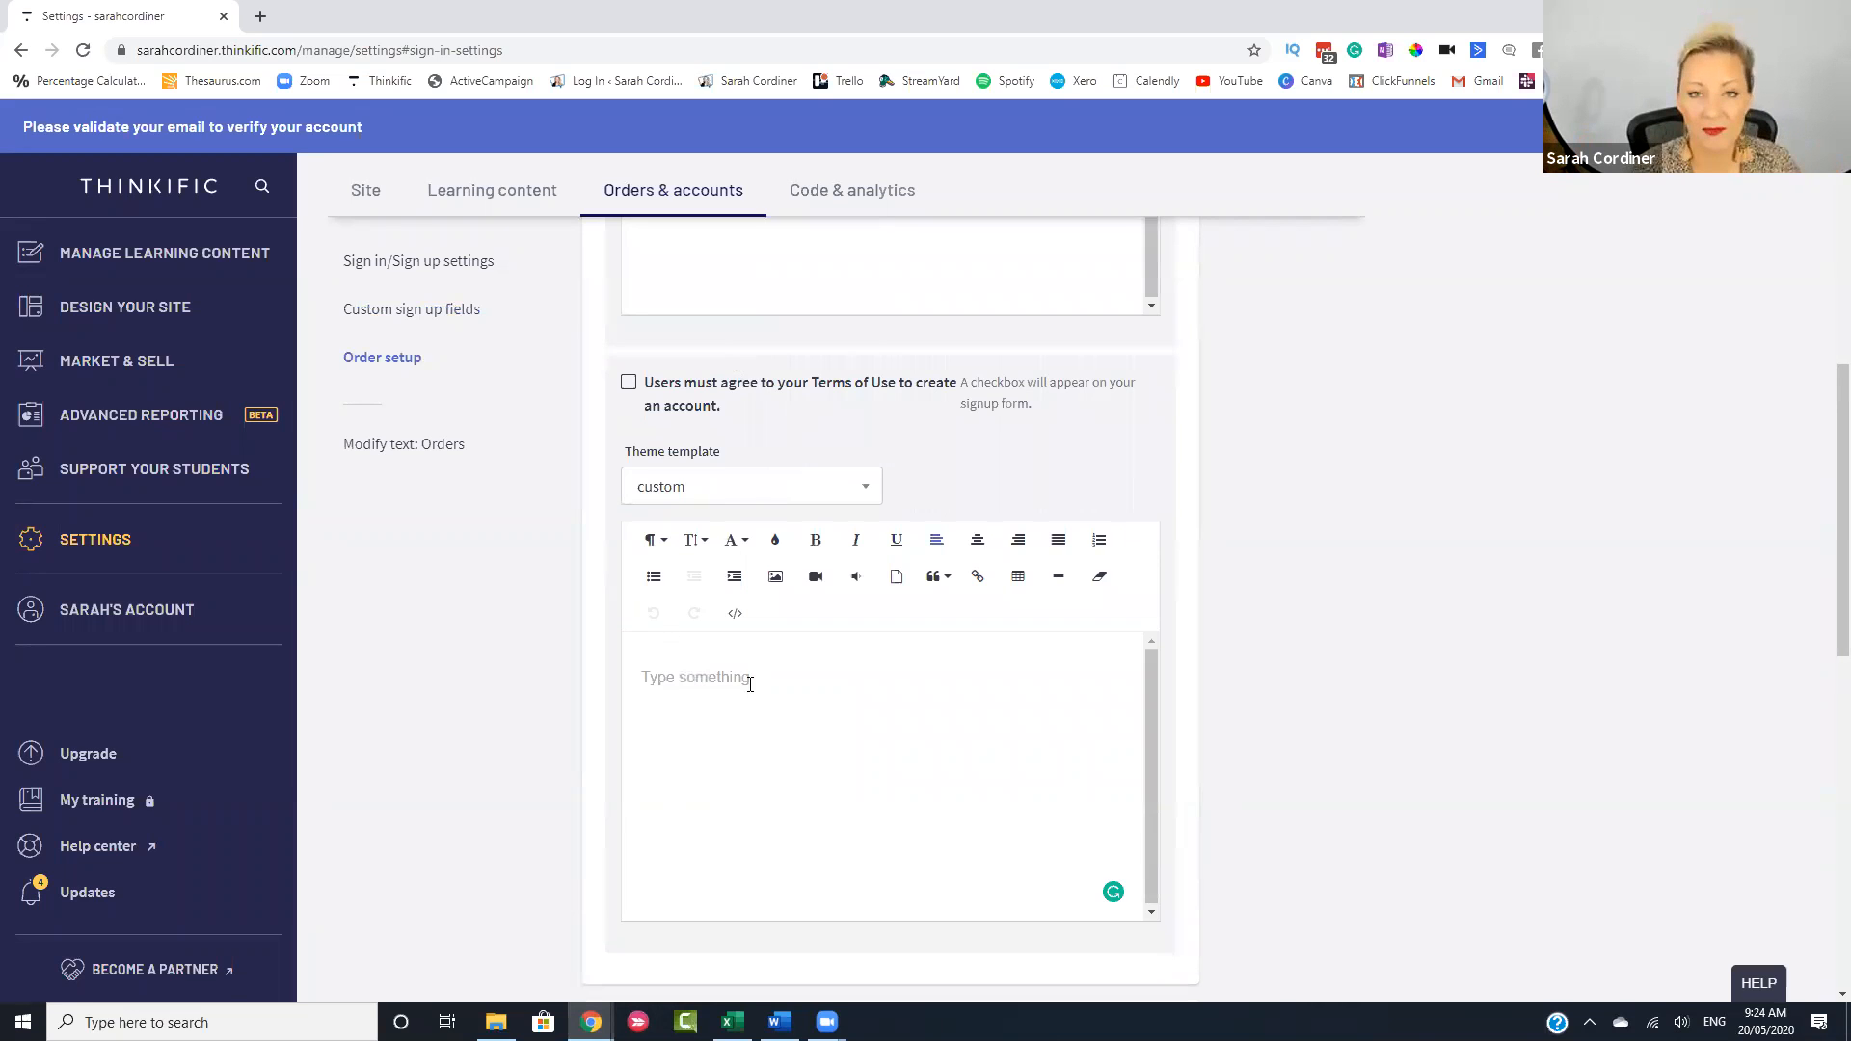
{"action": "left_click", "coordinate": [629, 383]}
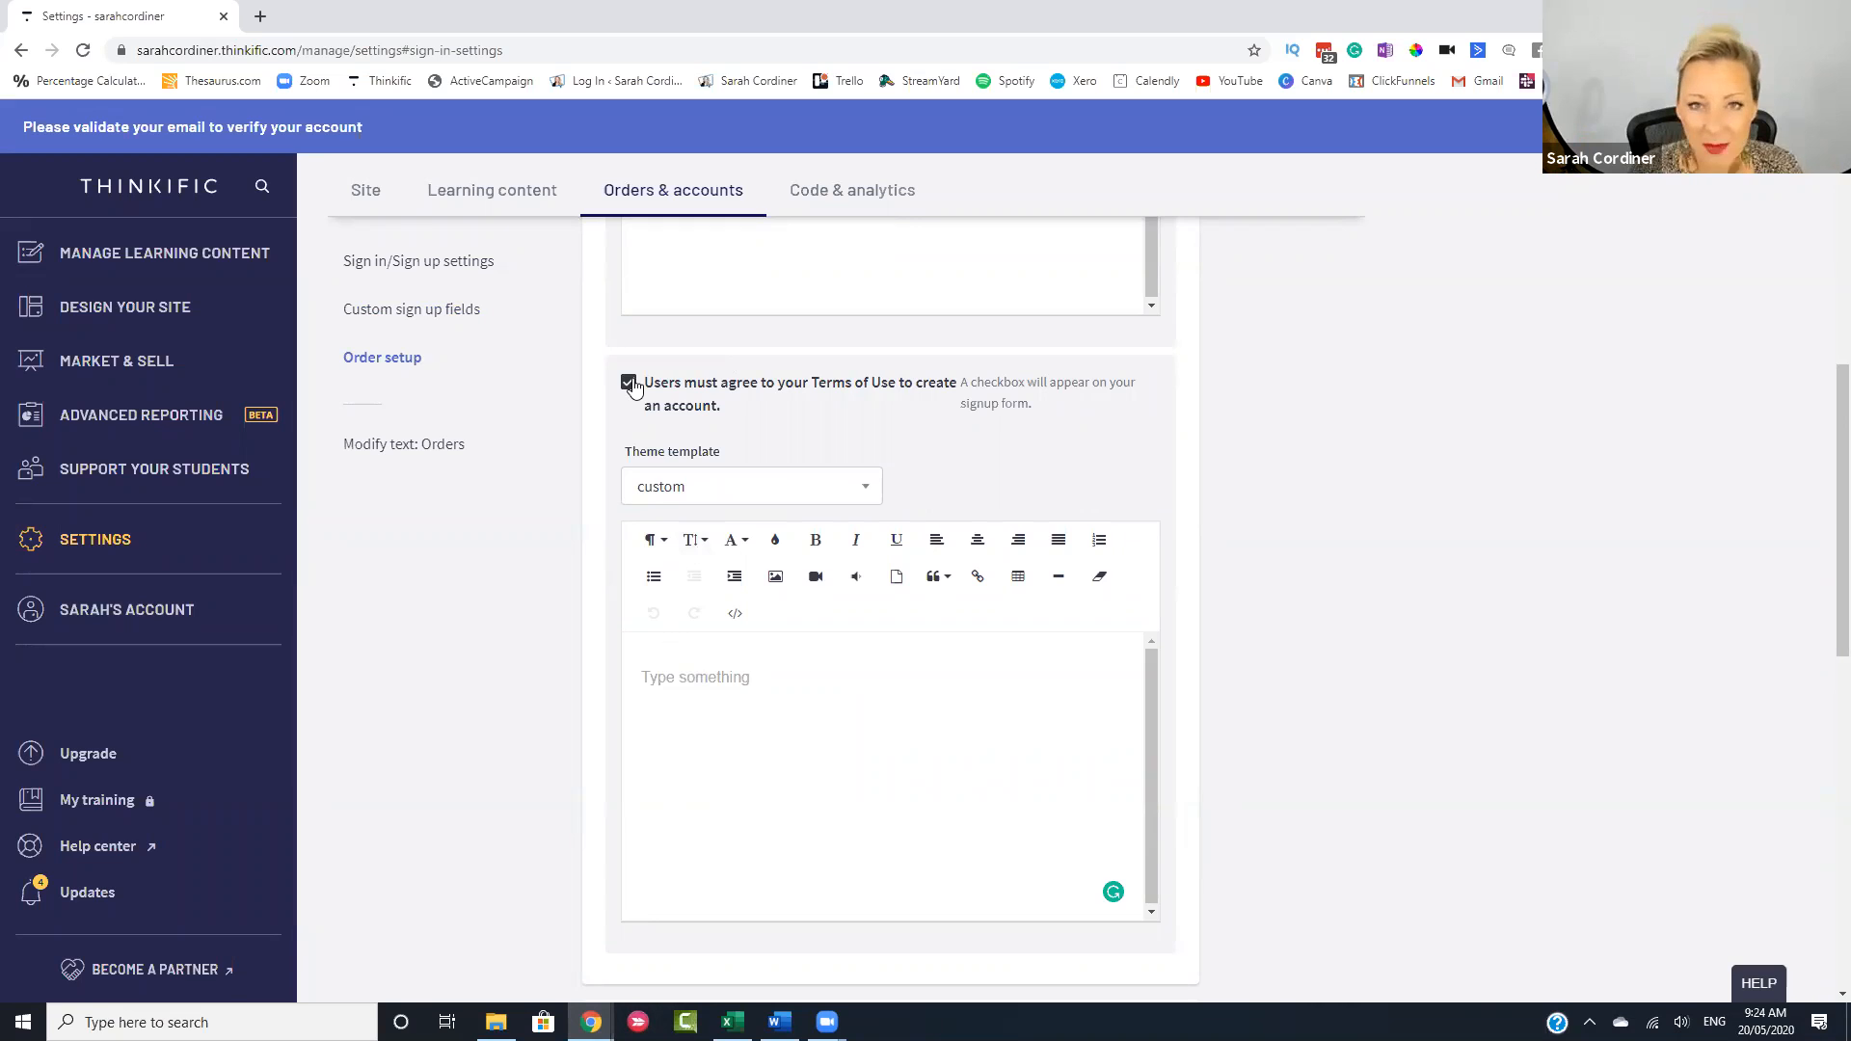
{"action": "left_click", "coordinate": [628, 384]}
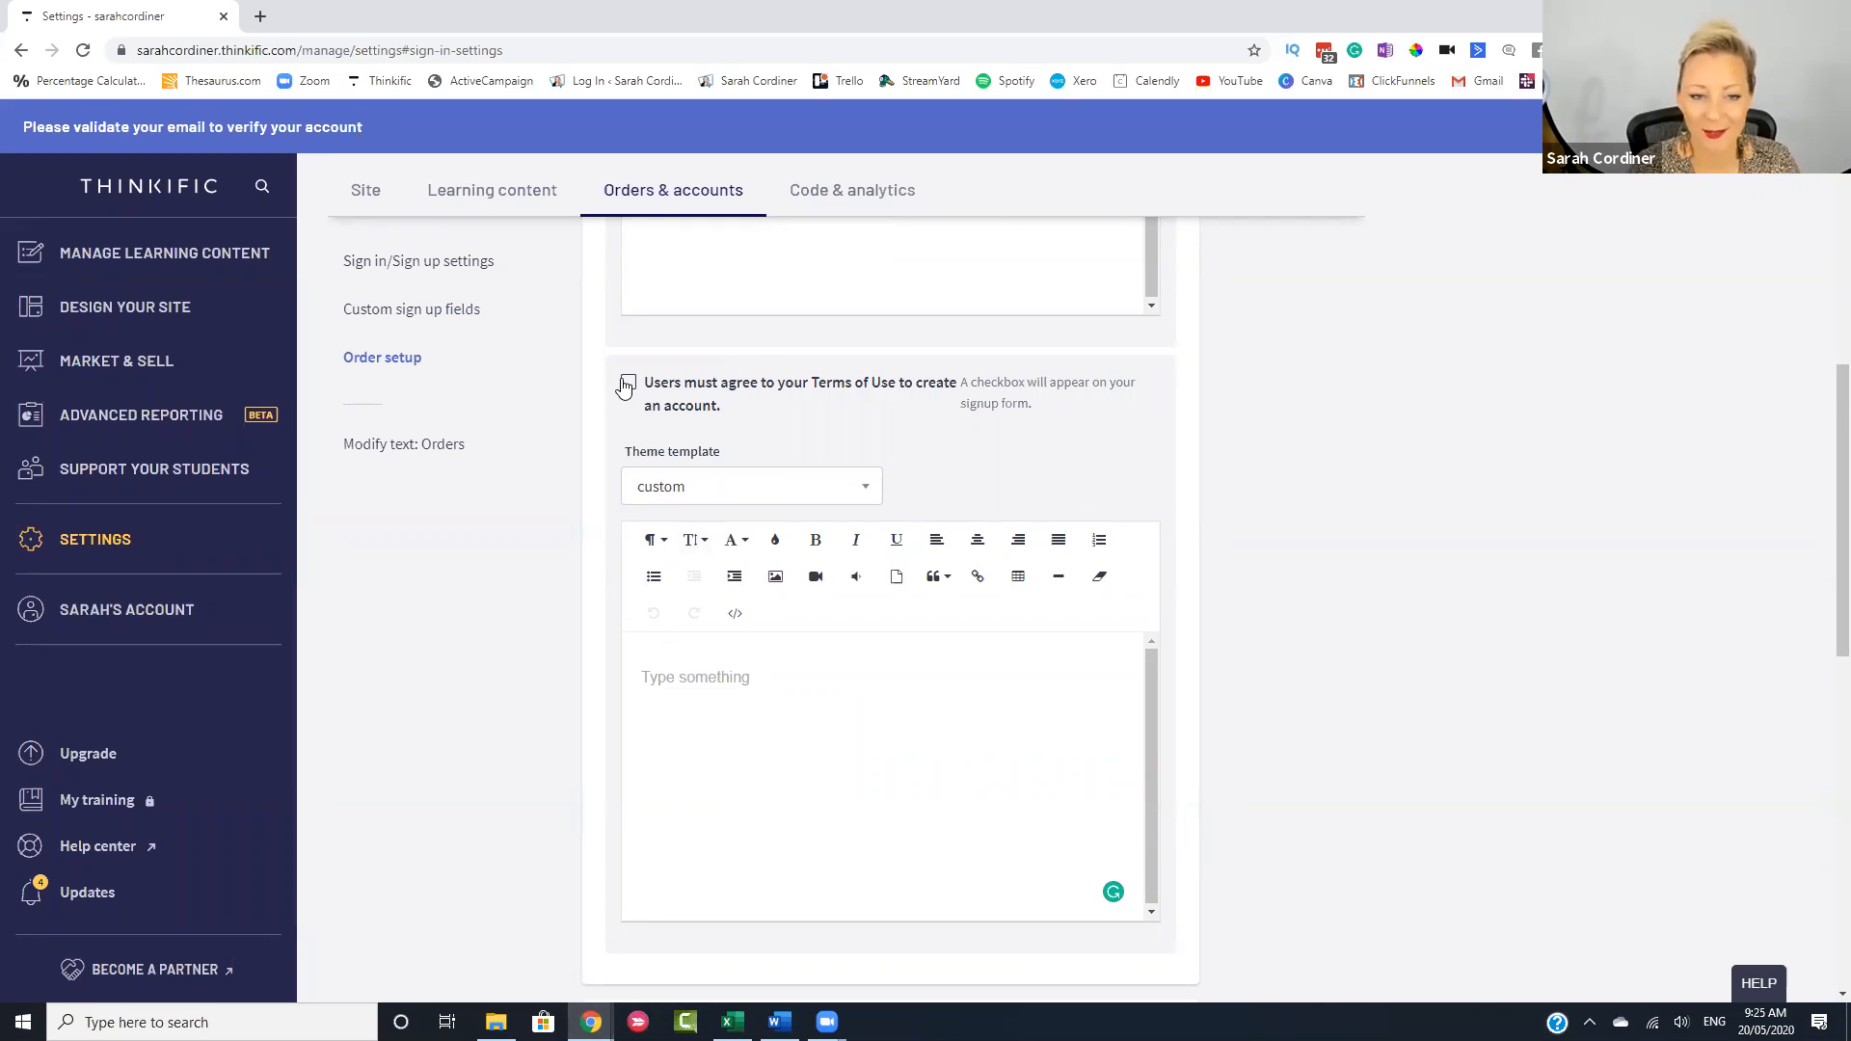
{"action": "left_click", "coordinate": [628, 385]}
{"action": "left_click", "coordinate": [629, 384]}
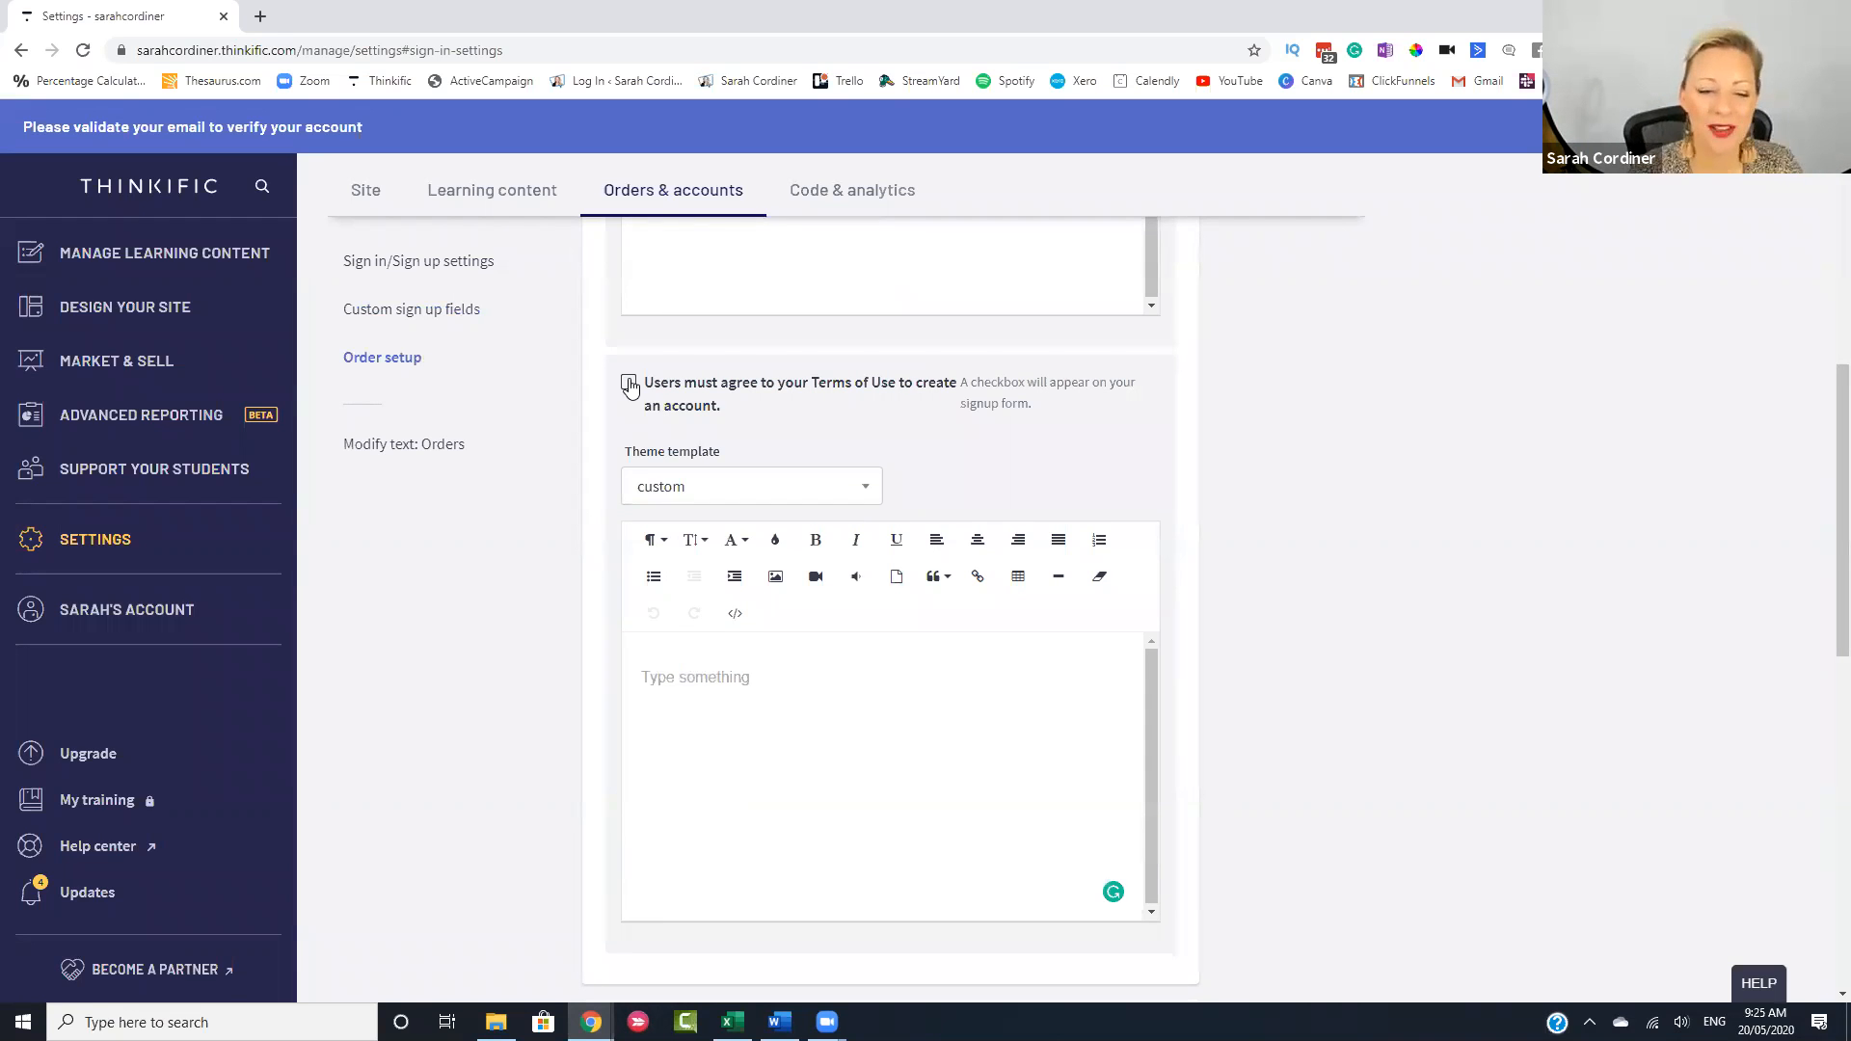
{"action": "left_click", "coordinate": [630, 386]}
{"action": "left_click", "coordinate": [733, 685]}
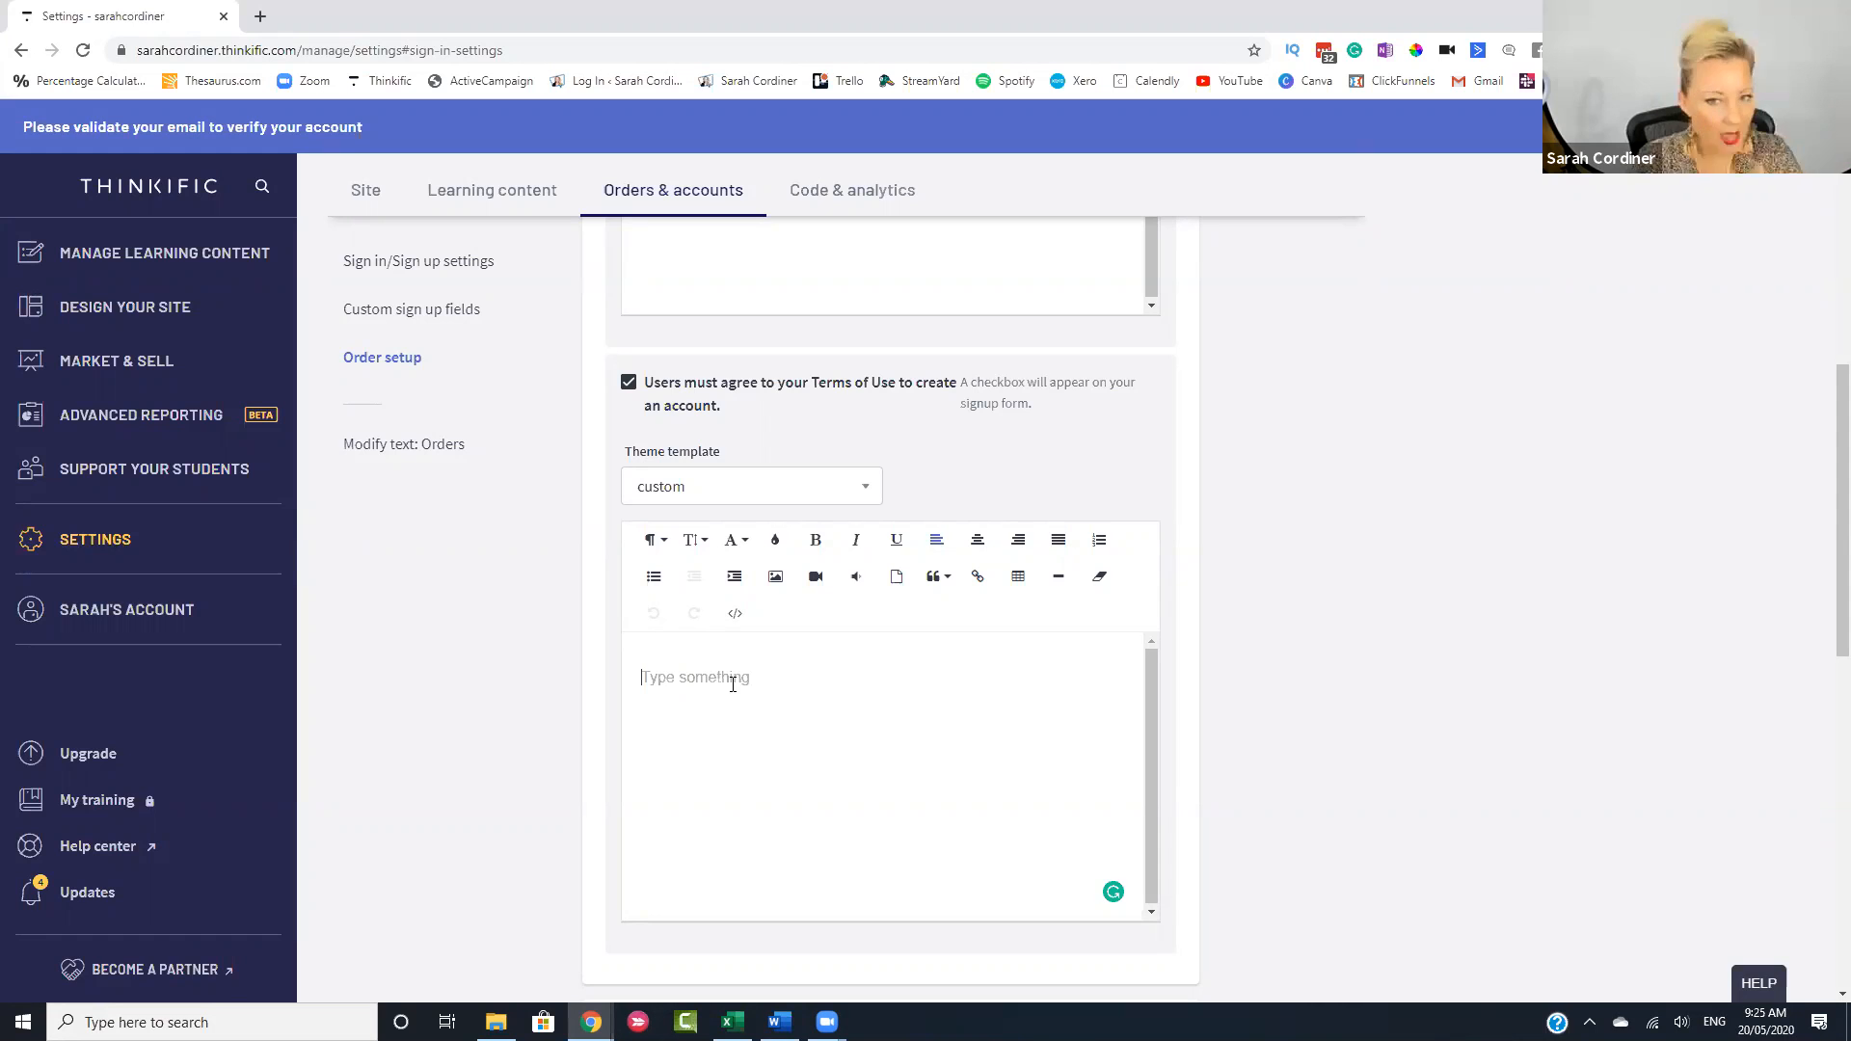
- Open the Code & analytics settings and review the site footer, order tracking, signup tracking, webhooks and API sections
{"action": "scroll", "coordinate": [740, 696], "scroll_direction": "up", "scroll_amount": 3}
{"action": "scroll", "coordinate": [851, 433], "scroll_direction": "up", "scroll_amount": 3}
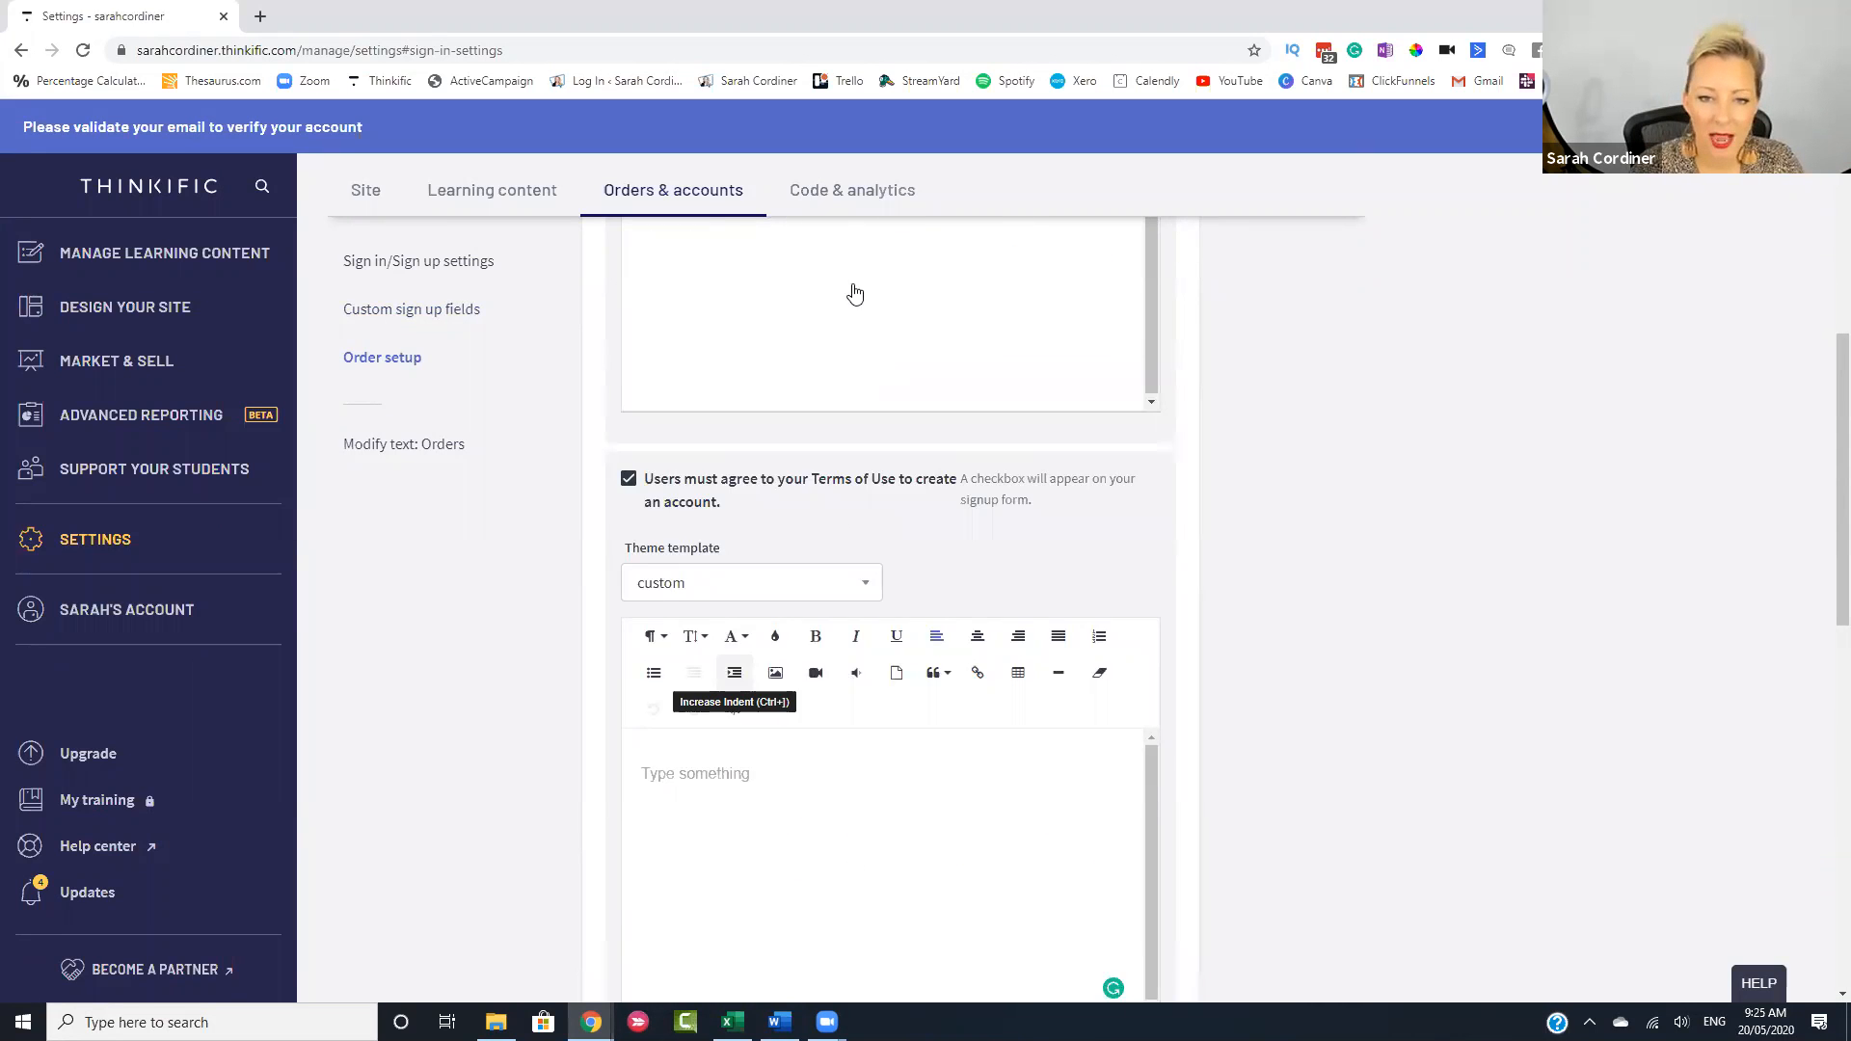
{"action": "left_click", "coordinate": [854, 271]}
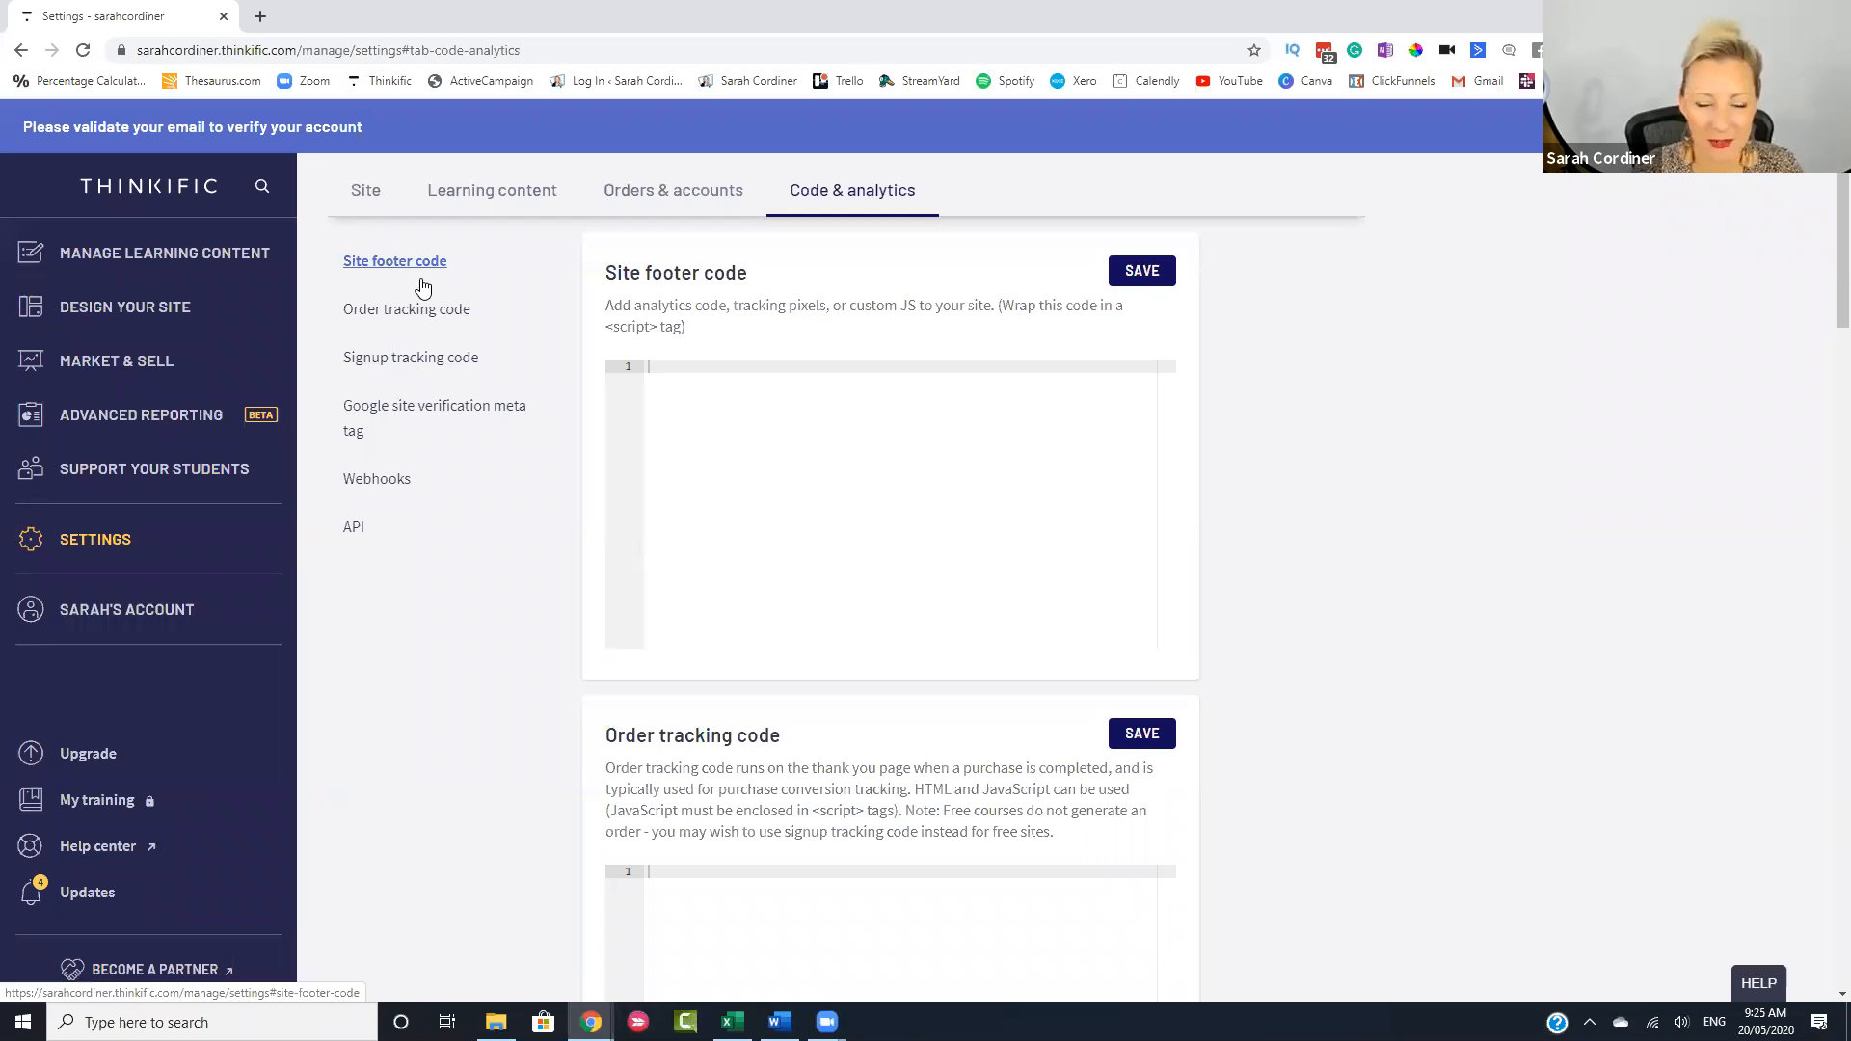
{"action": "left_click", "coordinate": [425, 359]}
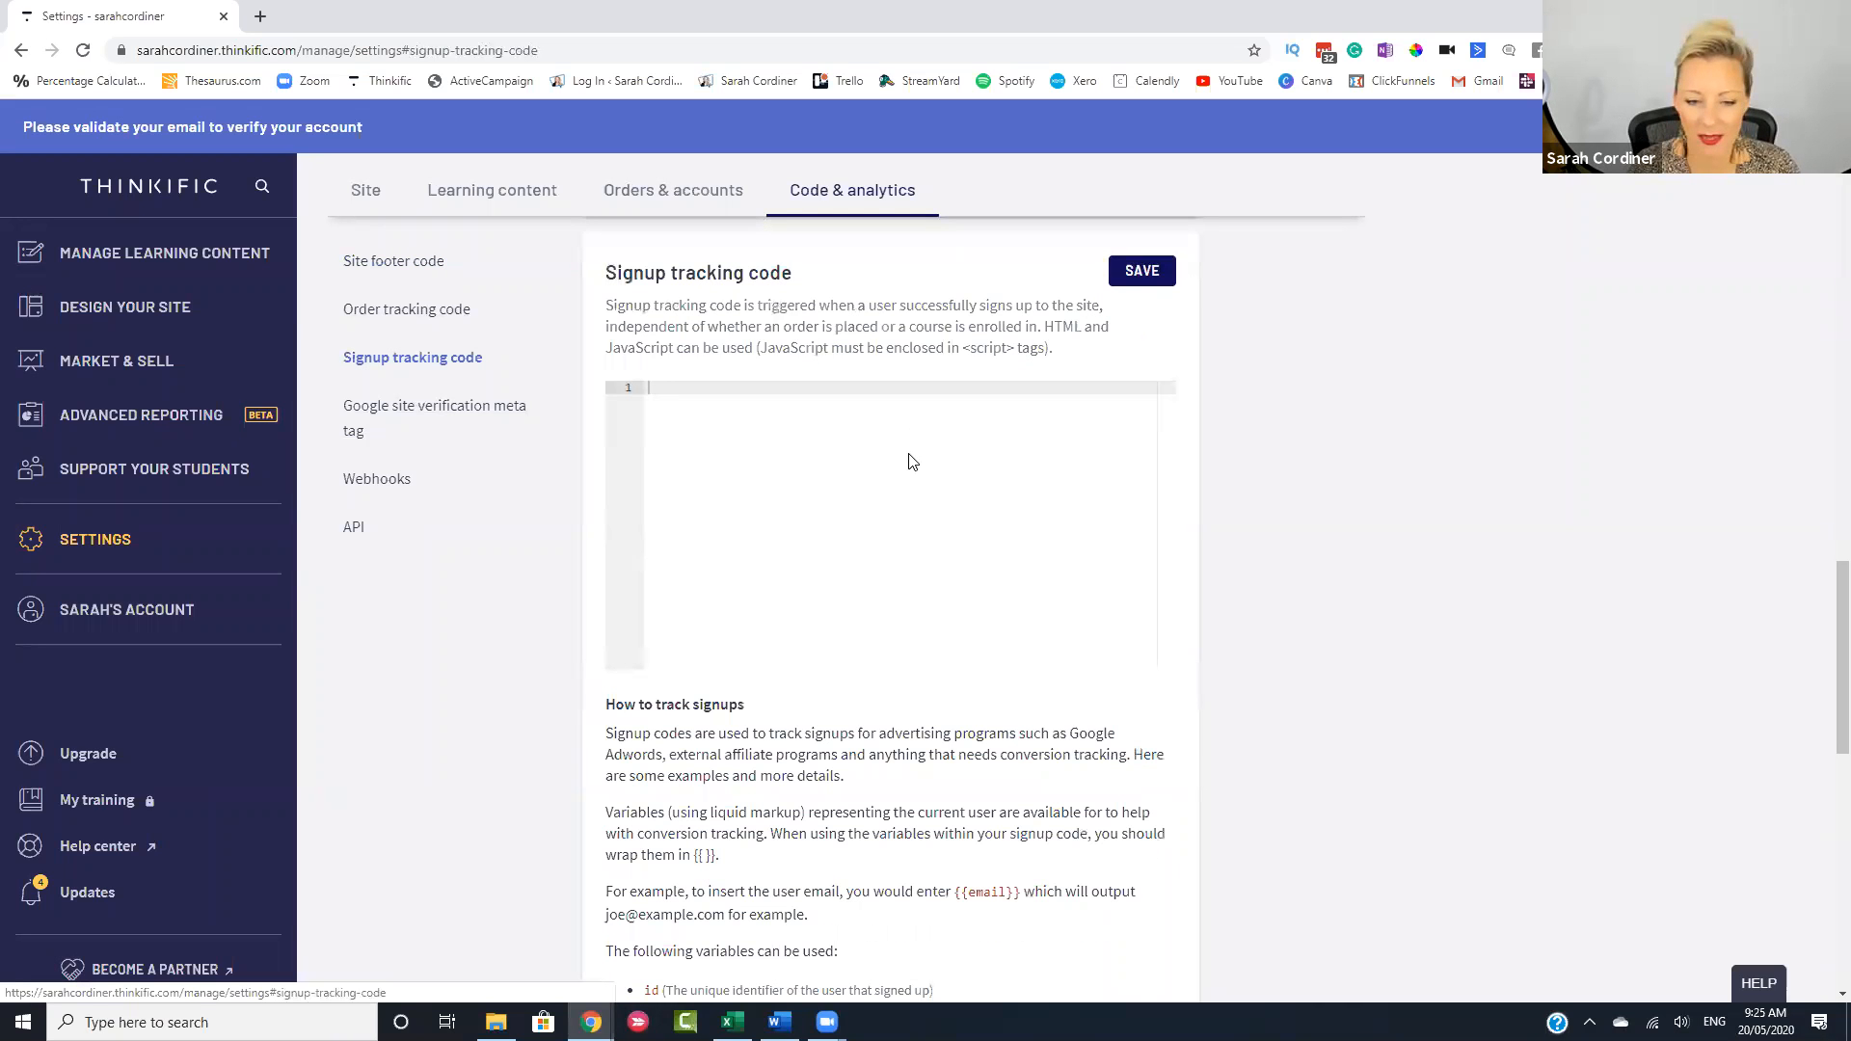
{"action": "scroll", "coordinate": [912, 462], "scroll_direction": "down", "scroll_amount": 10}
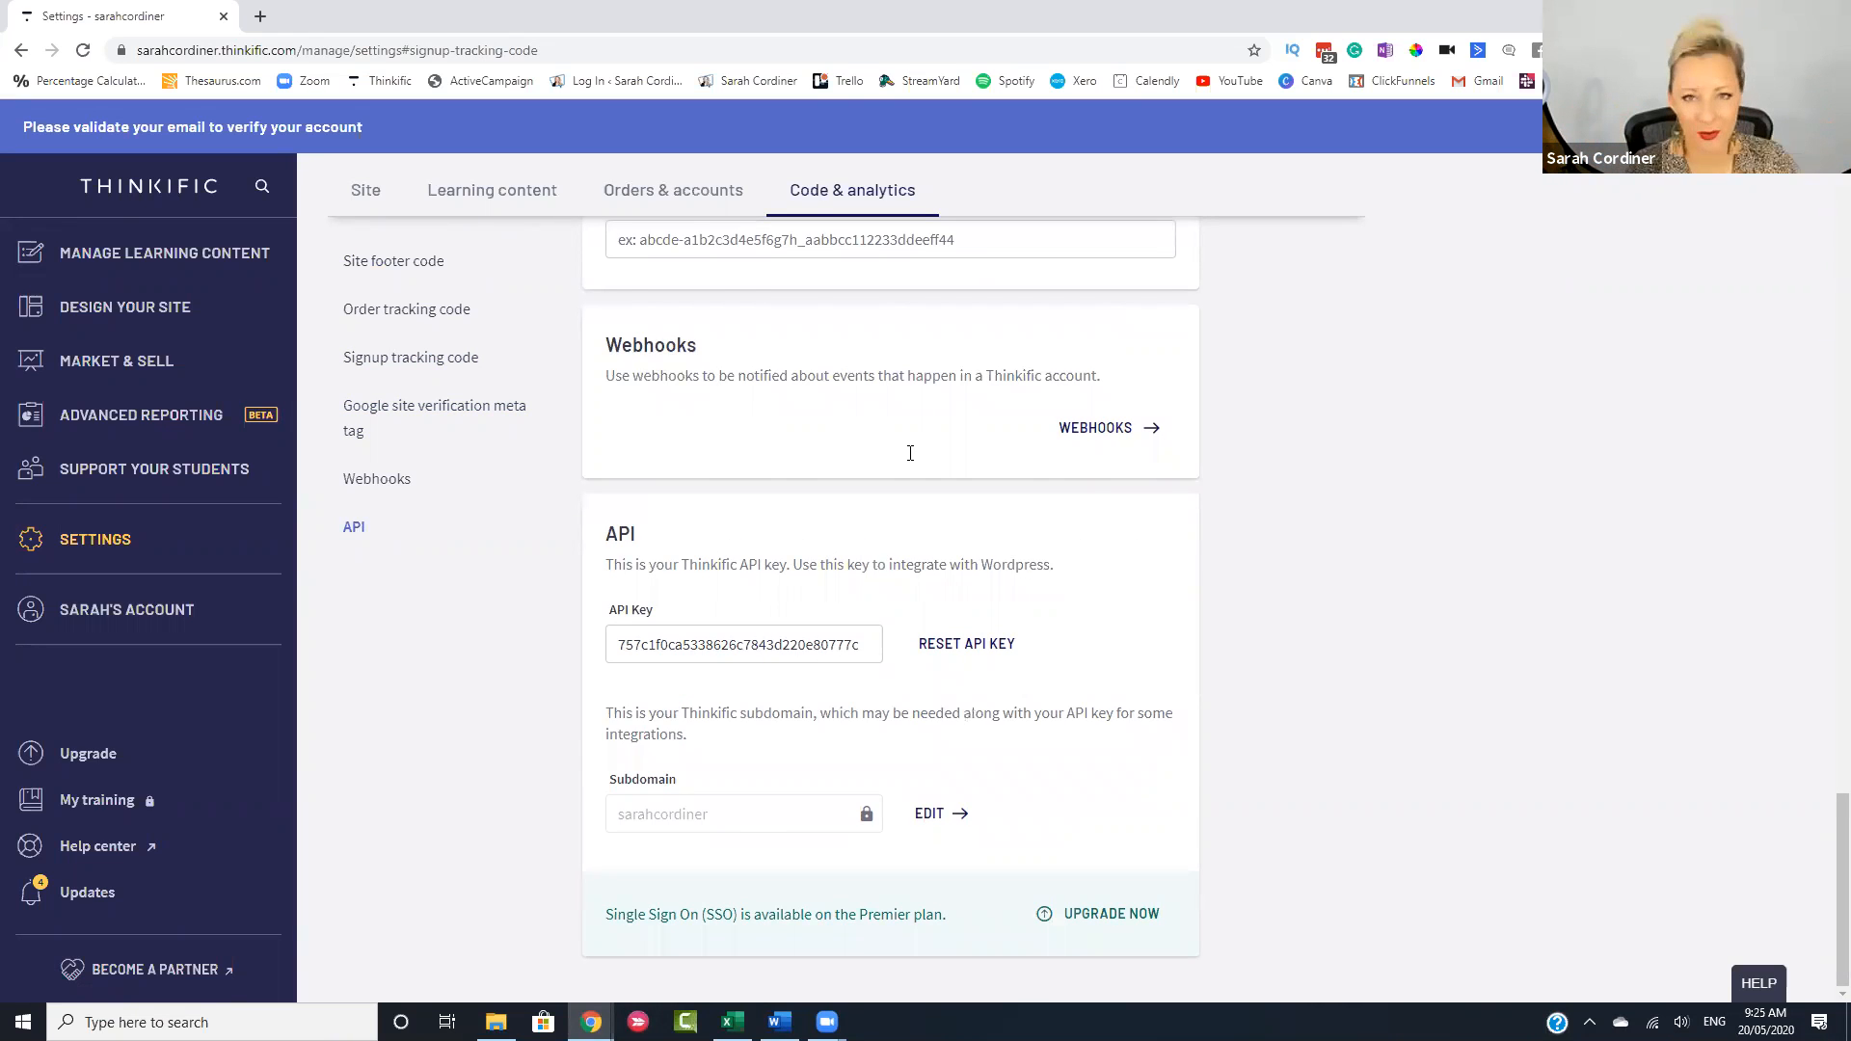
{"action": "scroll", "coordinate": [910, 455], "scroll_direction": "up", "scroll_amount": 1}
{"action": "scroll", "coordinate": [911, 458], "scroll_direction": "up", "scroll_amount": 8}
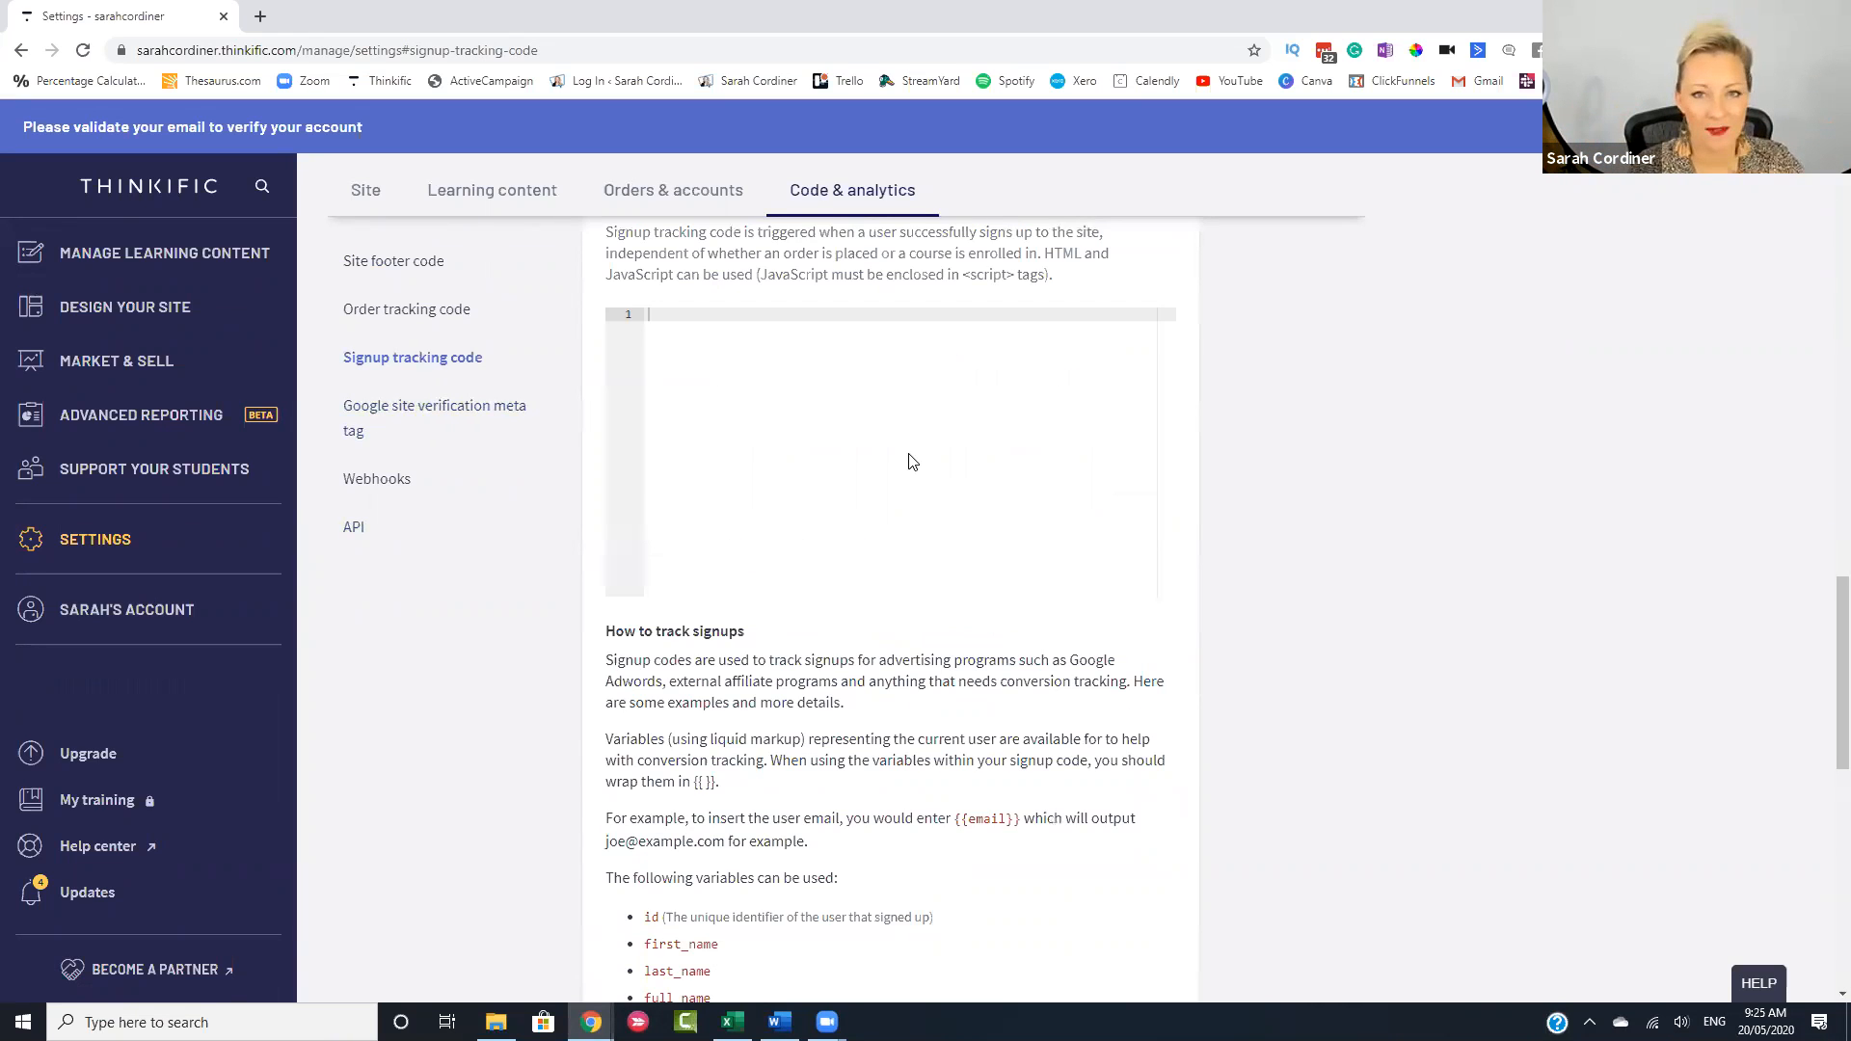
{"action": "scroll", "coordinate": [911, 458], "scroll_direction": "up", "scroll_amount": 10}
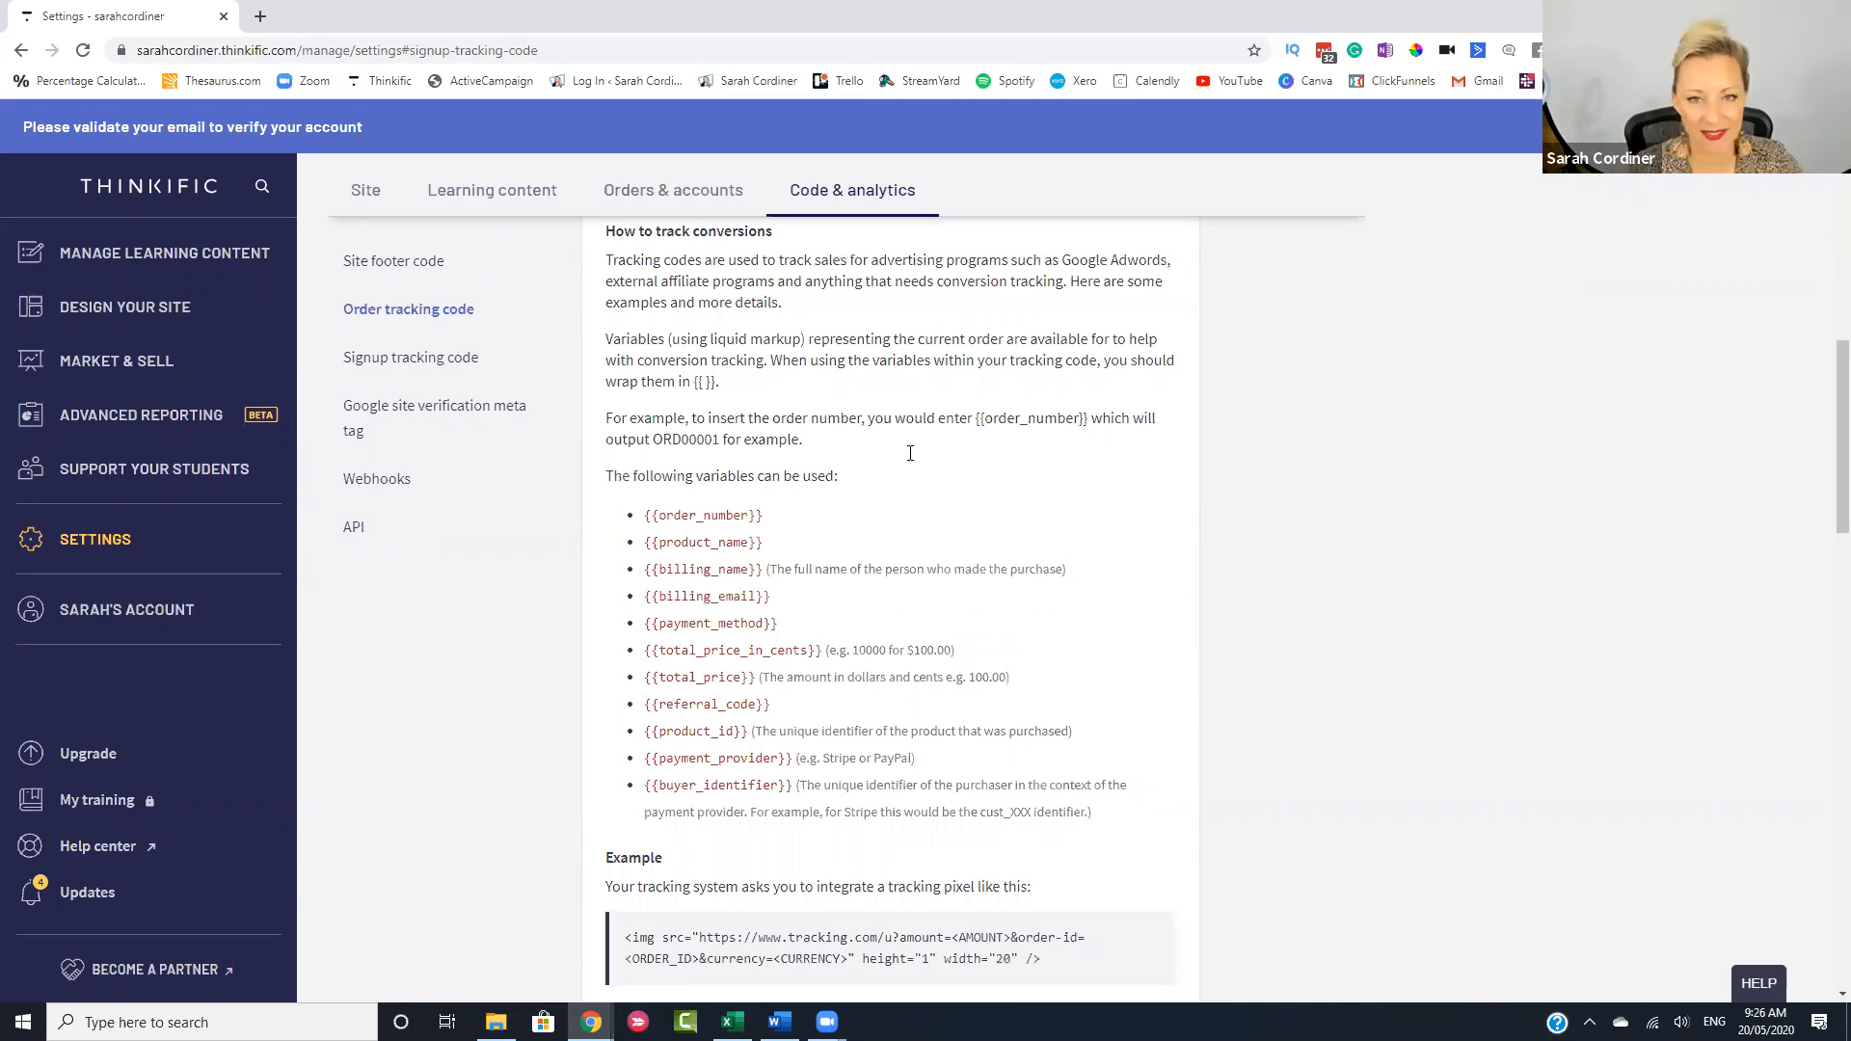
{"action": "scroll", "coordinate": [911, 455], "scroll_direction": "up", "scroll_amount": 8}
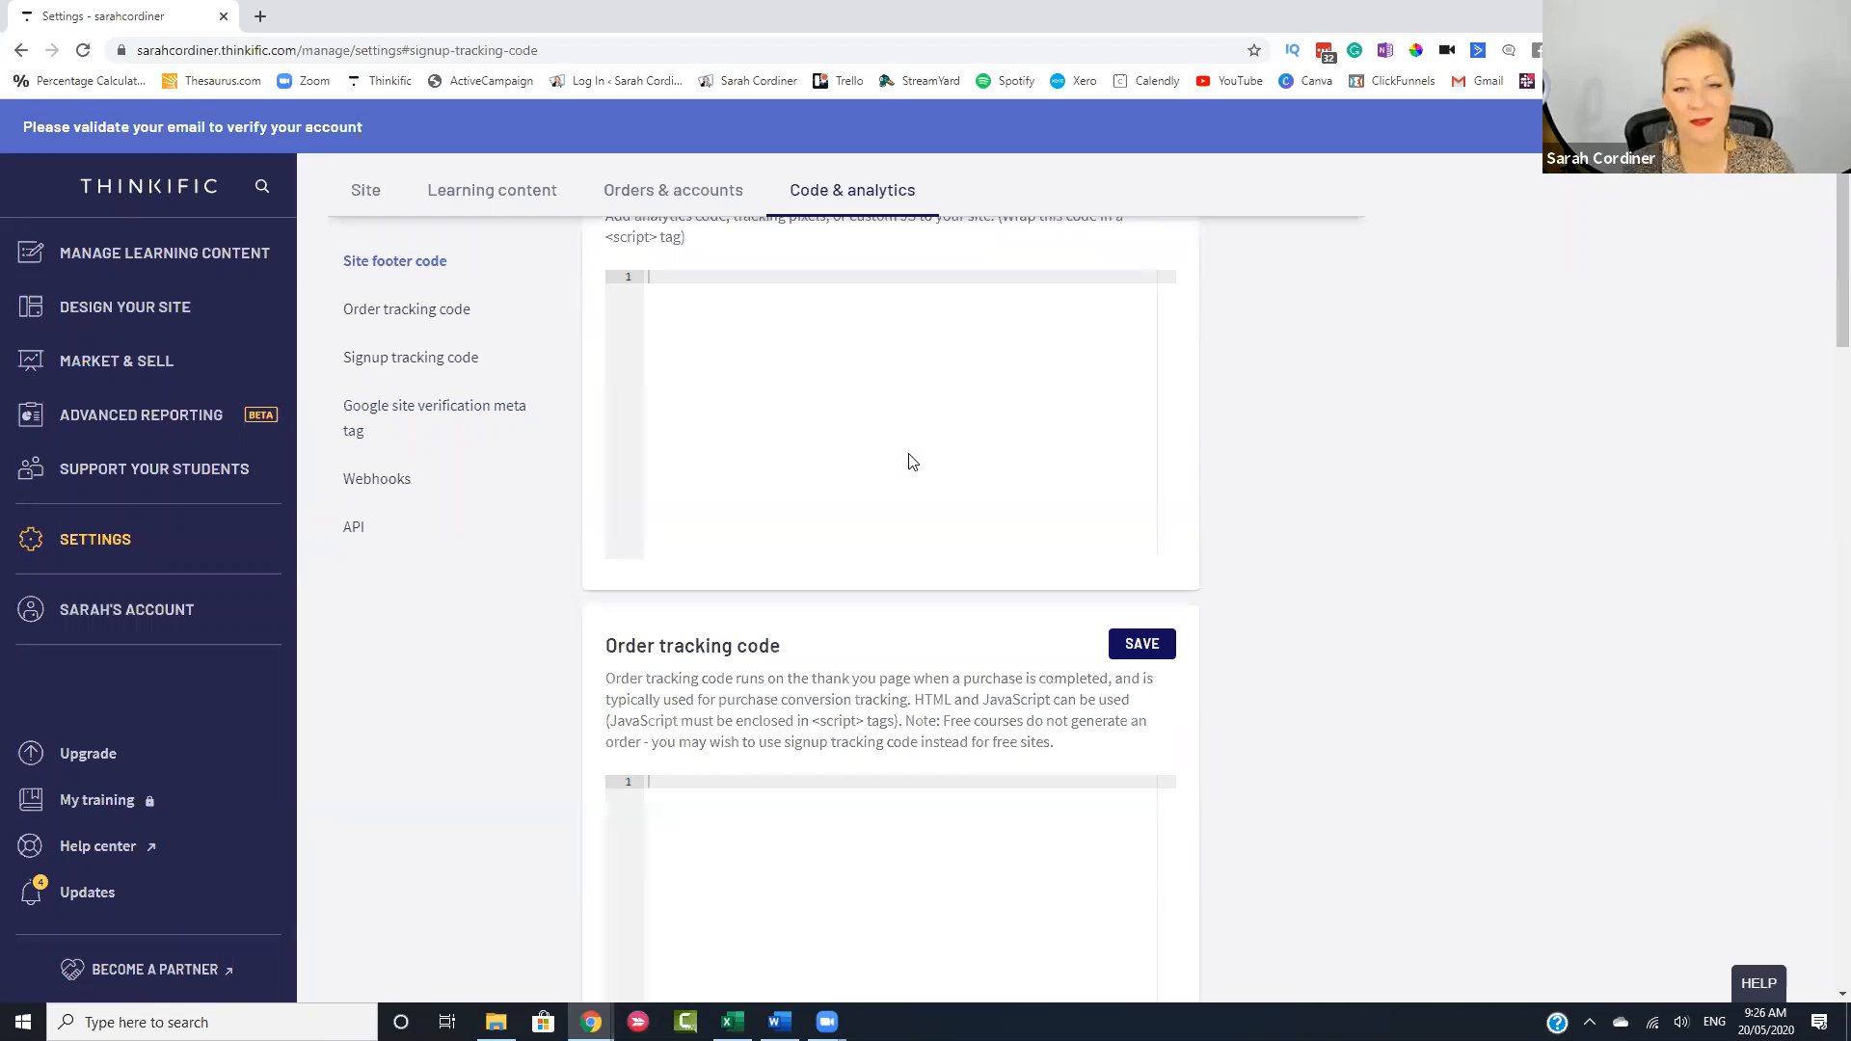
{"action": "scroll", "coordinate": [911, 462], "scroll_direction": "up", "scroll_amount": 2}
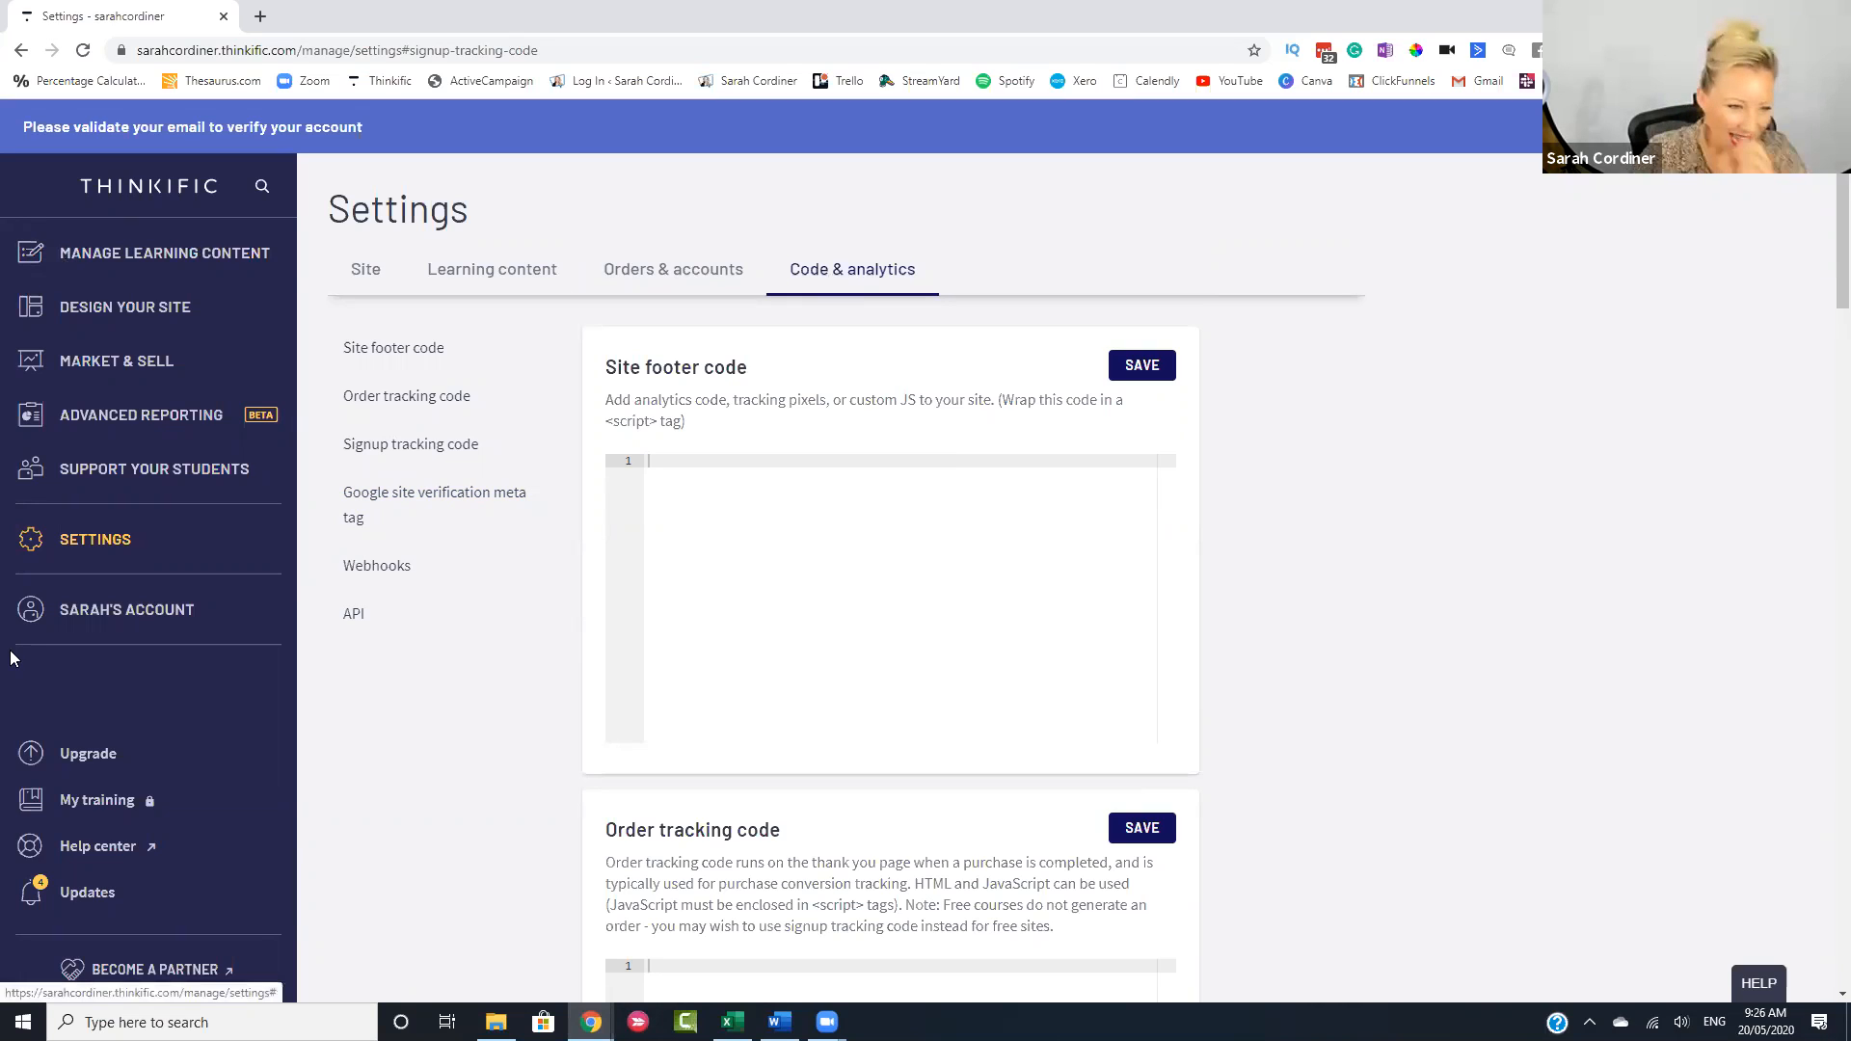
- Open the Theme library from the site design options
{"action": "left_click", "coordinate": [108, 314]}
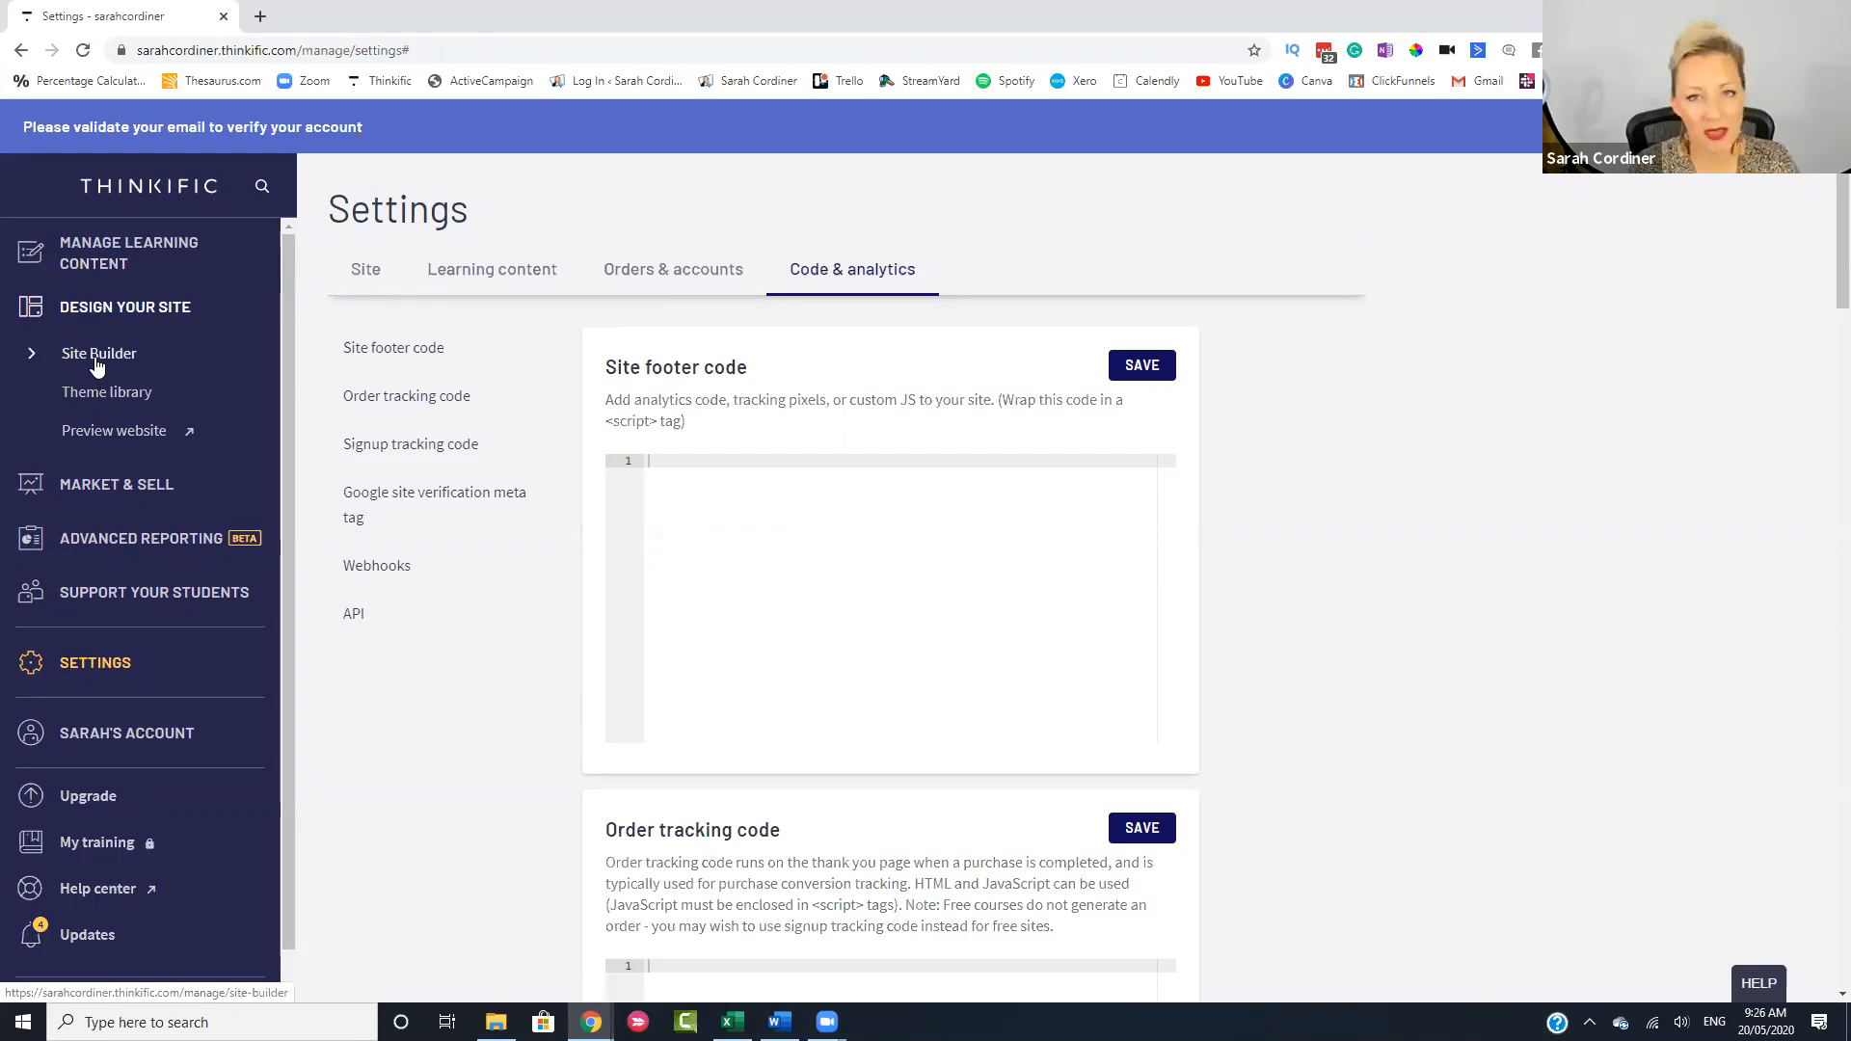
{"action": "left_click", "coordinate": [103, 400]}
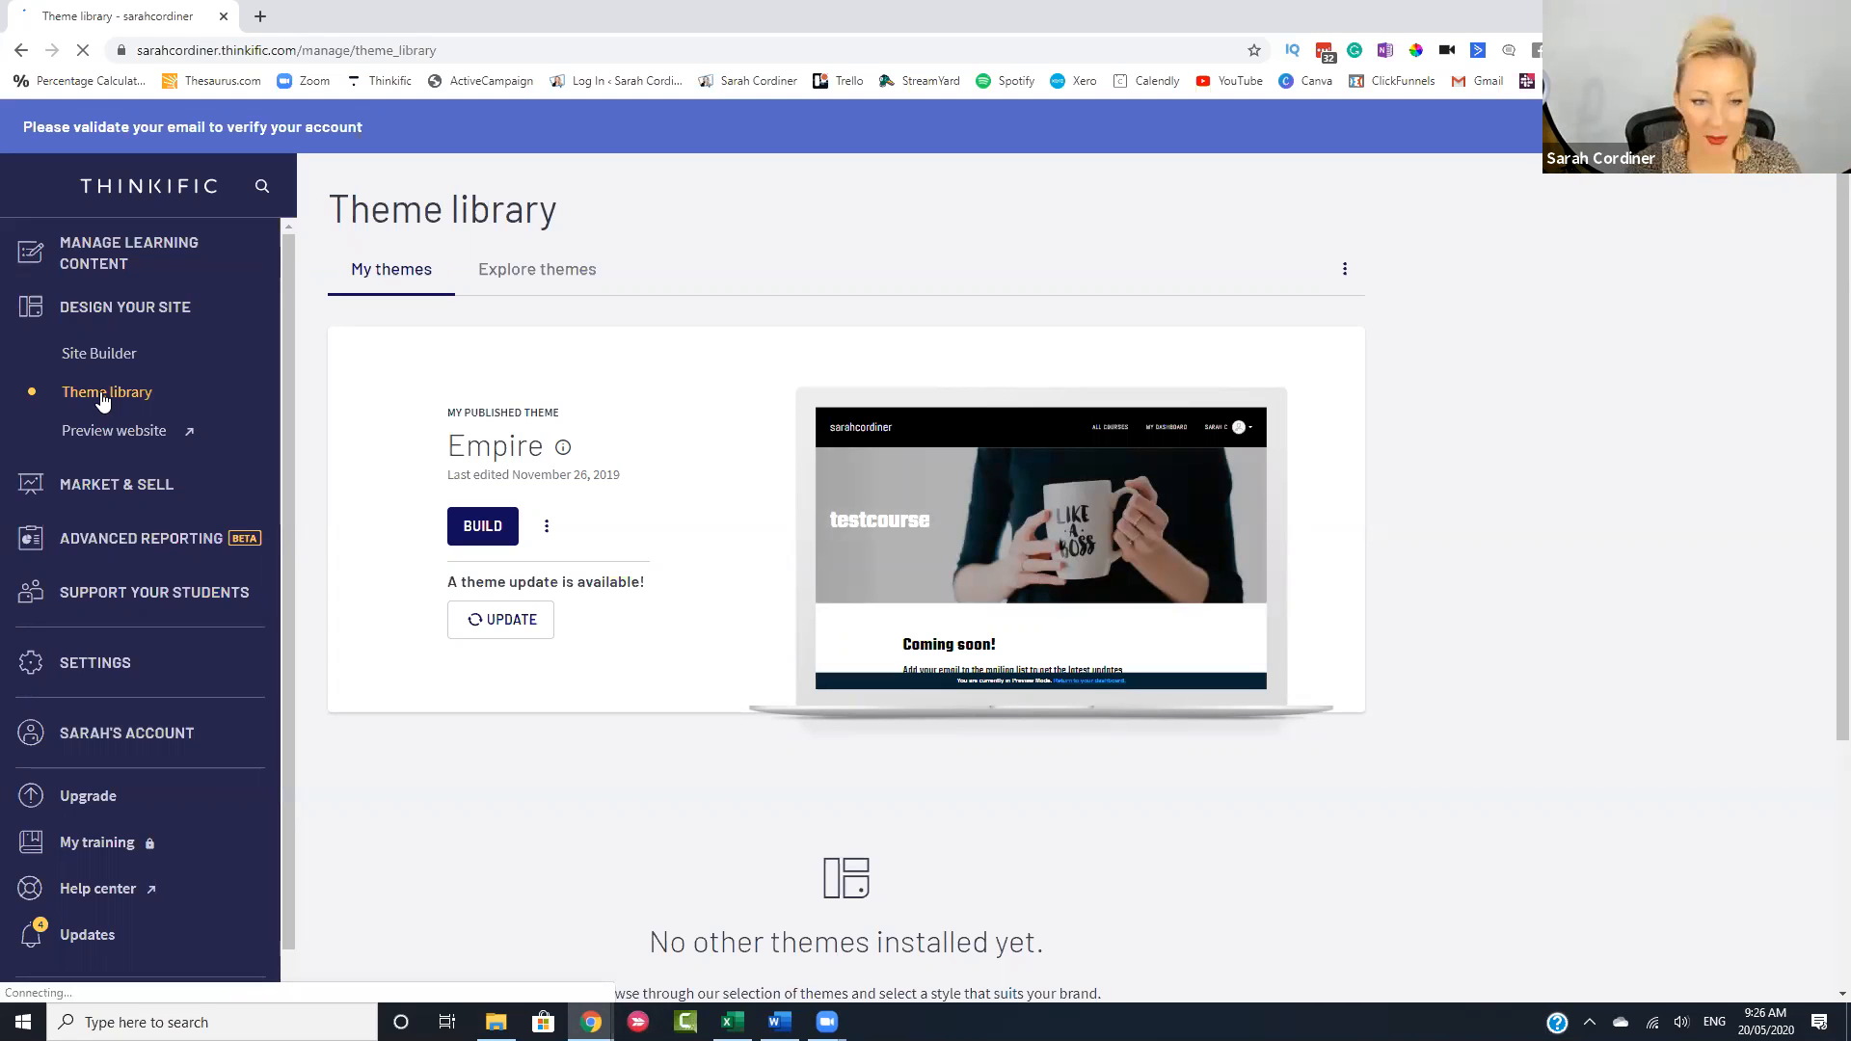
- Open the Site Builder from the site design options and look over the home page preview and the site's web address
{"action": "left_click", "coordinate": [525, 270]}
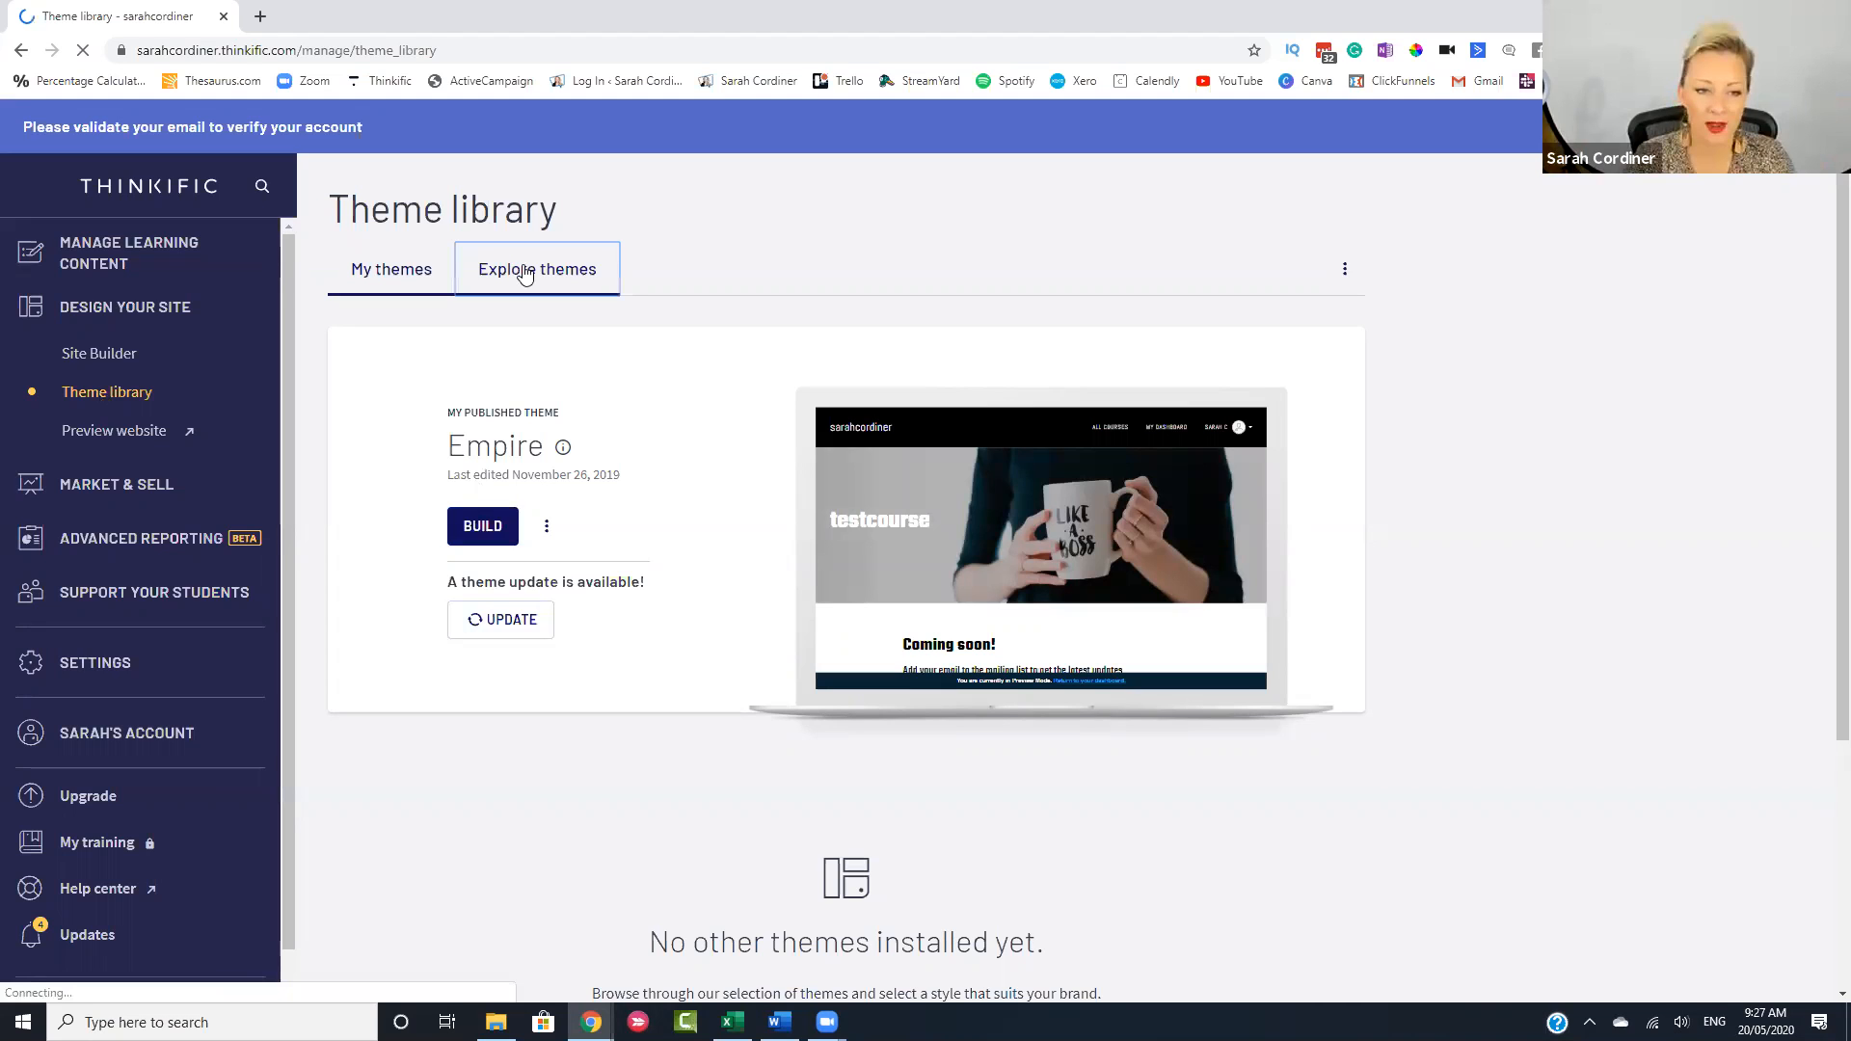
{"action": "left_click", "coordinate": [126, 355]}
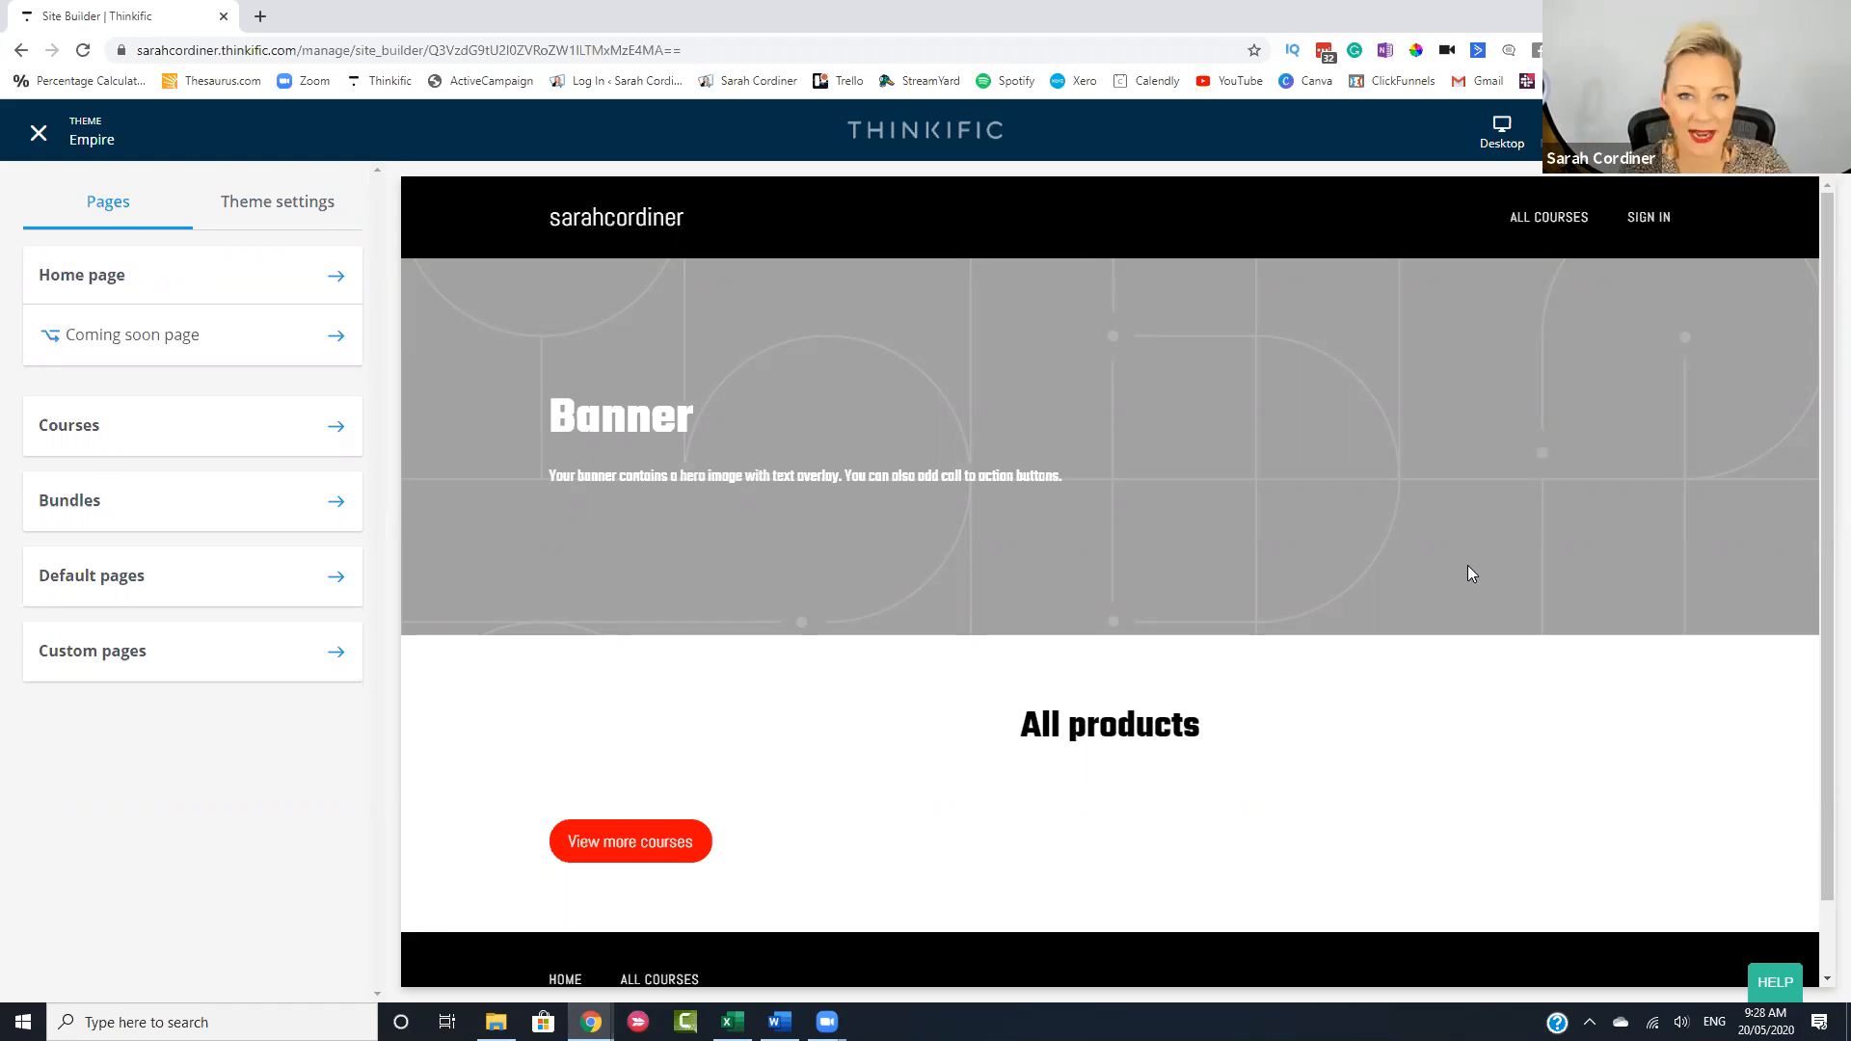
{"action": "scroll", "coordinate": [1350, 496], "scroll_direction": "down", "scroll_amount": 1}
{"action": "scroll", "coordinate": [1329, 490], "scroll_direction": "up", "scroll_amount": 1}
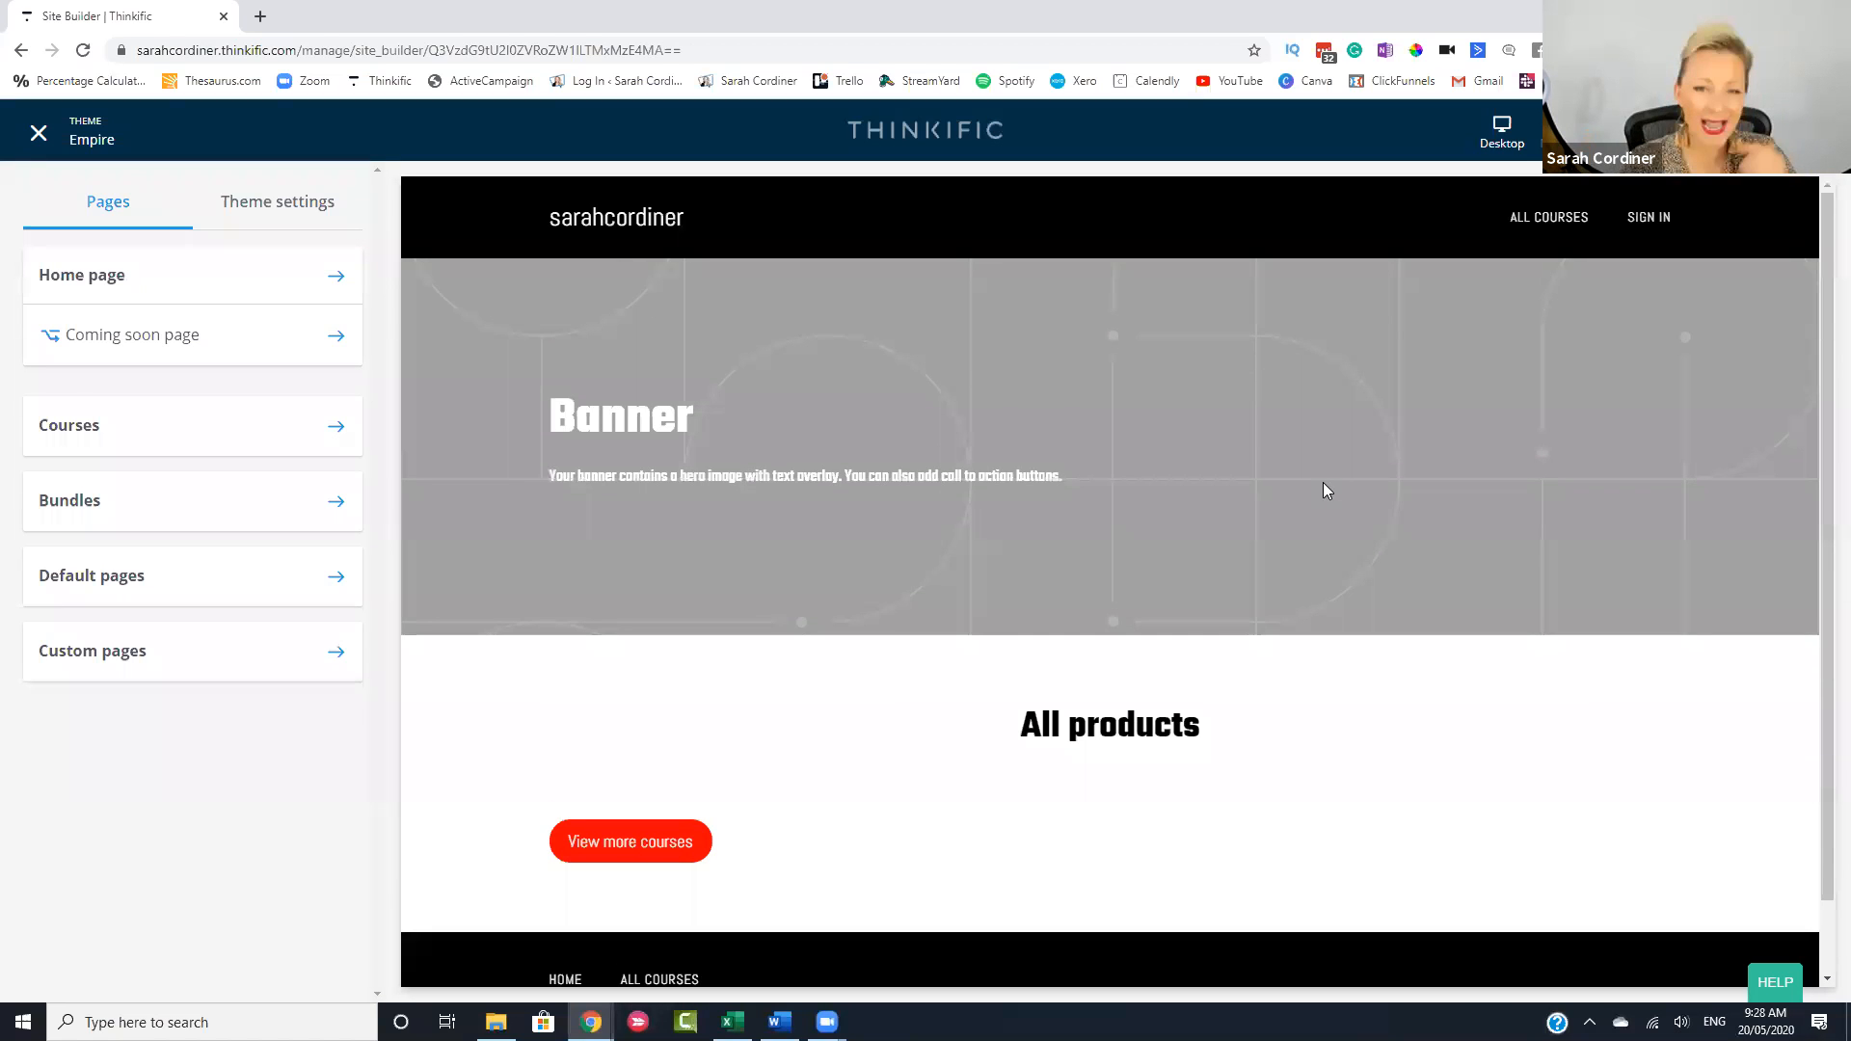
{"action": "scroll", "coordinate": [1205, 497], "scroll_direction": "down", "scroll_amount": 1}
{"action": "scroll", "coordinate": [675, 501], "scroll_direction": "up", "scroll_amount": 1}
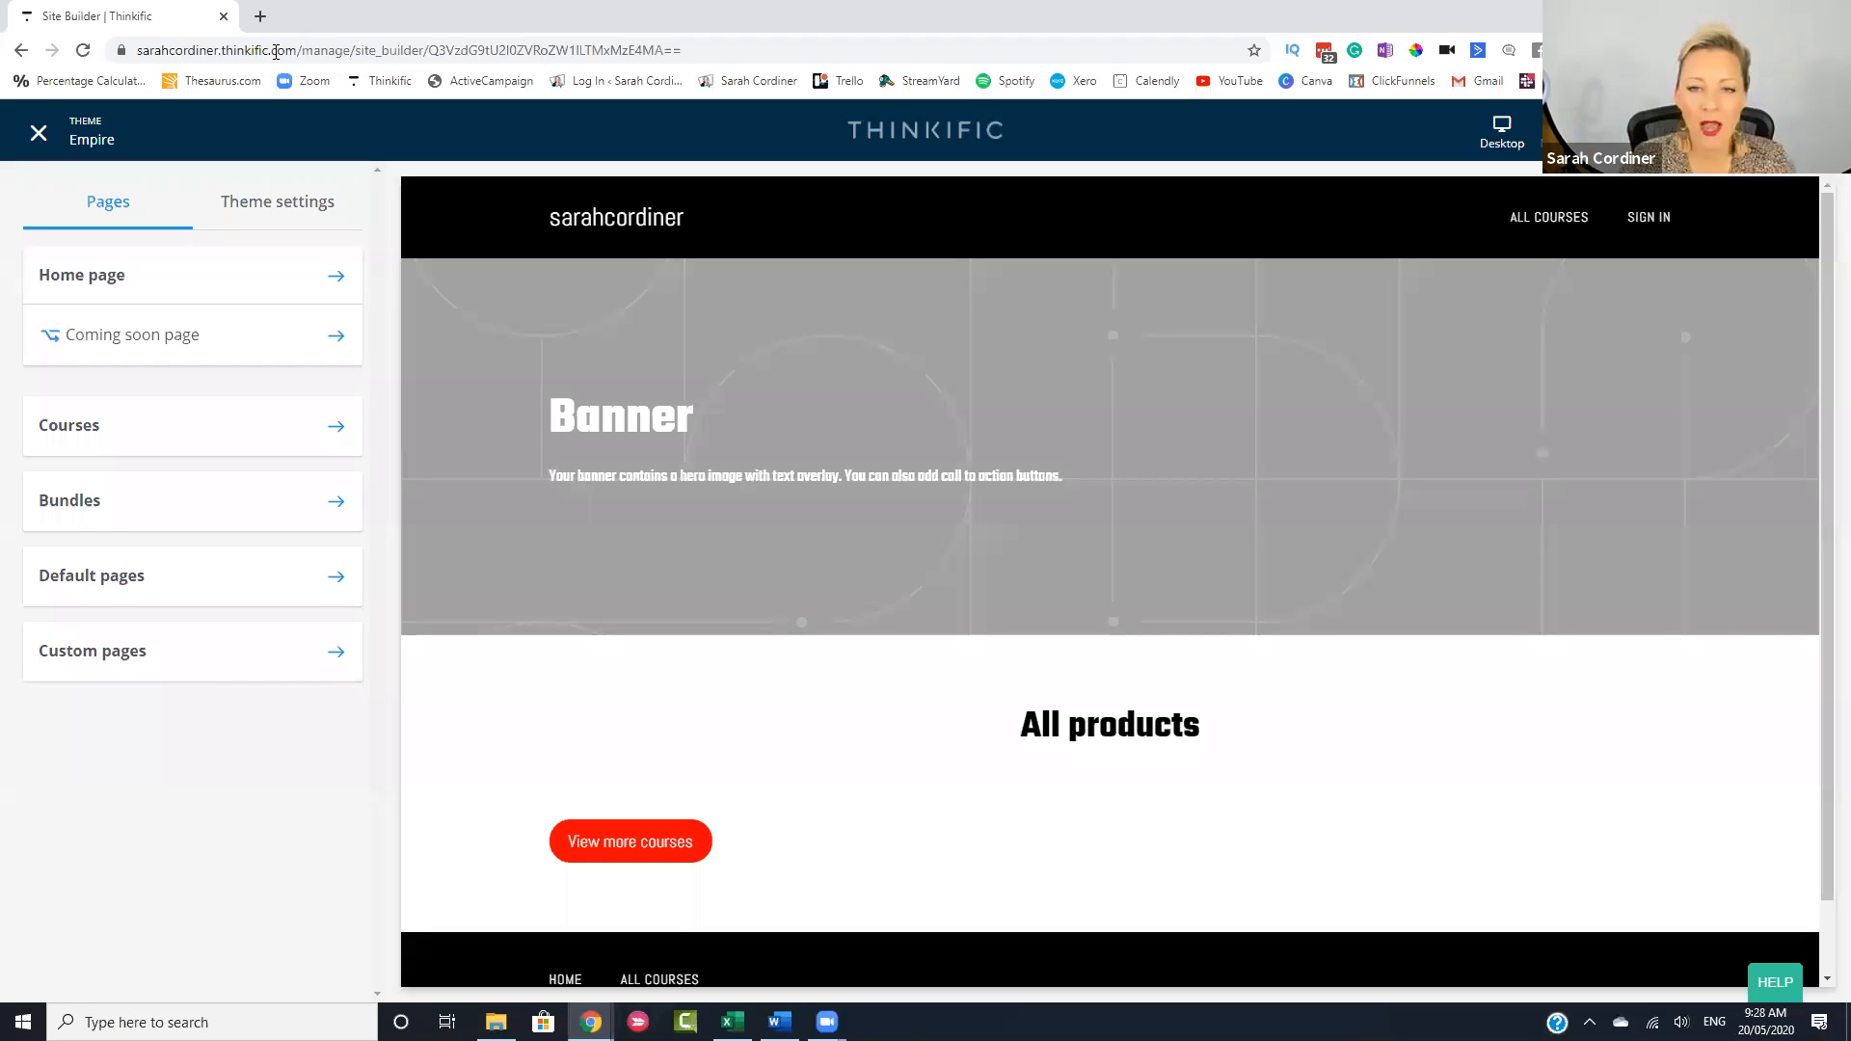
{"action": "left_click_drag", "start_coordinate": [297, 51], "coordinate": [139, 54]}
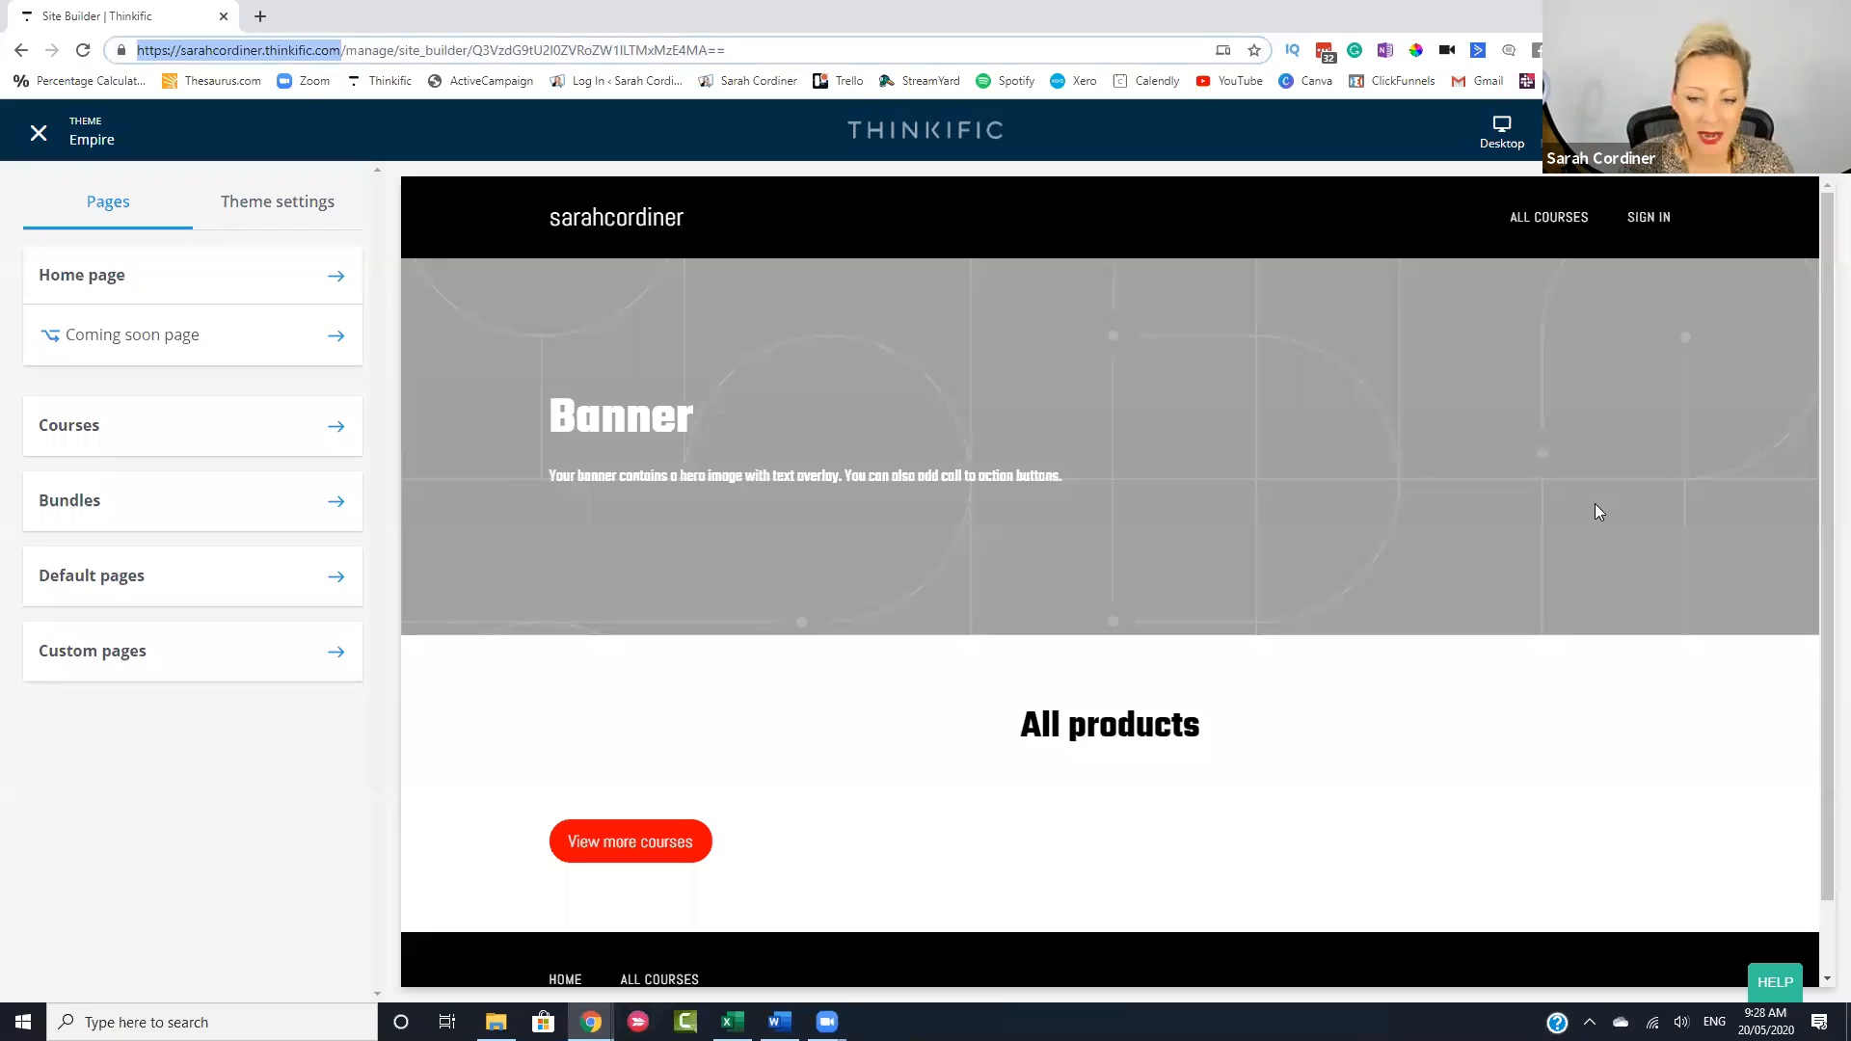
{"action": "scroll", "coordinate": [1595, 503], "scroll_direction": "down", "scroll_amount": 1}
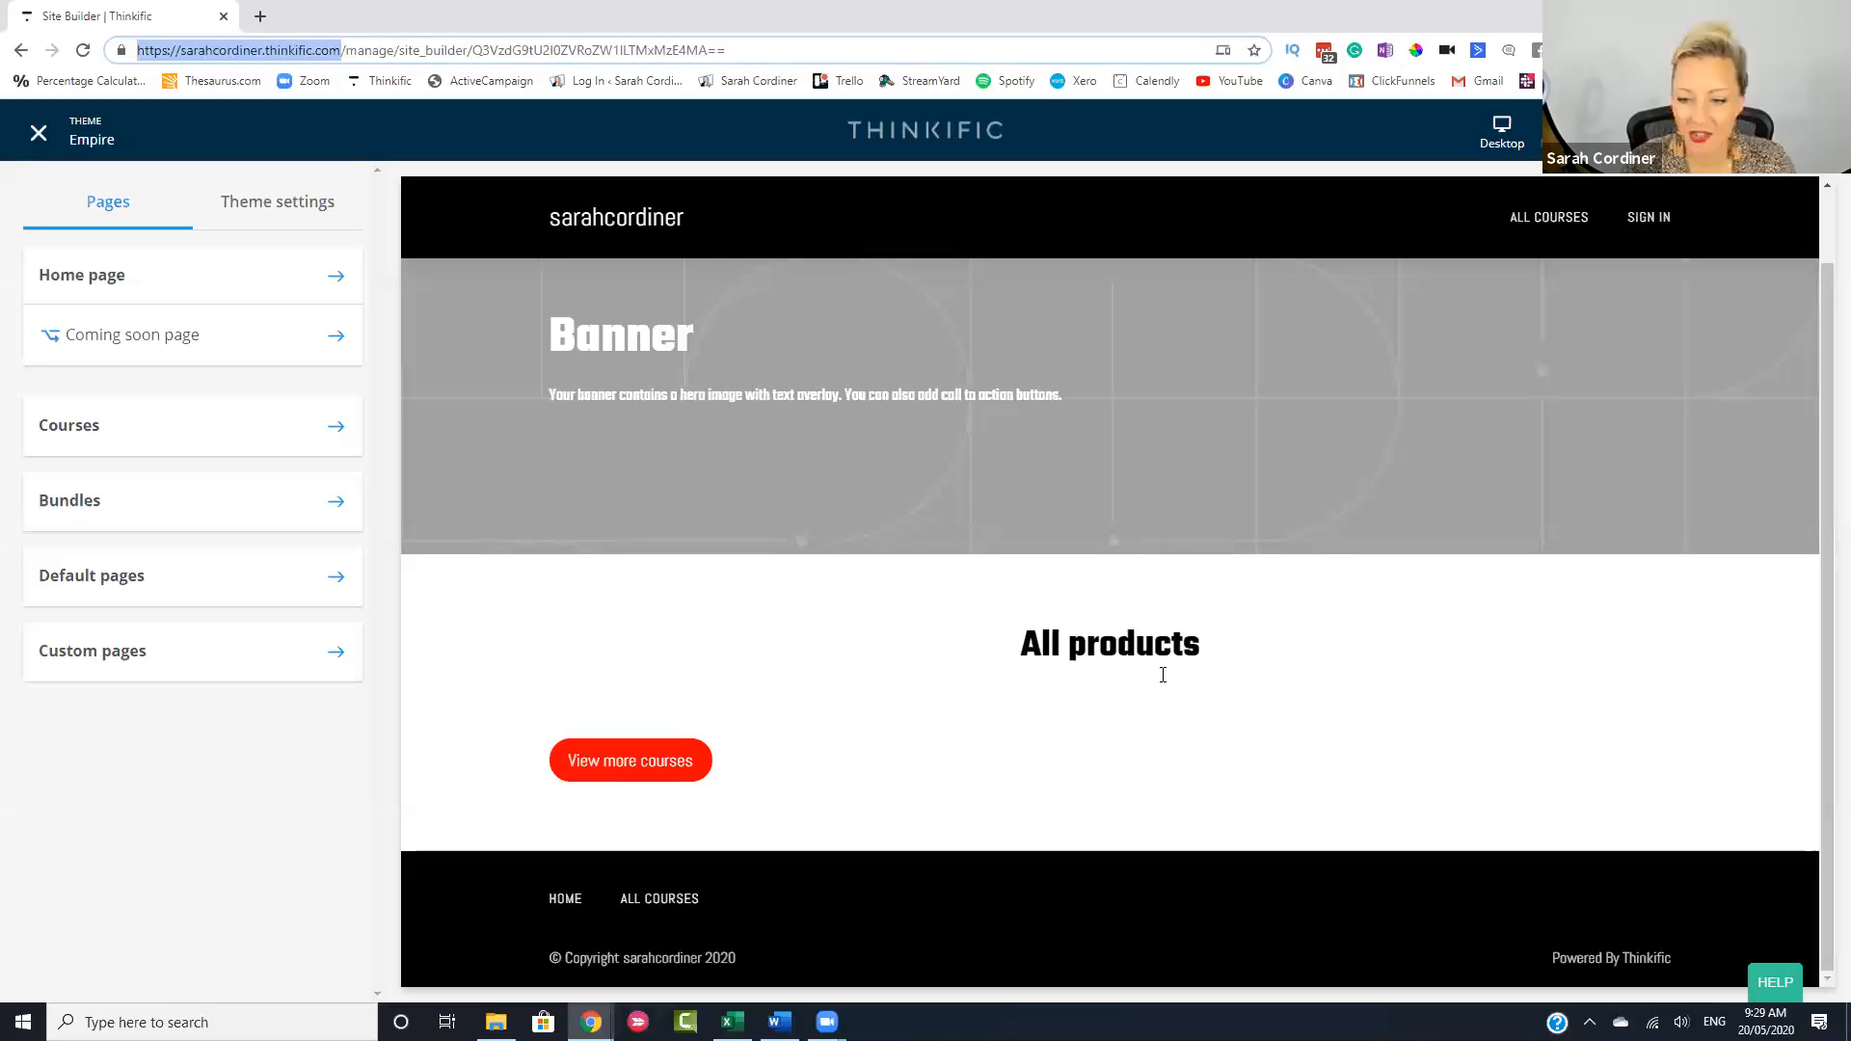
{"action": "scroll", "coordinate": [1163, 675], "scroll_direction": "up", "scroll_amount": 1}
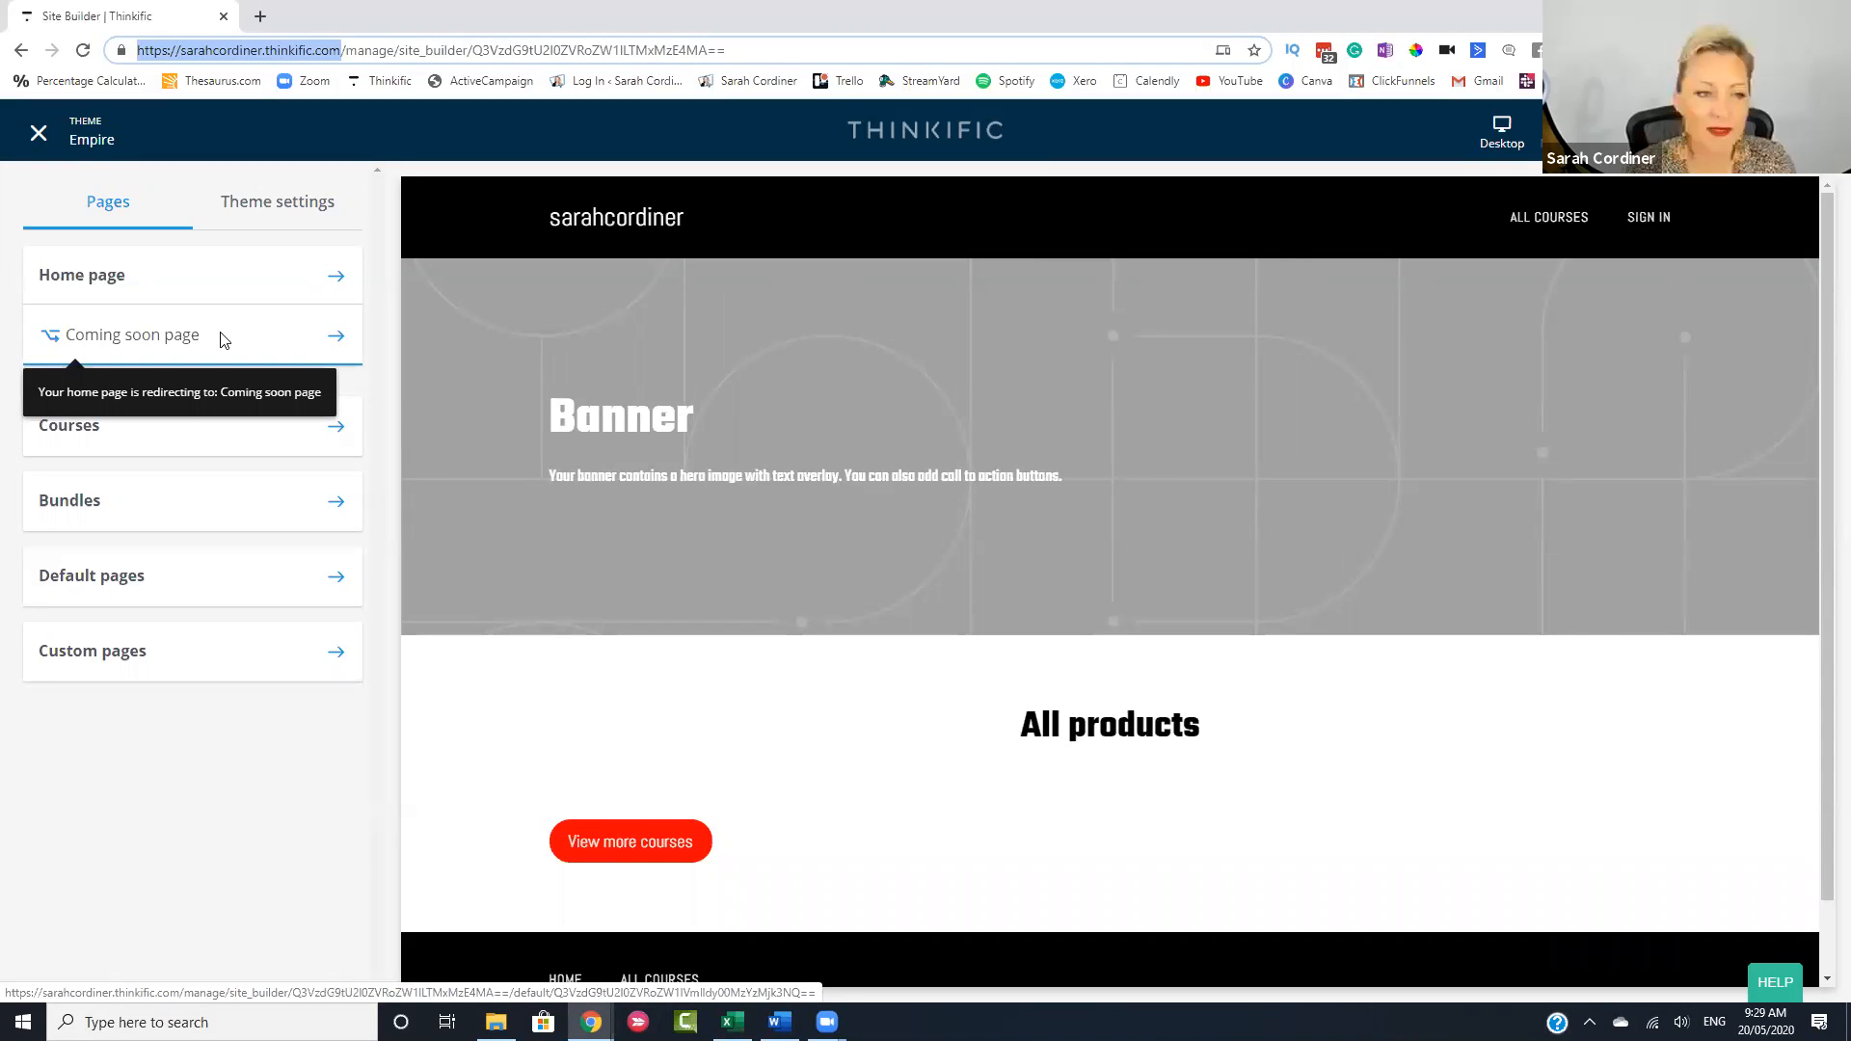
- Open the Coming soon page and examine its banner, email sign-up form and footer
{"action": "left_click", "coordinate": [223, 340]}
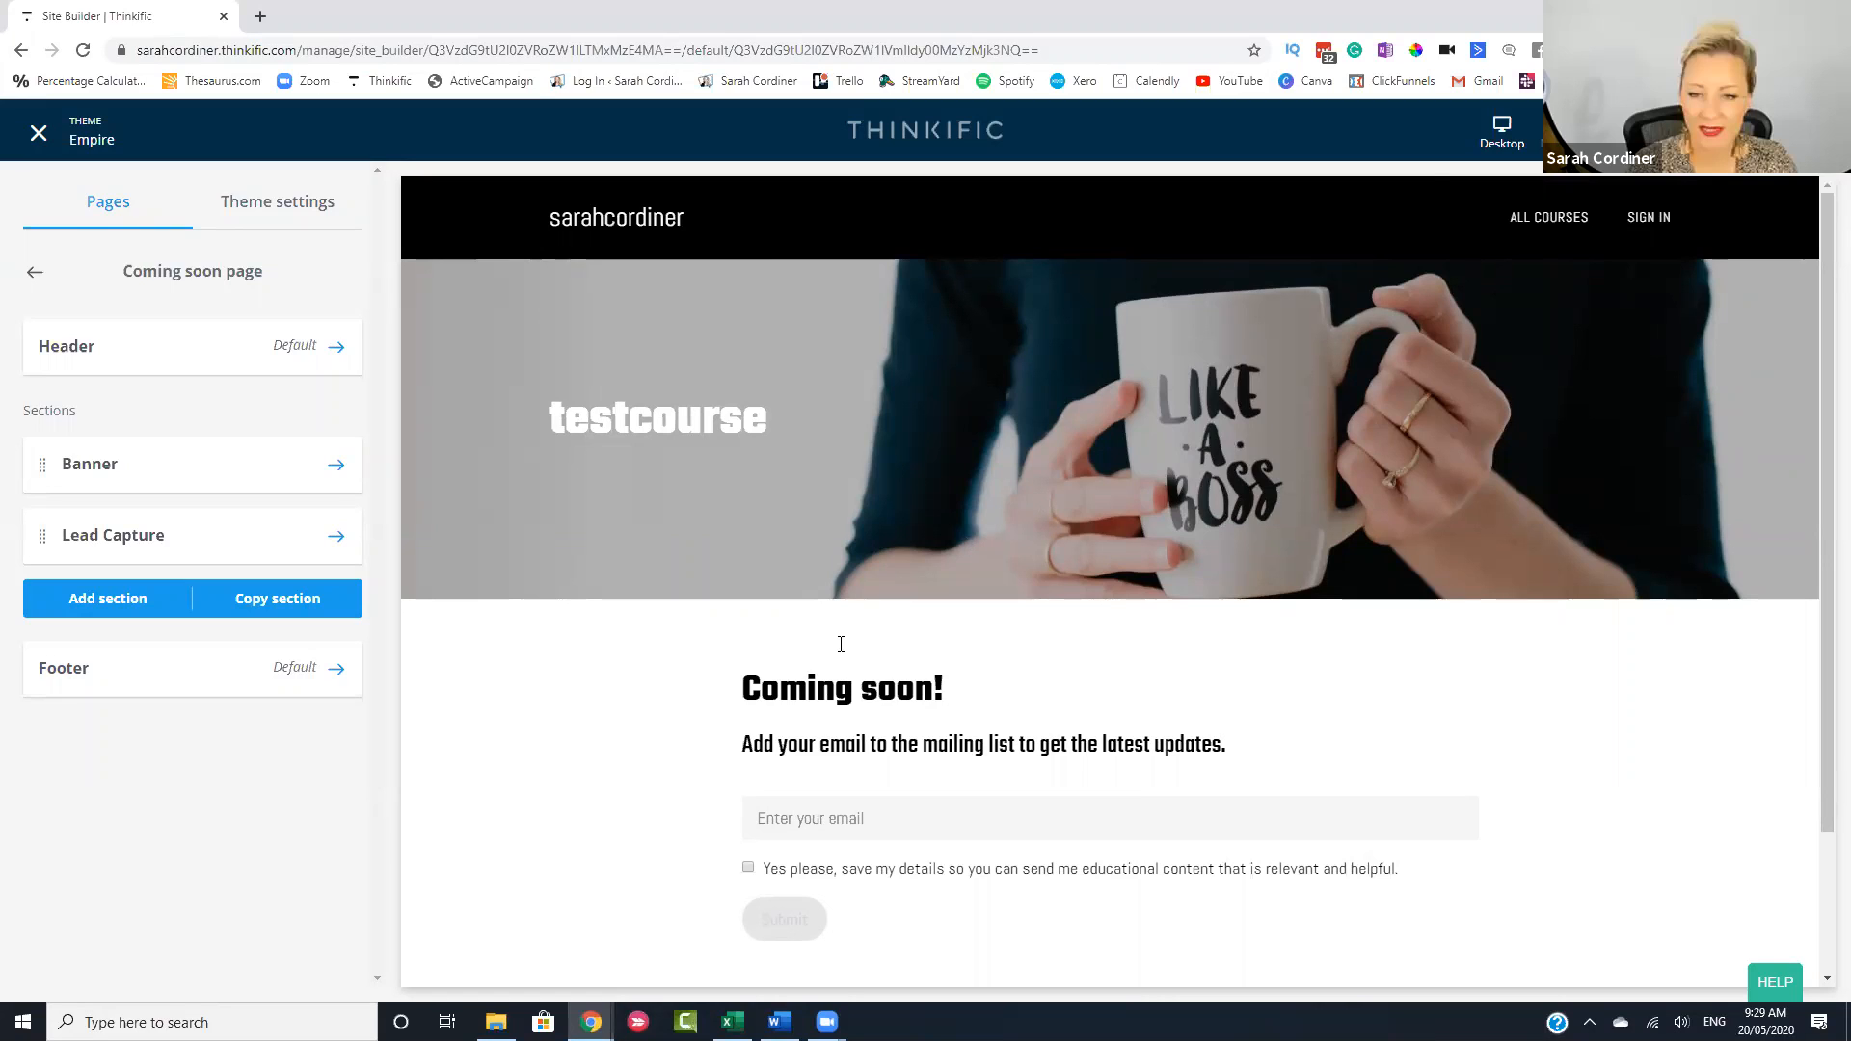
{"action": "scroll", "coordinate": [841, 644], "scroll_direction": "down", "scroll_amount": 1}
{"action": "scroll", "coordinate": [822, 694], "scroll_direction": "down", "scroll_amount": 1}
{"action": "left_click", "coordinate": [808, 643]}
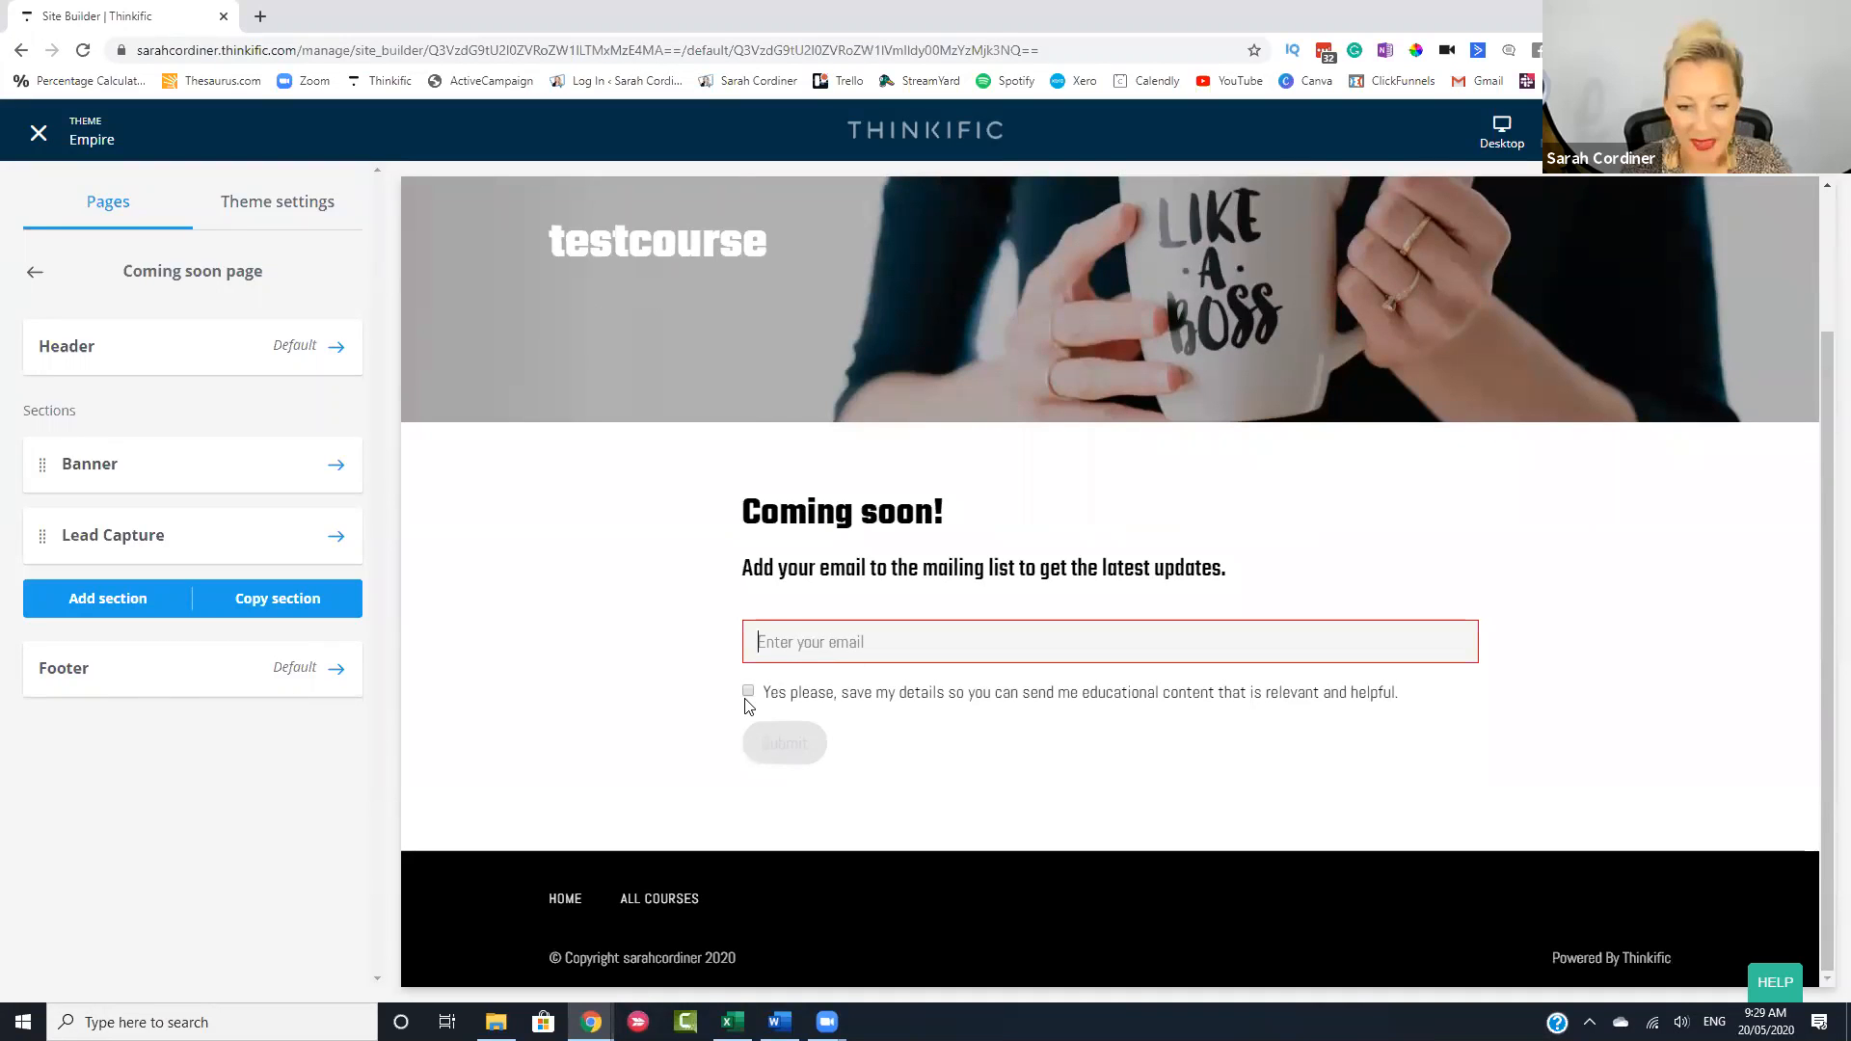
{"action": "left_click", "coordinate": [644, 665]}
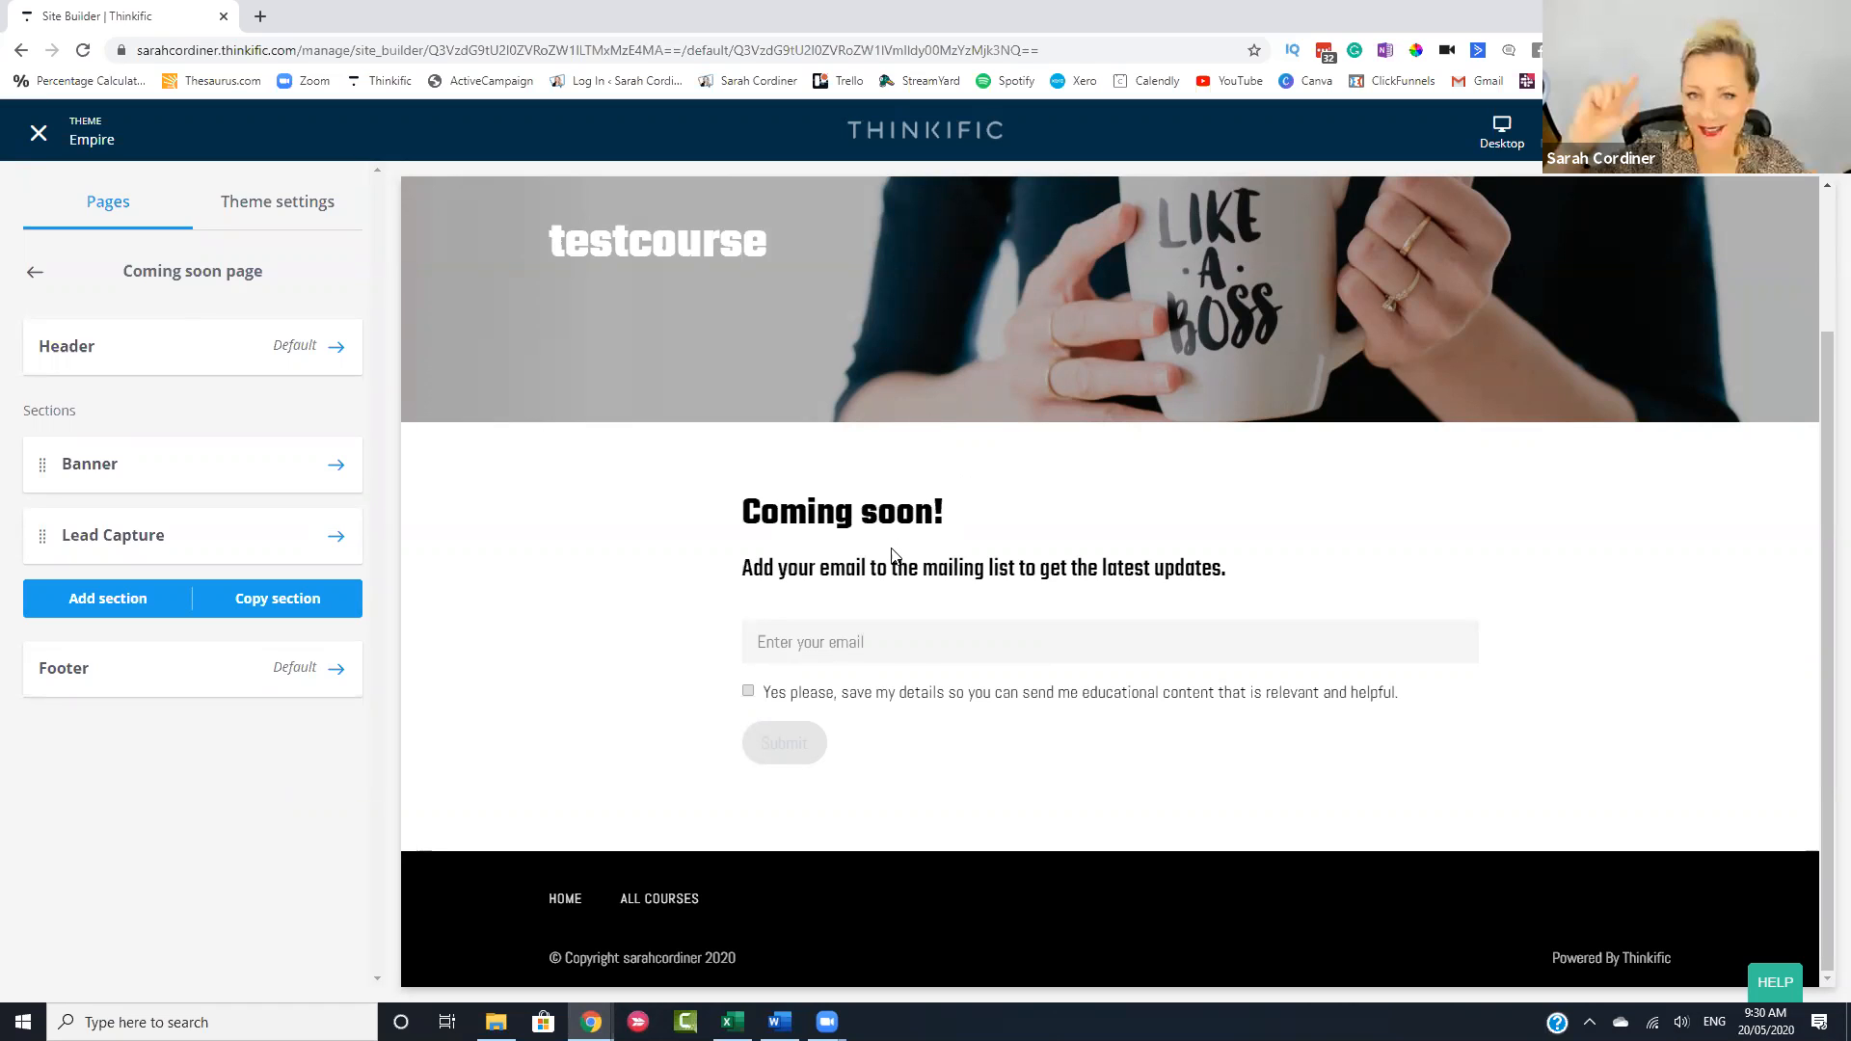
{"action": "scroll", "coordinate": [892, 557], "scroll_direction": "up", "scroll_amount": 1}
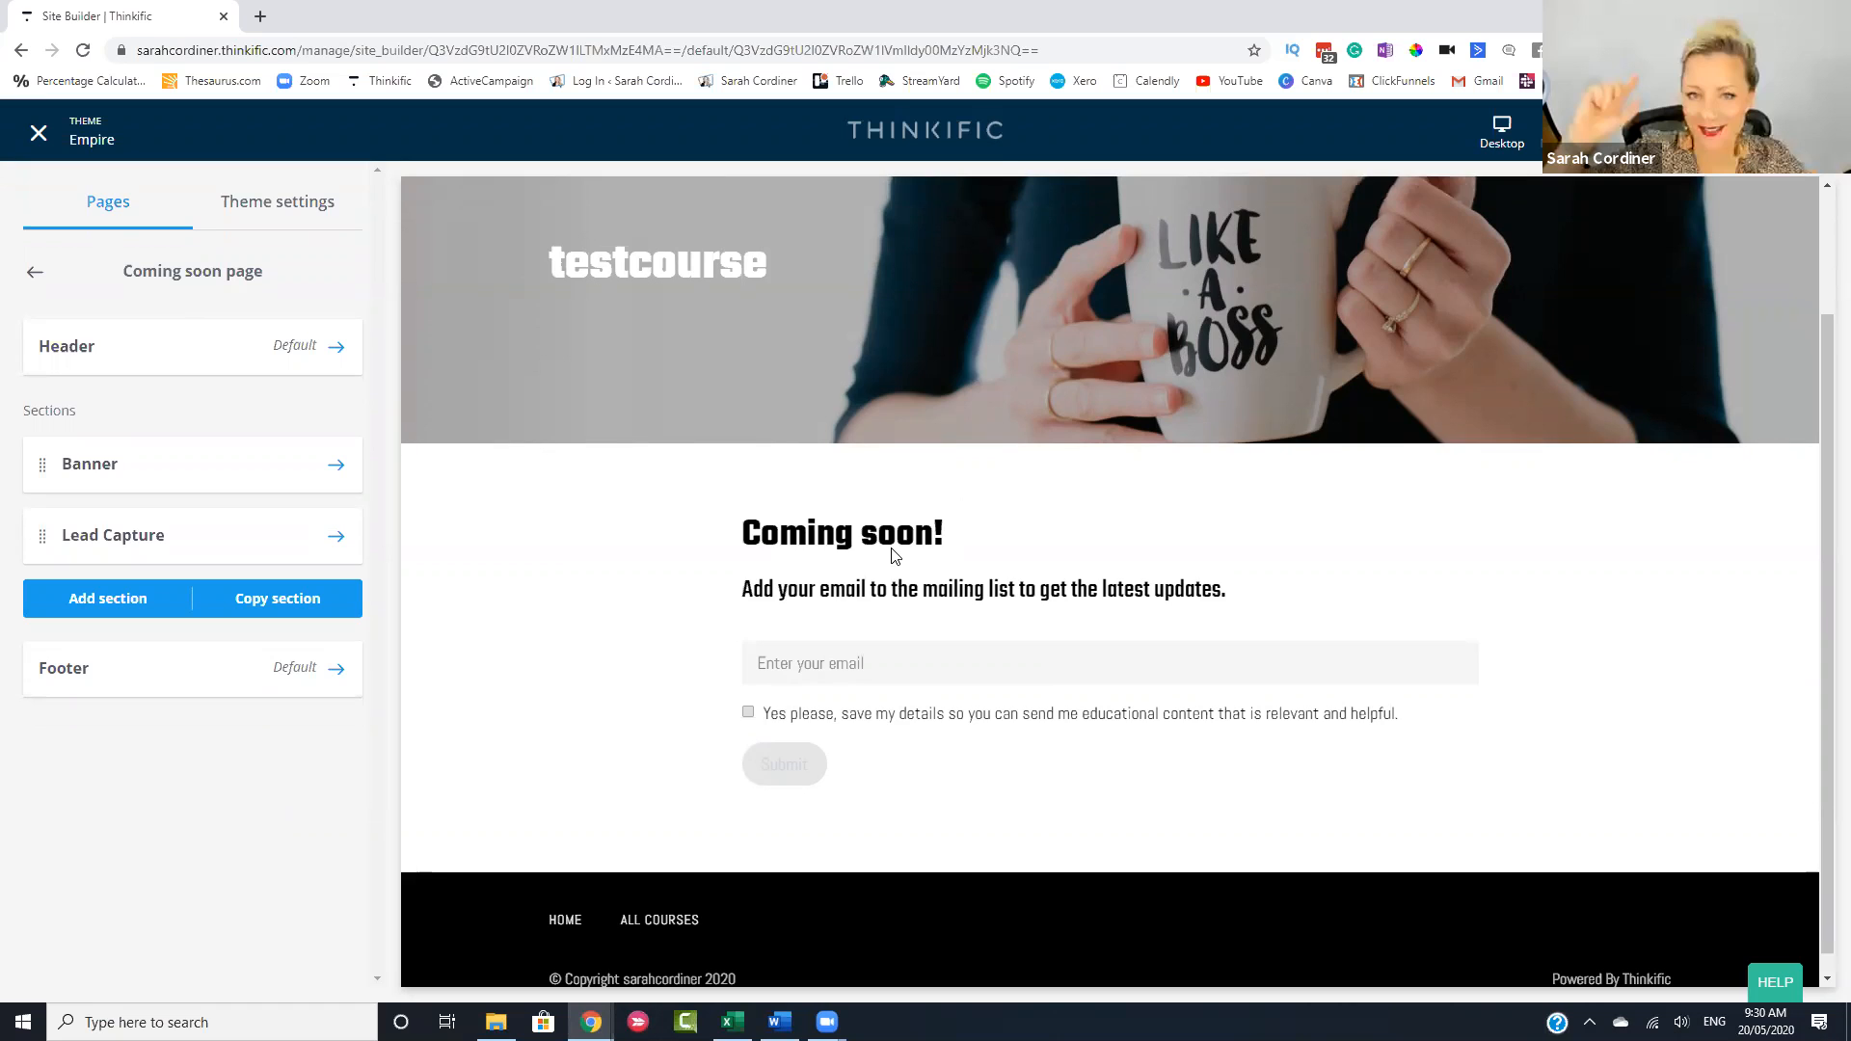
{"action": "scroll", "coordinate": [892, 556], "scroll_direction": "up", "scroll_amount": 3}
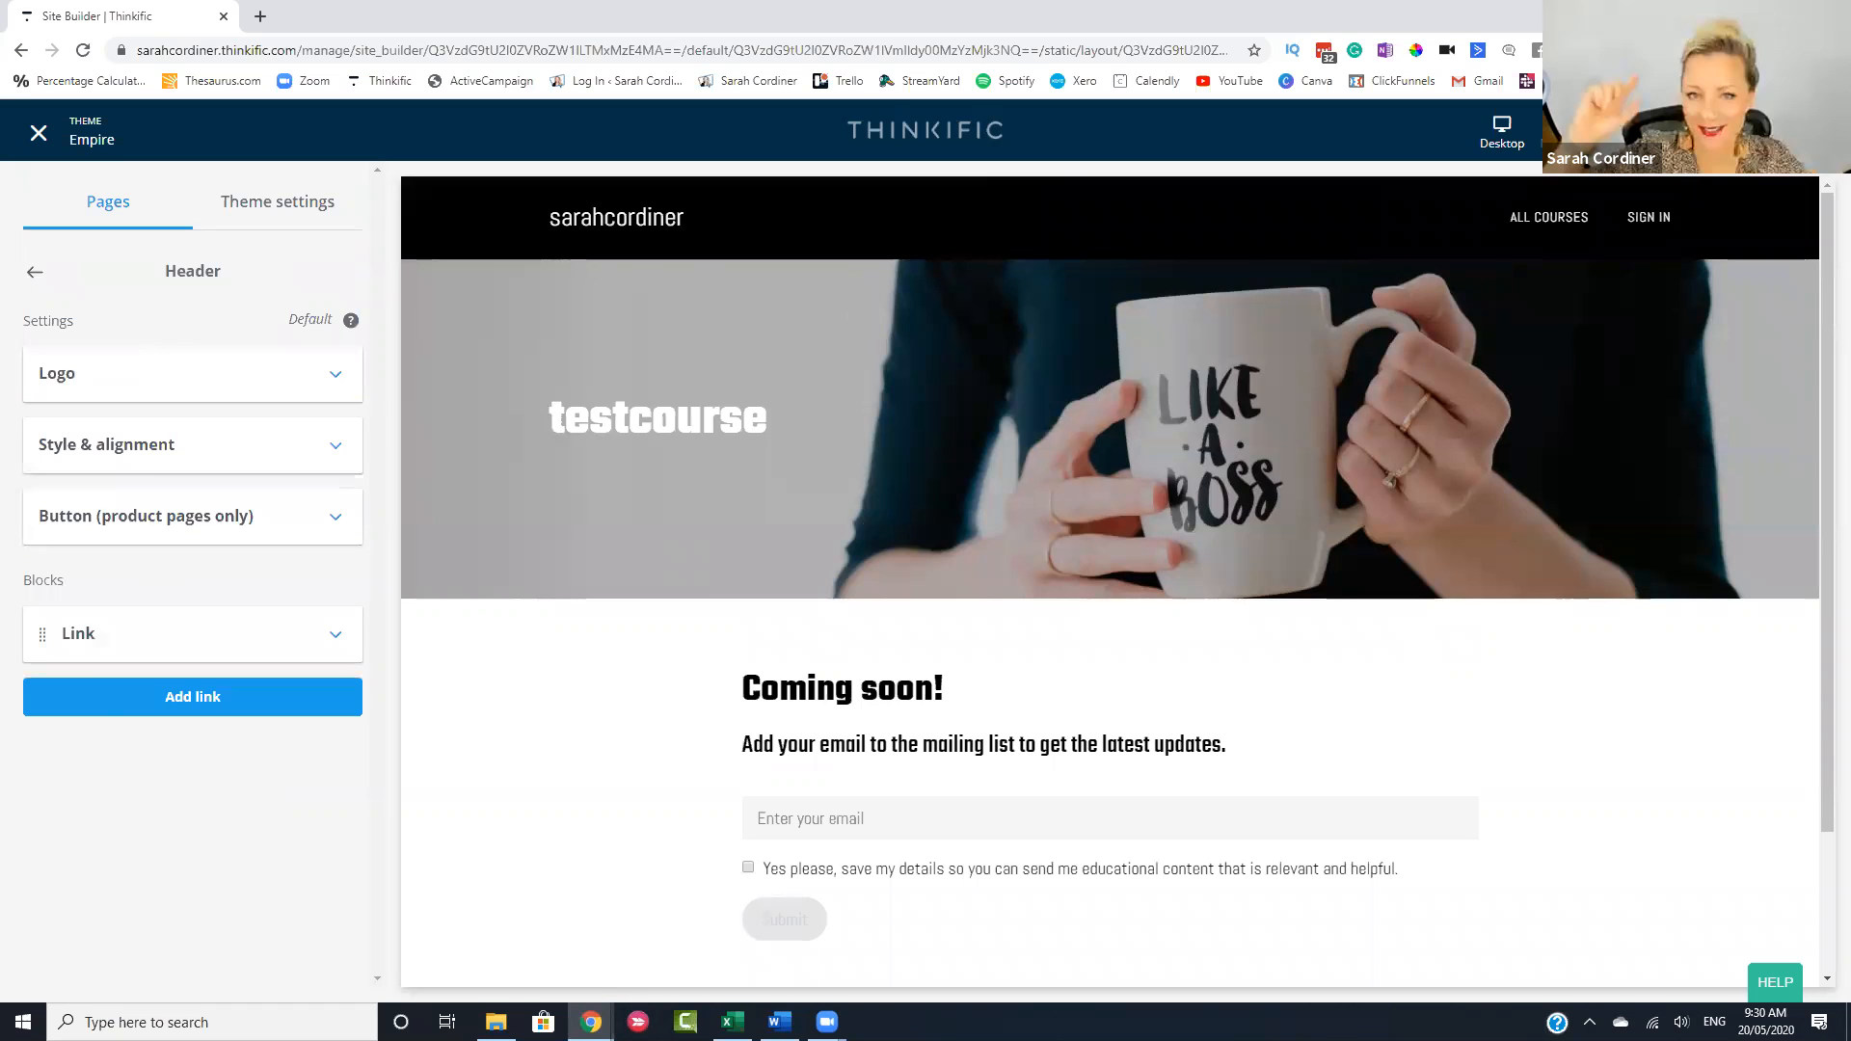
- Upload the photo of the woman in blue with both hands raised as the Coming soon page's header logo
{"action": "left_click", "coordinate": [214, 401]}
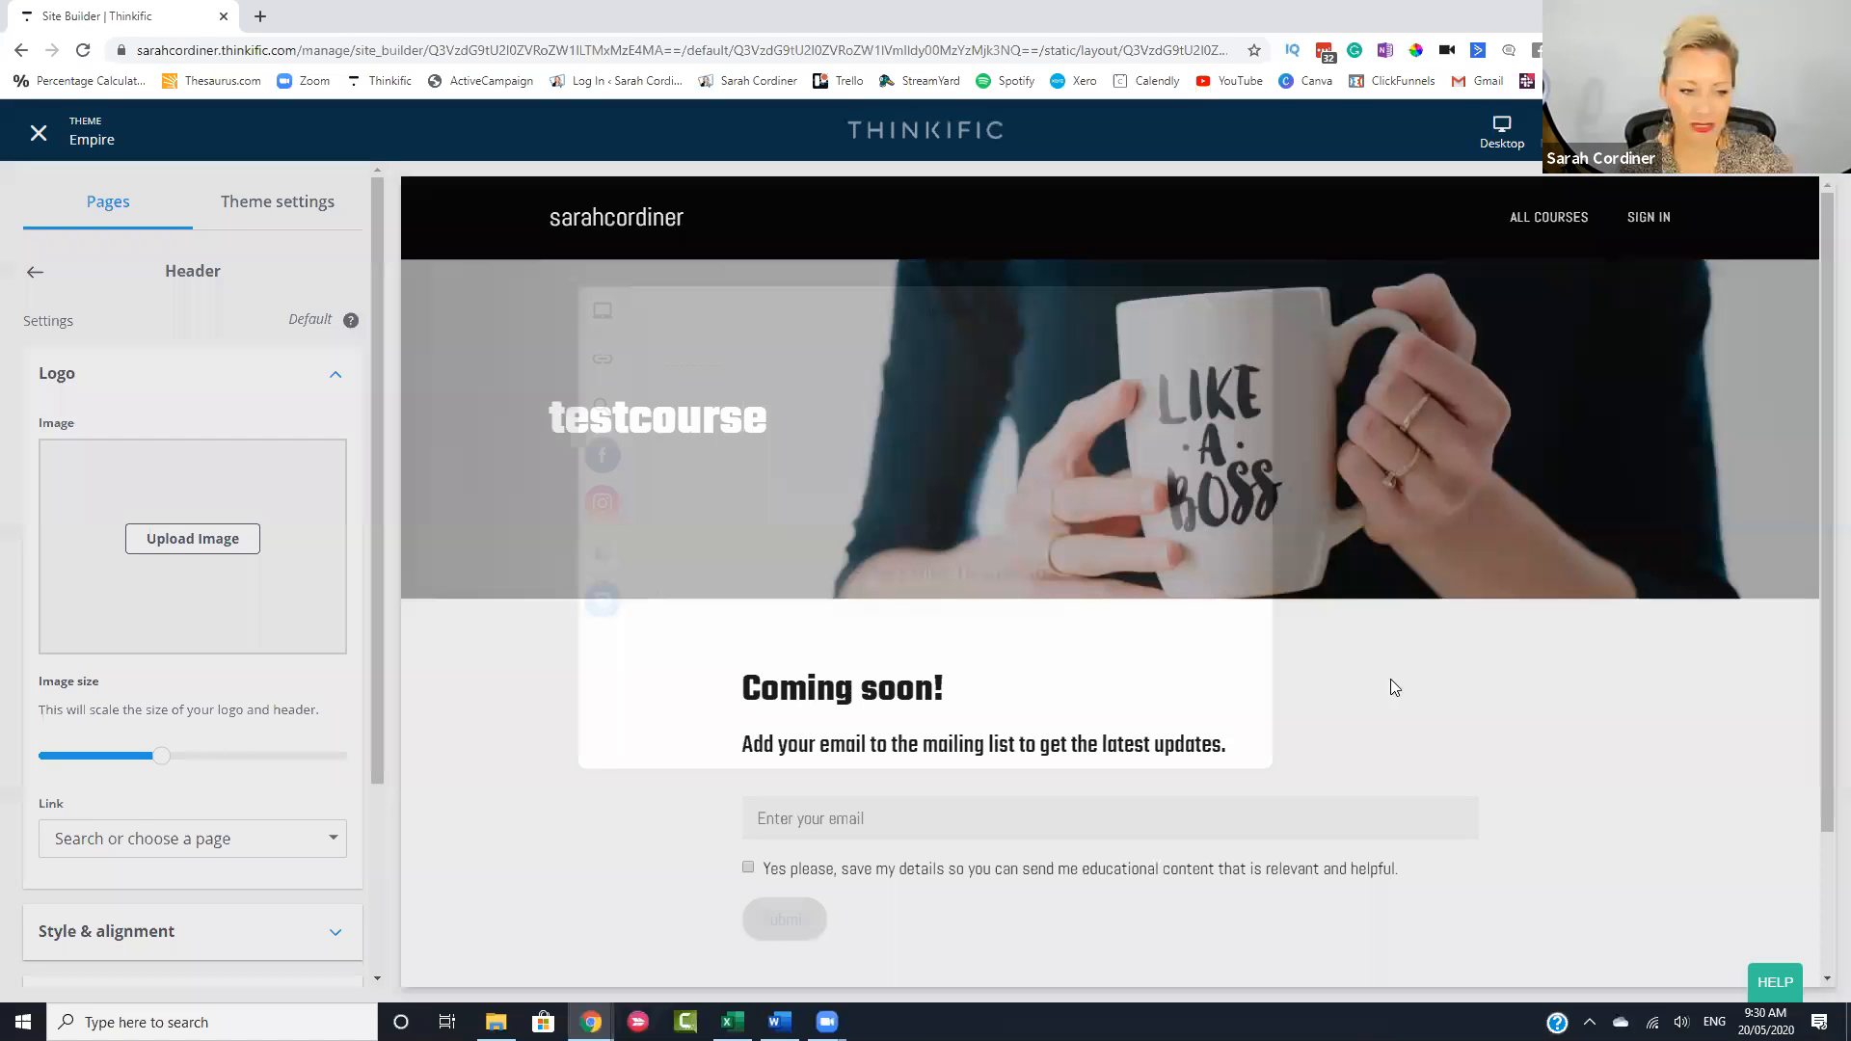
{"action": "left_click_drag", "start_coordinate": [1470, 598], "coordinate": [627, 561]}
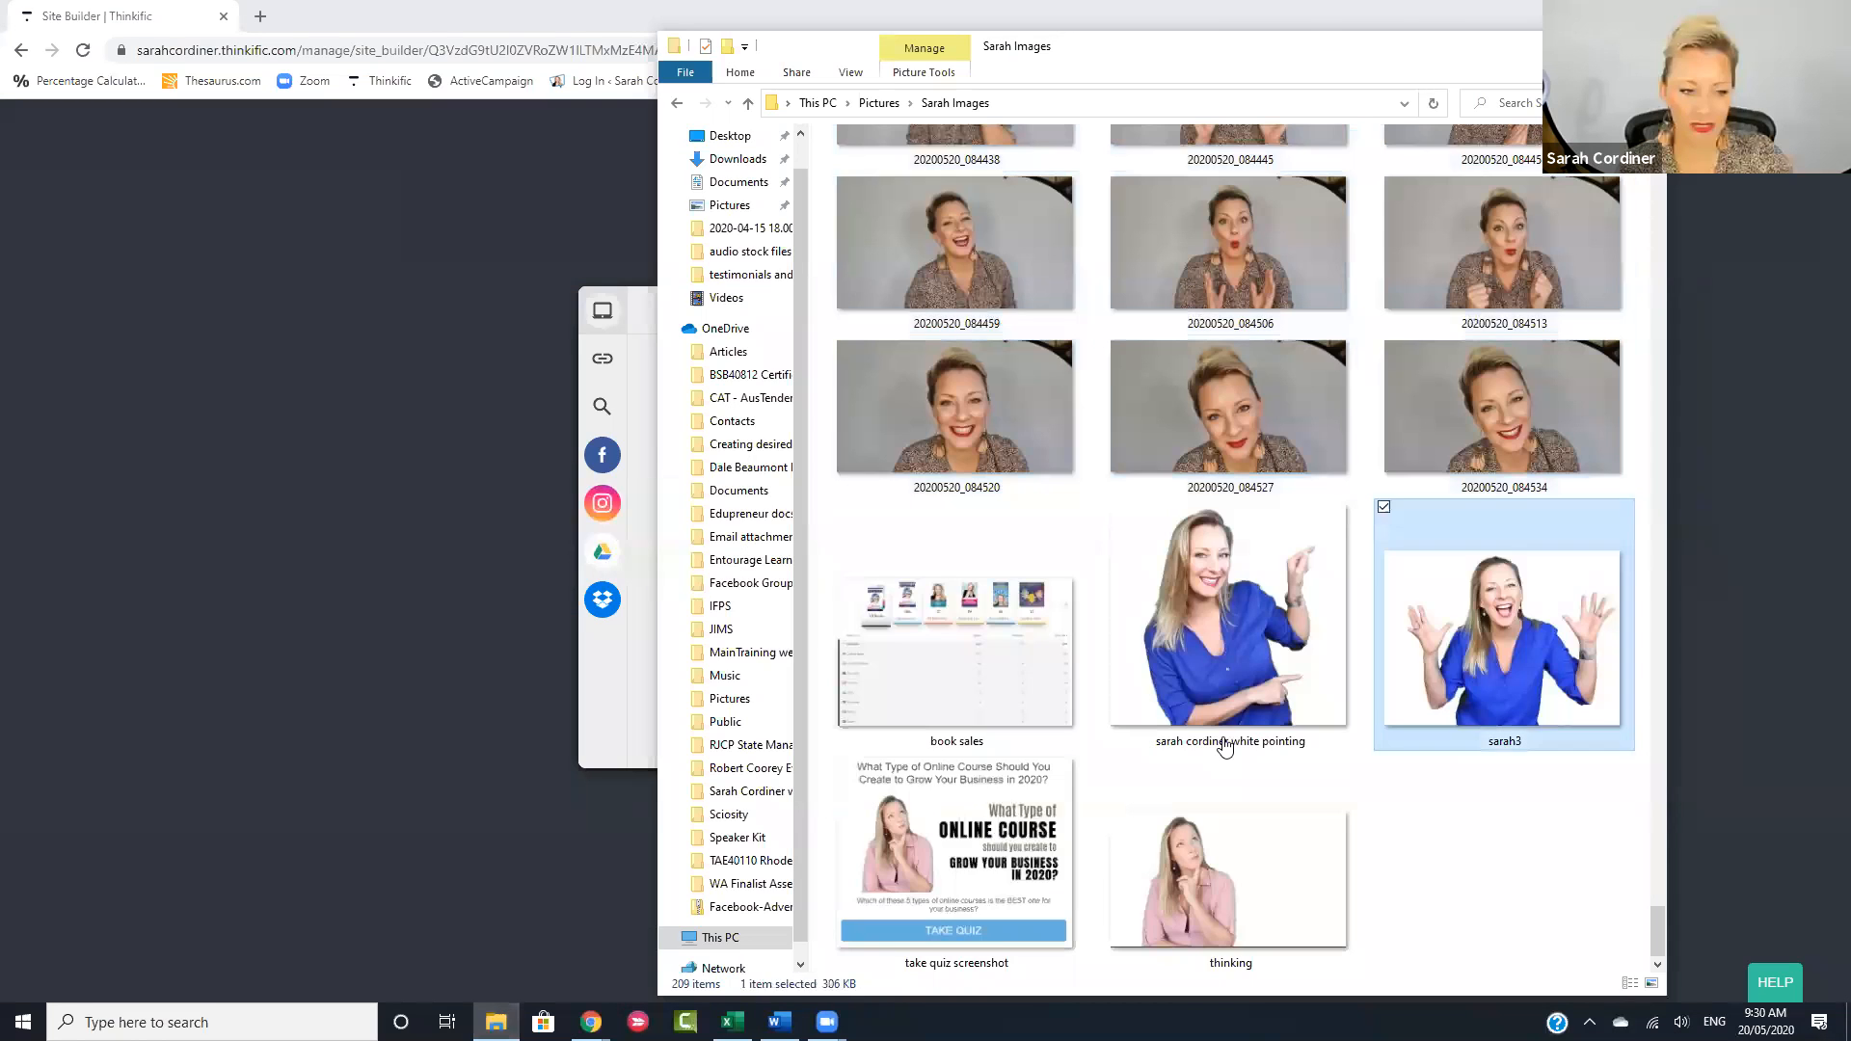
{"action": "left_click", "coordinate": [1220, 743]}
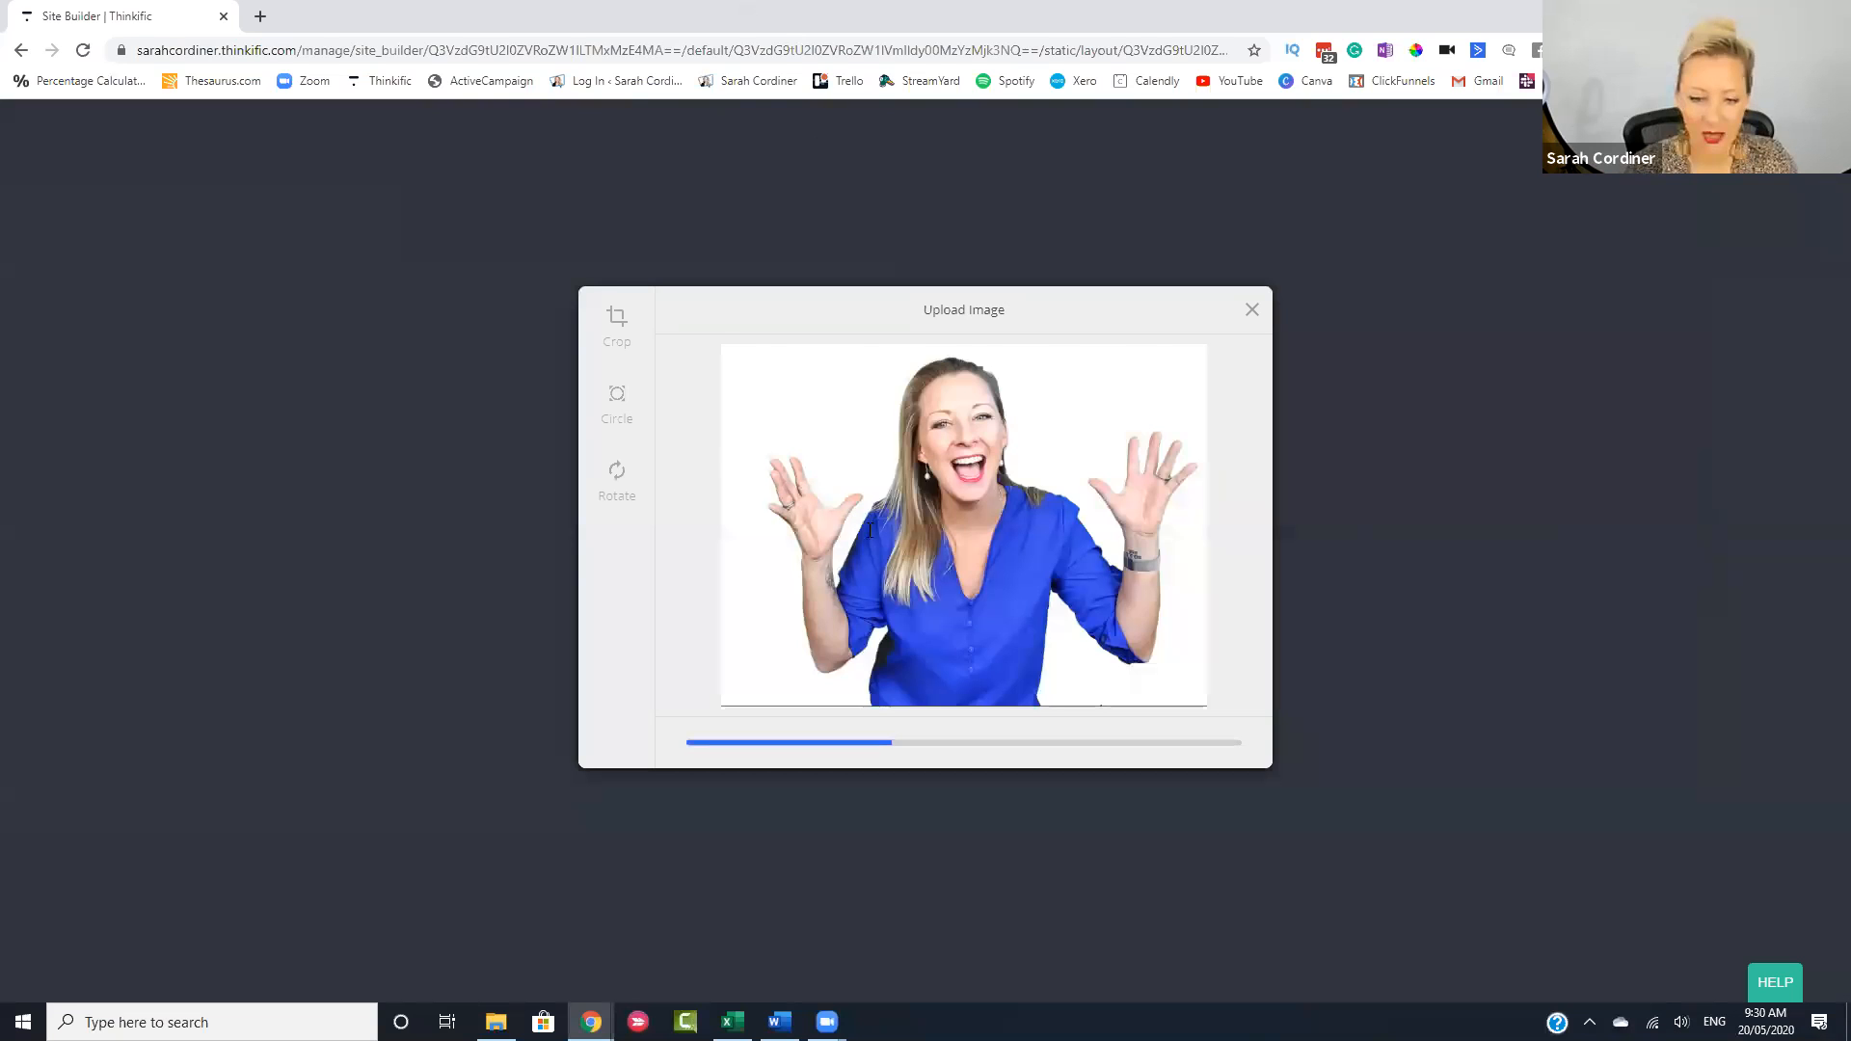
- Switch to the Thinkific set-up guide PDF in Google Drive and read through to the Design Your Site items on fonts and themes
{"action": "key", "text": "alt+Tab"}
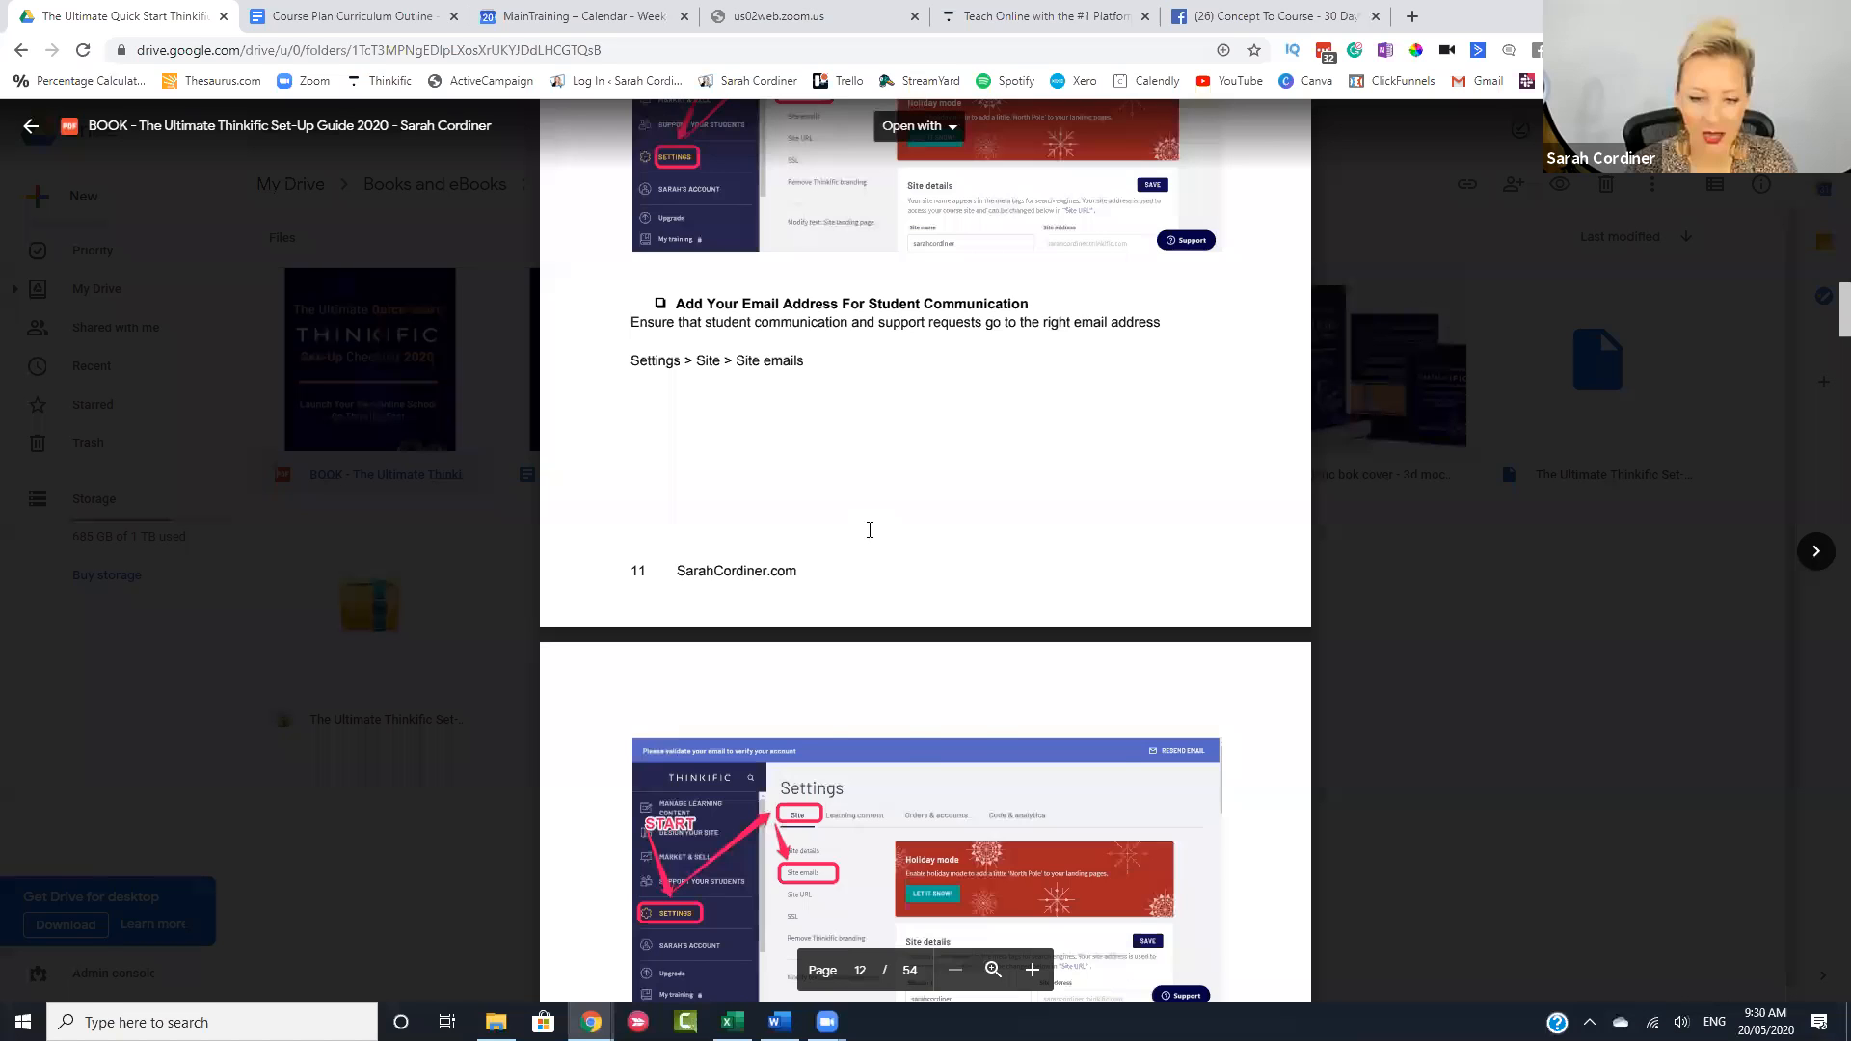
{"action": "scroll", "coordinate": [869, 530], "scroll_direction": "down", "scroll_amount": 2}
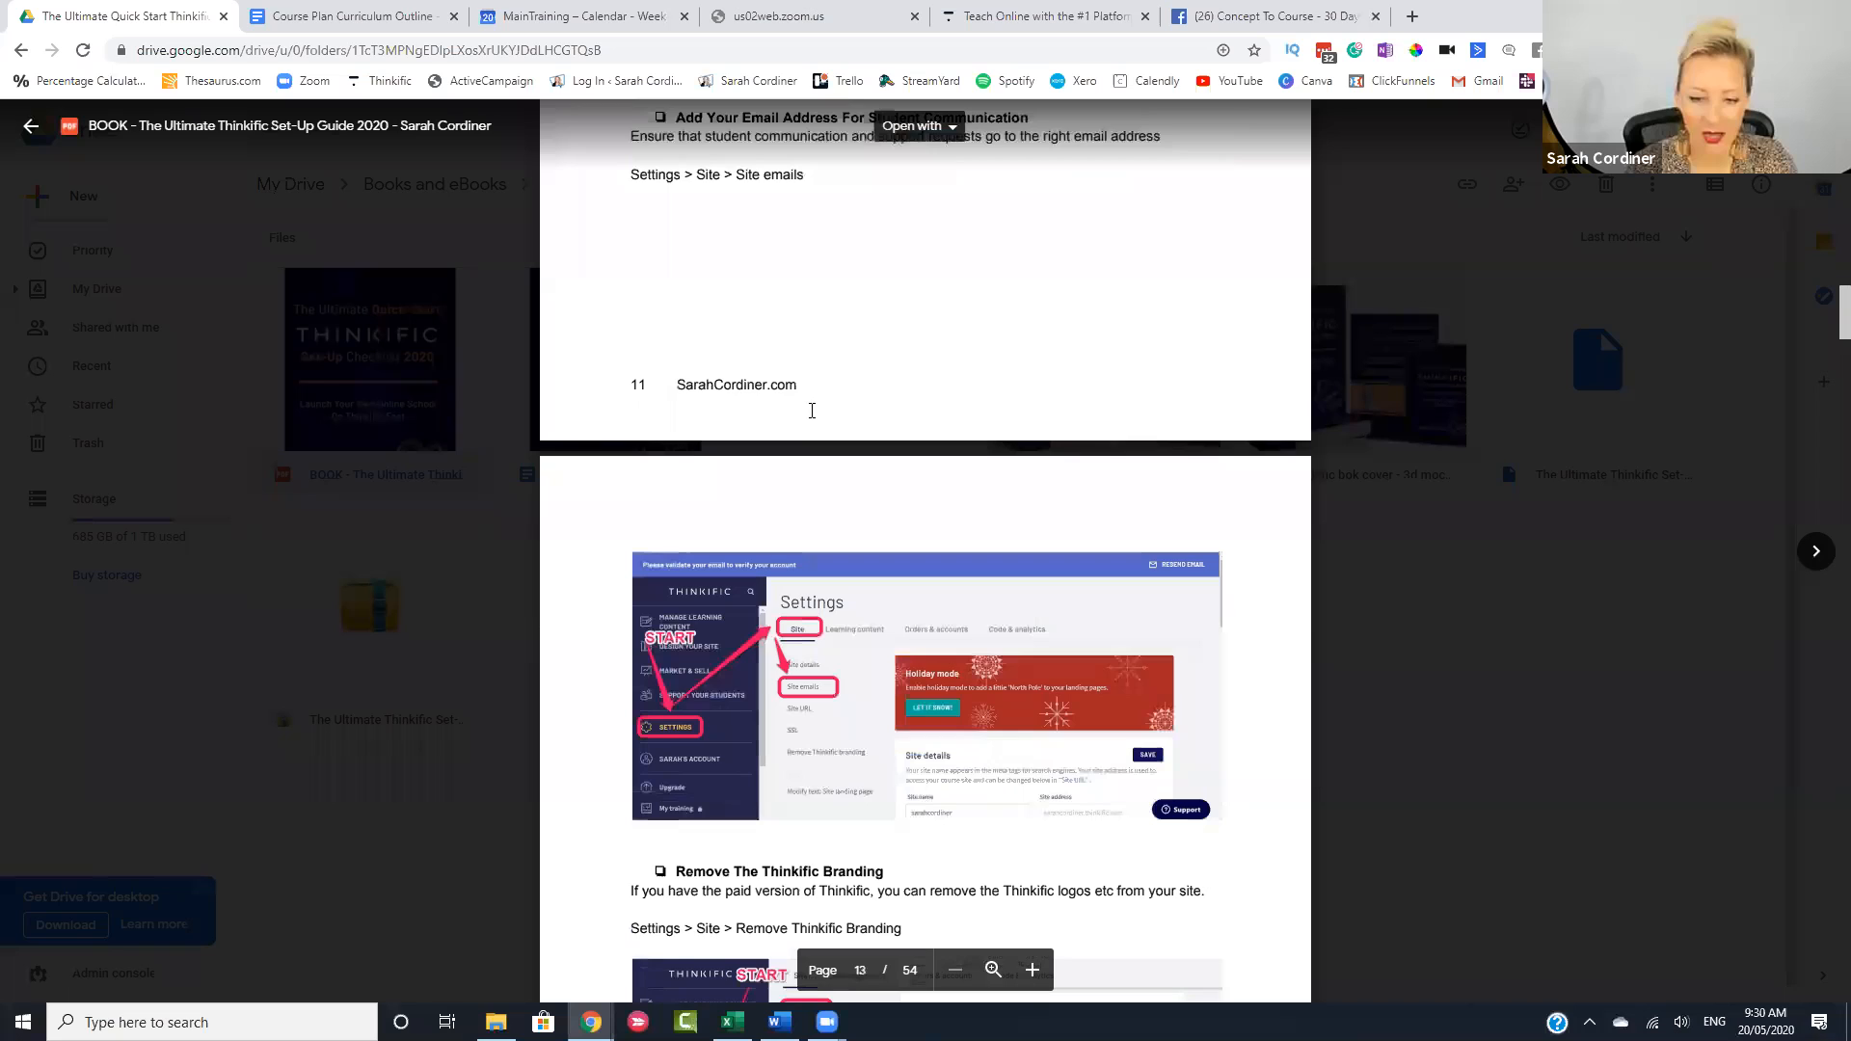
{"action": "scroll", "coordinate": [811, 411], "scroll_direction": "down", "scroll_amount": 3}
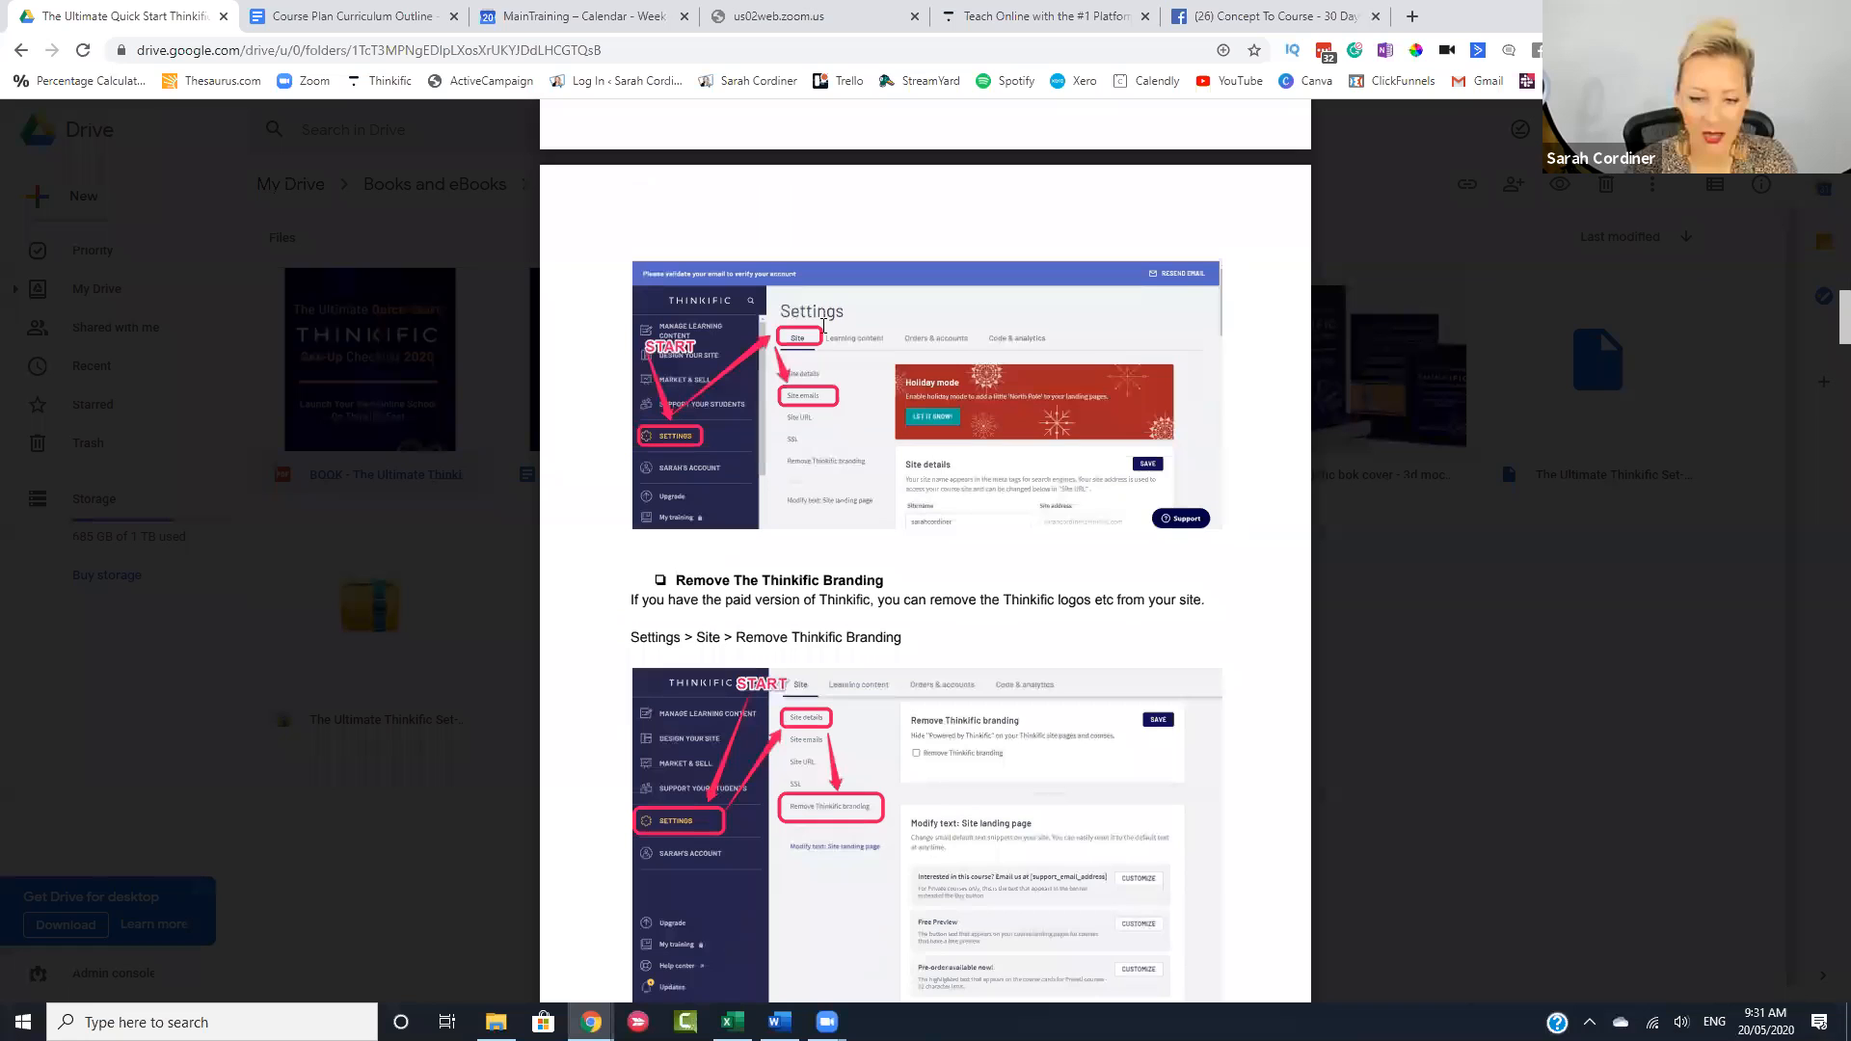
{"action": "scroll", "coordinate": [828, 388], "scroll_direction": "down", "scroll_amount": 3}
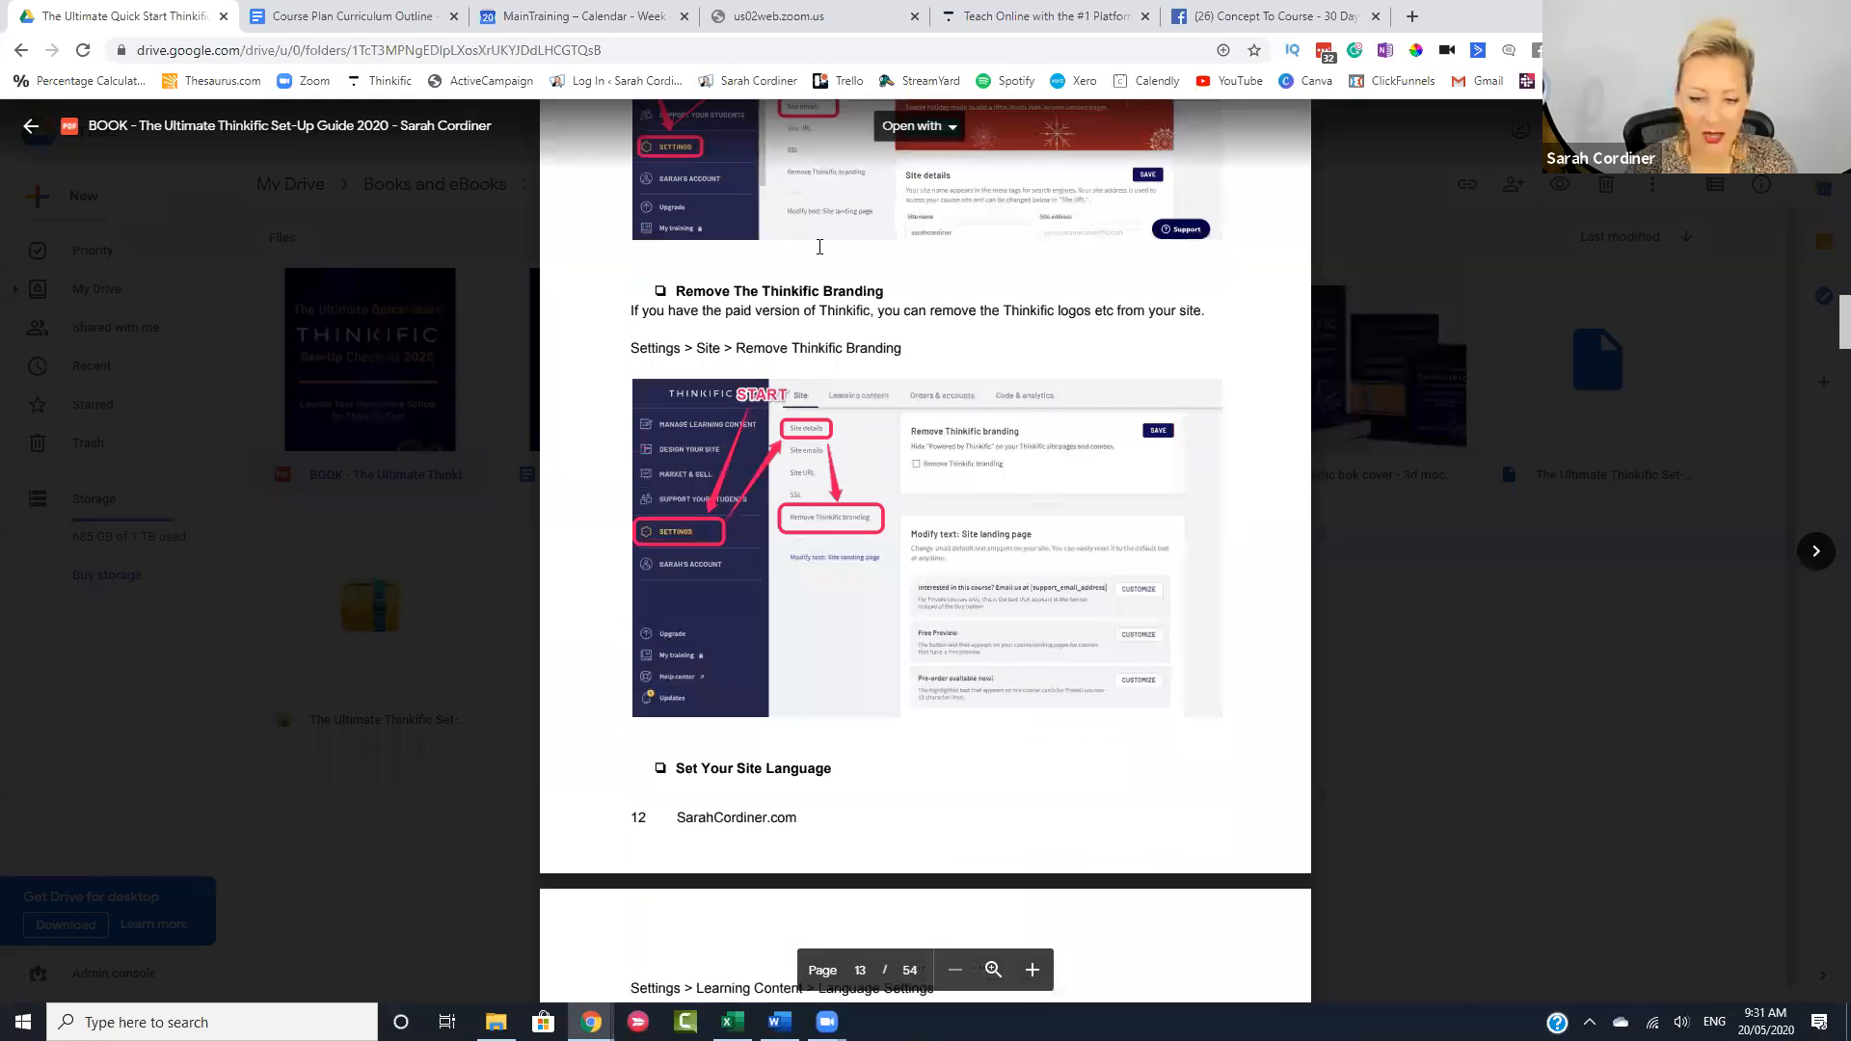
{"action": "scroll", "coordinate": [808, 552], "scroll_direction": "down", "scroll_amount": 3}
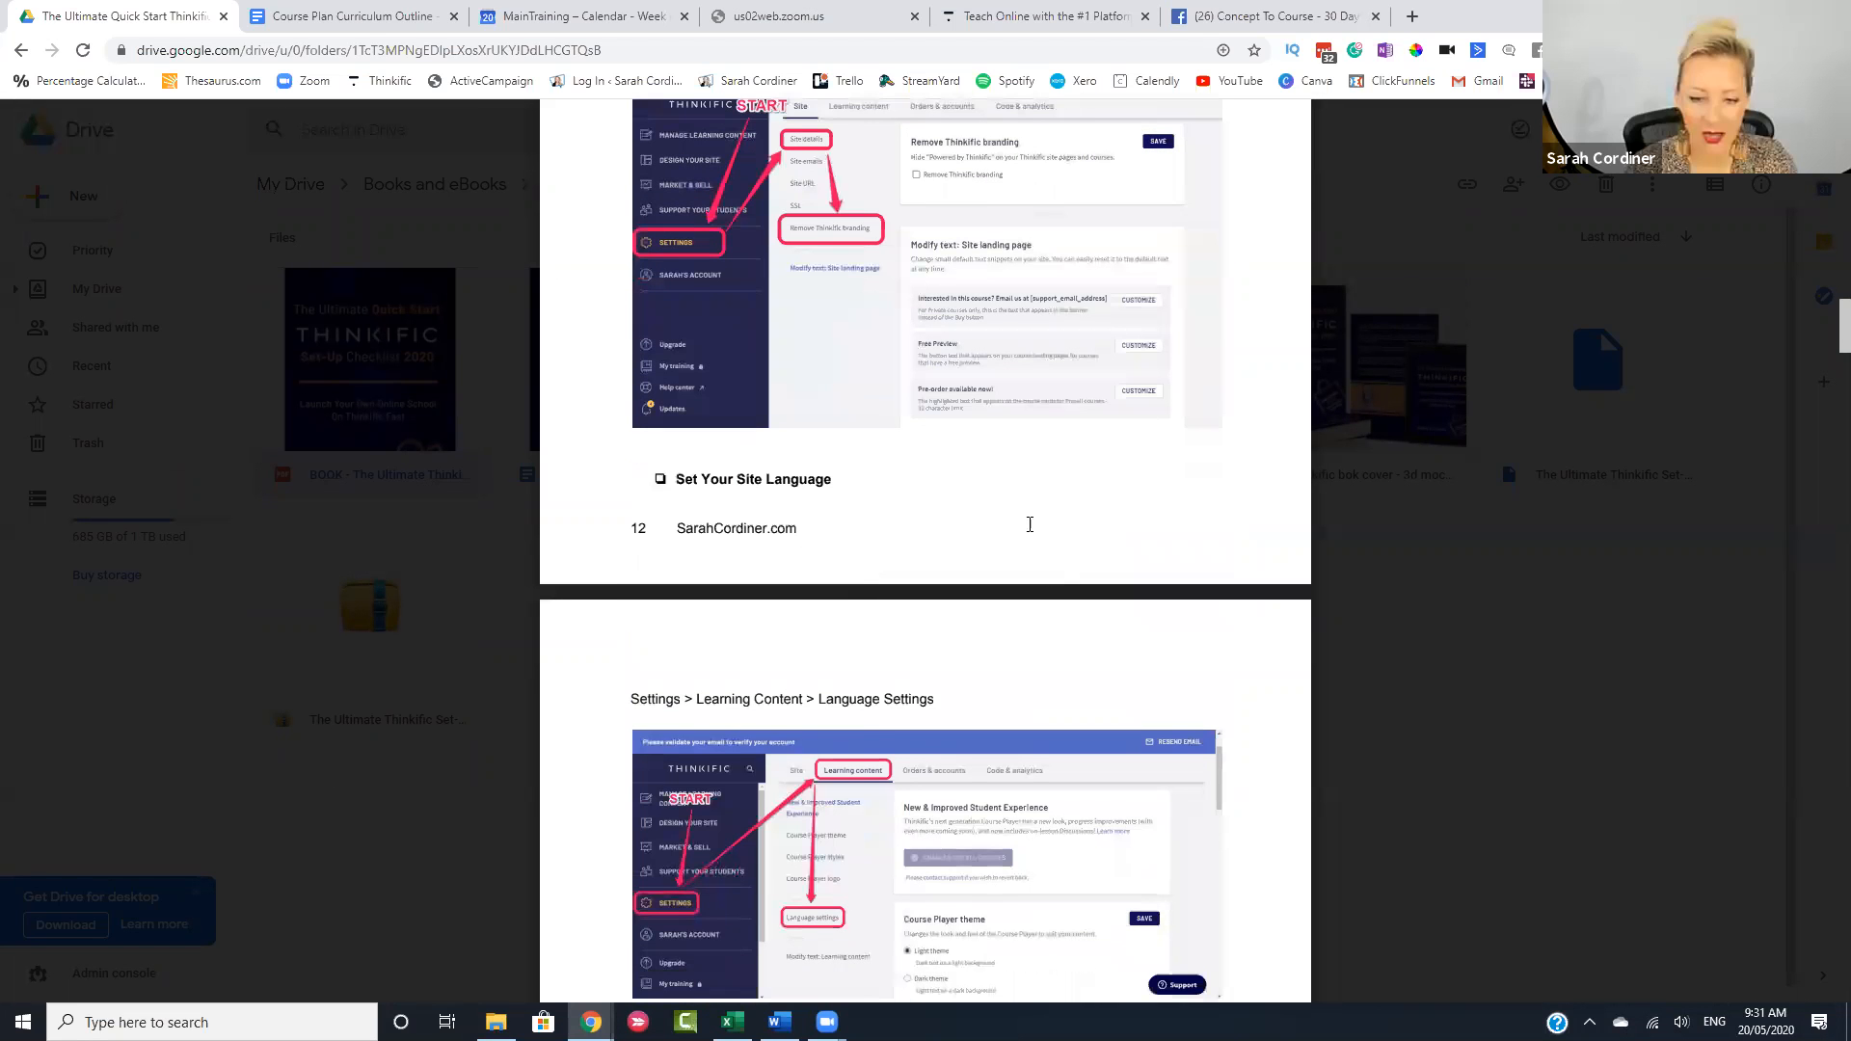
{"action": "scroll", "coordinate": [1029, 521], "scroll_direction": "down", "scroll_amount": 20}
{"action": "scroll", "coordinate": [991, 457], "scroll_direction": "down", "scroll_amount": 2}
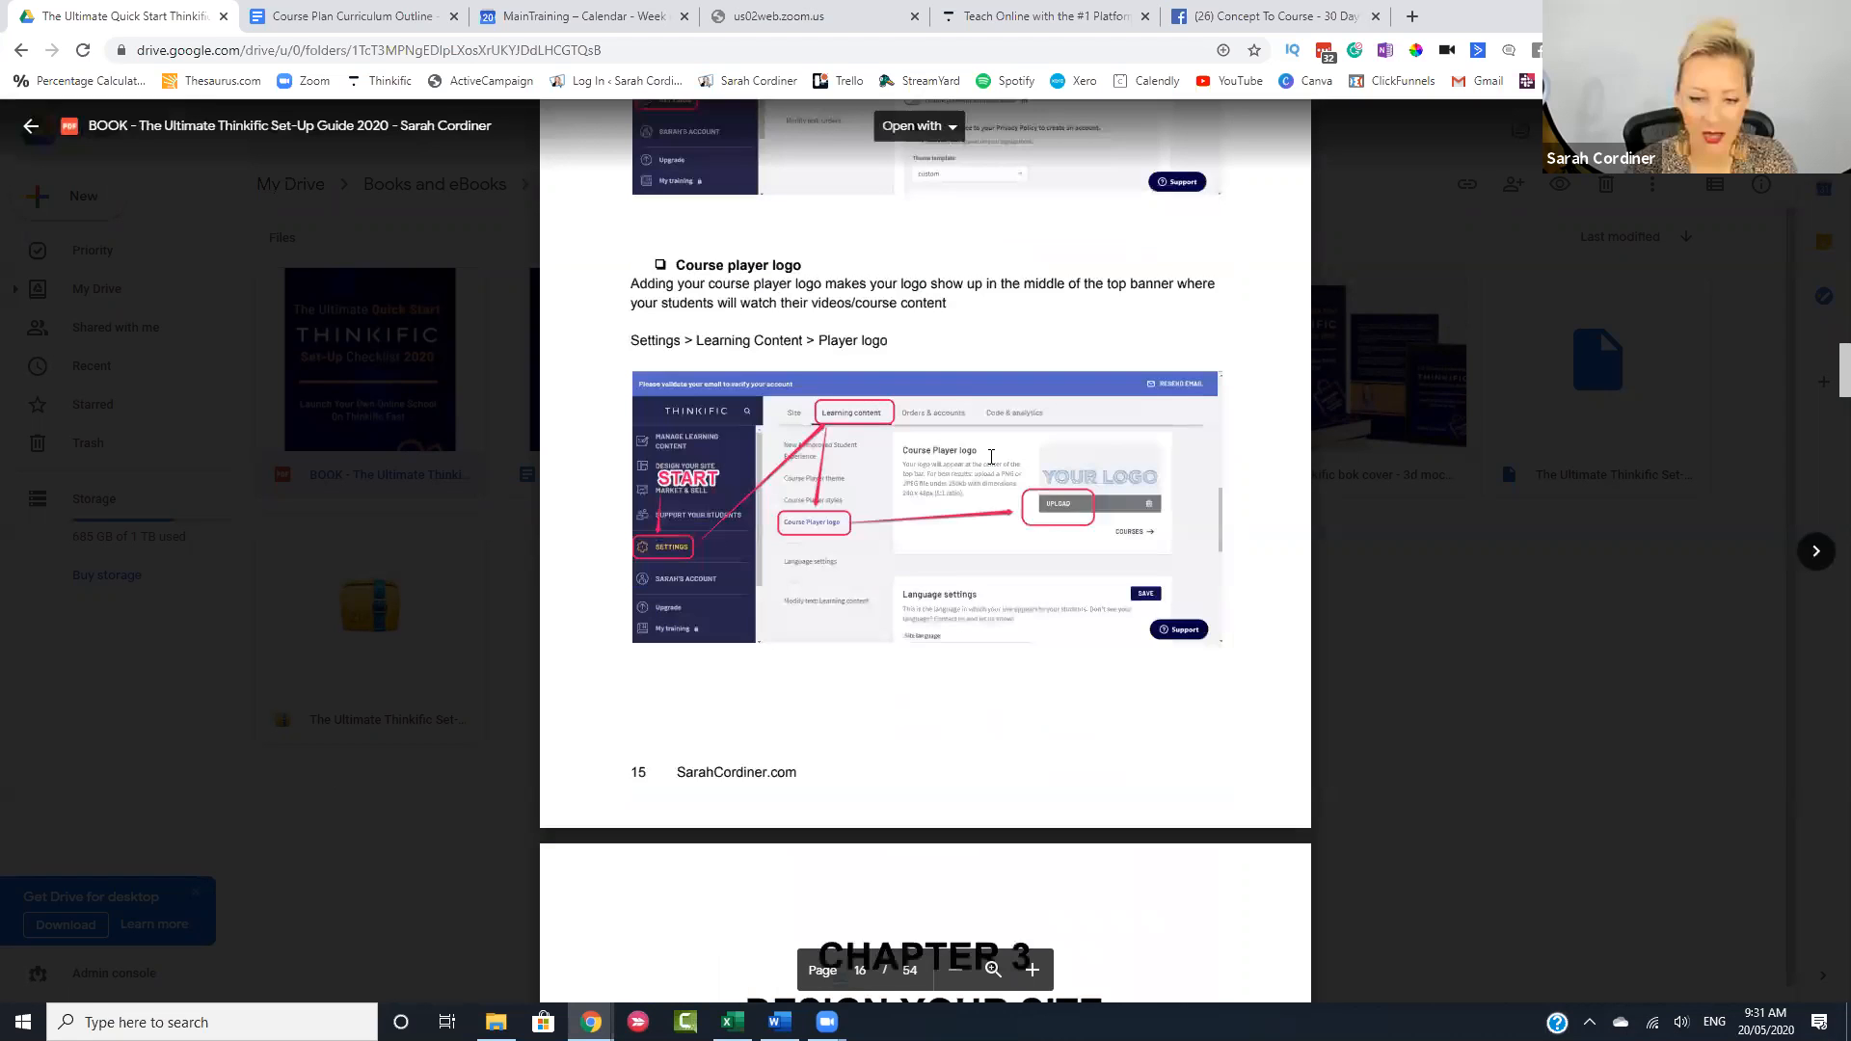
{"action": "scroll", "coordinate": [991, 457], "scroll_direction": "down", "scroll_amount": 13}
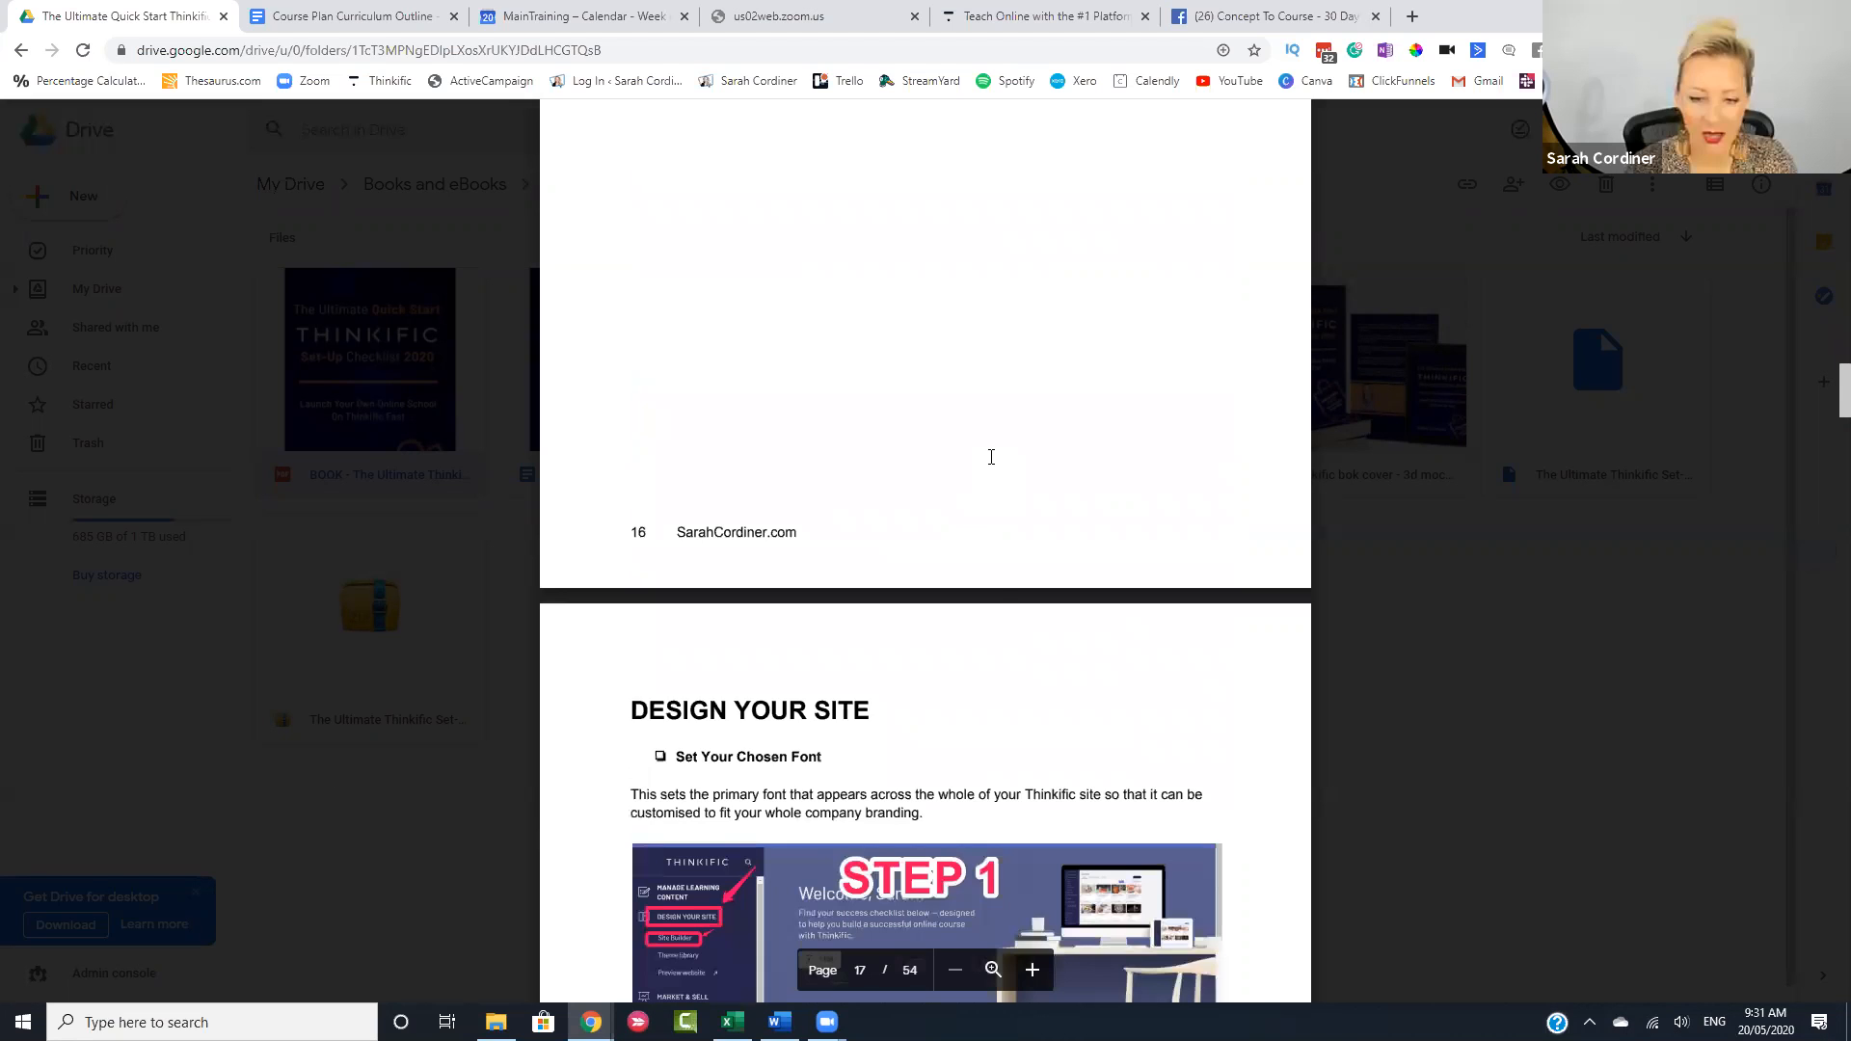
{"action": "scroll", "coordinate": [992, 458], "scroll_direction": "down", "scroll_amount": 8}
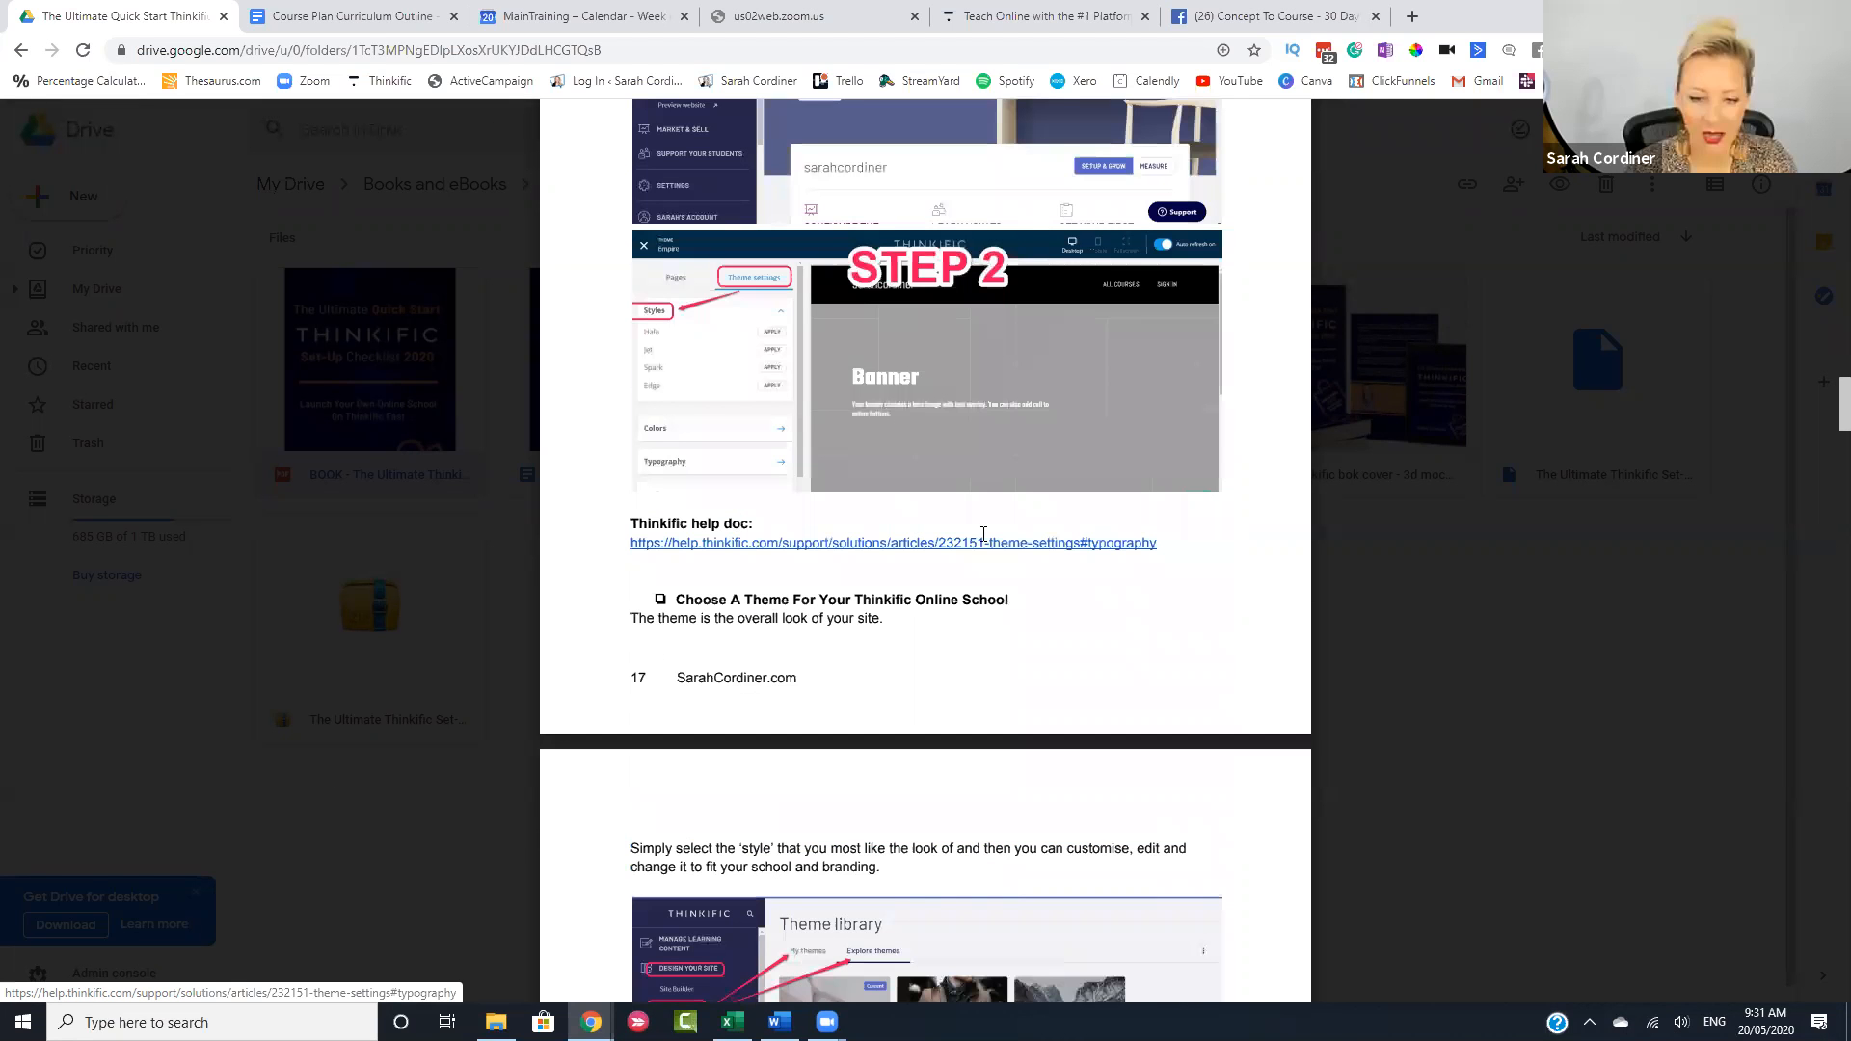
{"action": "scroll", "coordinate": [1026, 839], "scroll_direction": "up", "scroll_amount": 1}
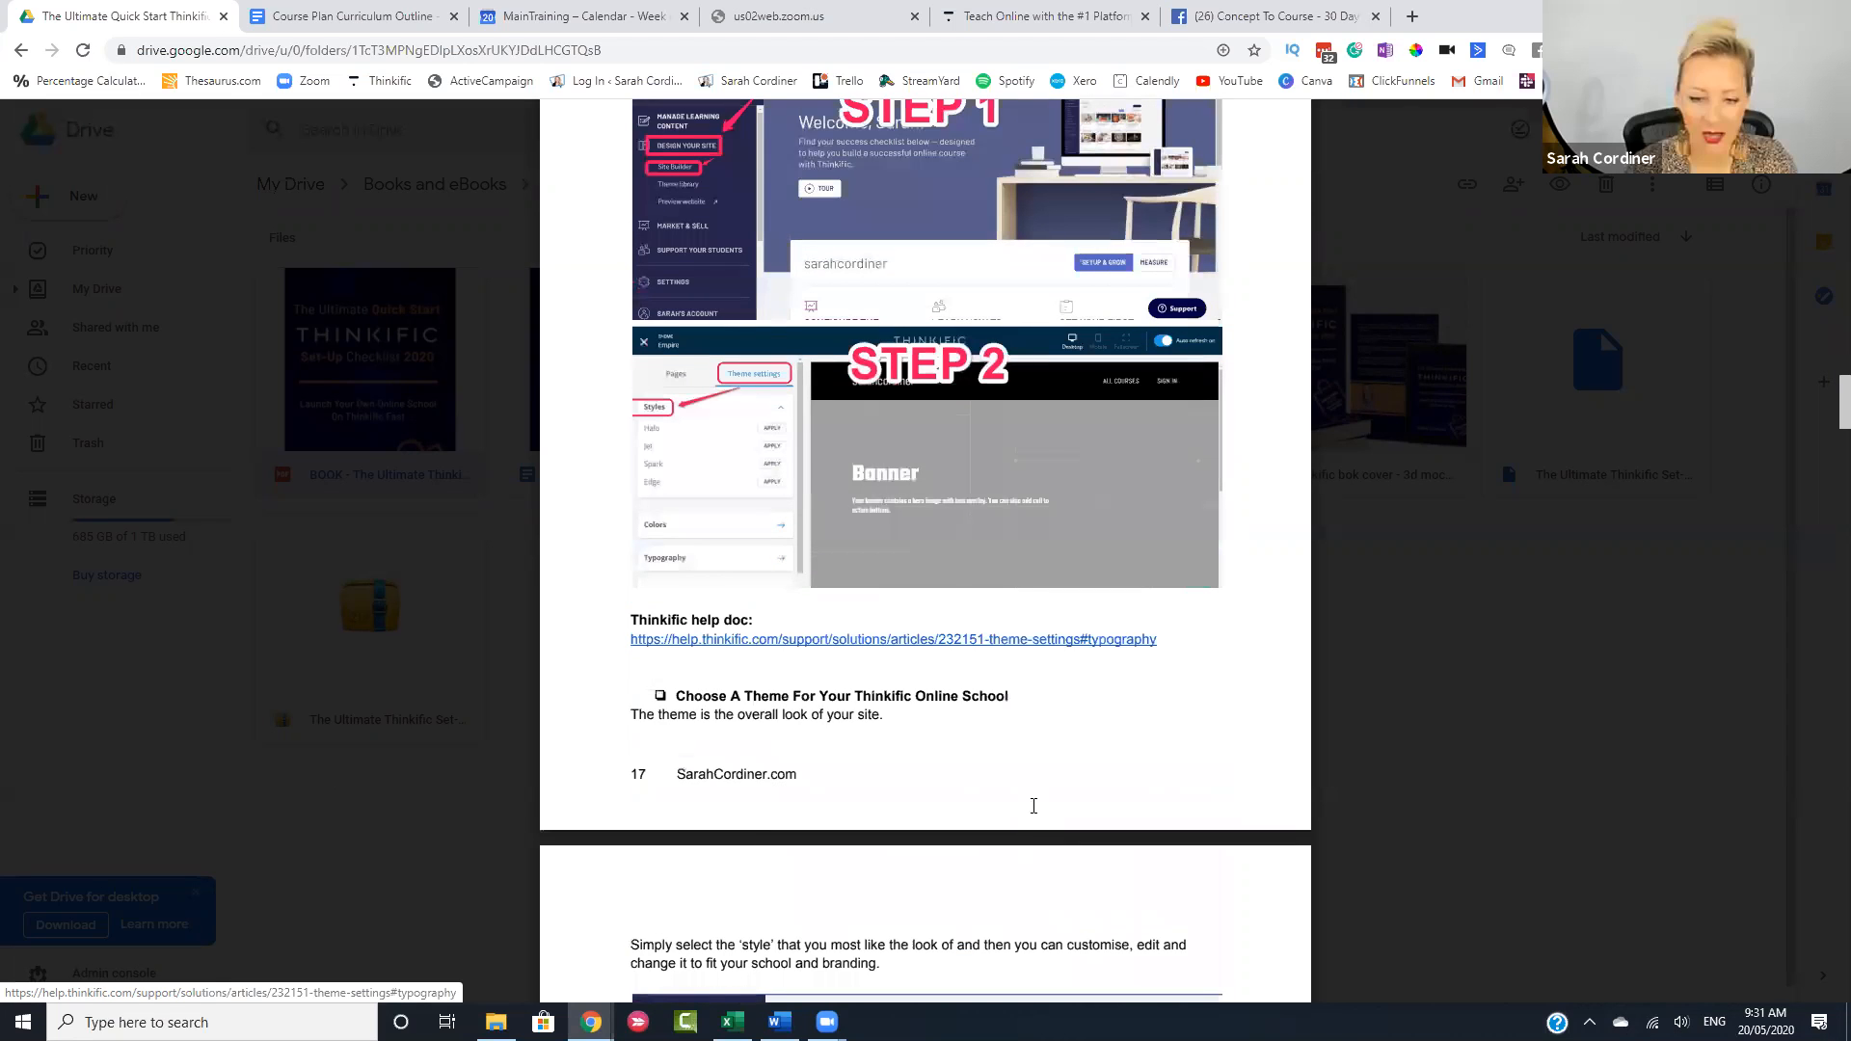
{"action": "scroll", "coordinate": [1033, 806], "scroll_direction": "up", "scroll_amount": 2}
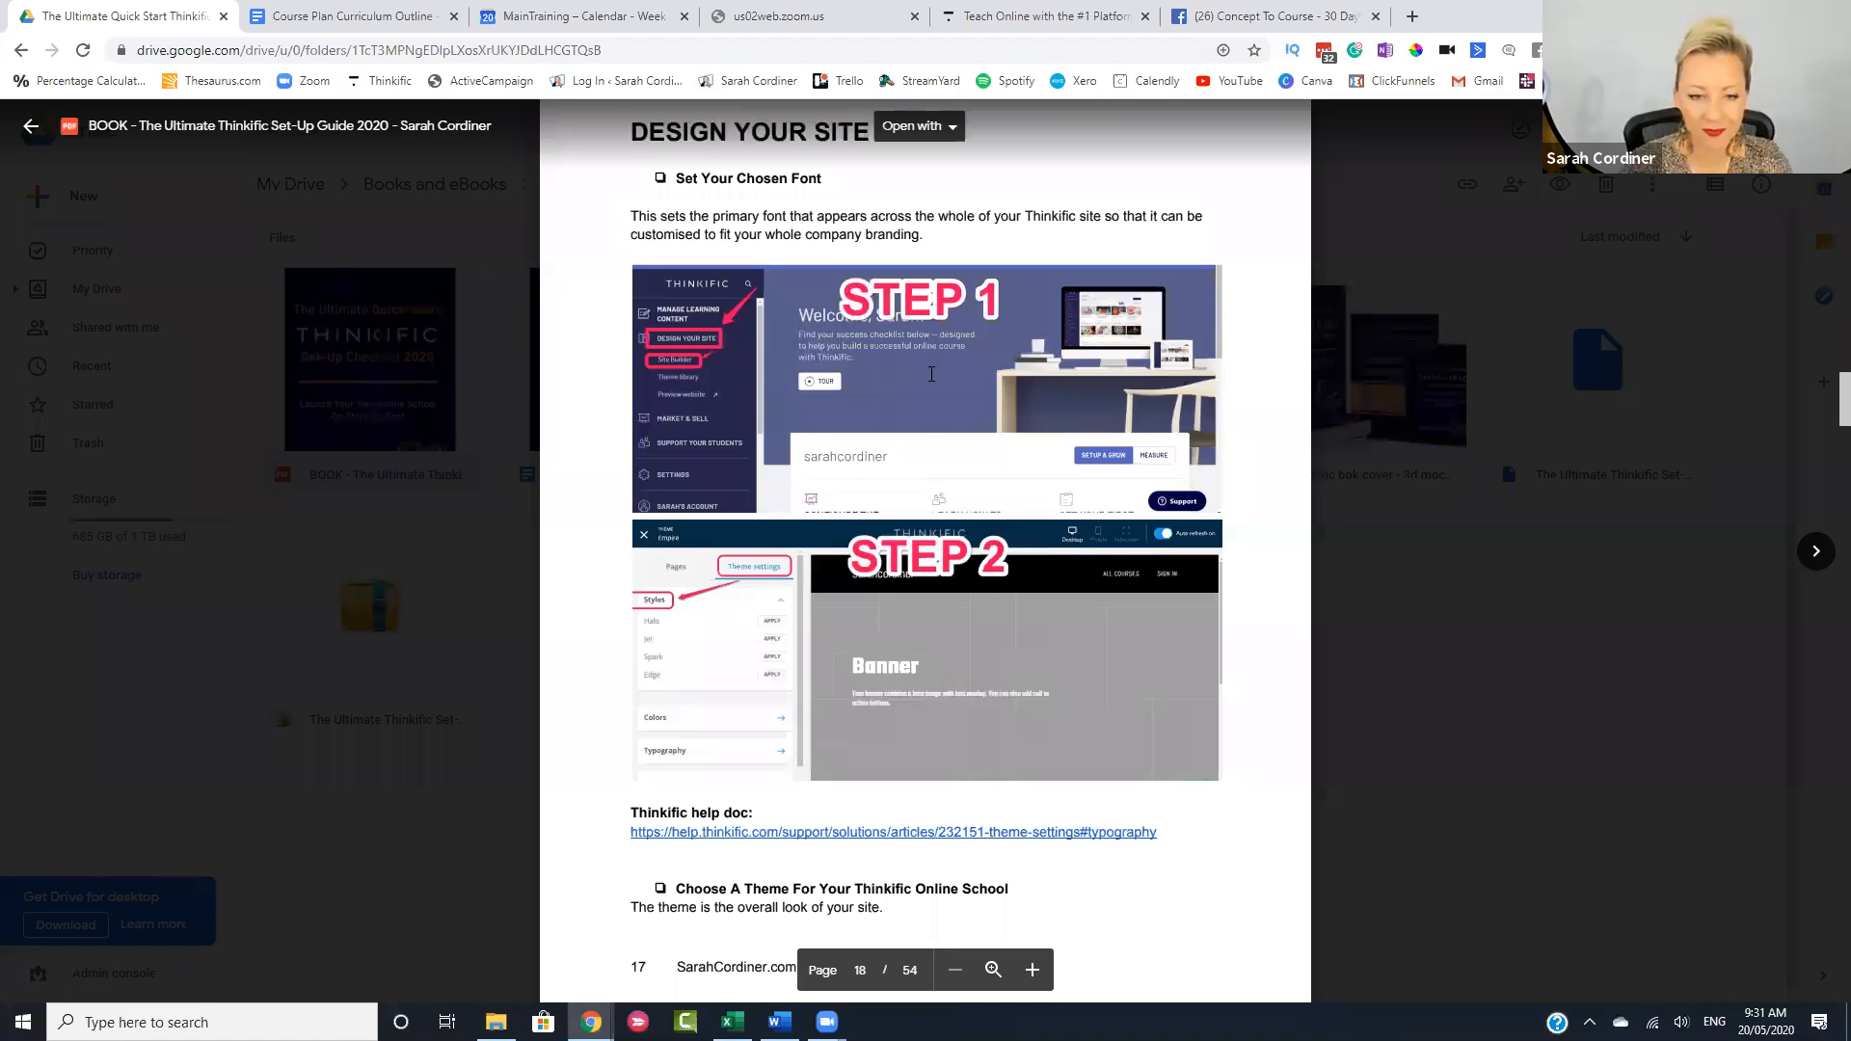
{"action": "scroll", "coordinate": [914, 429], "scroll_direction": "down", "scroll_amount": 2}
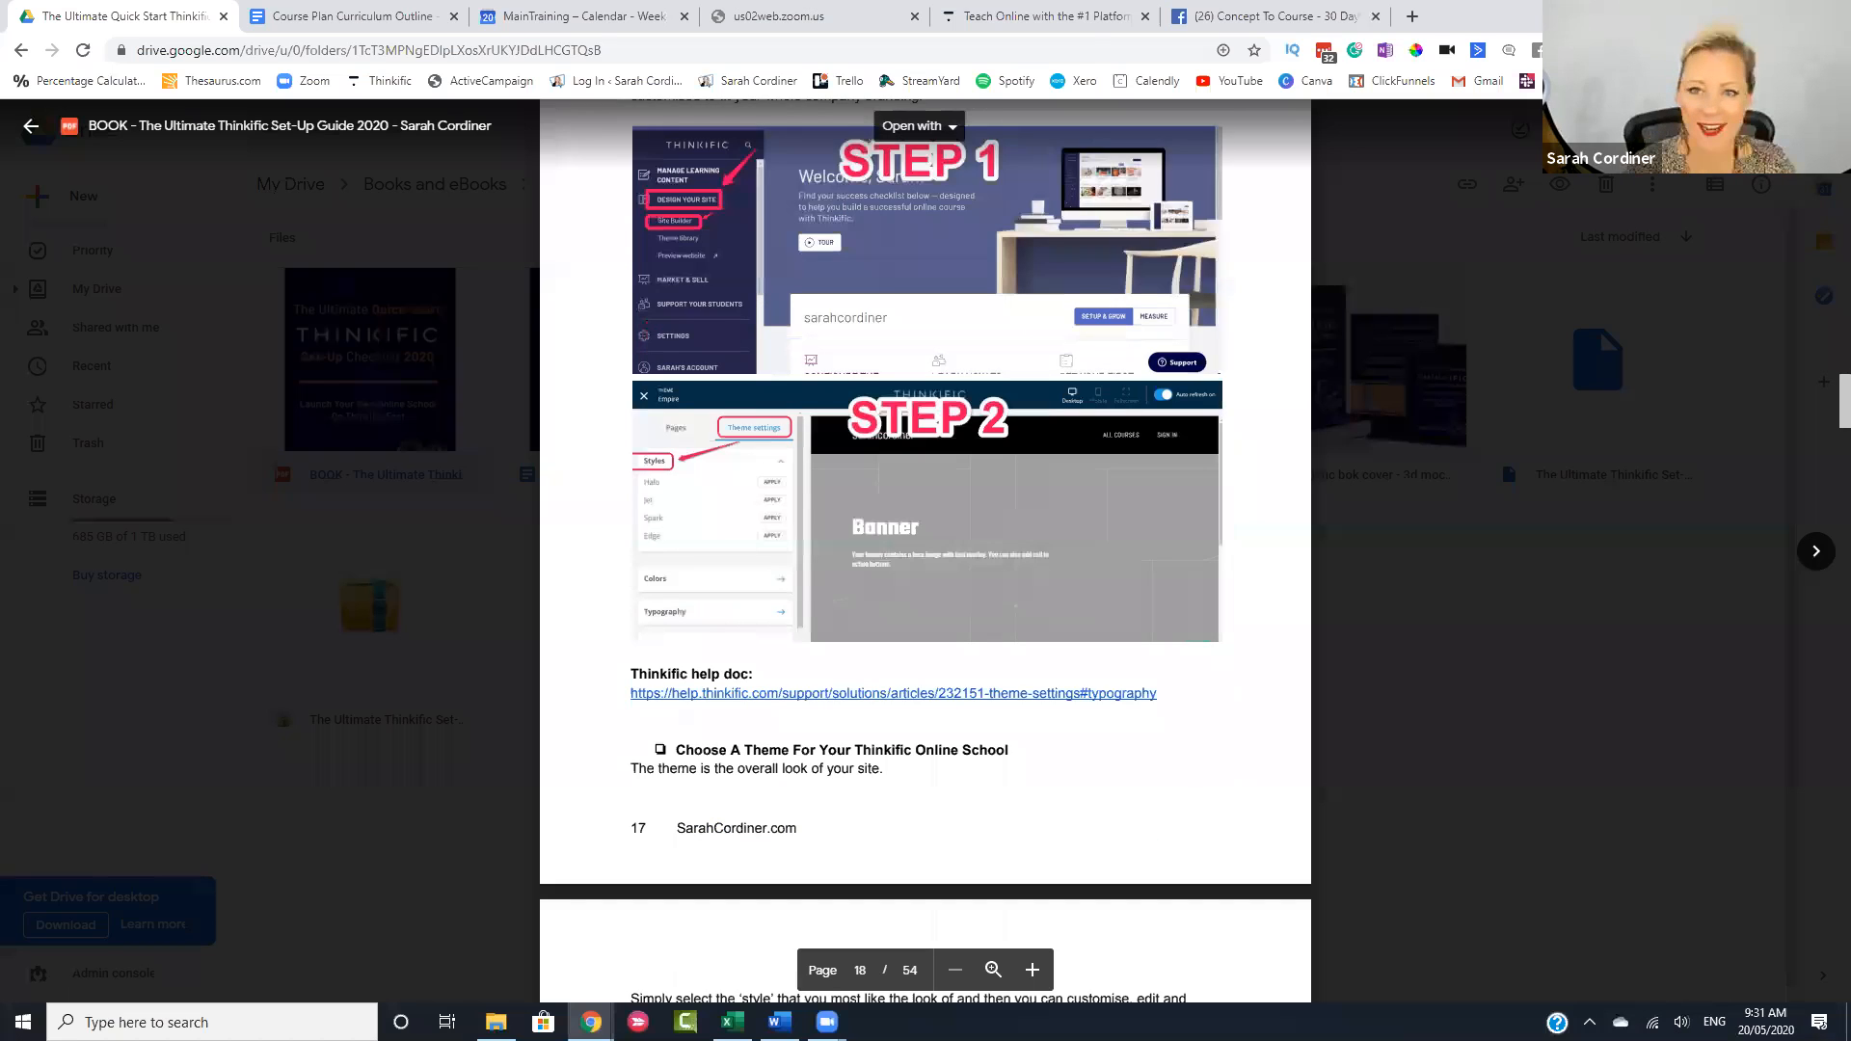
{"action": "scroll", "coordinate": [925, 551], "scroll_direction": "down", "scroll_amount": 15}
- Merge the Site Builder tab into the main browser window and dismiss the image upload dialog
{"action": "key", "text": "super+Left"}
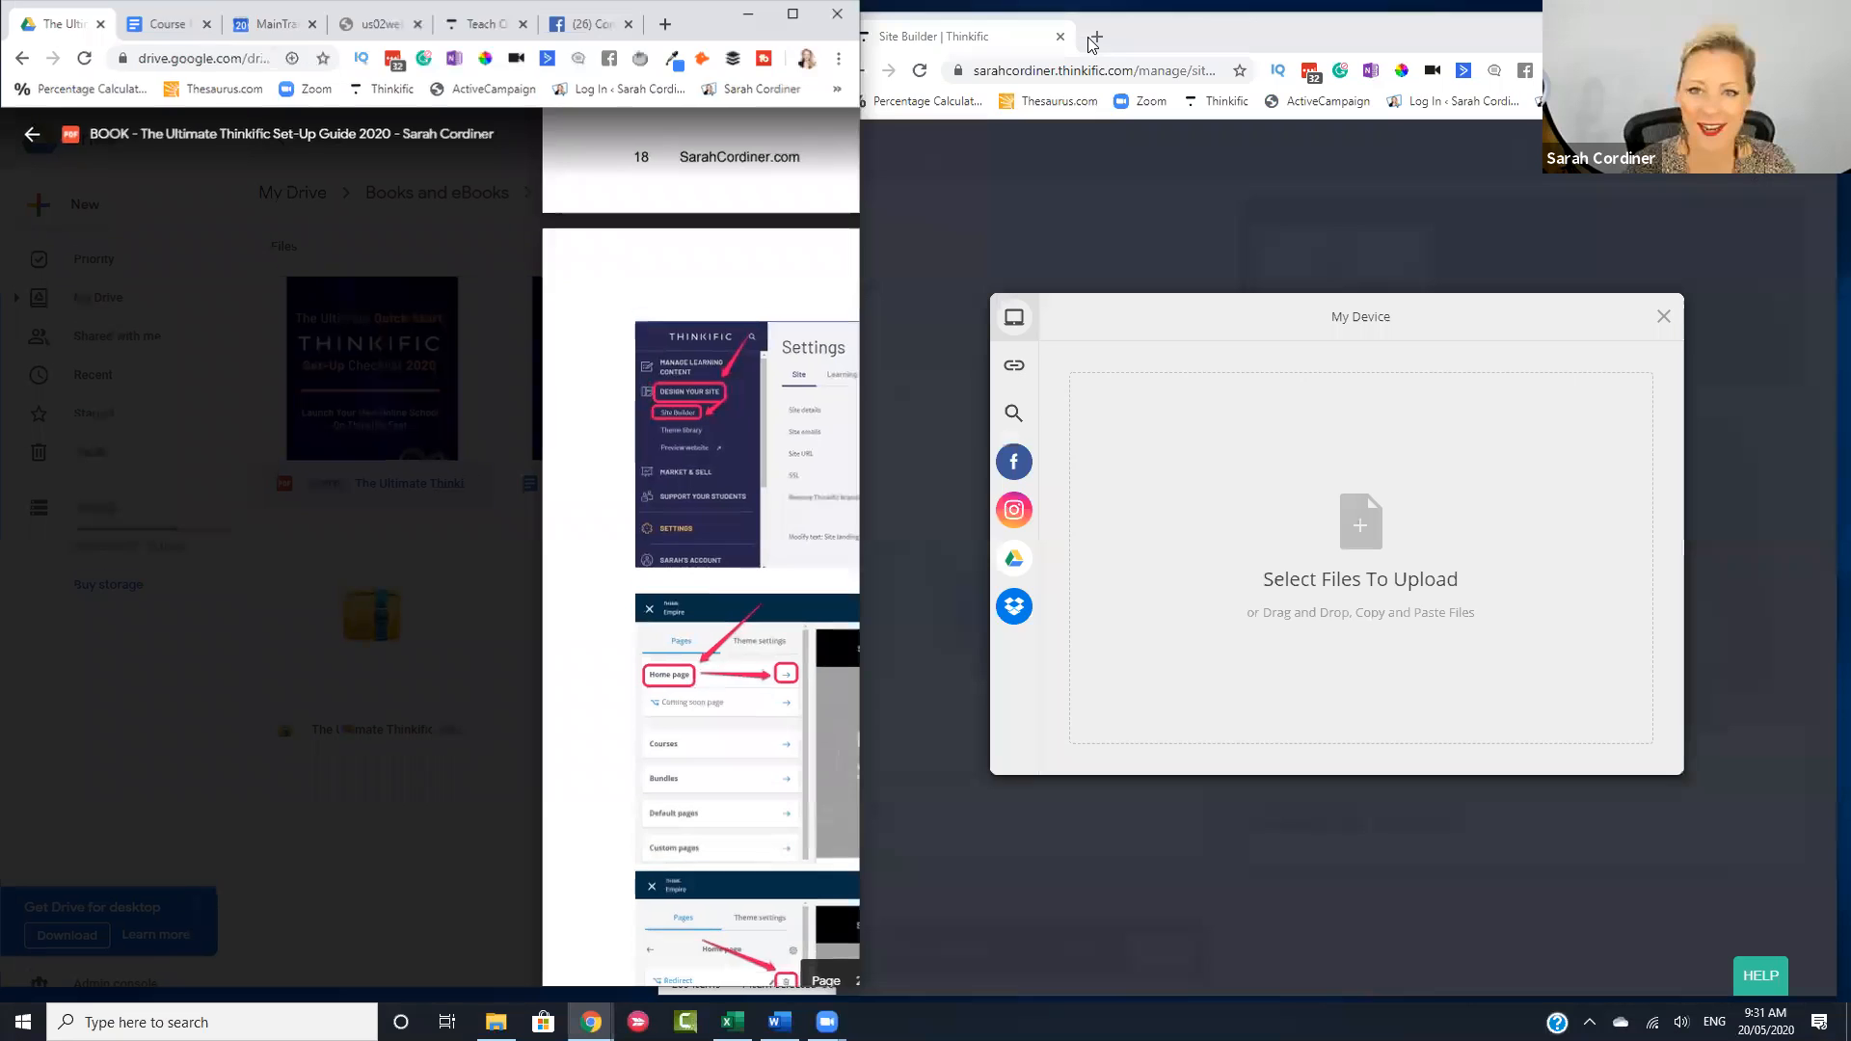
{"action": "left_click_drag", "start_coordinate": [1092, 46], "coordinate": [1047, 53]}
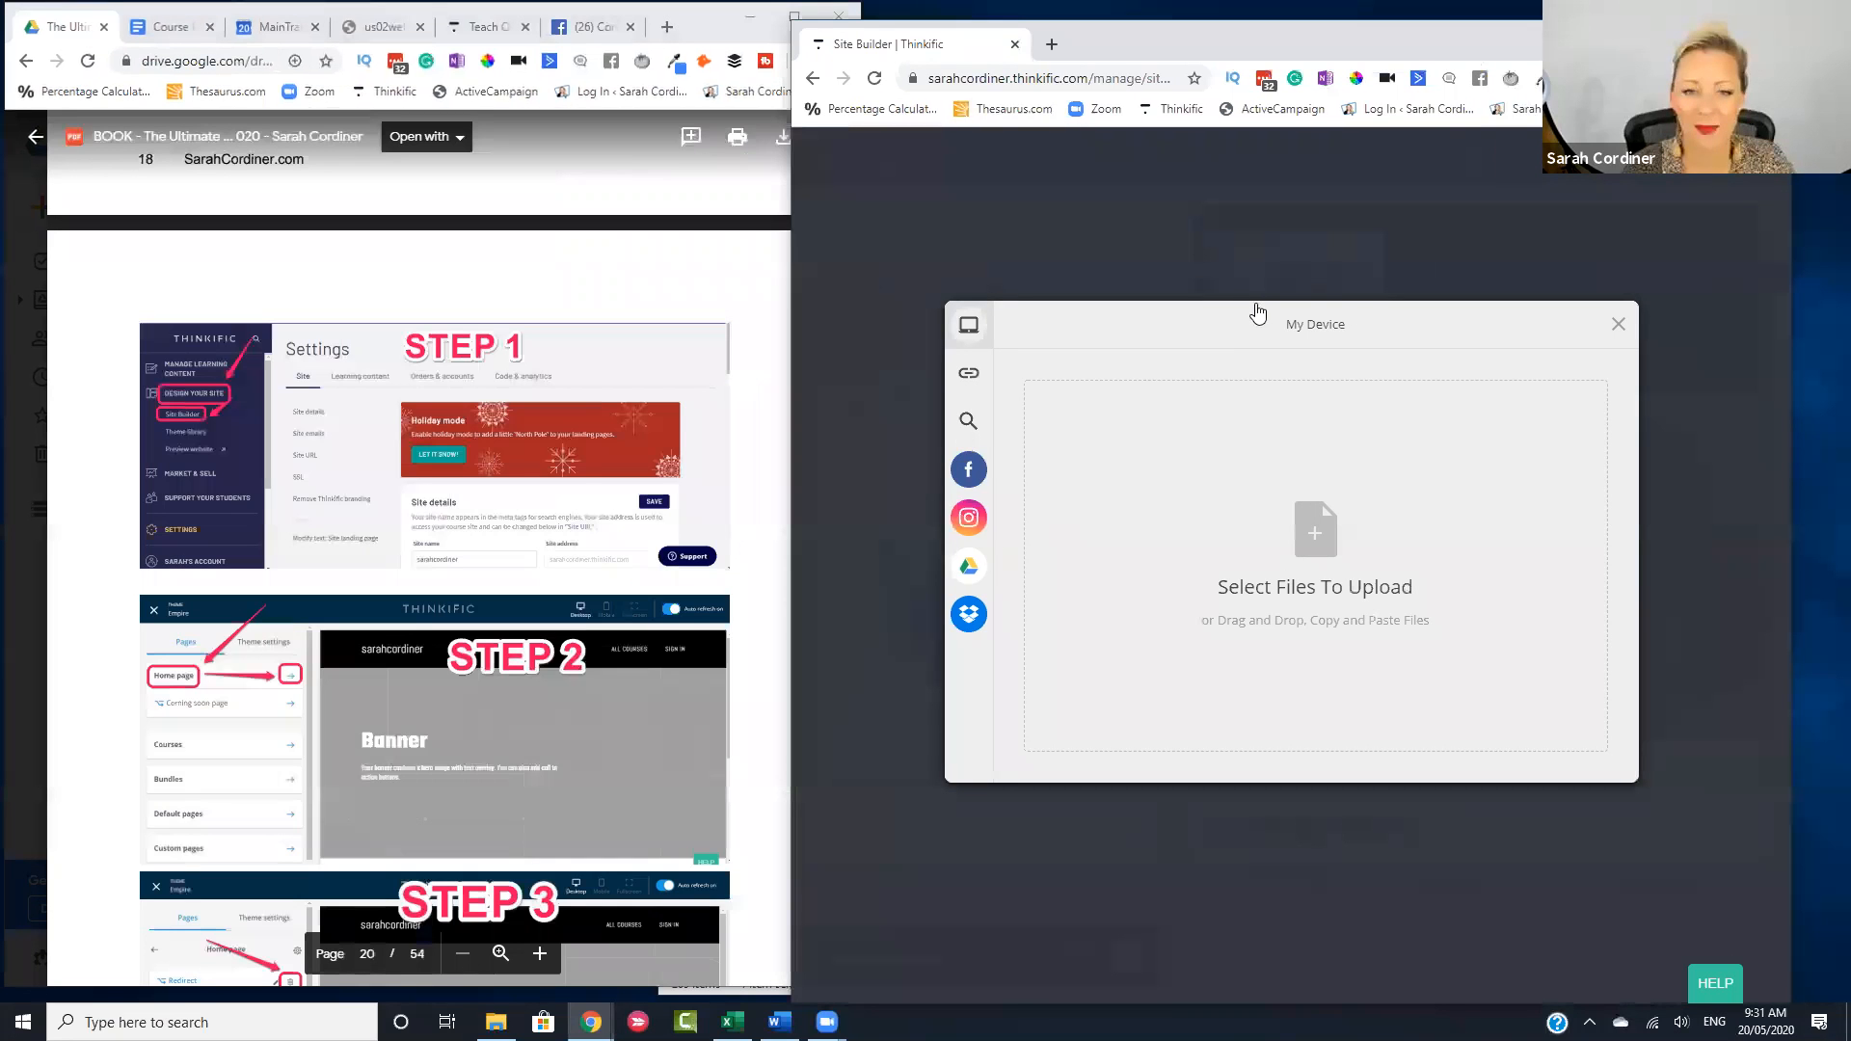
{"action": "key", "text": "super+Up"}
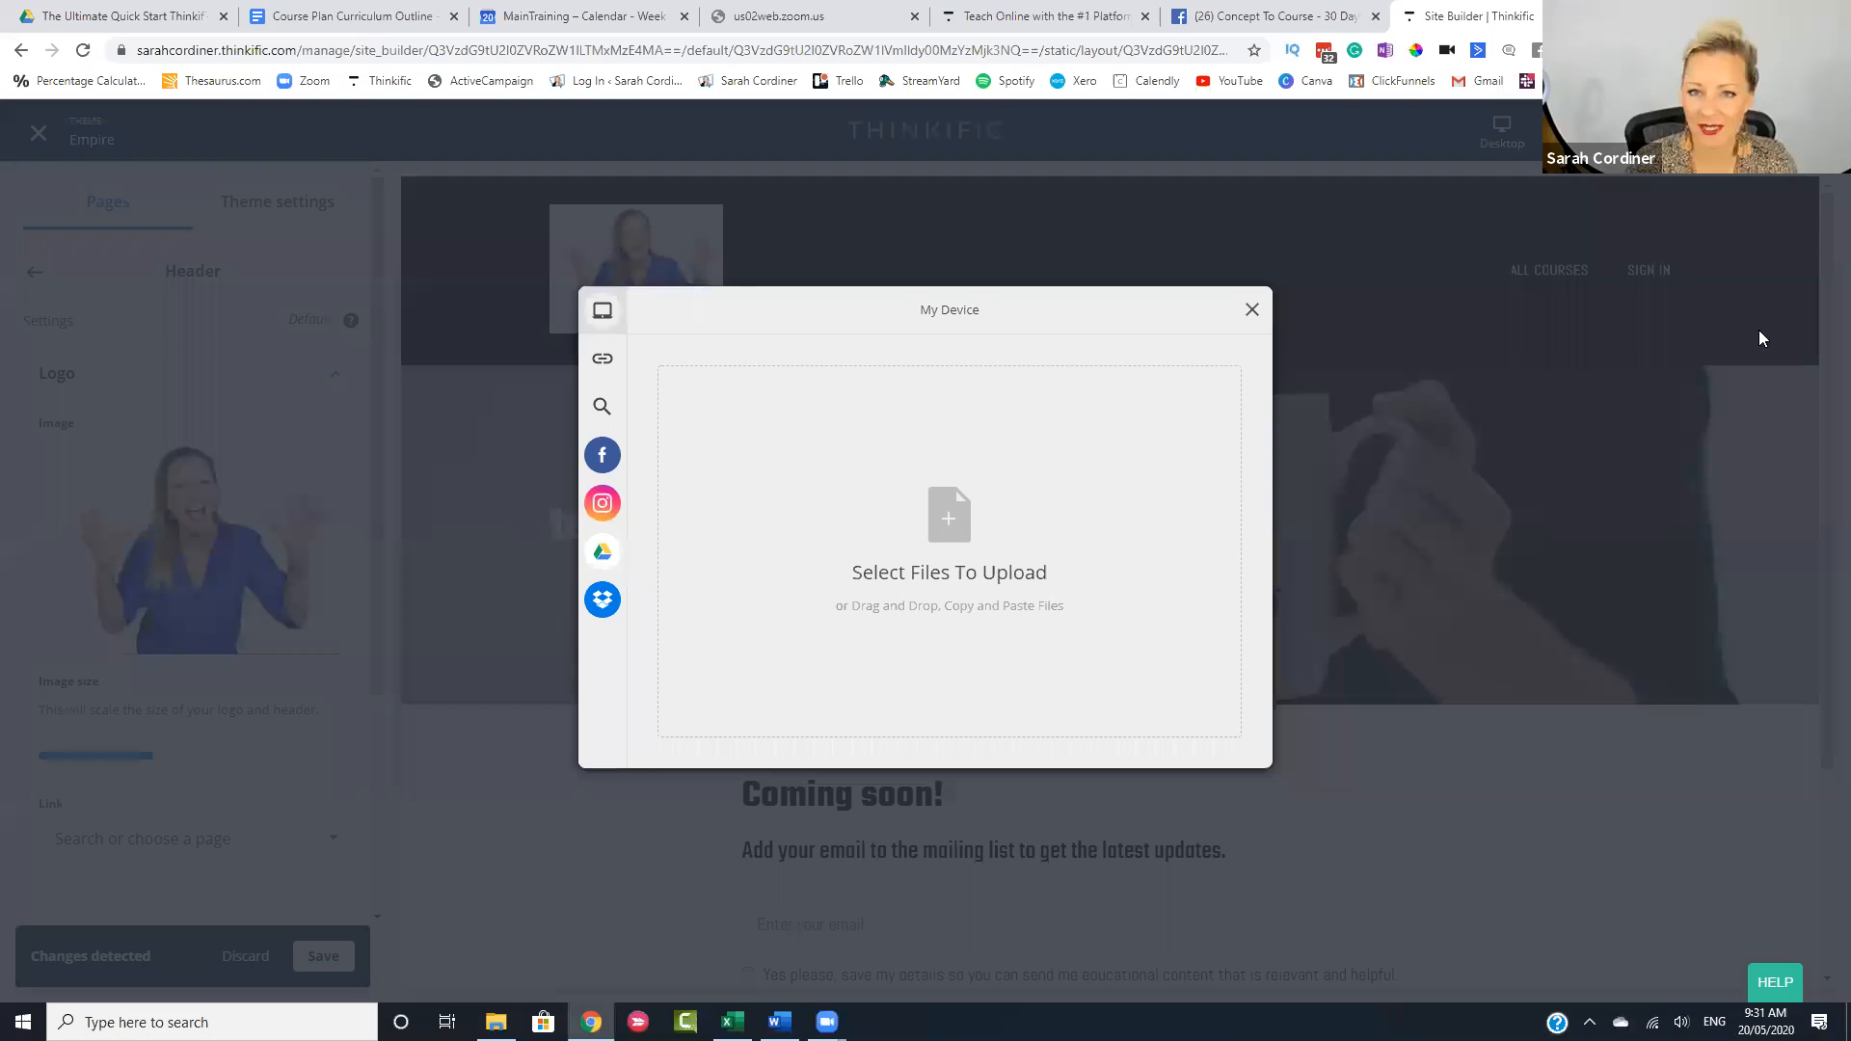
{"action": "left_click", "coordinate": [415, 249]}
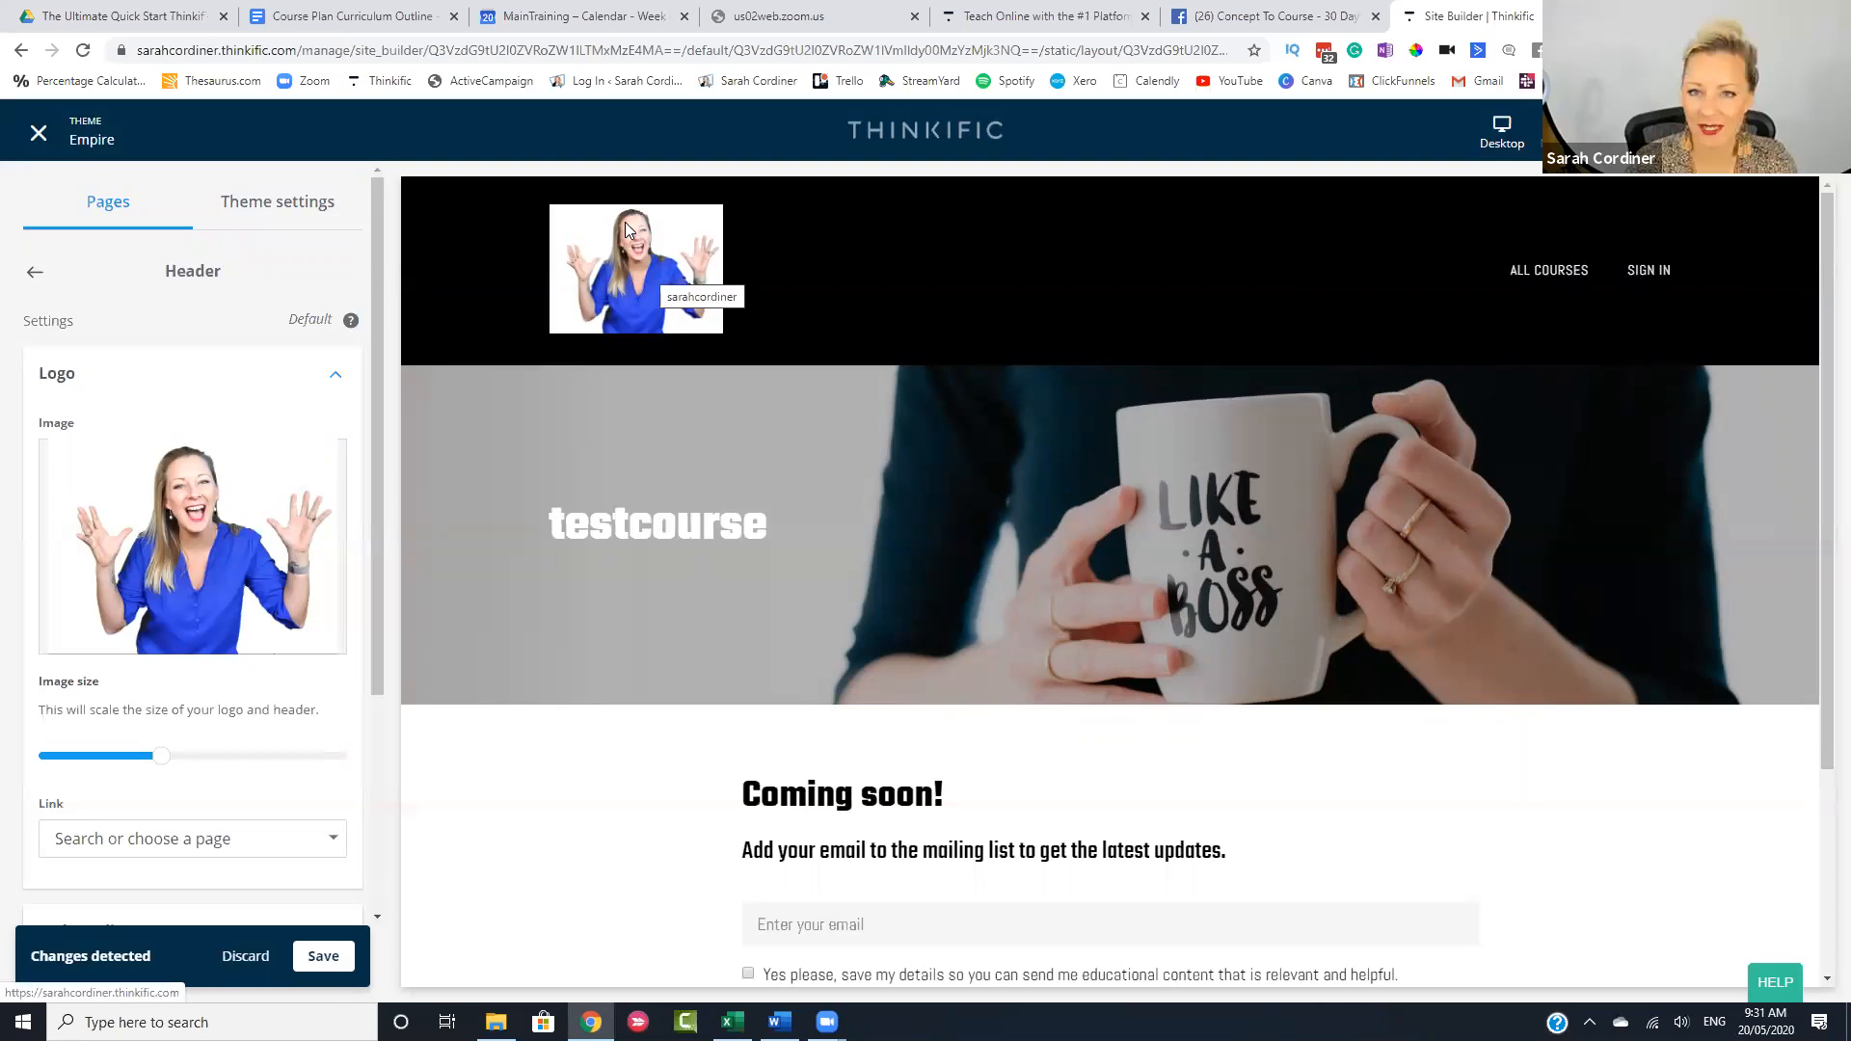
- Shrink the header logo's image size to about a tenth of its scale
{"action": "mouse_move", "coordinate": [220, 595]}
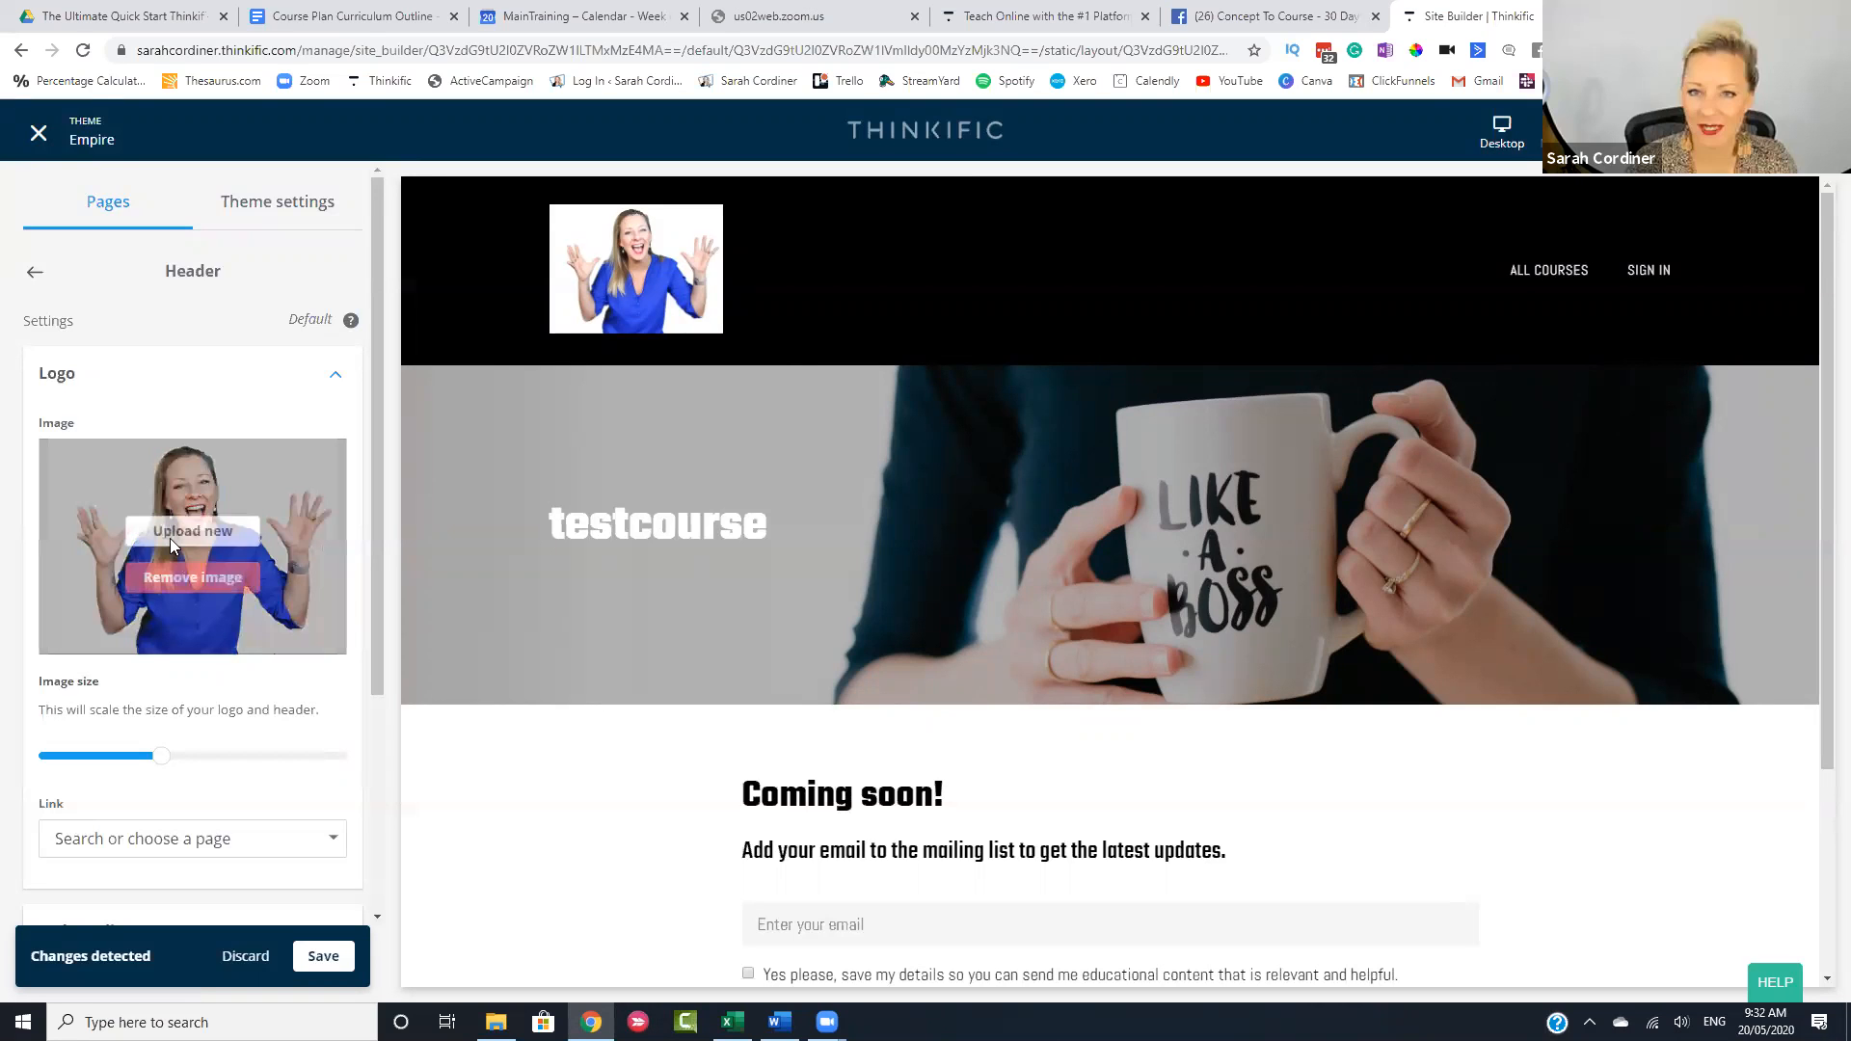
{"action": "scroll", "coordinate": [164, 550], "scroll_direction": "down", "scroll_amount": 2}
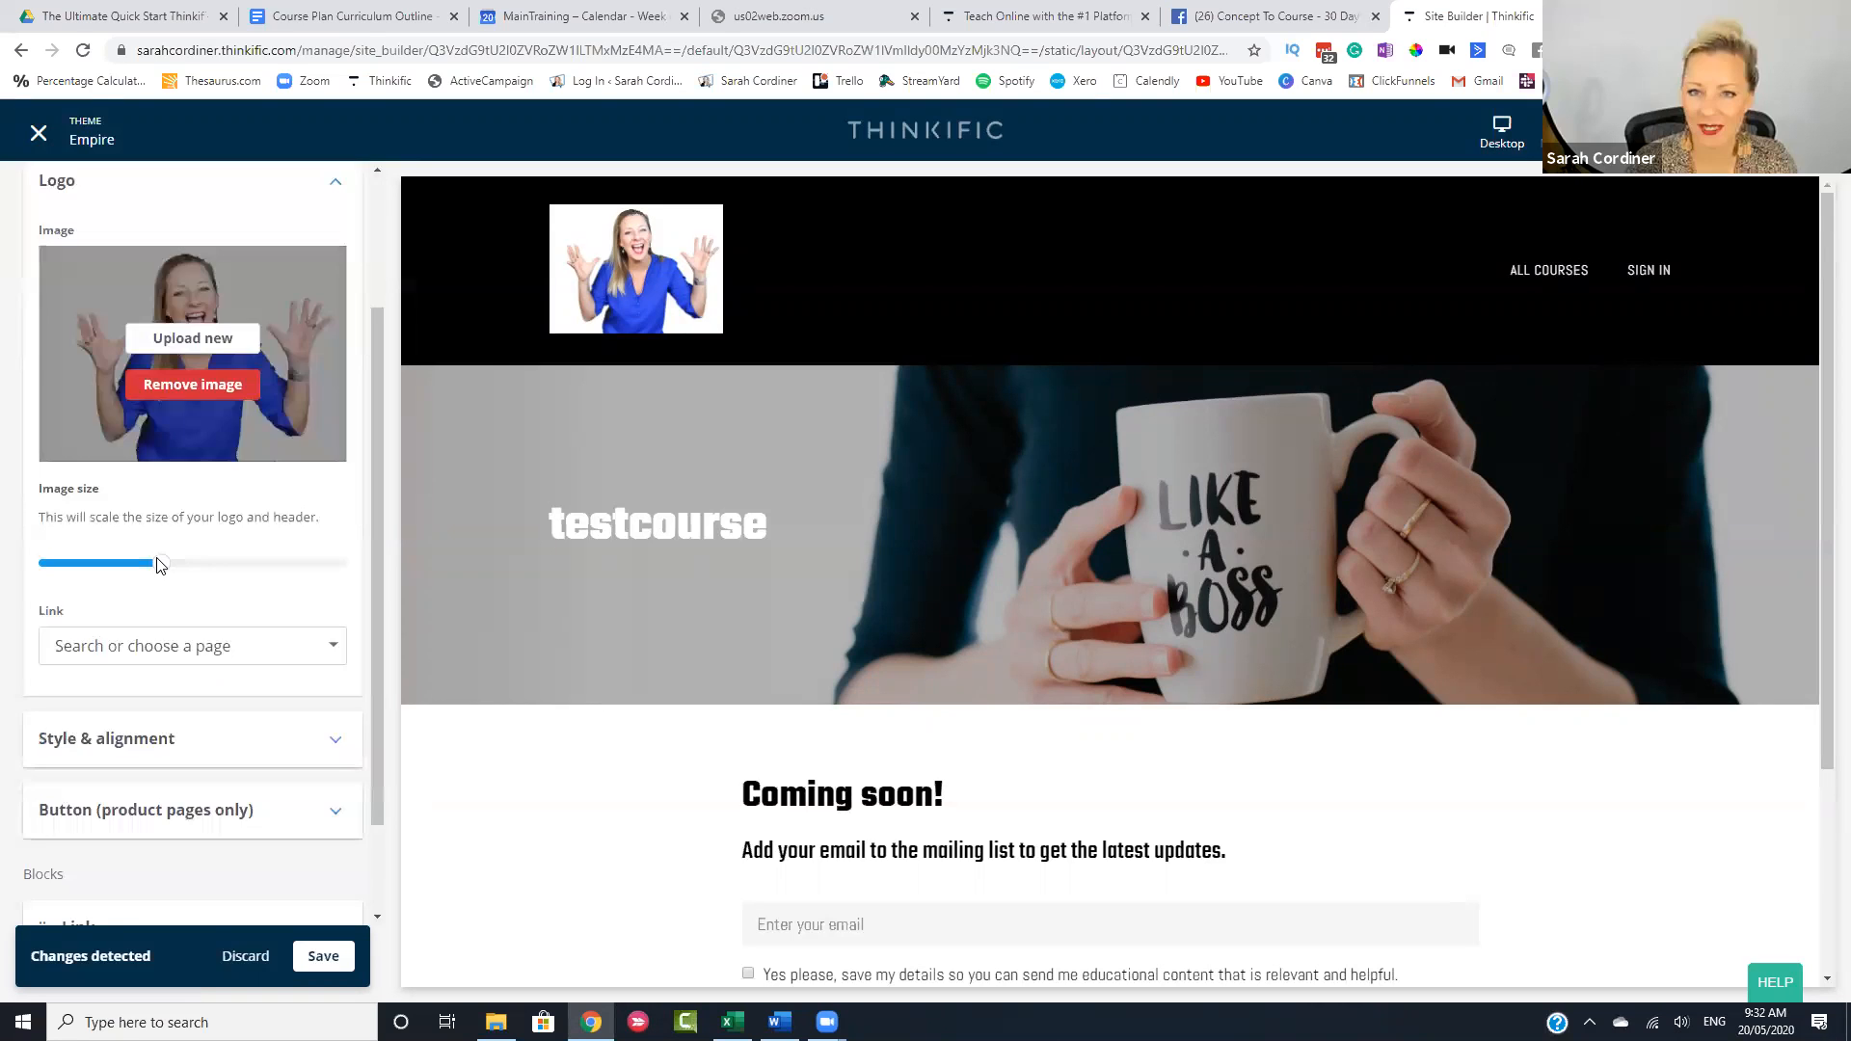
{"action": "left_click", "coordinate": [63, 567]}
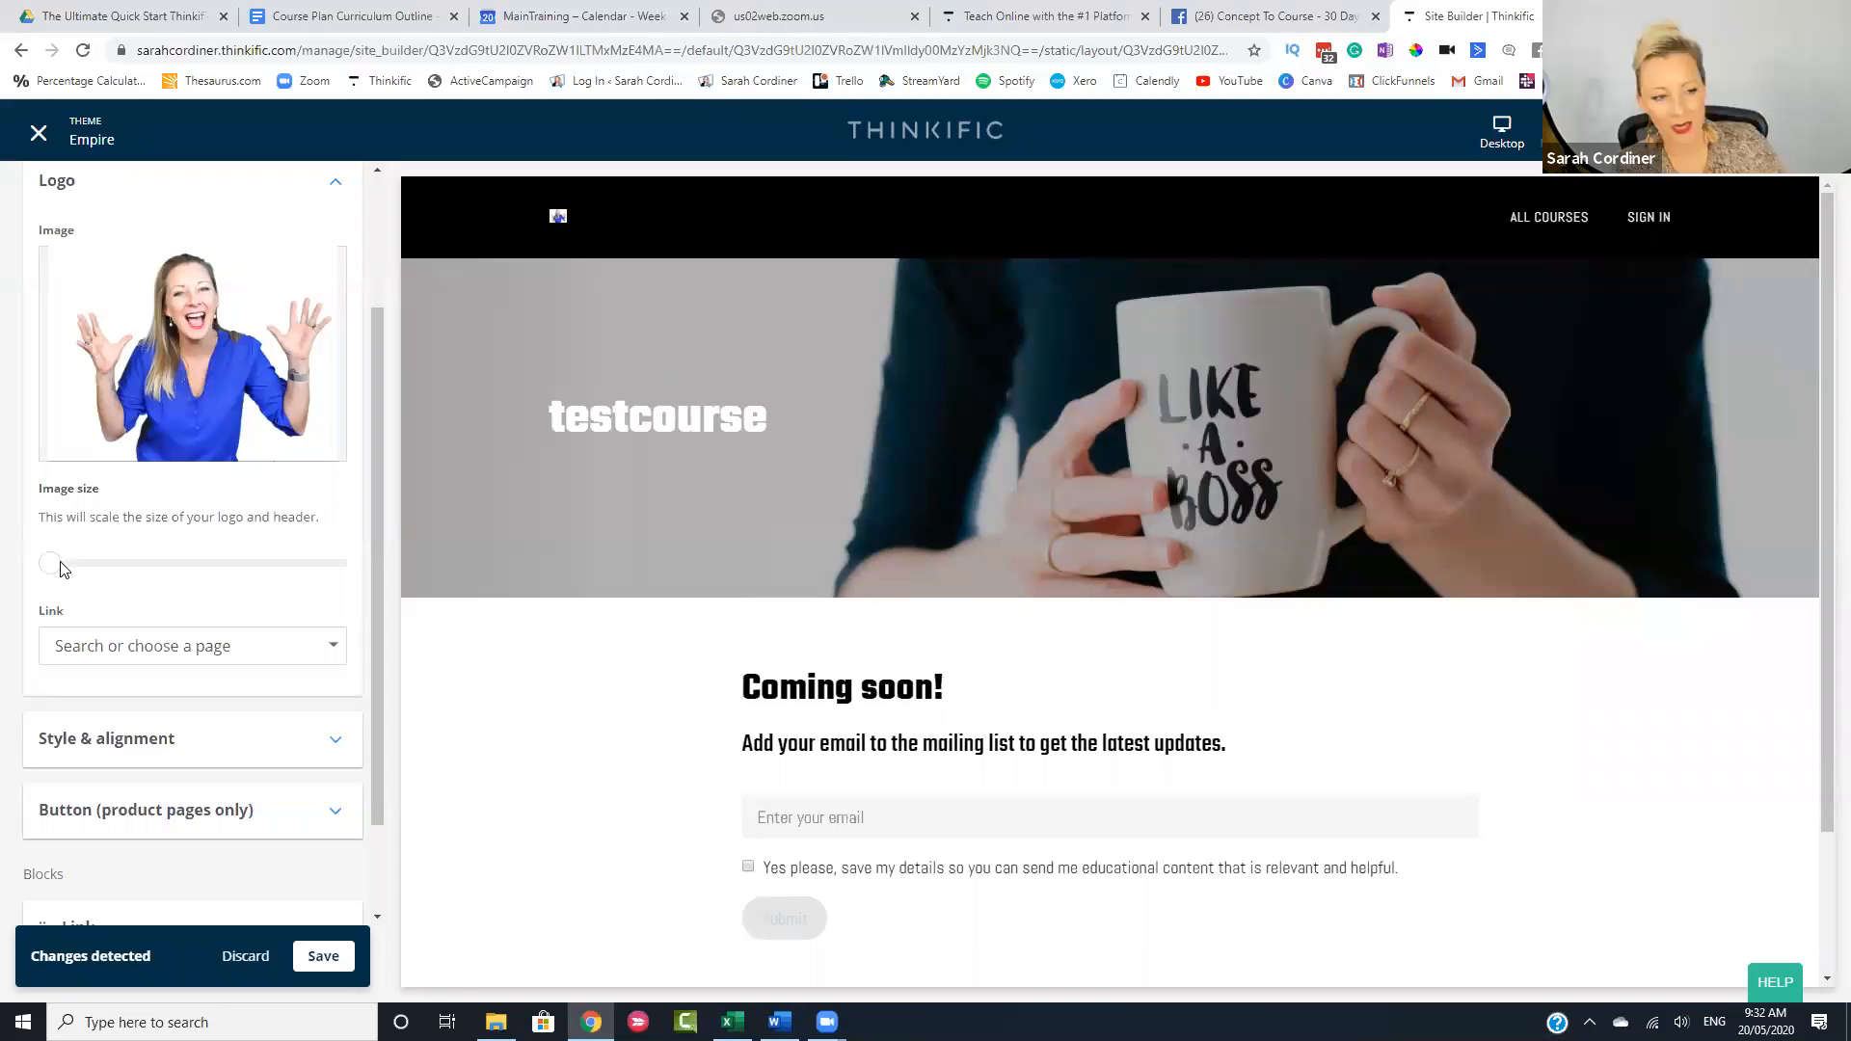
{"action": "left_click_drag", "start_coordinate": [60, 569], "coordinate": [72, 565]}
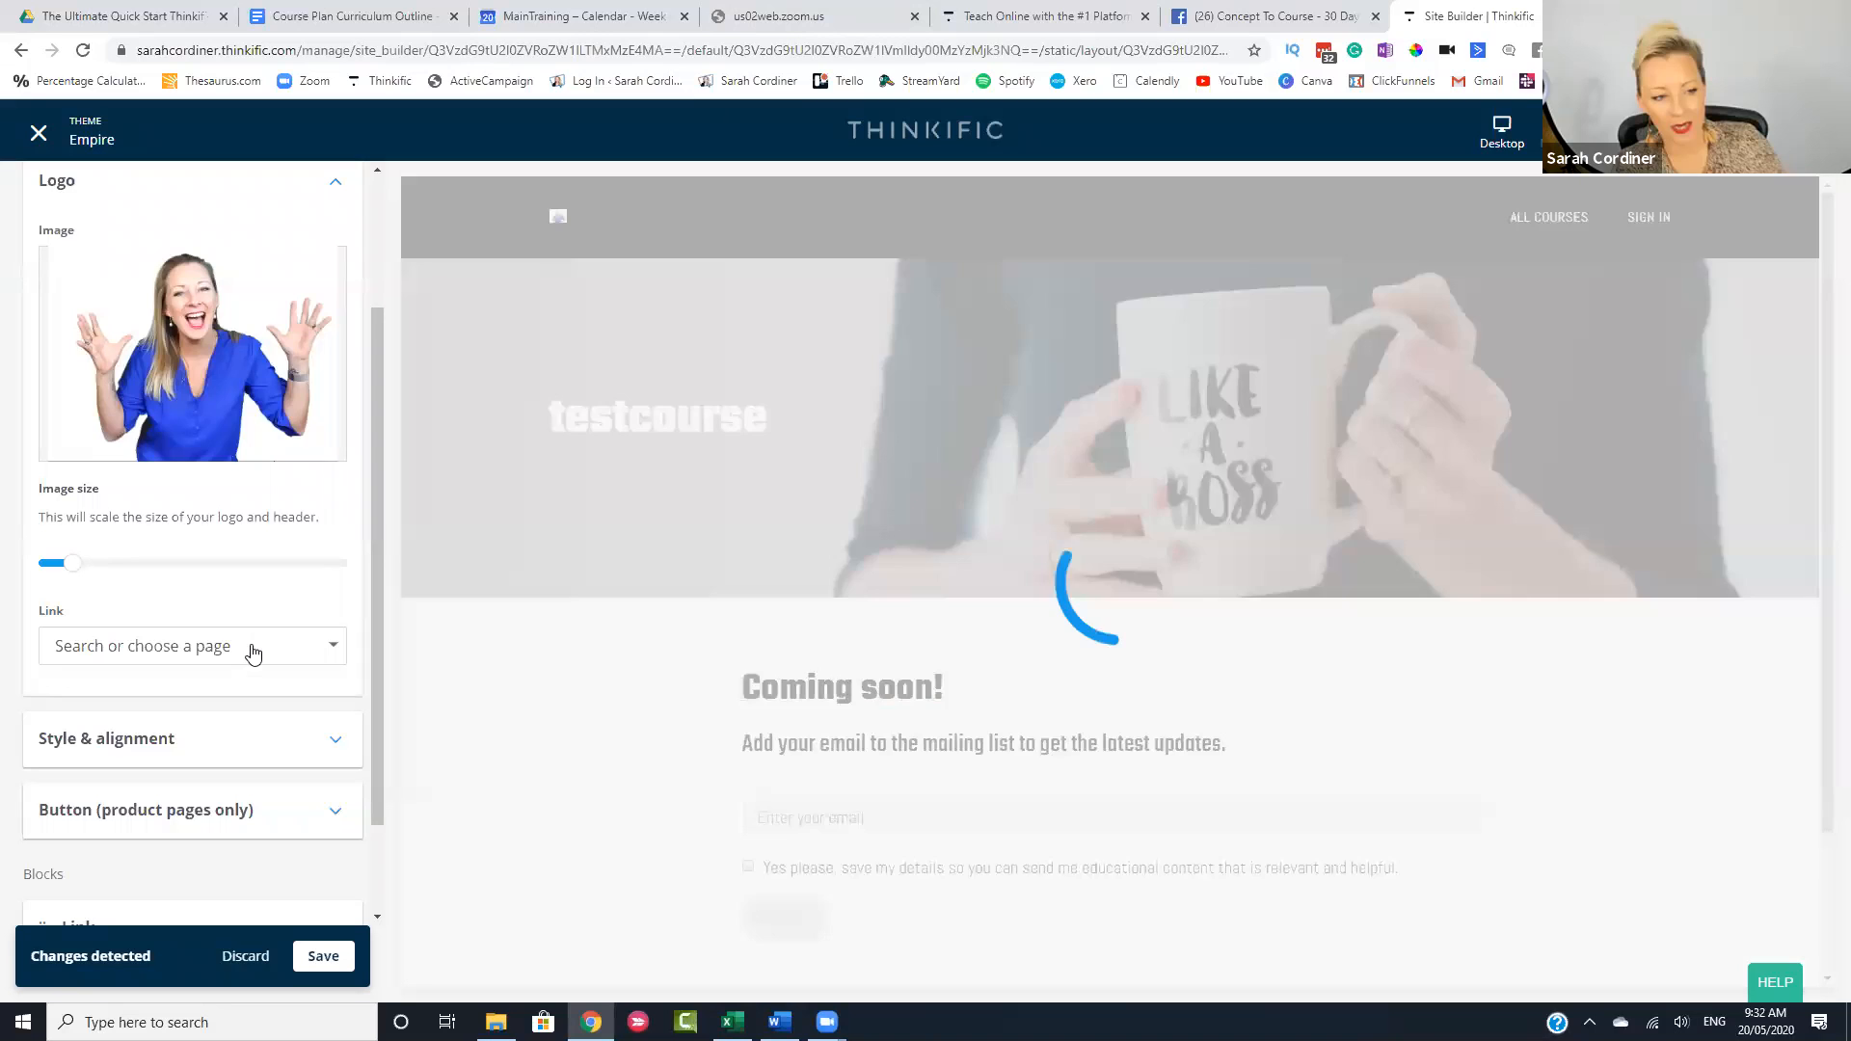
- Open the header's Style & alignment settings and review the background, navigation and alignment options
{"action": "scroll", "coordinate": [249, 651], "scroll_direction": "down", "scroll_amount": 1}
{"action": "left_click", "coordinate": [249, 652]}
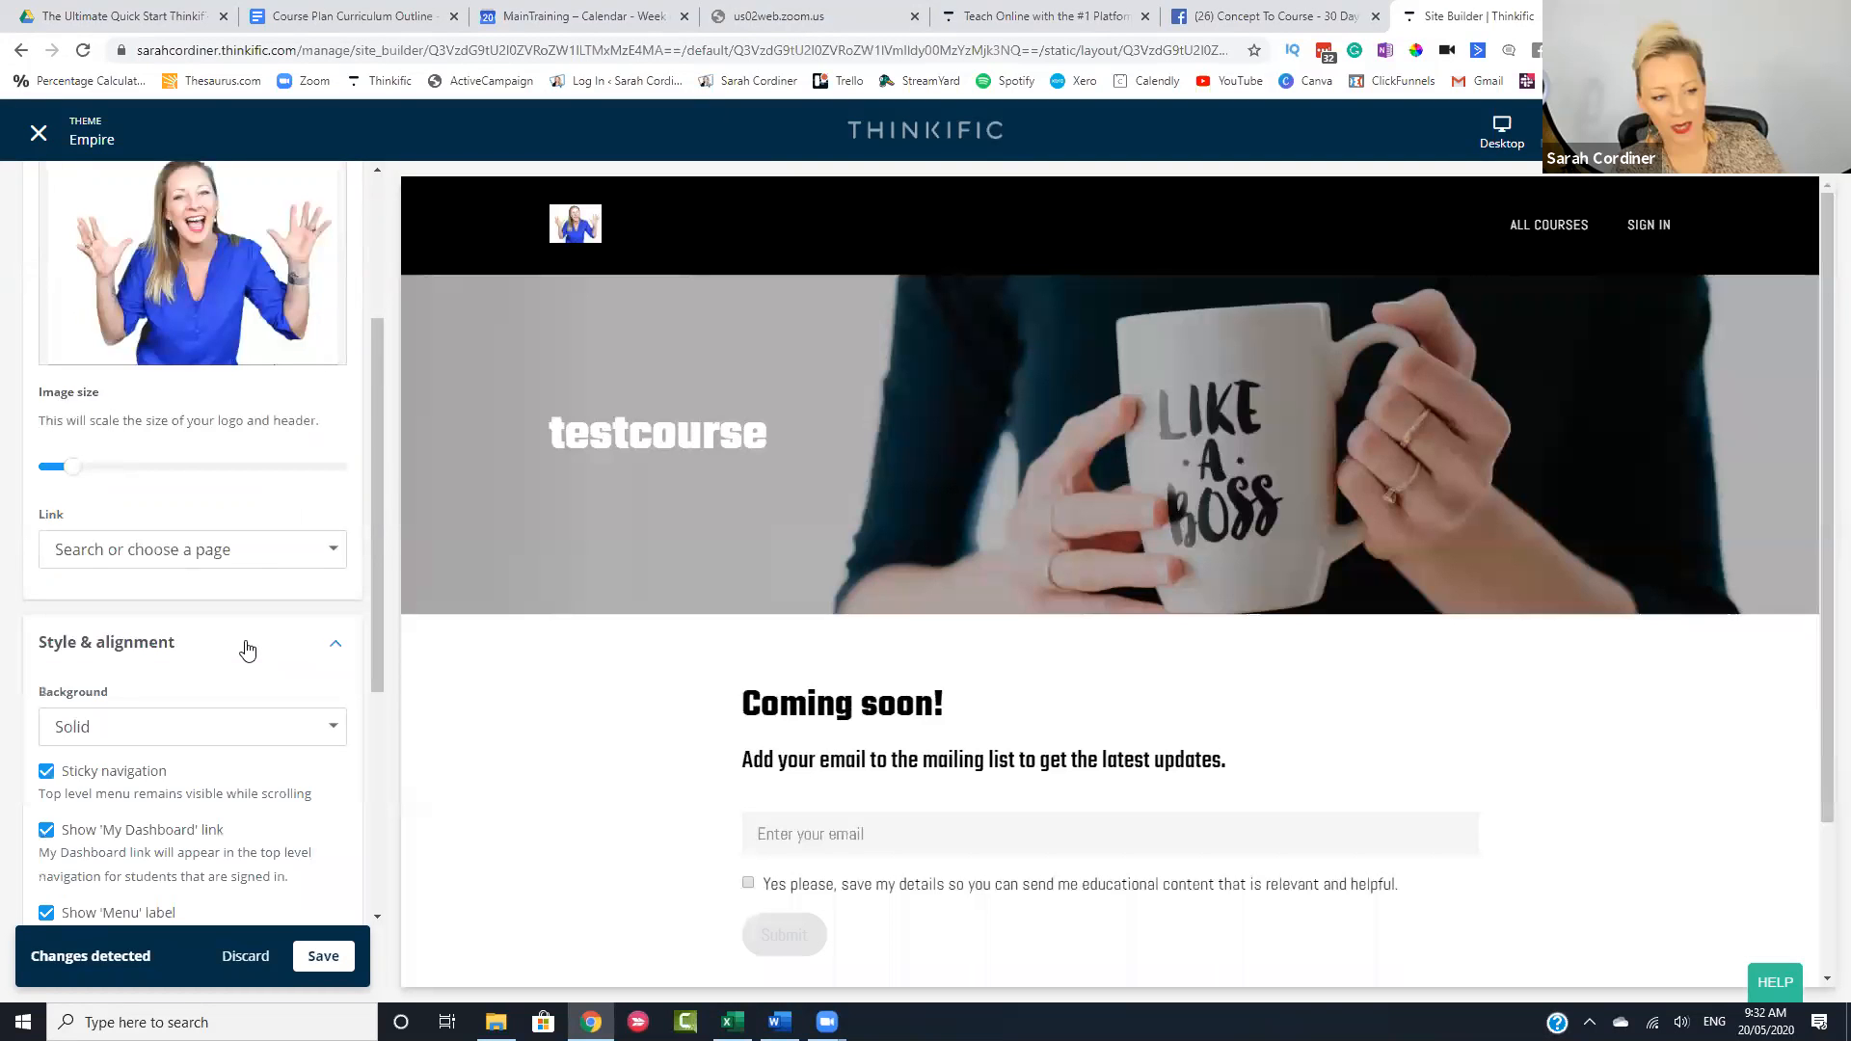
{"action": "scroll", "coordinate": [226, 617], "scroll_direction": "down", "scroll_amount": 1}
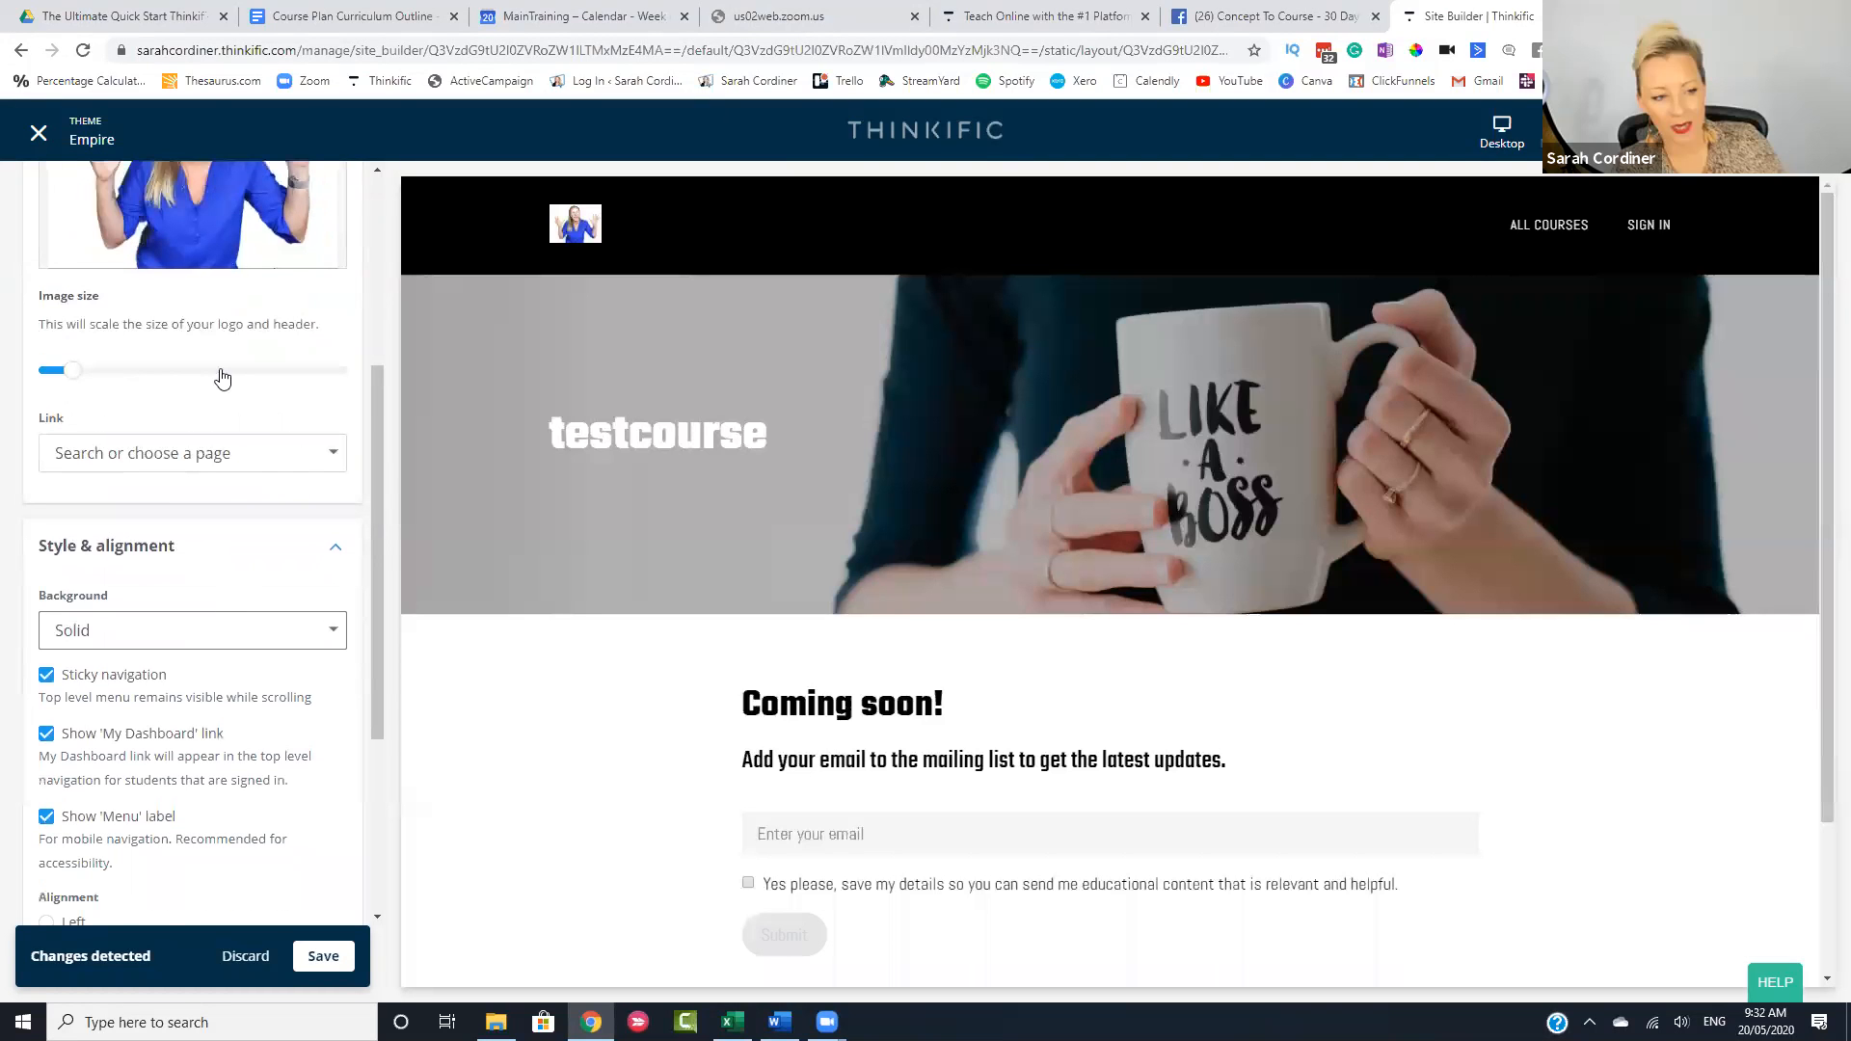
{"action": "scroll", "coordinate": [221, 378], "scroll_direction": "down", "scroll_amount": 3}
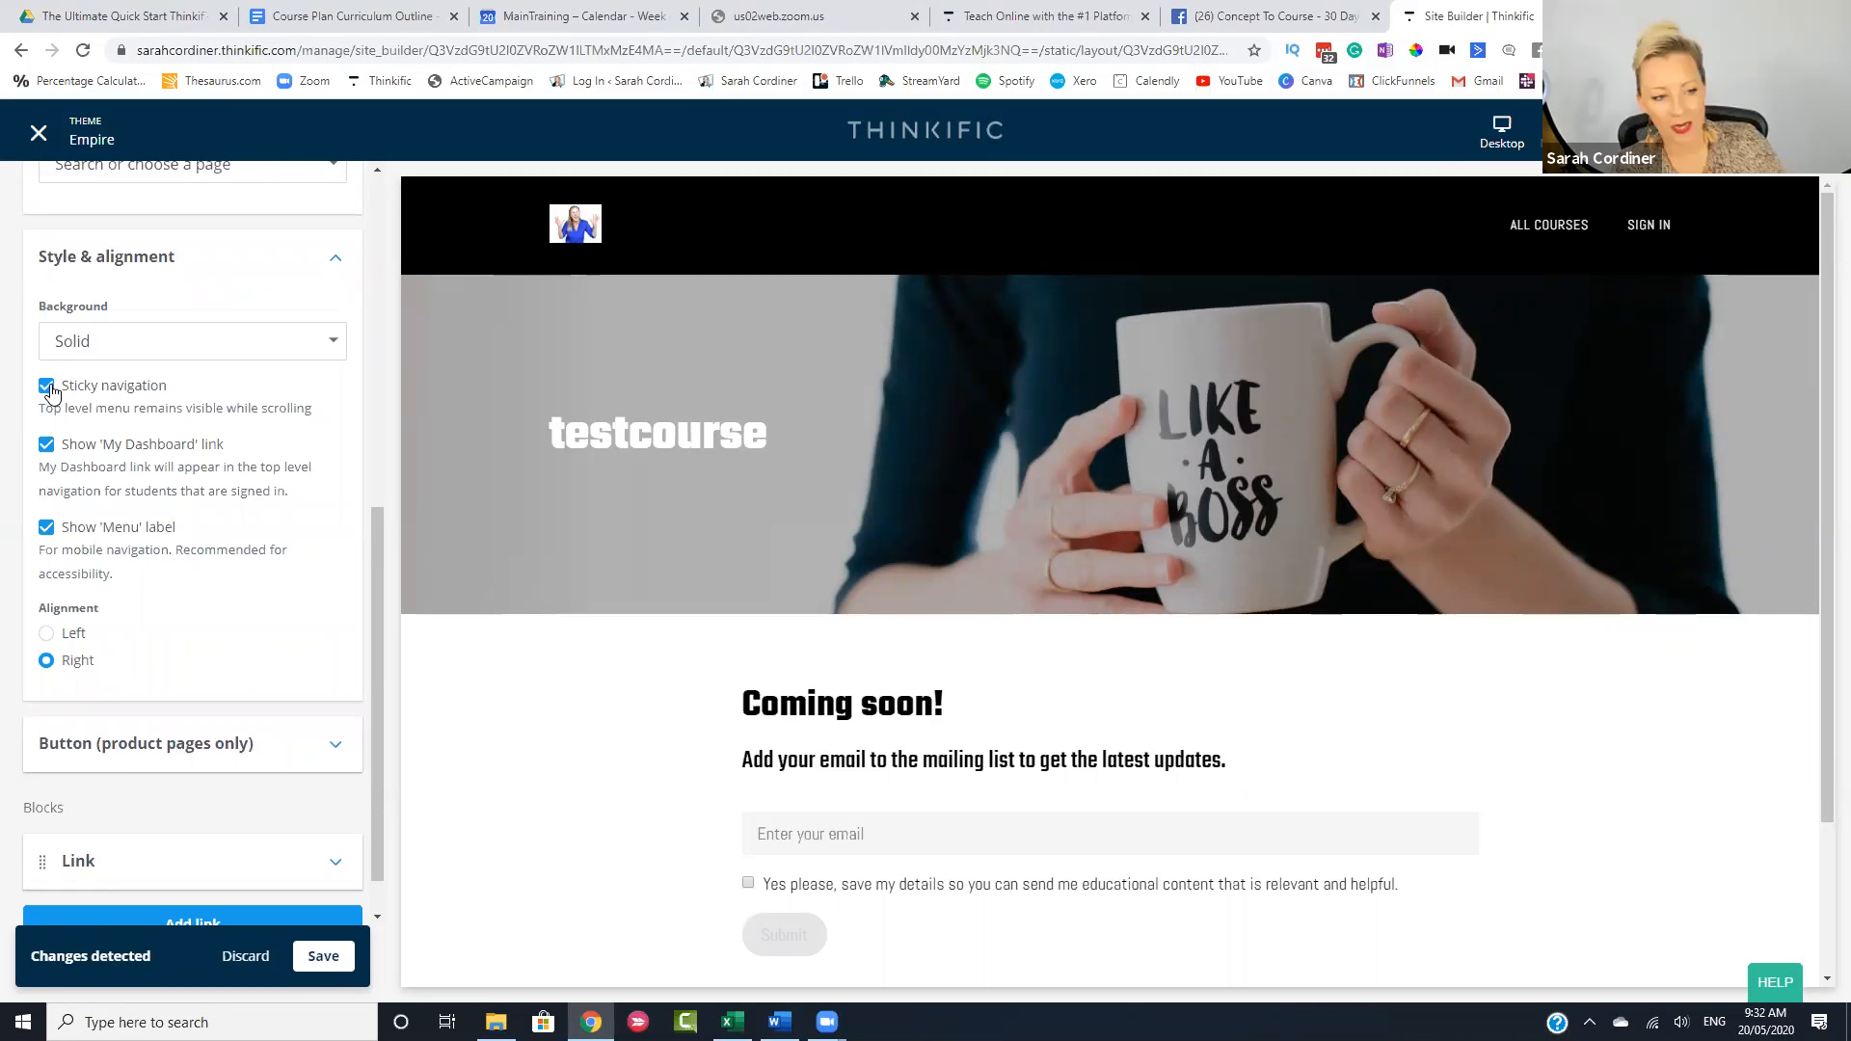
- Try the header with Sticky navigation off in the page preview, and turn it back on
{"action": "left_click", "coordinate": [51, 390]}
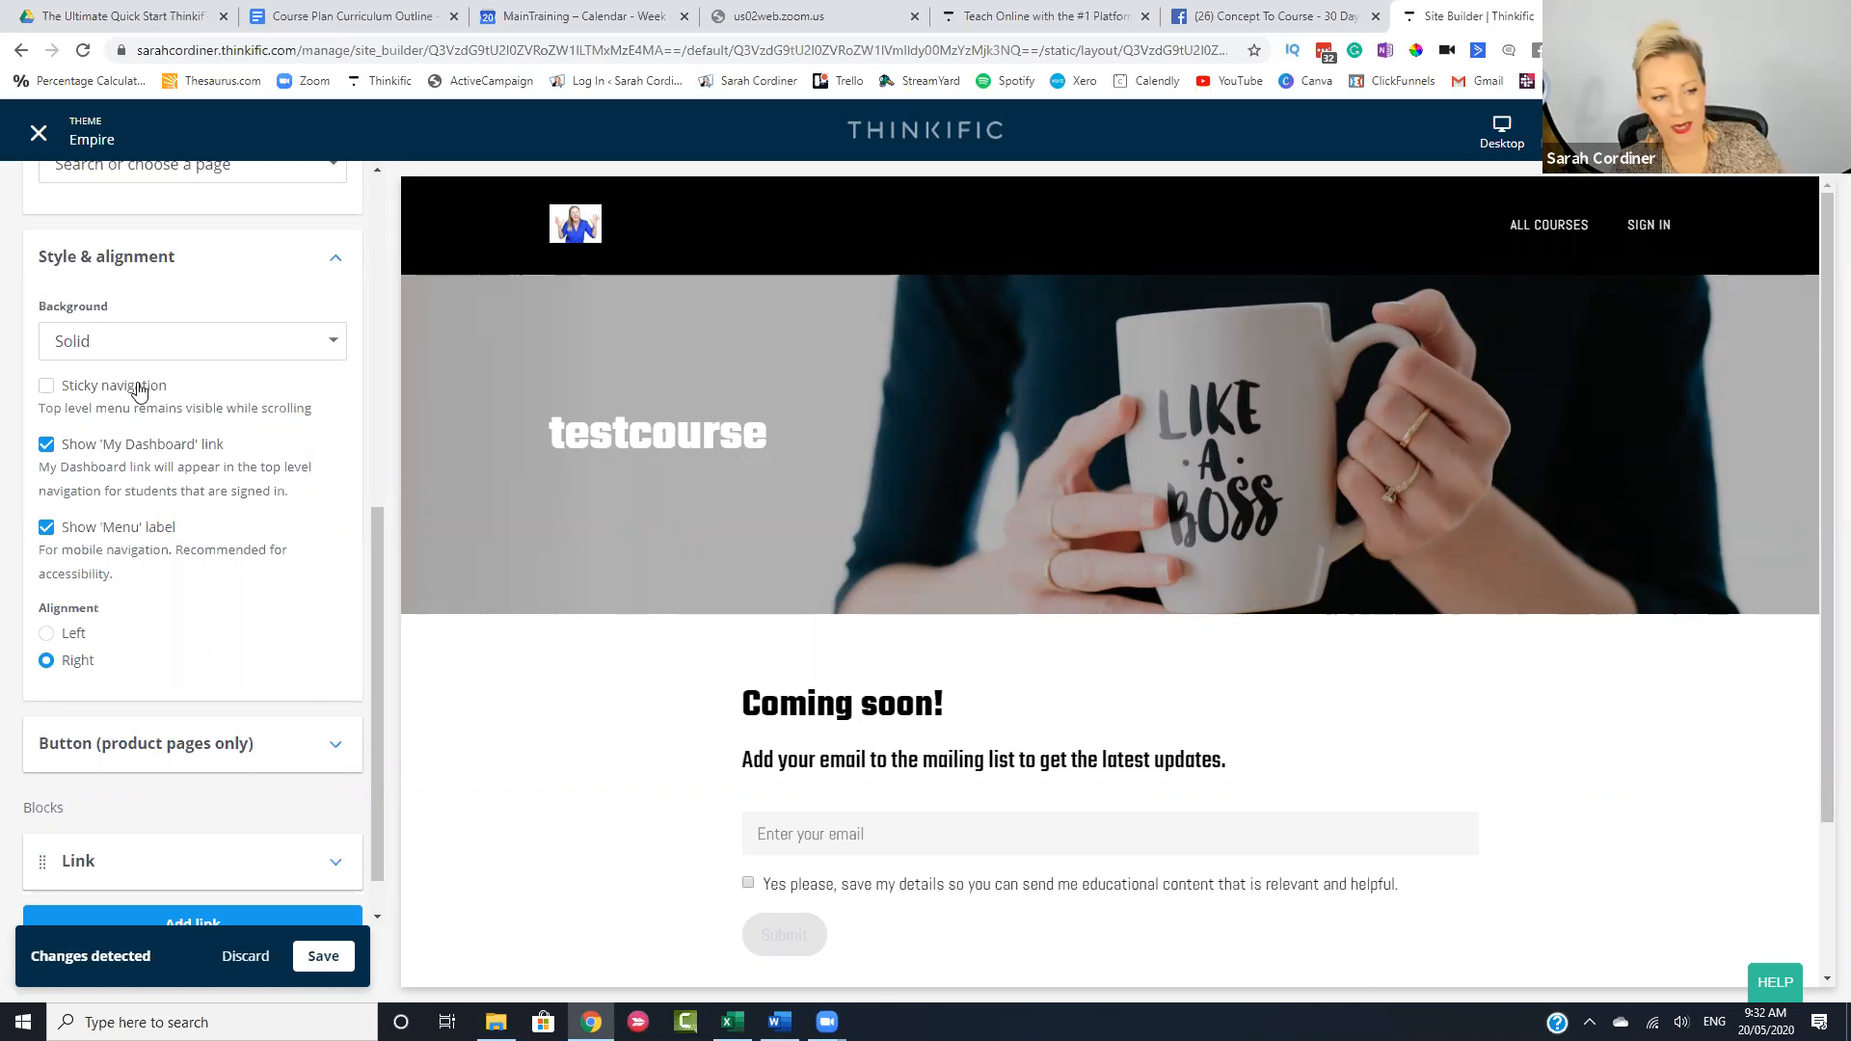
{"action": "scroll", "coordinate": [835, 411], "scroll_direction": "down", "scroll_amount": 2}
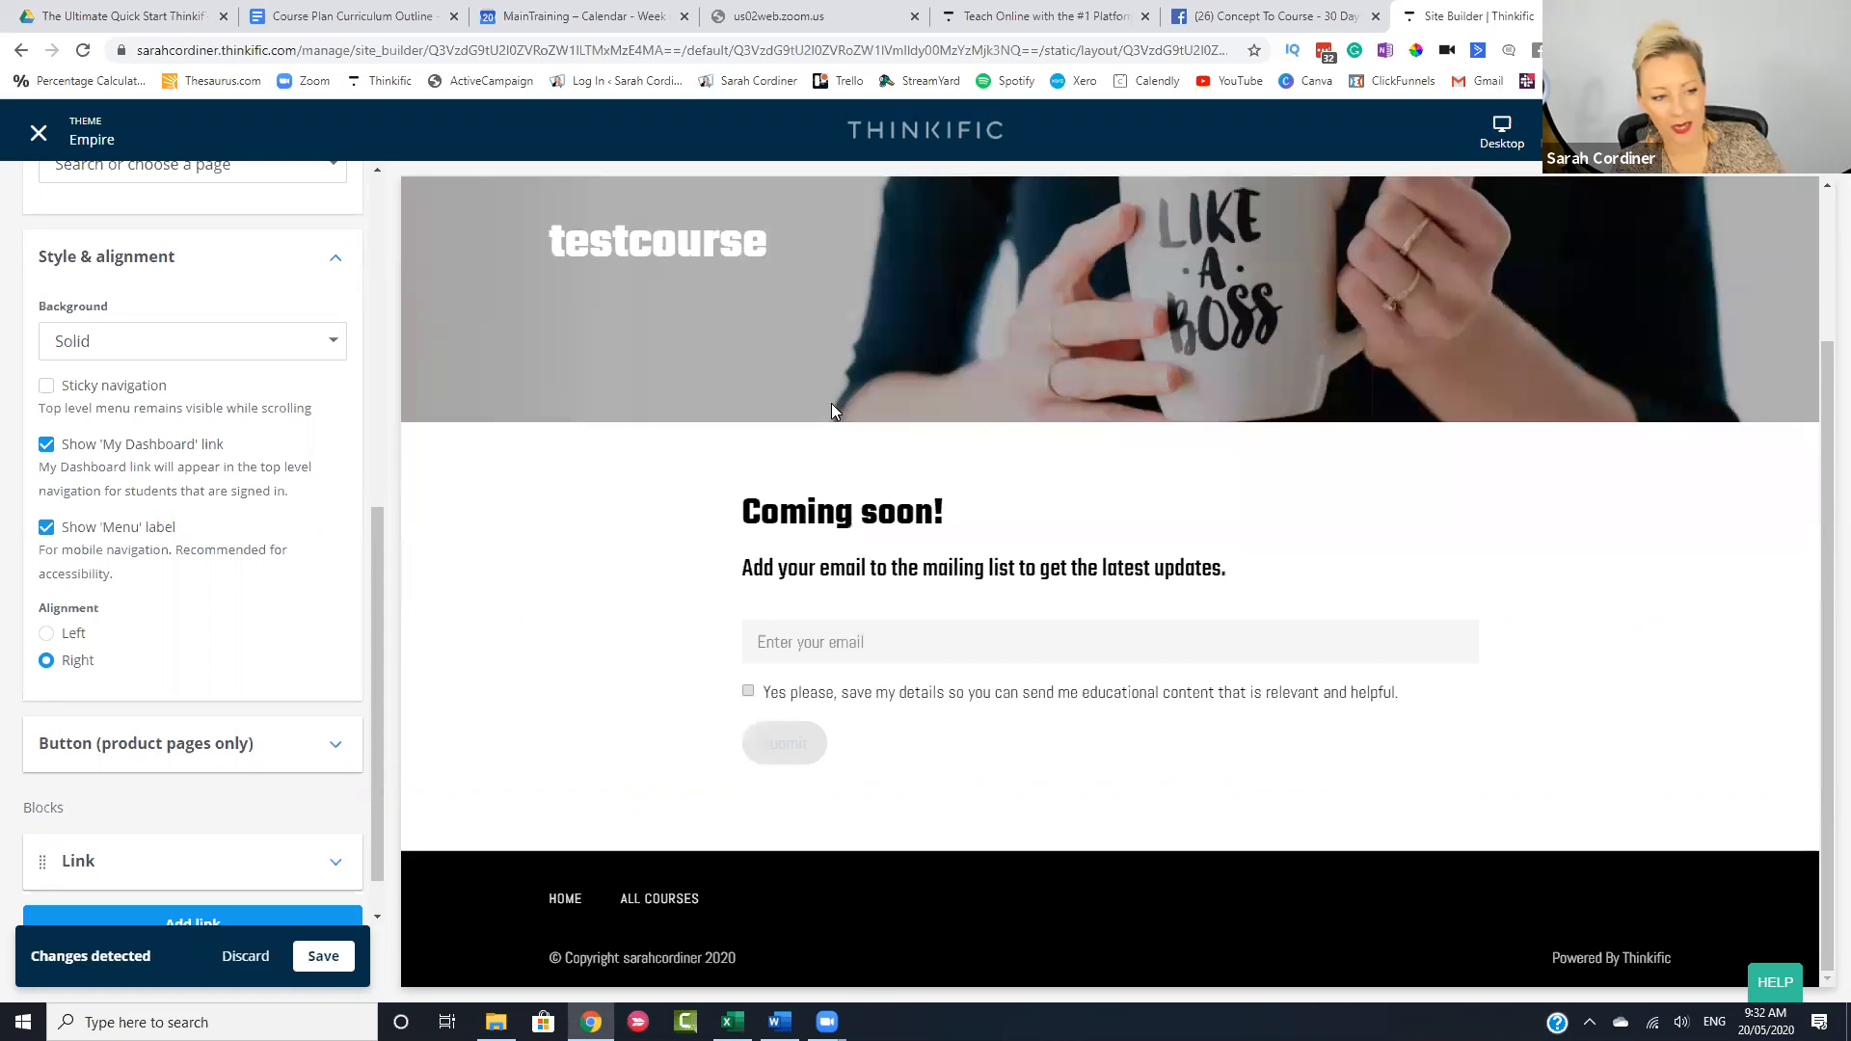
{"action": "scroll", "coordinate": [831, 403], "scroll_direction": "up", "scroll_amount": 2}
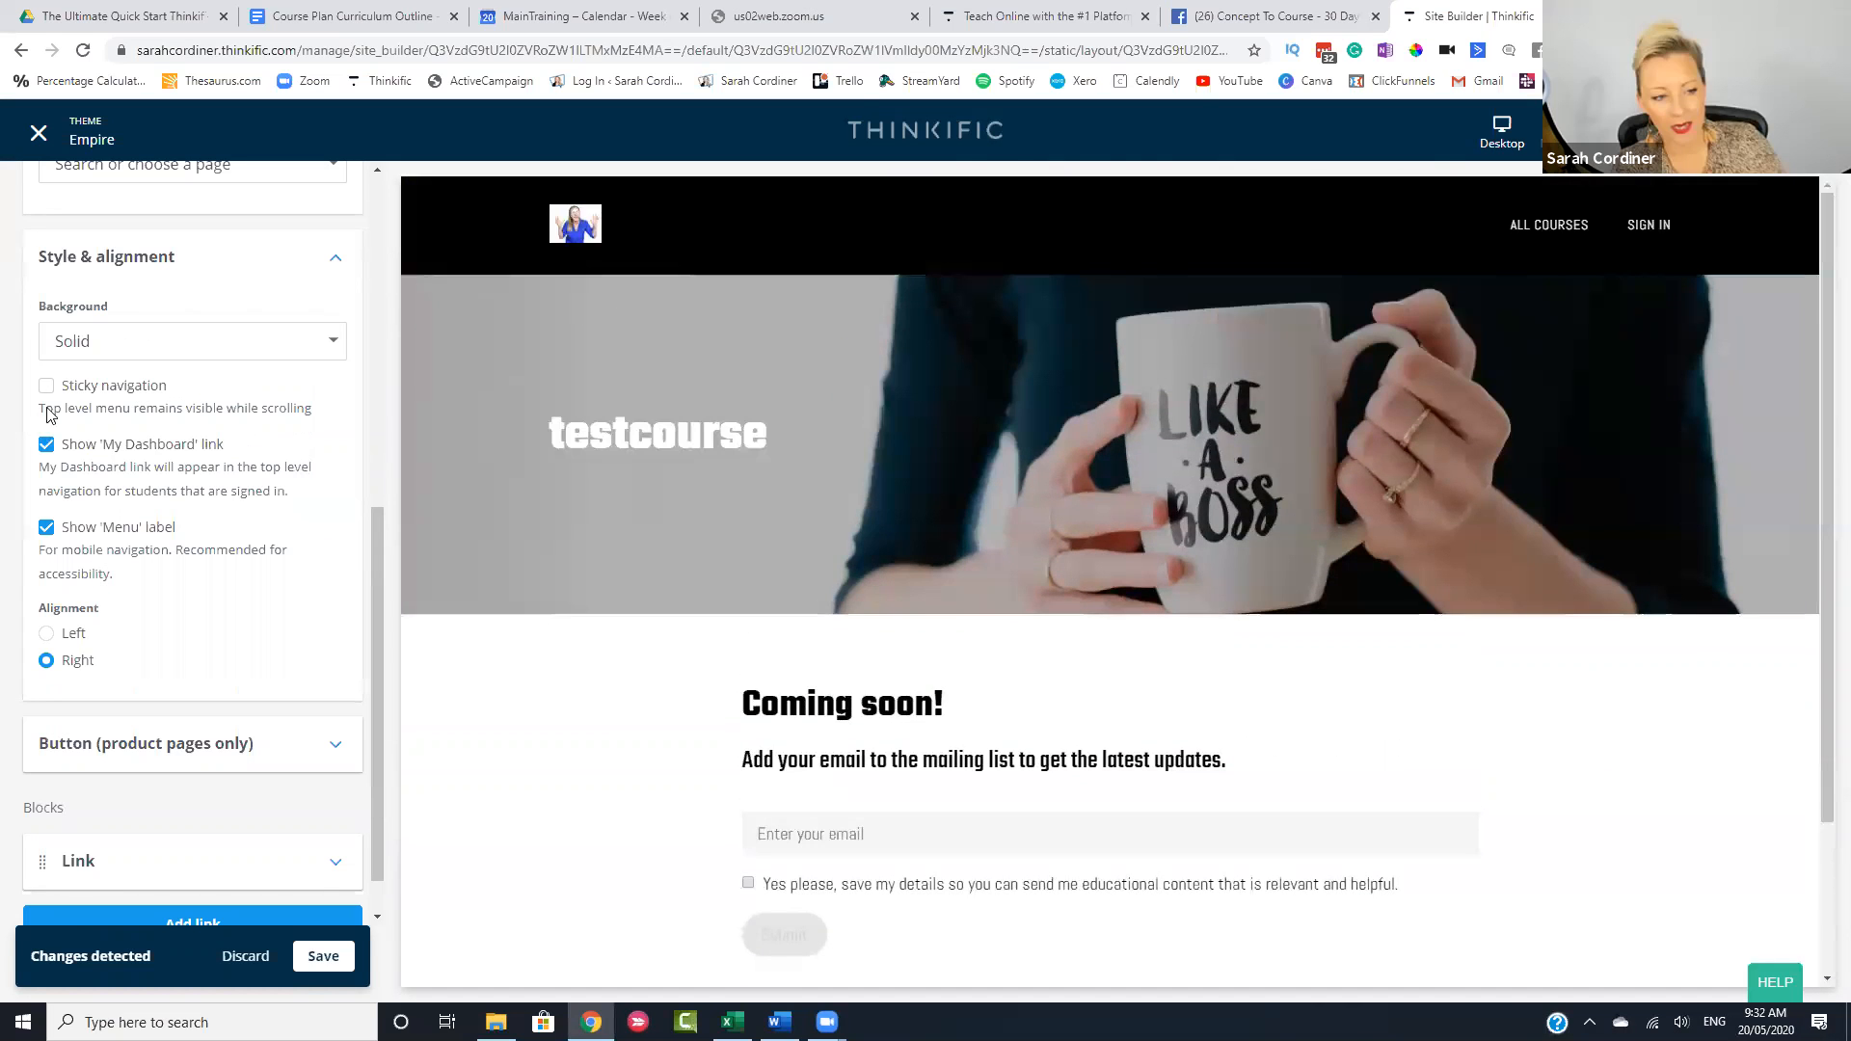
{"action": "left_click", "coordinate": [46, 387]}
{"action": "scroll", "coordinate": [1073, 505], "scroll_direction": "down", "scroll_amount": 3}
{"action": "scroll", "coordinate": [1073, 506], "scroll_direction": "up", "scroll_amount": 3}
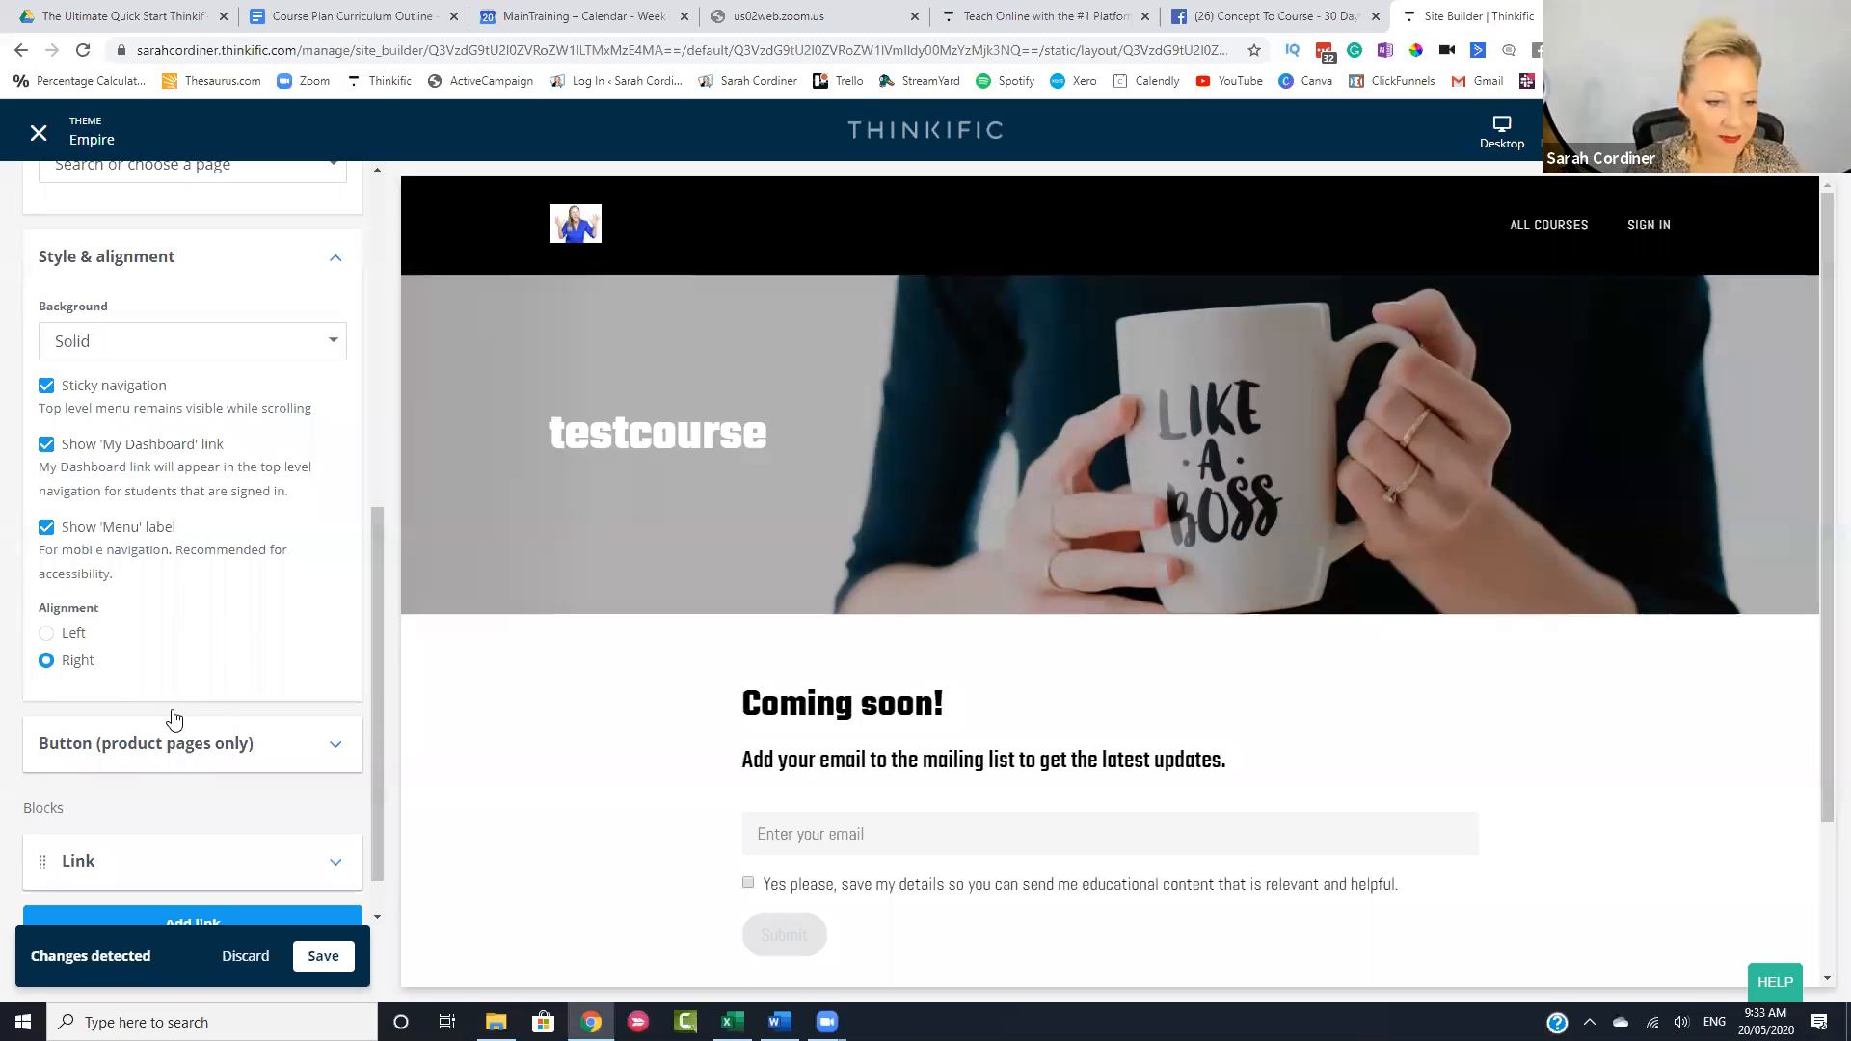
- Save the header changes and return to the Coming soon page's section list
{"action": "scroll", "coordinate": [174, 694], "scroll_direction": "down", "scroll_amount": 1}
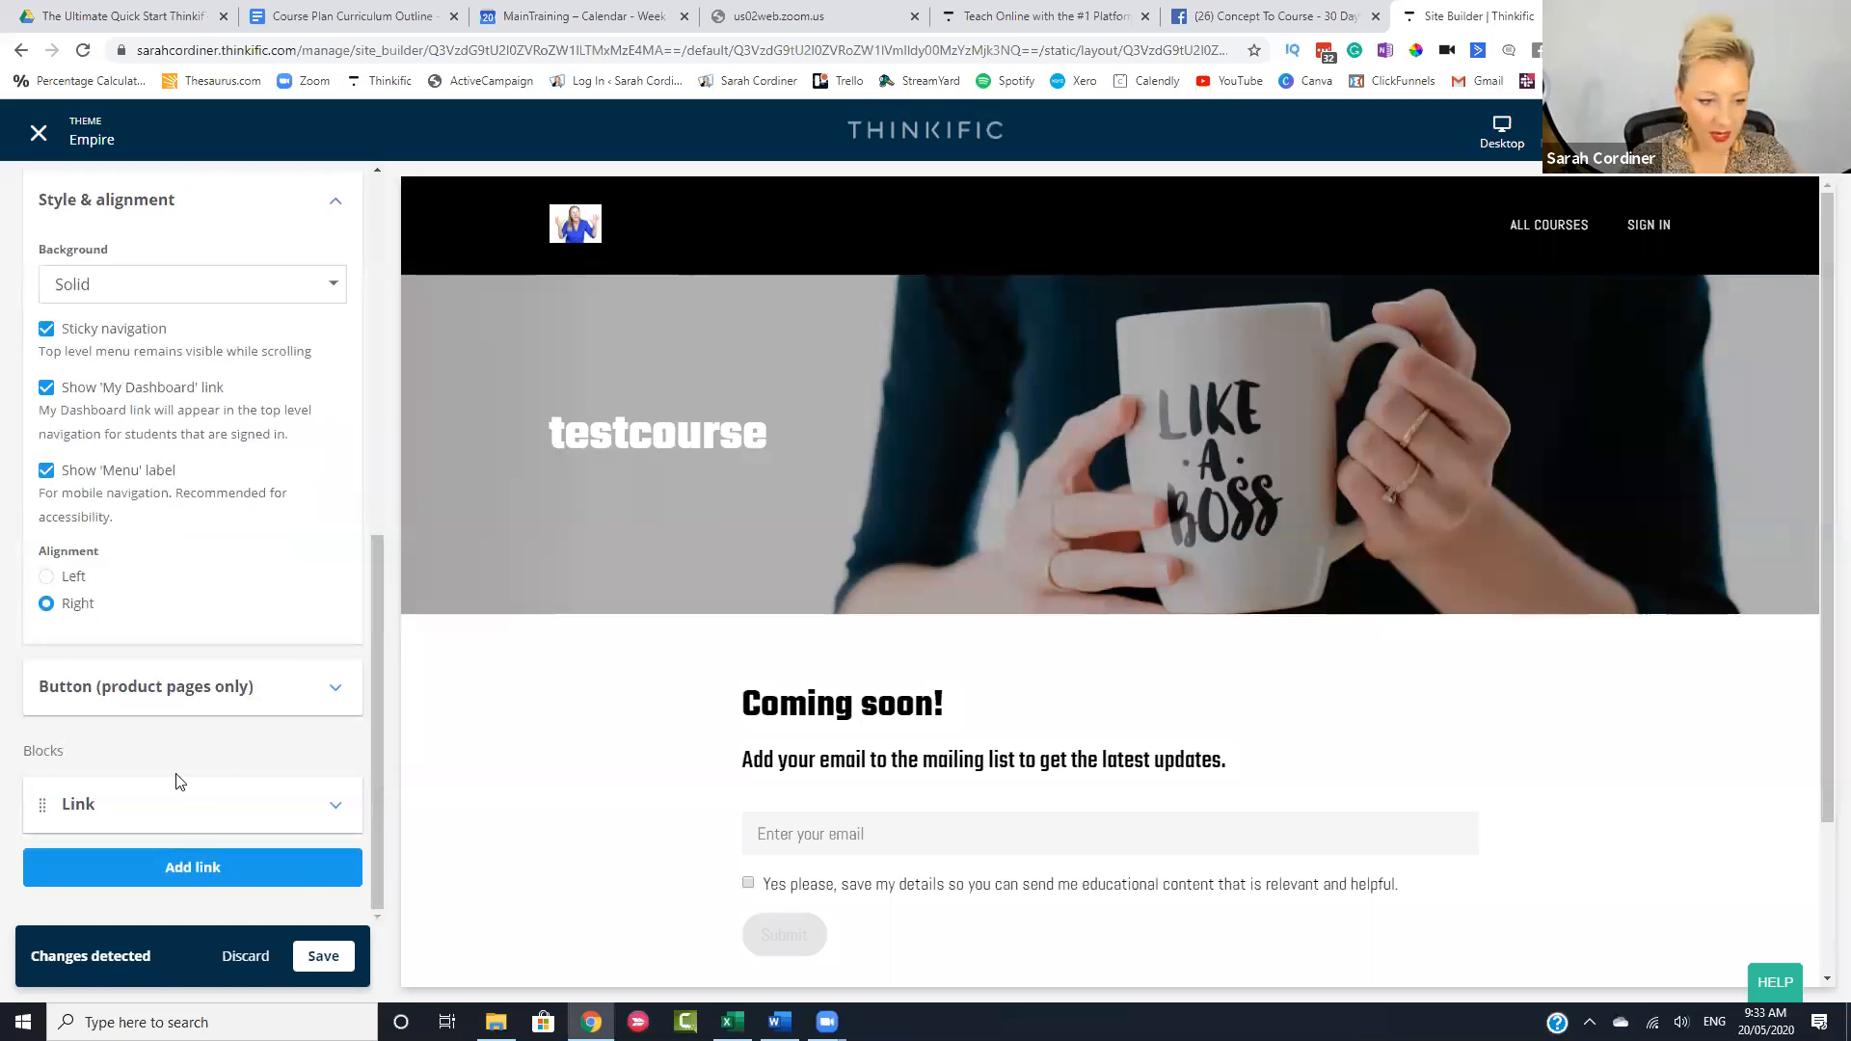
{"action": "left_click", "coordinate": [323, 956]}
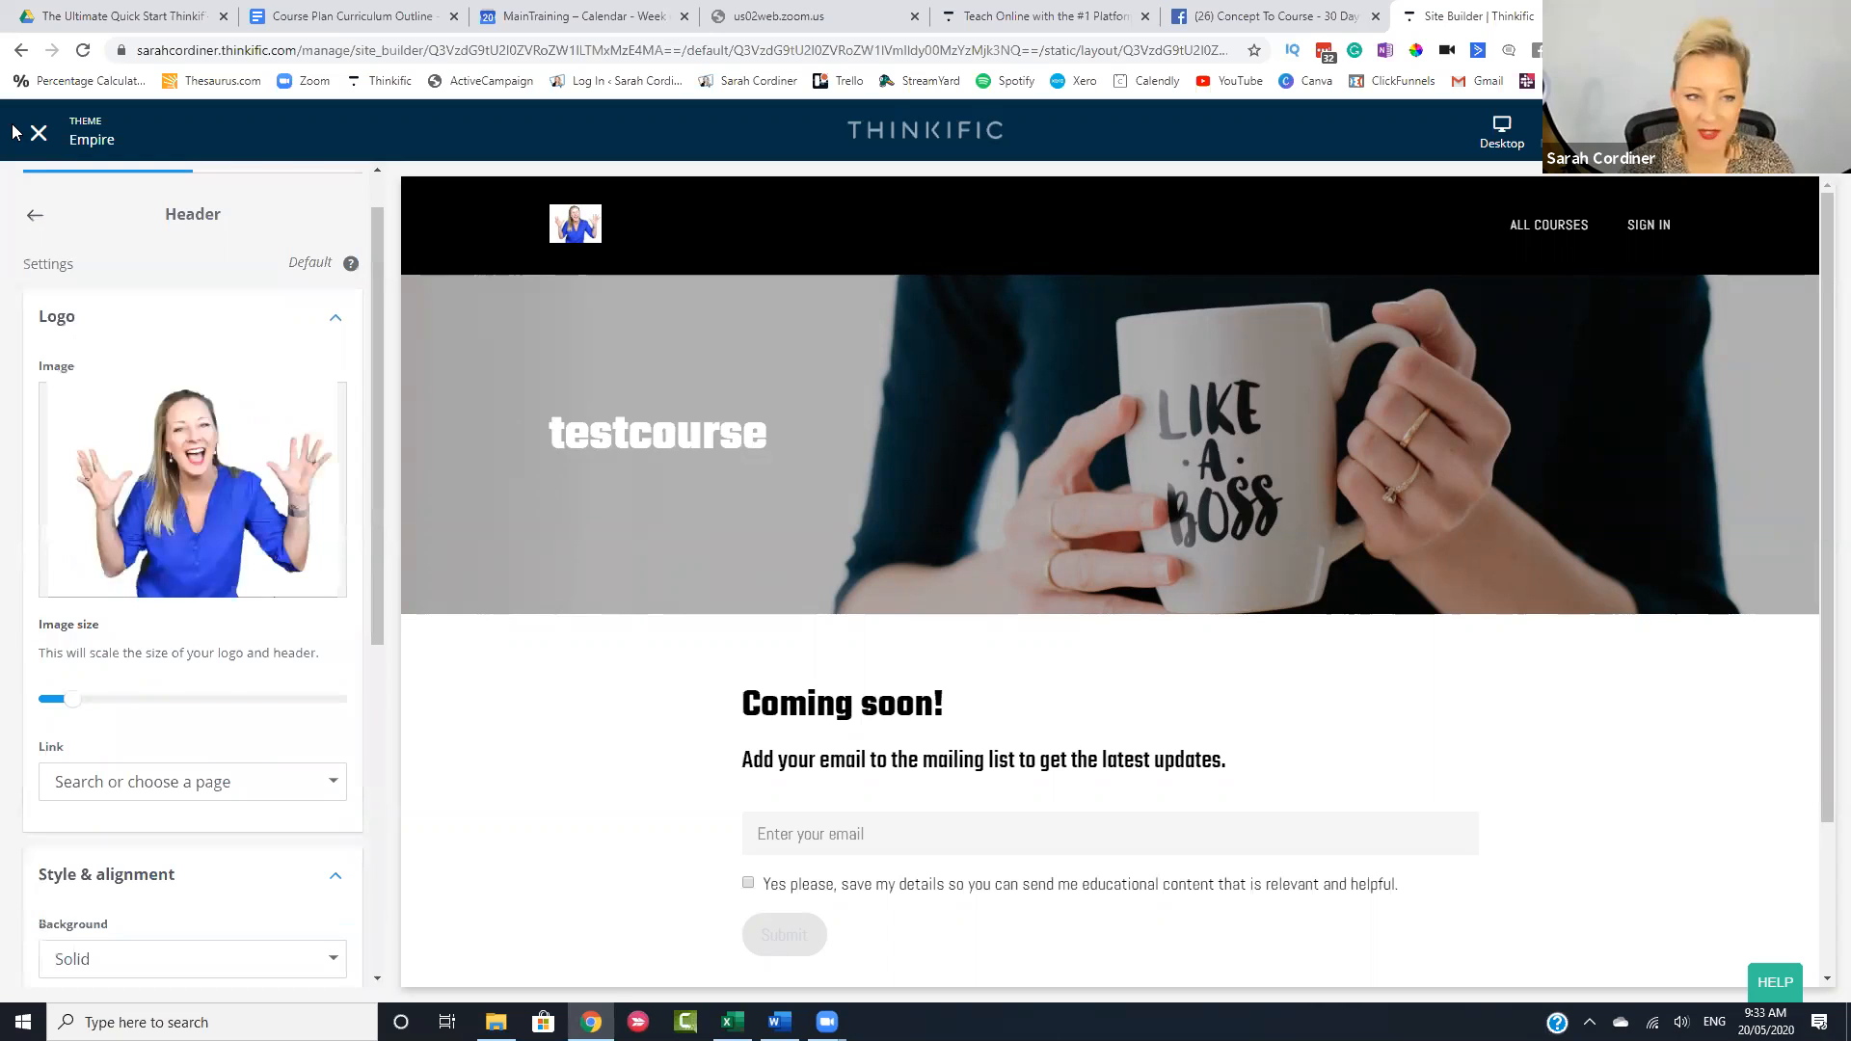
{"action": "left_click", "coordinate": [35, 214]}
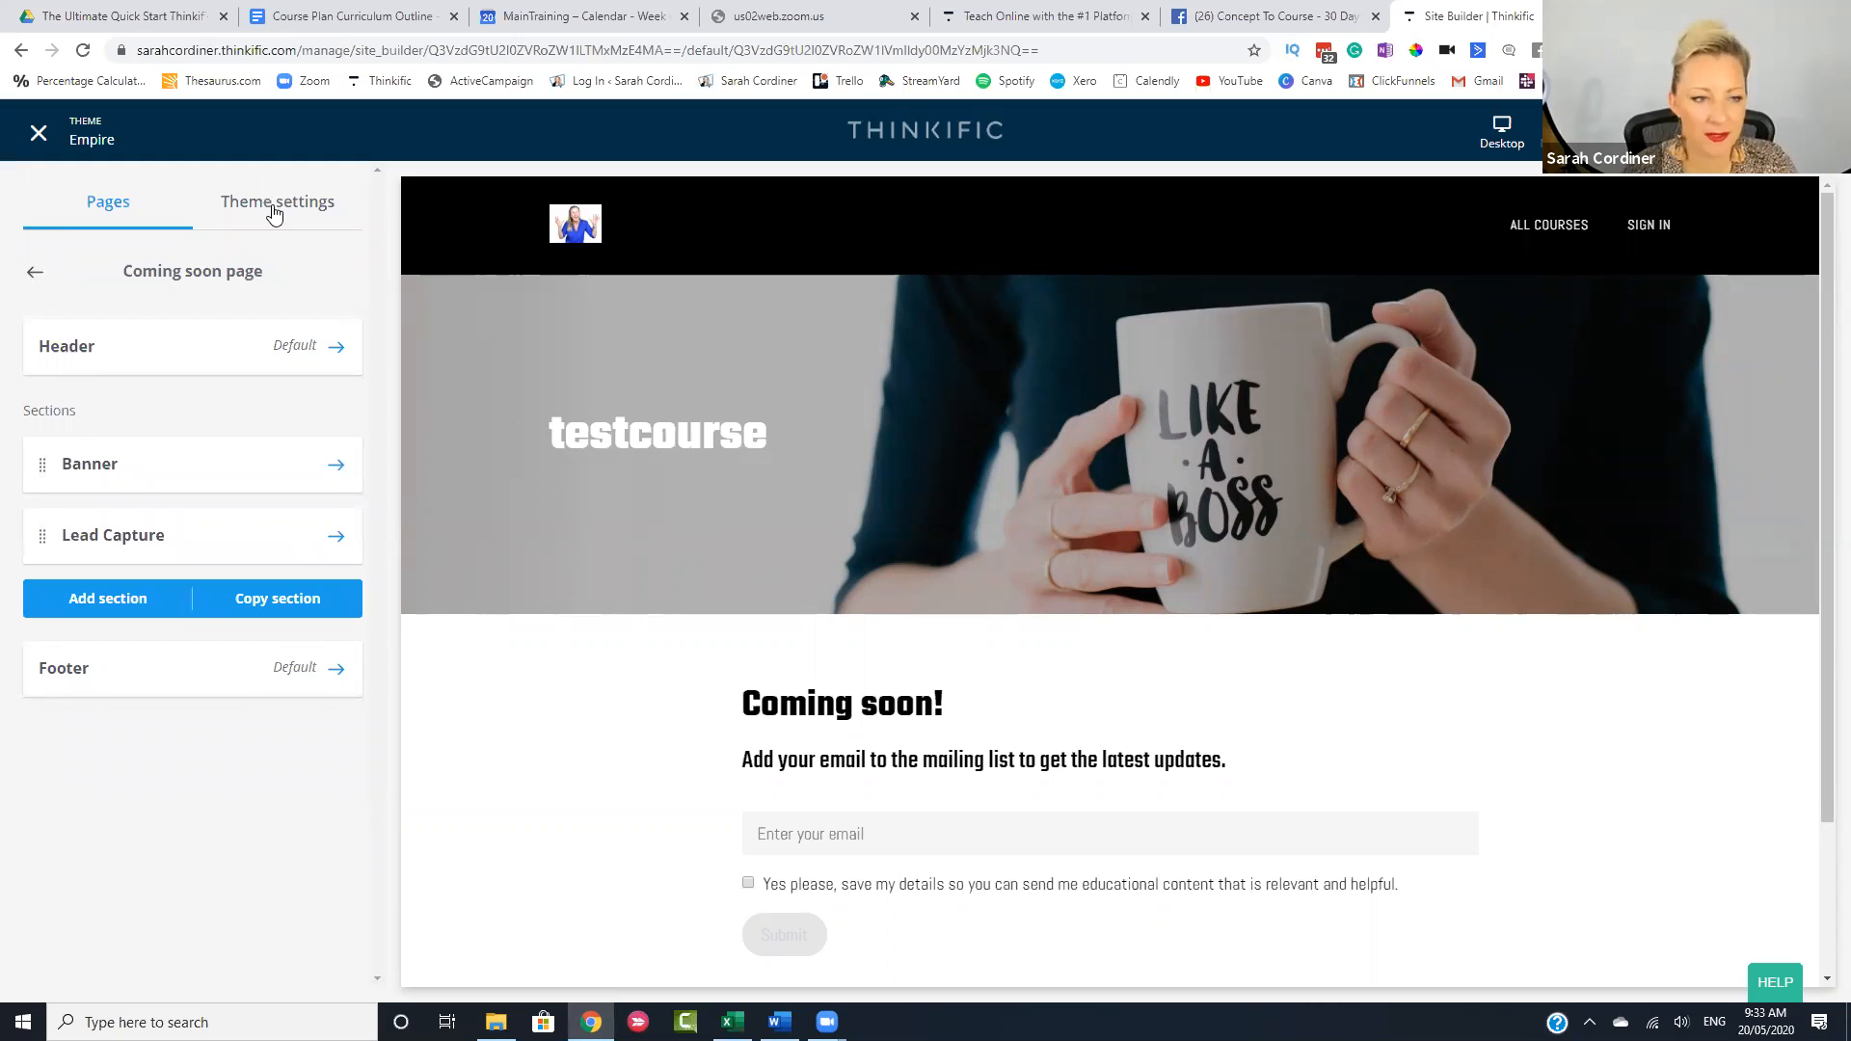
- Replace the Coming soon banner's heading with the course owner's first name followed by "'s Amazing Course Coming Soon!"
{"action": "scroll", "coordinate": [758, 551], "scroll_direction": "down", "scroll_amount": 1}
{"action": "scroll", "coordinate": [758, 551], "scroll_direction": "down", "scroll_amount": 2}
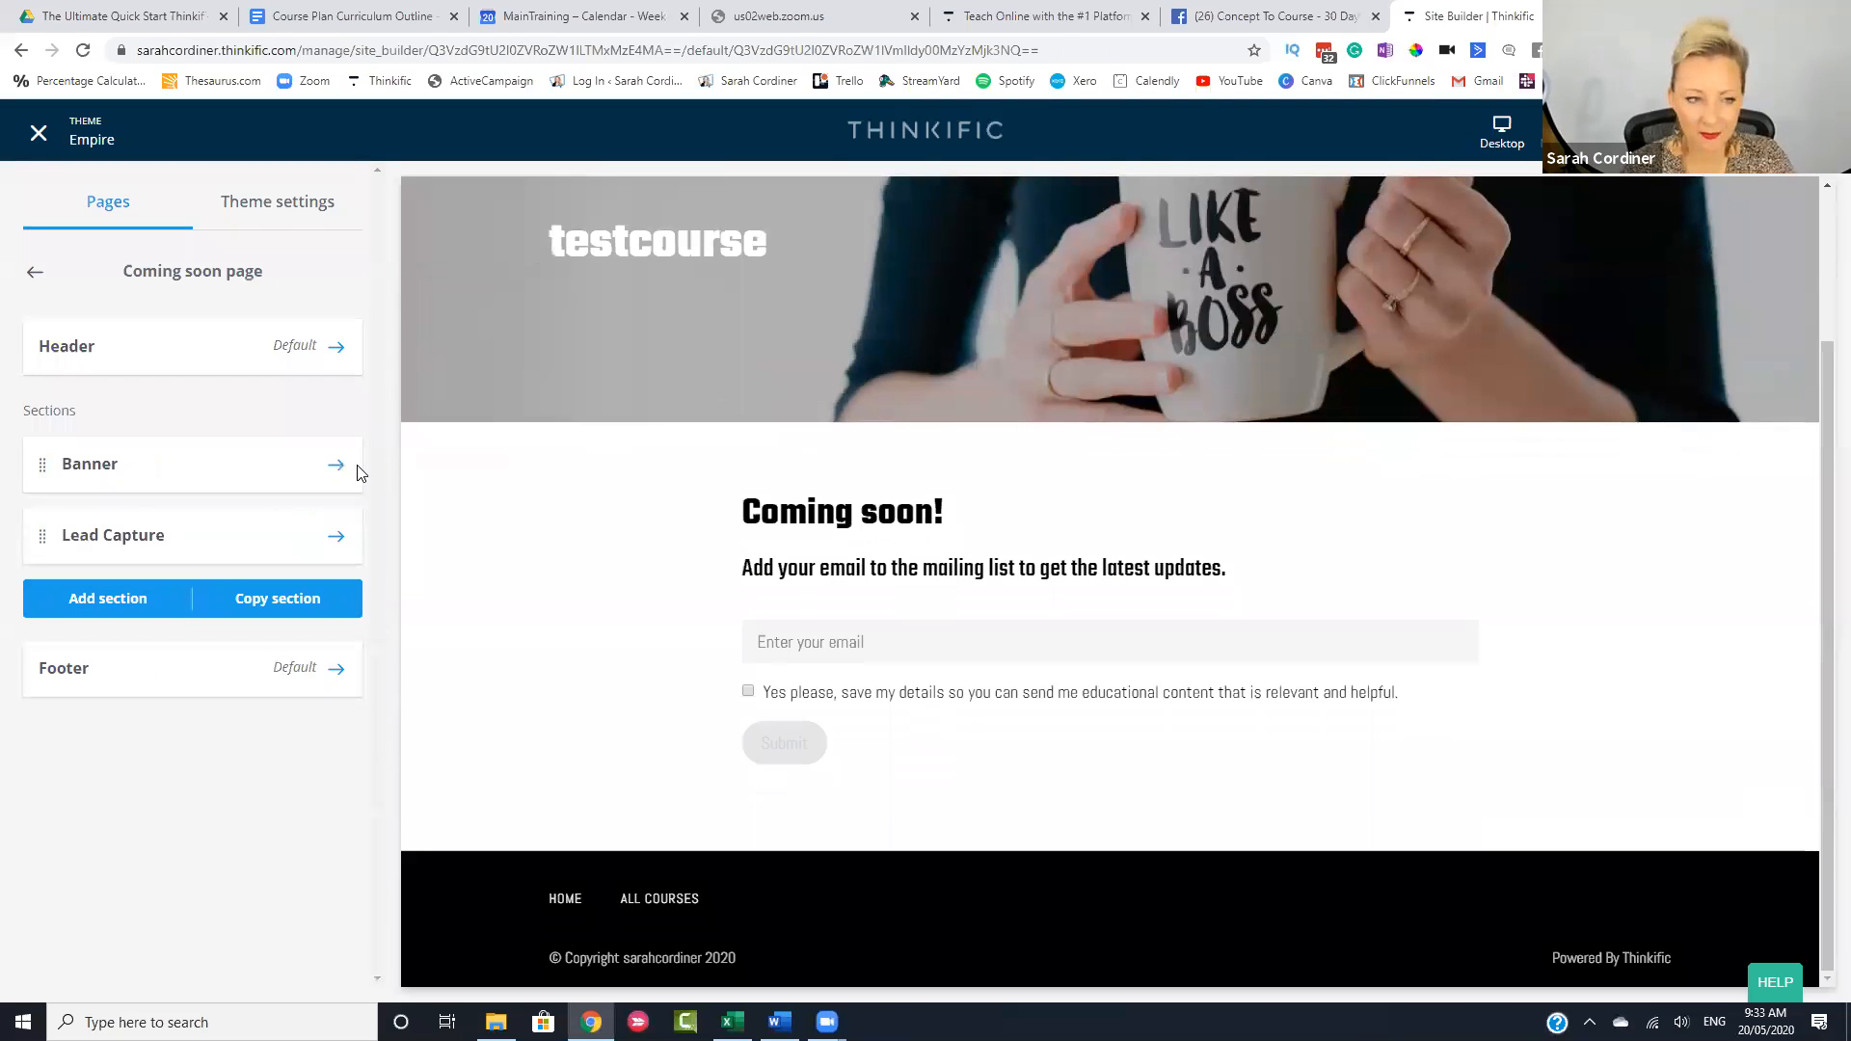
{"action": "scroll", "coordinate": [730, 511], "scroll_direction": "up", "scroll_amount": 3}
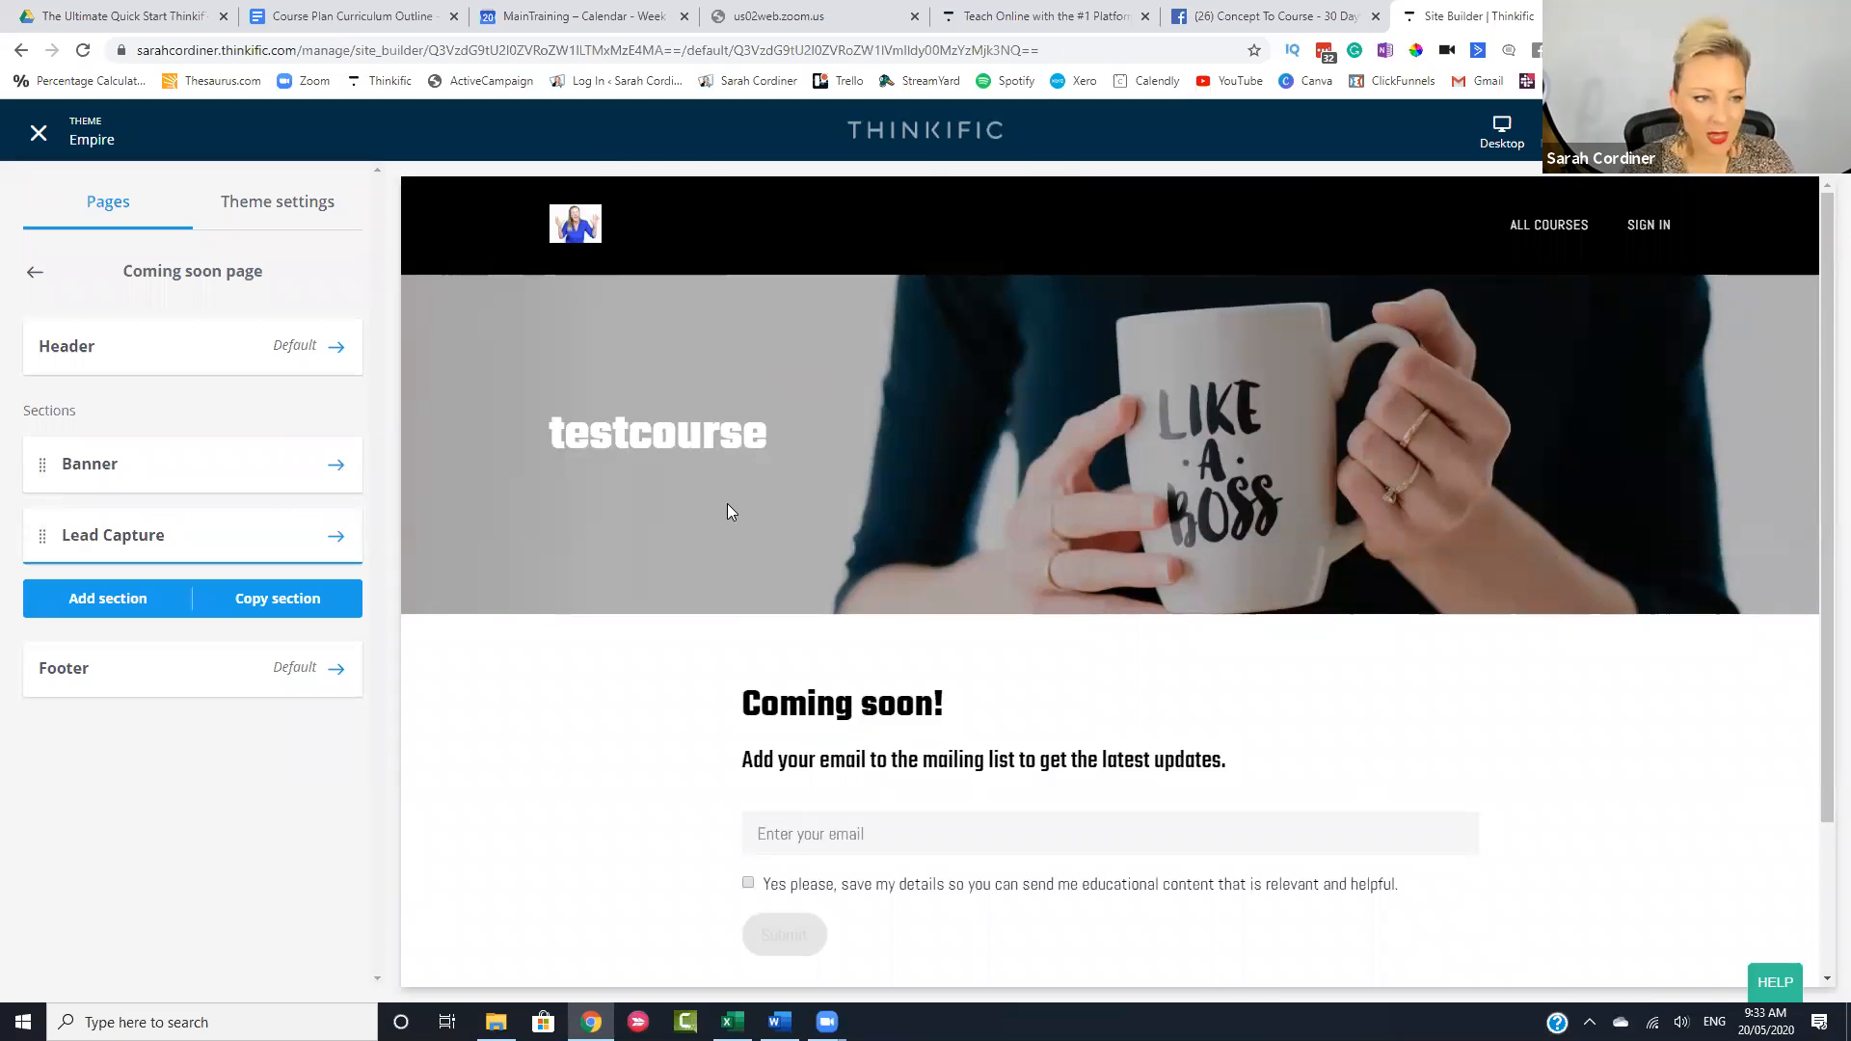
{"action": "left_click", "coordinate": [727, 508]}
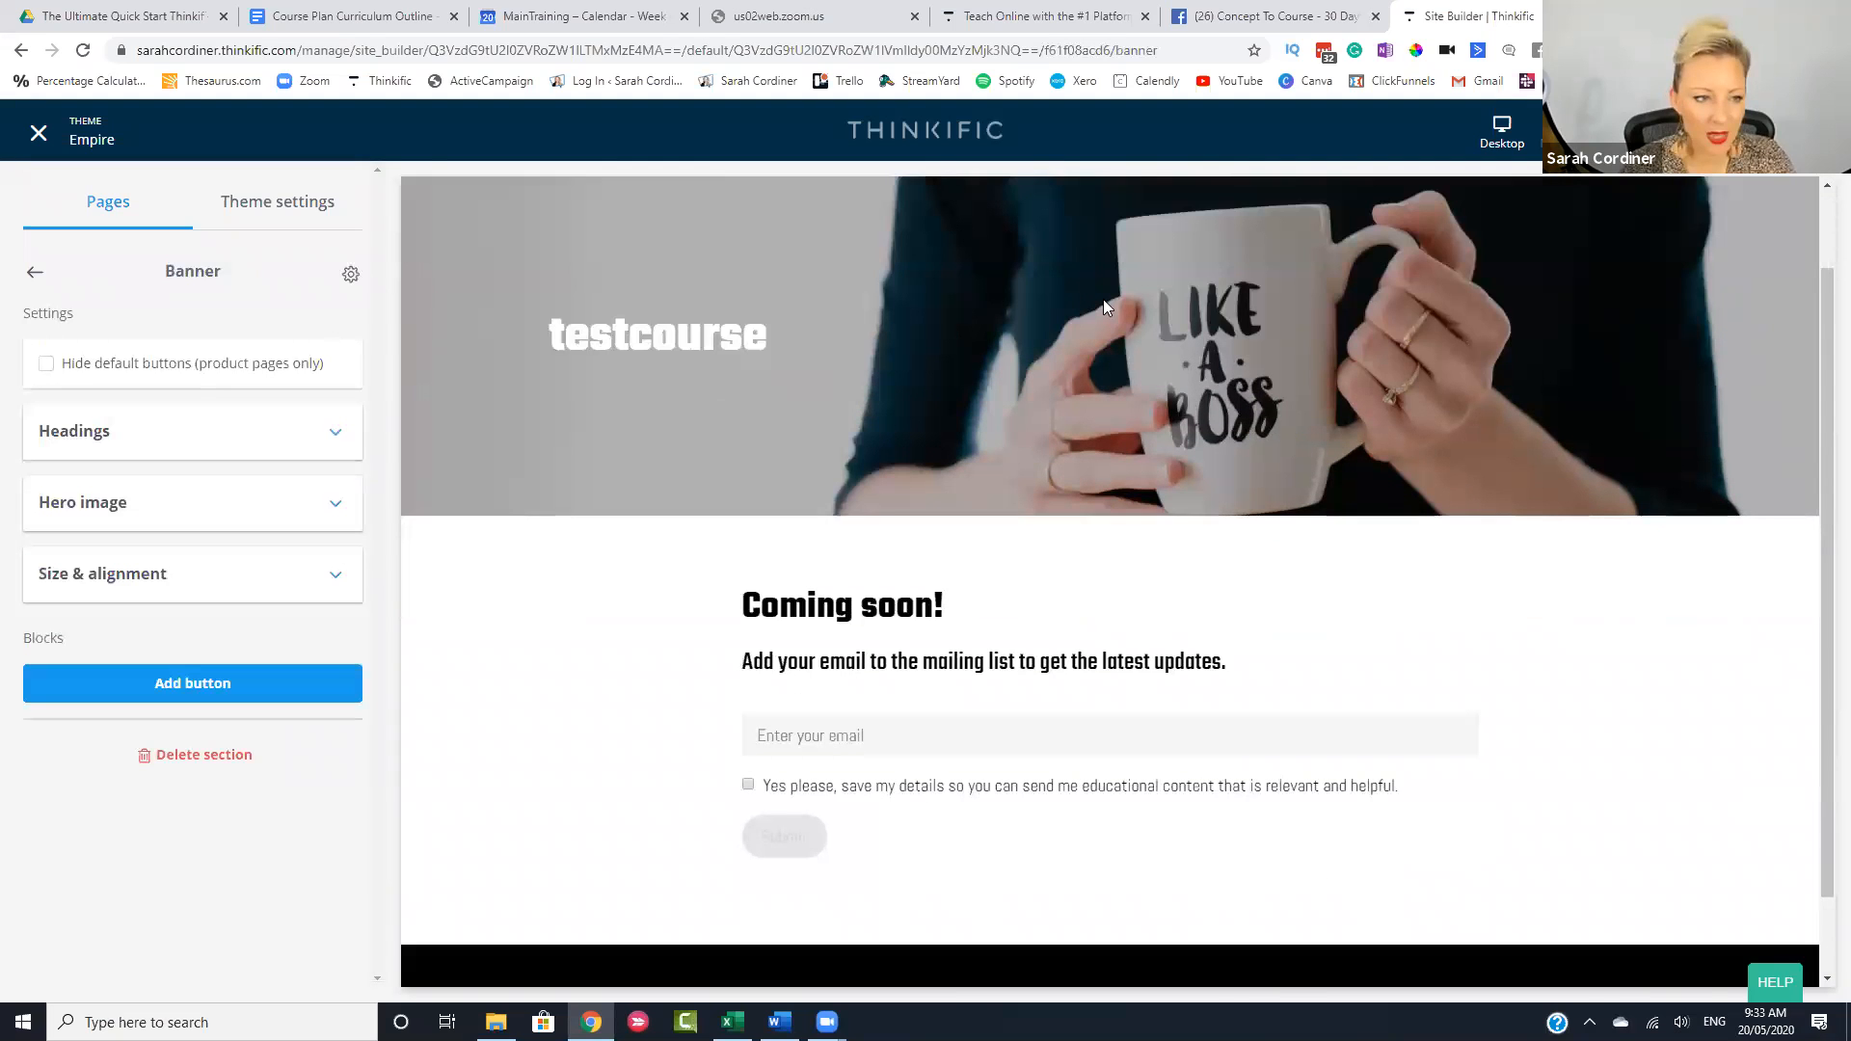
{"action": "left_click", "coordinate": [227, 450]}
{"action": "double_click", "coordinate": [50, 519]}
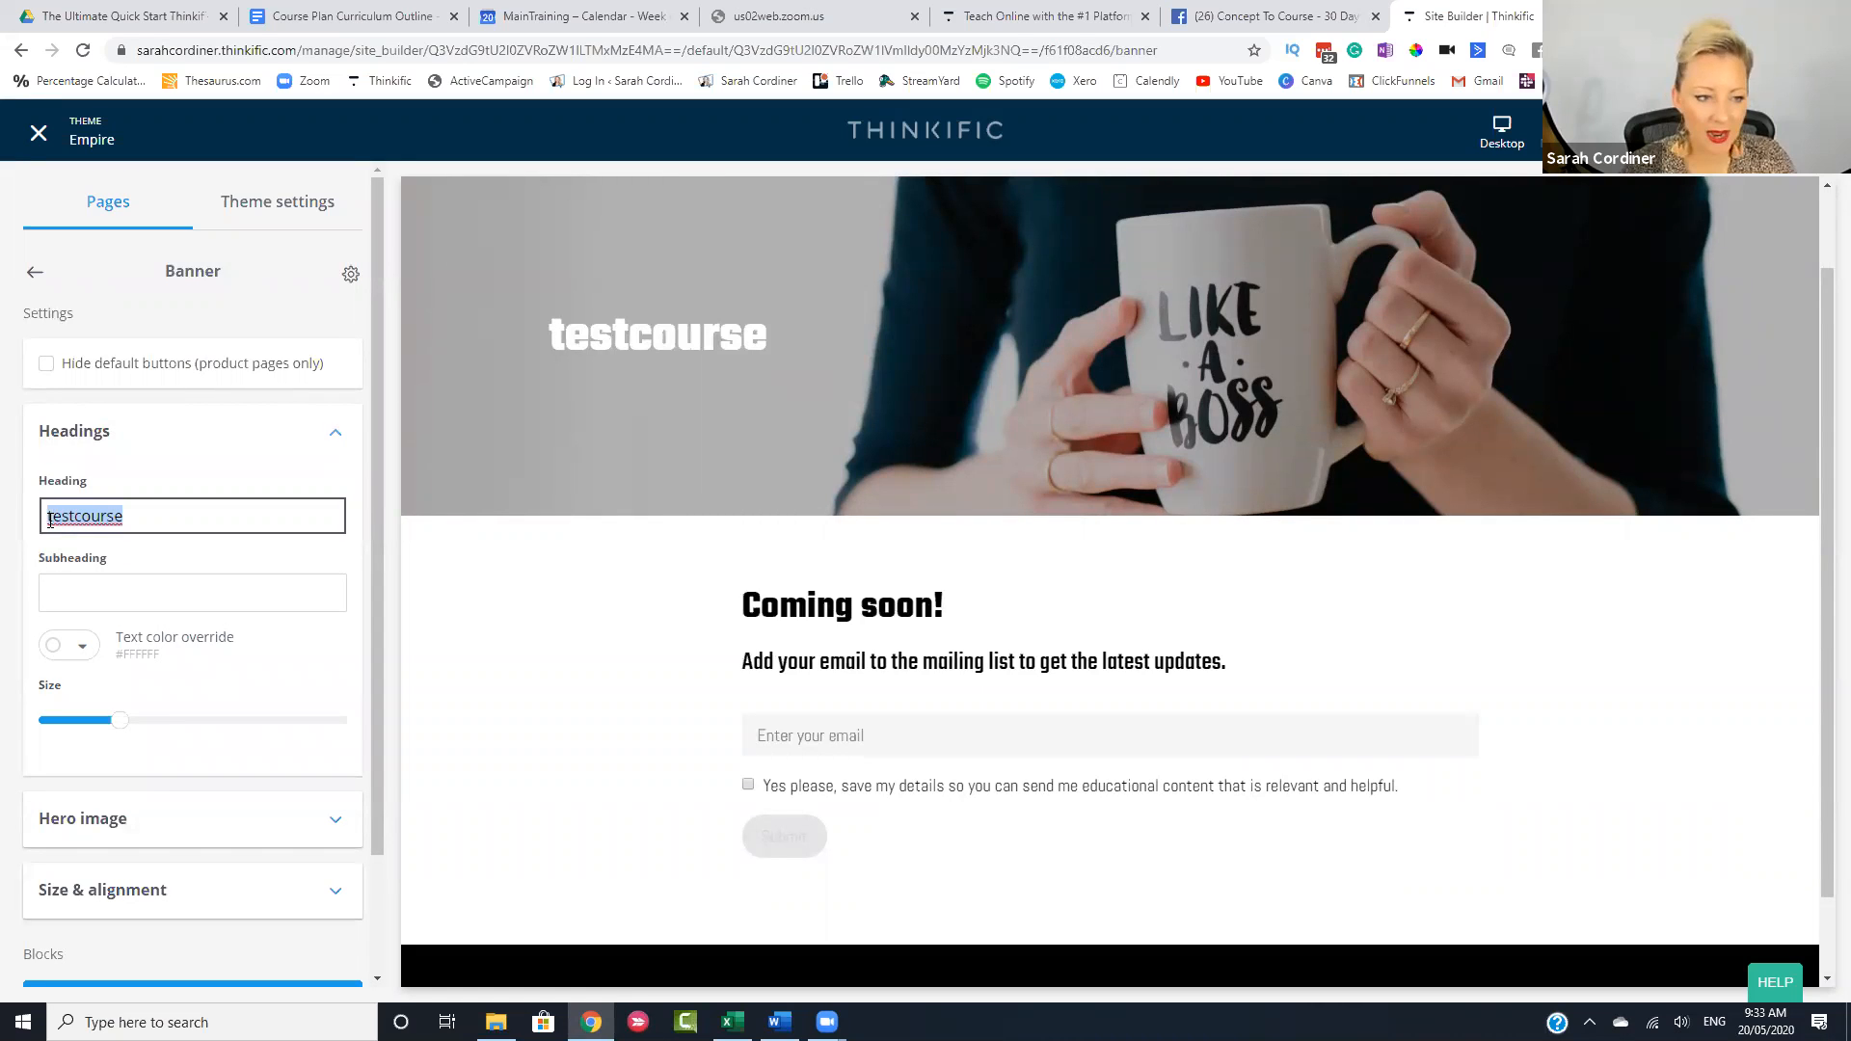
{"action": "key", "text": "BackSpace"}
{"action": "type", "text": "Sarah"}
{"action": "type", "text": "s Amazing Course Coming Soon!"}
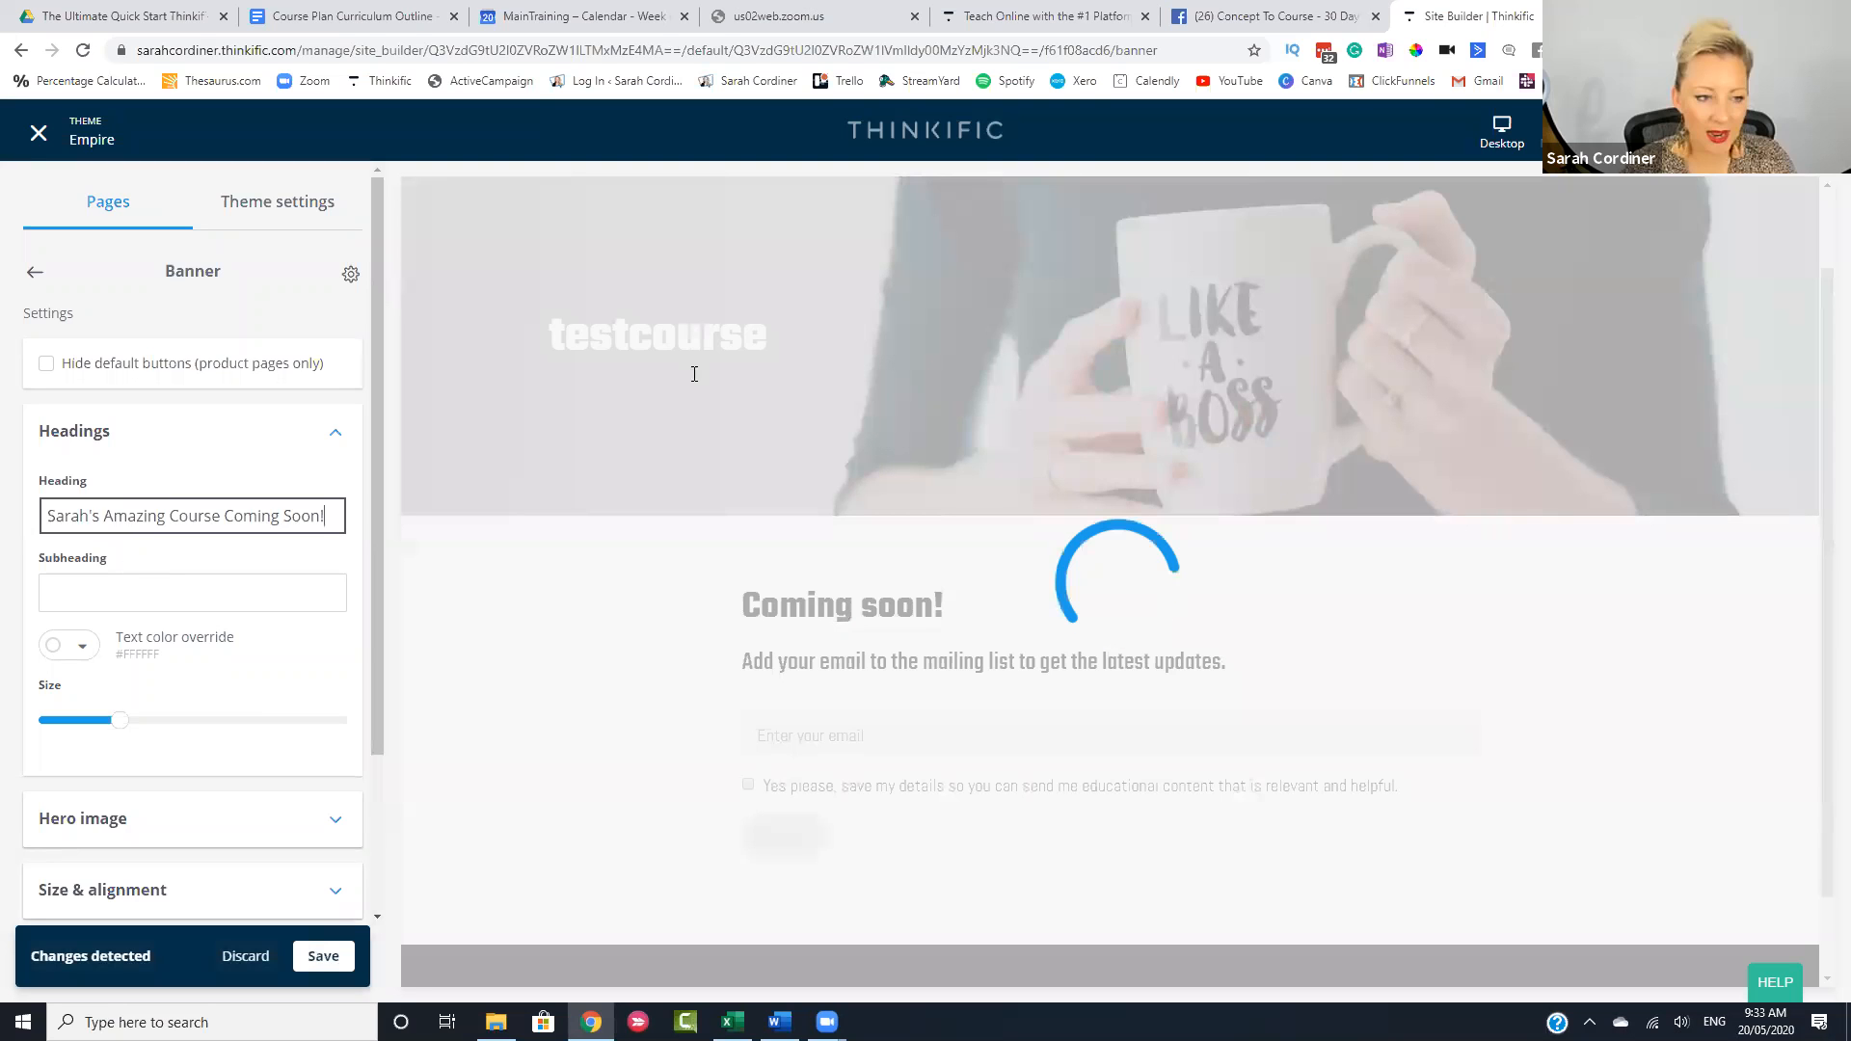
- Review the banner's hero image options and its size and alignment settings against the page preview
{"action": "scroll", "coordinate": [166, 608], "scroll_direction": "down", "scroll_amount": 2}
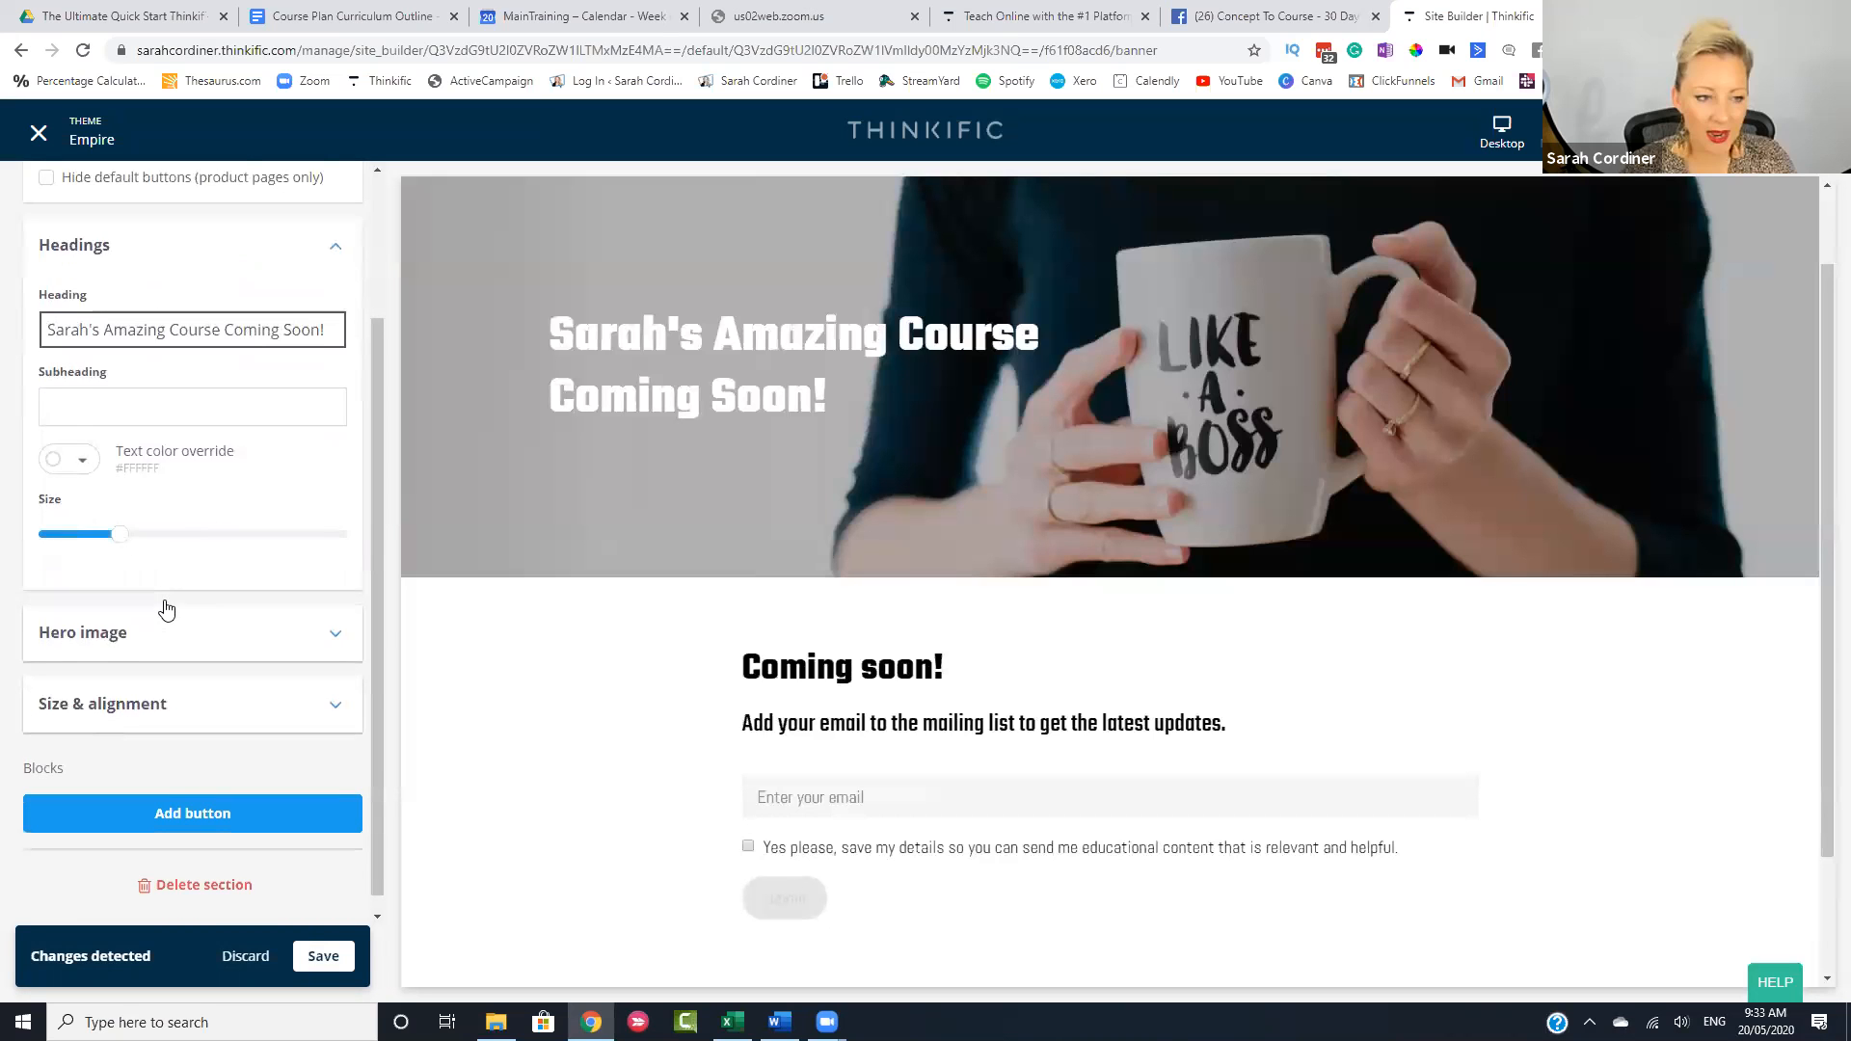
{"action": "left_click", "coordinate": [166, 610]}
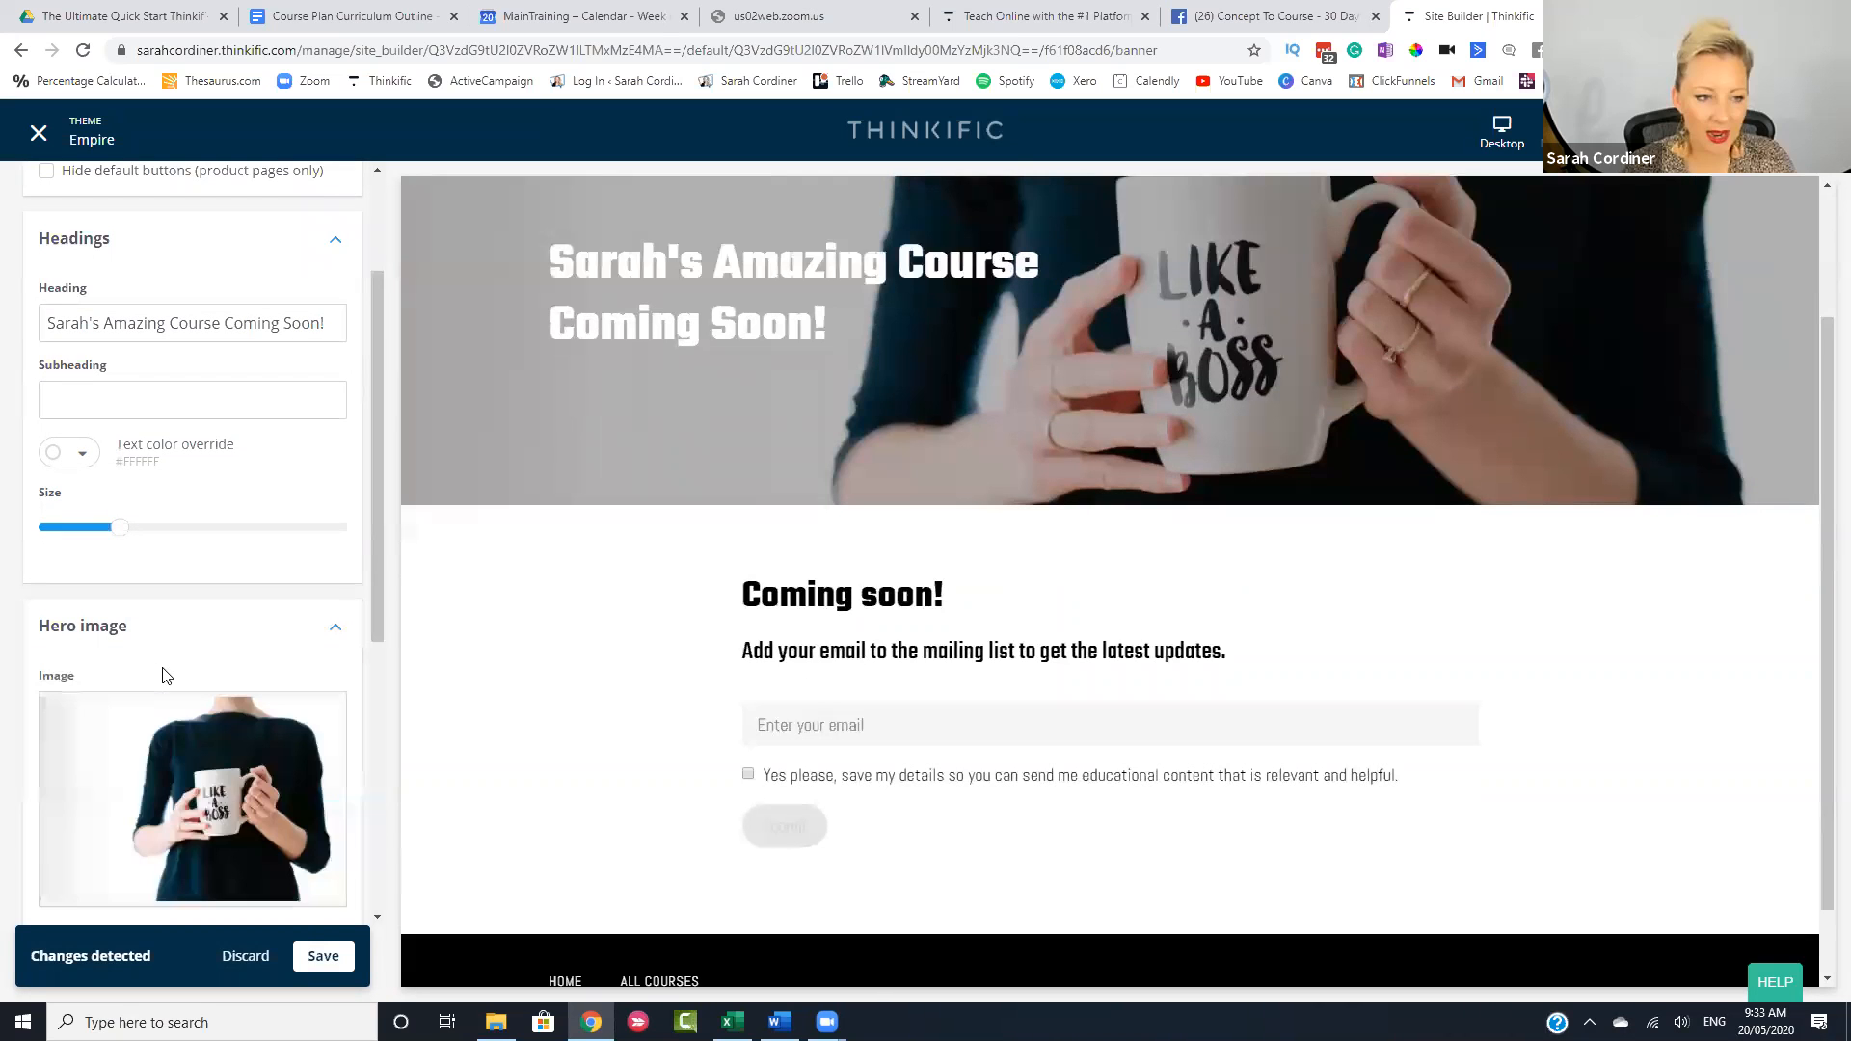
{"action": "scroll", "coordinate": [198, 511], "scroll_direction": "down", "scroll_amount": 3}
{"action": "mouse_move", "coordinate": [203, 501]}
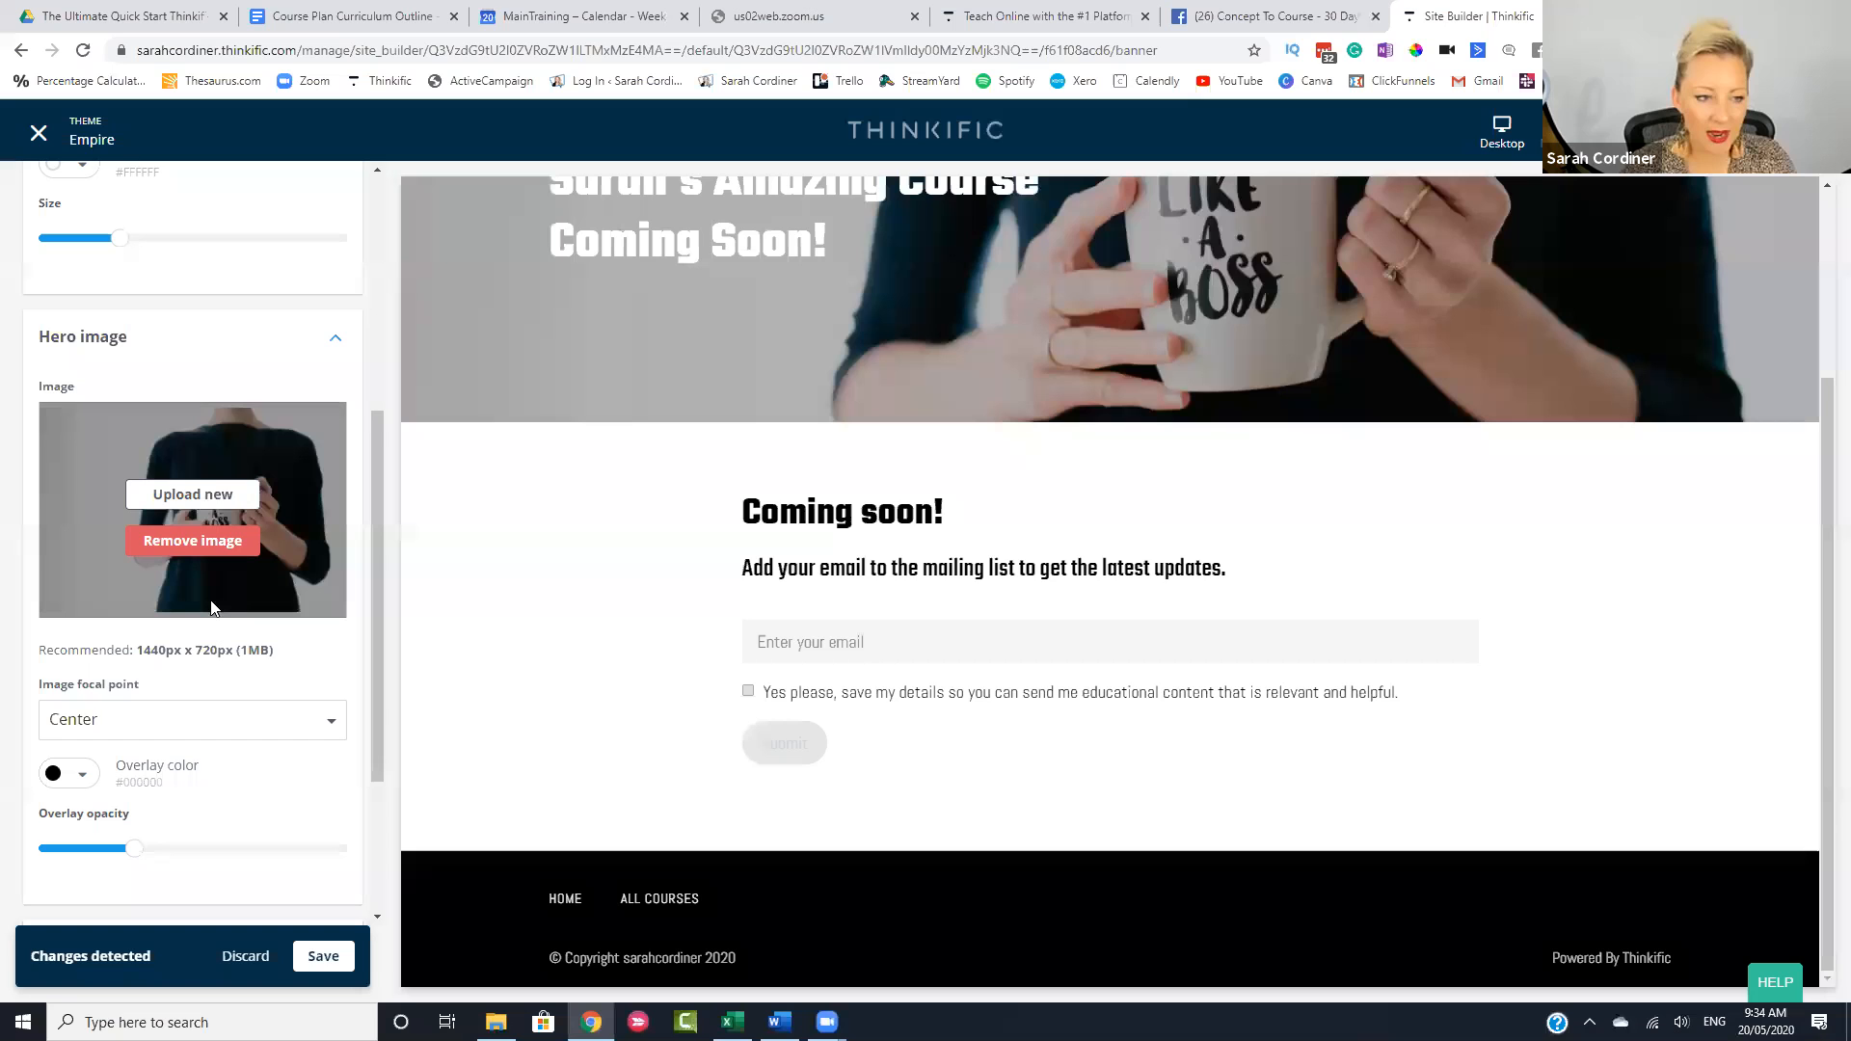
{"action": "scroll", "coordinate": [270, 695], "scroll_direction": "down", "scroll_amount": 5}
{"action": "left_click", "coordinate": [280, 493]}
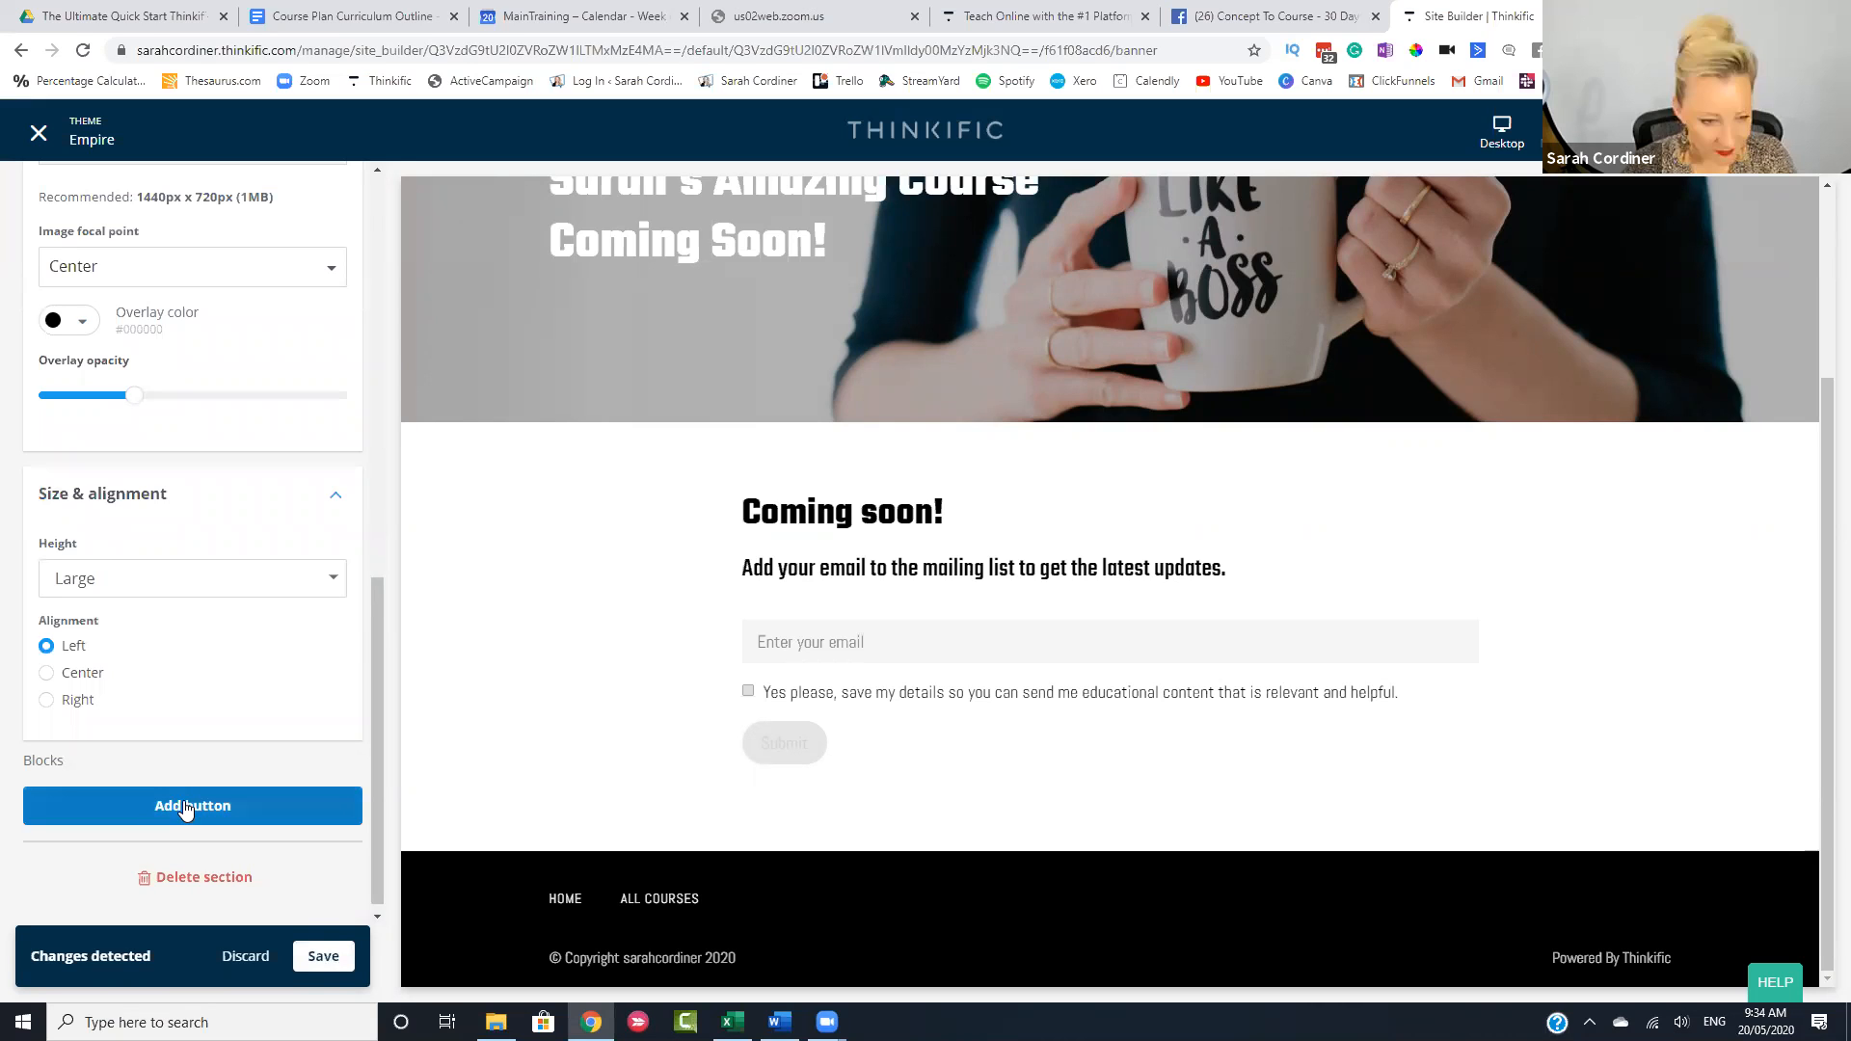
{"action": "scroll", "coordinate": [1379, 549], "scroll_direction": "up", "scroll_amount": 1}
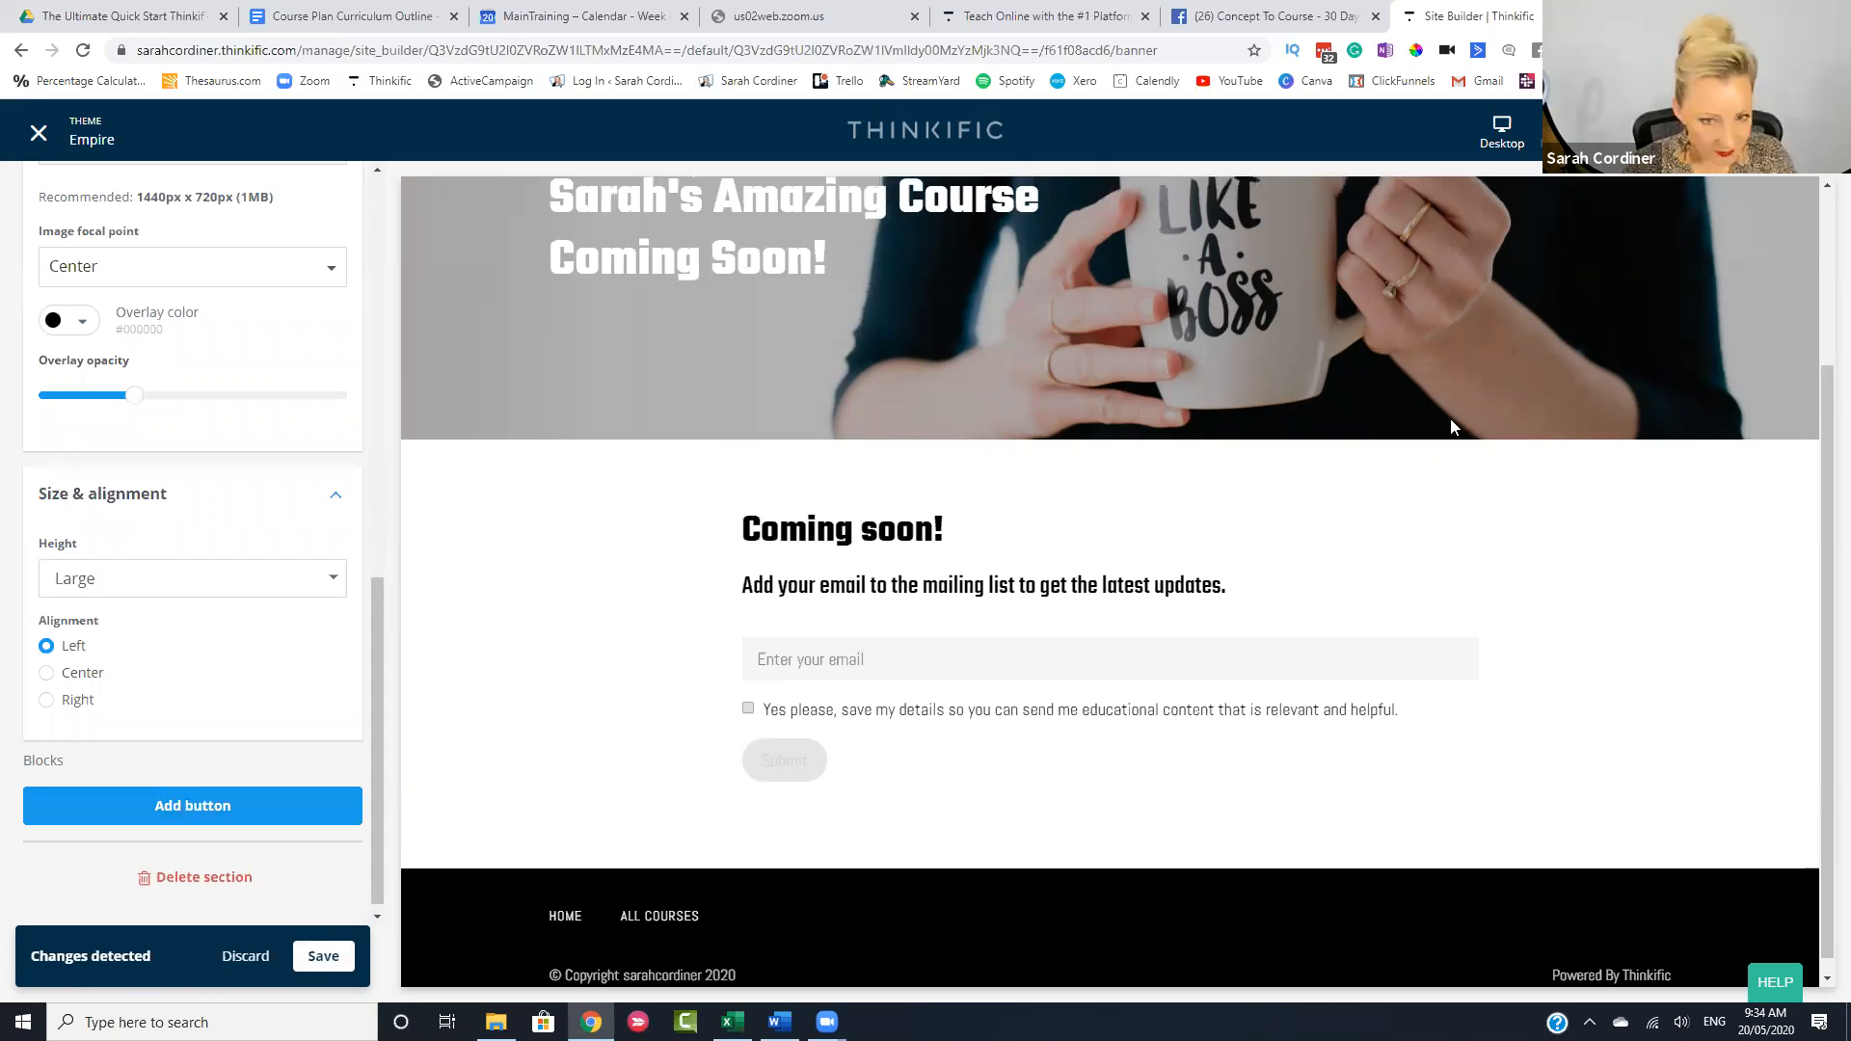
{"action": "scroll", "coordinate": [499, 536], "scroll_direction": "up", "scroll_amount": 3}
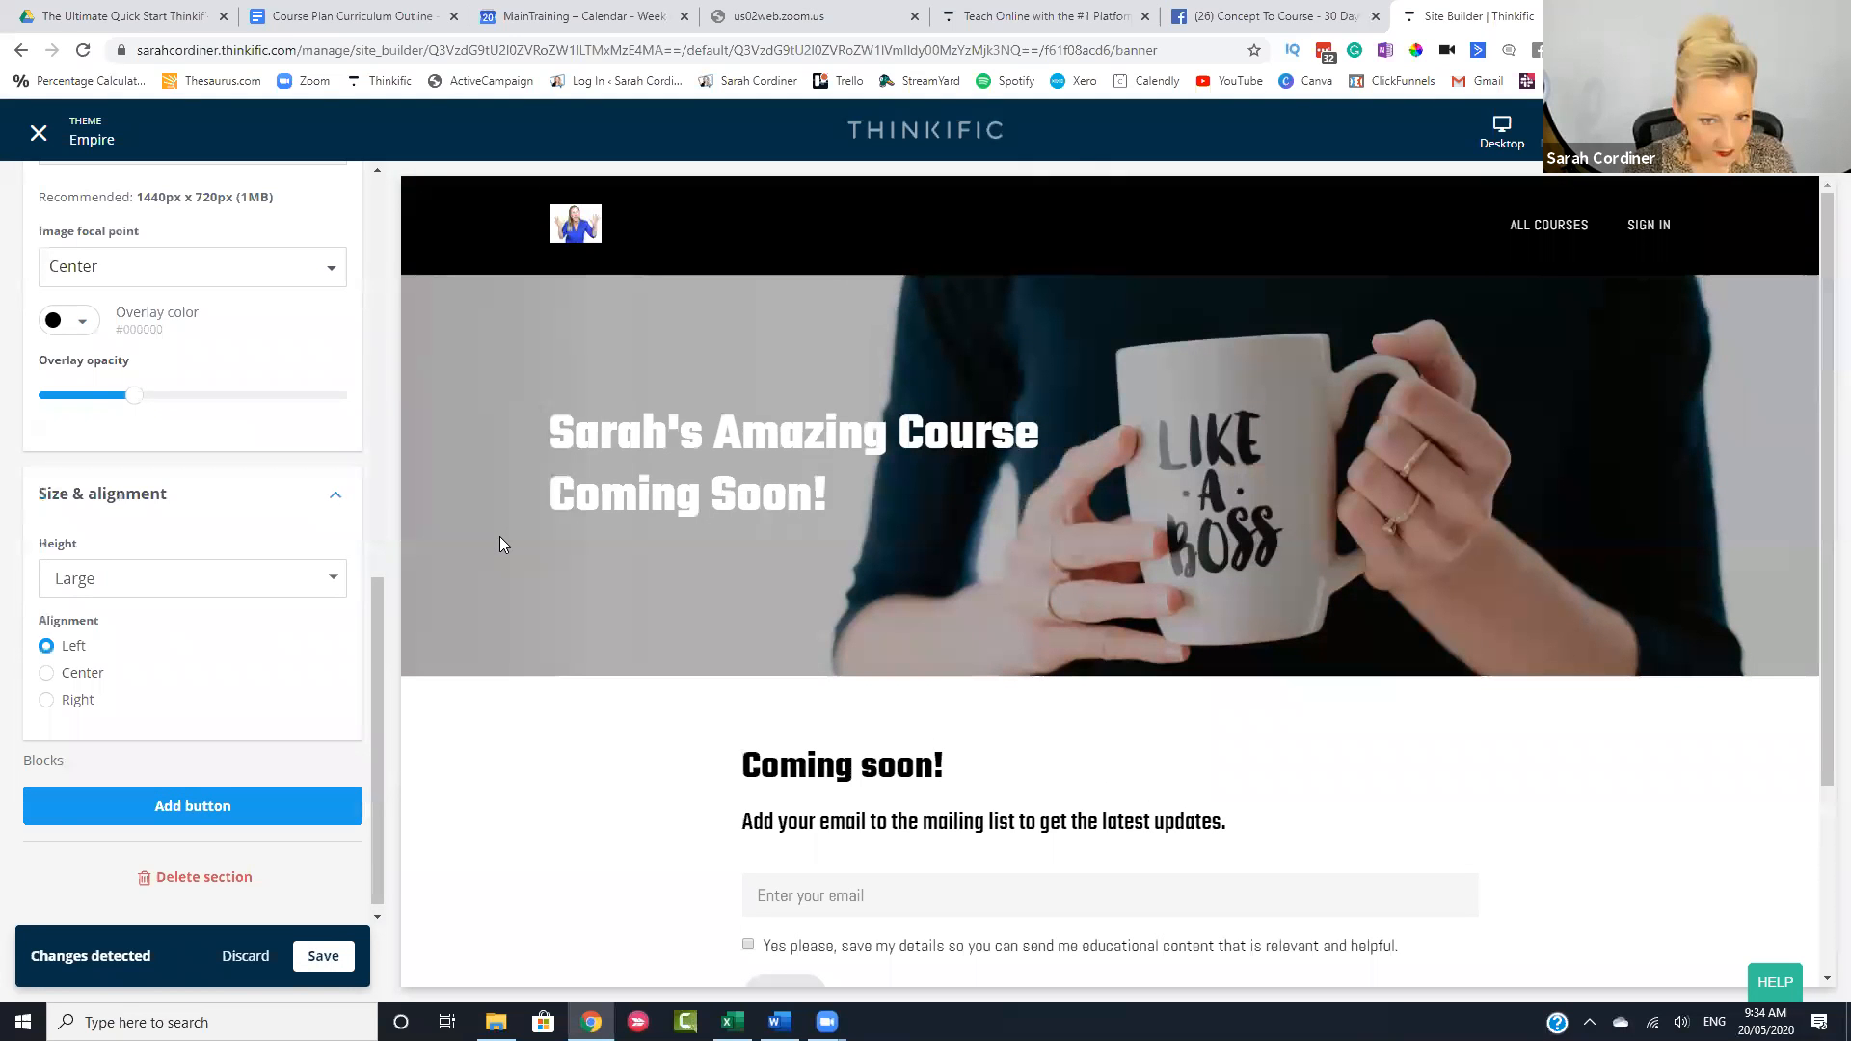
- Add a call-to-action button to the banner and set its text to GET NOTIFIED
{"action": "left_click", "coordinate": [229, 799]}
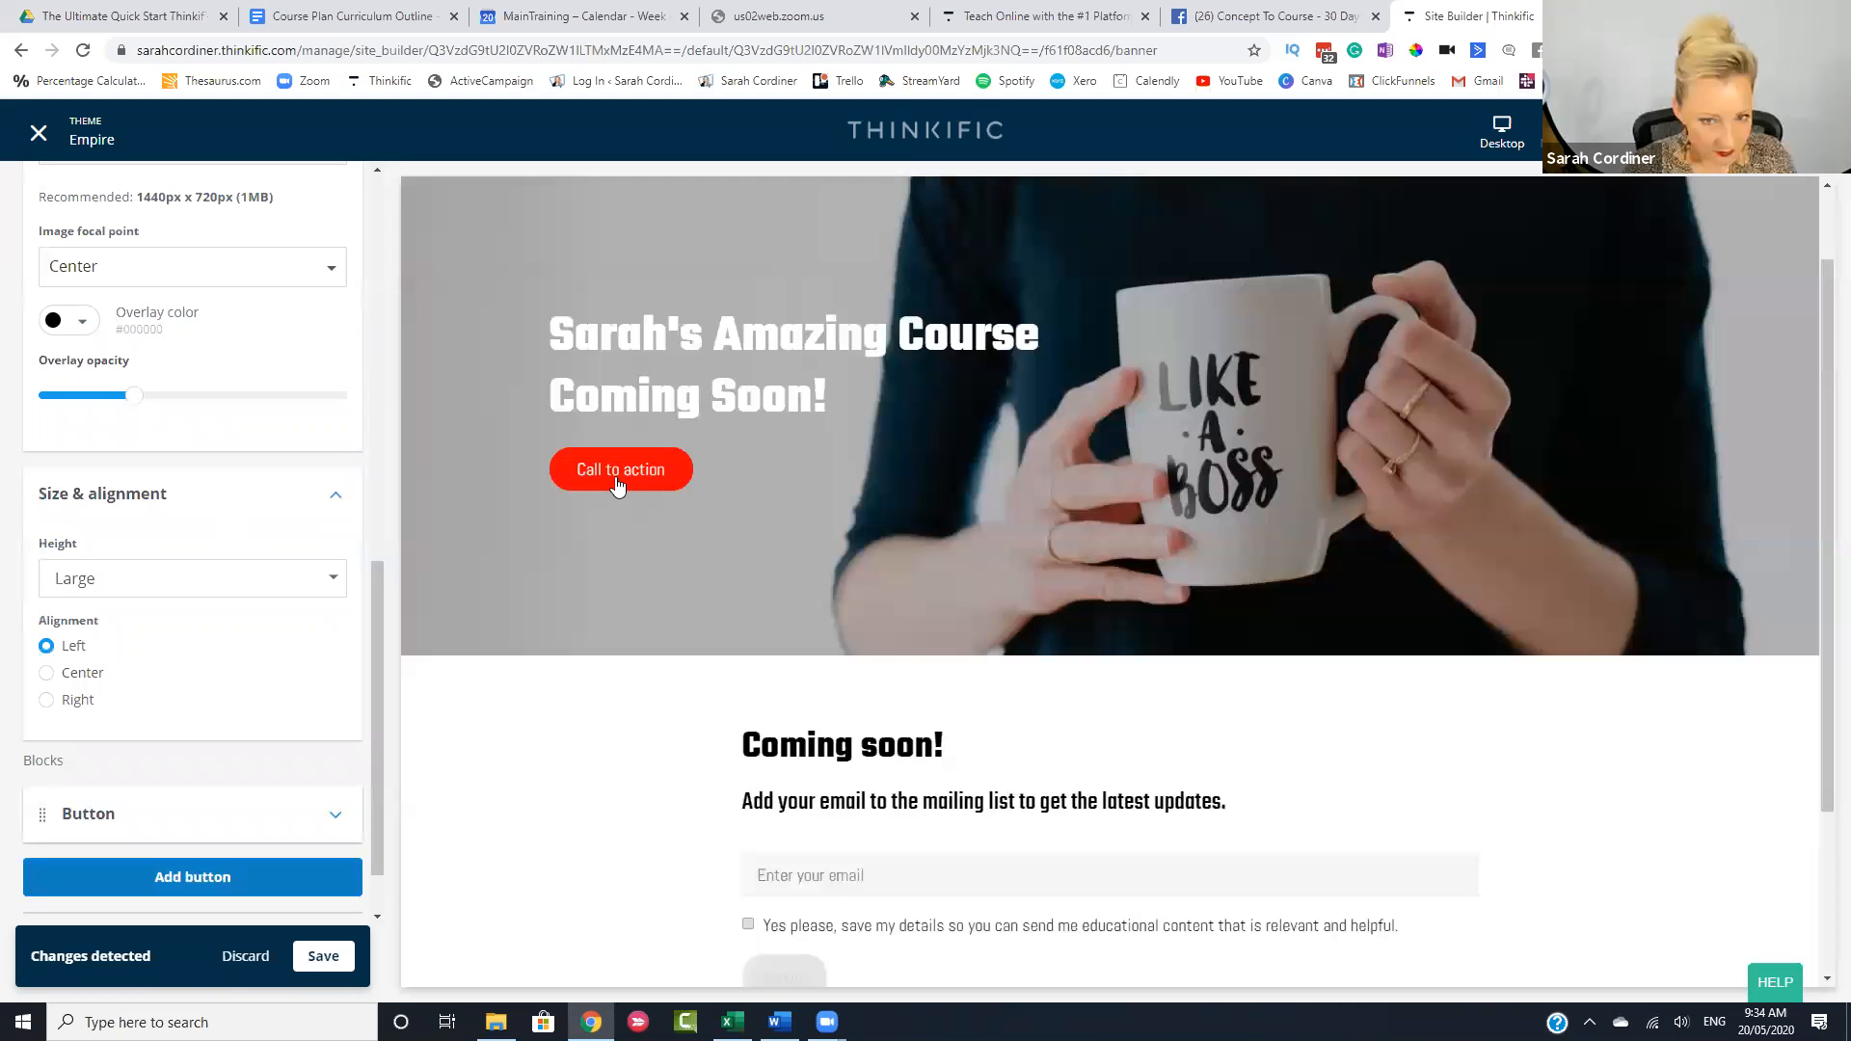
{"action": "scroll", "coordinate": [128, 742], "scroll_direction": "down", "scroll_amount": 1}
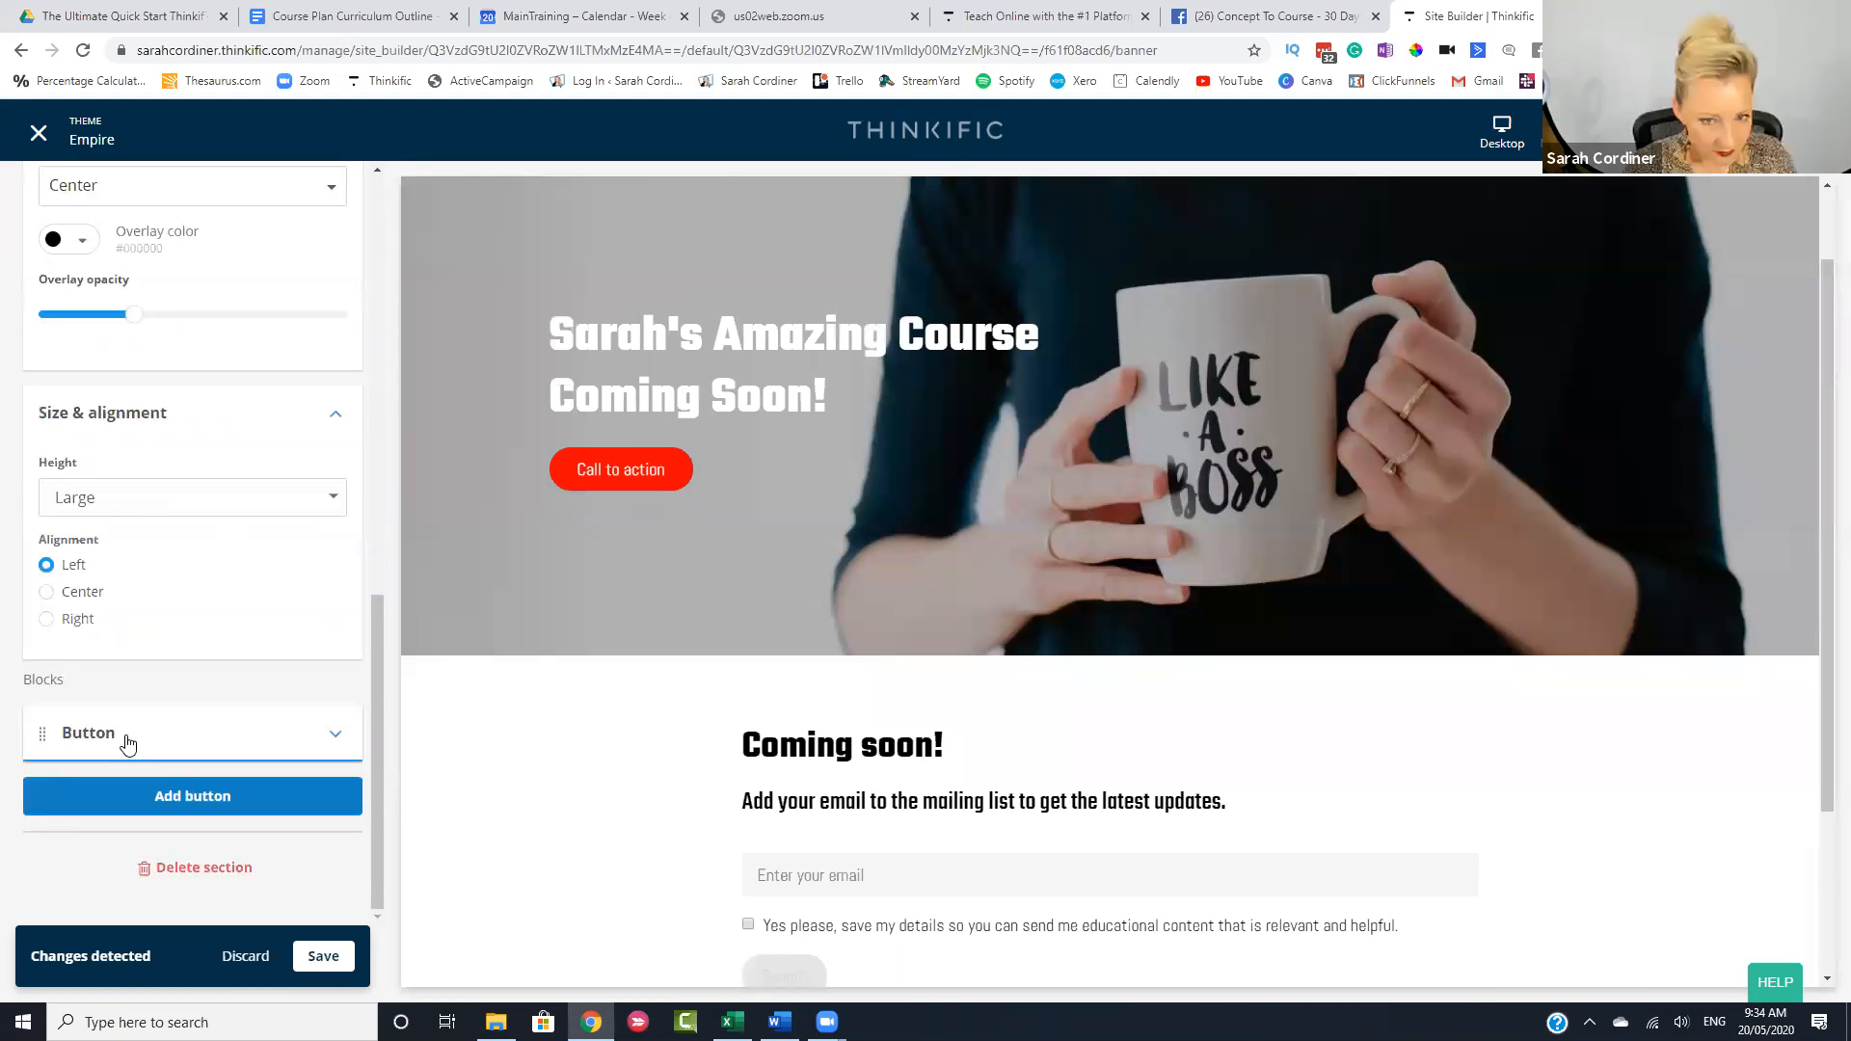
{"action": "left_click", "coordinate": [128, 742]}
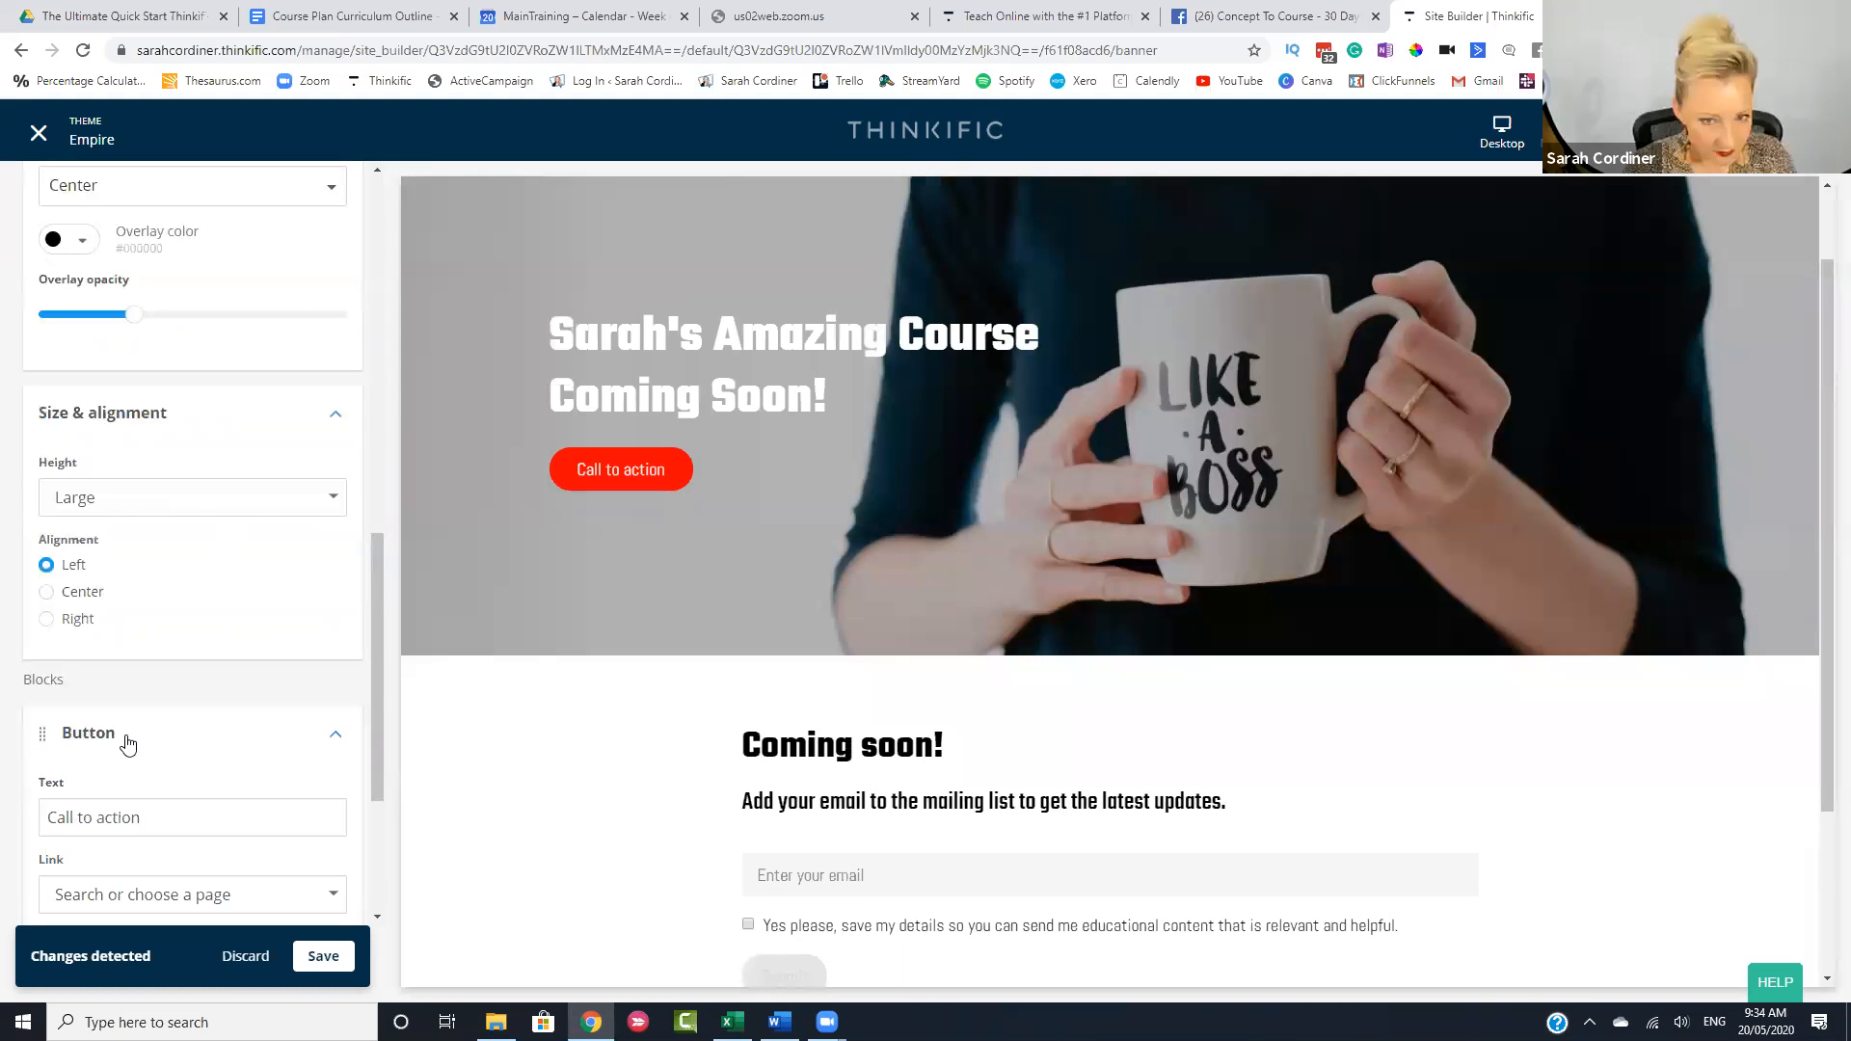
{"action": "scroll", "coordinate": [125, 520], "scroll_direction": "down", "scroll_amount": 3}
{"action": "triple_click", "coordinate": [164, 511]}
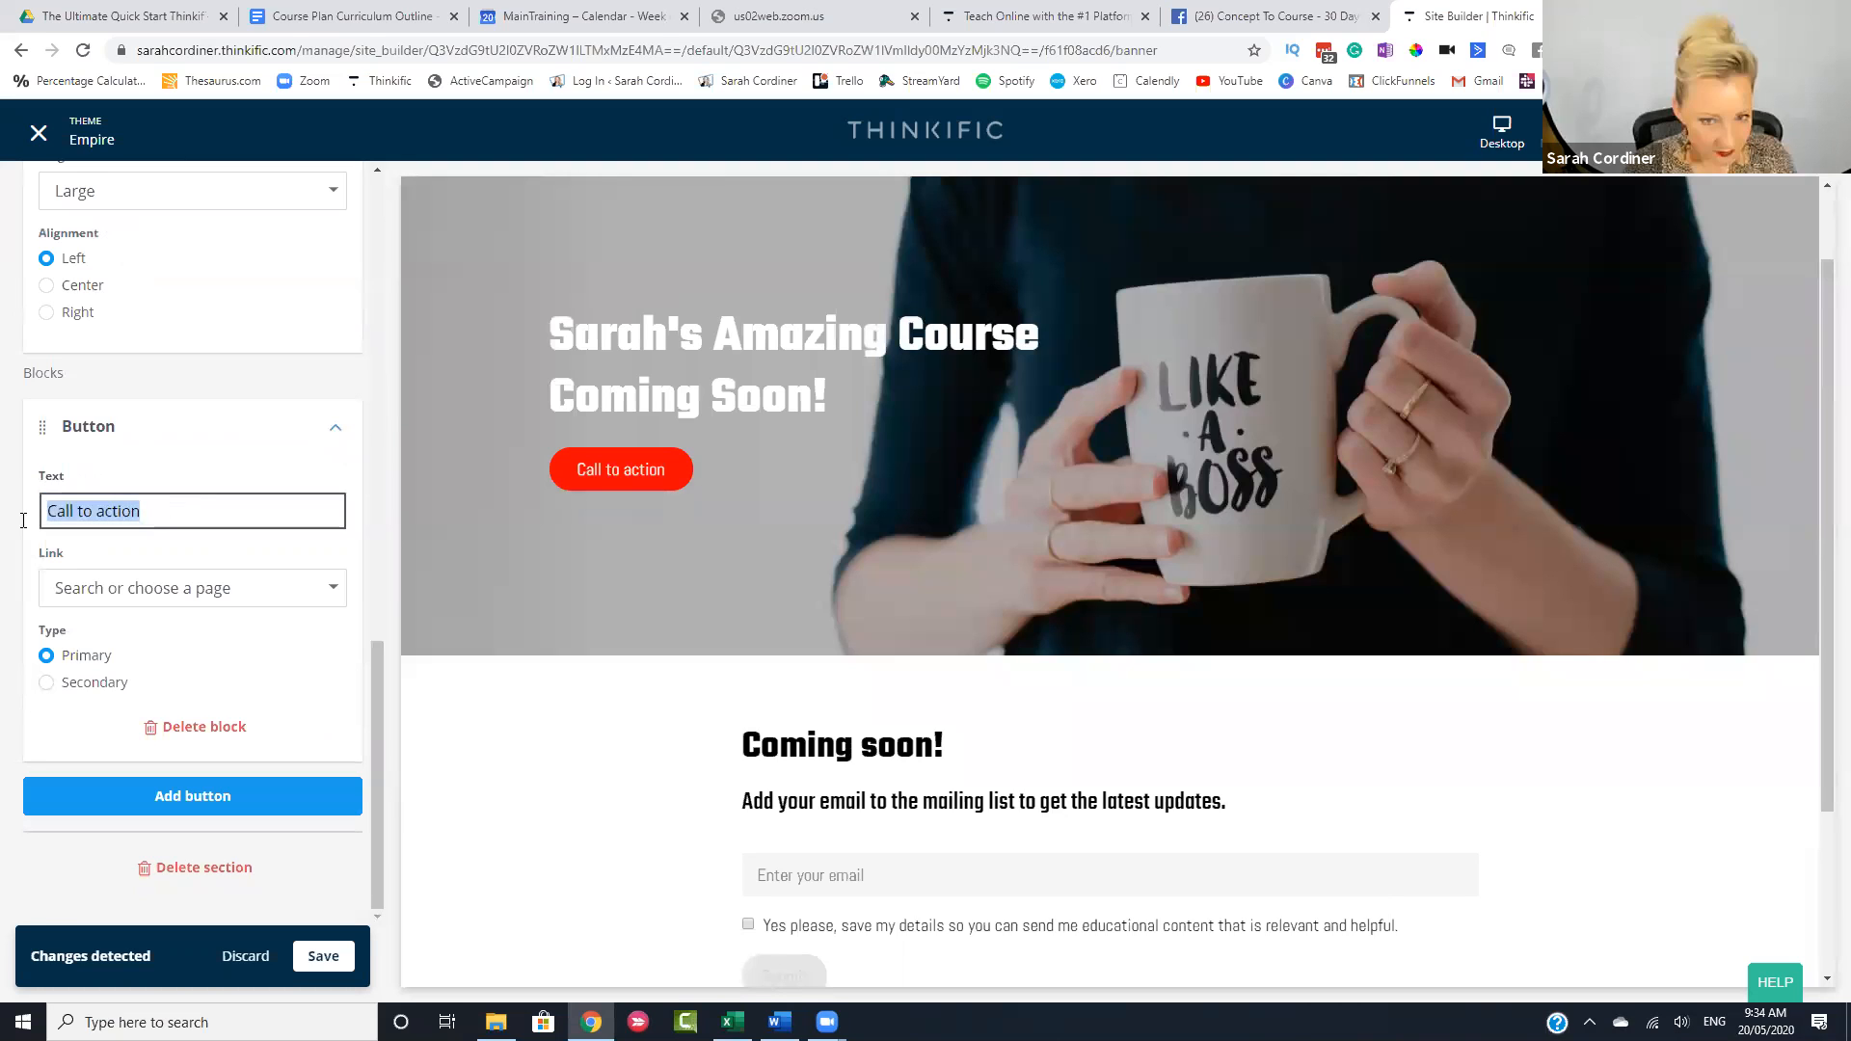
{"action": "type", "text": "PRE"}
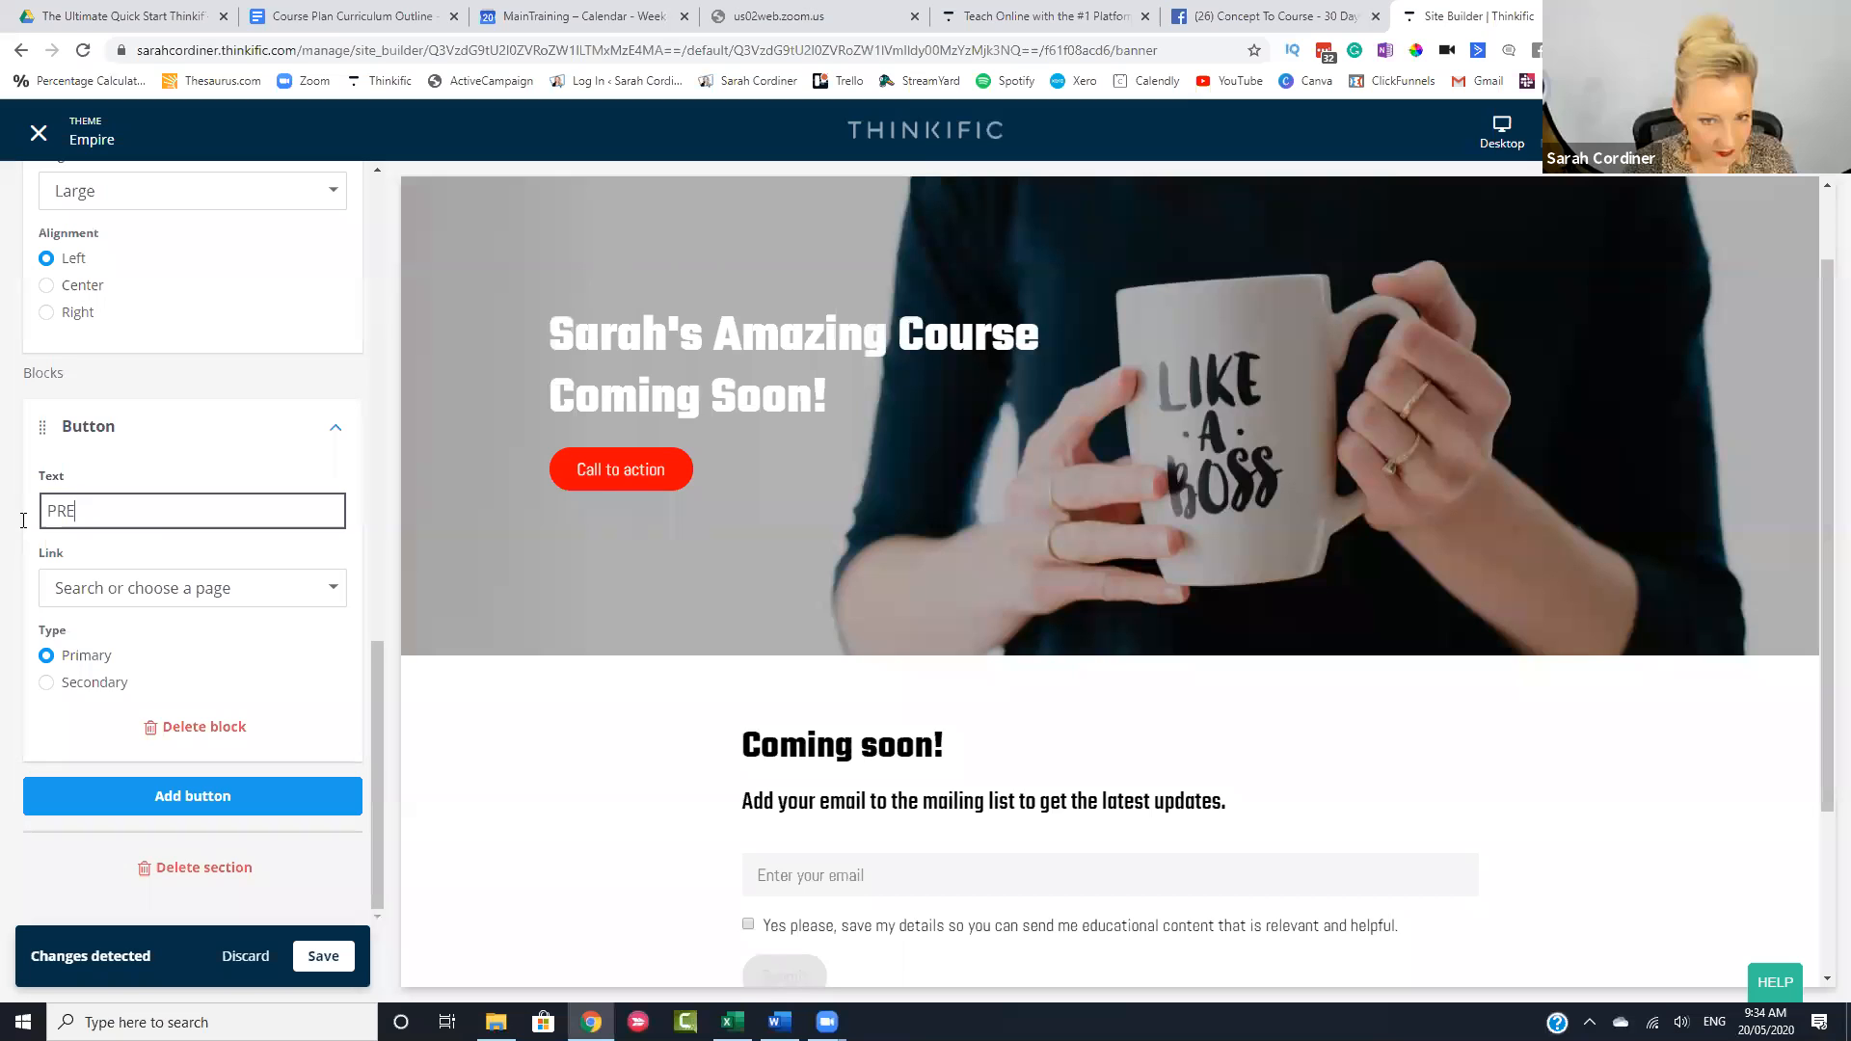
{"action": "key", "text": "BackSpace"}
{"action": "key", "text": "BackSpace"}
{"action": "key", "text": "BackSpace"}
{"action": "type", "text": "GET NOTIFIED"}
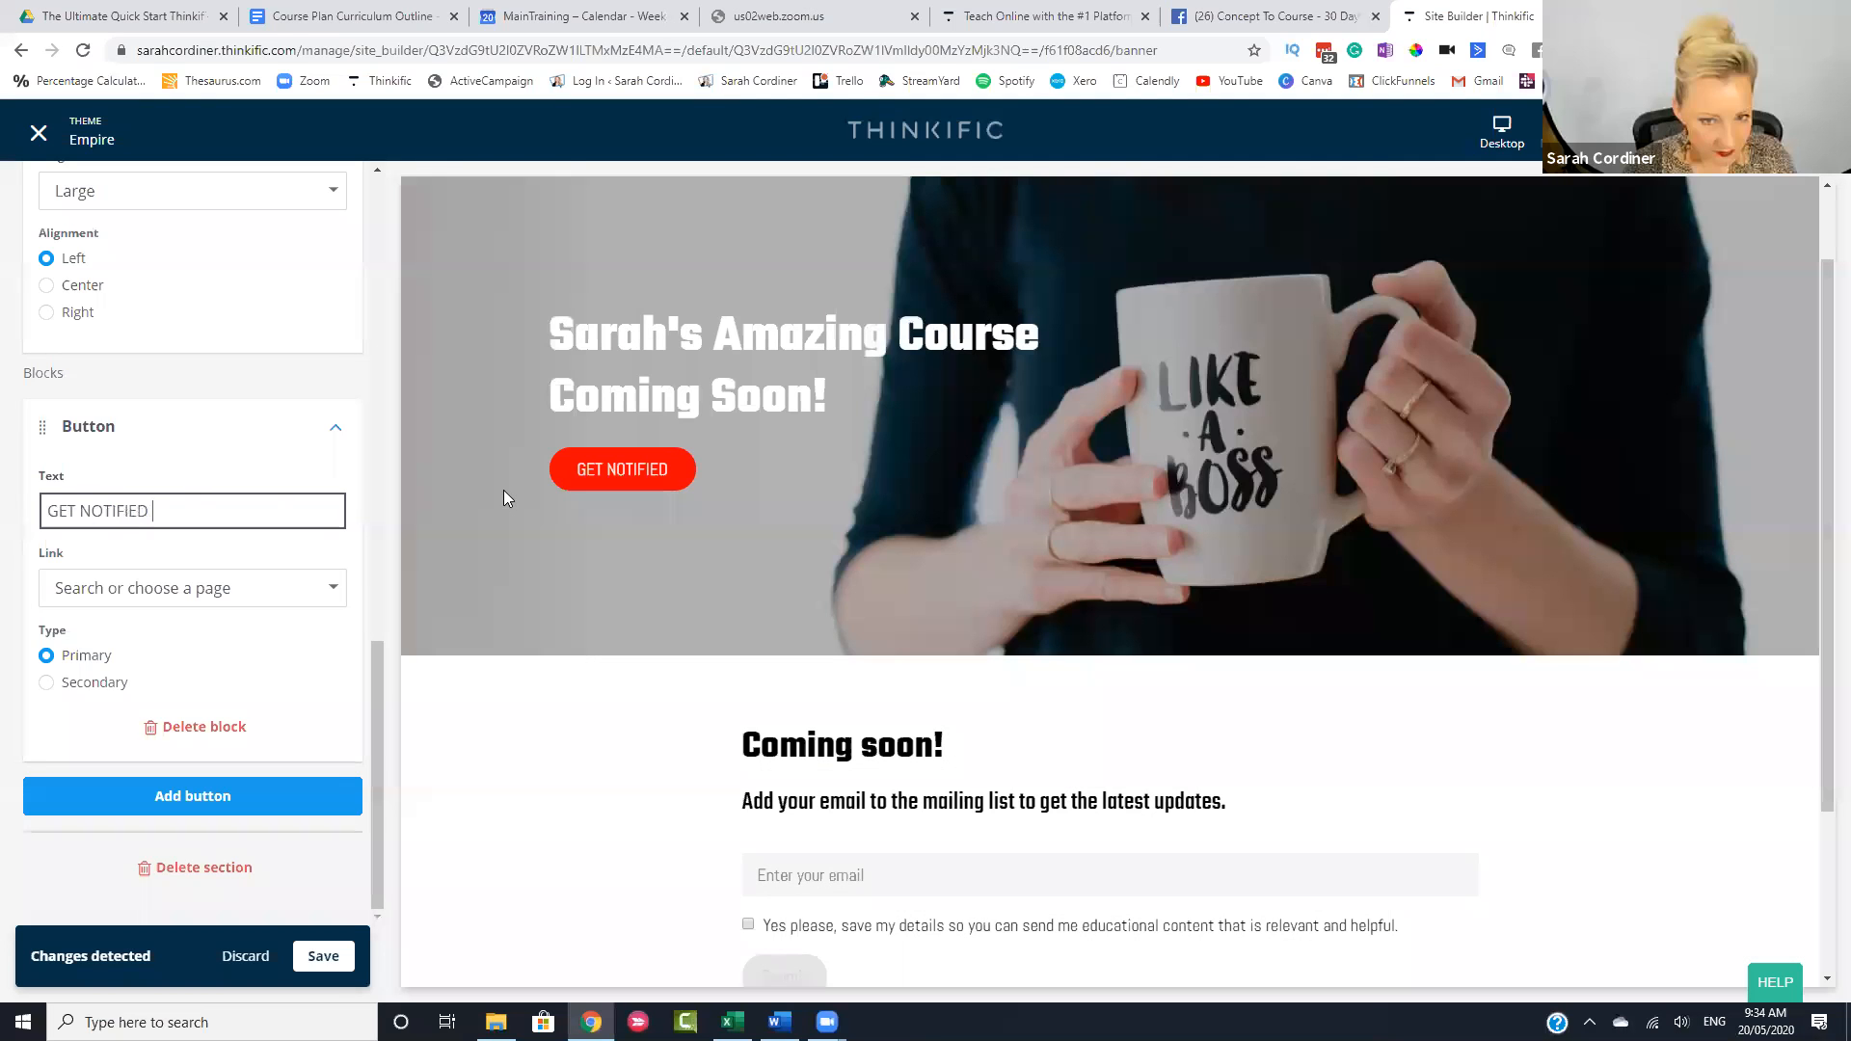
{"action": "left_click", "coordinate": [244, 598]}
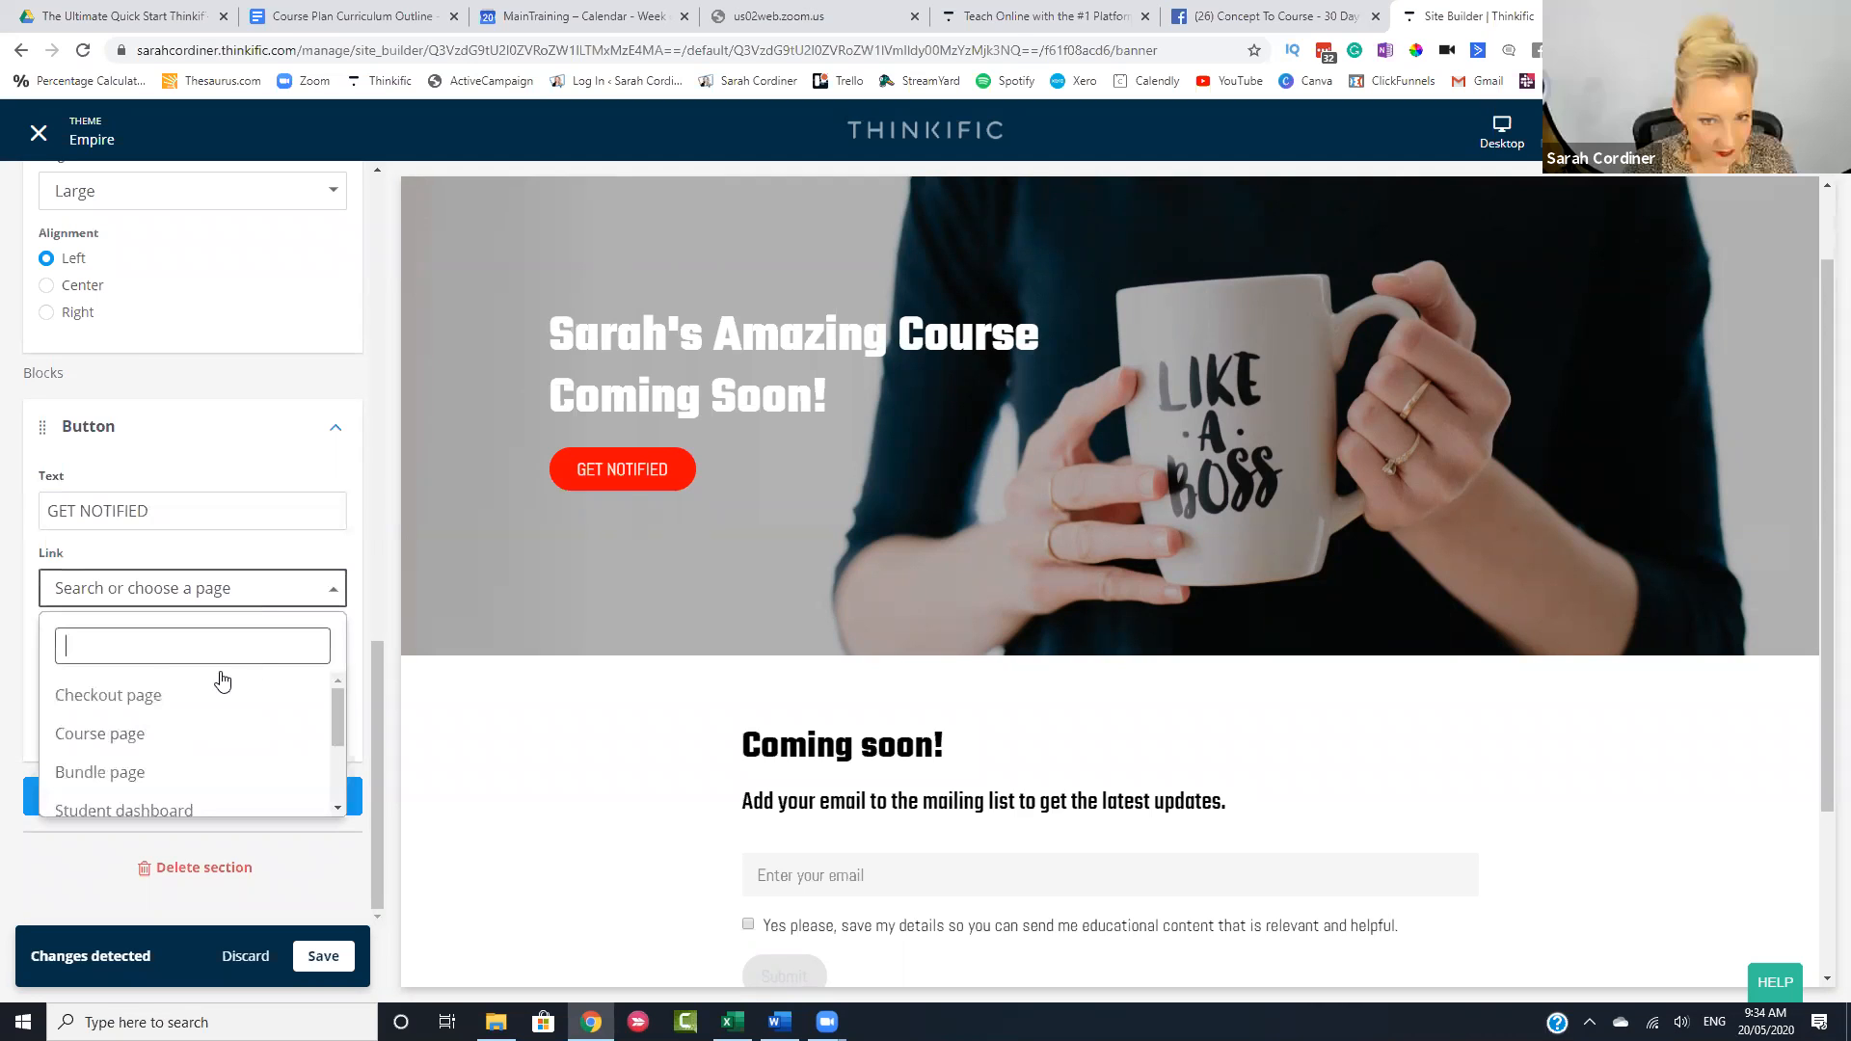
{"action": "left_click", "coordinate": [144, 694]}
{"action": "left_click", "coordinate": [164, 634]}
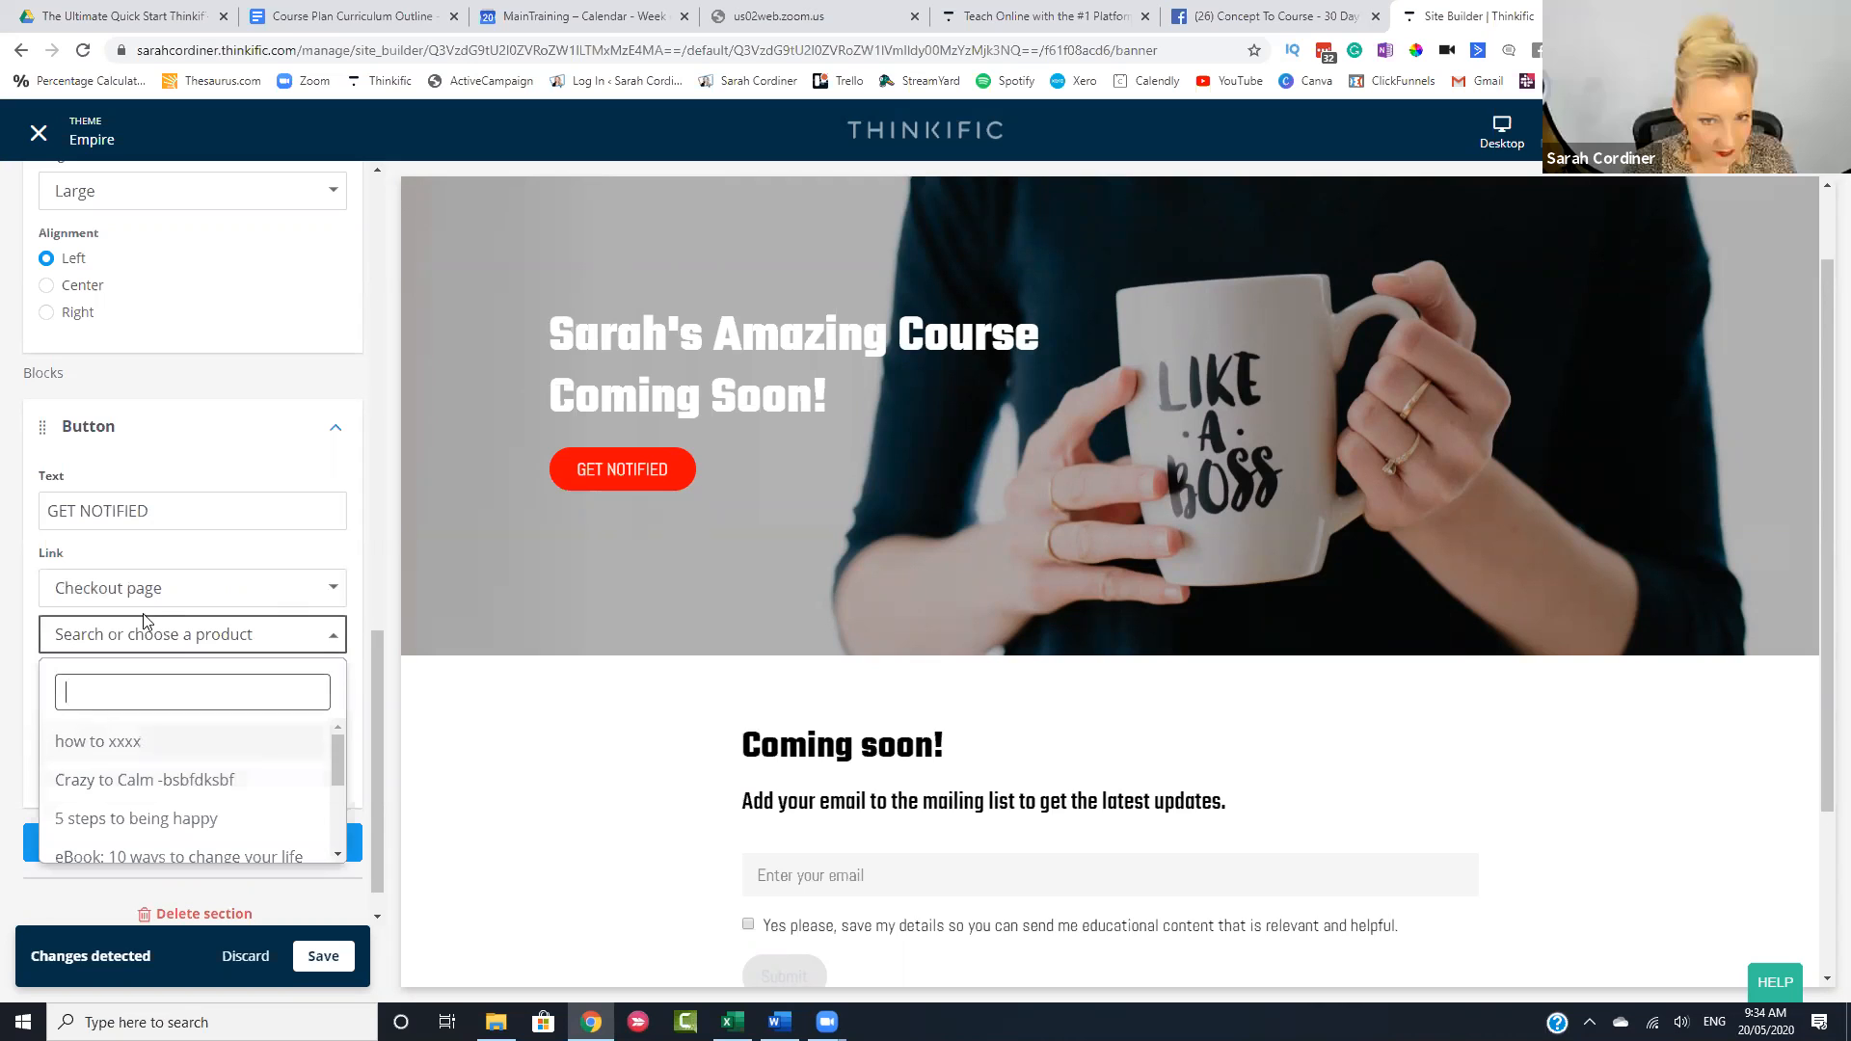
{"action": "left_click", "coordinate": [170, 594]}
- Link the GET NOTIFIED button to the Coming soon page
{"action": "left_click", "coordinate": [171, 594]}
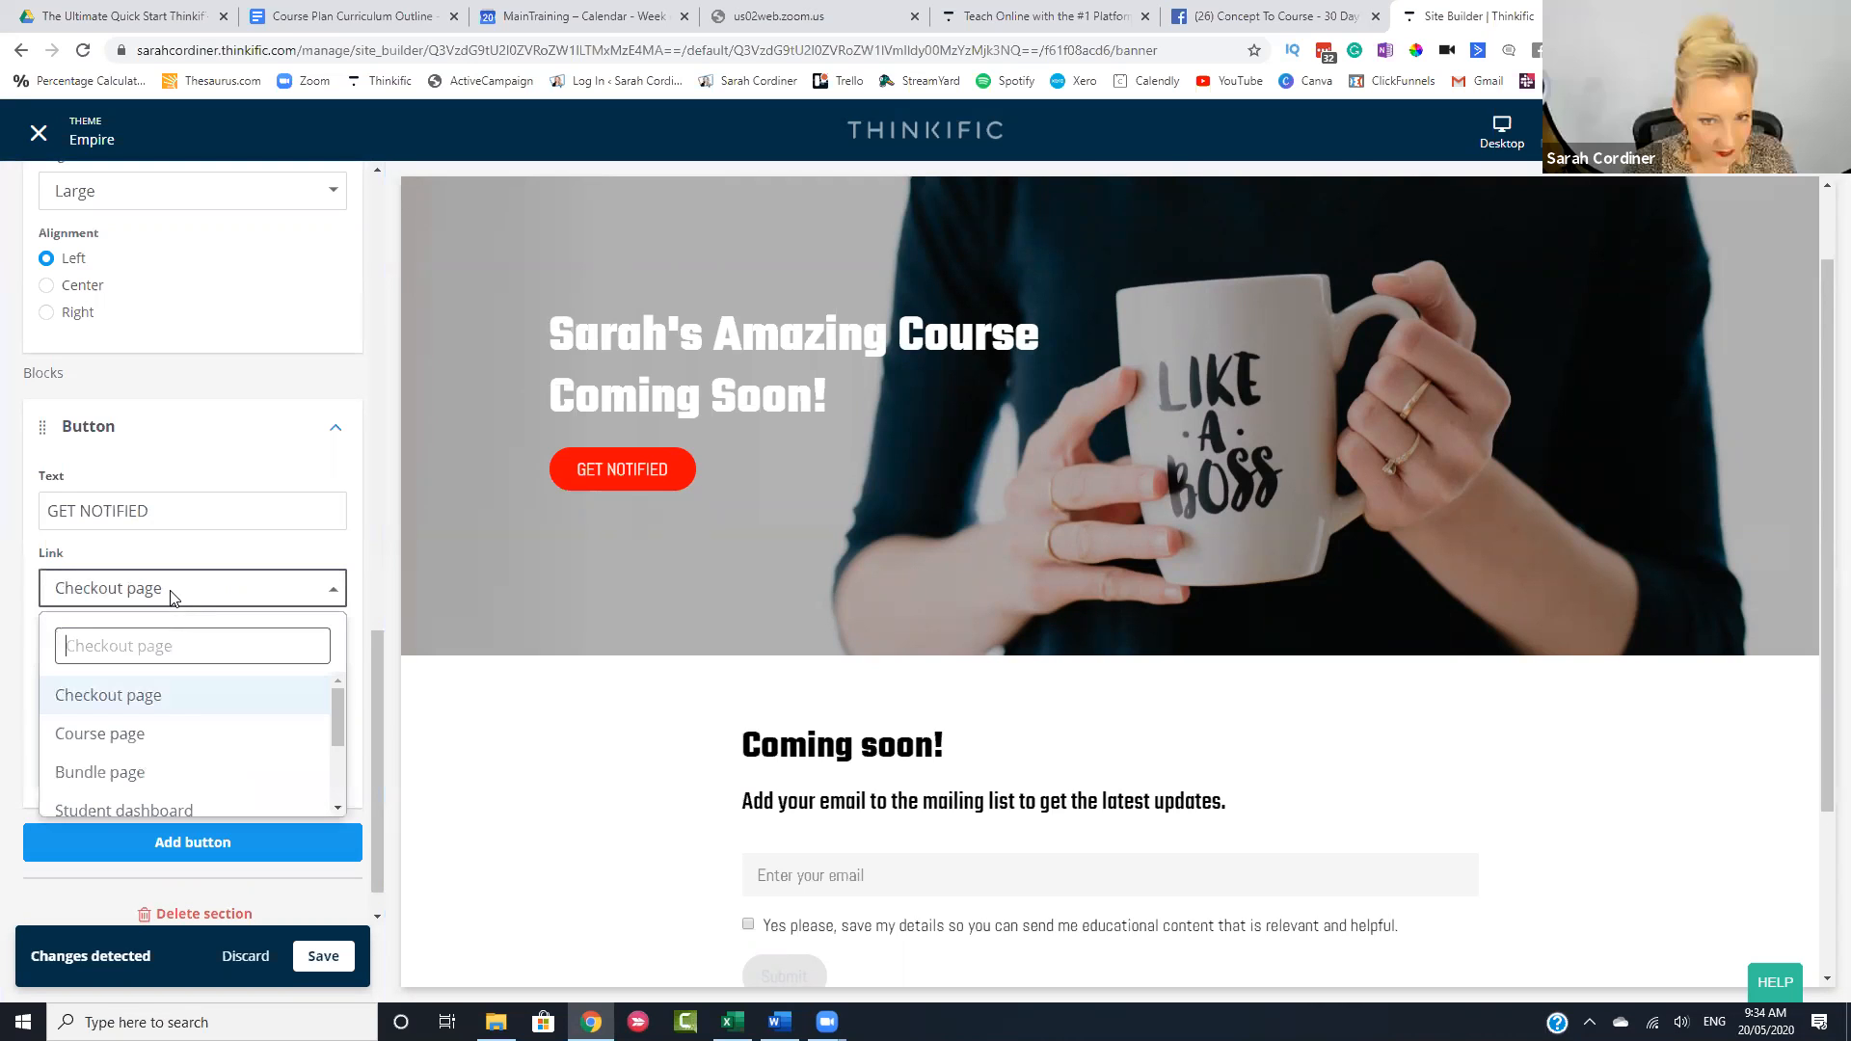
{"action": "scroll", "coordinate": [273, 661], "scroll_direction": "down", "scroll_amount": 3}
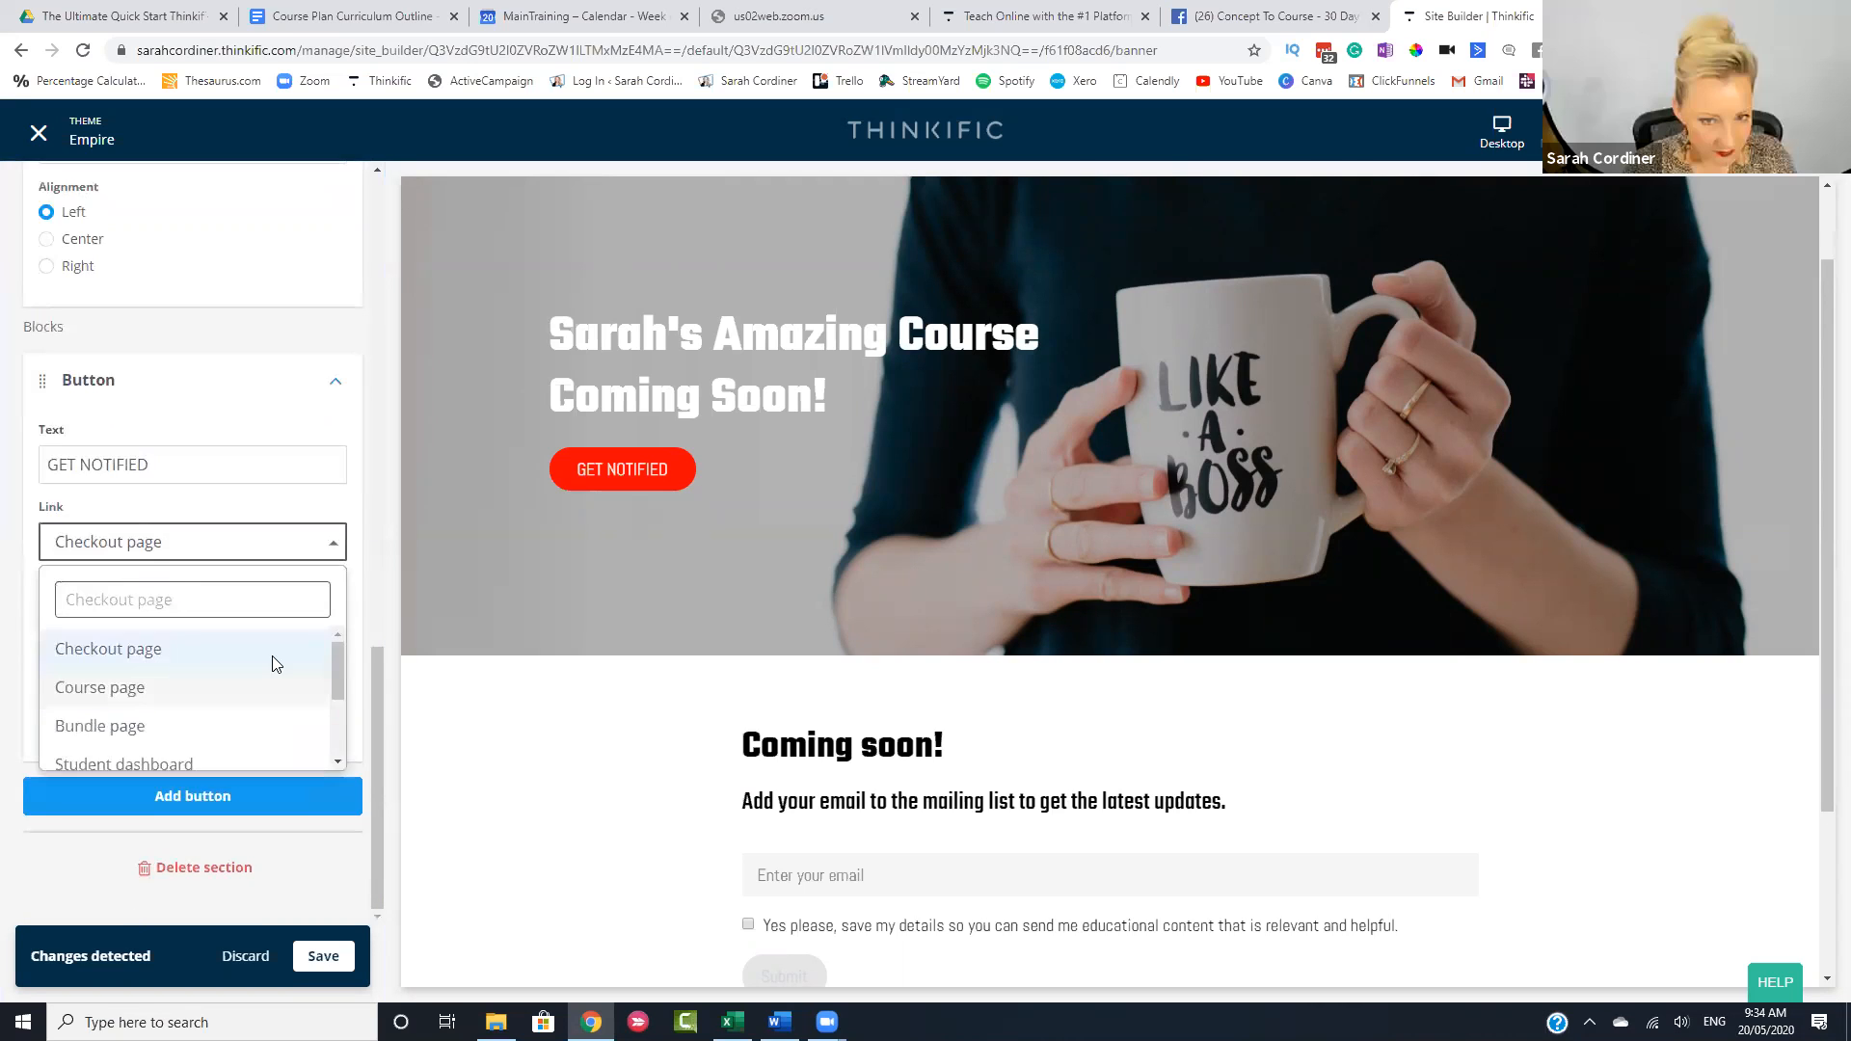
{"action": "left_click_drag", "start_coordinate": [333, 711], "coordinate": [336, 728]}
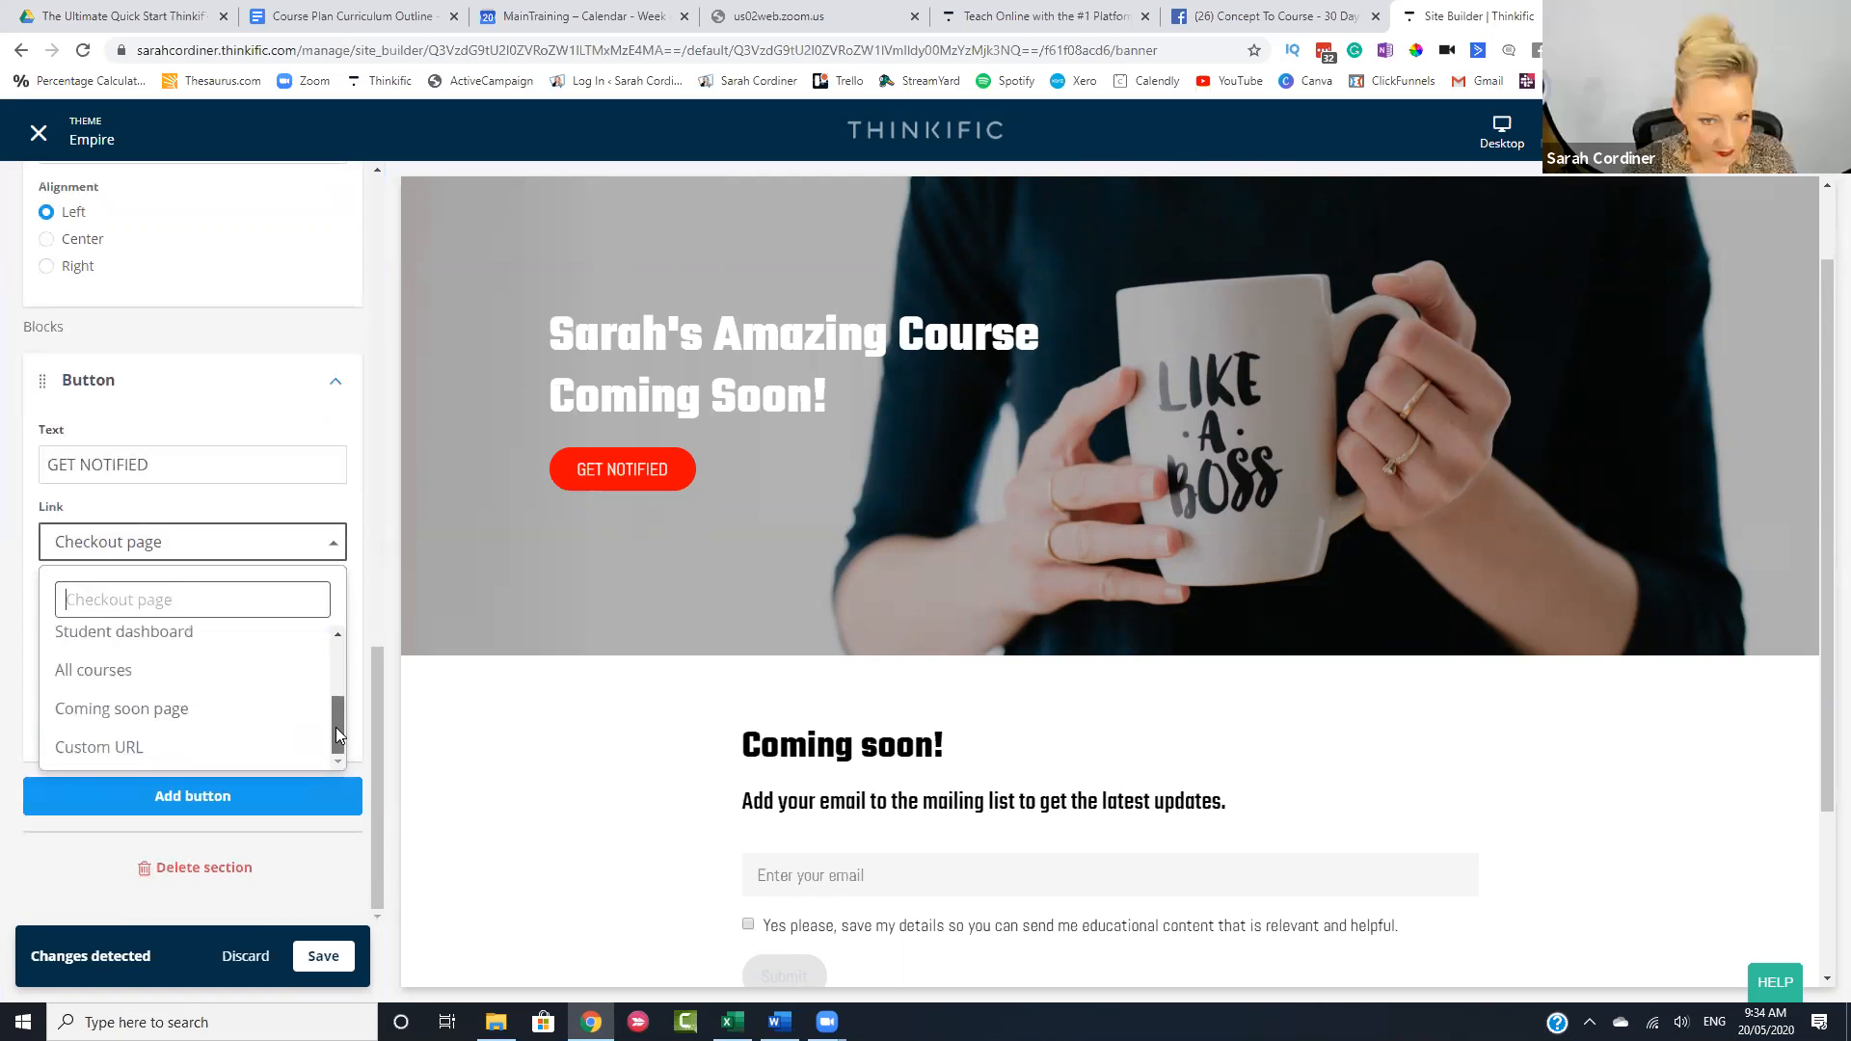
{"action": "left_click", "coordinate": [159, 709]}
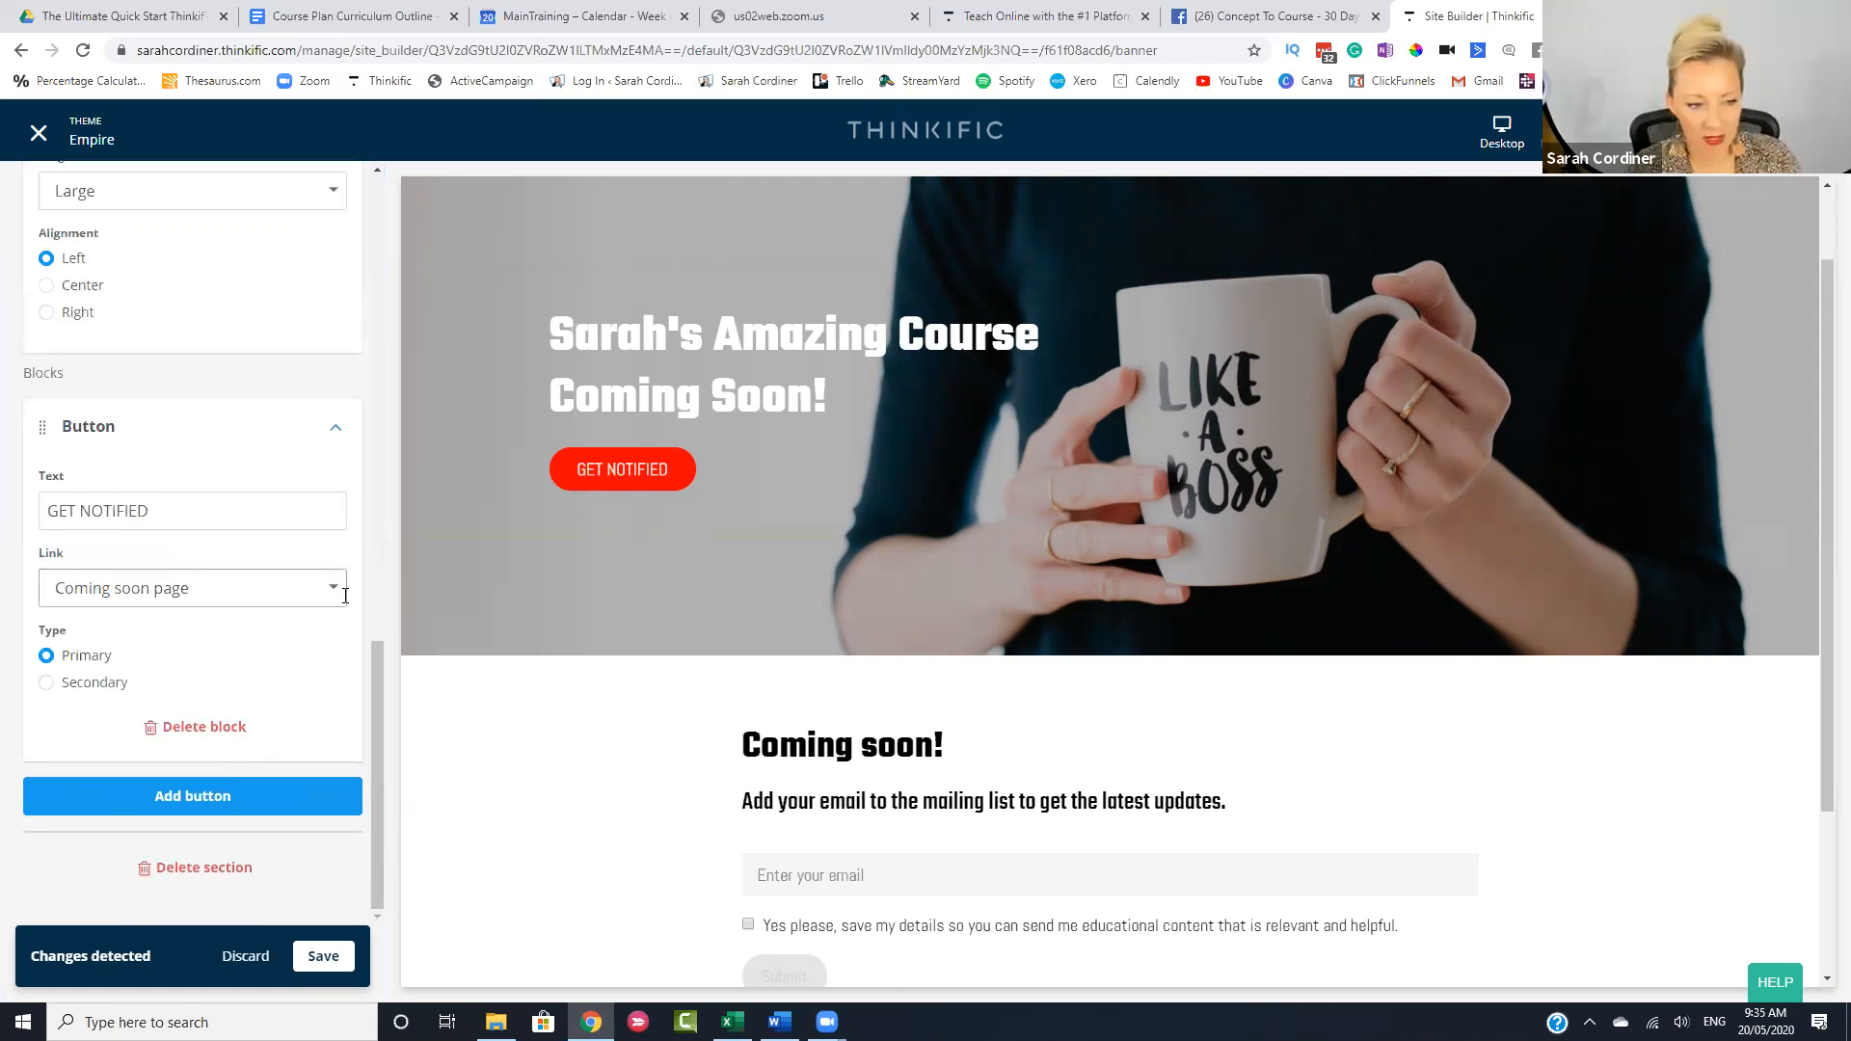
- Leave the banner and Coming soon page settings and return to the Default pages list
{"action": "scroll", "coordinate": [97, 292], "scroll_direction": "up", "scroll_amount": 14}
{"action": "left_click", "coordinate": [33, 279]}
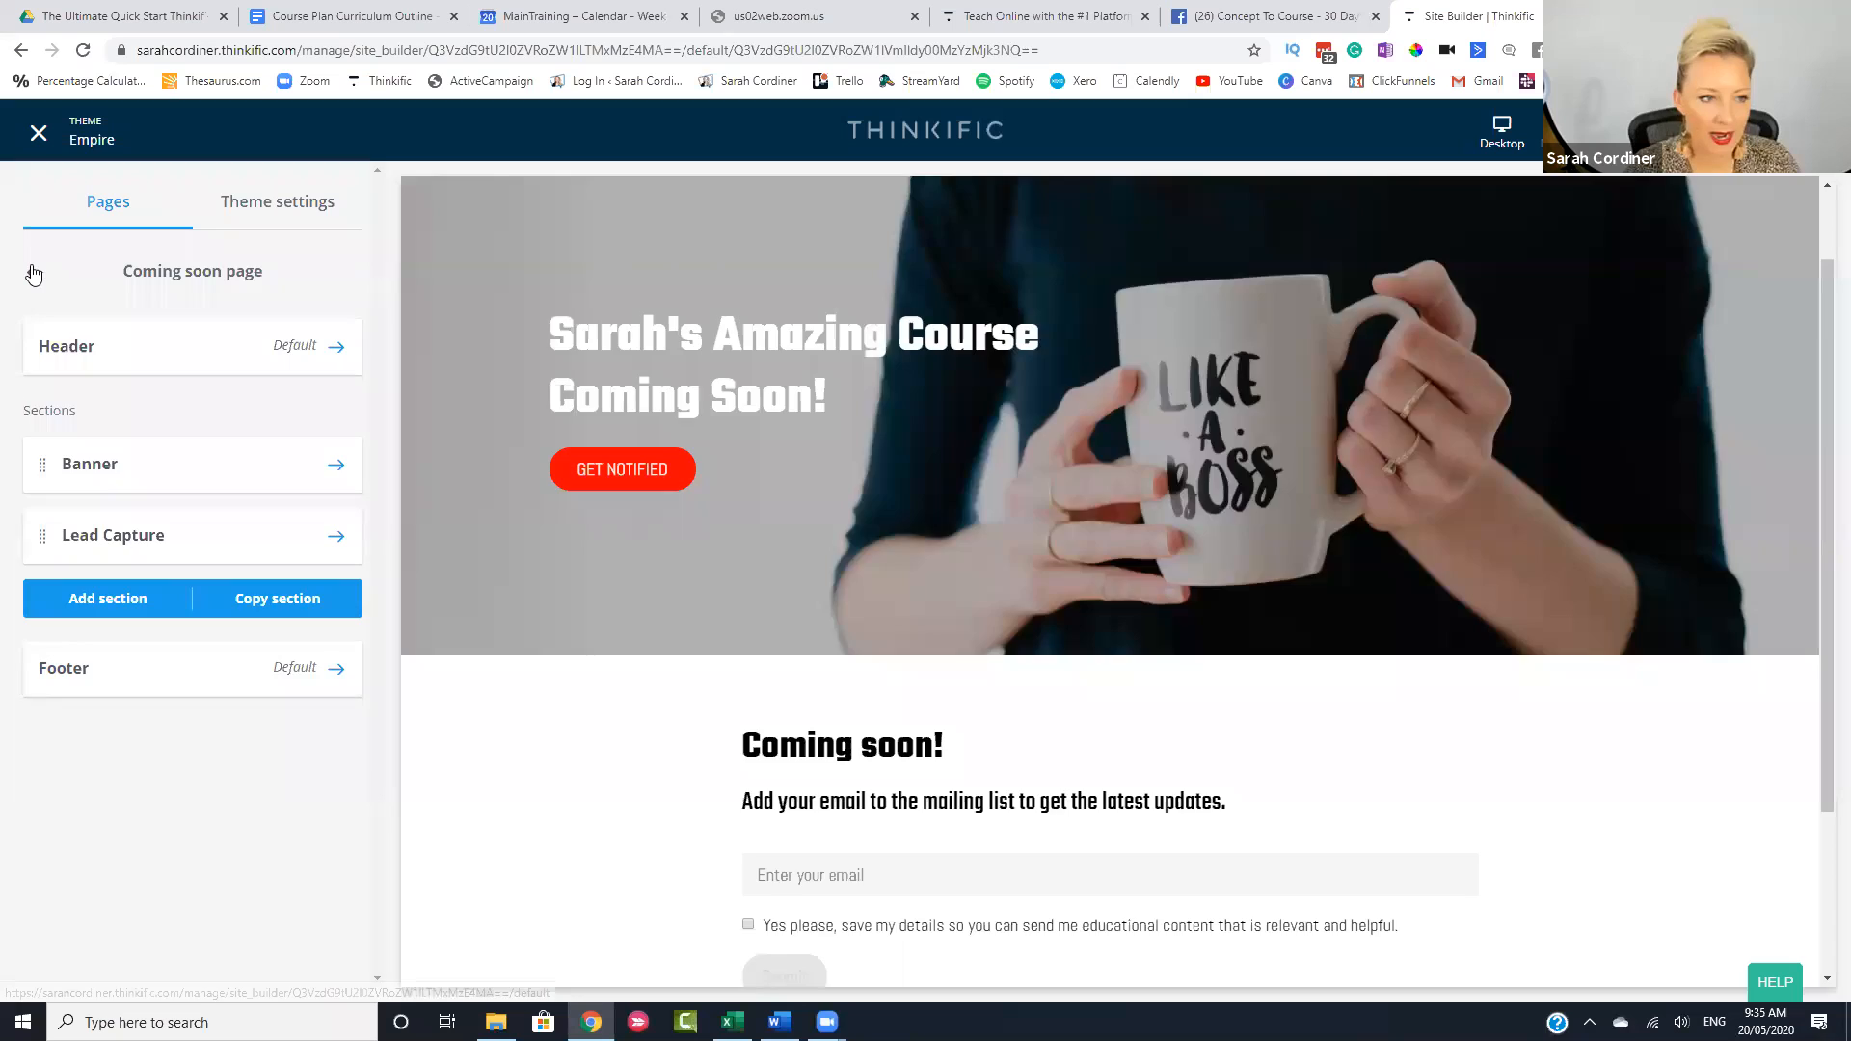
{"action": "left_click", "coordinate": [33, 274]}
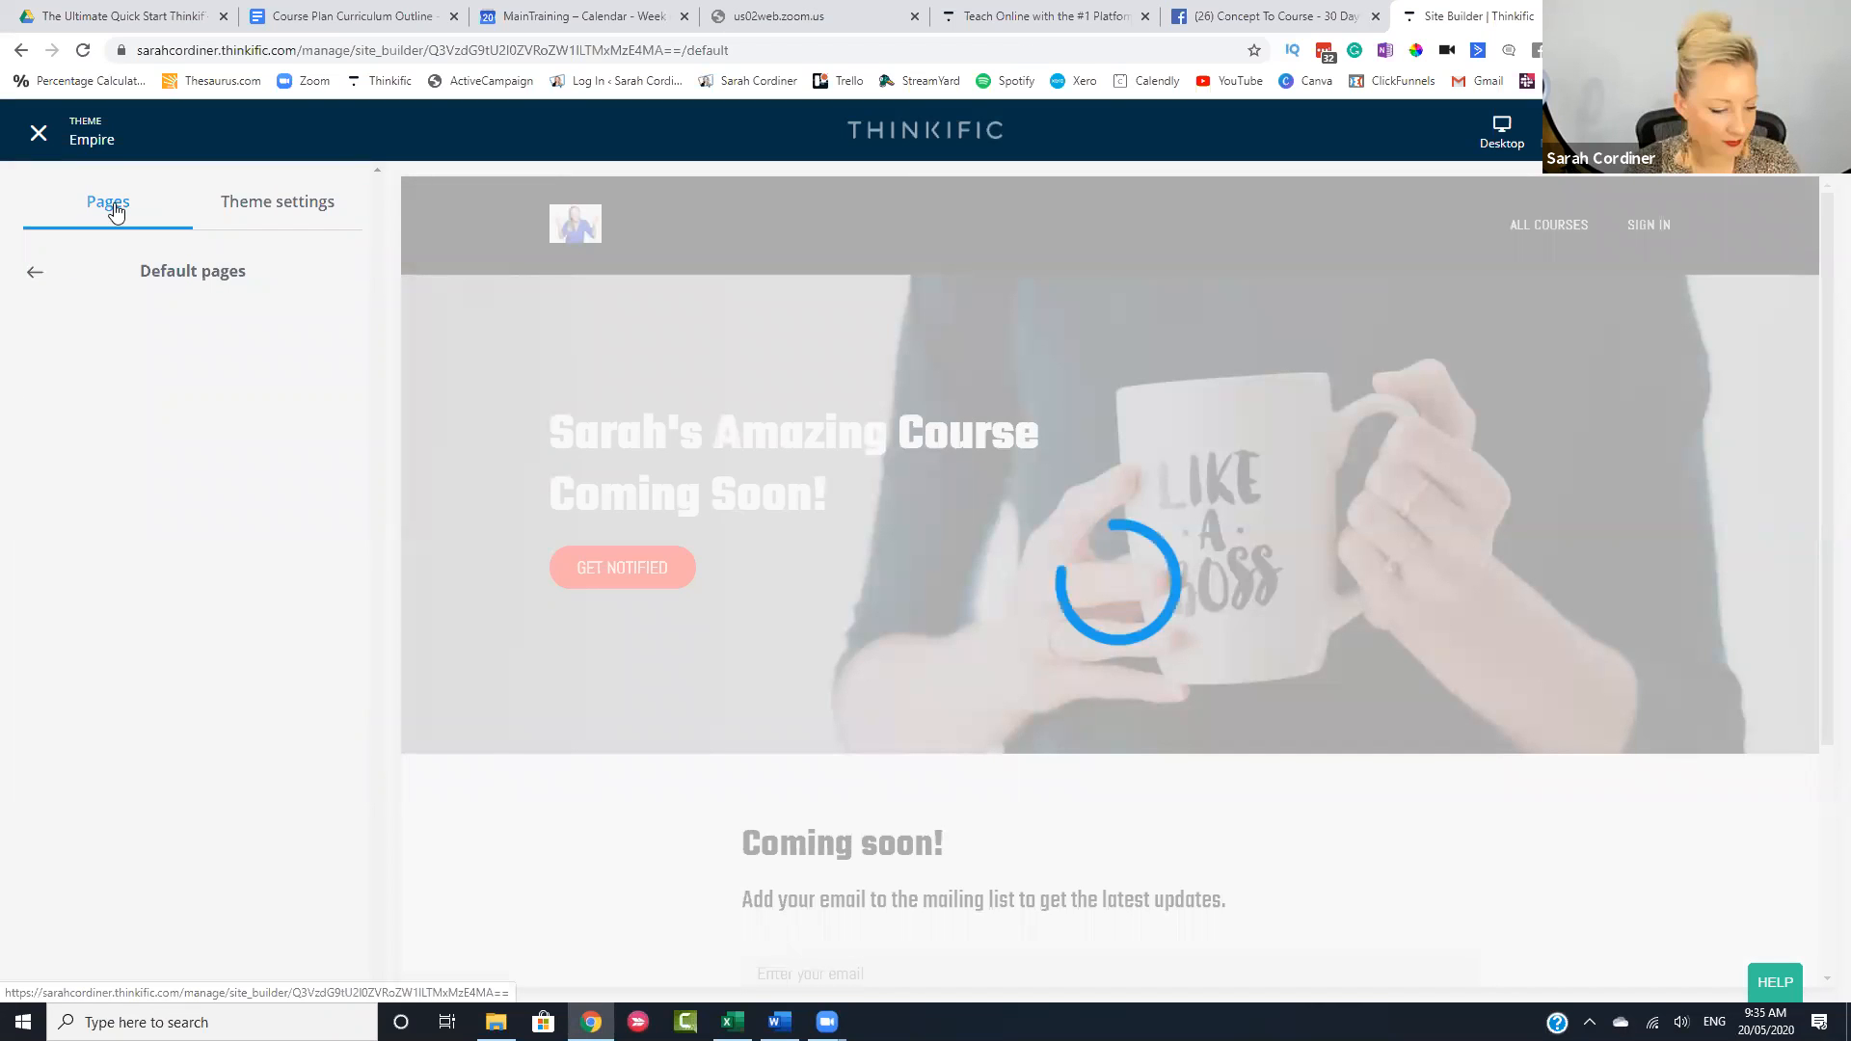
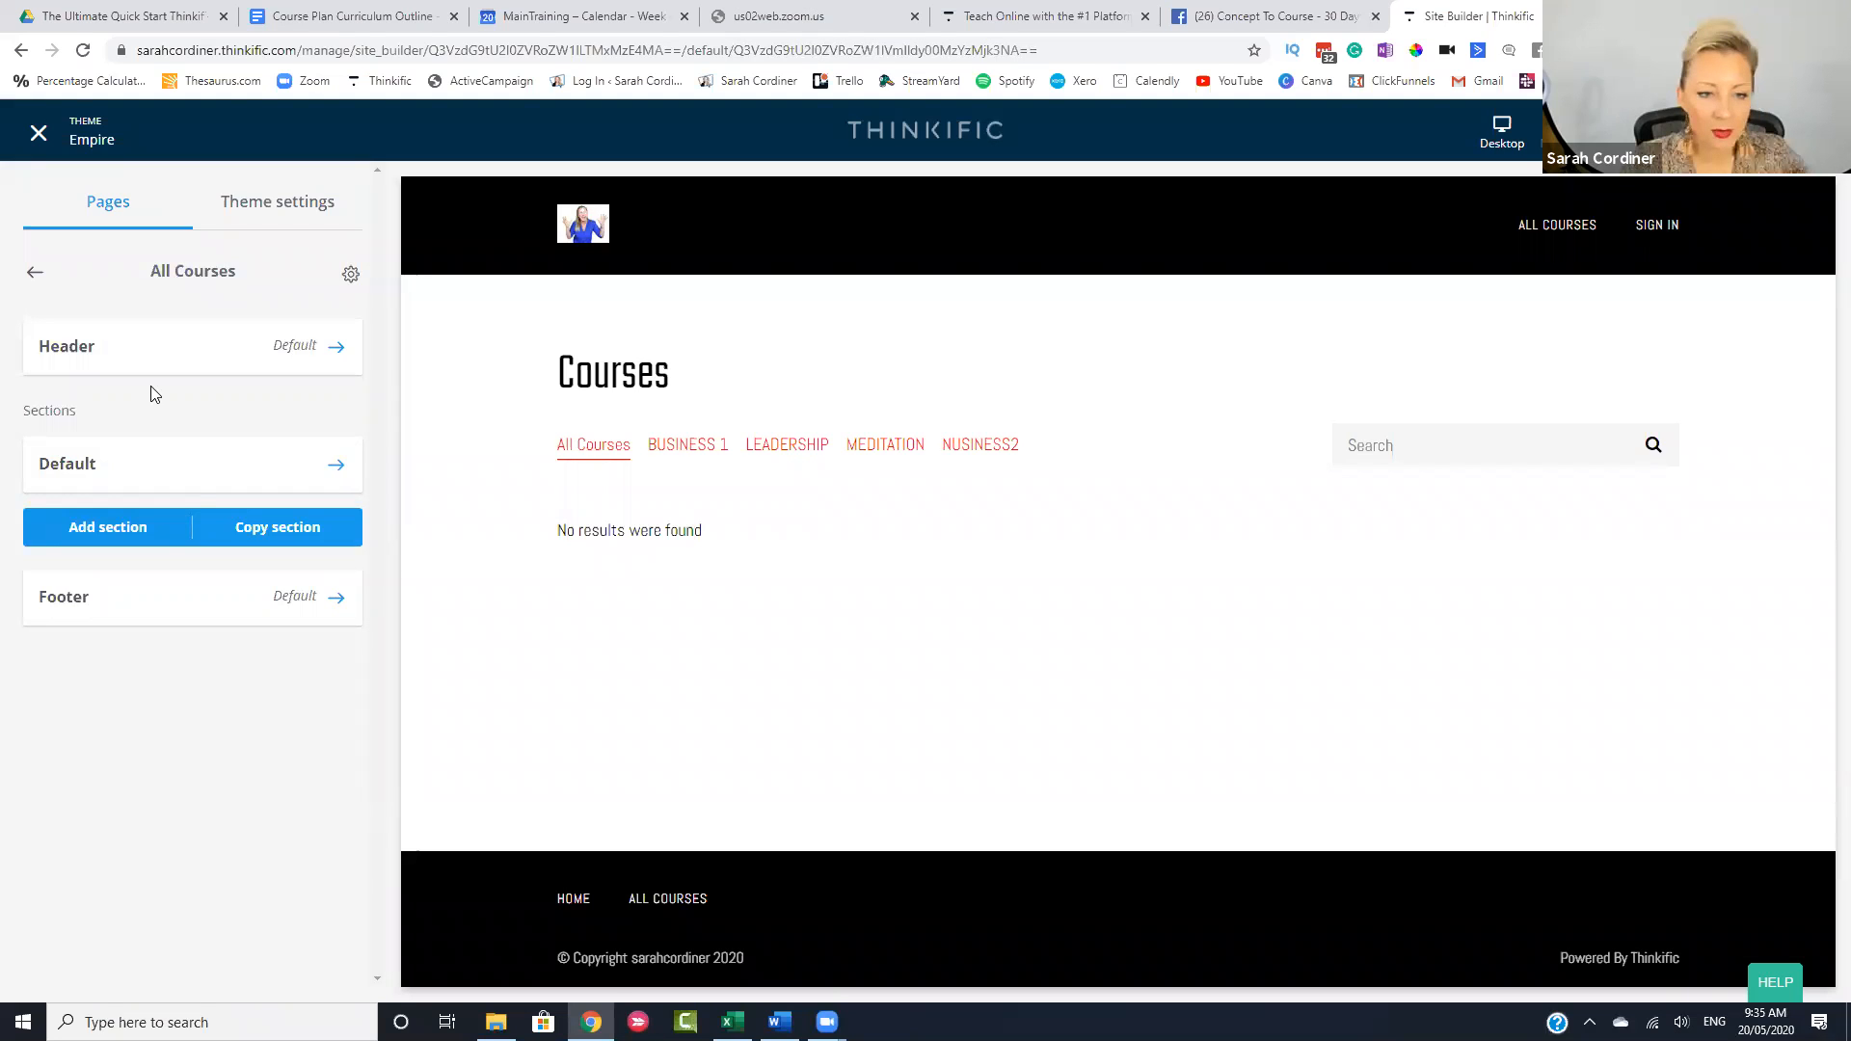
- Look over the All Courses and Student dashboard default pages and return to the Default pages list
{"action": "left_click", "coordinate": [127, 359]}
{"action": "left_click", "coordinate": [34, 272]}
{"action": "left_click", "coordinate": [34, 273]}
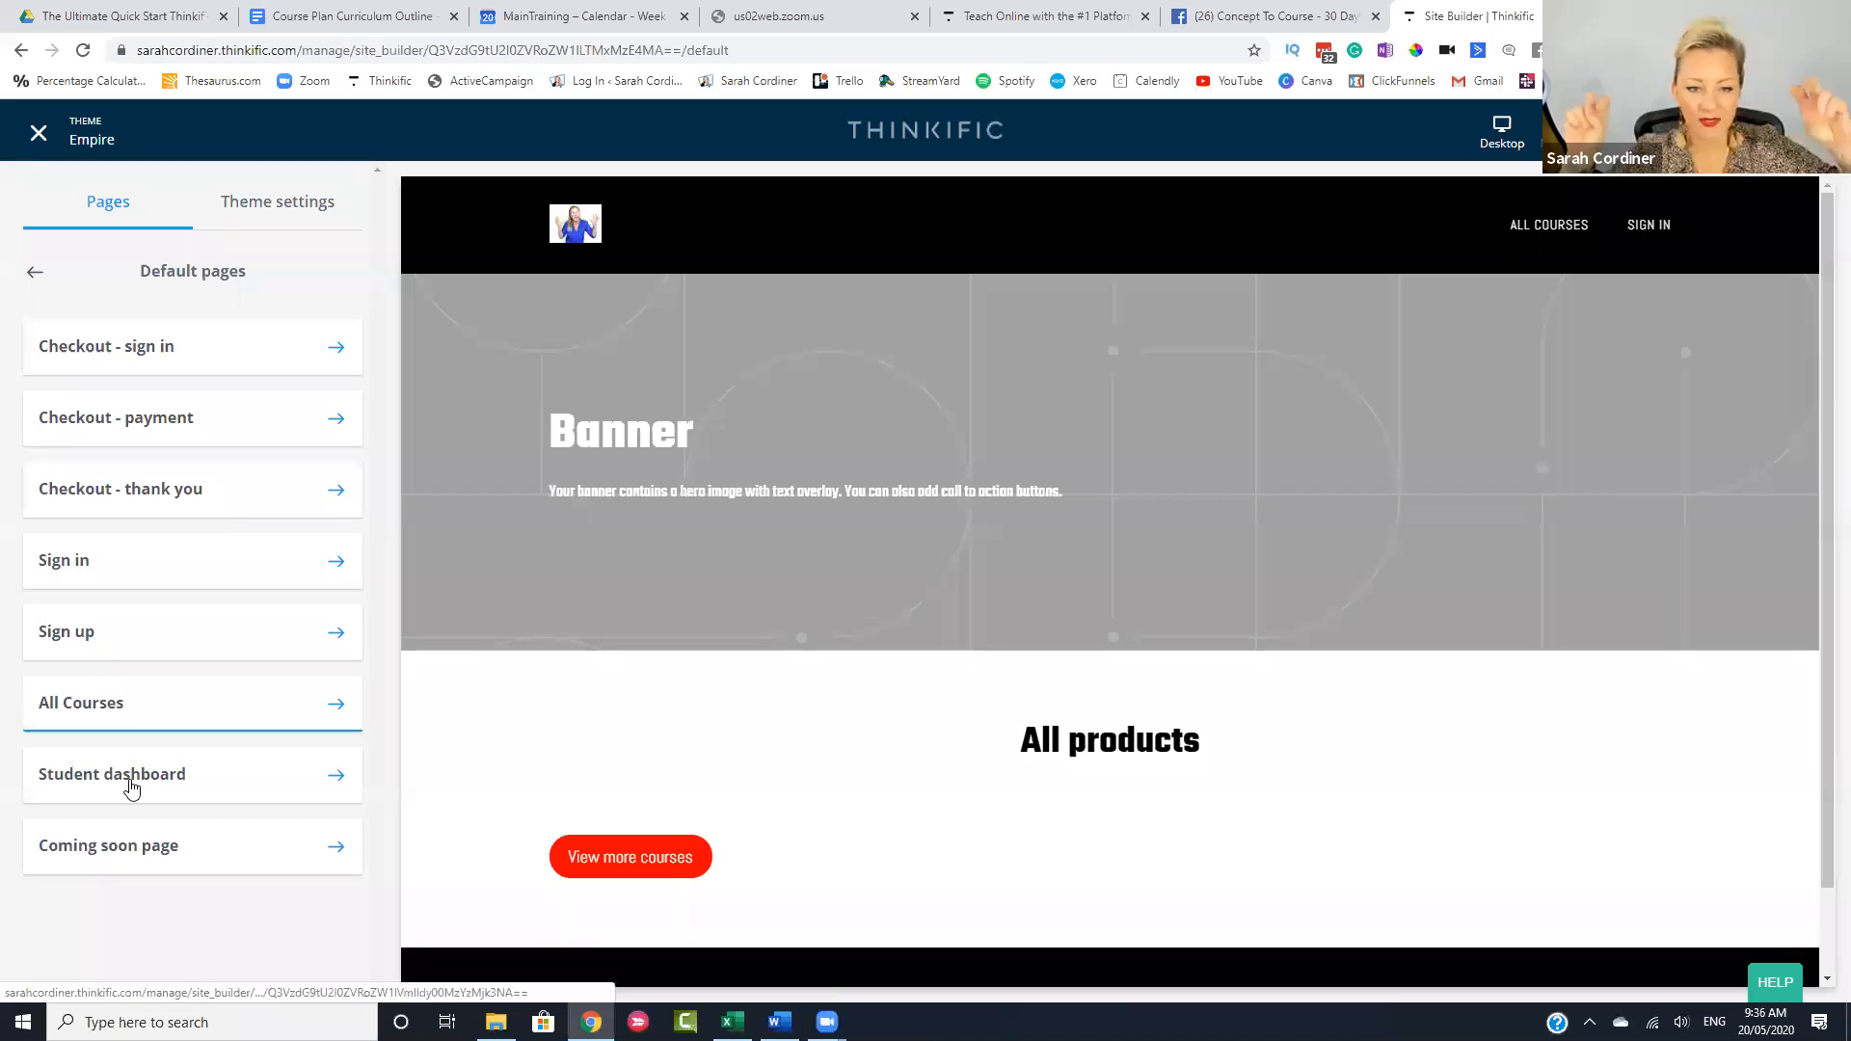
{"action": "left_click", "coordinate": [137, 776]}
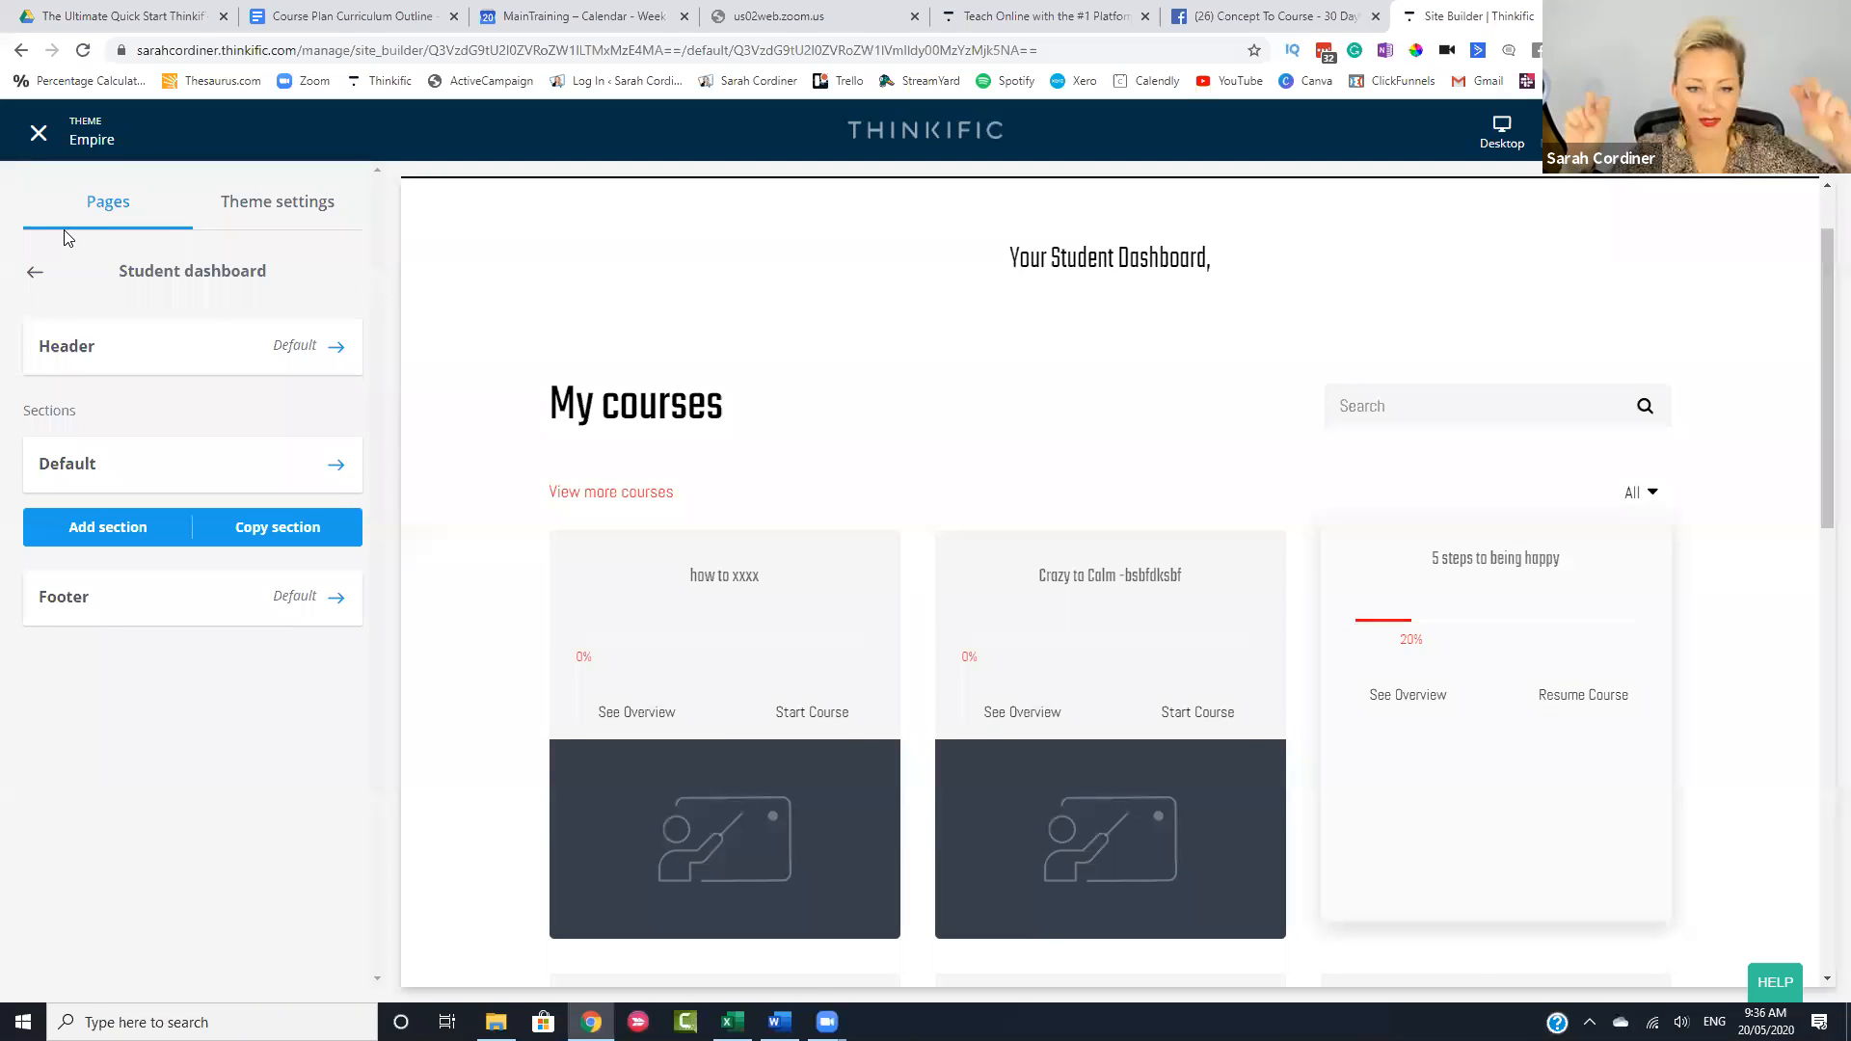
{"action": "left_click", "coordinate": [90, 185]}
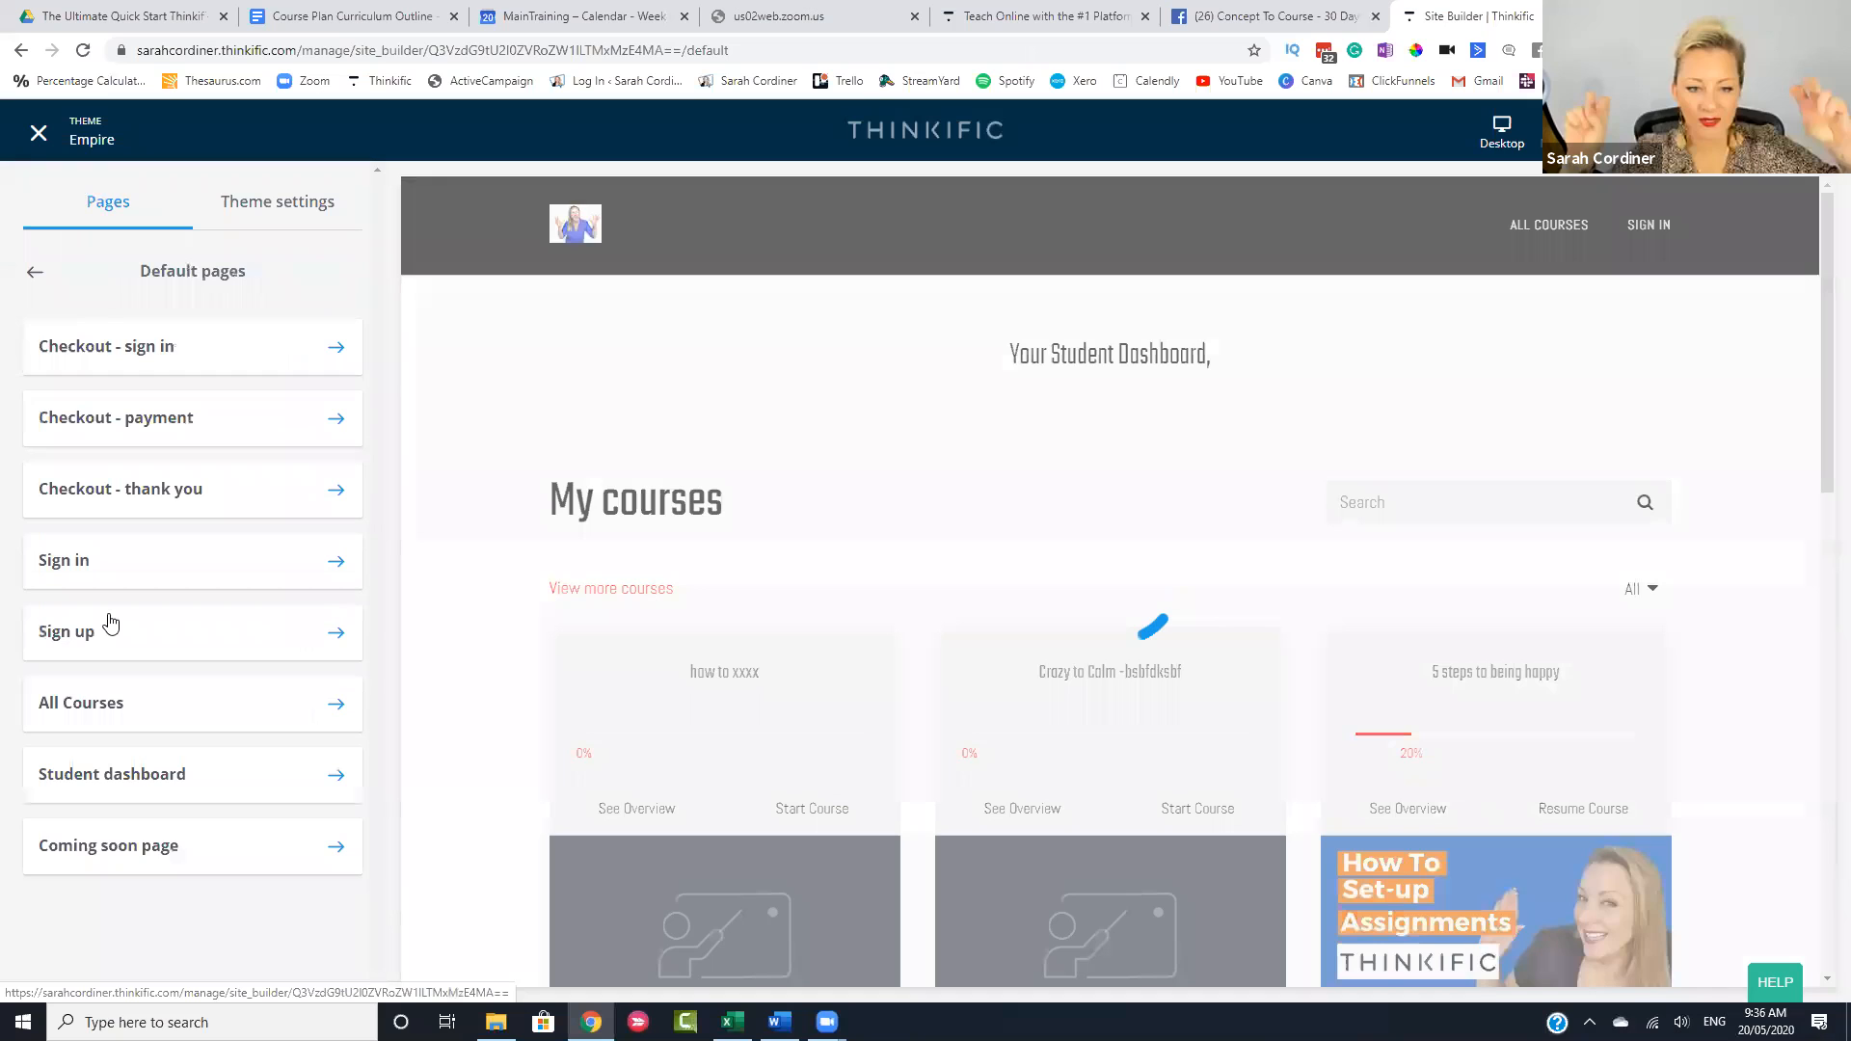
- Try the Halo and Jet styles in the theme settings and apply the Edge style
{"action": "left_click", "coordinate": [278, 201]}
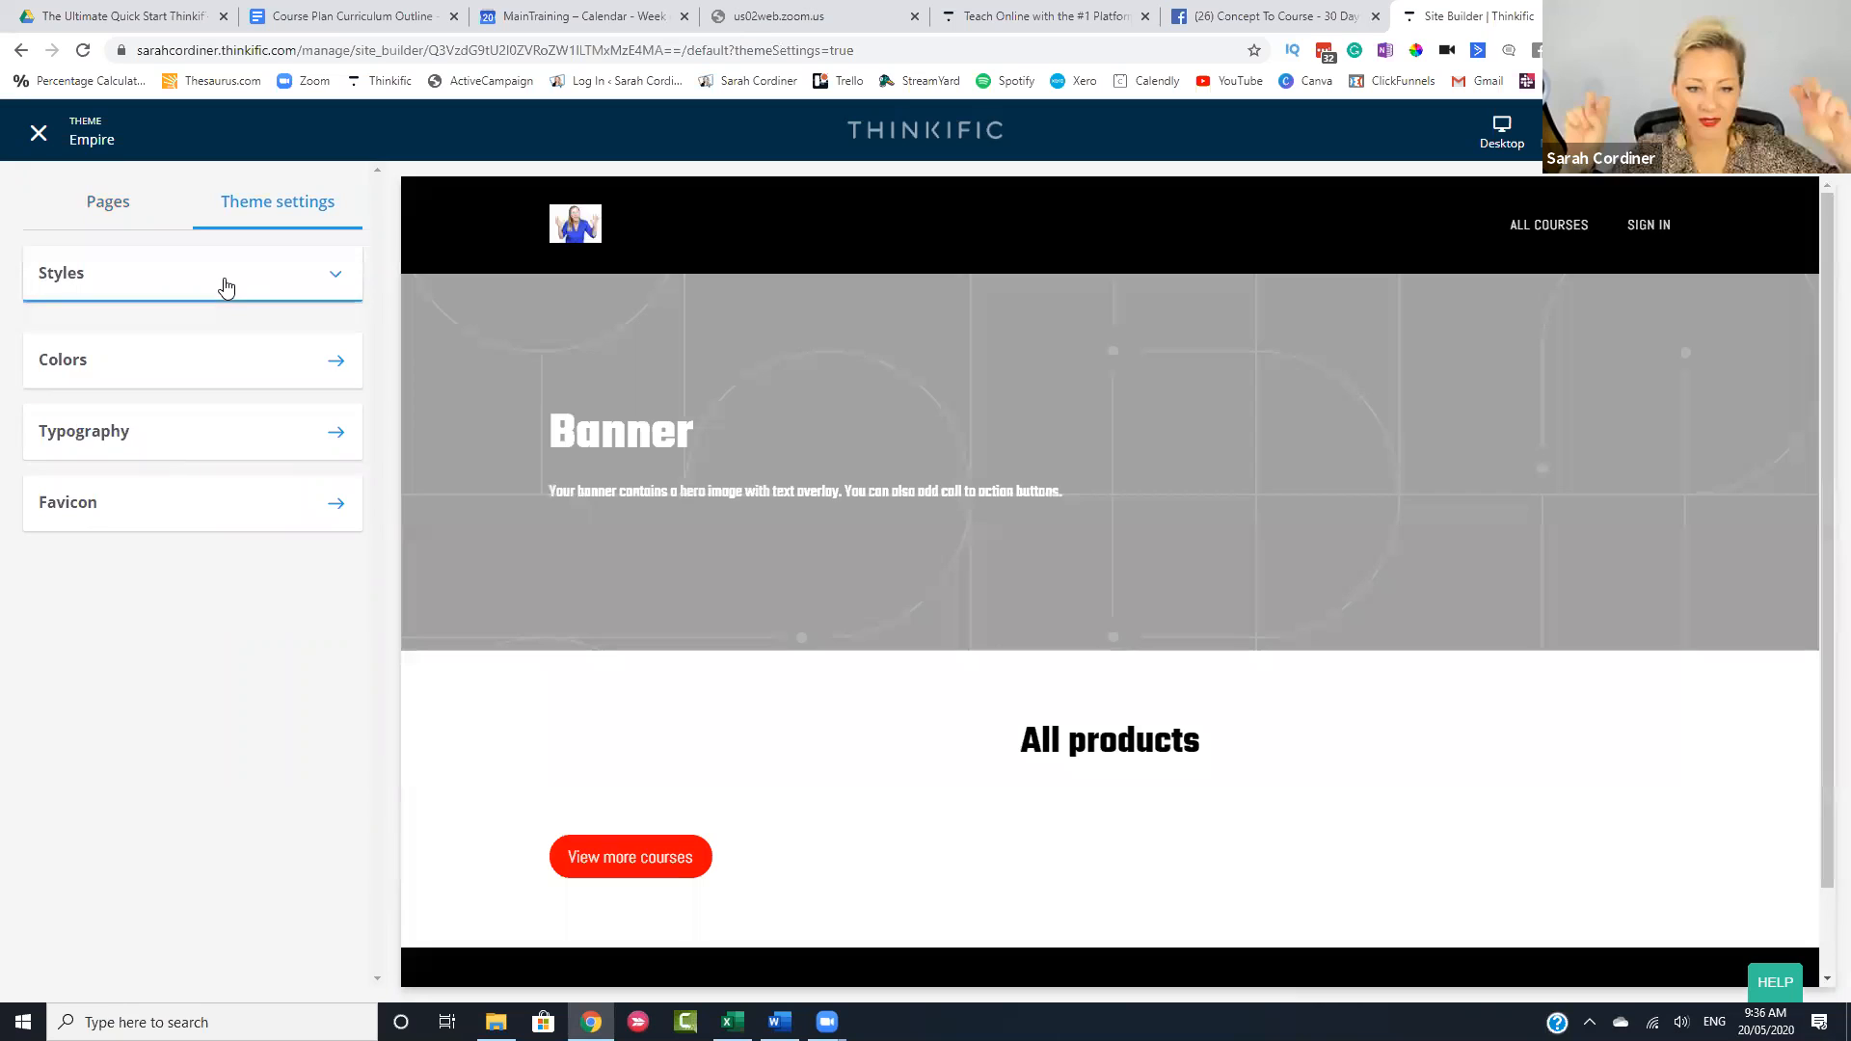
{"action": "left_click", "coordinate": [225, 282]}
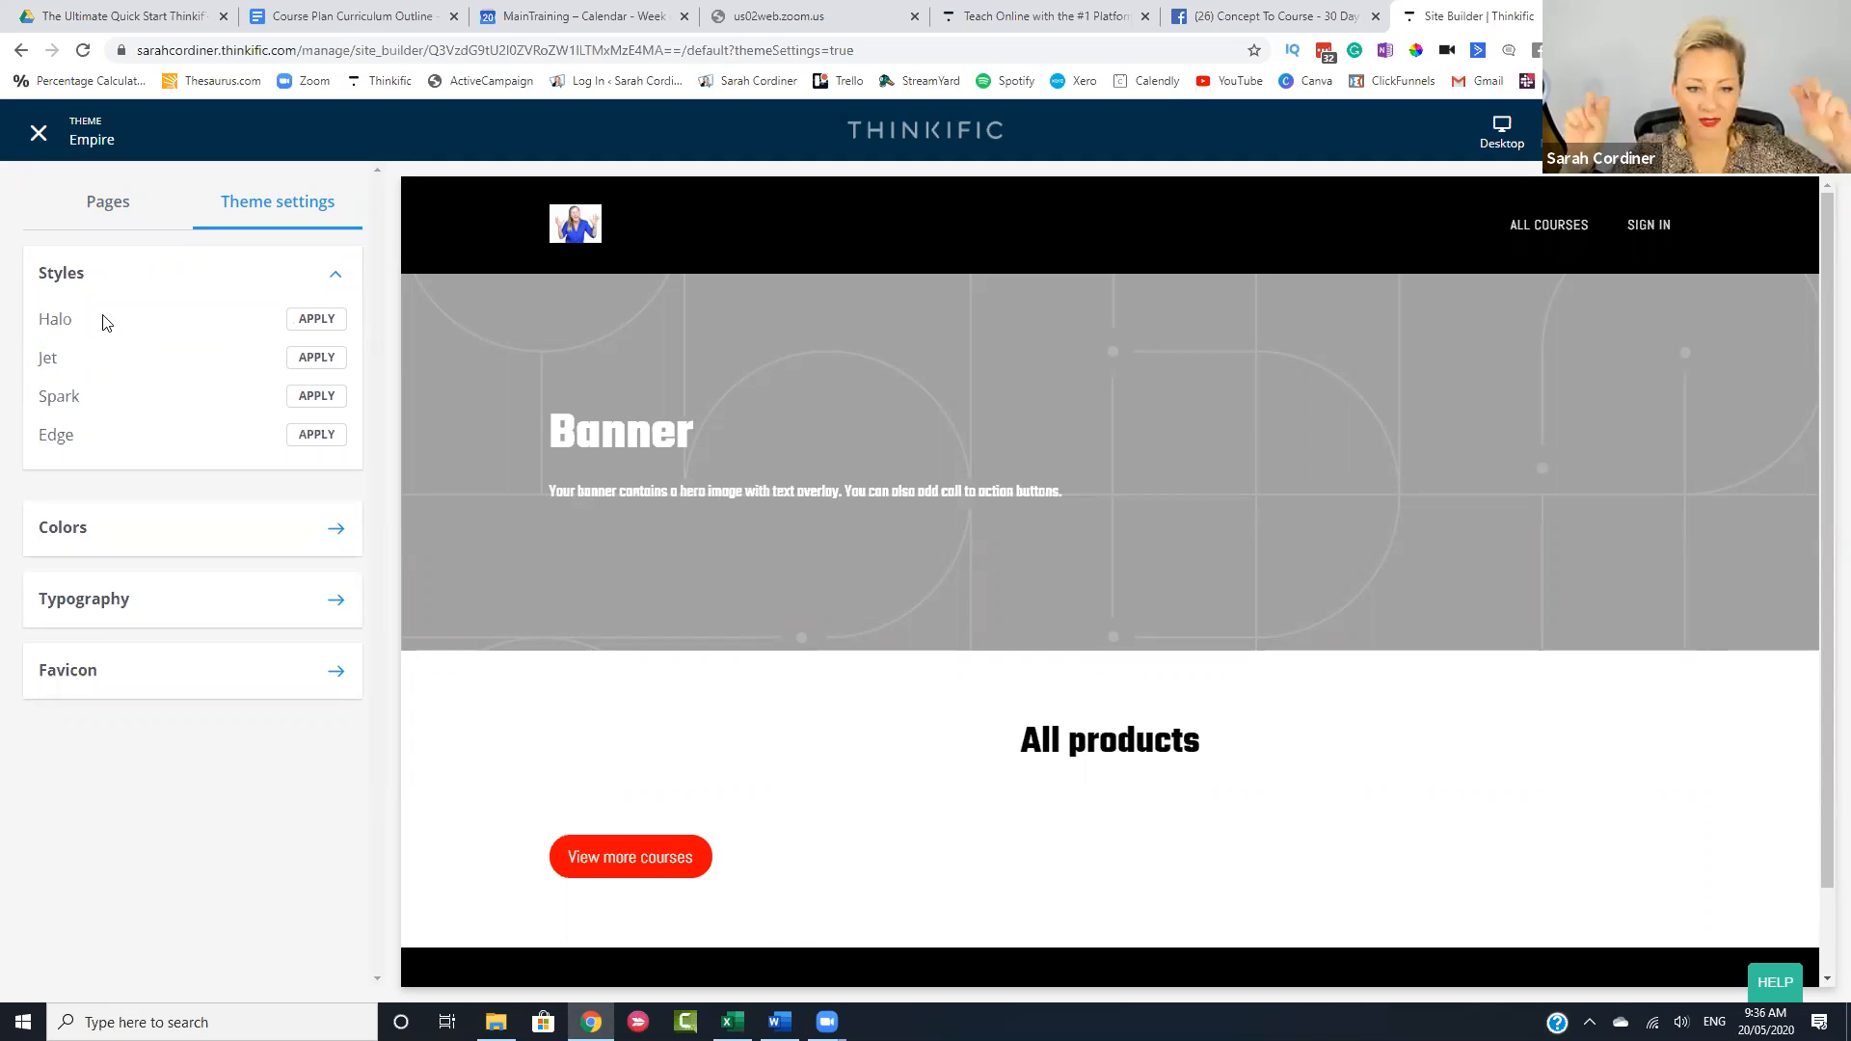
{"action": "left_click", "coordinate": [319, 321]}
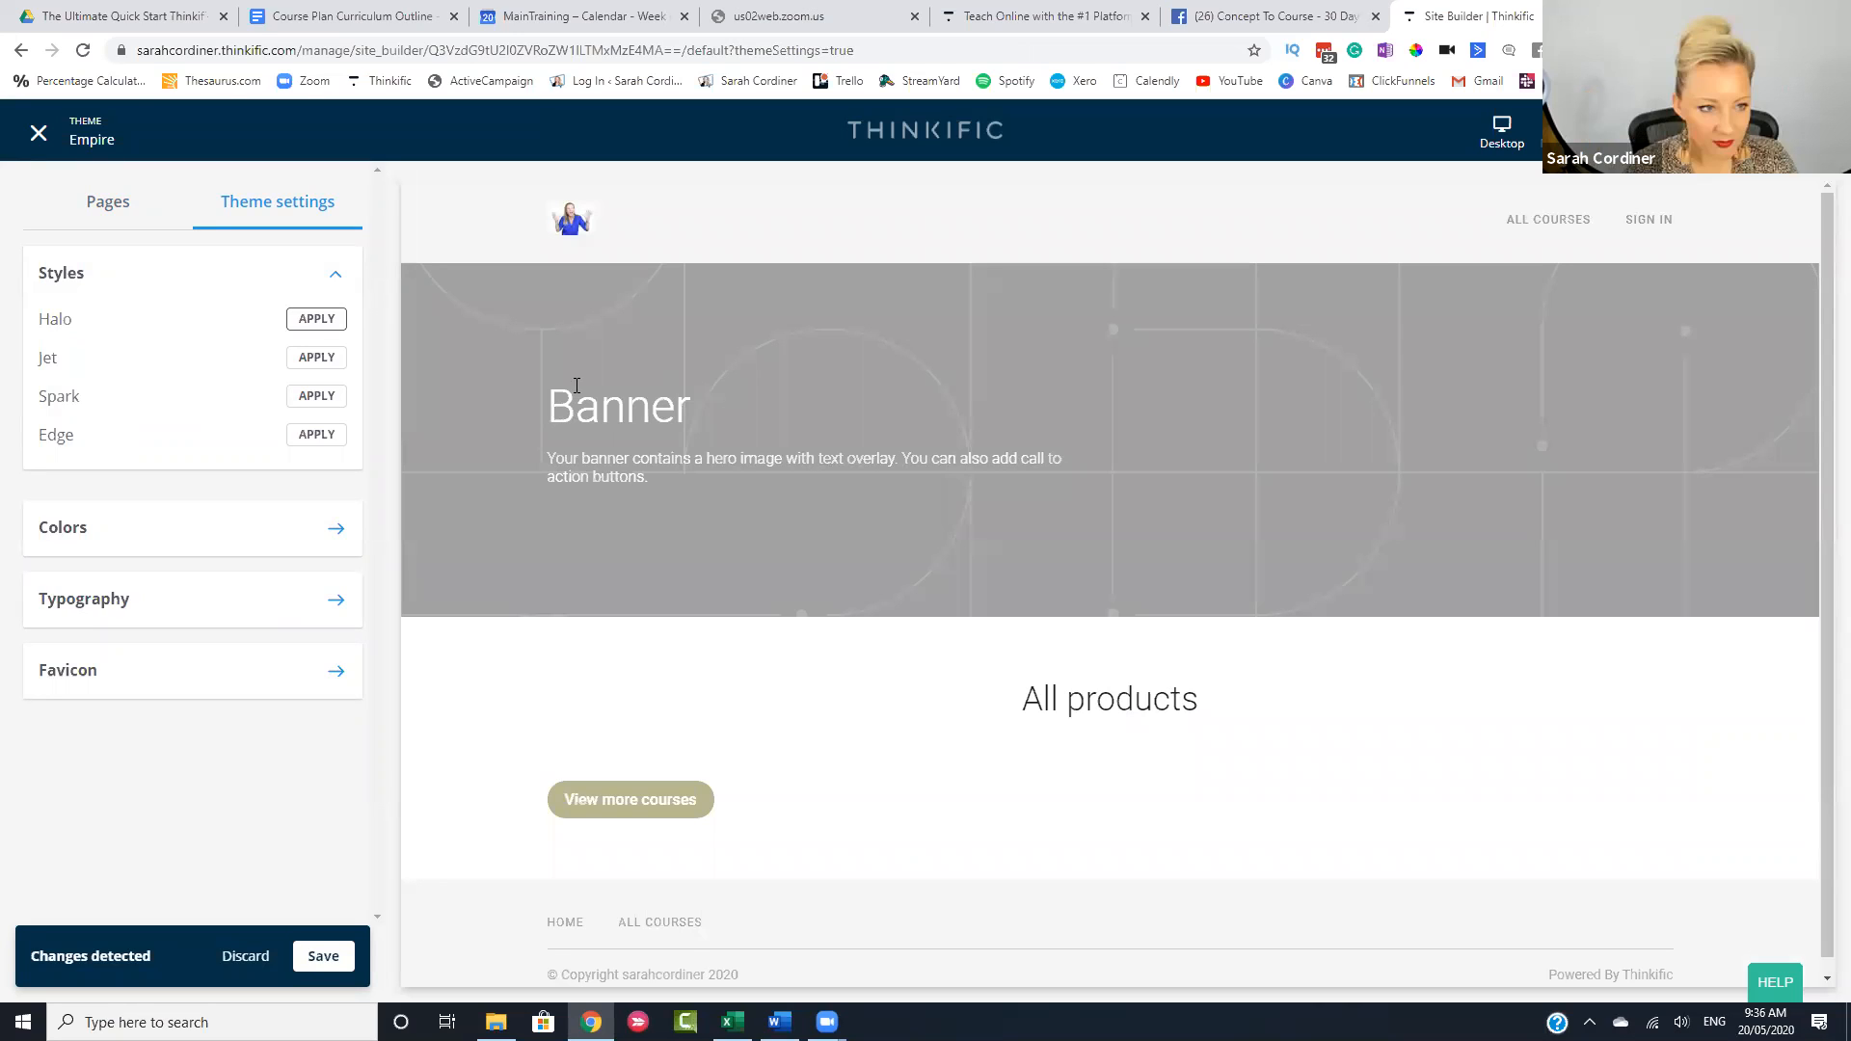
{"action": "left_click", "coordinate": [316, 358]}
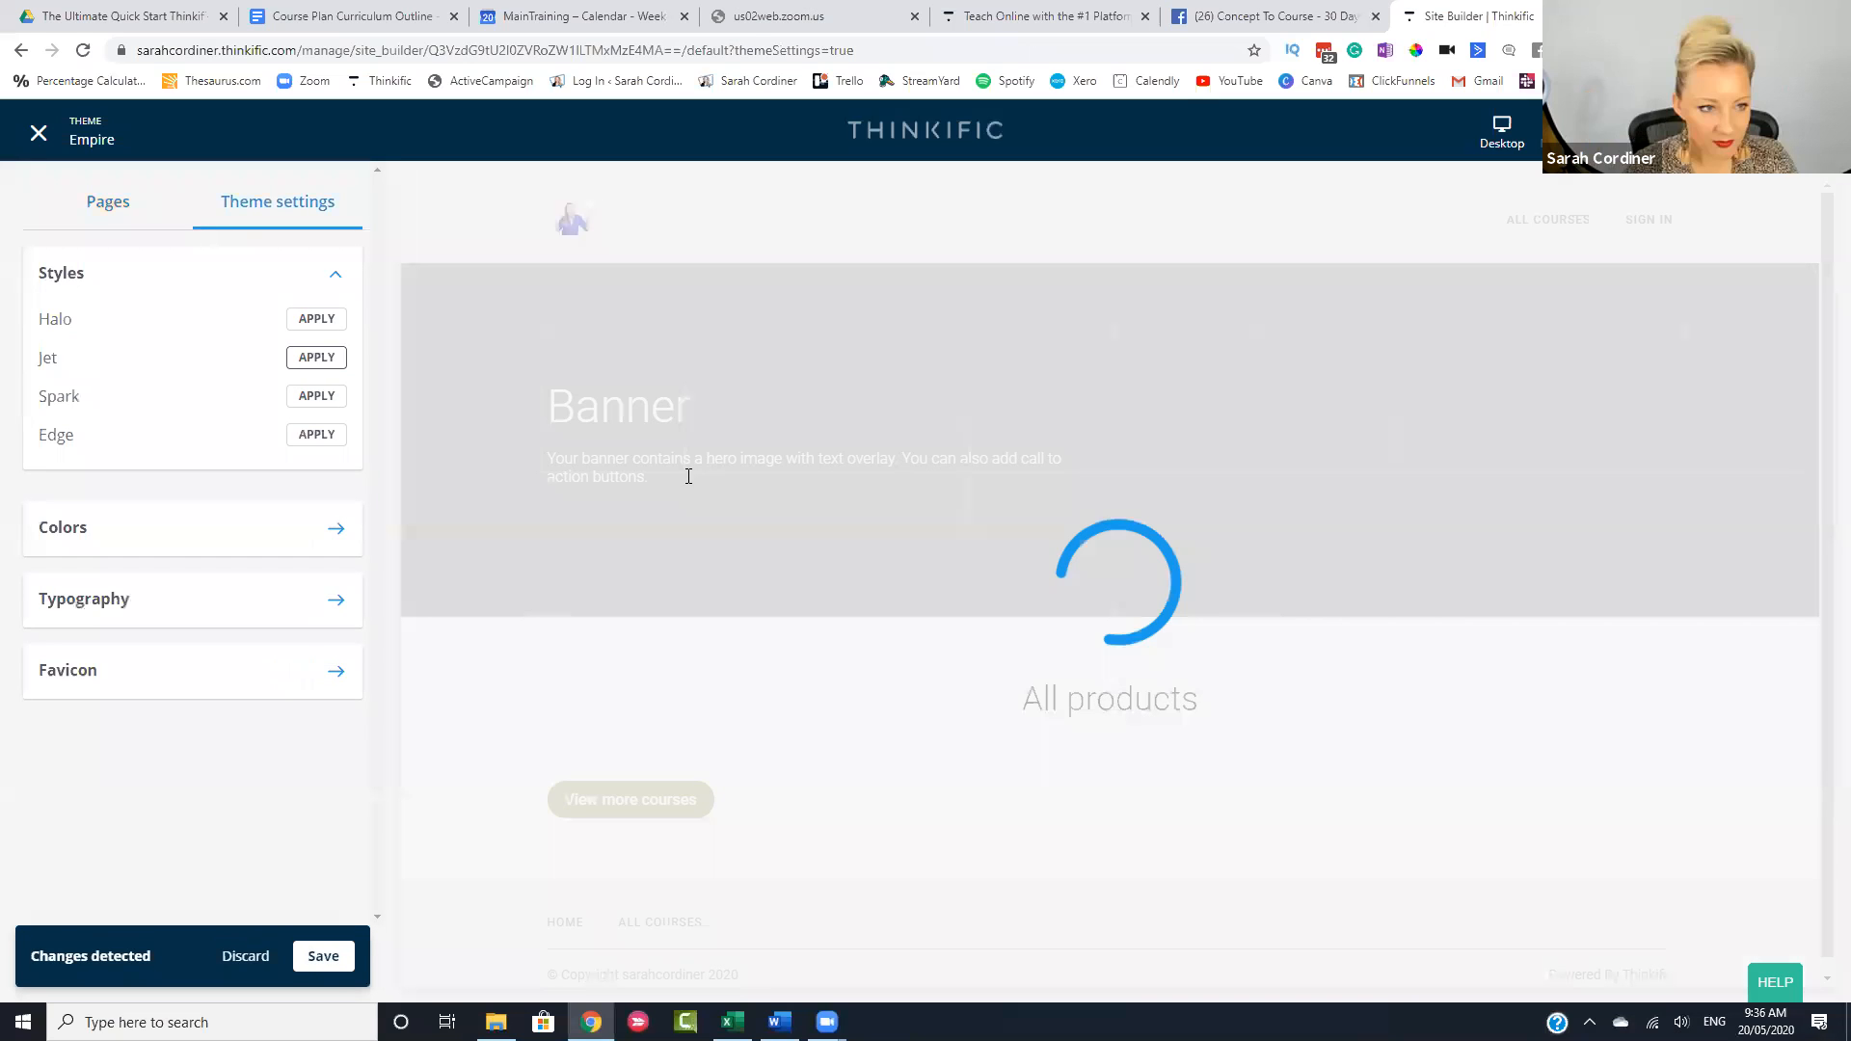
{"action": "left_click", "coordinate": [315, 435]}
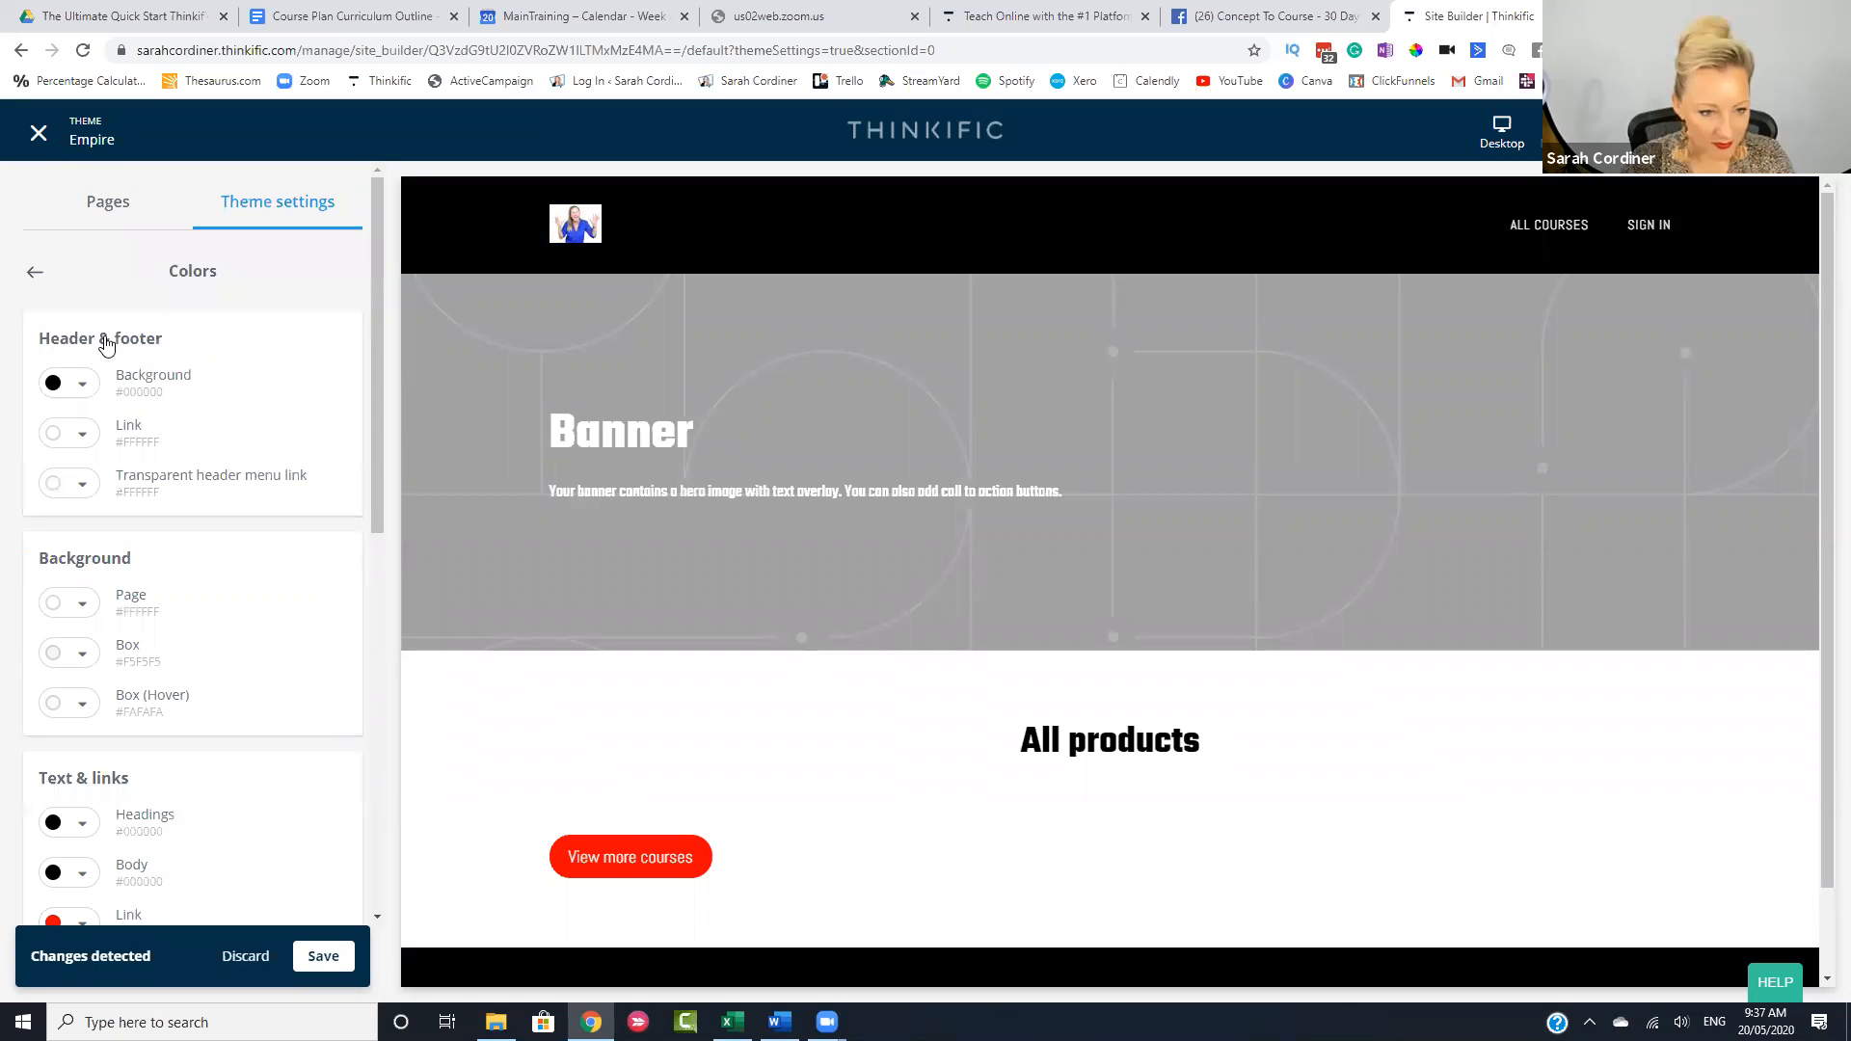
- Set the header and footer background color of the theme to dark blue #24356D
{"action": "scroll", "coordinate": [893, 924], "scroll_direction": "down", "scroll_amount": 3}
{"action": "scroll", "coordinate": [86, 385], "scroll_direction": "up", "scroll_amount": 2}
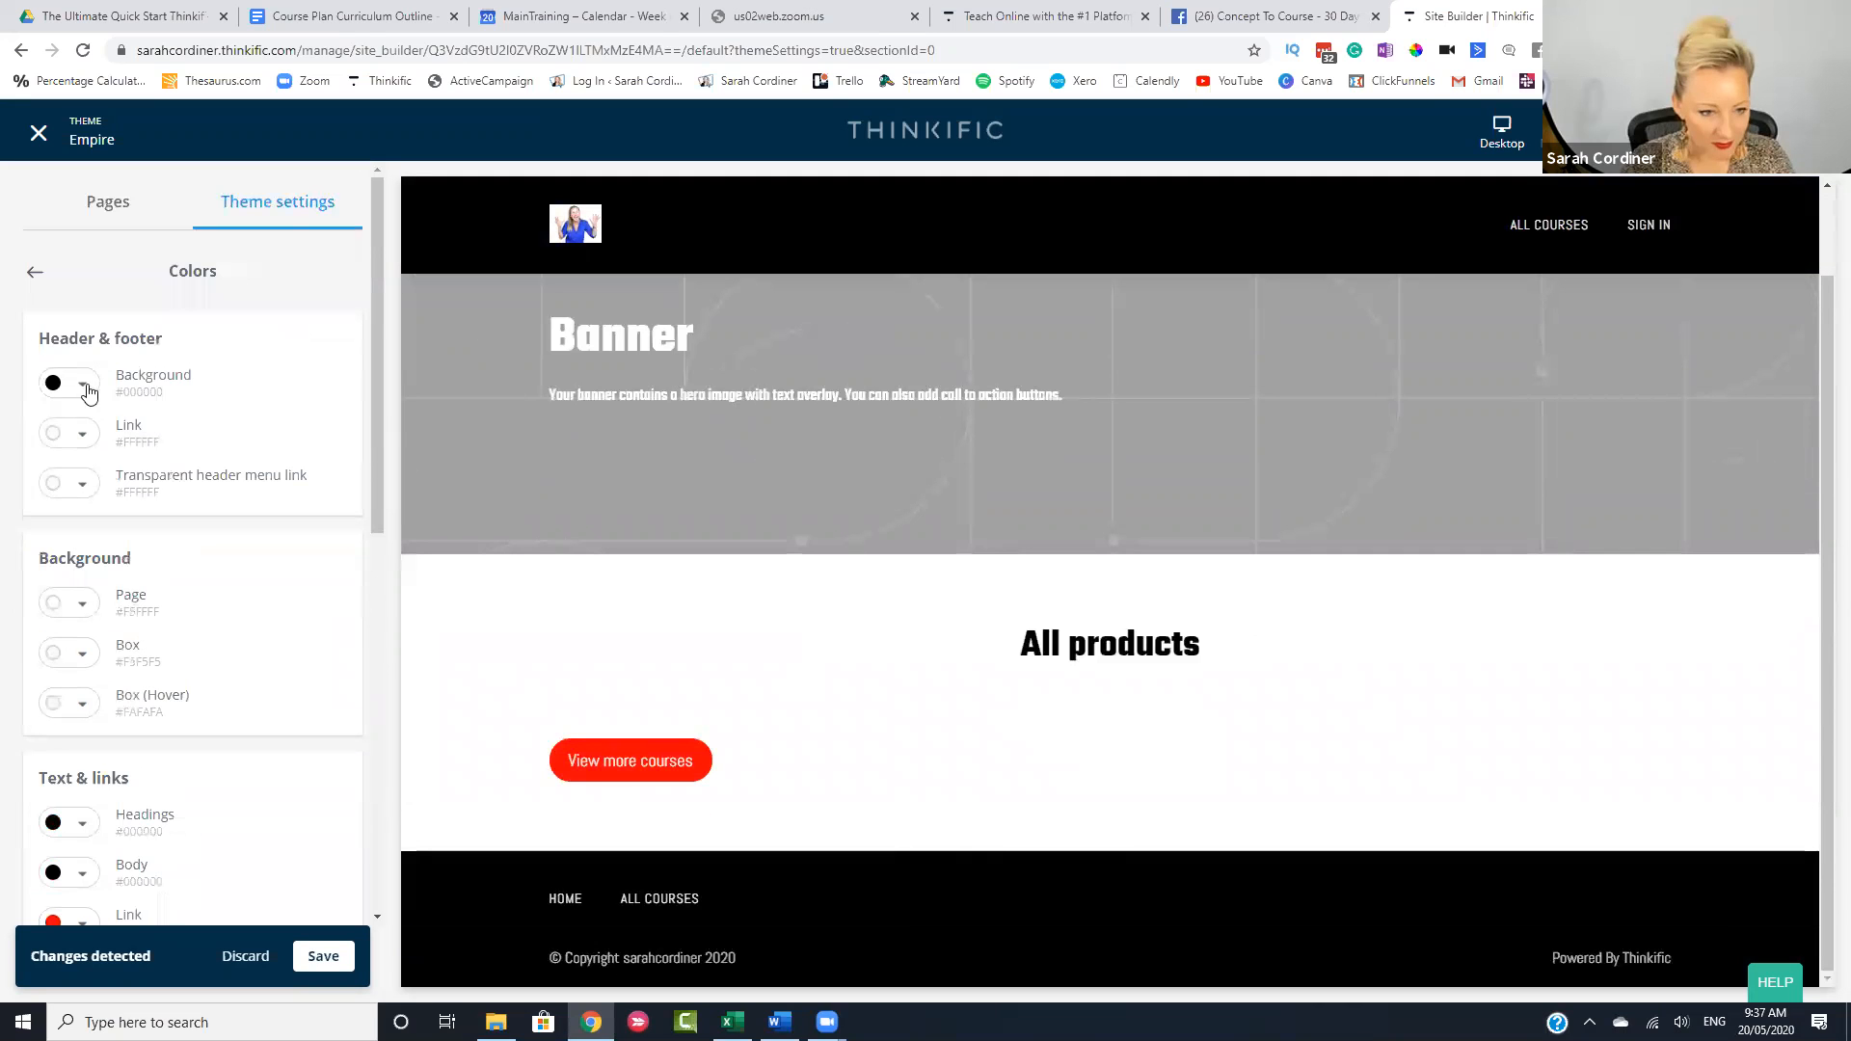
{"action": "left_click", "coordinate": [84, 385]}
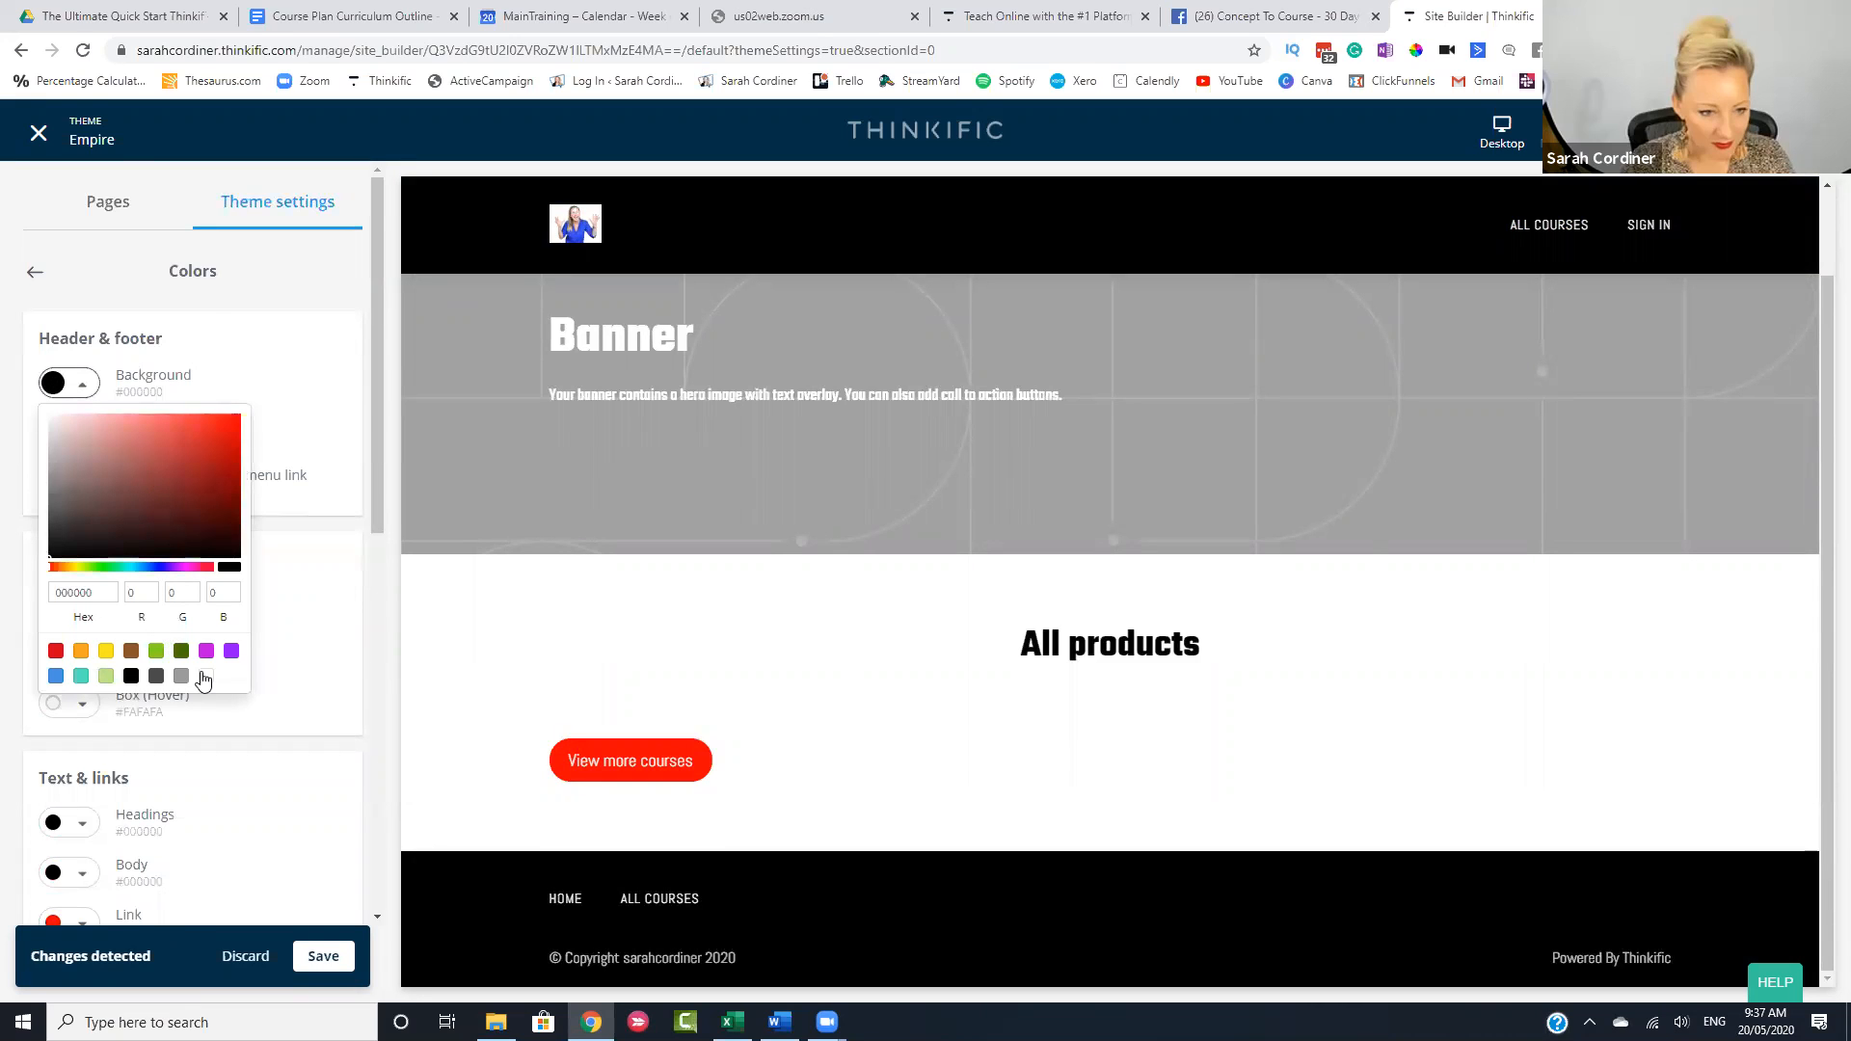
{"action": "left_click", "coordinate": [154, 567]}
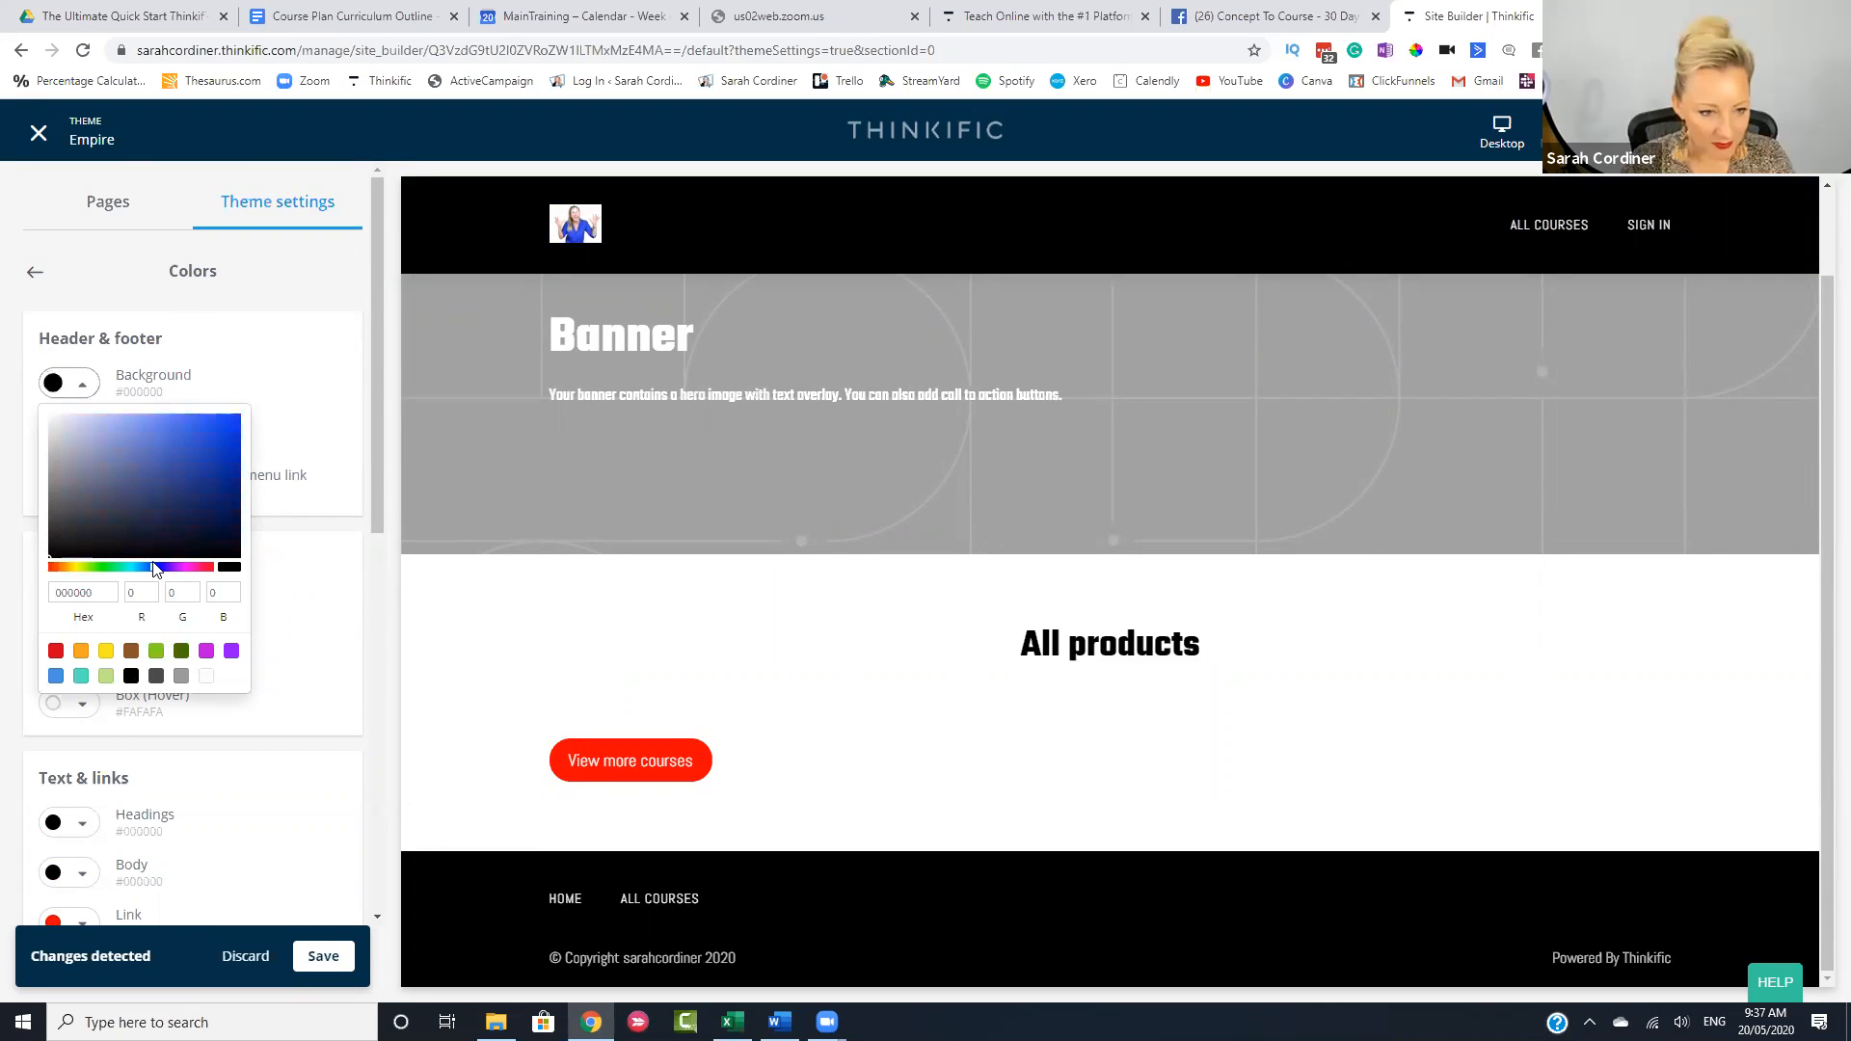
{"action": "left_click", "coordinate": [177, 498]}
{"action": "left_click", "coordinate": [217, 381]}
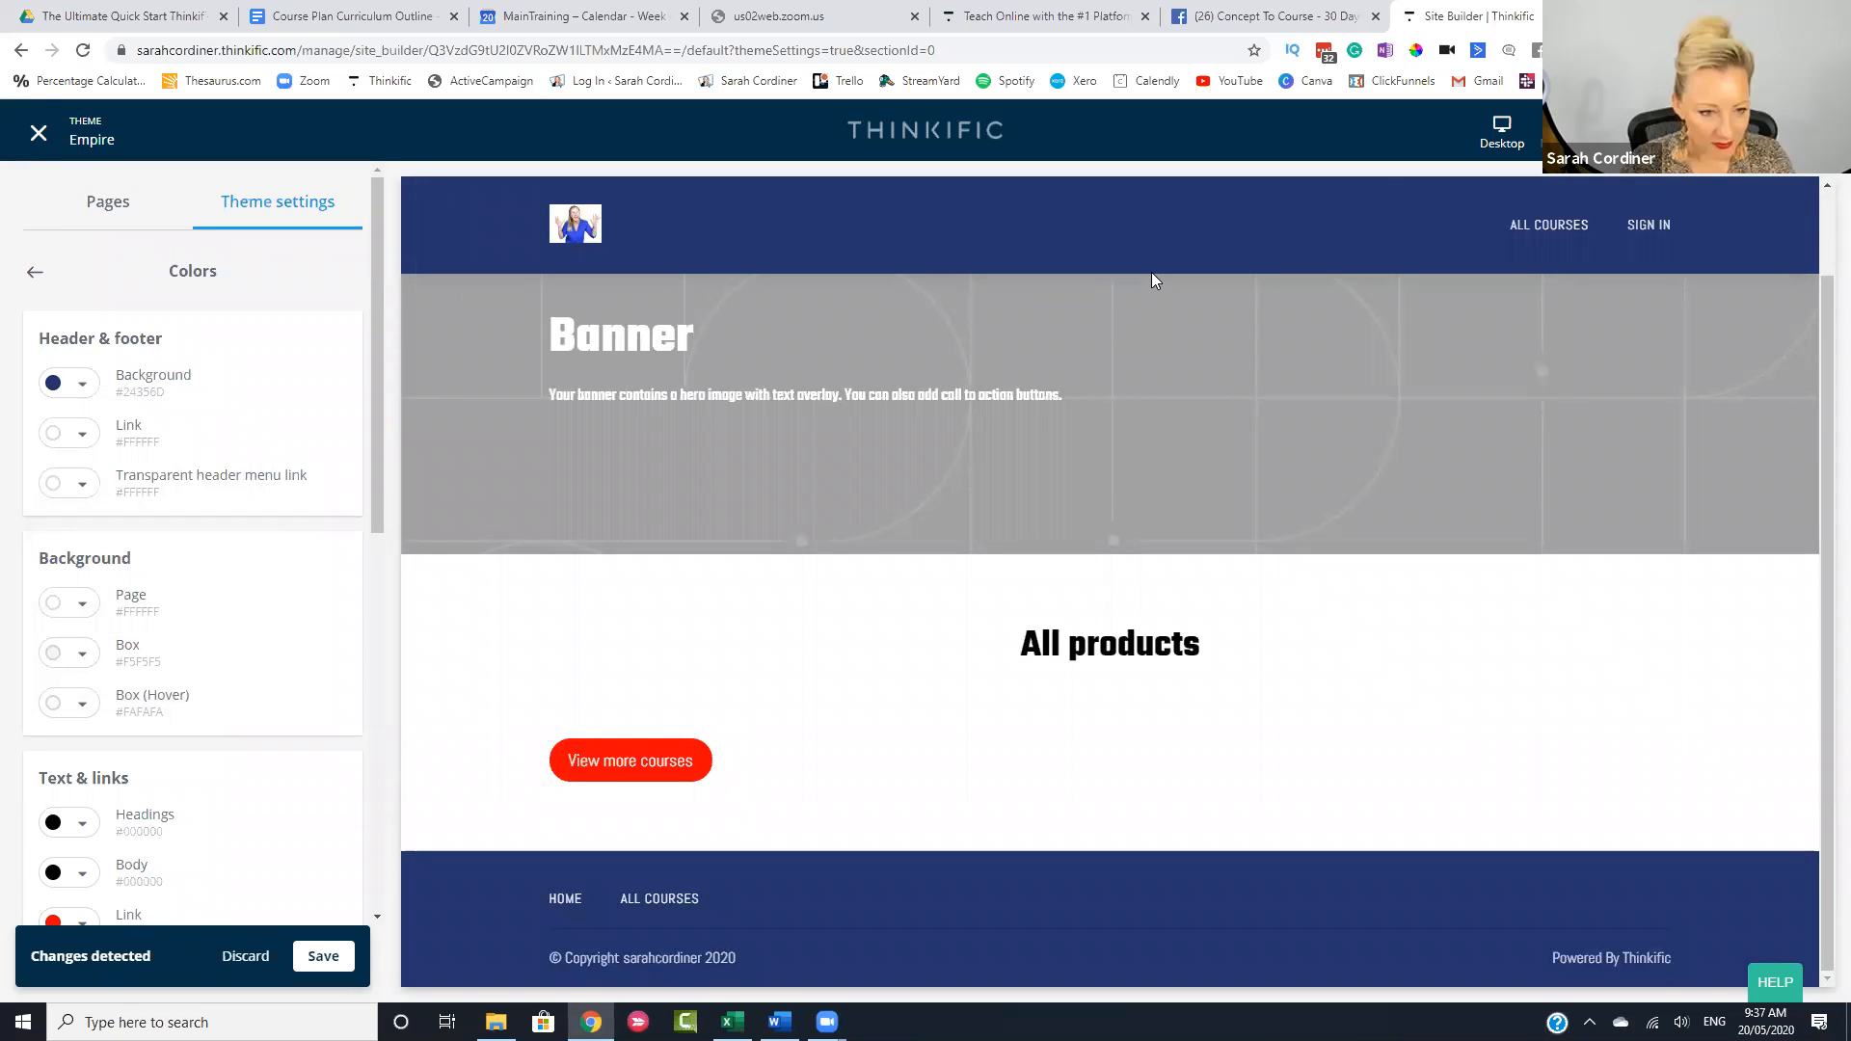
- Check the remaining background, text, button and accent color settings and save the theme changes
{"action": "scroll", "coordinate": [143, 443], "scroll_direction": "down", "scroll_amount": 2}
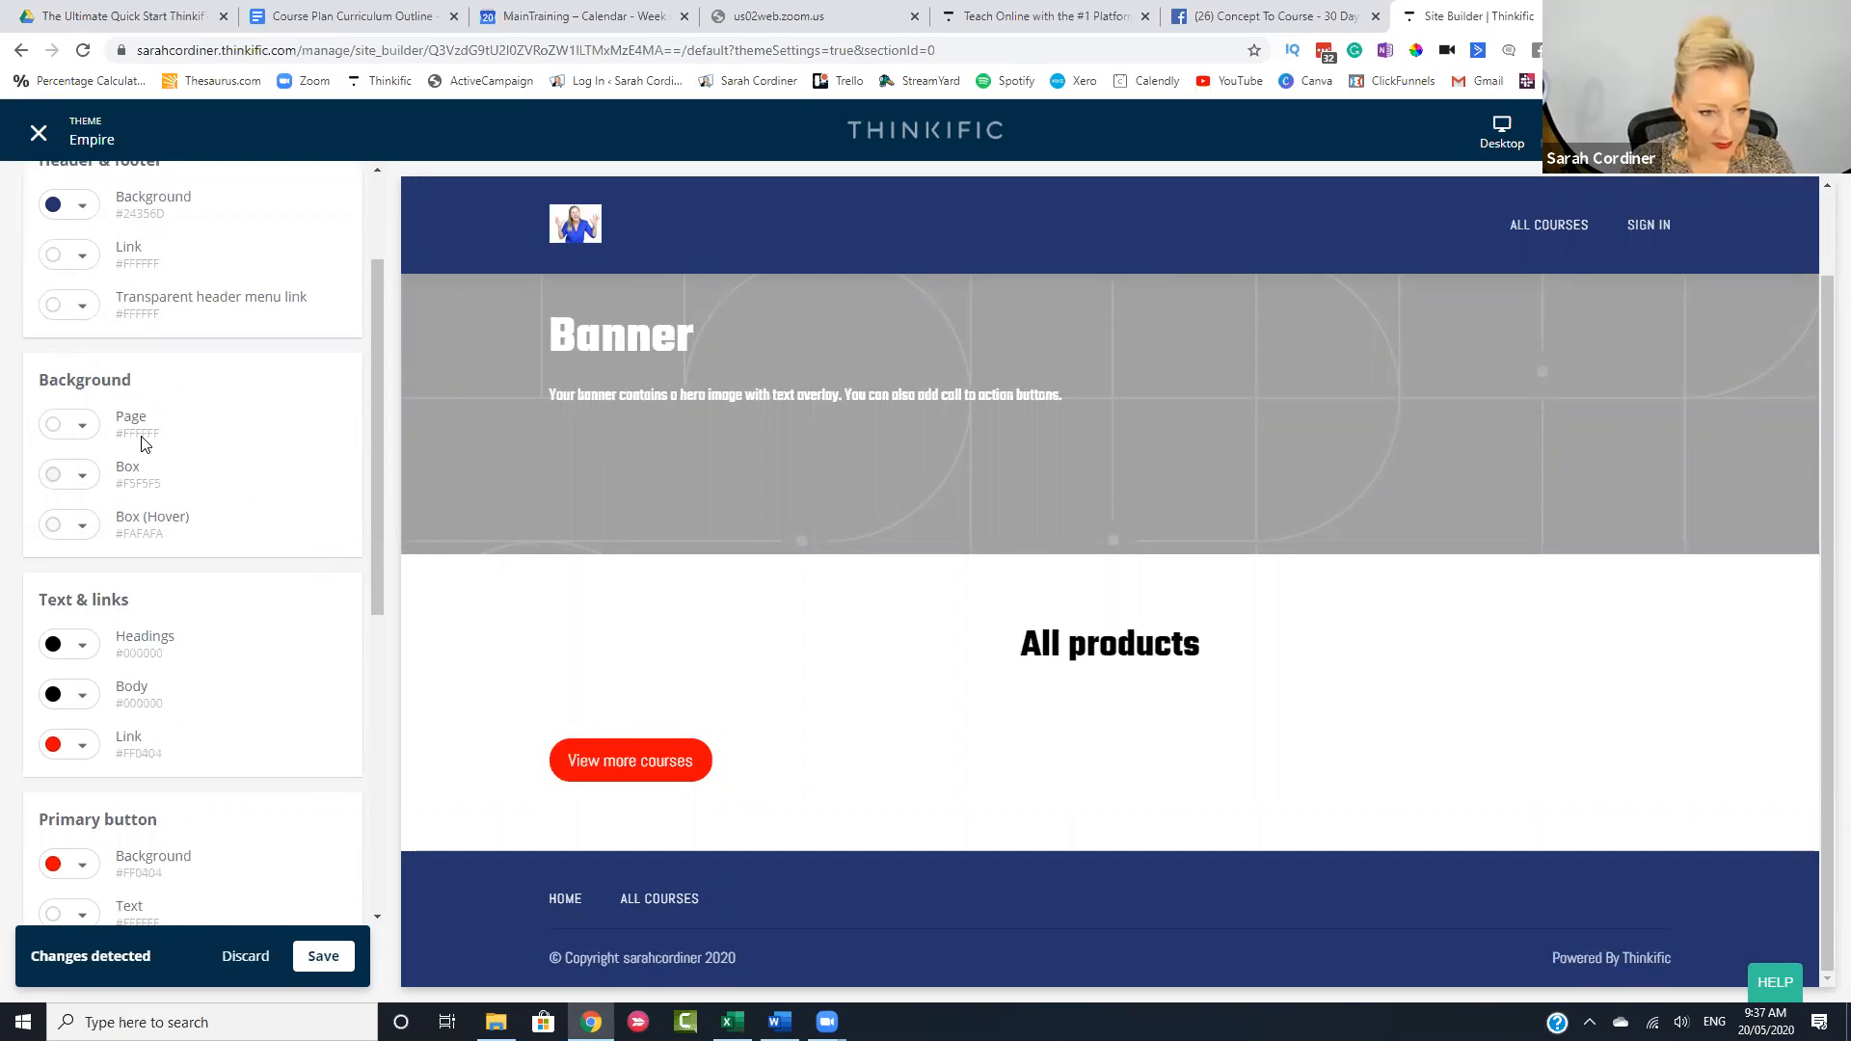
{"action": "scroll", "coordinate": [142, 442], "scroll_direction": "down", "scroll_amount": 2}
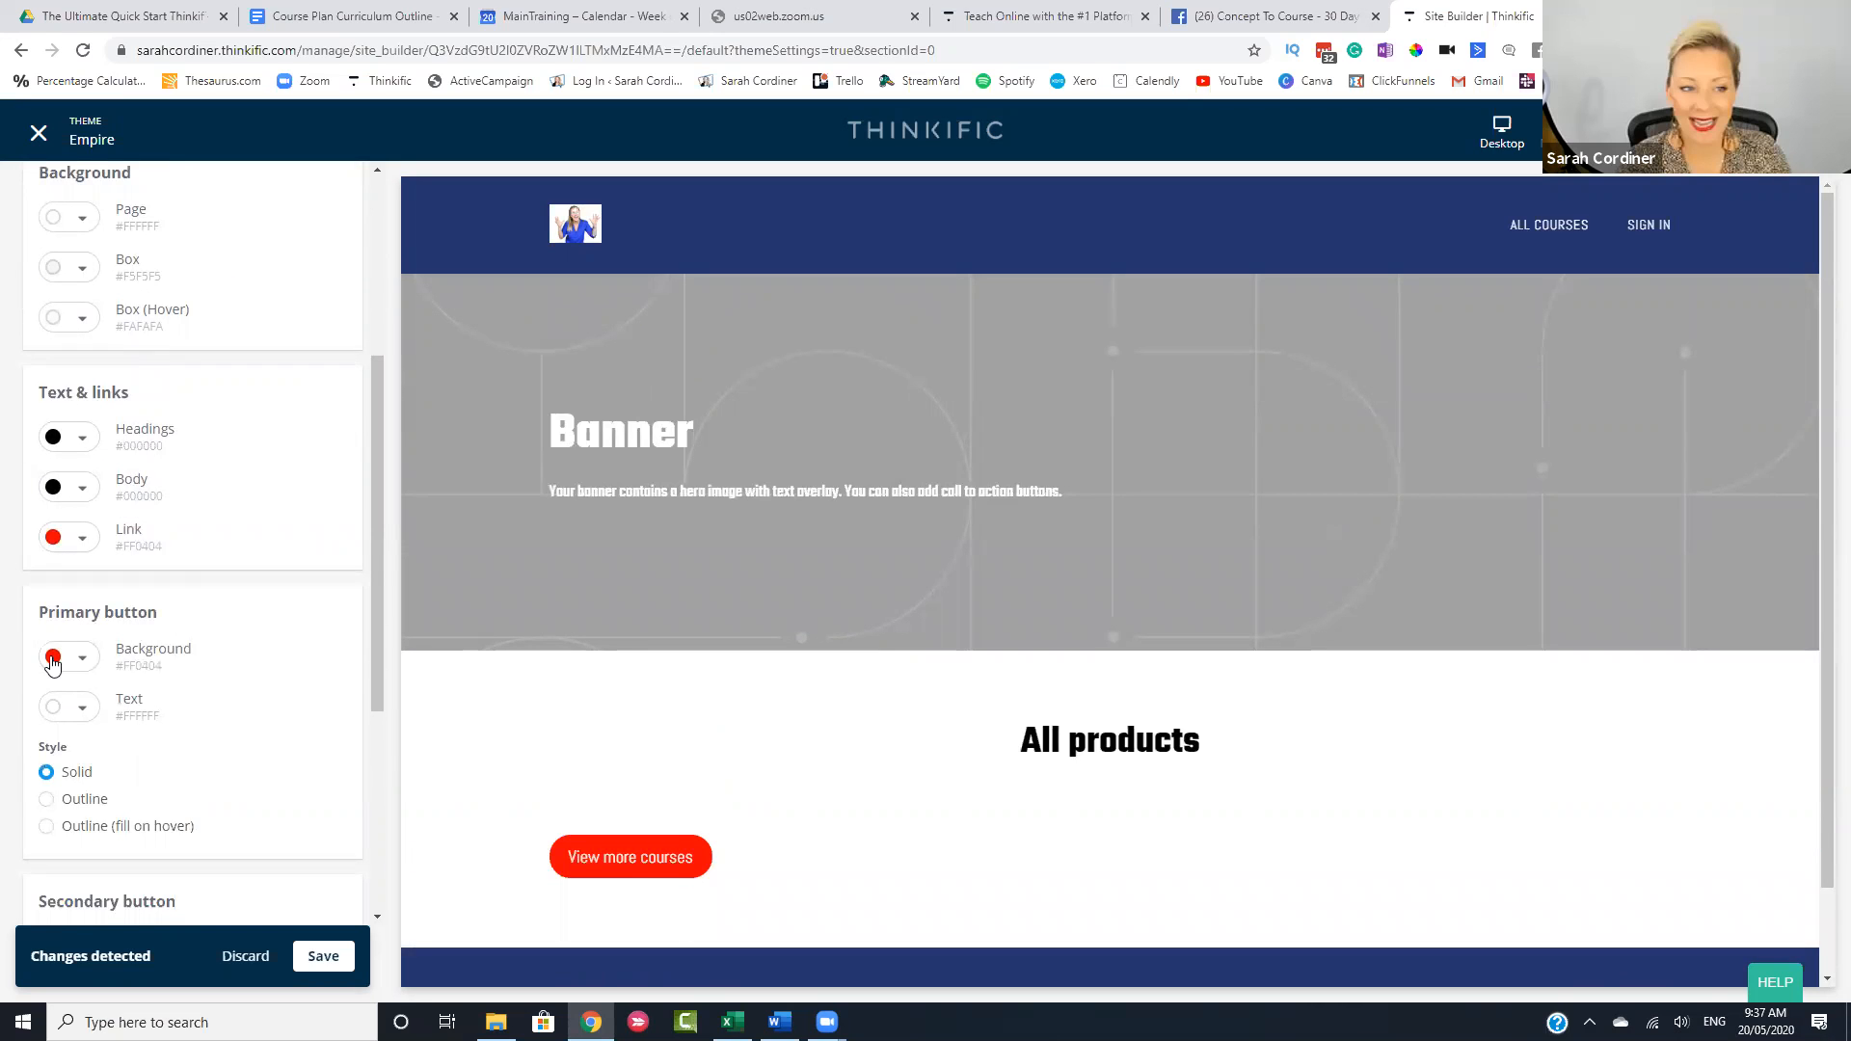
{"action": "scroll", "coordinate": [107, 488], "scroll_direction": "down", "scroll_amount": 4}
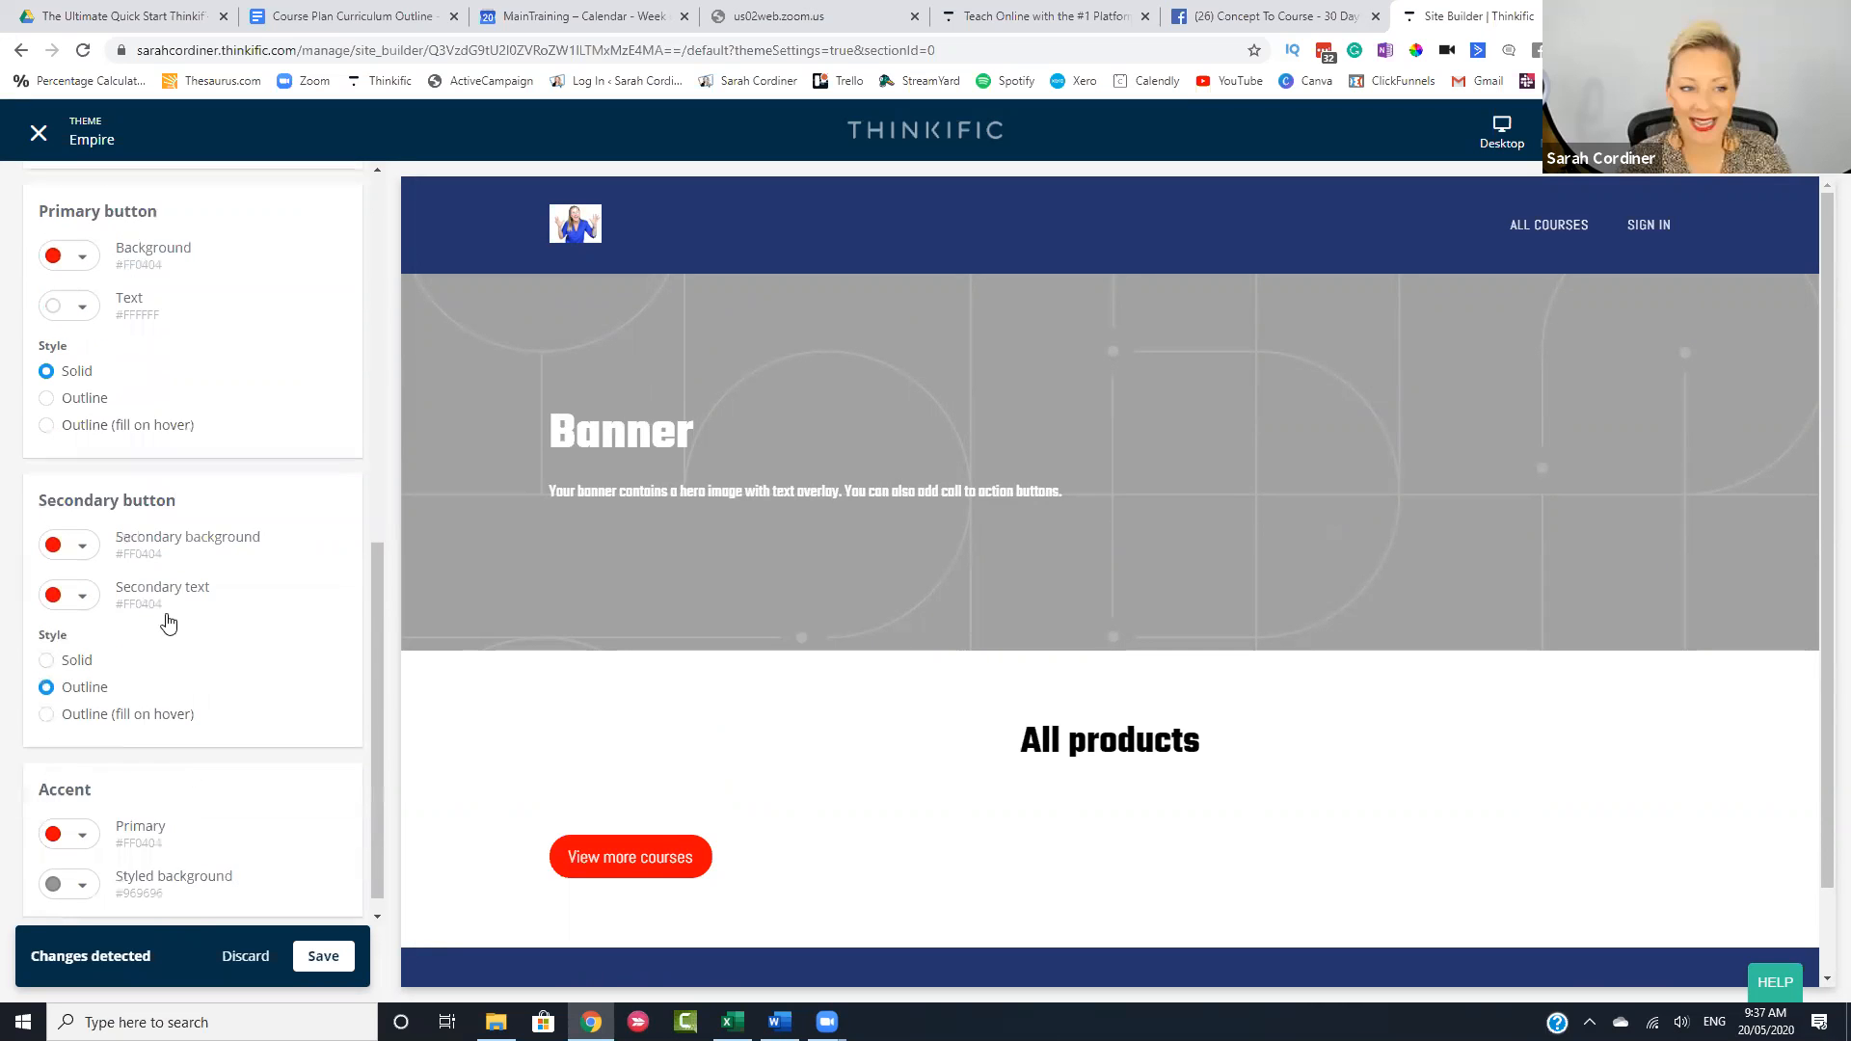
{"action": "scroll", "coordinate": [211, 569], "scroll_direction": "up", "scroll_amount": 5}
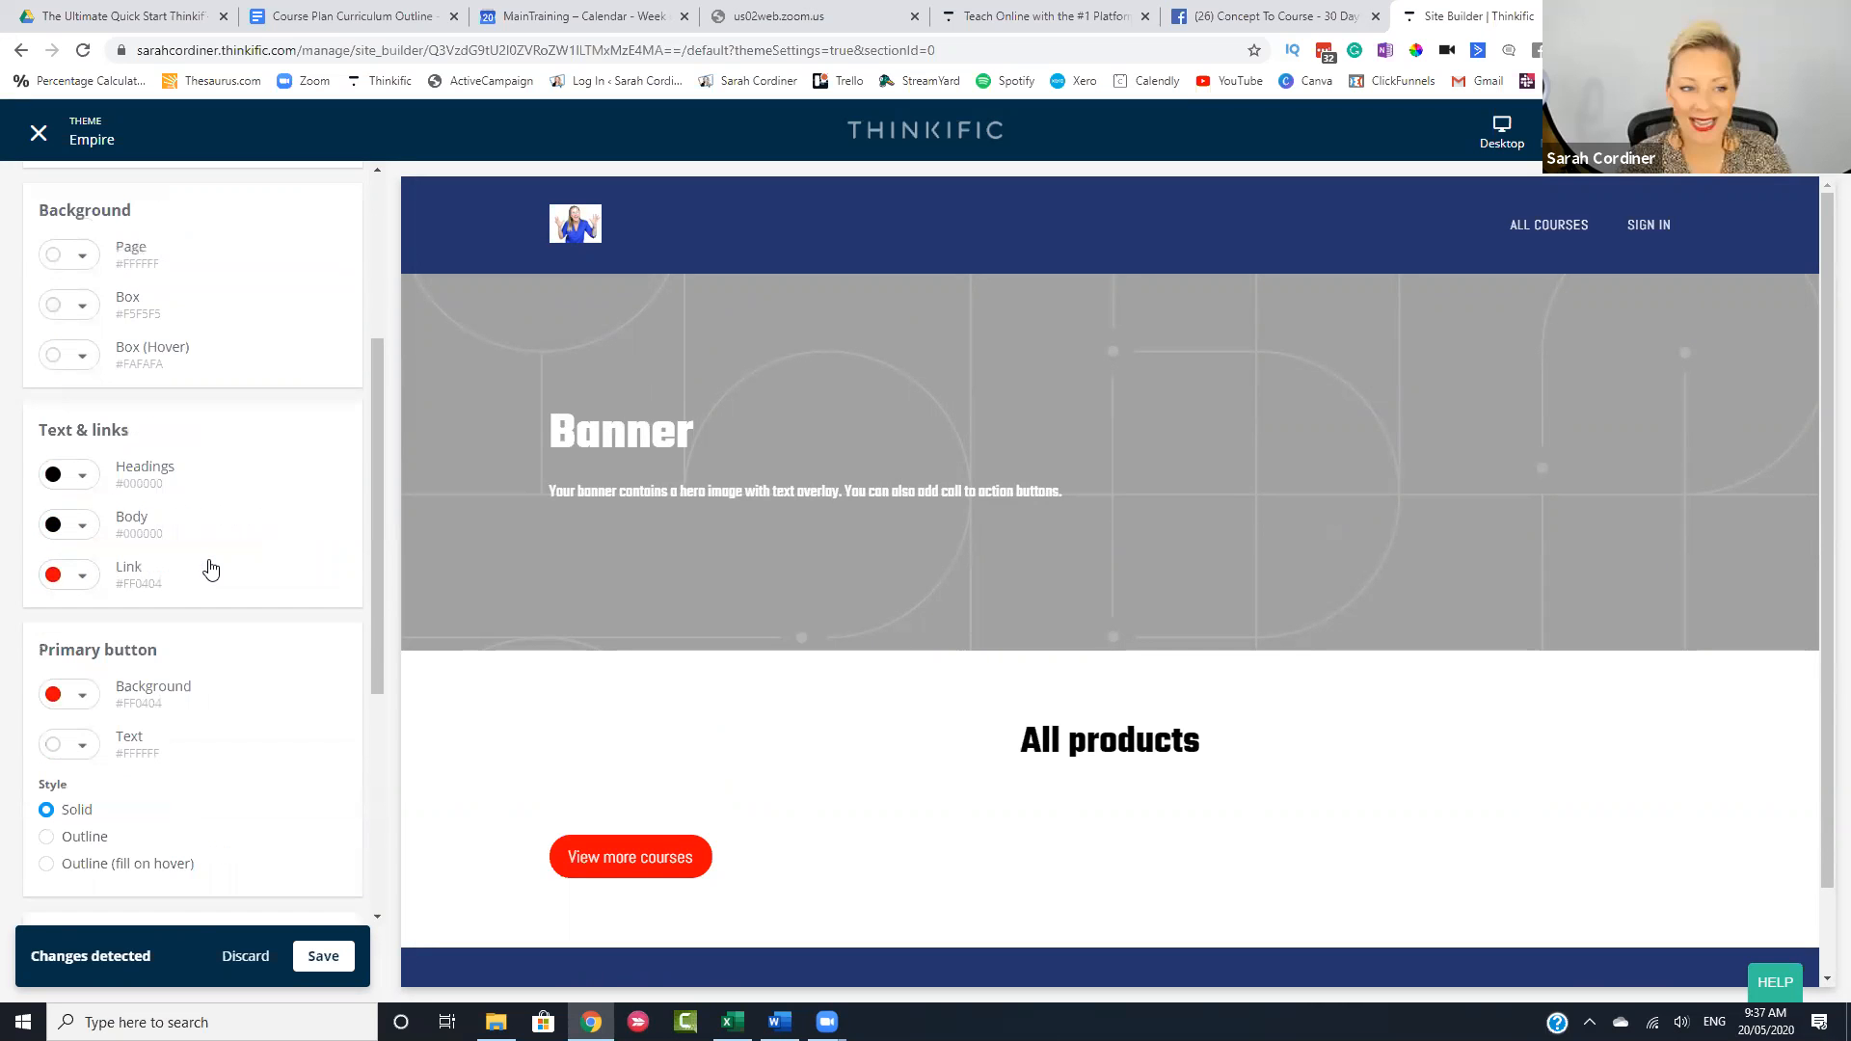
{"action": "scroll", "coordinate": [210, 569], "scroll_direction": "up", "scroll_amount": 4}
{"action": "left_click", "coordinate": [323, 956]}
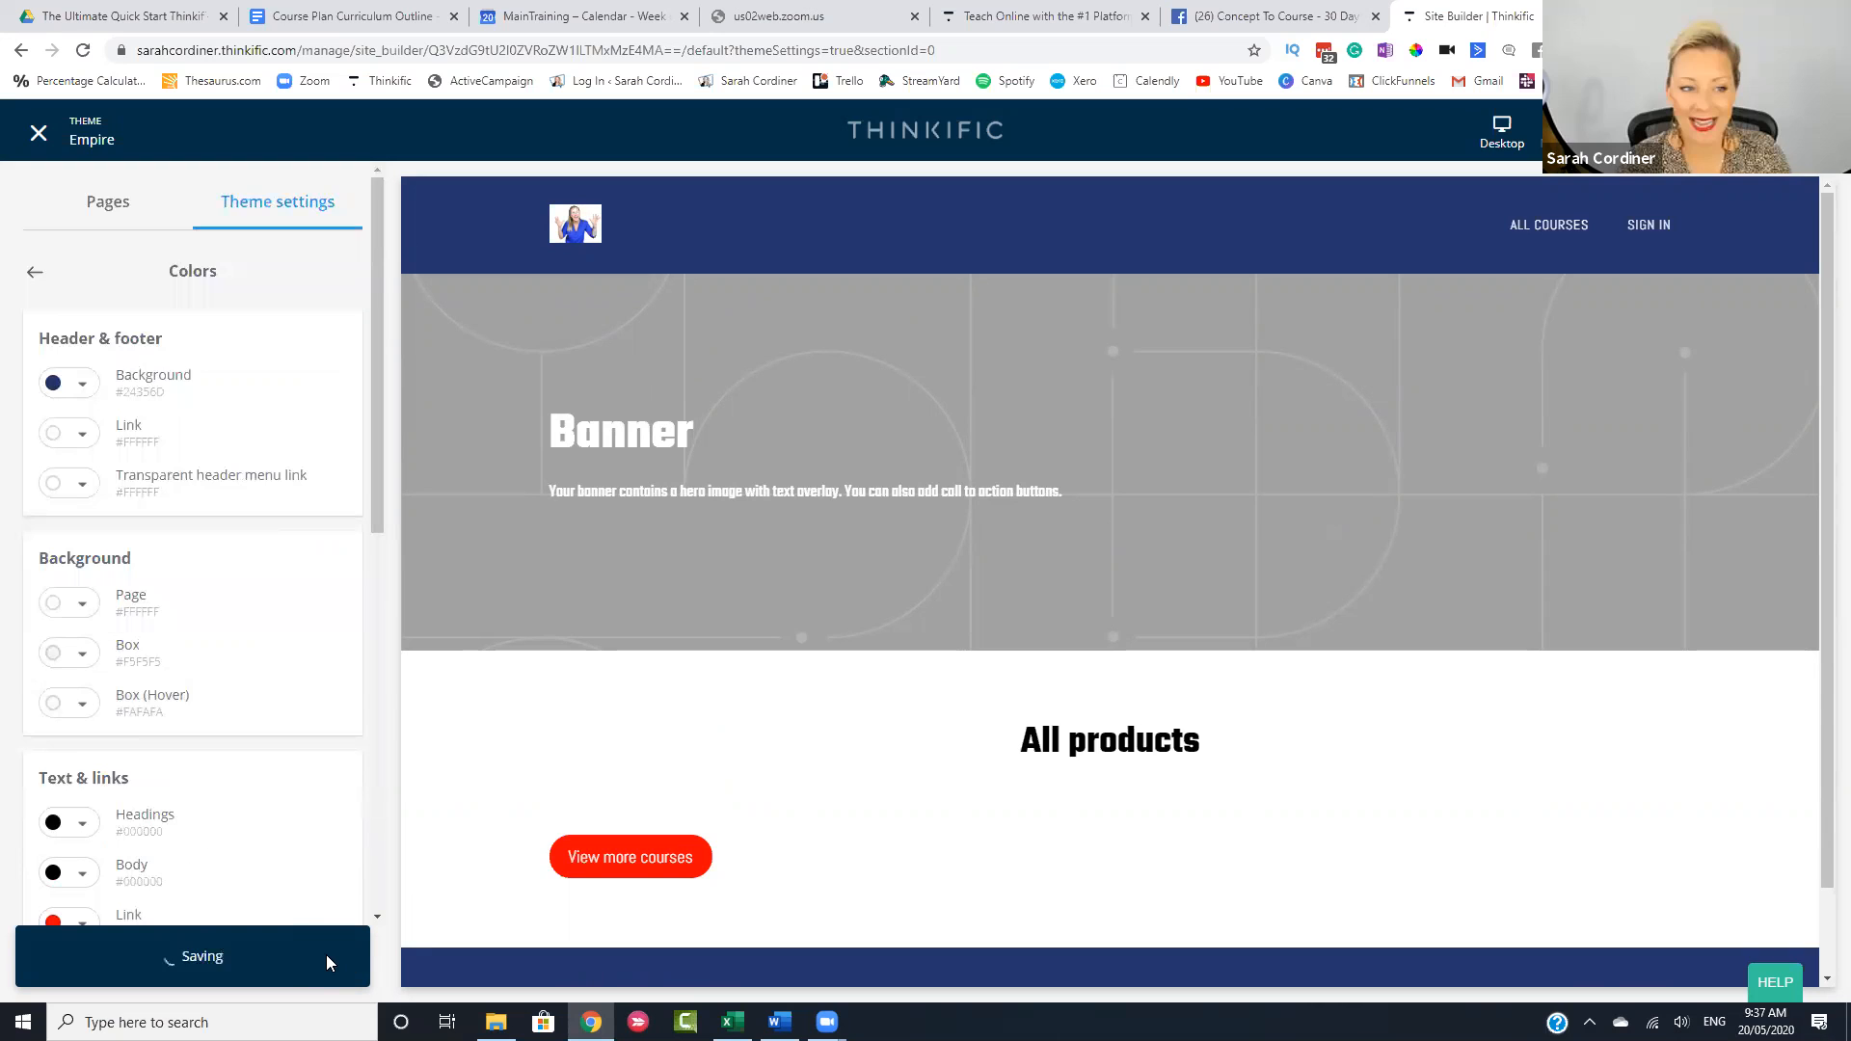
- Leave the theme's color settings and close the Site Builder to return to the Theme library
{"action": "left_click", "coordinate": [29, 277]}
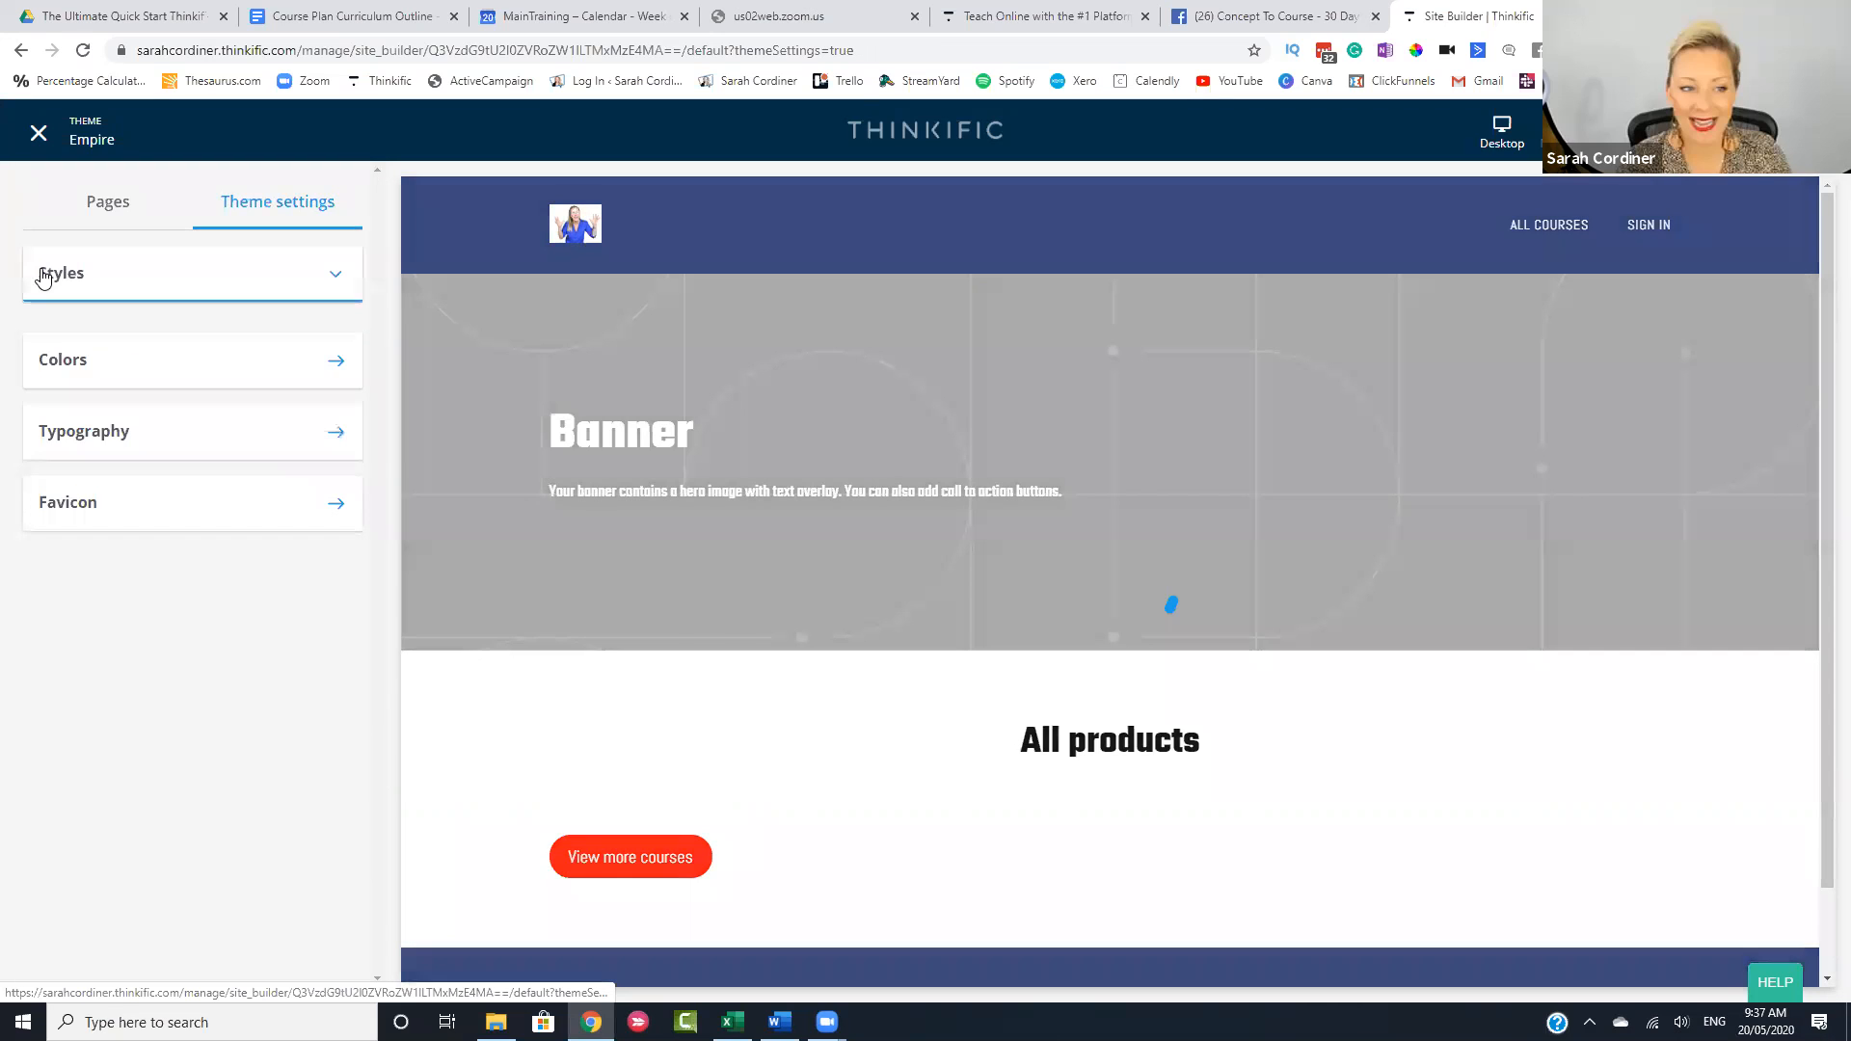
{"action": "left_click", "coordinate": [92, 193]}
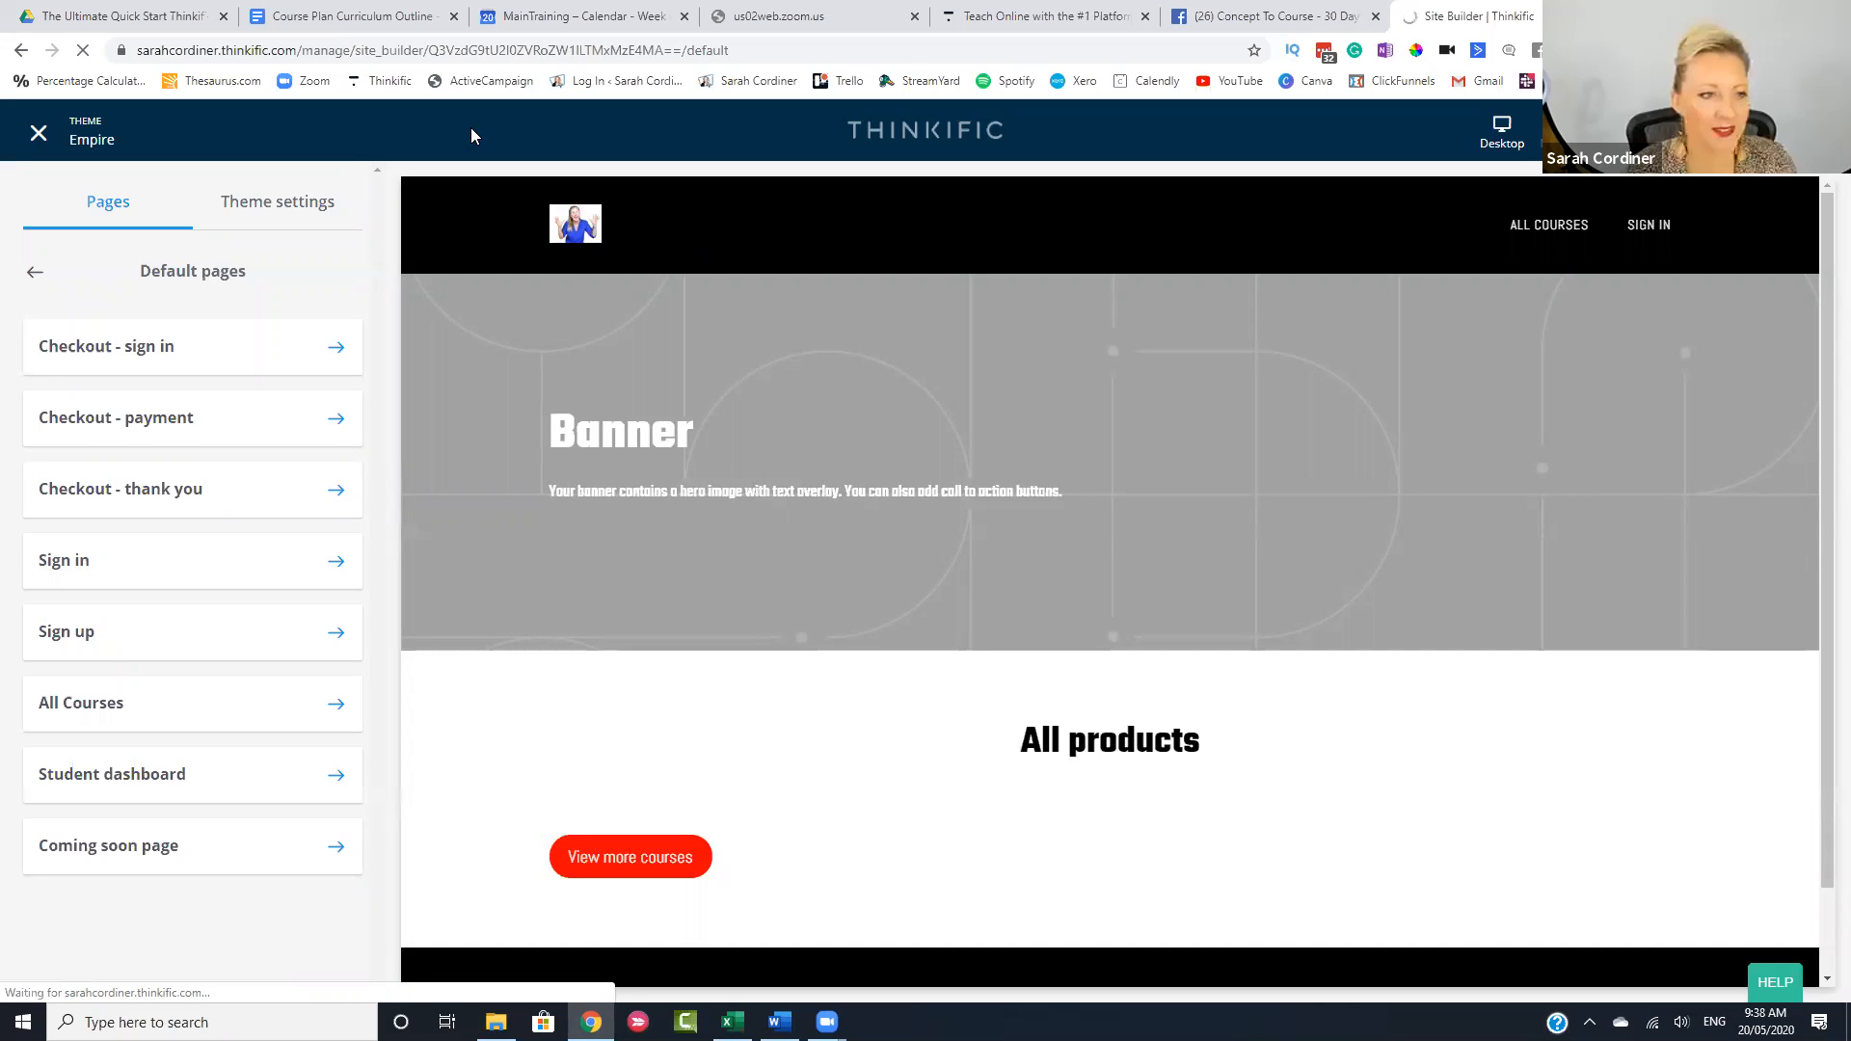
{"action": "left_click", "coordinate": [40, 134]}
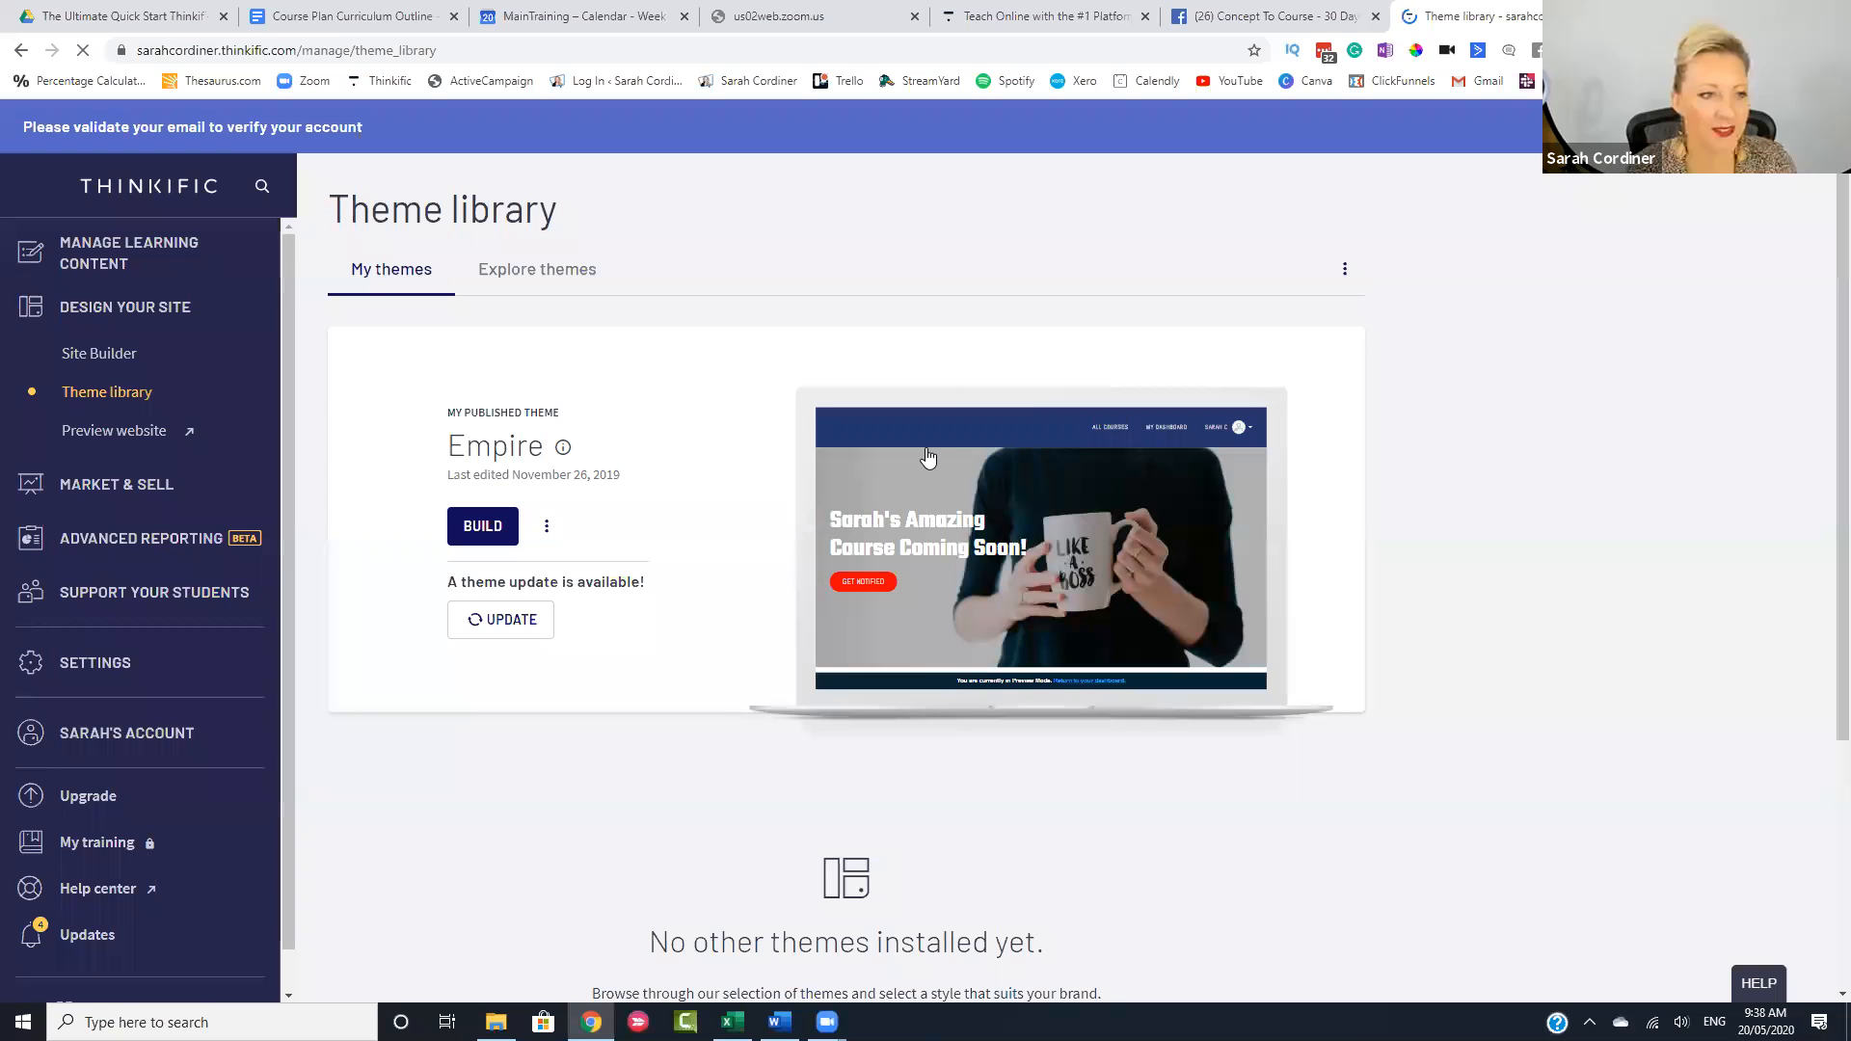
- Open the Integrations page of the Market & Sell area
{"action": "left_click", "coordinate": [108, 261]}
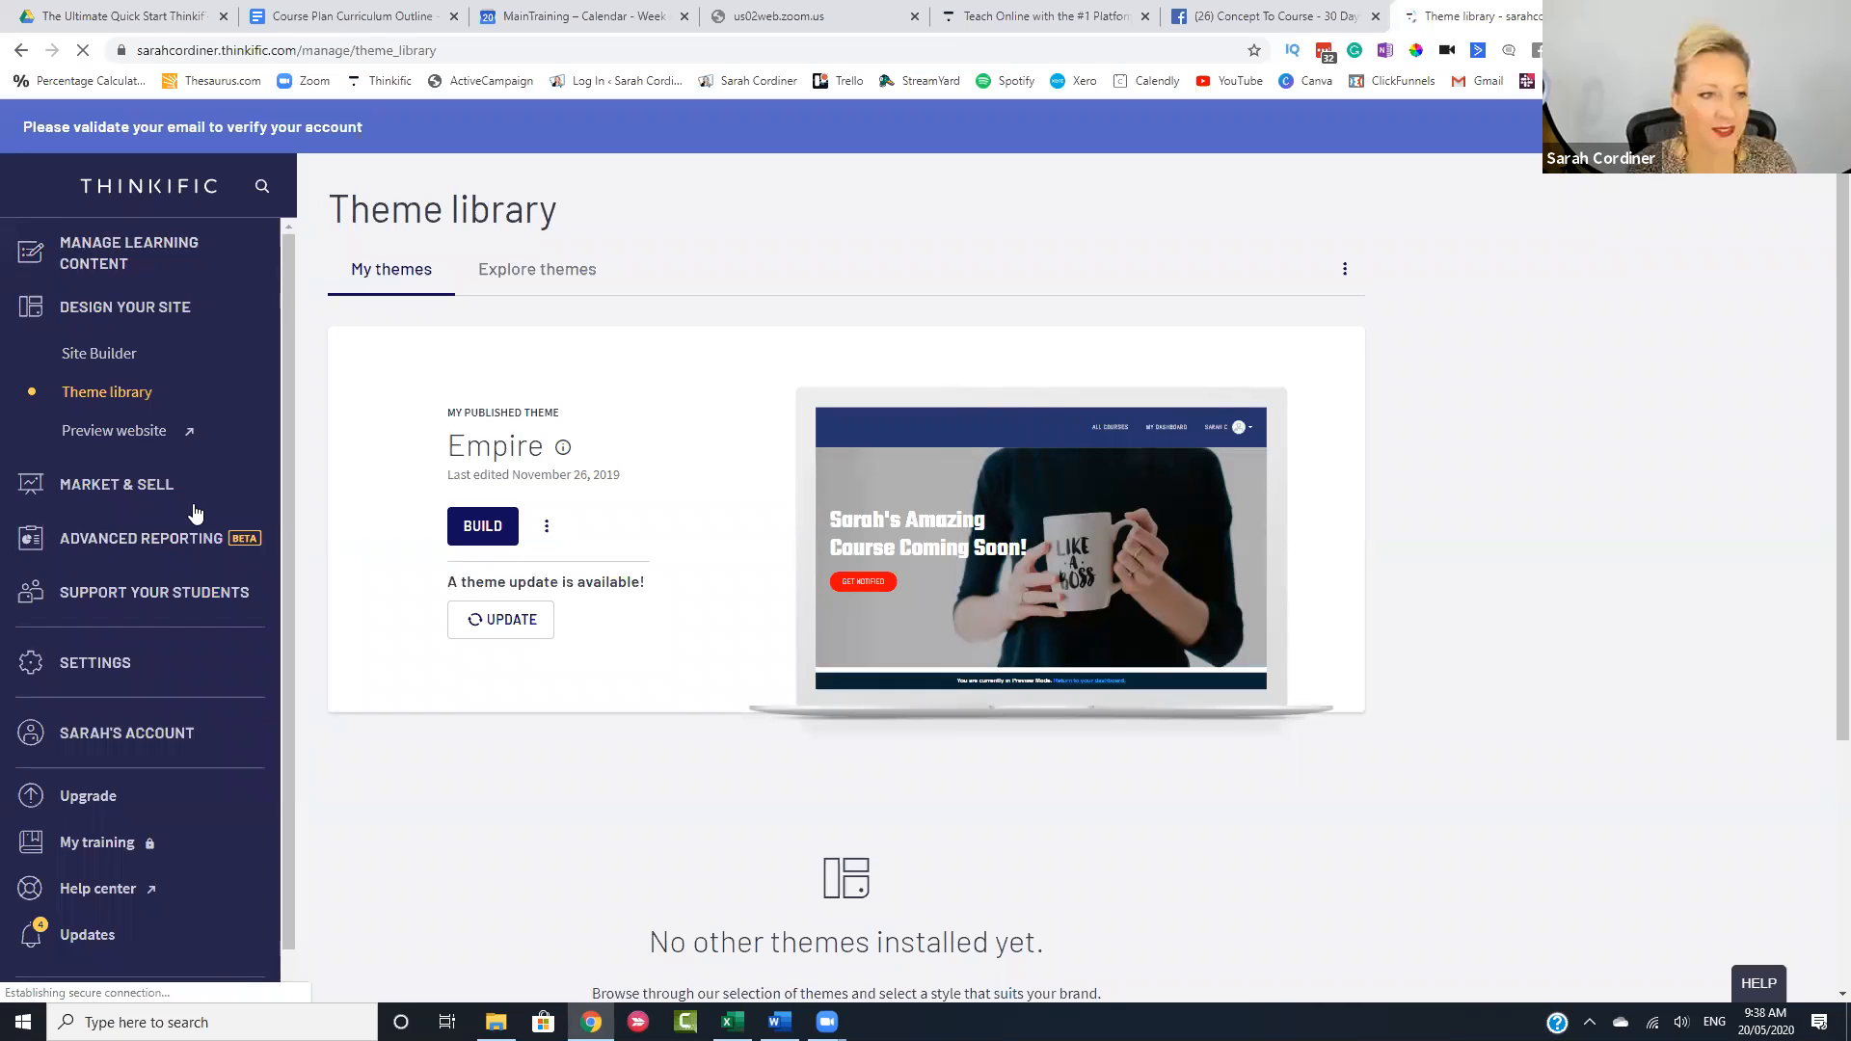
{"action": "left_click", "coordinate": [106, 485]}
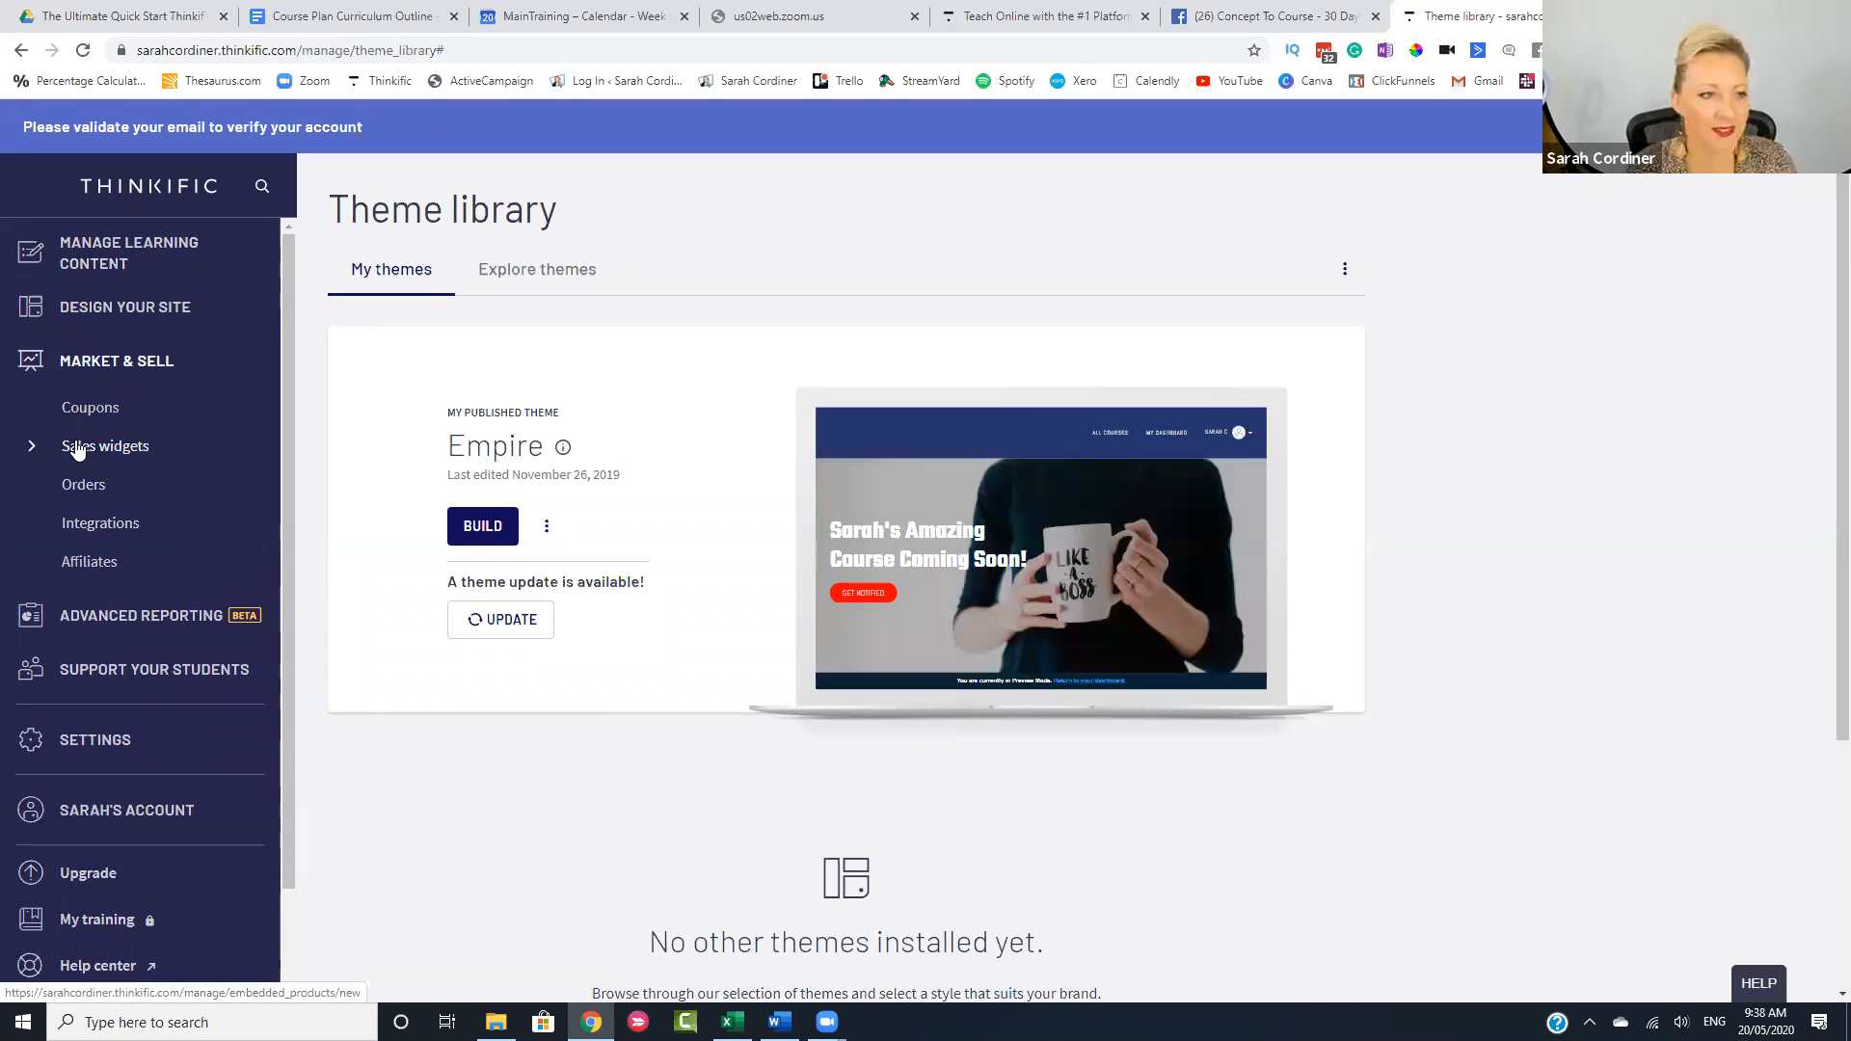
{"action": "left_click", "coordinate": [82, 534]}
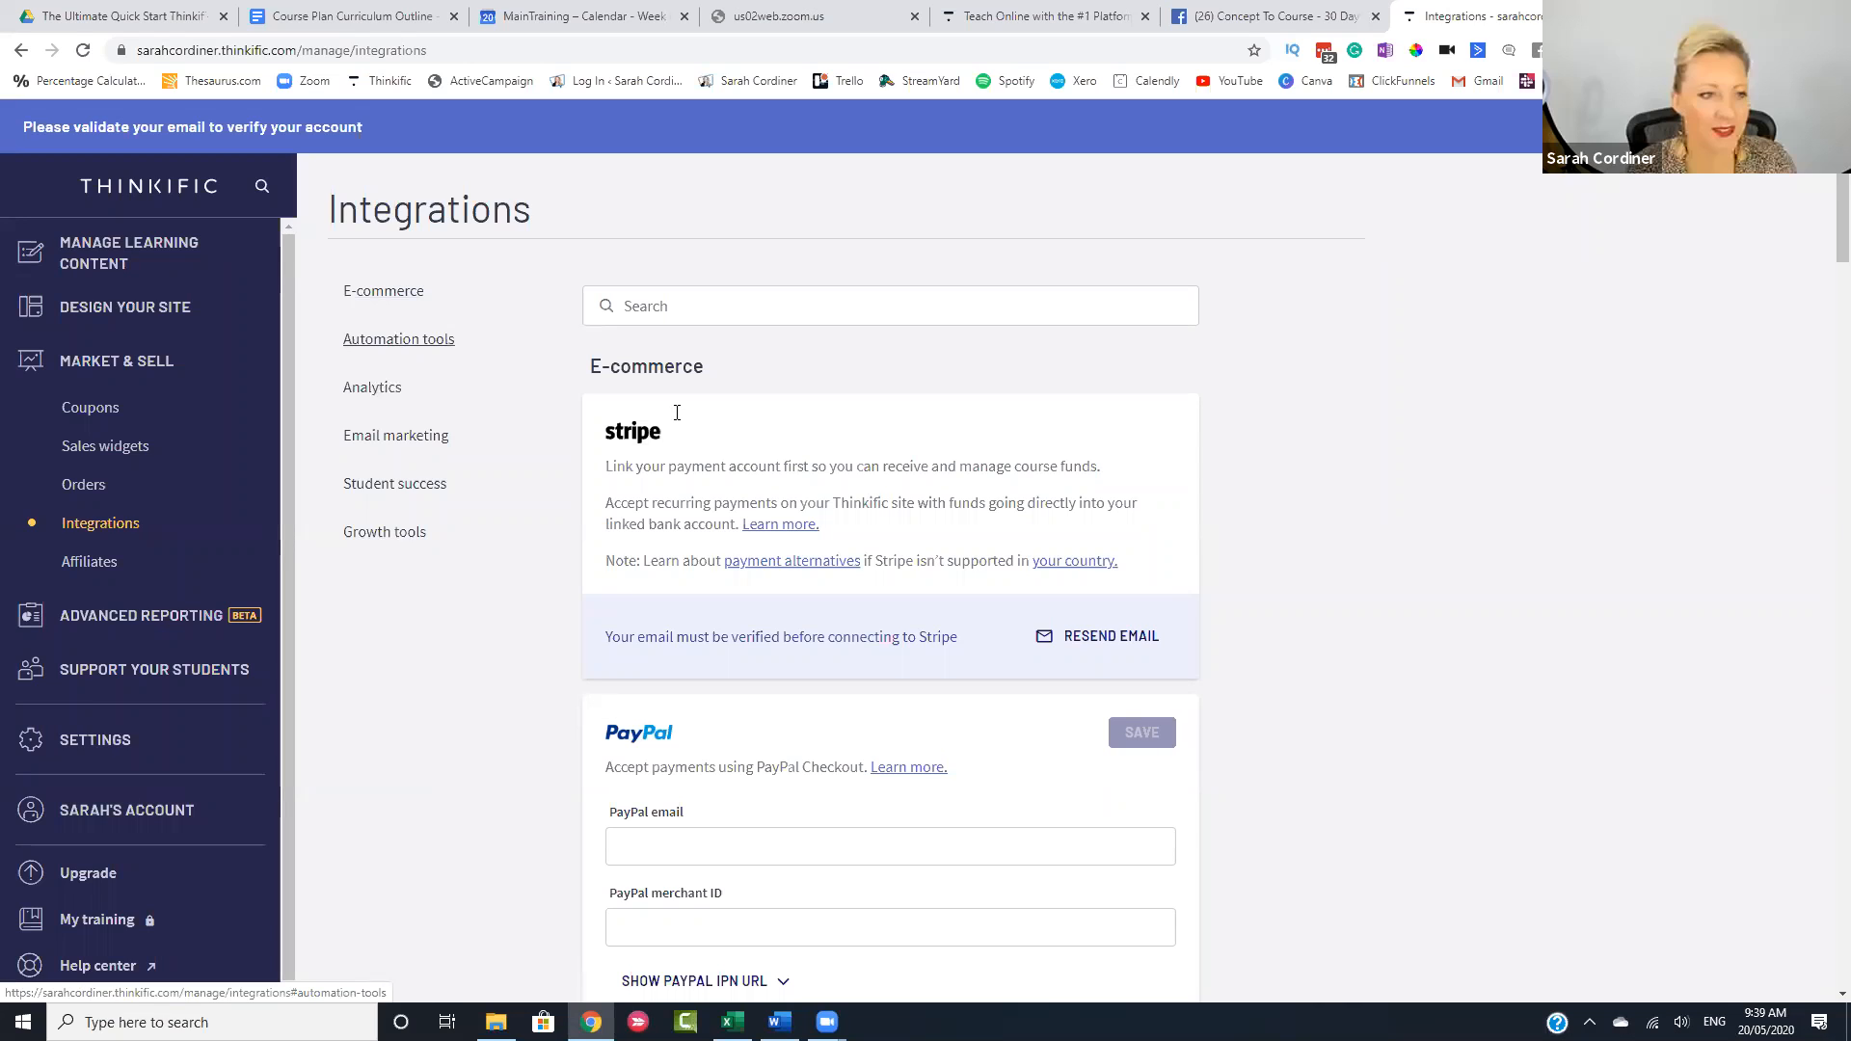
- Browse the available integrations from e-commerce to analytics and examine the Stripe and PayPal payment settings
{"action": "scroll", "coordinate": [964, 511], "scroll_direction": "down", "scroll_amount": 1}
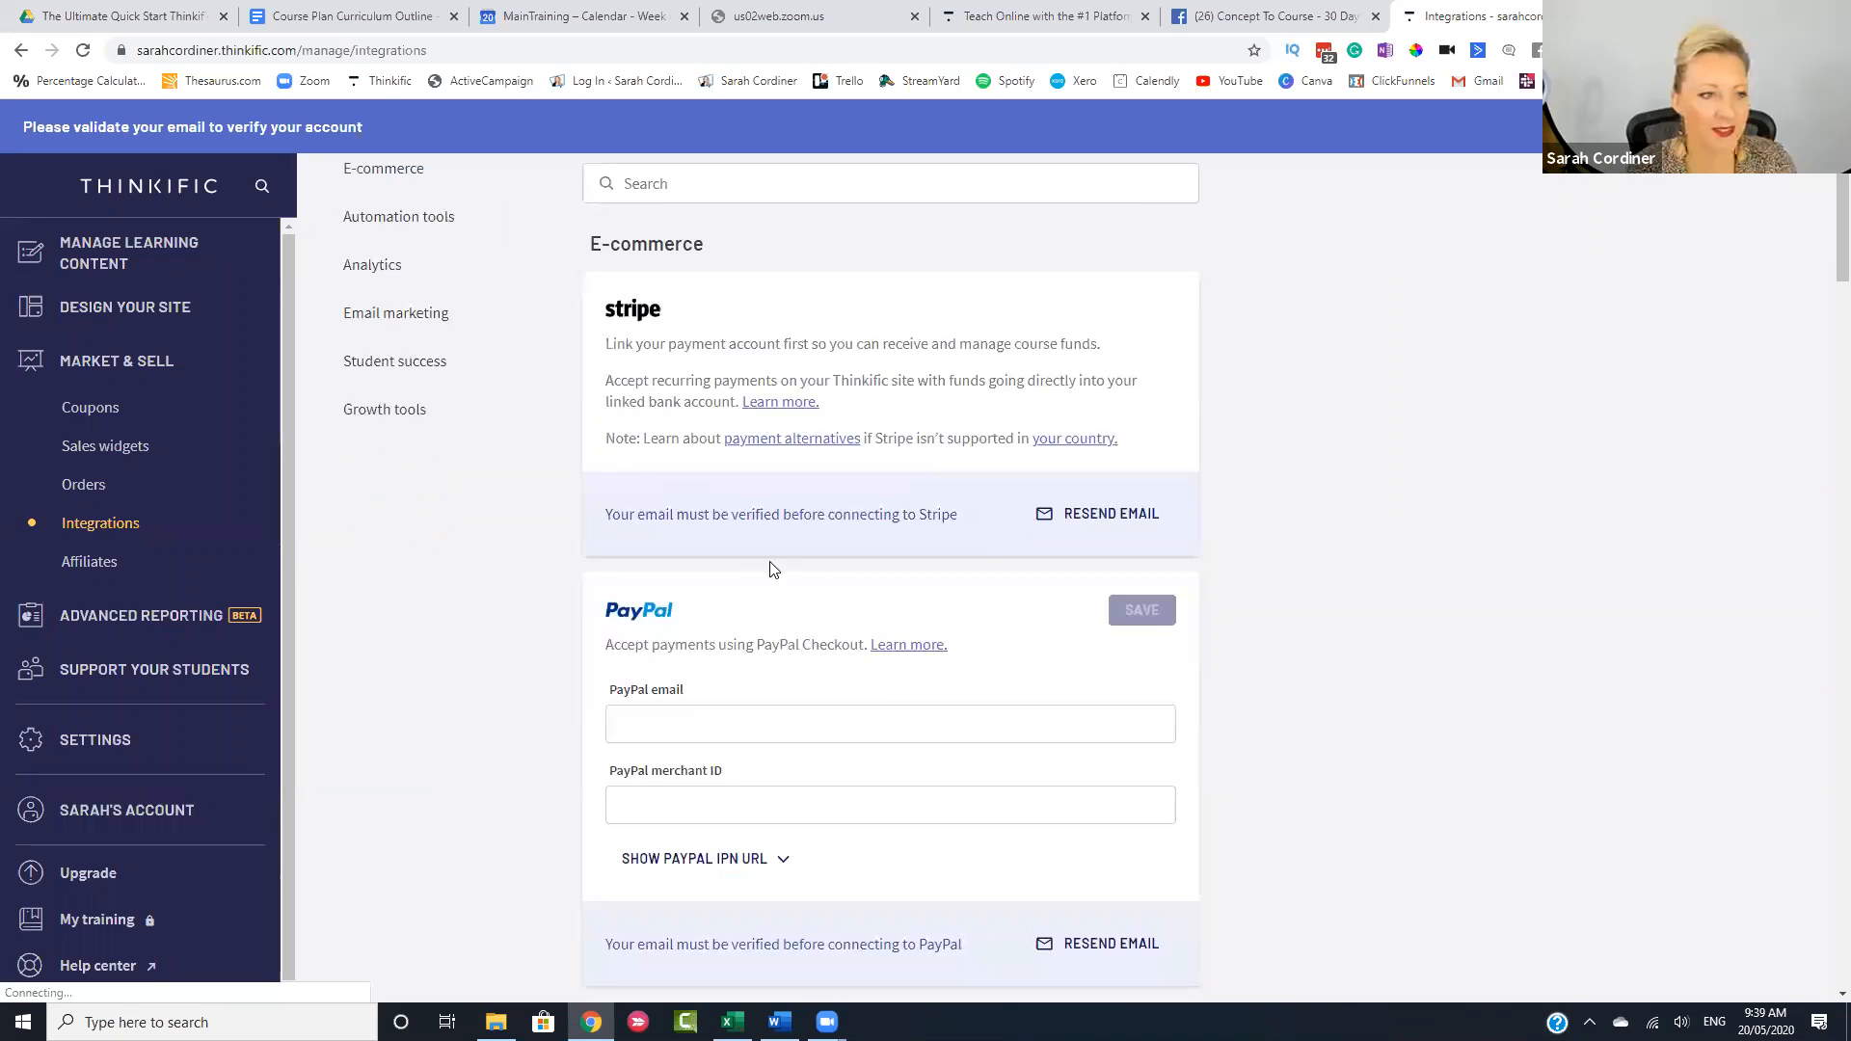
{"action": "scroll", "coordinate": [855, 579], "scroll_direction": "down", "scroll_amount": 10}
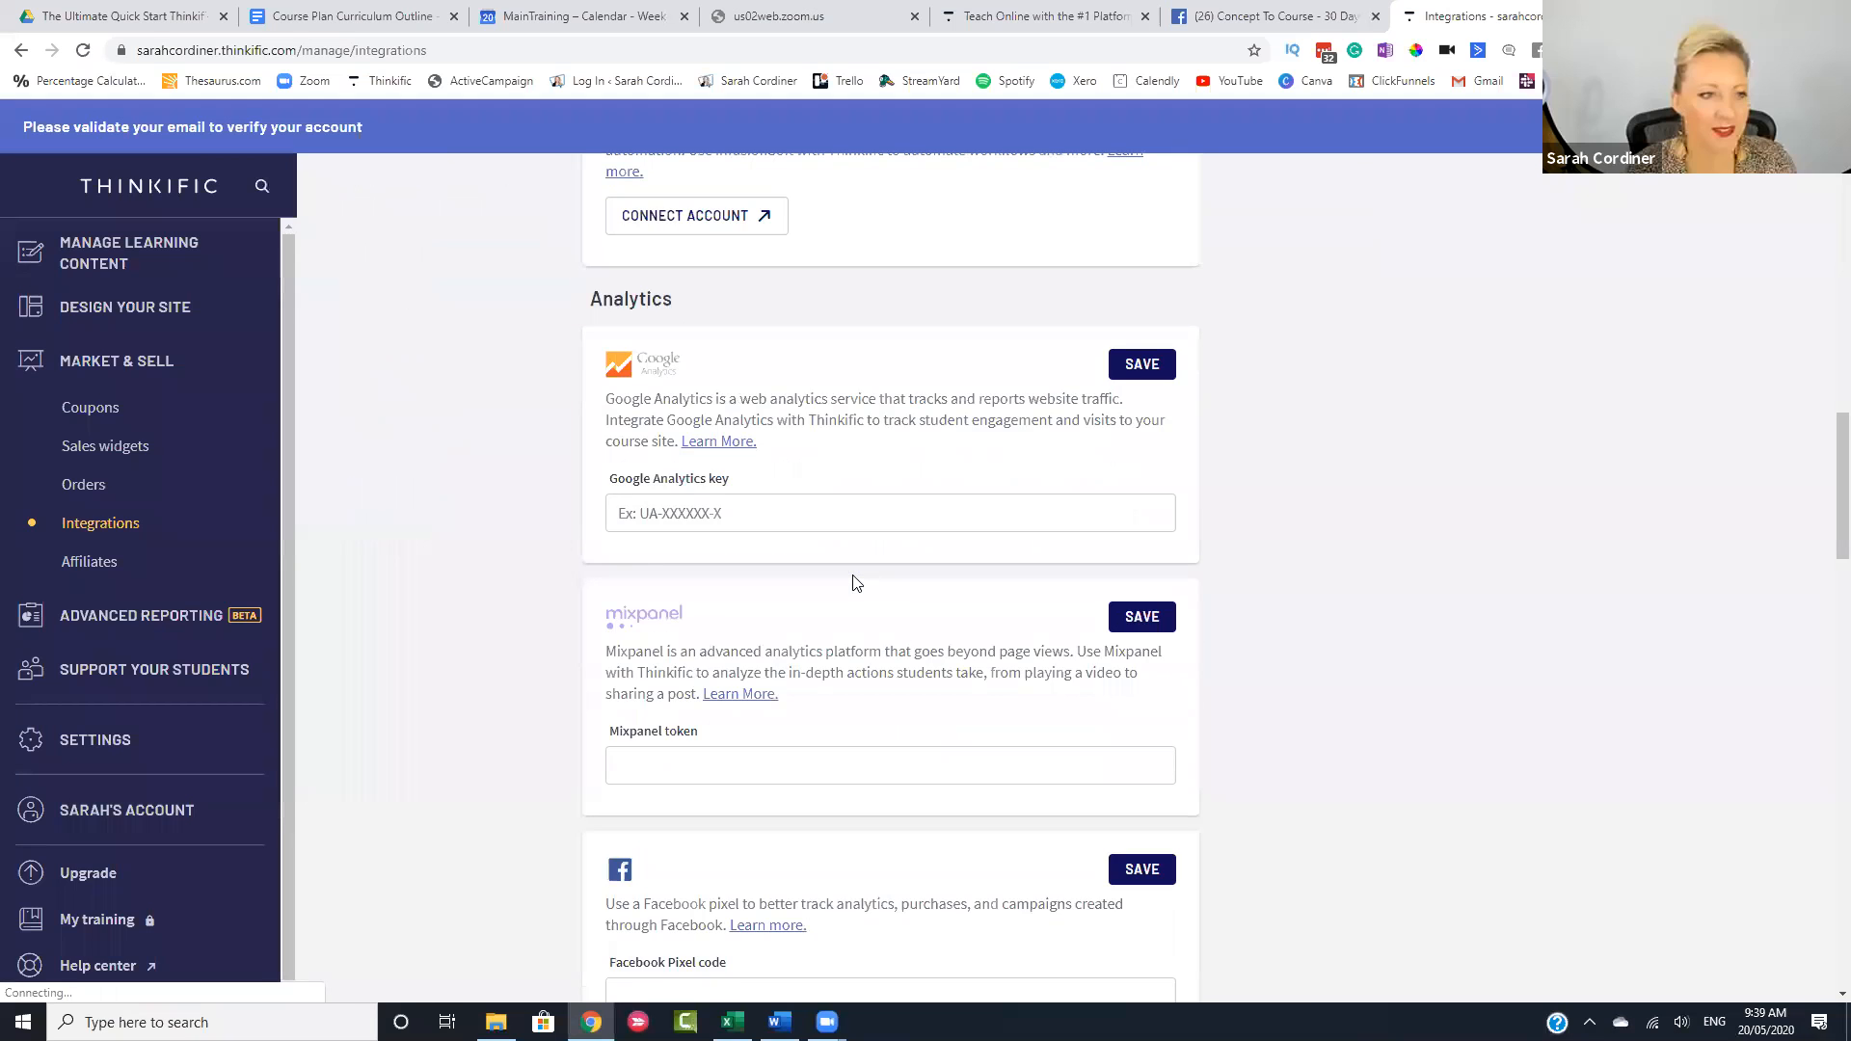
{"action": "scroll", "coordinate": [856, 579], "scroll_direction": "up", "scroll_amount": 15}
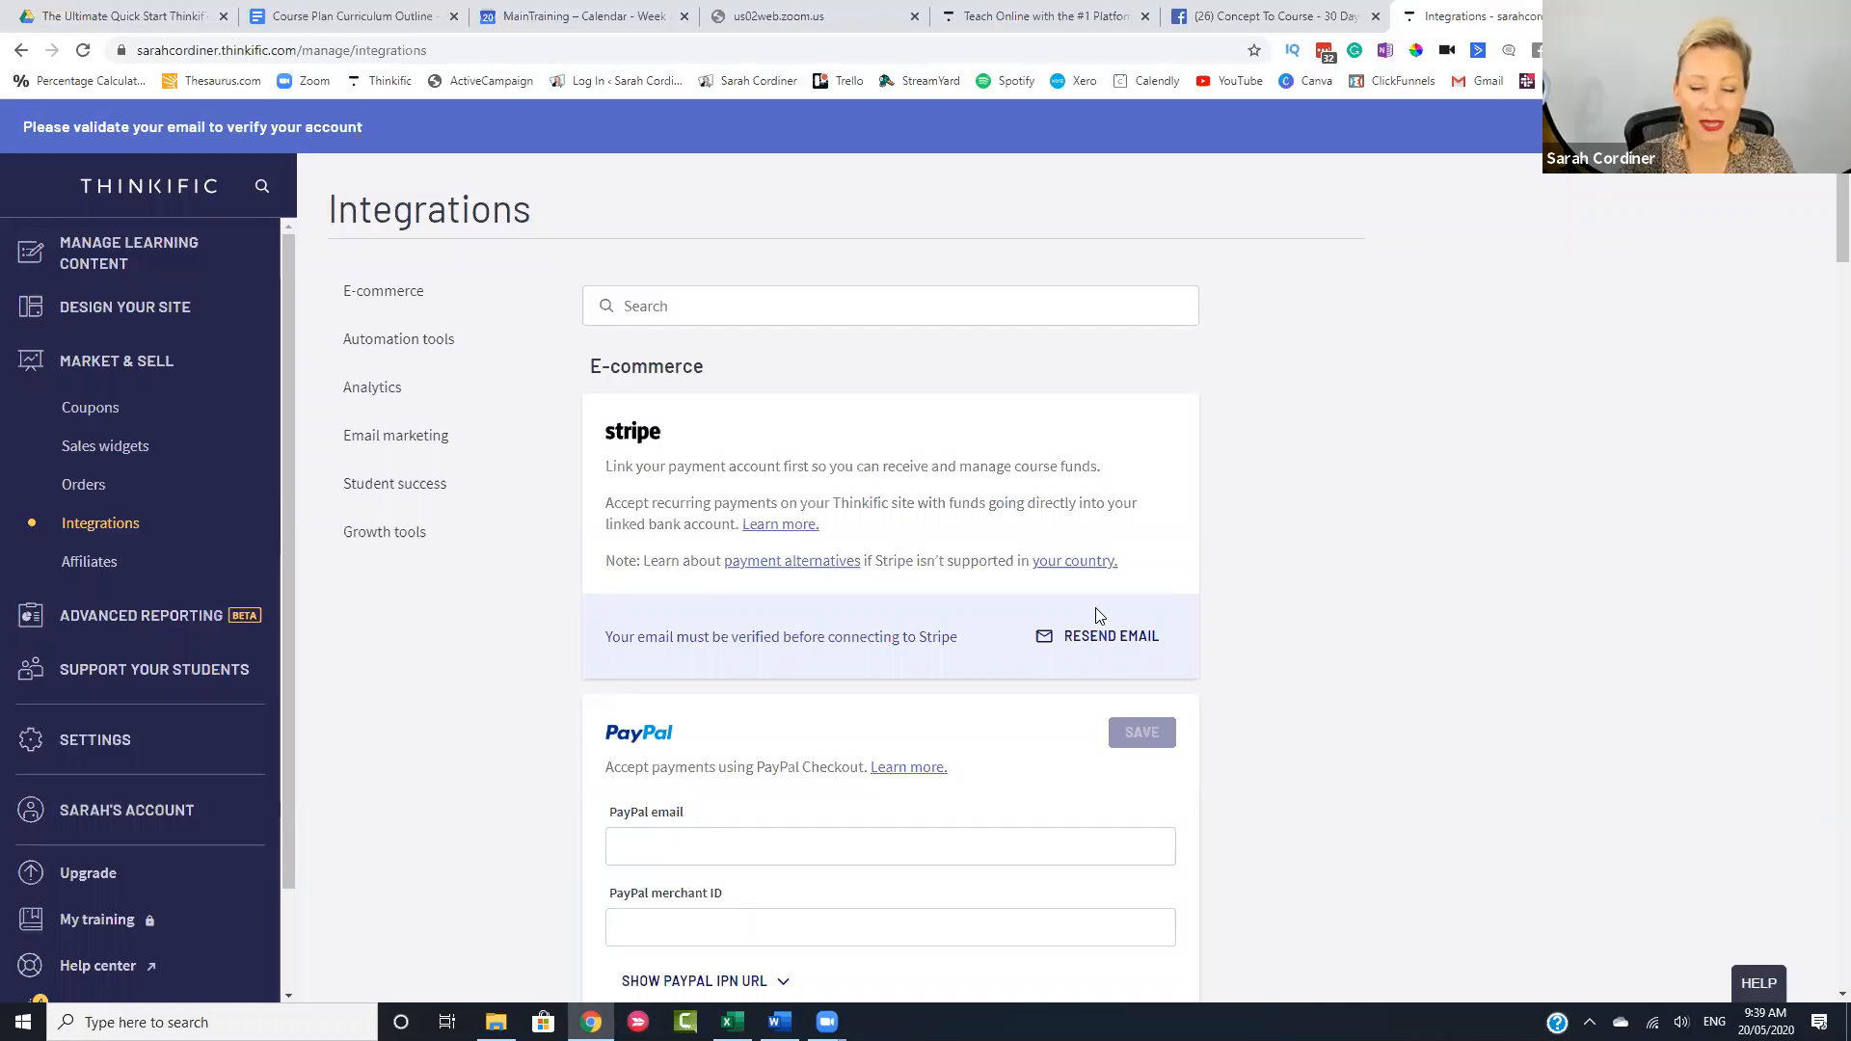
{"action": "scroll", "coordinate": [656, 583], "scroll_direction": "down", "scroll_amount": 2}
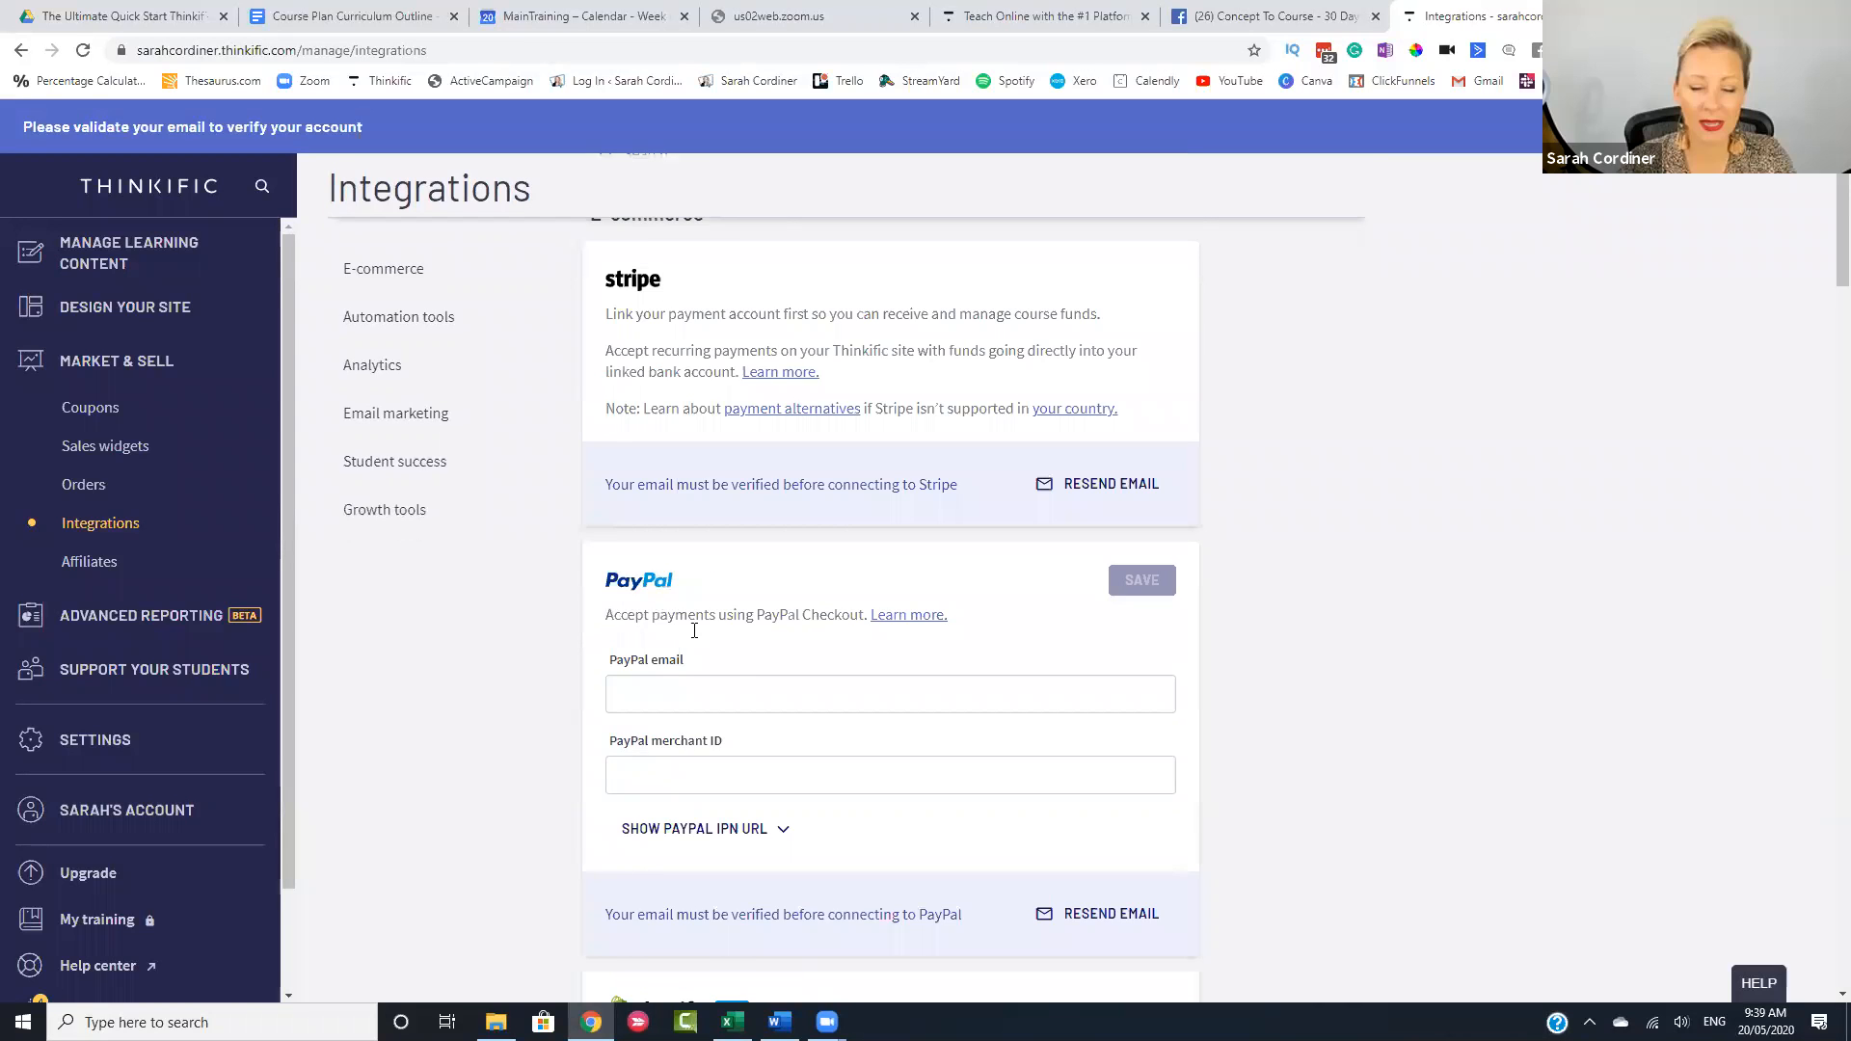
{"action": "scroll", "coordinate": [695, 631], "scroll_direction": "down", "scroll_amount": 2}
{"action": "left_click", "coordinate": [695, 630]}
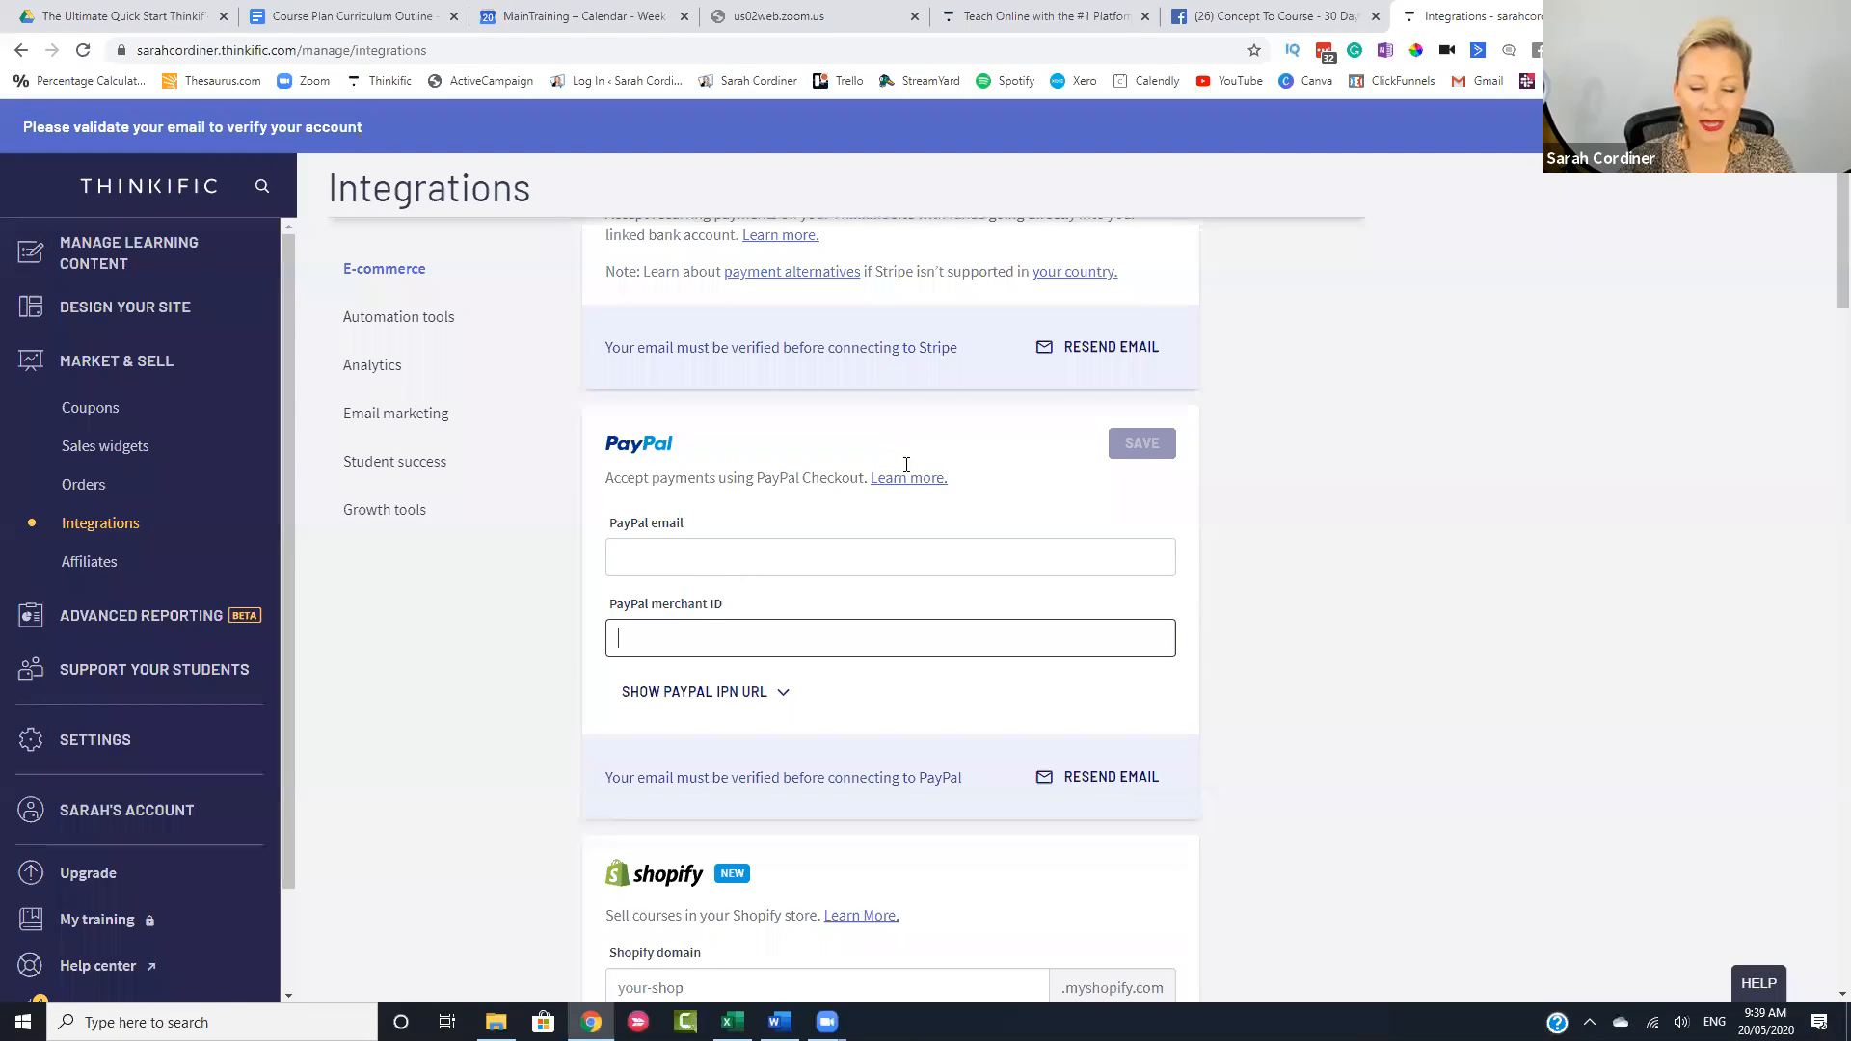
- Consult the theme color instructions in the Thinkific Set-Up Guide on Google Drive and return to the Integrations page
{"action": "scroll", "coordinate": [1374, 220], "scroll_direction": "down", "scroll_amount": 5}
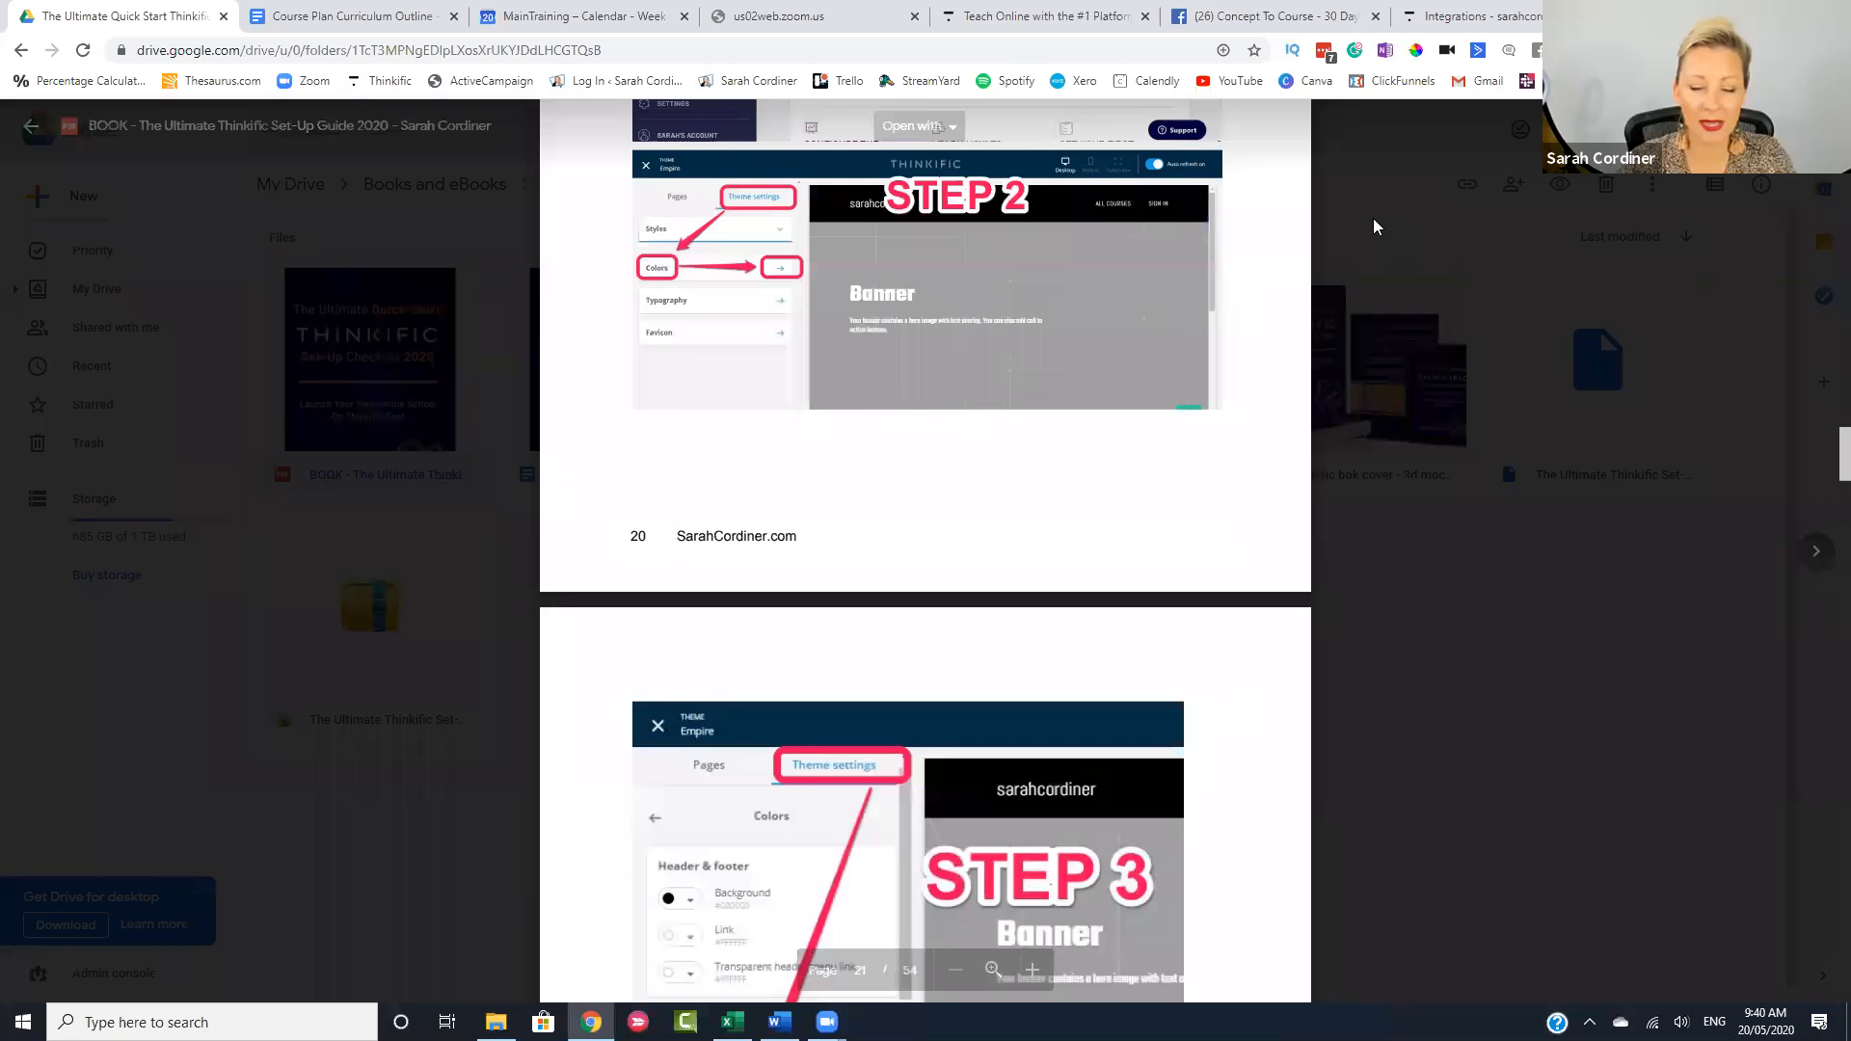
{"action": "scroll", "coordinate": [1377, 227], "scroll_direction": "down", "scroll_amount": 4}
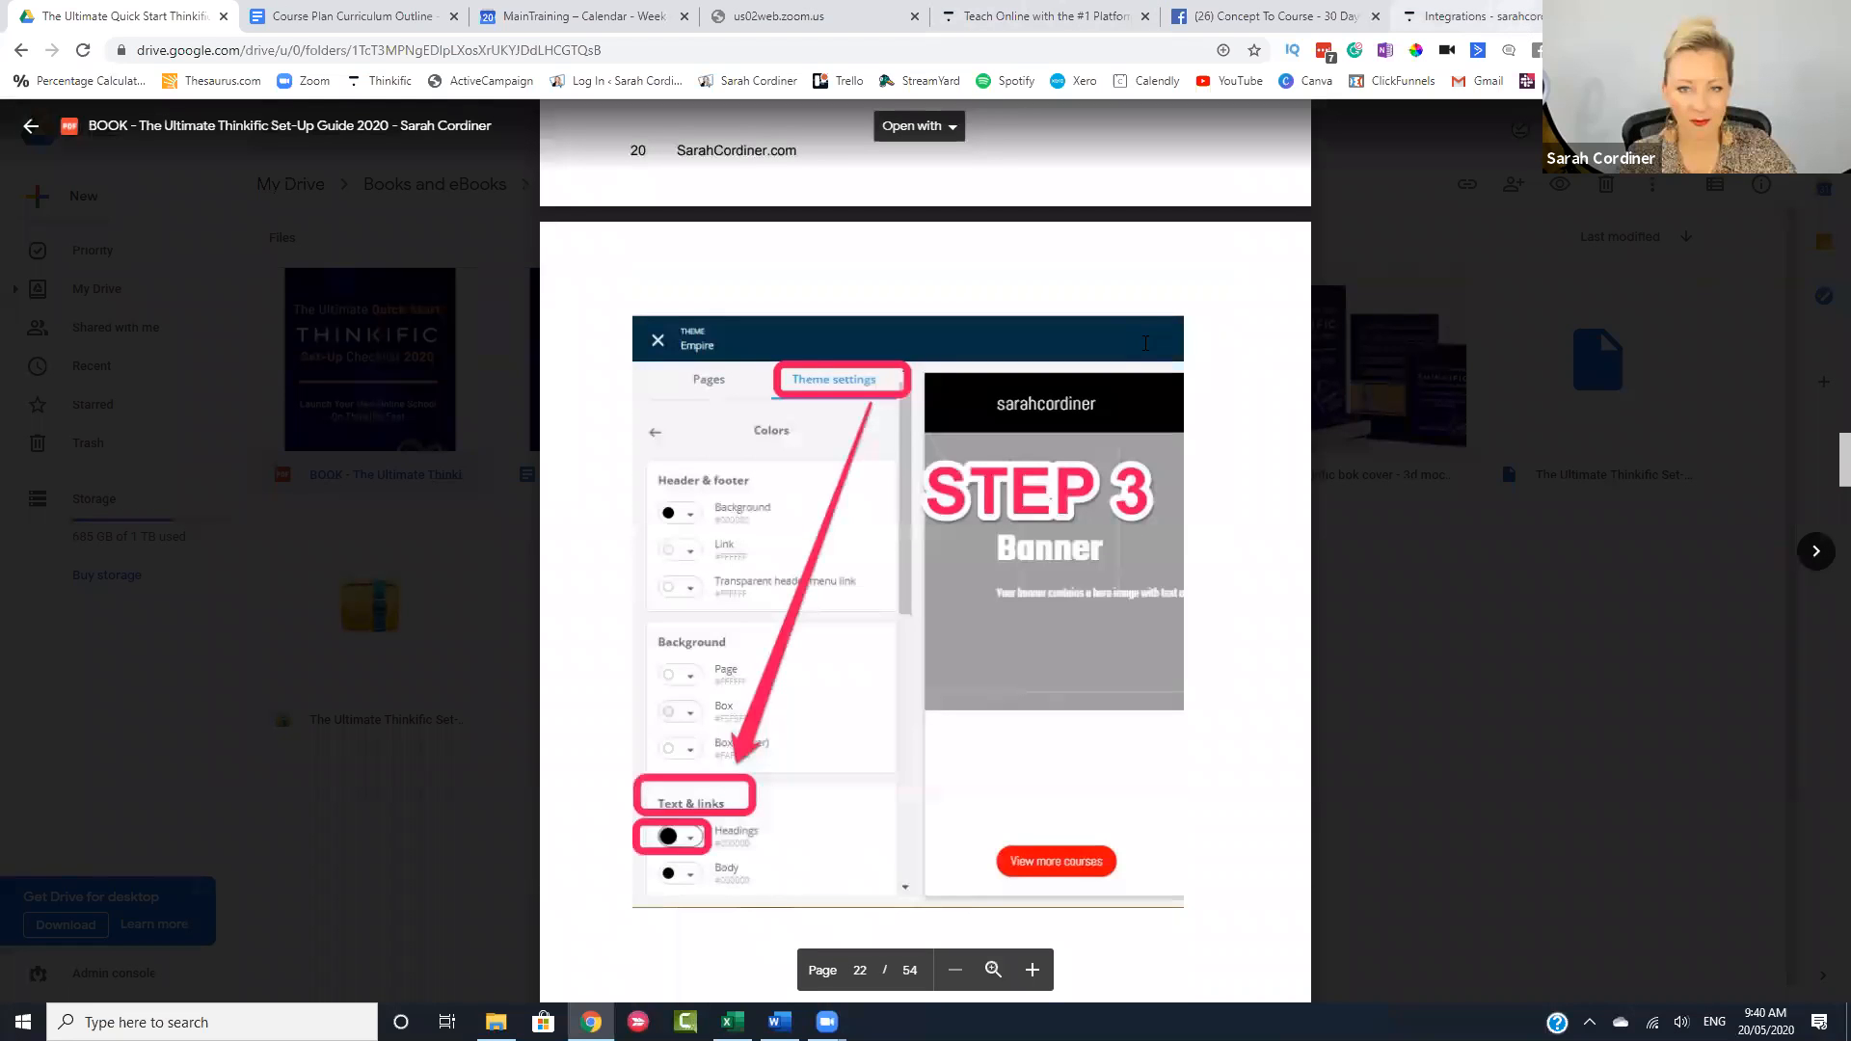
{"action": "key", "text": "ctrl+shift+Tab"}
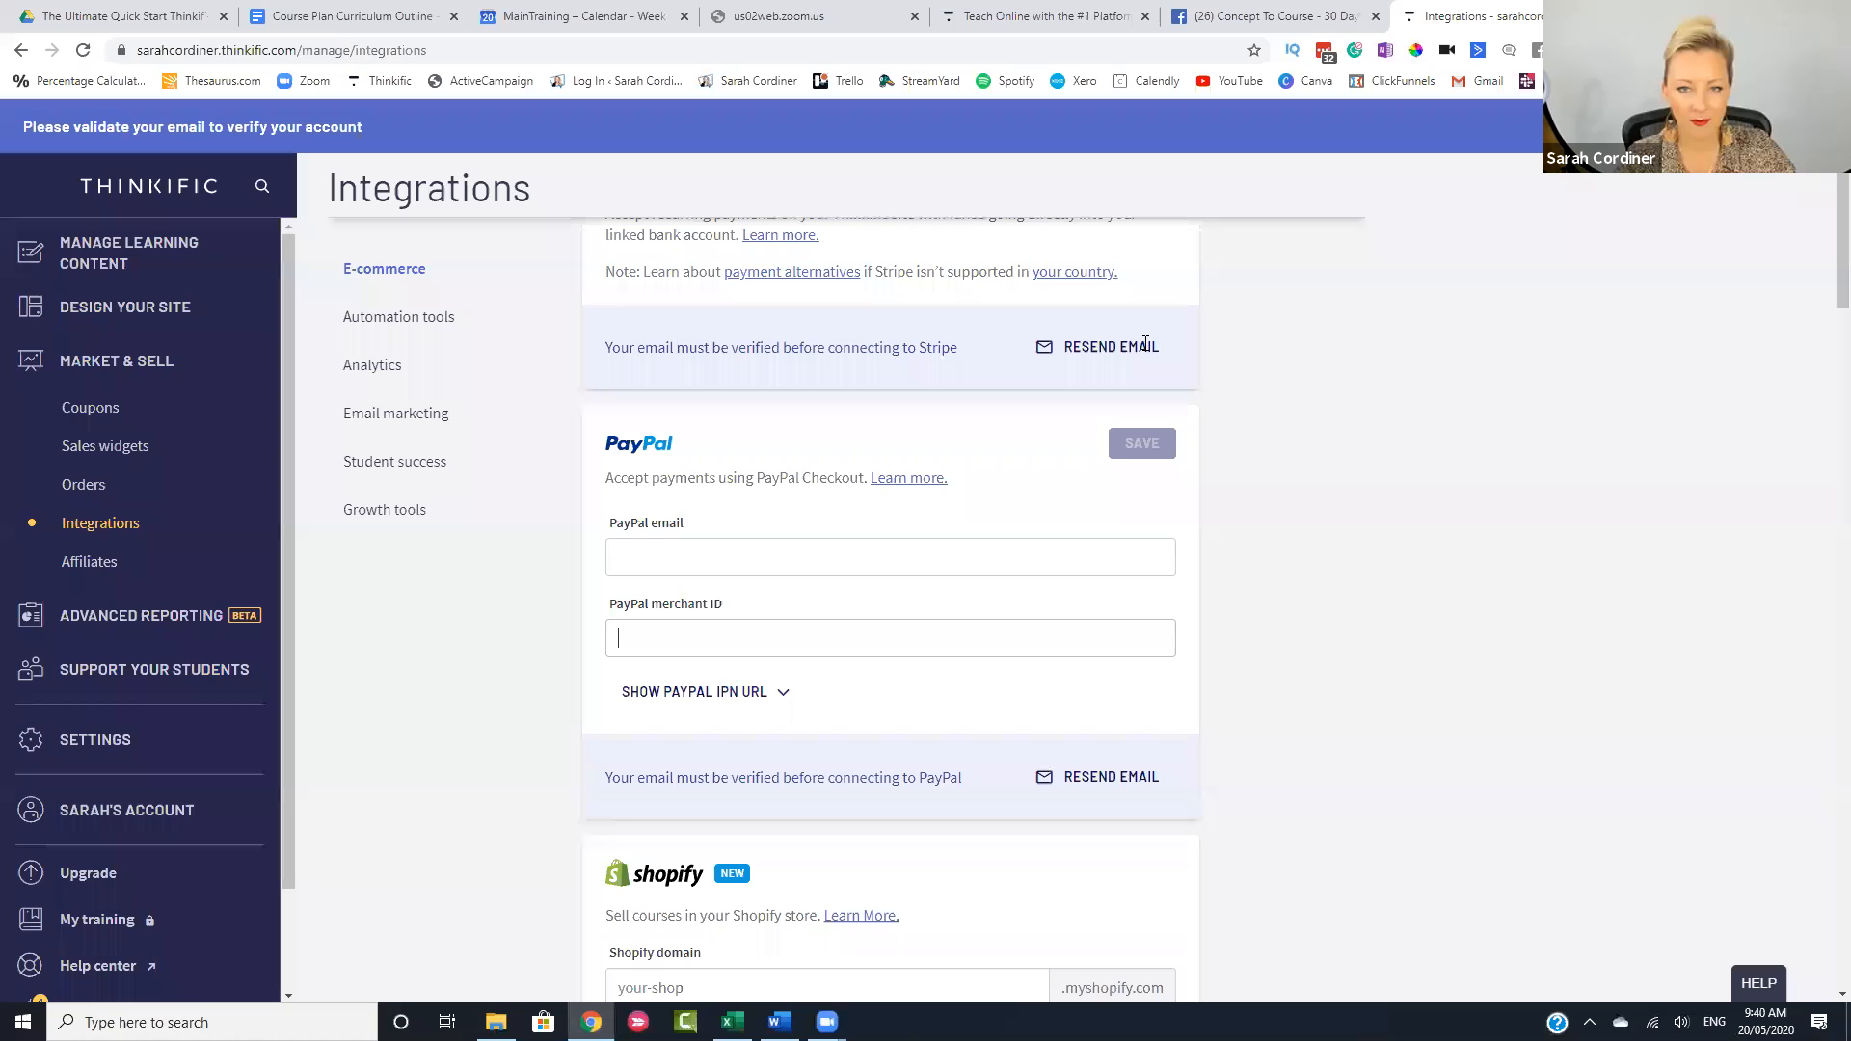
- Examine the Shopify and Stunning options among the e-commerce integrations
{"action": "scroll", "coordinate": [915, 565], "scroll_direction": "down", "scroll_amount": 5}
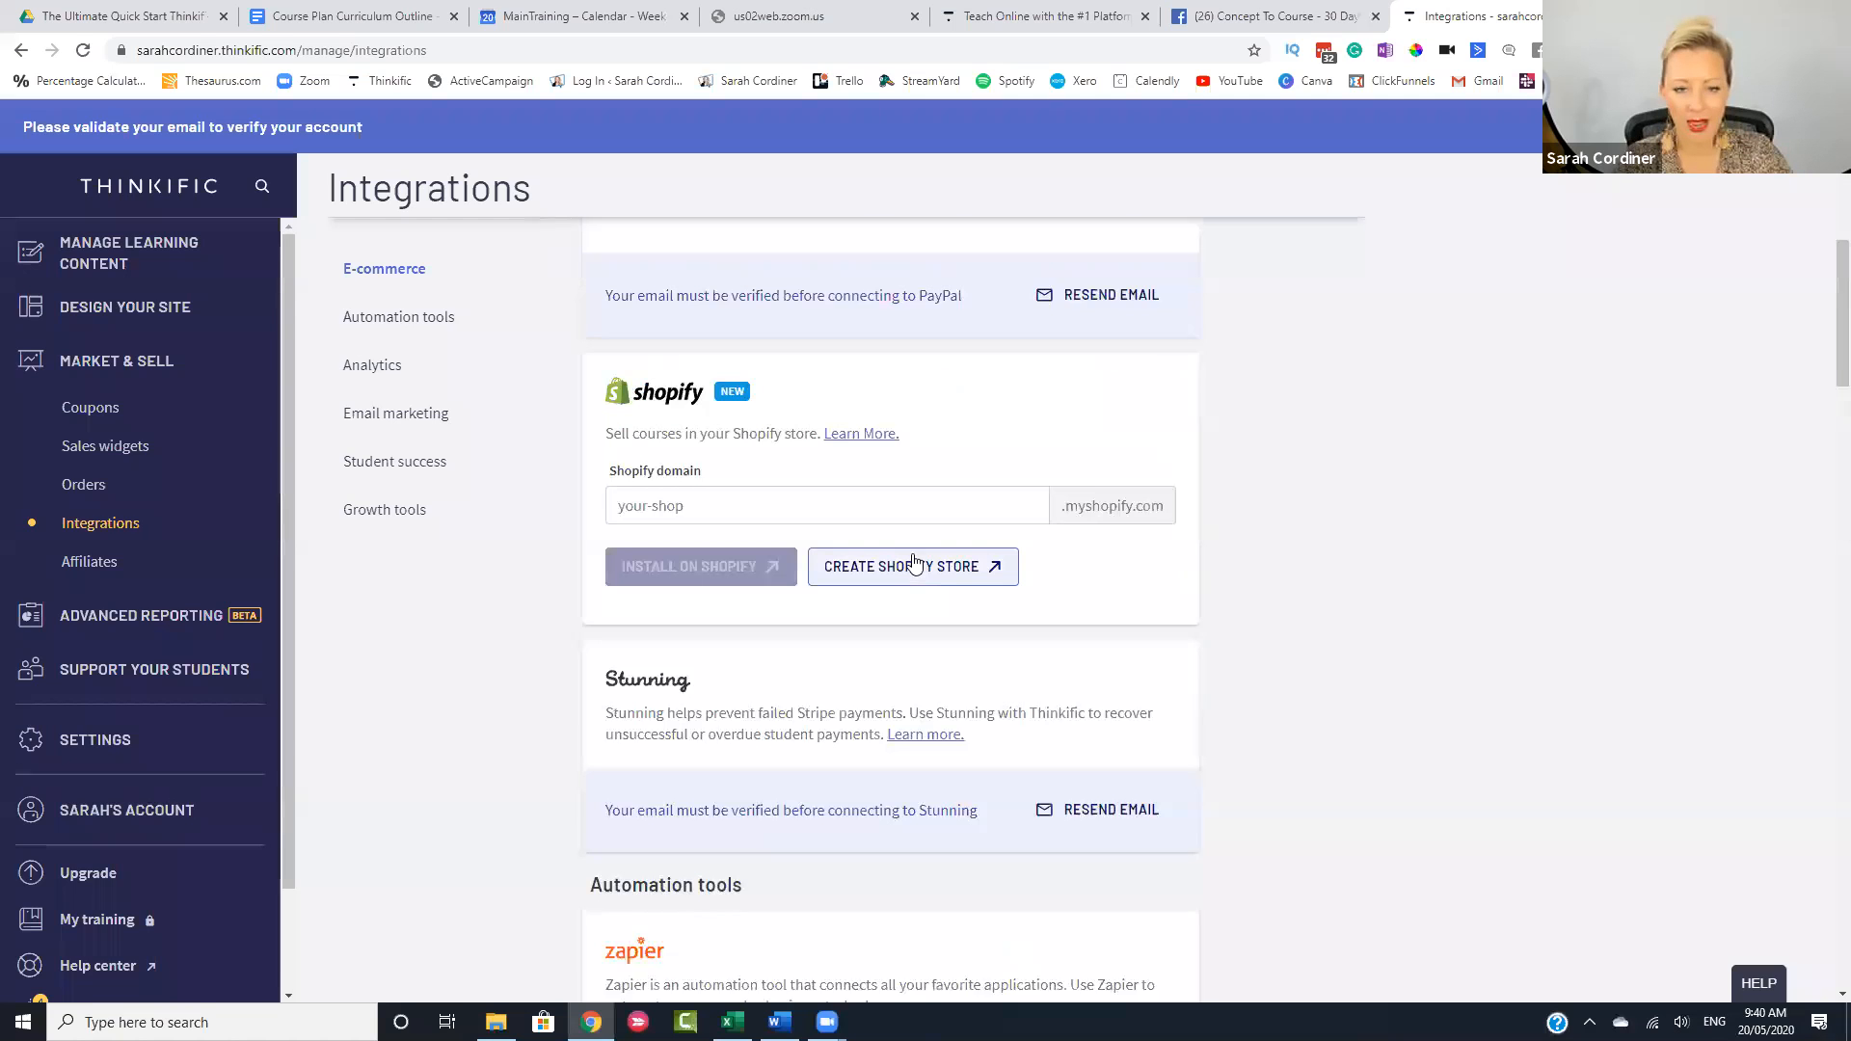
{"action": "scroll", "coordinate": [914, 564], "scroll_direction": "down", "scroll_amount": 2}
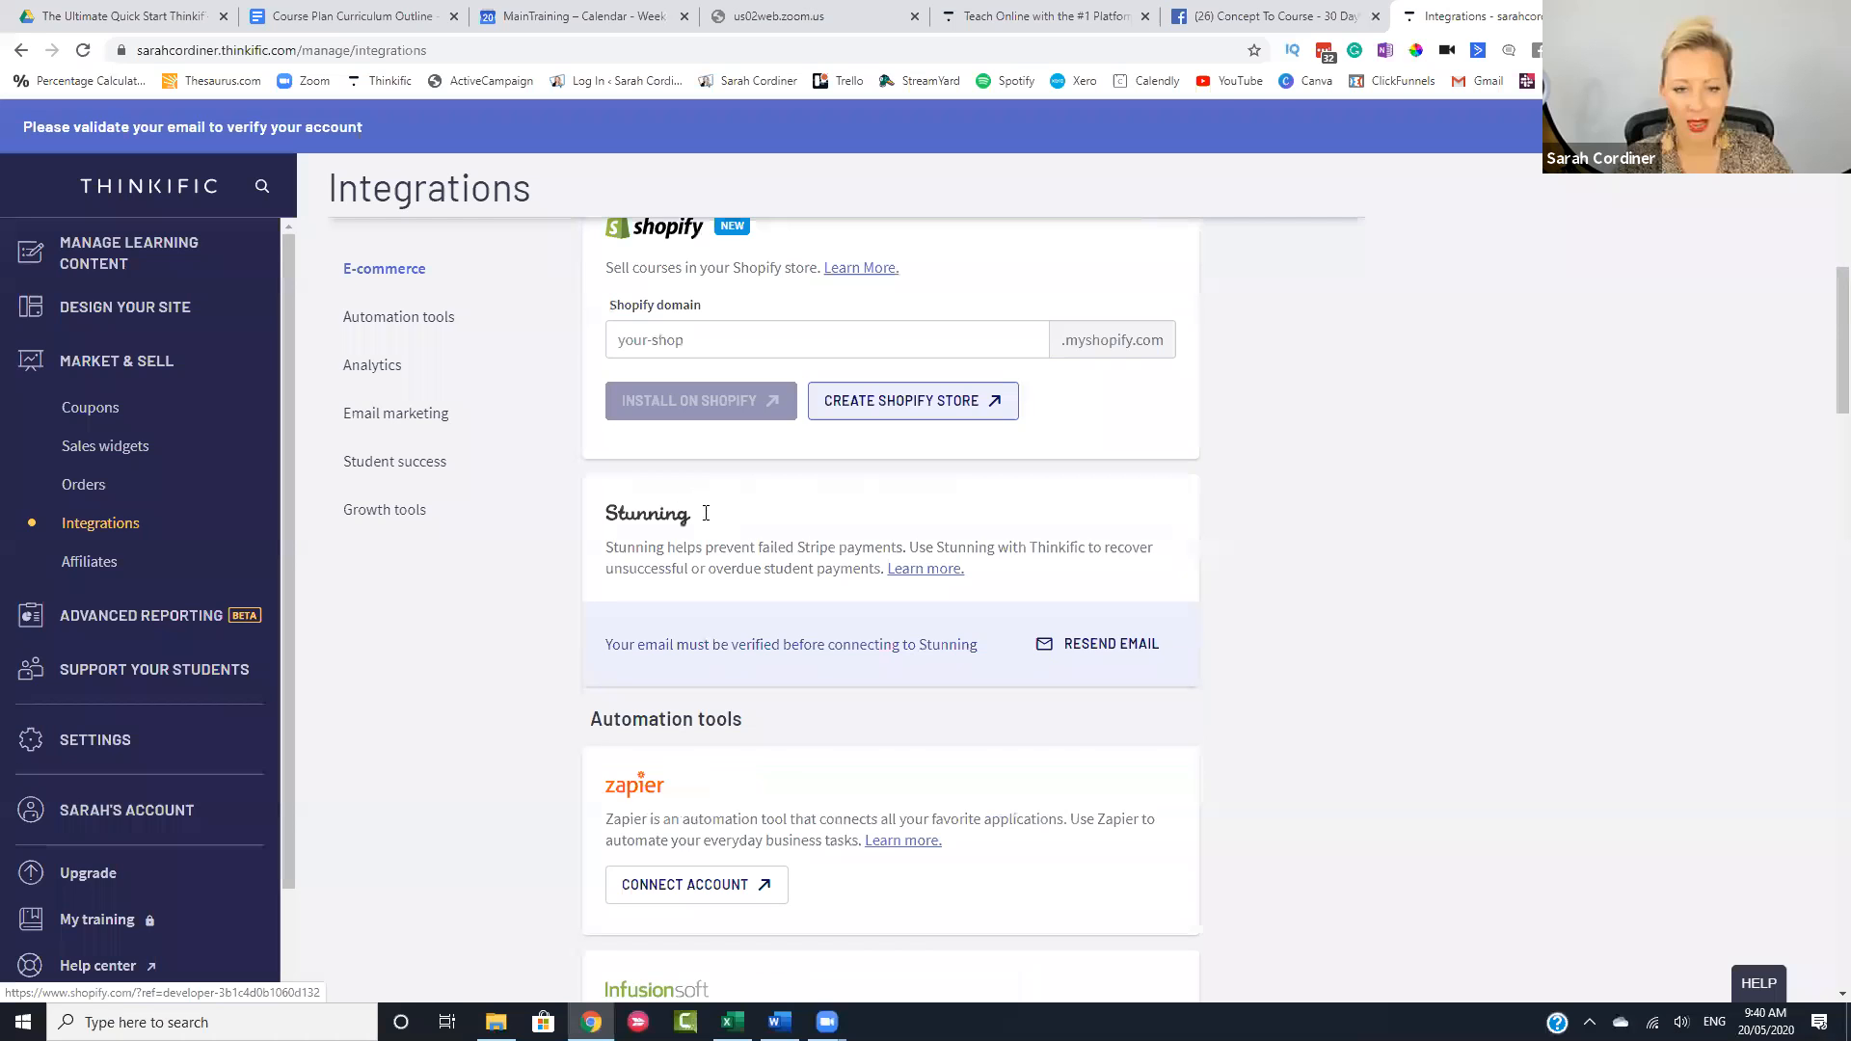
{"action": "scroll", "coordinate": [1012, 516], "scroll_direction": "up", "scroll_amount": 2}
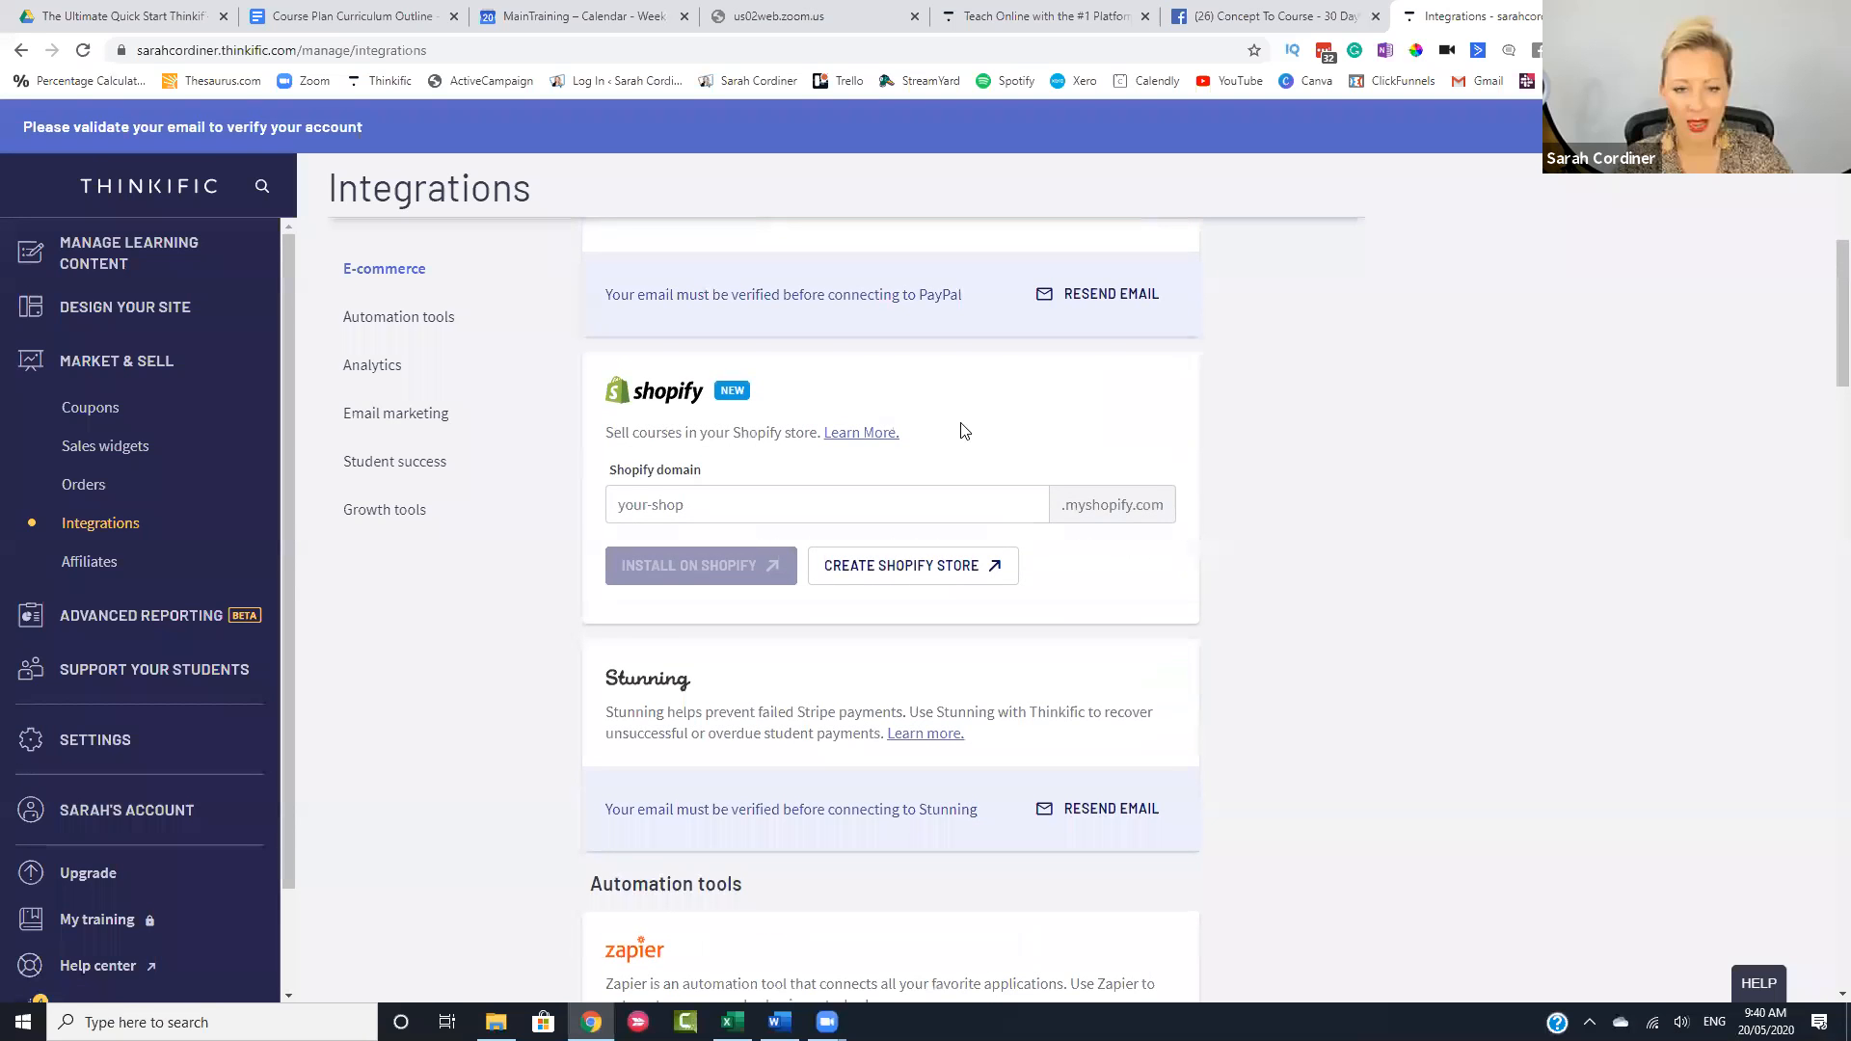
- Browse past the automation tools to the analytics integrations and activate the Google Analytics key field
{"action": "scroll", "coordinate": [575, 552], "scroll_direction": "down", "scroll_amount": 10}
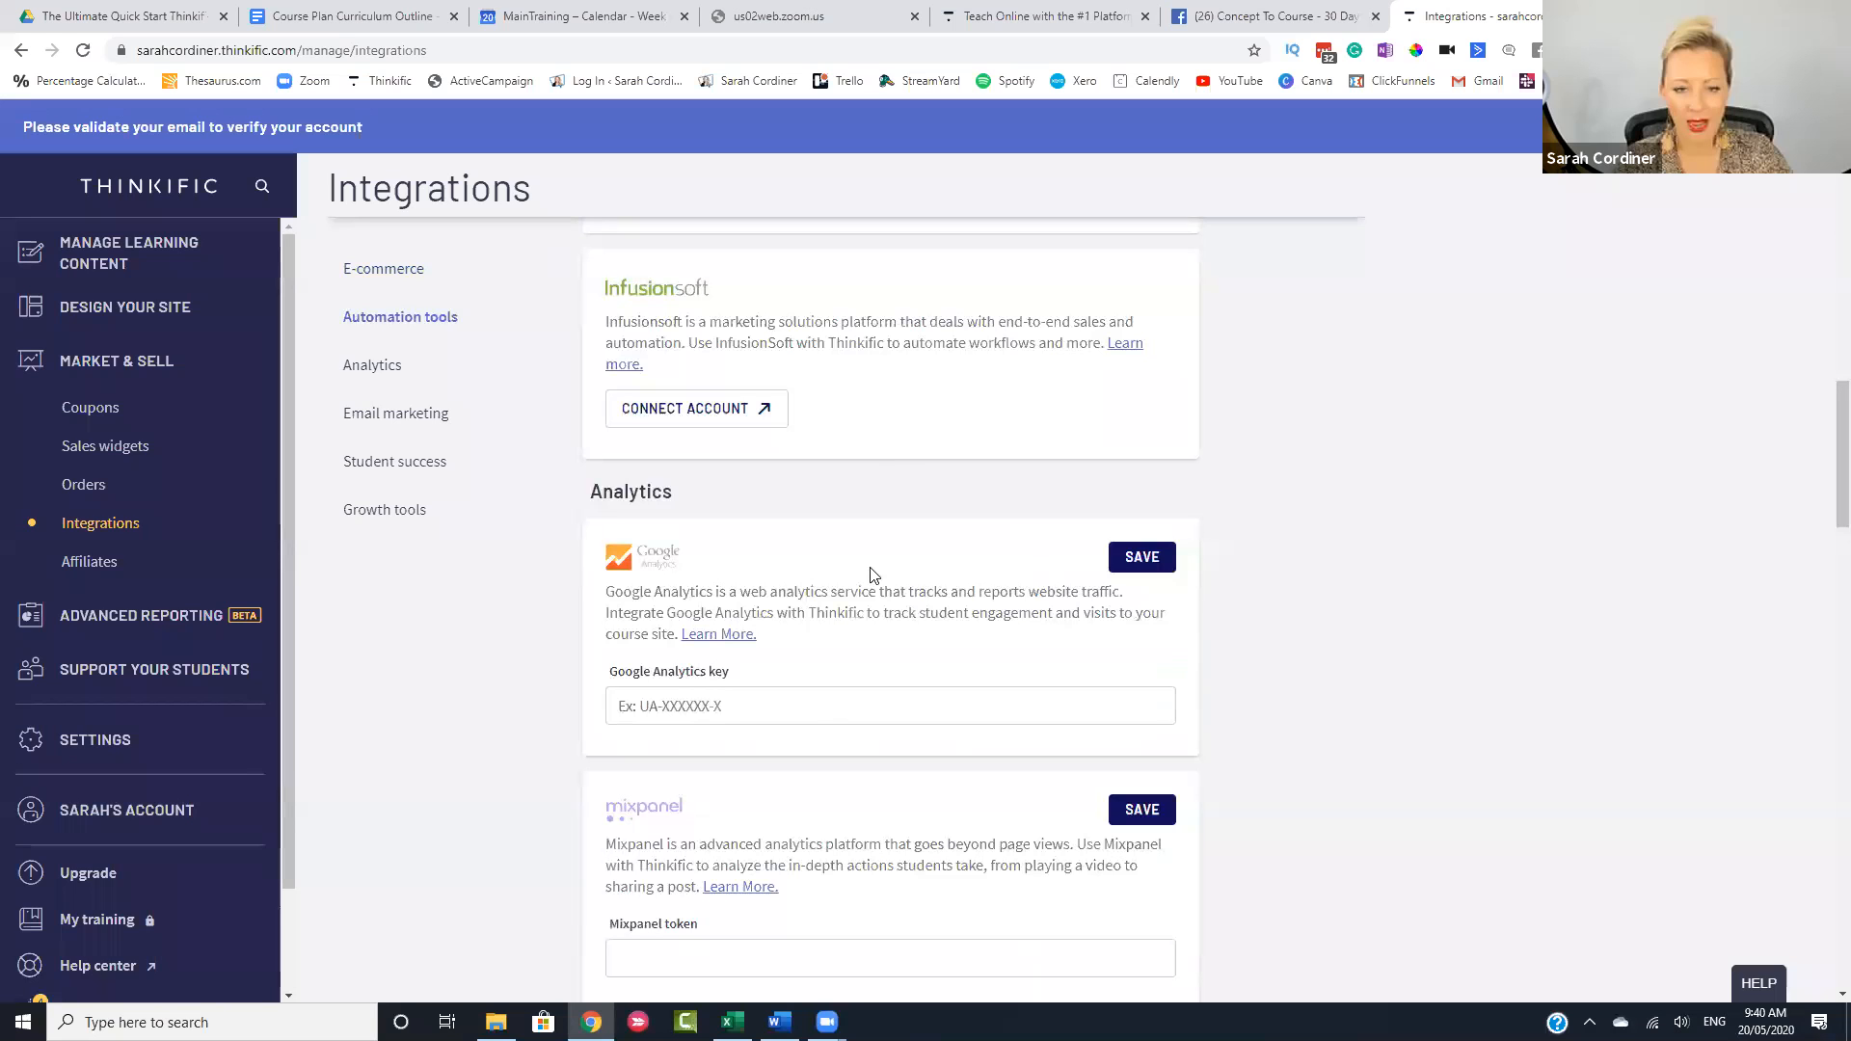
{"action": "scroll", "coordinate": [848, 540], "scroll_direction": "down", "scroll_amount": 2}
{"action": "left_click", "coordinate": [804, 514]}
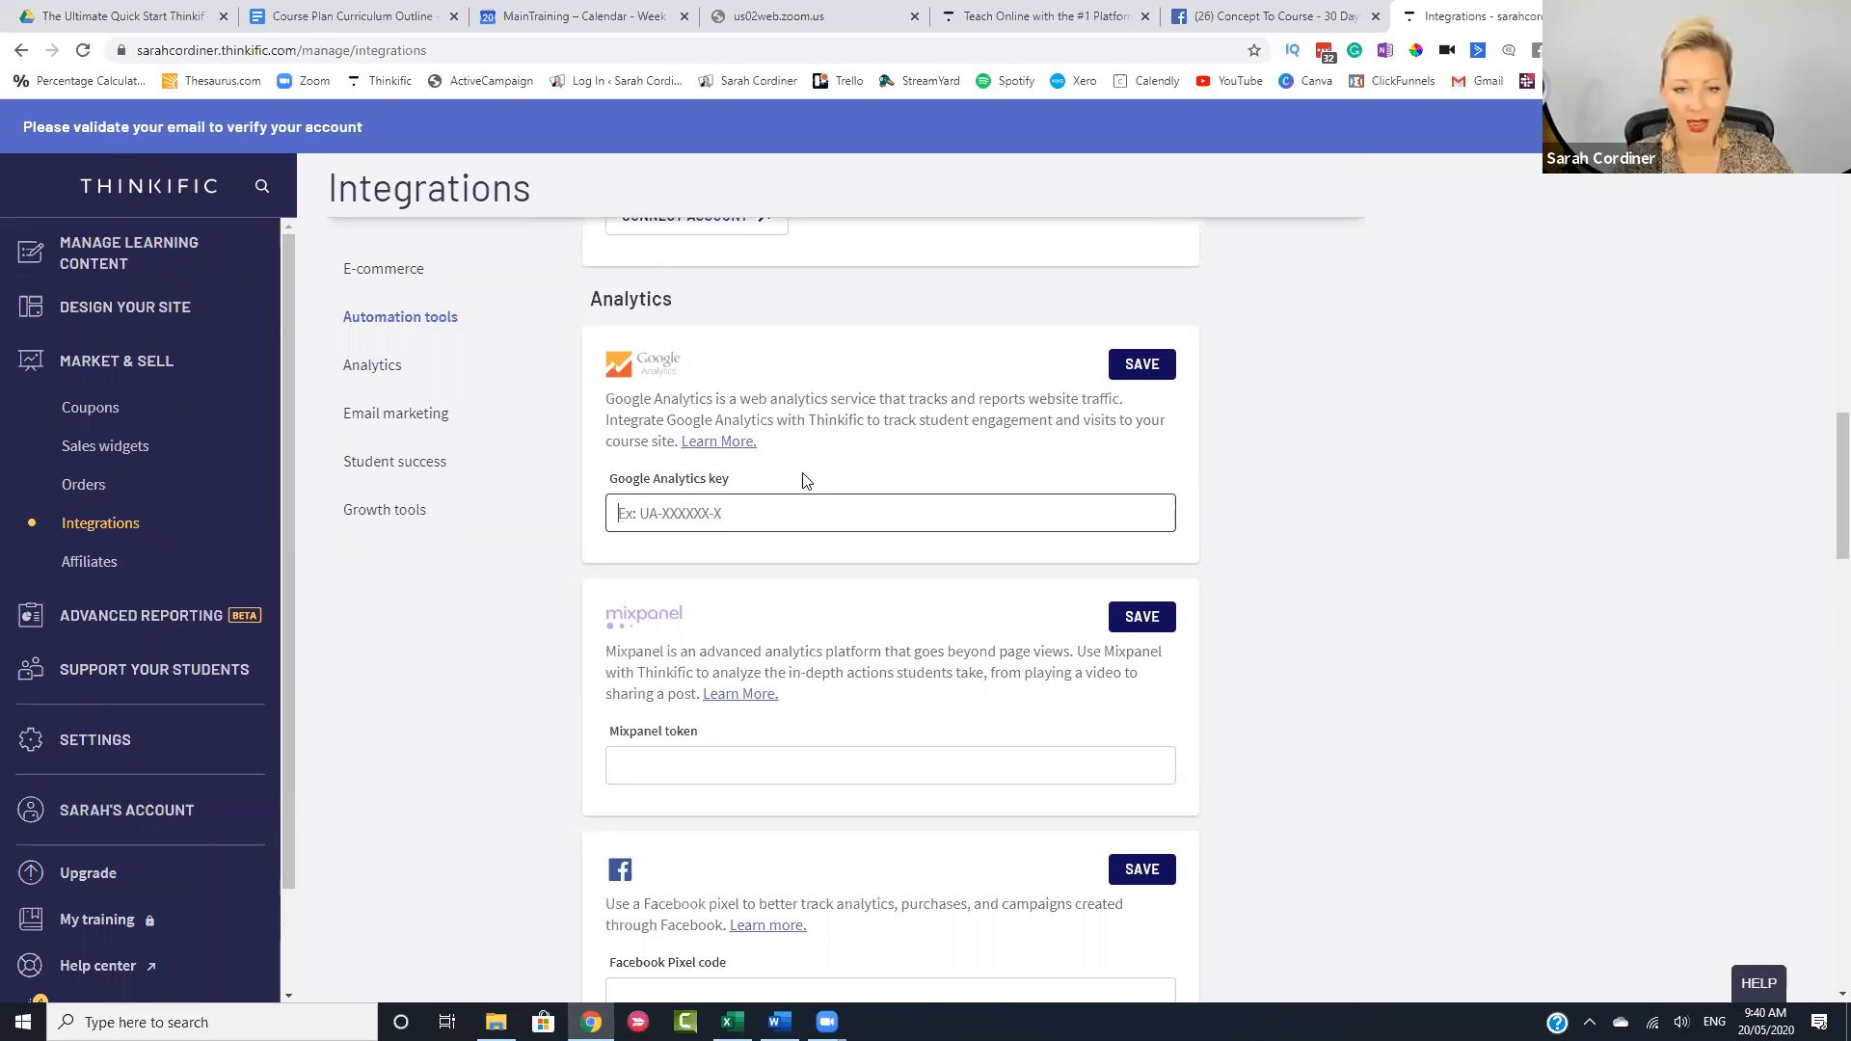
{"action": "left_click", "coordinate": [775, 519]}
- Search the web for "GOOGLE ANALYTICS" in a new browser tab and open the Google Analytics site
{"action": "key", "text": "ctrl+t"}
{"action": "type", "text": "G"}
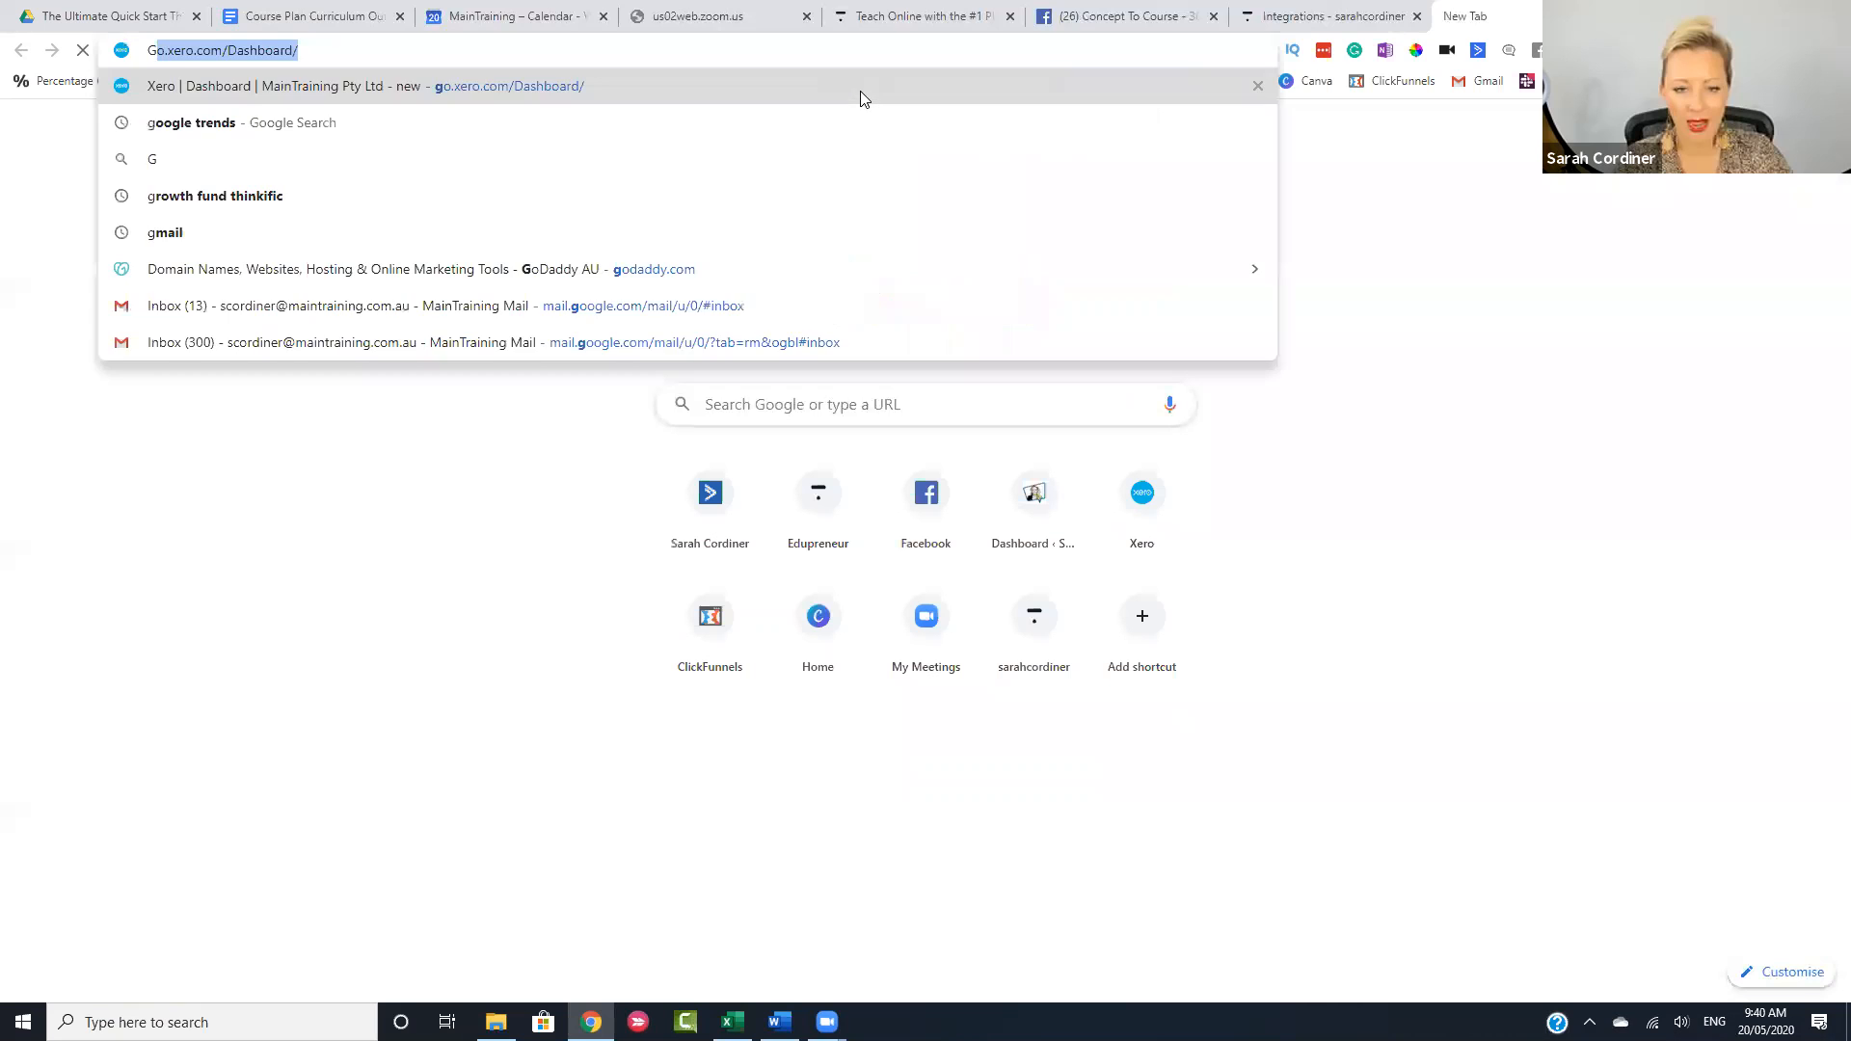
{"action": "type", "text": "OOGLE ANA"}
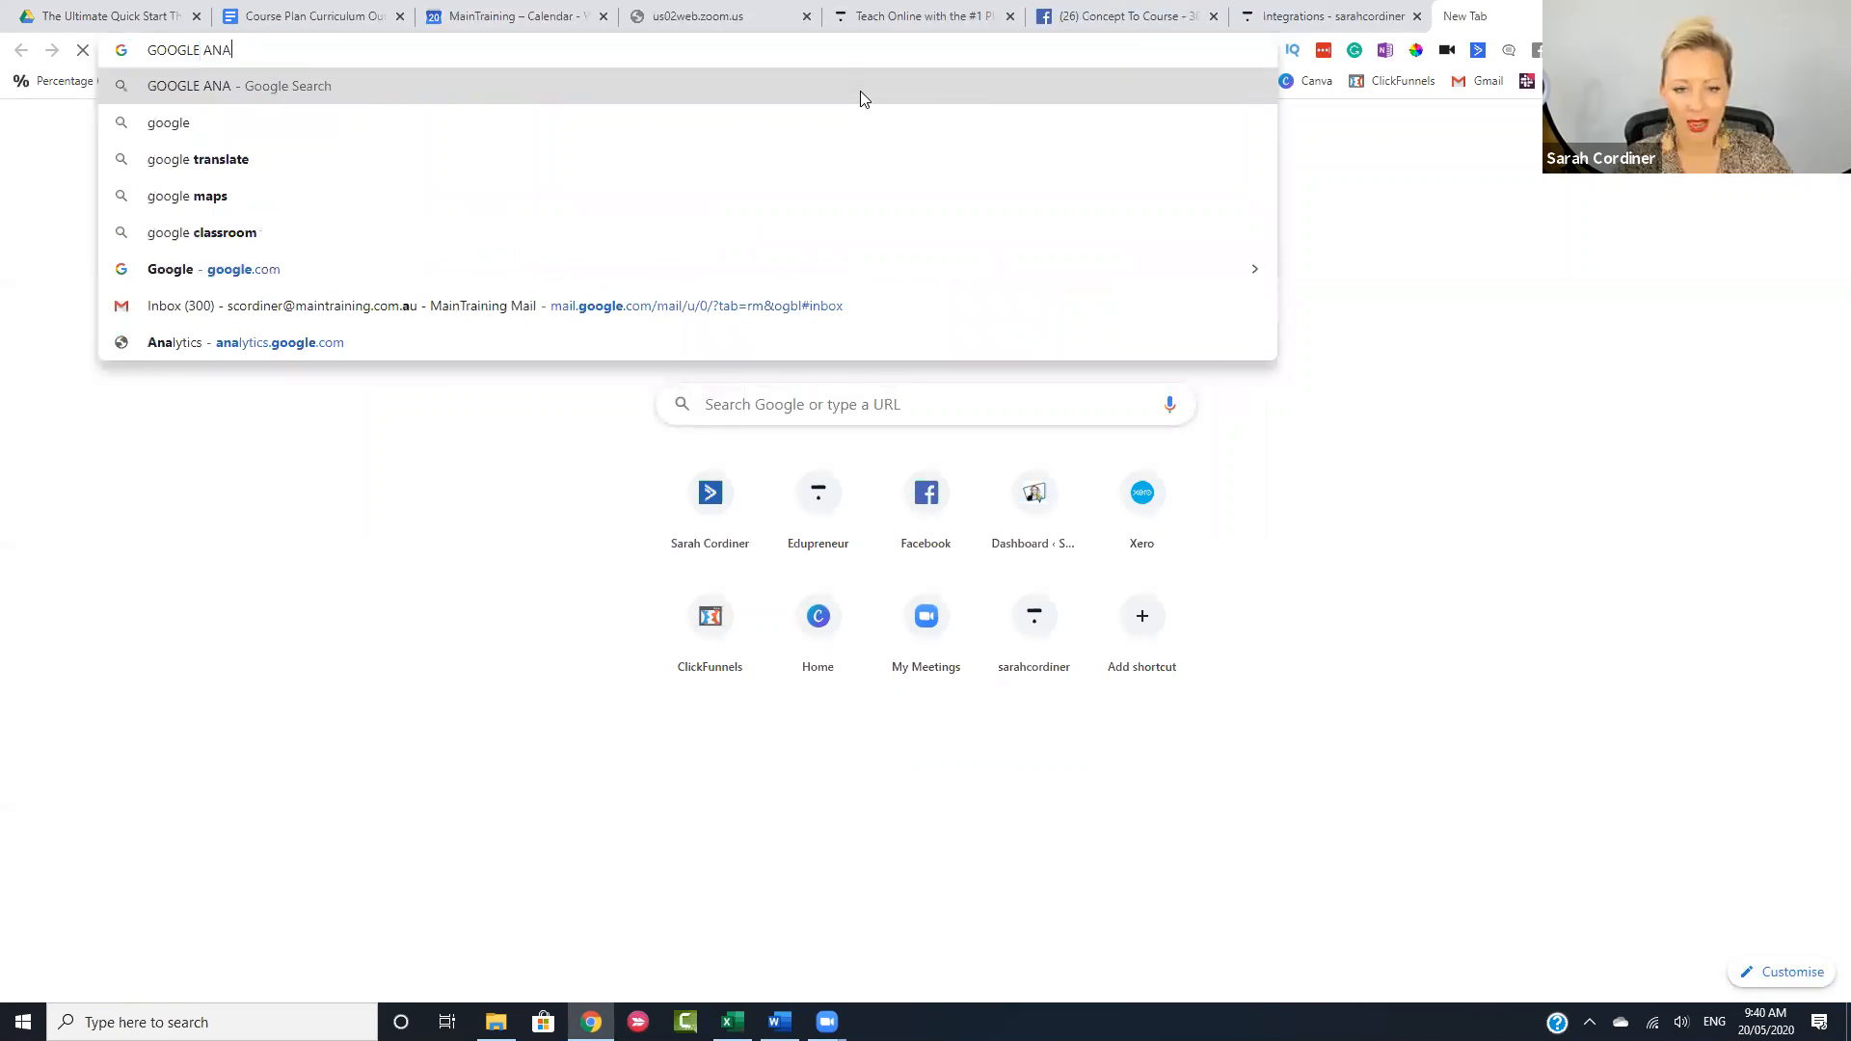
{"action": "type", "text": "LYTICS"}
{"action": "key", "text": "Return"}
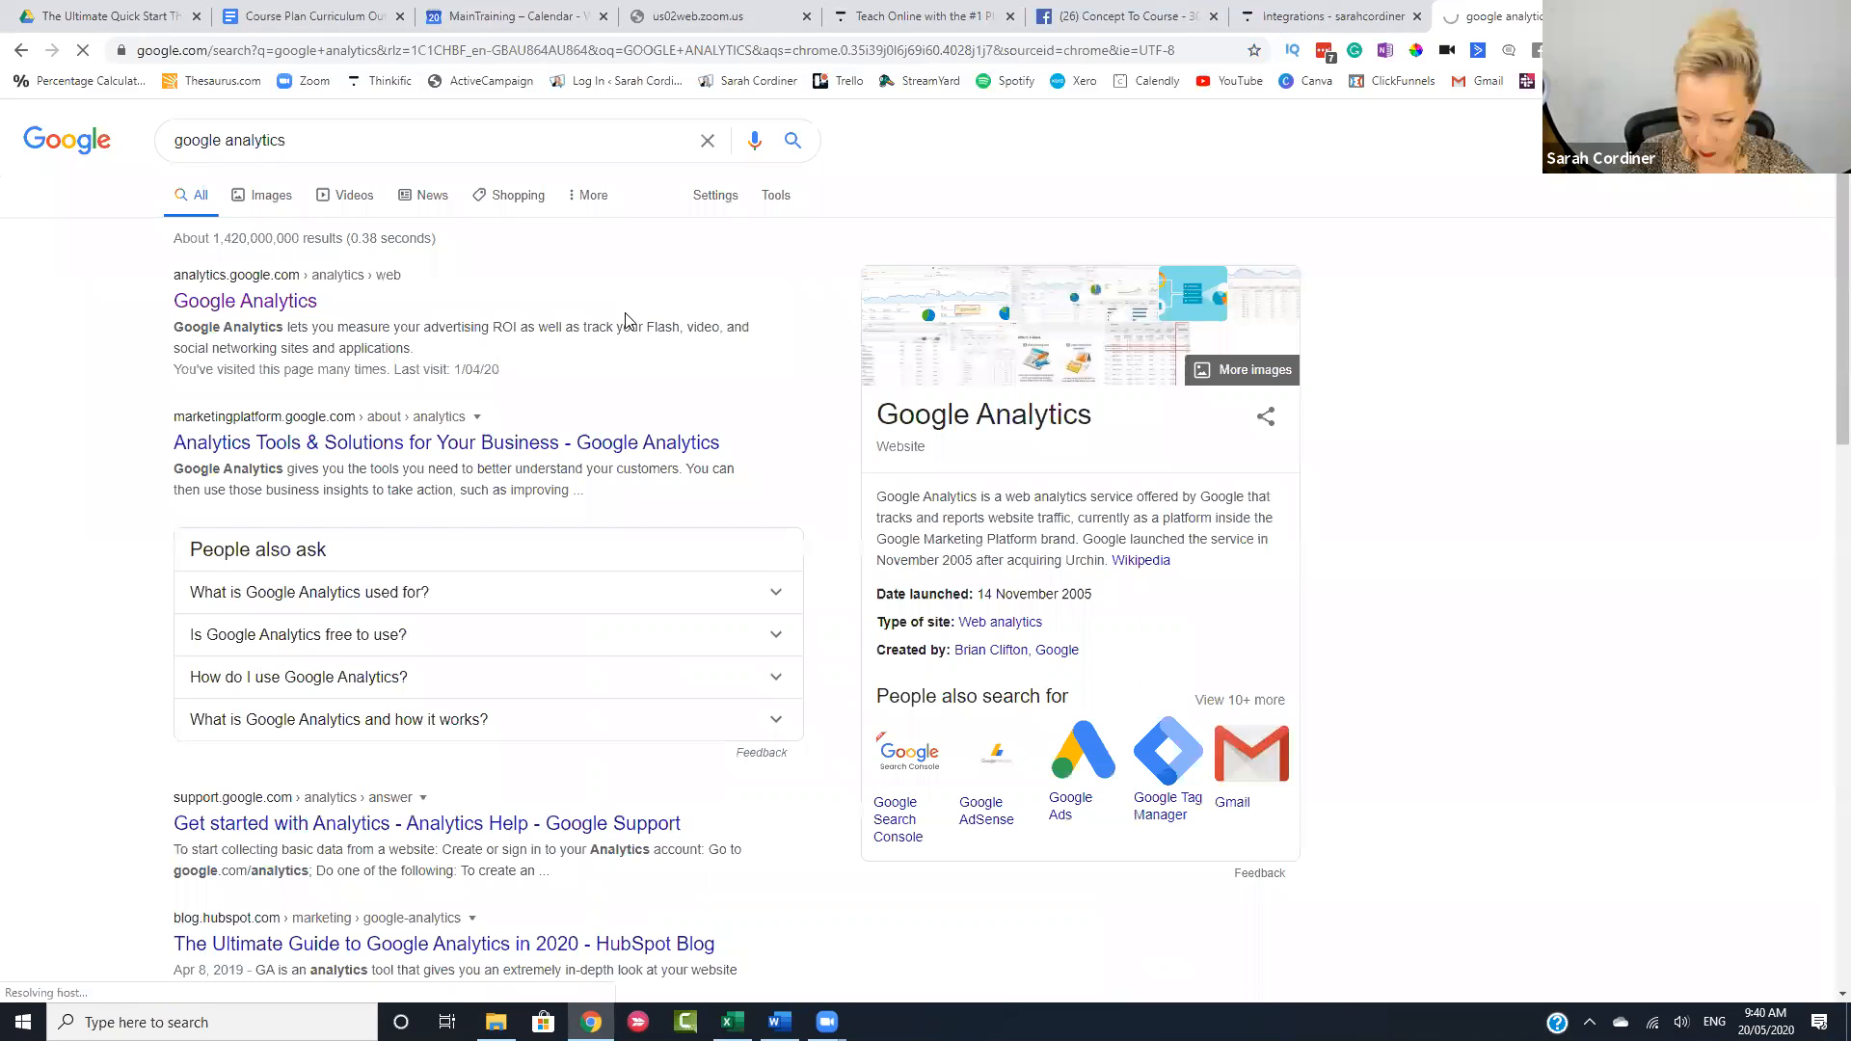
{"action": "left_click", "coordinate": [238, 302]}
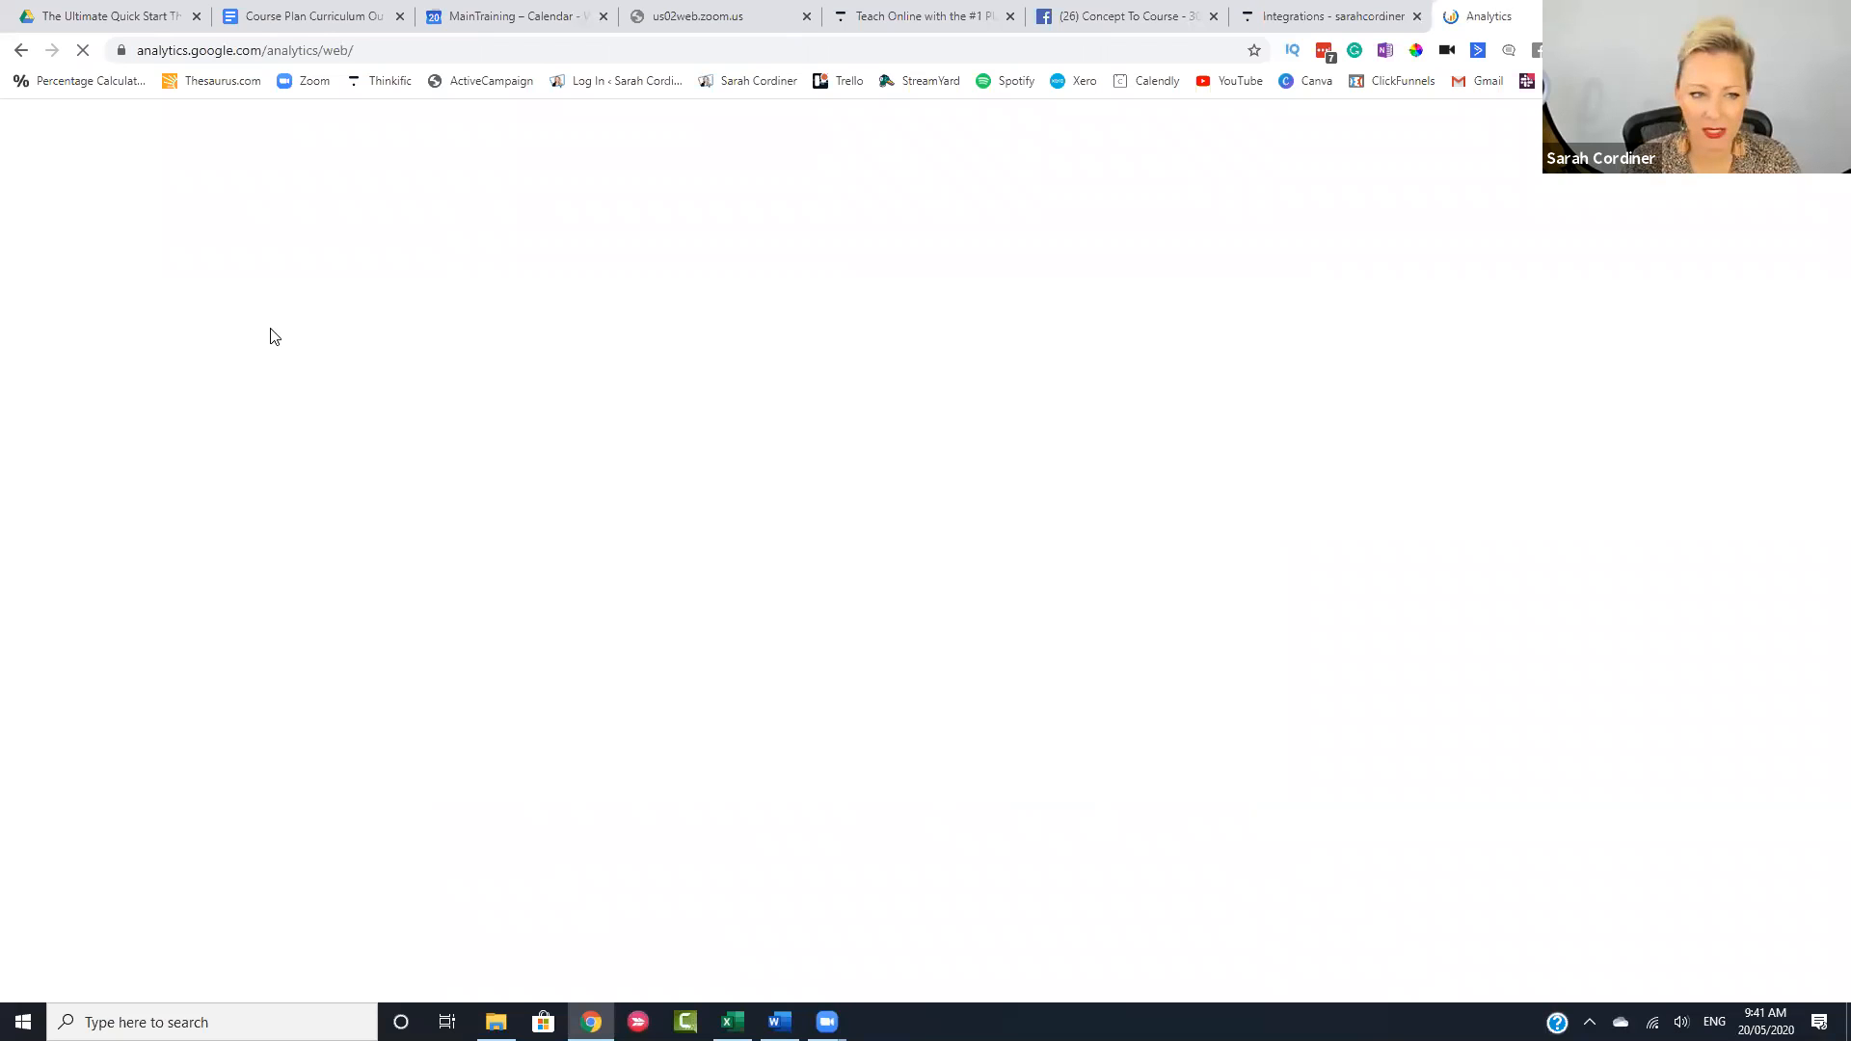
{"action": "left_click", "coordinate": [842, 936]}
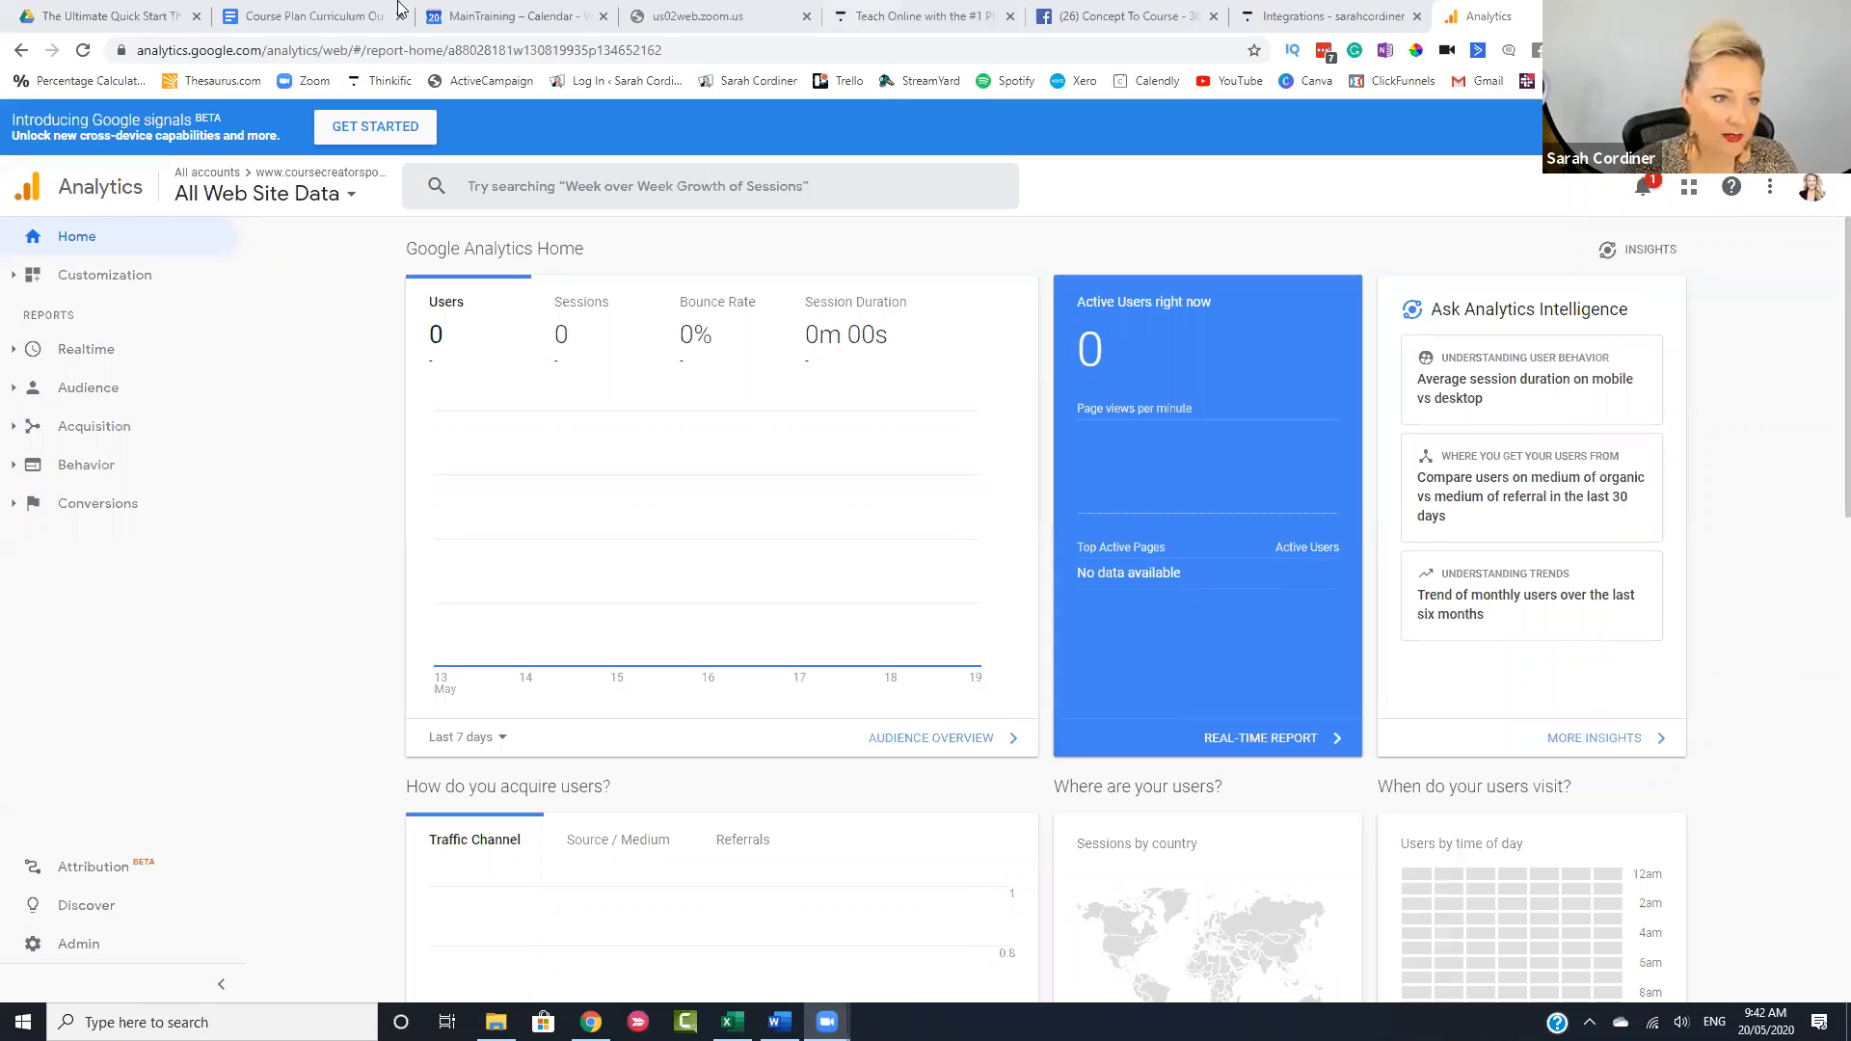
- Close the browser tabs for the Quick Start guide, course plan outline, MainTraining calendar and Thinkific pricing page
{"action": "left_click", "coordinate": [196, 16]}
{"action": "left_click", "coordinate": [197, 16]}
{"action": "left_click", "coordinate": [197, 16]}
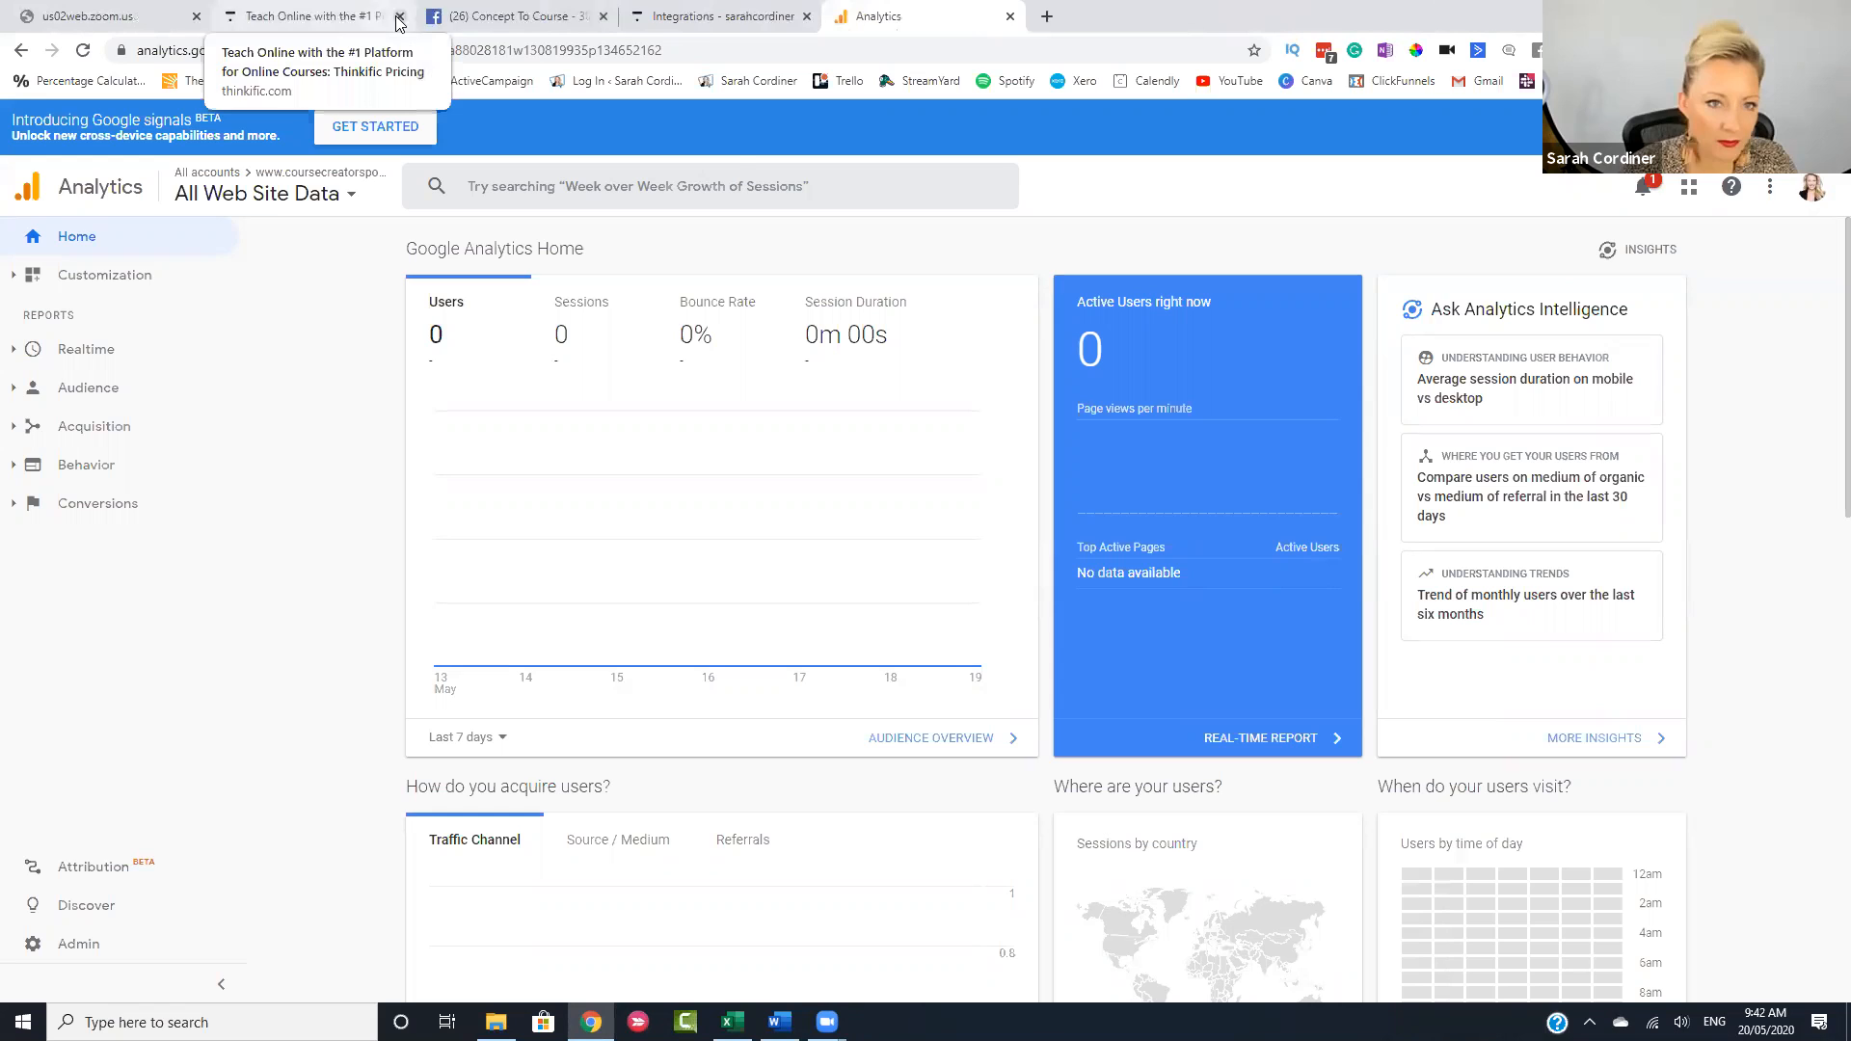
{"action": "left_click", "coordinate": [398, 17]}
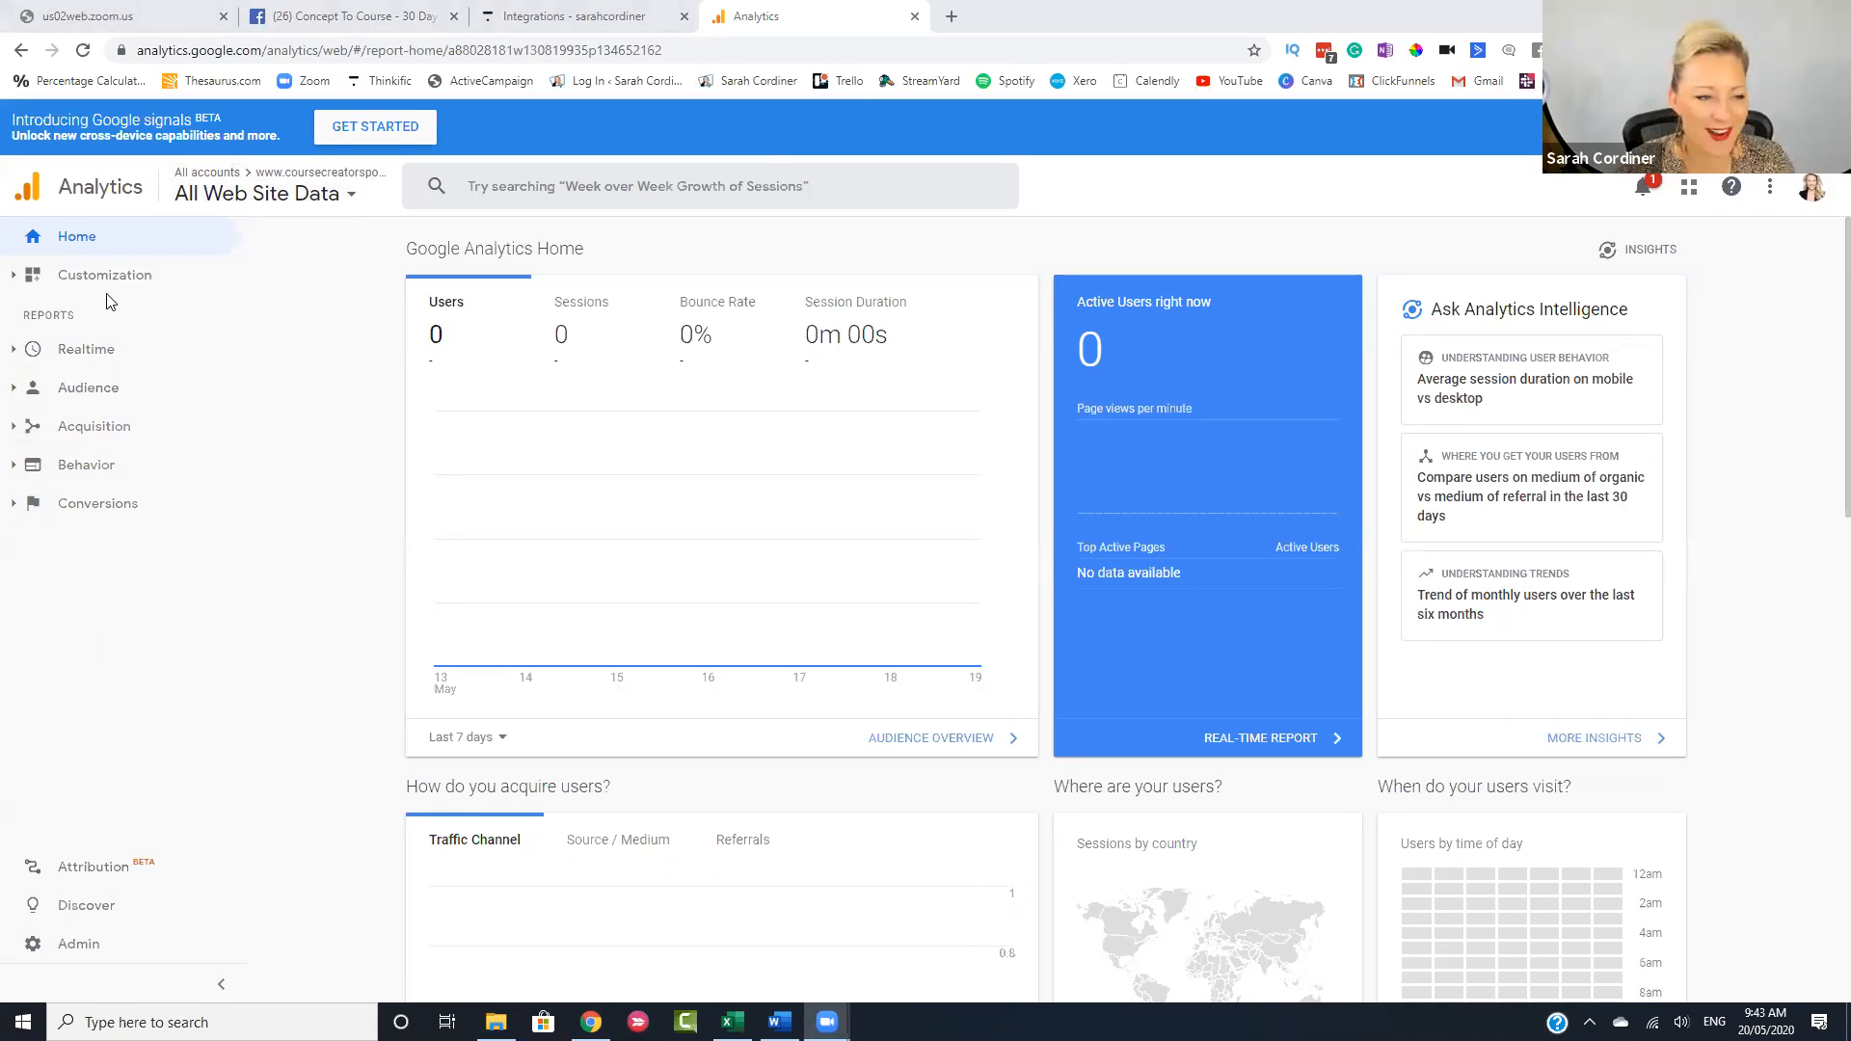
- Explore the Audience reports in Google Analytics, expanding the Demographics, Geo and Behavior groups
{"action": "left_click", "coordinate": [96, 390]}
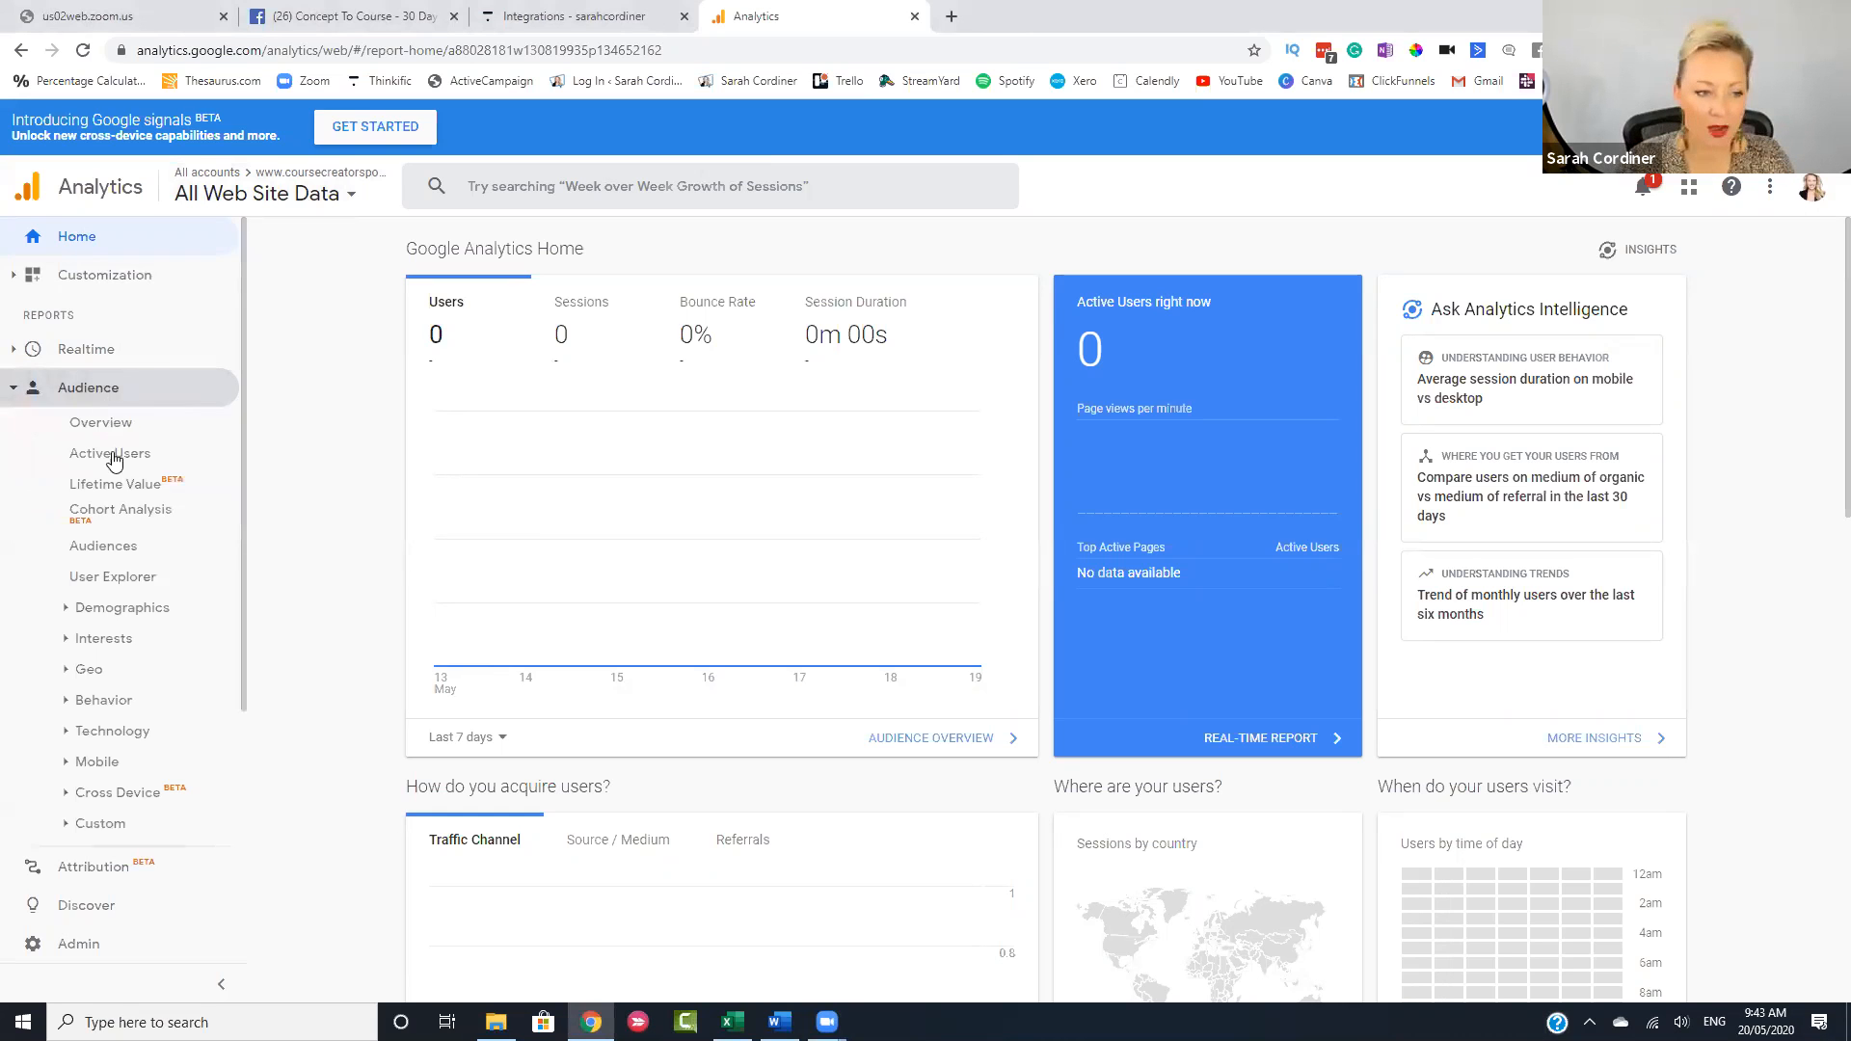
{"action": "scroll", "coordinate": [107, 475], "scroll_direction": "down", "scroll_amount": 1}
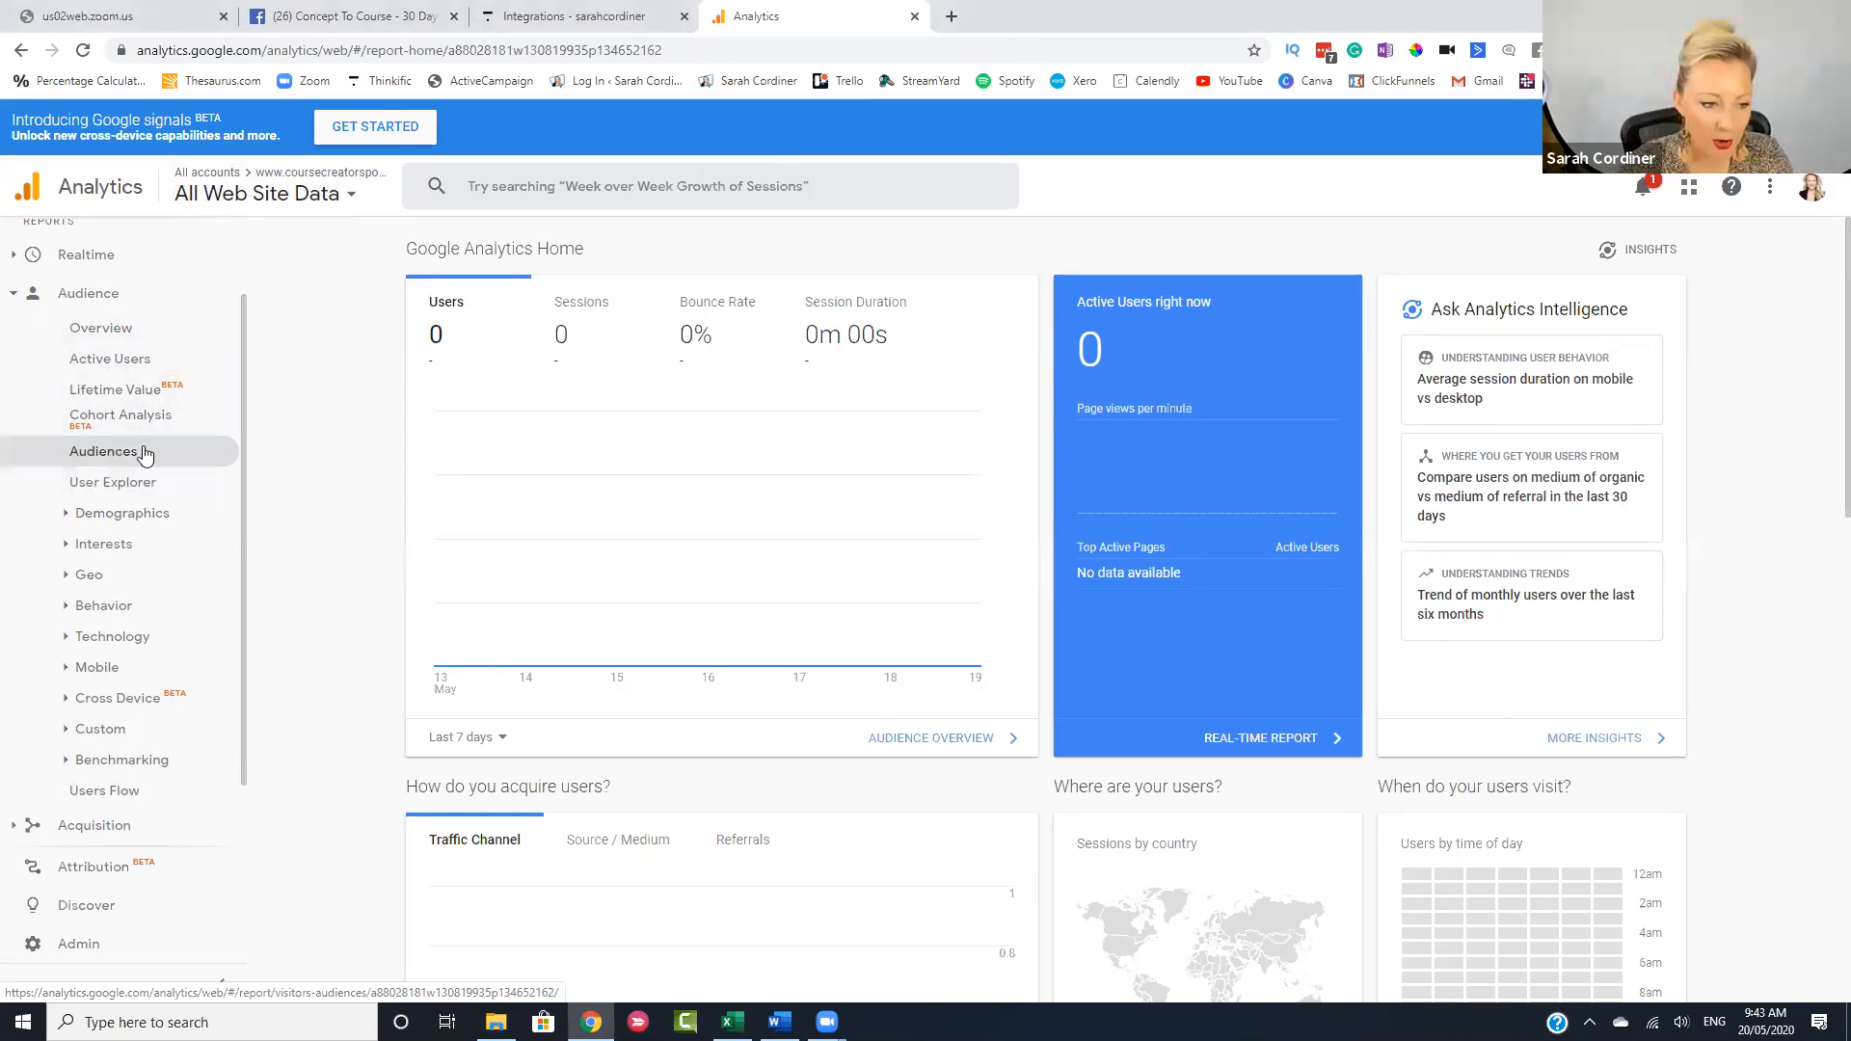
{"action": "left_click", "coordinate": [144, 527]}
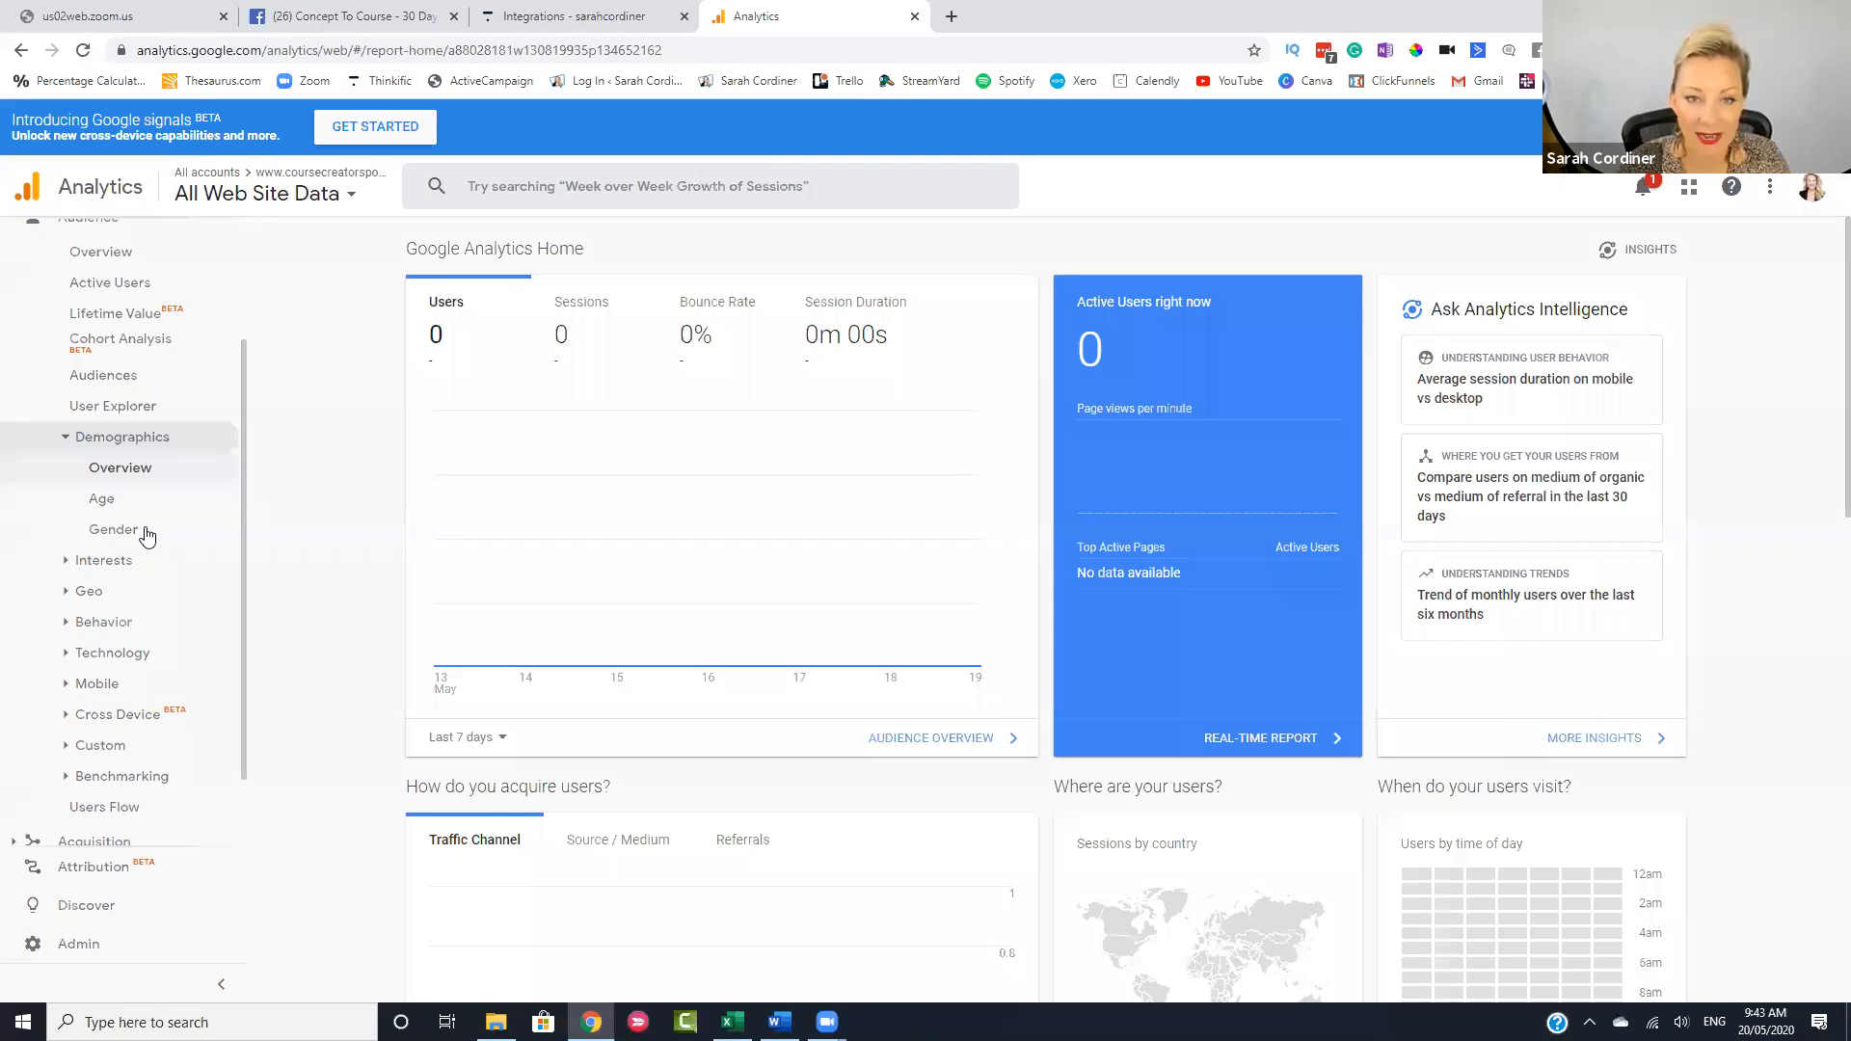
{"action": "left_click", "coordinate": [135, 591]}
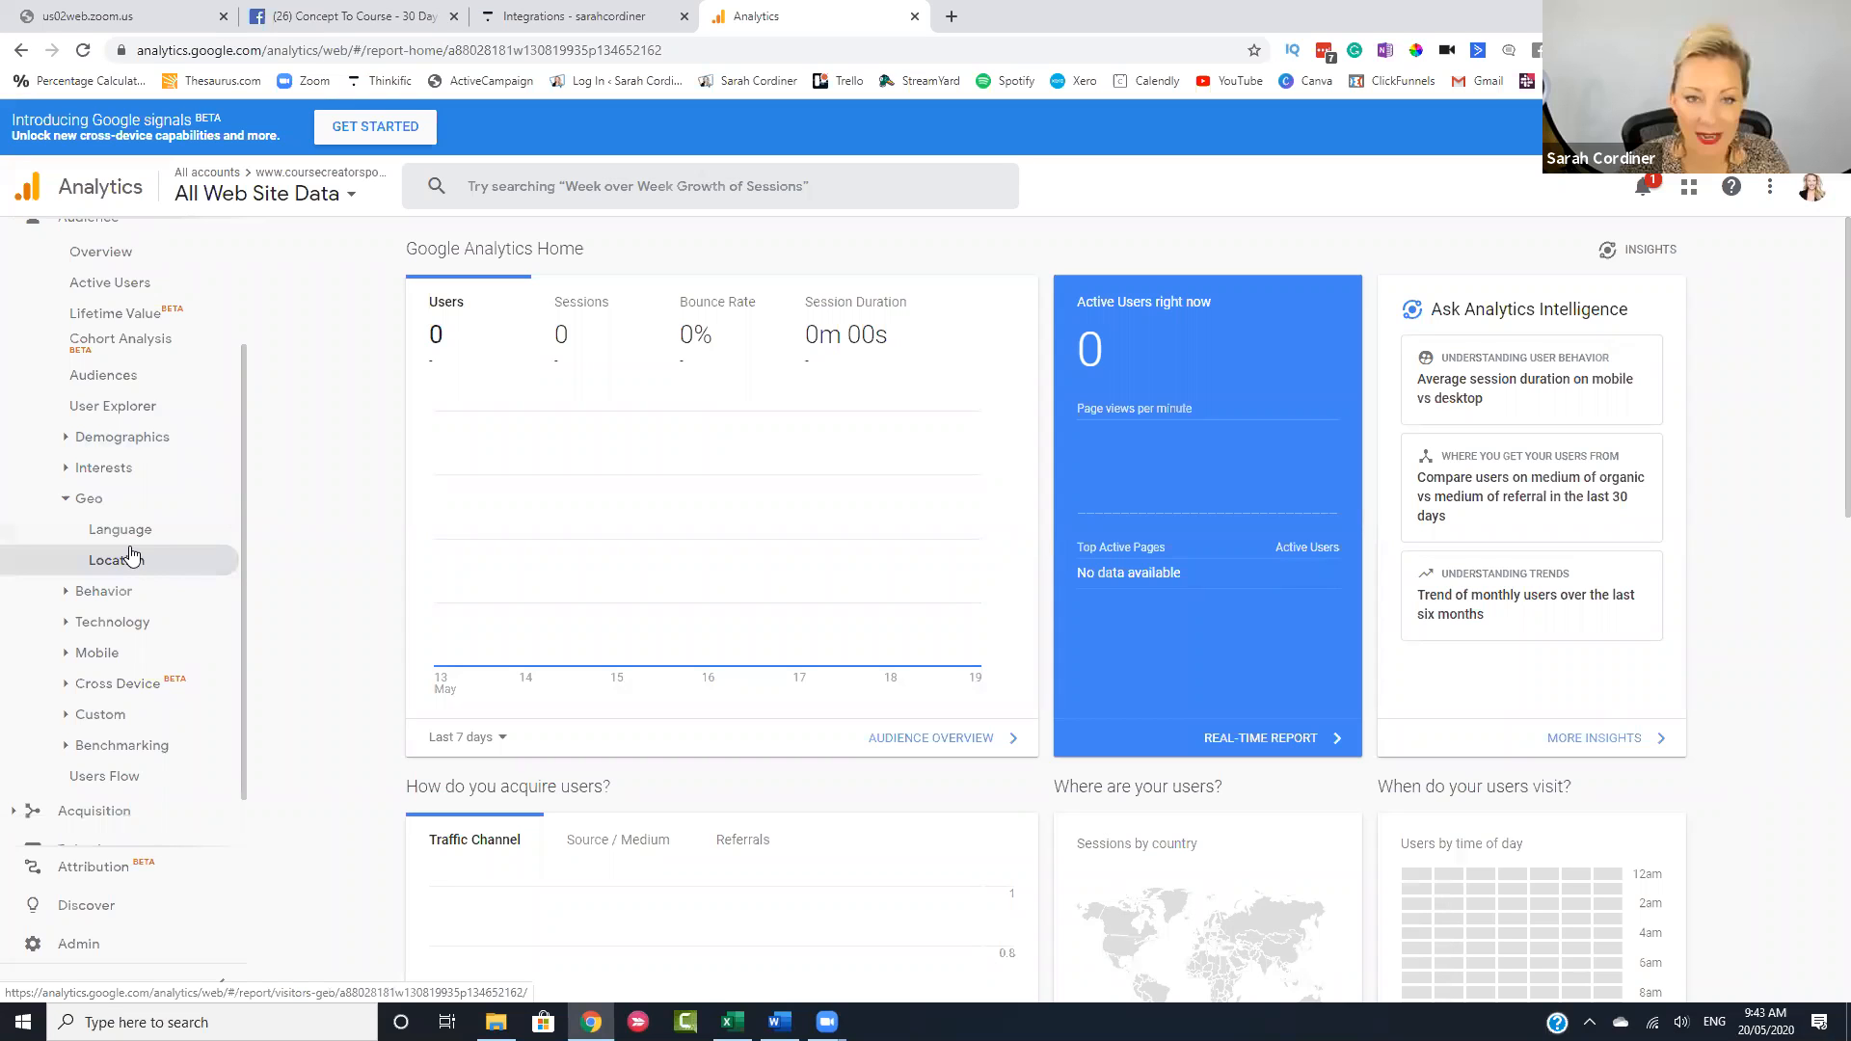
{"action": "left_click", "coordinate": [133, 590]}
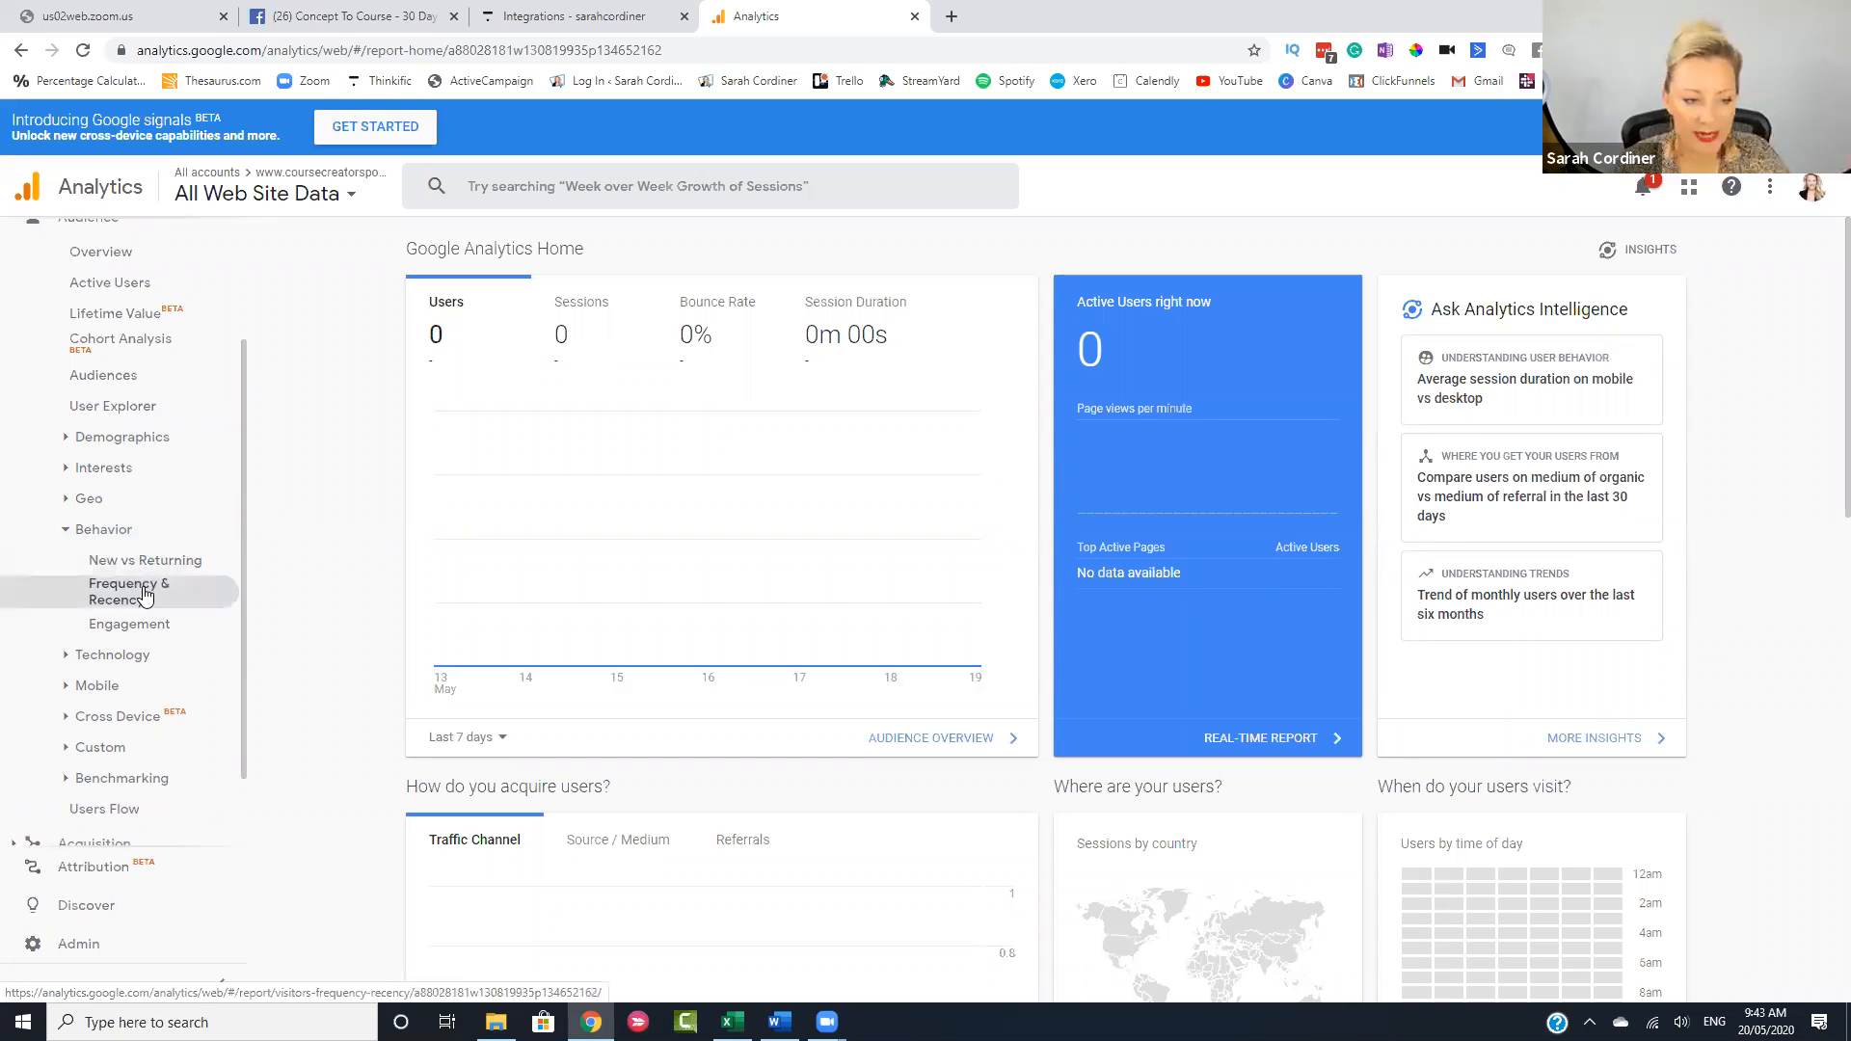
- Open the Search Console Queries report within the Acquisition reports
{"action": "scroll", "coordinate": [91, 771], "scroll_direction": "down", "scroll_amount": 1}
{"action": "left_click", "coordinate": [91, 752]}
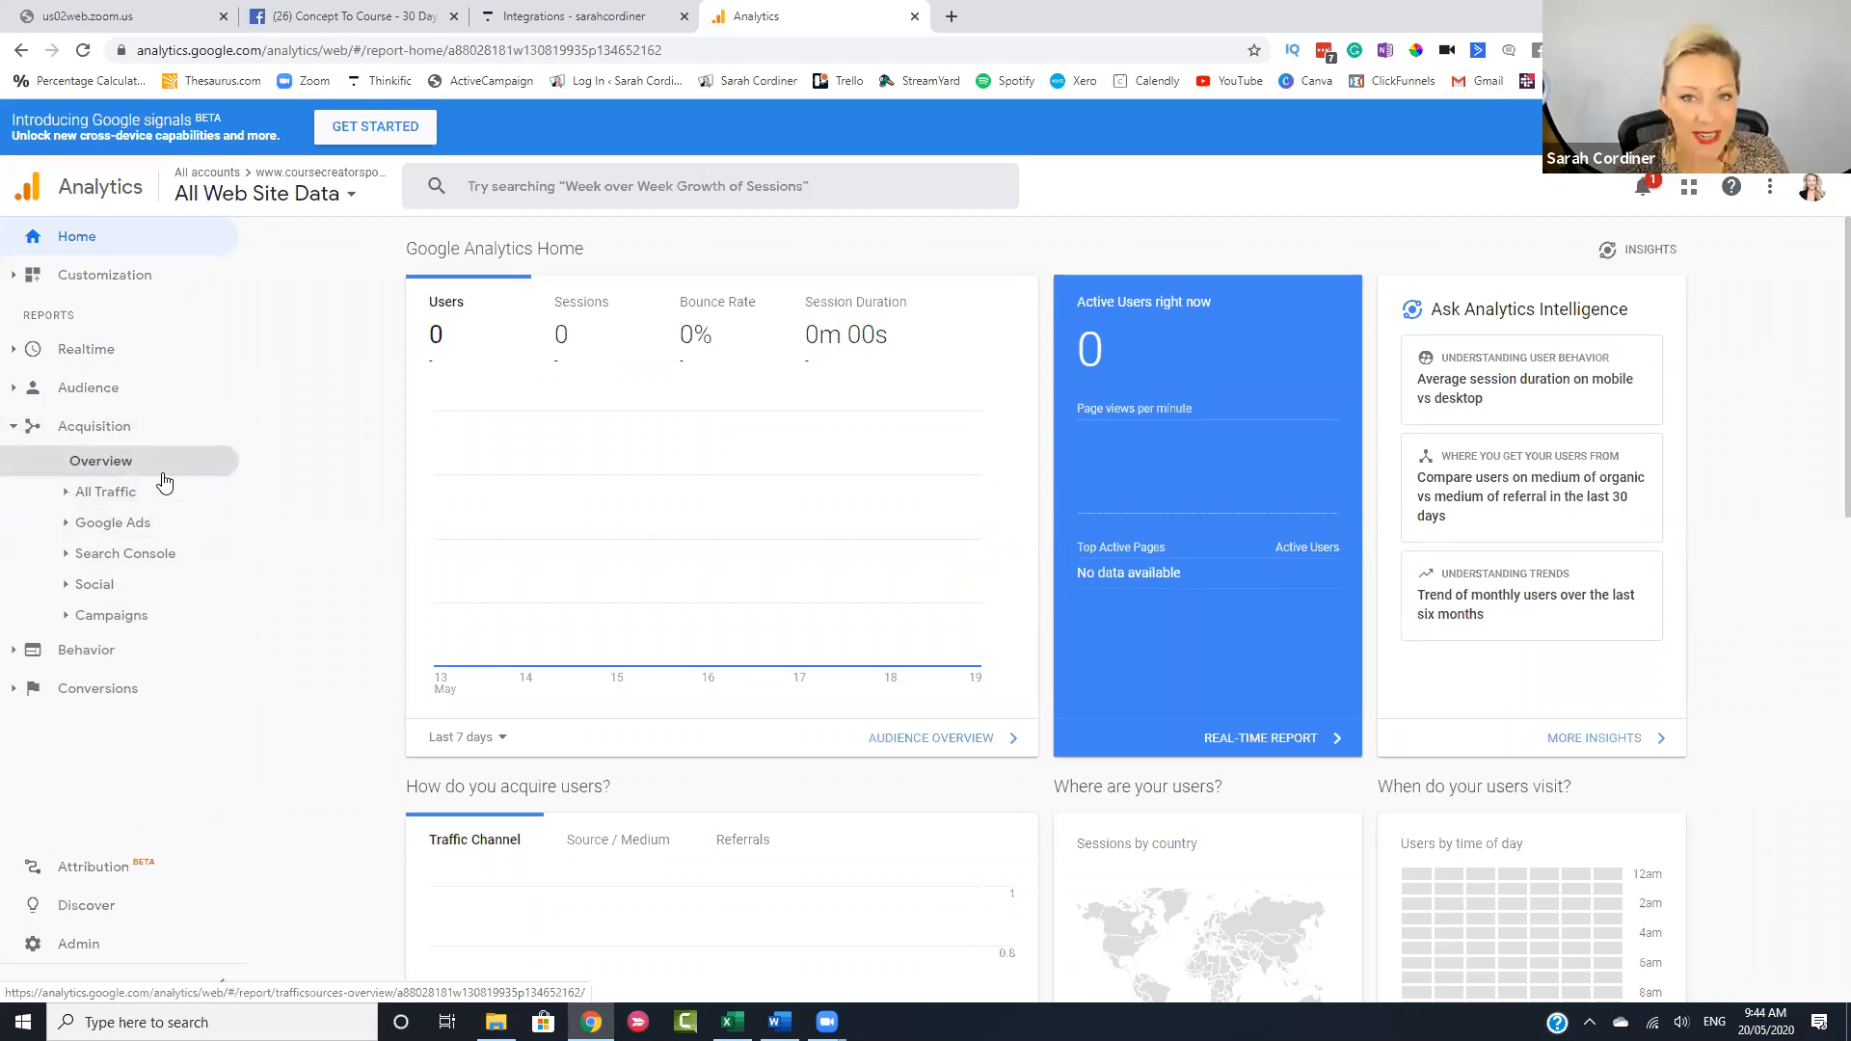
{"action": "left_click", "coordinate": [145, 554]}
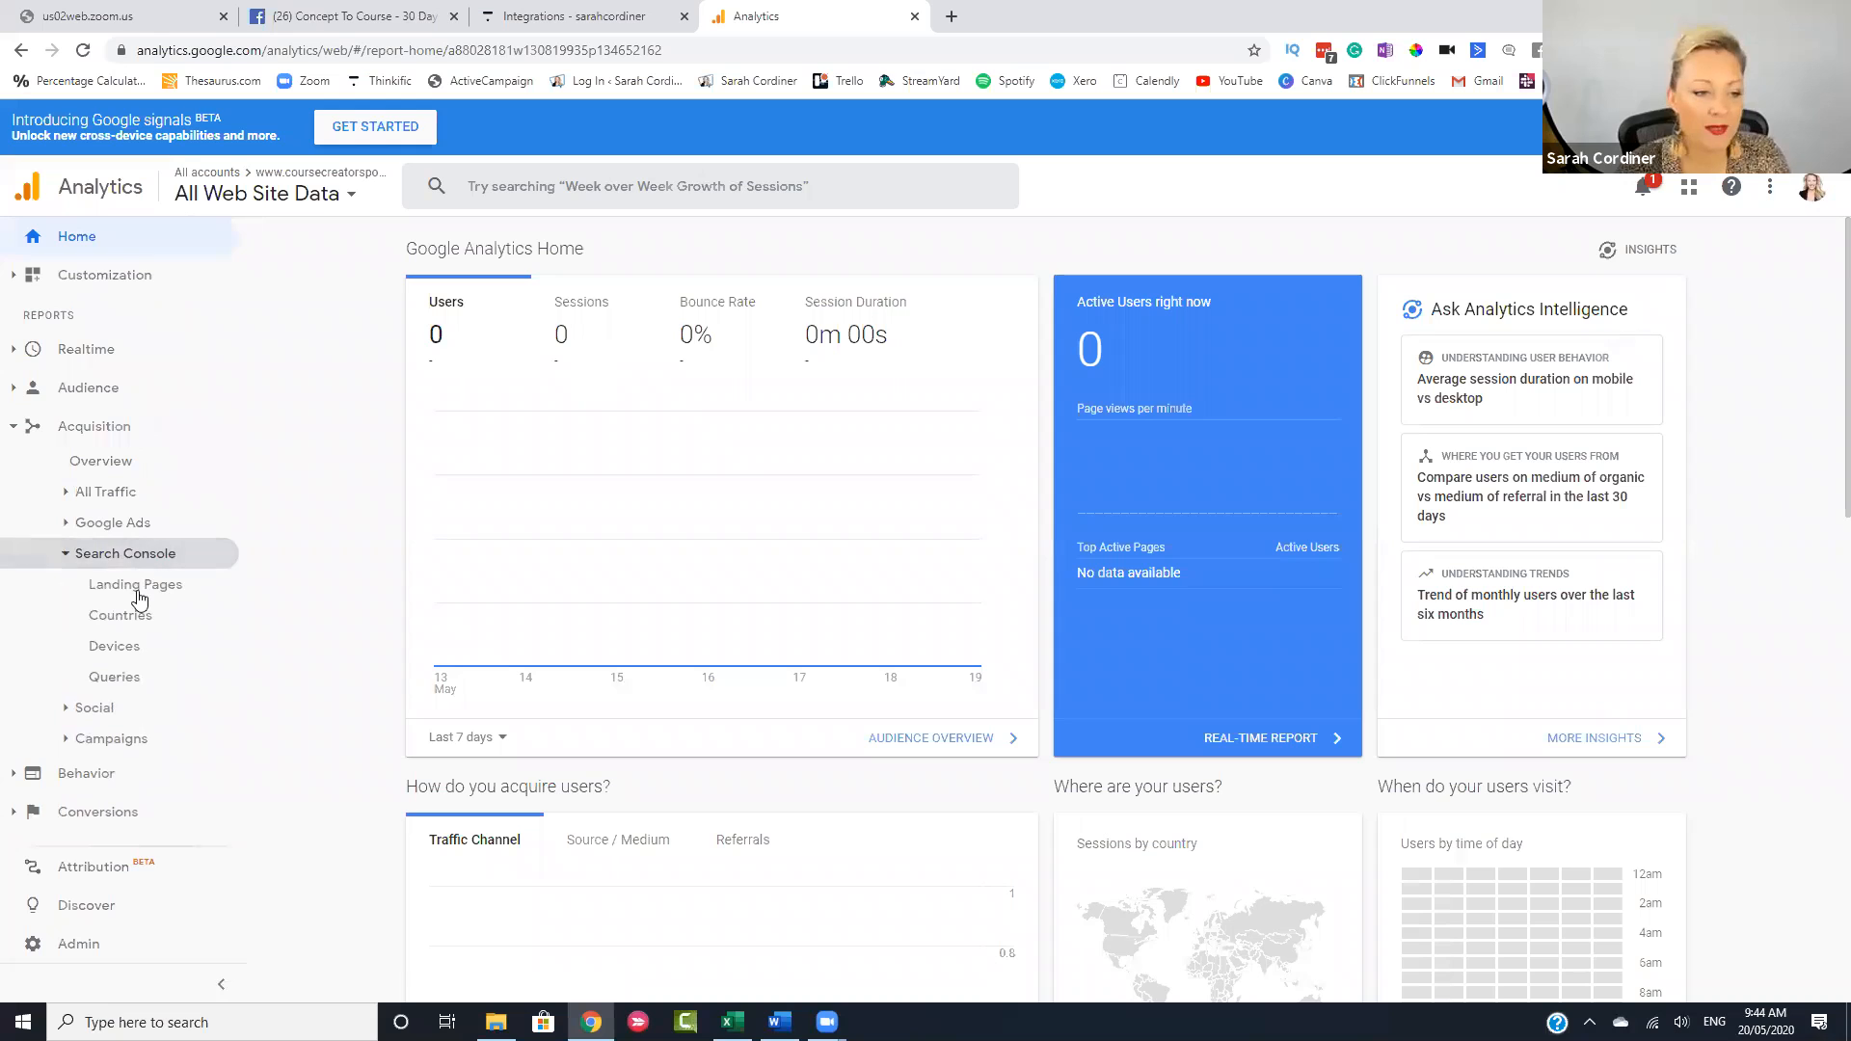
{"action": "left_click", "coordinate": [138, 680]}
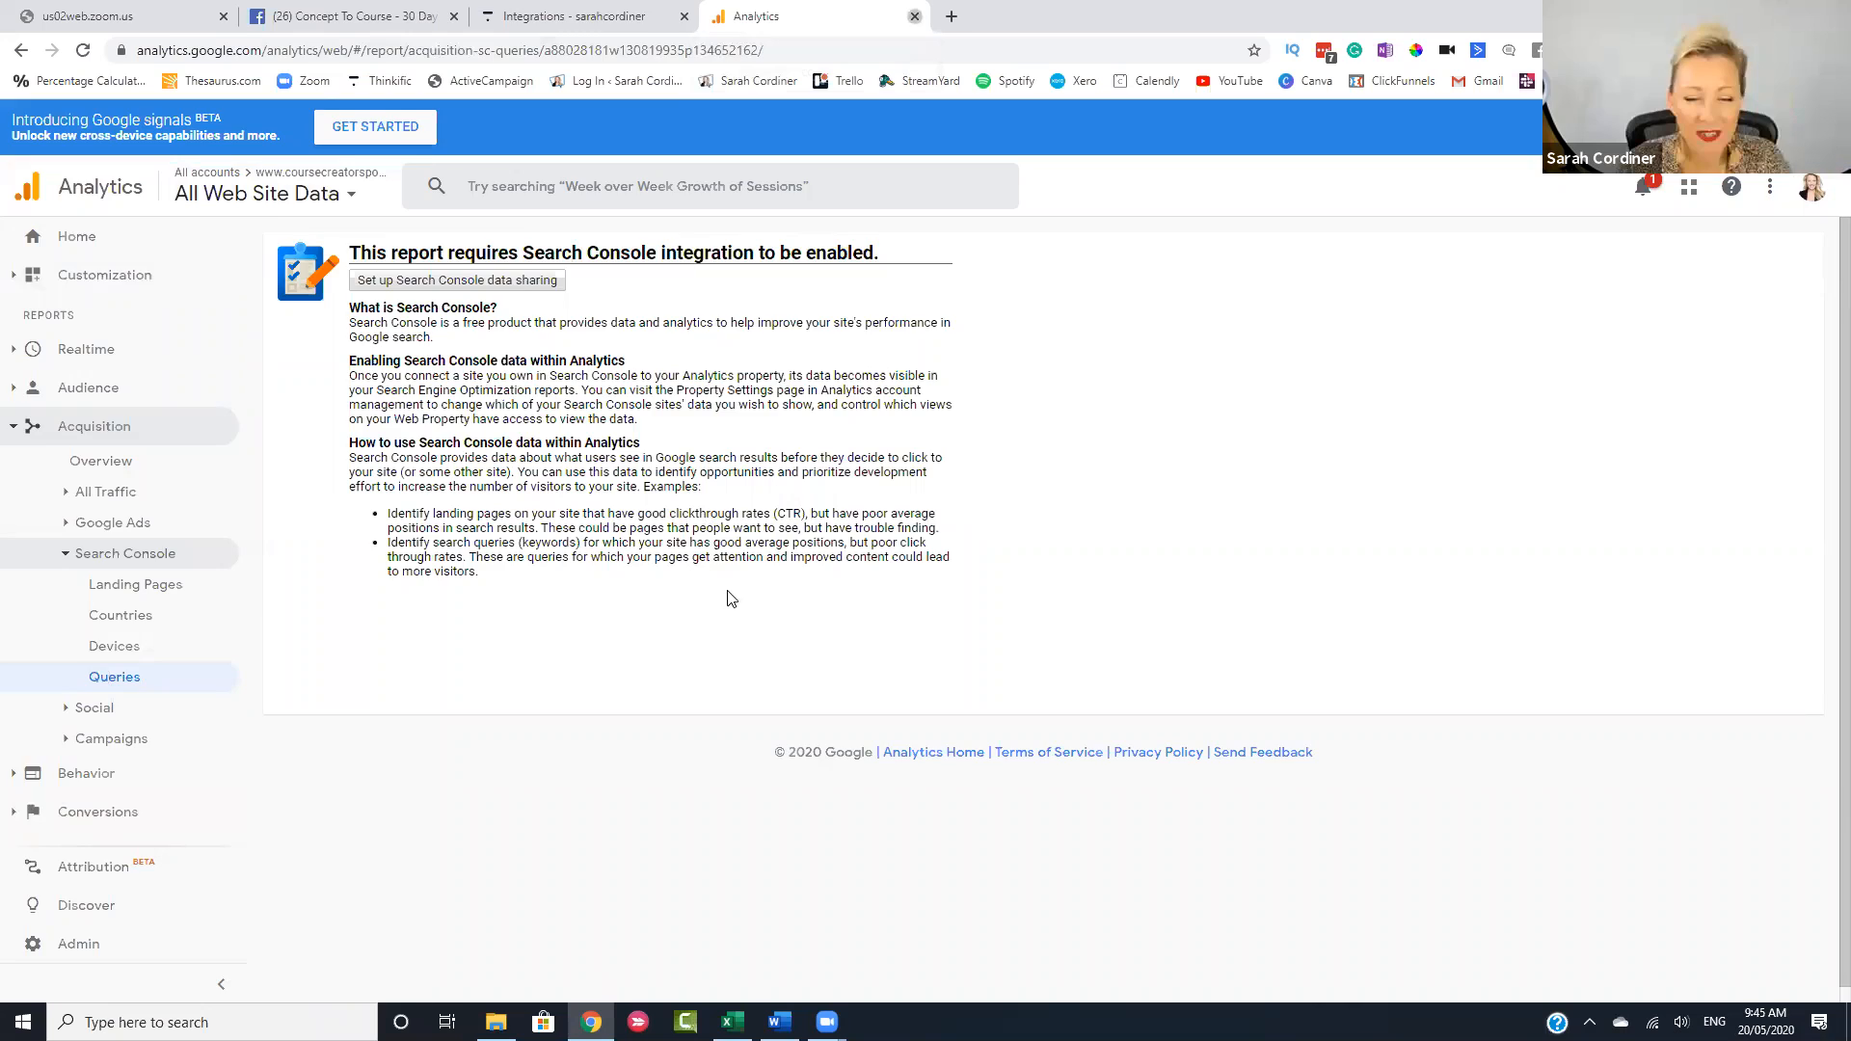
- Close Google Analytics and activate the Facebook Pixel code field among Thinkific's analytics integrations
{"action": "key", "text": "ctrl+w"}
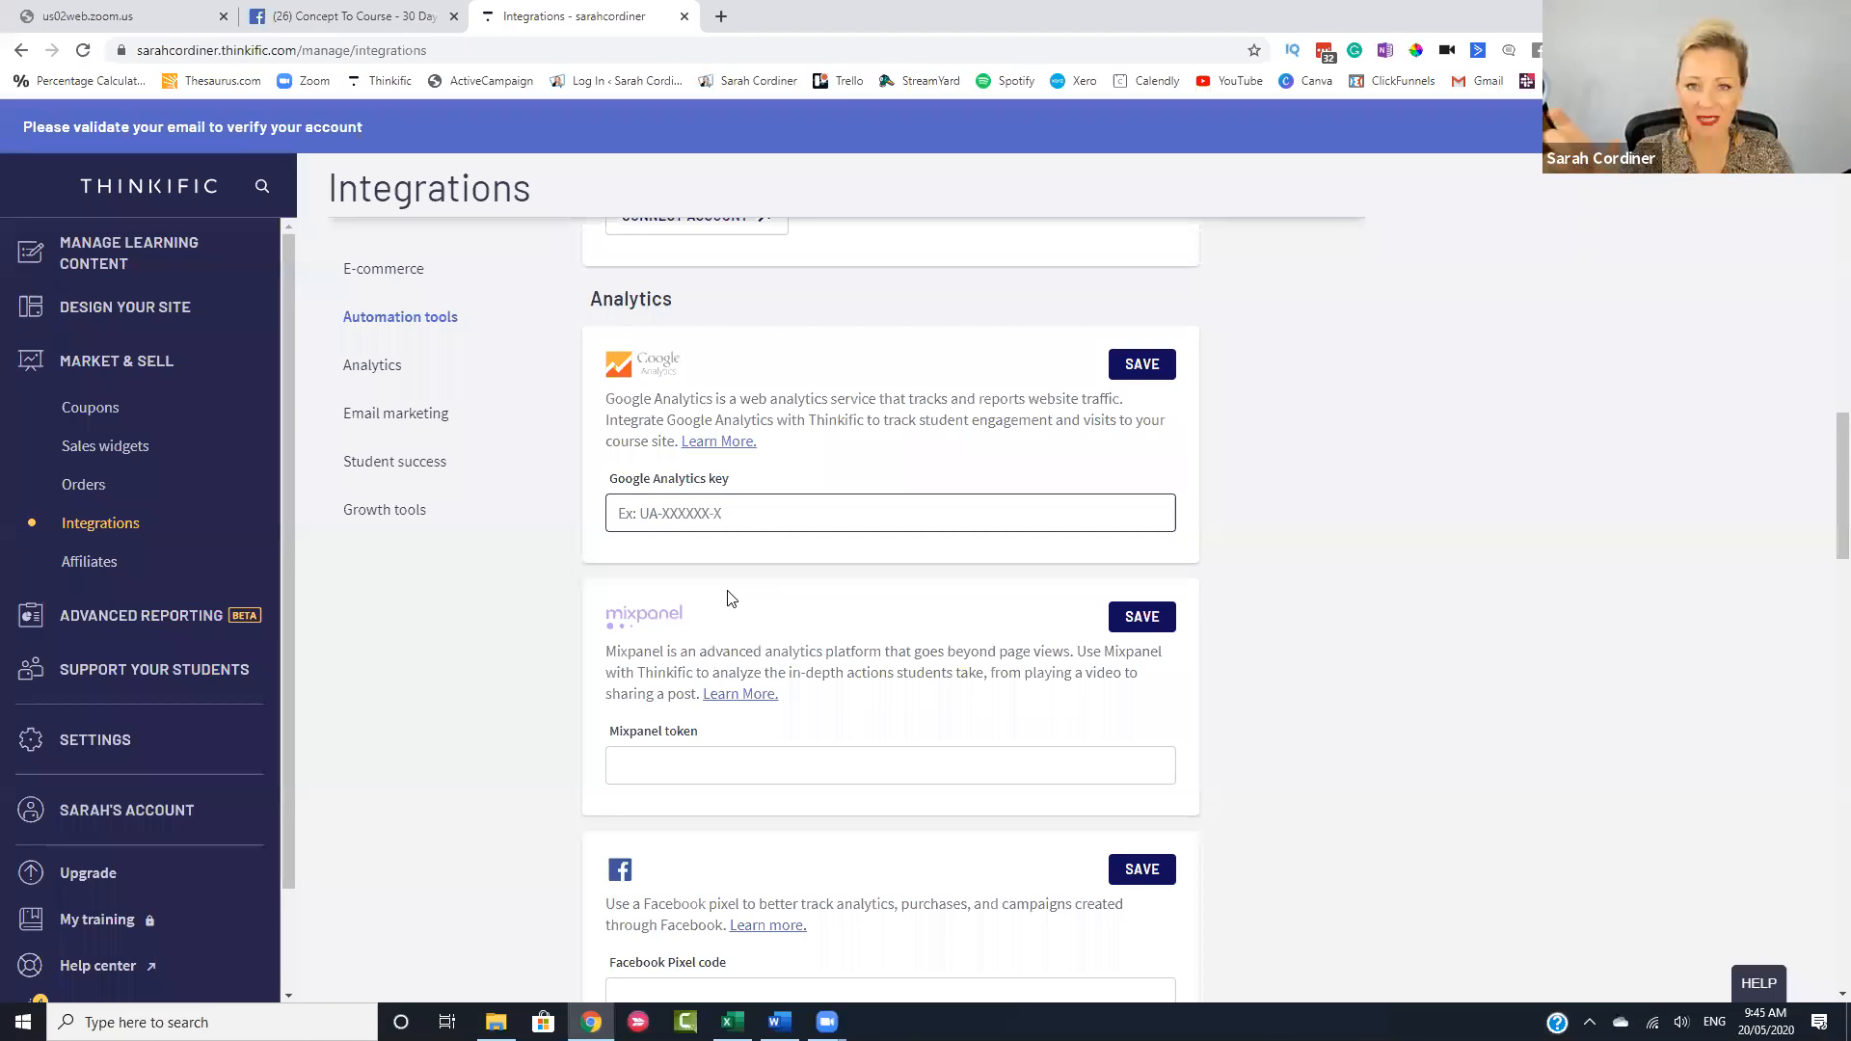
{"action": "scroll", "coordinate": [753, 523], "scroll_direction": "down", "scroll_amount": 5}
{"action": "left_click", "coordinate": [753, 523]}
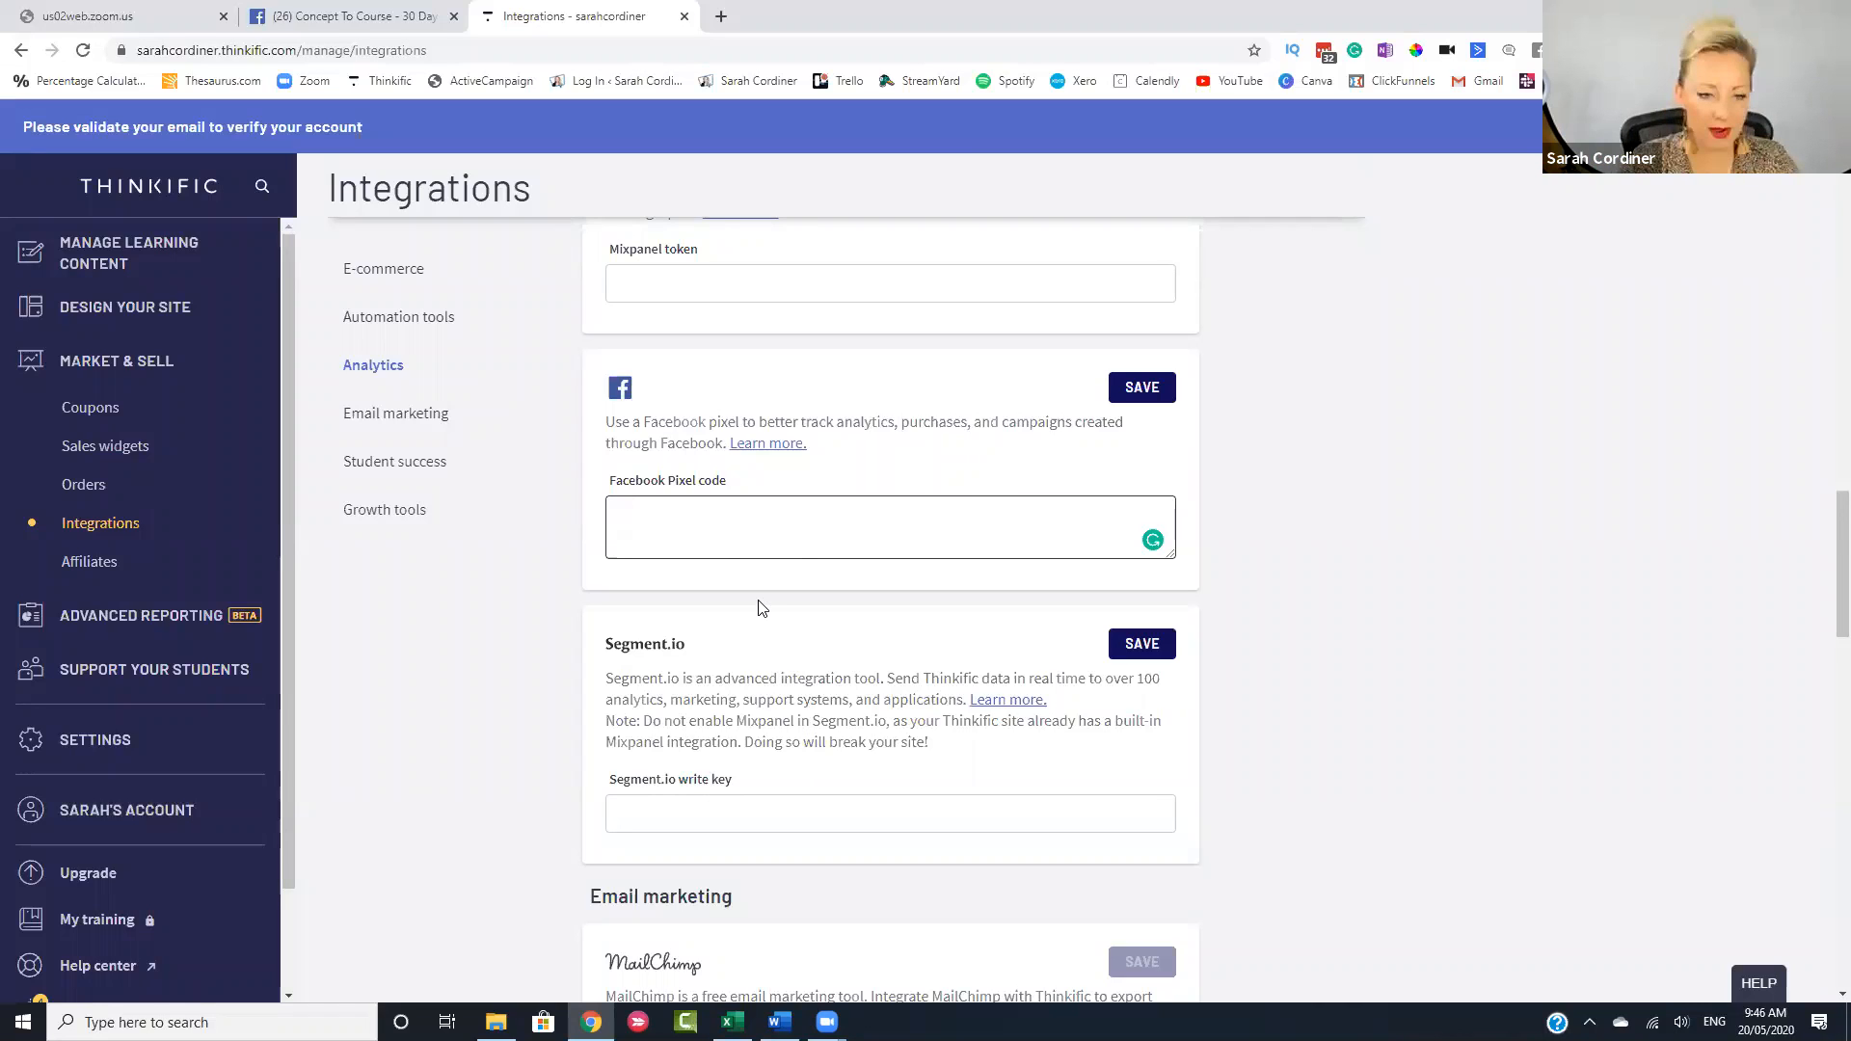
- Examine the email marketing integrations from MailChimp to ActiveCampaign, plus the student success and growth tools
{"action": "scroll", "coordinate": [776, 482], "scroll_direction": "down", "scroll_amount": 5}
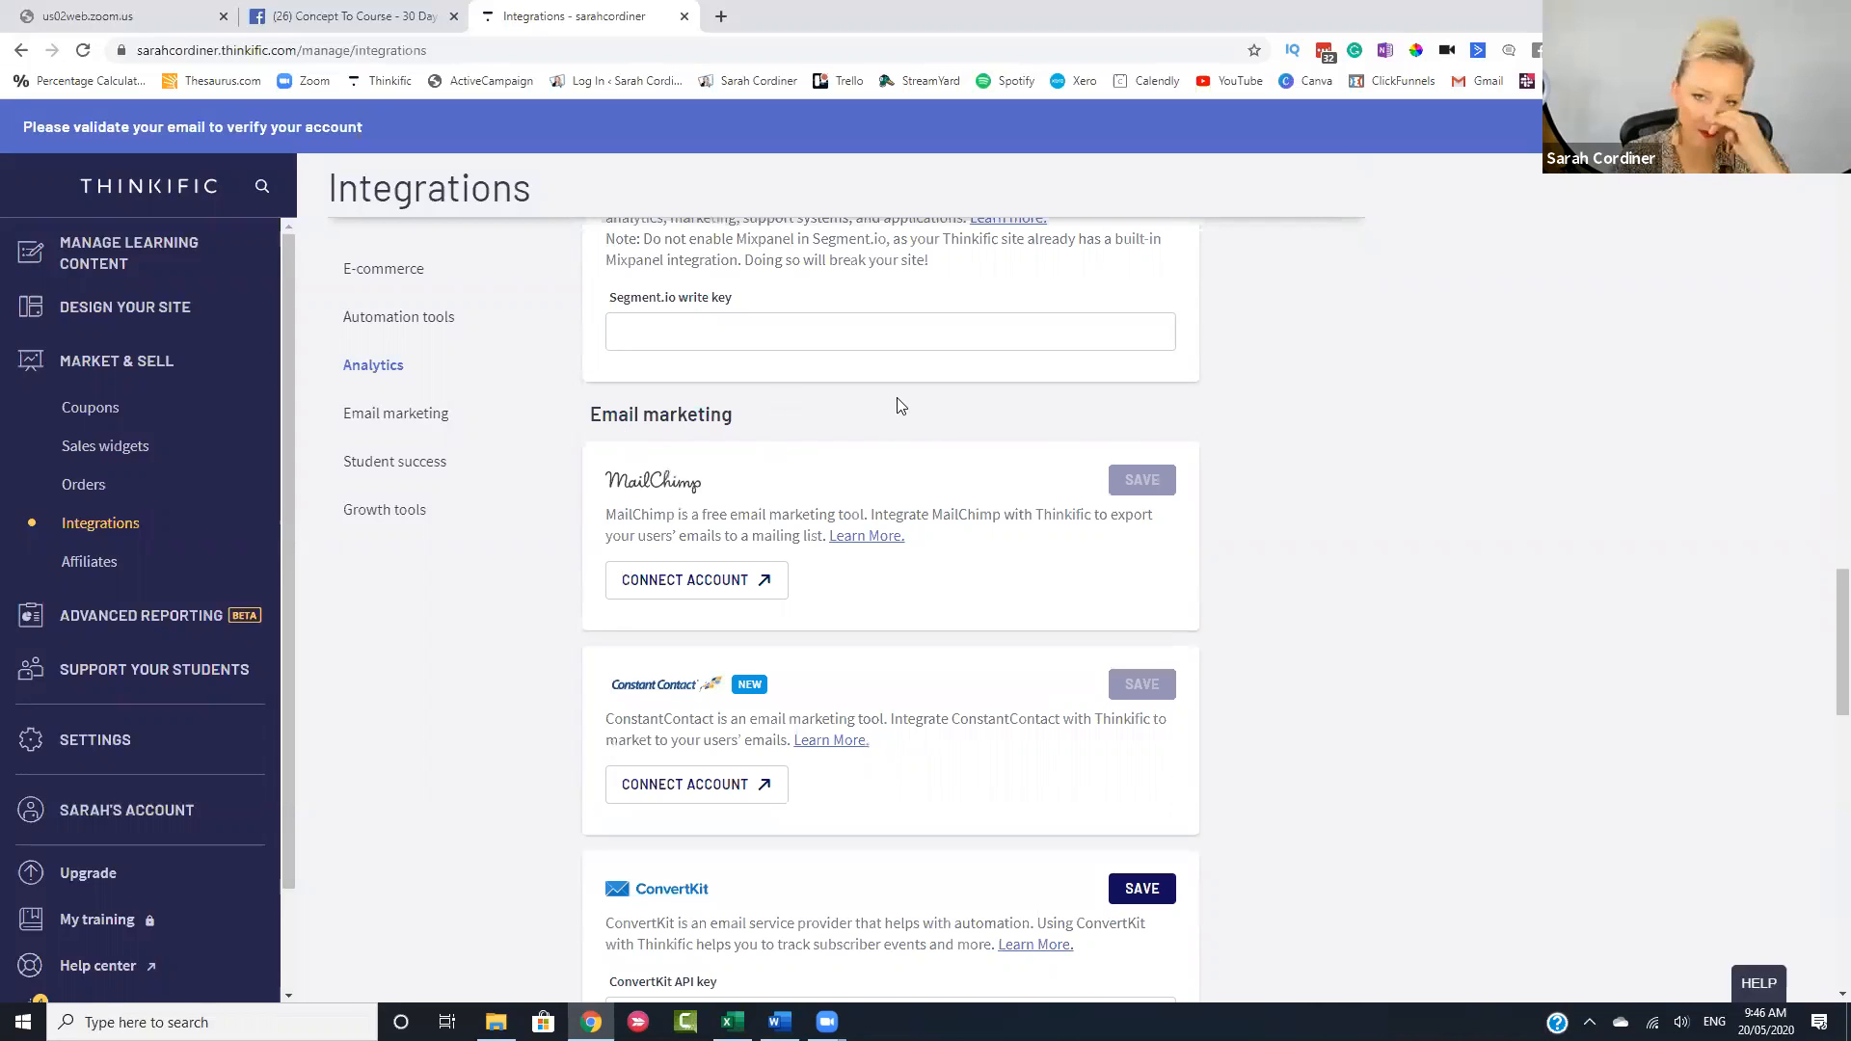
{"action": "scroll", "coordinate": [813, 783], "scroll_direction": "down", "scroll_amount": 4}
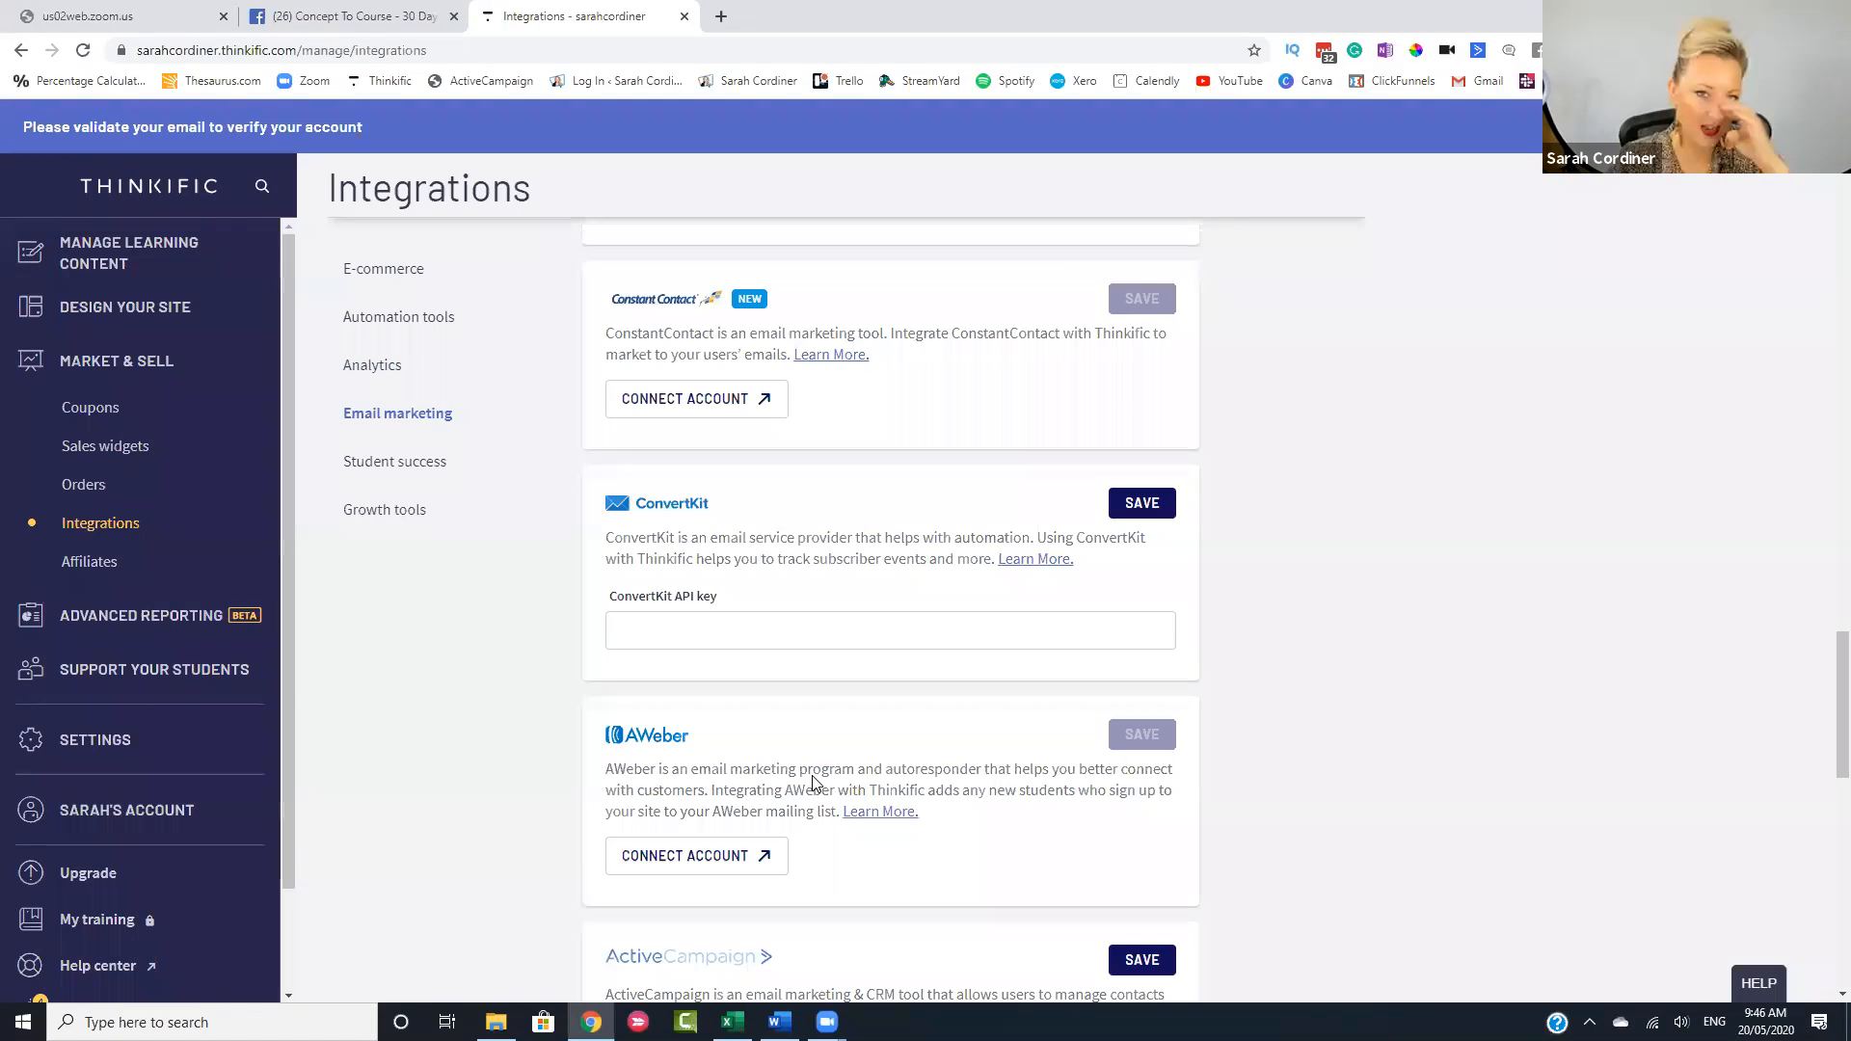
{"action": "scroll", "coordinate": [813, 783], "scroll_direction": "down", "scroll_amount": 2}
{"action": "scroll", "coordinate": [757, 356], "scroll_direction": "up", "scroll_amount": 2}
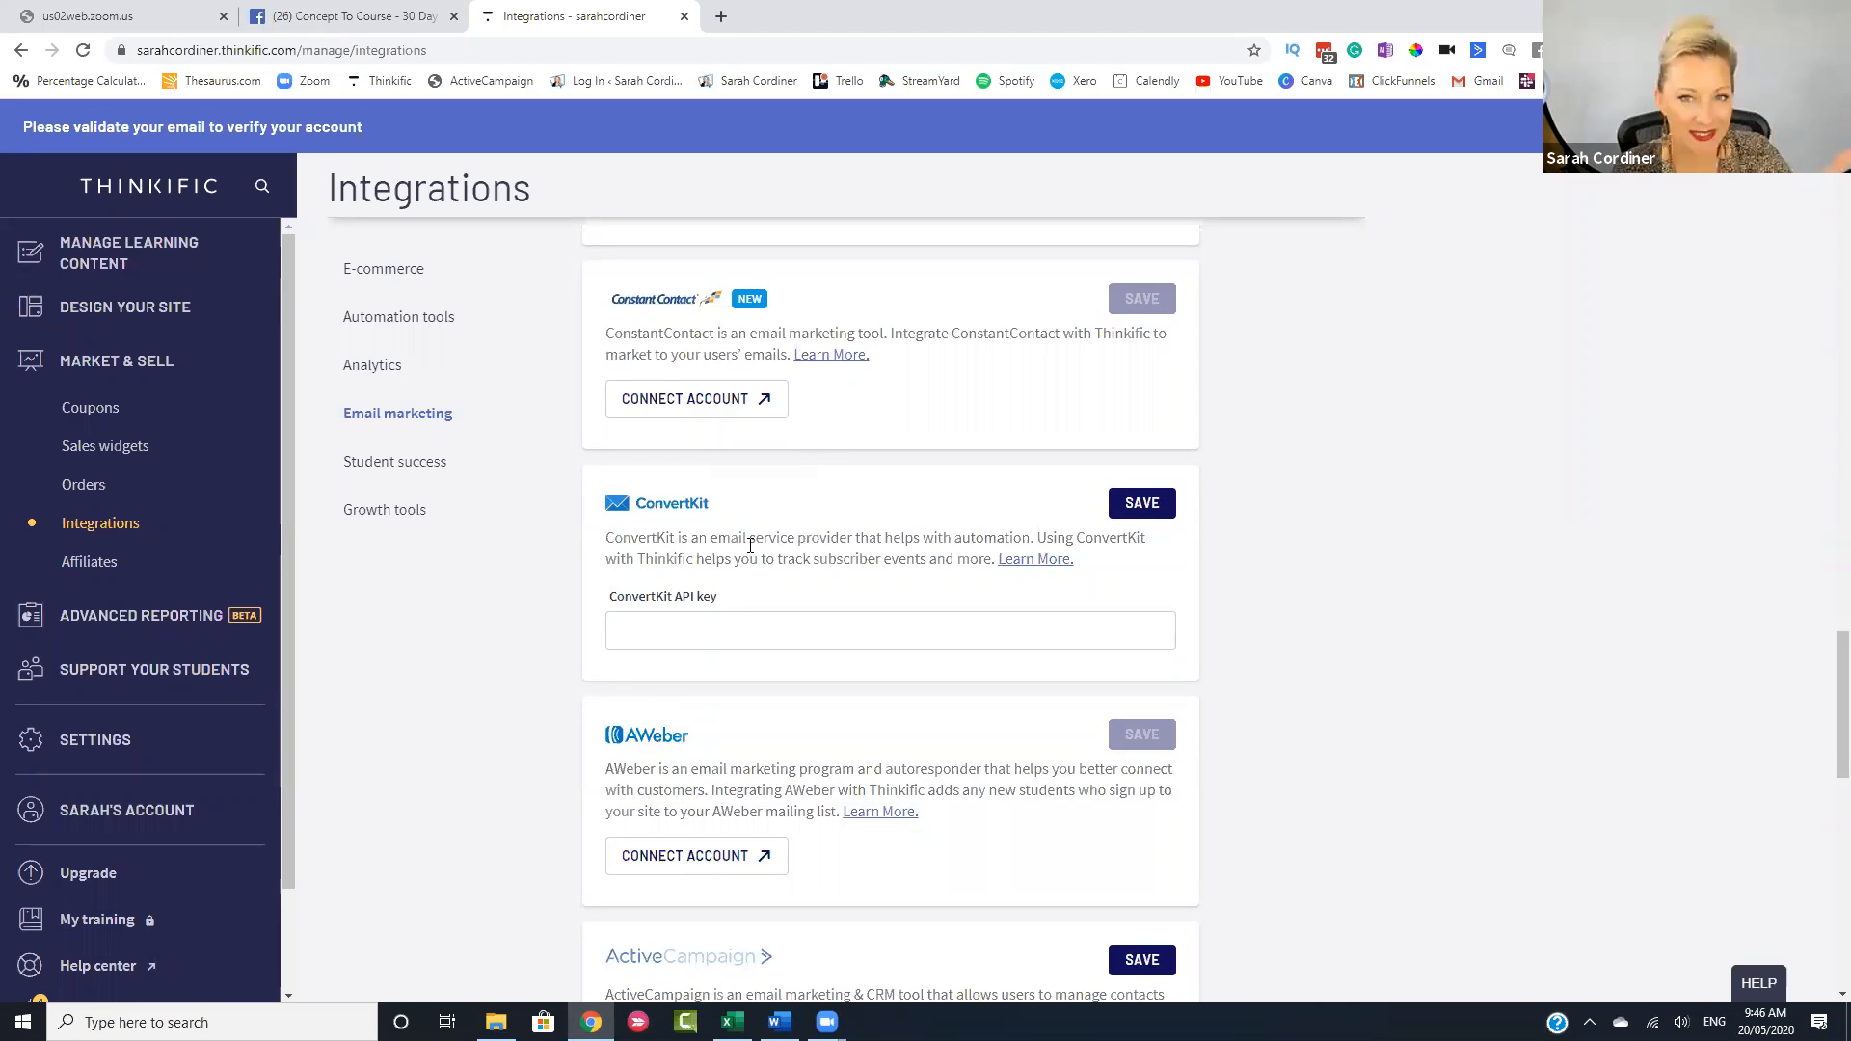
{"action": "scroll", "coordinate": [750, 545], "scroll_direction": "down", "scroll_amount": 1}
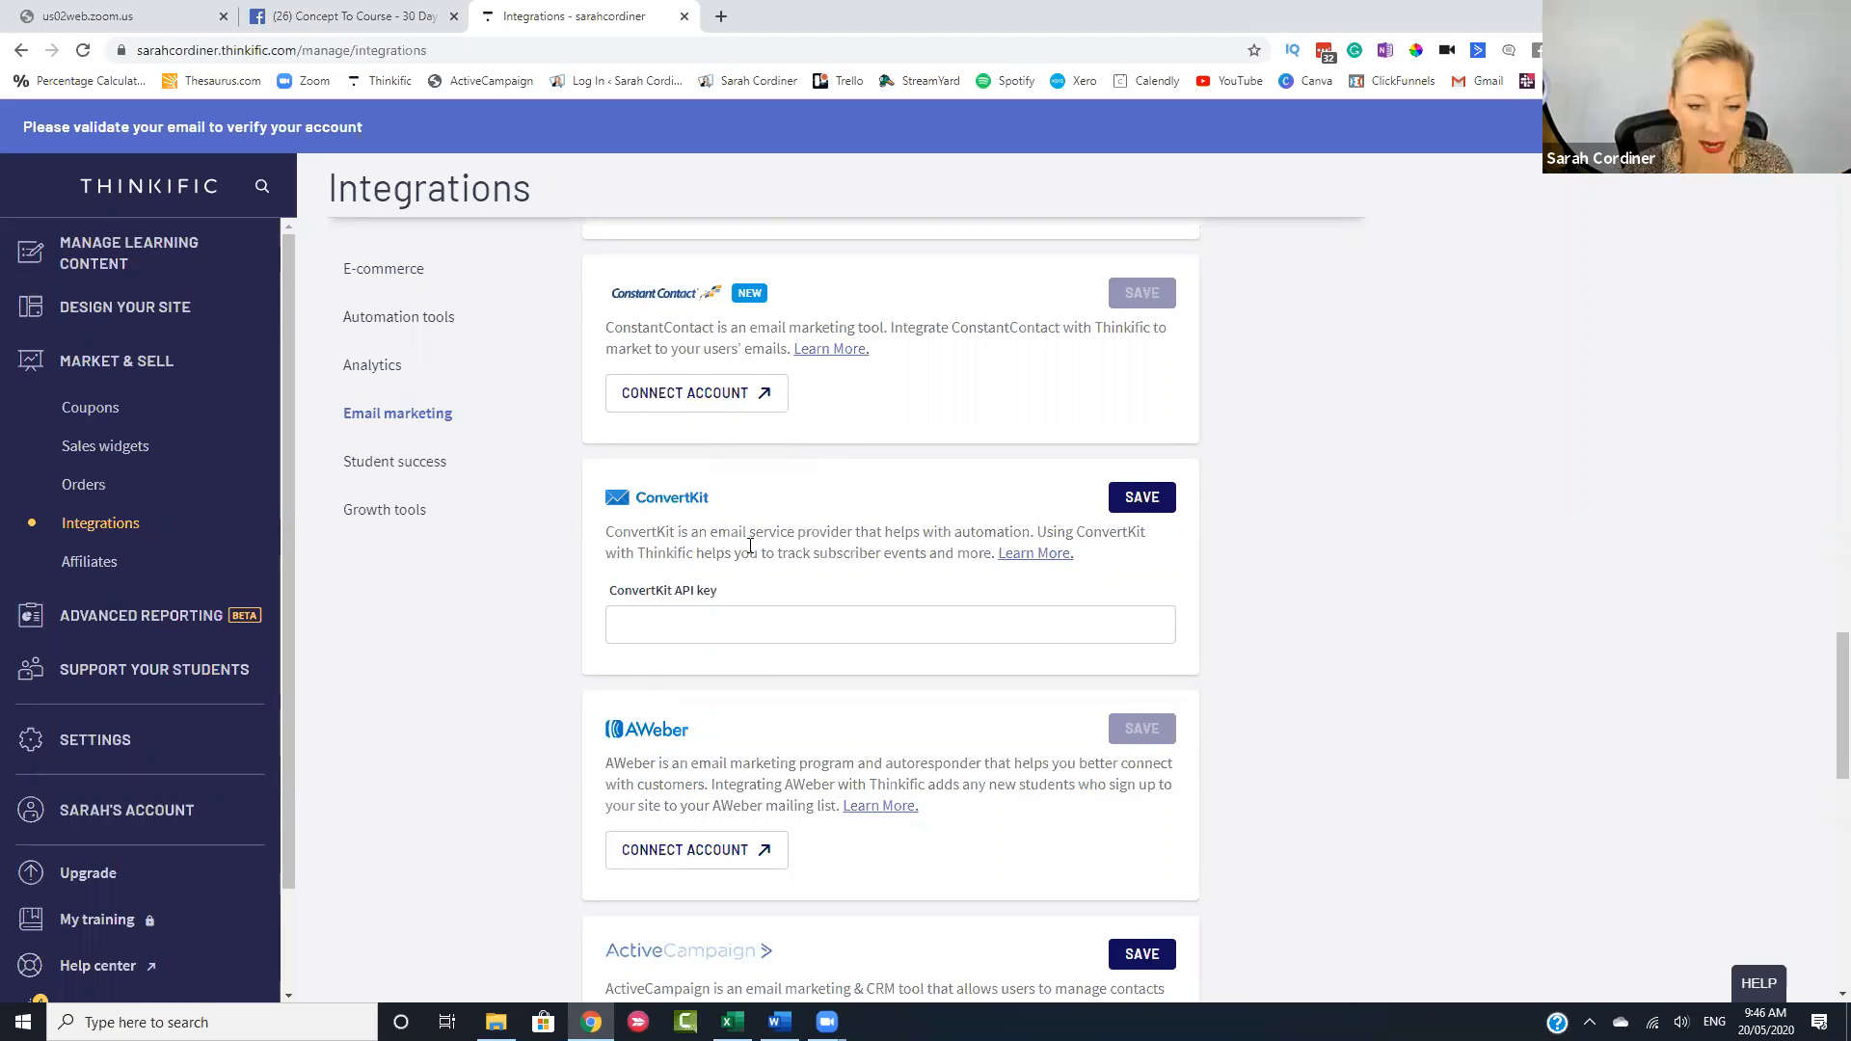
{"action": "scroll", "coordinate": [750, 546], "scroll_direction": "down", "scroll_amount": 2}
{"action": "scroll", "coordinate": [810, 490], "scroll_direction": "down", "scroll_amount": 5}
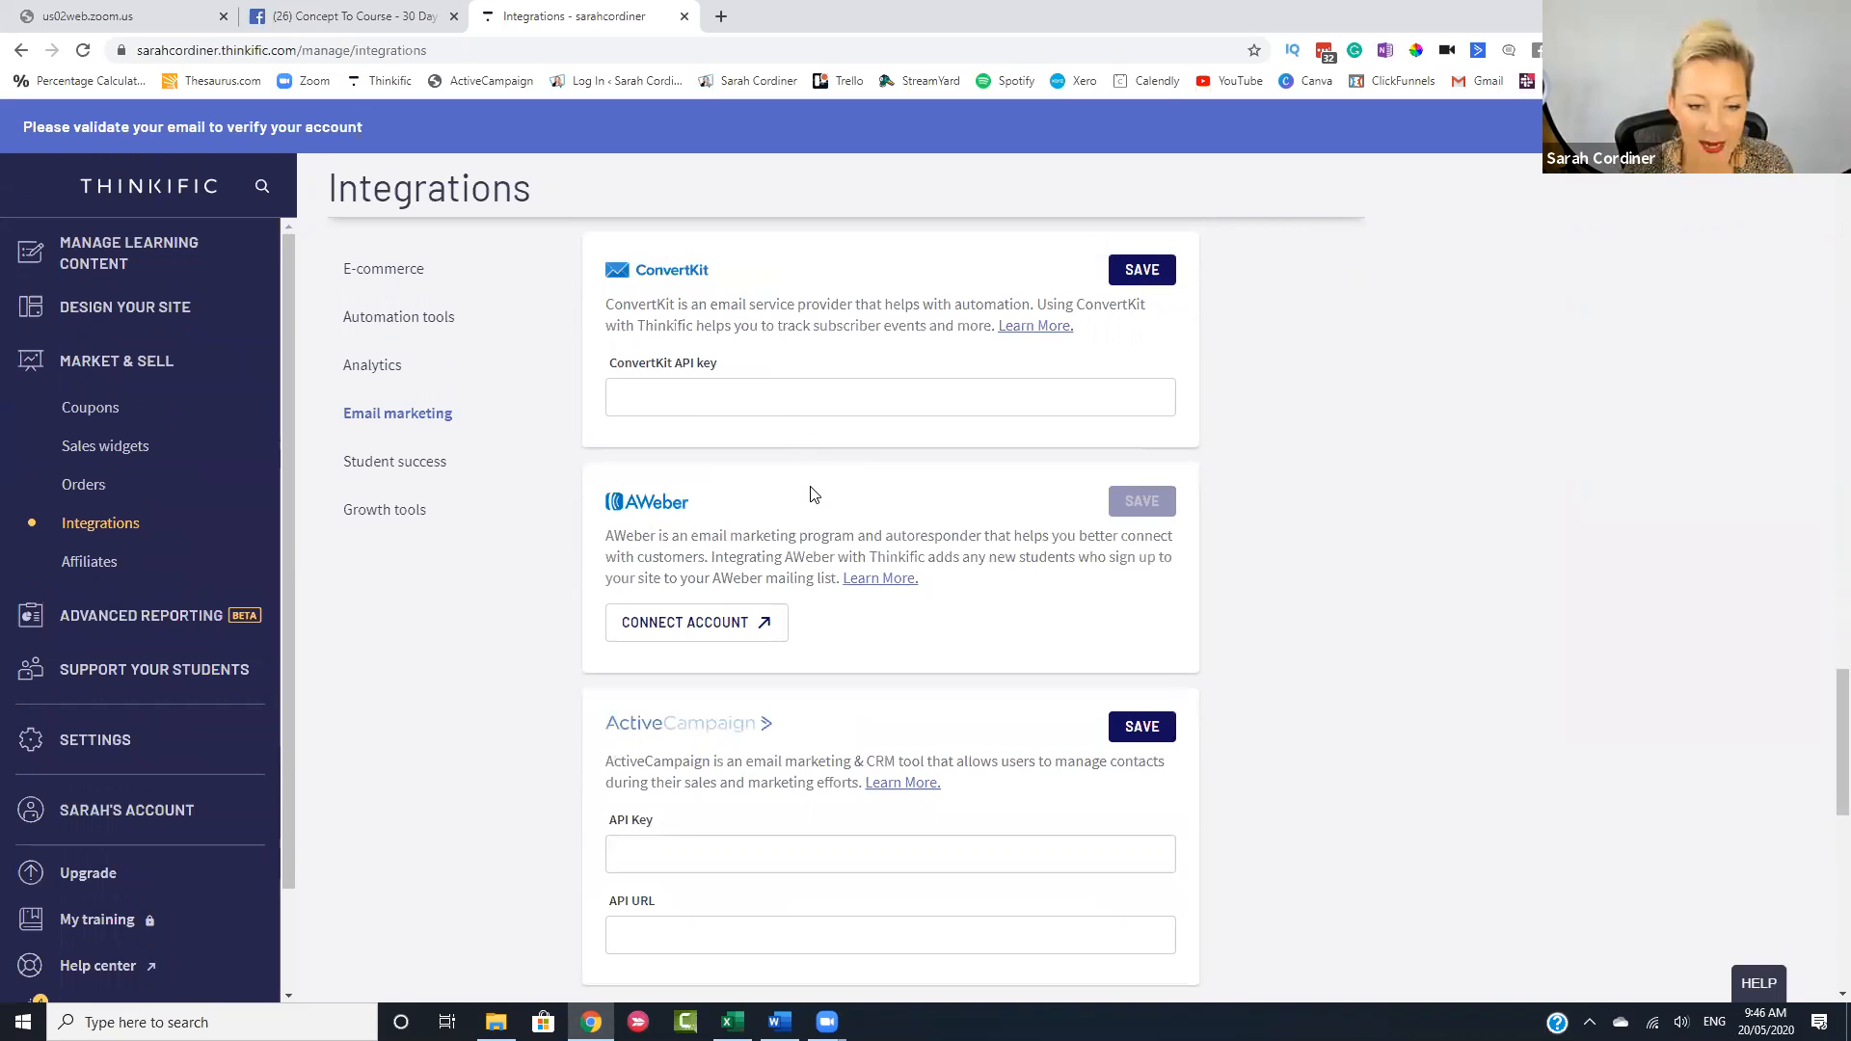
{"action": "scroll", "coordinate": [810, 494], "scroll_direction": "up", "scroll_amount": 1}
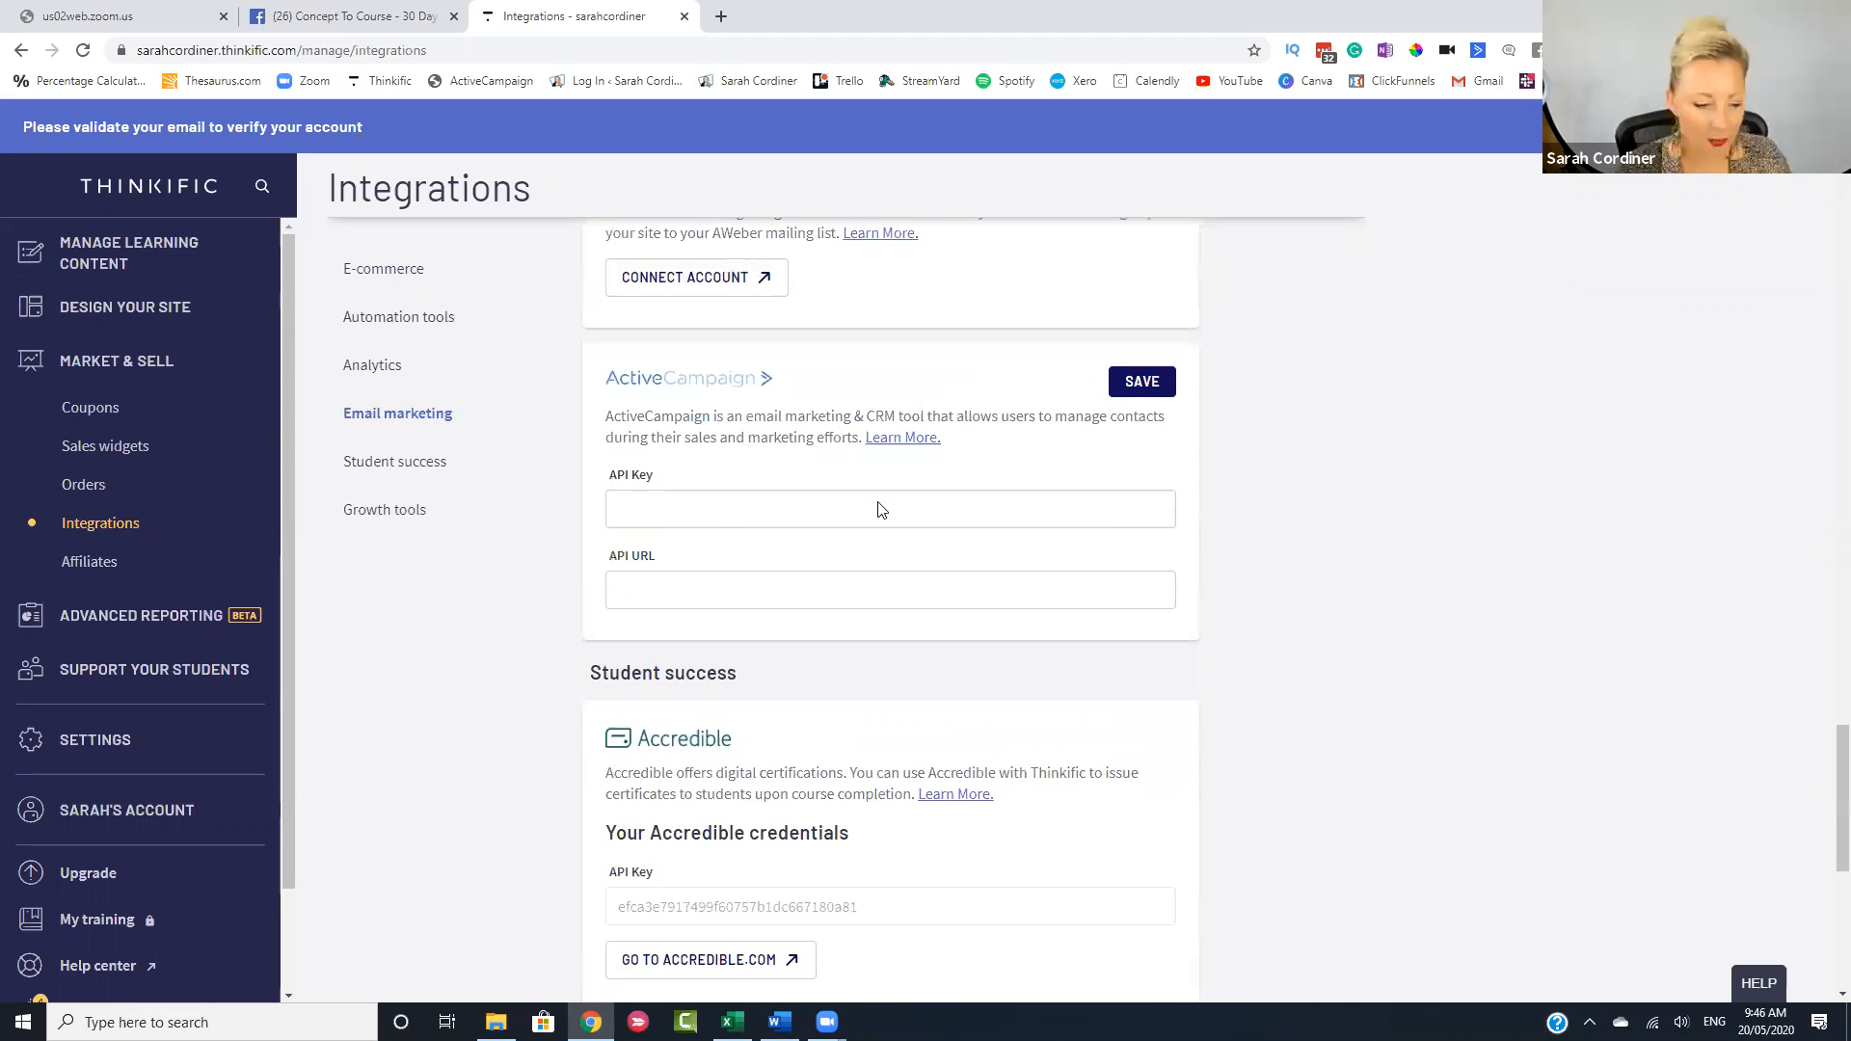
{"action": "scroll", "coordinate": [690, 366], "scroll_direction": "down", "scroll_amount": 7}
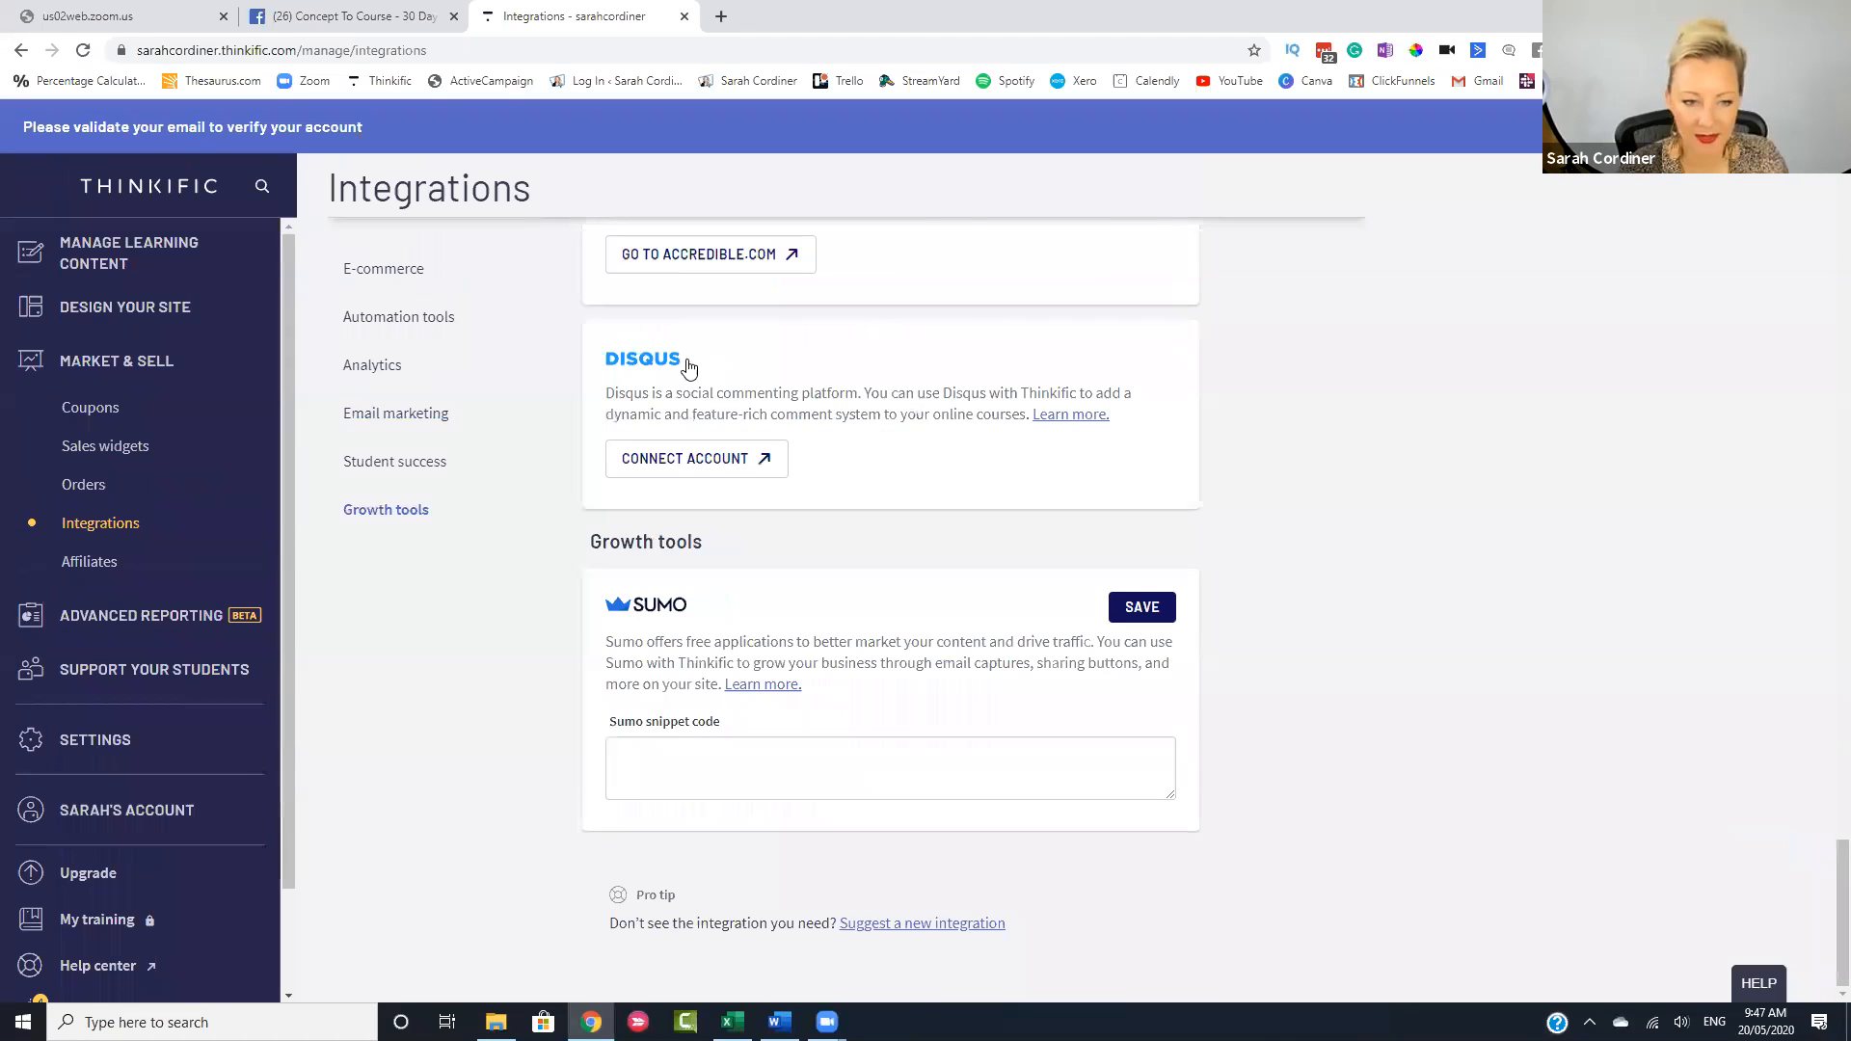
- Return to the e-commerce integrations and review the Stripe and PayPal payment options again
{"action": "scroll", "coordinate": [689, 367], "scroll_direction": "up", "scroll_amount": 1}
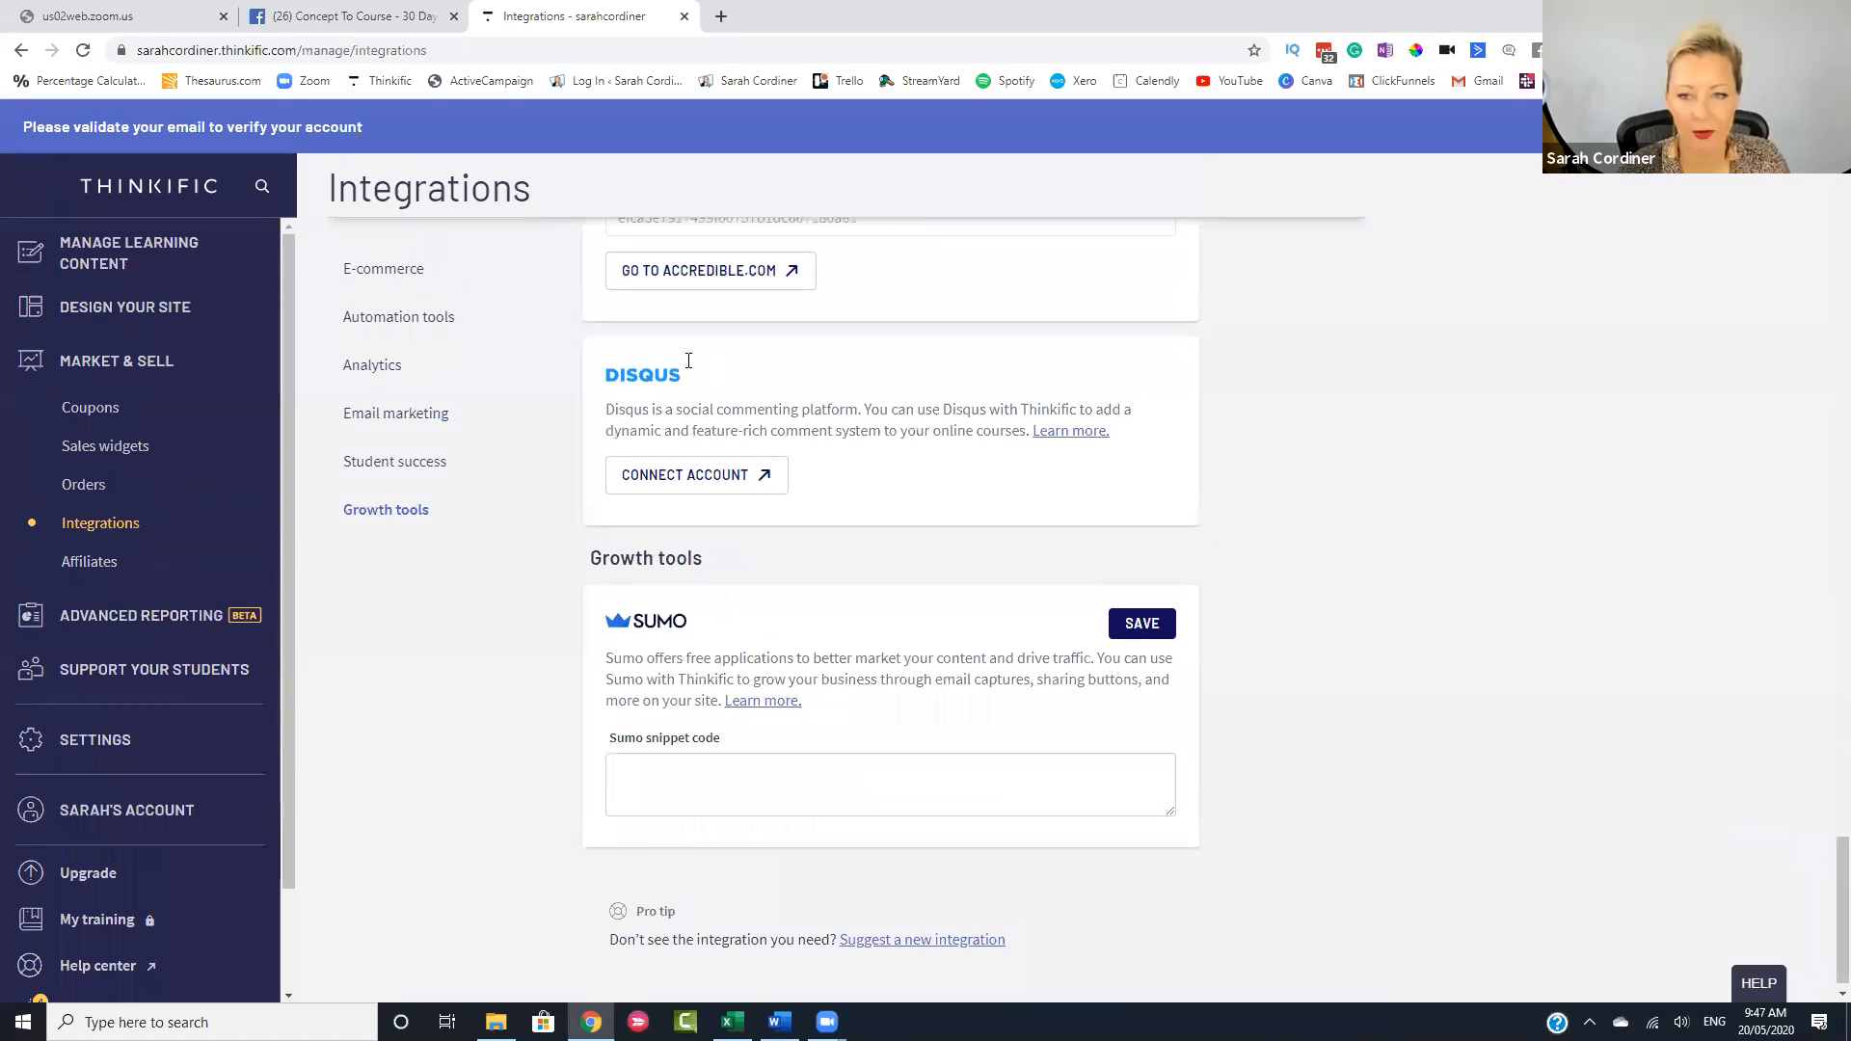
{"action": "scroll", "coordinate": [686, 360], "scroll_direction": "up", "scroll_amount": 15}
{"action": "scroll", "coordinate": [1034, 584], "scroll_direction": "up", "scroll_amount": 5}
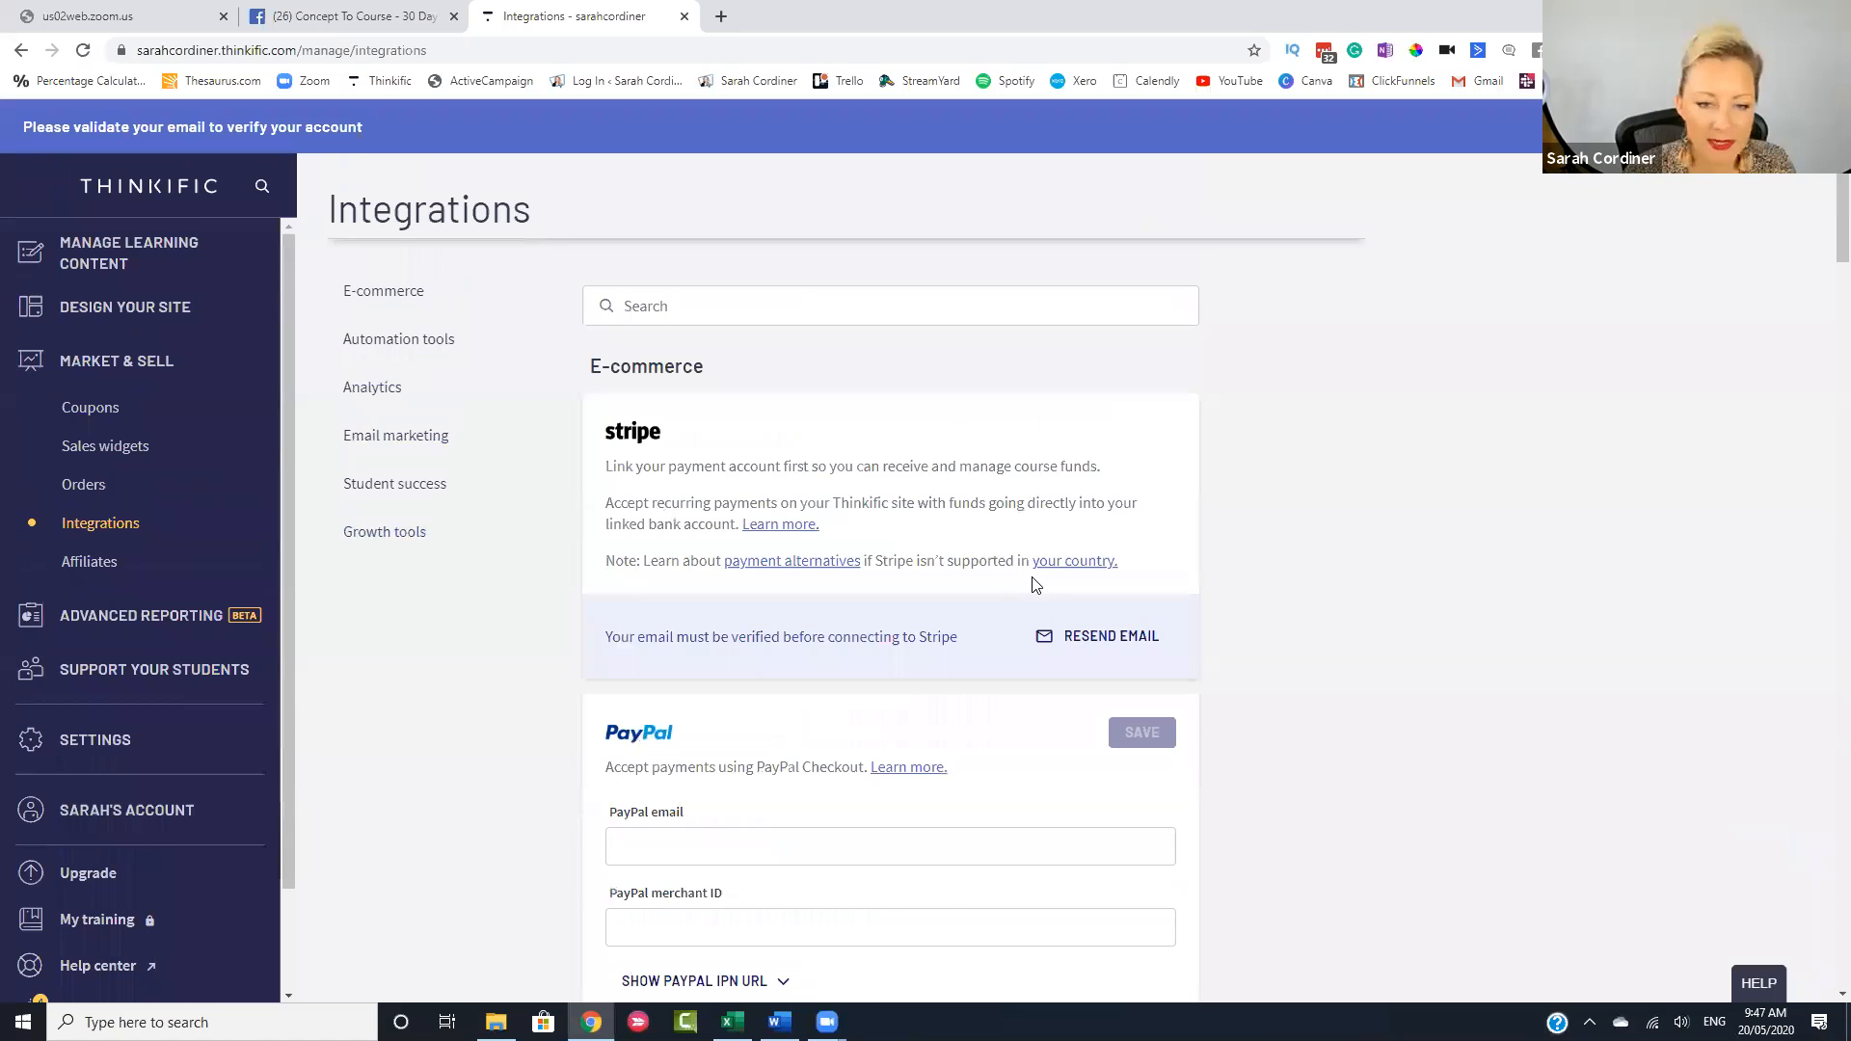
{"action": "scroll", "coordinate": [1001, 631], "scroll_direction": "down", "scroll_amount": 3}
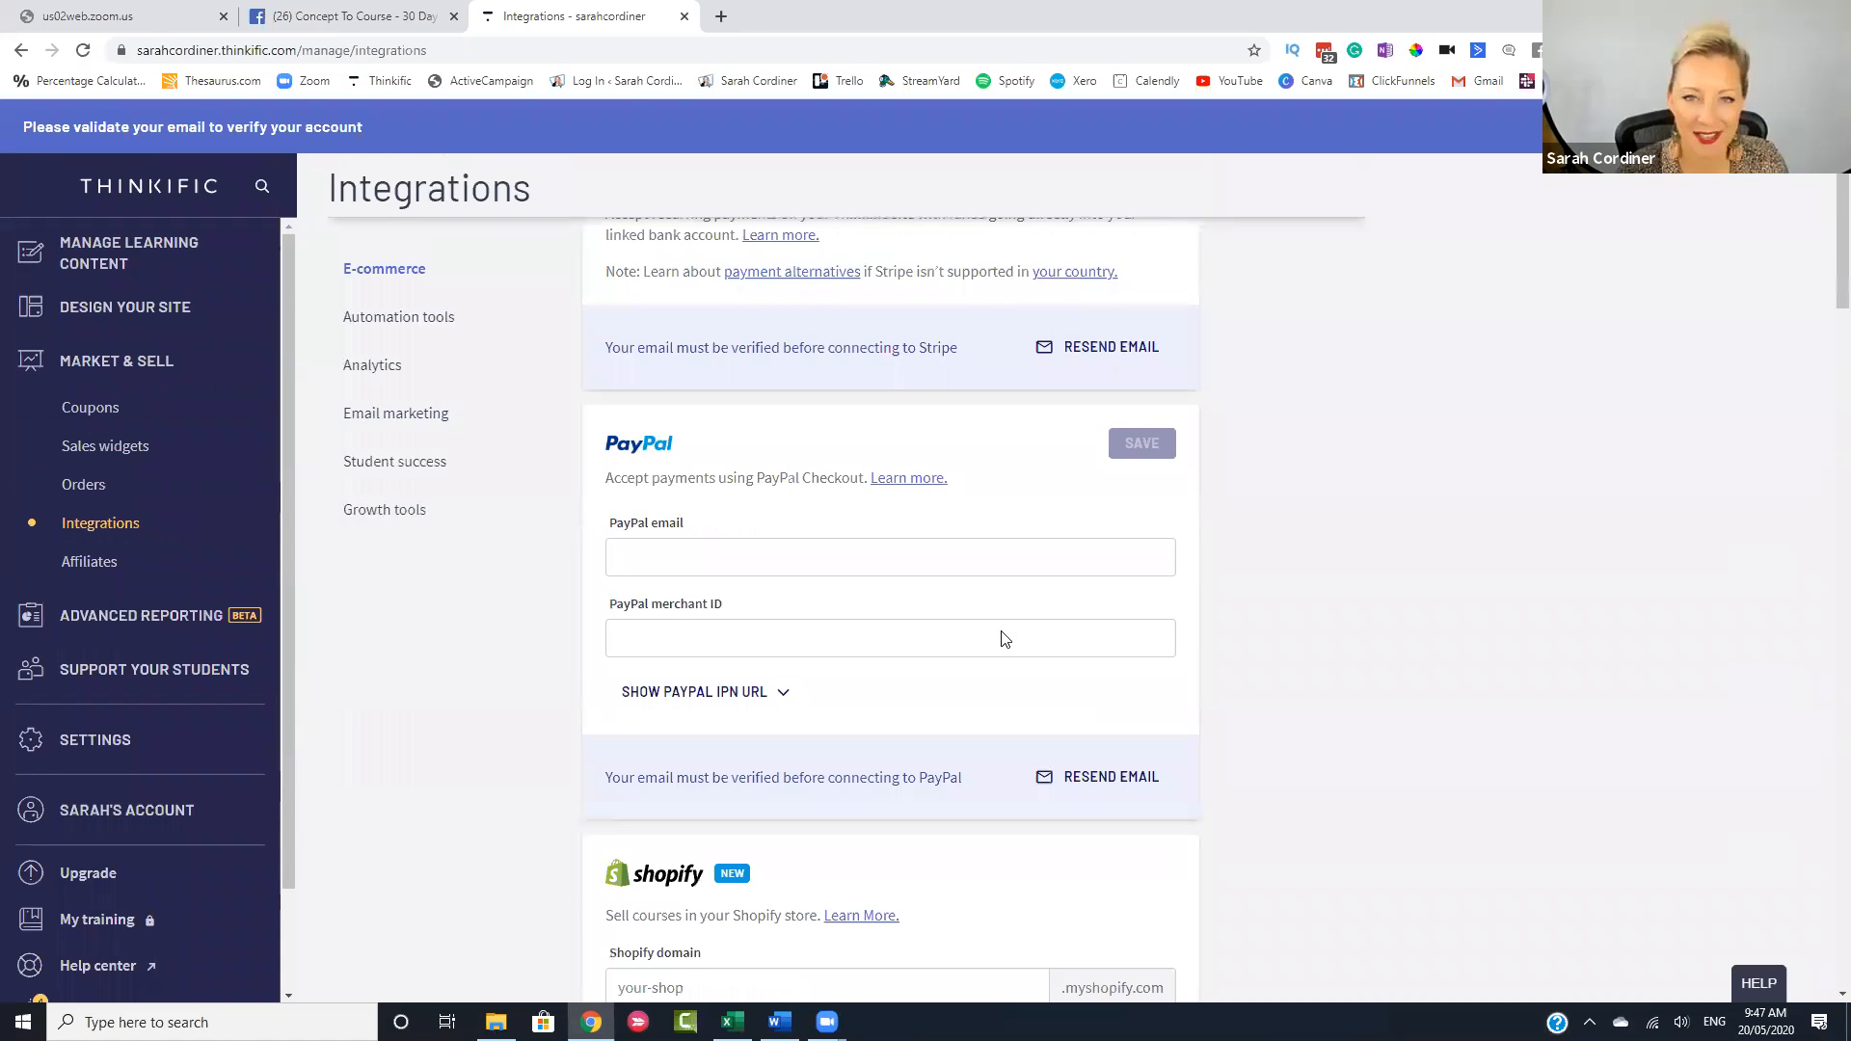
{"action": "scroll", "coordinate": [1001, 631], "scroll_direction": "up", "scroll_amount": 3}
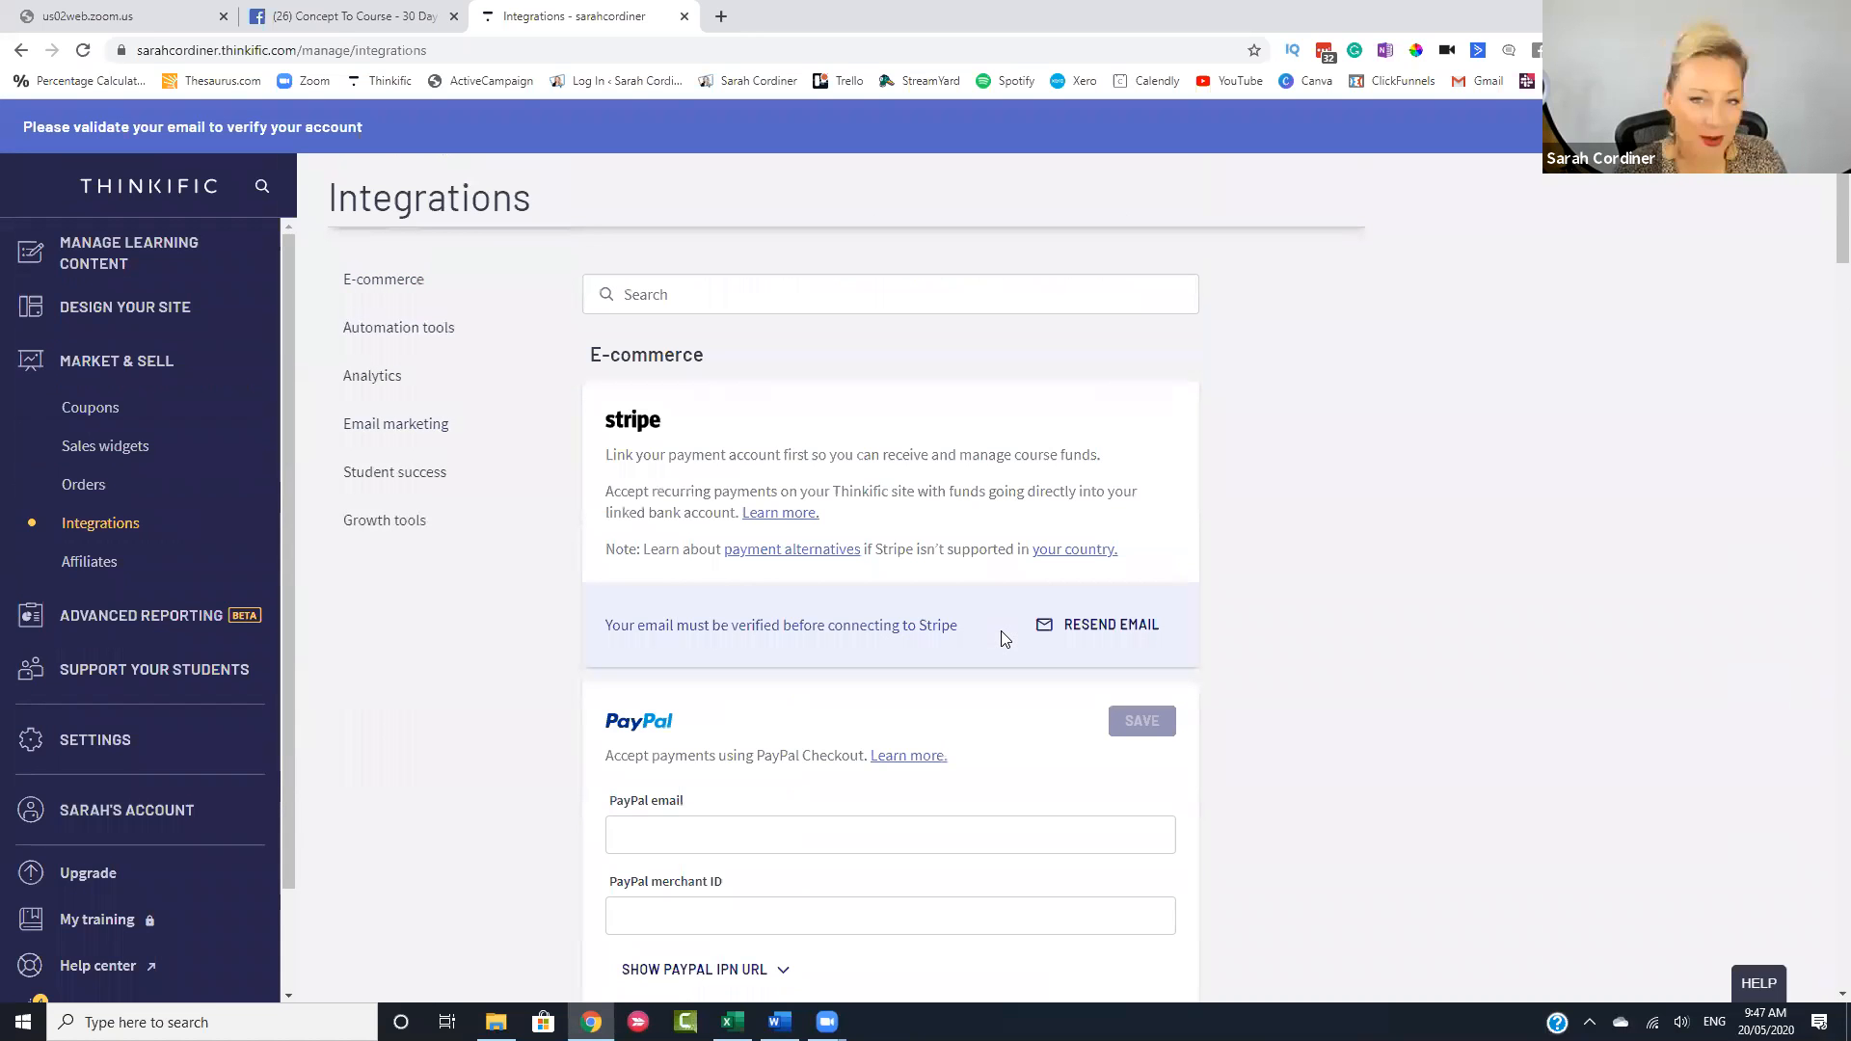
{"action": "scroll", "coordinate": [1001, 630], "scroll_direction": "up", "scroll_amount": 1}
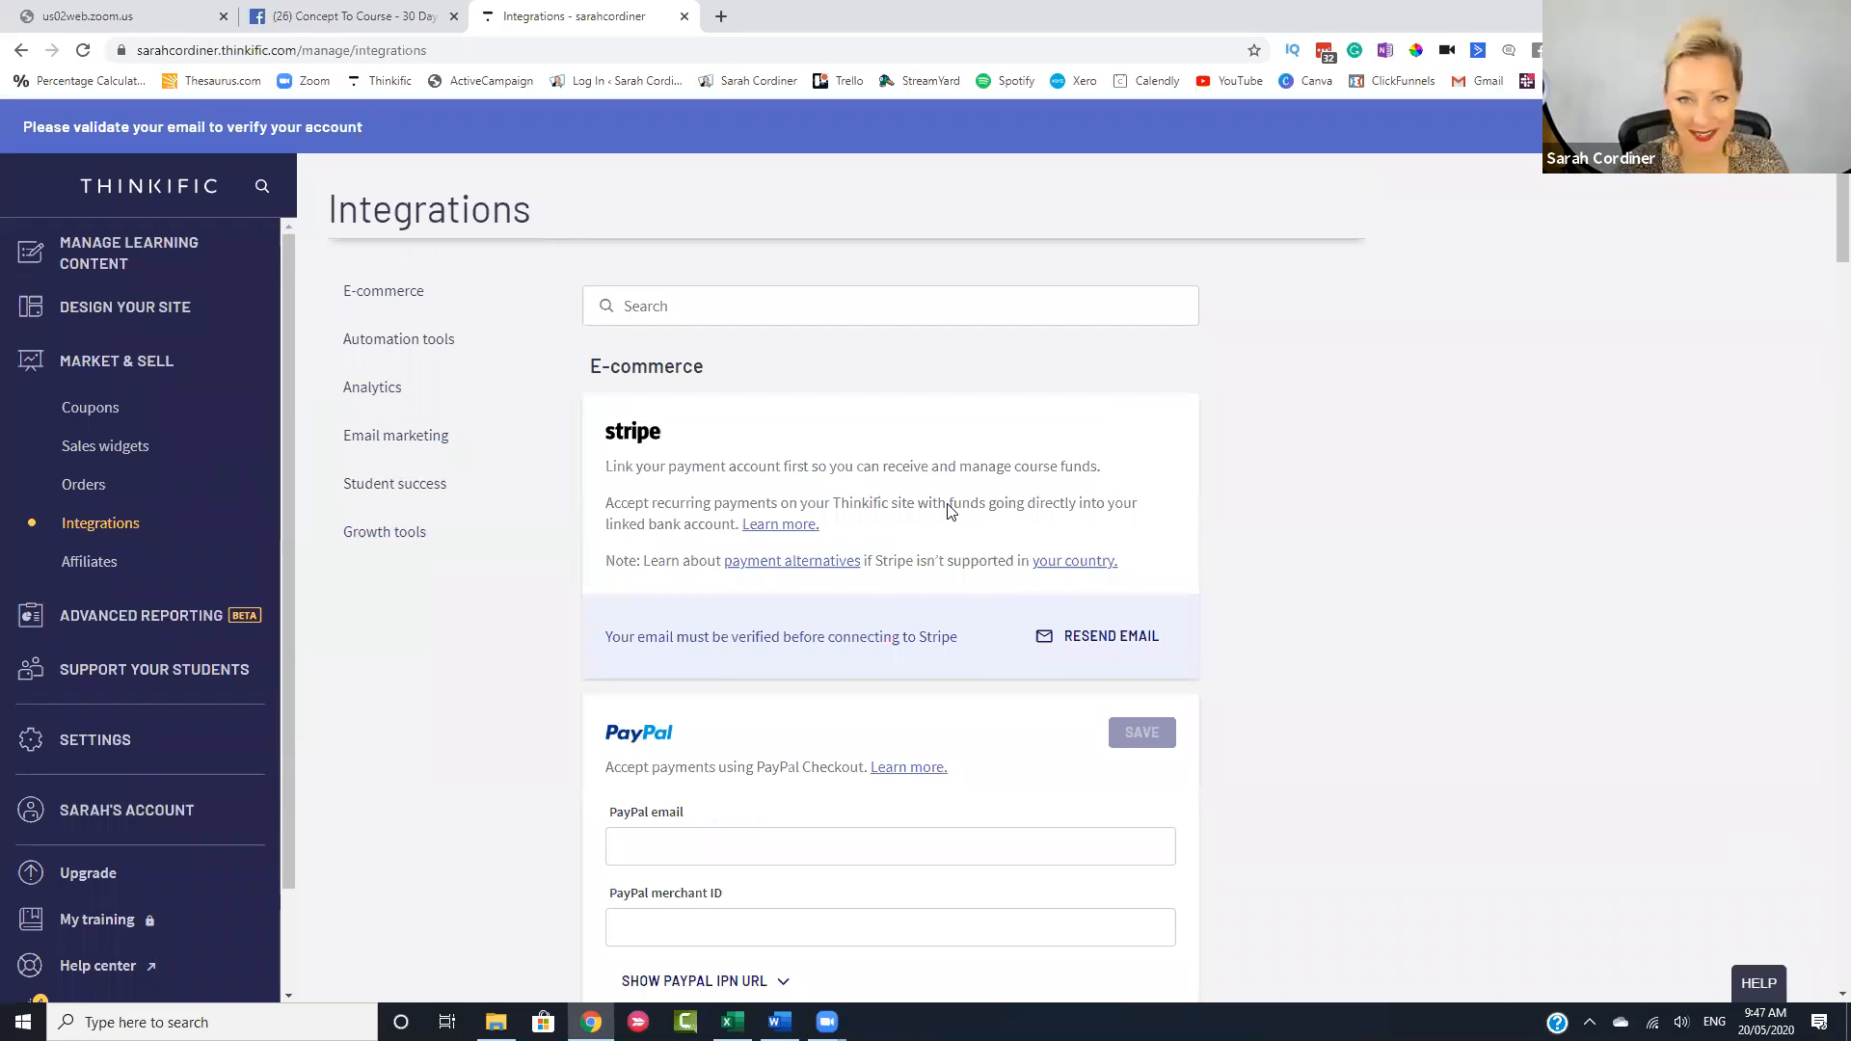
{"action": "scroll", "coordinate": [950, 511], "scroll_direction": "down", "scroll_amount": 1}
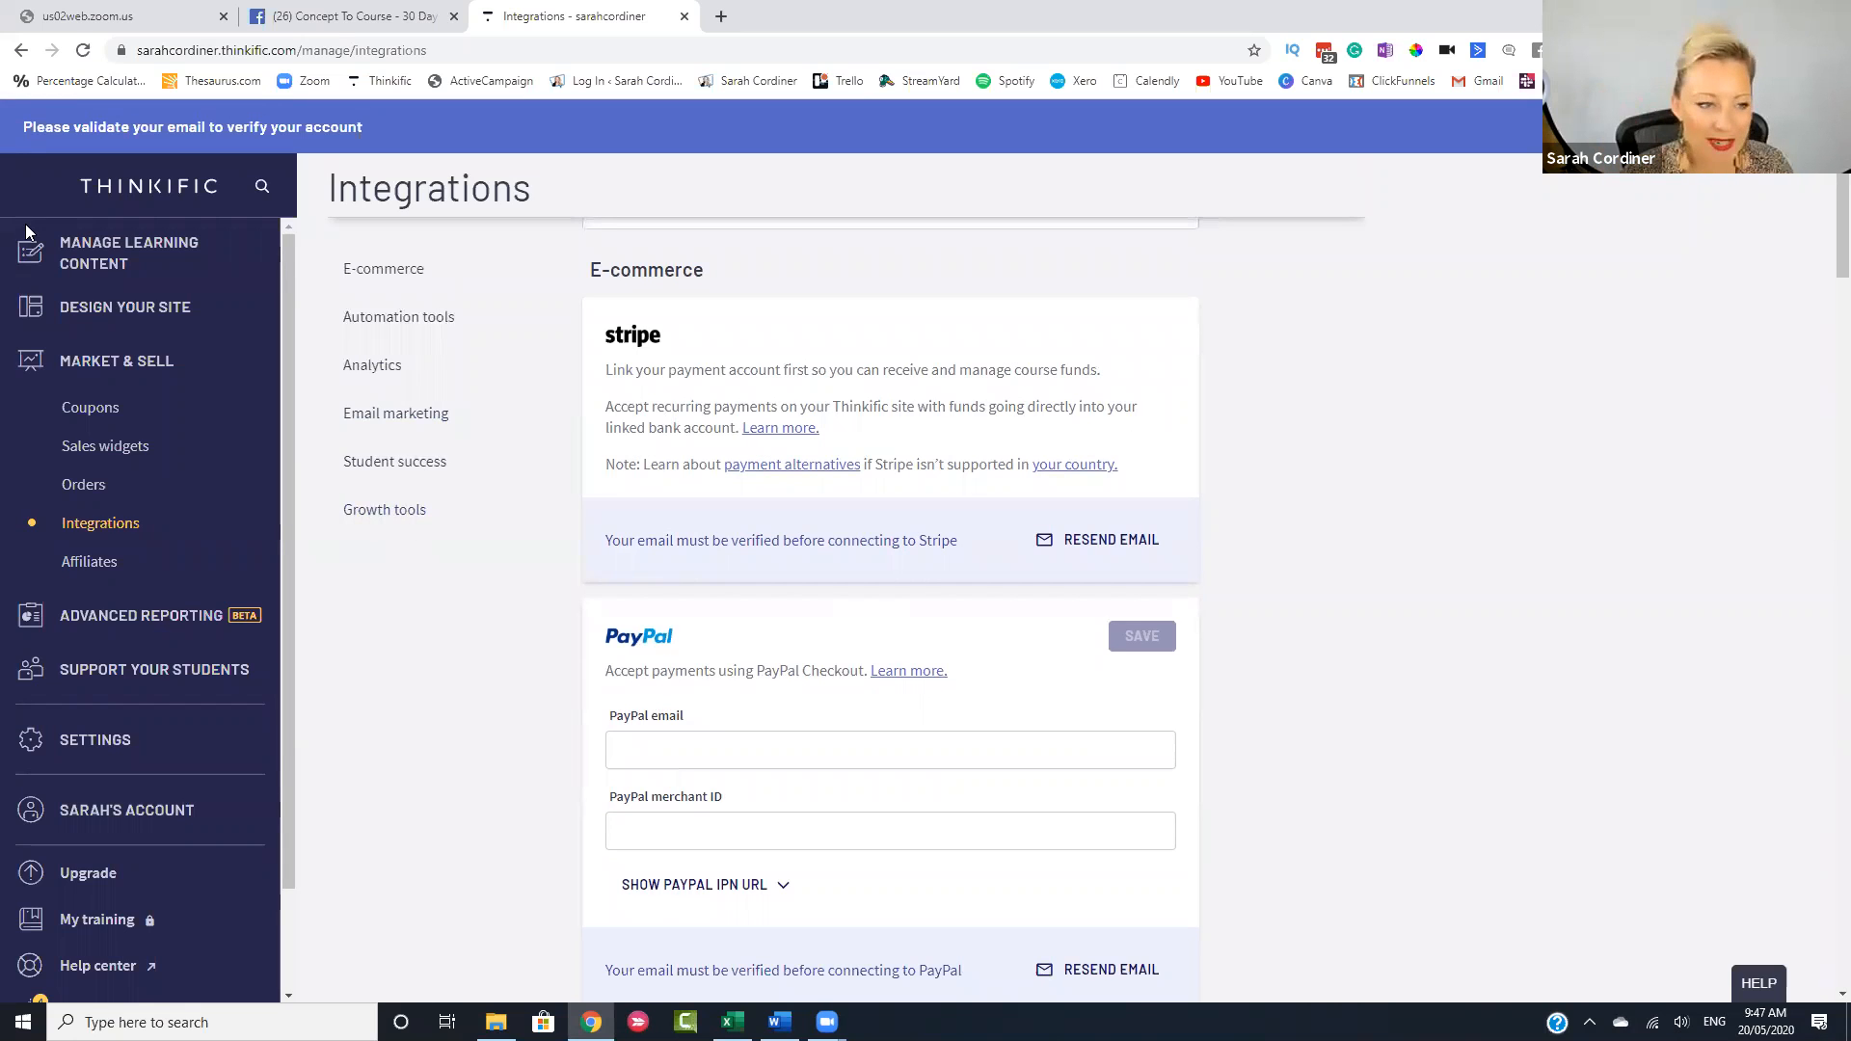
- Open the Courses page of the learning content area, start a new course and review the available course templates
{"action": "left_click", "coordinate": [92, 268]}
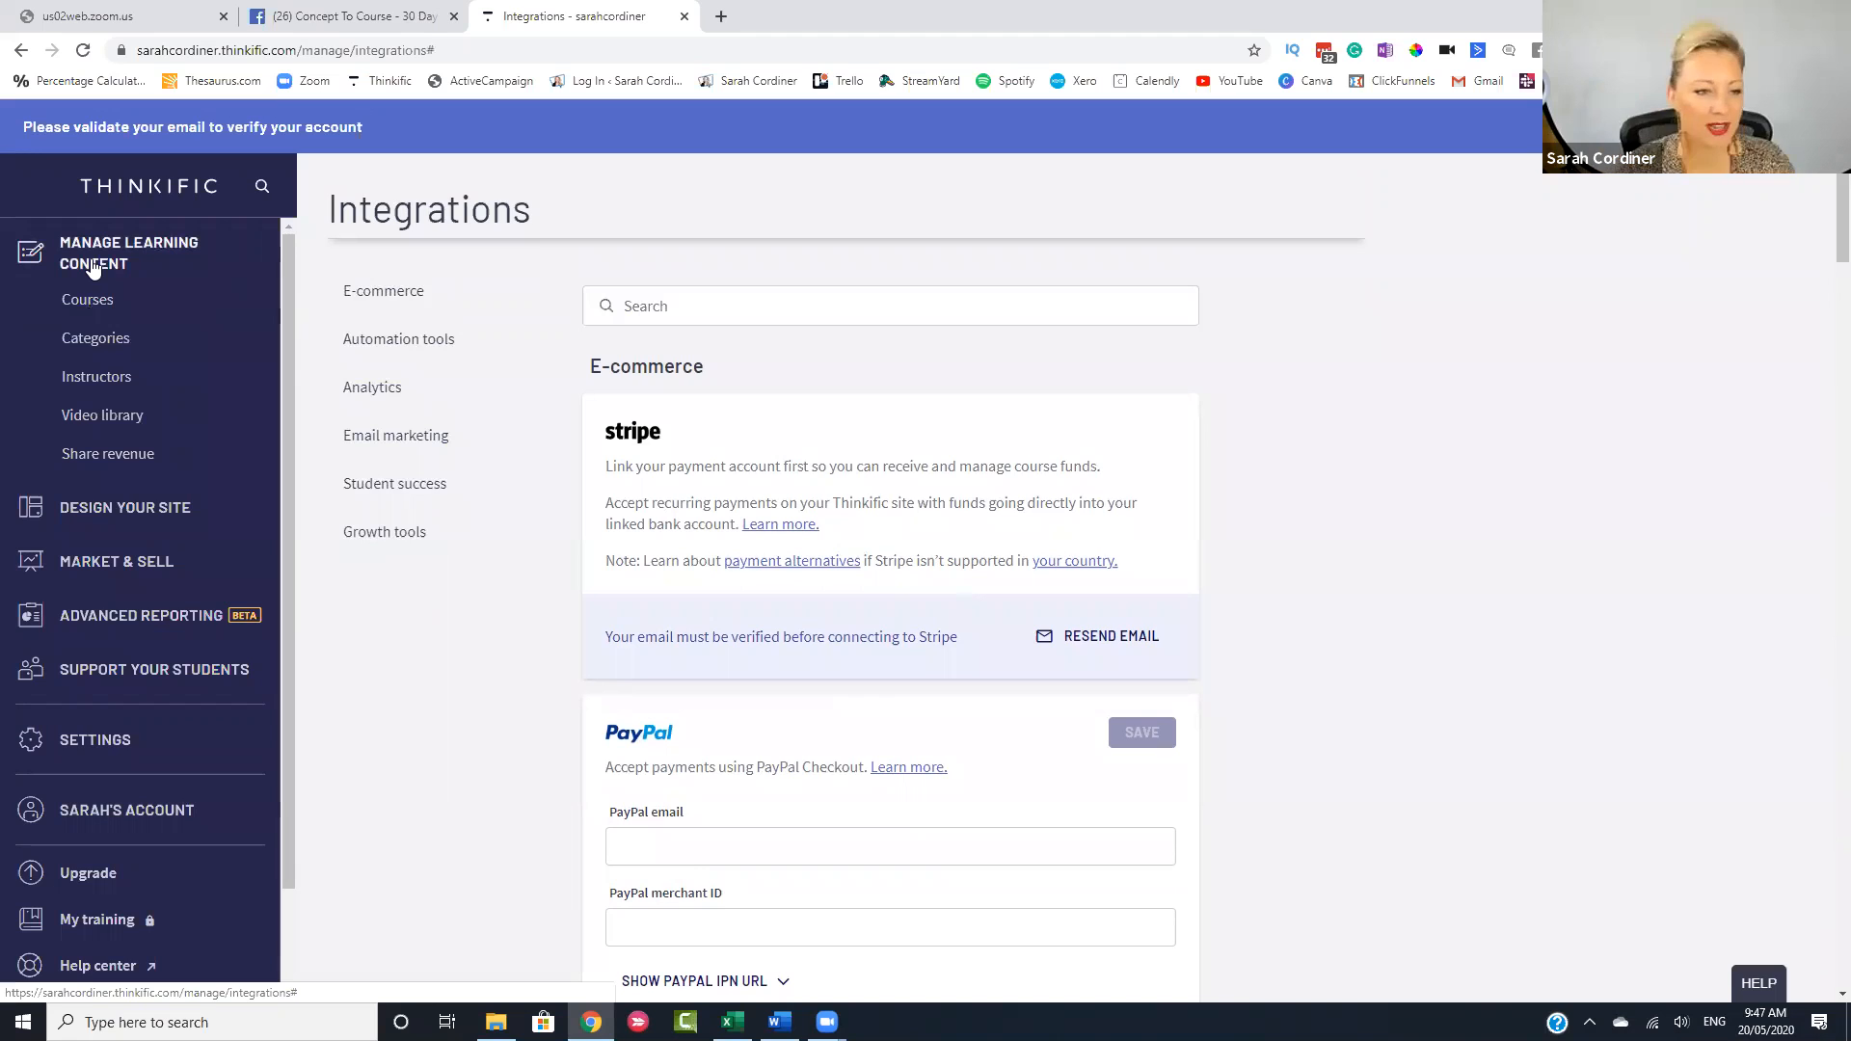
{"action": "left_click", "coordinate": [103, 303]}
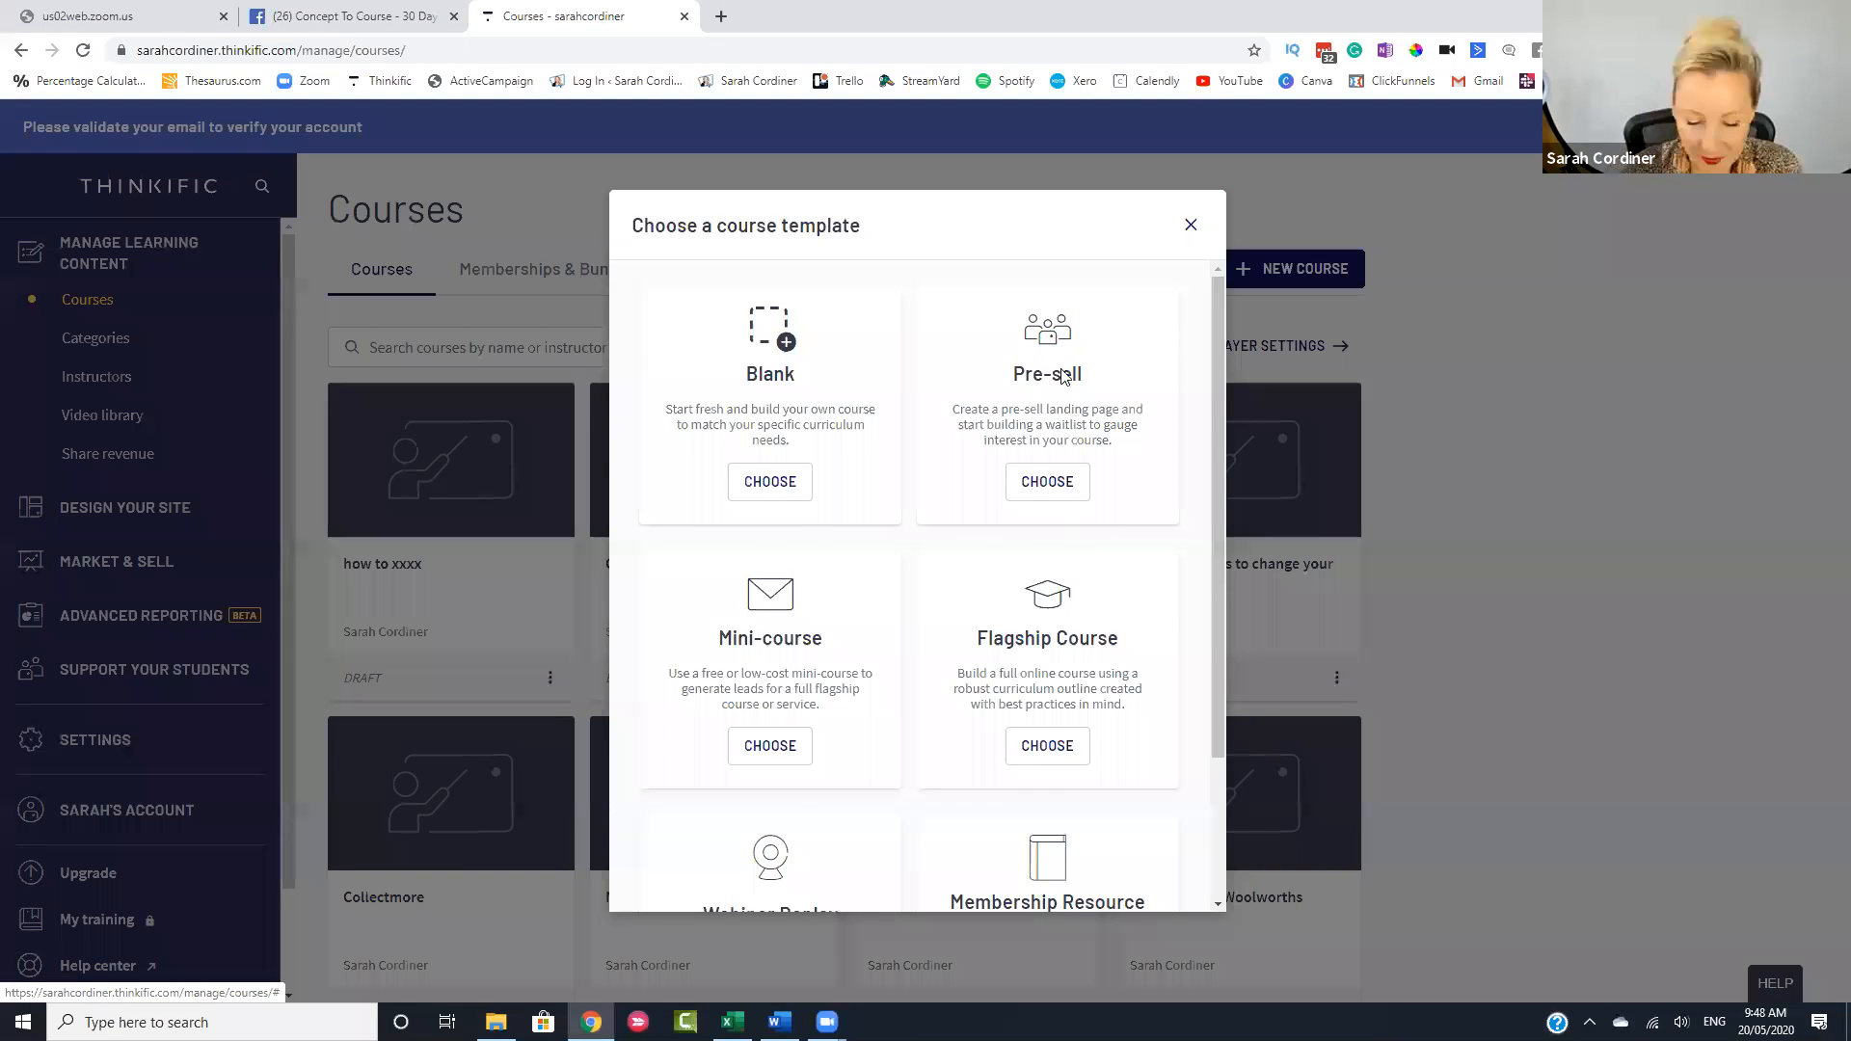
{"action": "scroll", "coordinate": [1073, 511], "scroll_direction": "down", "scroll_amount": 2}
{"action": "scroll", "coordinate": [1071, 443], "scroll_direction": "up", "scroll_amount": 2}
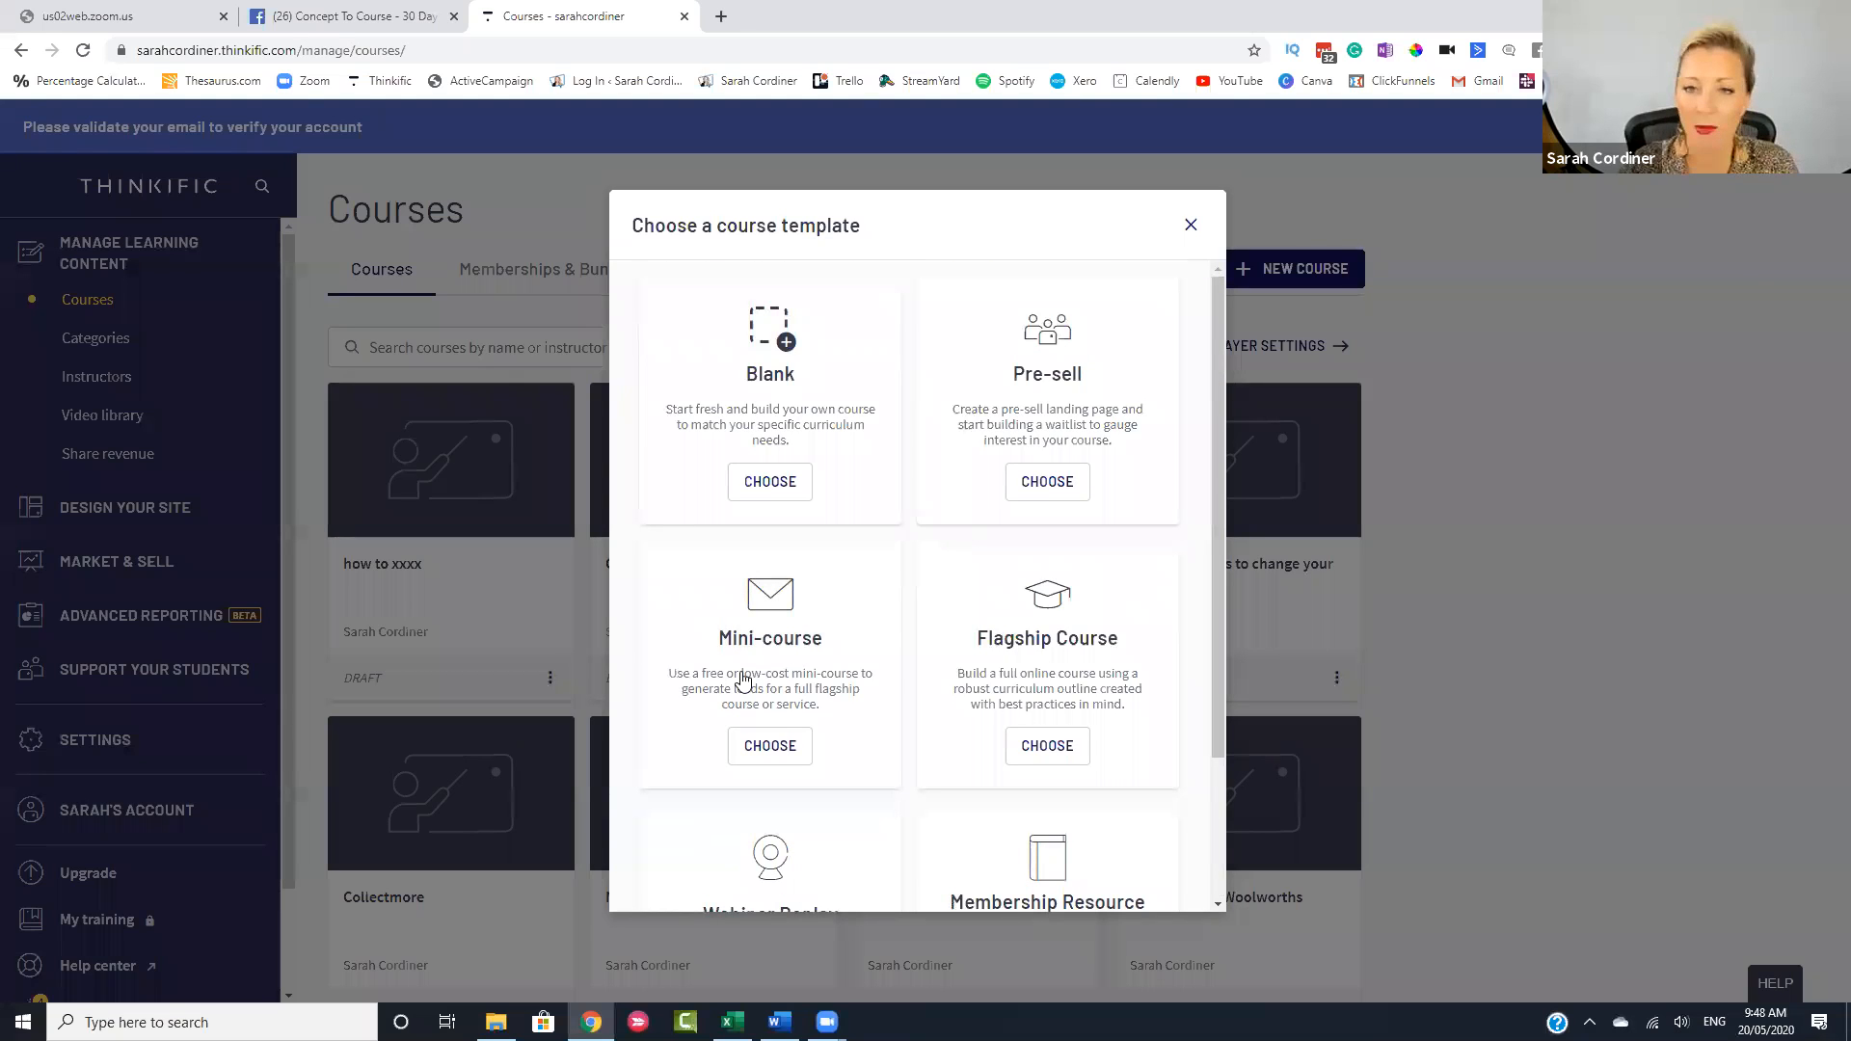
- Create a new course from the Blank template and name it "How to make coffee"
{"action": "scroll", "coordinate": [770, 744], "scroll_direction": "down", "scroll_amount": 2}
{"action": "scroll", "coordinate": [1146, 464], "scroll_direction": "up", "scroll_amount": 2}
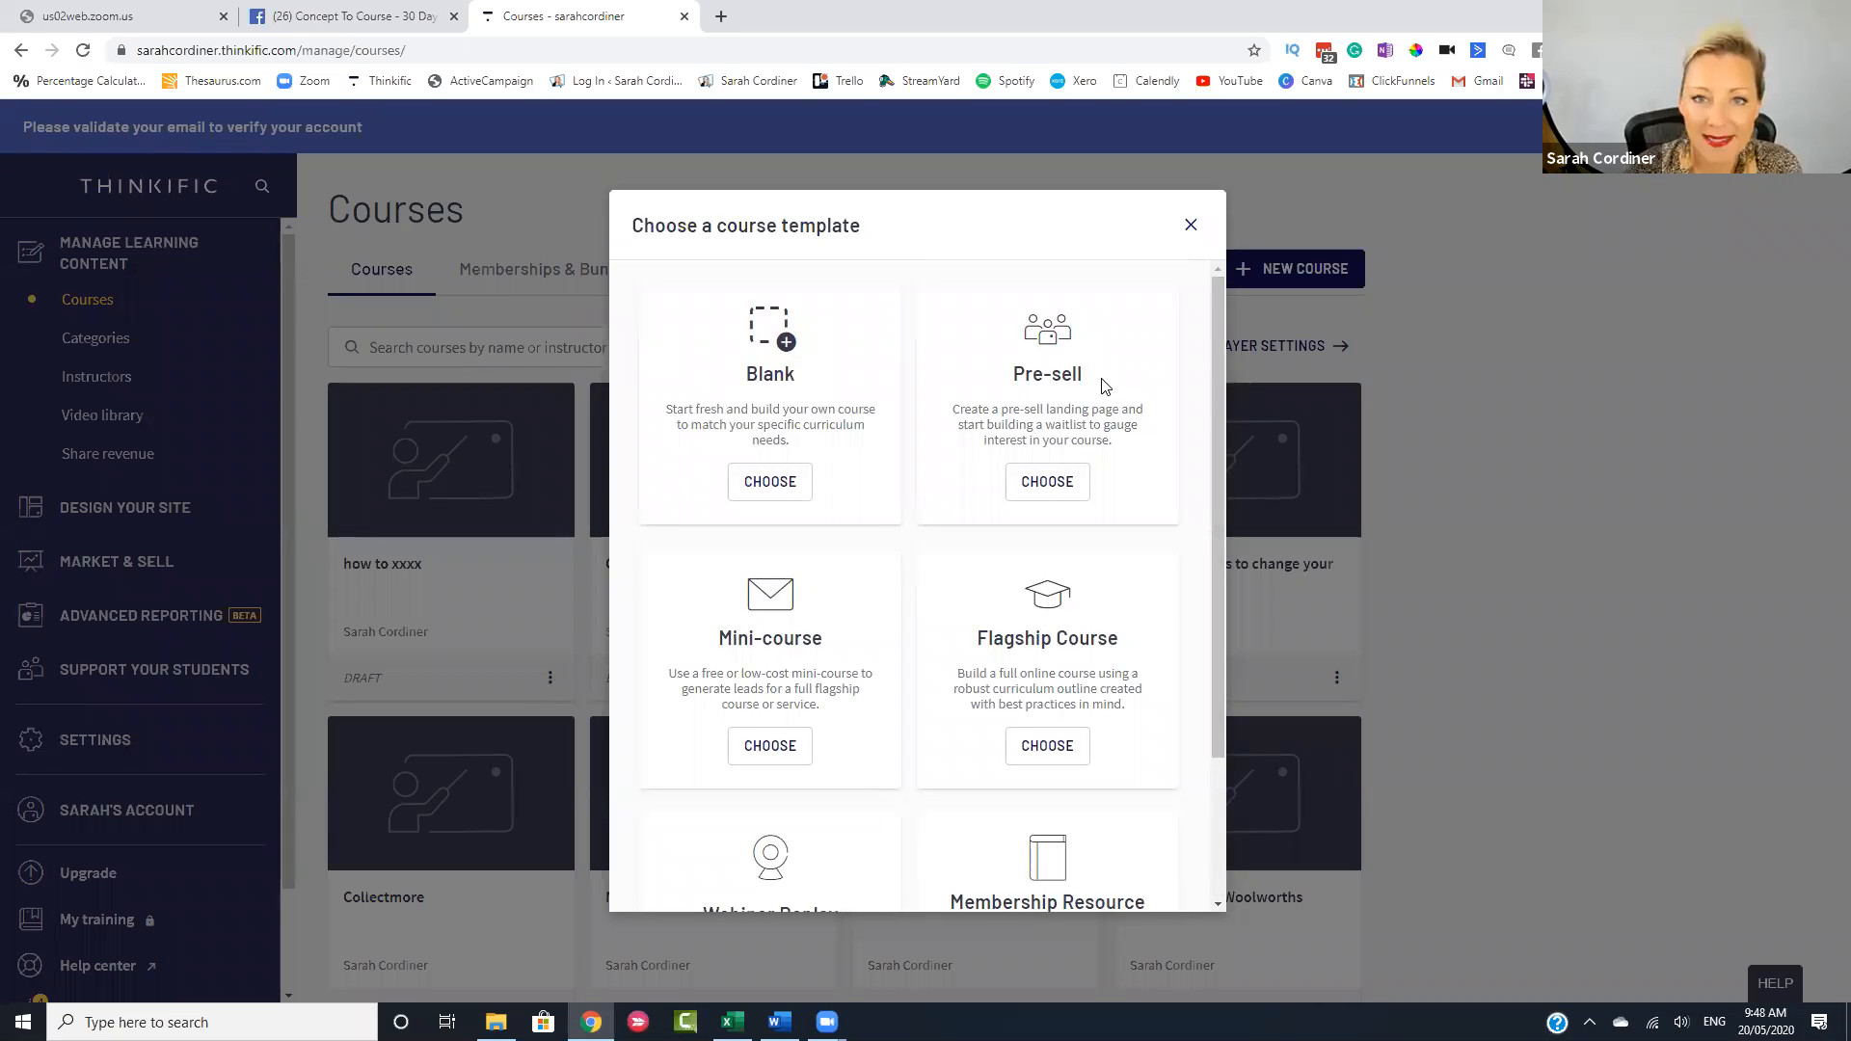
{"action": "scroll", "coordinate": [728, 429], "scroll_direction": "down", "scroll_amount": 2}
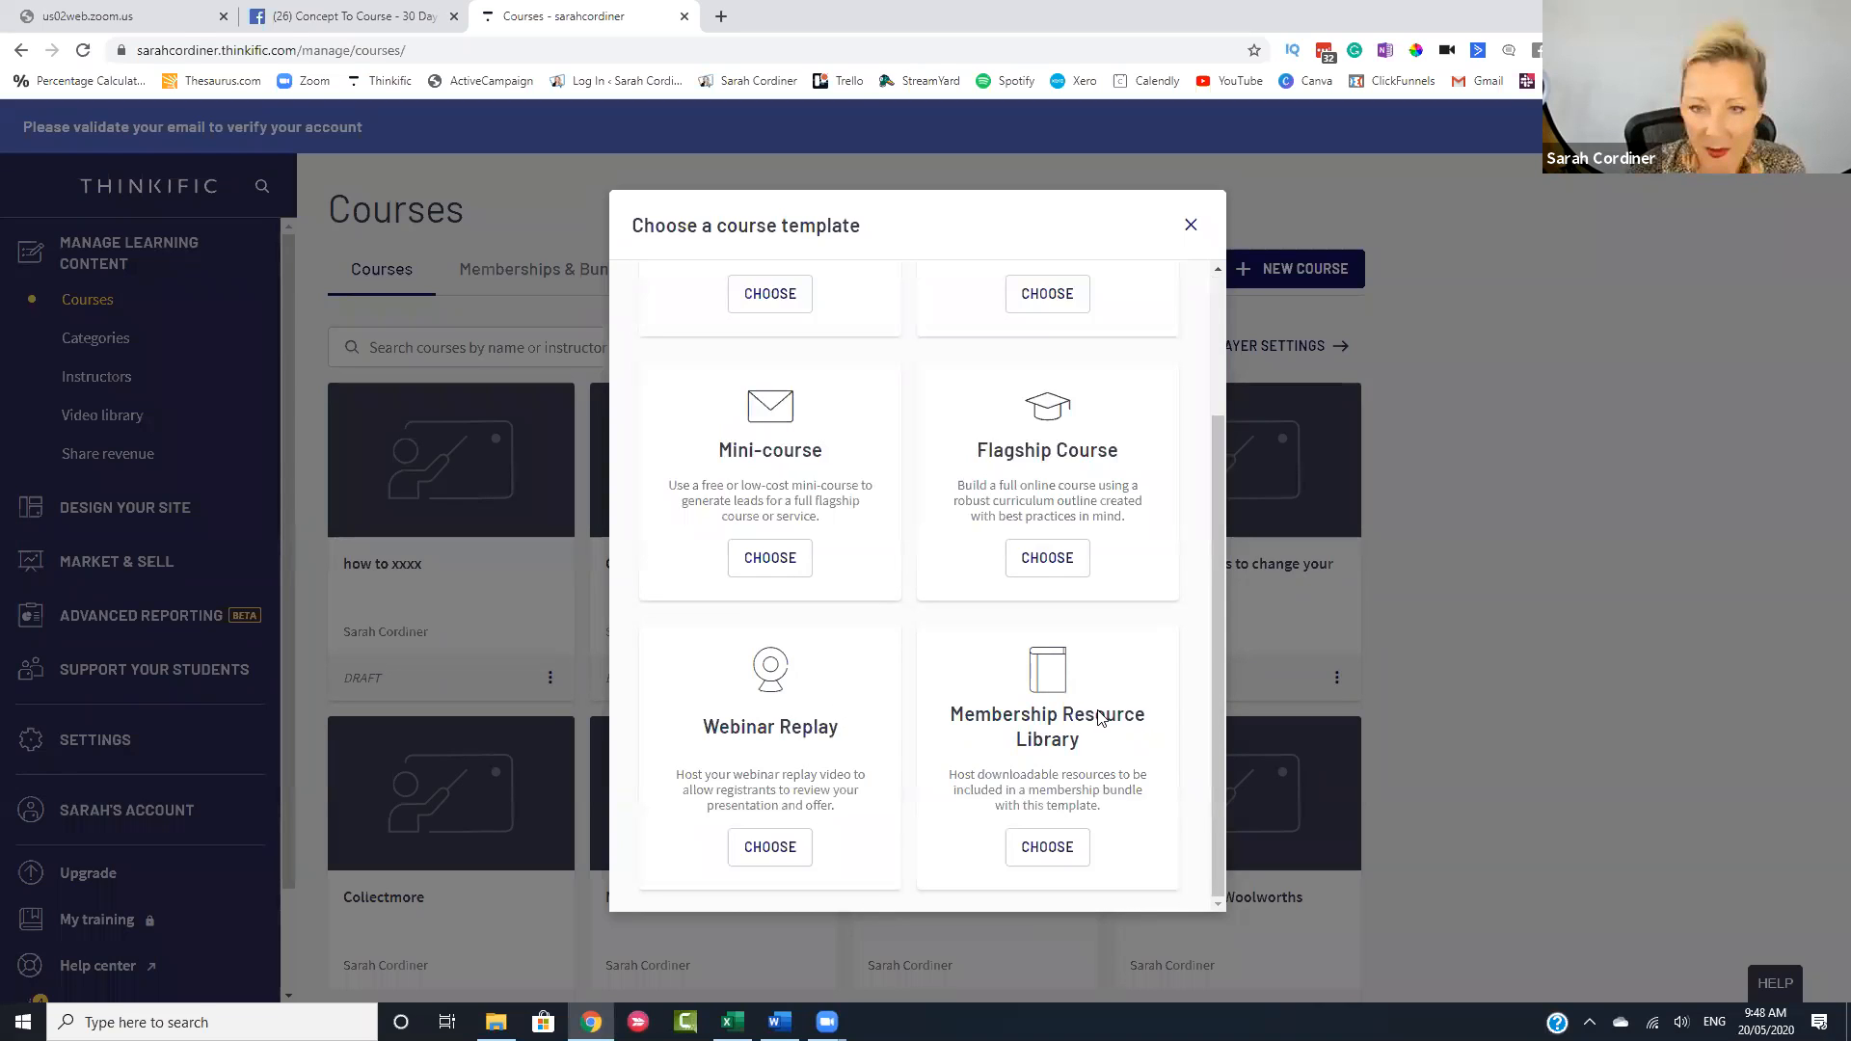
{"action": "scroll", "coordinate": [834, 482], "scroll_direction": "up", "scroll_amount": 2}
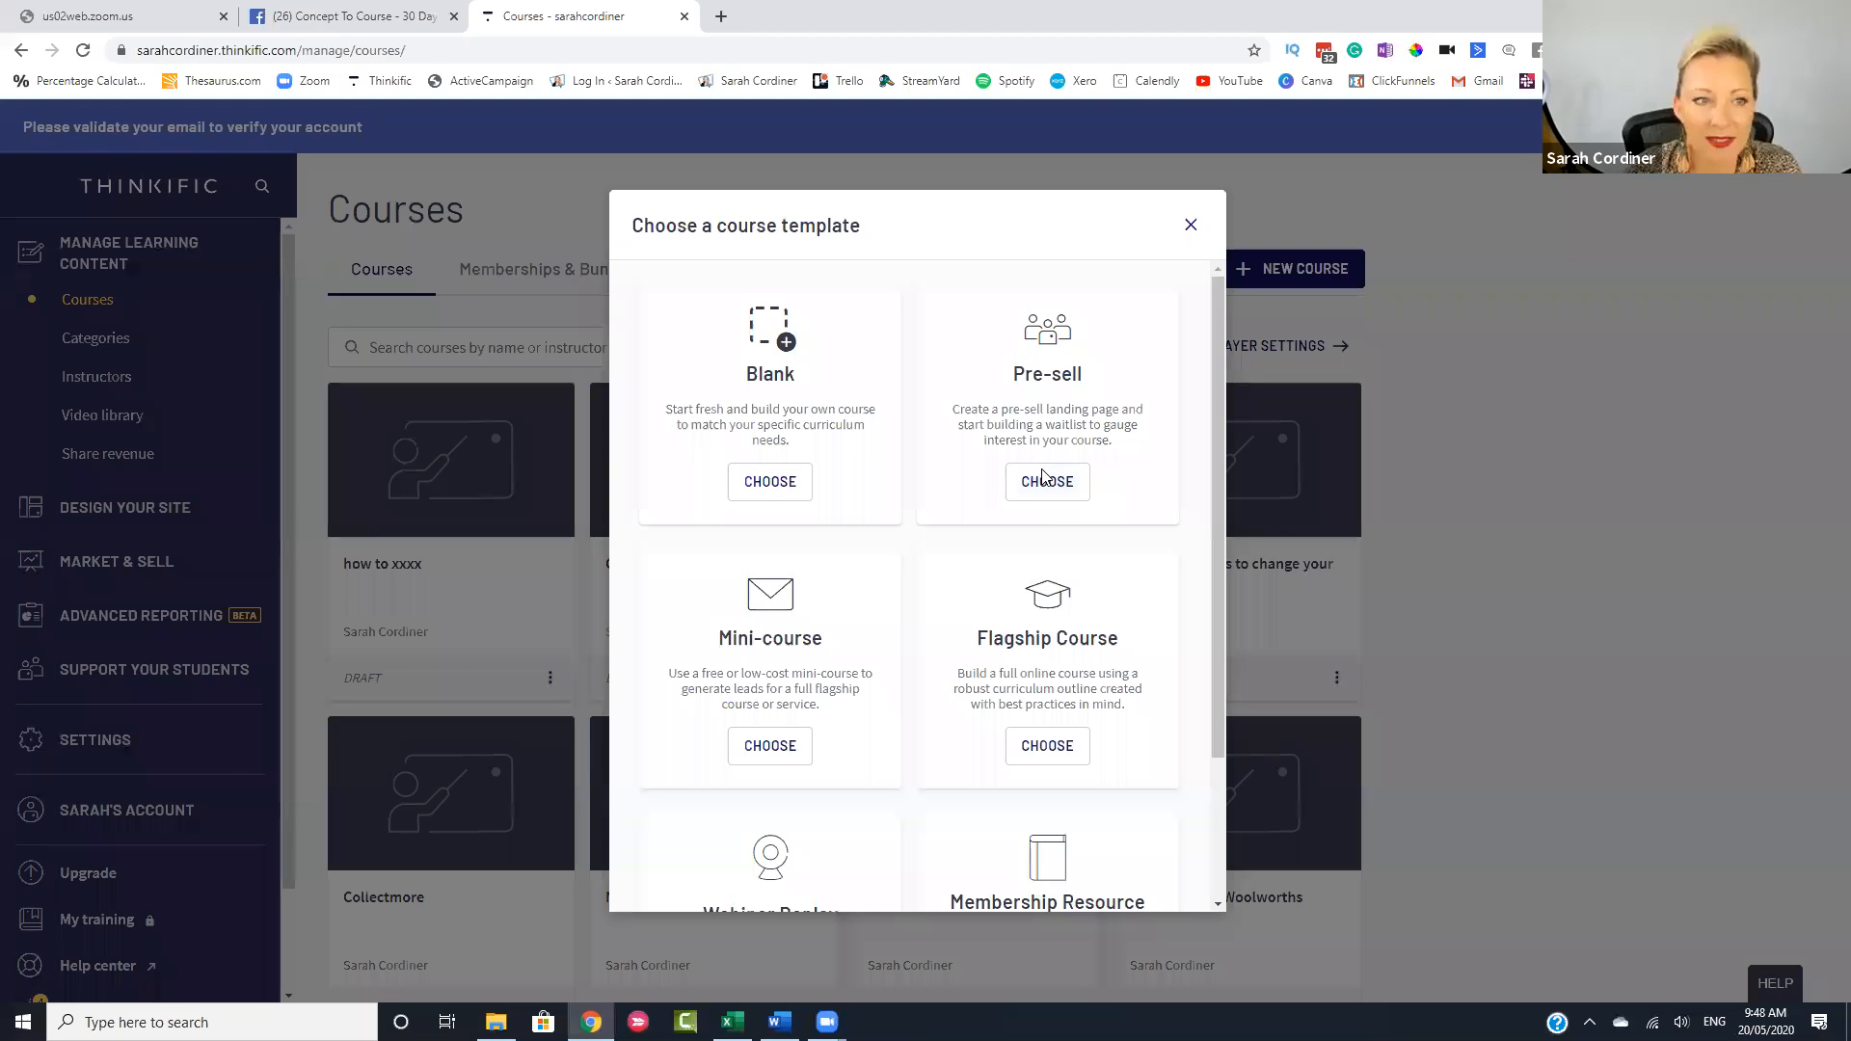
{"action": "left_click", "coordinate": [770, 484]}
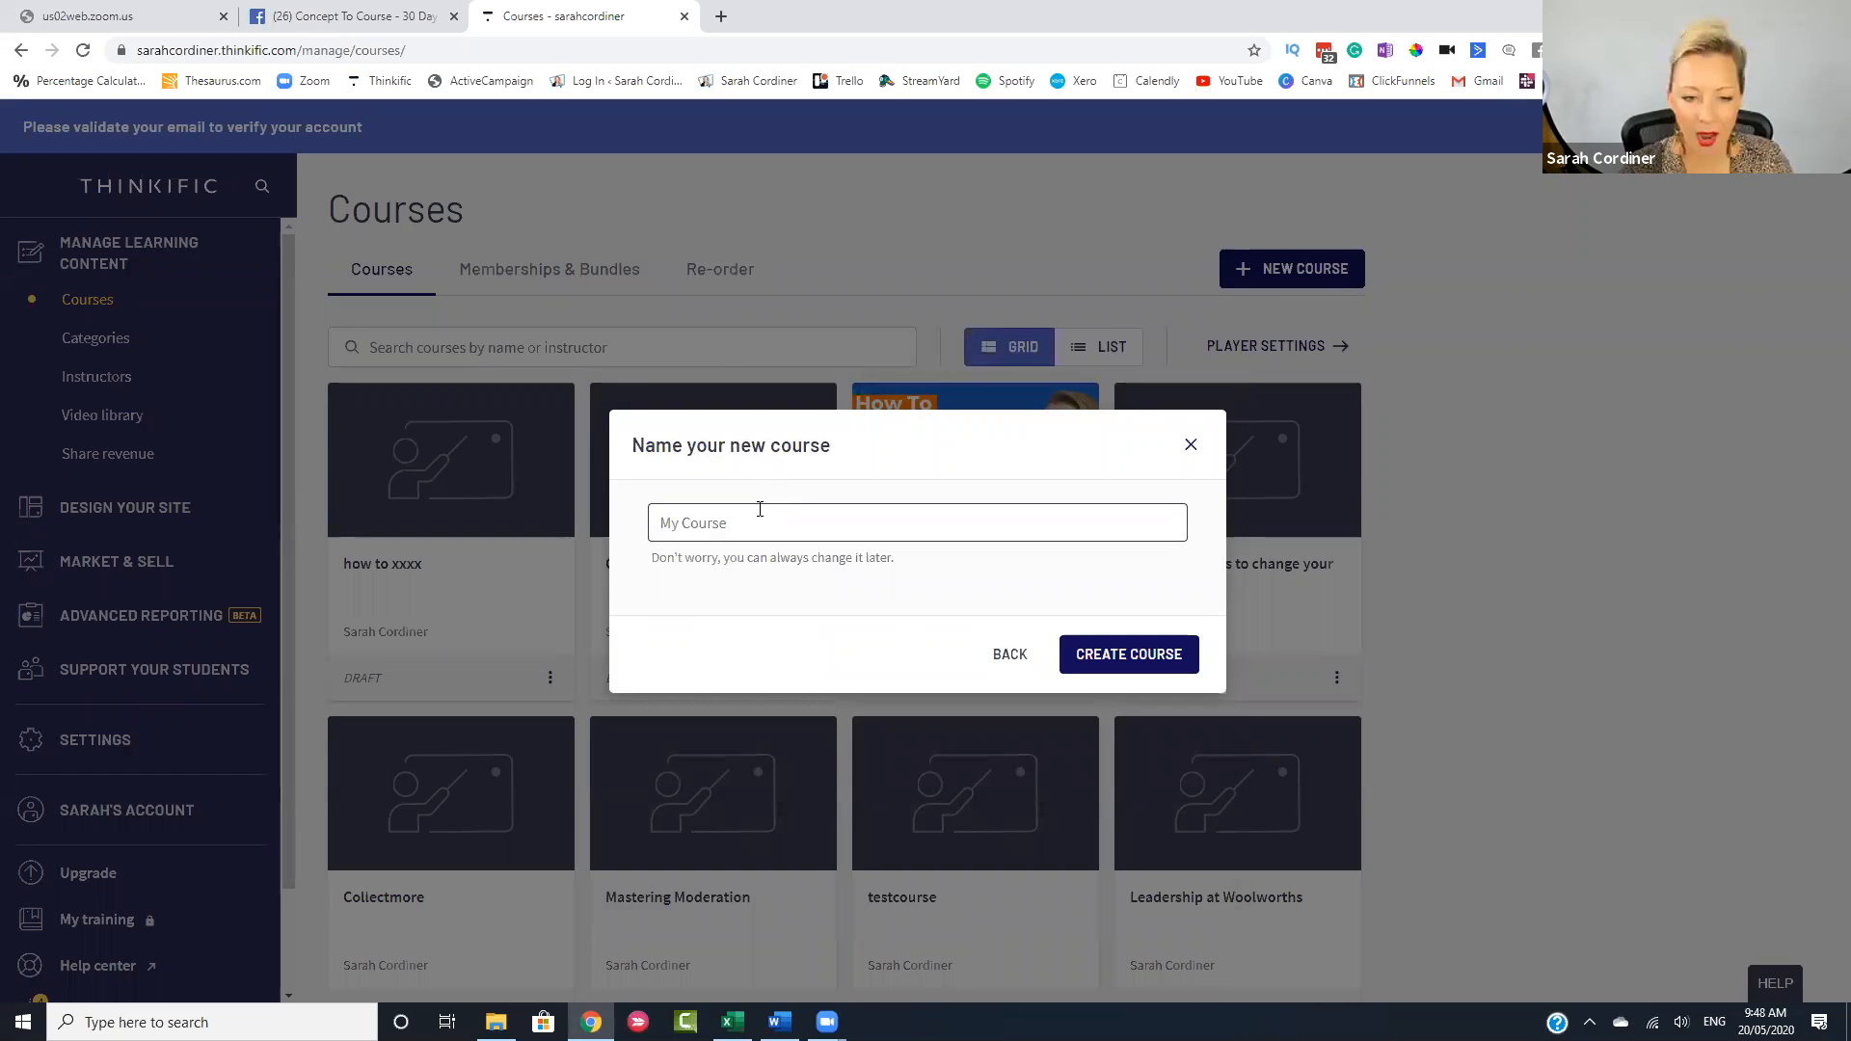
{"action": "type", "text": "How to "}
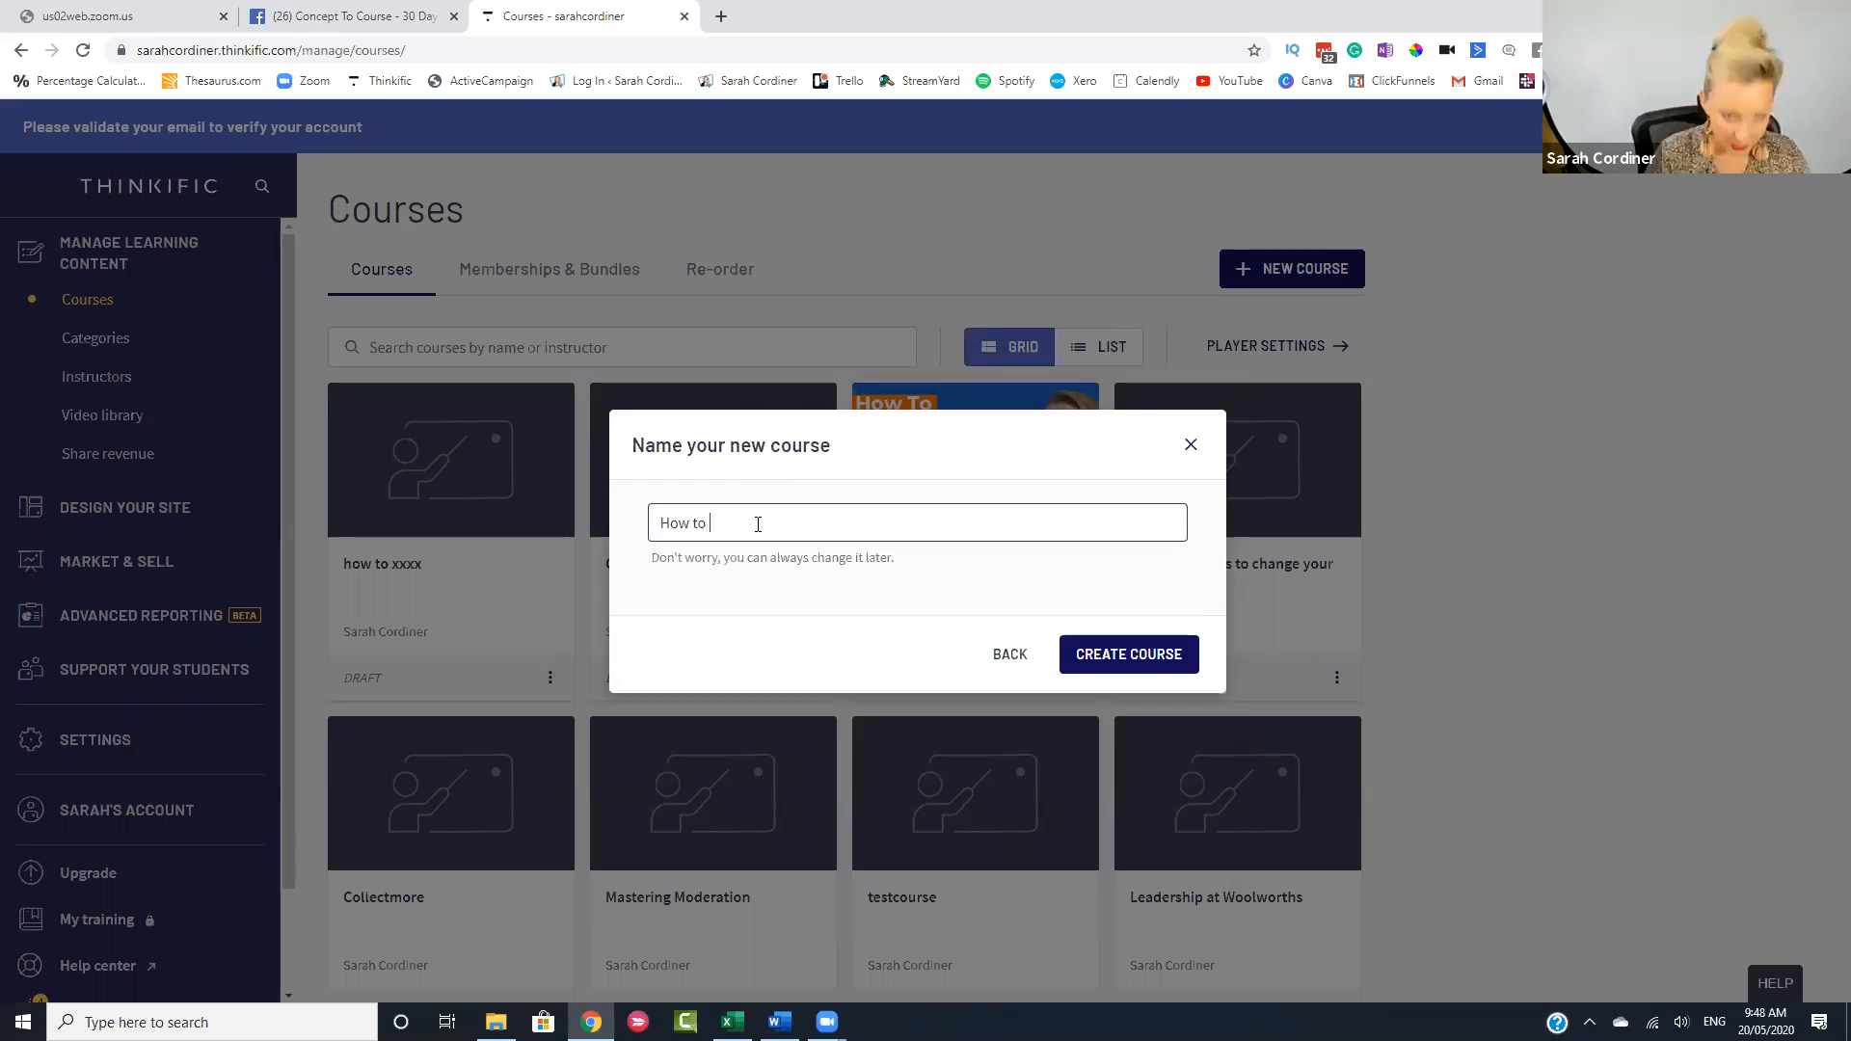
{"action": "type", "text": "make coffee"}
{"action": "left_click", "coordinate": [1138, 654]}
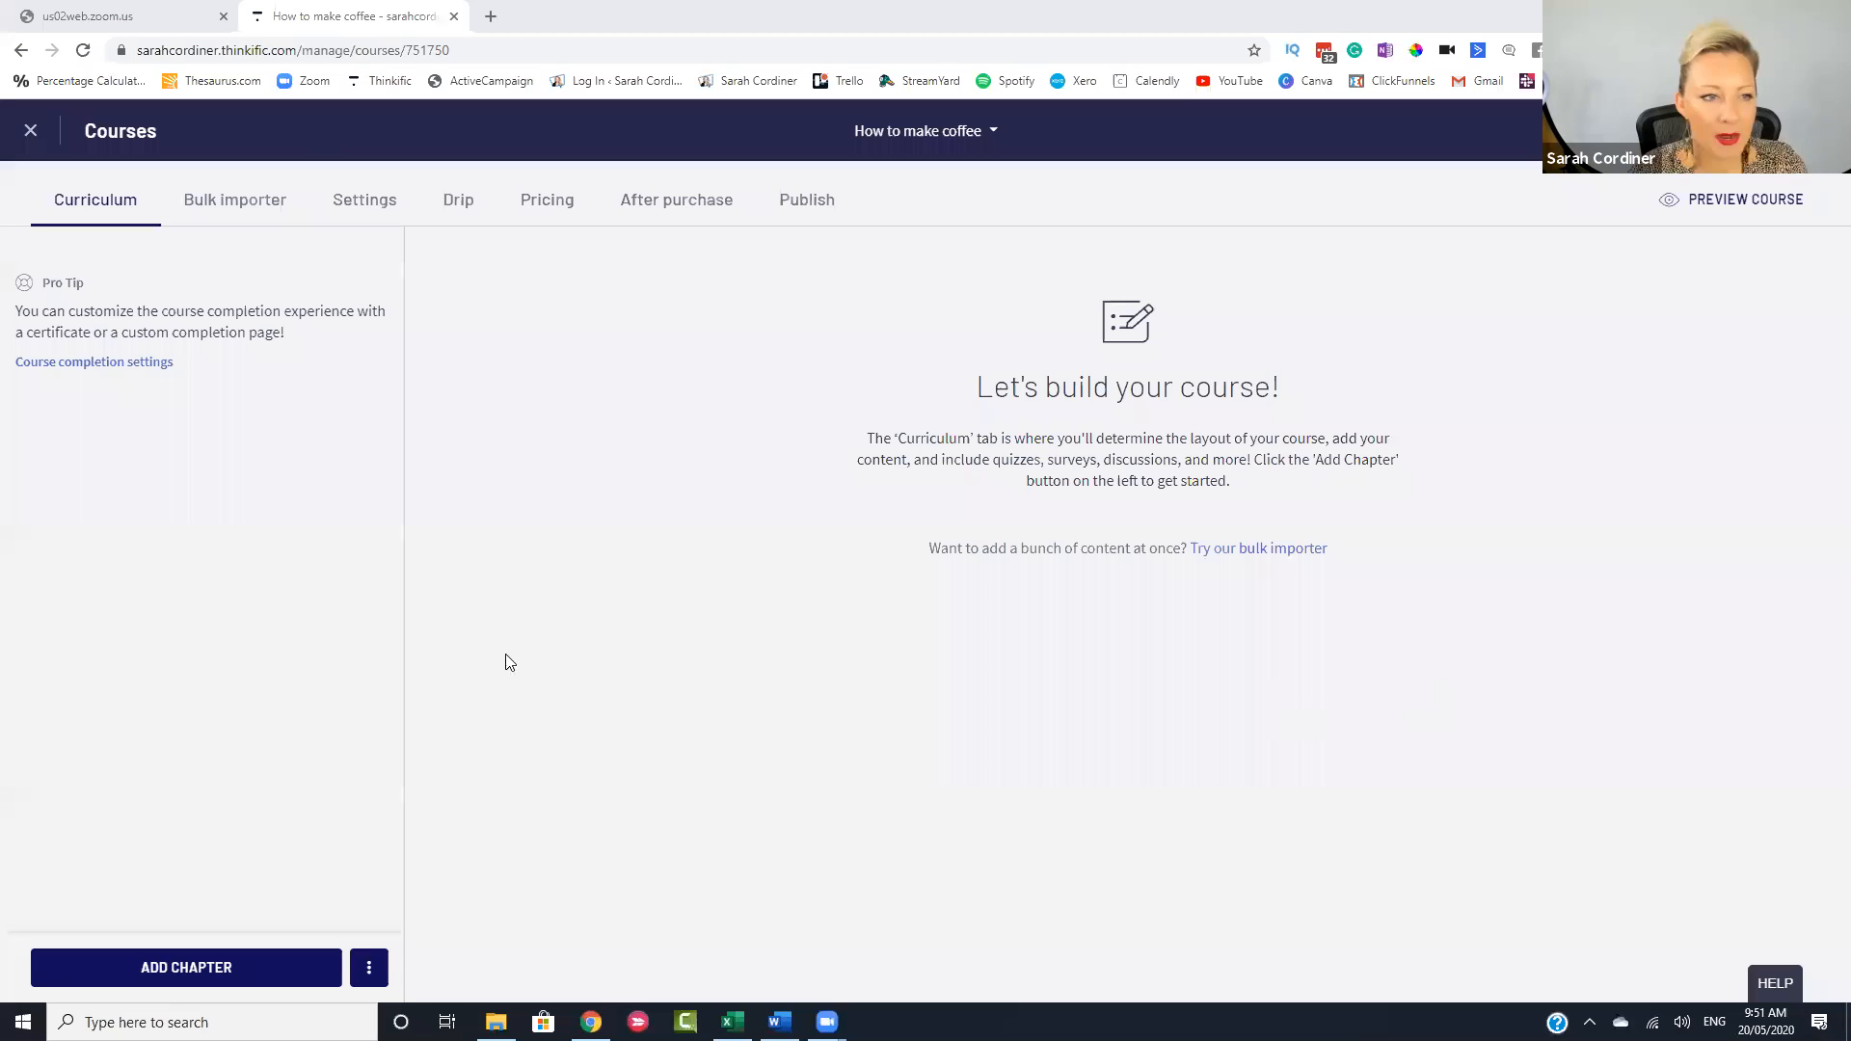
- Add a first chapter titled "Module 1" to the course curriculum and save it
{"action": "left_click", "coordinate": [178, 969]}
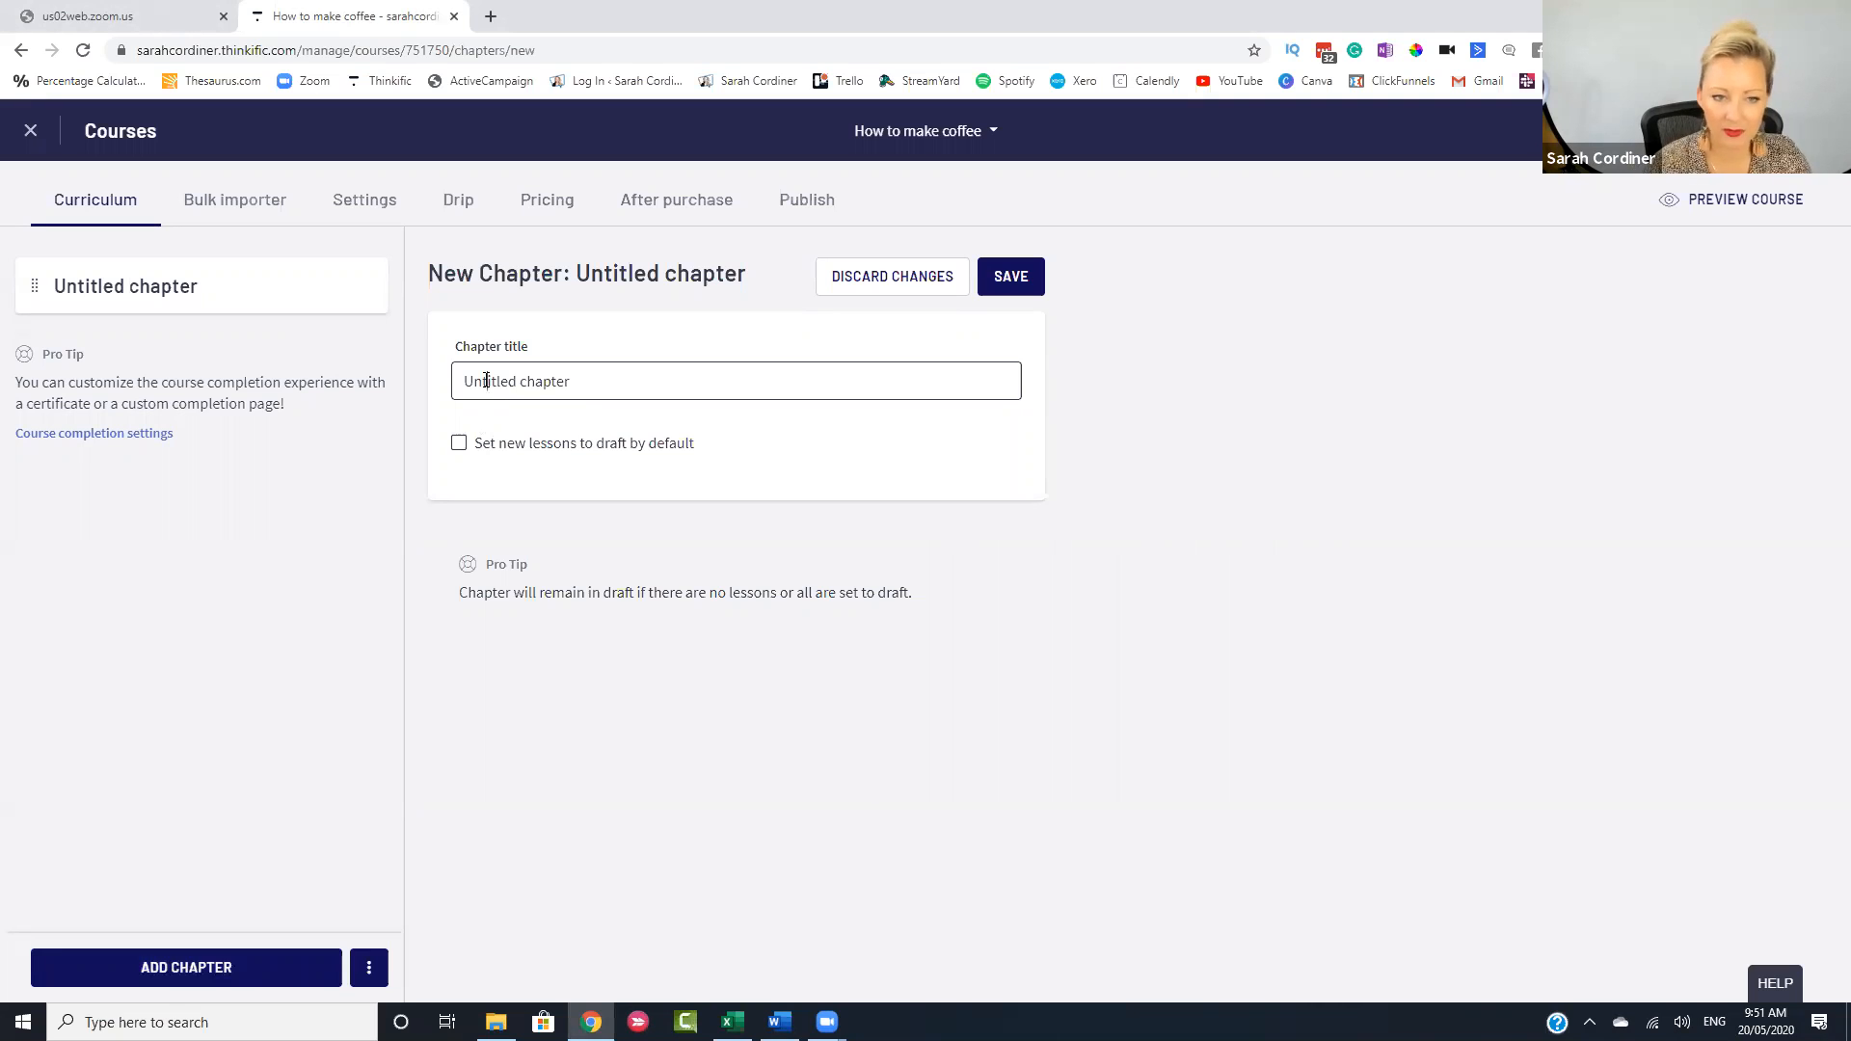
{"action": "triple_click", "coordinate": [487, 380]}
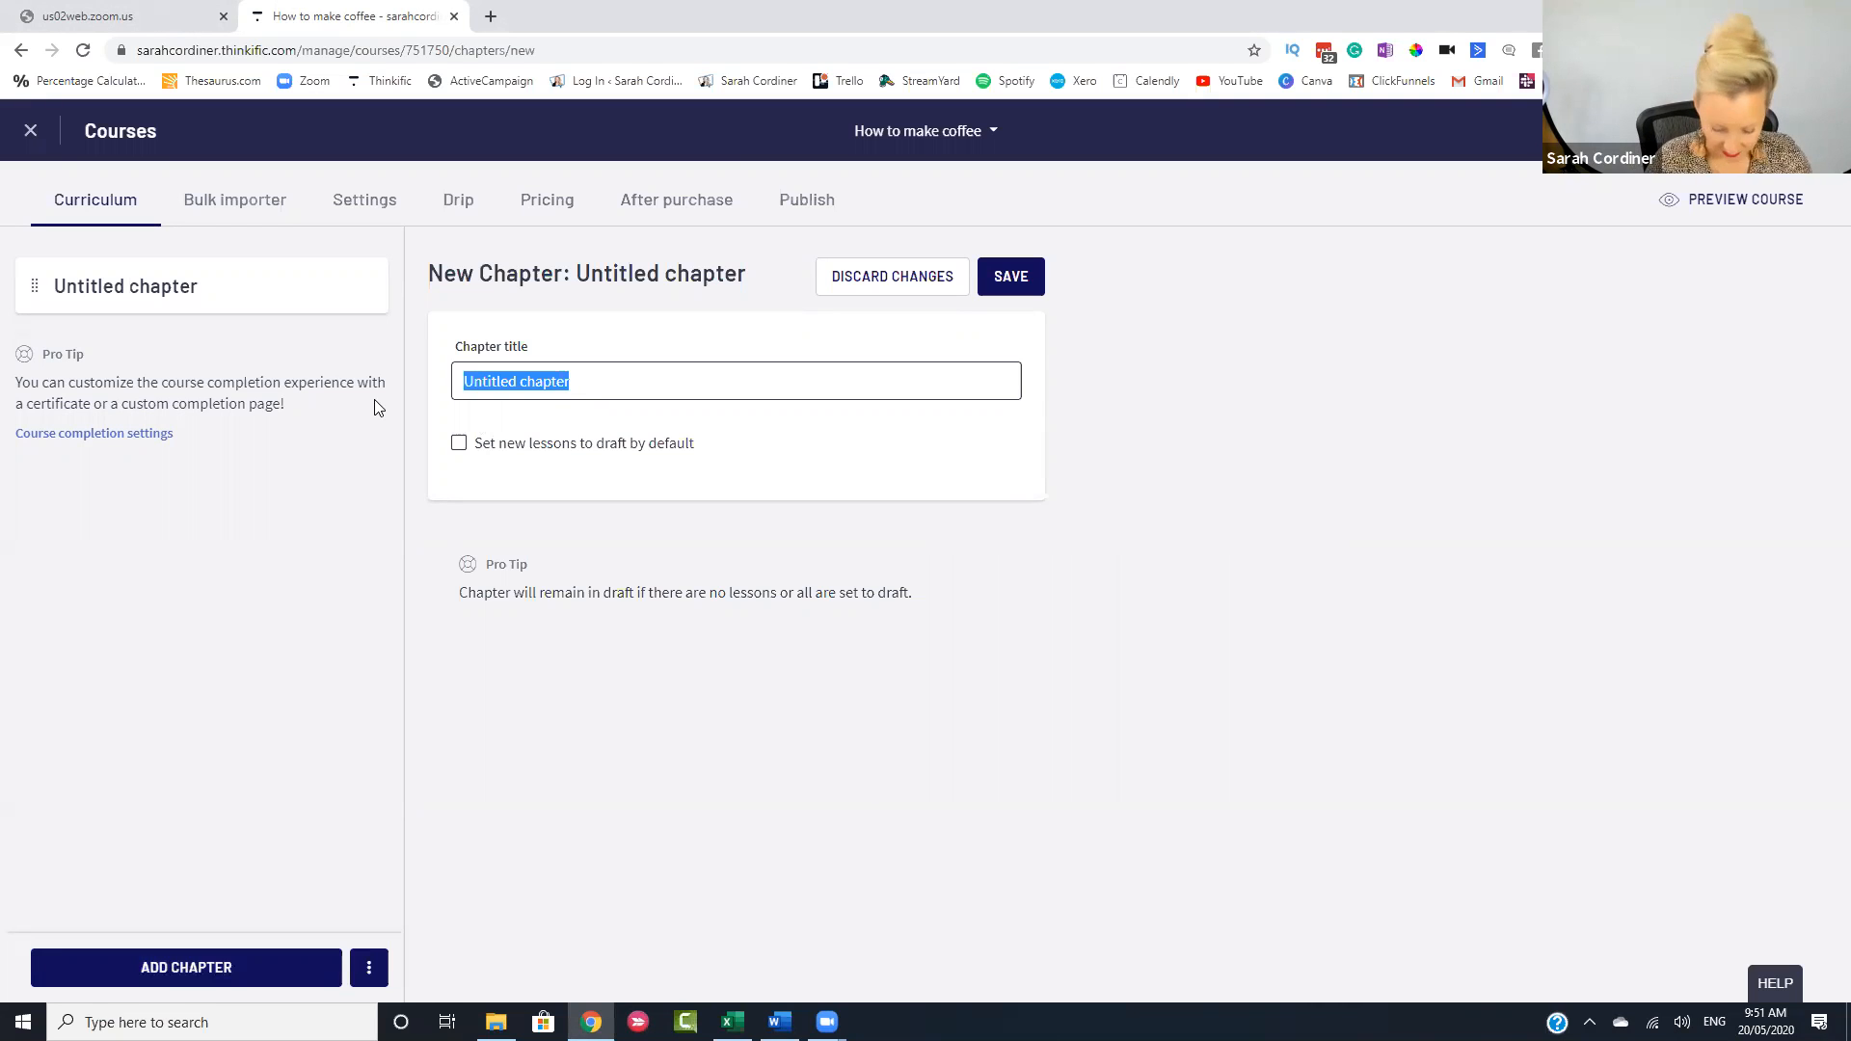
{"action": "type", "text": "Module 1"}
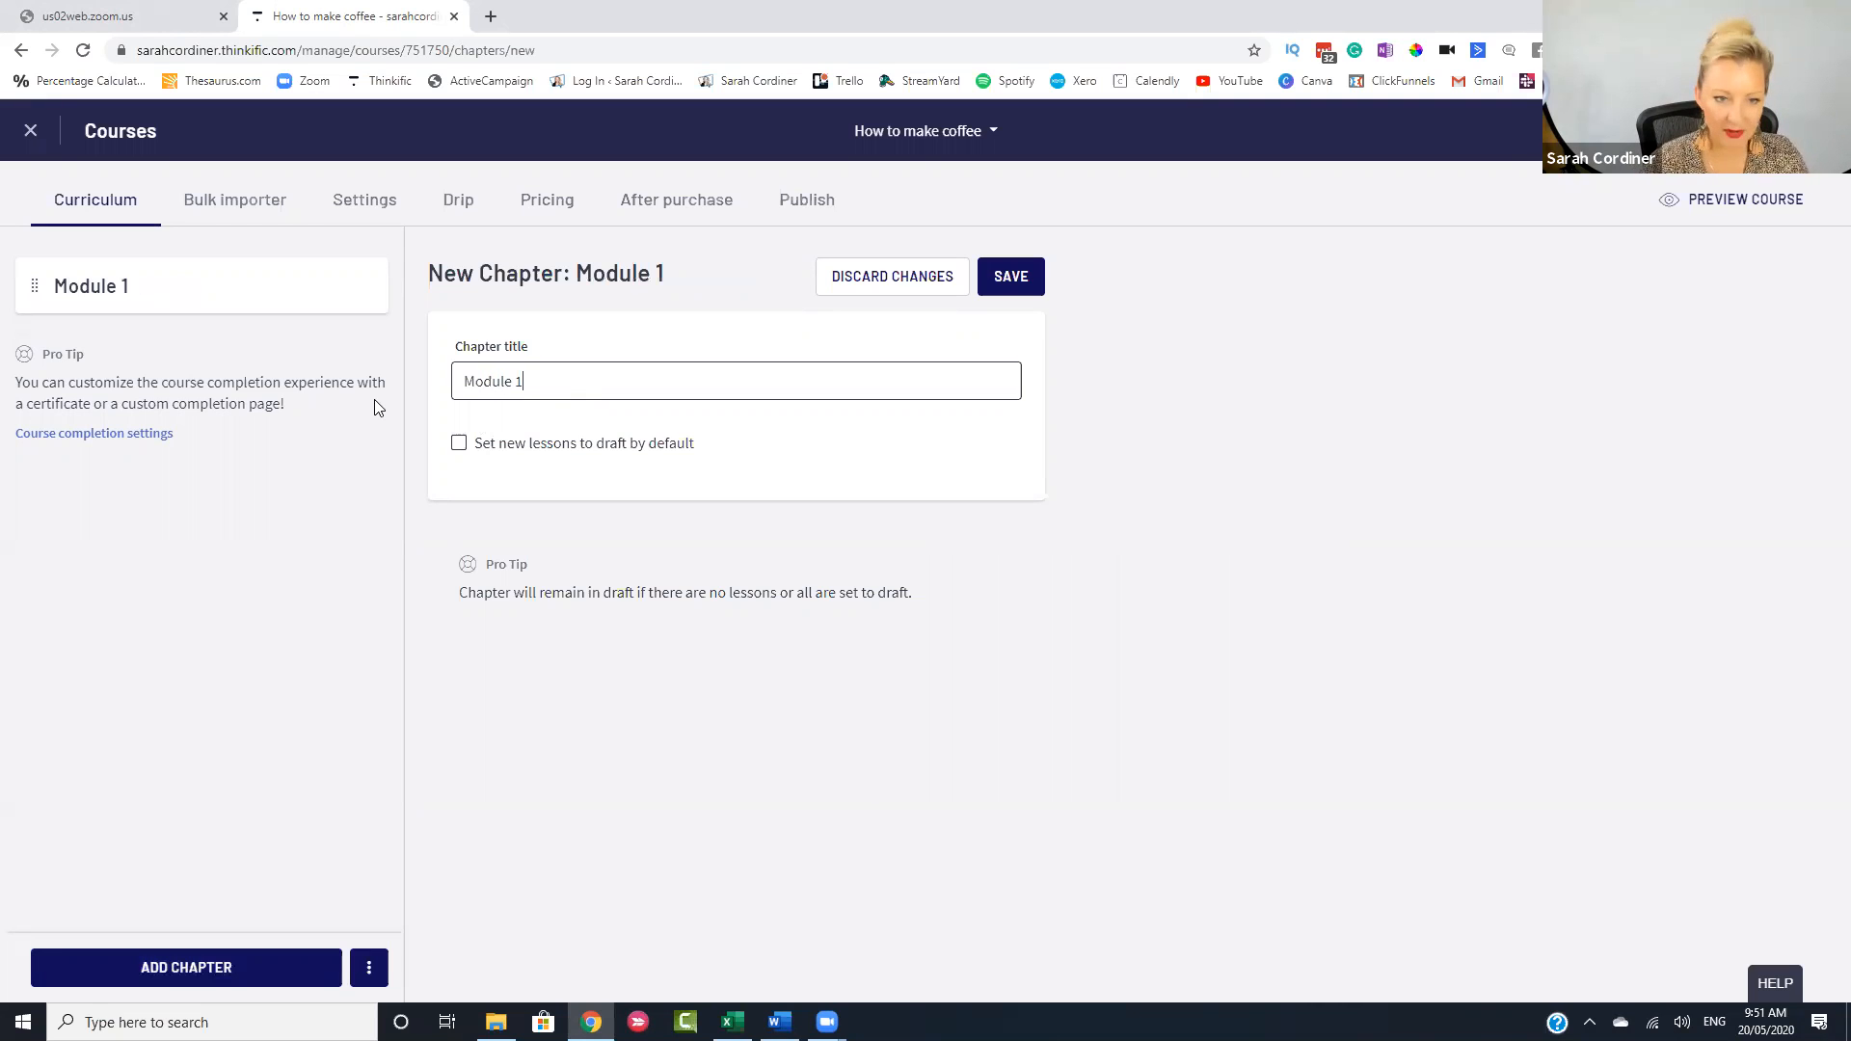
{"action": "left_click", "coordinate": [1015, 283]}
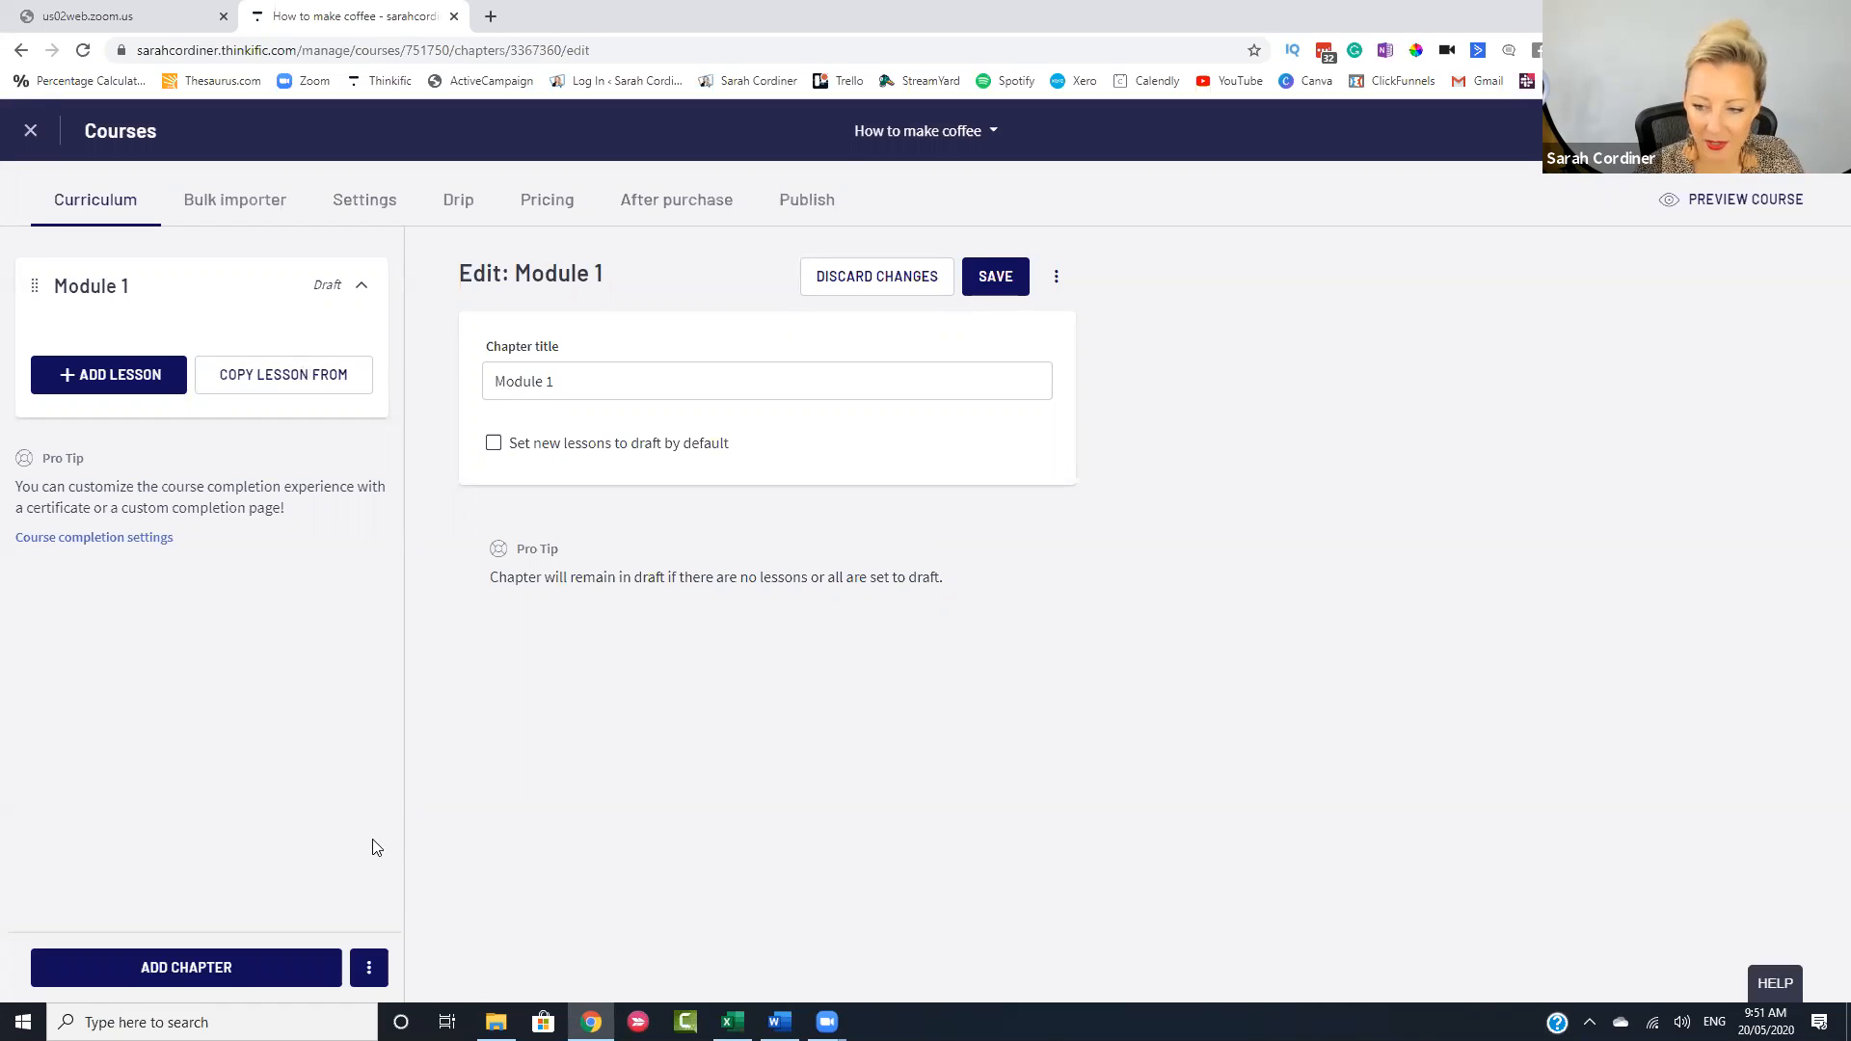
- Add a second chapter titled "Module 2" to the curriculum and save it
{"action": "left_click", "coordinate": [208, 972]}
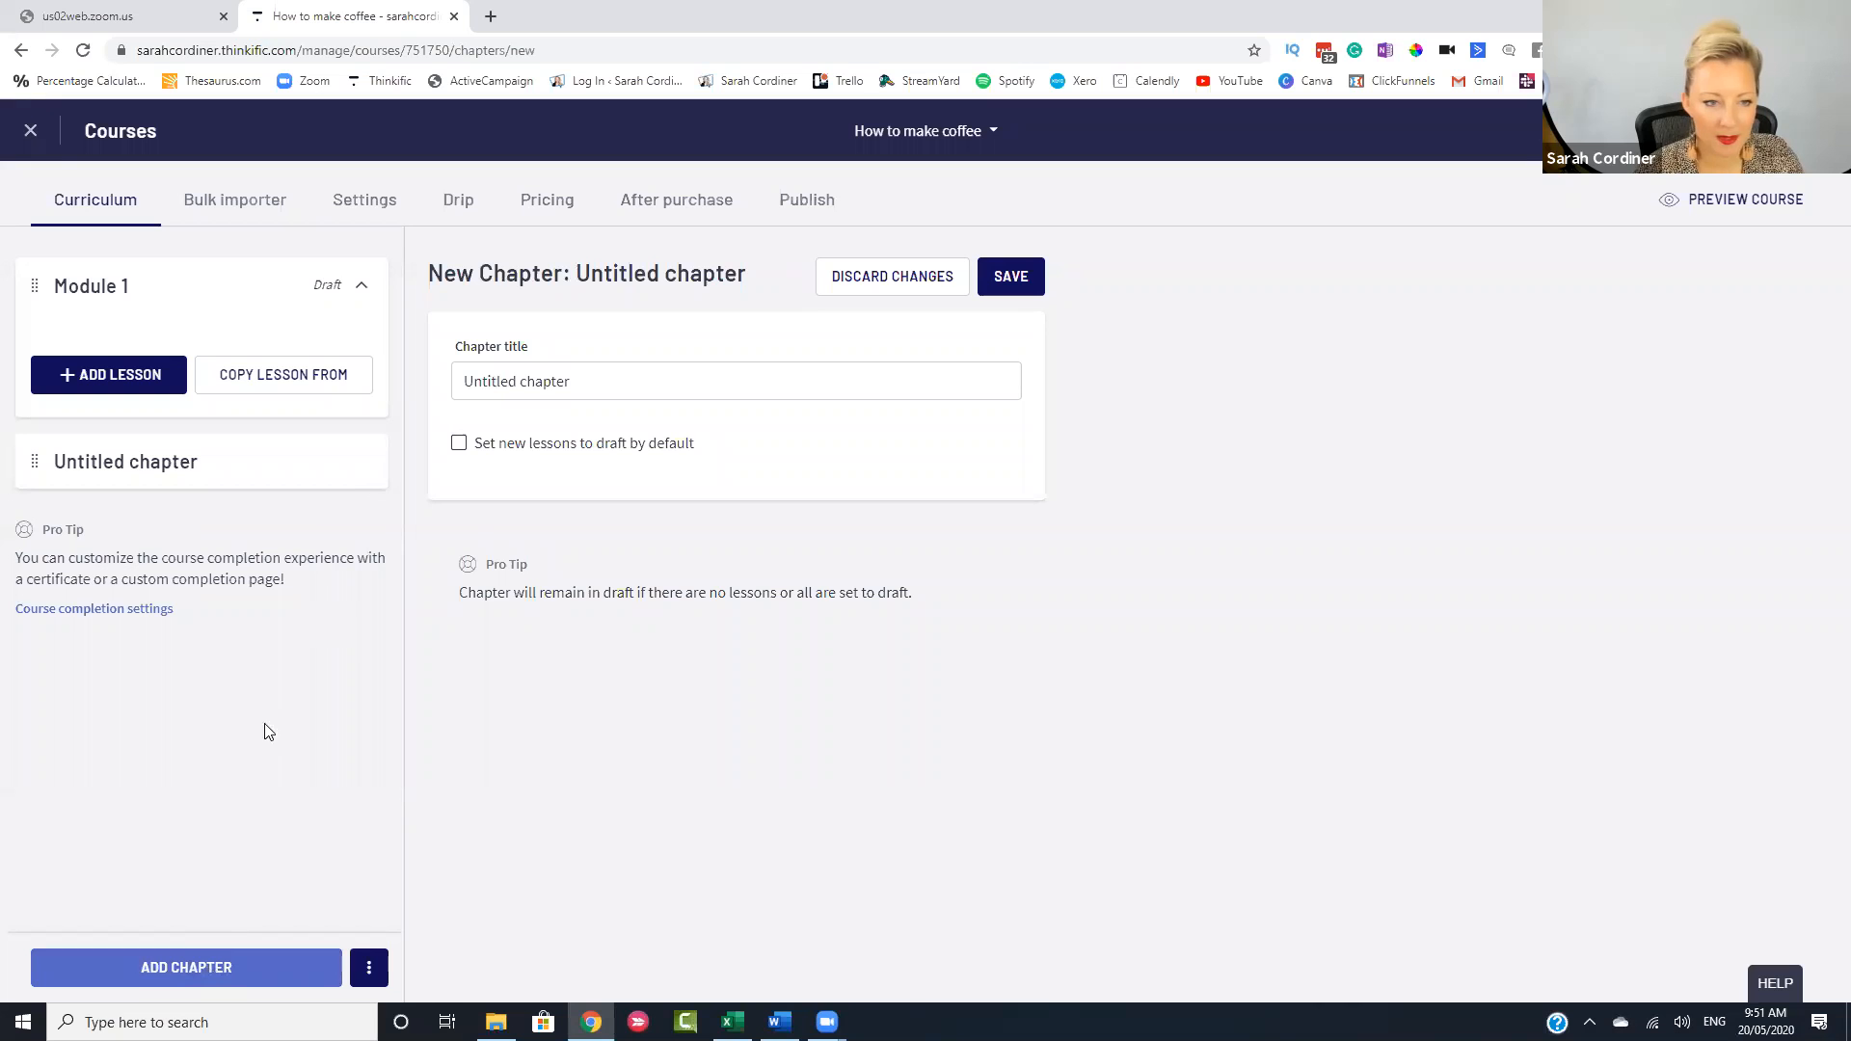
{"action": "left_click_drag", "start_coordinate": [564, 381], "coordinate": [446, 383]}
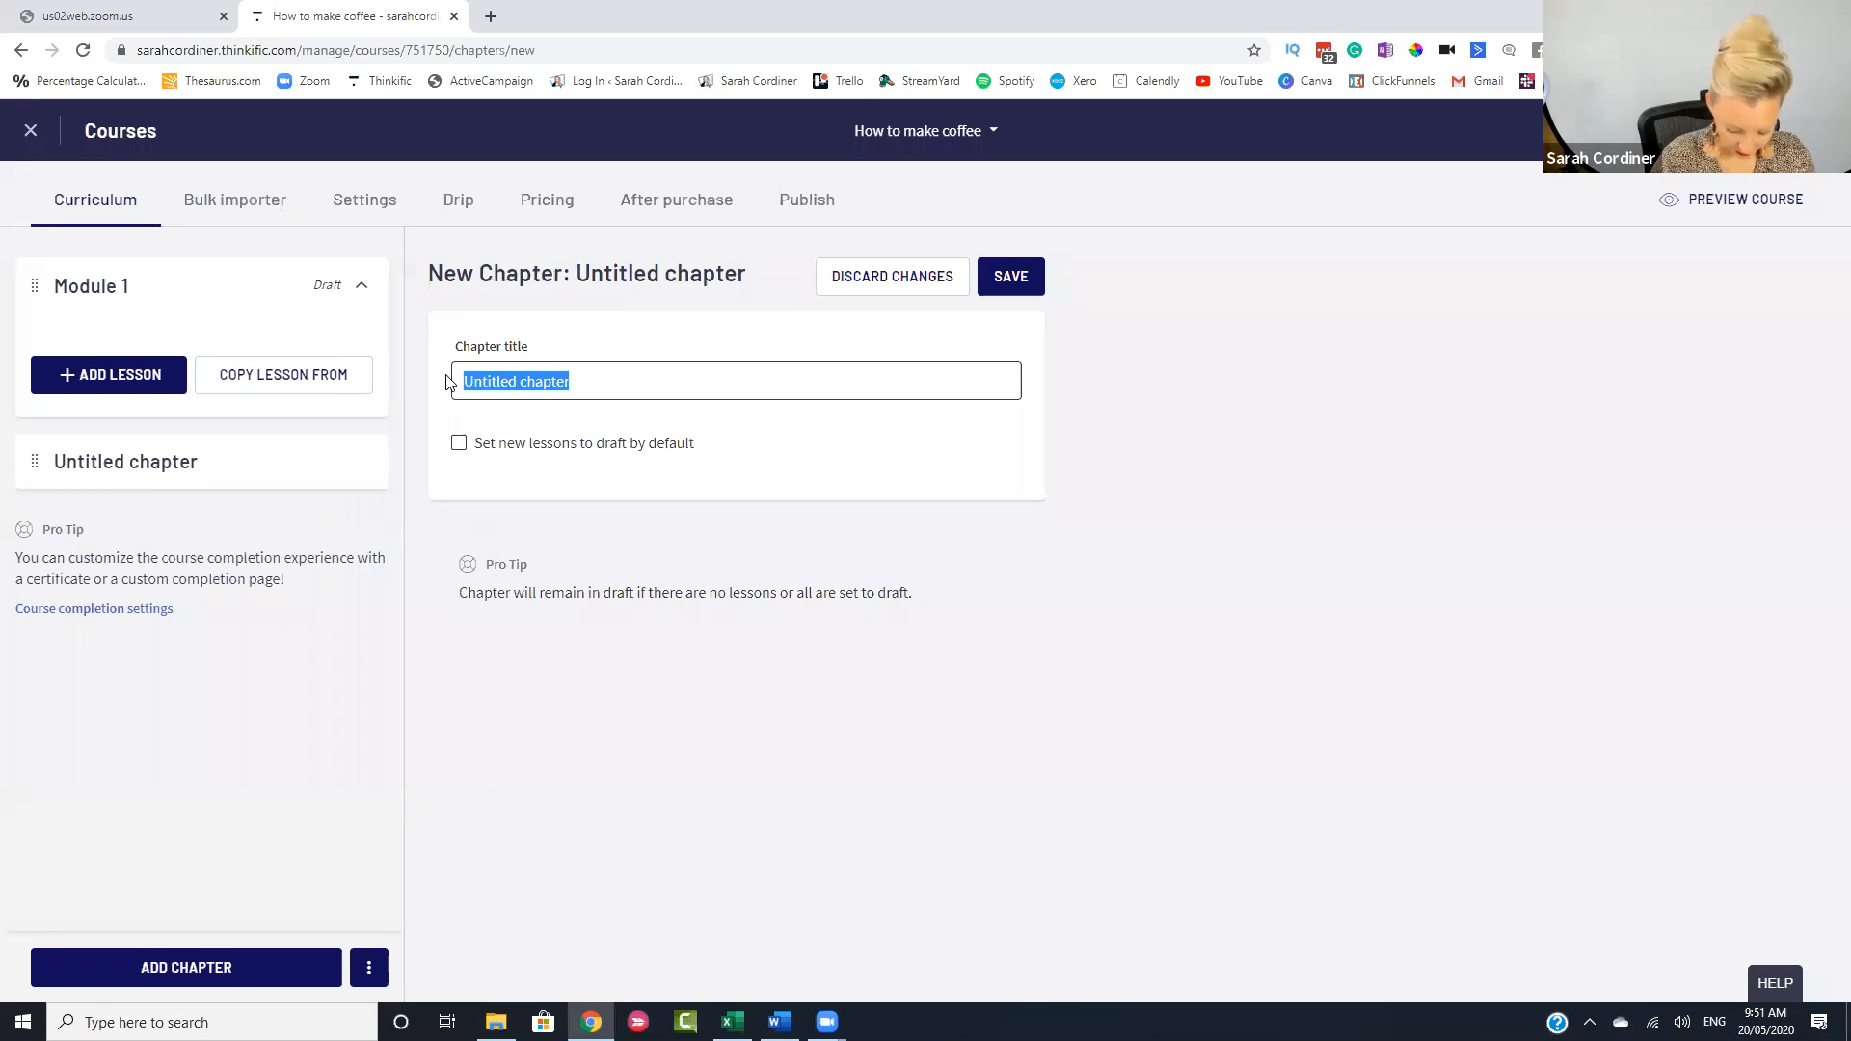
{"action": "type", "text": "Modue"}
{"action": "key", "text": "BackSpace"}
{"action": "type", "text": "le n"}
{"action": "key", "text": "BackSpace"}
{"action": "type", "text": "2"}
{"action": "left_click", "coordinate": [1024, 281]}
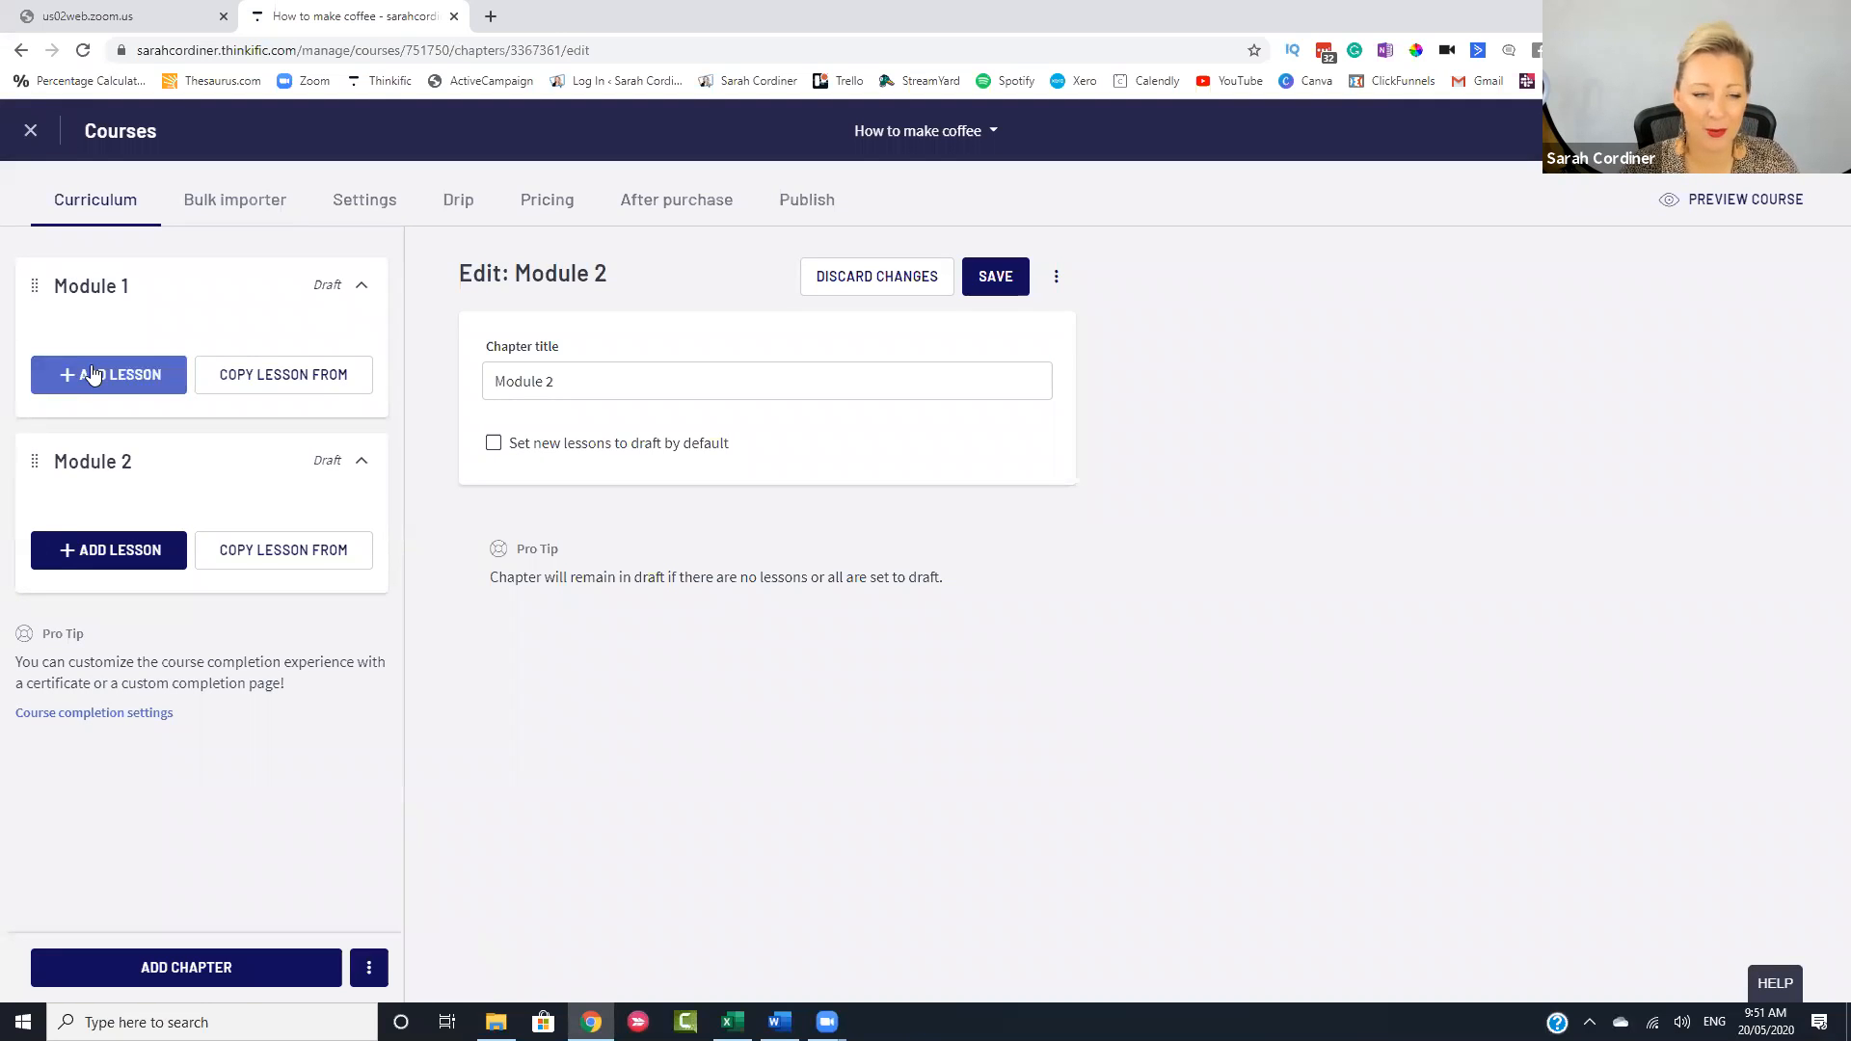
- Add a video lesson to Module 1 and title it "How to mix your coffee"
{"action": "left_click", "coordinate": [92, 374]}
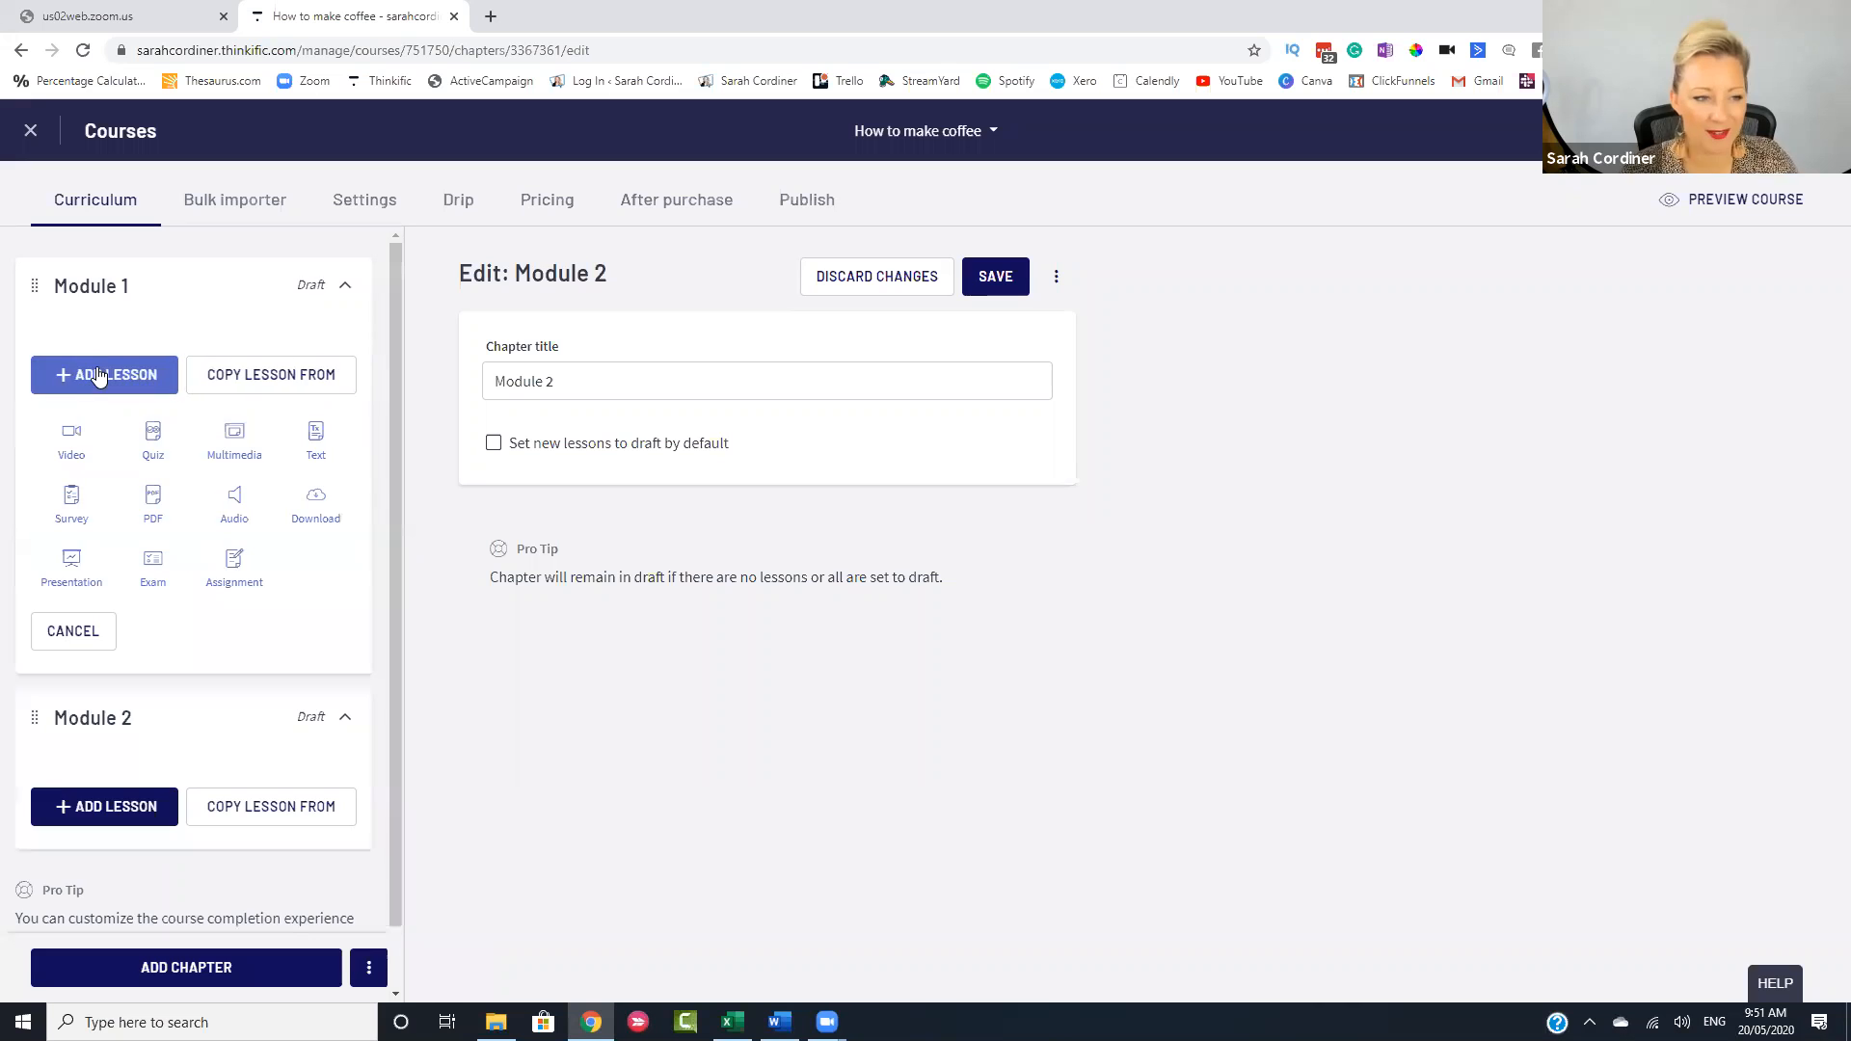
{"action": "left_click", "coordinate": [85, 449]}
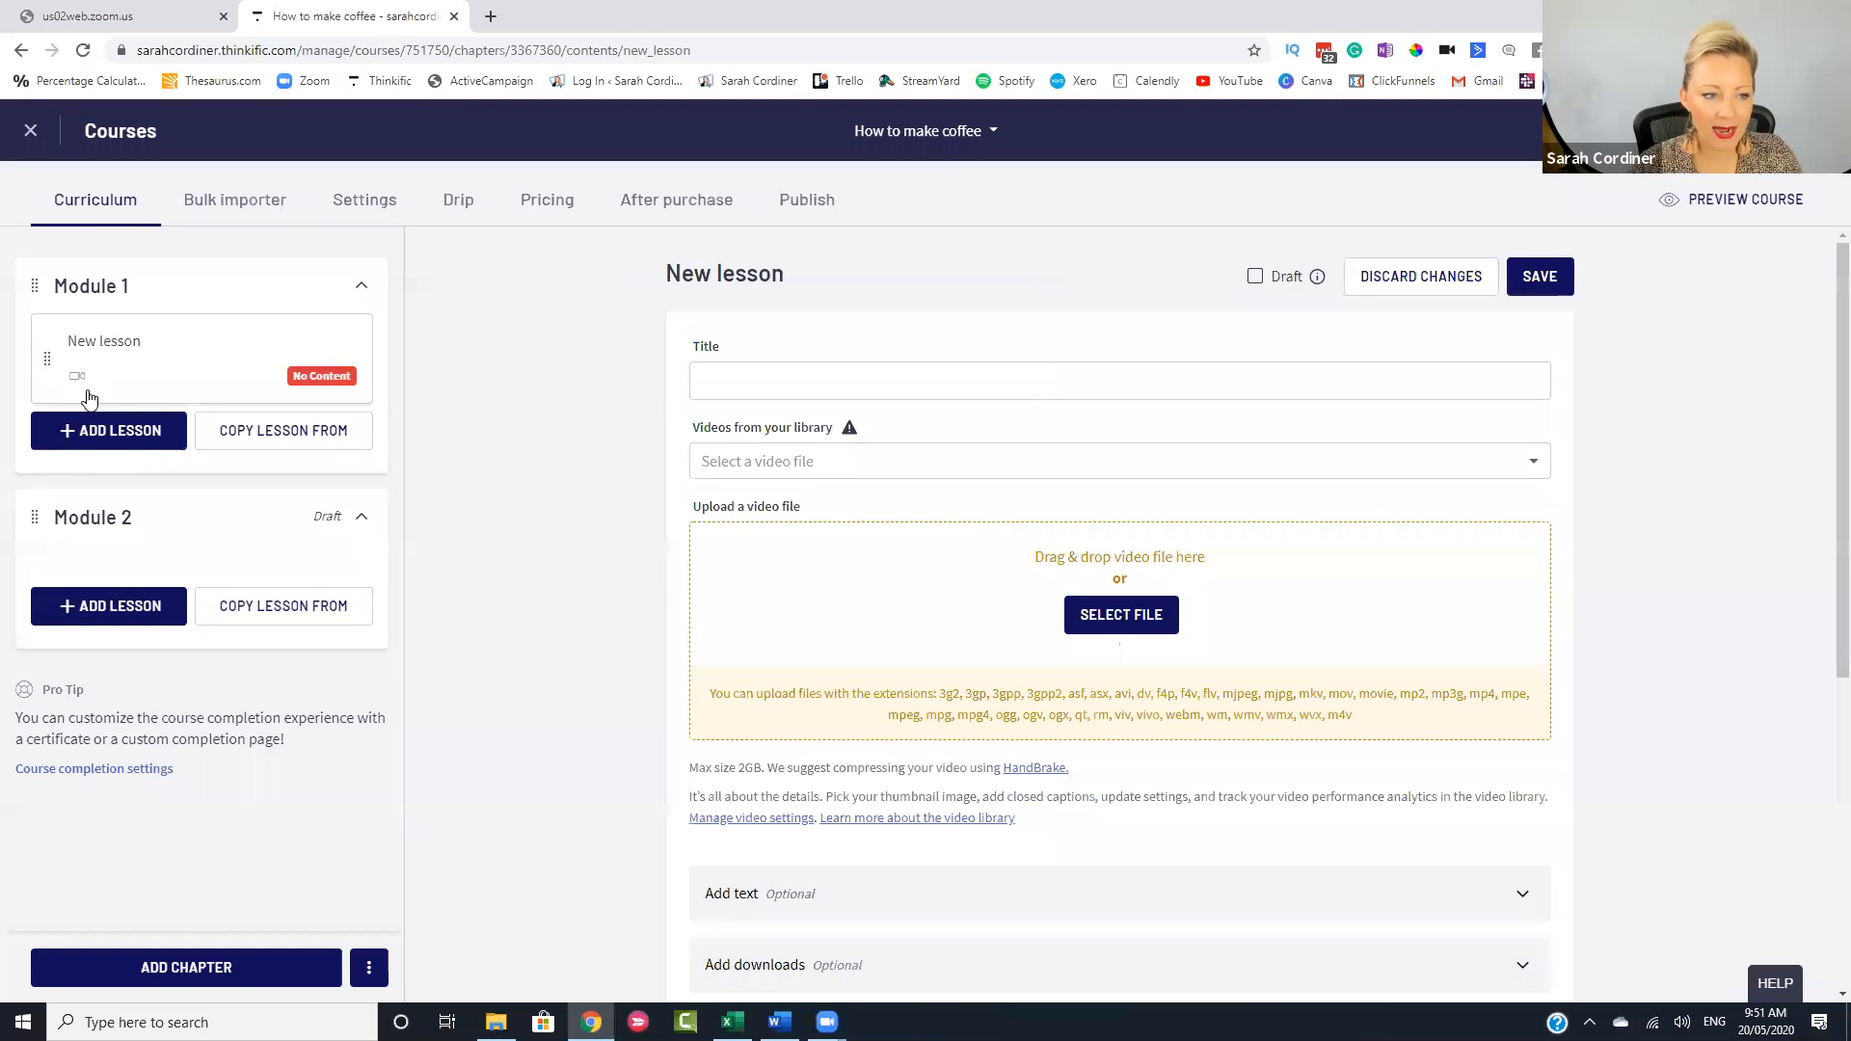
{"action": "left_click", "coordinate": [768, 383]}
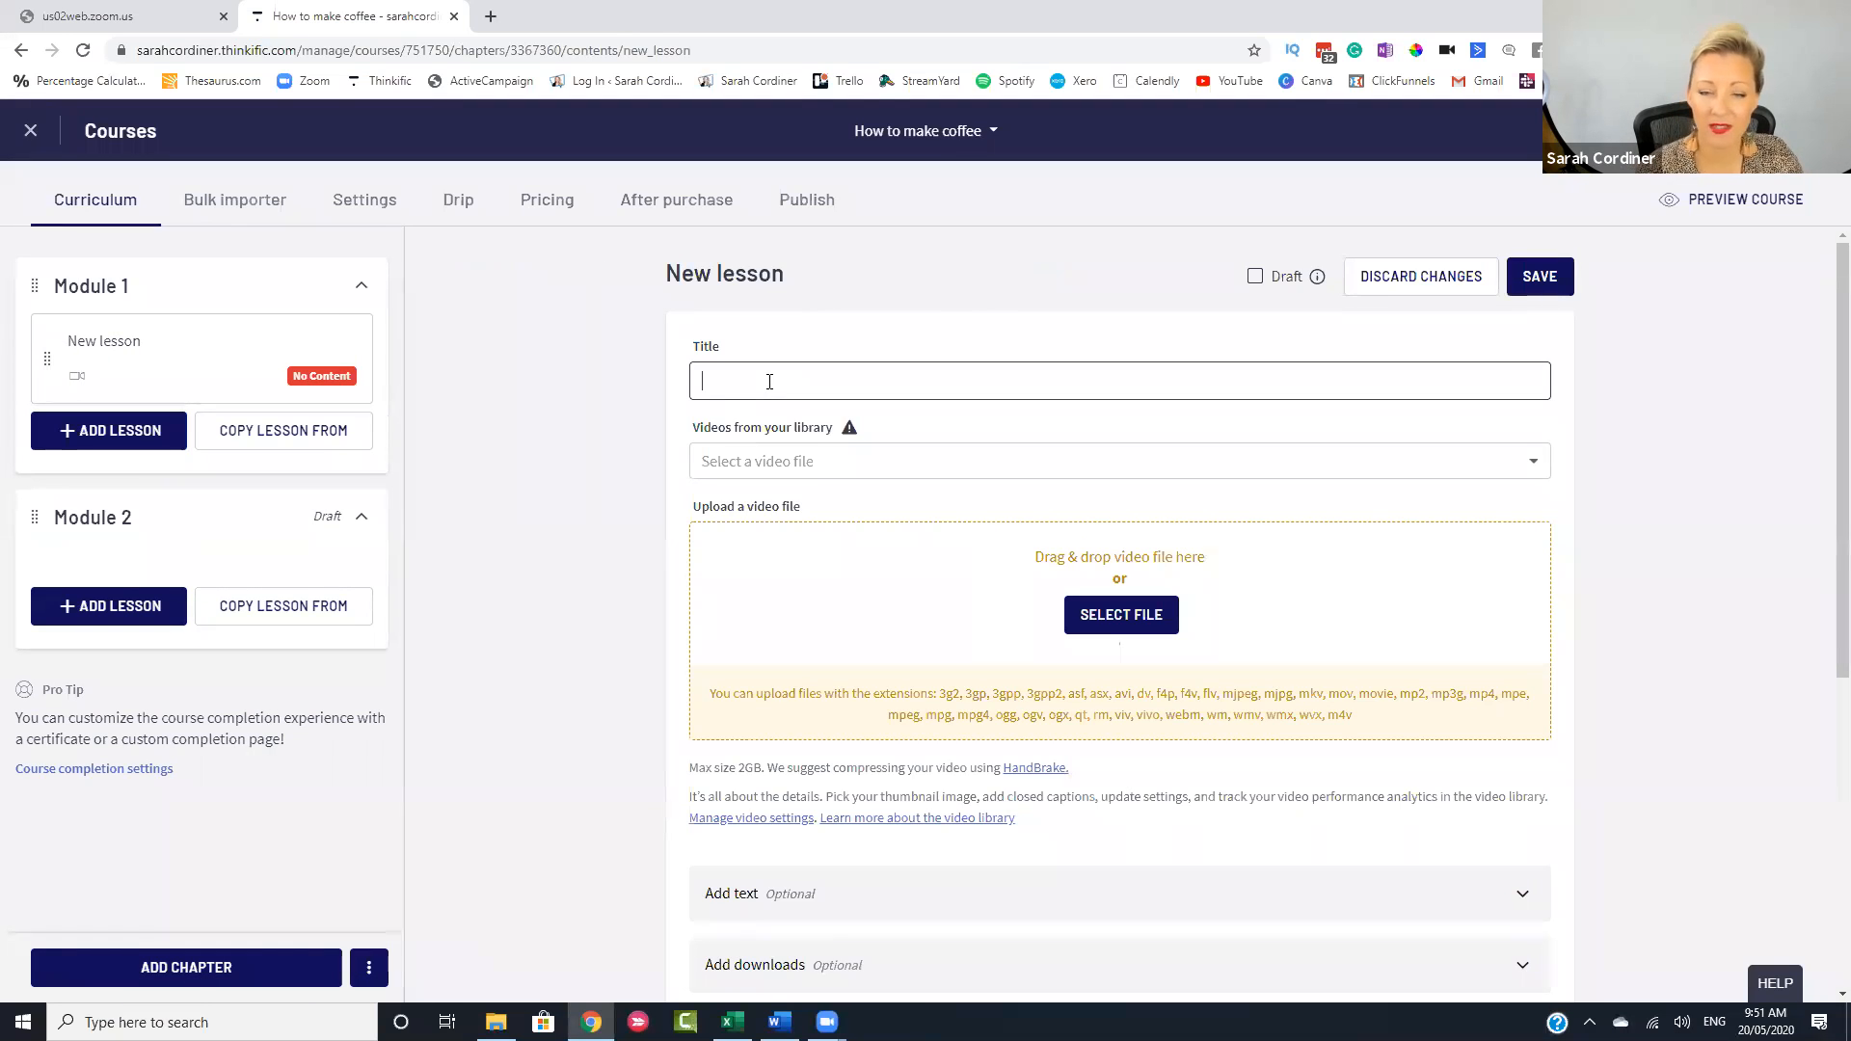
{"action": "type", "text": "Ho"}
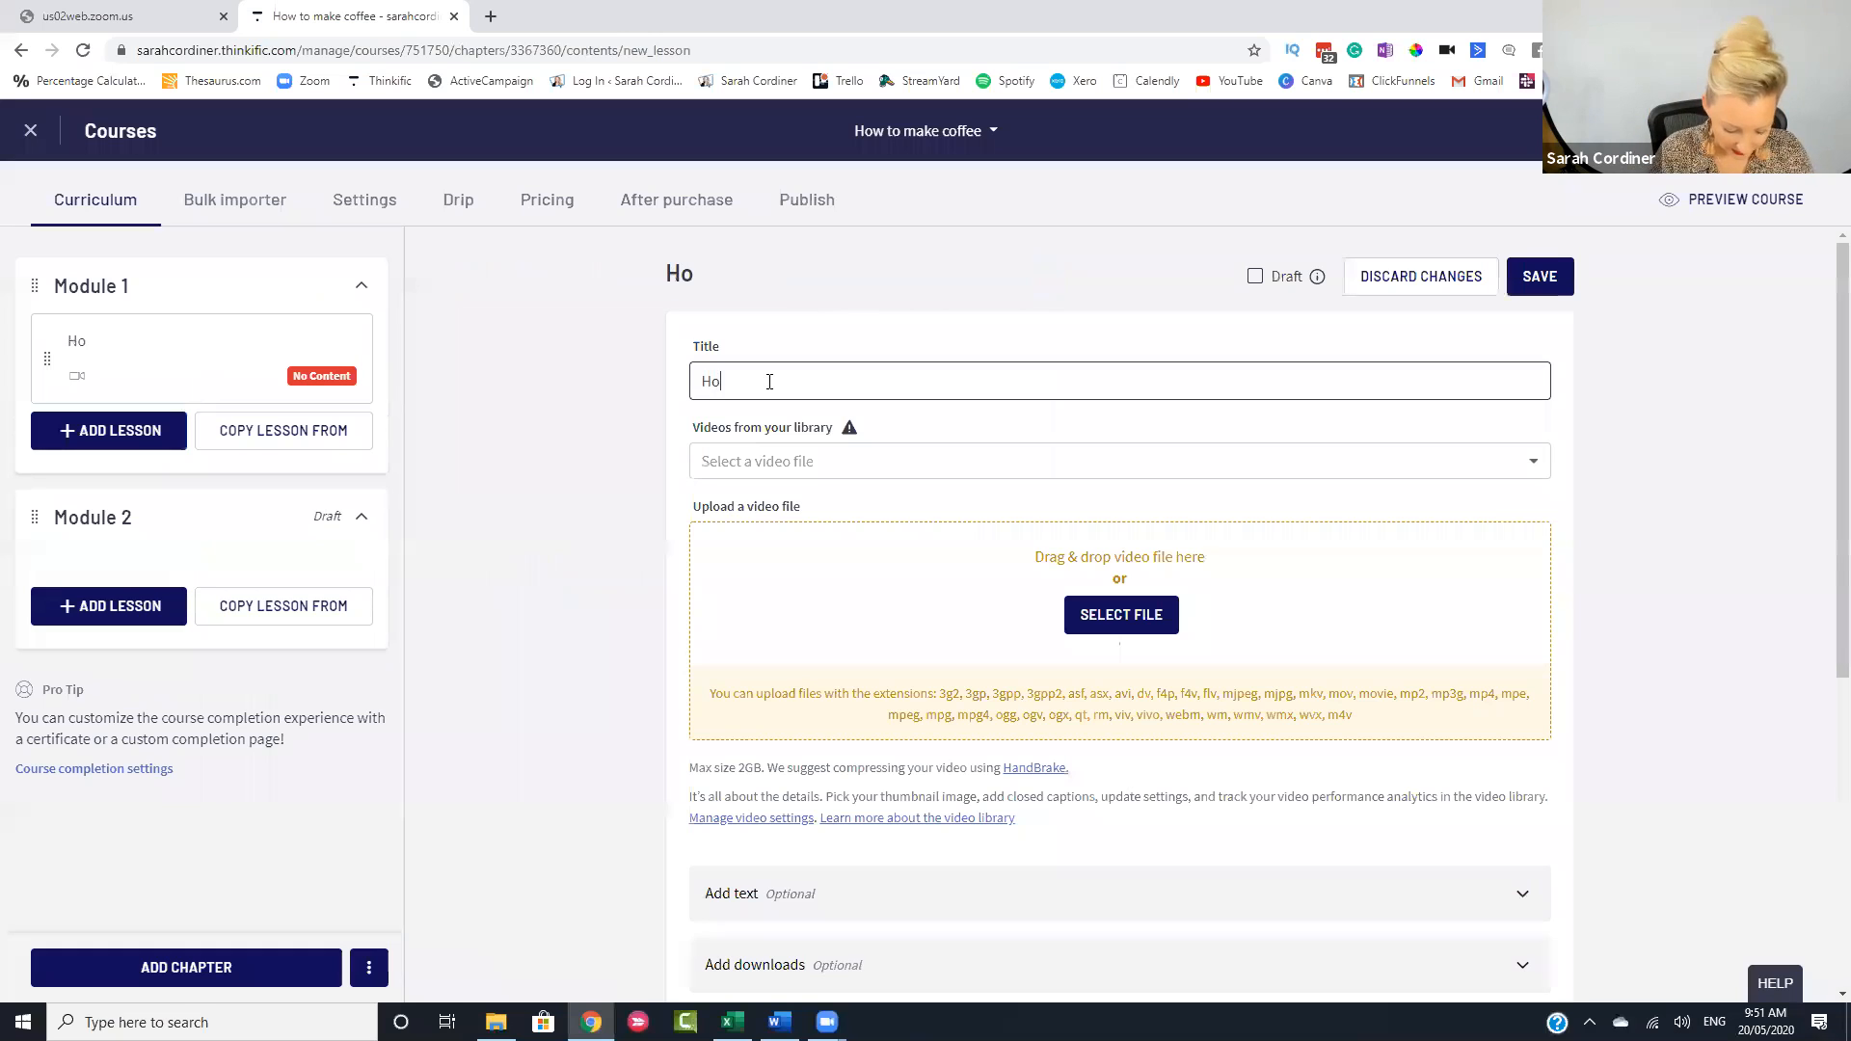
{"action": "type", "text": "w to mix yo"}
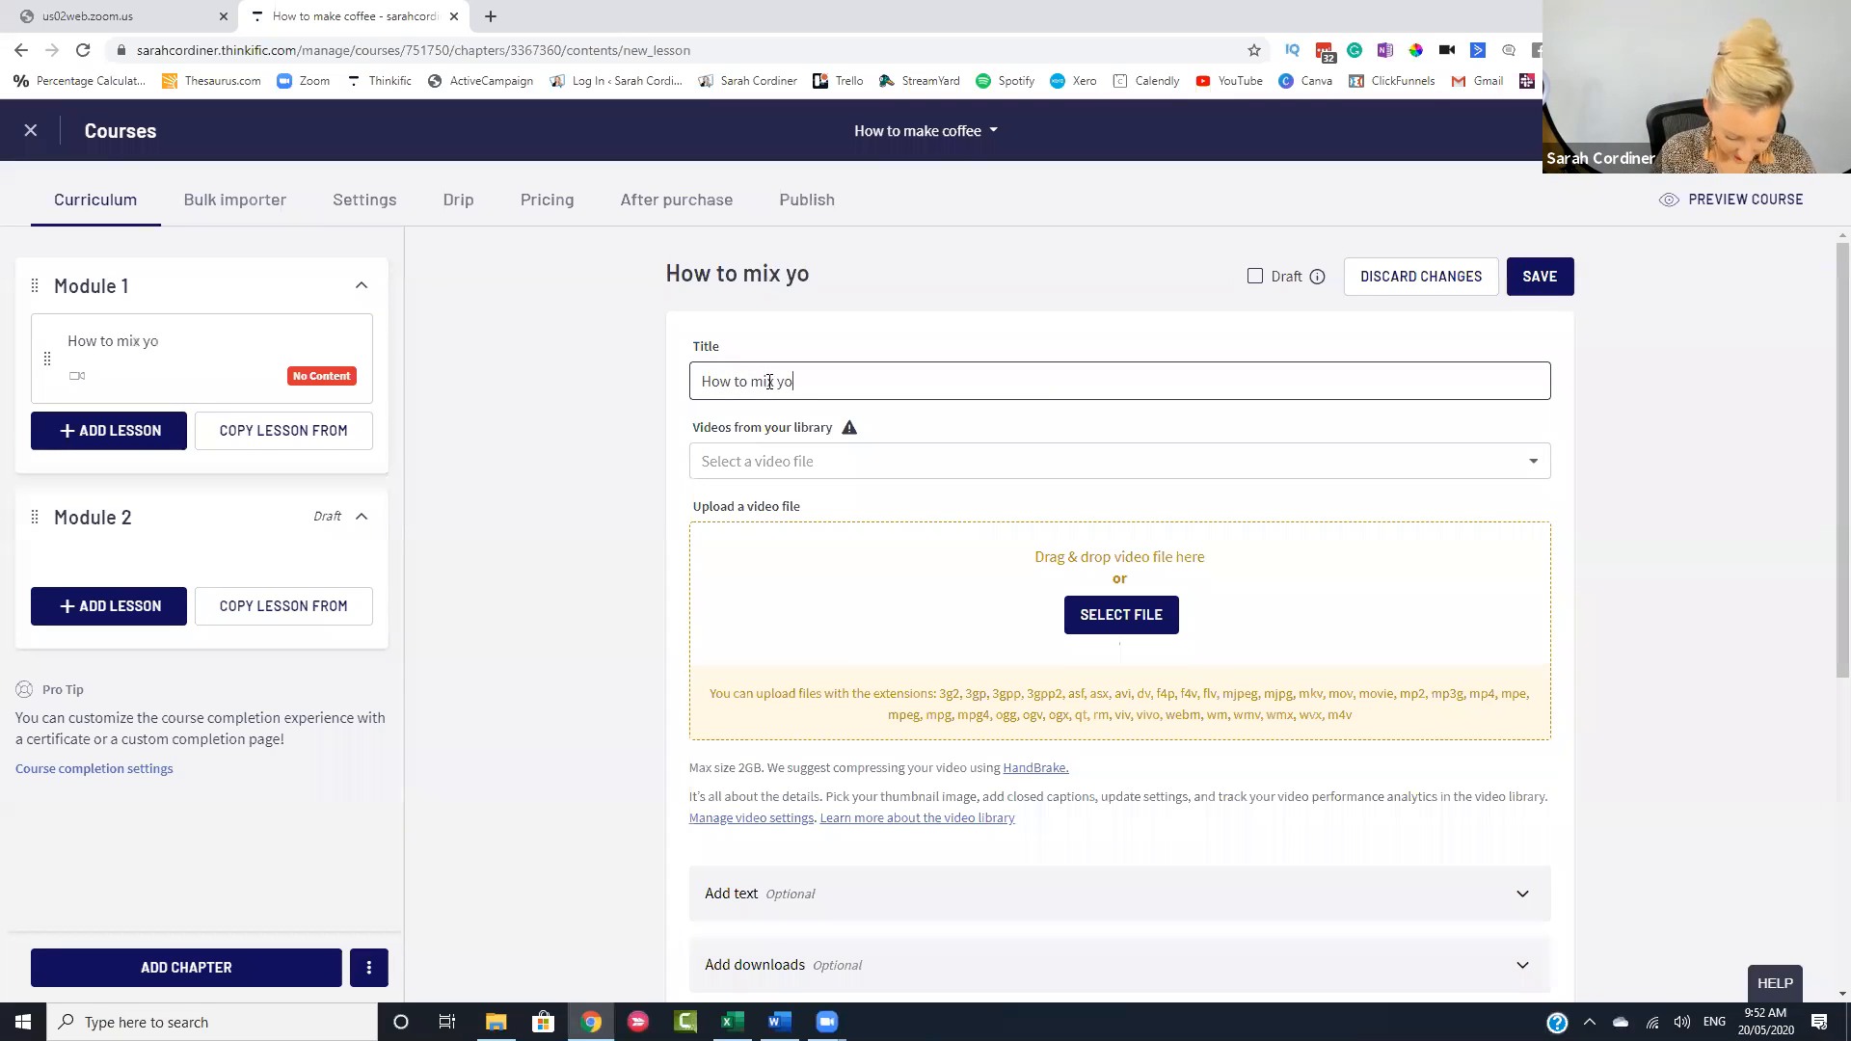
{"action": "type", "text": "ur coffee"}
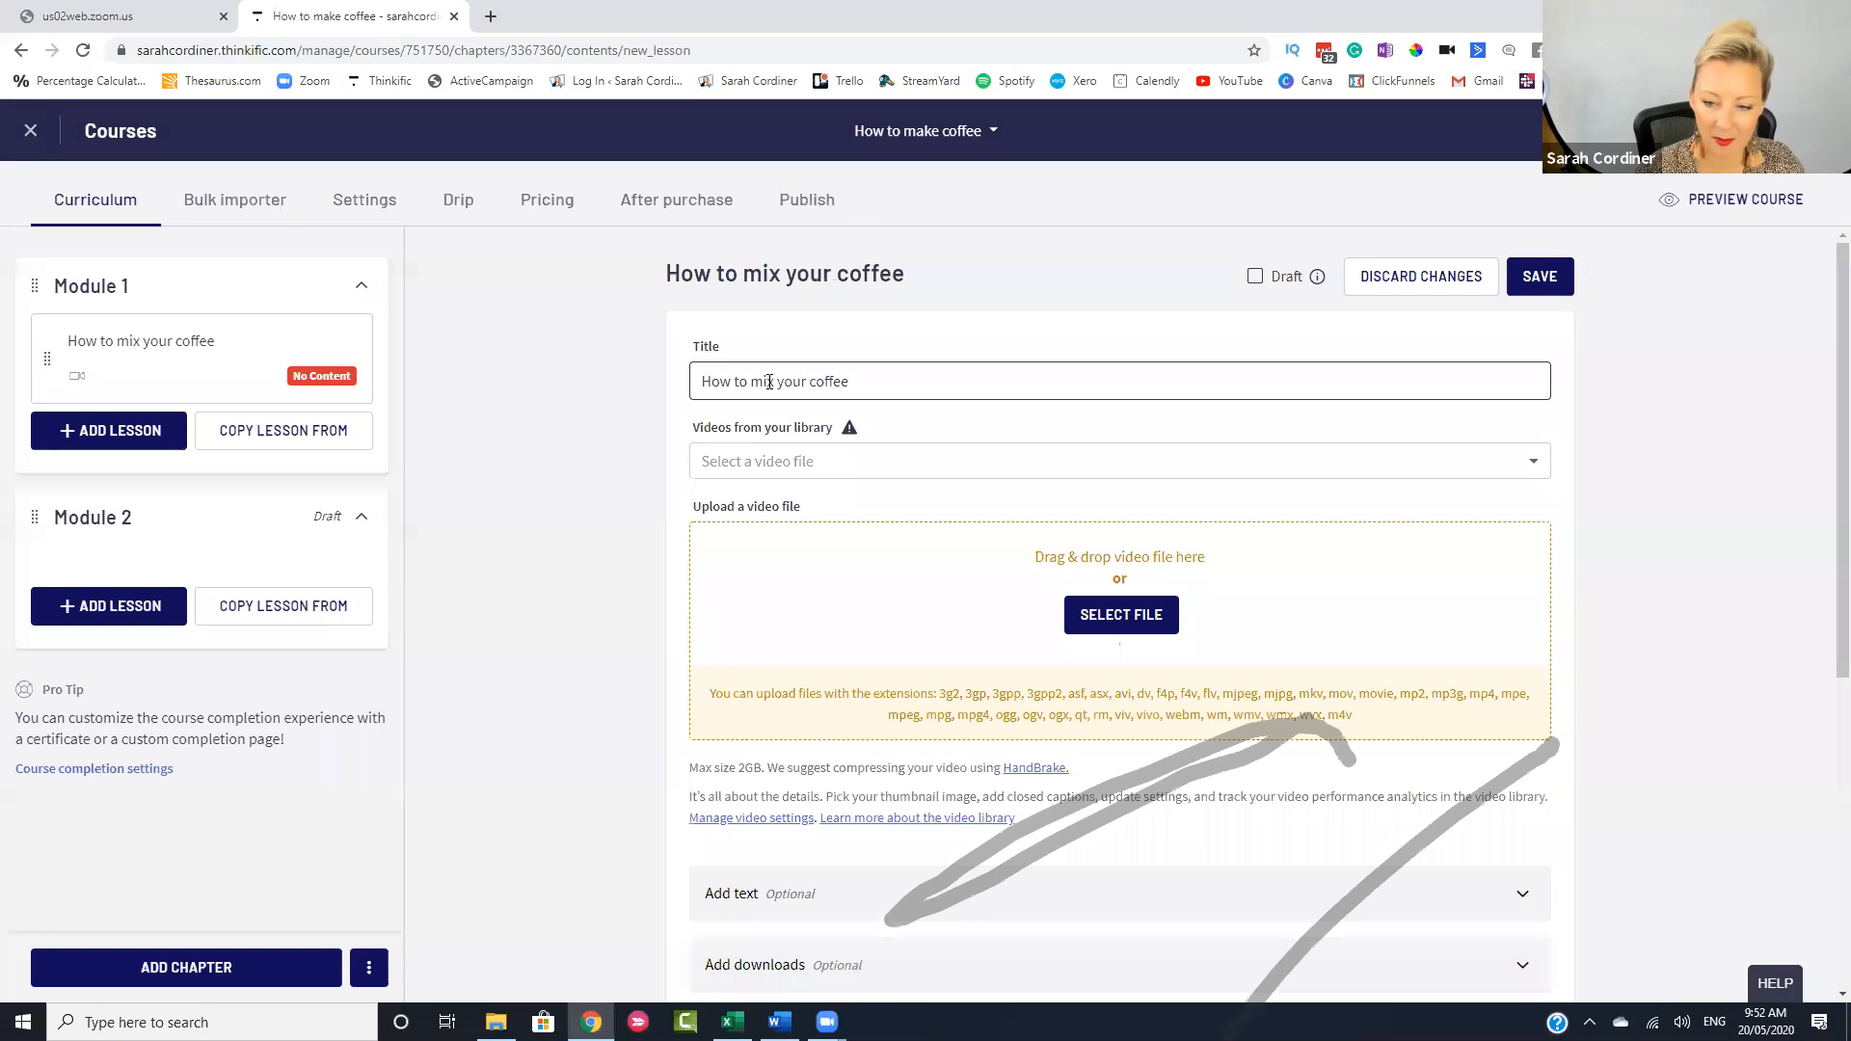
- Add optional lesson text reading "heres are the instructions jfdshjkfjkgf" with "hfdhd" on a second line
{"action": "scroll", "coordinate": [1089, 818], "scroll_direction": "down", "scroll_amount": 3}
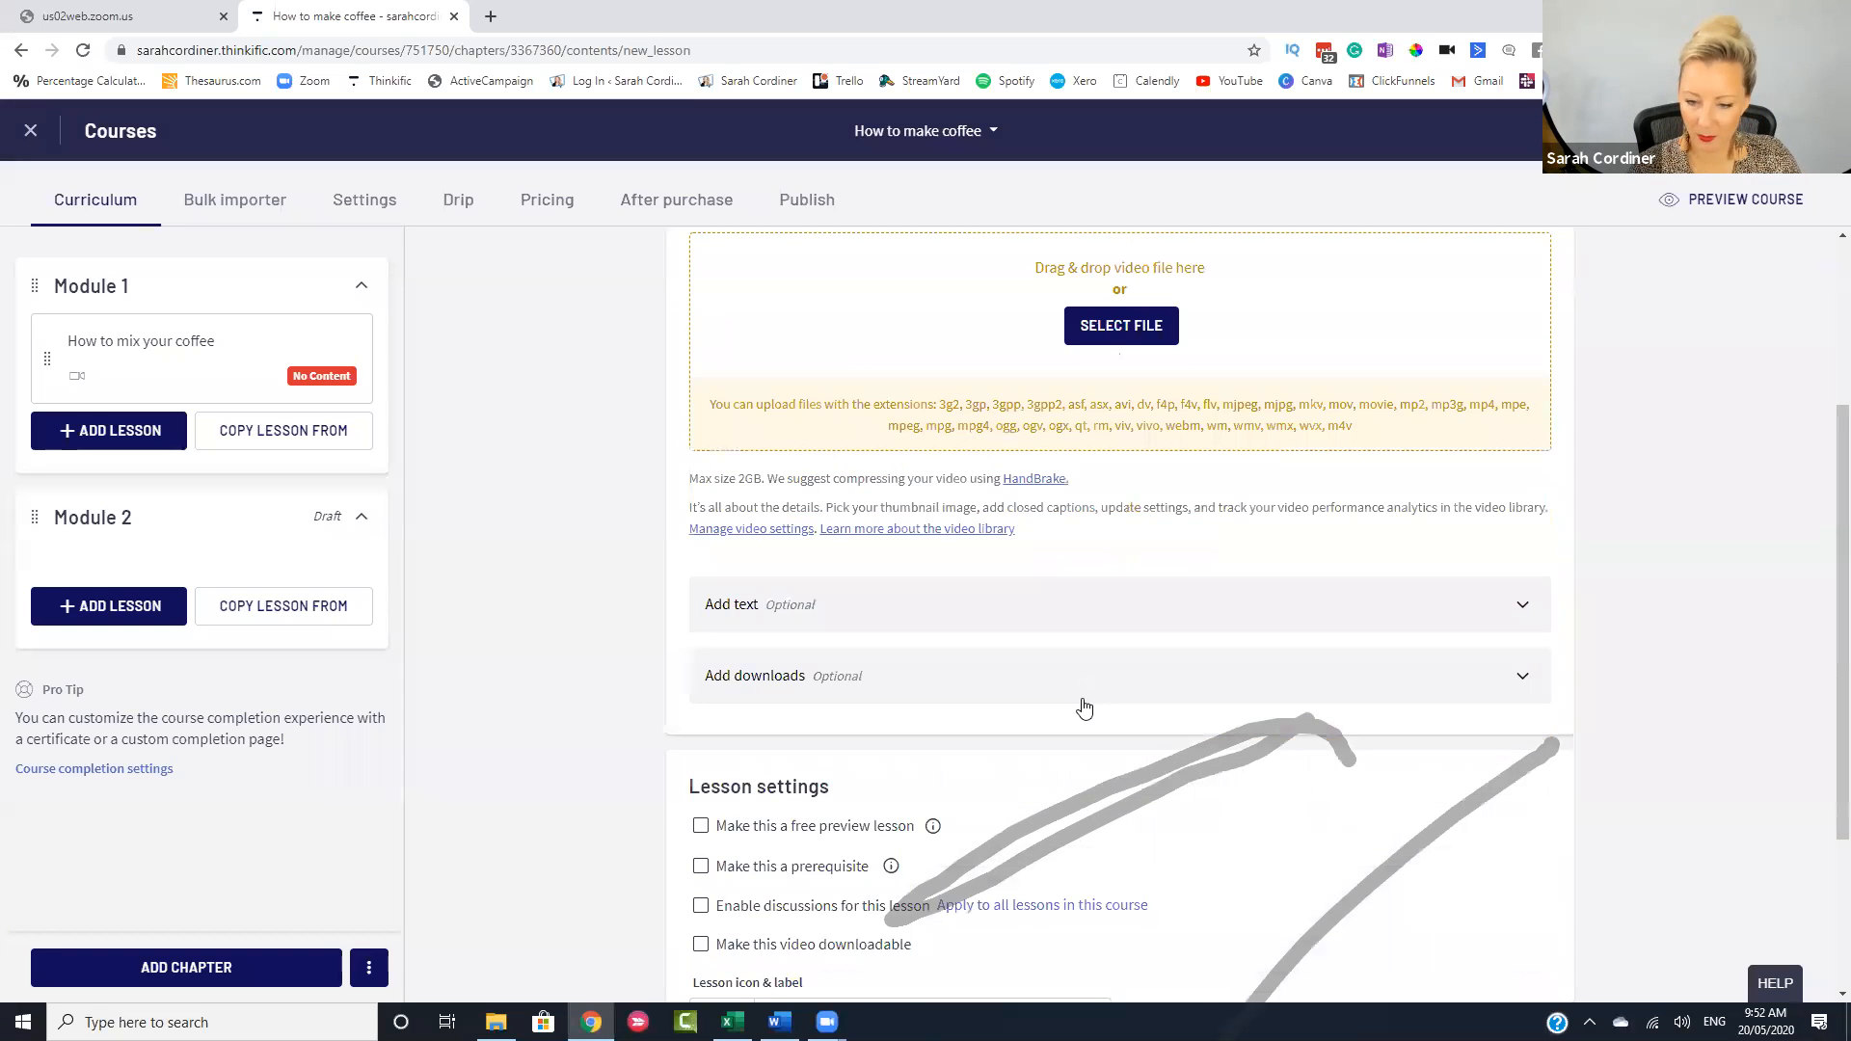
{"action": "scroll", "coordinate": [1083, 707], "scroll_direction": "up", "scroll_amount": 2}
{"action": "scroll", "coordinate": [1070, 637], "scroll_direction": "up", "scroll_amount": 1}
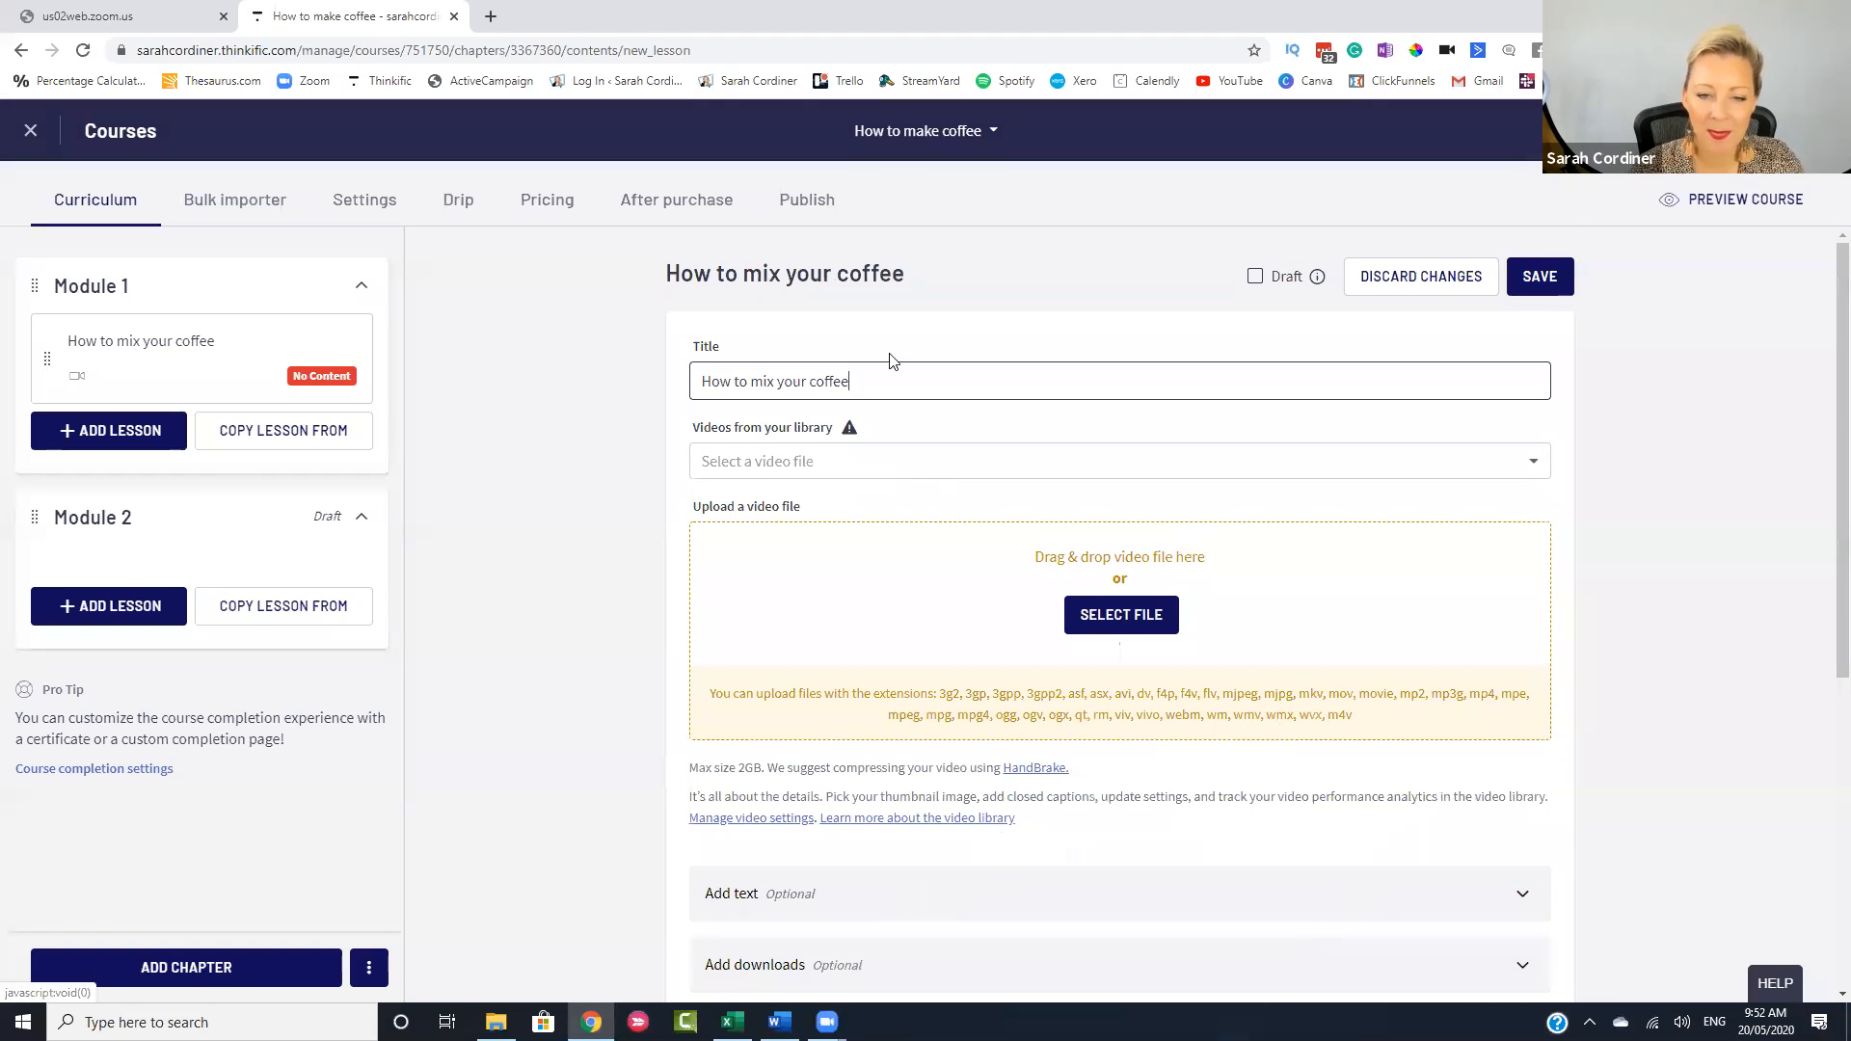
{"action": "scroll", "coordinate": [895, 367], "scroll_direction": "down", "scroll_amount": 1}
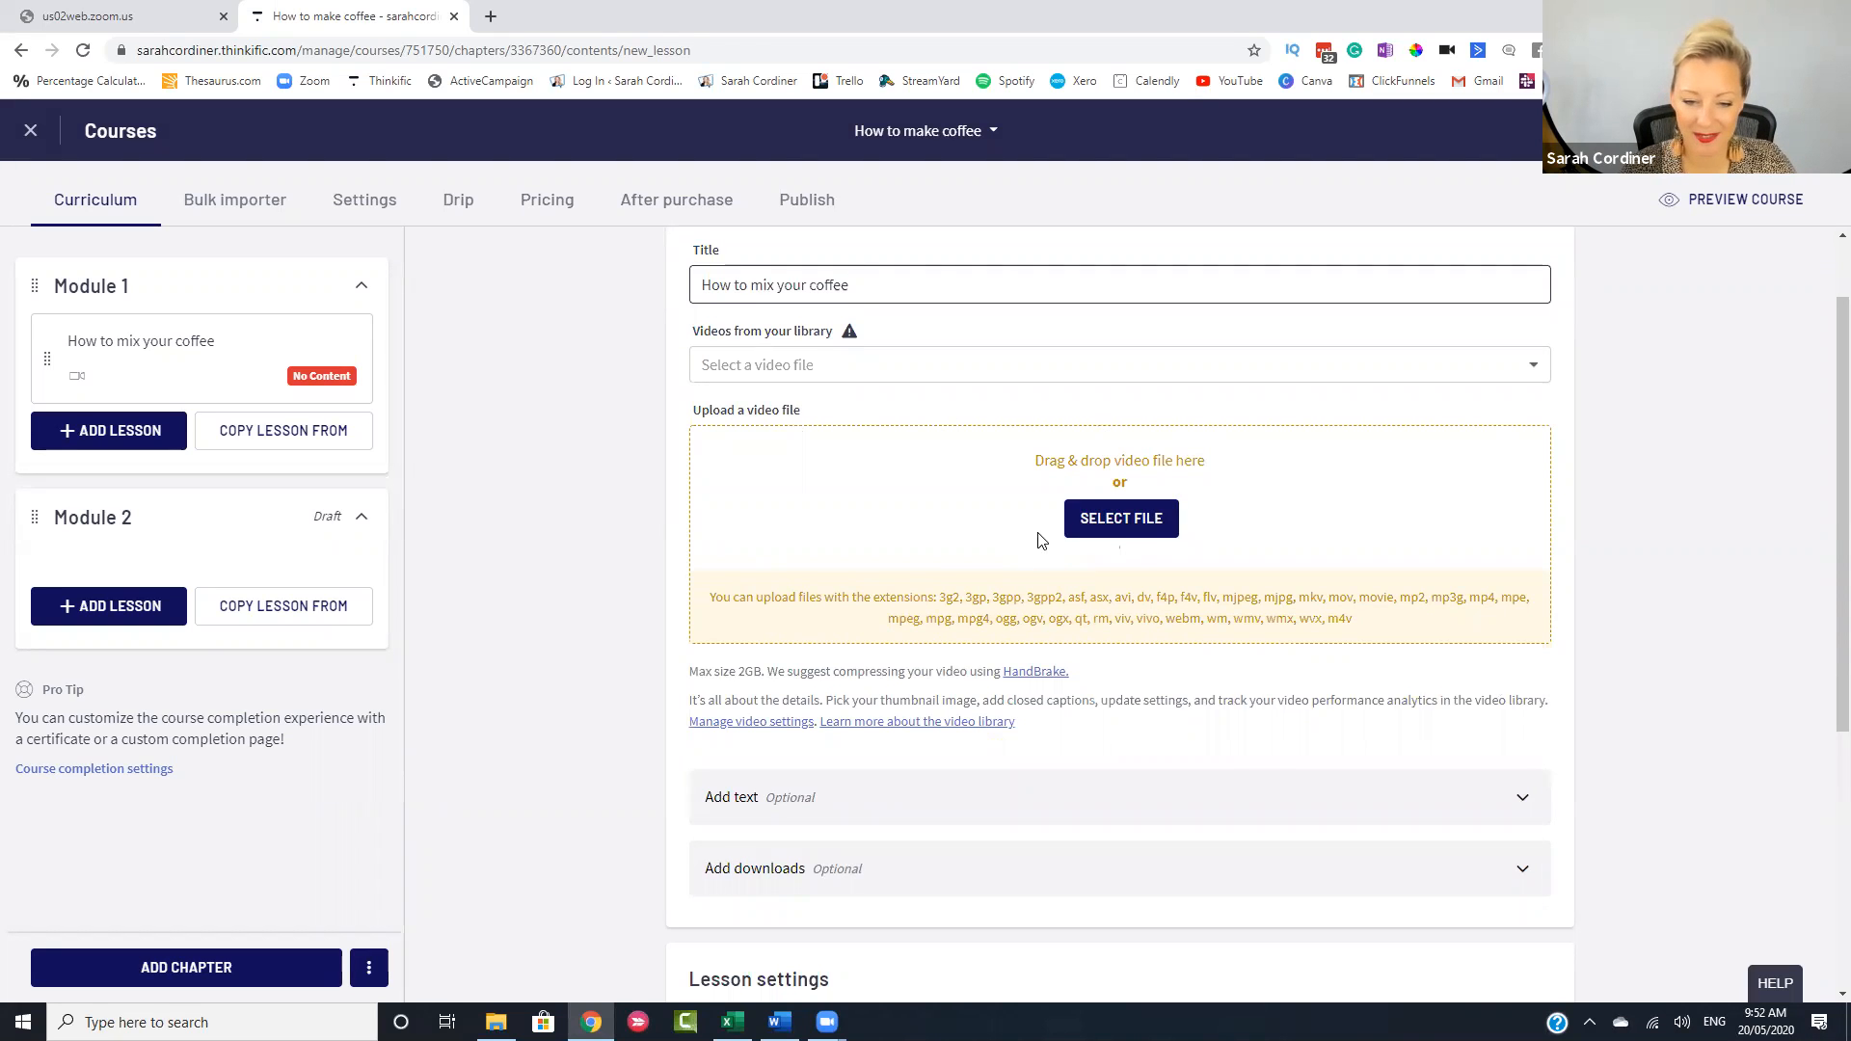
{"action": "scroll", "coordinate": [1041, 540], "scroll_direction": "down", "scroll_amount": 2}
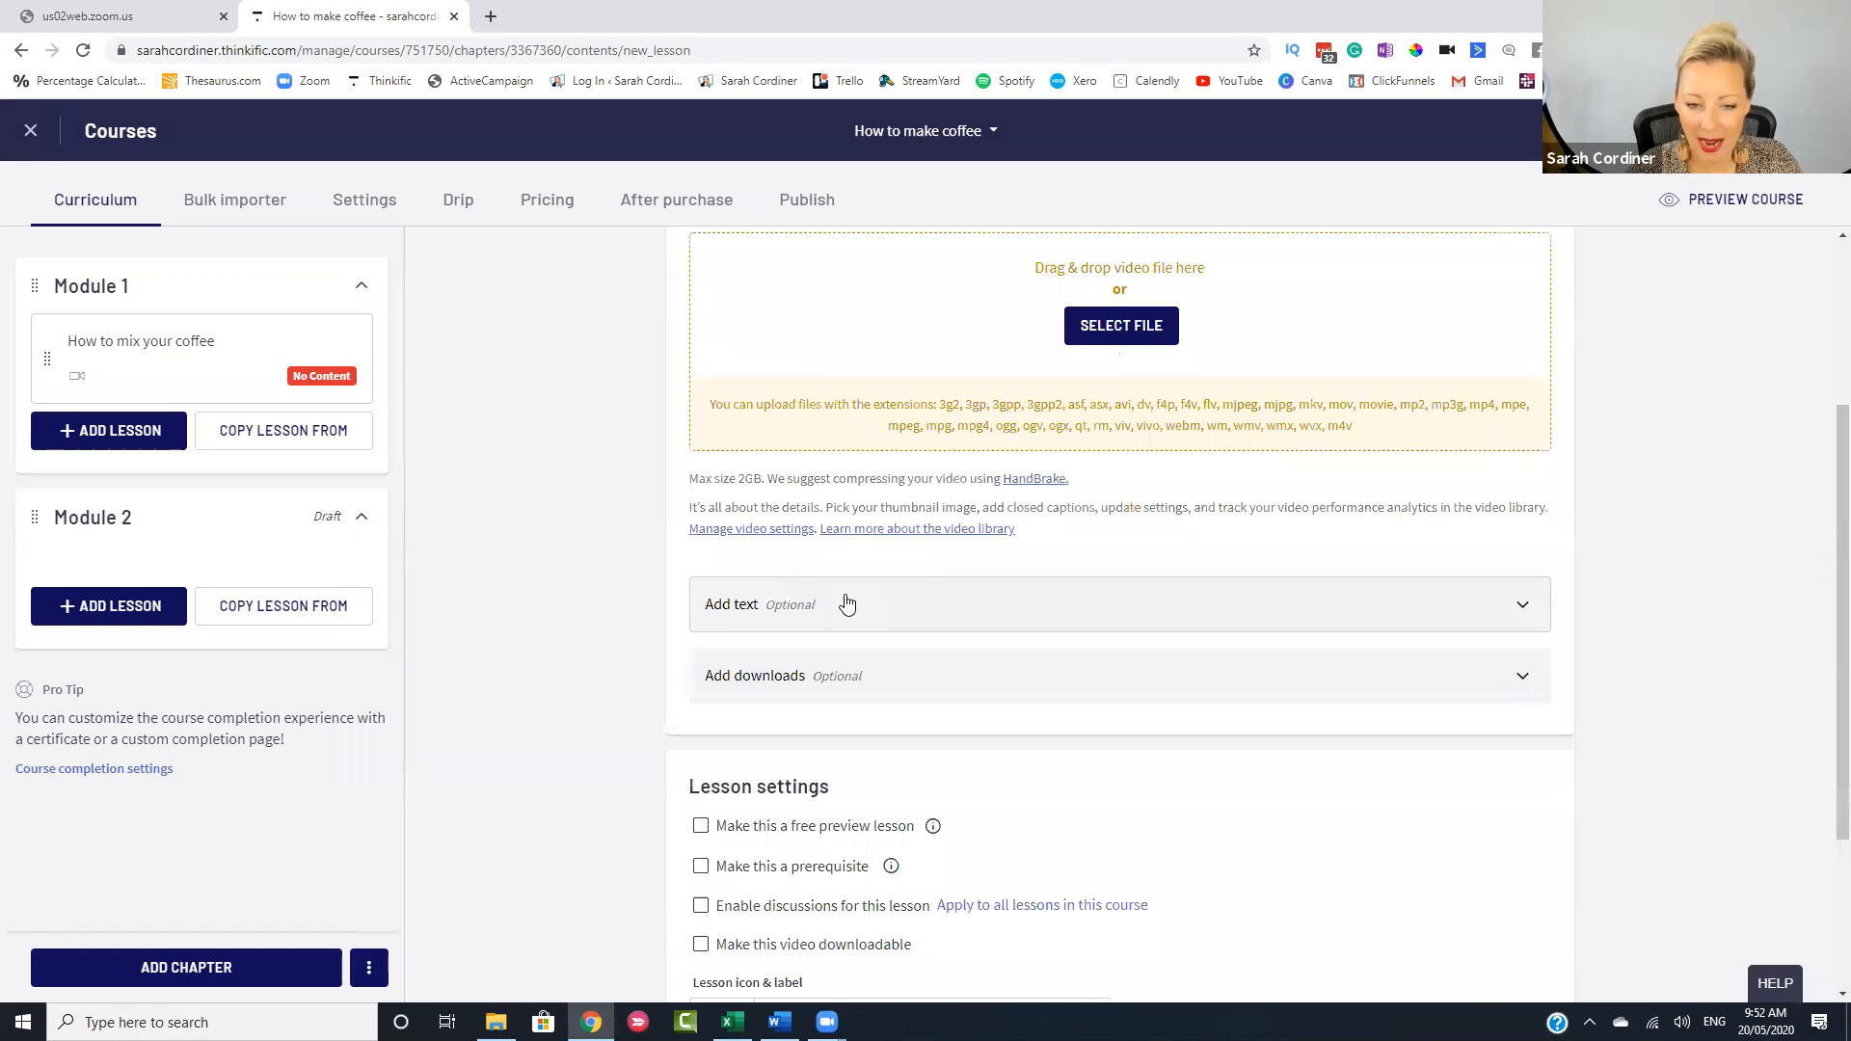
{"action": "left_click", "coordinate": [847, 604]}
{"action": "left_click", "coordinate": [831, 771]}
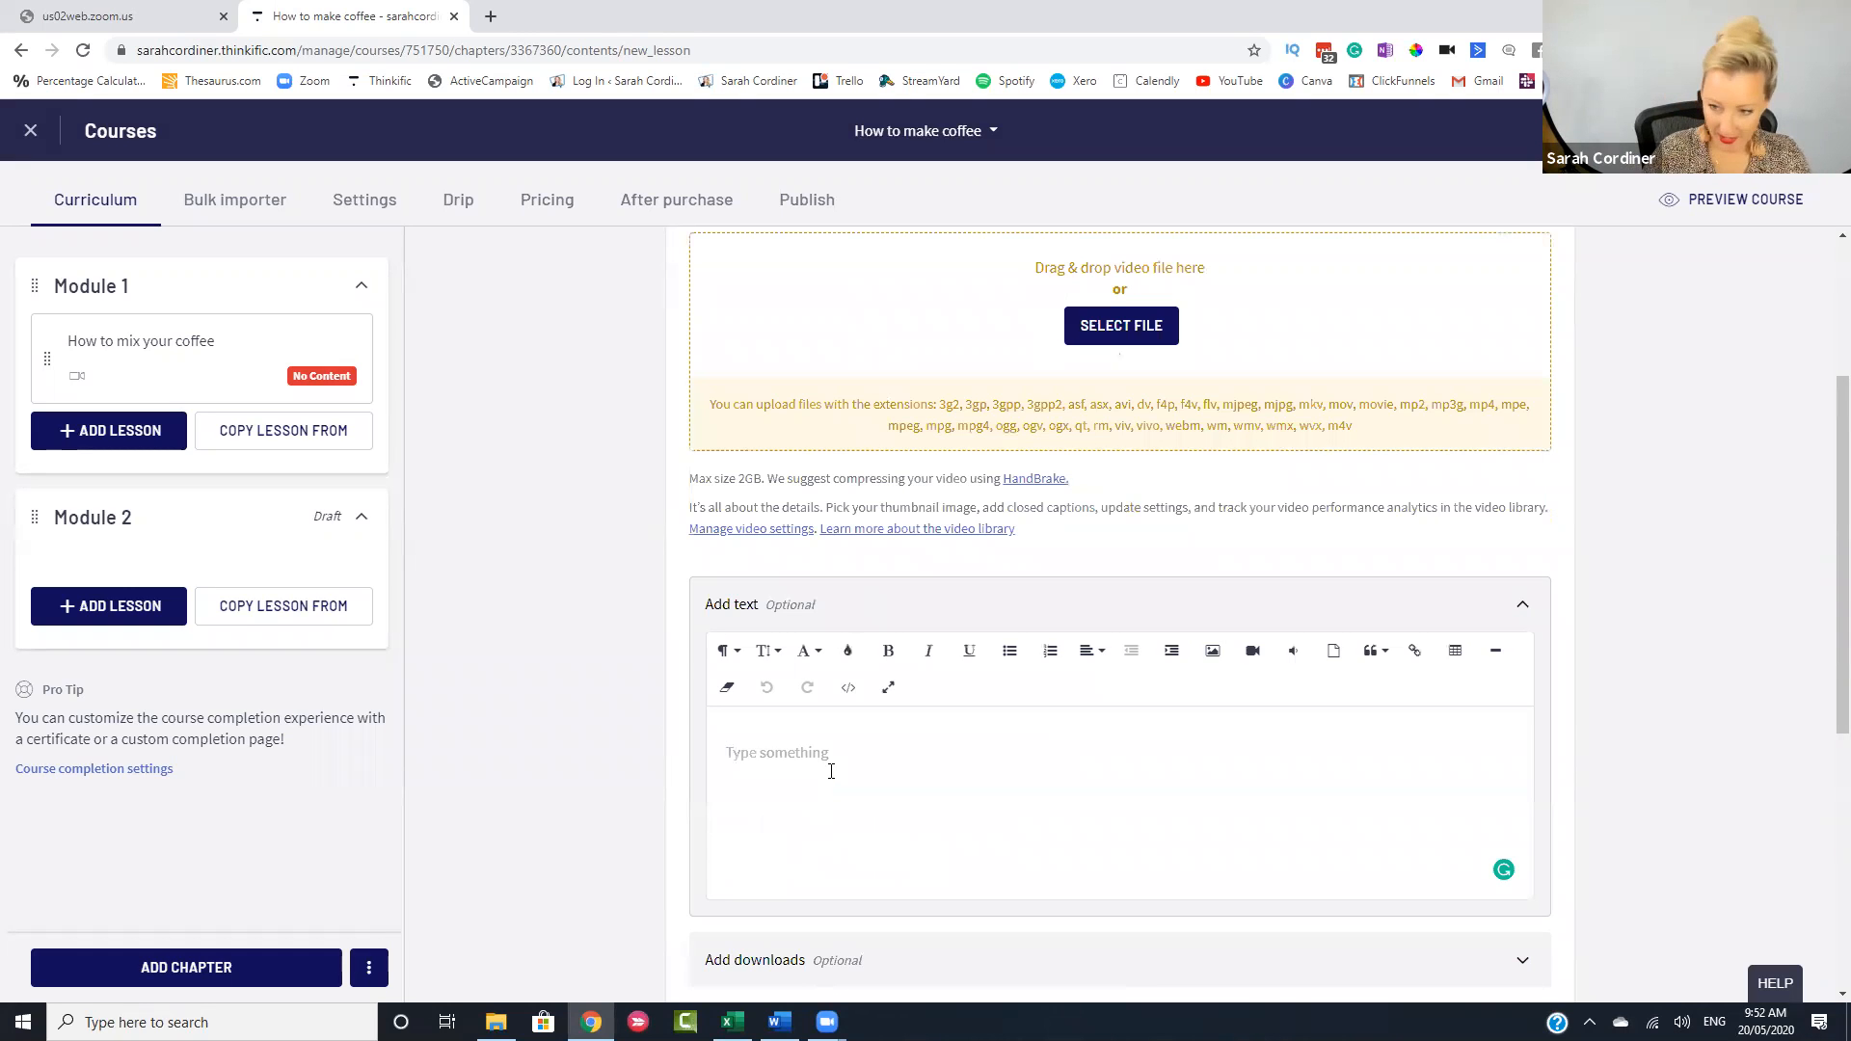
{"action": "type", "text": "heres "}
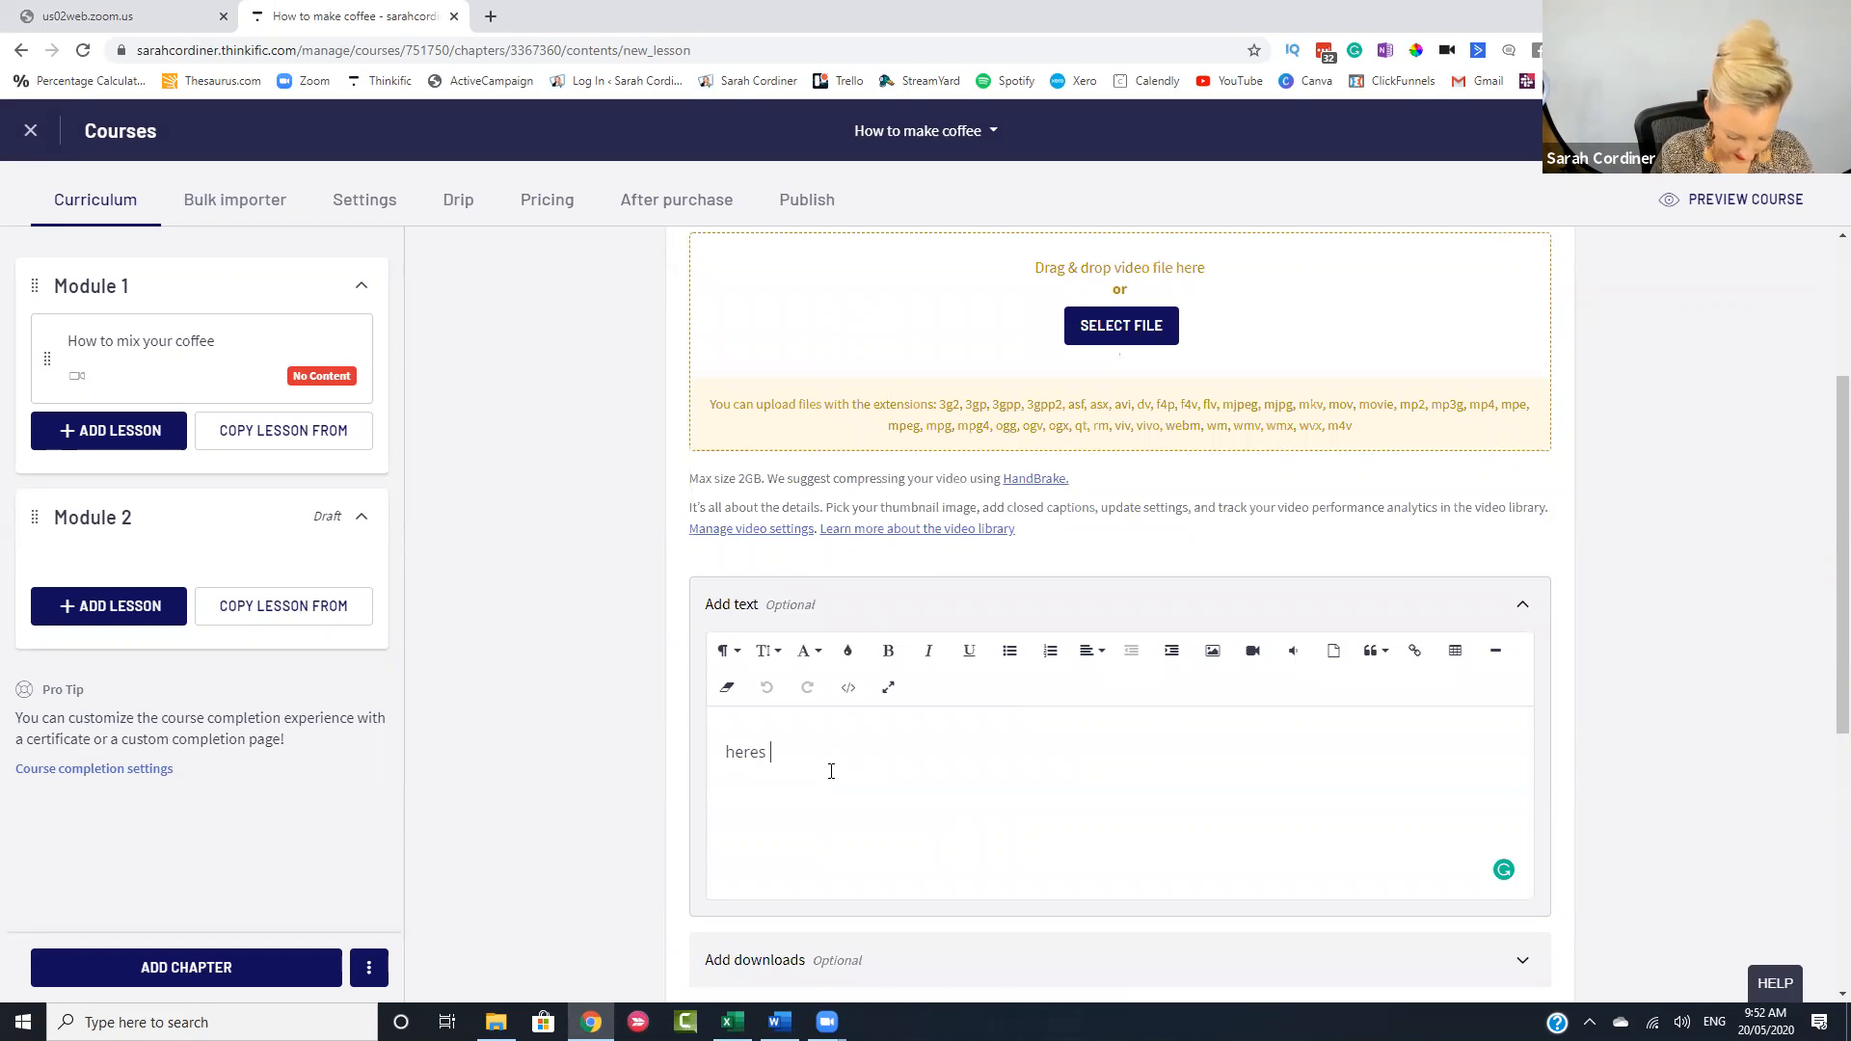
{"action": "type", "text": "are the instruct"}
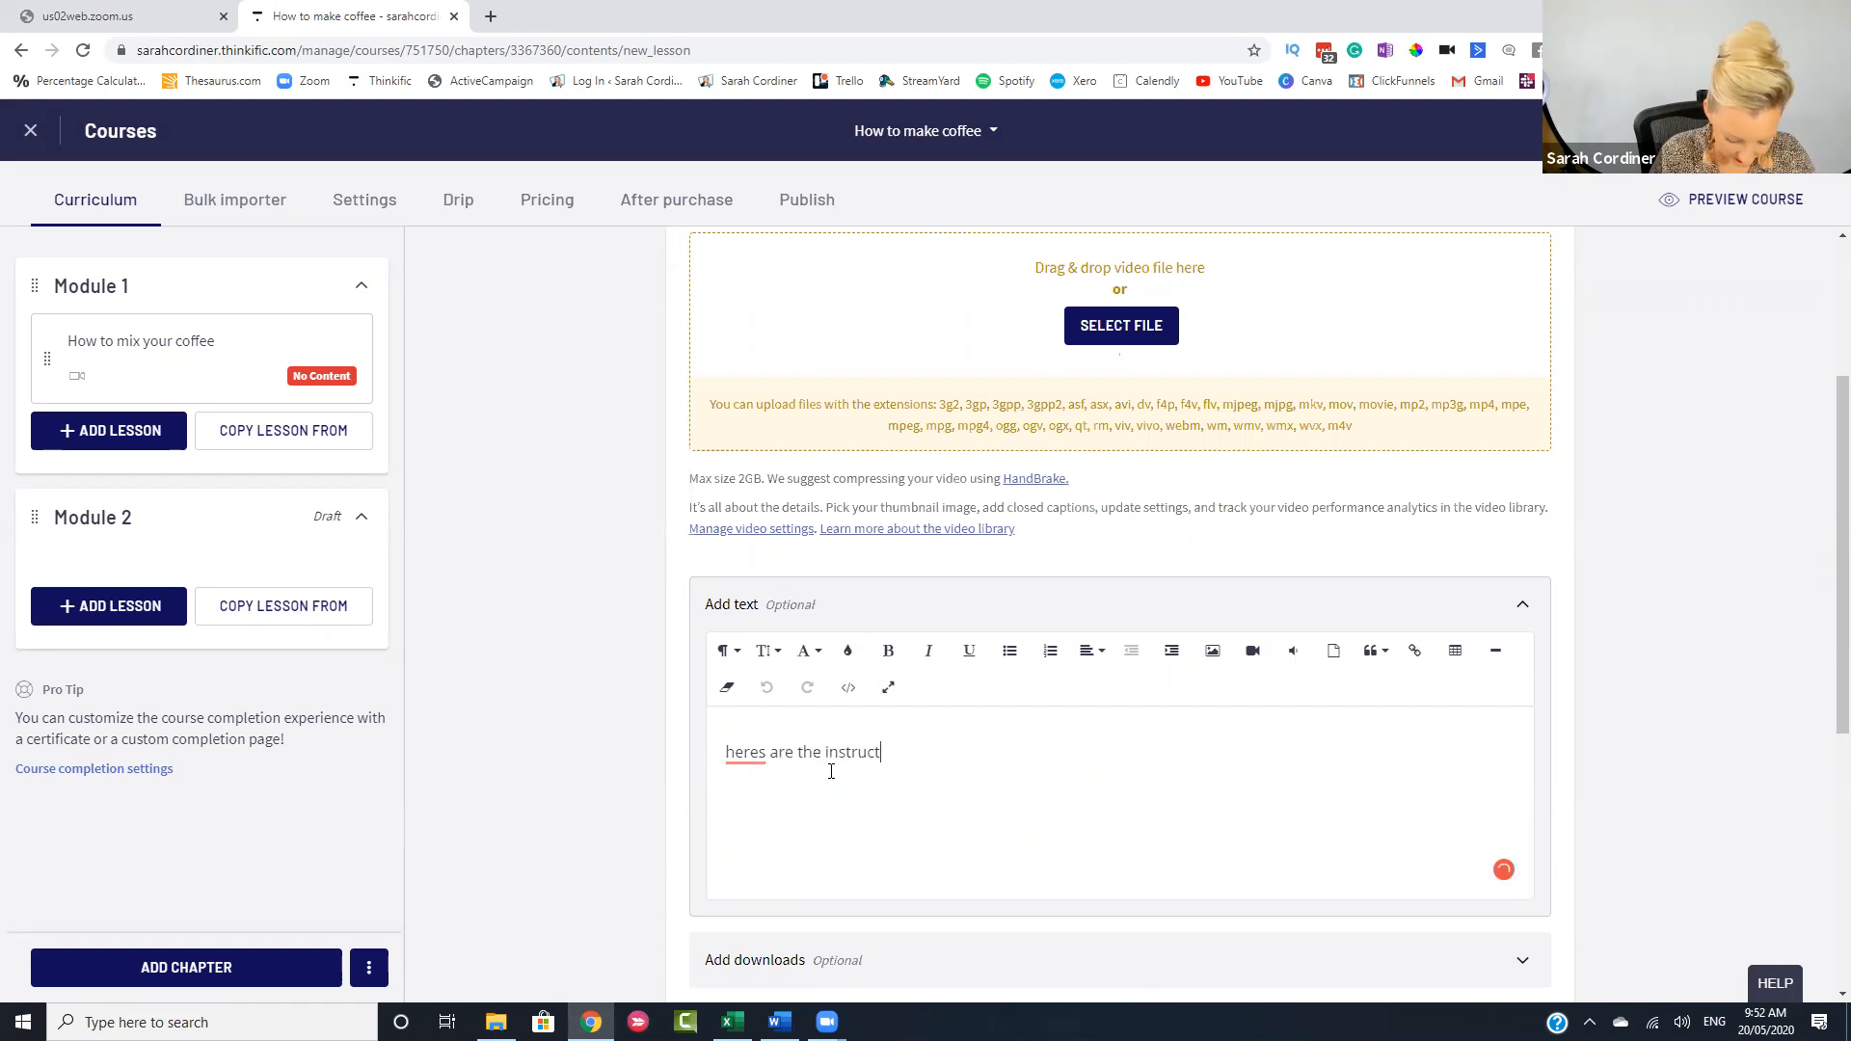
{"action": "type", "text": "ions jfdshjkfjkgf"}
{"action": "key", "text": "Return"}
{"action": "type", "text": "hfdhd"}
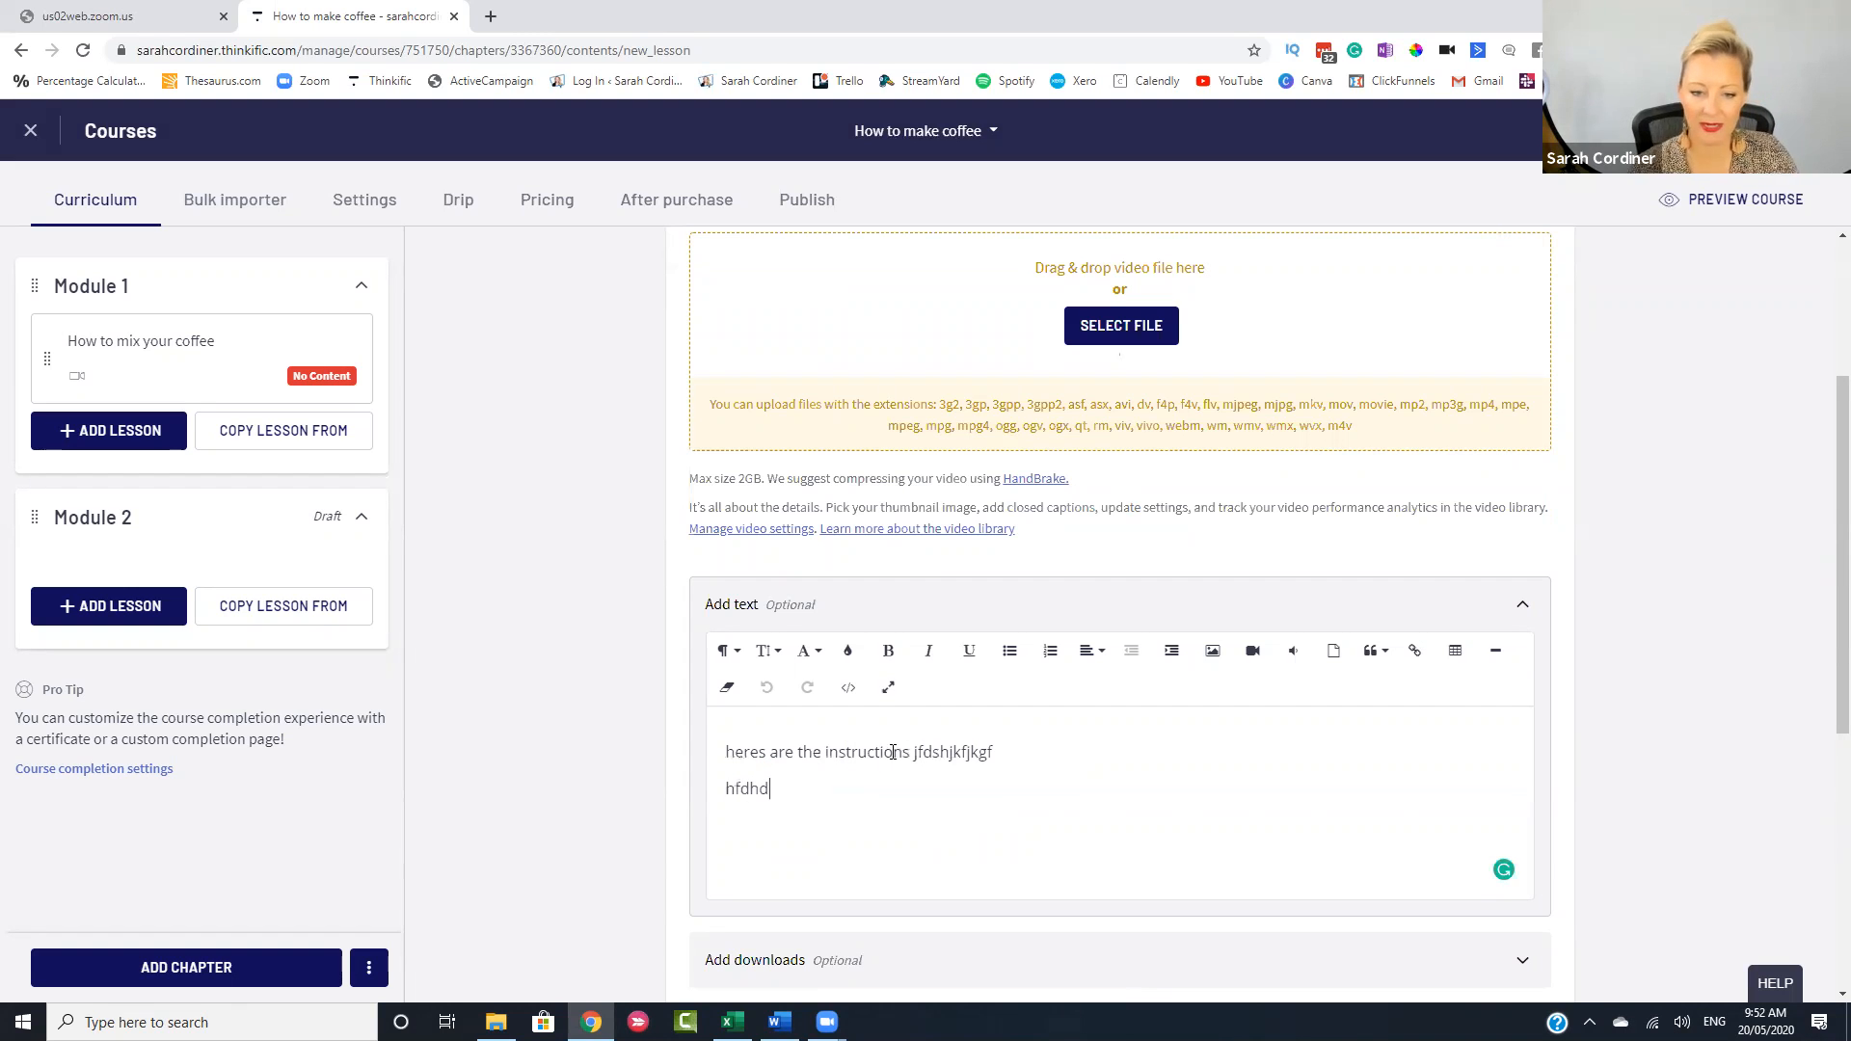
- Expand the lesson's optional downloads area, review the lesson's upload options and save the lesson
{"action": "scroll", "coordinate": [983, 701], "scroll_direction": "down", "scroll_amount": 1}
{"action": "scroll", "coordinate": [982, 701], "scroll_direction": "down", "scroll_amount": 4}
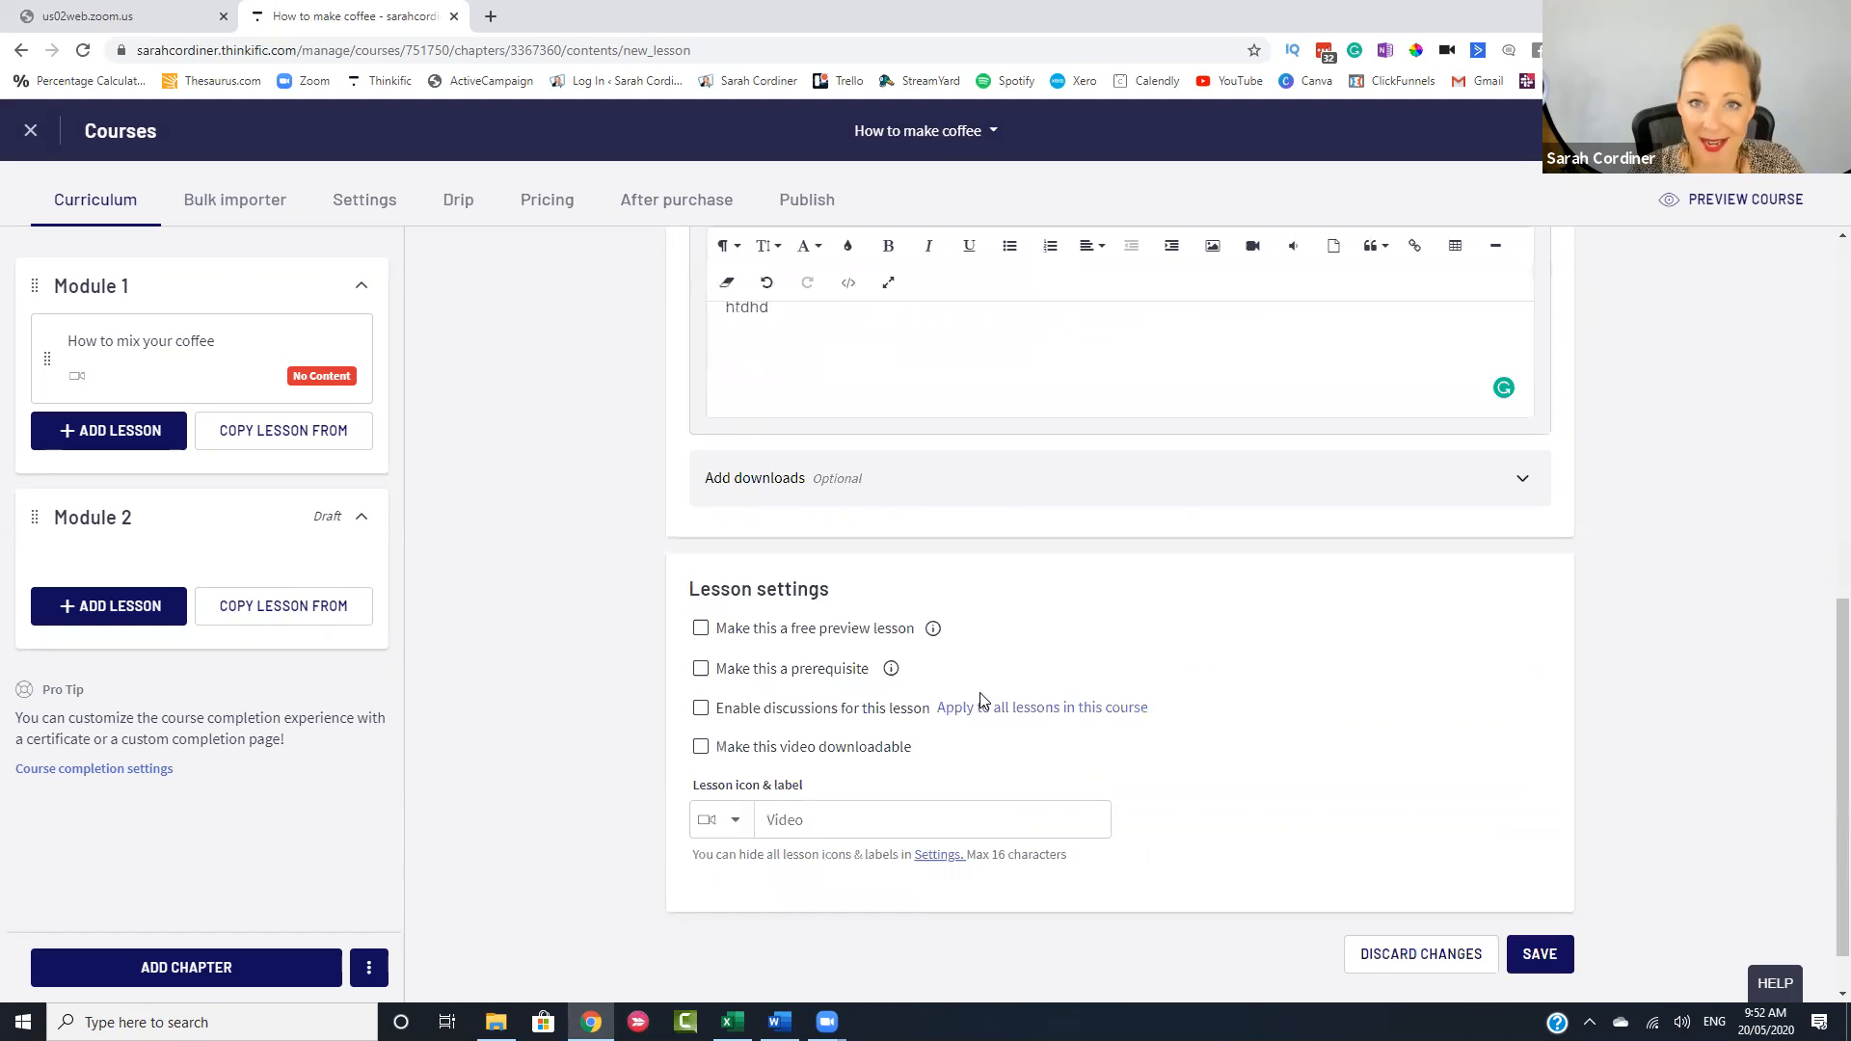
{"action": "scroll", "coordinate": [901, 485], "scroll_direction": "down", "scroll_amount": 1}
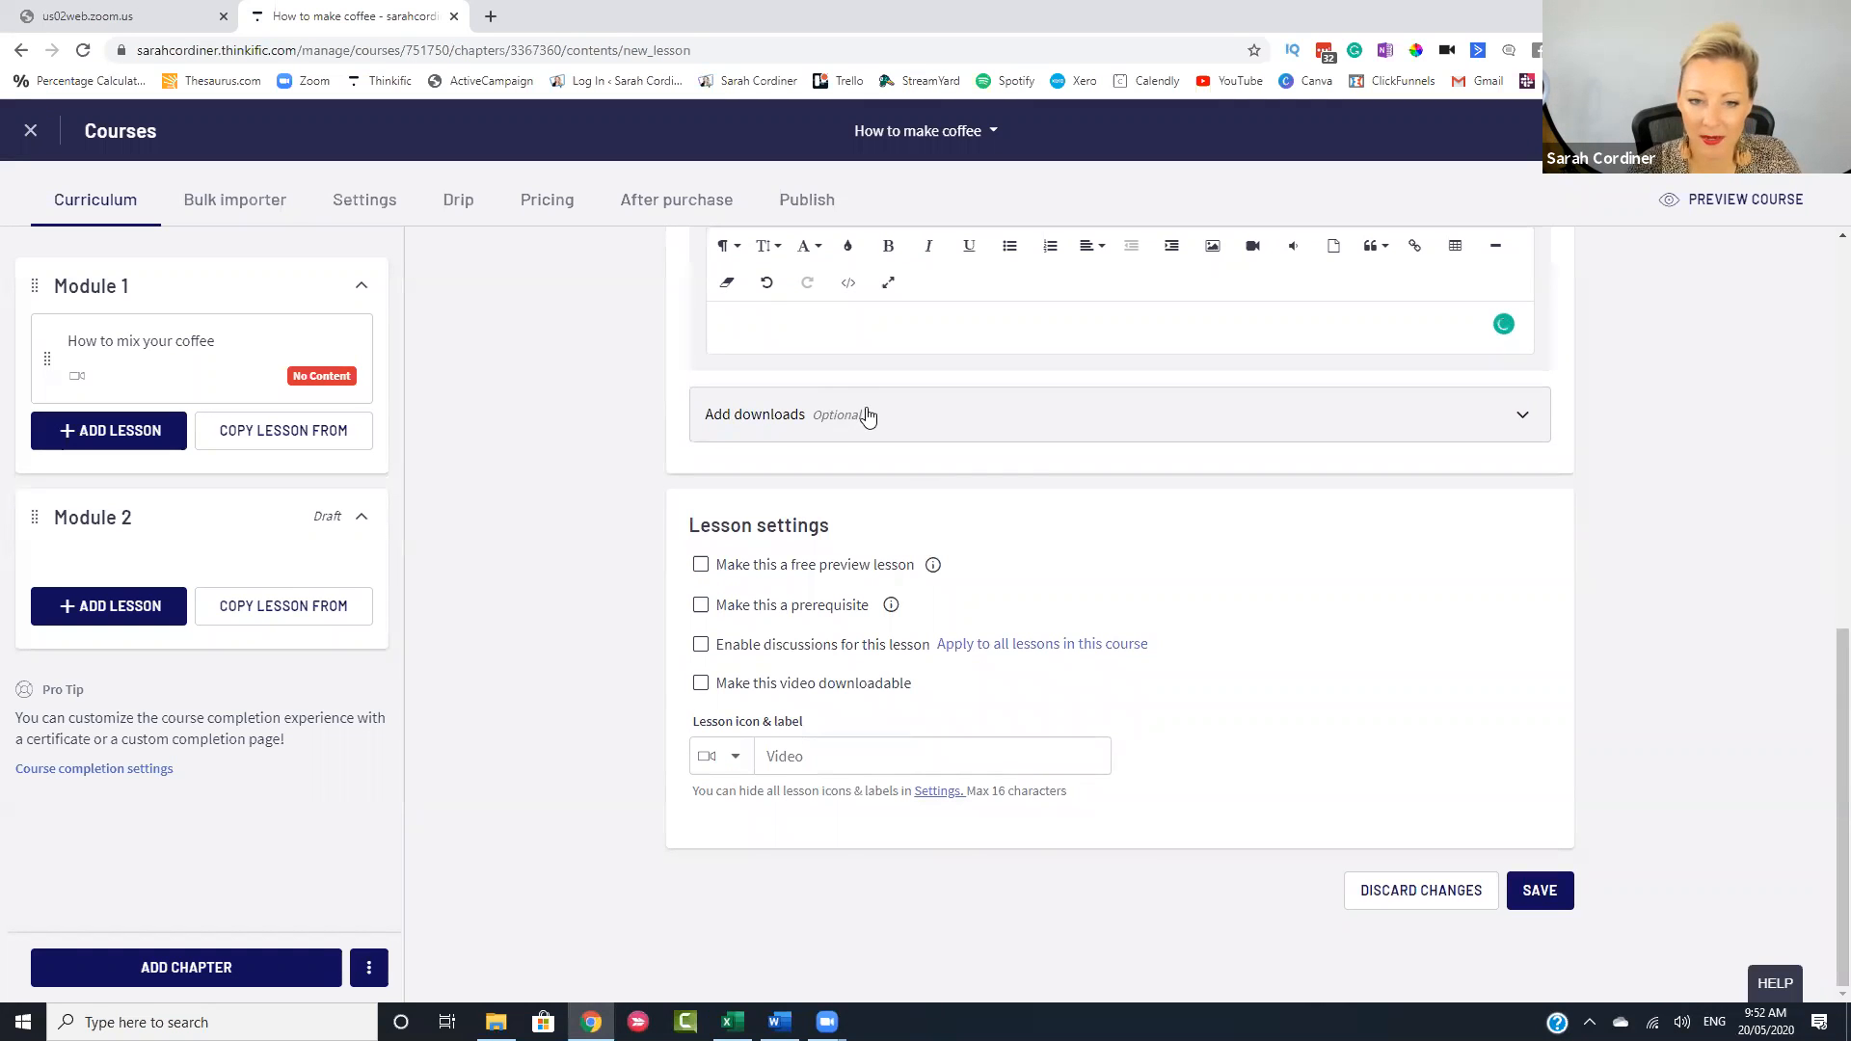
{"action": "left_click", "coordinate": [864, 414]}
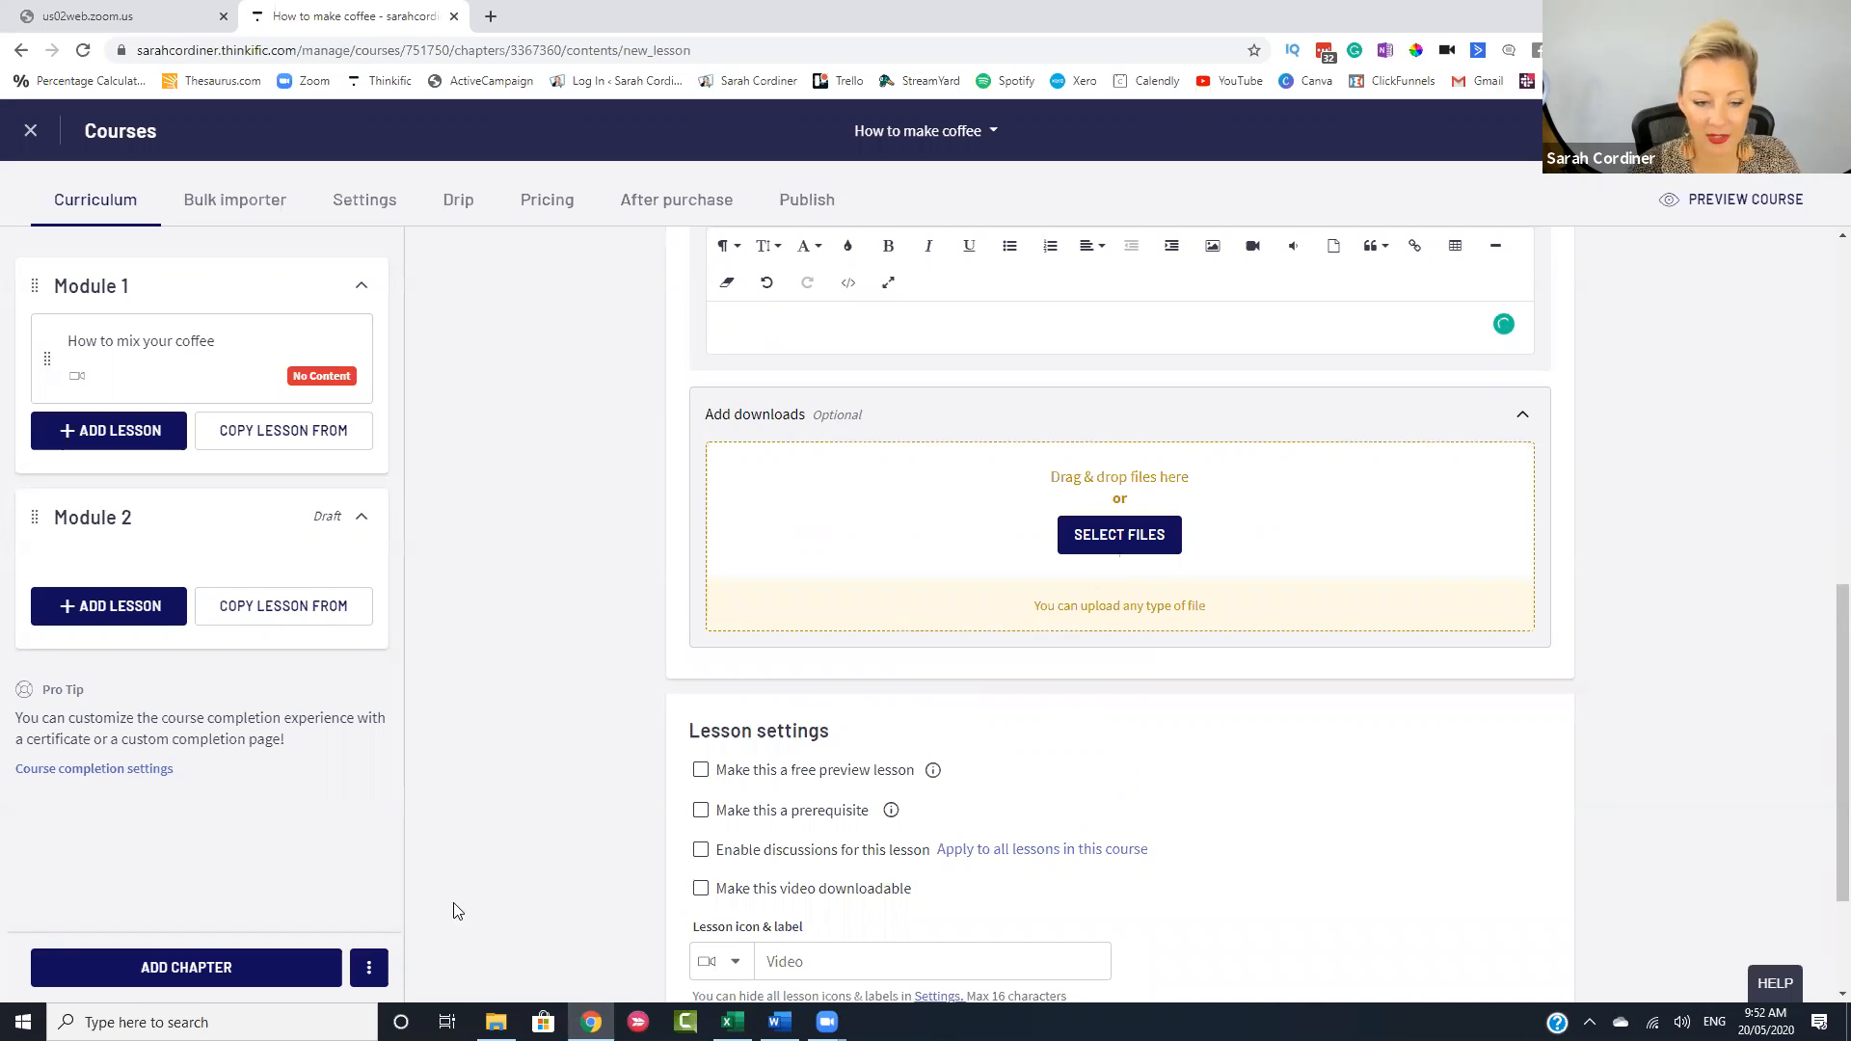
{"action": "scroll", "coordinate": [1161, 537], "scroll_direction": "up", "scroll_amount": 8}
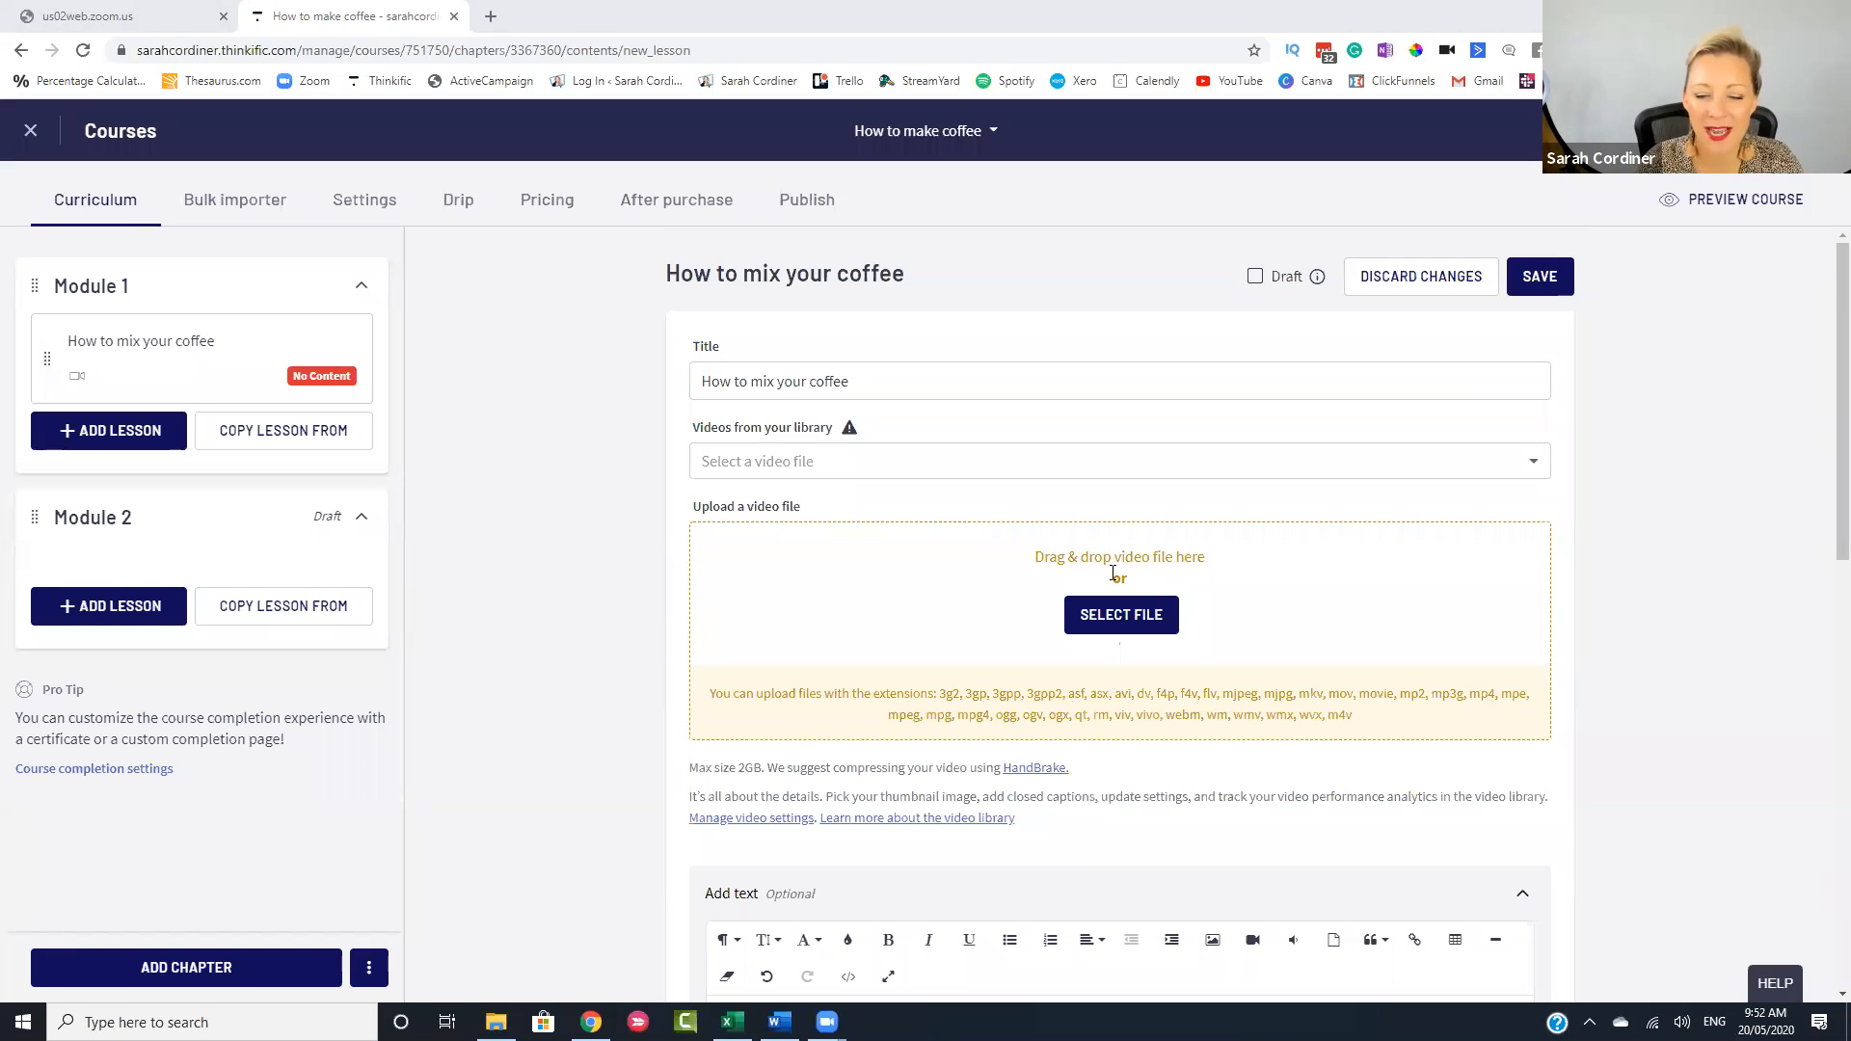
{"action": "scroll", "coordinate": [1113, 575], "scroll_direction": "down", "scroll_amount": 1}
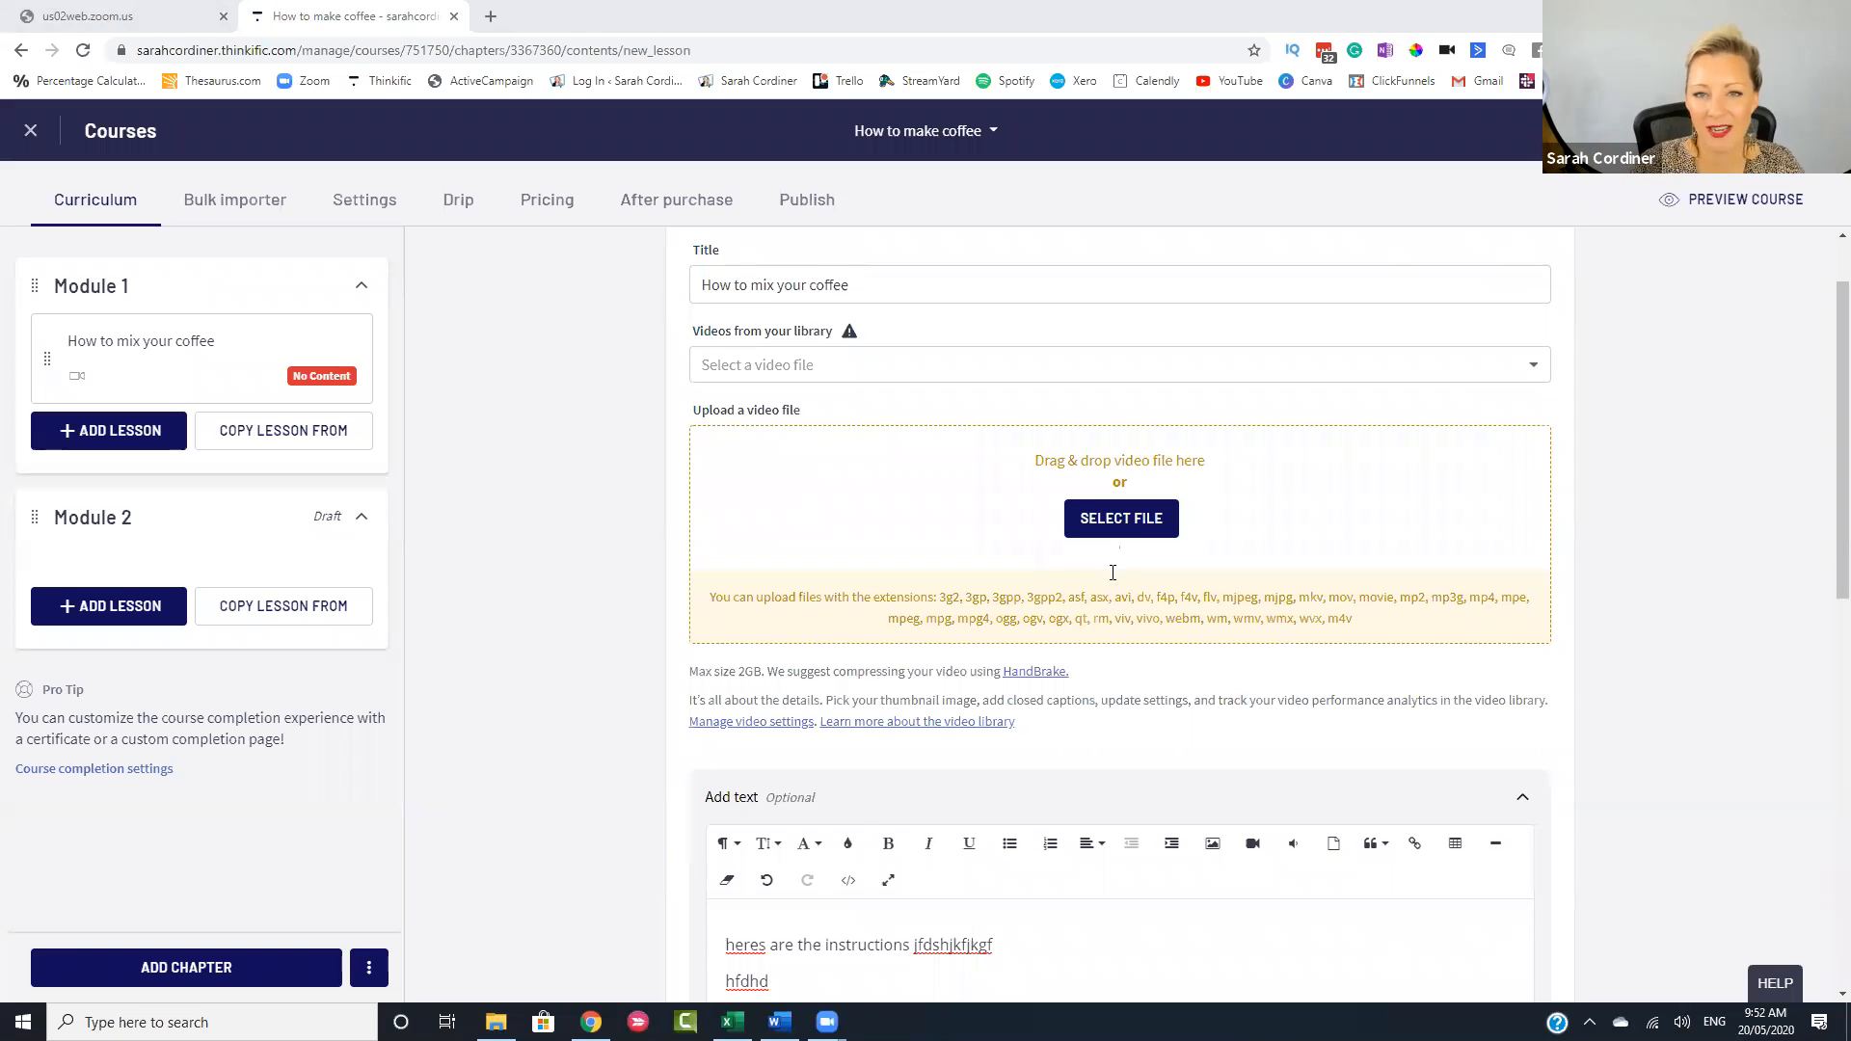
{"action": "scroll", "coordinate": [1112, 572], "scroll_direction": "up", "scroll_amount": 1}
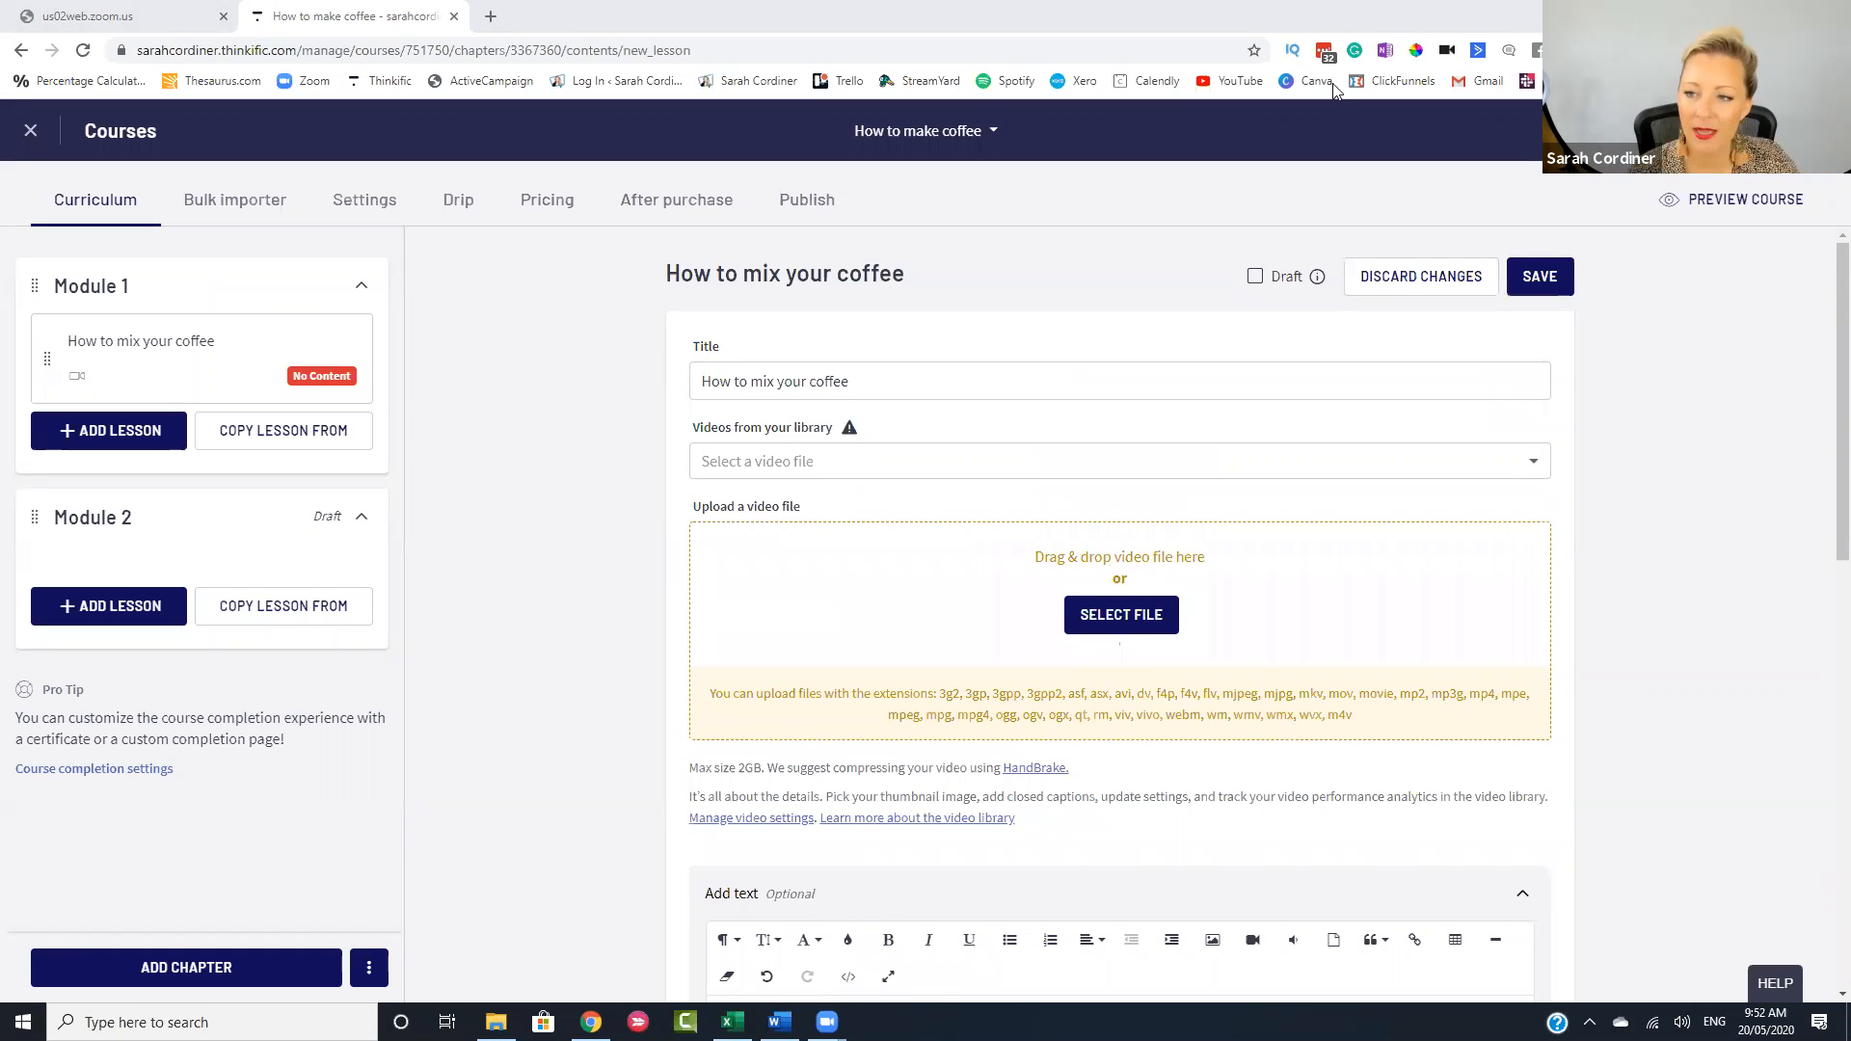
{"action": "left_click", "coordinate": [1538, 277]}
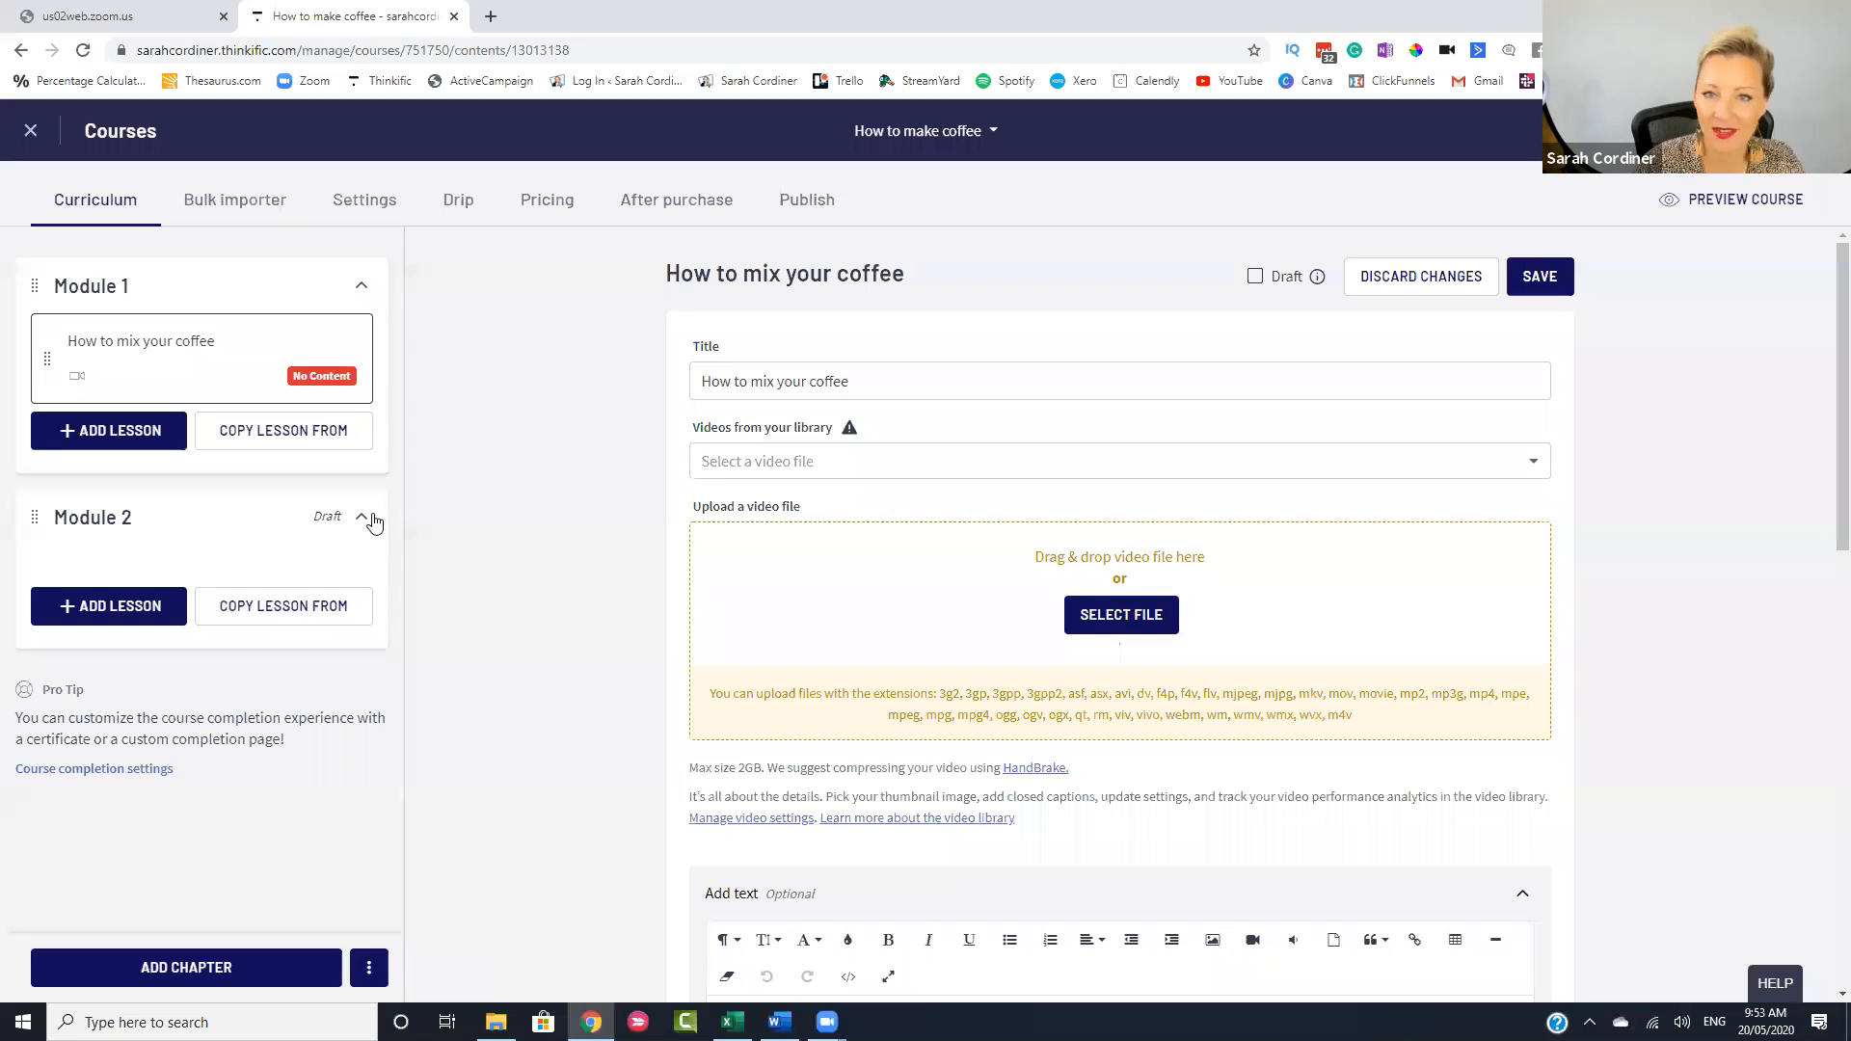
{"action": "scroll", "coordinate": [856, 569], "scroll_direction": "down", "scroll_amount": 7}
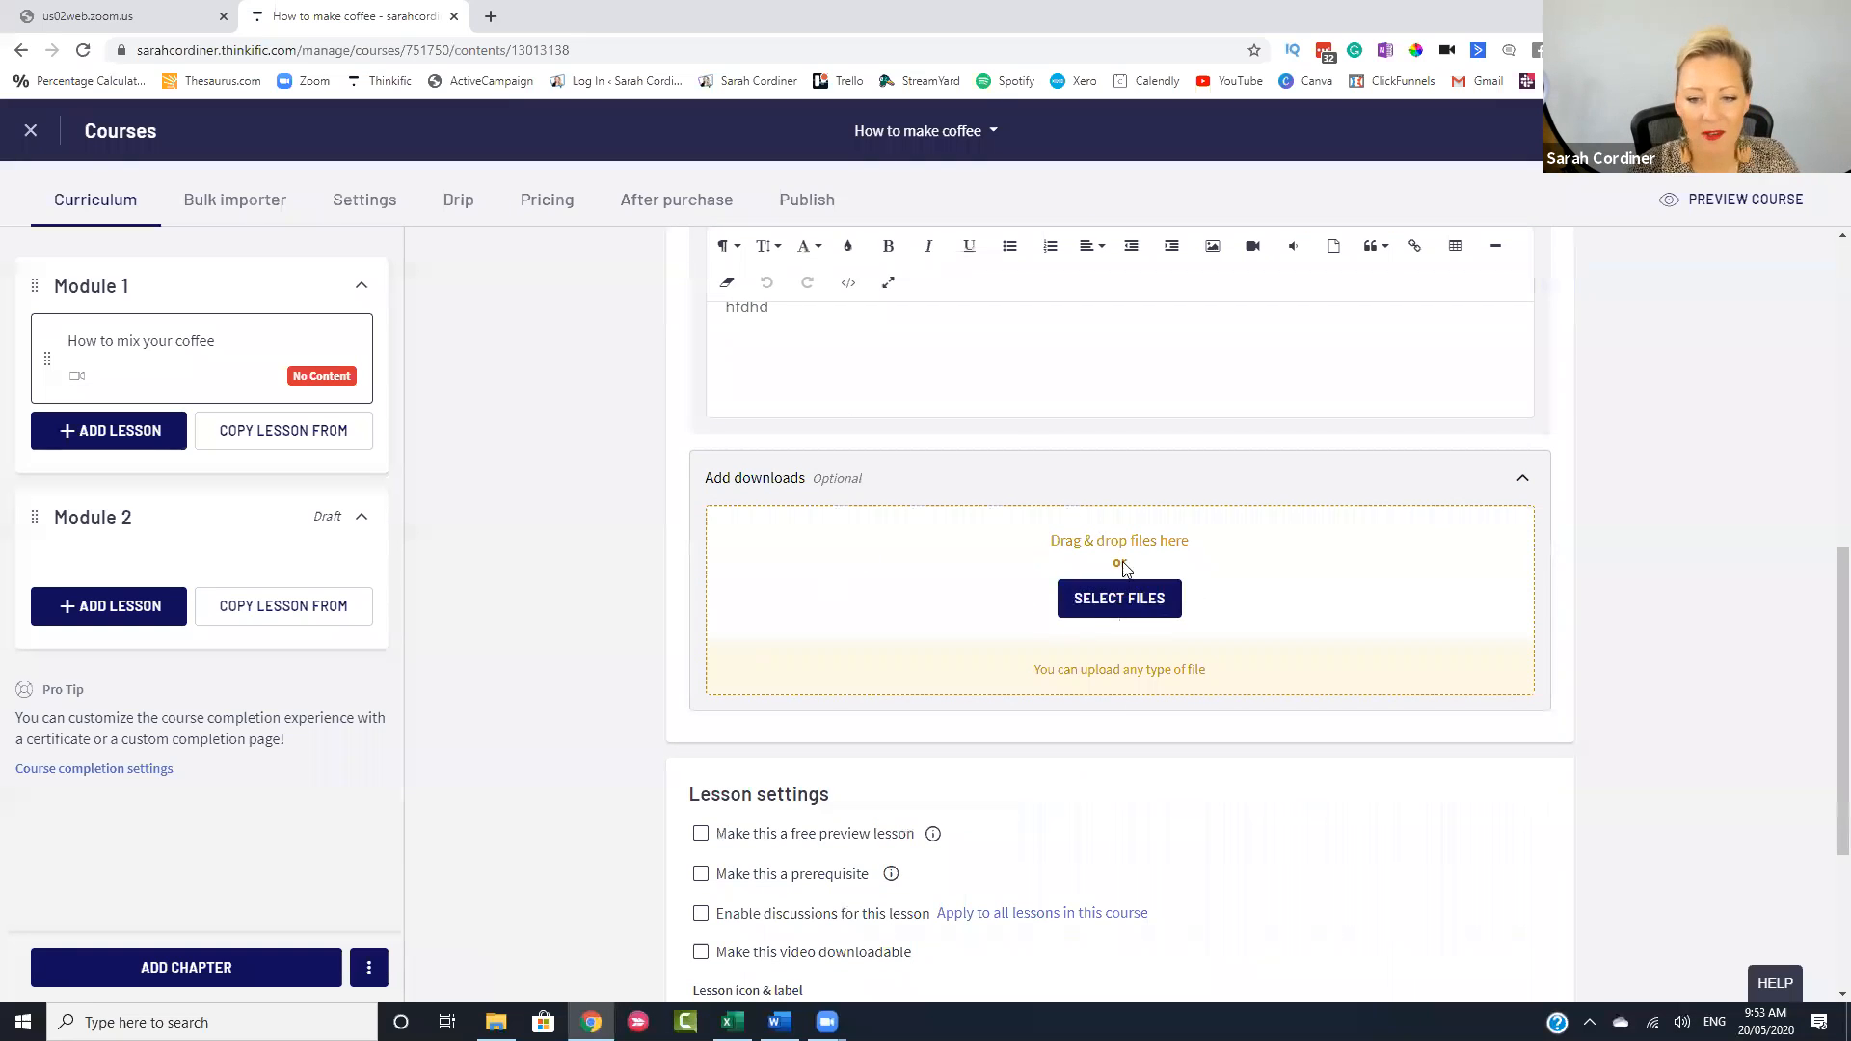
- Review the lesson's text and downloads areas and display the lesson types that can be added to Module 1
{"action": "scroll", "coordinate": [891, 561], "scroll_direction": "up", "scroll_amount": 3}
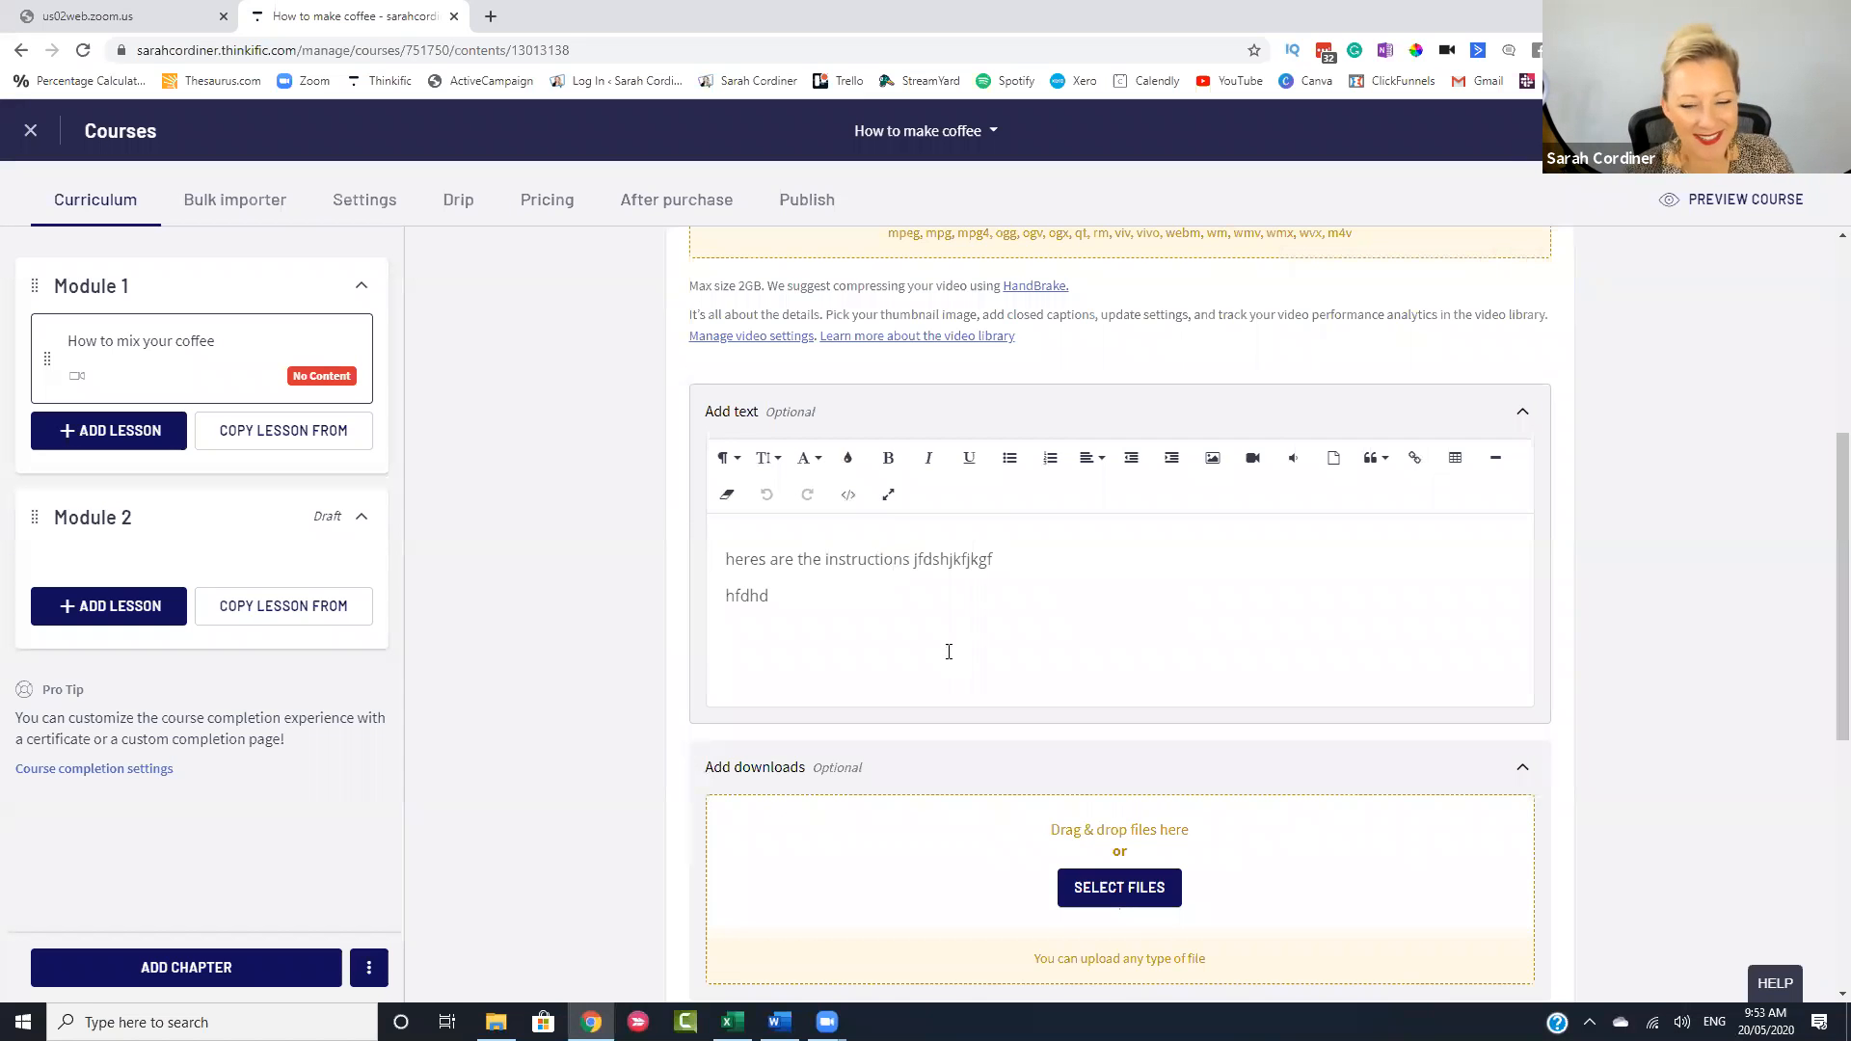
{"action": "scroll", "coordinate": [1051, 617], "scroll_direction": "down", "scroll_amount": 3}
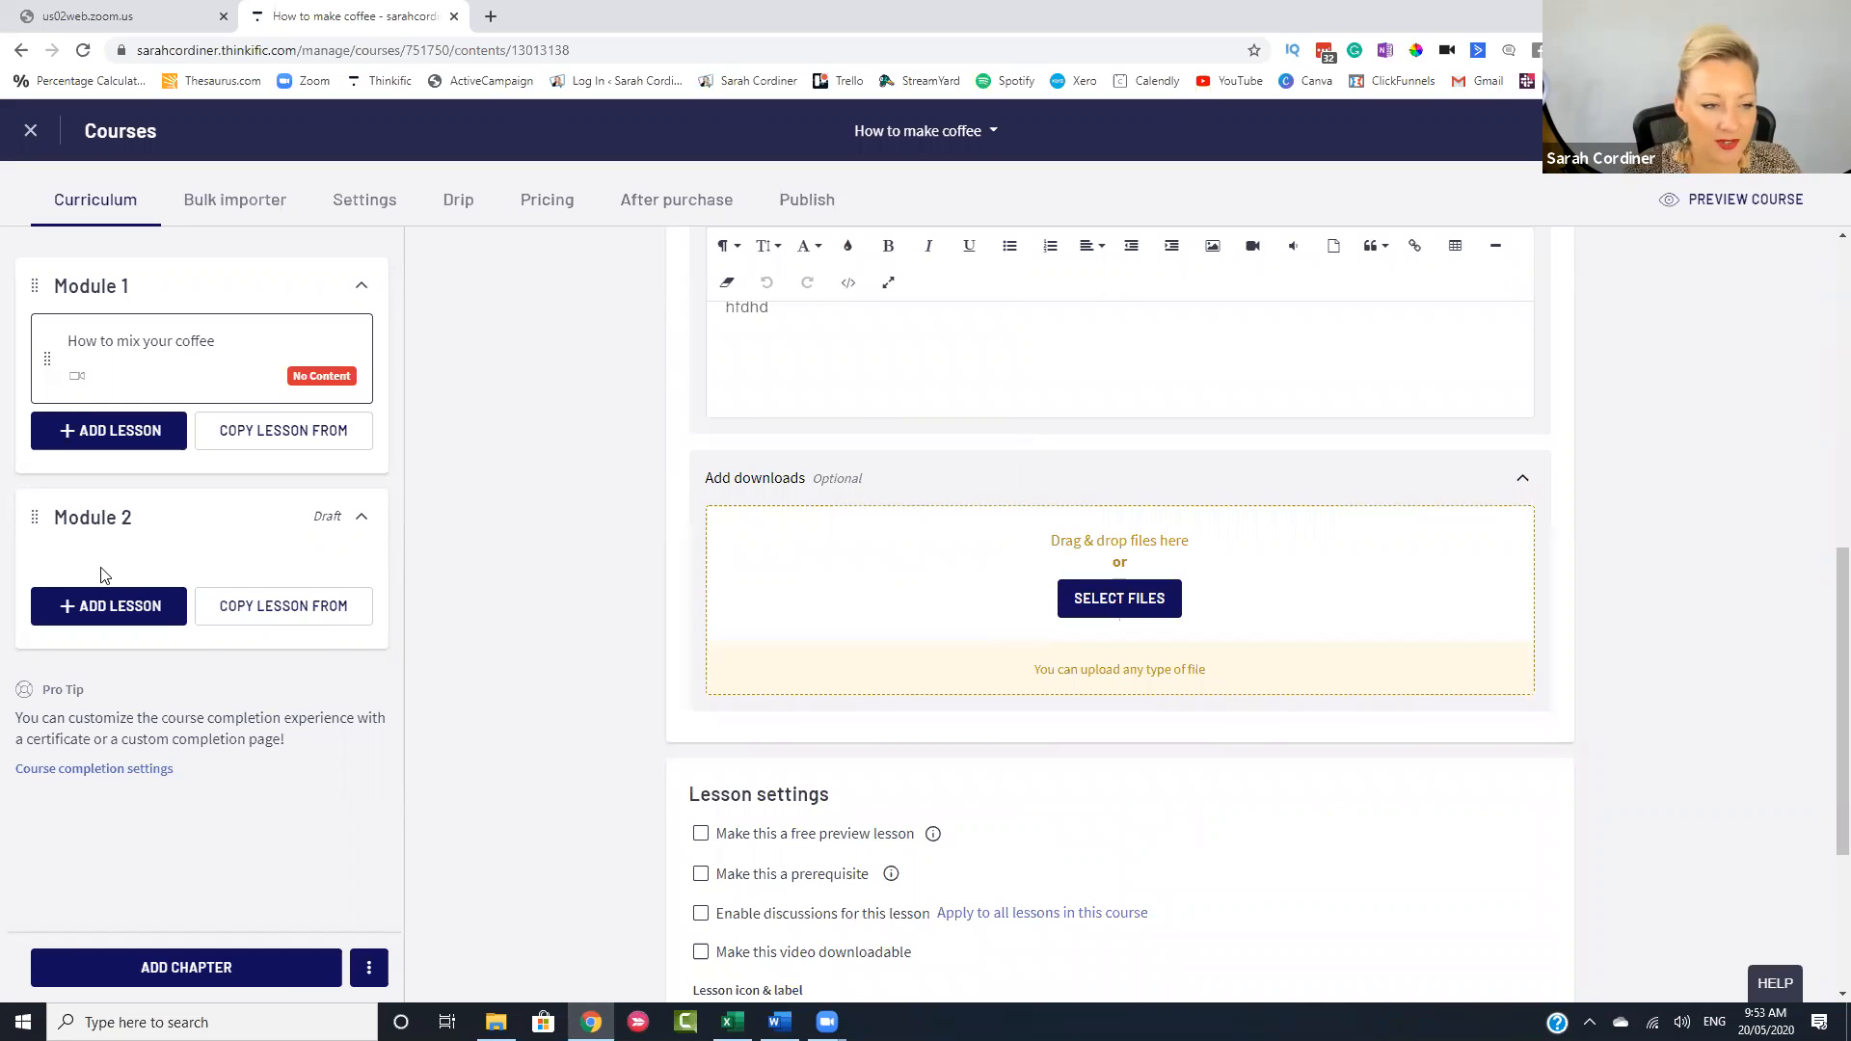
{"action": "left_click", "coordinate": [105, 440]}
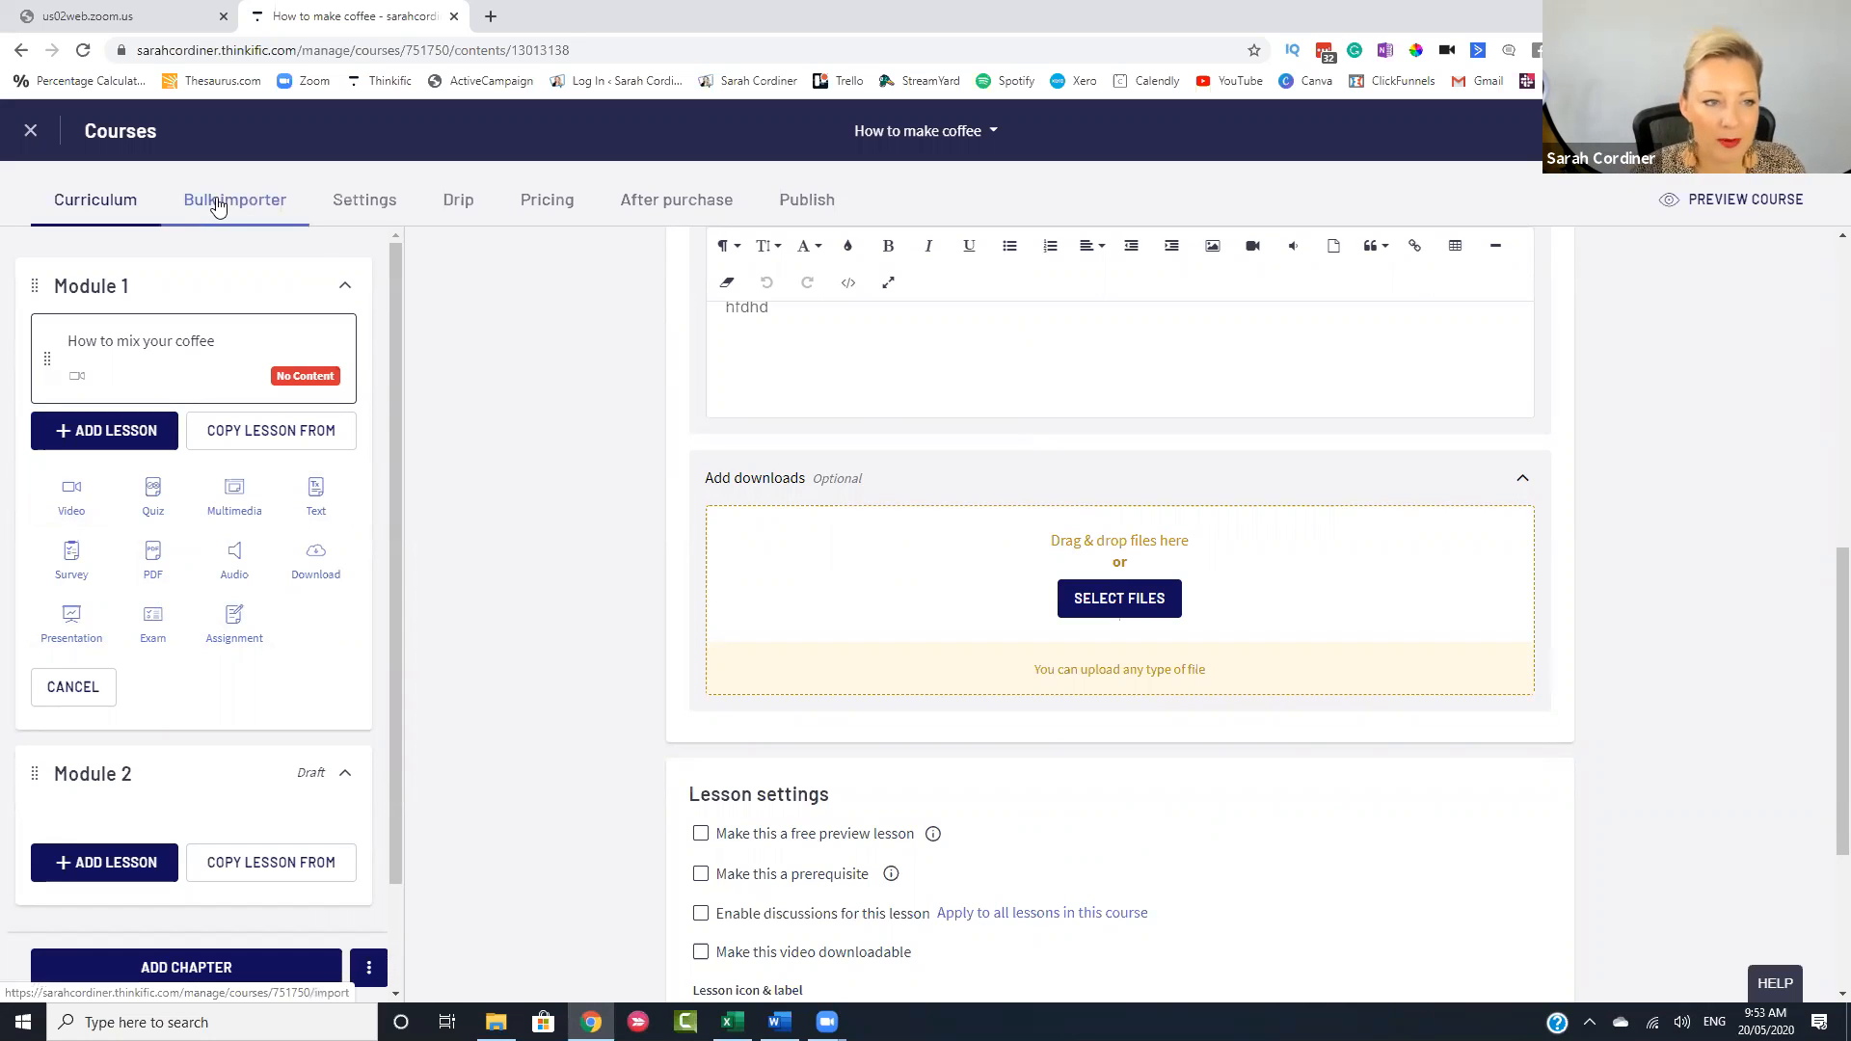
- Open the course's basic settings and select the entire course name for editing
{"action": "left_click", "coordinate": [364, 203]}
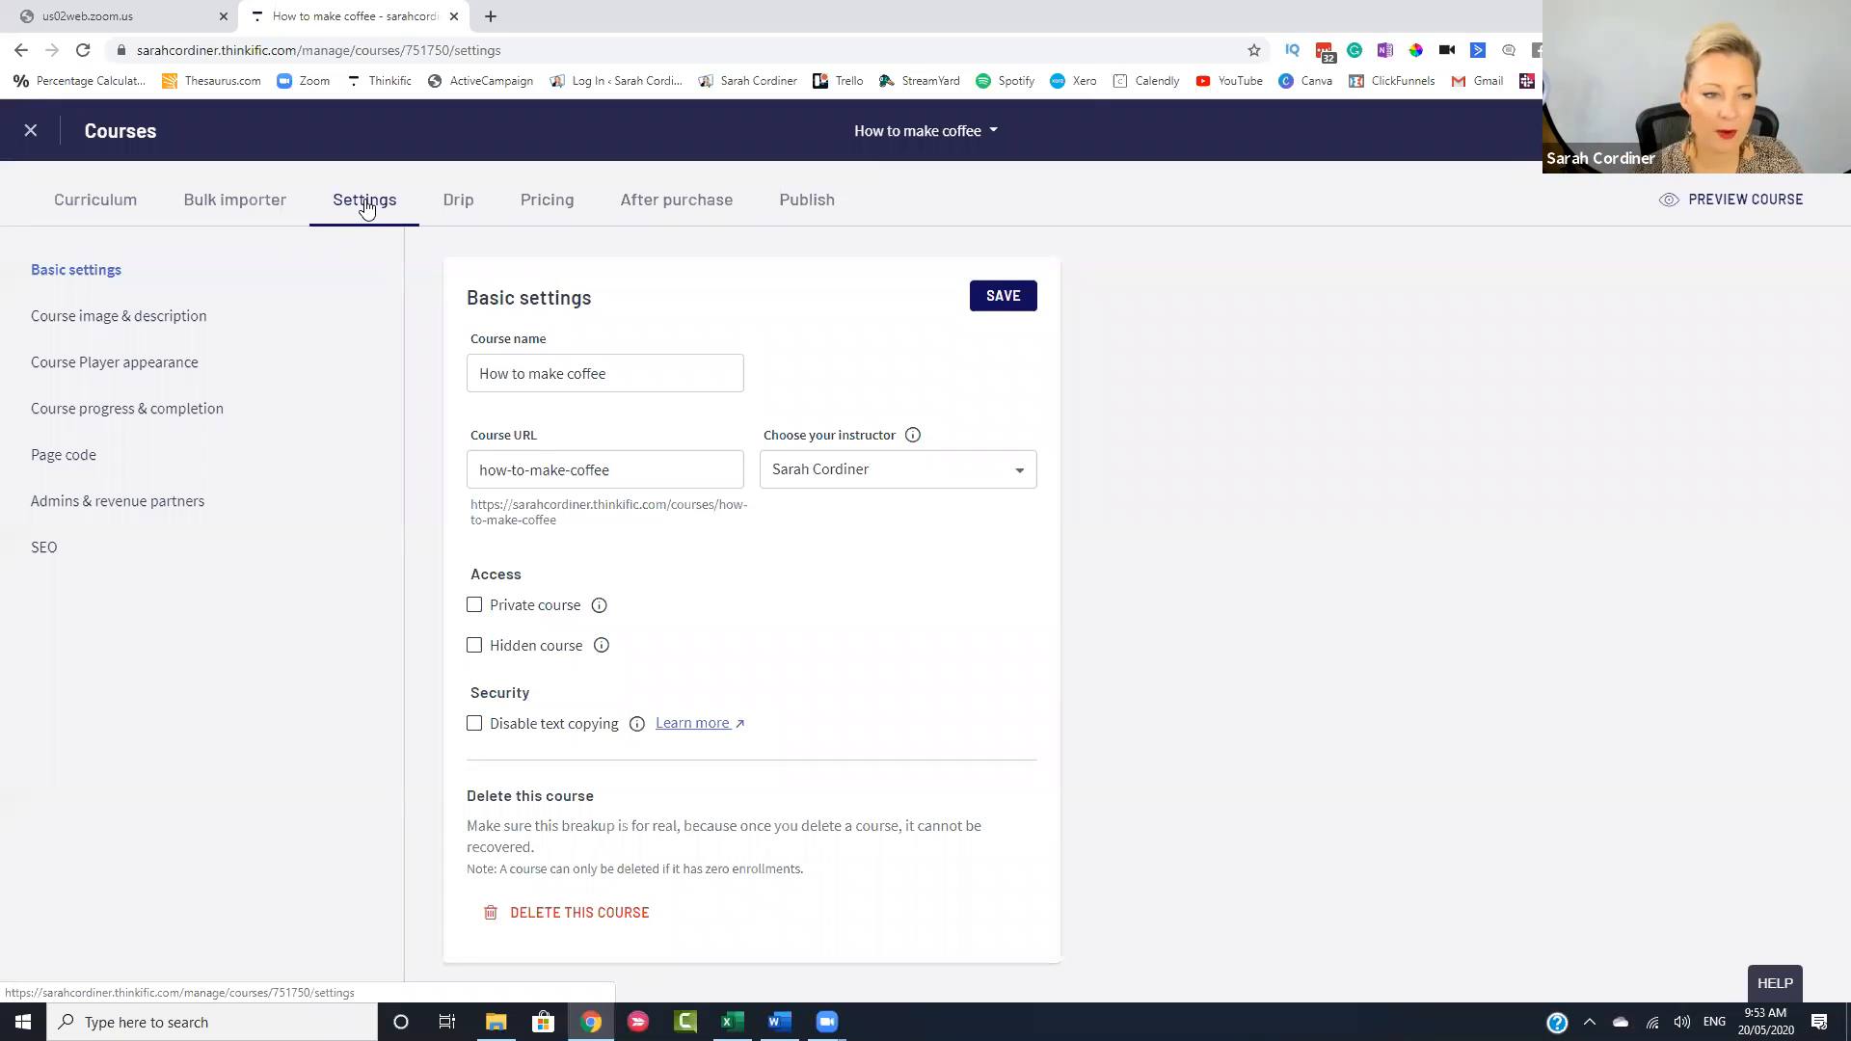
{"action": "left_click", "coordinate": [650, 376]}
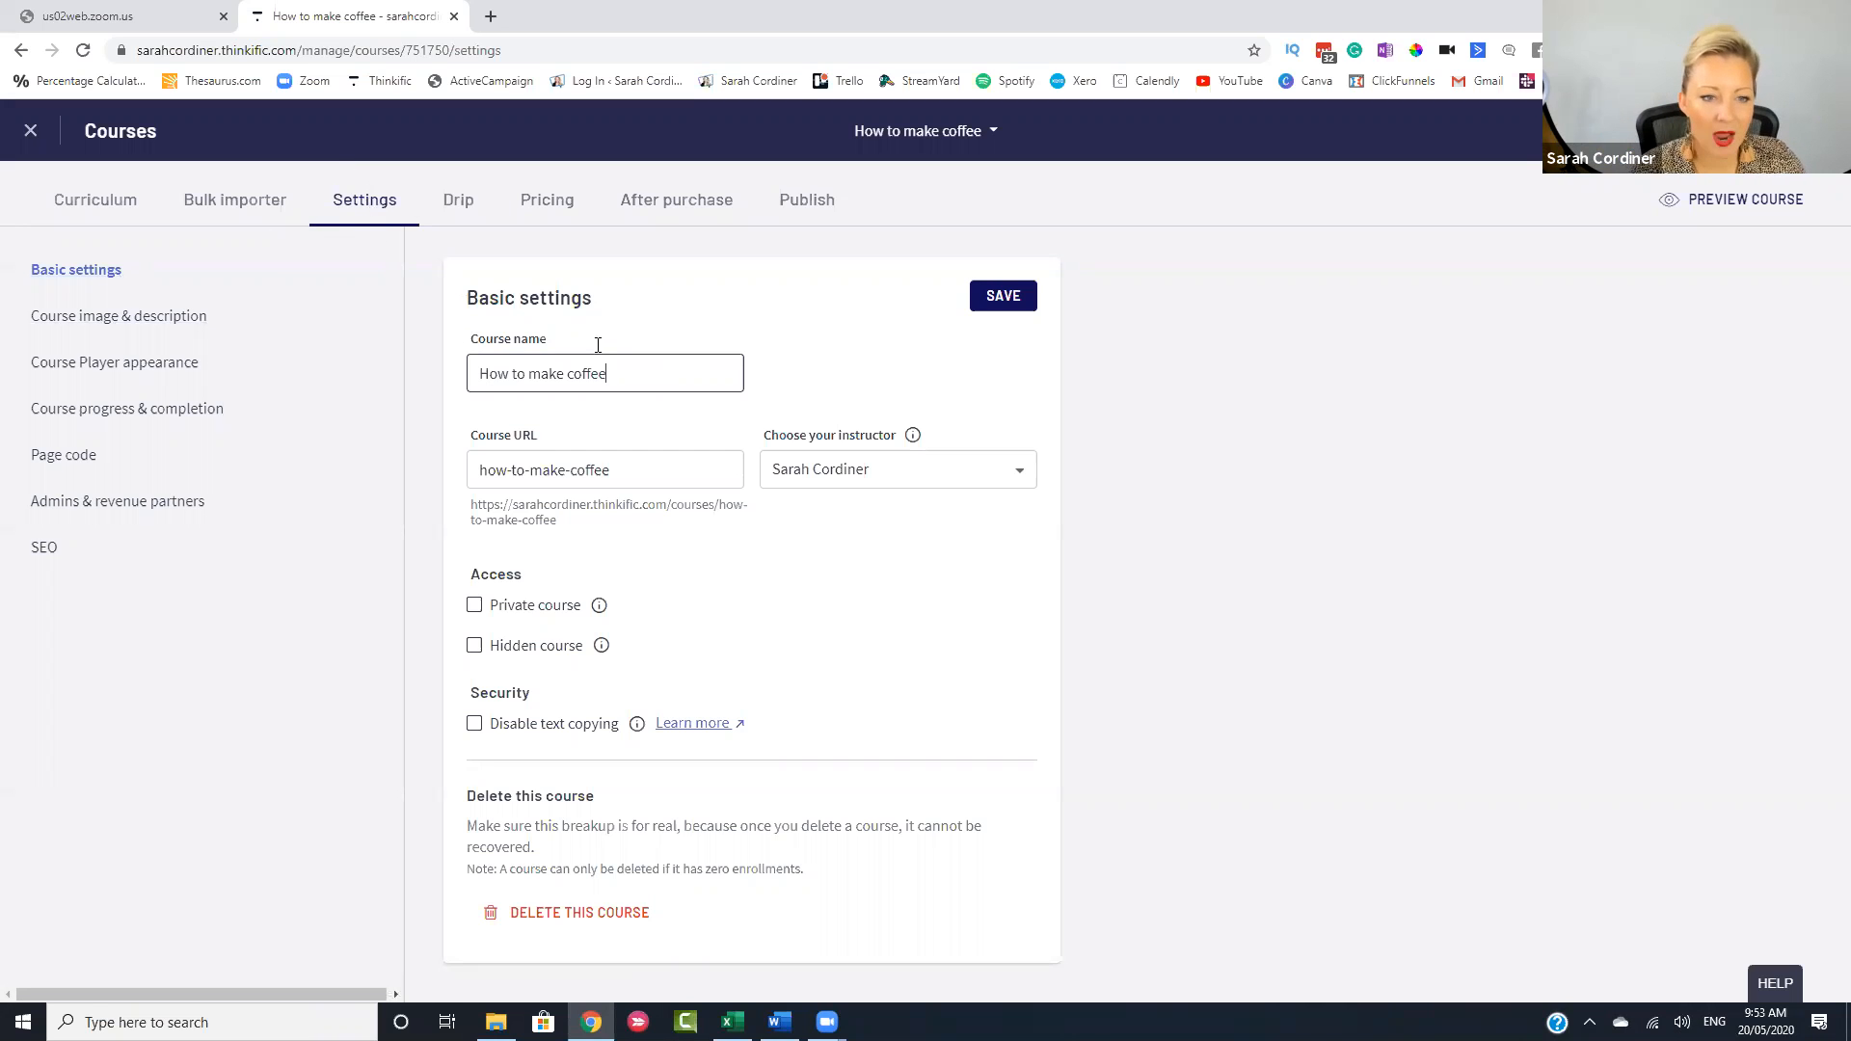
{"action": "triple_click", "coordinate": [643, 374]}
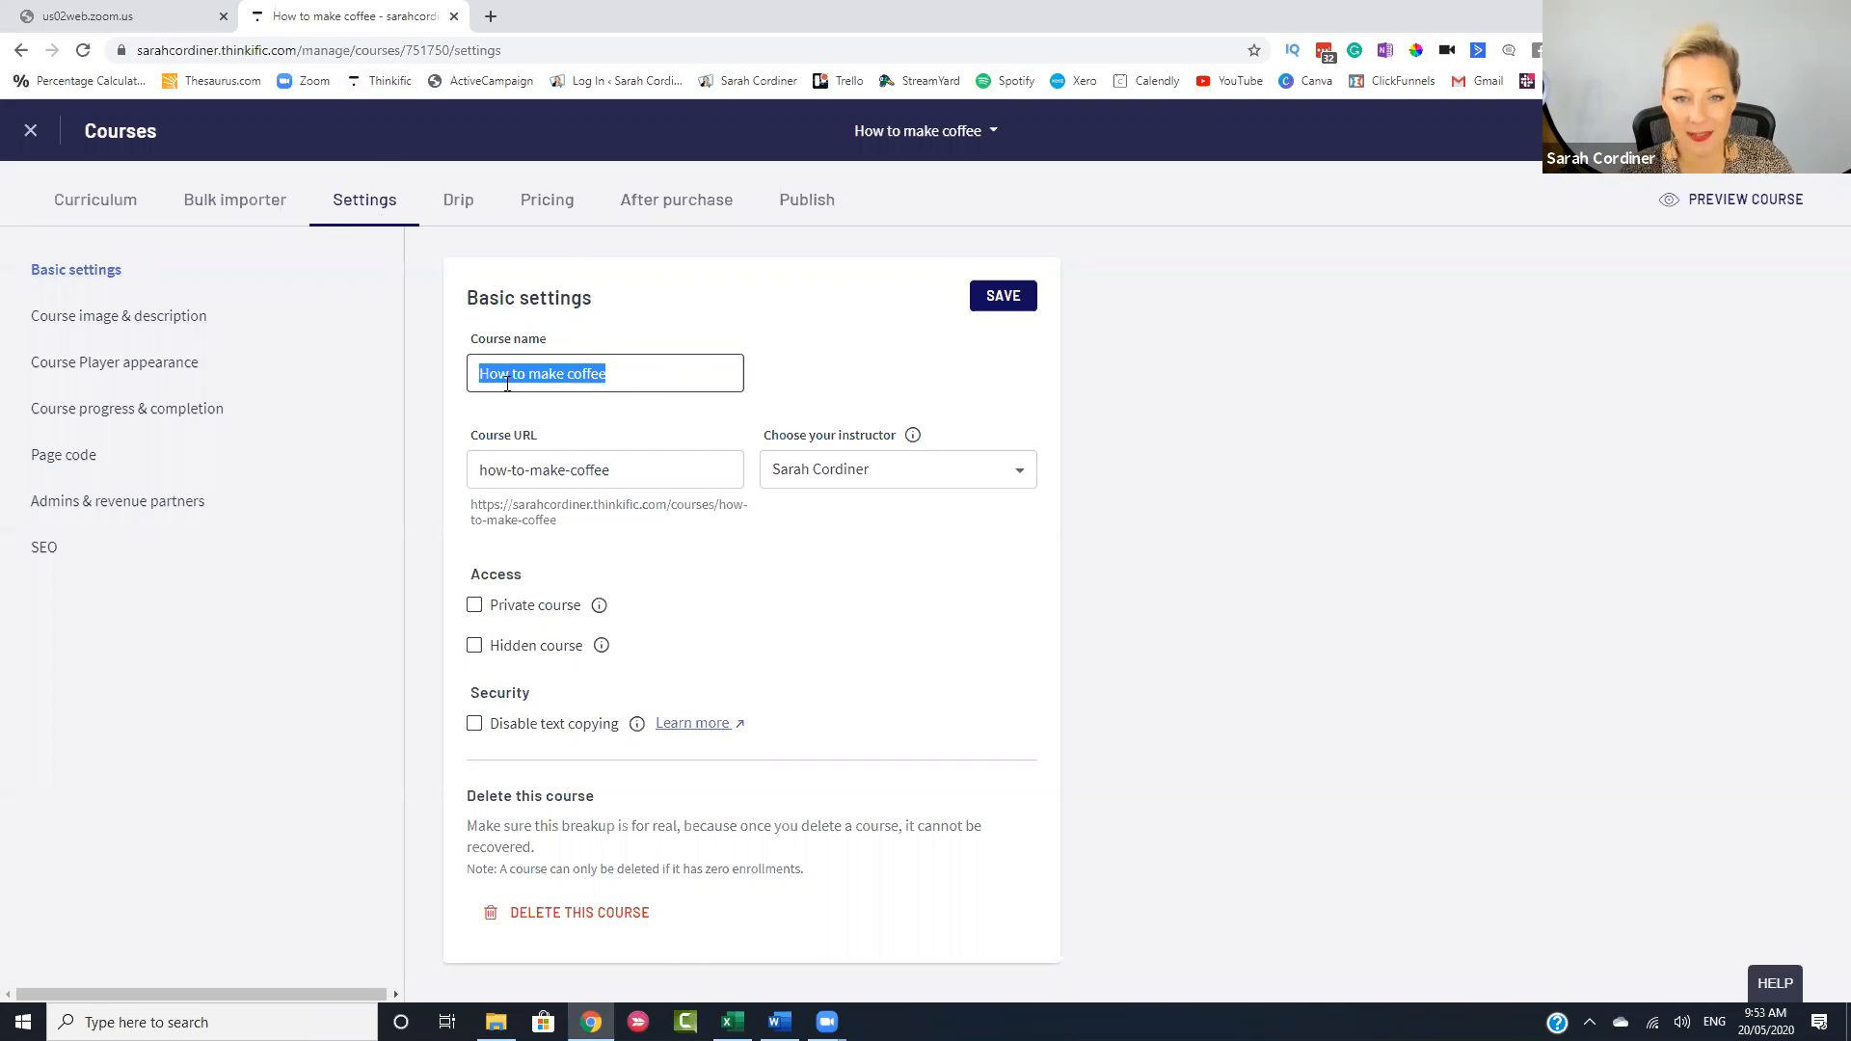
- Review the course's name, full web address and available instructors in the basic settings
{"action": "left_click", "coordinate": [818, 396]}
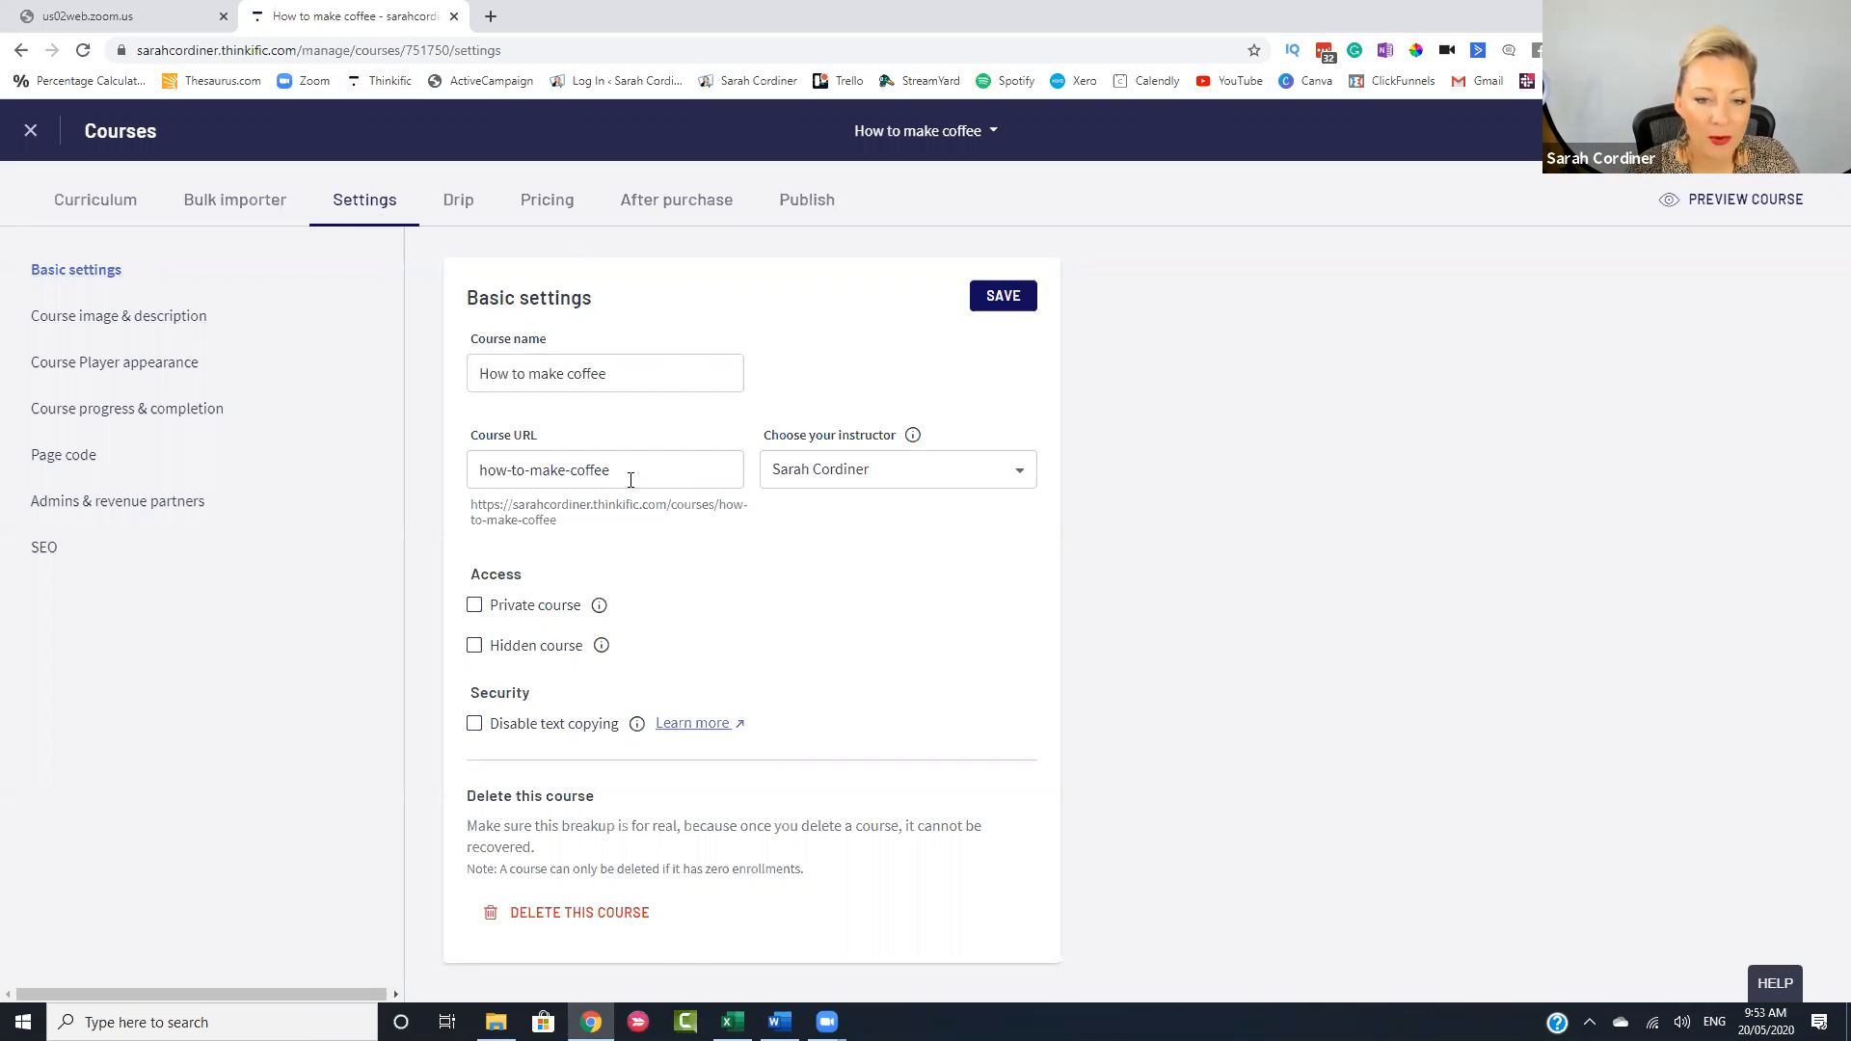
{"action": "left_click_drag", "start_coordinate": [569, 525], "coordinate": [461, 512]}
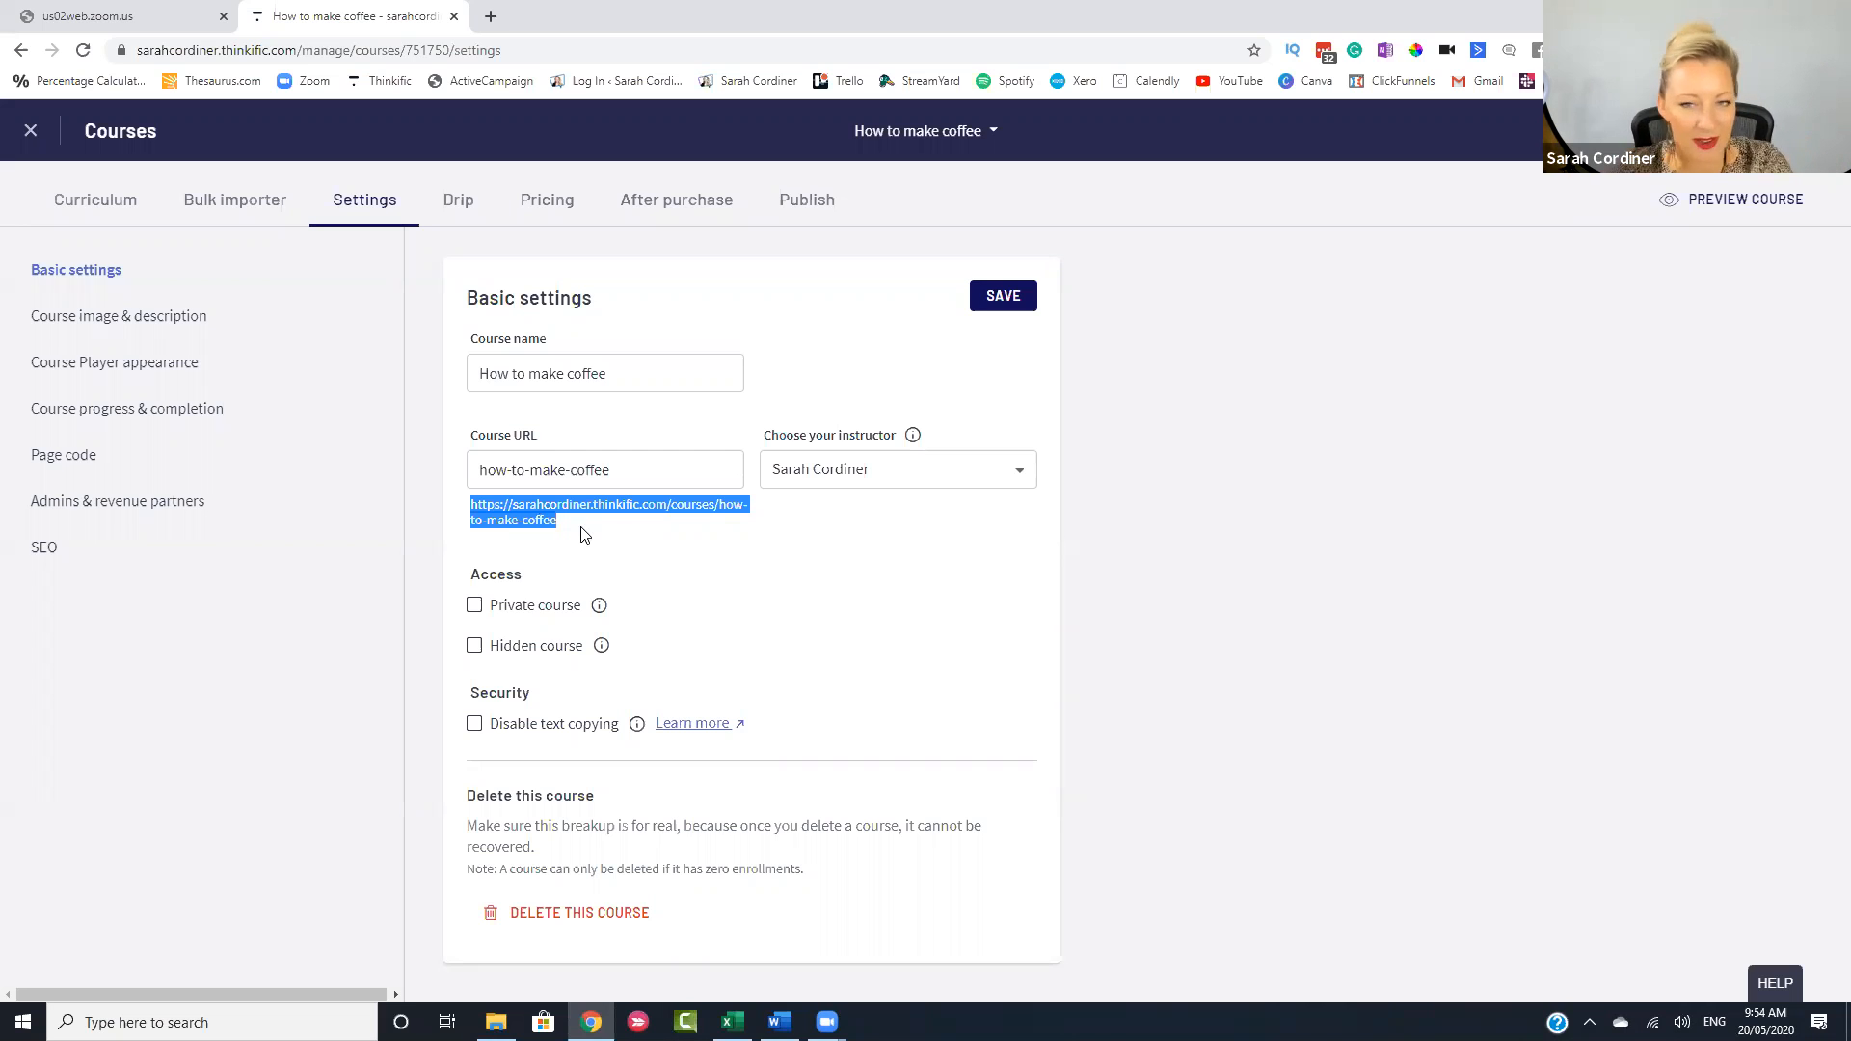
{"action": "left_click", "coordinate": [660, 555]}
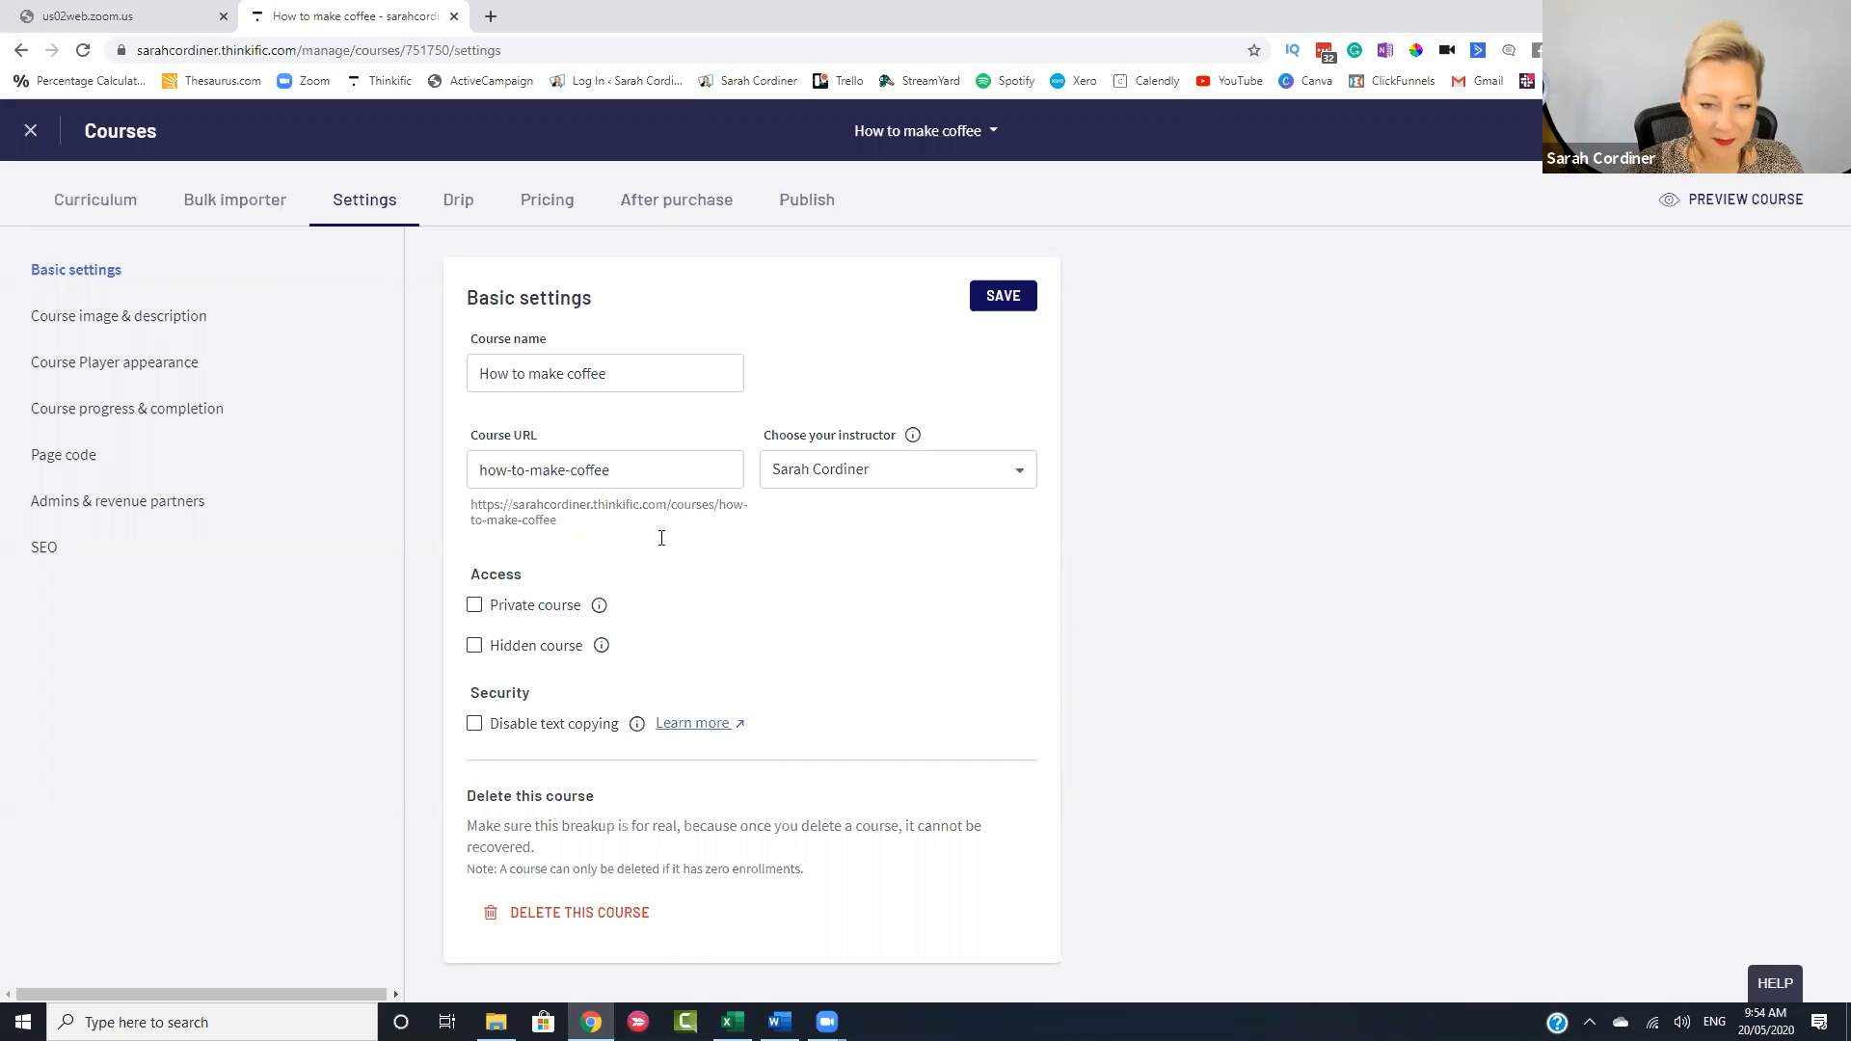
{"action": "left_click", "coordinate": [849, 480]}
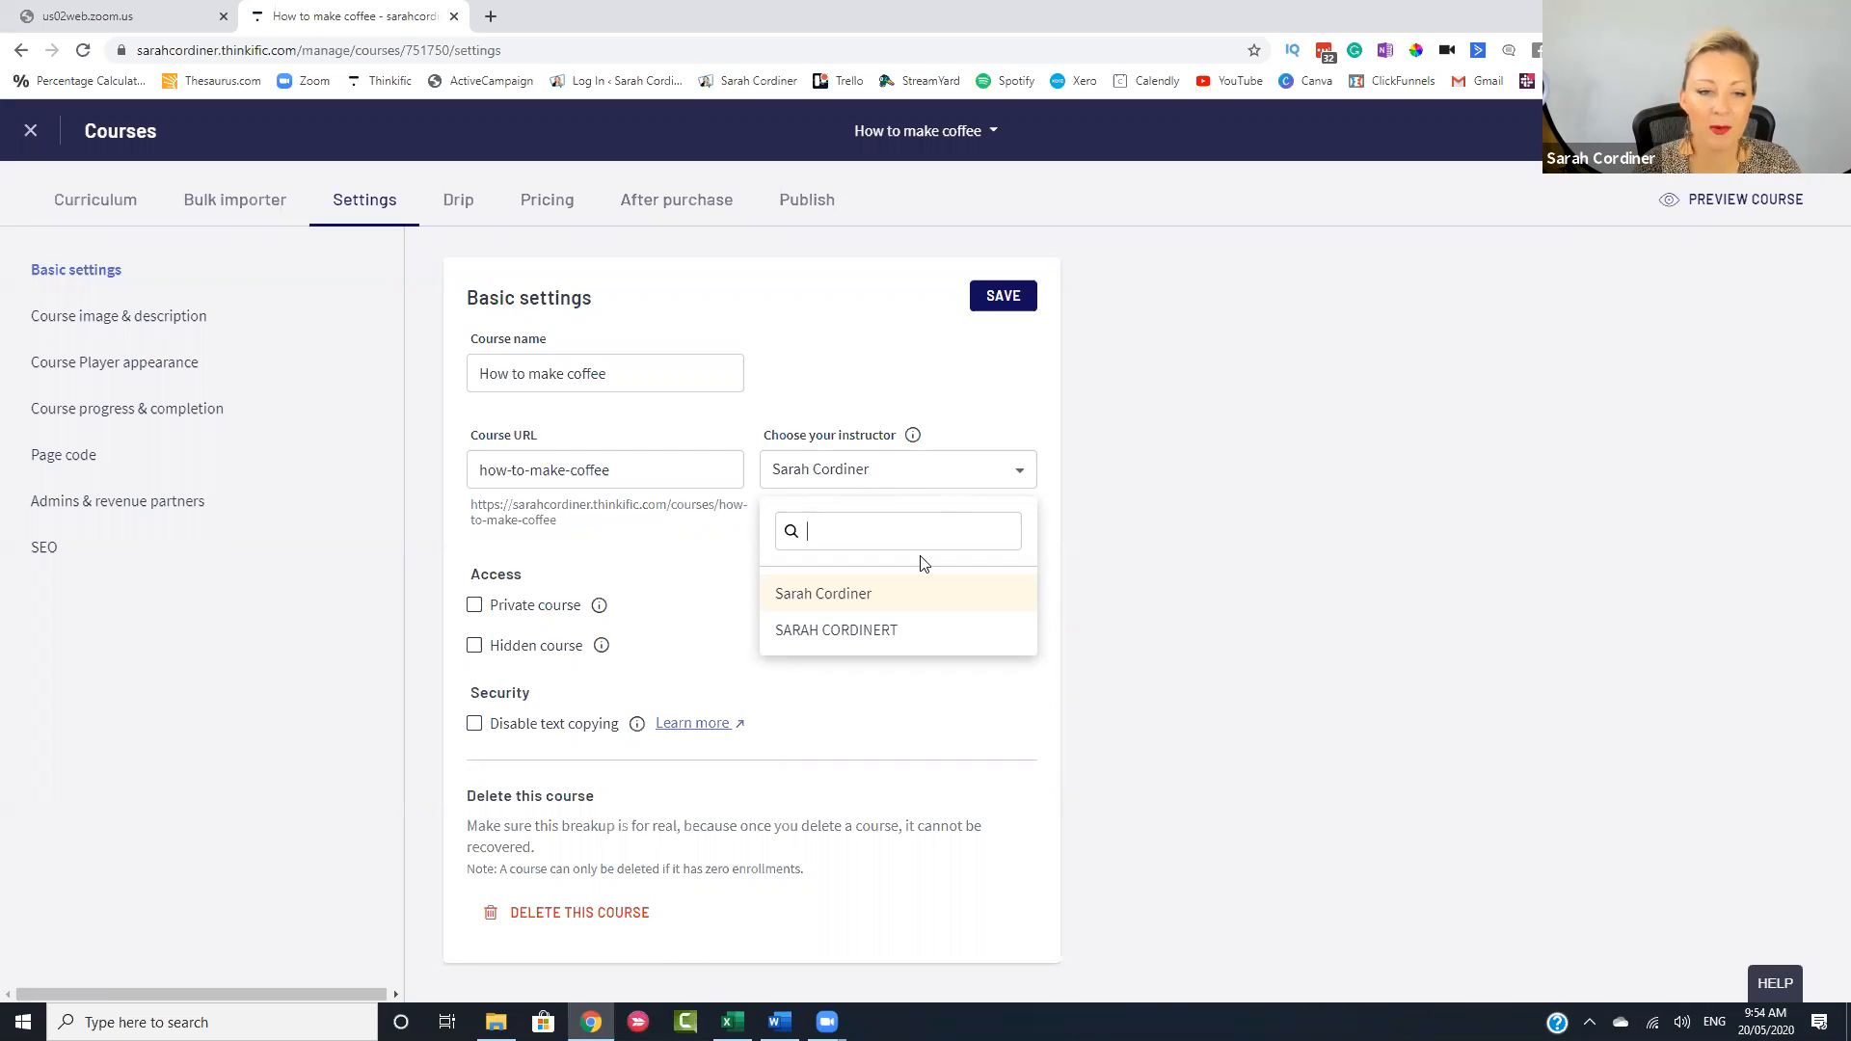
{"action": "left_click", "coordinate": [924, 479]}
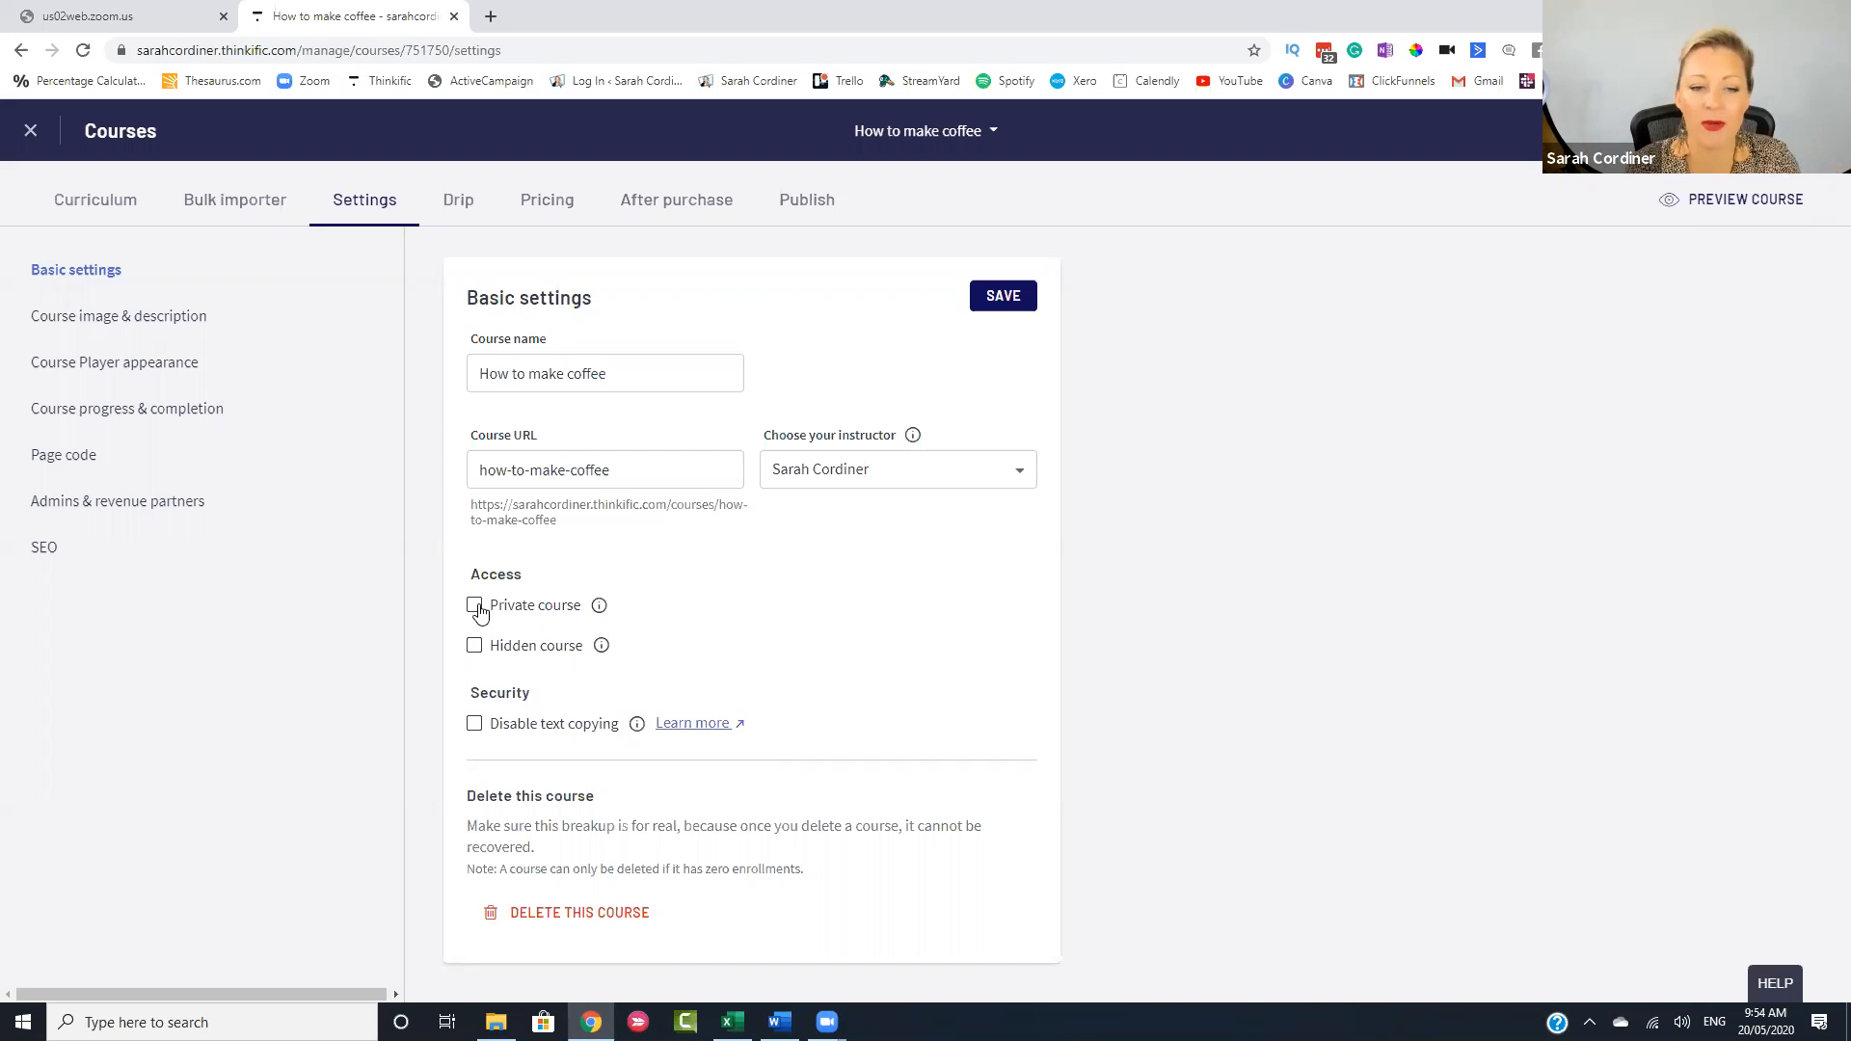
- Try out the Hidden course access option and leave it switched off
{"action": "left_click", "coordinate": [474, 646]}
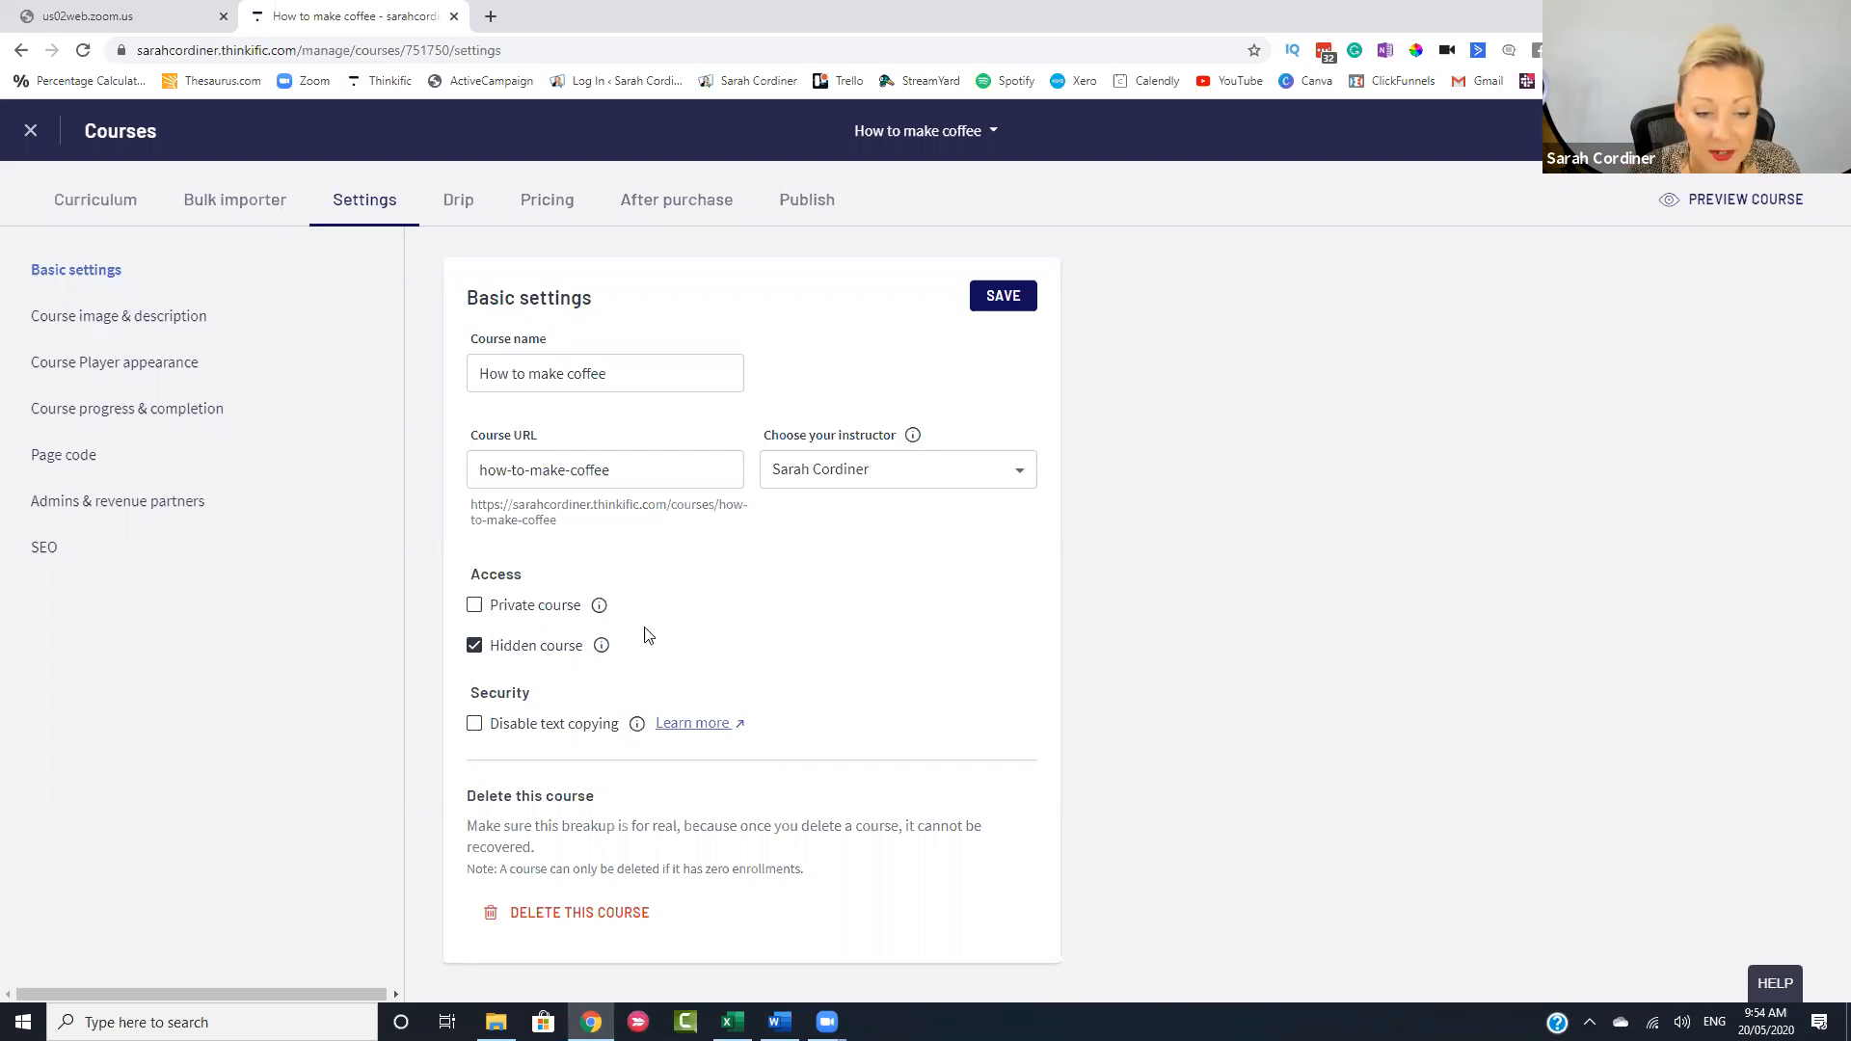
{"action": "left_click", "coordinate": [474, 646]}
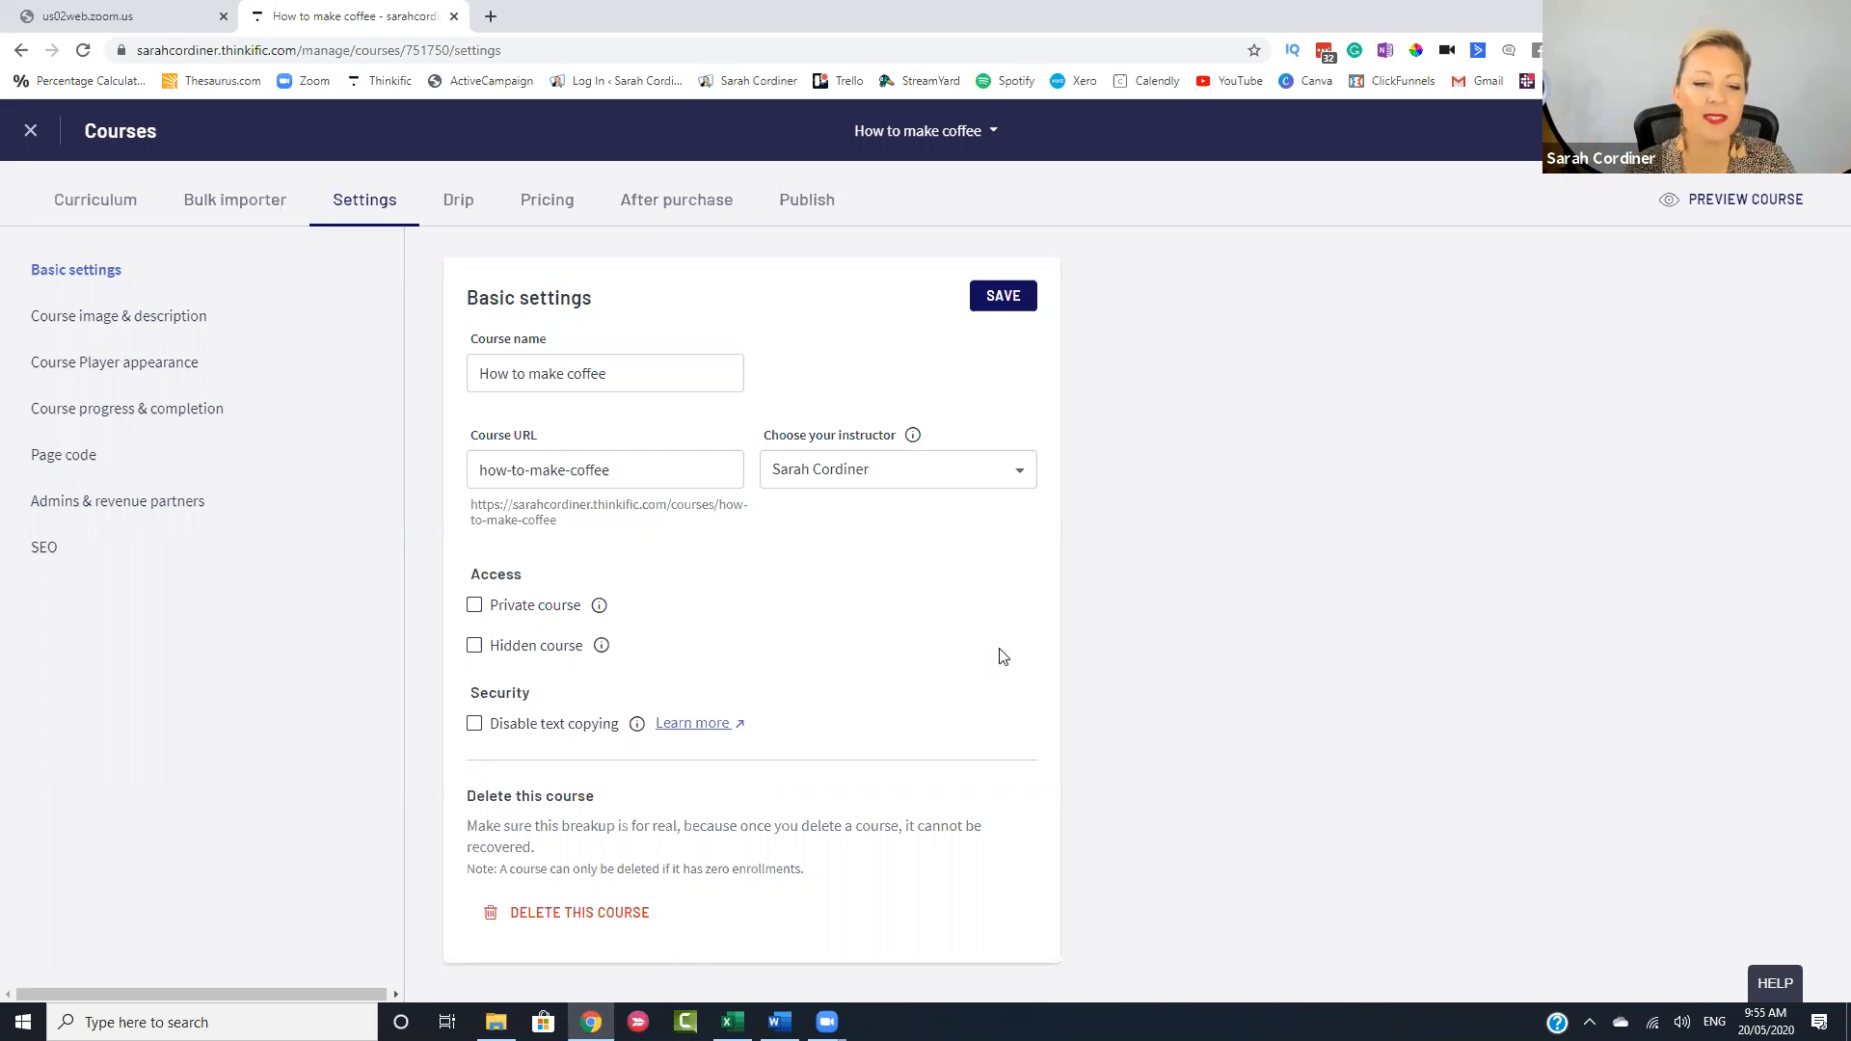
{"action": "left_click", "coordinate": [474, 647]}
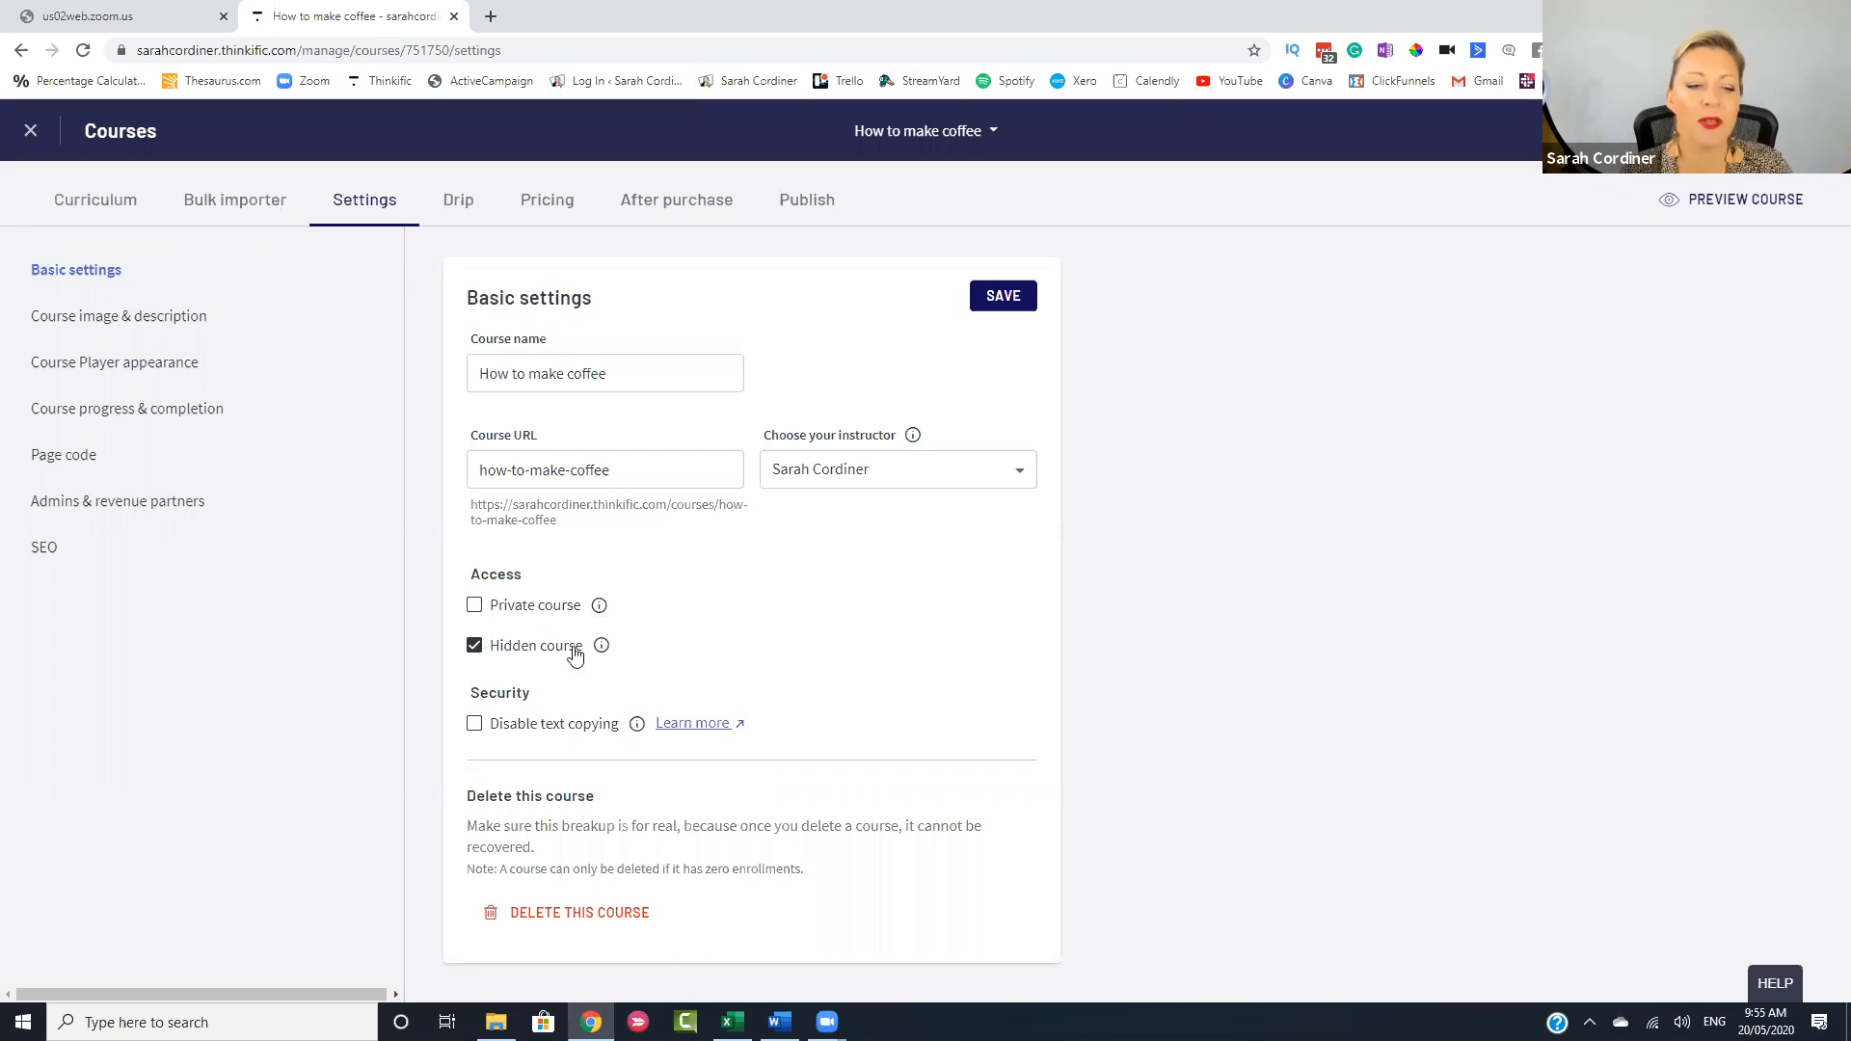
{"action": "left_click", "coordinate": [475, 647]}
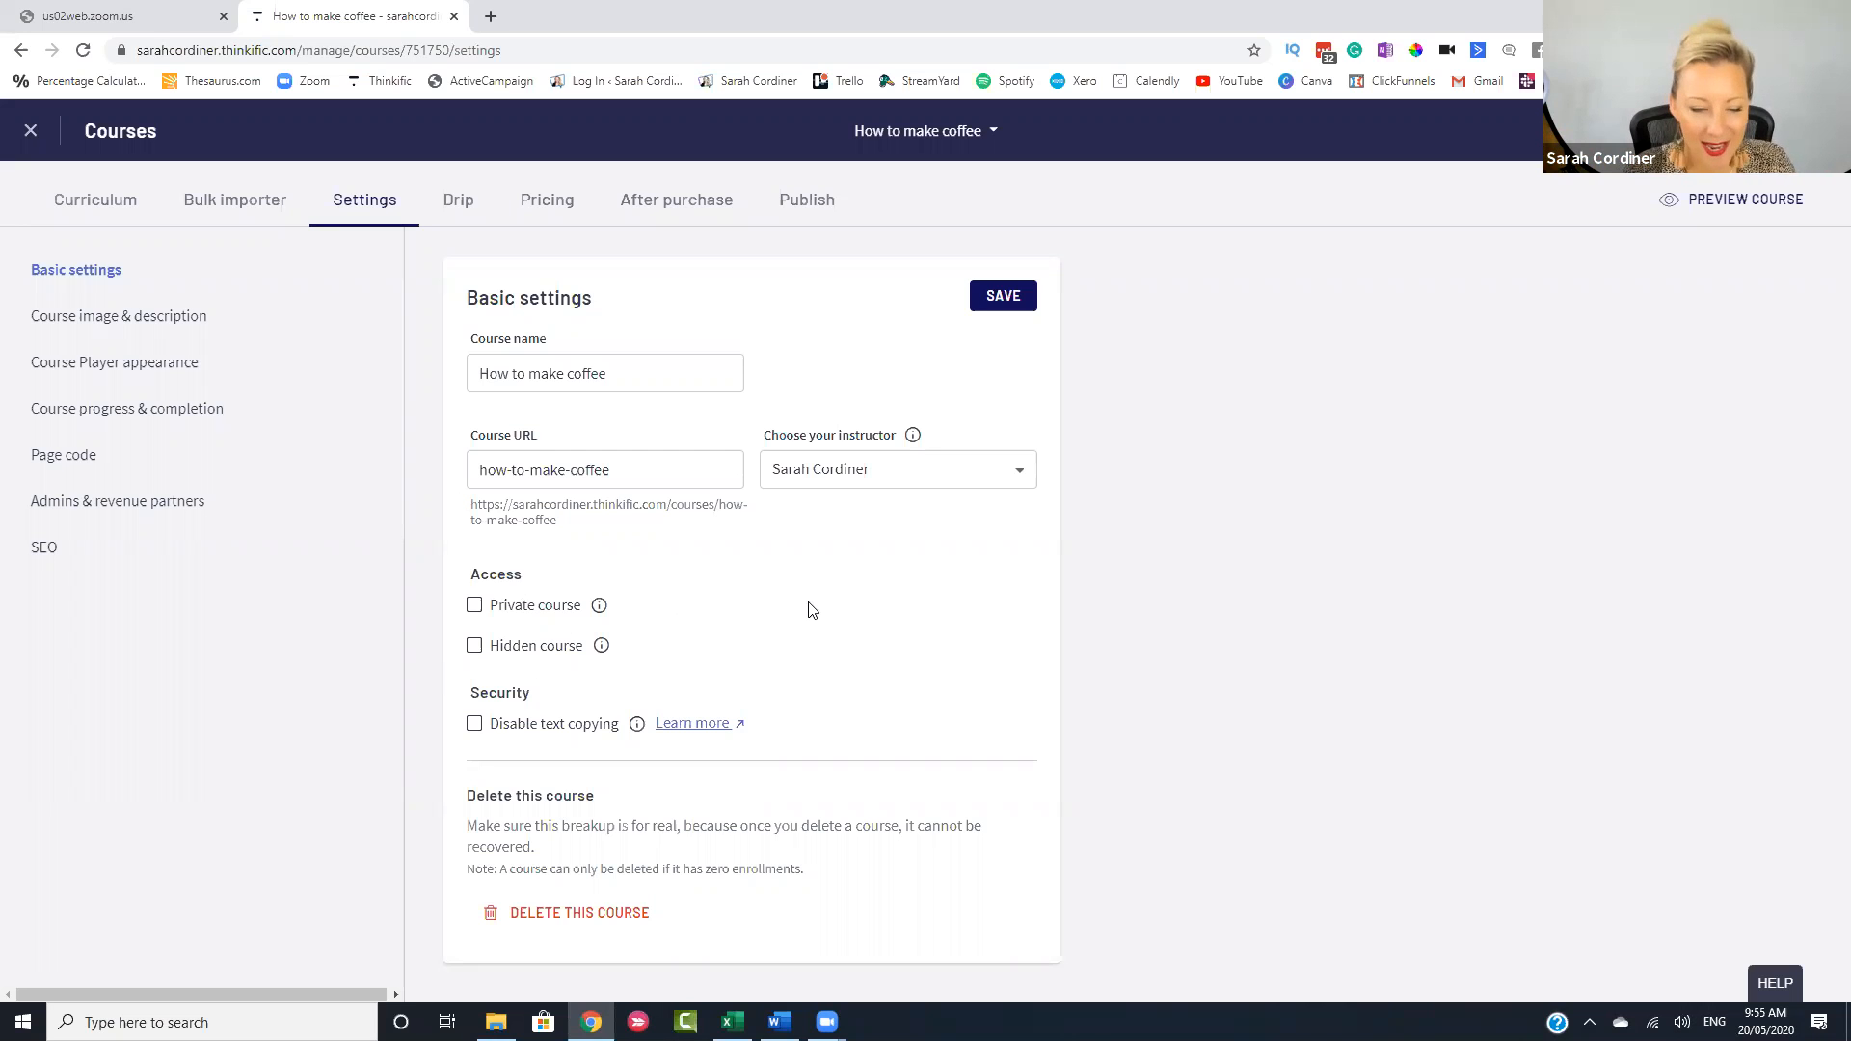
- Create a drip schedule for the course that releases its content on a specific date
{"action": "left_click", "coordinate": [456, 200]}
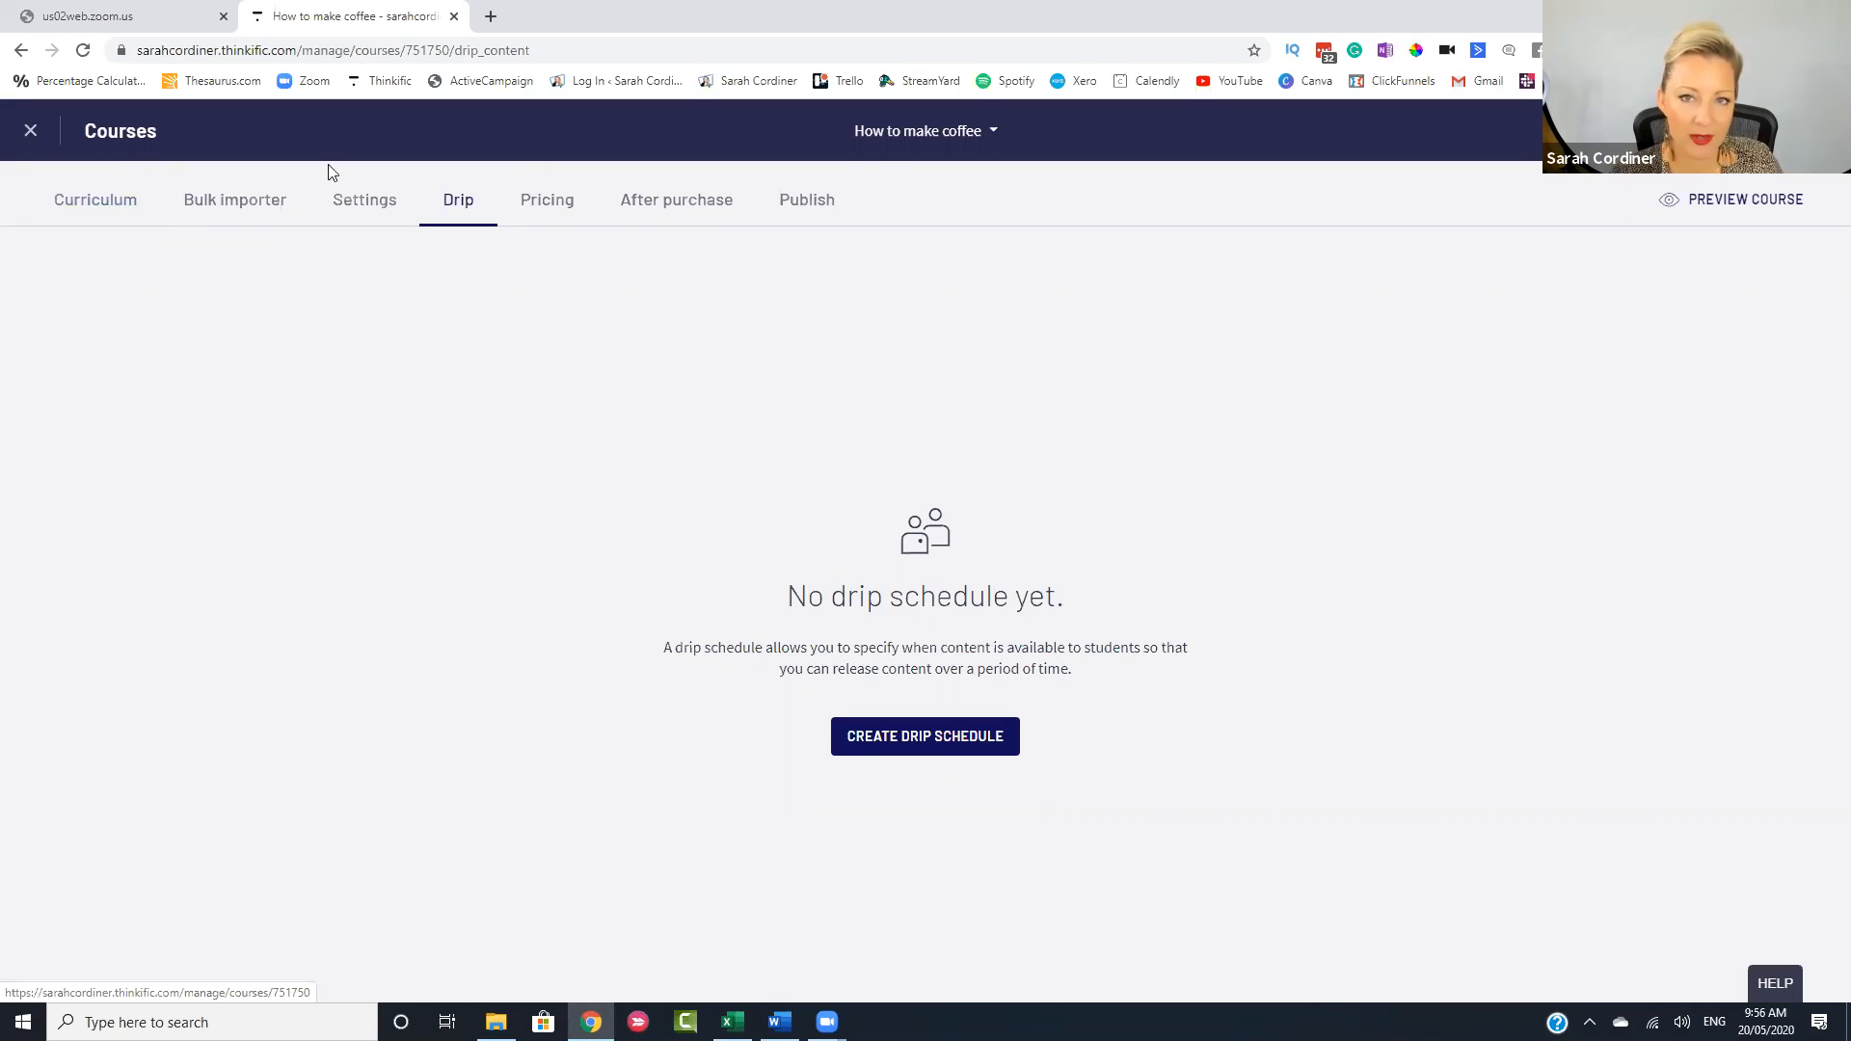
{"action": "left_click", "coordinate": [917, 743]}
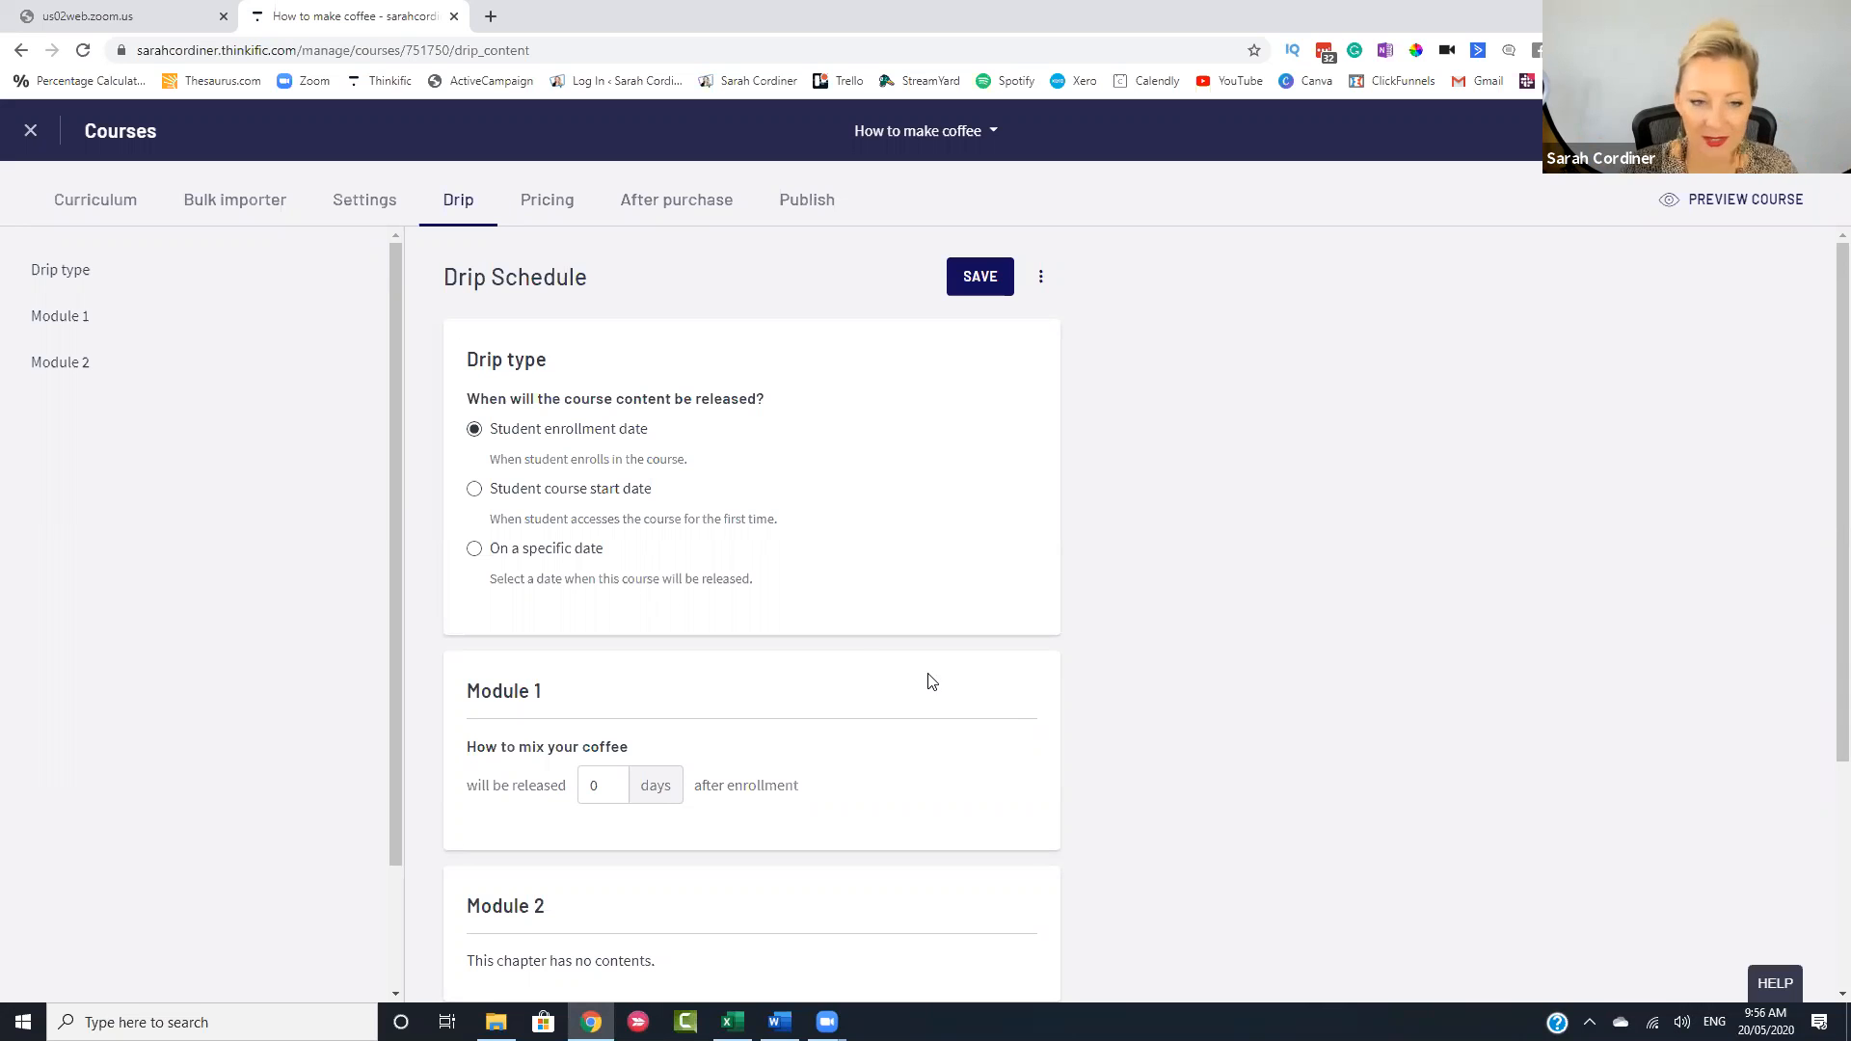
{"action": "scroll", "coordinate": [502, 366], "scroll_direction": "down", "scroll_amount": 1}
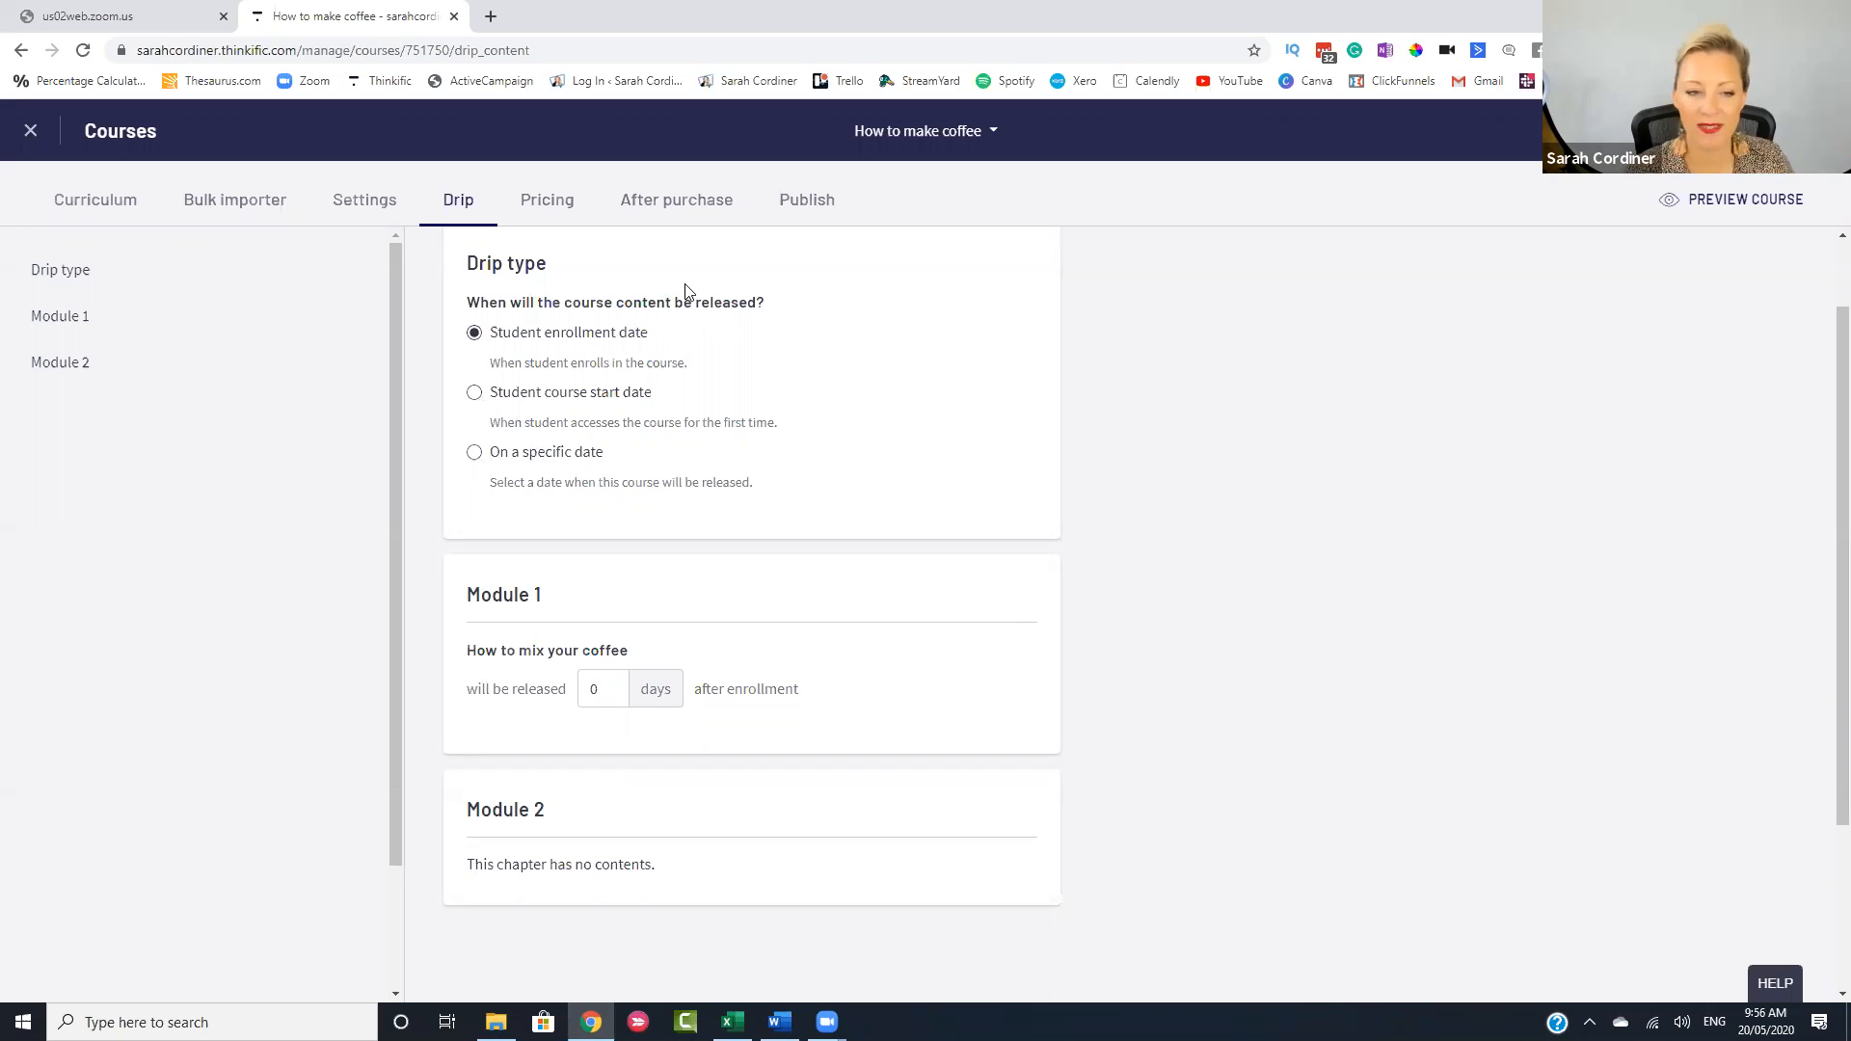
{"action": "left_click", "coordinate": [478, 453]}
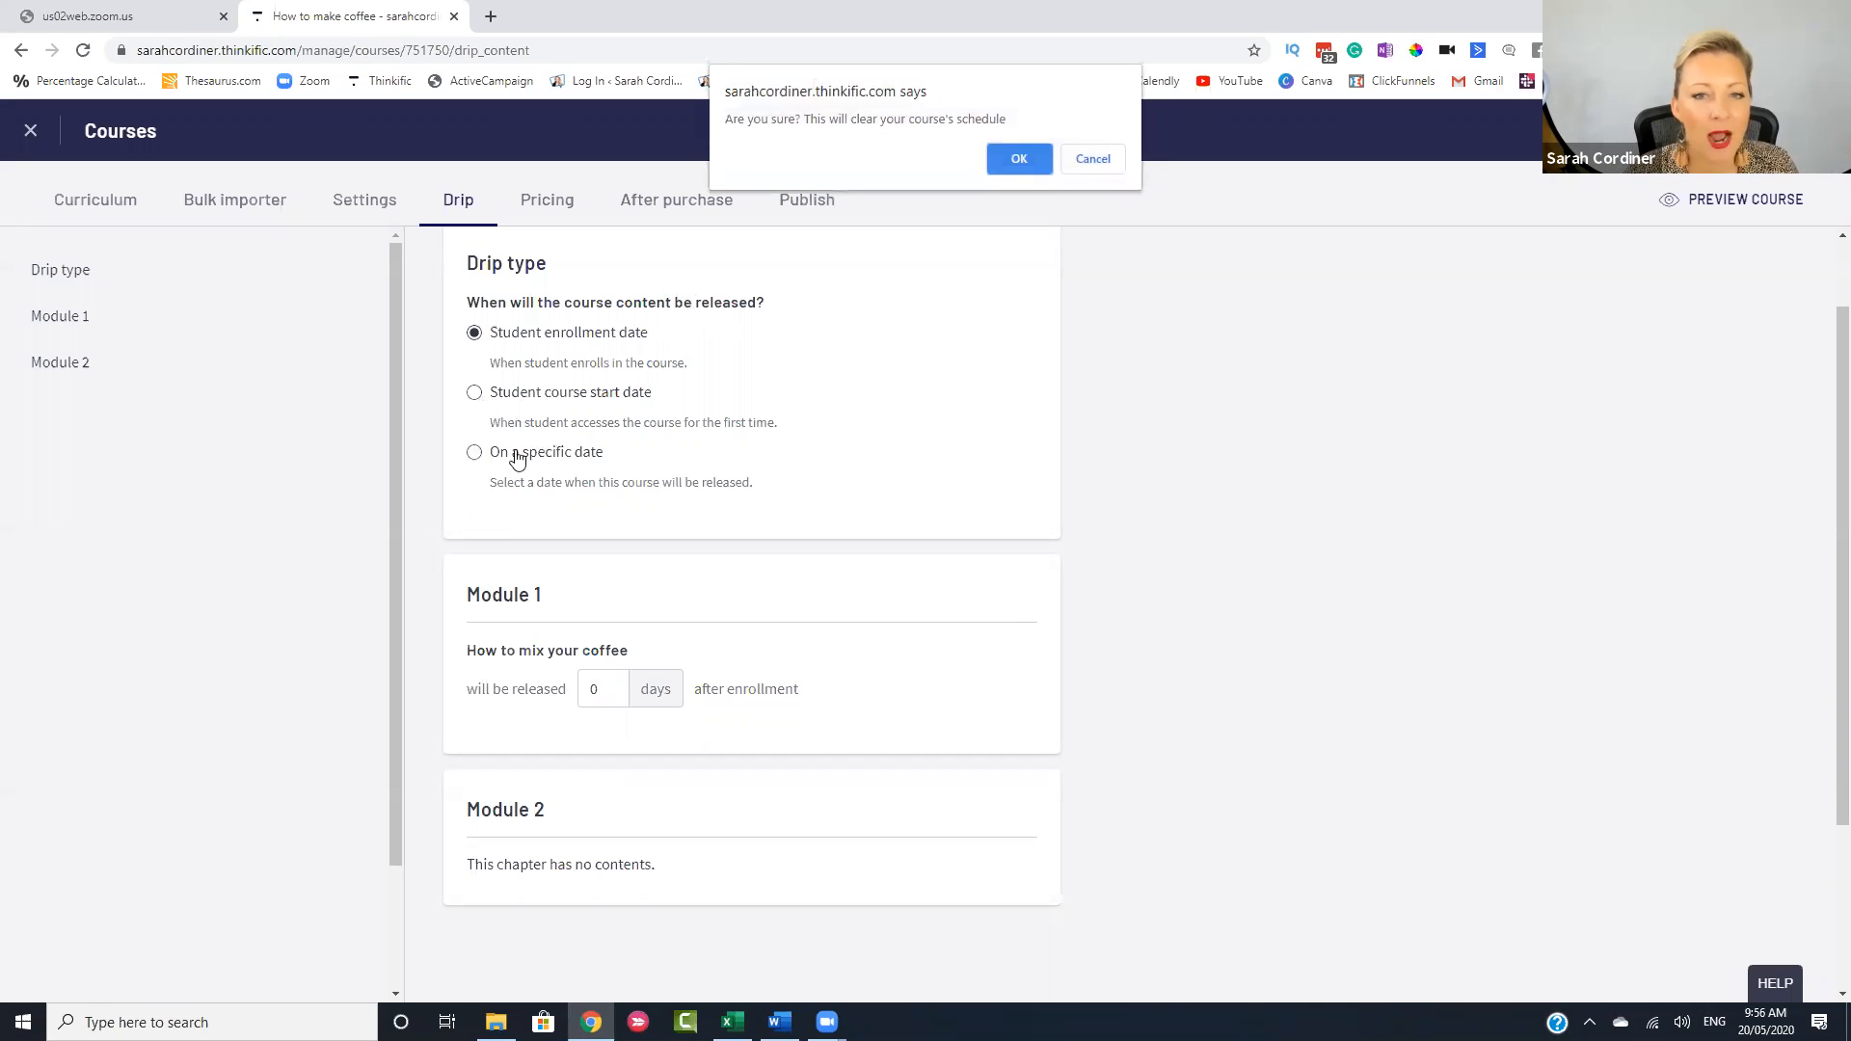
{"action": "left_click", "coordinate": [1011, 158]}
- Set the drip schedule's release start date to June 1, 2020, and change it to May 31, 2020
{"action": "scroll", "coordinate": [509, 425], "scroll_direction": "down", "scroll_amount": 2}
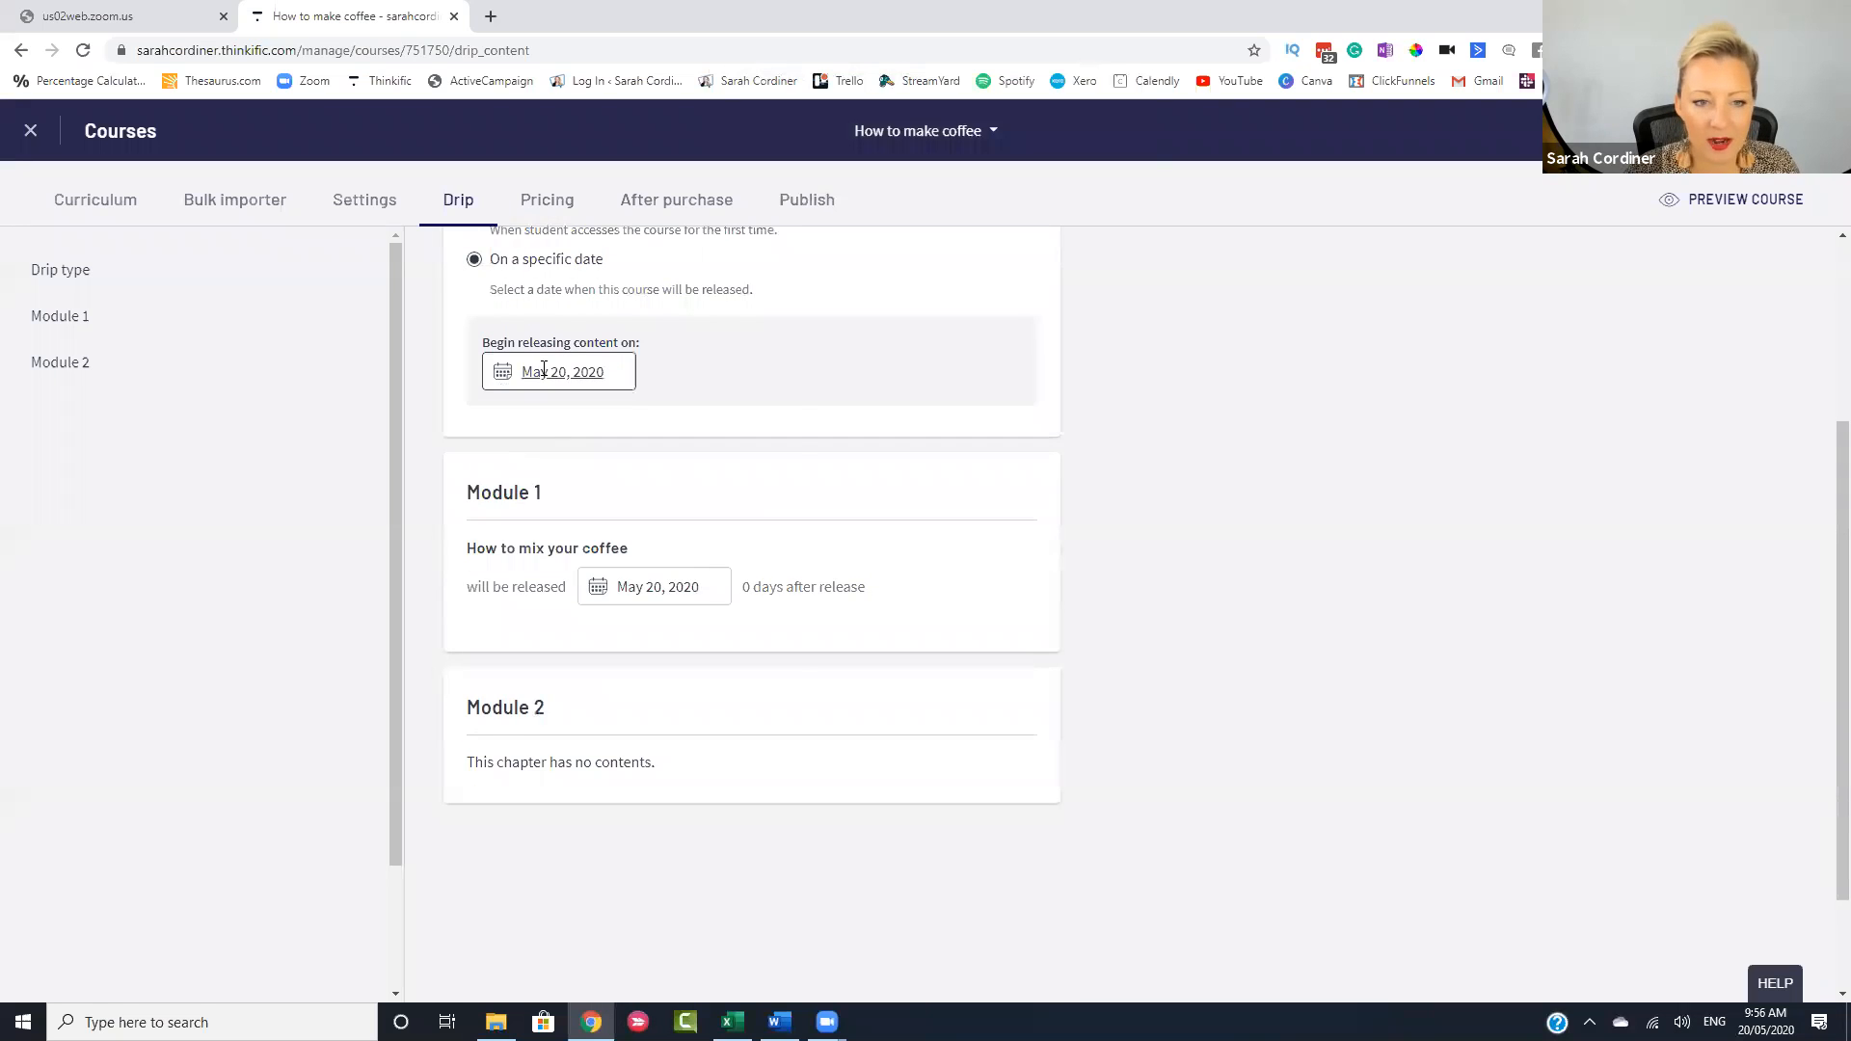
{"action": "left_click", "coordinate": [577, 375]}
{"action": "left_click", "coordinate": [621, 426]}
{"action": "left_click", "coordinate": [562, 532]}
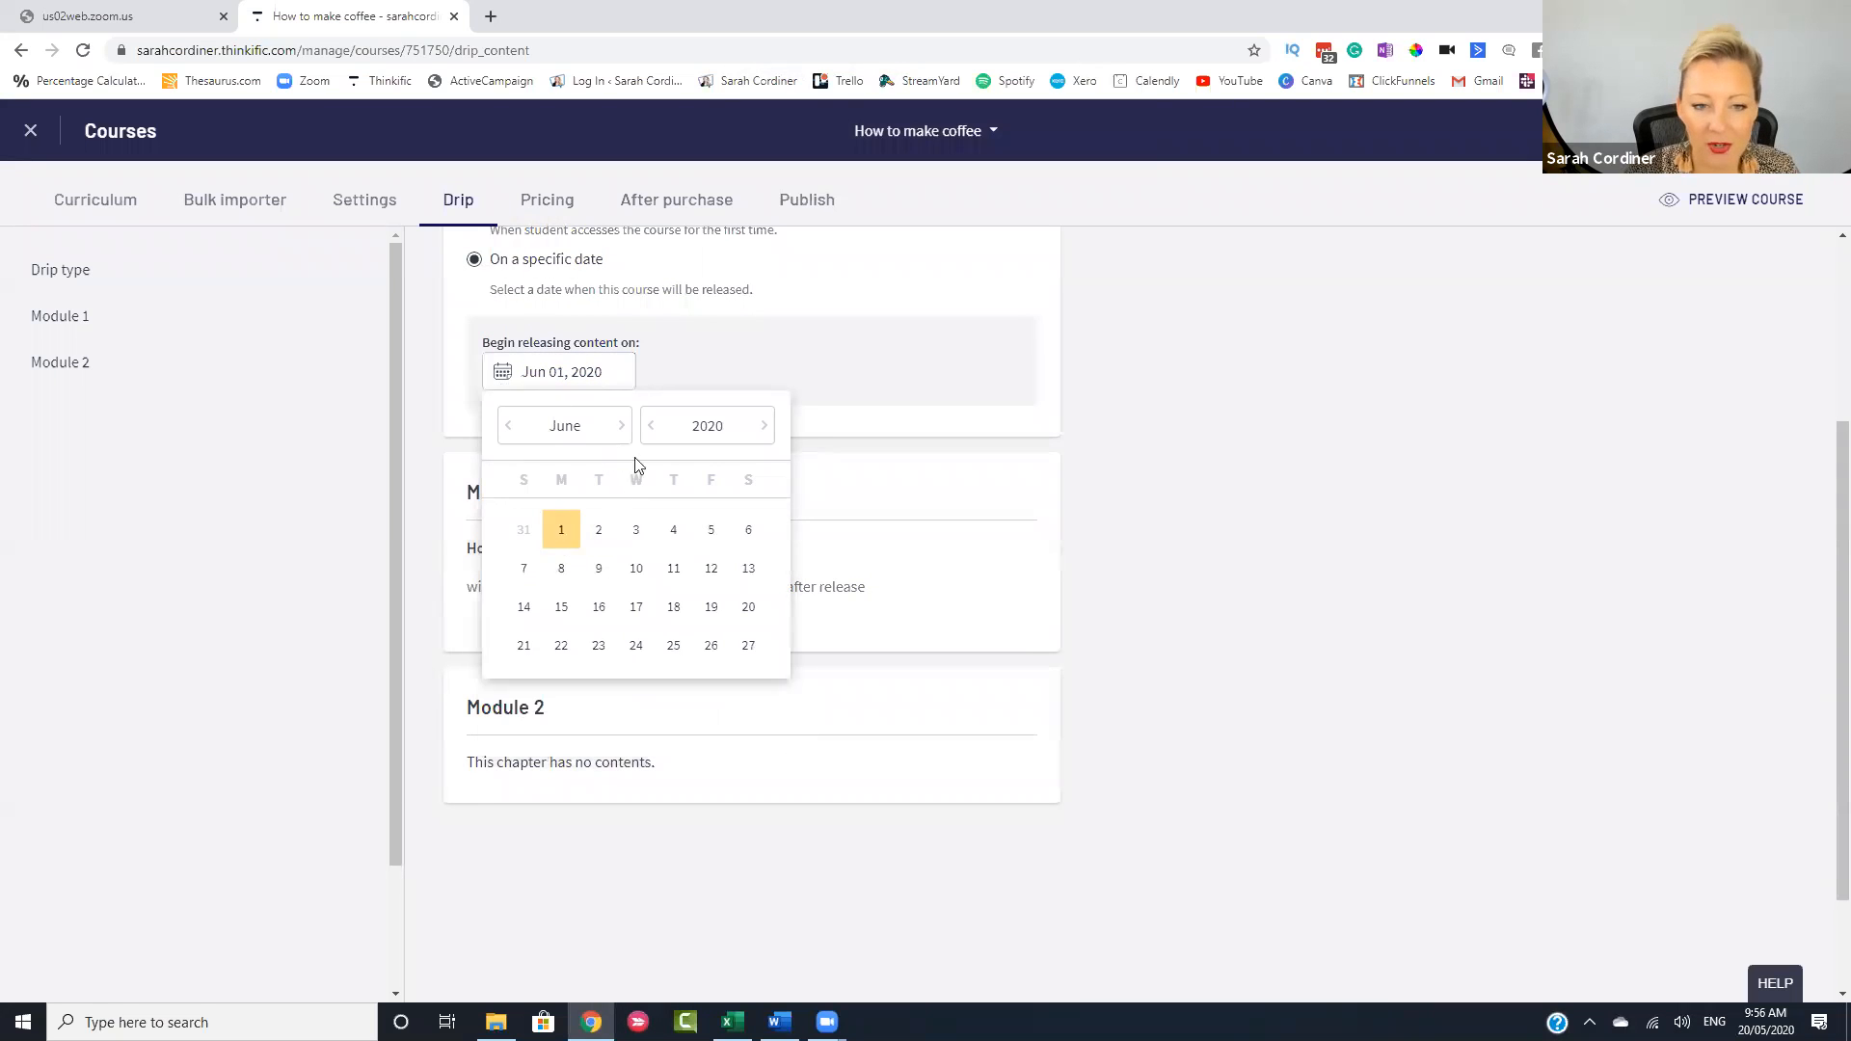
{"action": "scroll", "coordinate": [828, 401], "scroll_direction": "up", "scroll_amount": 2}
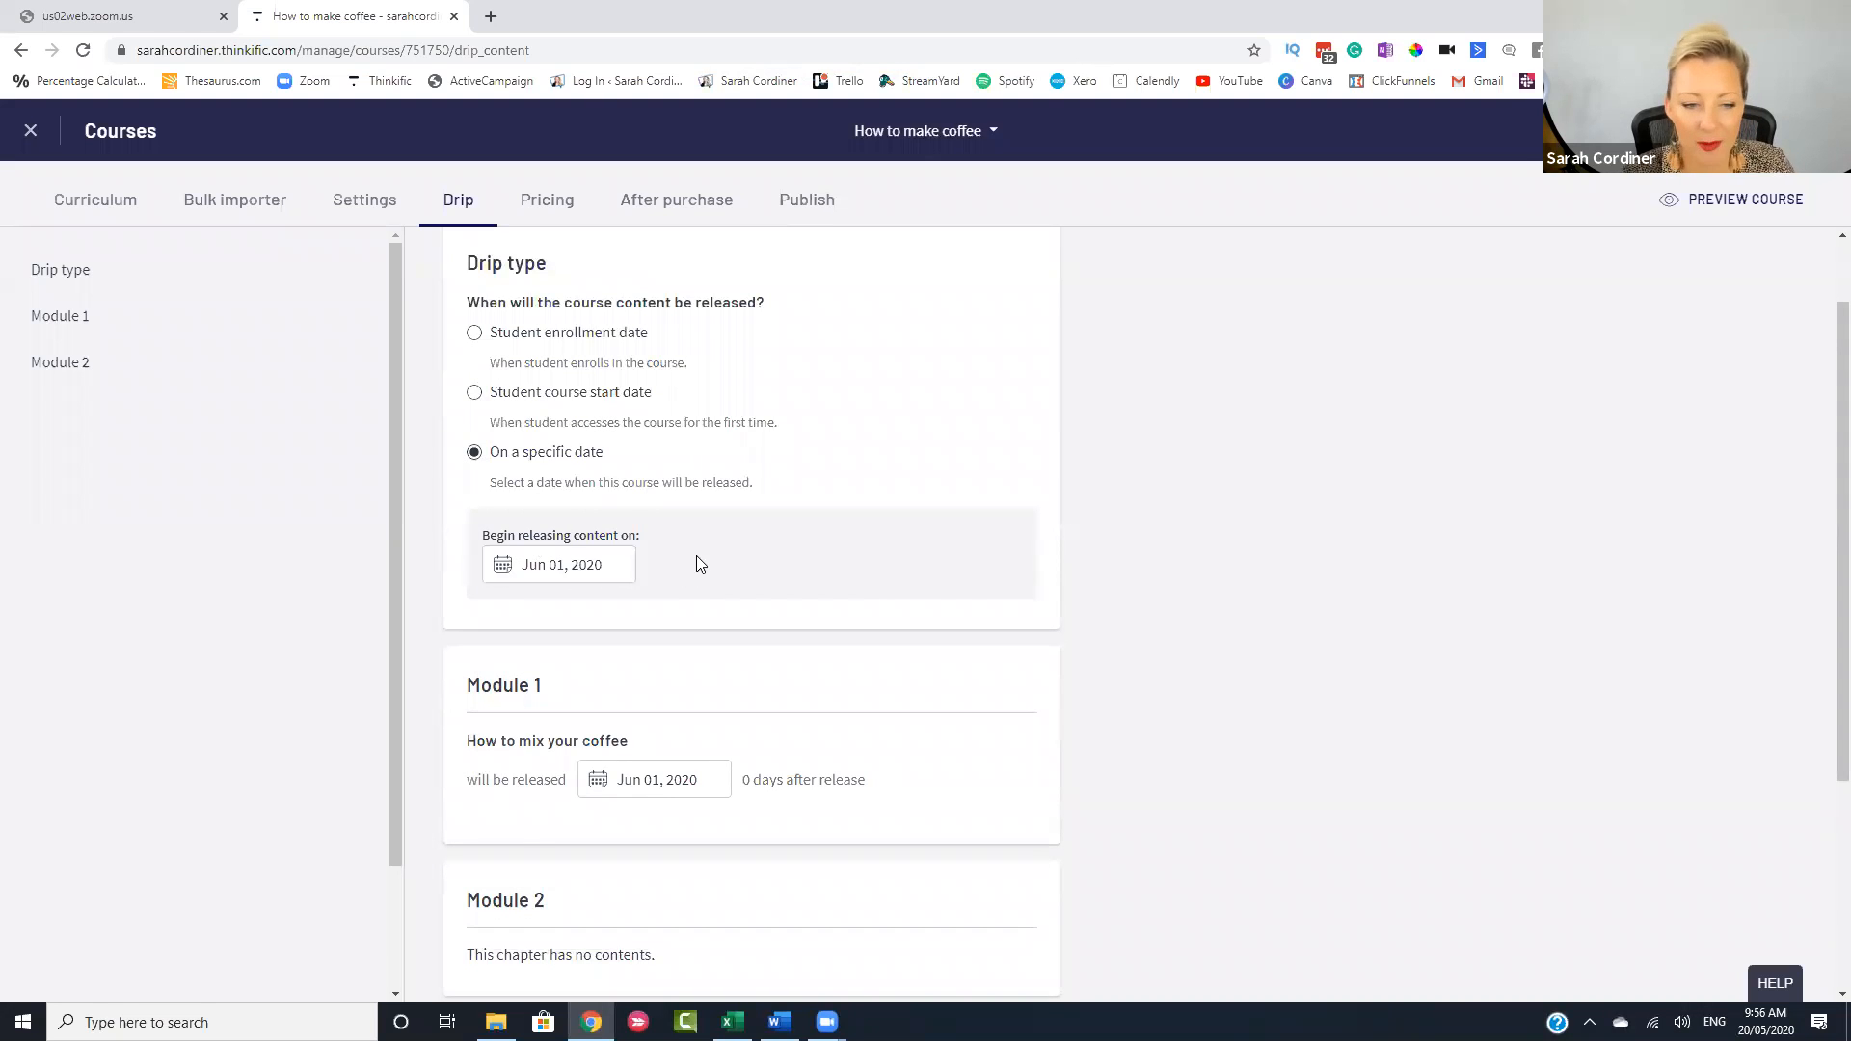
{"action": "scroll", "coordinate": [700, 563], "scroll_direction": "down", "scroll_amount": 2}
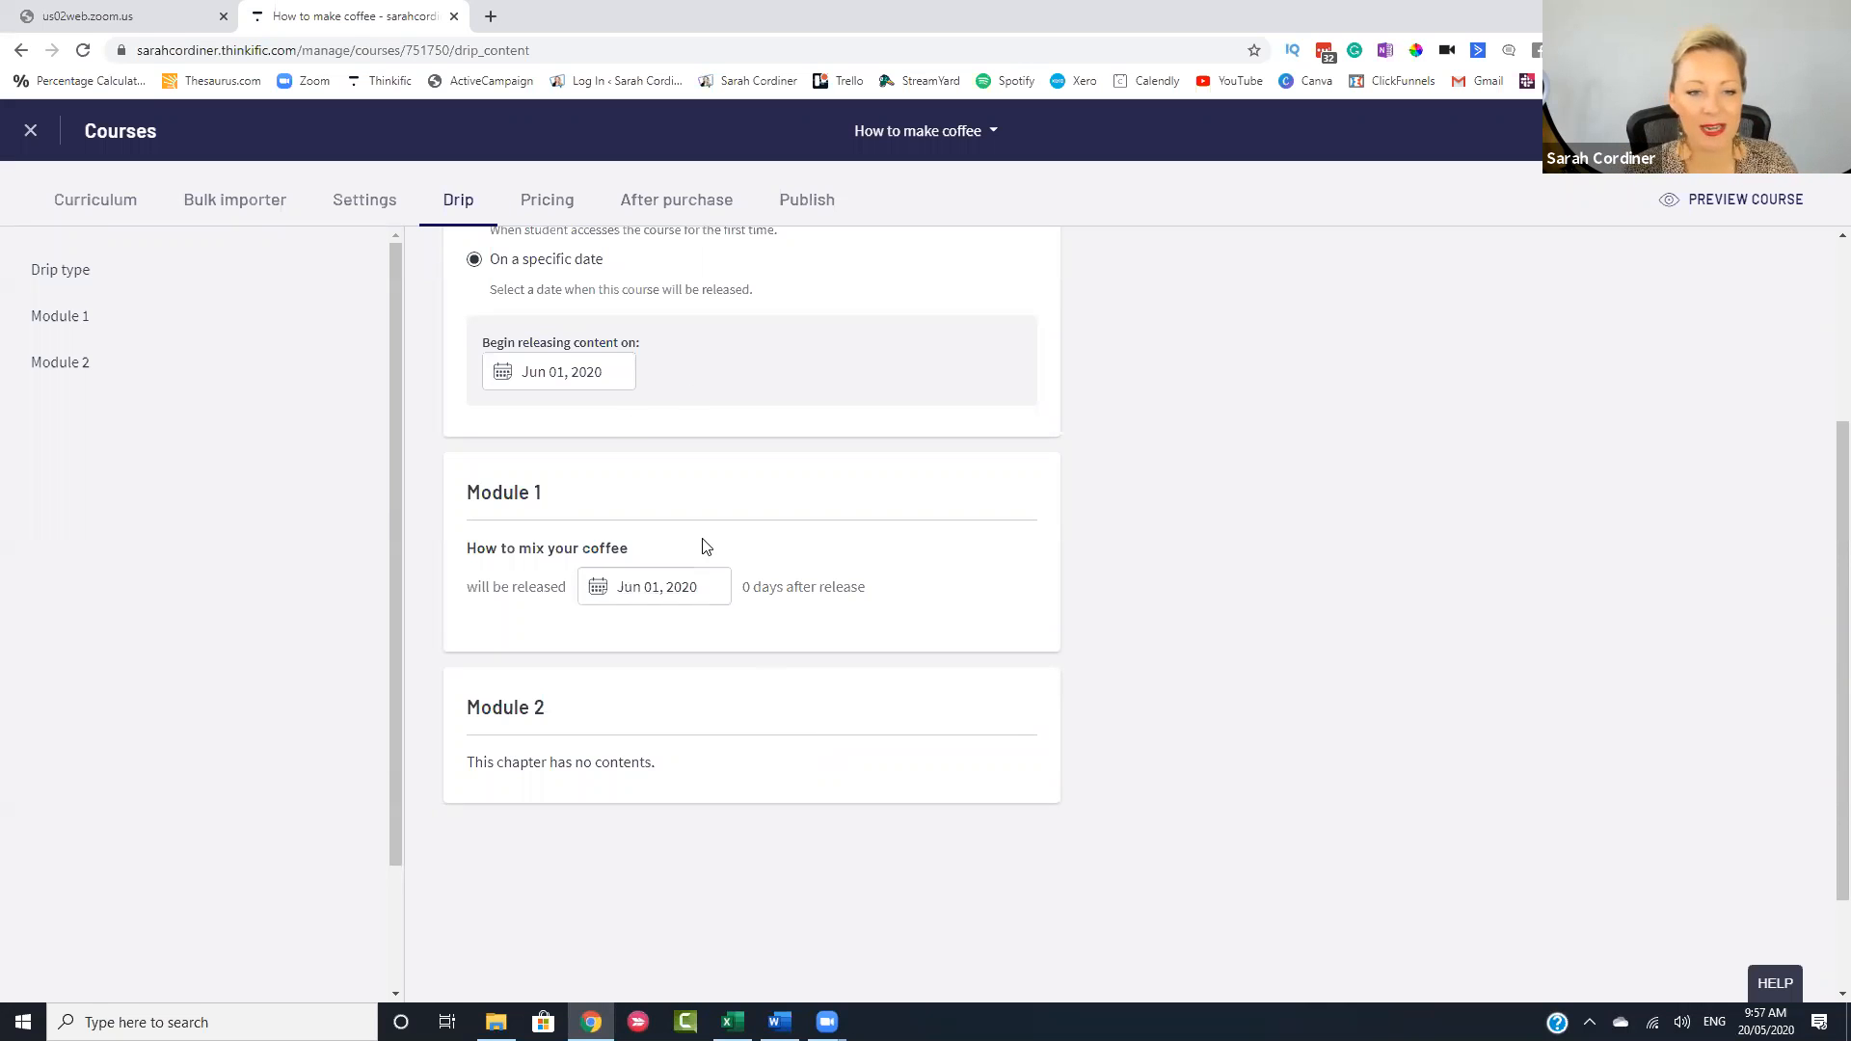
{"action": "scroll", "coordinate": [704, 541], "scroll_direction": "up", "scroll_amount": 2}
{"action": "scroll", "coordinate": [704, 541], "scroll_direction": "up", "scroll_amount": 1}
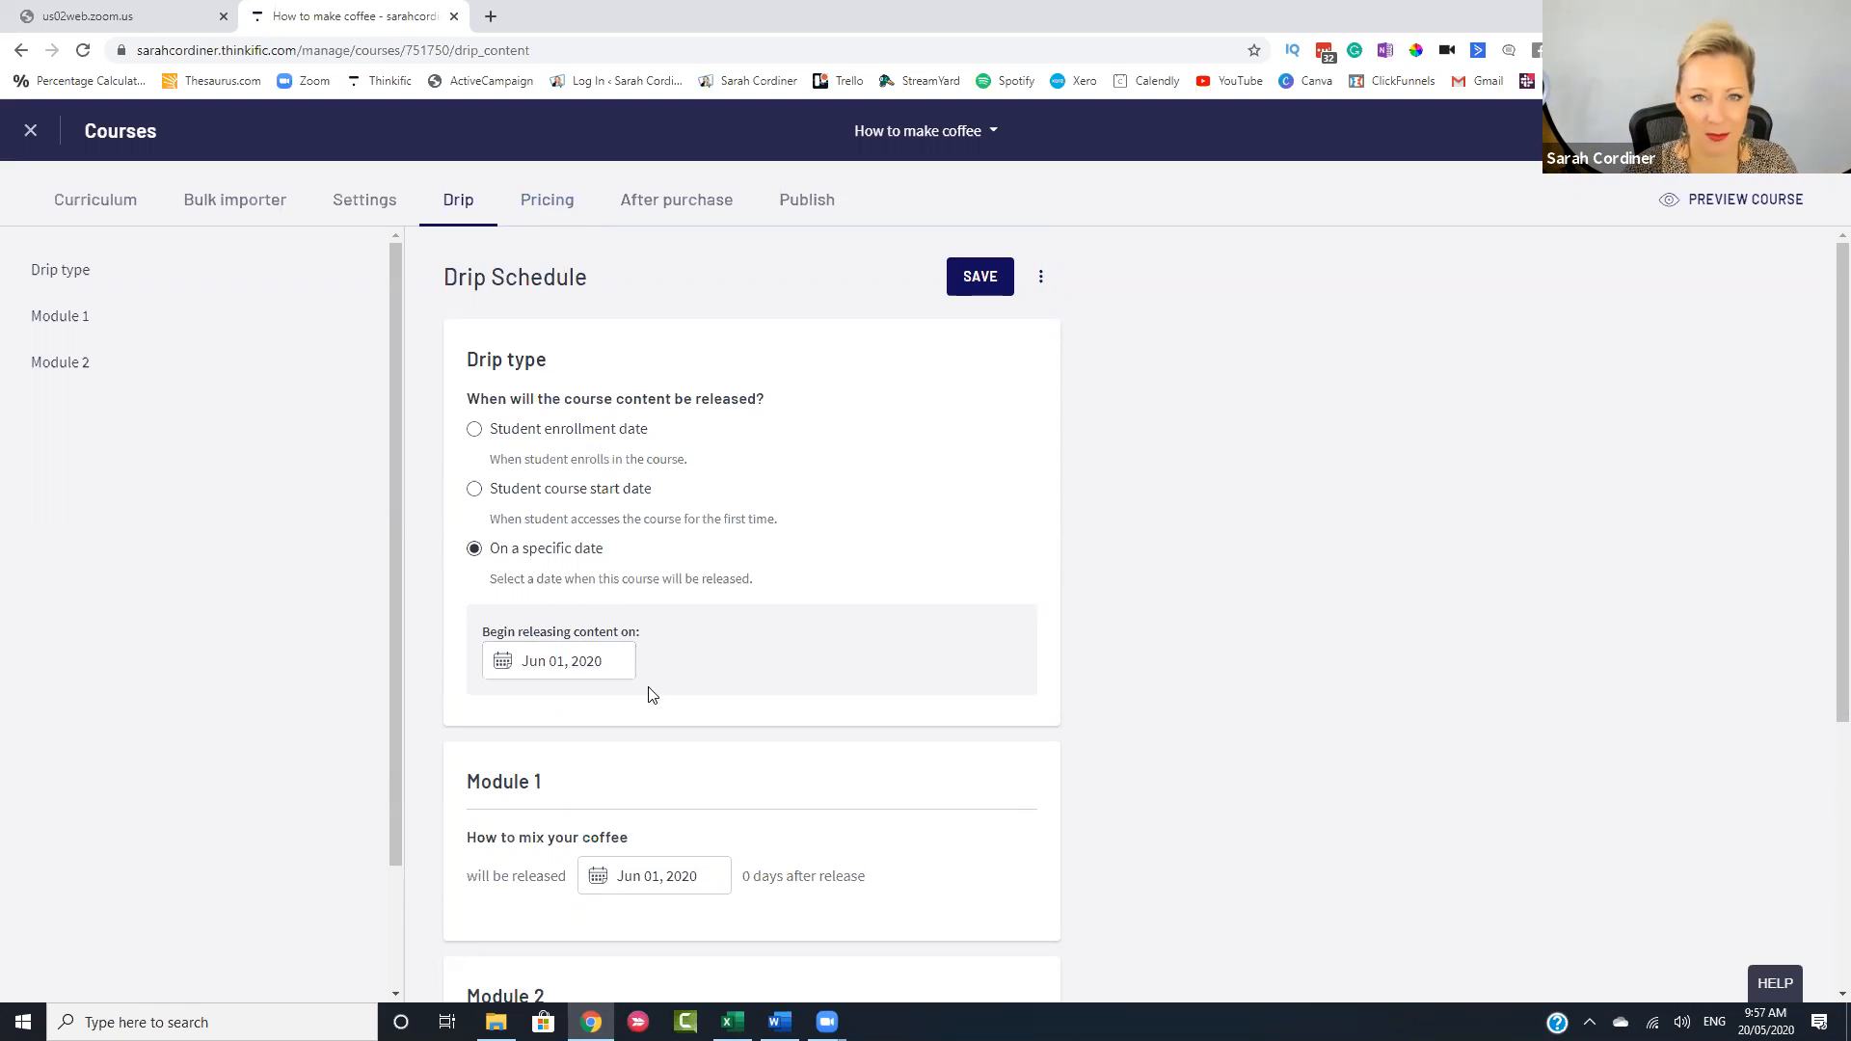
{"action": "left_click", "coordinate": [562, 663]}
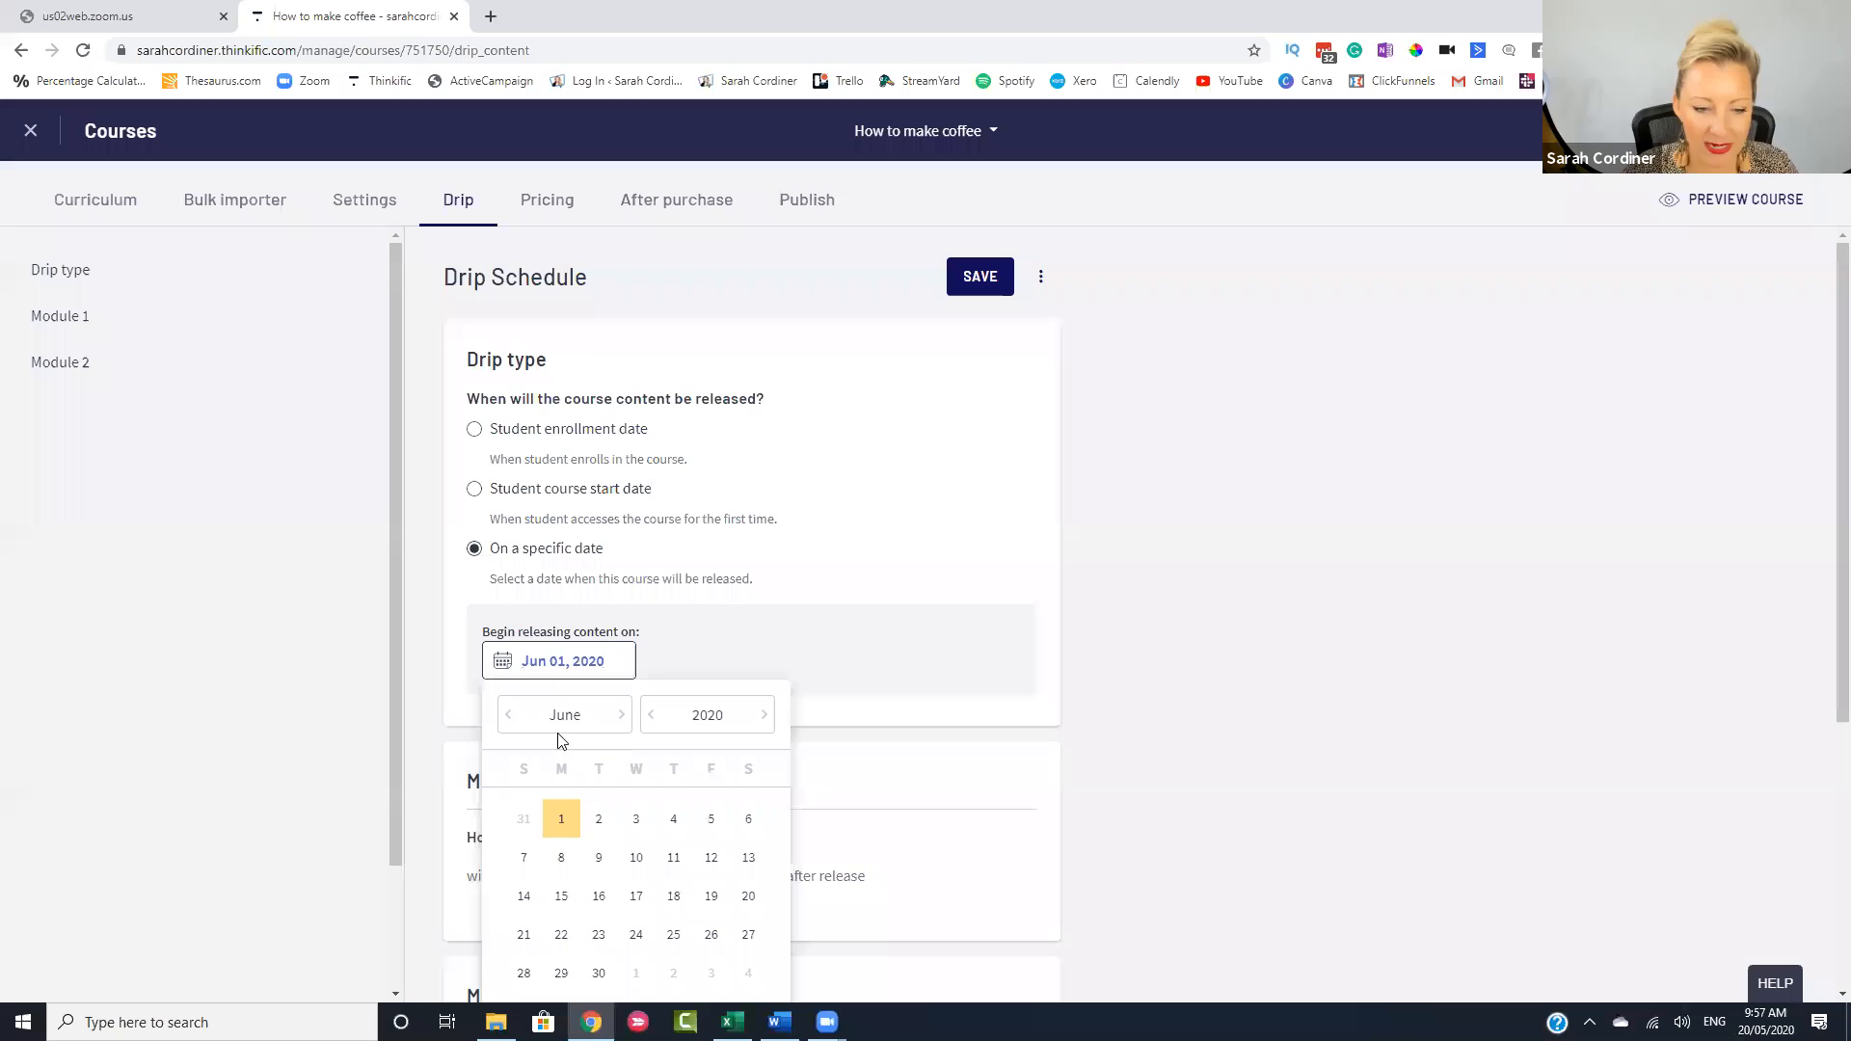
{"action": "left_click", "coordinate": [524, 818]}
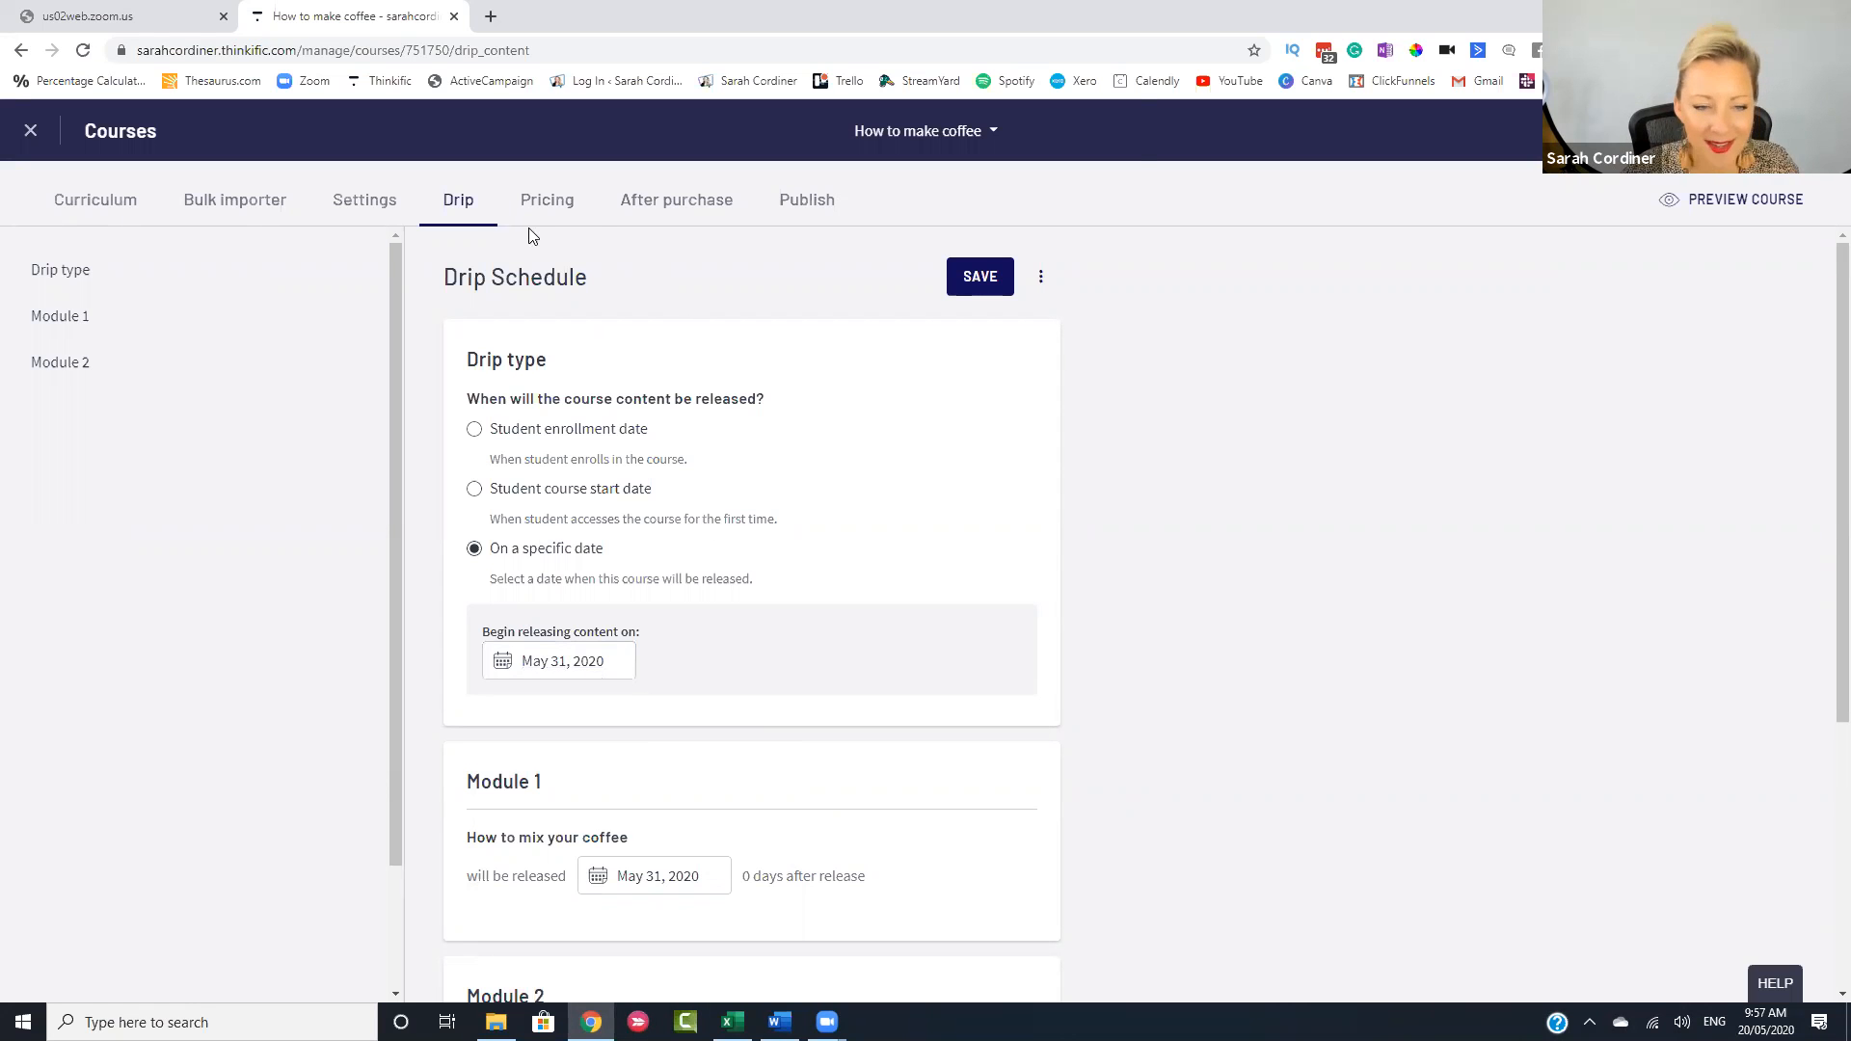
- Discard the unsaved drip changes and open the course's pricing settings
{"action": "left_click", "coordinate": [540, 197]}
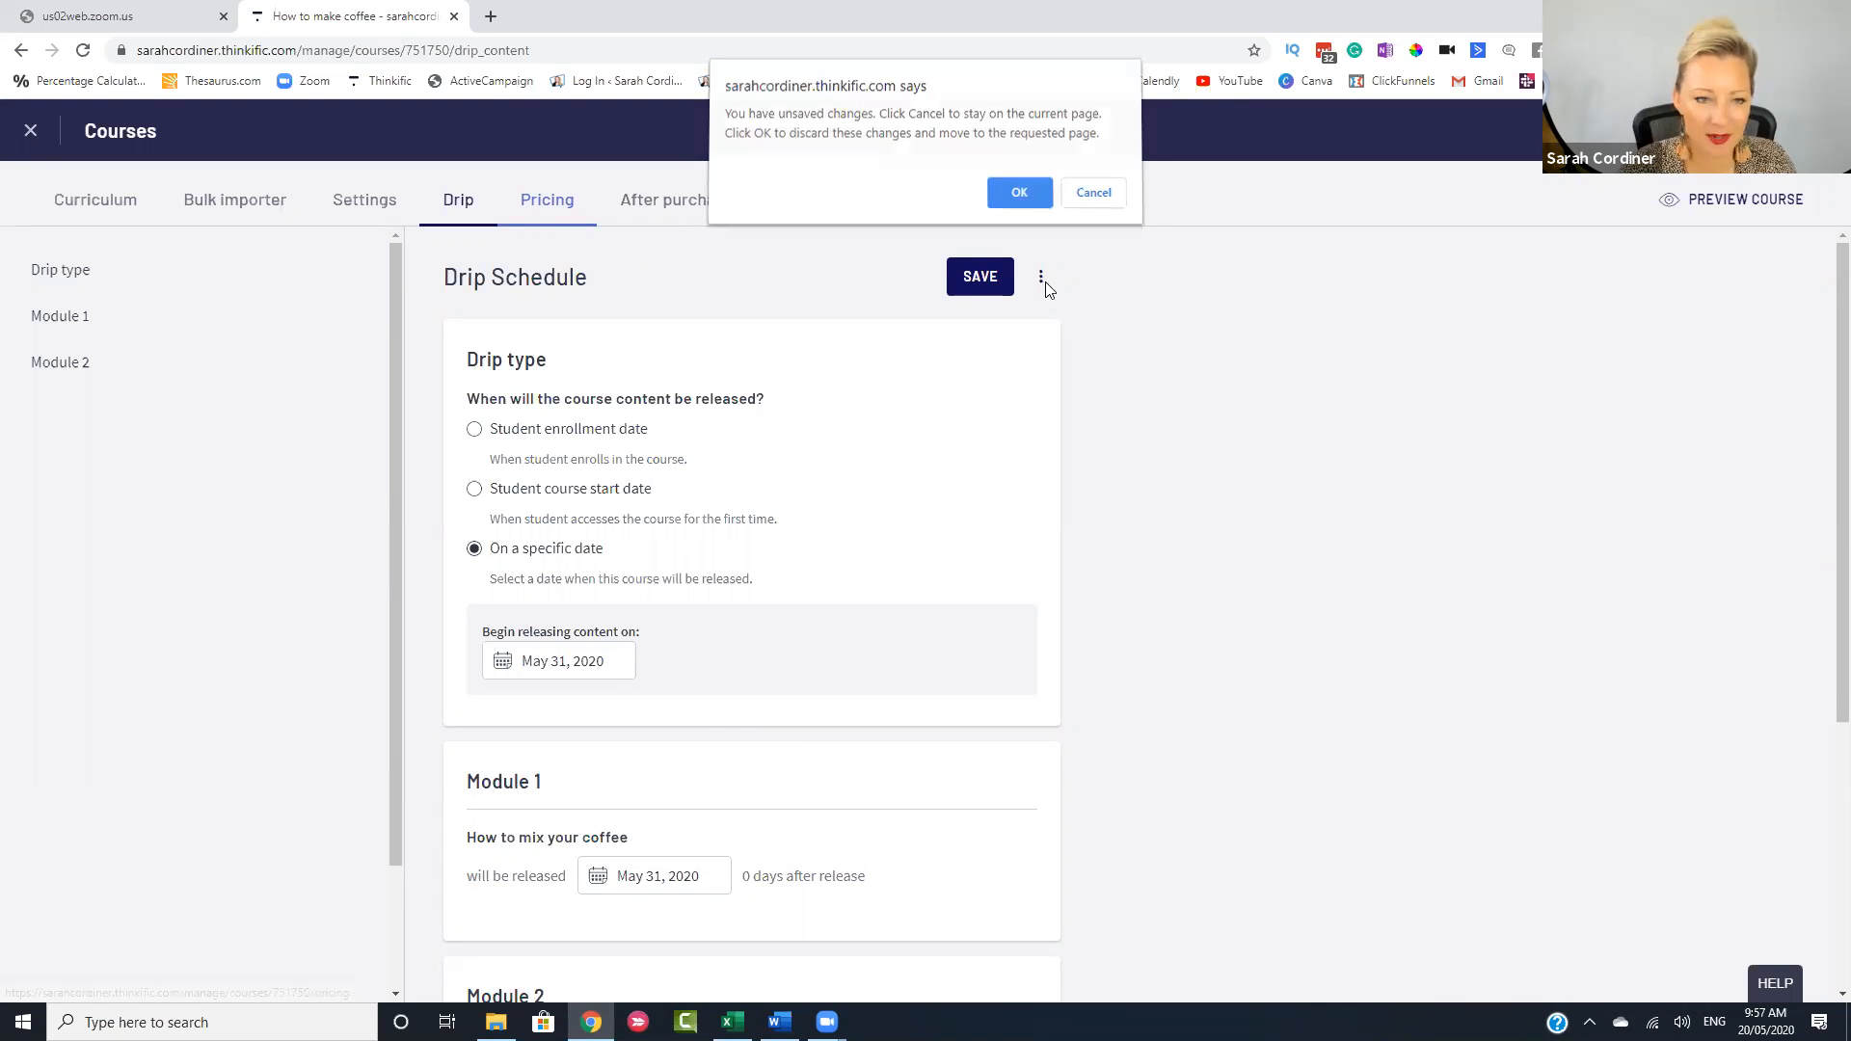
{"action": "key", "text": "Return"}
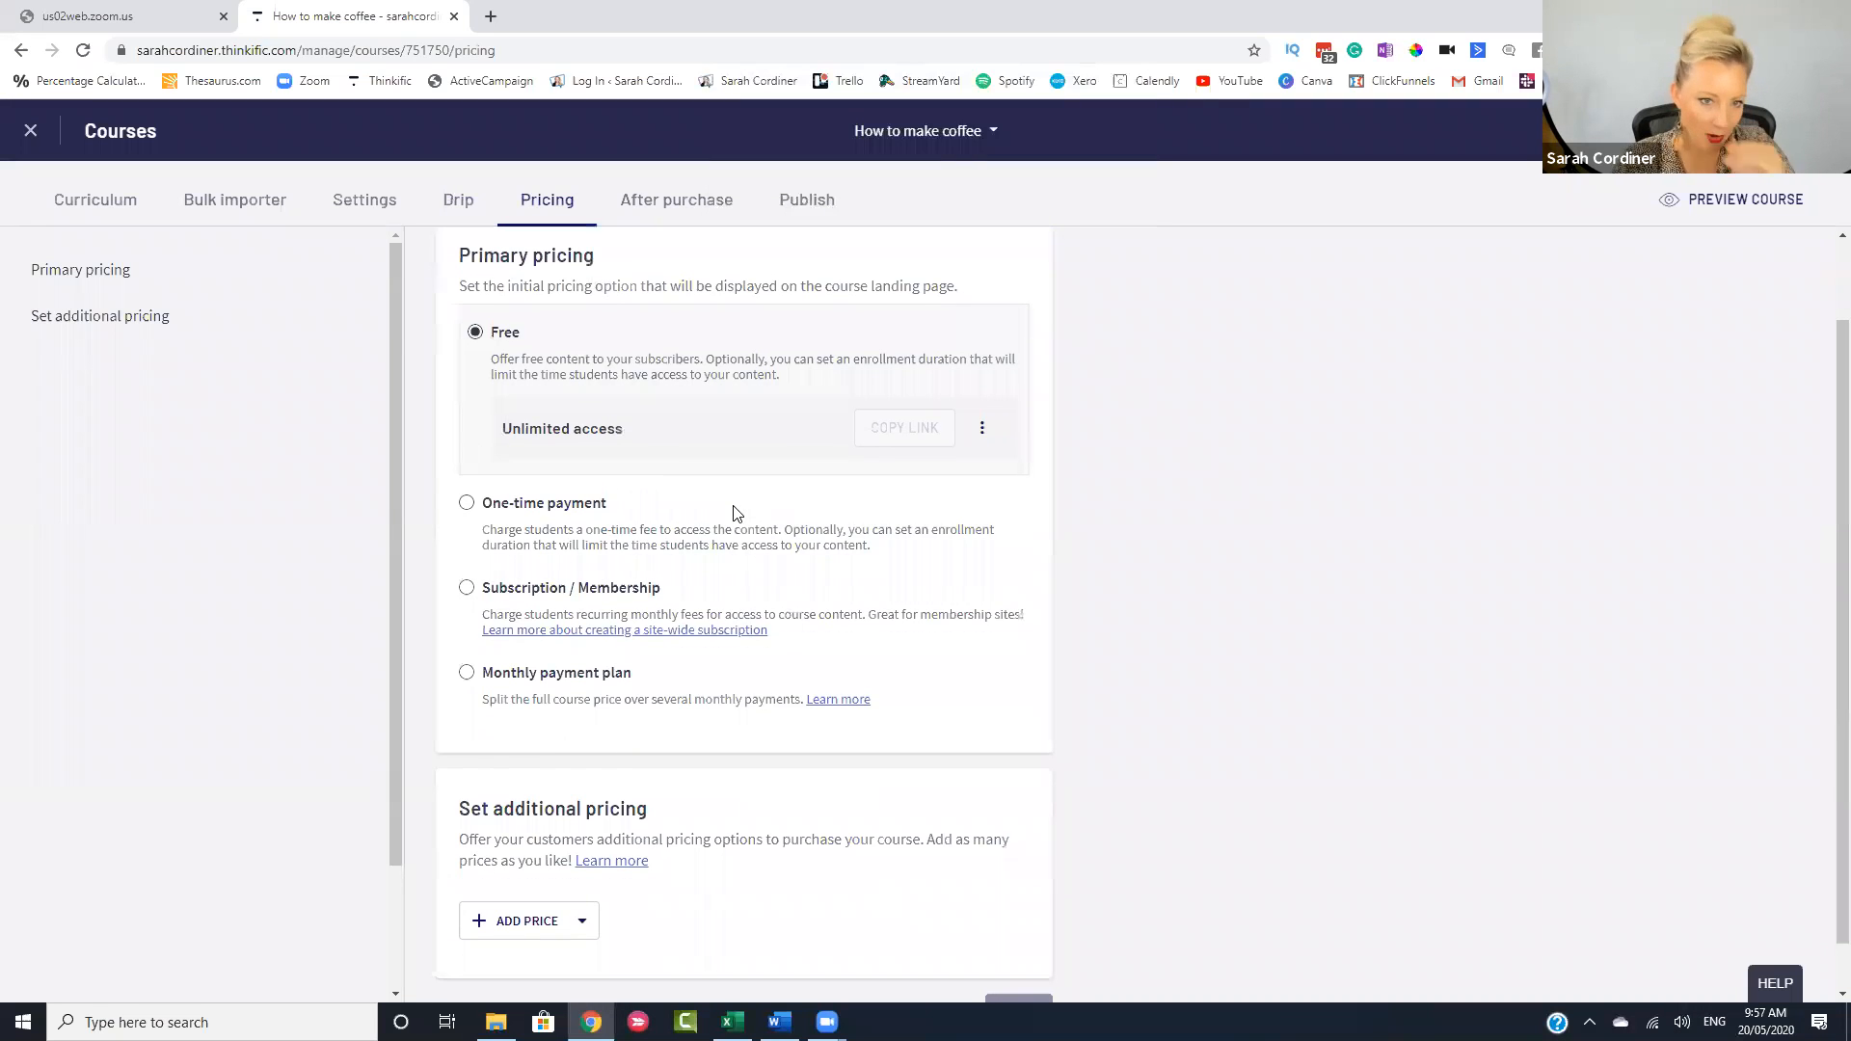
{"action": "scroll", "coordinate": [736, 514], "scroll_direction": "up", "scroll_amount": 1}
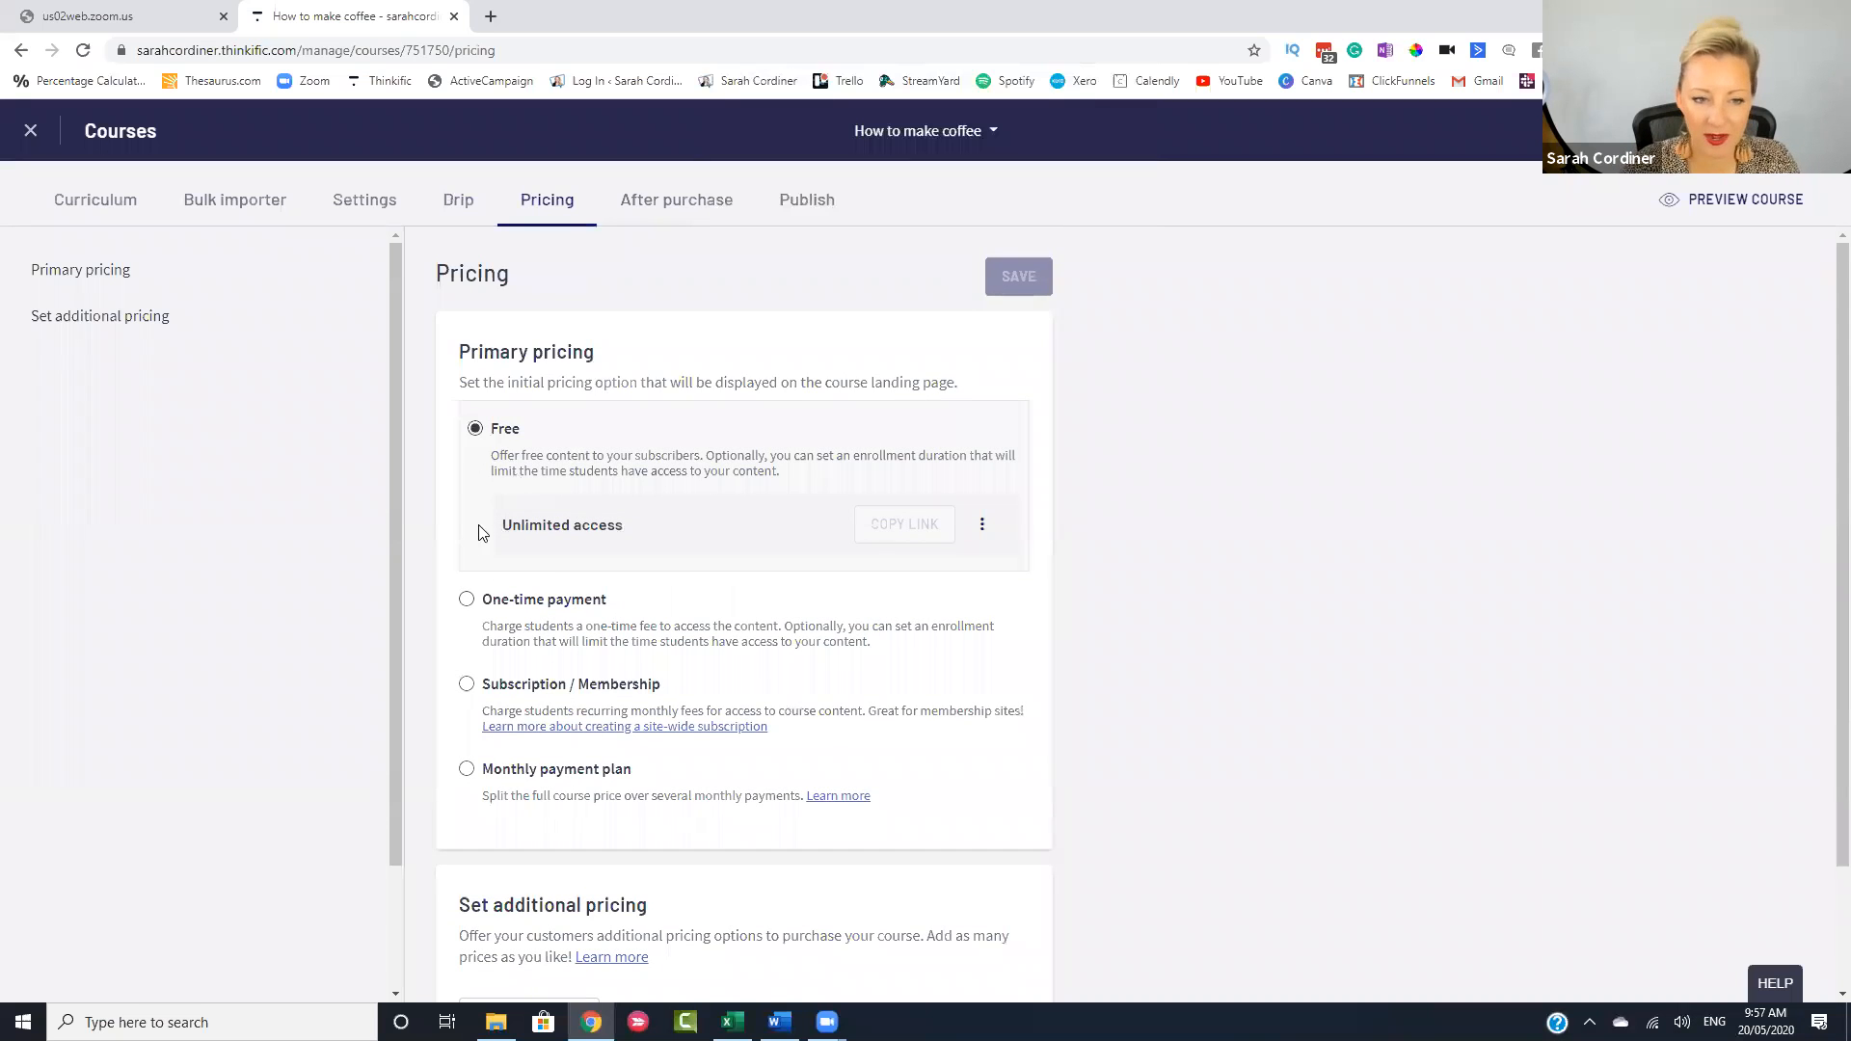
- Try the One-time payment, Subscription / Membership and Monthly payment plan options as the primary pricing
{"action": "left_click", "coordinate": [467, 600]}
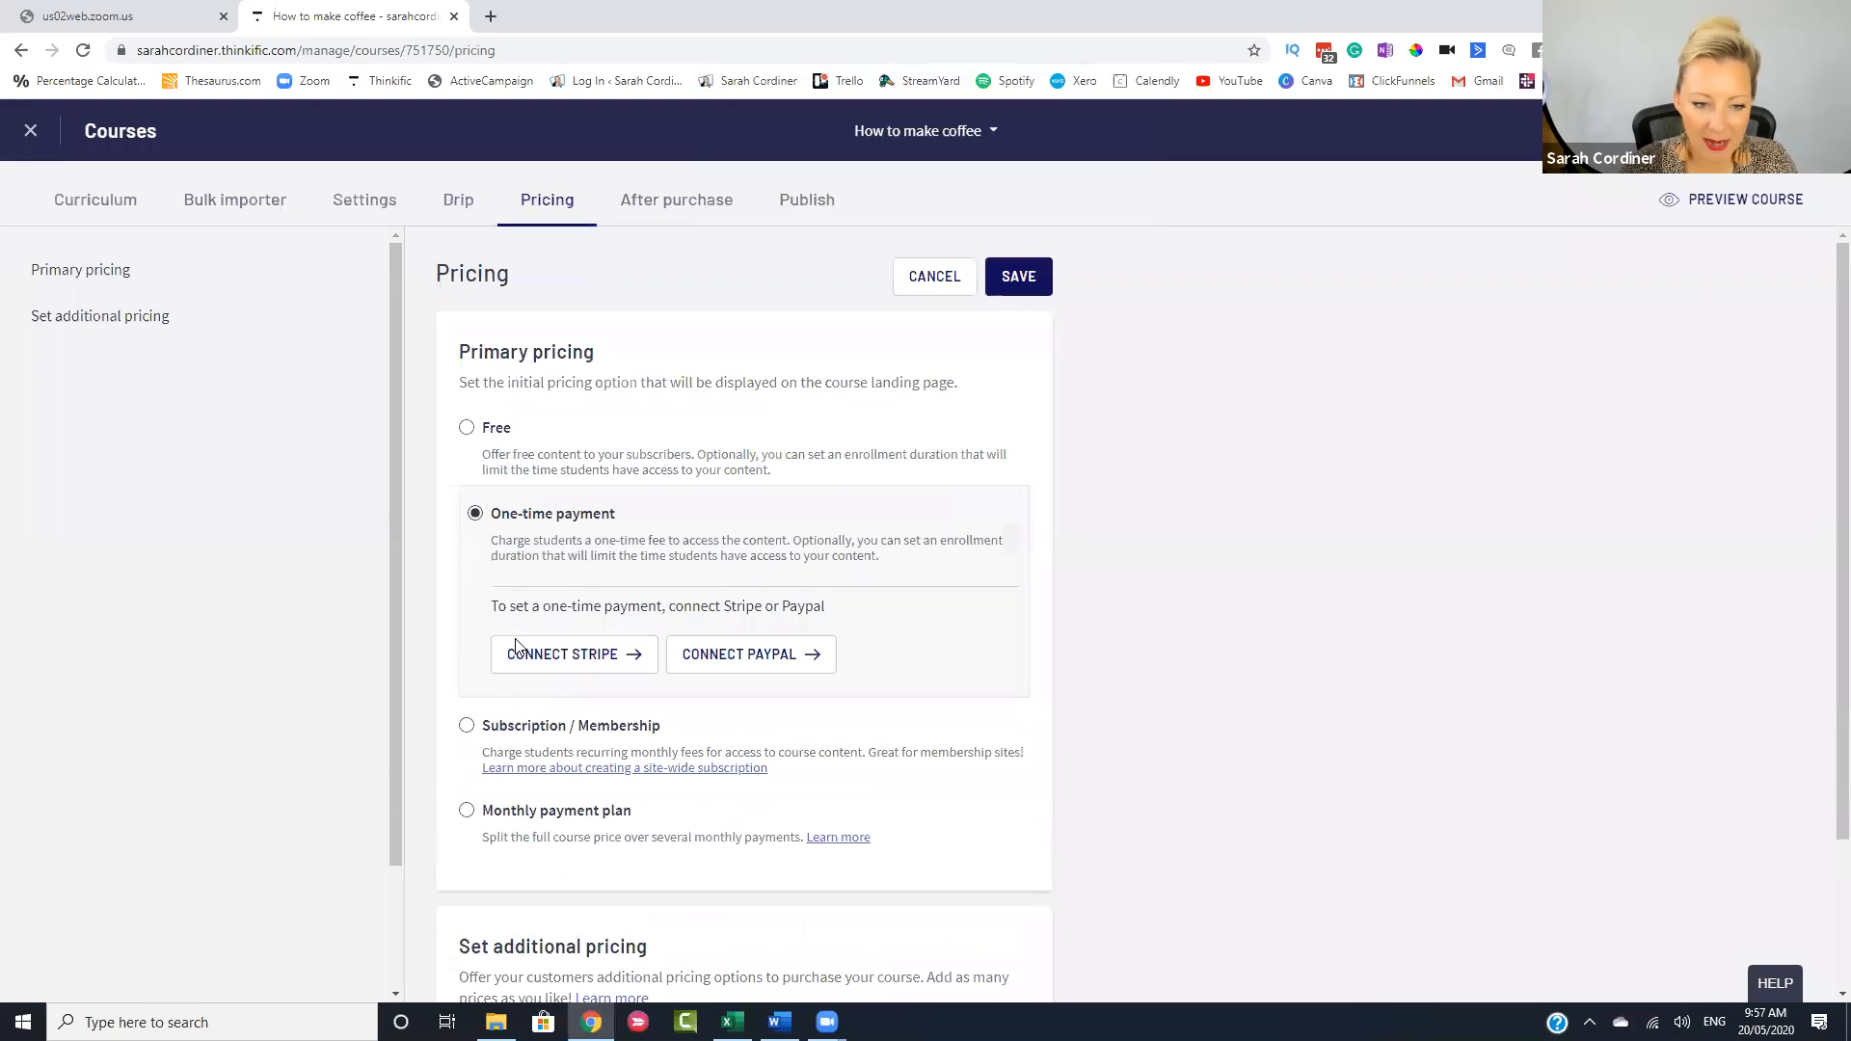
{"action": "left_click", "coordinate": [481, 725]}
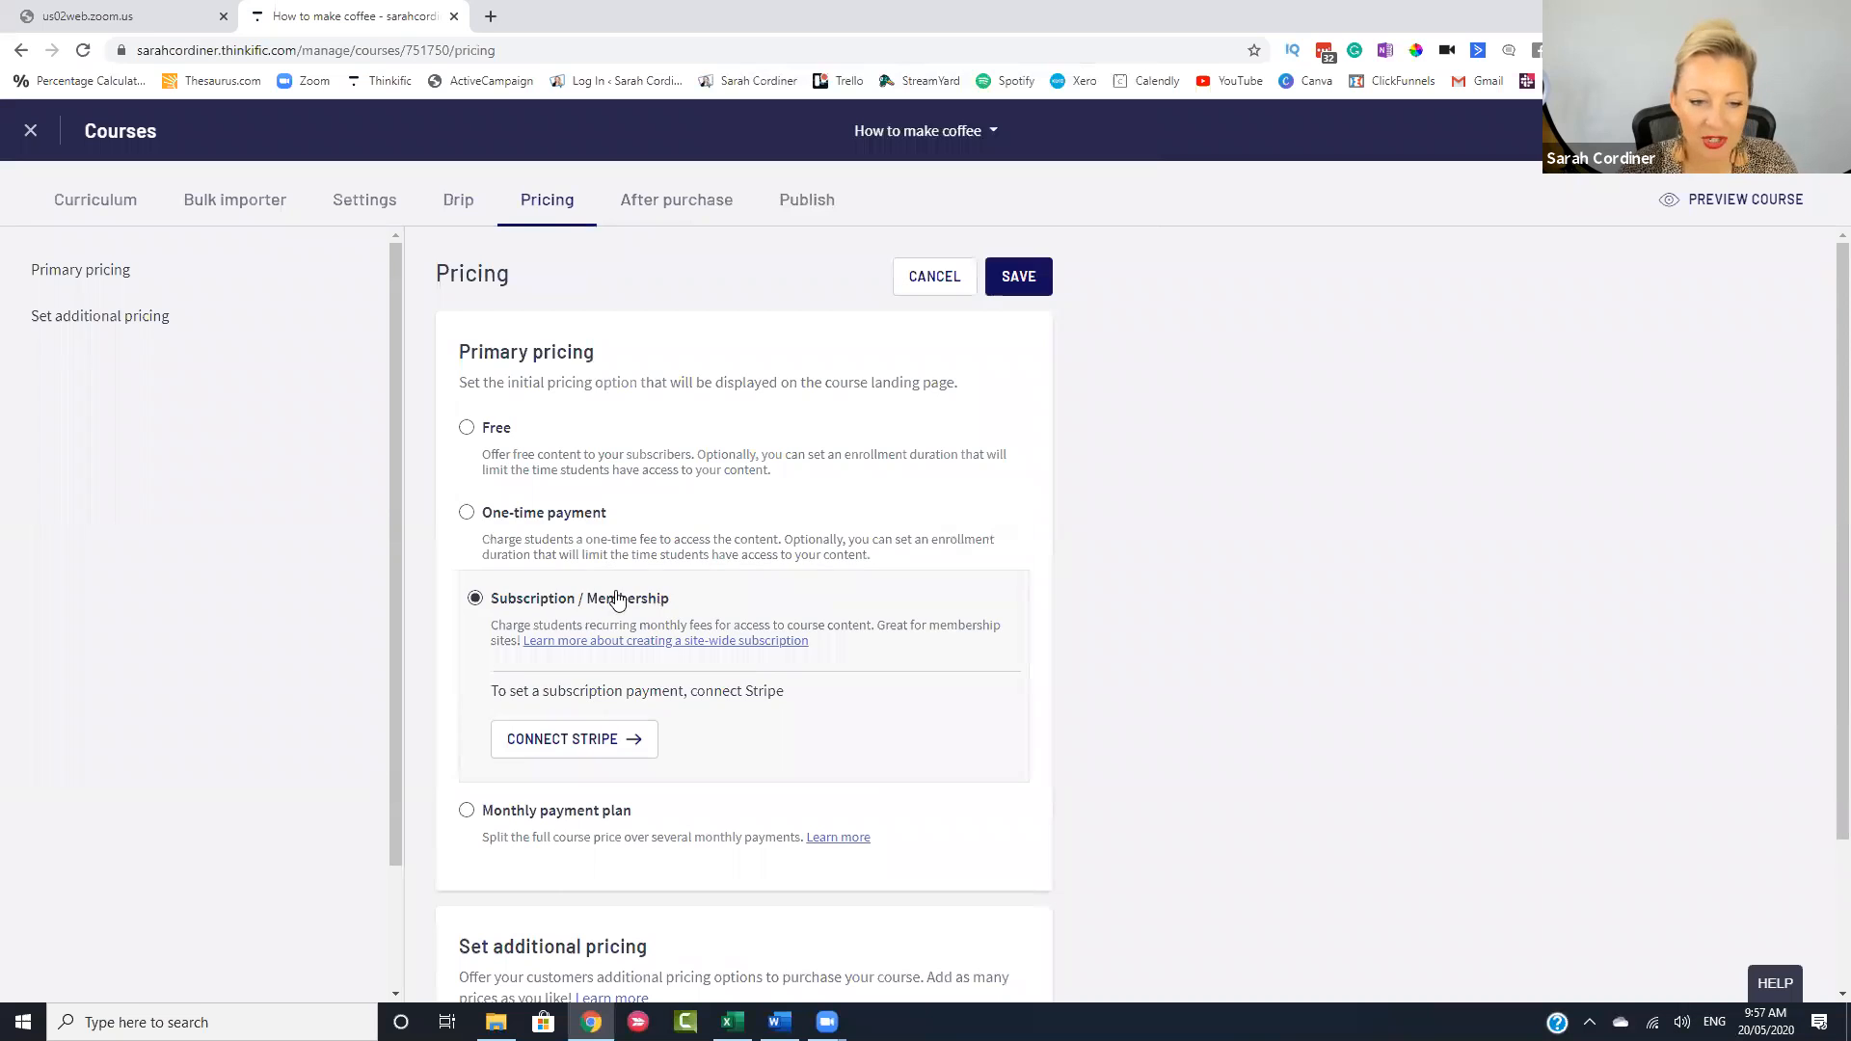
{"action": "scroll", "coordinate": [480, 649], "scroll_direction": "down", "scroll_amount": 2}
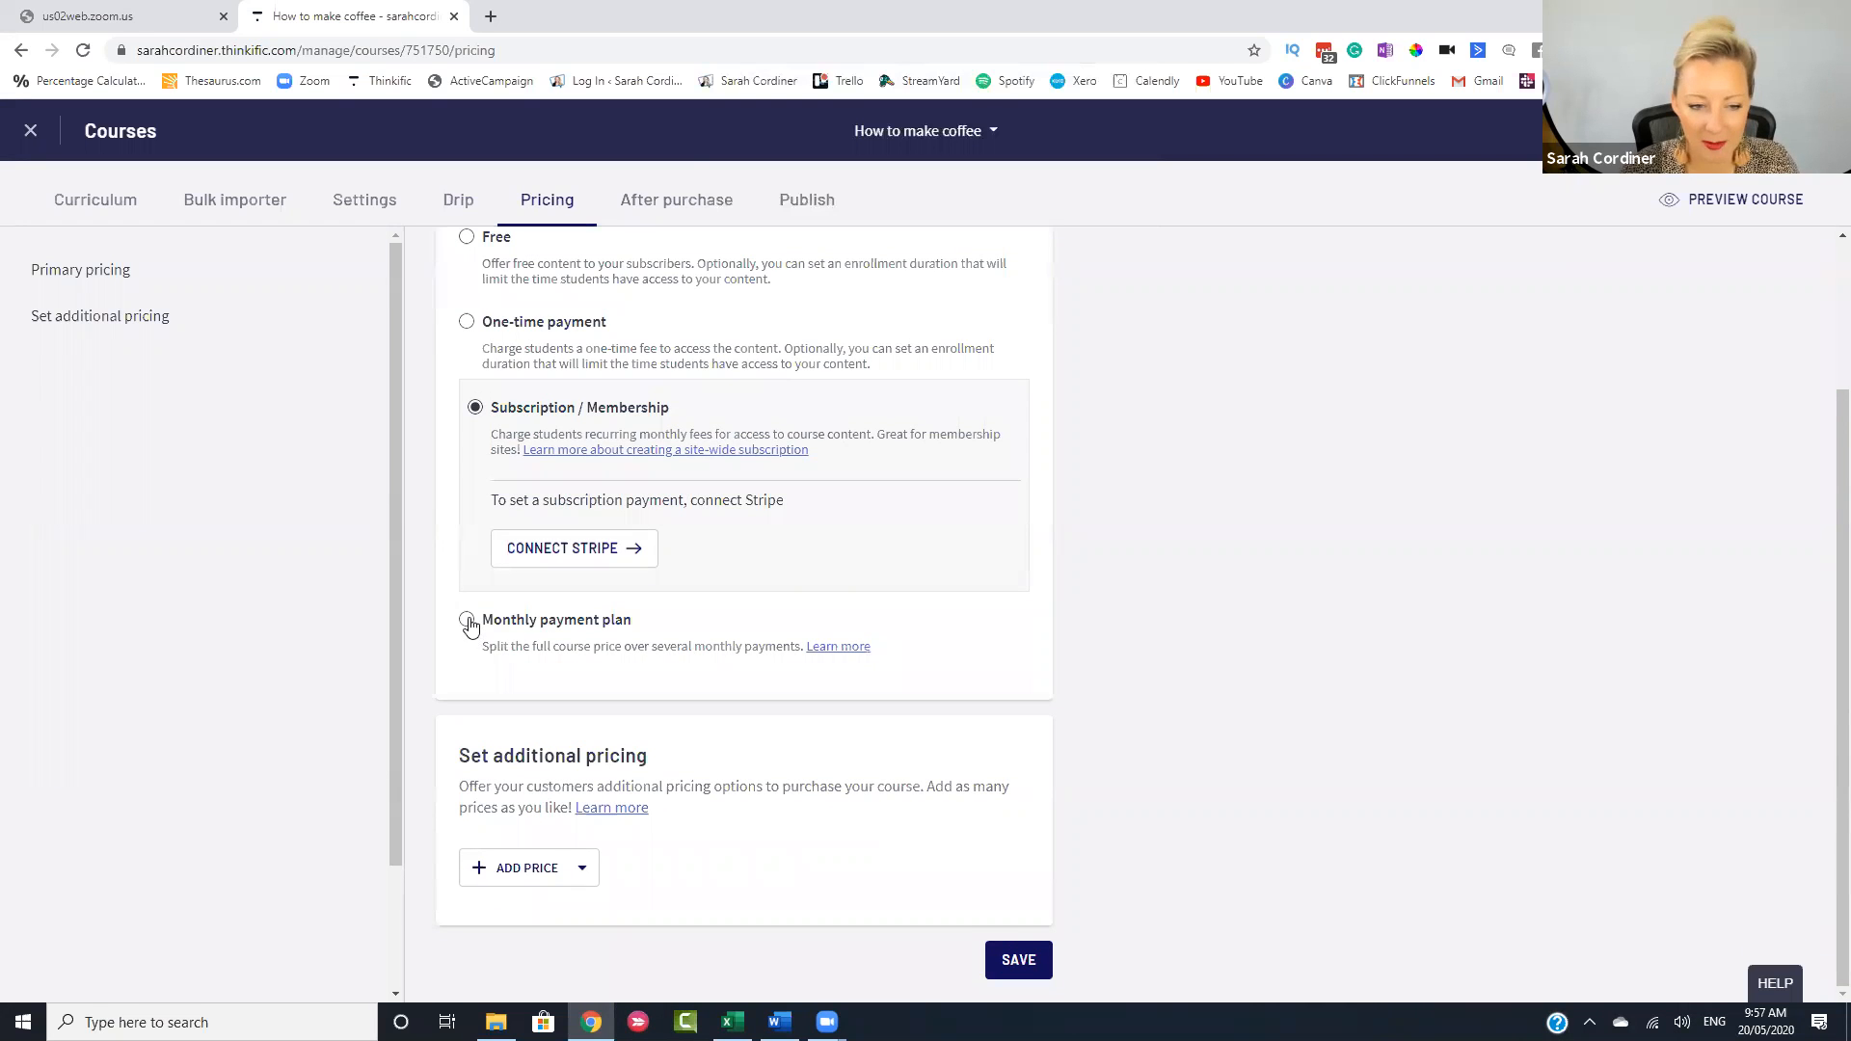
{"action": "left_click", "coordinate": [466, 620]}
{"action": "scroll", "coordinate": [613, 453], "scroll_direction": "up", "scroll_amount": 2}
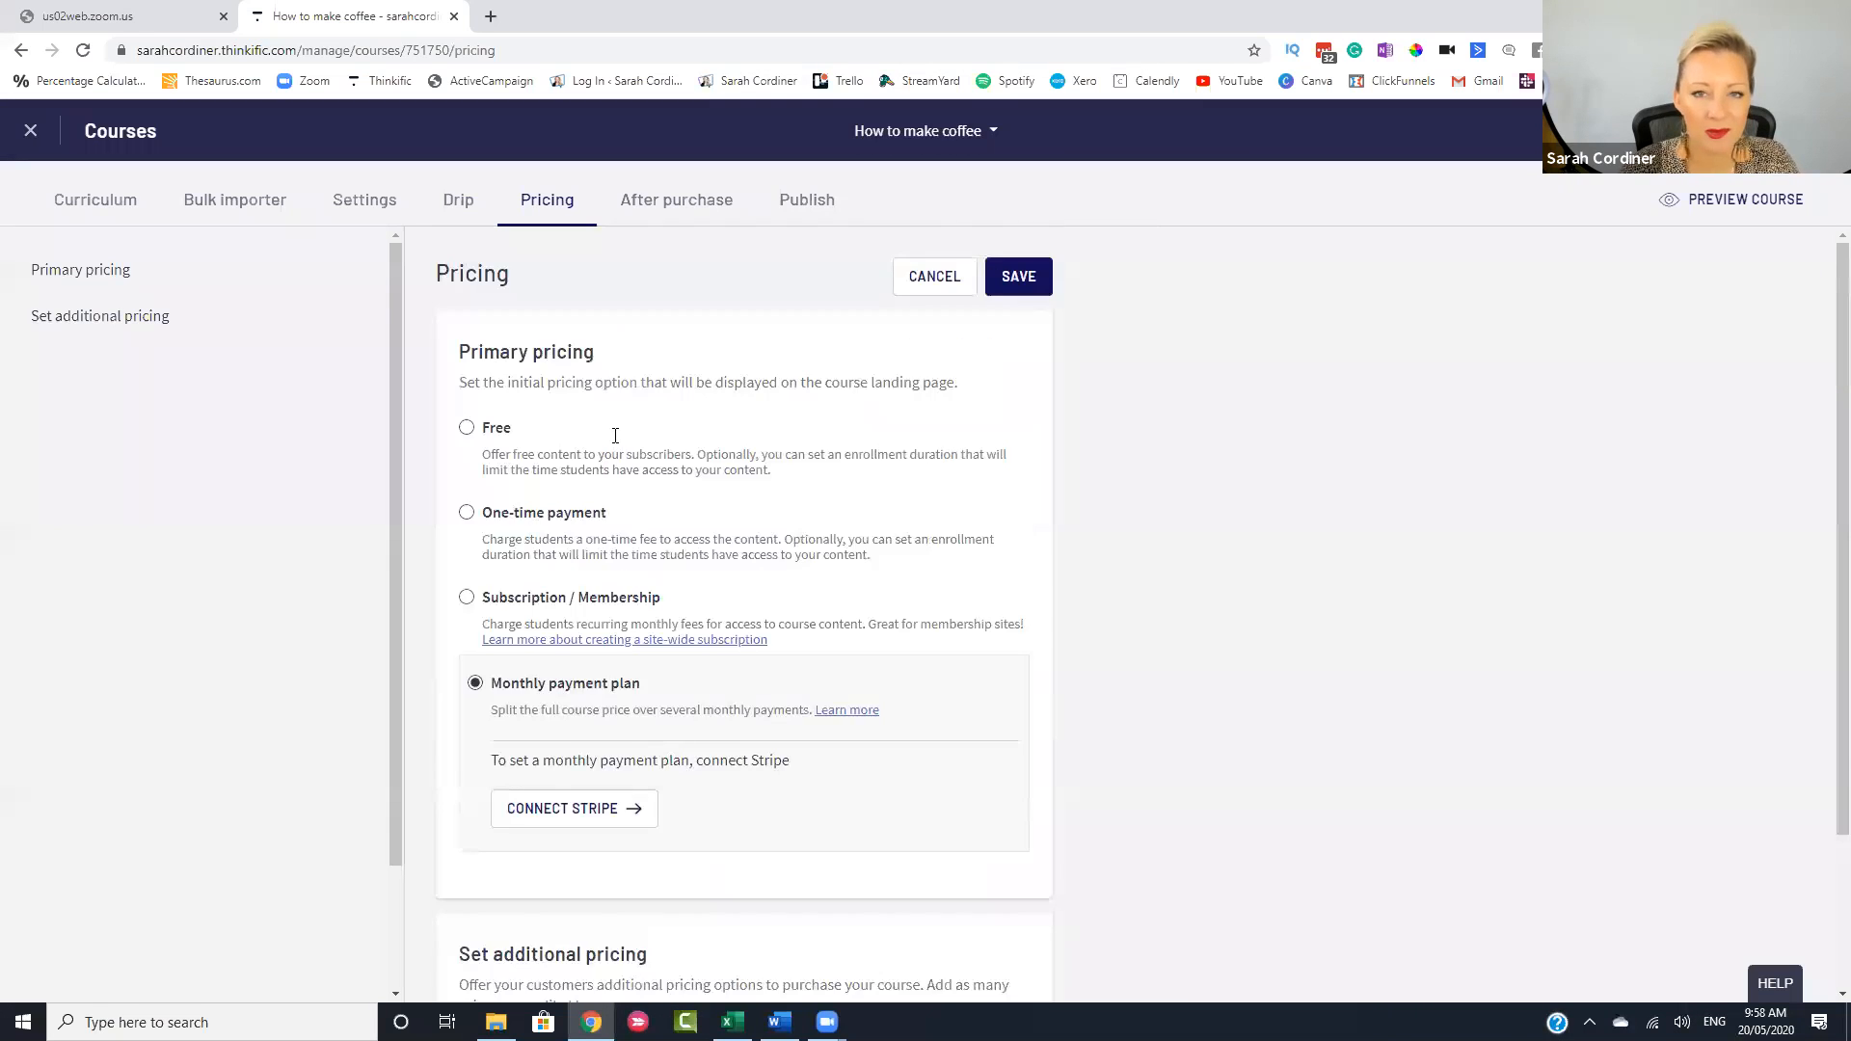
{"action": "left_click", "coordinate": [468, 511]}
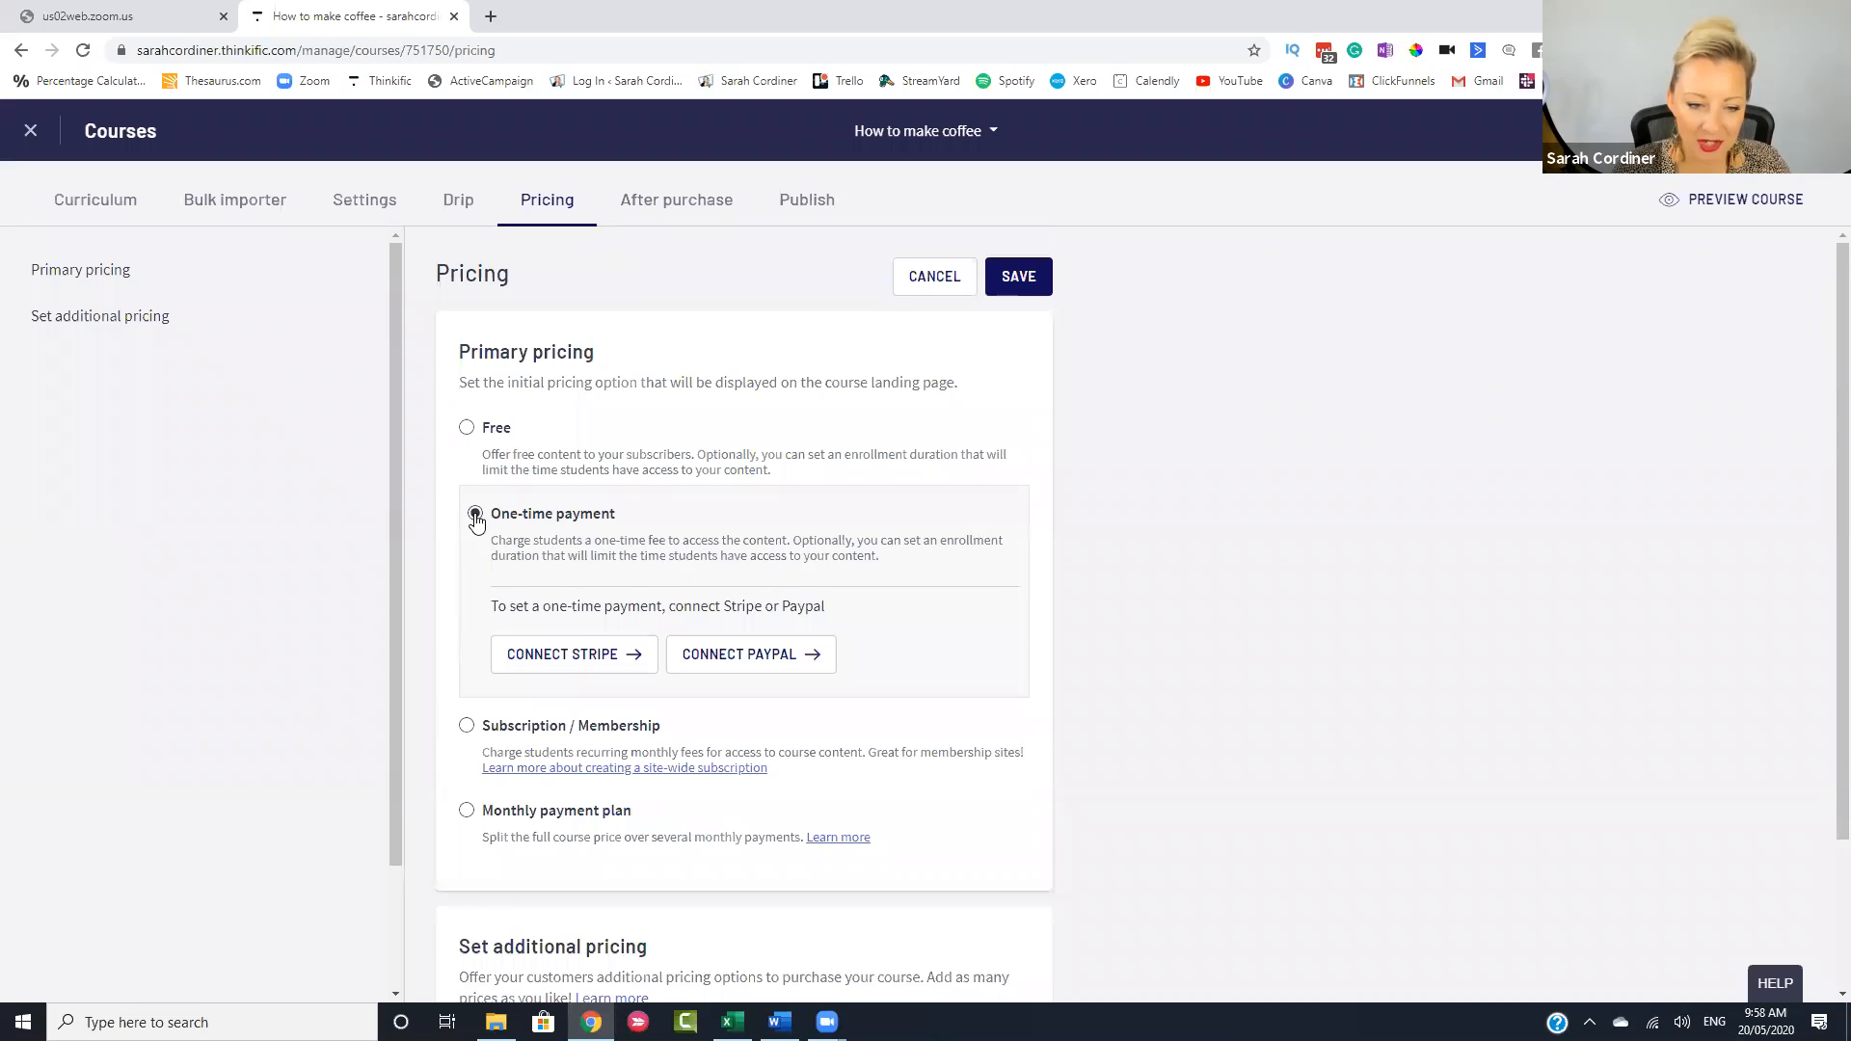
{"action": "scroll", "coordinate": [475, 521], "scroll_direction": "down", "scroll_amount": 1}
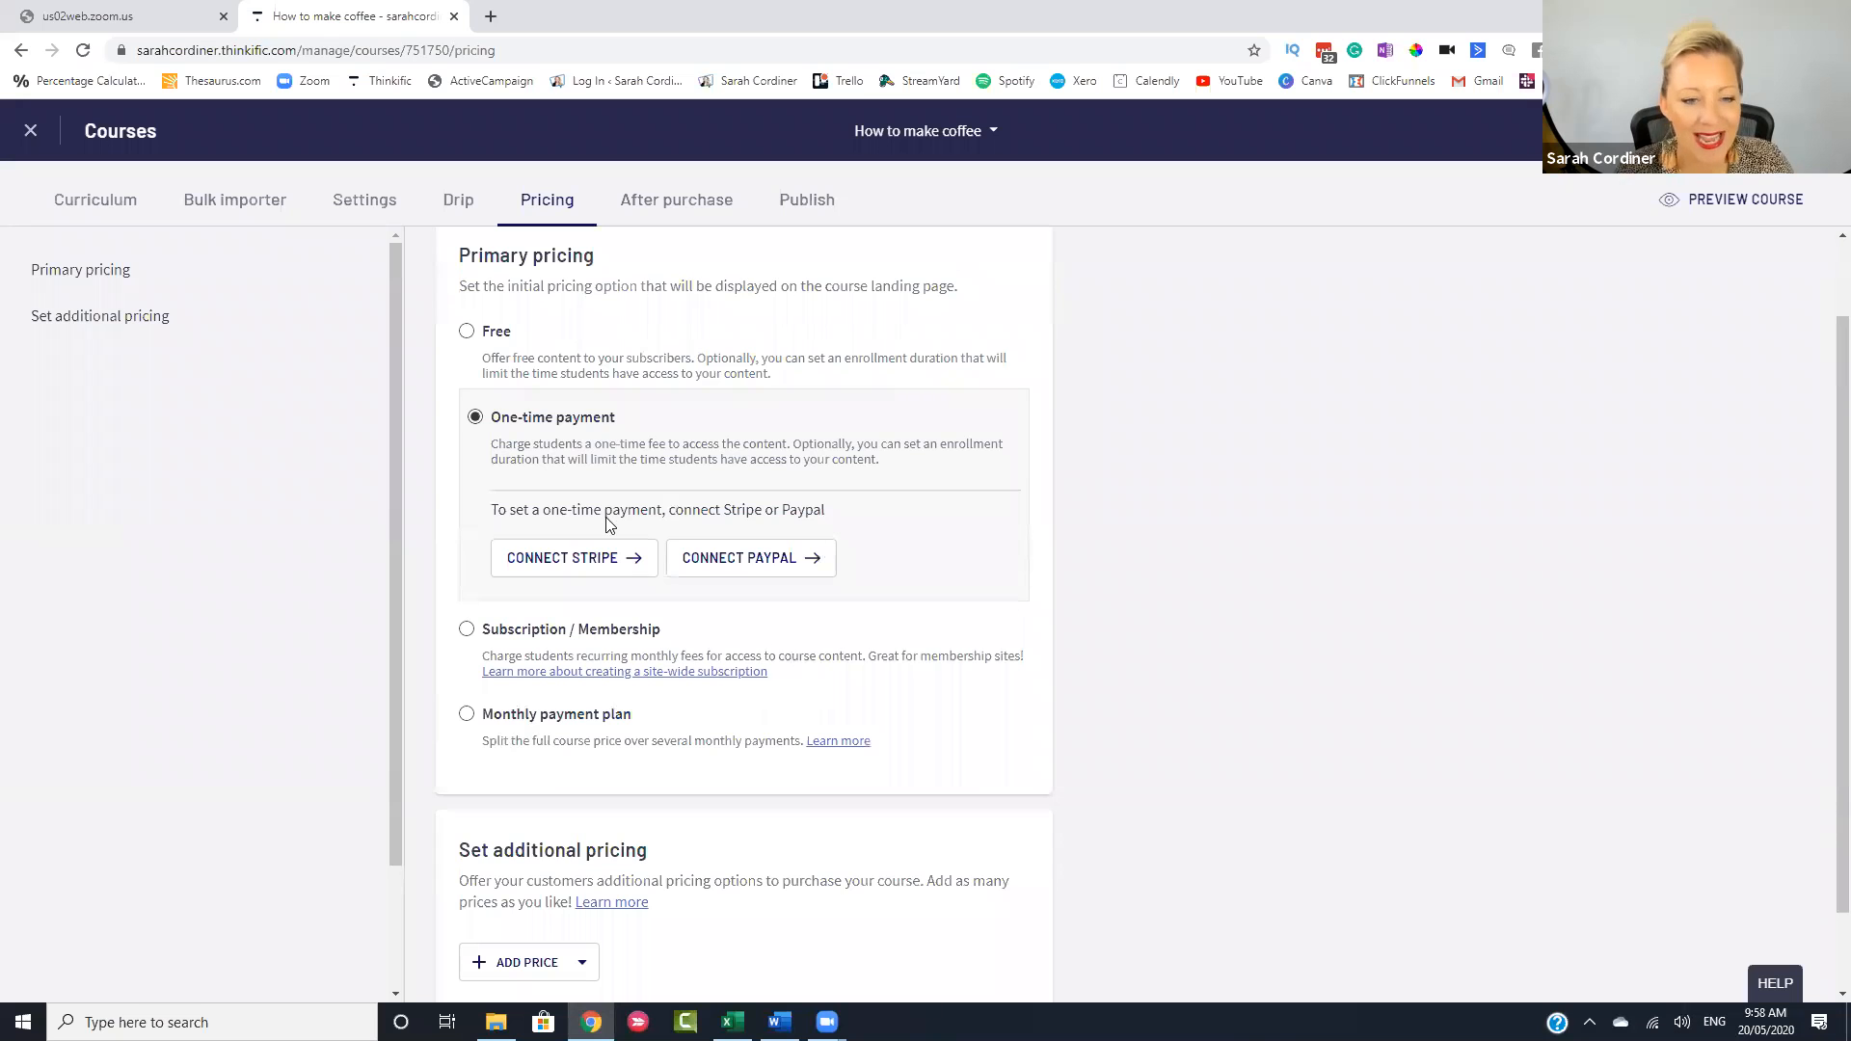
{"action": "scroll", "coordinate": [655, 511], "scroll_direction": "up", "scroll_amount": 1}
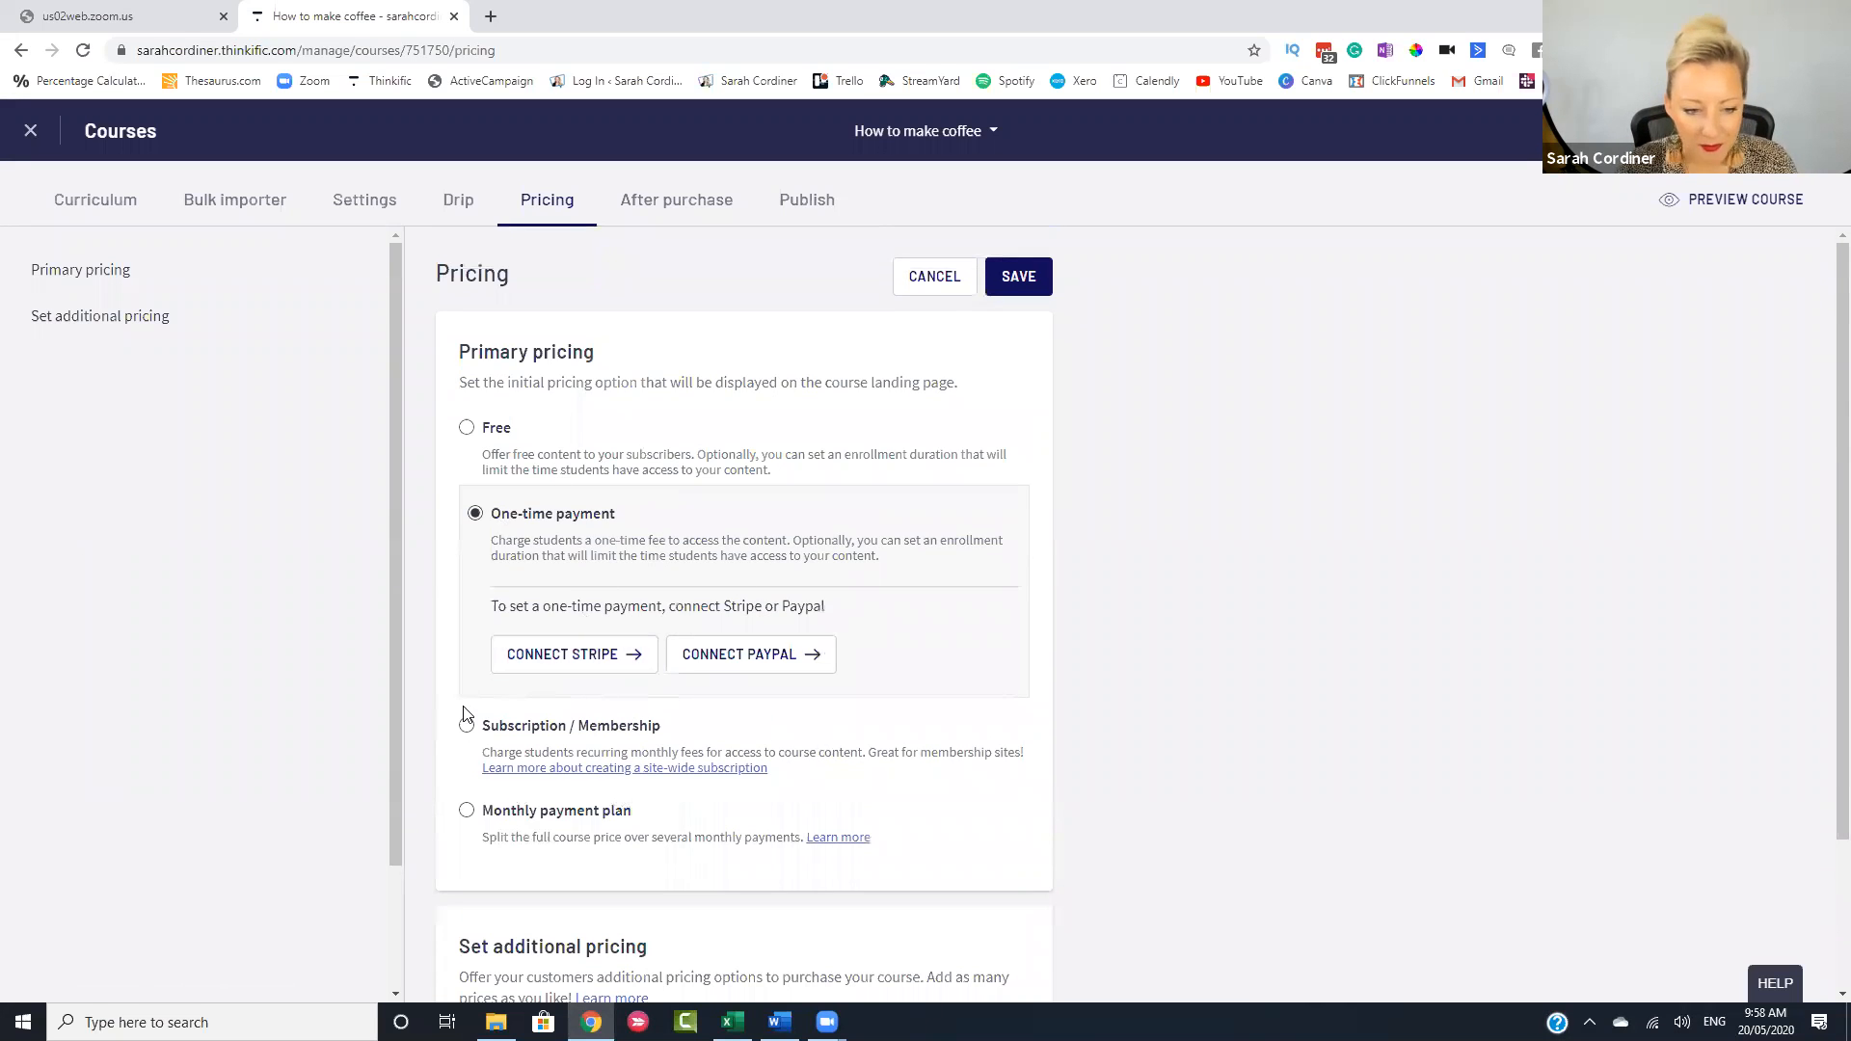
{"action": "left_click", "coordinate": [467, 730]}
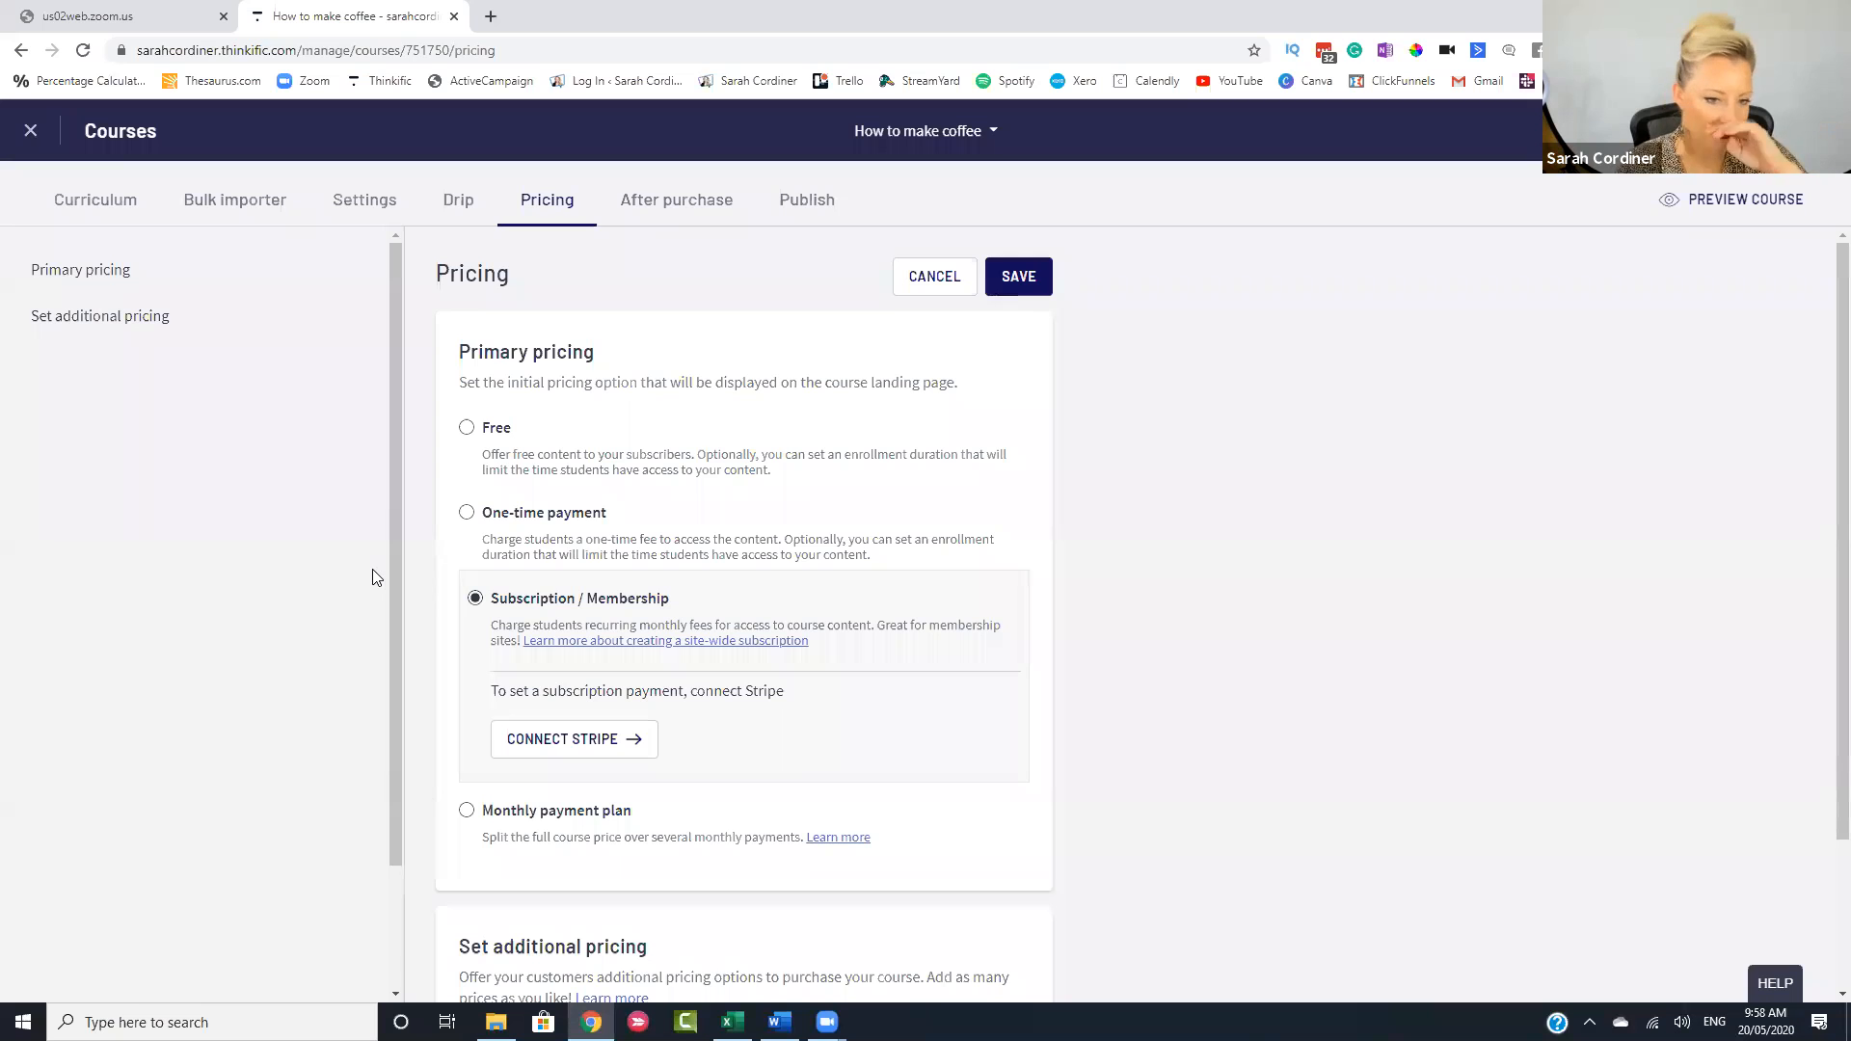
- Set the primary pricing to Free with access expiring after 90 days
{"action": "left_click", "coordinate": [467, 427]}
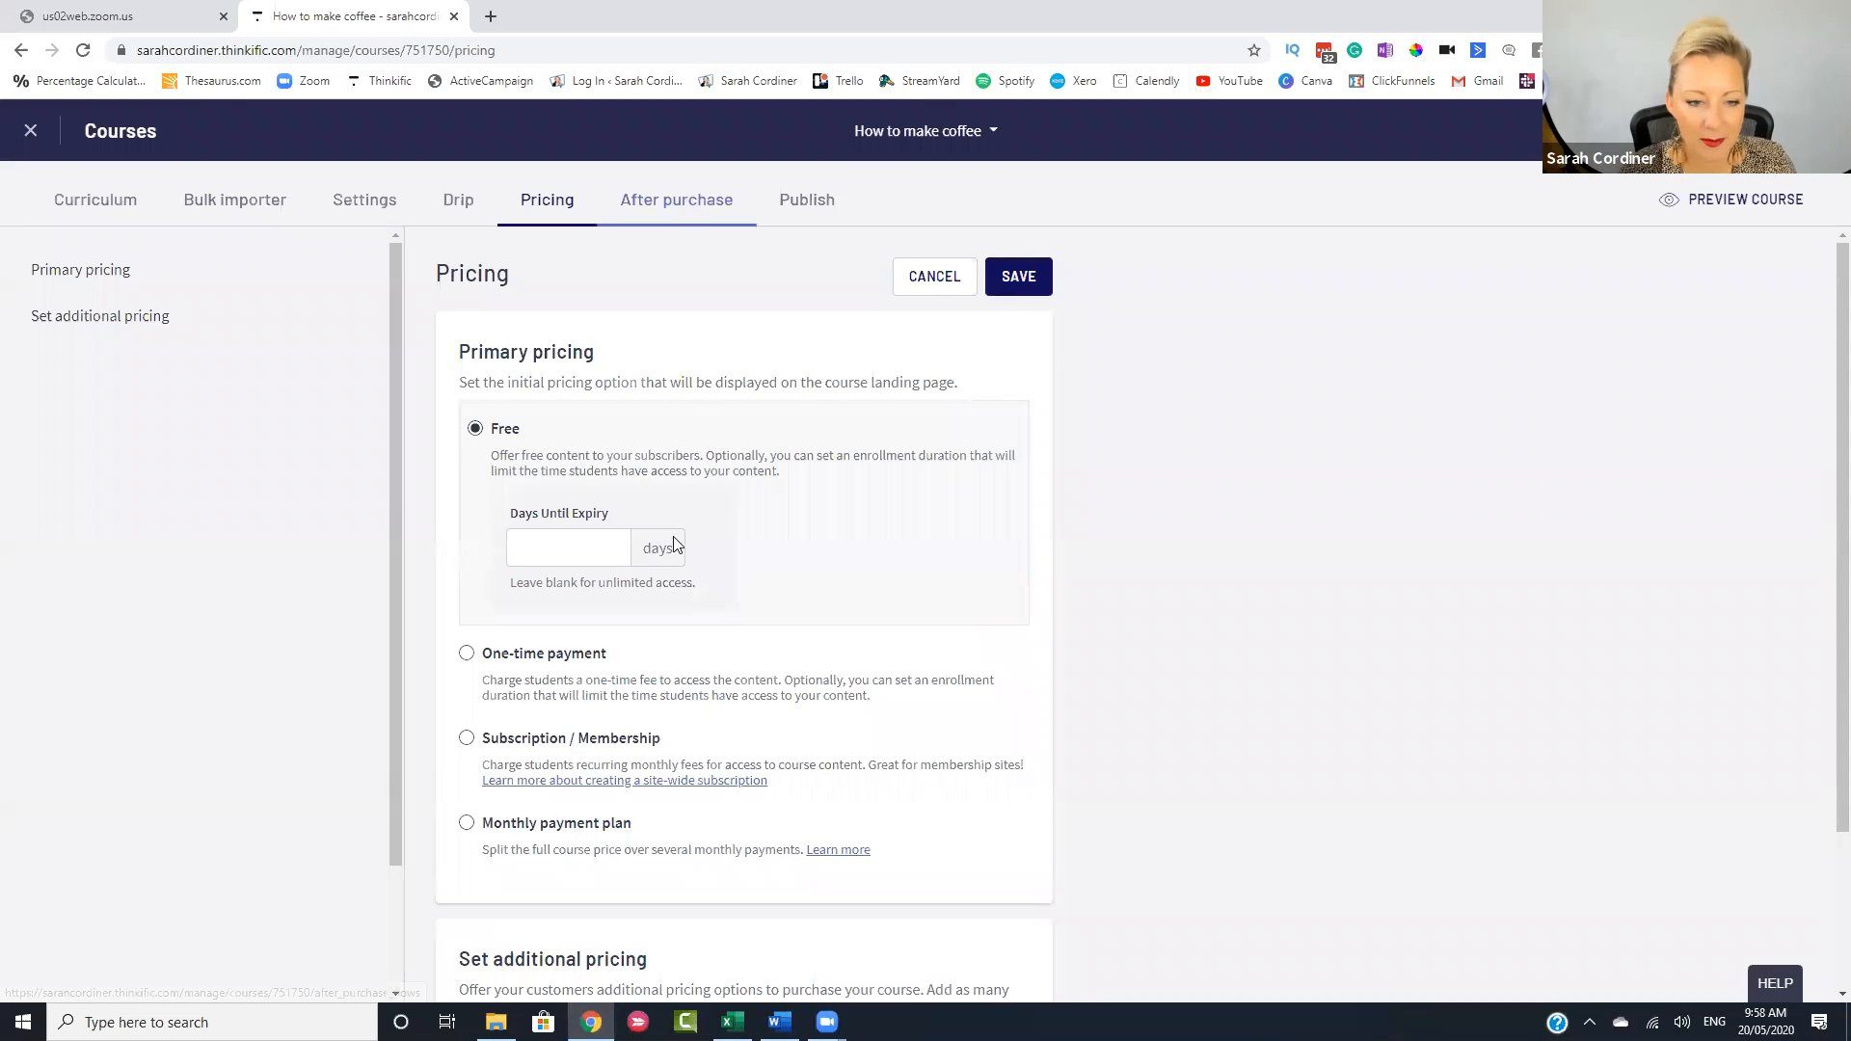
{"action": "left_click", "coordinate": [546, 541]}
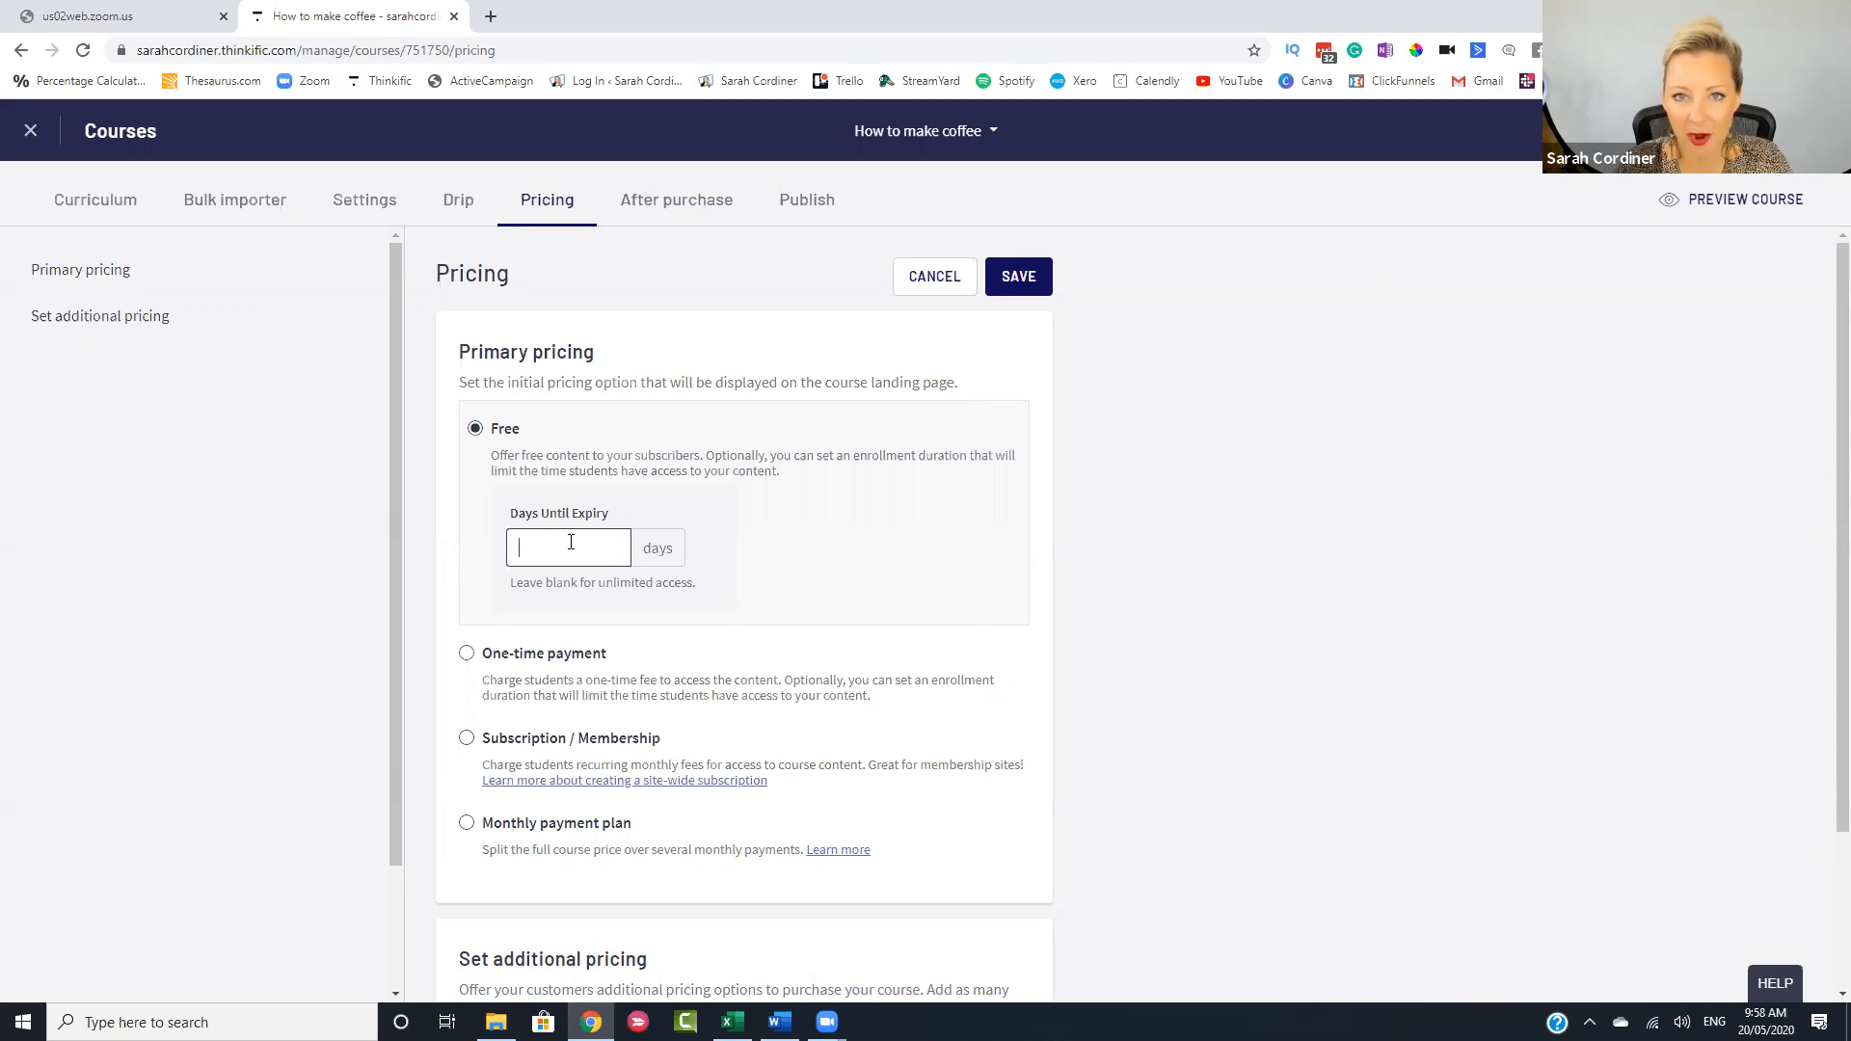
{"action": "type", "text": "90"}
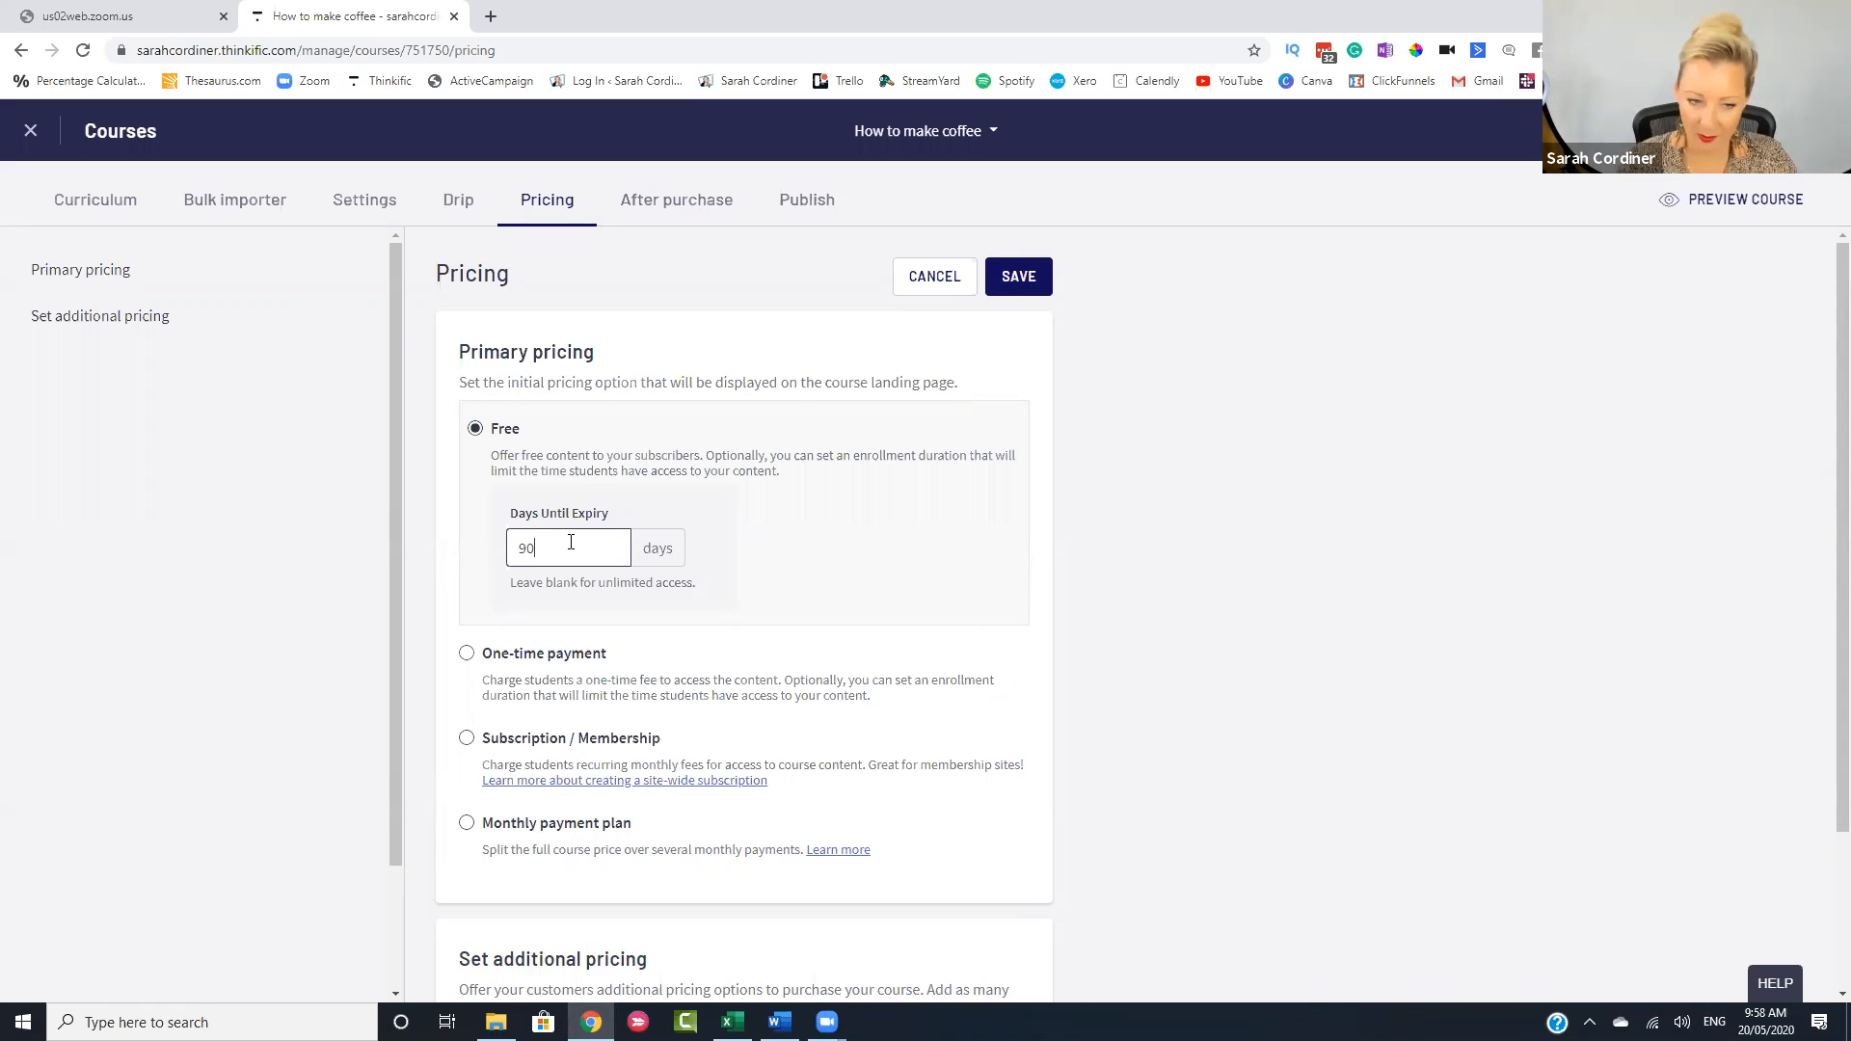
{"action": "left_click", "coordinate": [840, 562]}
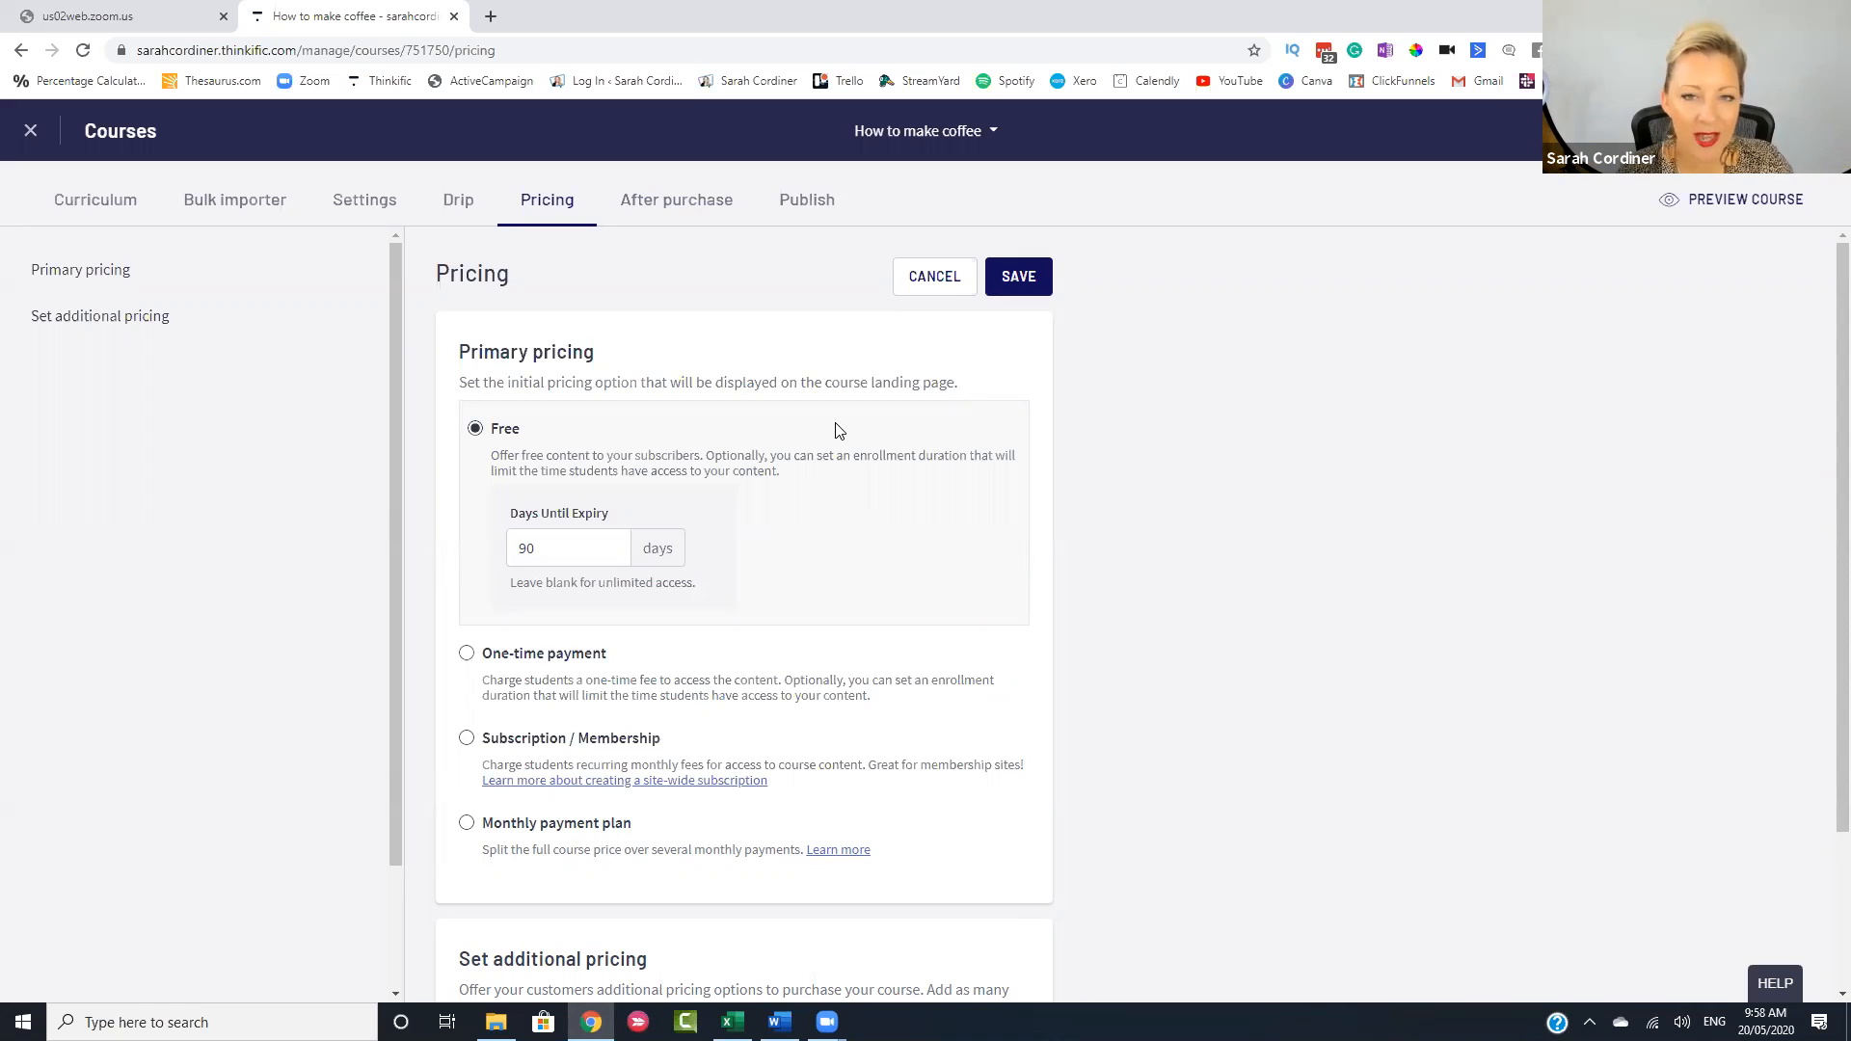
- Set the Free pricing option's days until expiry to 8
{"action": "left_click_drag", "start_coordinate": [542, 546], "coordinate": [488, 554]}
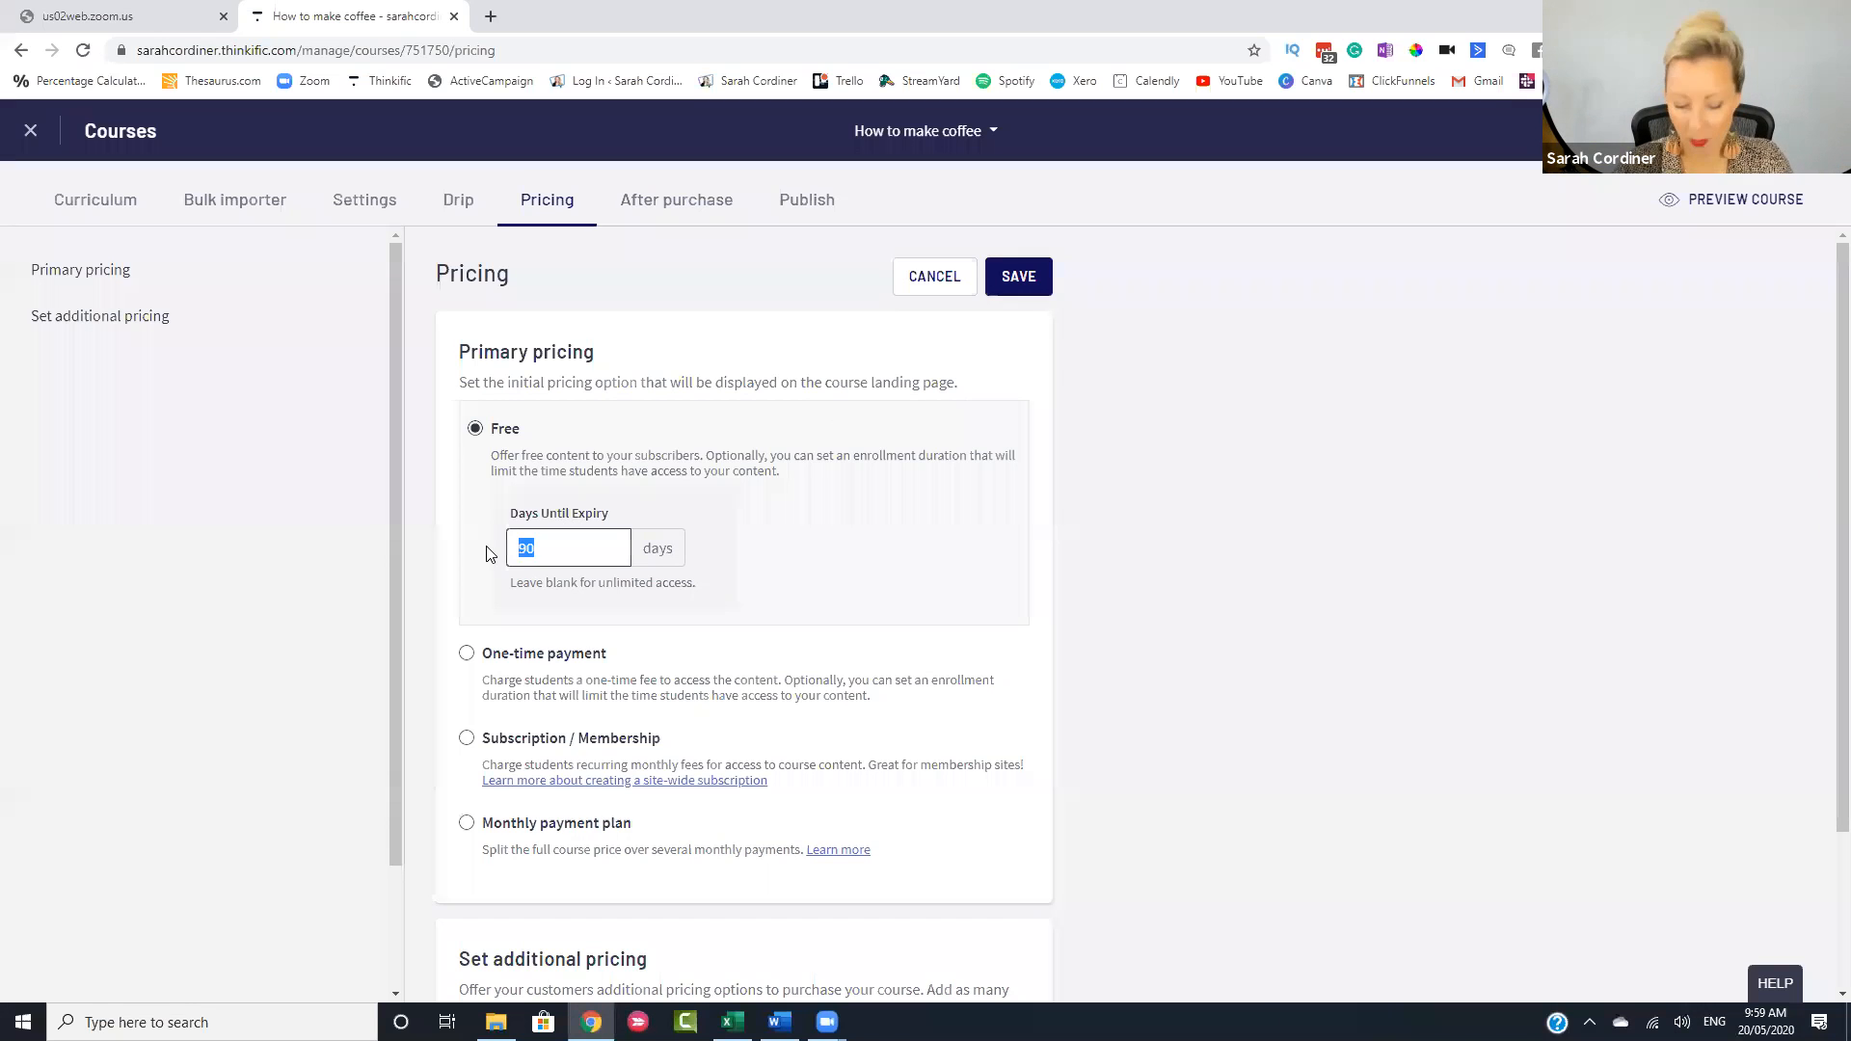
{"action": "key", "text": "BackSpace"}
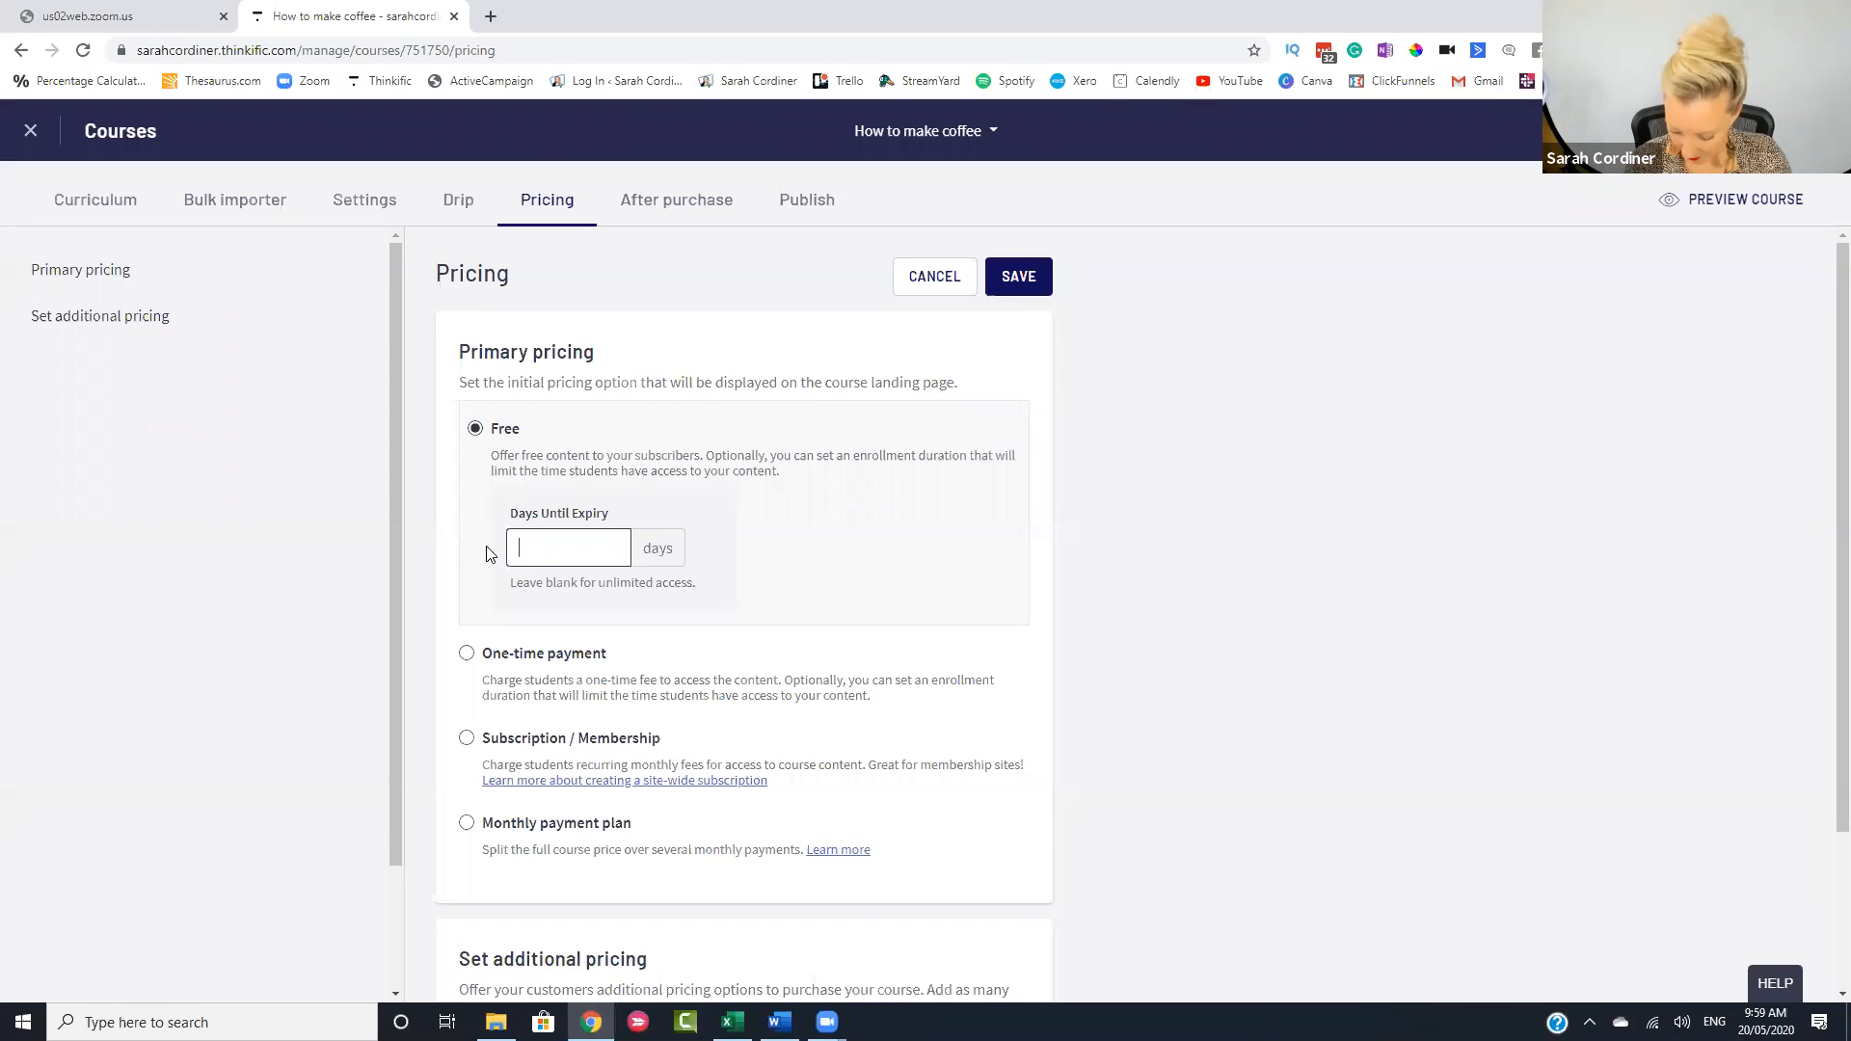
{"action": "type", "text": "8"}
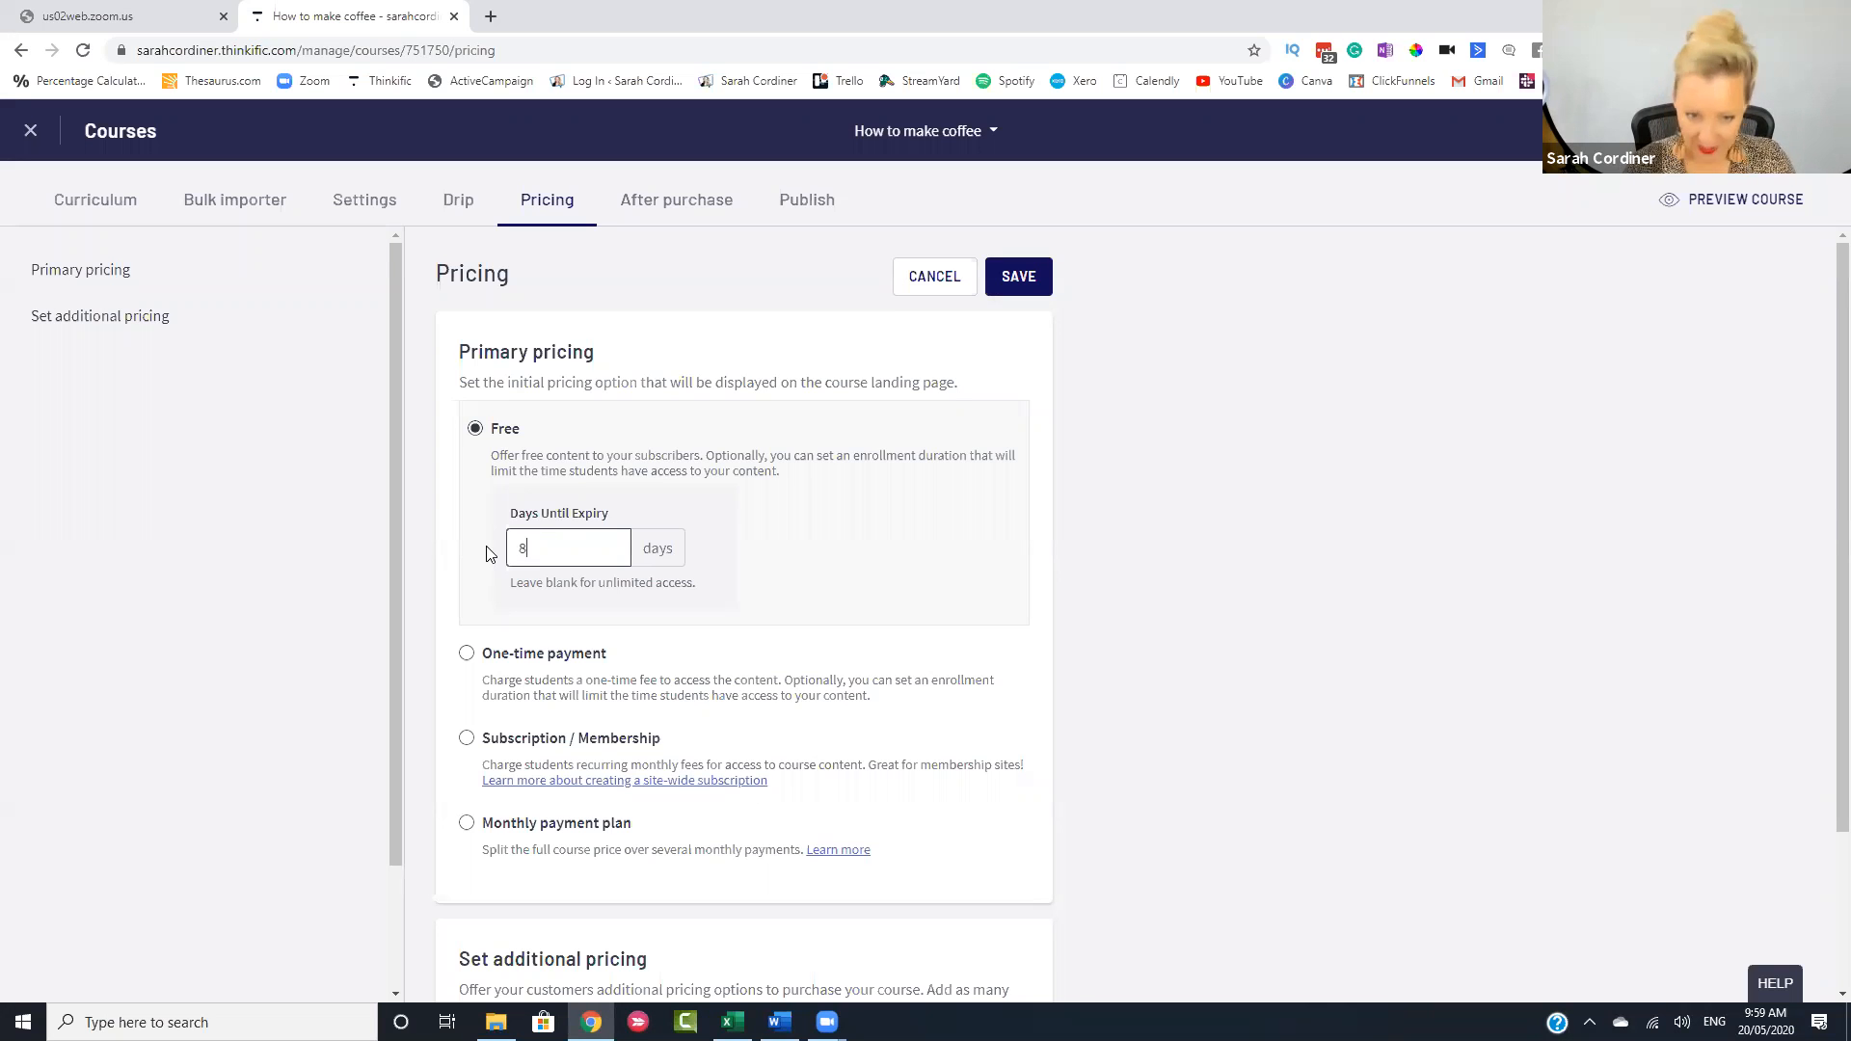
{"action": "left_click", "coordinate": [754, 548]}
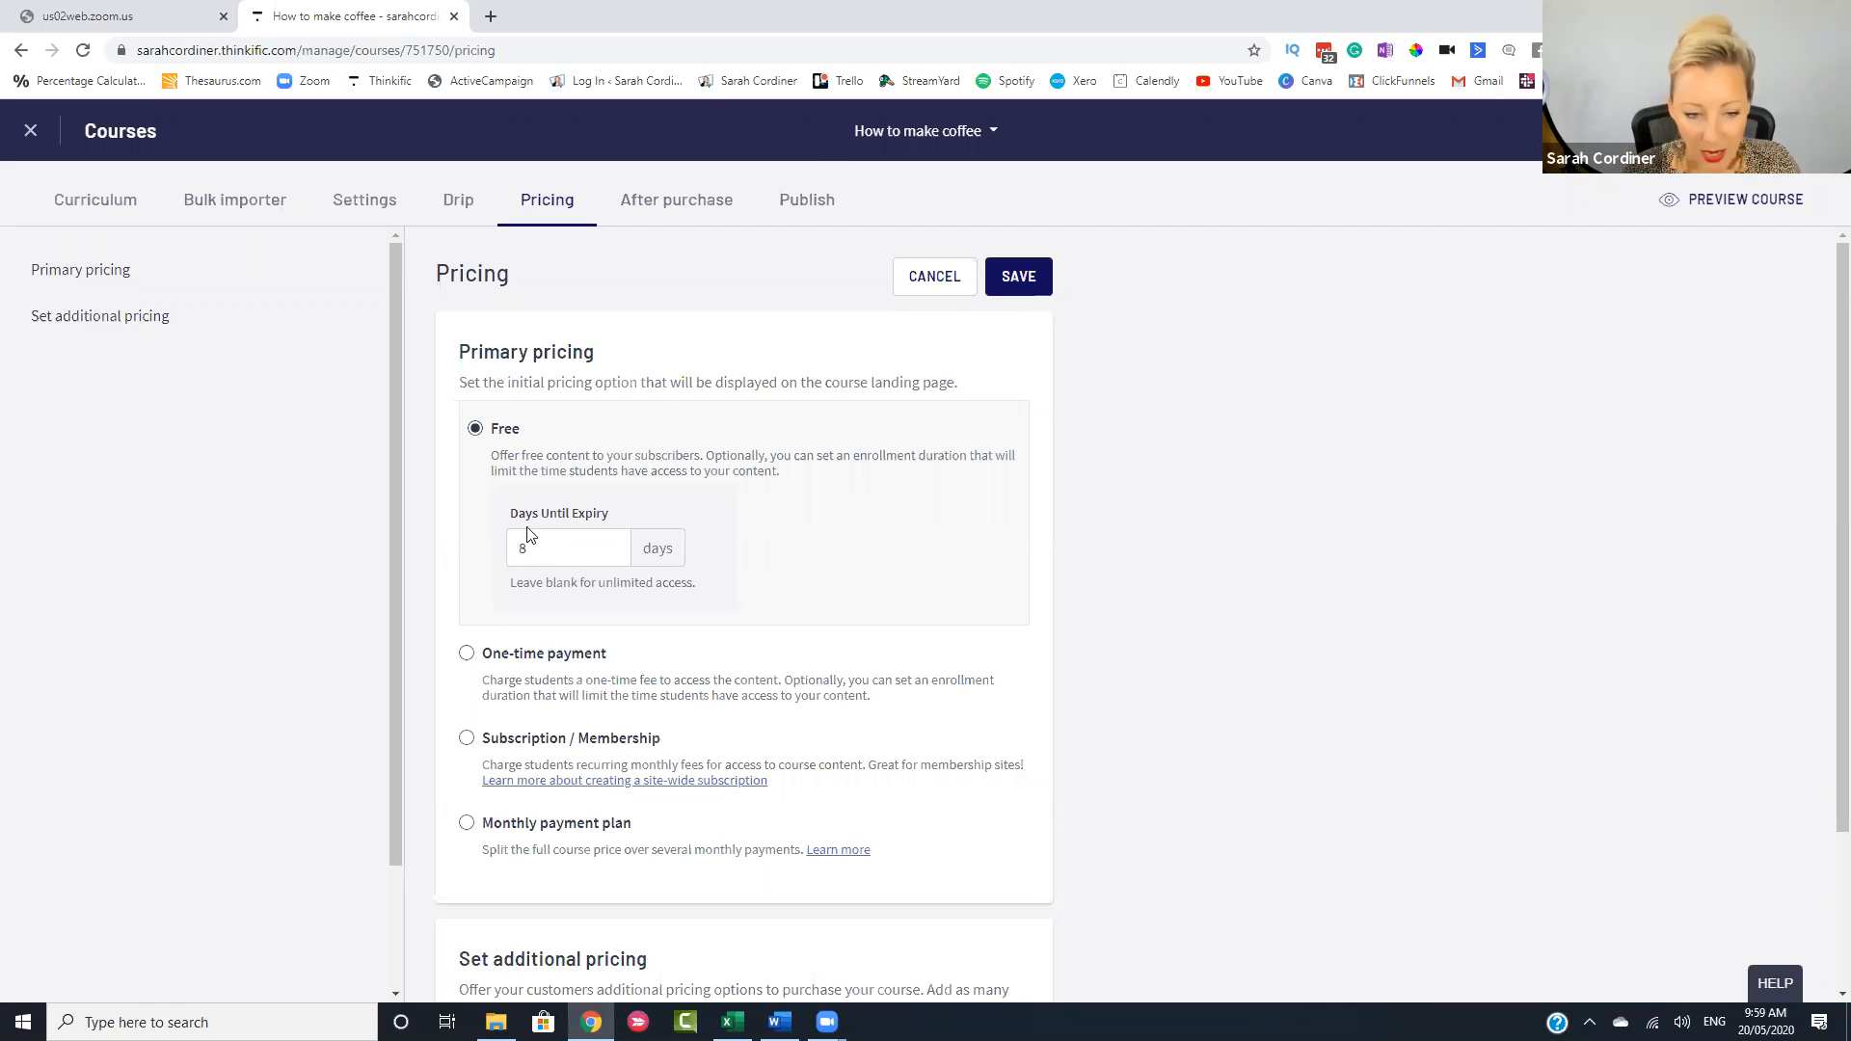
- Open the course's after-purchase settings and add a new flow
{"action": "left_click", "coordinate": [672, 202]}
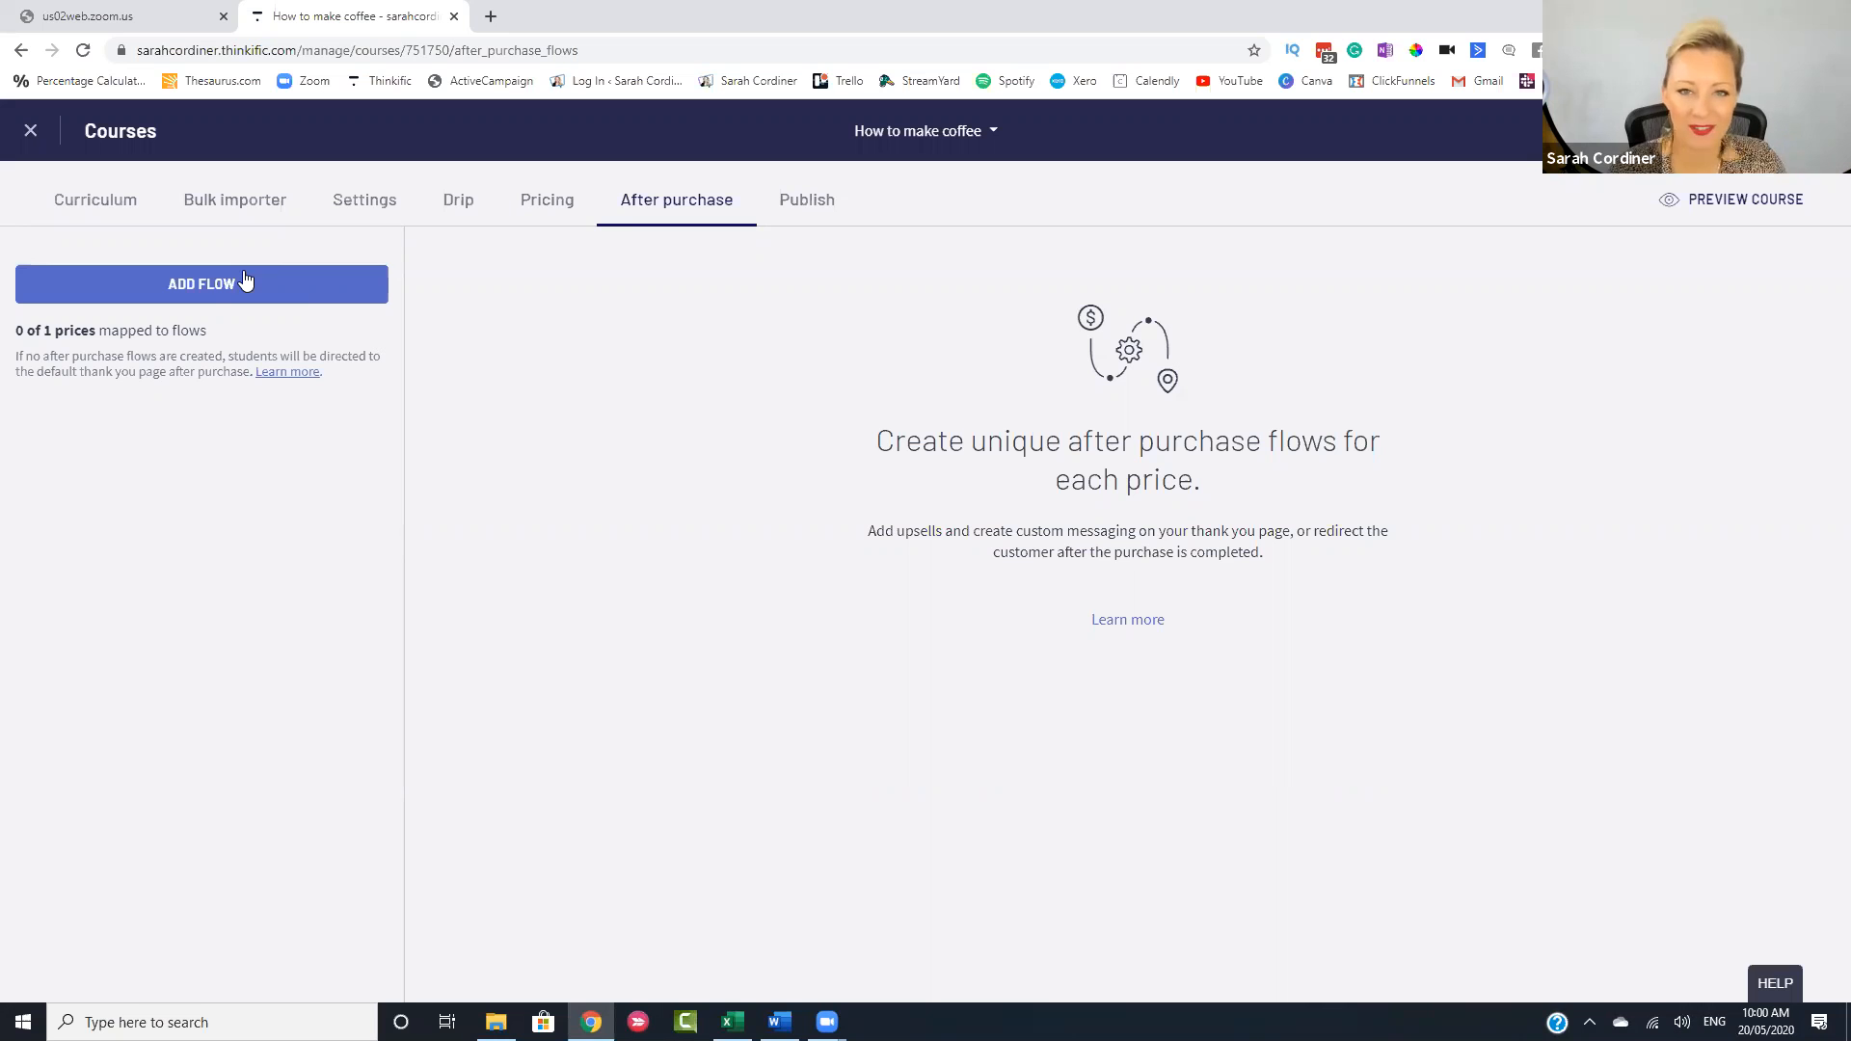
{"action": "left_click", "coordinate": [216, 289]}
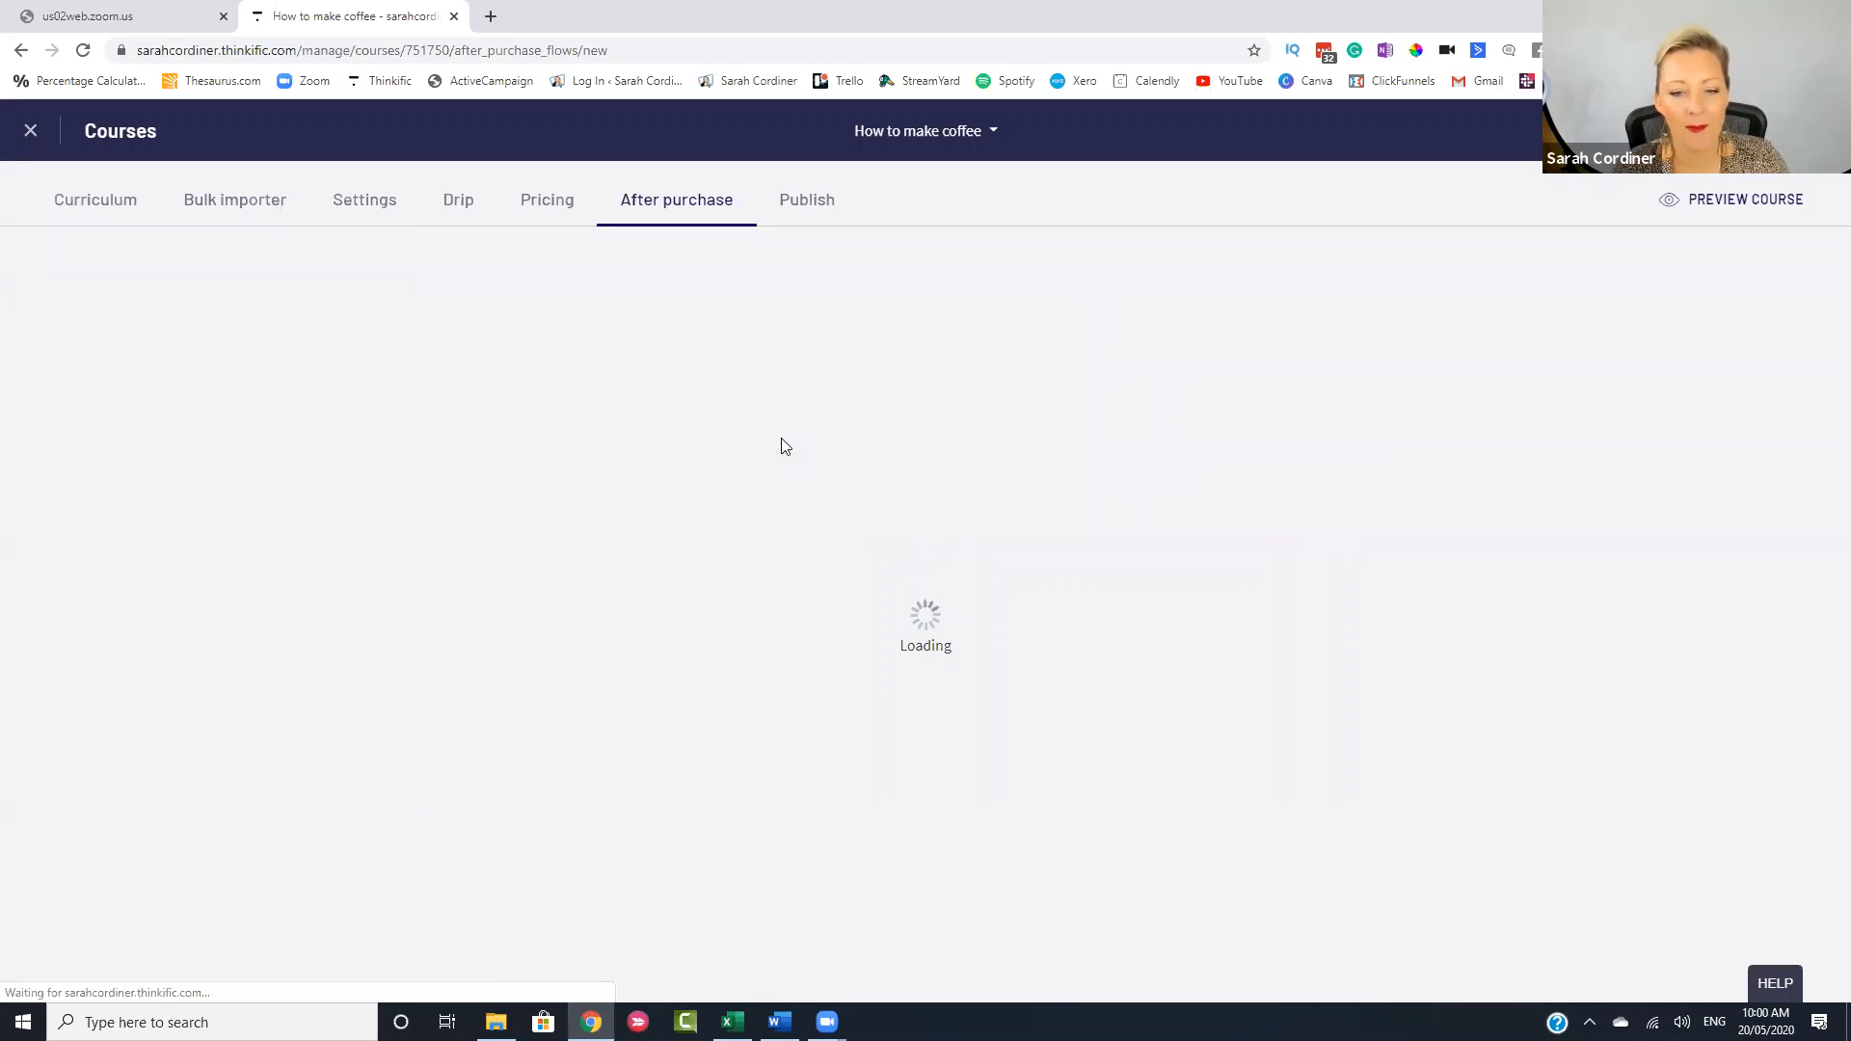
{"action": "scroll", "coordinate": [816, 477], "scroll_direction": "down", "scroll_amount": 1}
{"action": "scroll", "coordinate": [675, 453], "scroll_direction": "up", "scroll_amount": 1}
- Name the new after-purchase flow "upsell to kickstarter"
{"action": "left_click", "coordinate": [576, 389]}
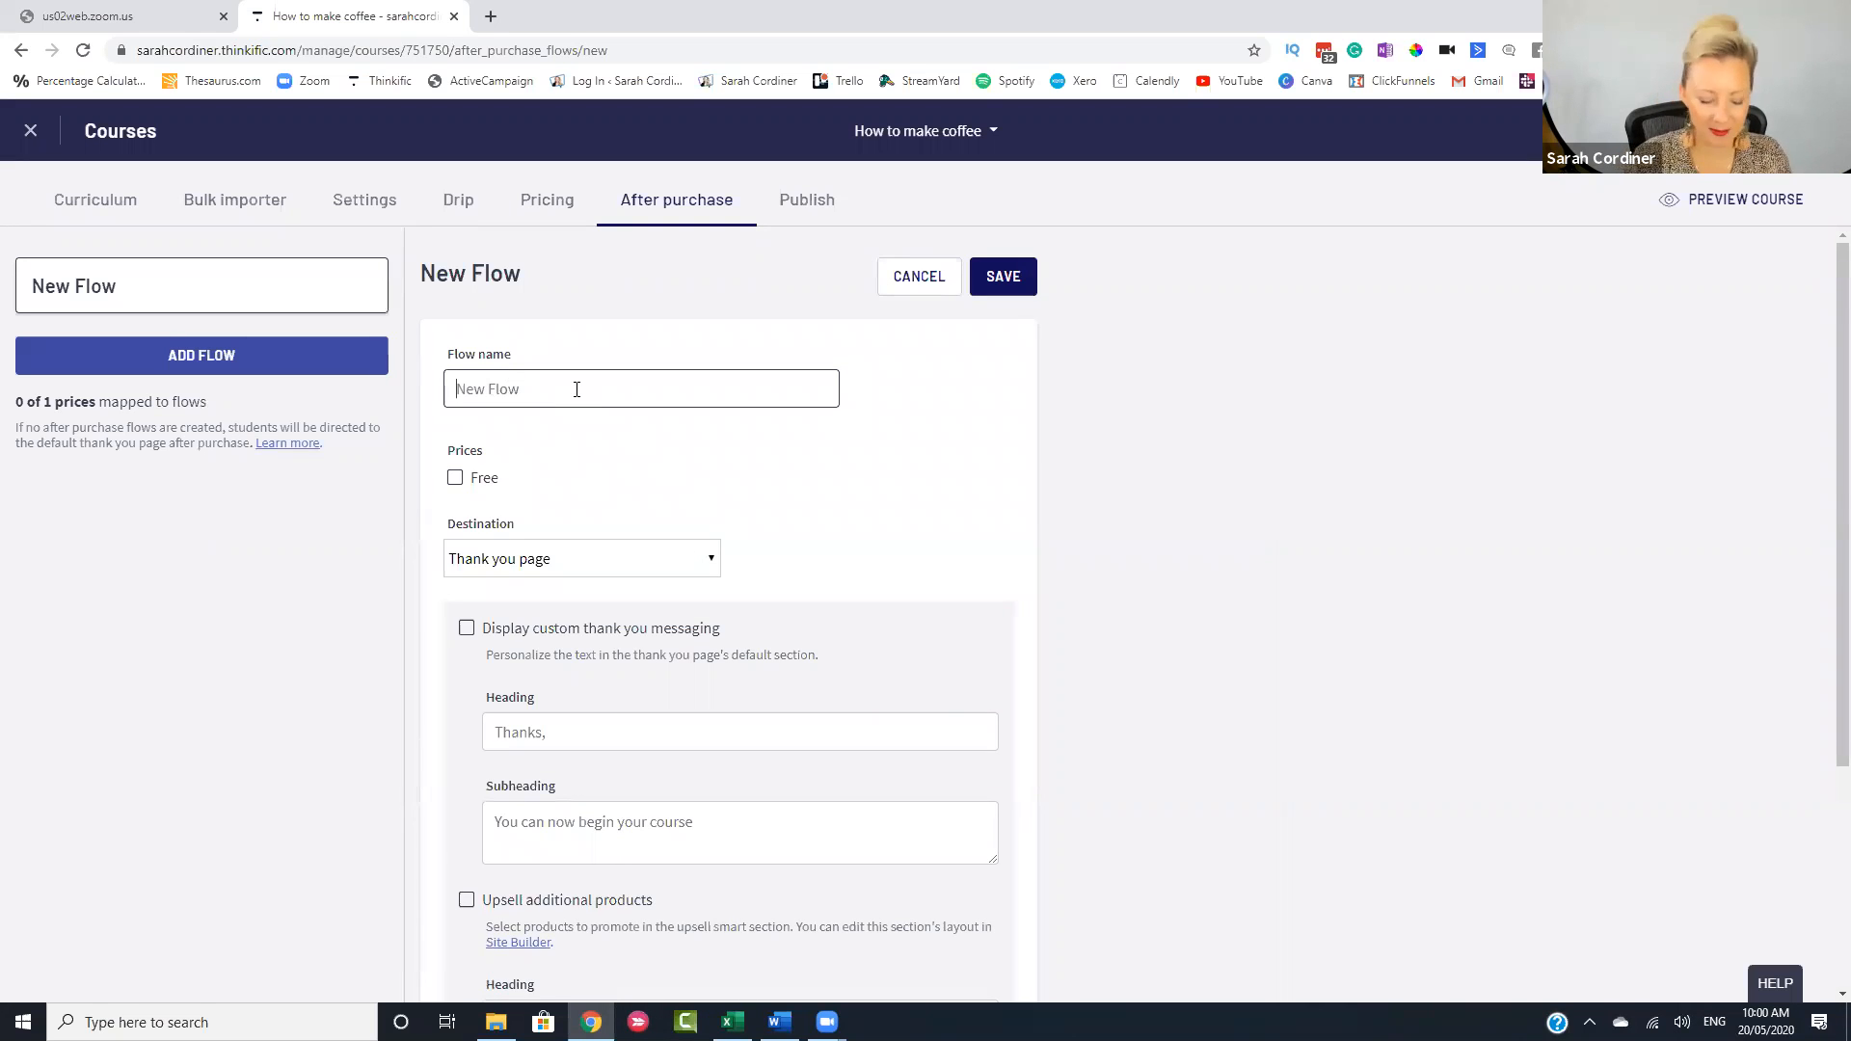
{"action": "type", "text": "upsel"}
{"action": "type", "text": "l to "}
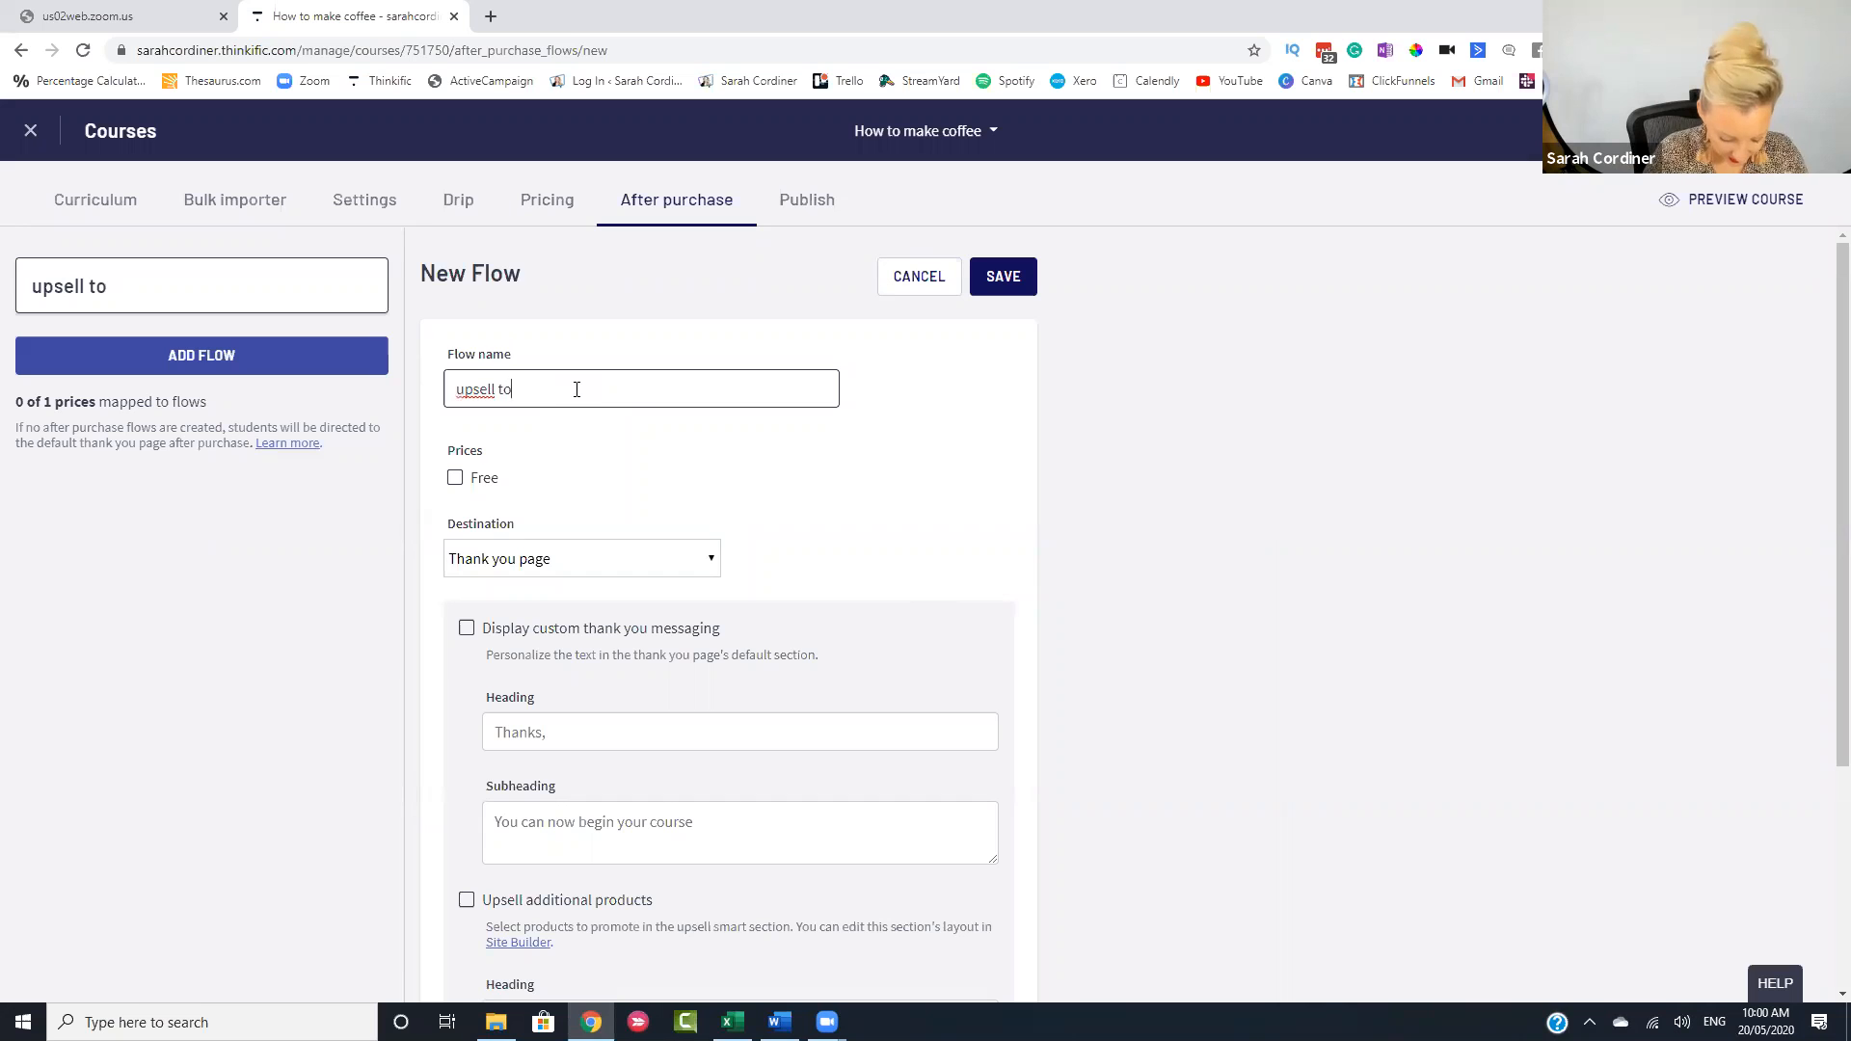
{"action": "type", "text": "kicksta"}
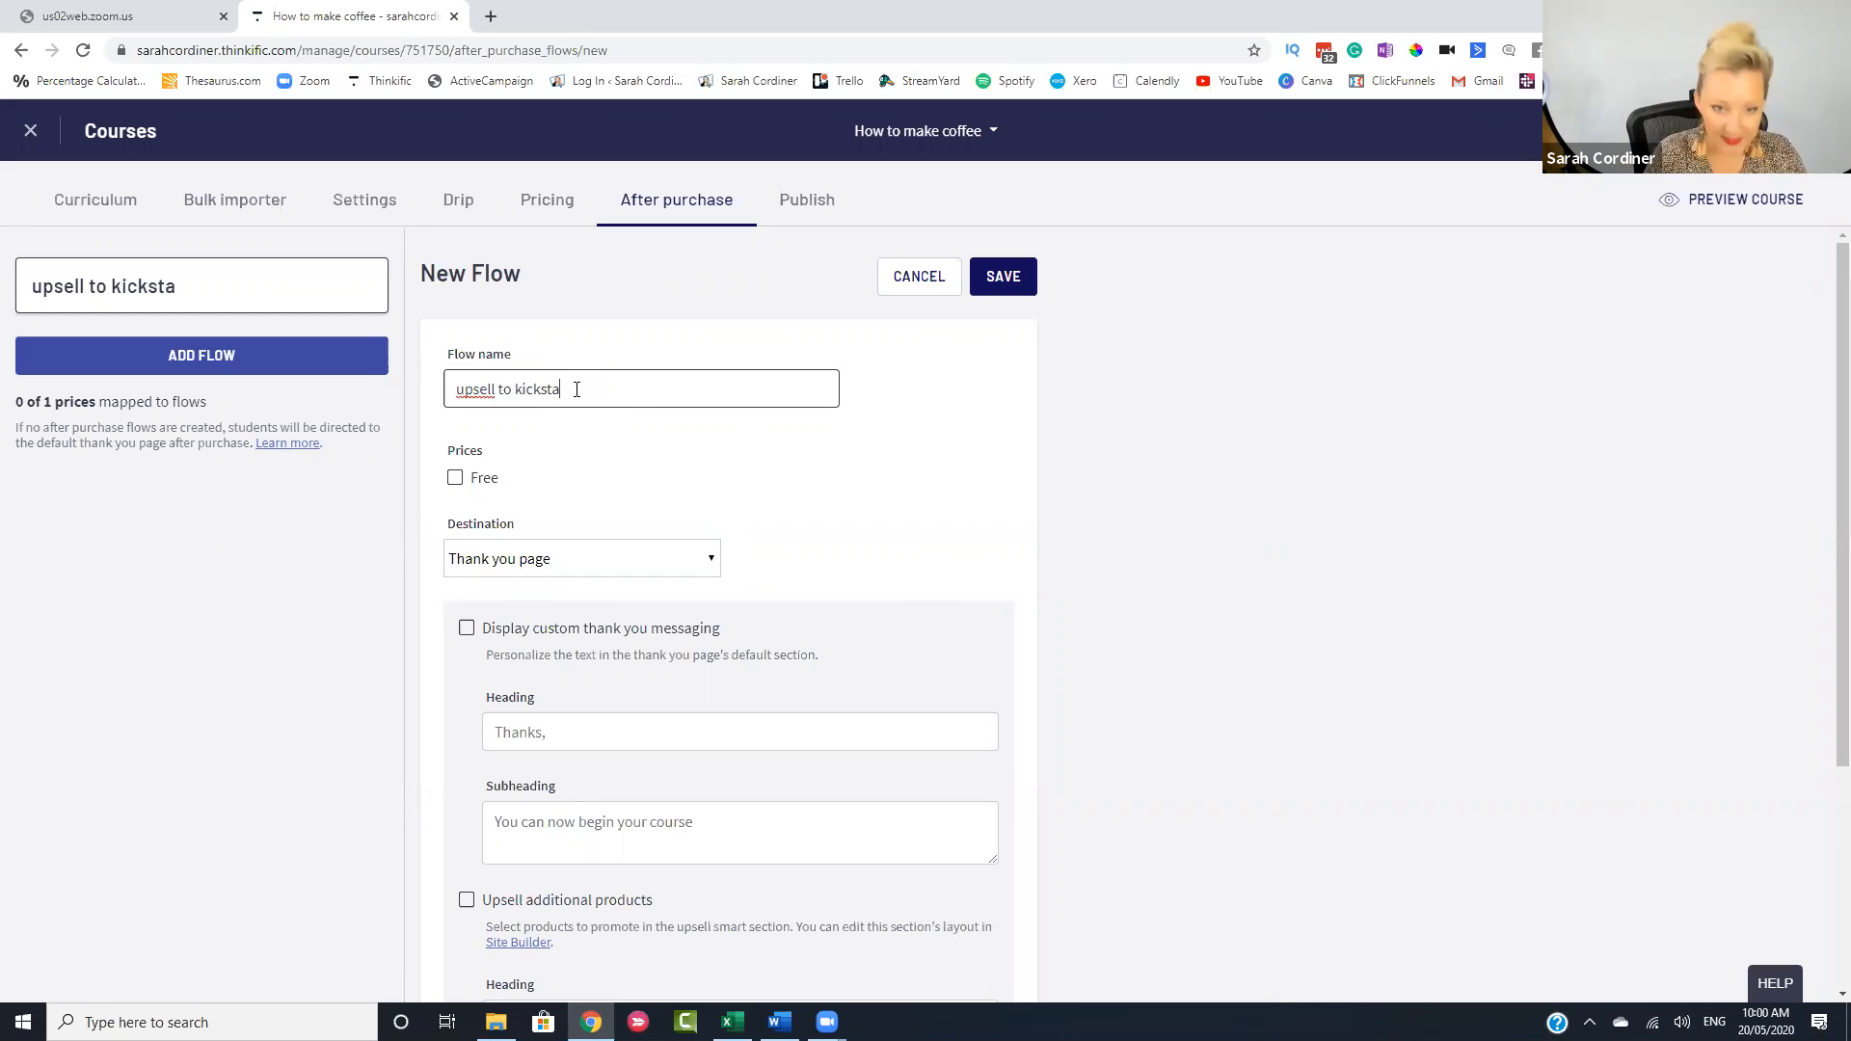
{"action": "type", "text": "rter"}
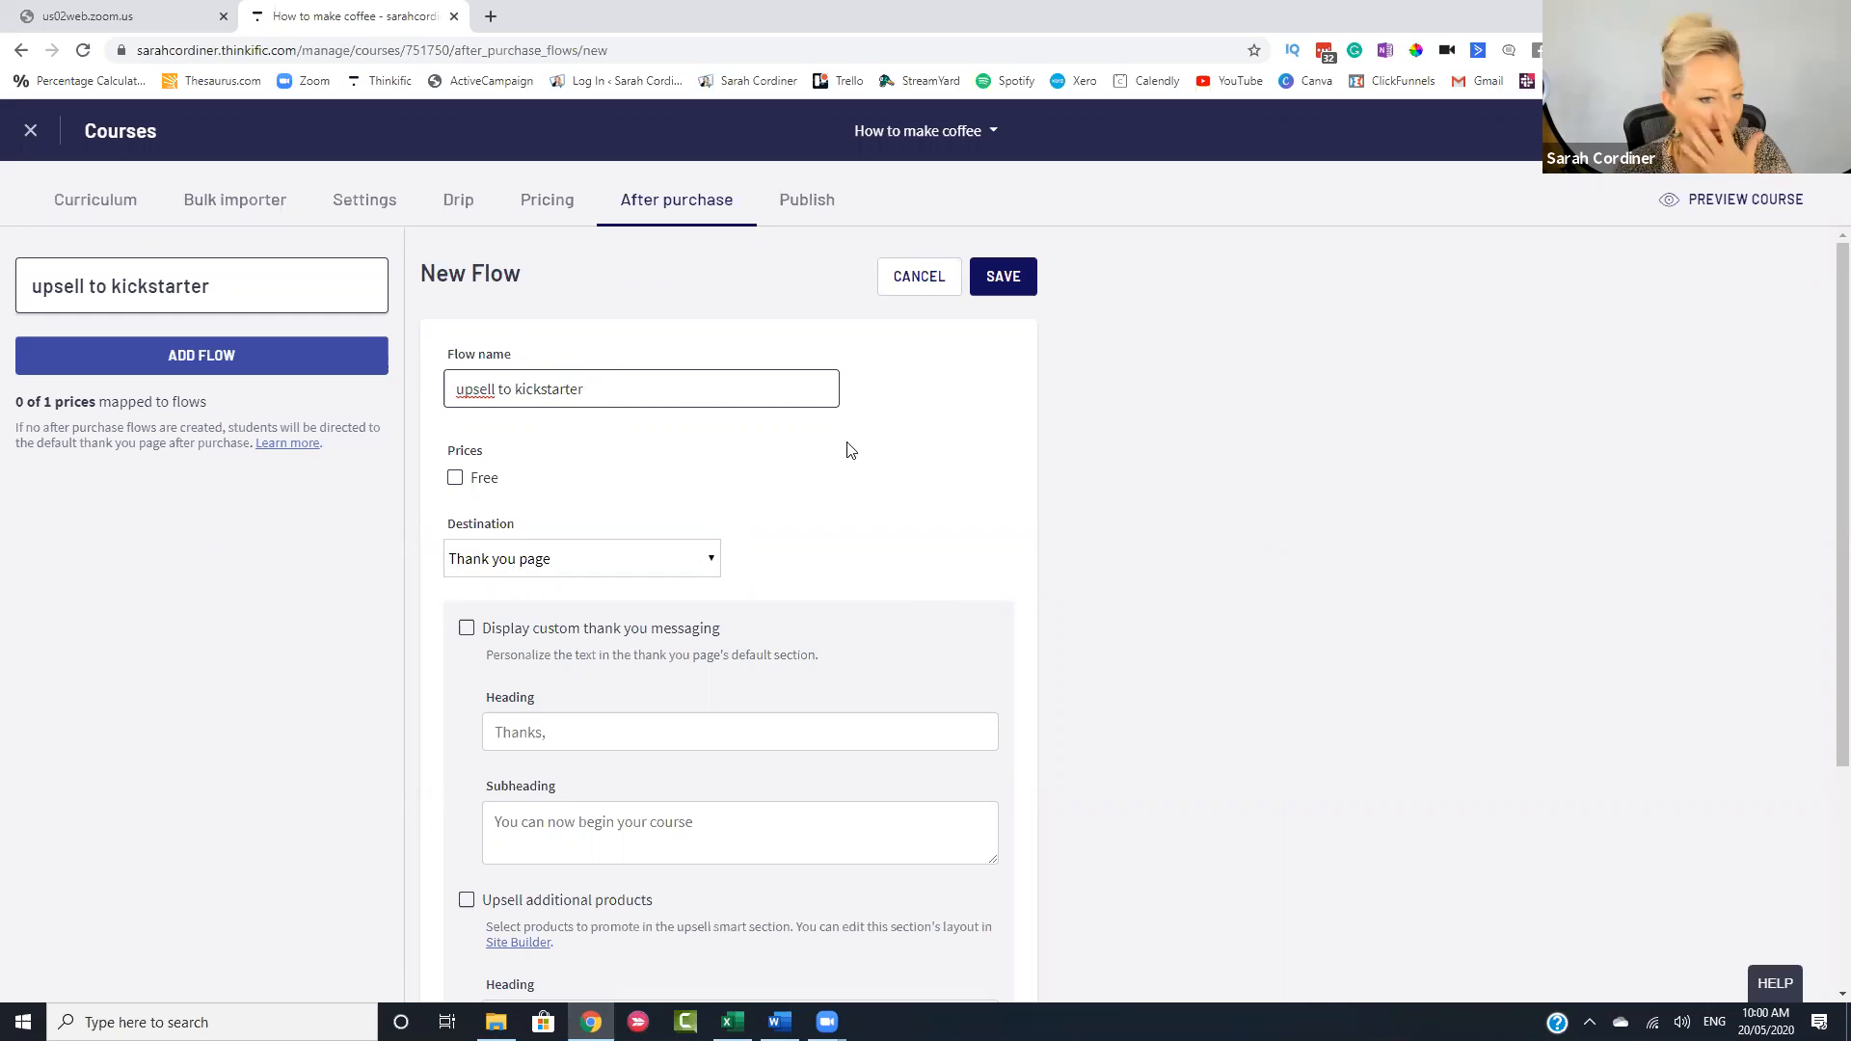
{"action": "left_click", "coordinate": [892, 422]}
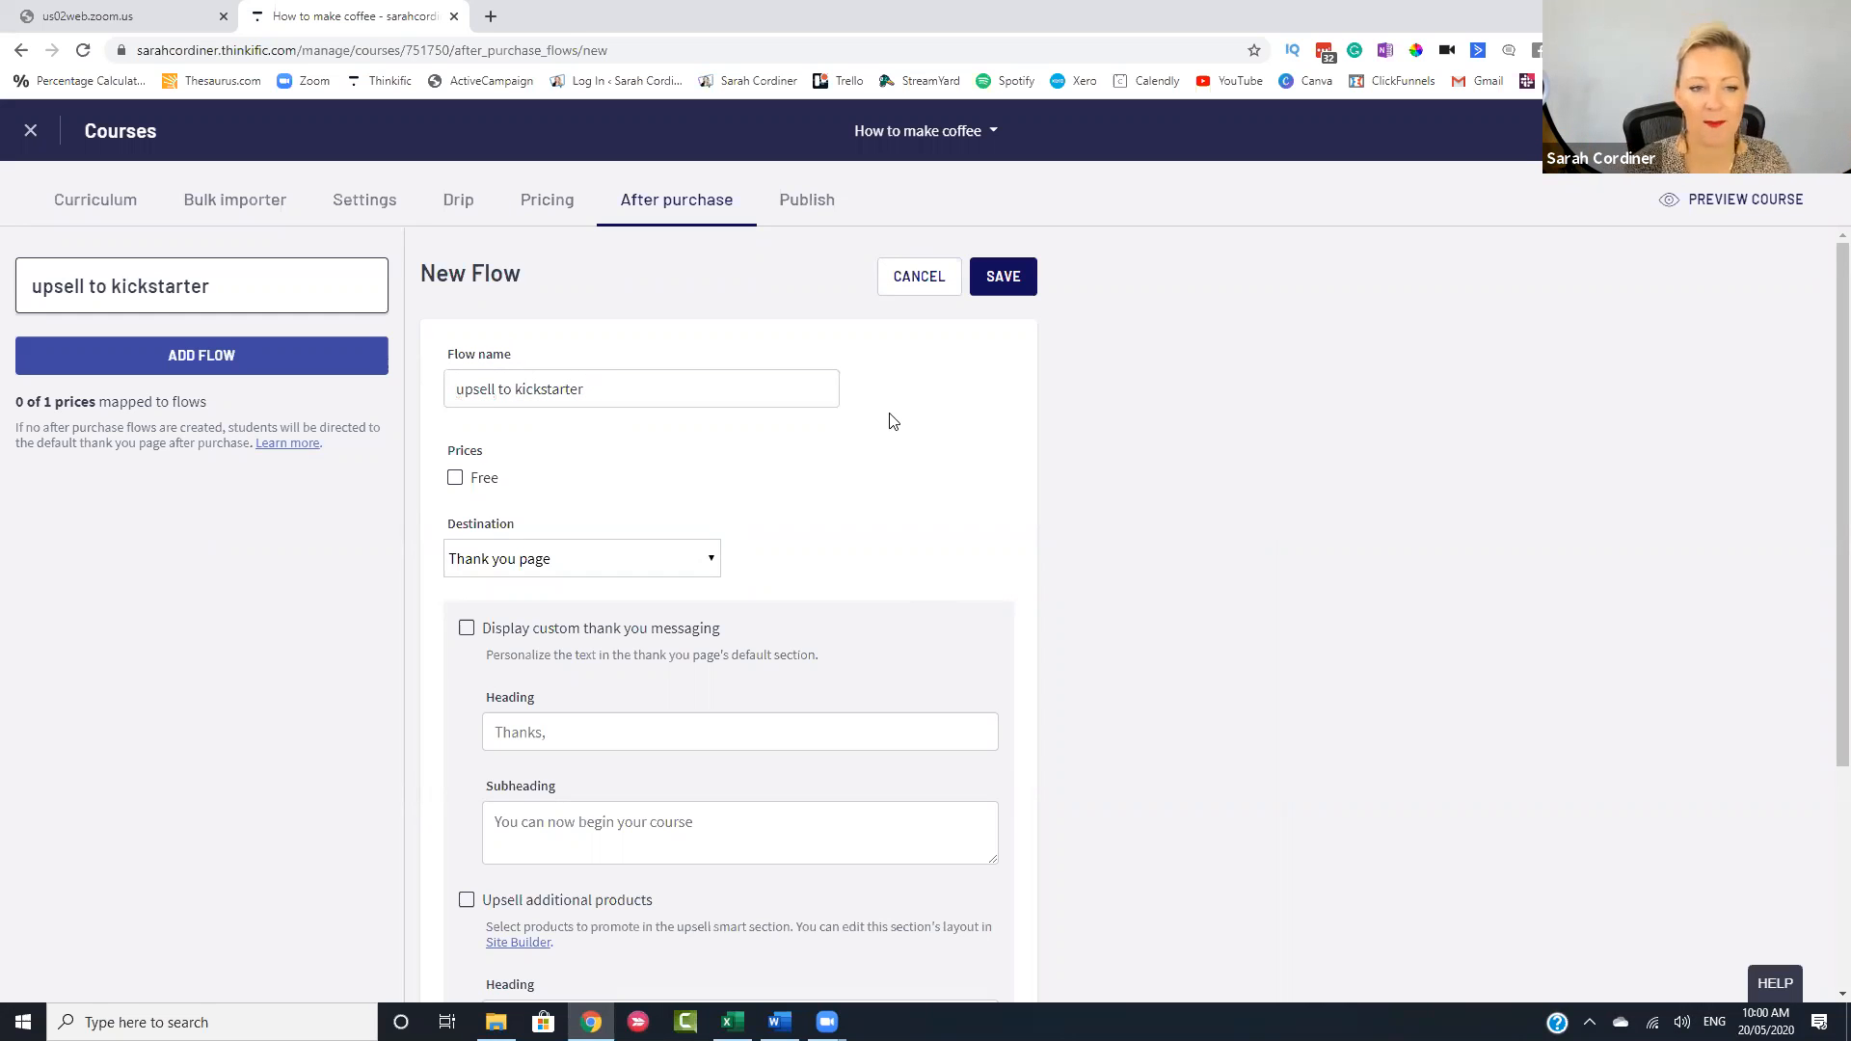
{"action": "left_click", "coordinate": [588, 390]}
{"action": "left_click_drag", "start_coordinate": [588, 391], "coordinate": [446, 393]}
{"action": "left_click", "coordinate": [827, 449]}
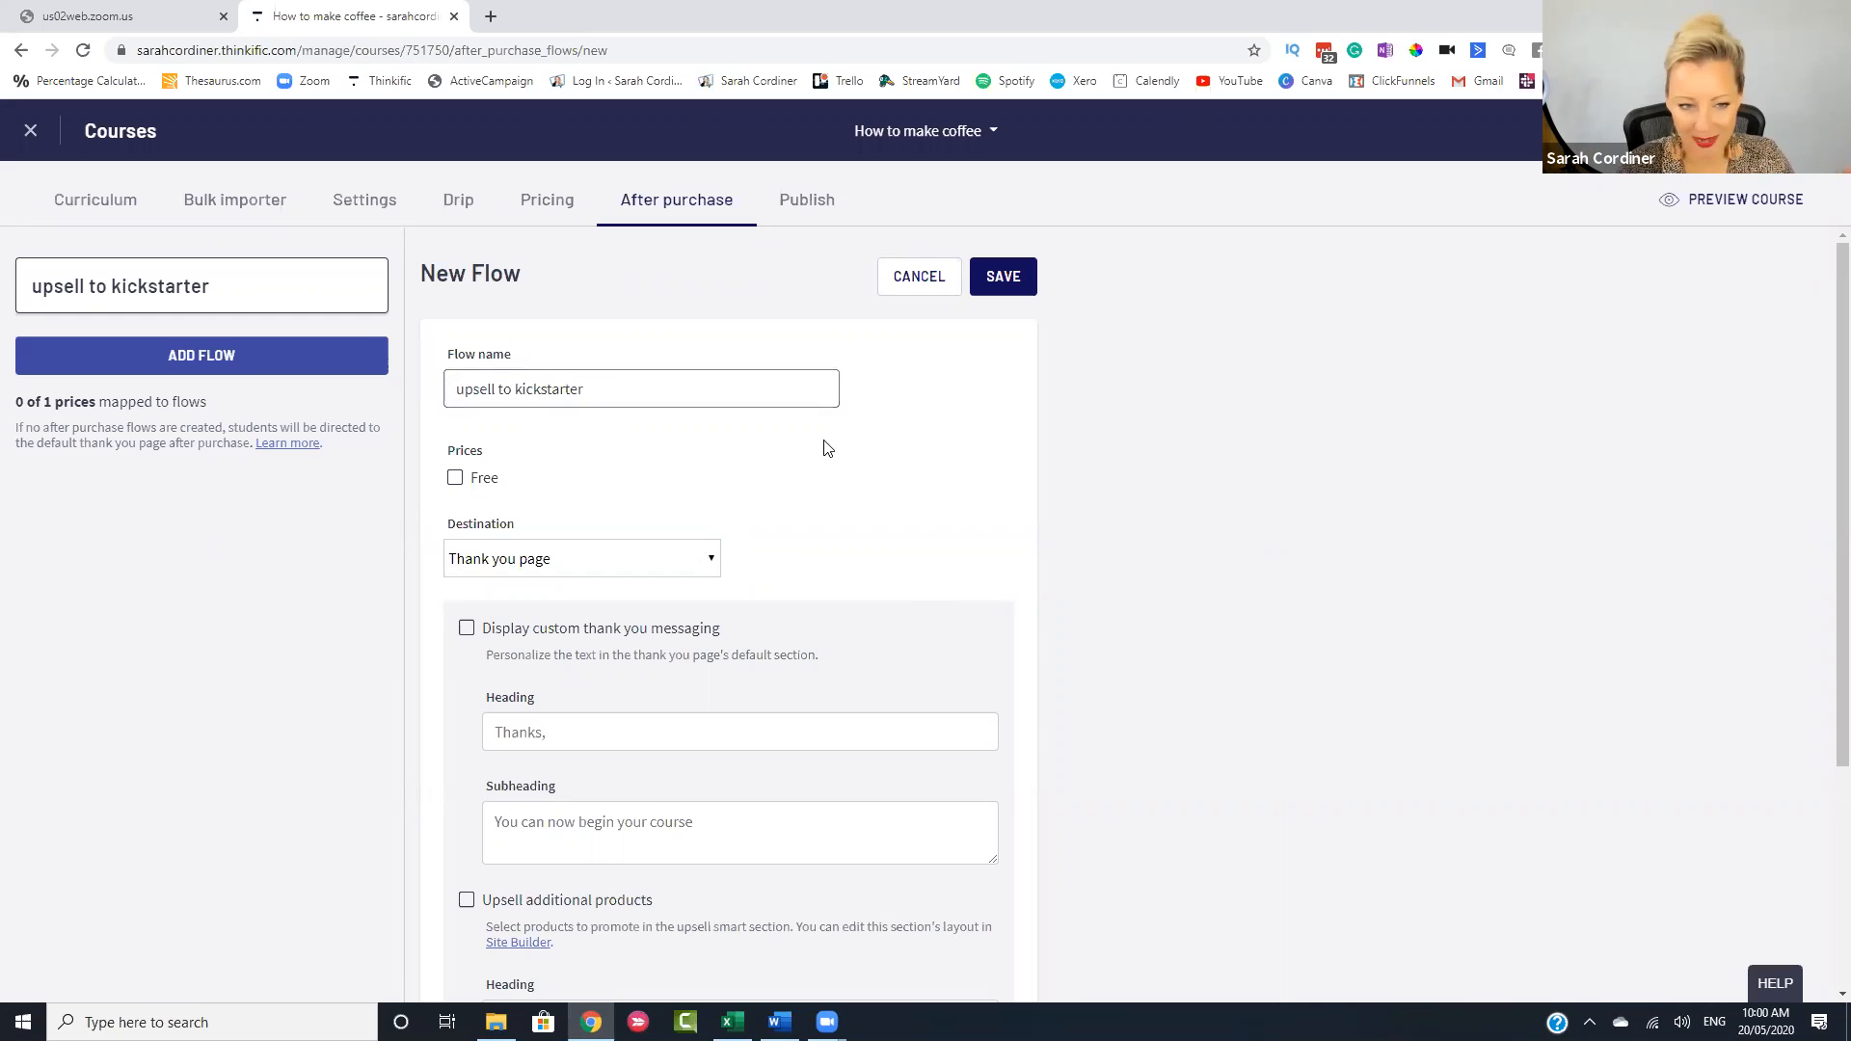
- Map the Free price to the flow and keep Thank you page as its destination
{"action": "left_click", "coordinate": [456, 480]}
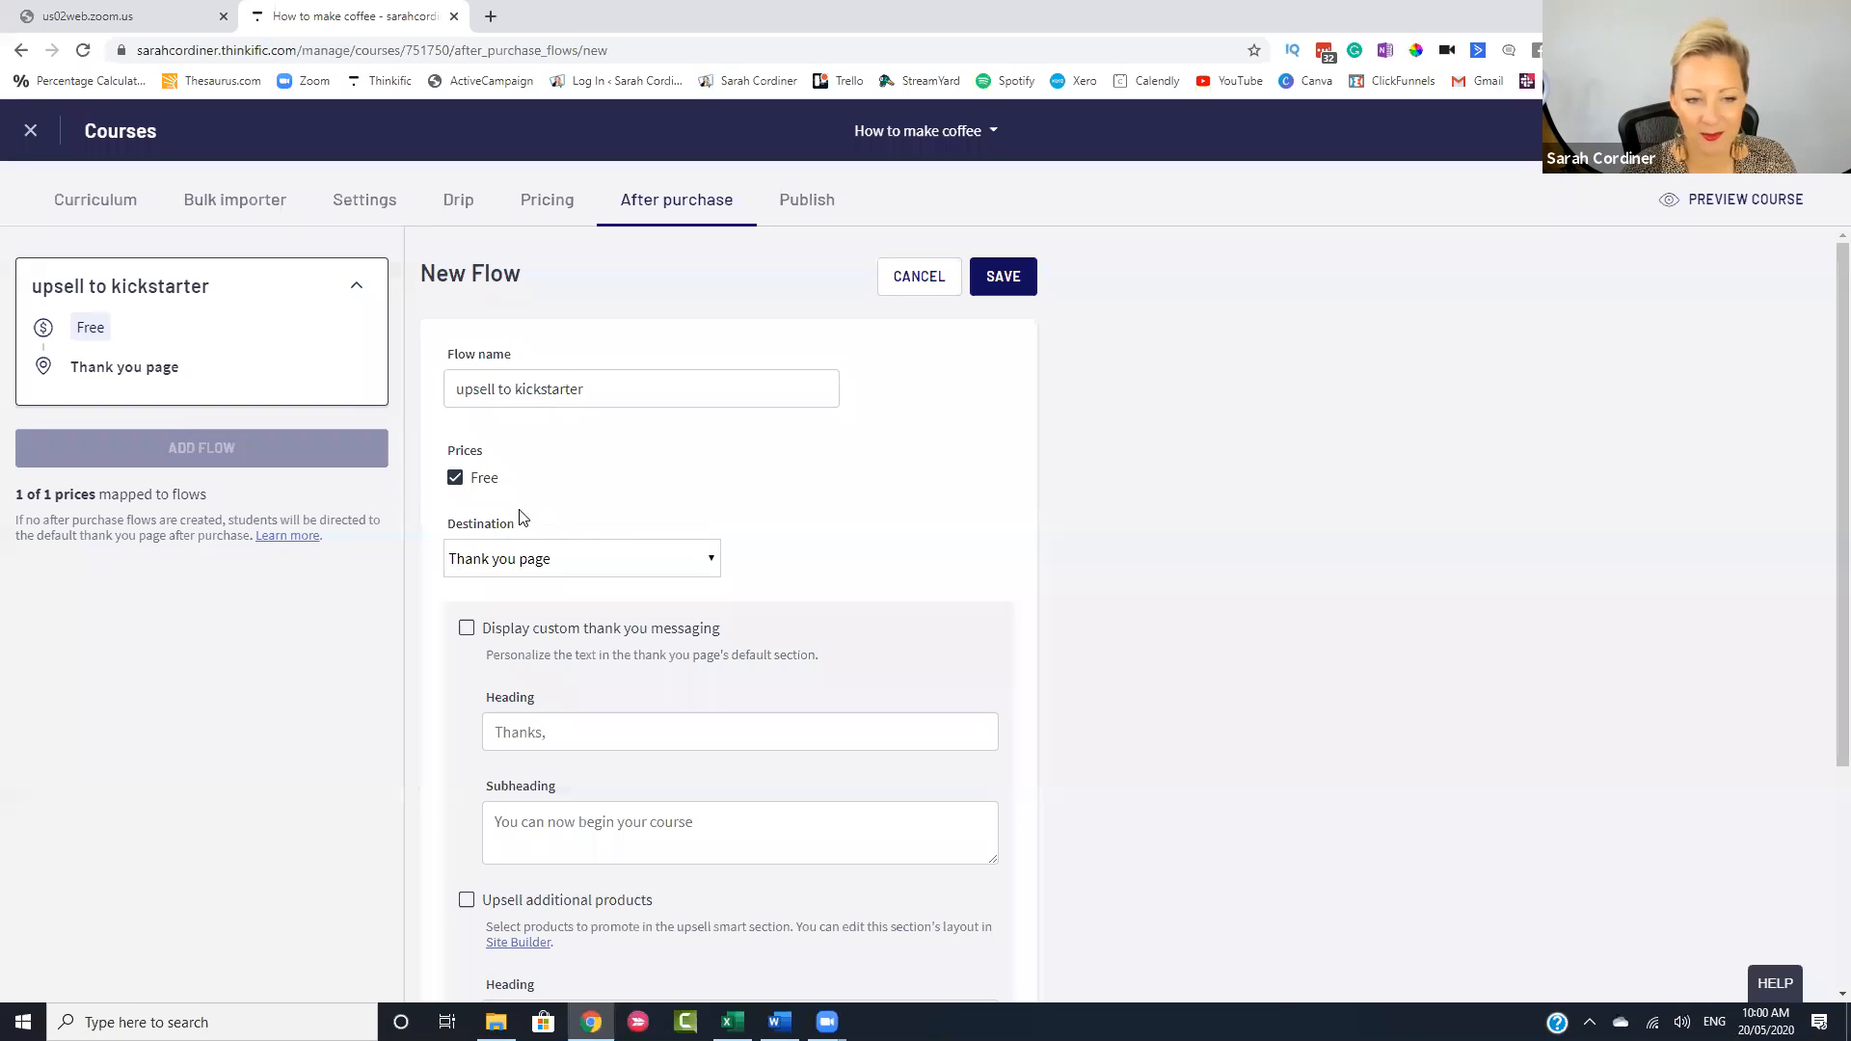
{"action": "scroll", "coordinate": [714, 530], "scroll_direction": "down", "scroll_amount": 1}
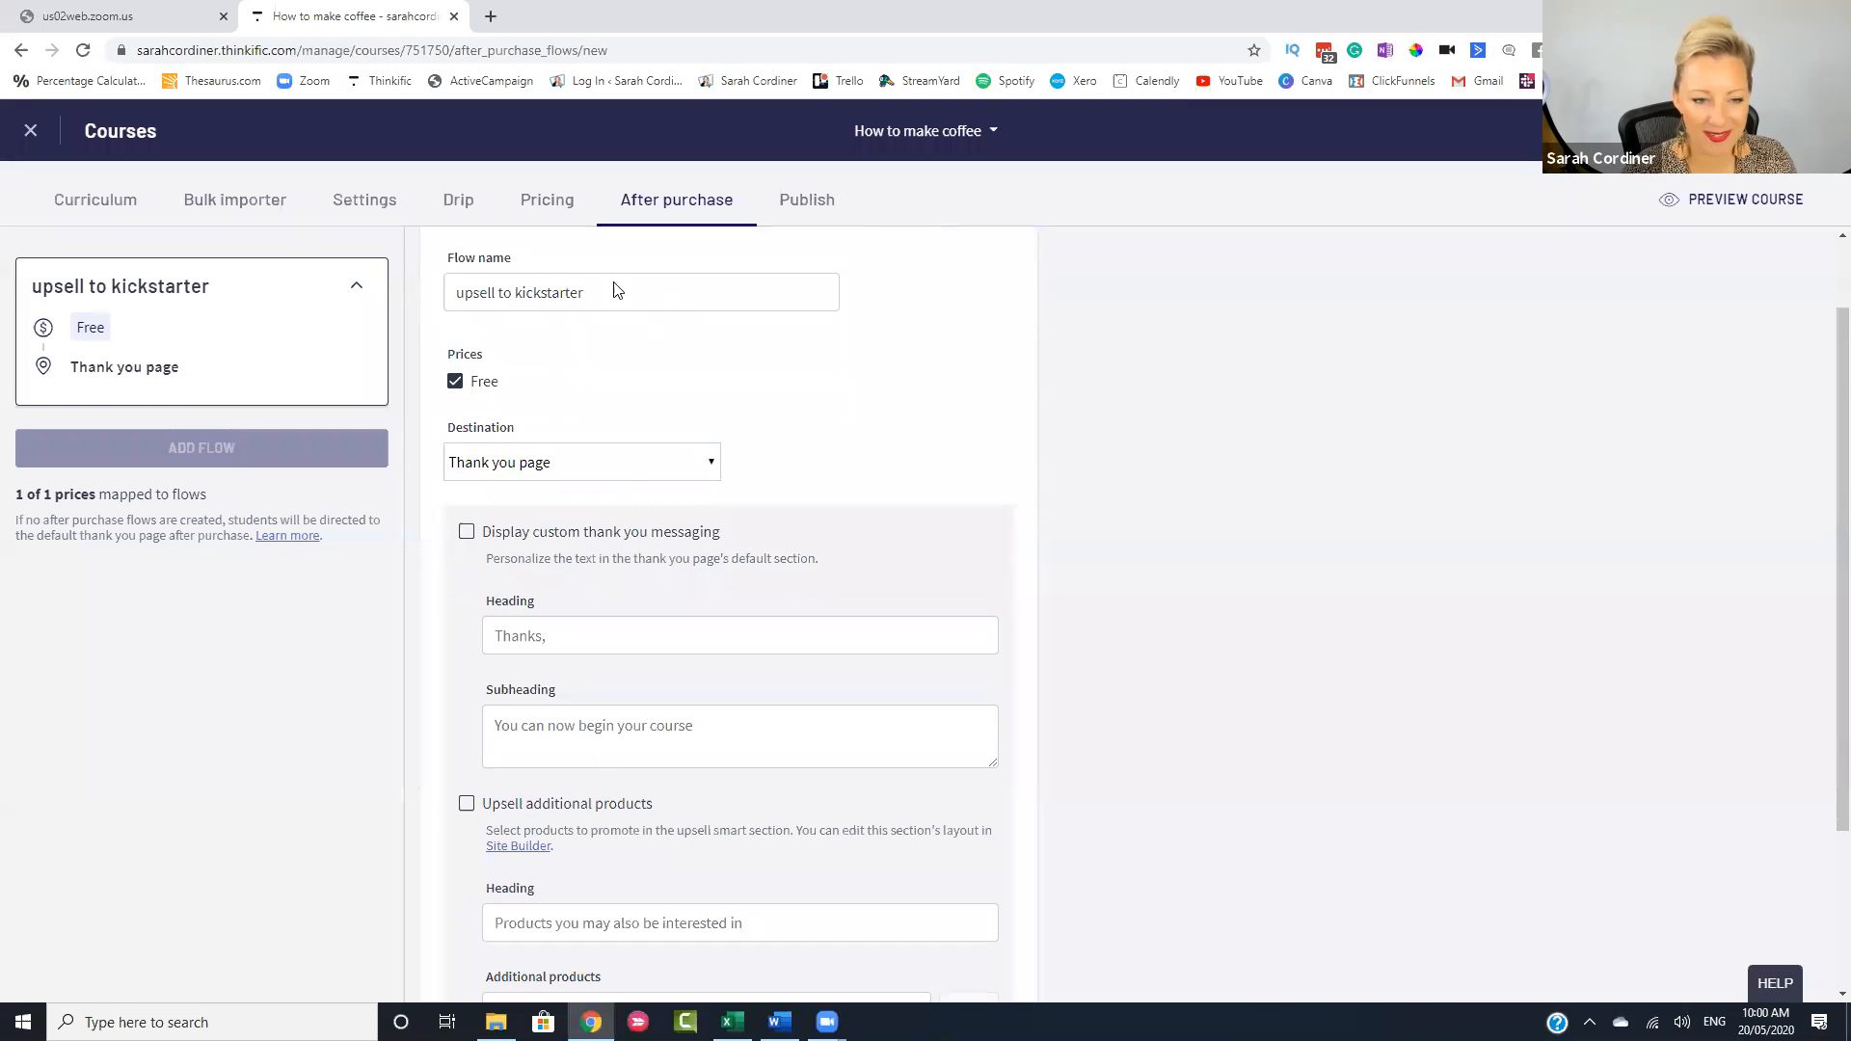
{"action": "left_click", "coordinate": [577, 463]}
{"action": "left_click", "coordinate": [577, 498]}
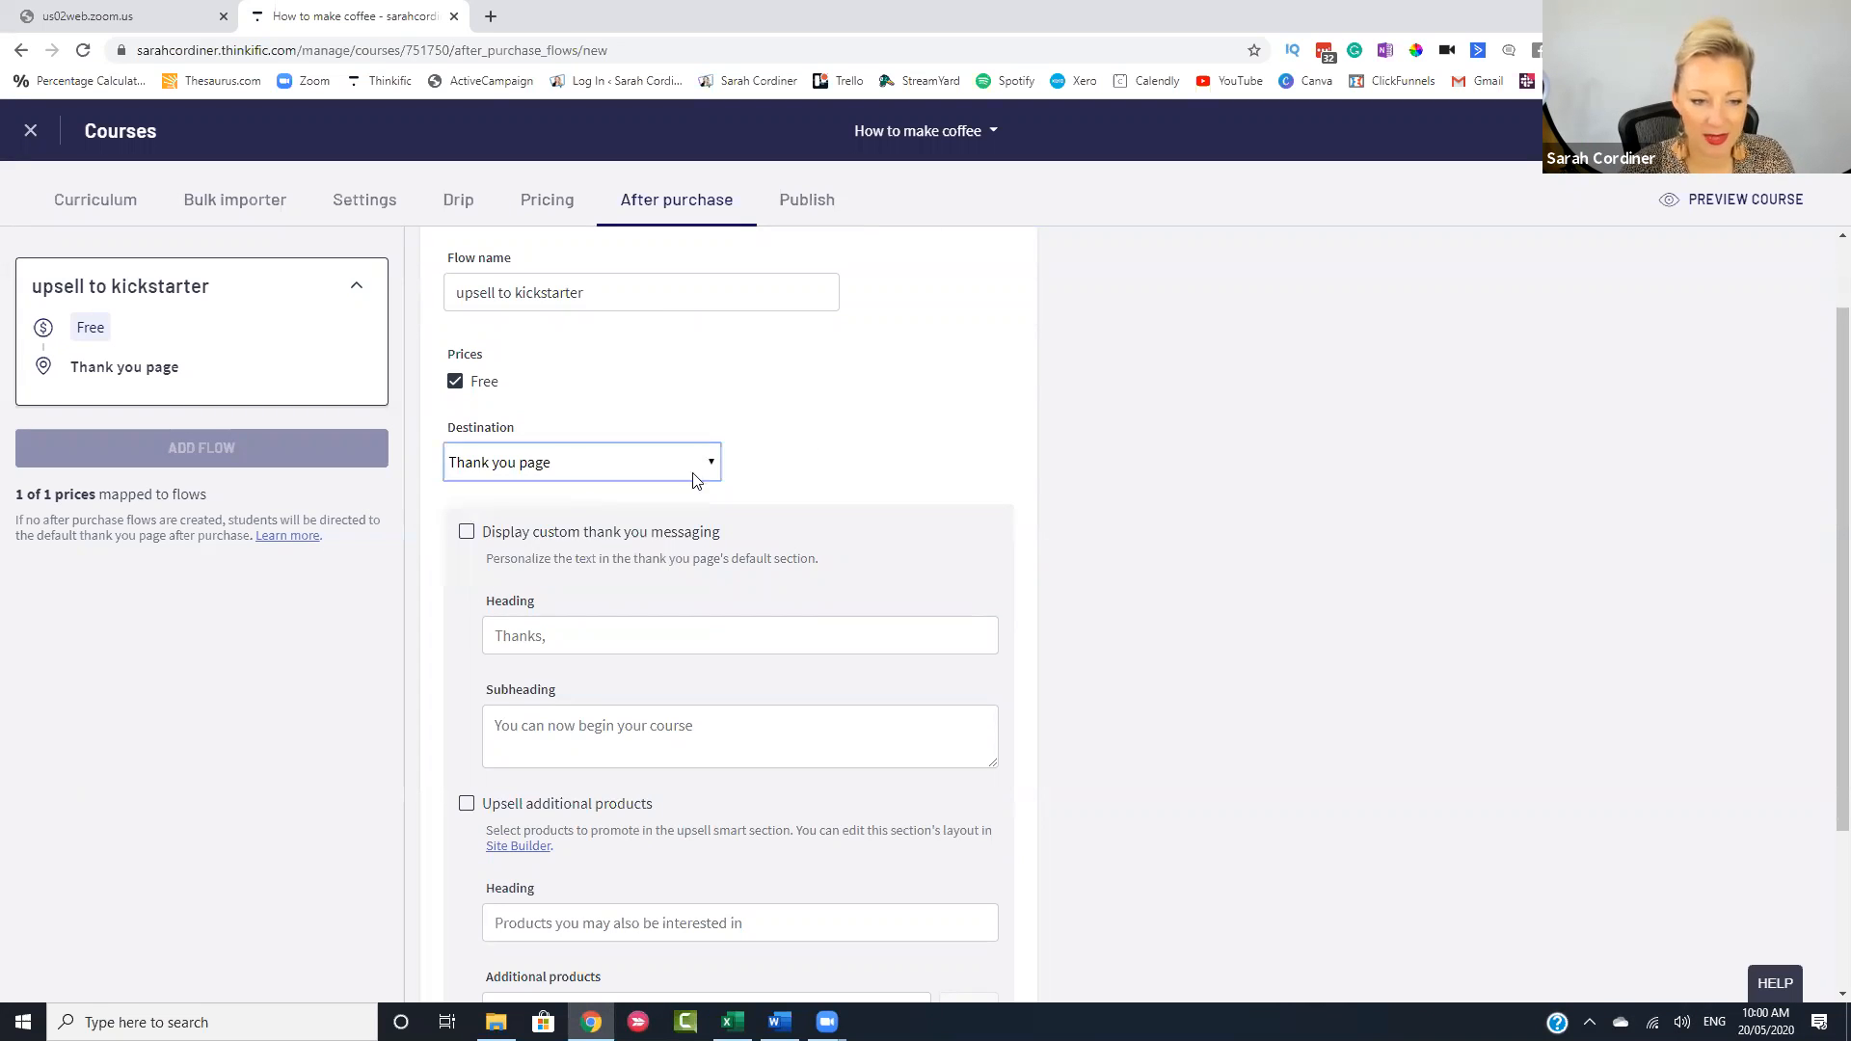
- Set the custom thank you message's heading to "Hey, would you like to level up today?"
{"action": "scroll", "coordinate": [829, 448], "scroll_direction": "down", "scroll_amount": 2}
{"action": "left_click", "coordinate": [572, 440]}
{"action": "type", "text": "Hey, would you like to"}
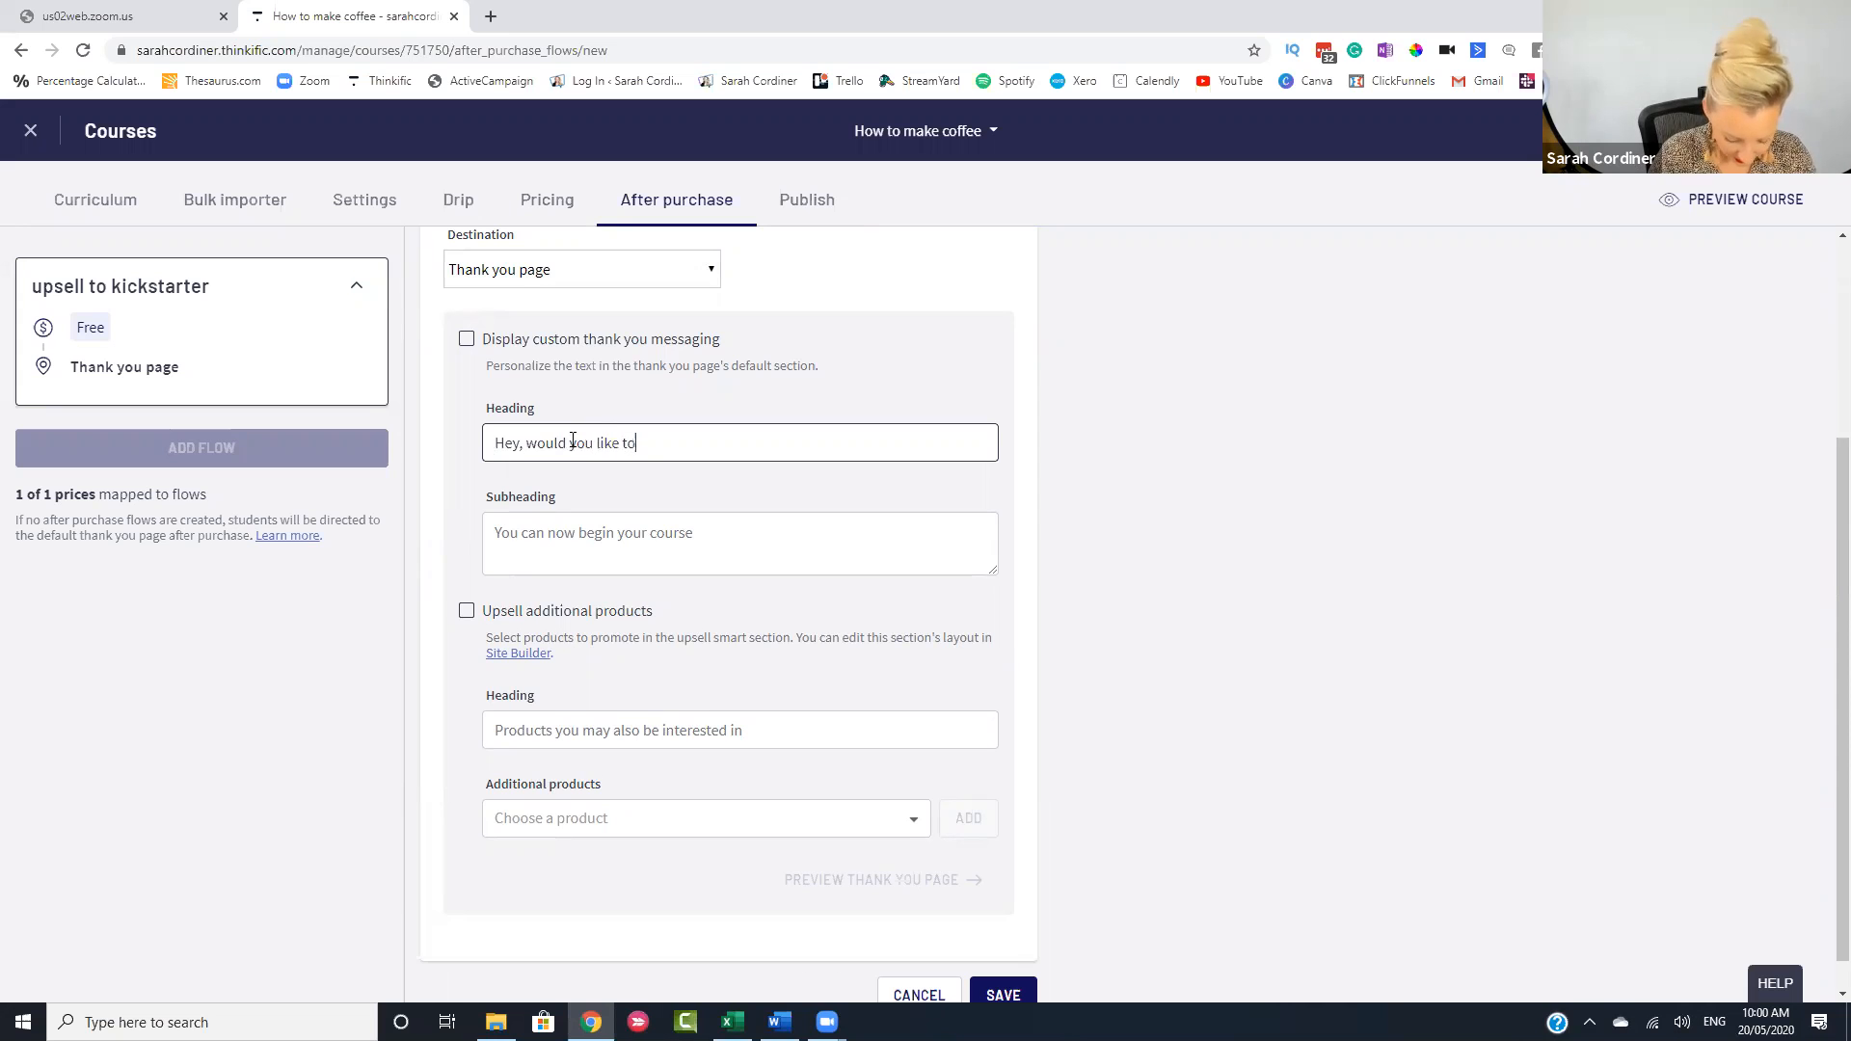
{"action": "type", "text": " level p today?"}
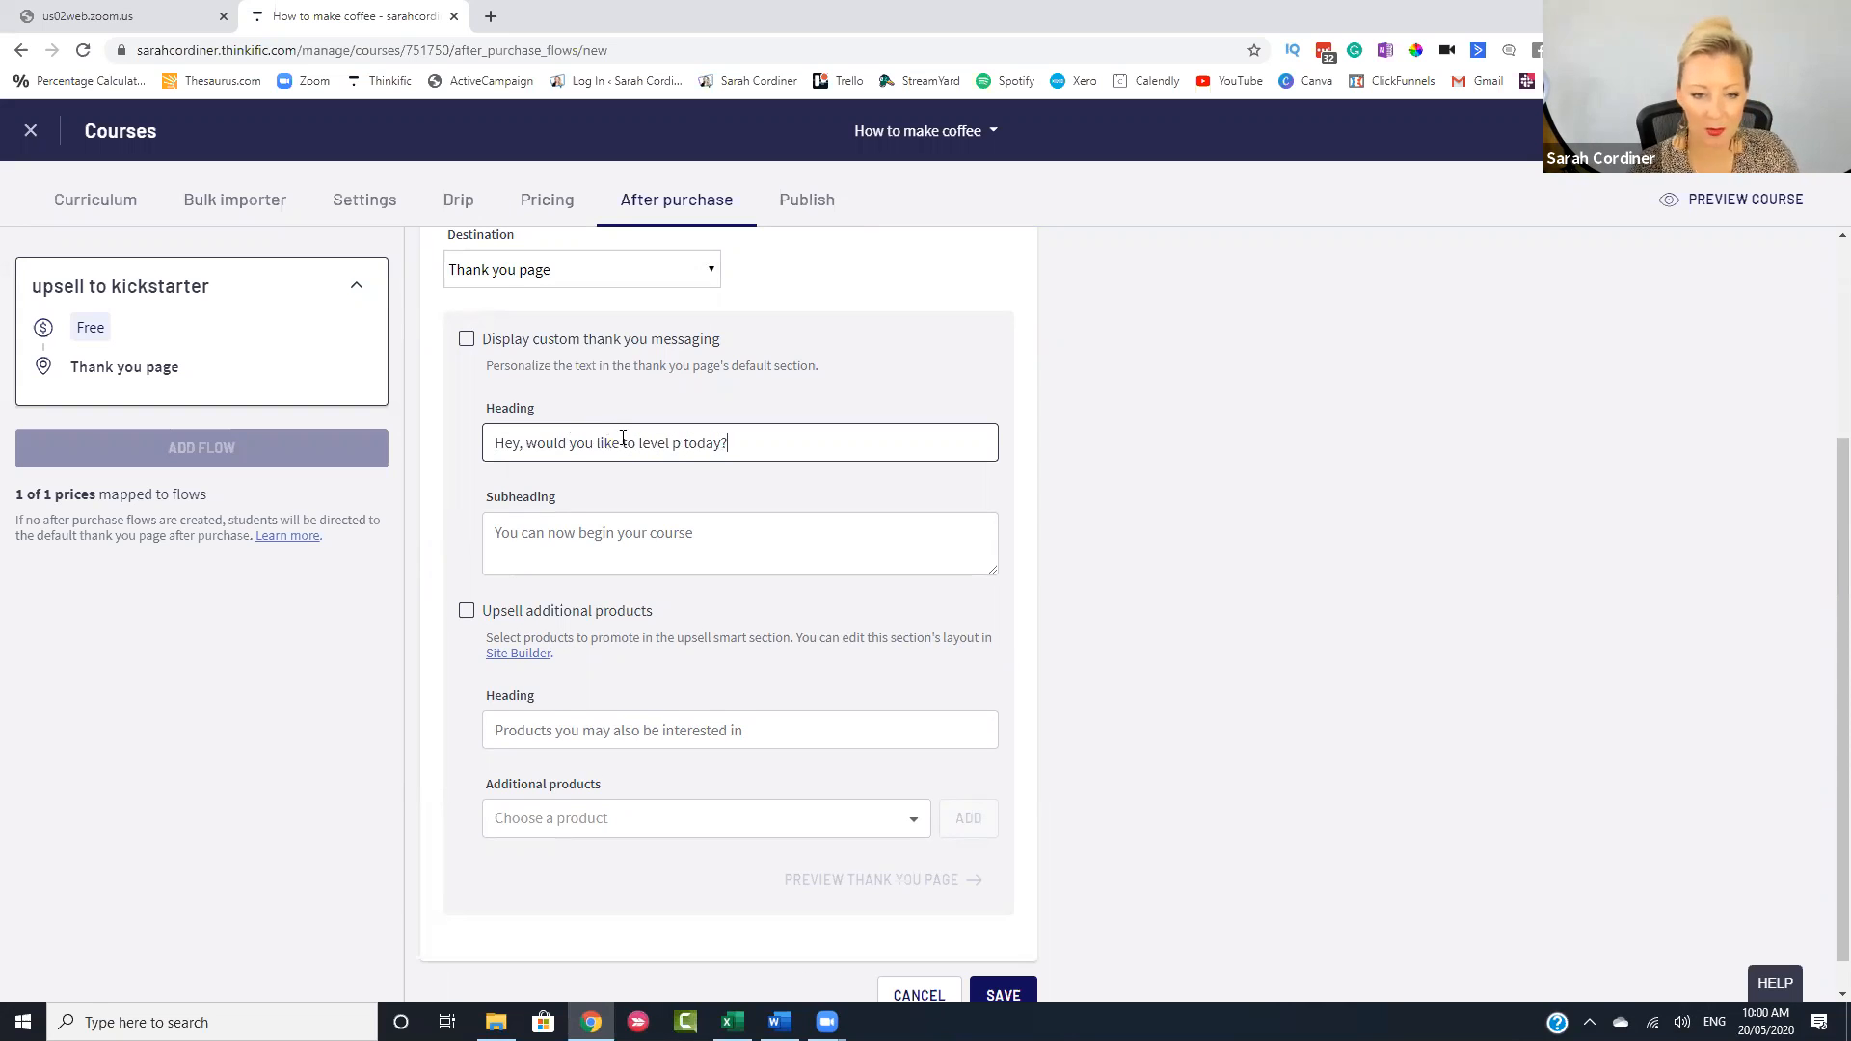
{"action": "left_click", "coordinate": [673, 442]}
{"action": "type", "text": "u"}
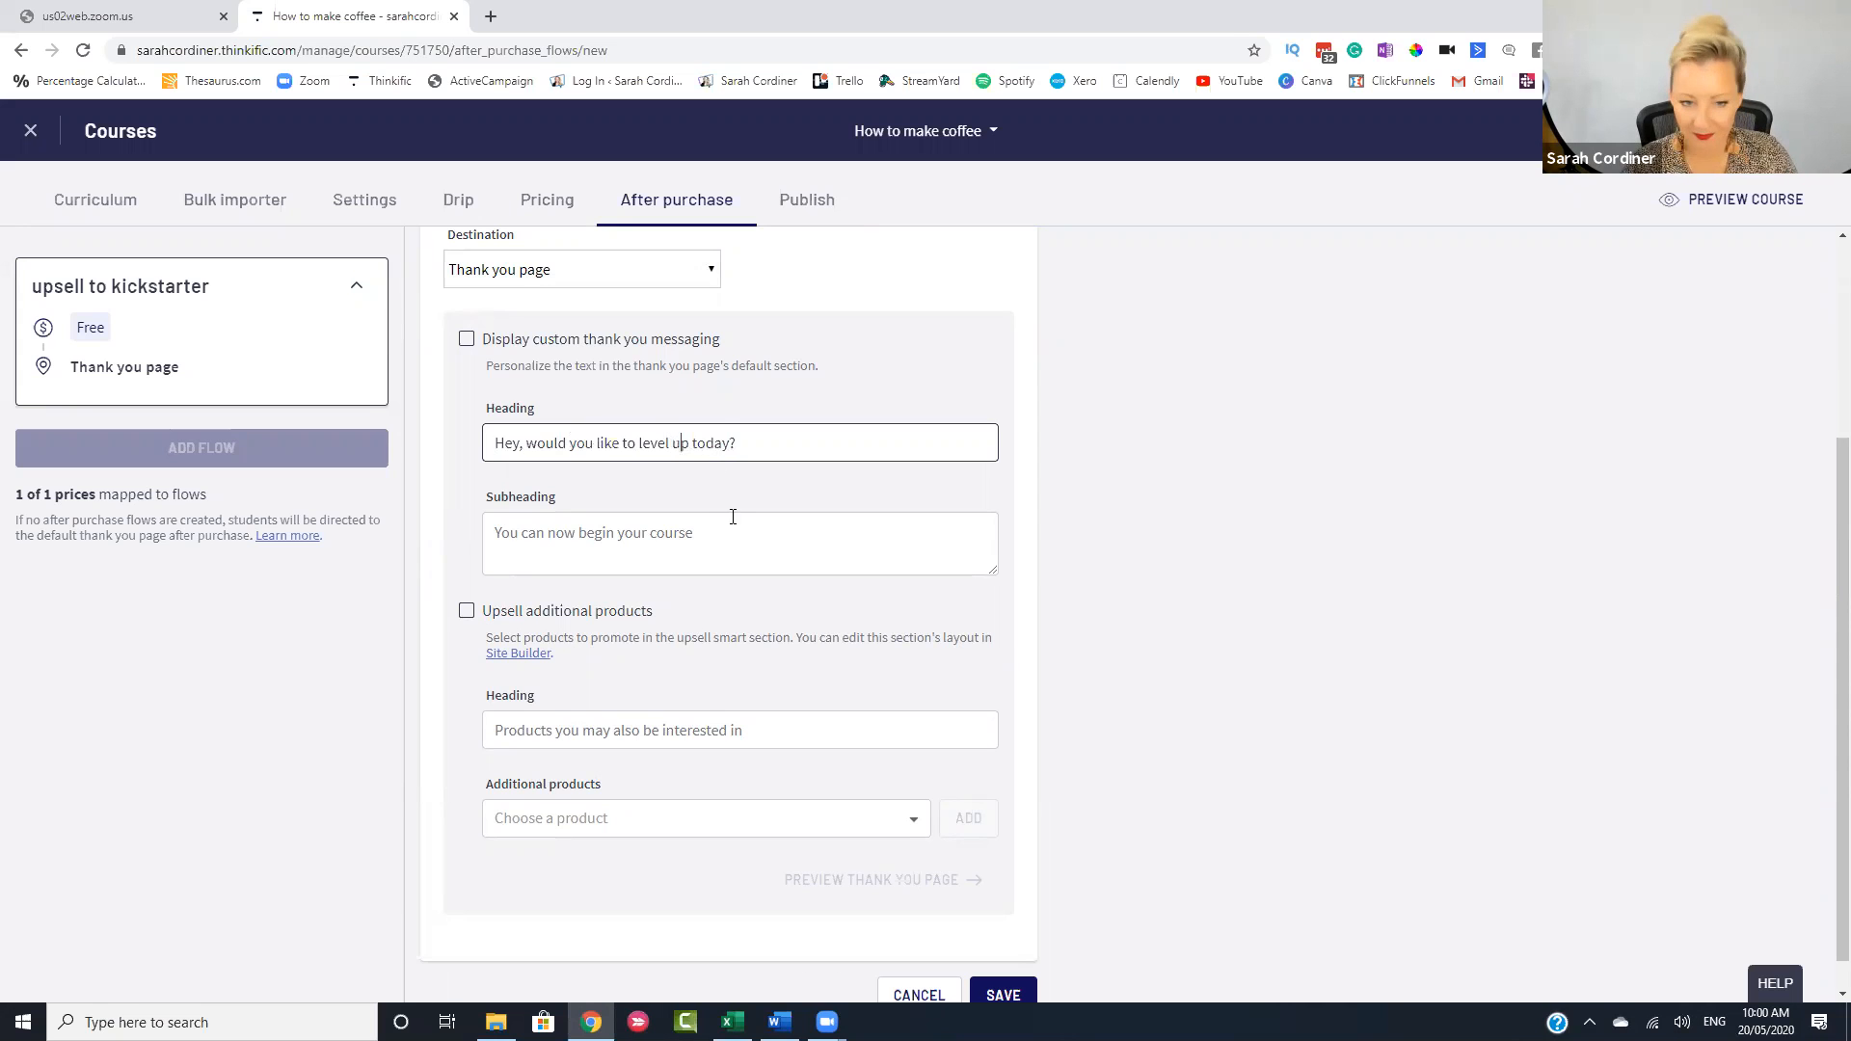
- Enter "Whjy not get started right now?" as the custom thank you message's subheading
{"action": "left_click", "coordinate": [709, 531]}
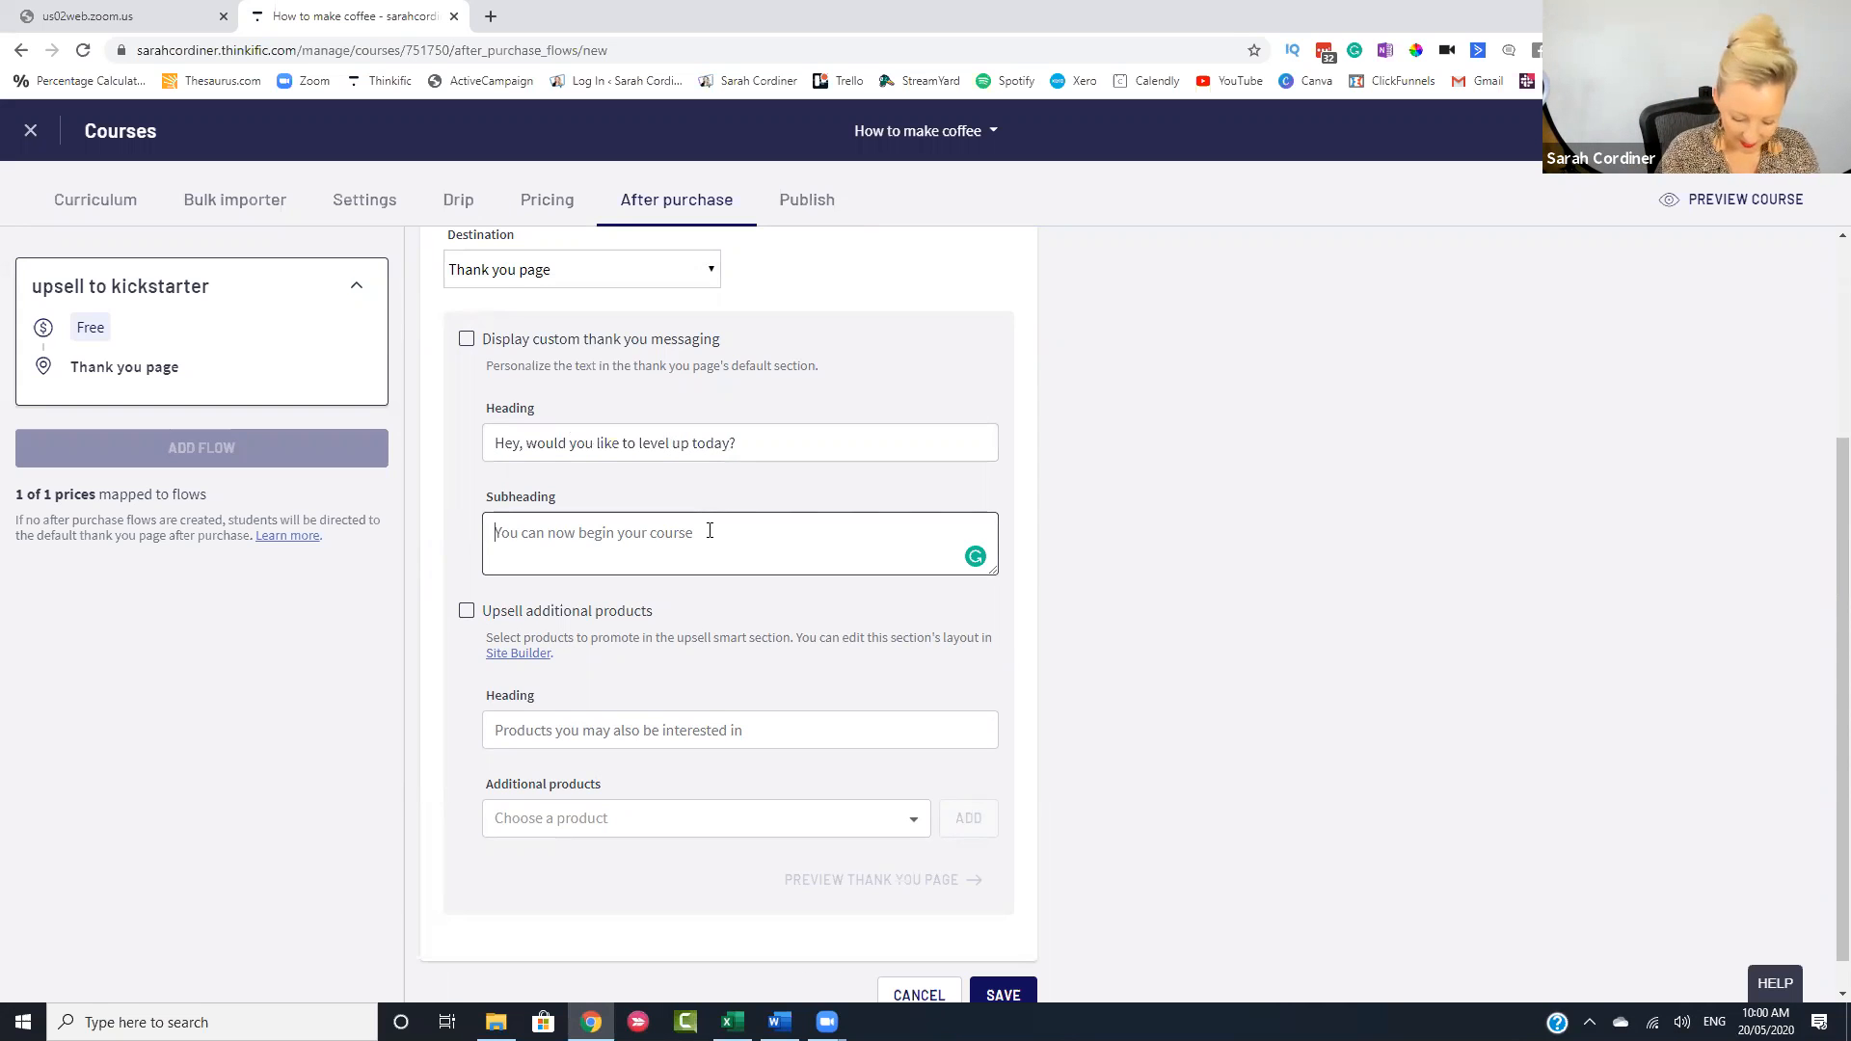
{"action": "type", "text": "Whjy"}
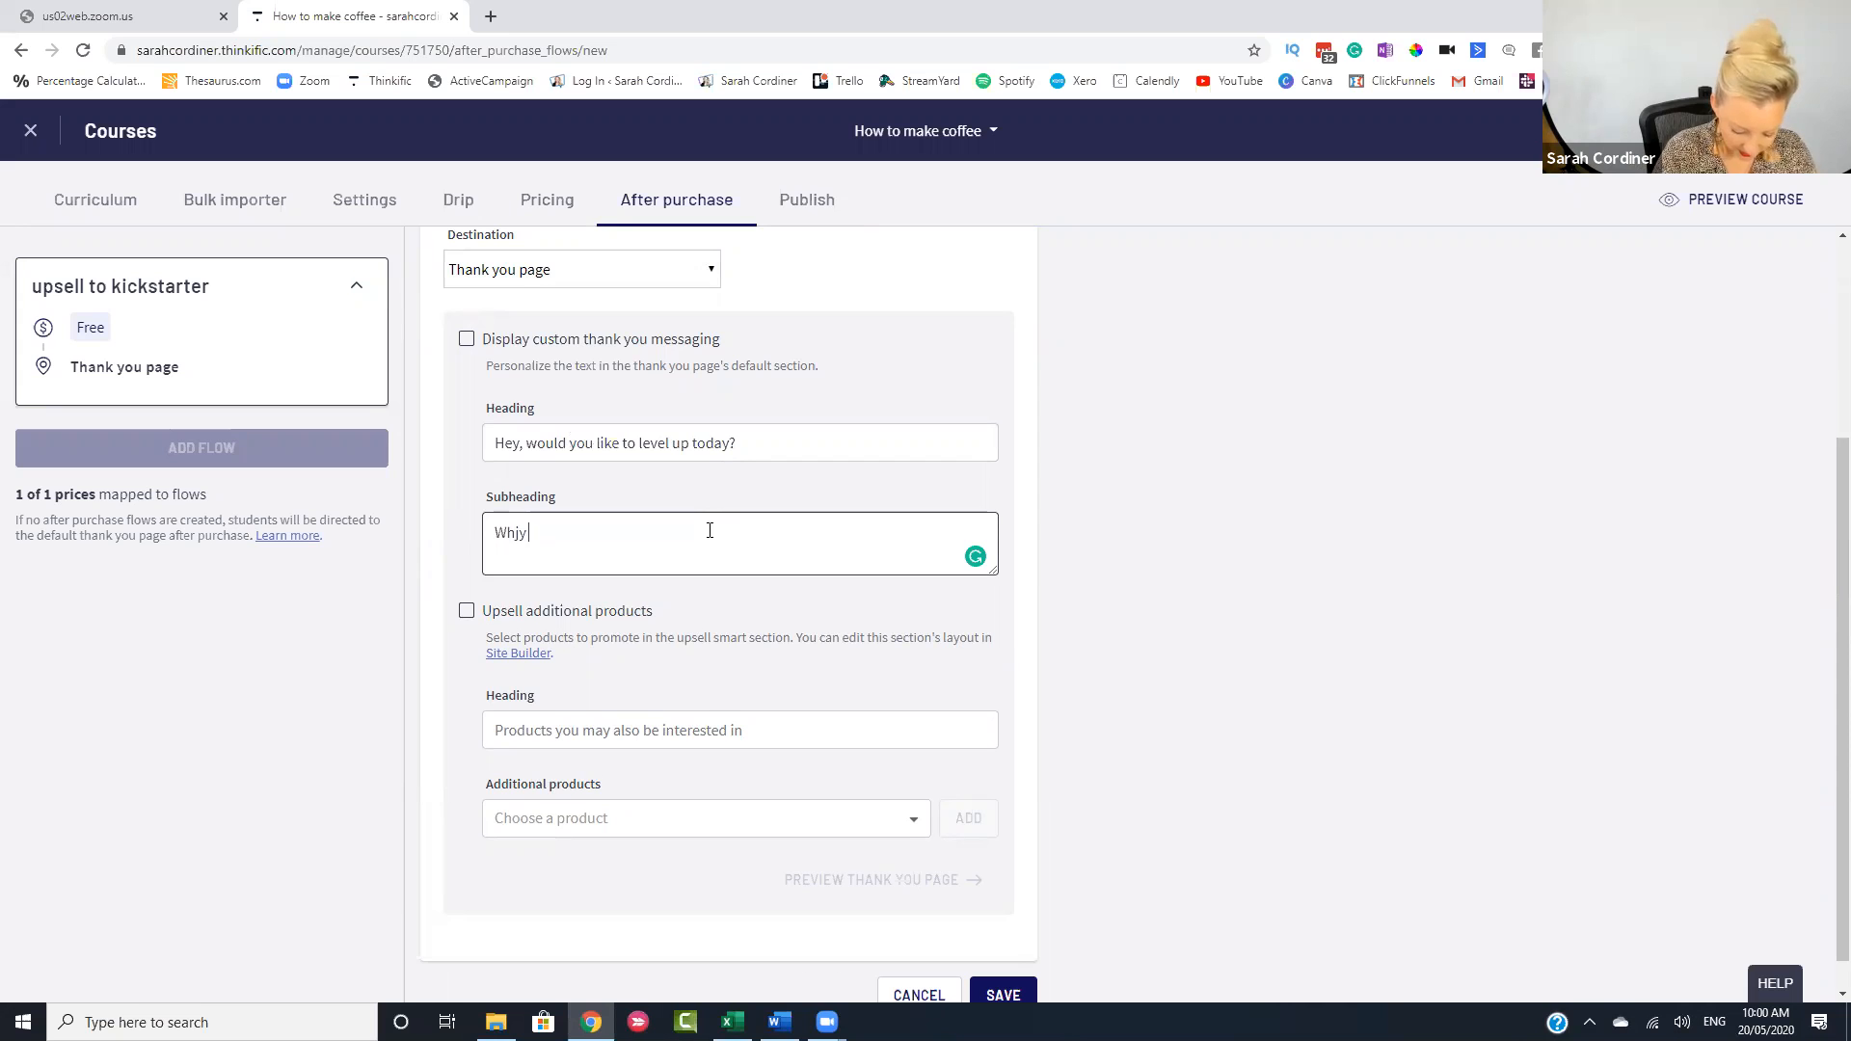
{"action": "type", "text": " not get started right now?"}
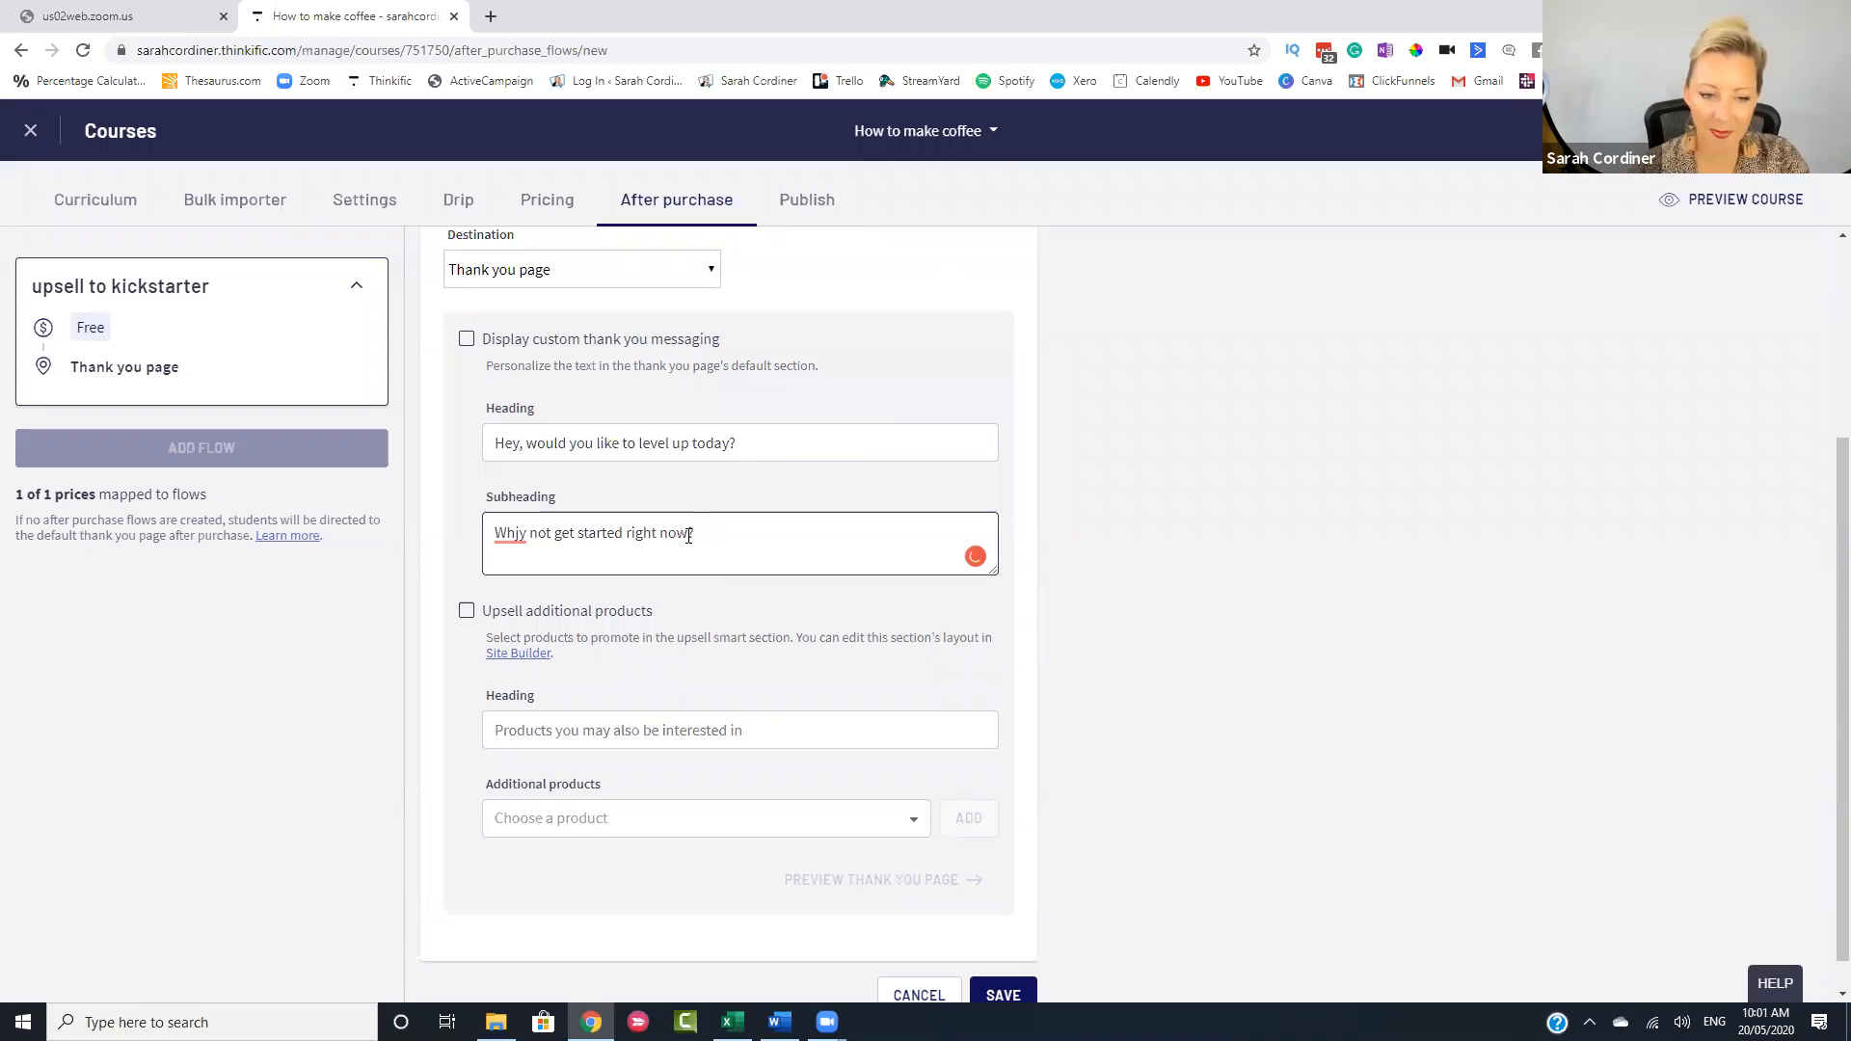
- Enable upselling of additional products and add "5 steps to being happy" to the upsell products
{"action": "left_click", "coordinate": [466, 615]}
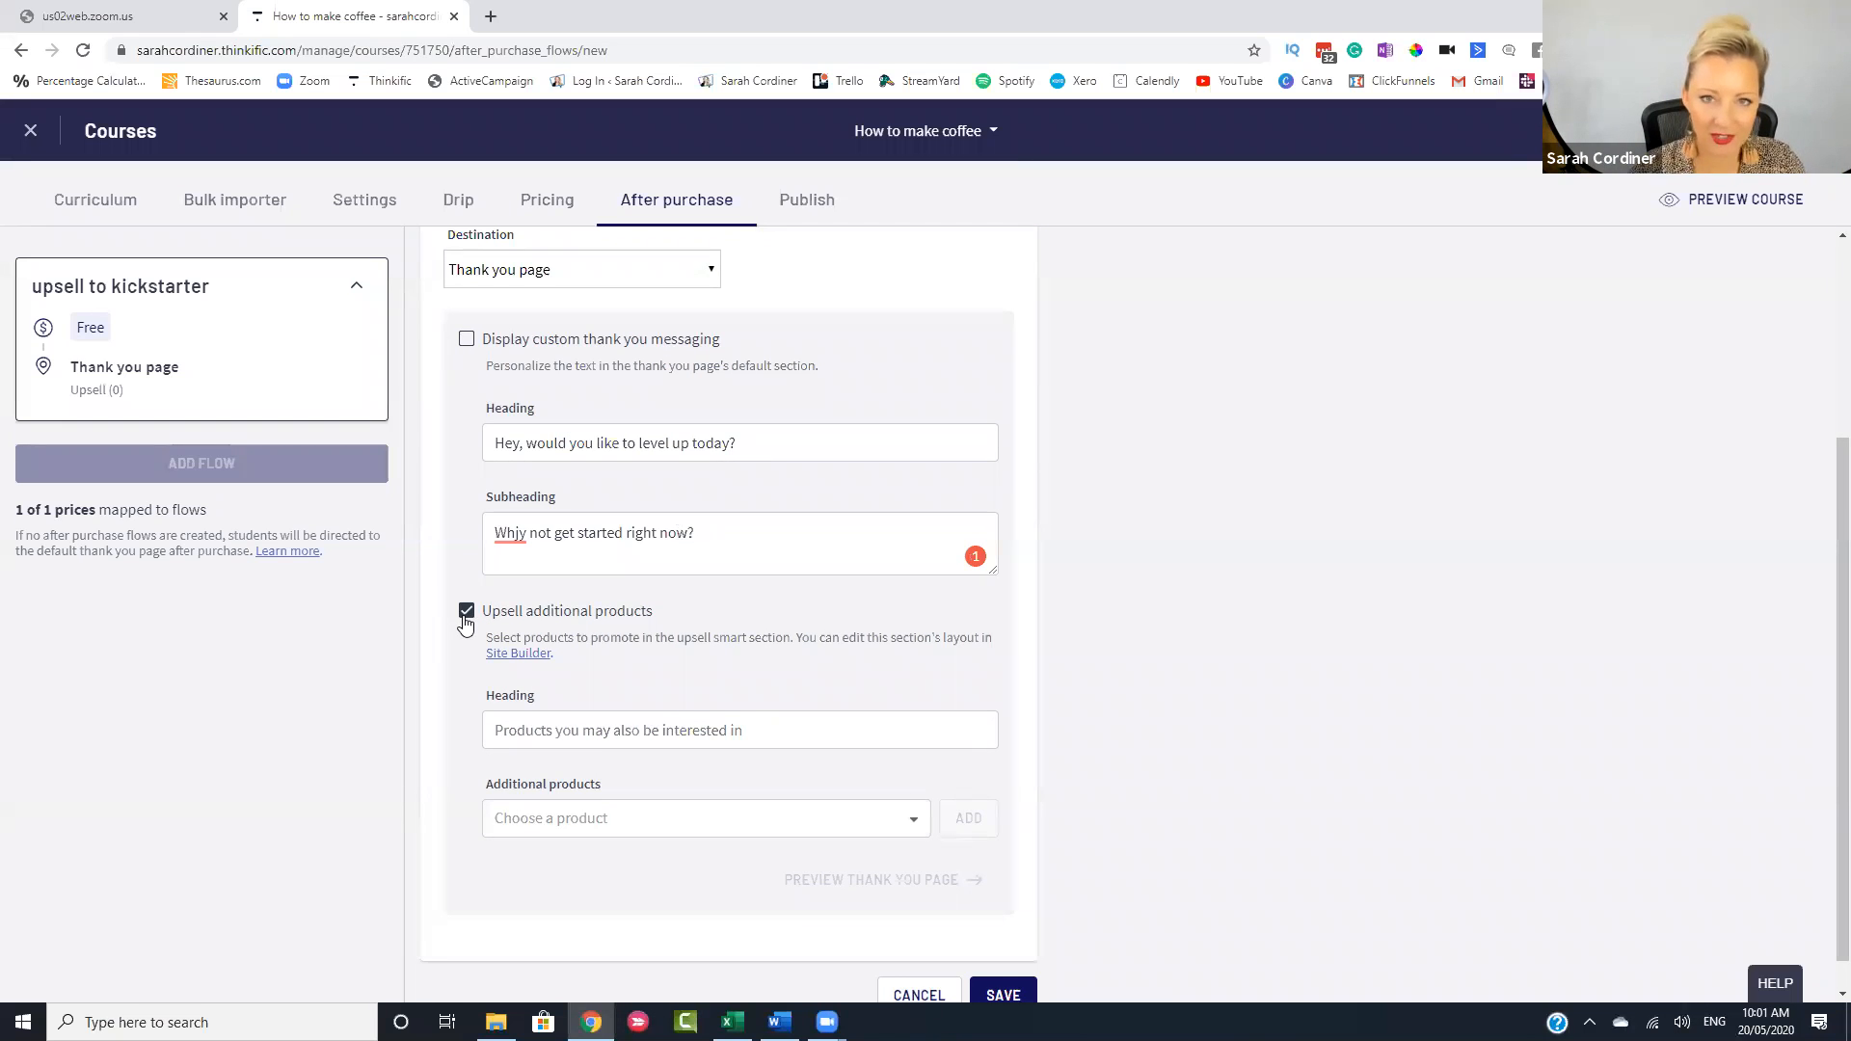
{"action": "scroll", "coordinate": [620, 653], "scroll_direction": "down", "scroll_amount": 1}
{"action": "left_click", "coordinate": [674, 695]}
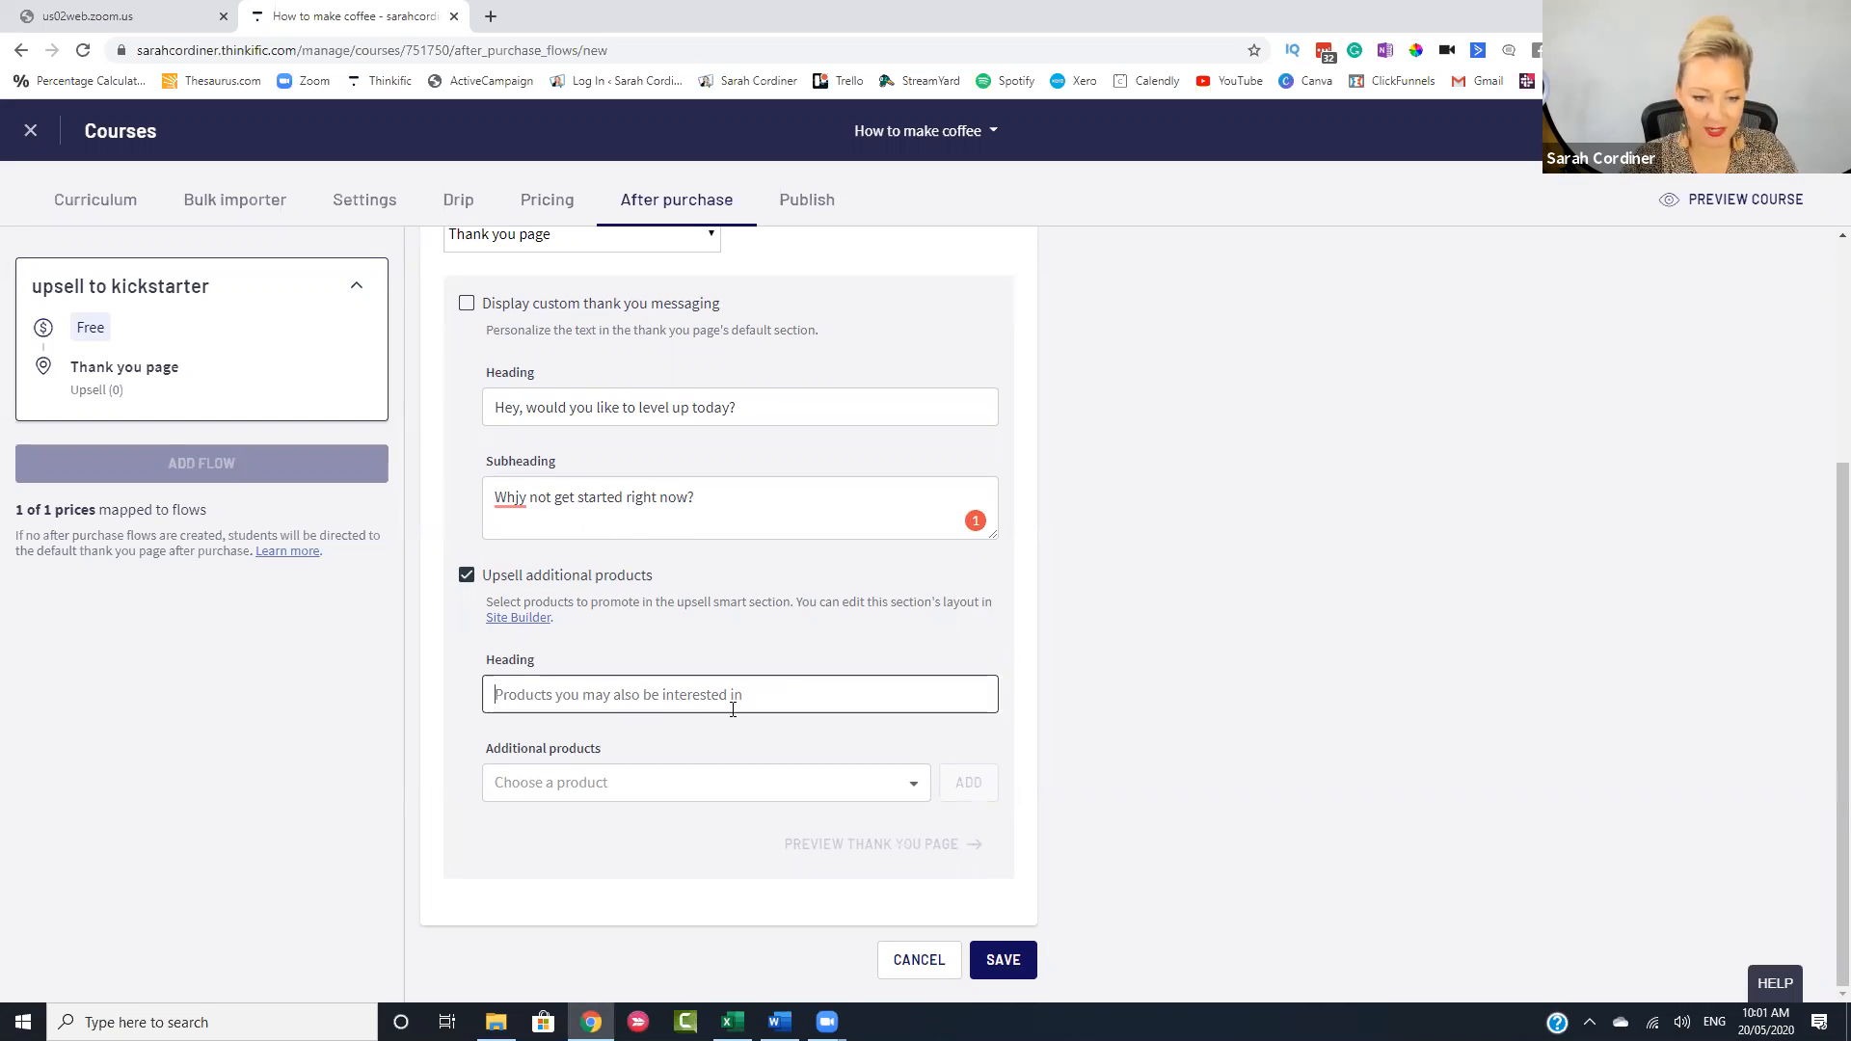
{"action": "left_click", "coordinate": [633, 800]}
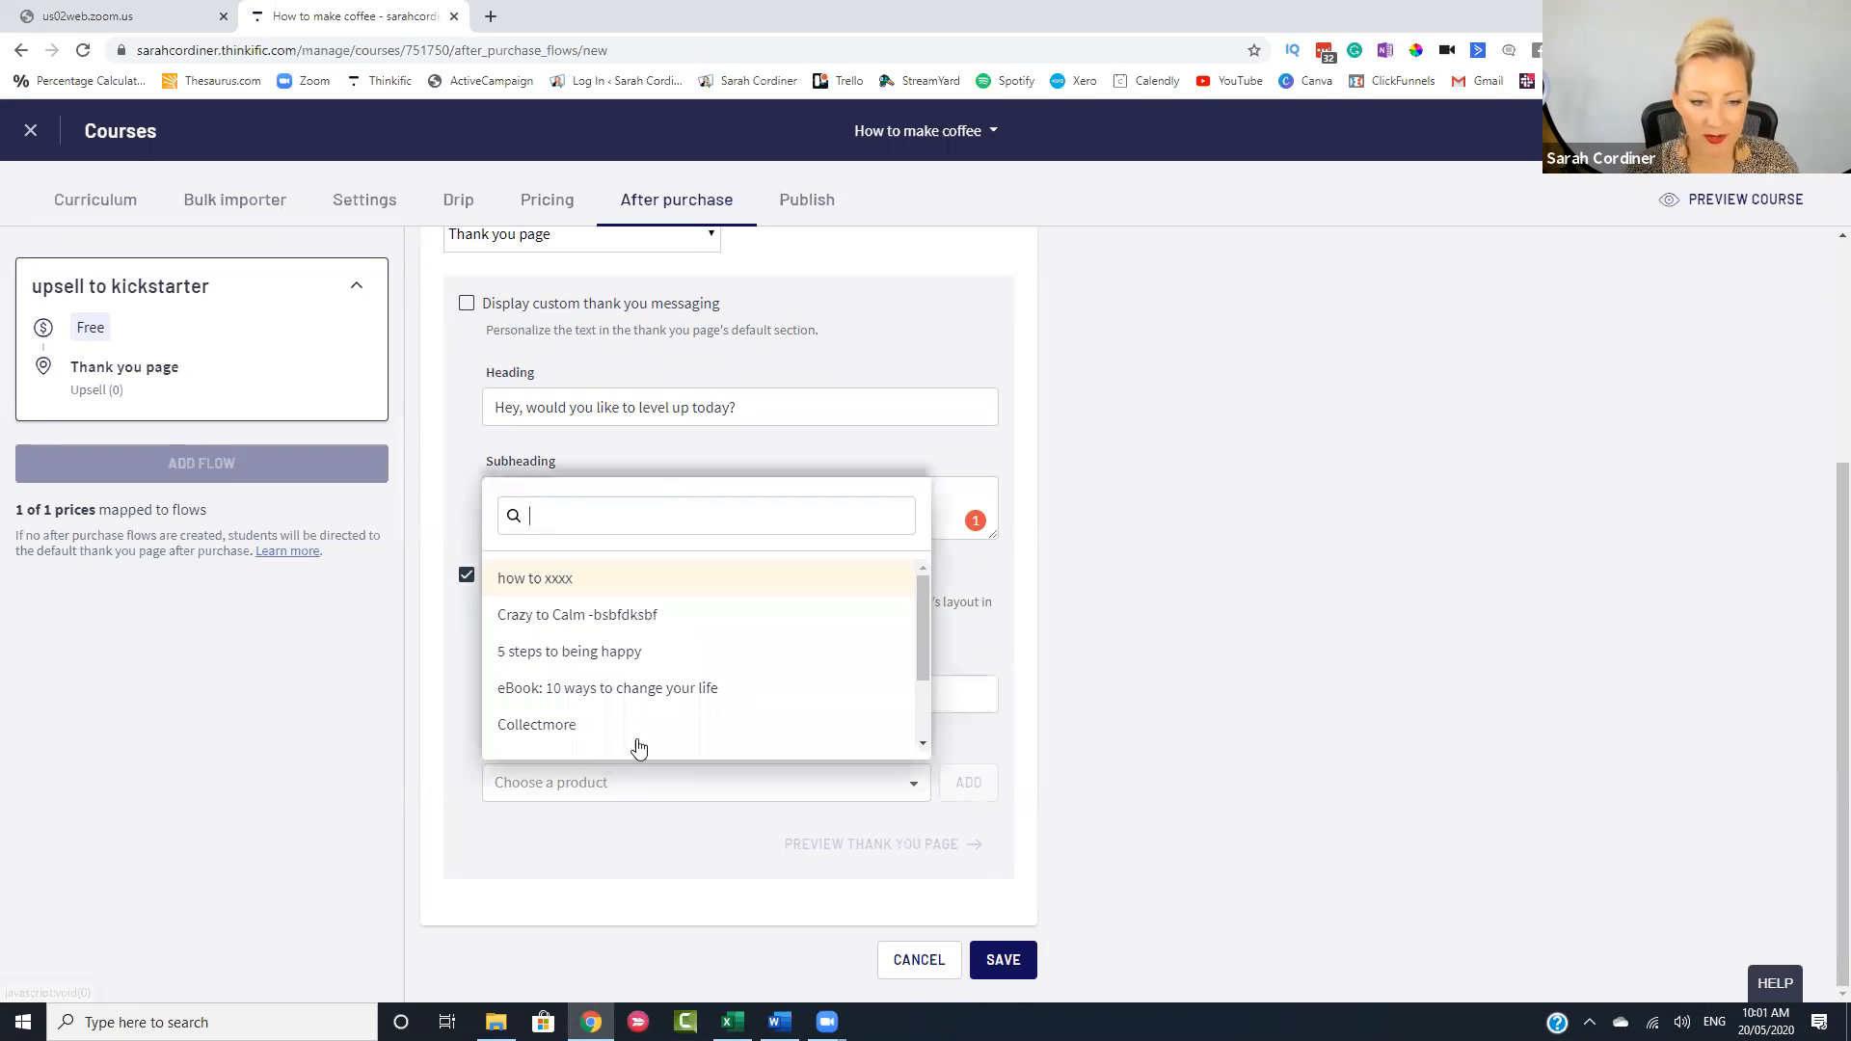
{"action": "left_click", "coordinate": [639, 653]}
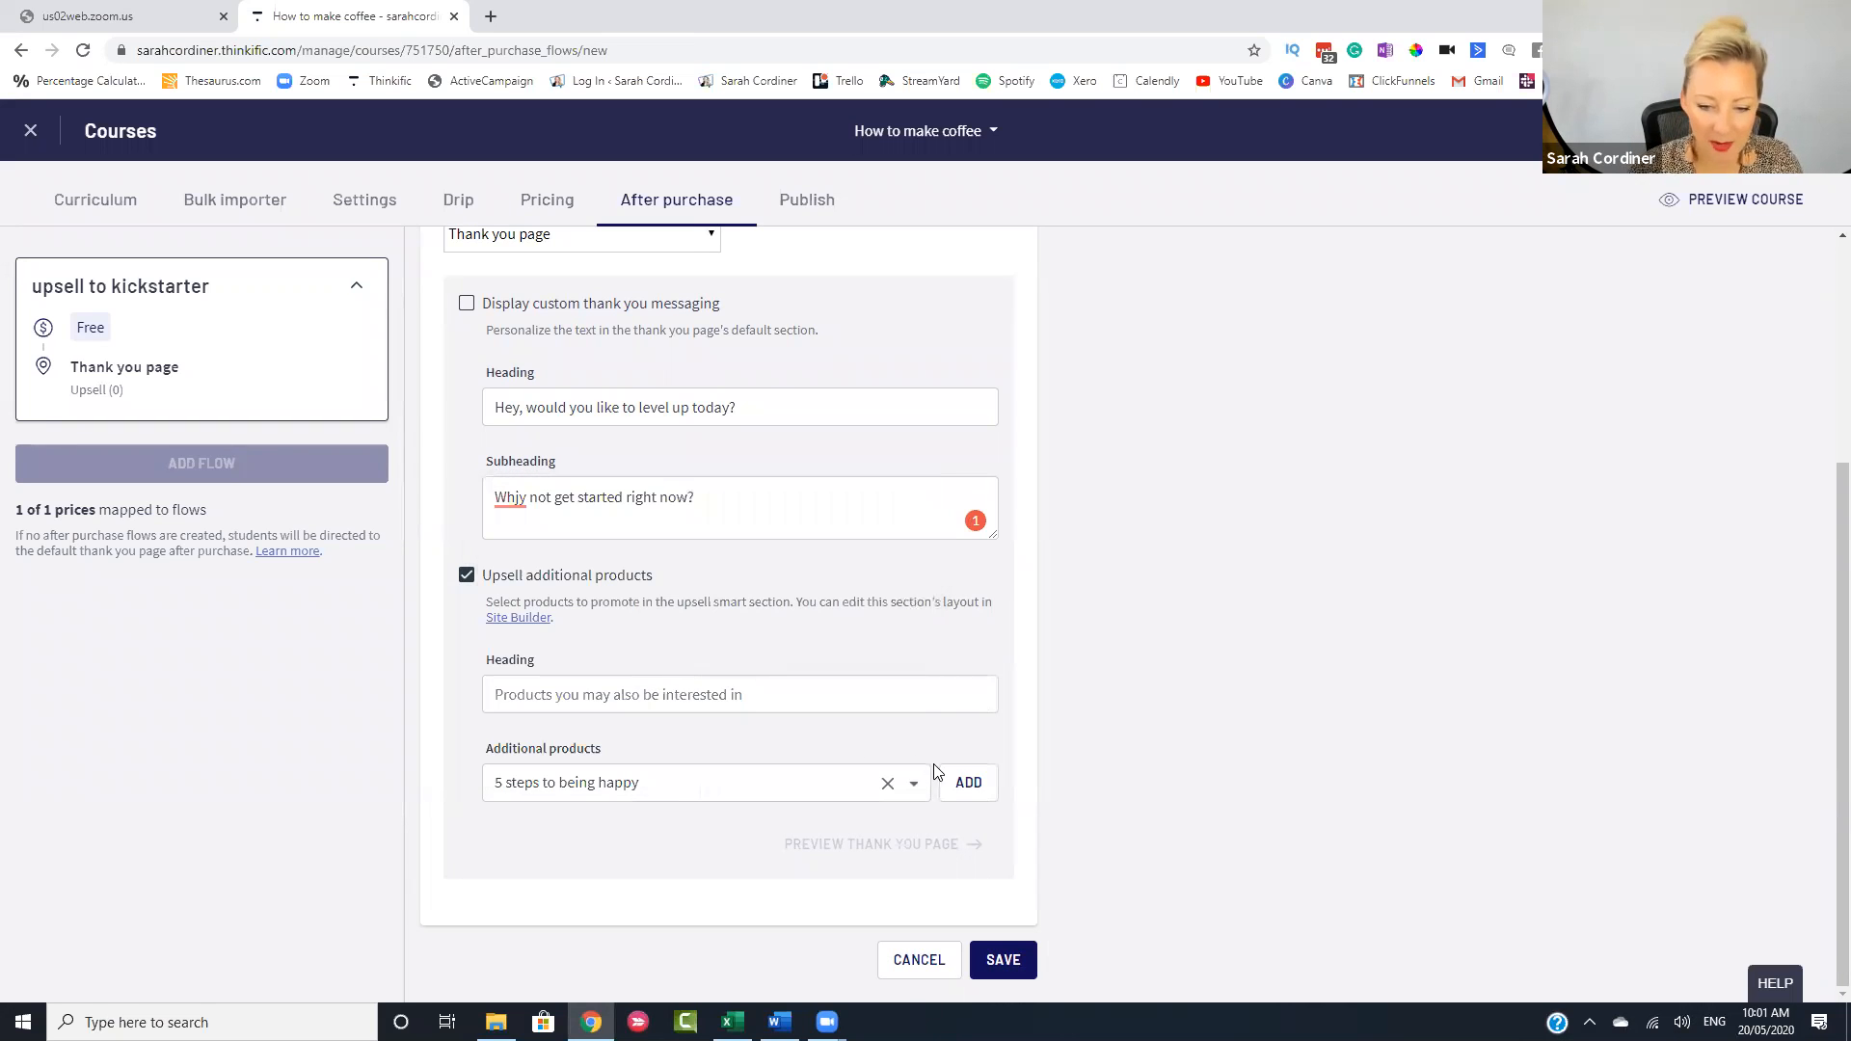
{"action": "left_click", "coordinate": [967, 783]}
{"action": "scroll", "coordinate": [643, 615], "scroll_direction": "down", "scroll_amount": 1}
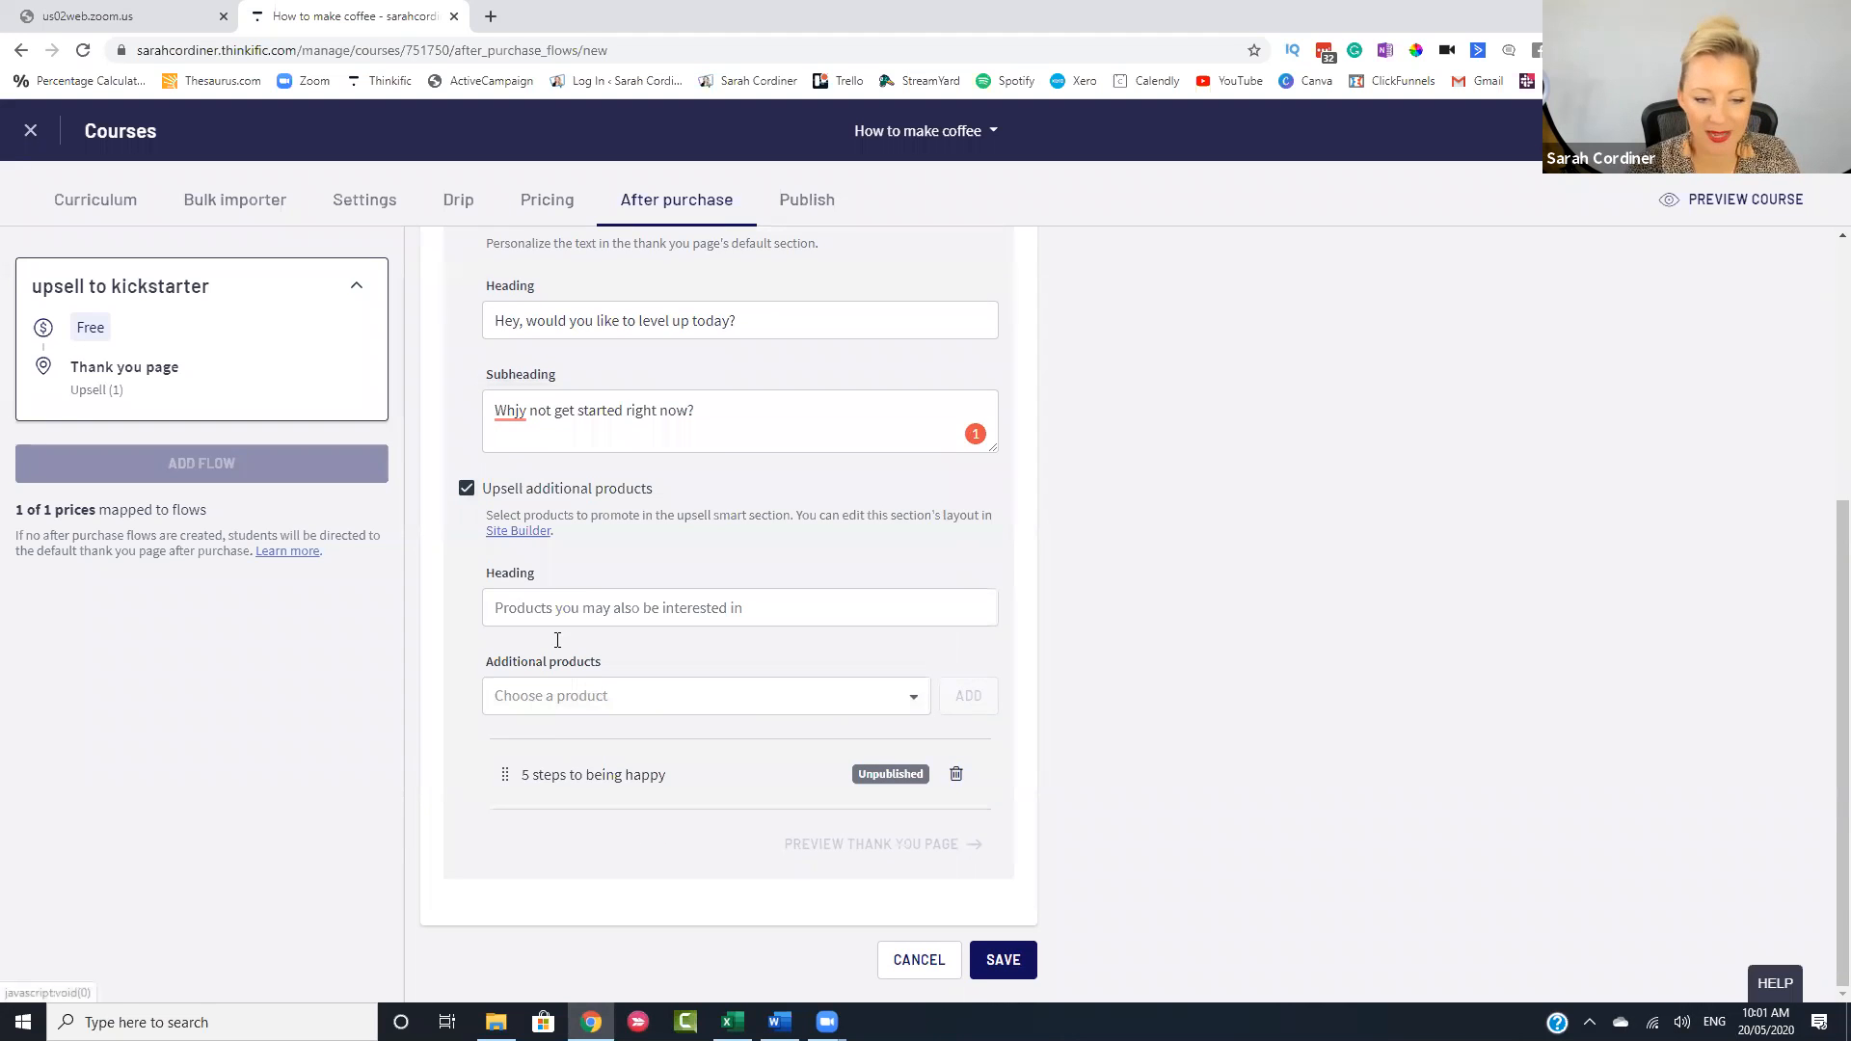
- Review the after-purchase flow's settings from name to upsell products and save the flow
{"action": "scroll", "coordinate": [613, 375], "scroll_direction": "up", "scroll_amount": 4}
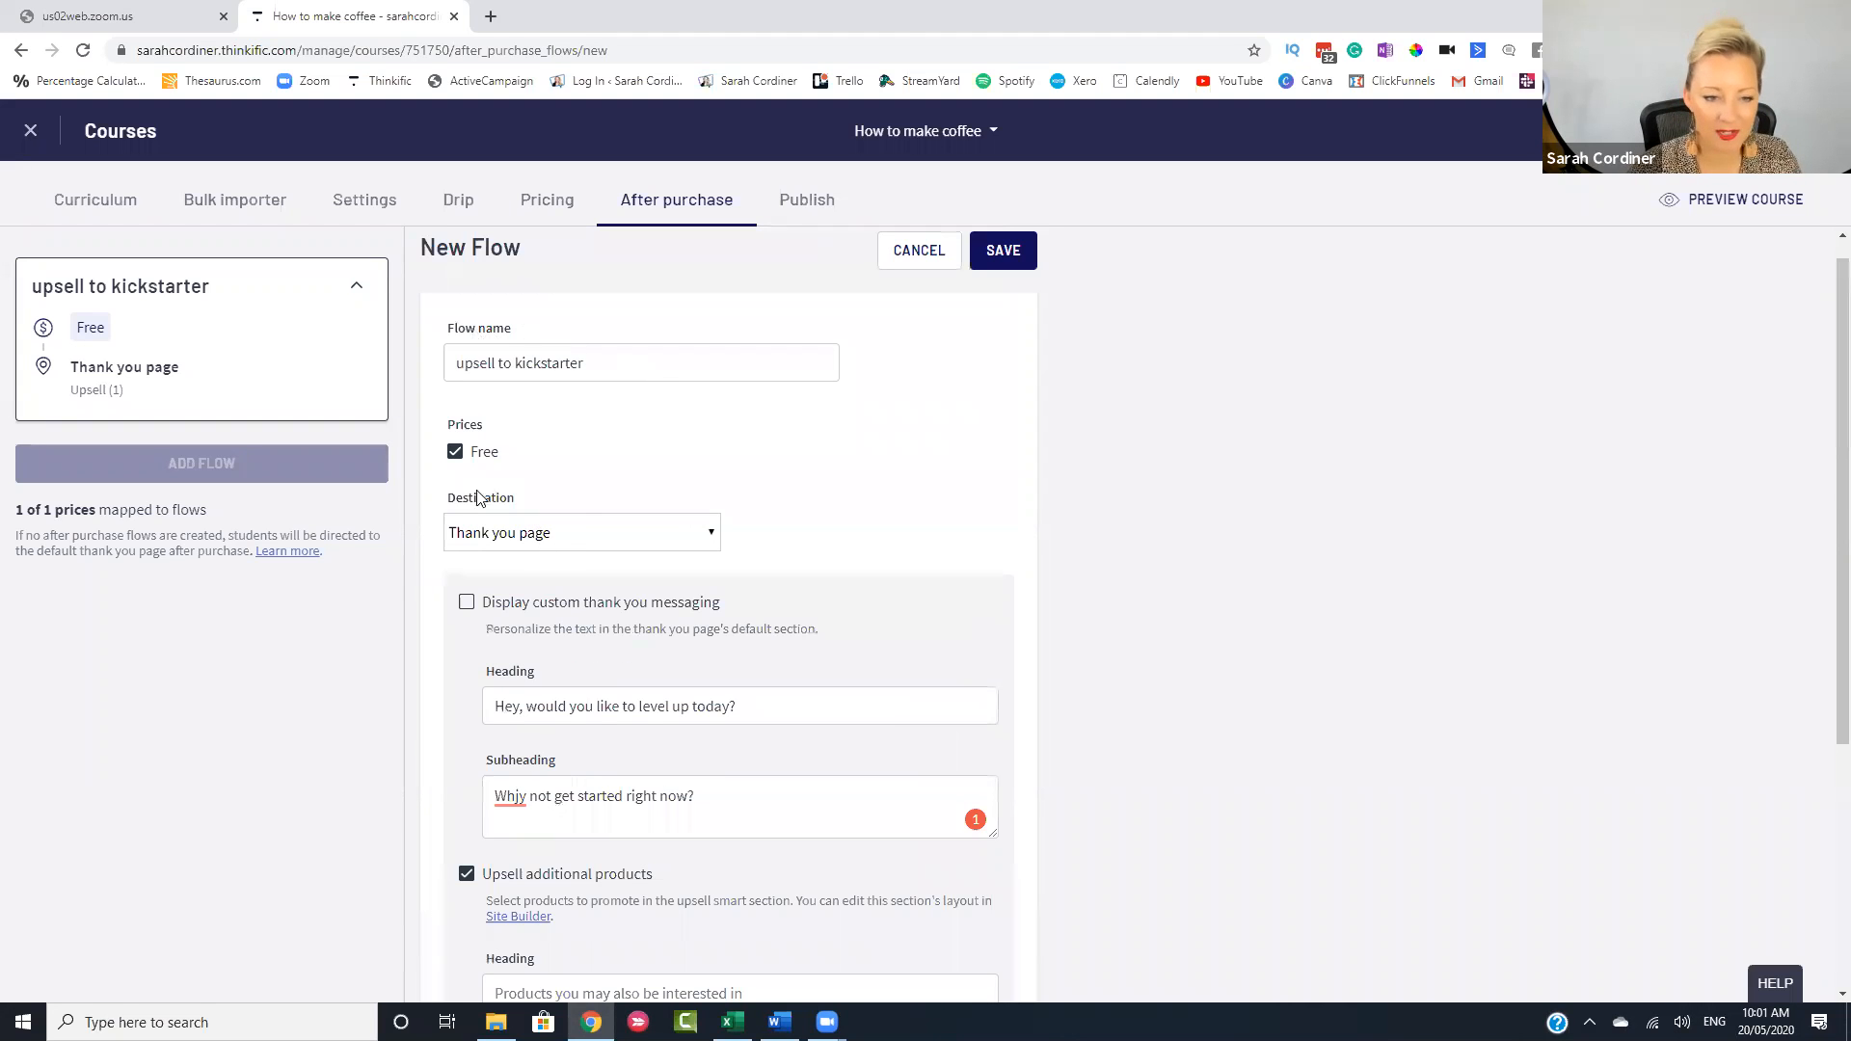
{"action": "scroll", "coordinate": [619, 428], "scroll_direction": "down", "scroll_amount": 2}
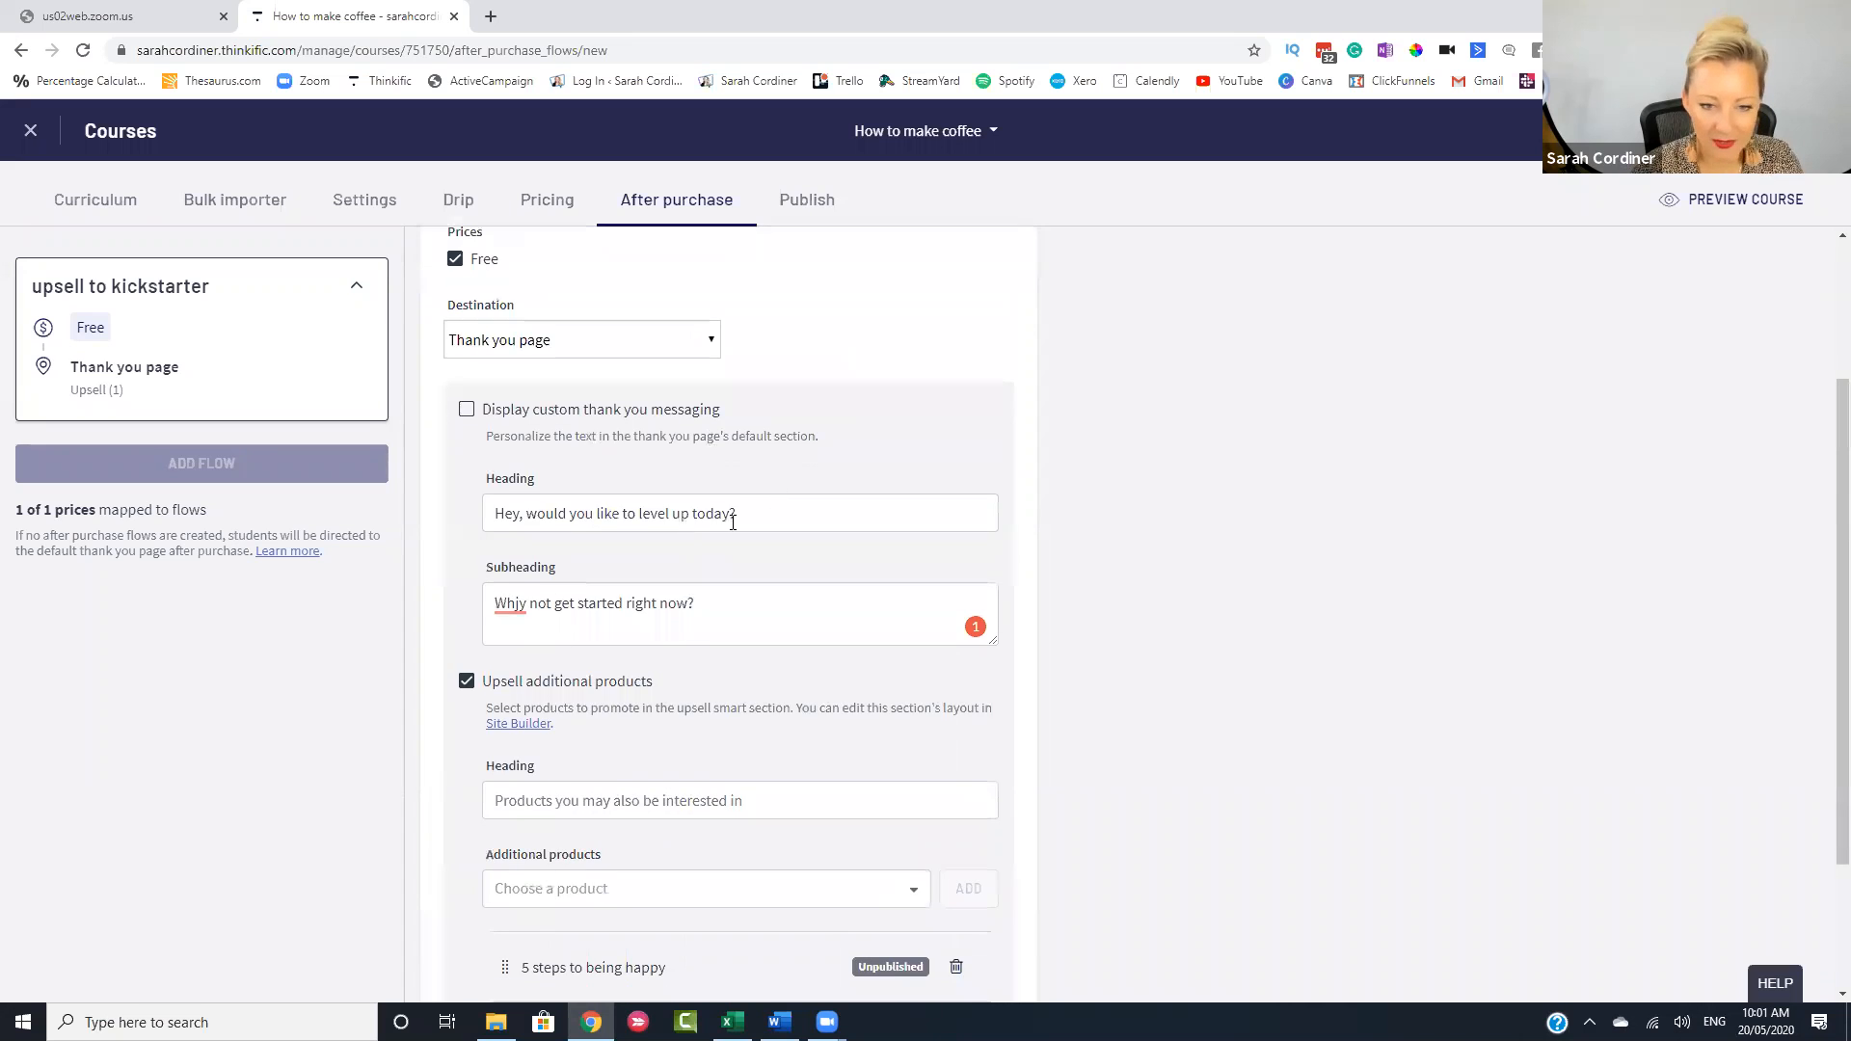
{"action": "scroll", "coordinate": [656, 482], "scroll_direction": "down", "scroll_amount": 1}
{"action": "scroll", "coordinate": [615, 506], "scroll_direction": "down", "scroll_amount": 1}
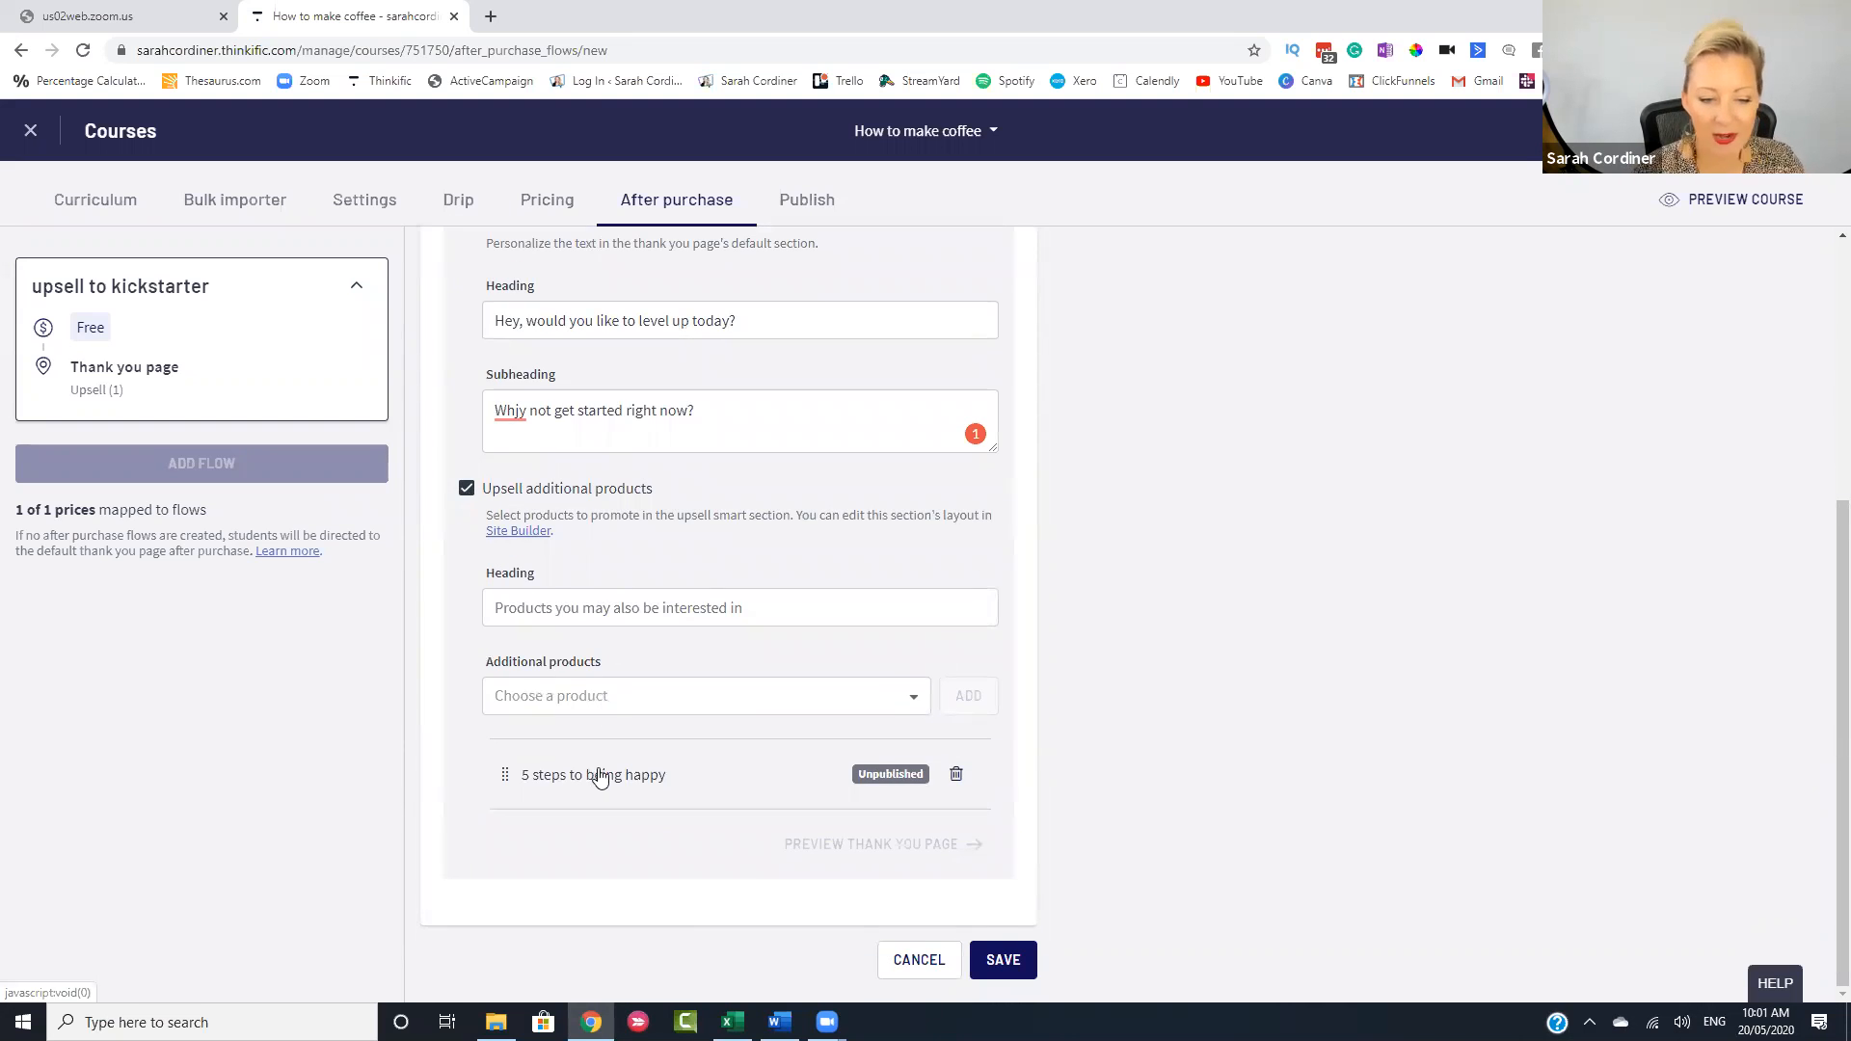
{"action": "left_click", "coordinate": [1003, 959]}
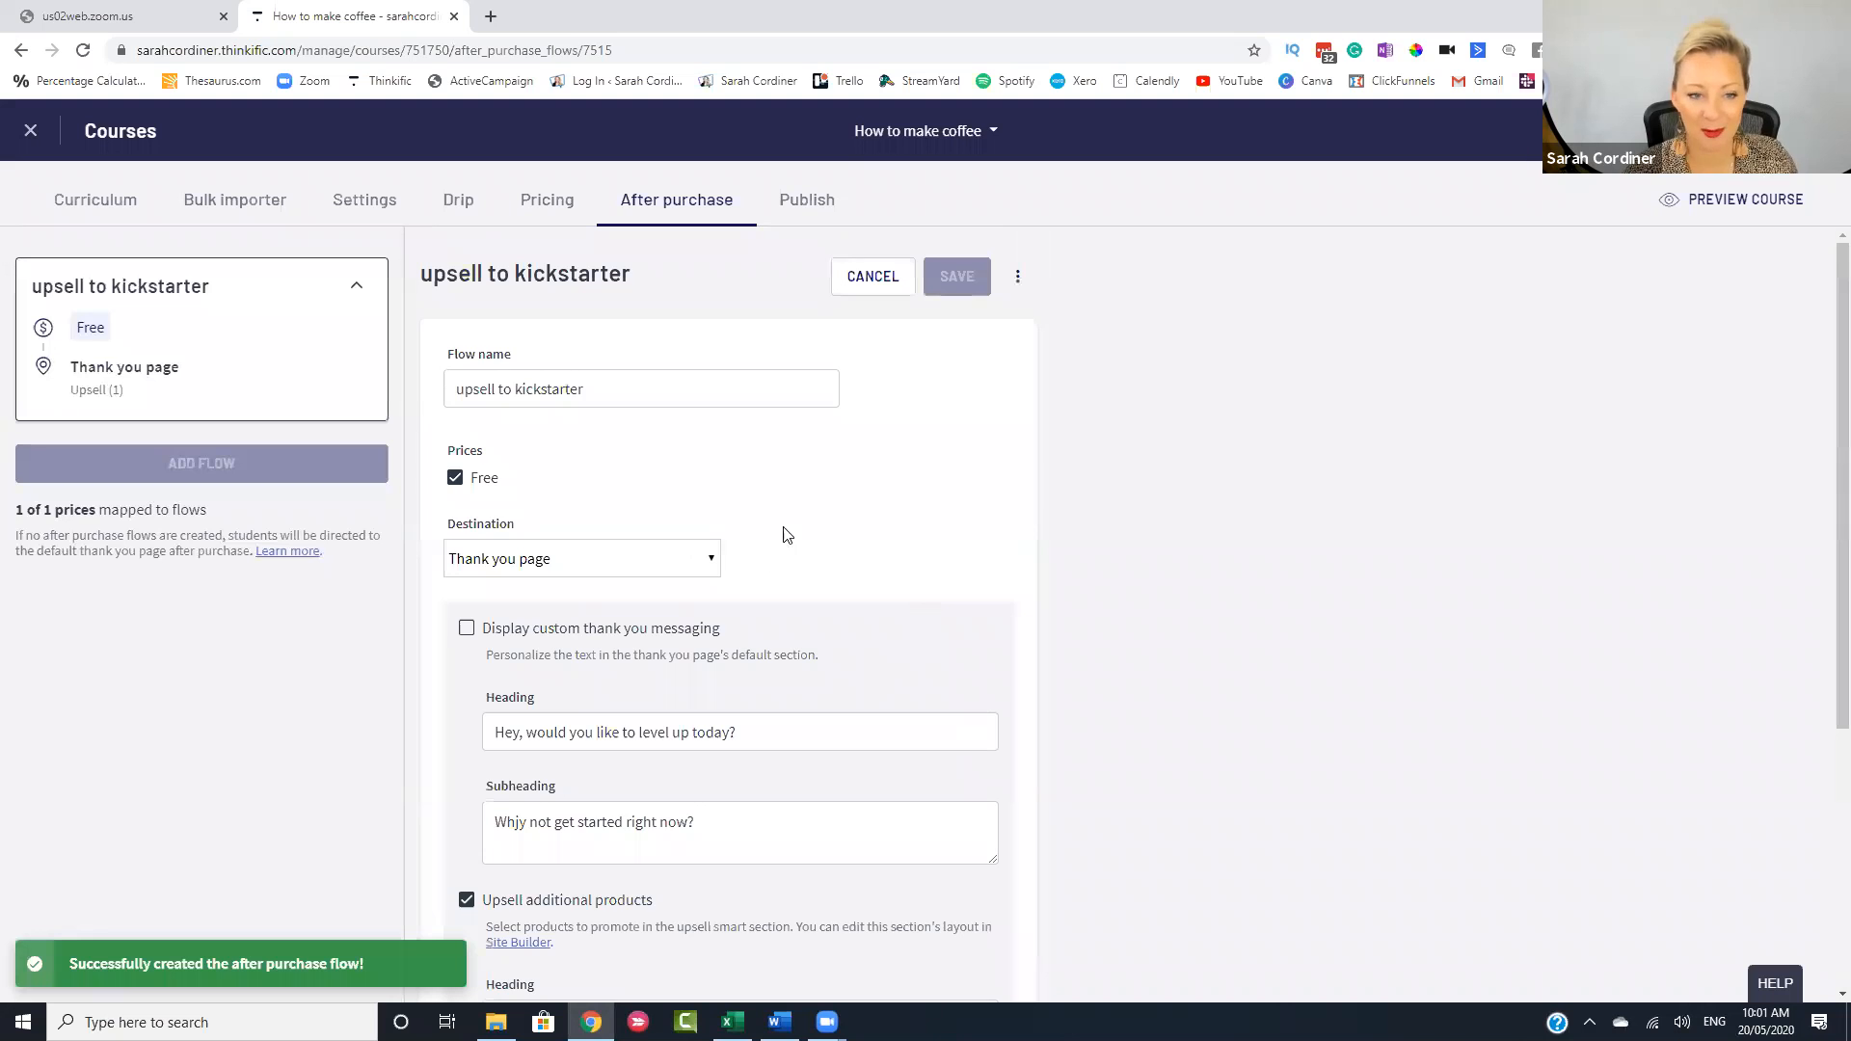
- Look over the saved flow and open the course's publish settings
{"action": "scroll", "coordinate": [785, 530], "scroll_direction": "down", "scroll_amount": 2}
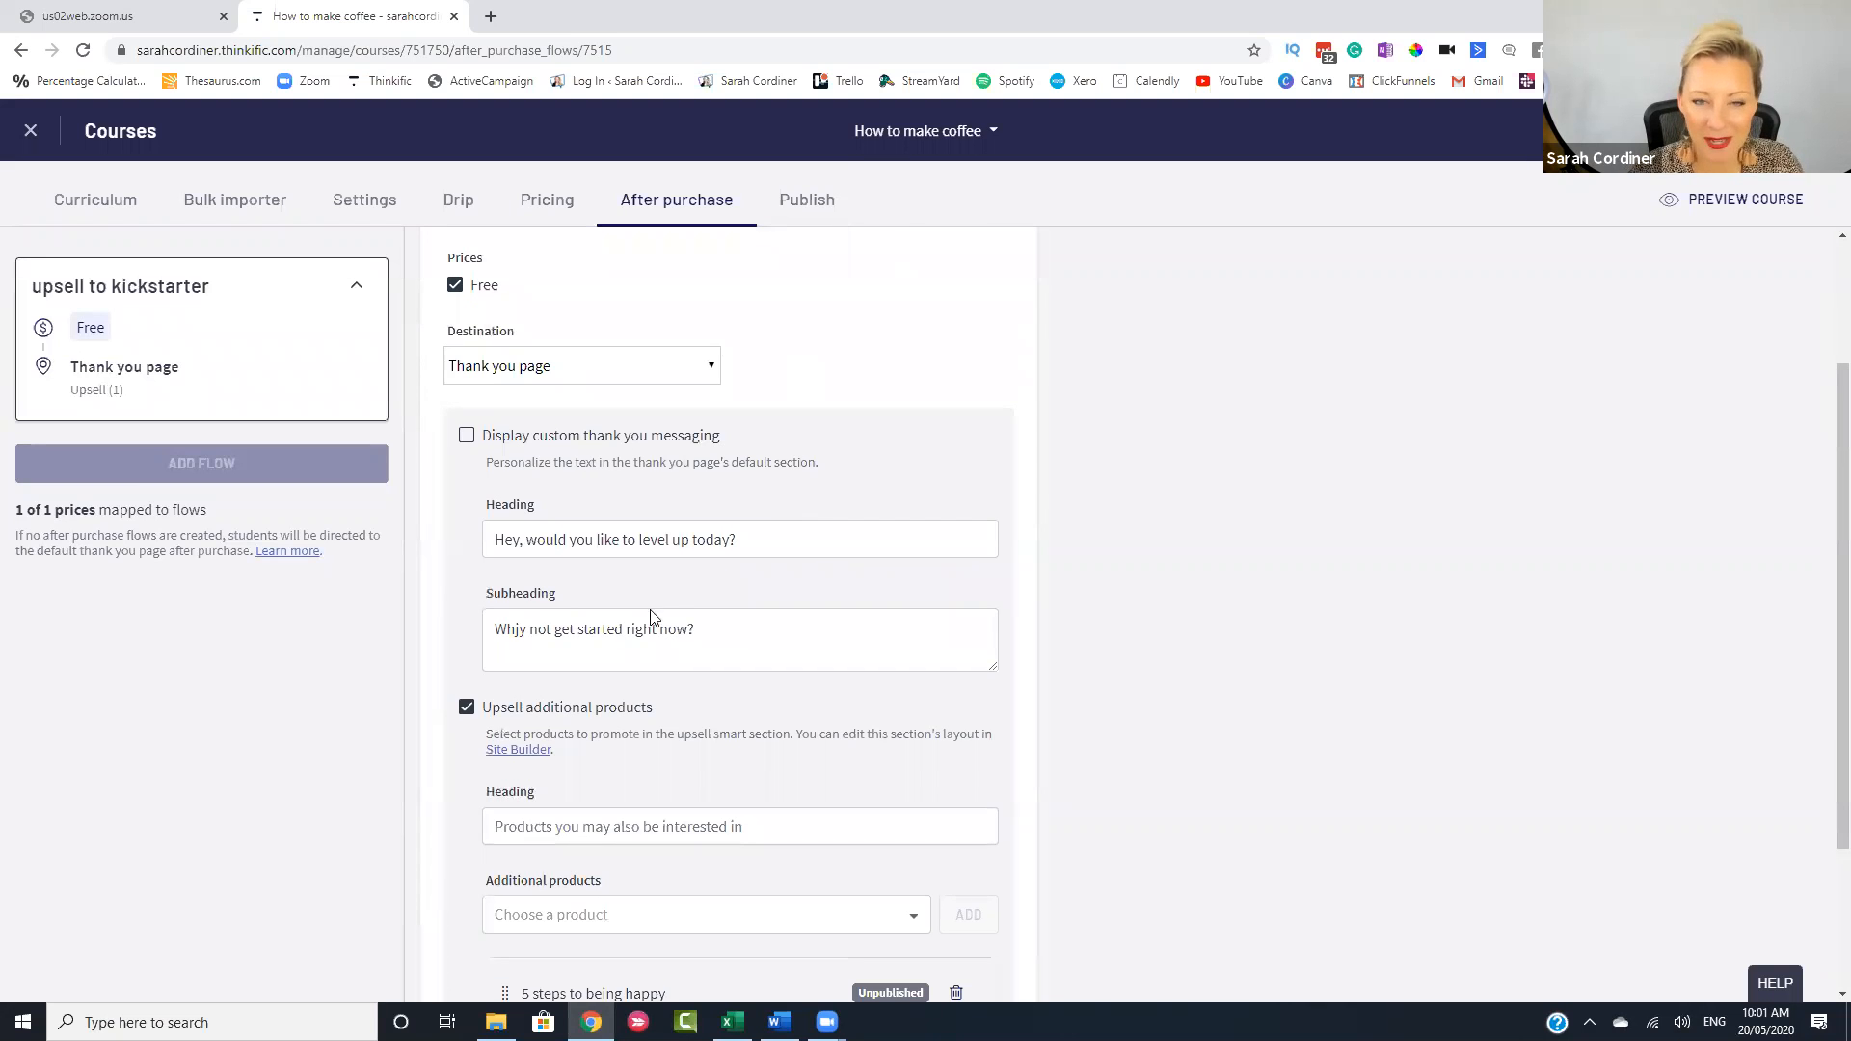
{"action": "scroll", "coordinate": [656, 598], "scroll_direction": "up", "scroll_amount": 2}
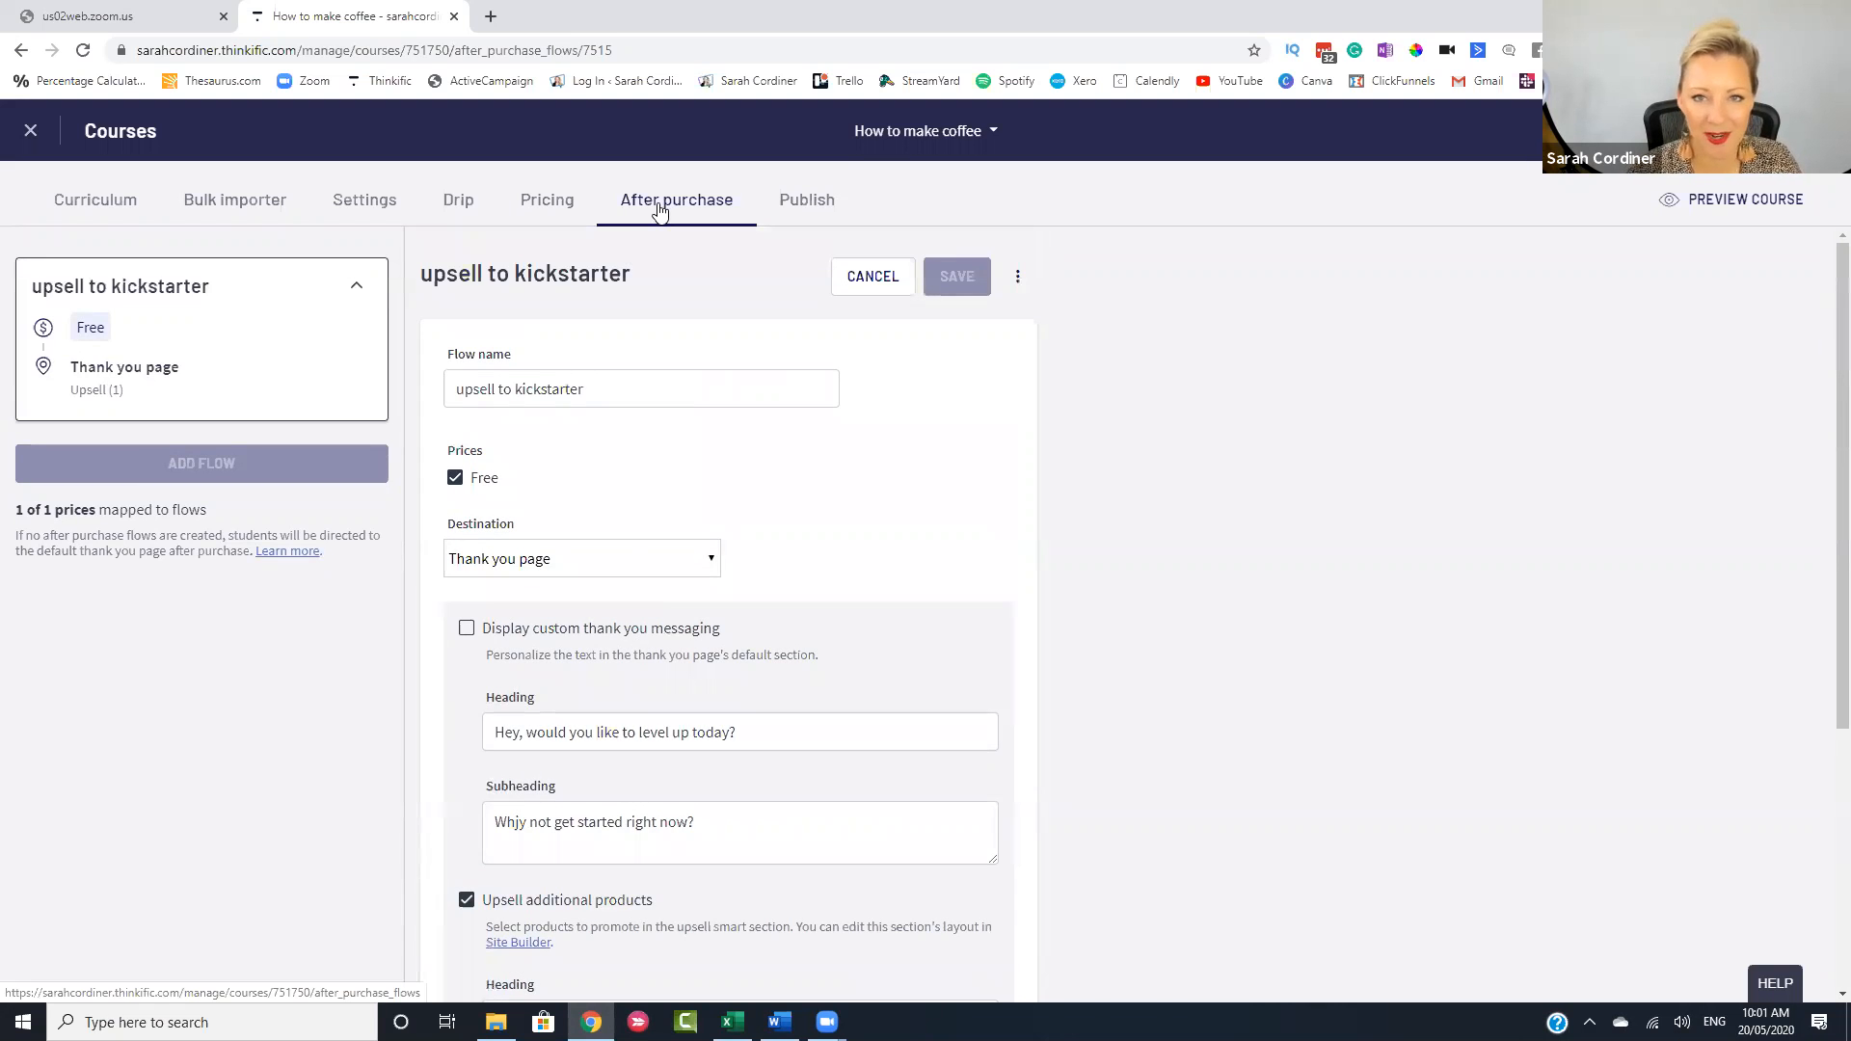
{"action": "scroll", "coordinate": [817, 769], "scroll_direction": "down", "scroll_amount": 2}
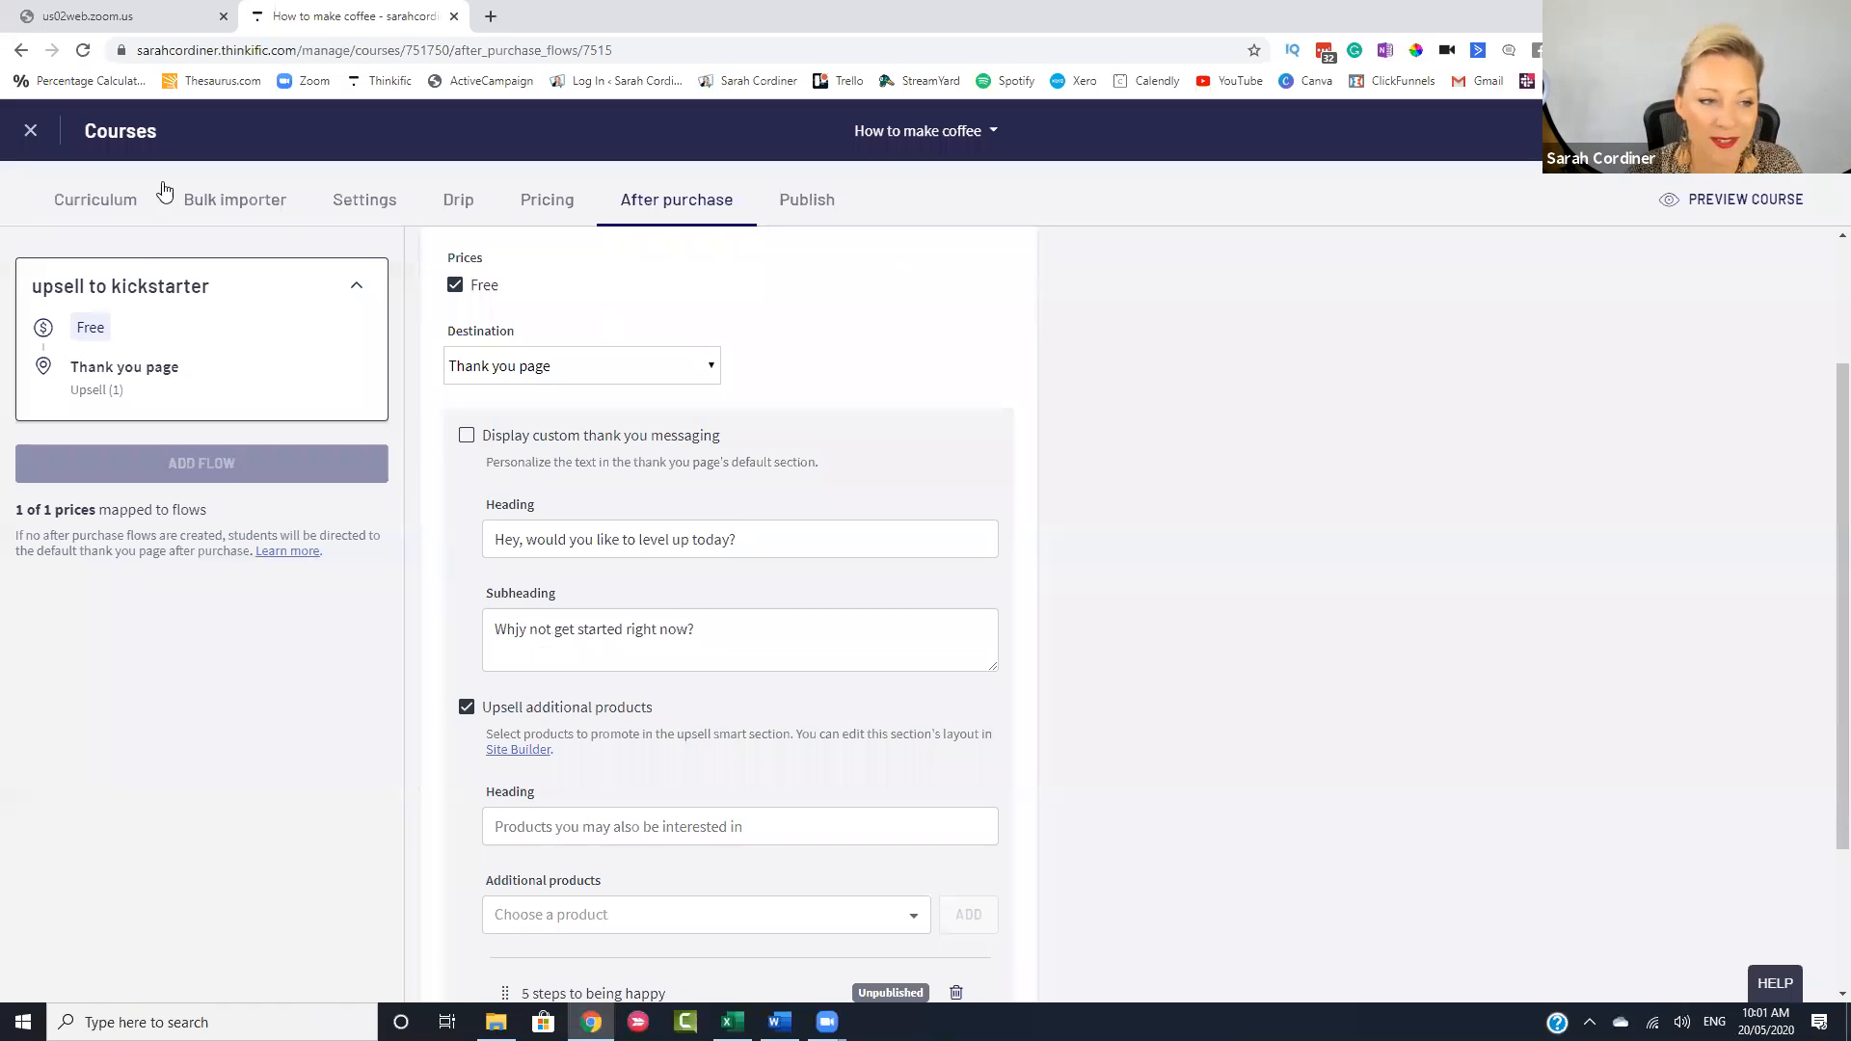
{"action": "scroll", "coordinate": [987, 496], "scroll_direction": "up", "scroll_amount": 2}
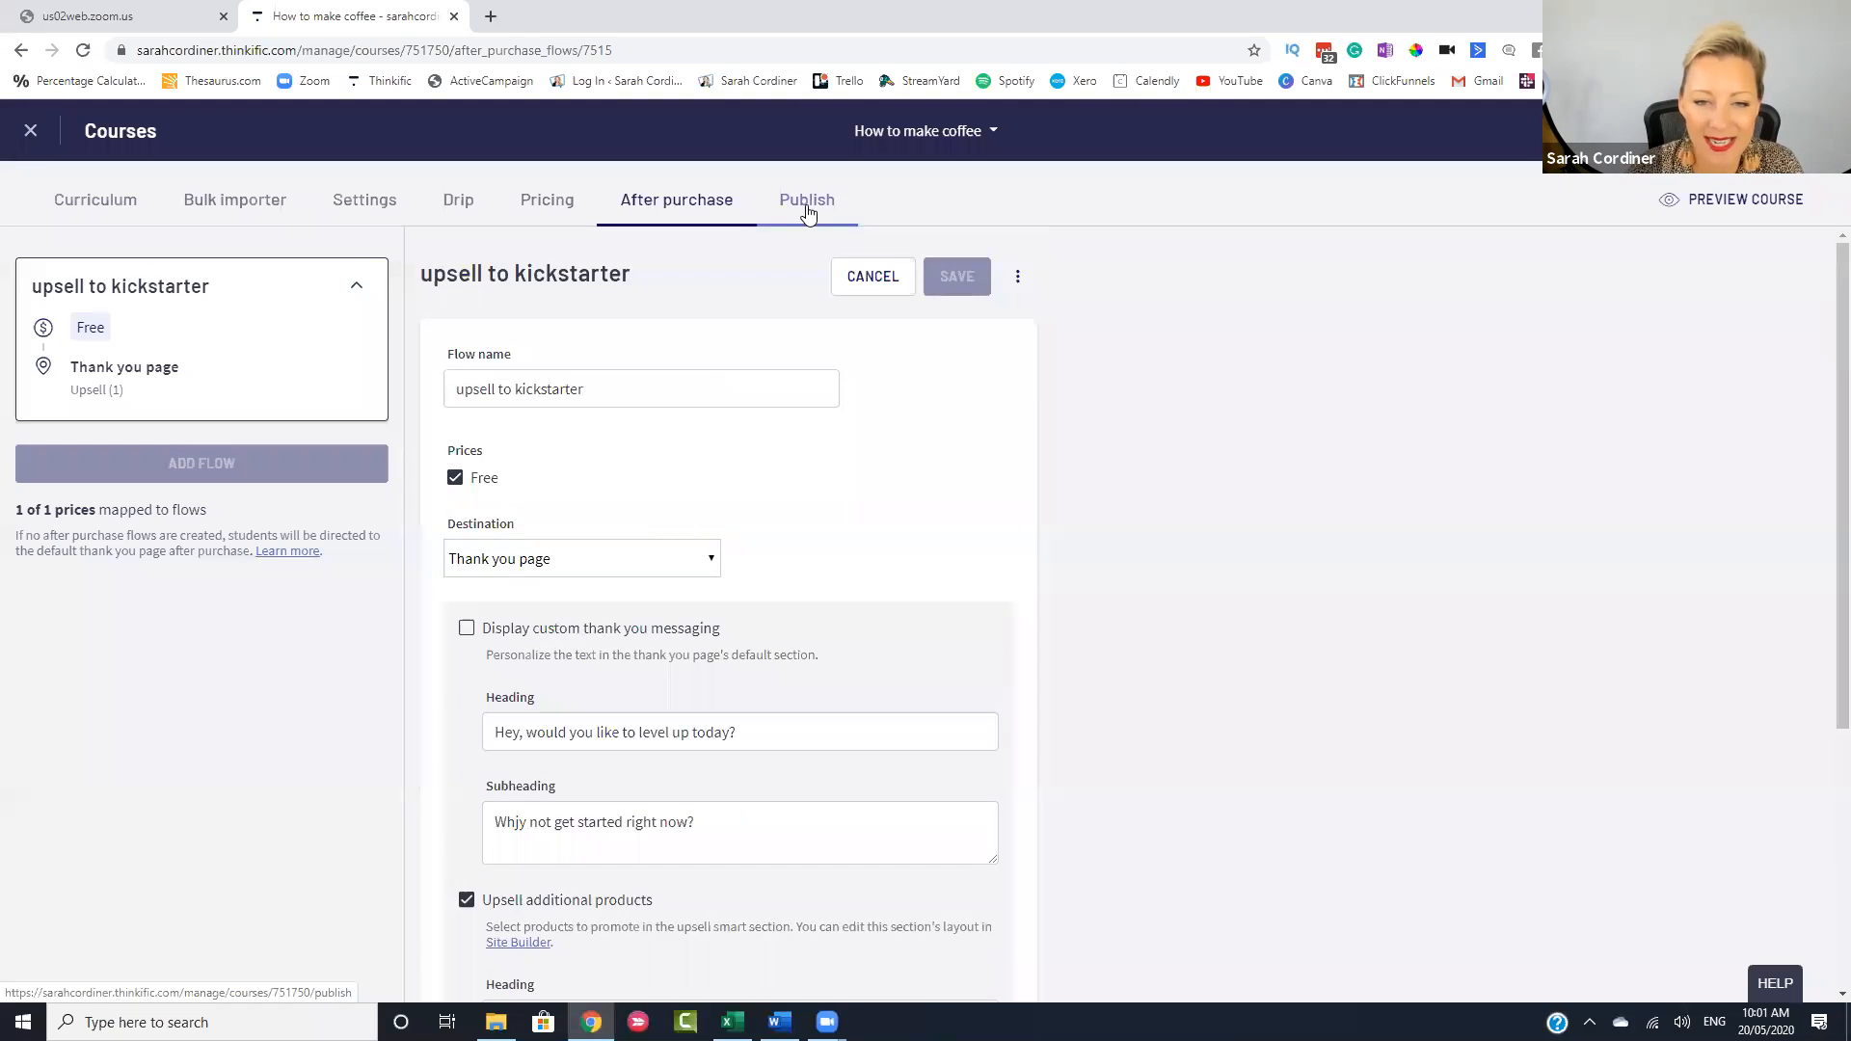
{"action": "left_click", "coordinate": [808, 212]}
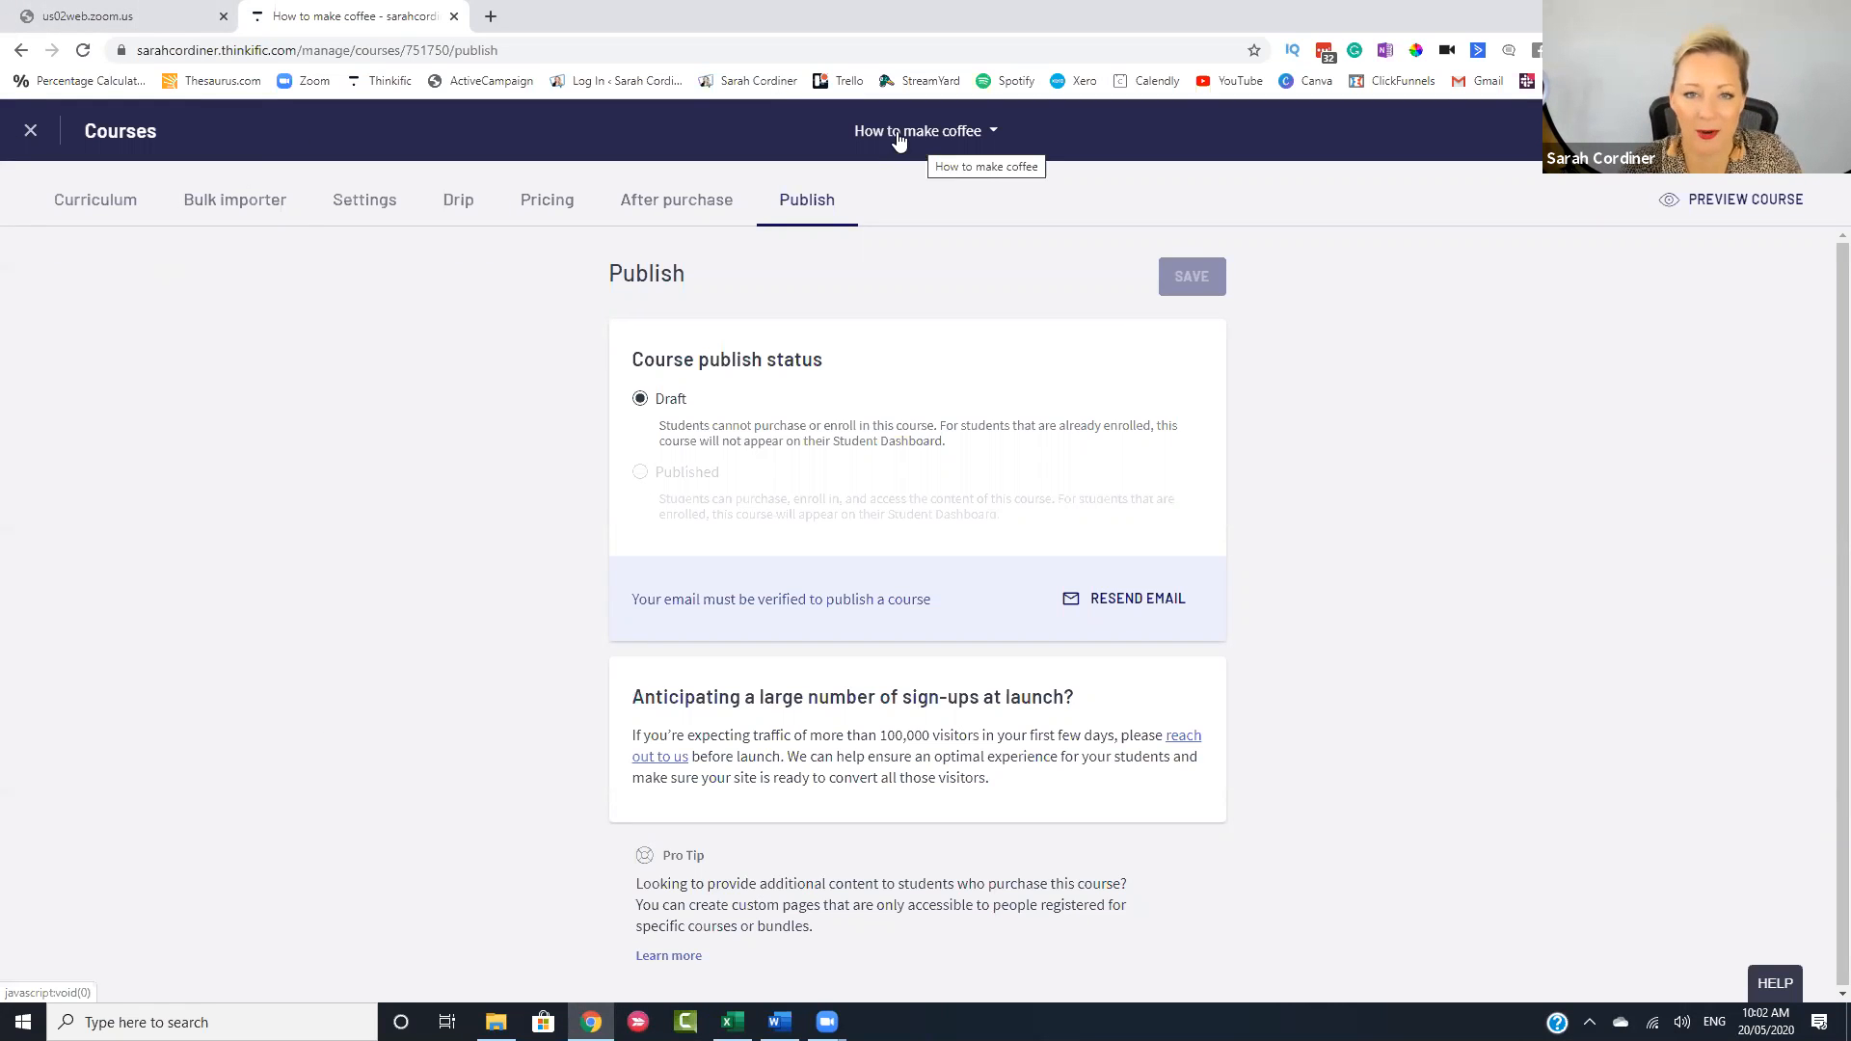
- Open the course's landing page in the site builder and look over its banner, curriculum section and footer
{"action": "left_click", "coordinate": [118, 221]}
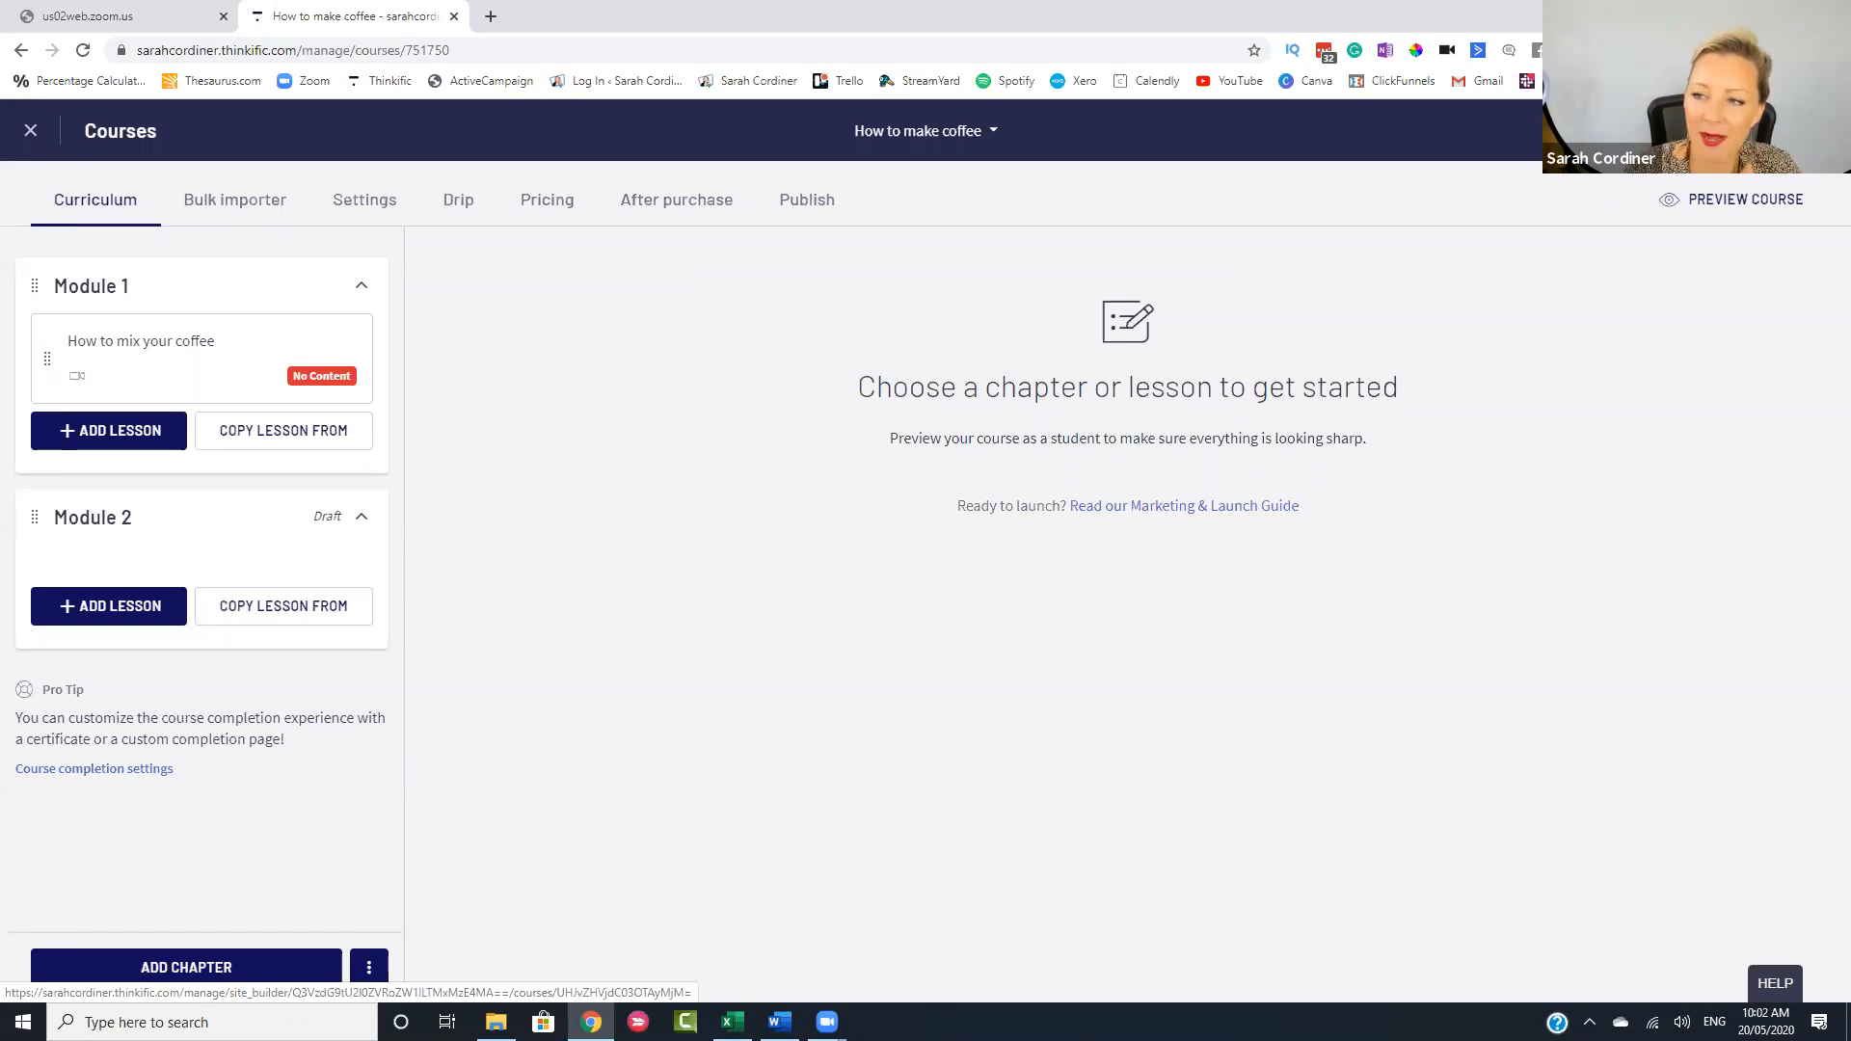
{"action": "left_click", "coordinate": [1732, 131]}
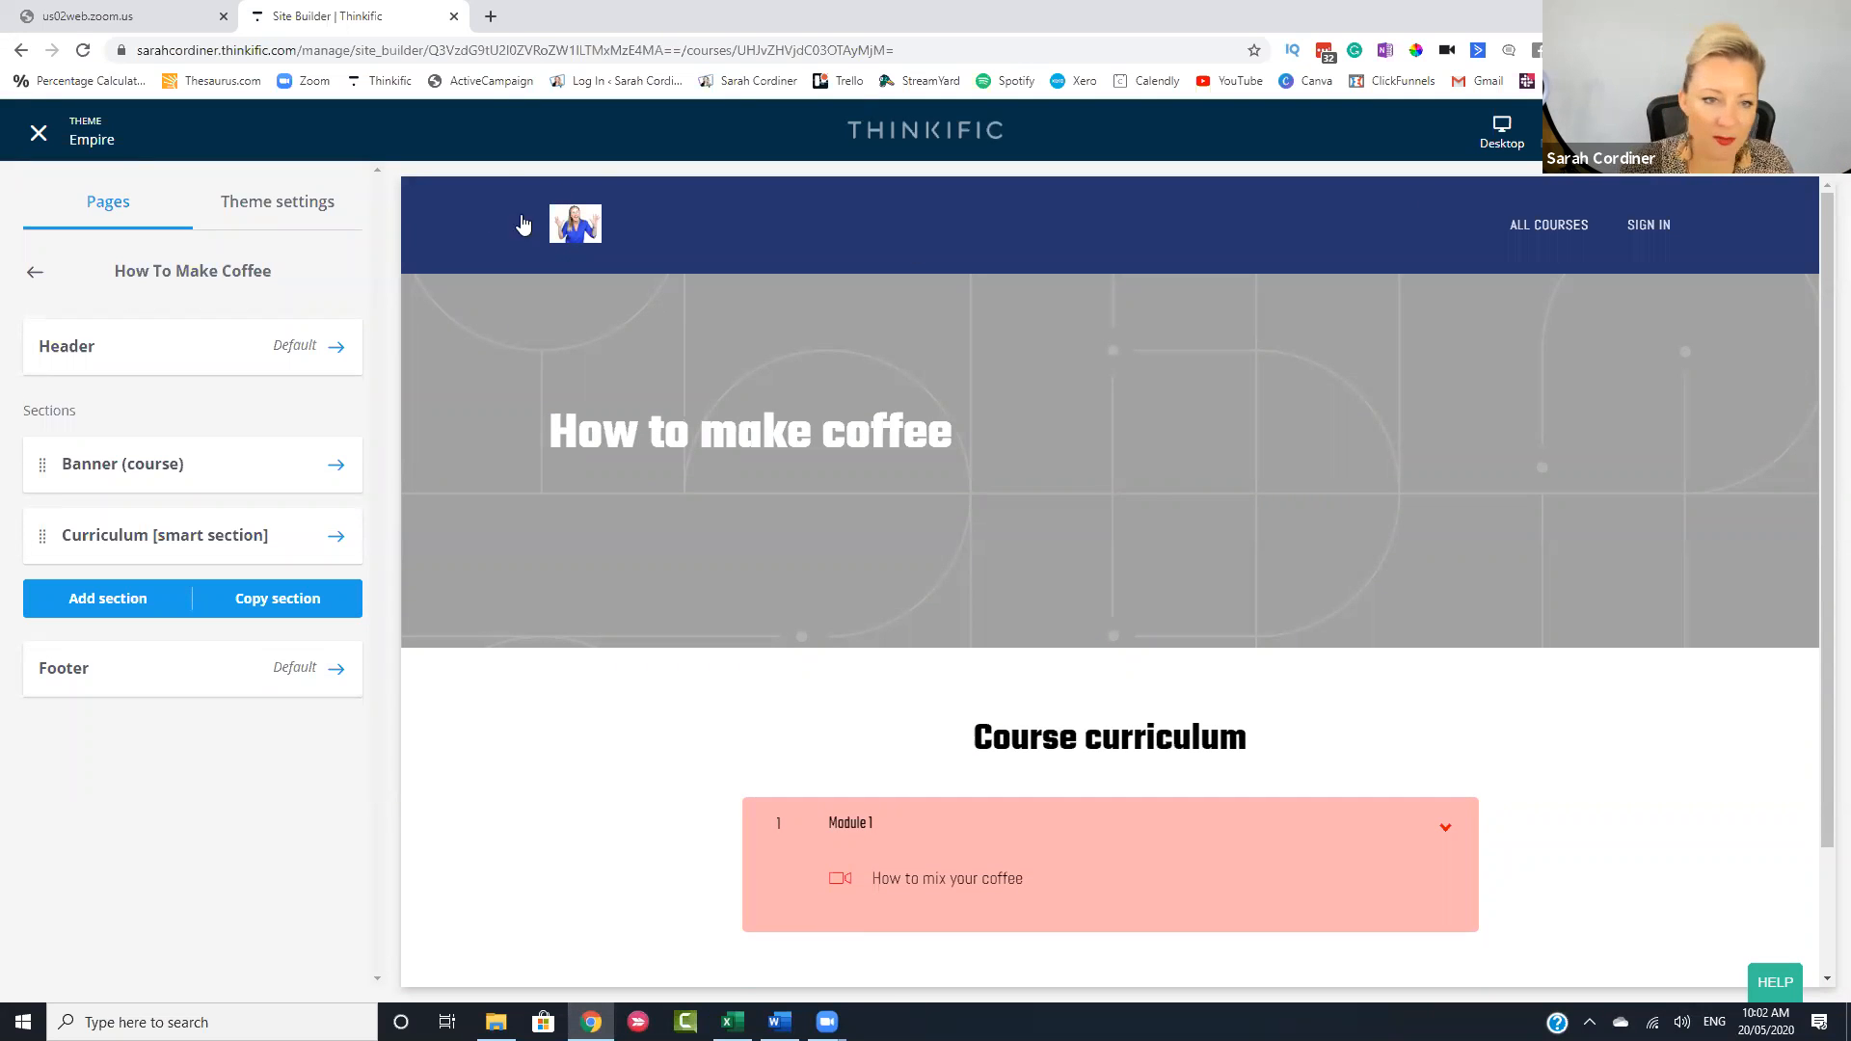
{"action": "scroll", "coordinate": [592, 282], "scroll_direction": "down", "scroll_amount": 1}
{"action": "scroll", "coordinate": [590, 276], "scroll_direction": "down", "scroll_amount": 2}
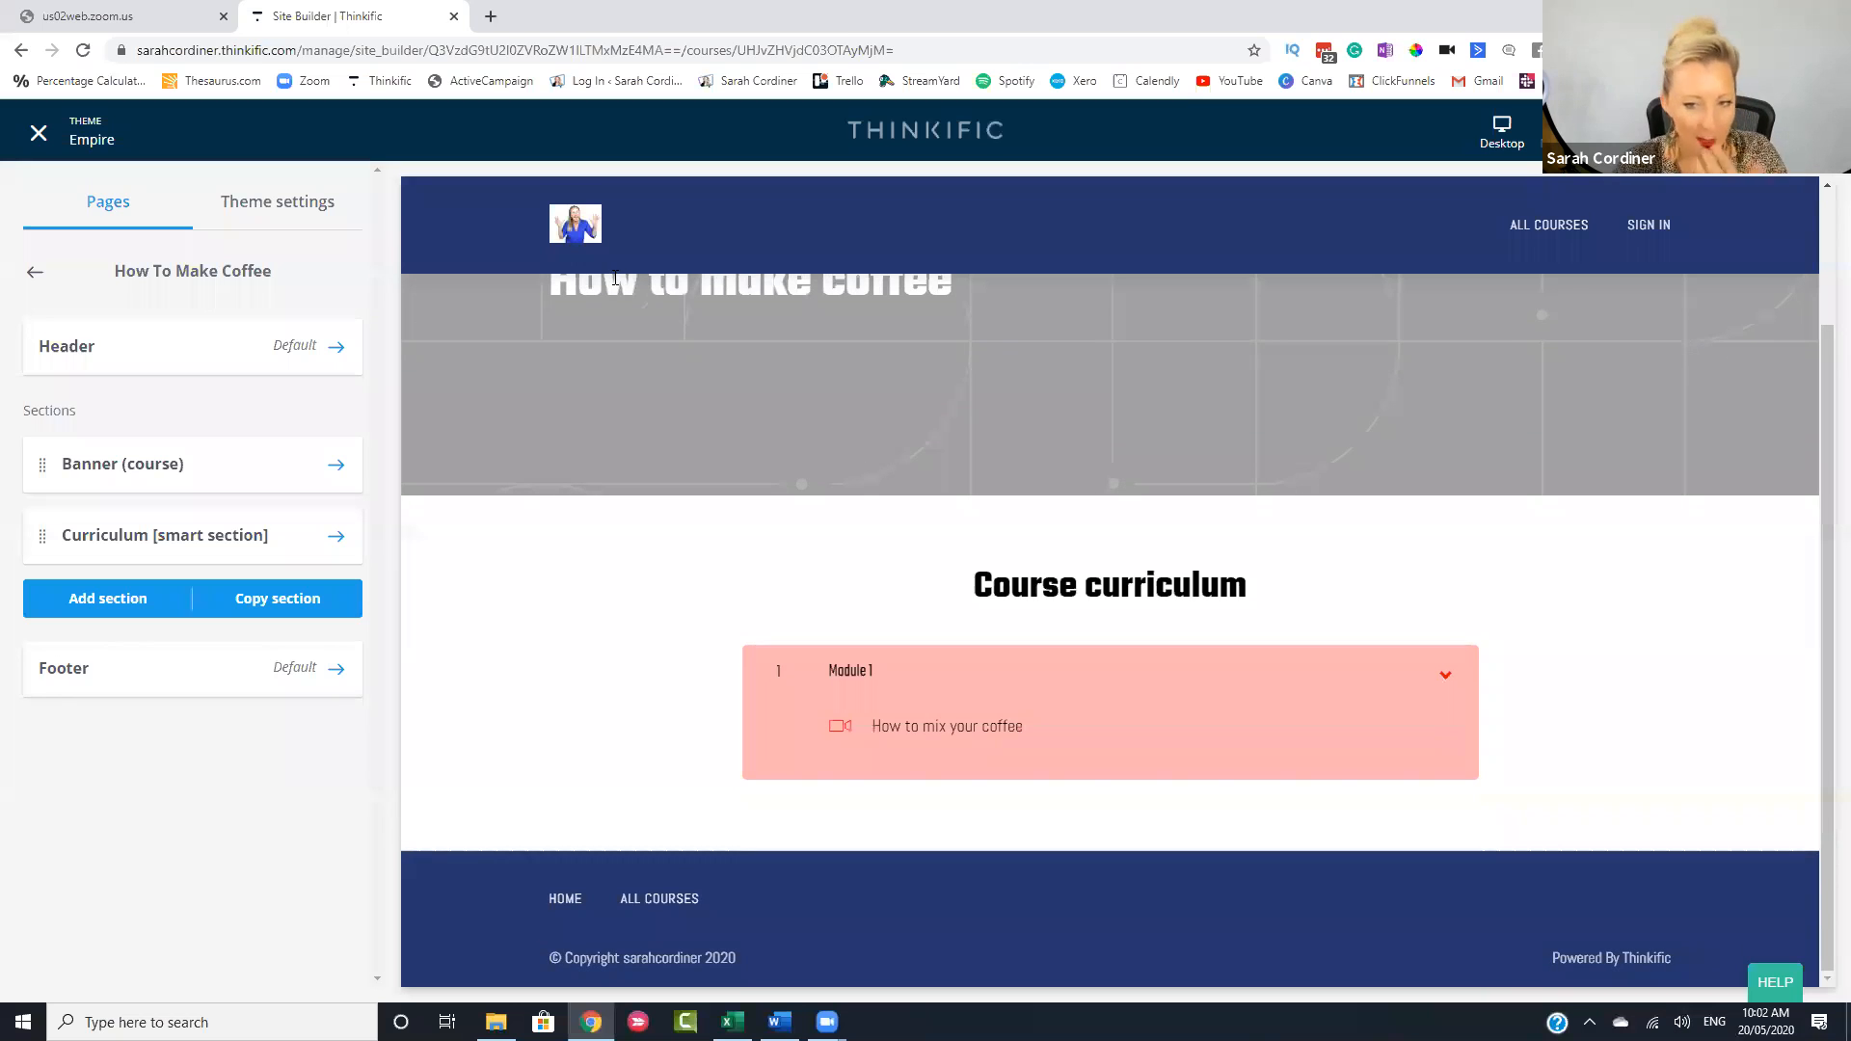
{"action": "scroll", "coordinate": [605, 416], "scroll_direction": "up", "scroll_amount": 2}
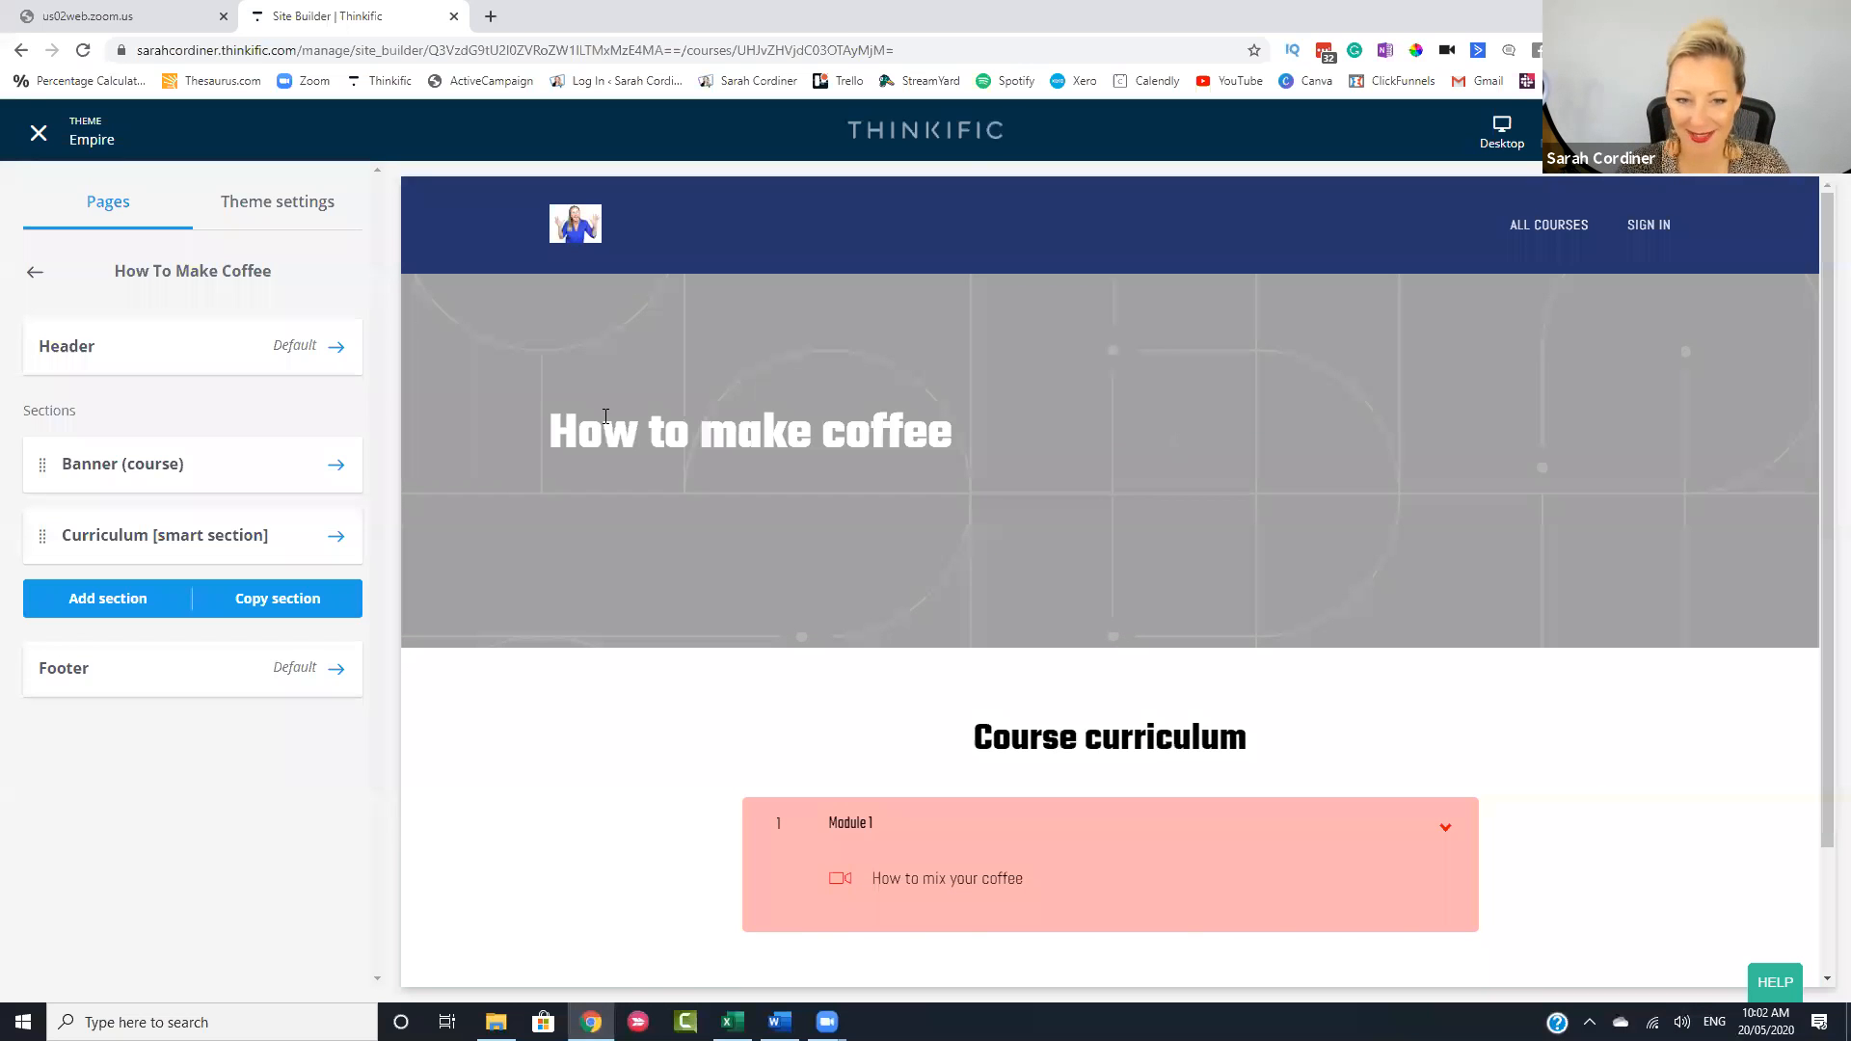
{"action": "scroll", "coordinate": [1047, 444], "scroll_direction": "down", "scroll_amount": 2}
{"action": "scroll", "coordinate": [1047, 445], "scroll_direction": "up", "scroll_amount": 2}
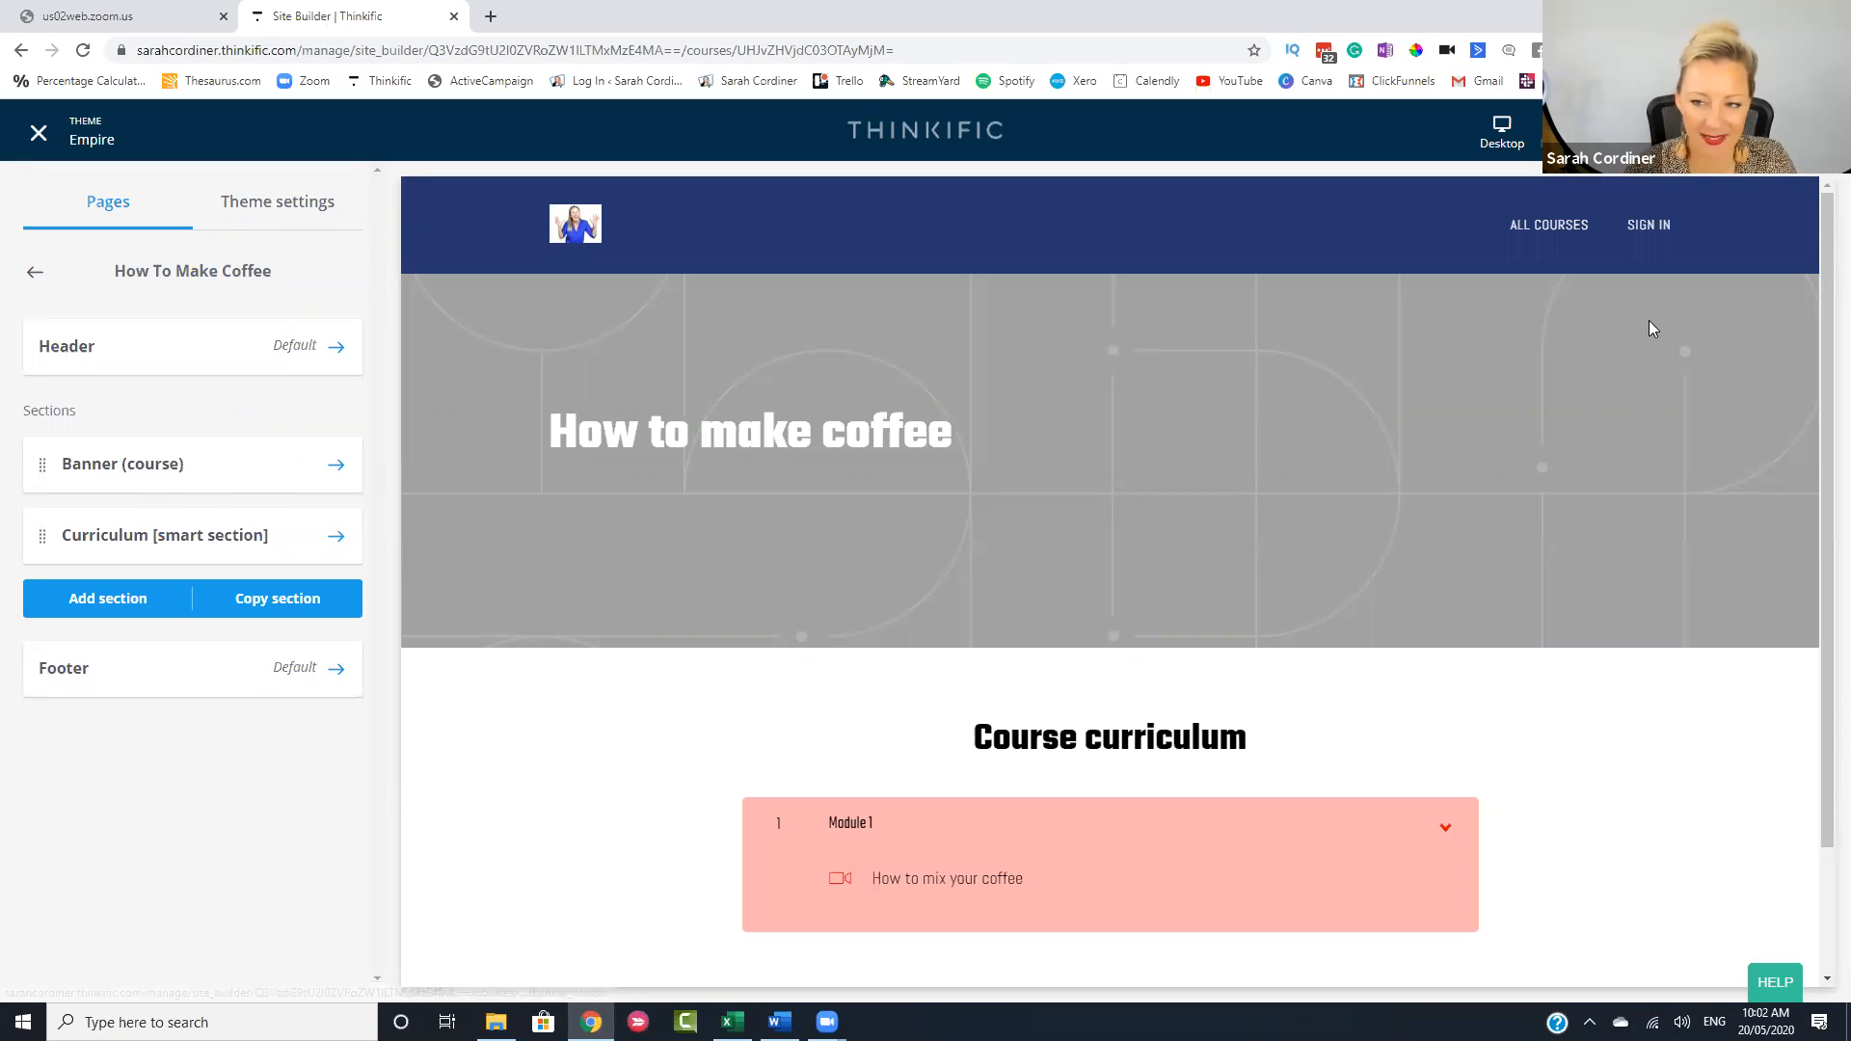
- Set the heading of the landing page's course banner to "How To Make a Coffee"
{"action": "left_click", "coordinate": [186, 471]}
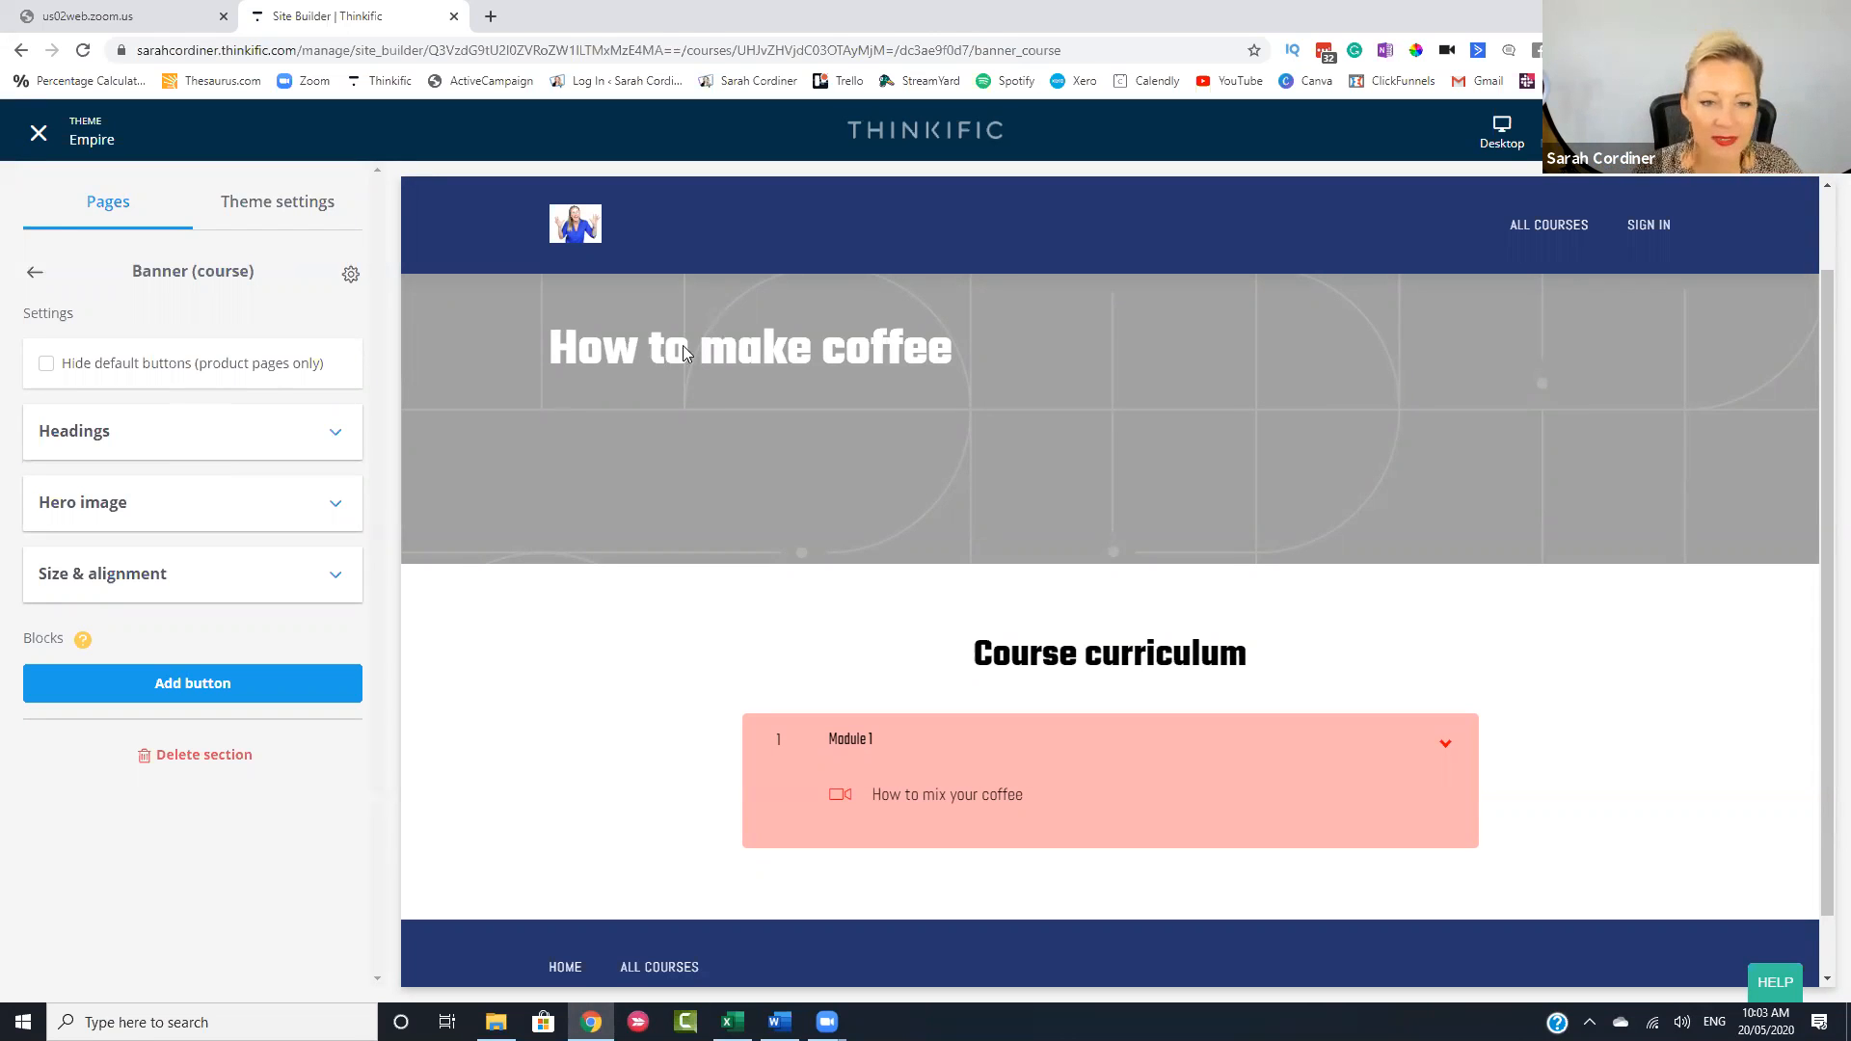
{"action": "left_click", "coordinate": [215, 439]}
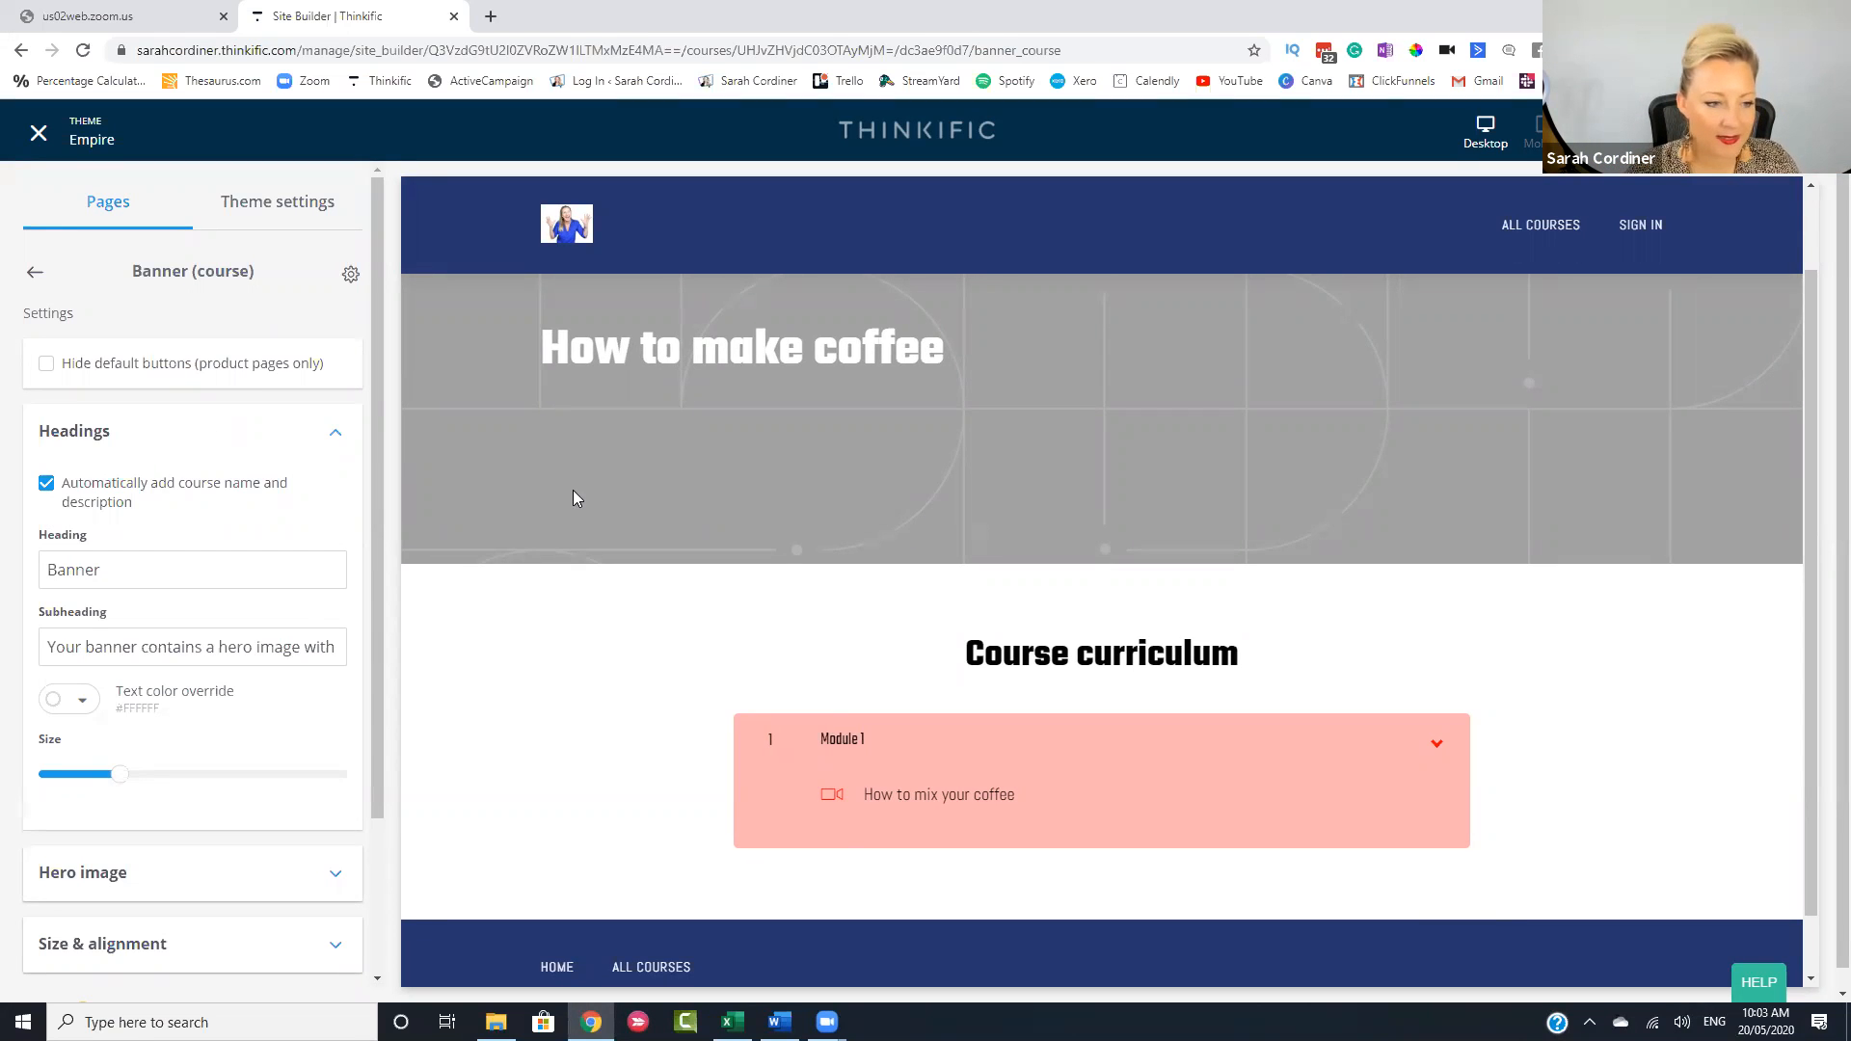
{"action": "left_click_drag", "start_coordinate": [103, 570], "coordinate": [4, 584]}
{"action": "type", "text": "How To Make "}
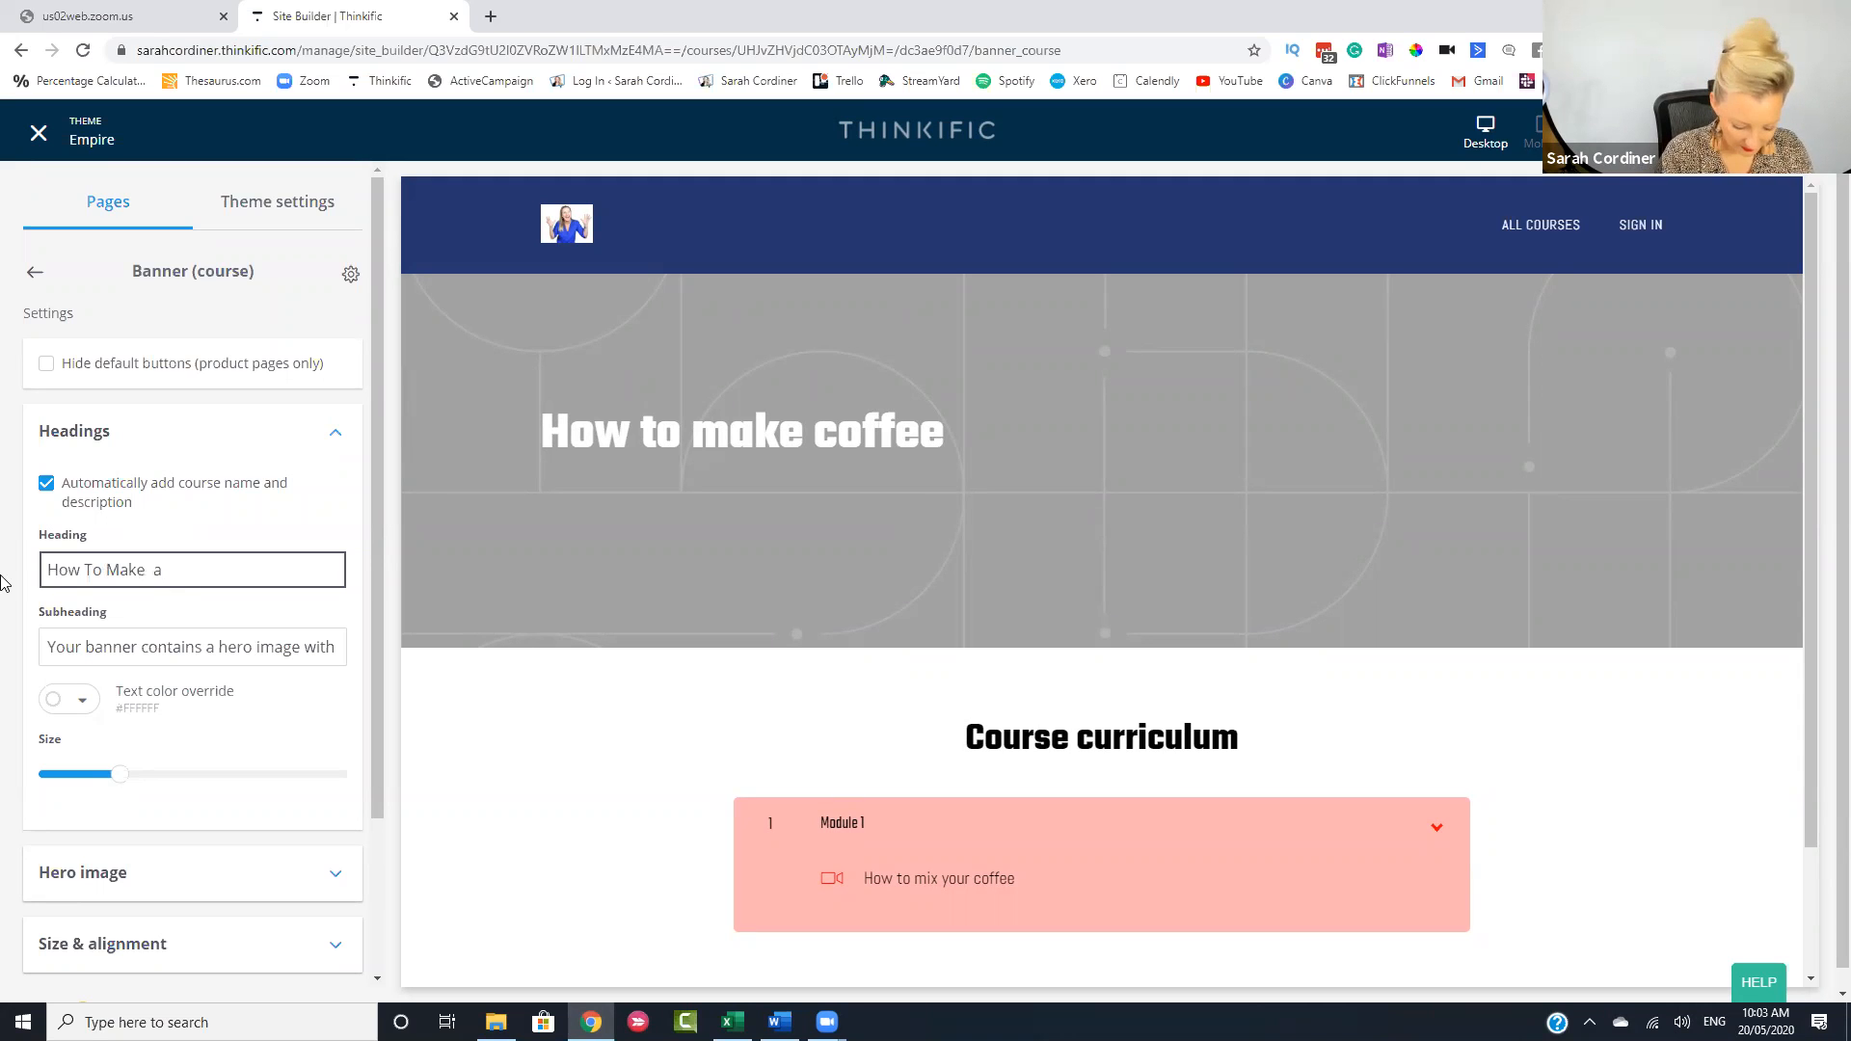
{"action": "type", "text": " a Coffee"}
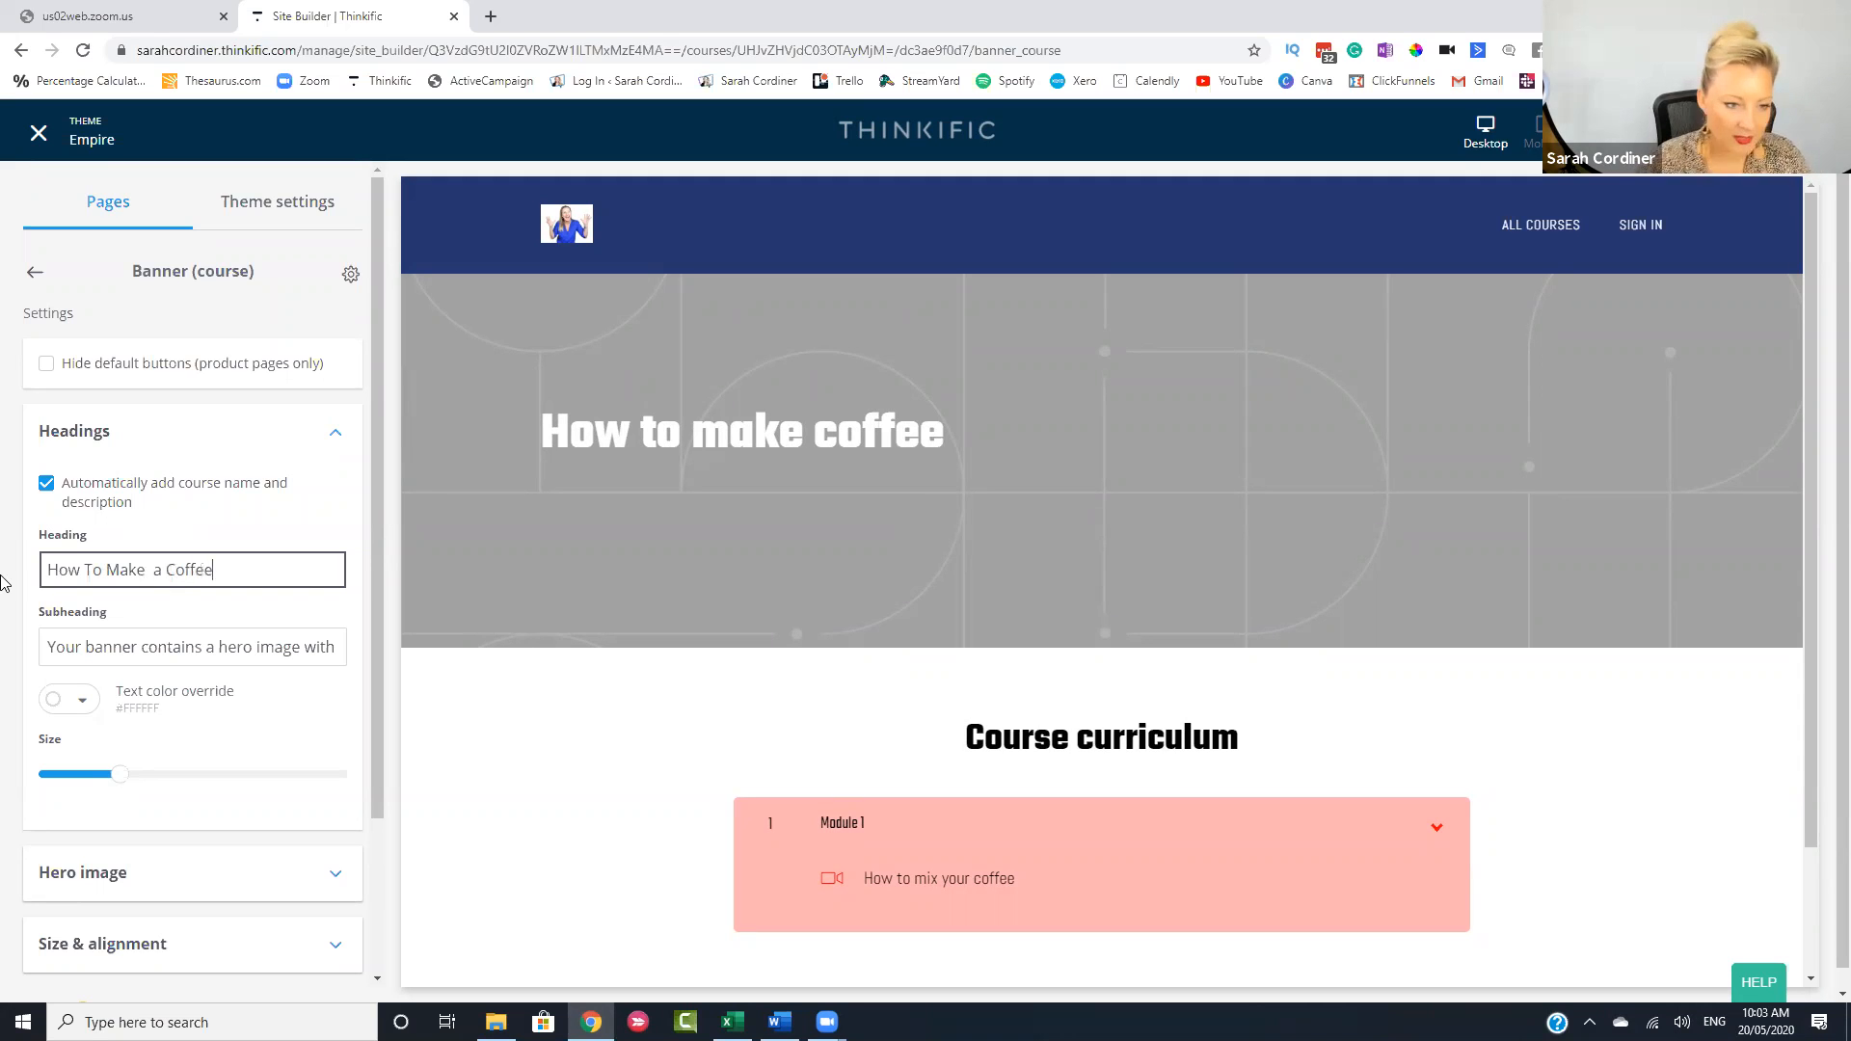
- Replace the banner's subheading with "The ultimate guide to coffee making"
{"action": "left_click", "coordinate": [254, 646]}
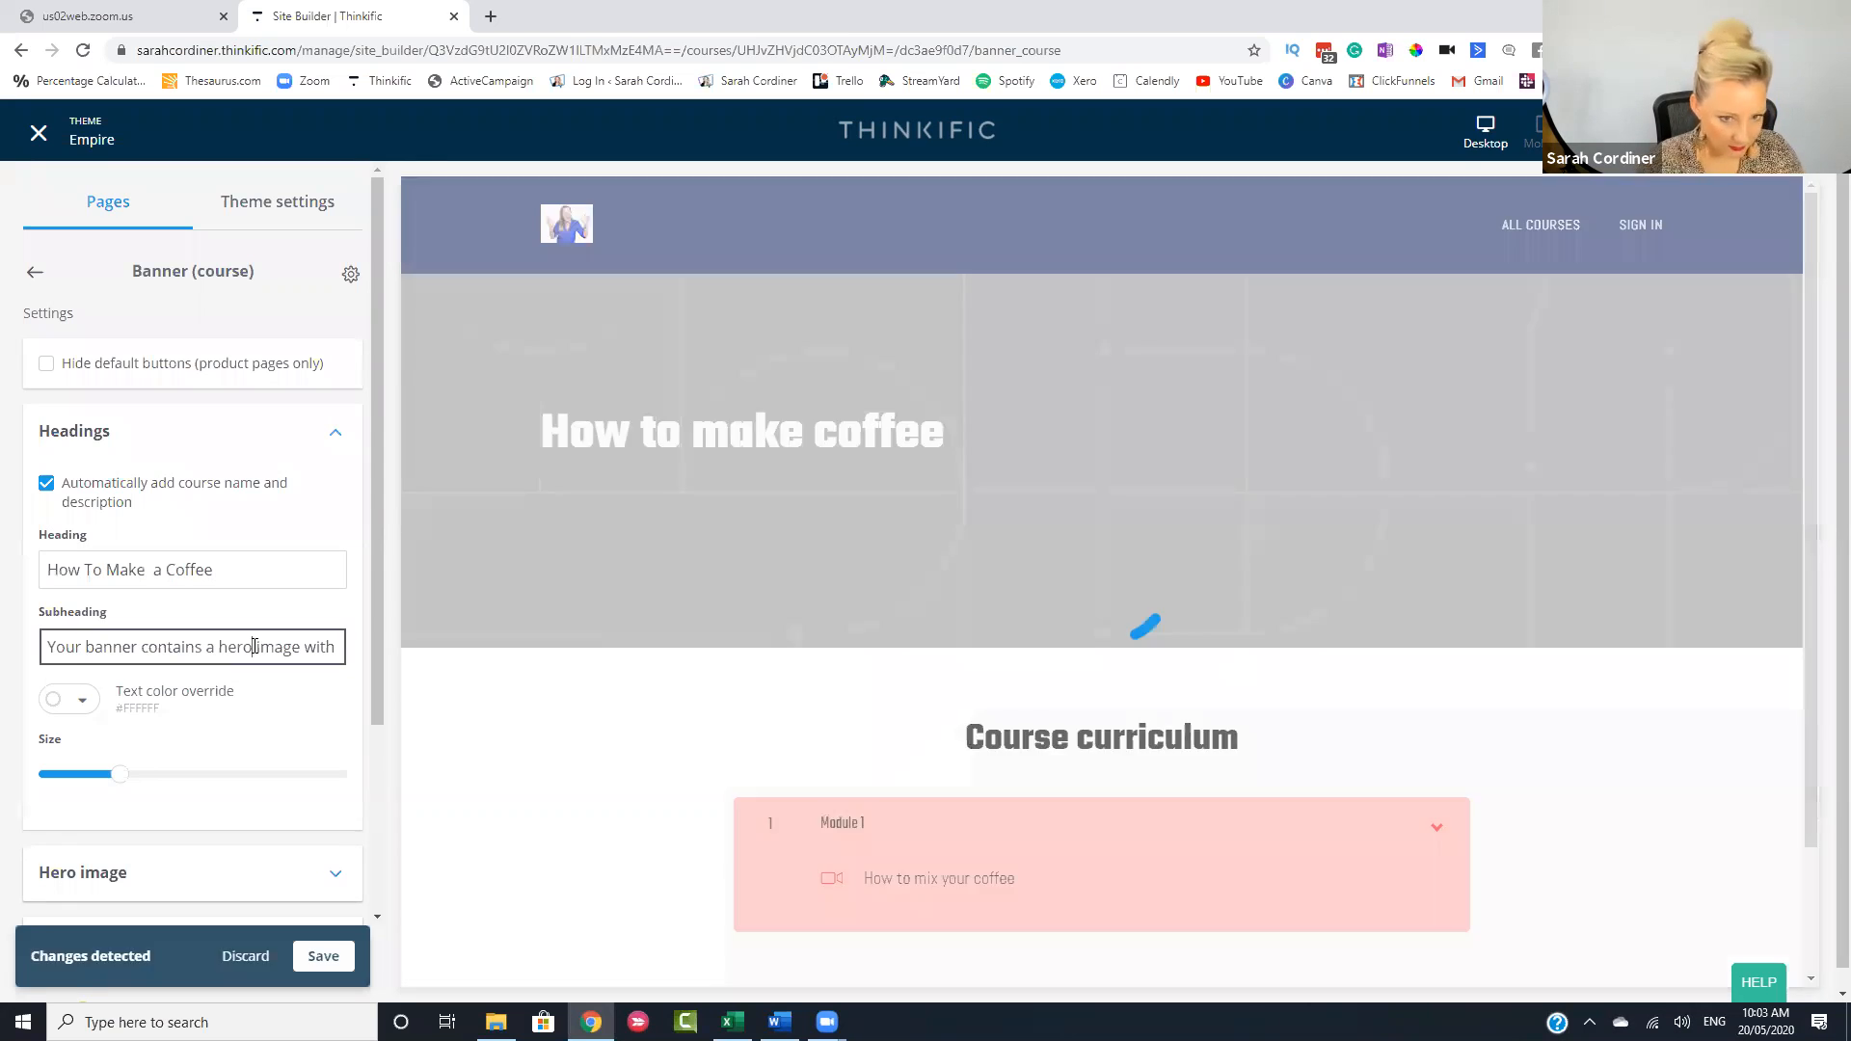
{"action": "key", "text": "ctrl+a"}
{"action": "key", "text": "BackSpace"}
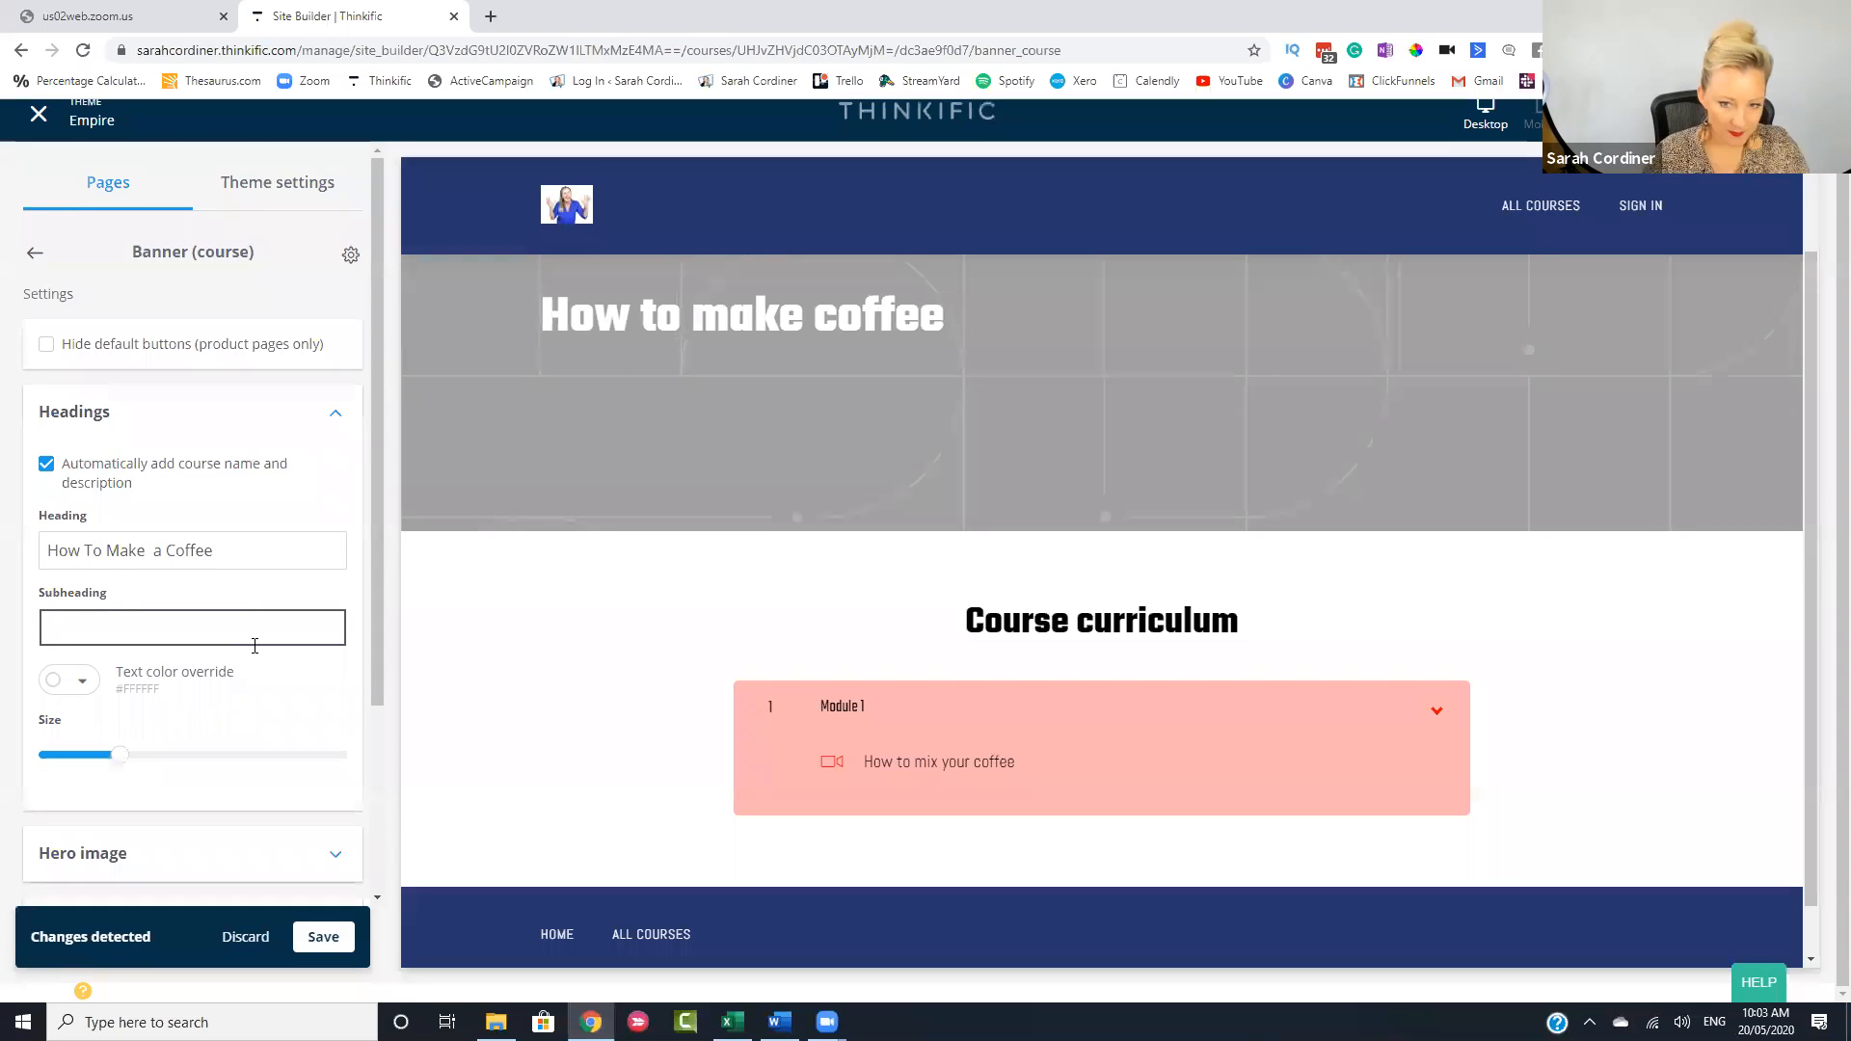
{"action": "type", "text": "The ultimate gui"}
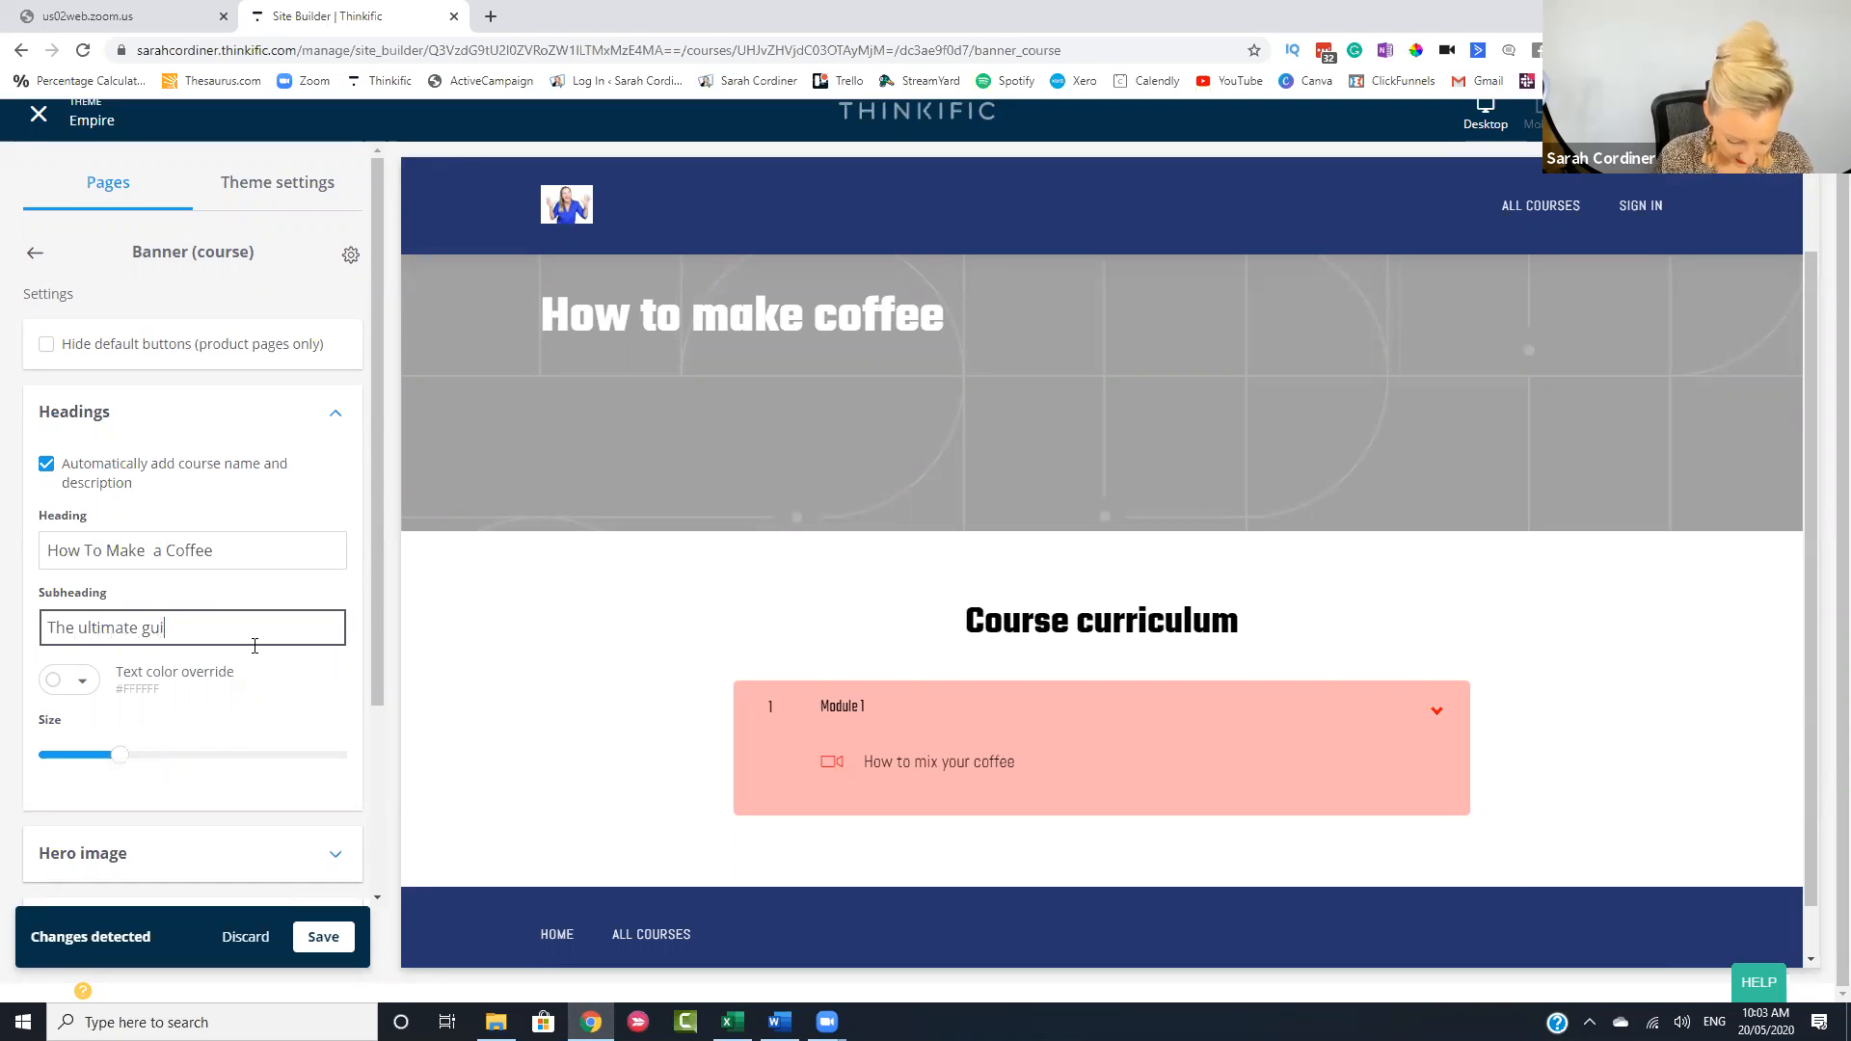
{"action": "type", "text": "de to coffee making"}
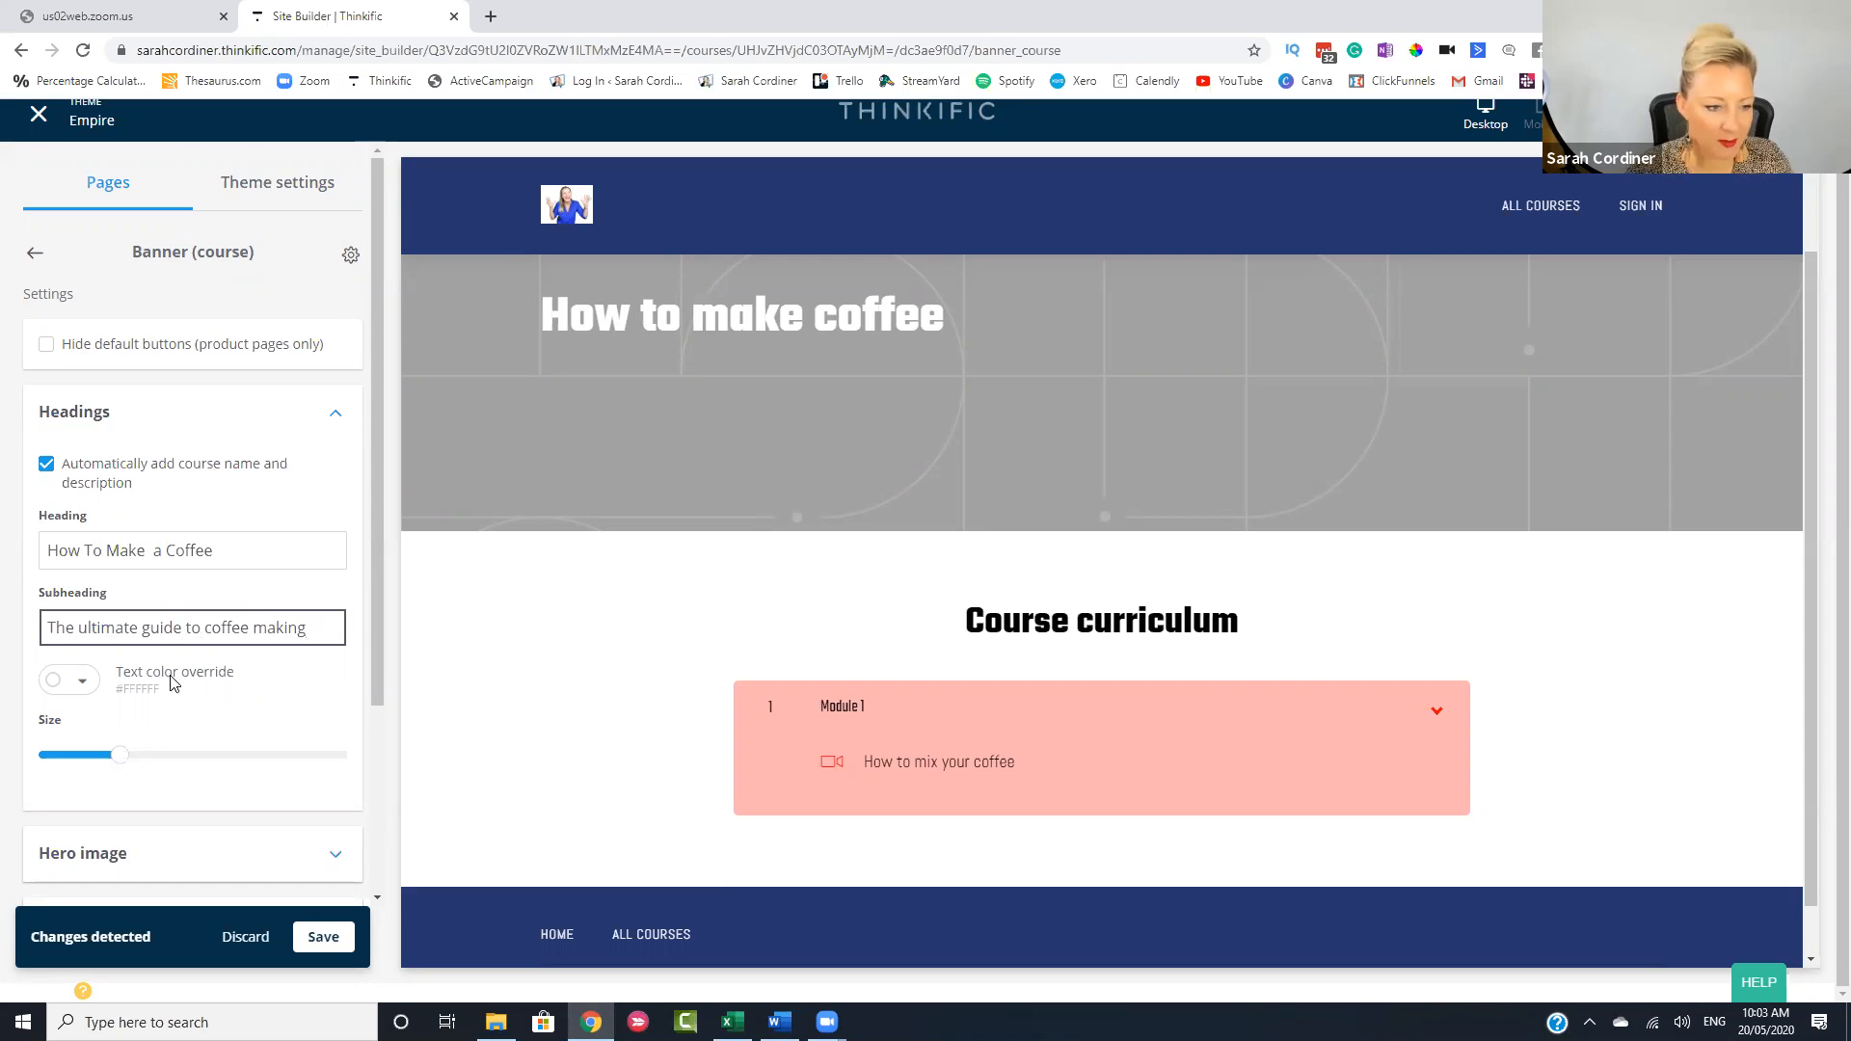
- Upload image 9 from the Pictures folder as the banner's new hero image
{"action": "scroll", "coordinate": [168, 656], "scroll_direction": "down", "scroll_amount": 3}
{"action": "left_click", "coordinate": [152, 628]}
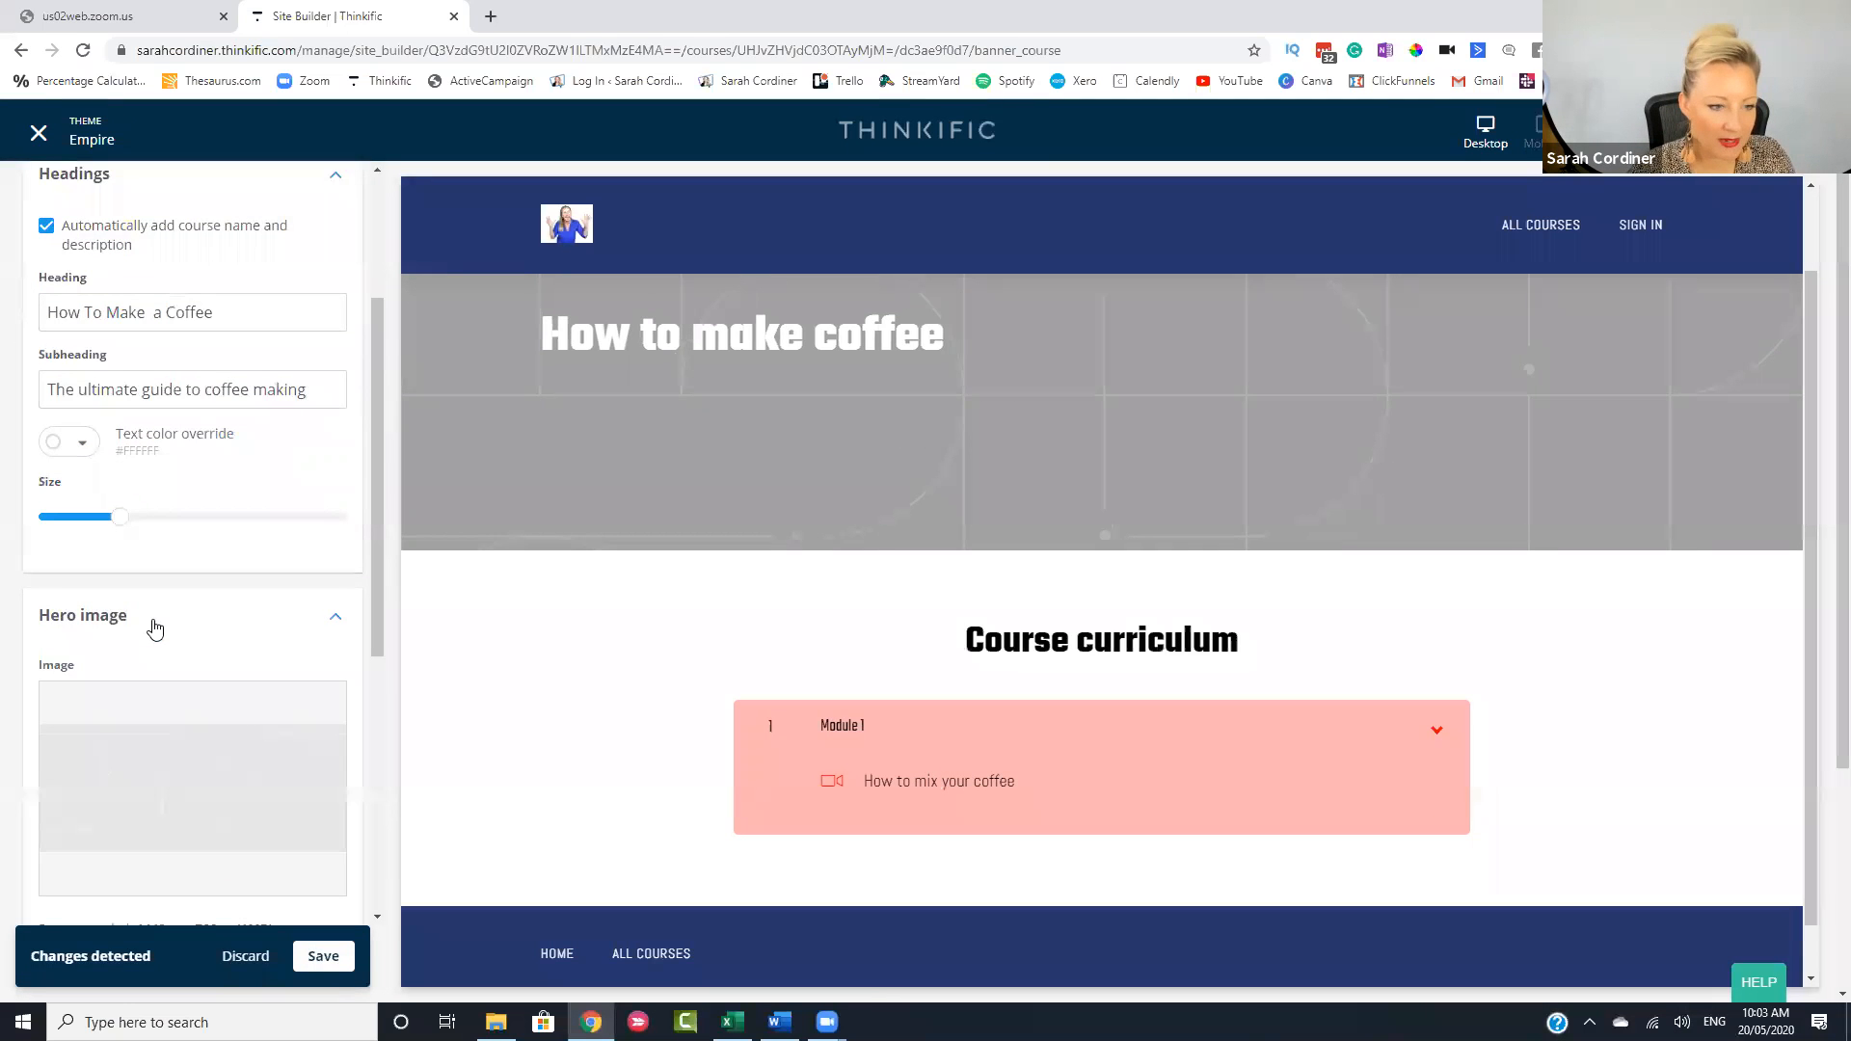
{"action": "scroll", "coordinate": [240, 719], "scroll_direction": "down", "scroll_amount": 2}
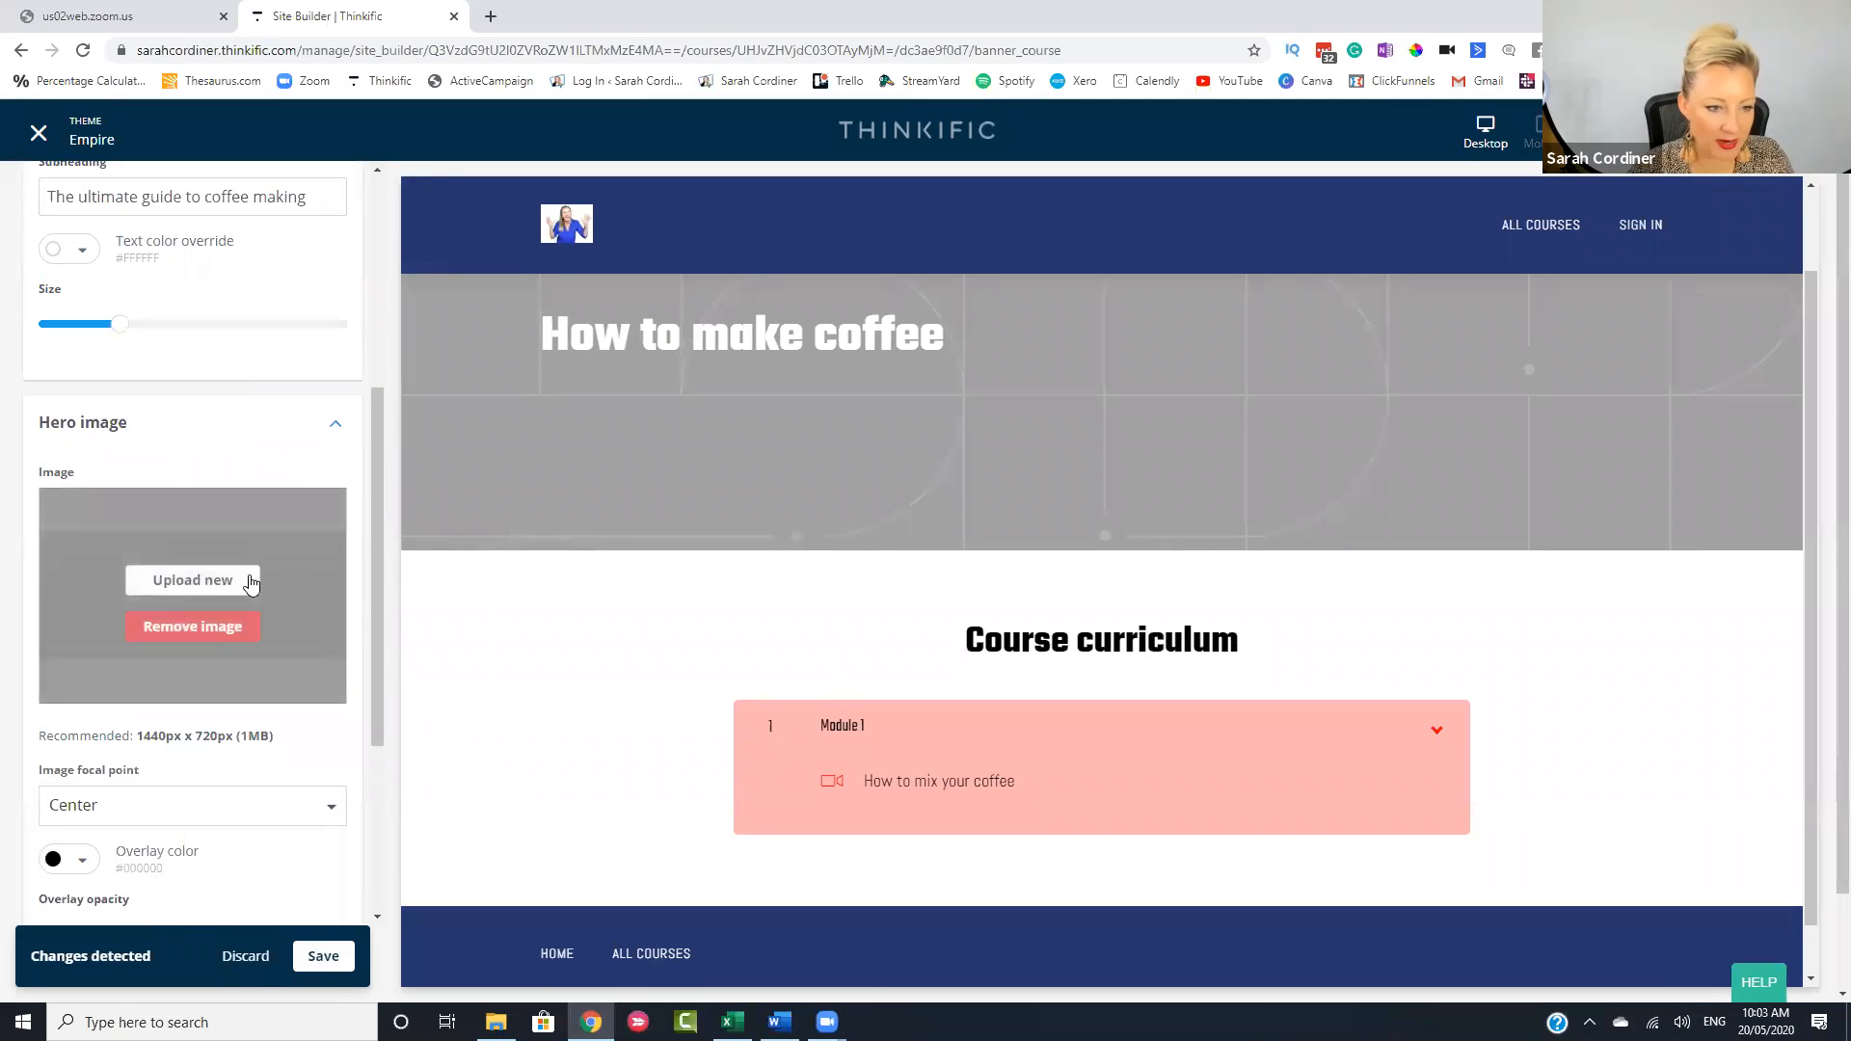
{"action": "left_click", "coordinate": [191, 583]}
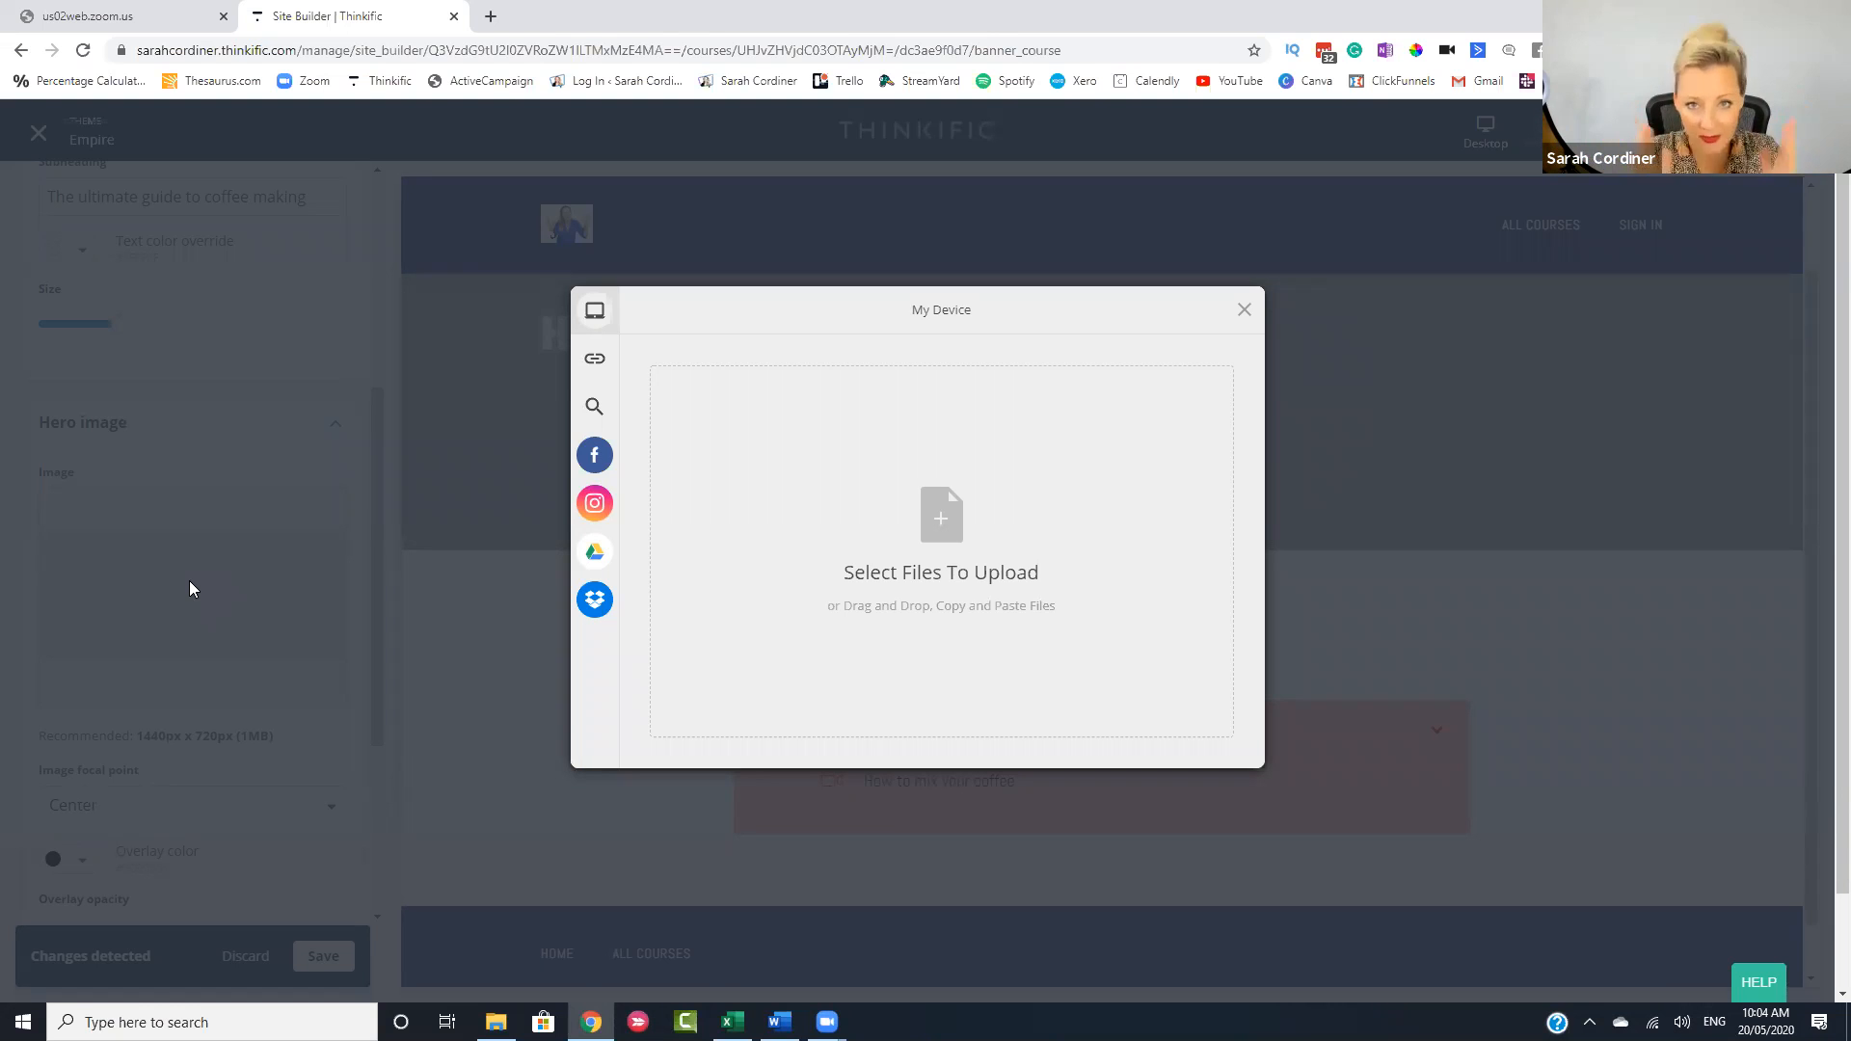
{"action": "left_click", "coordinate": [943, 518]}
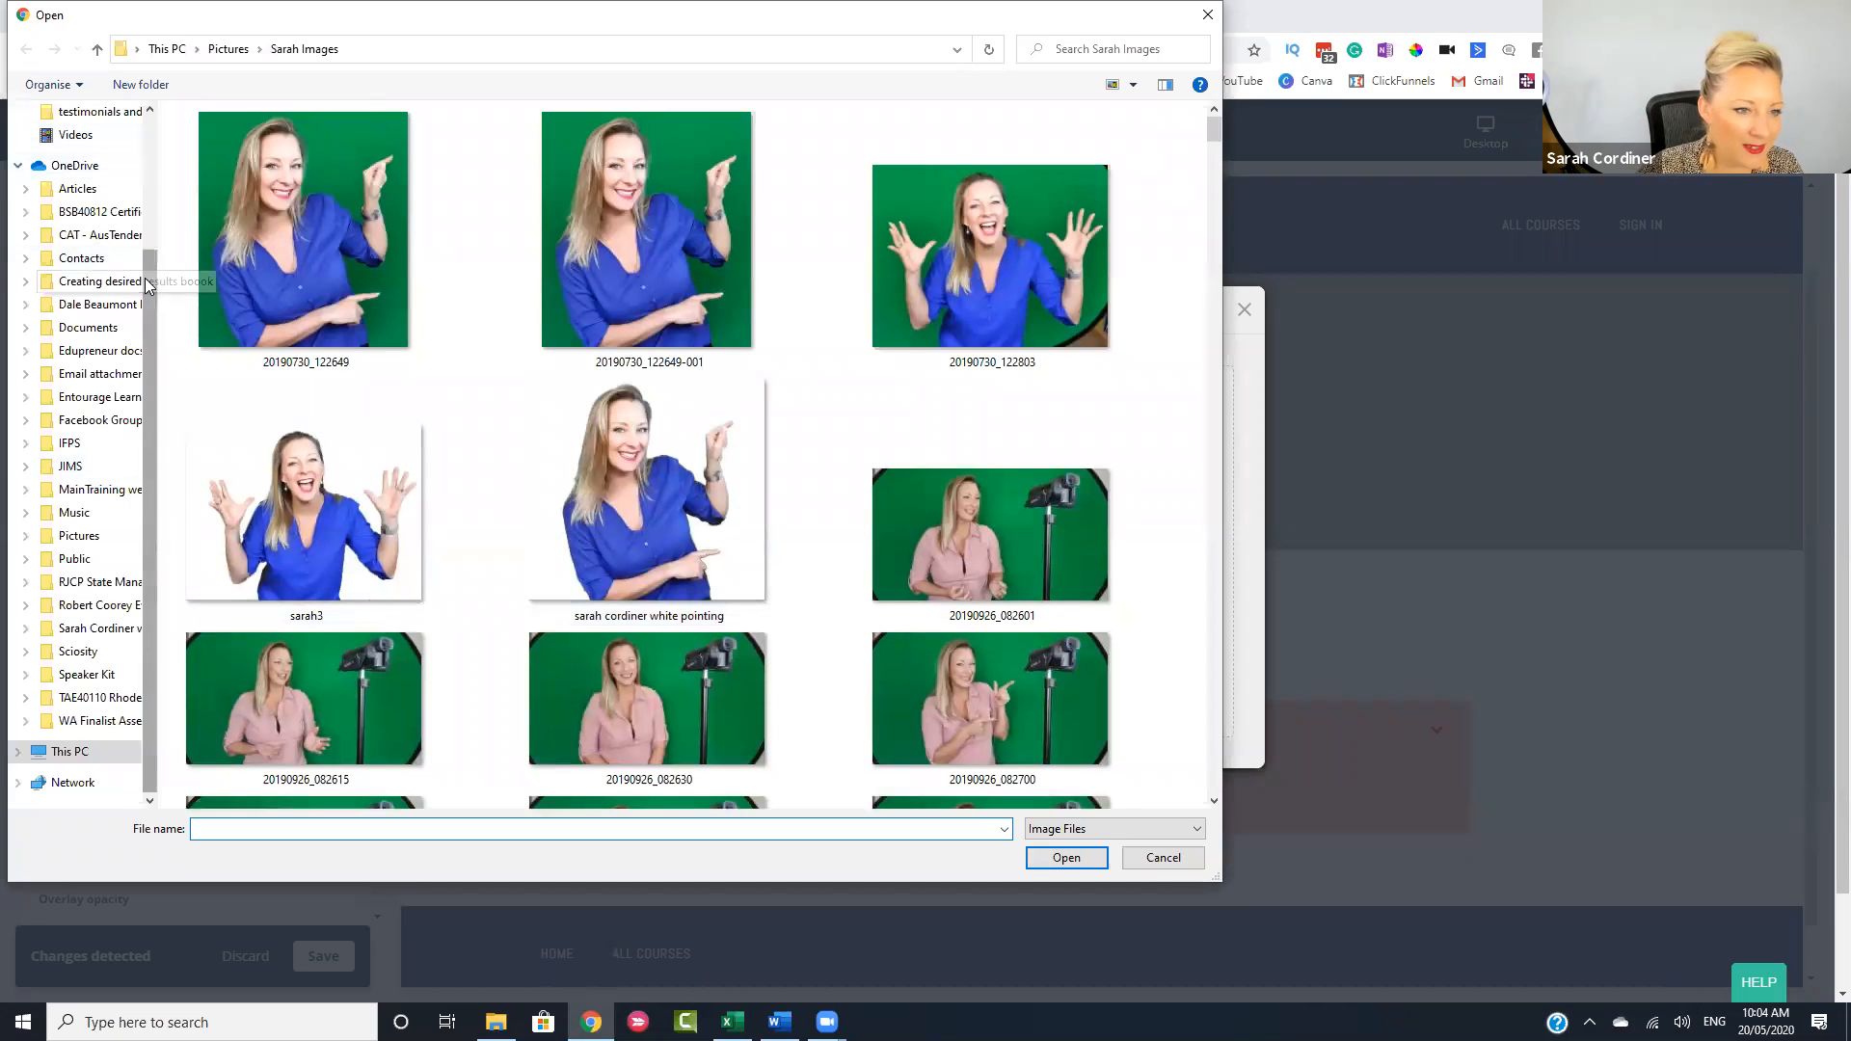
{"action": "scroll", "coordinate": [97, 169], "scroll_direction": "up", "scroll_amount": 2}
{"action": "left_click", "coordinate": [77, 182]}
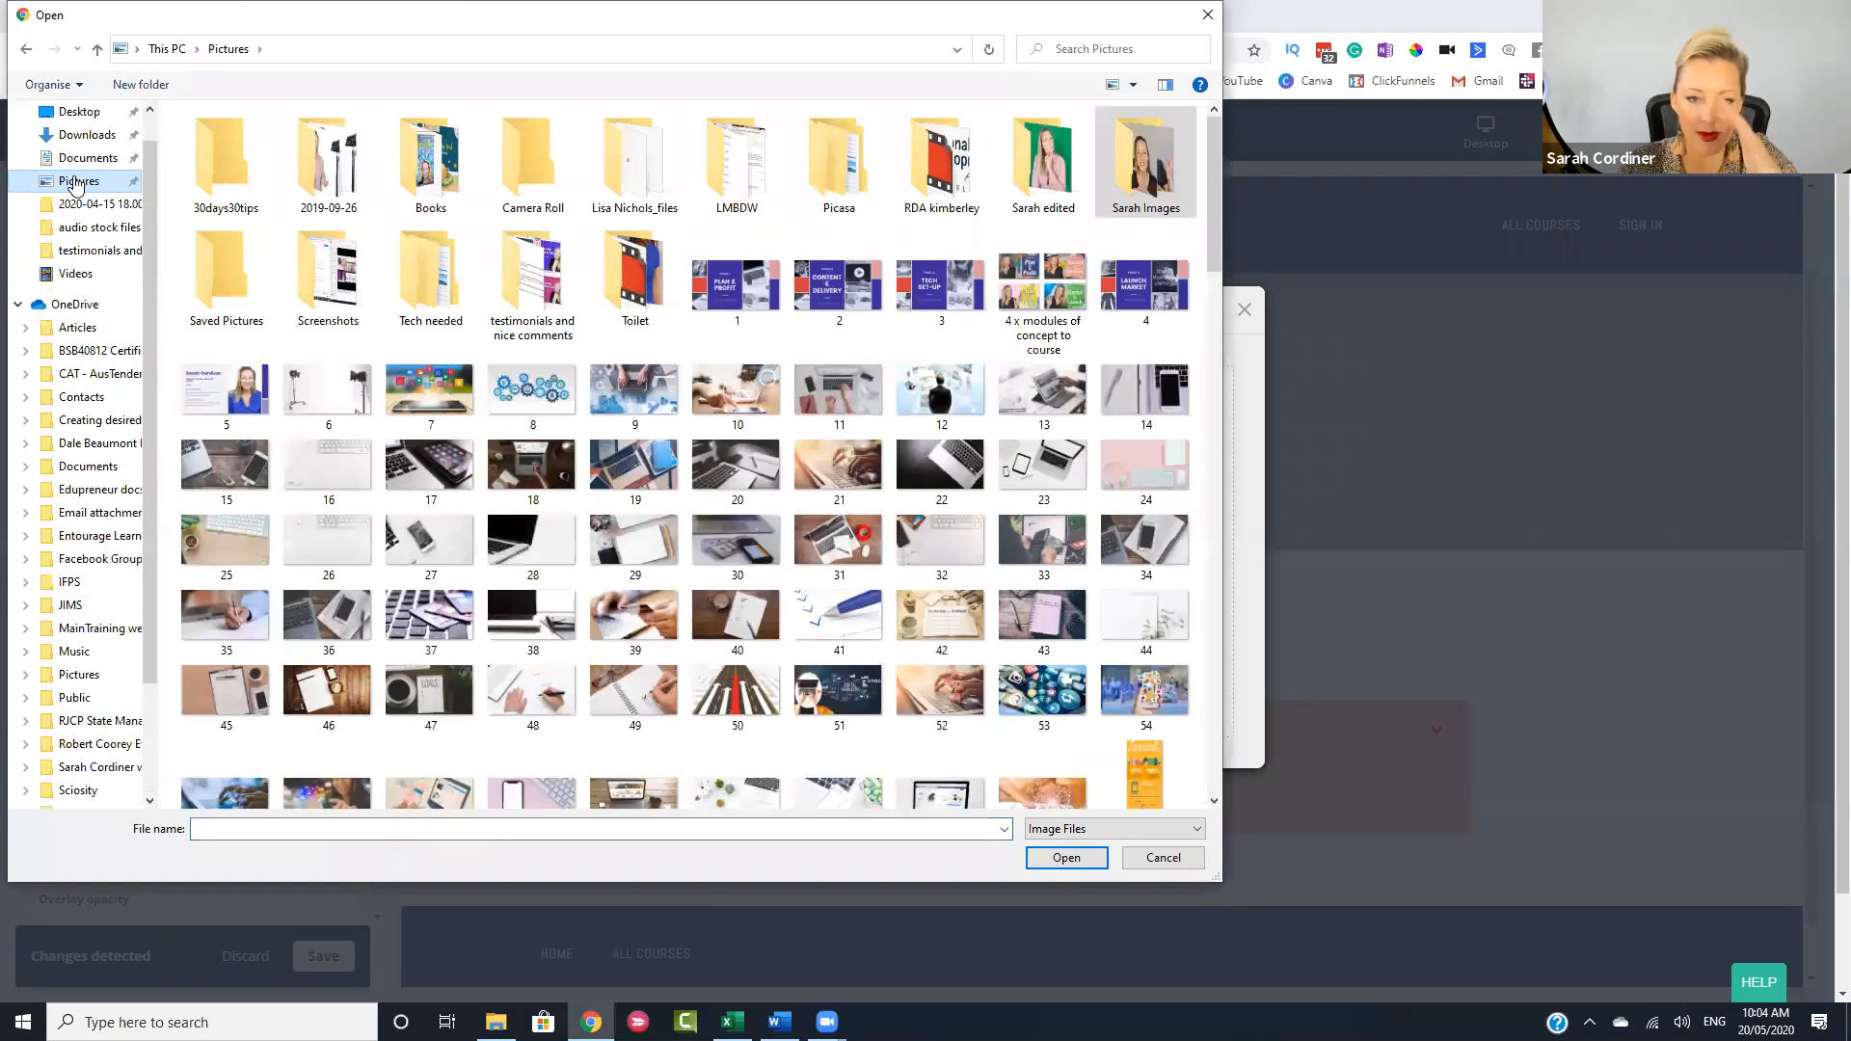
{"action": "left_click", "coordinate": [631, 390]}
{"action": "left_click", "coordinate": [1067, 858]}
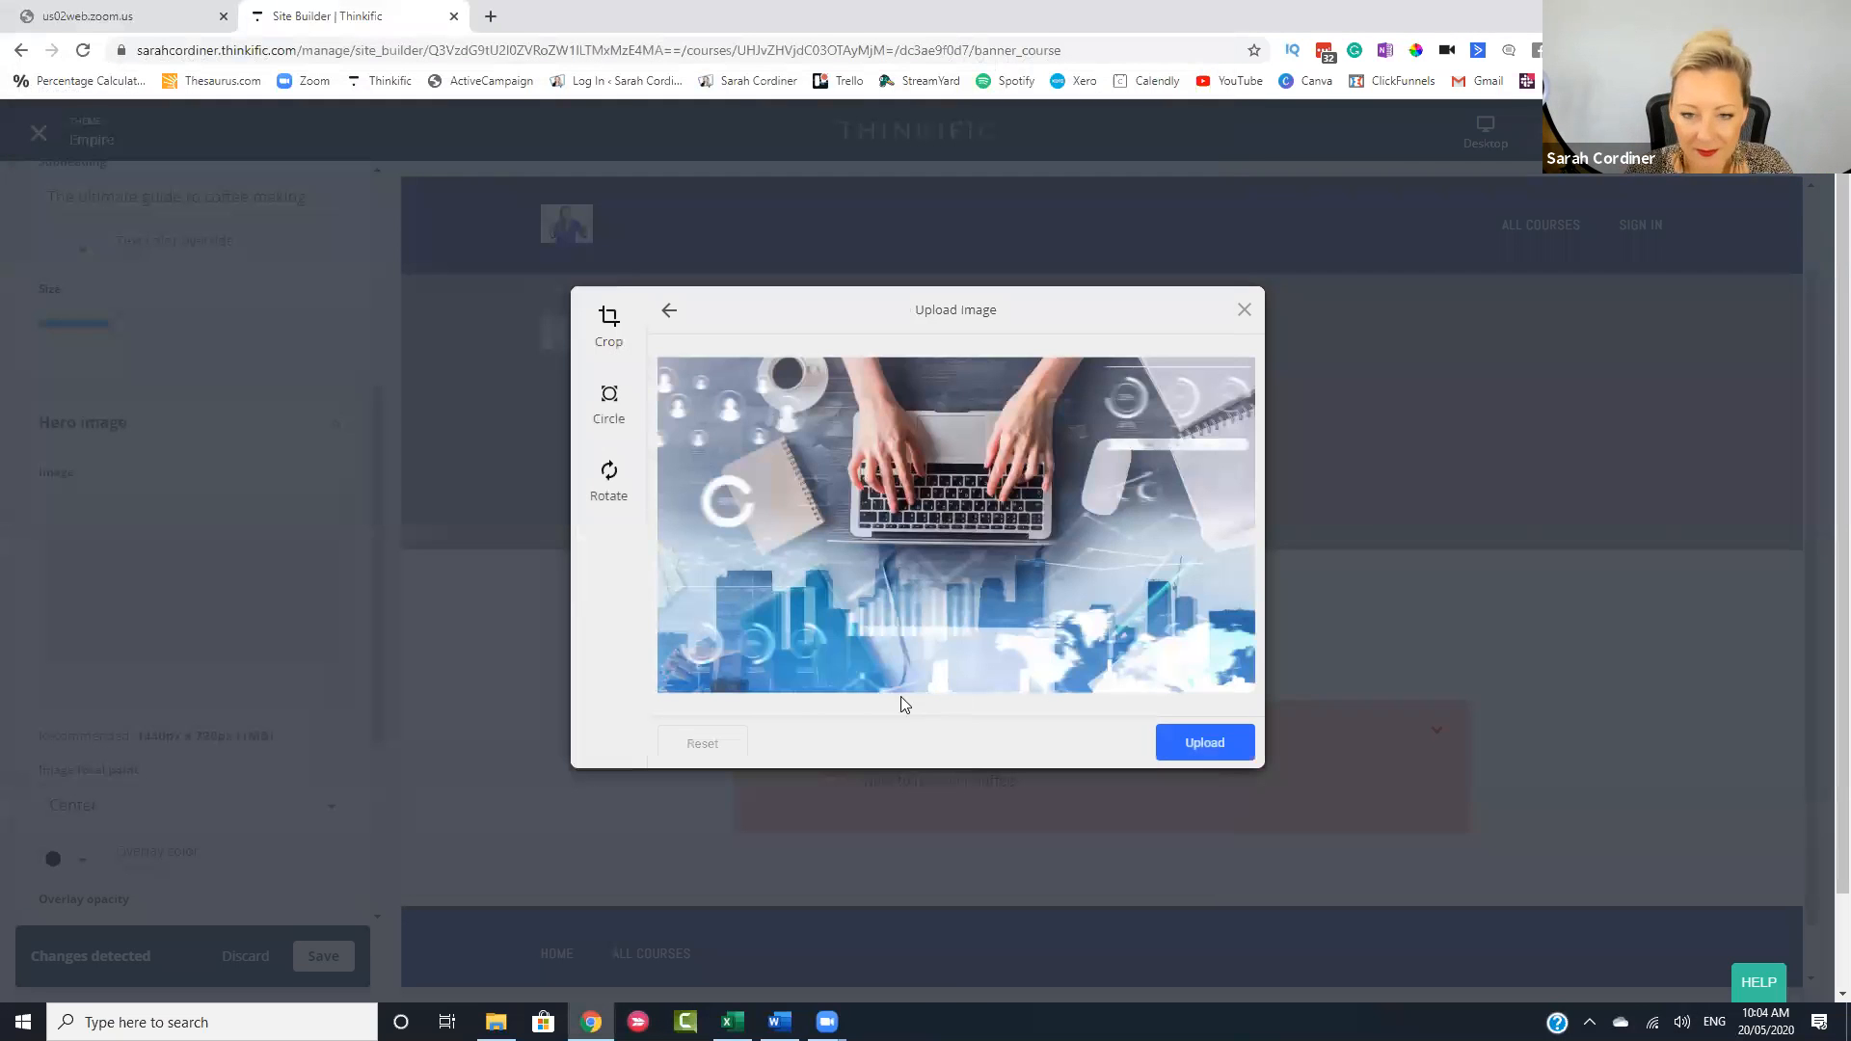
{"action": "left_click", "coordinate": [1187, 752]}
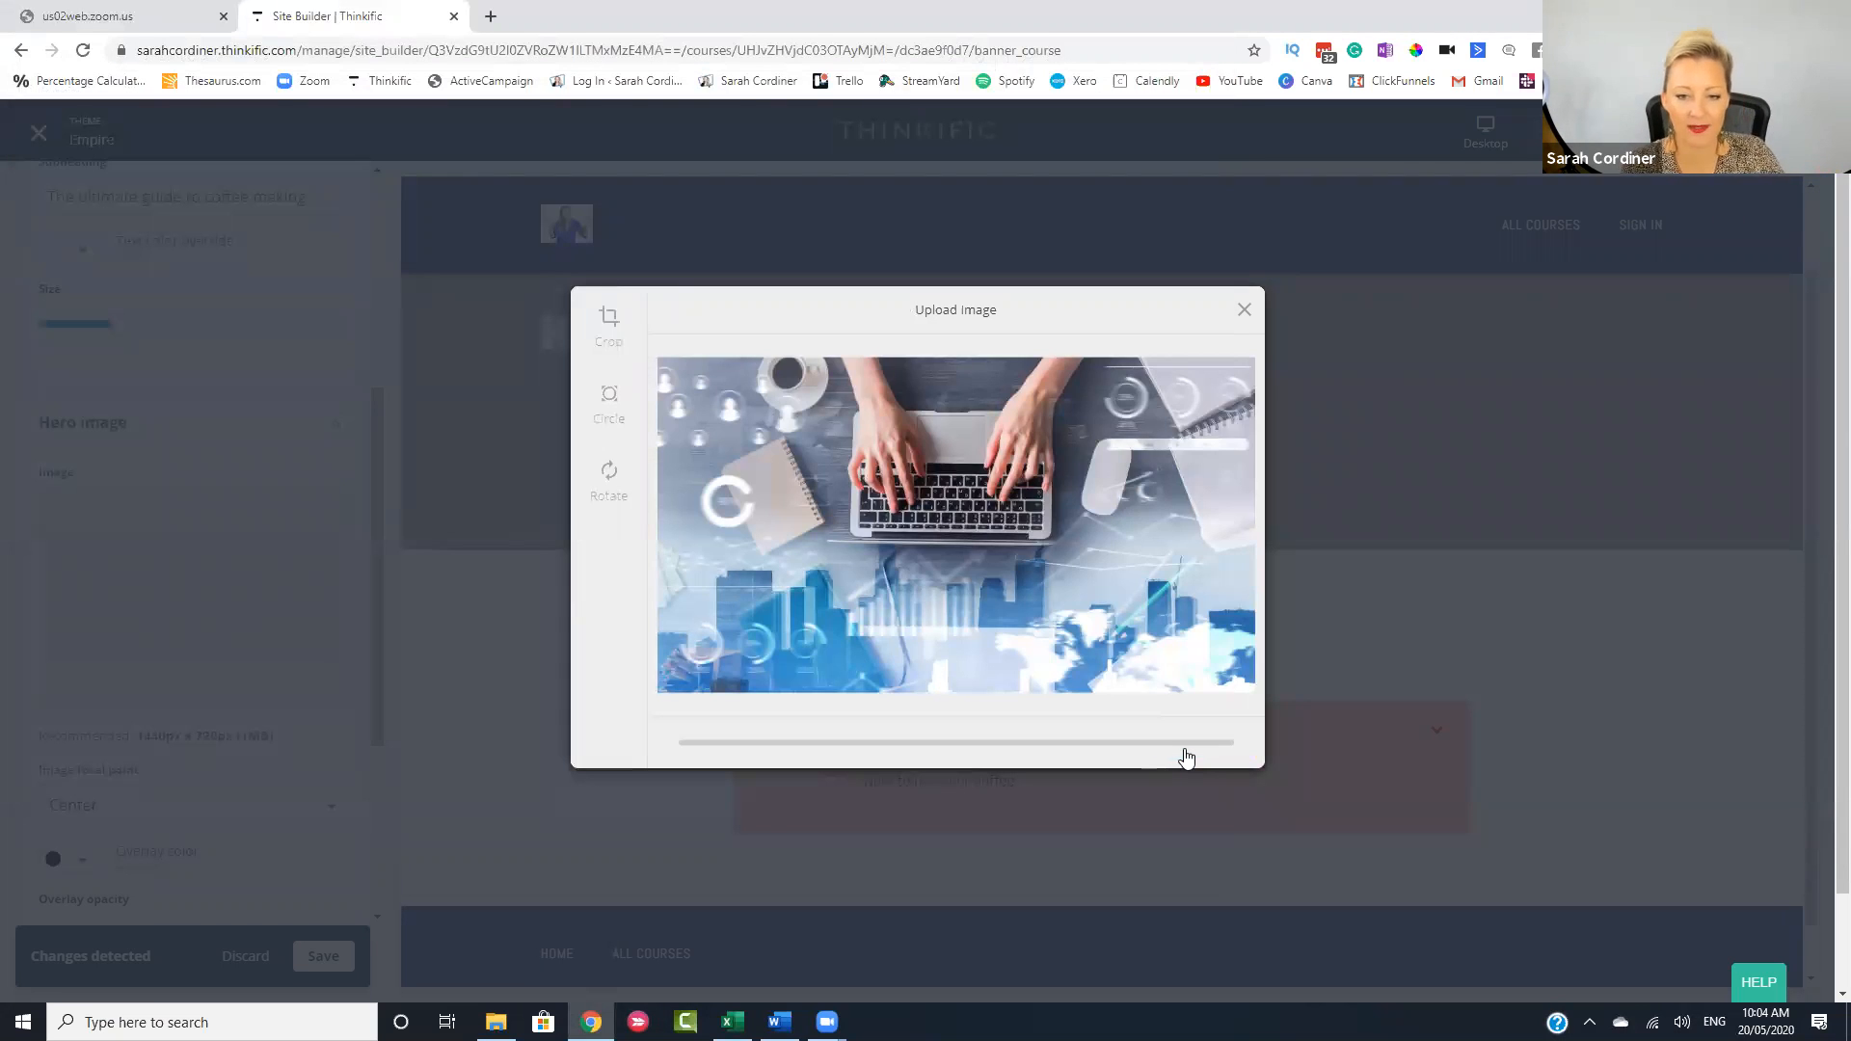
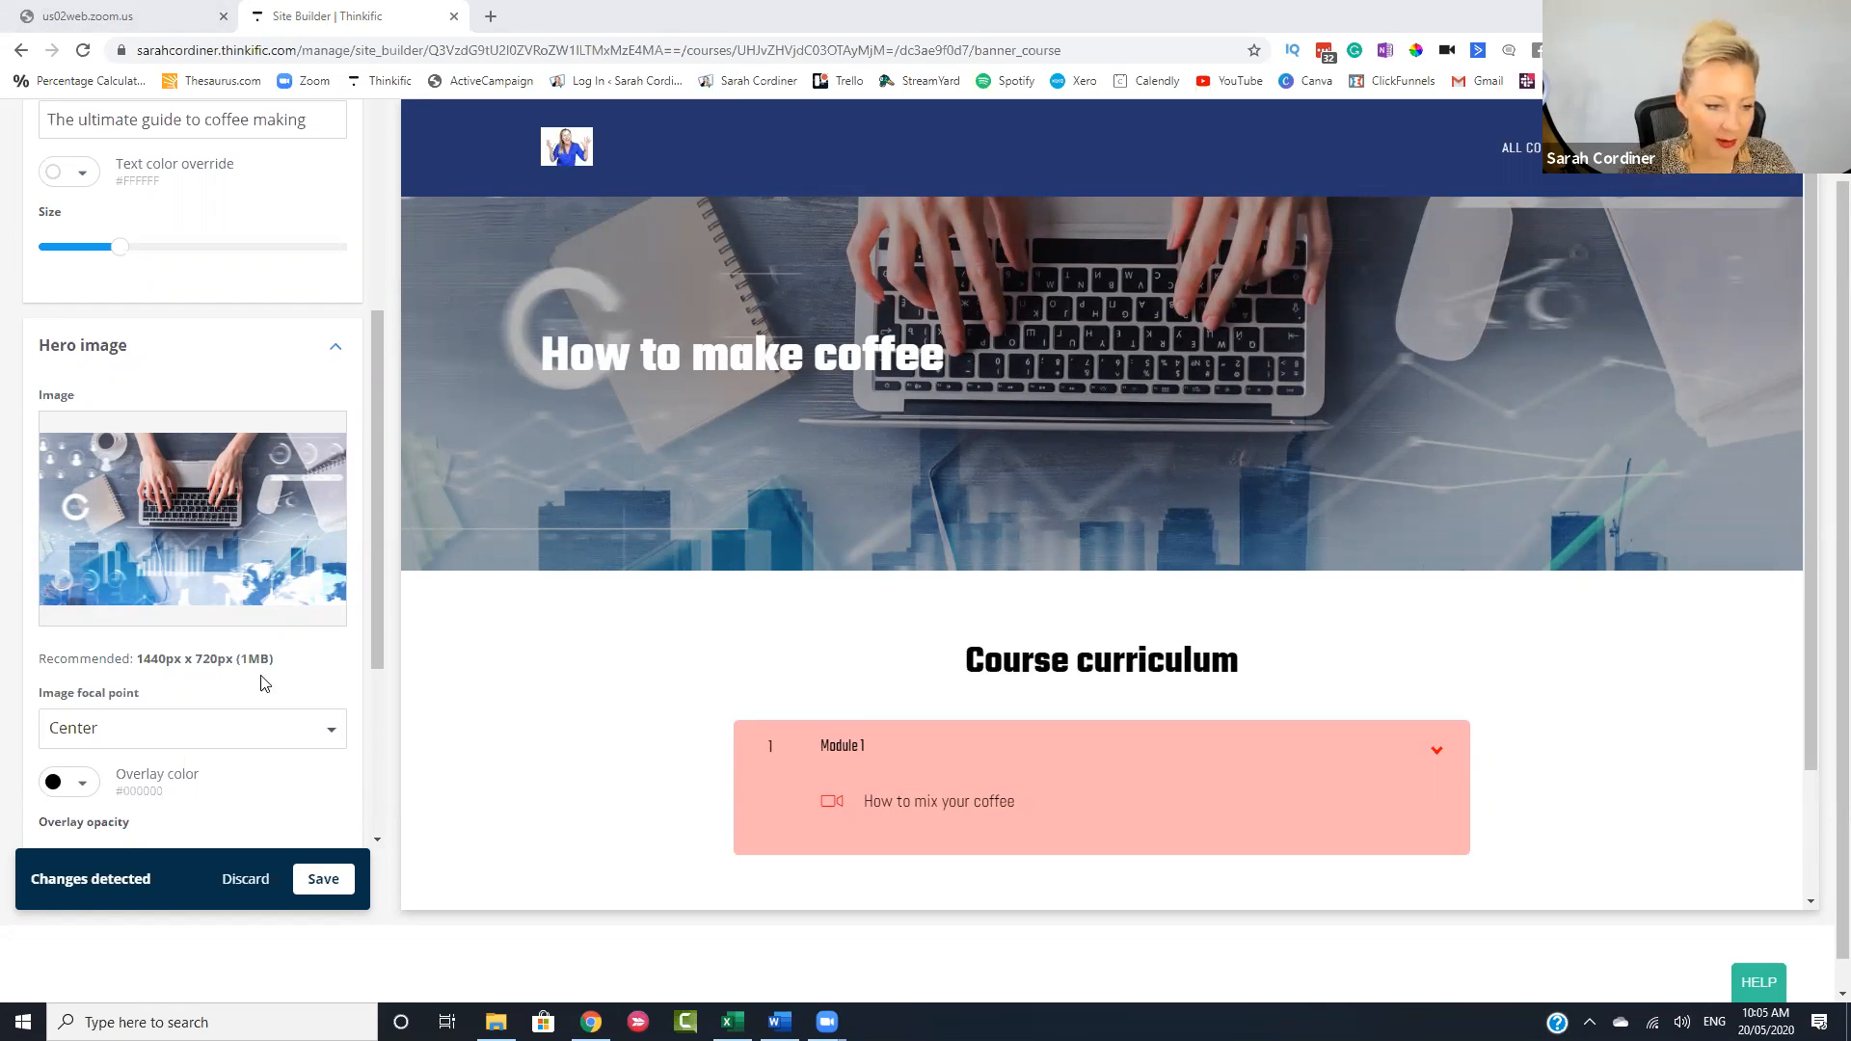
- Raise the hero image's overlay opacity to slightly over half and set the banner's alignment to Center
{"action": "scroll", "coordinate": [264, 682], "scroll_direction": "down", "scroll_amount": 2}
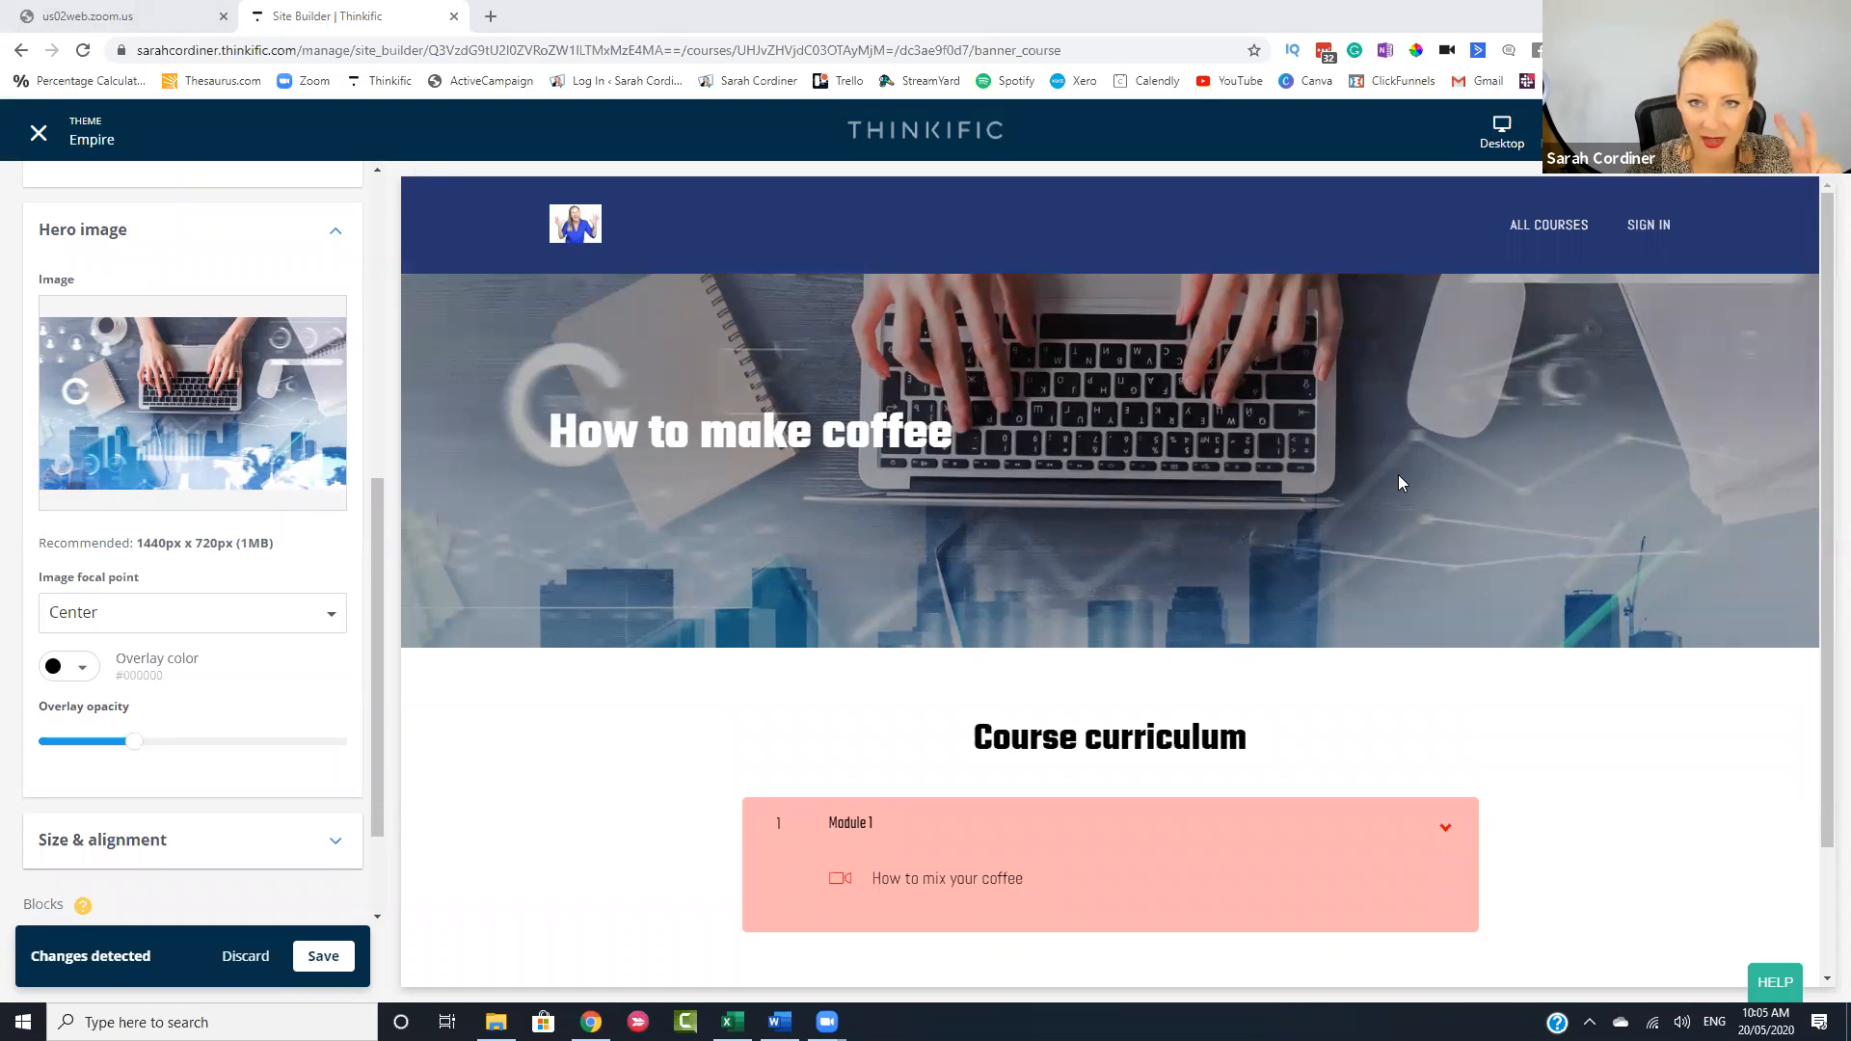
{"action": "left_click_drag", "start_coordinate": [140, 745], "coordinate": [208, 751]}
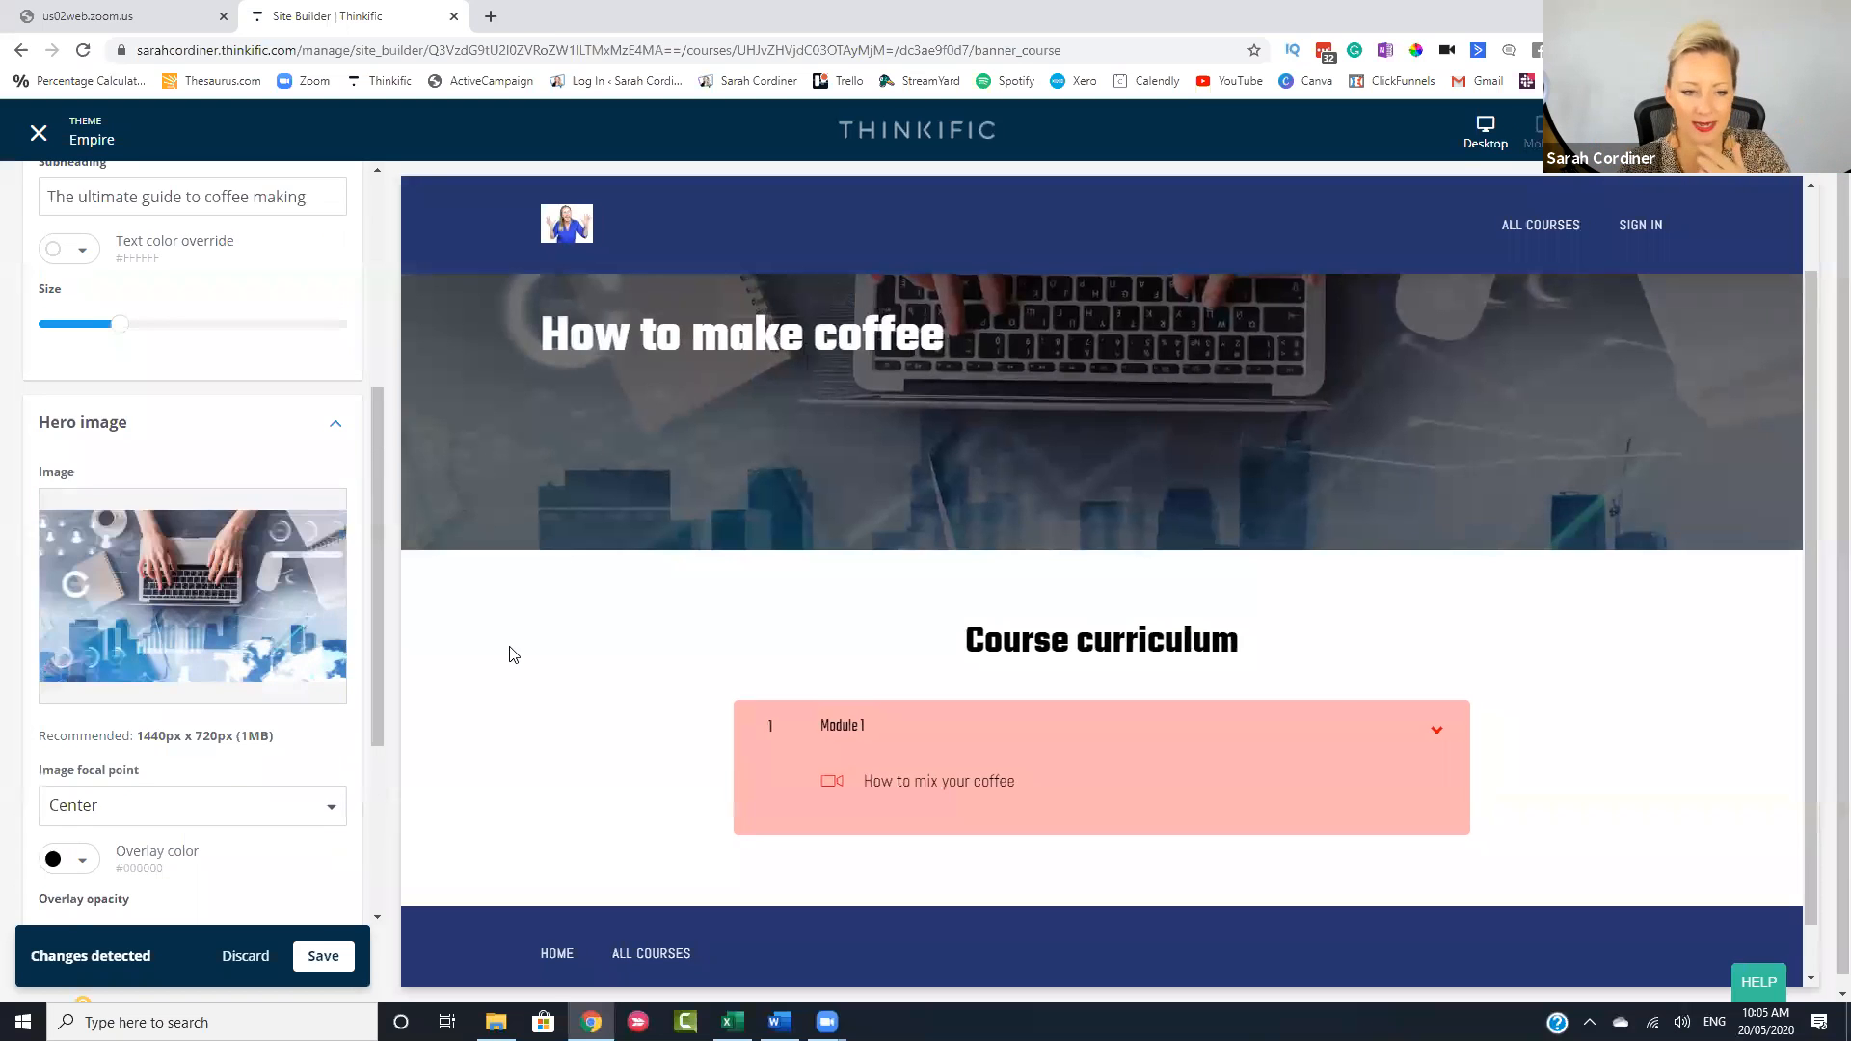
{"action": "scroll", "coordinate": [236, 629], "scroll_direction": "down", "scroll_amount": 4}
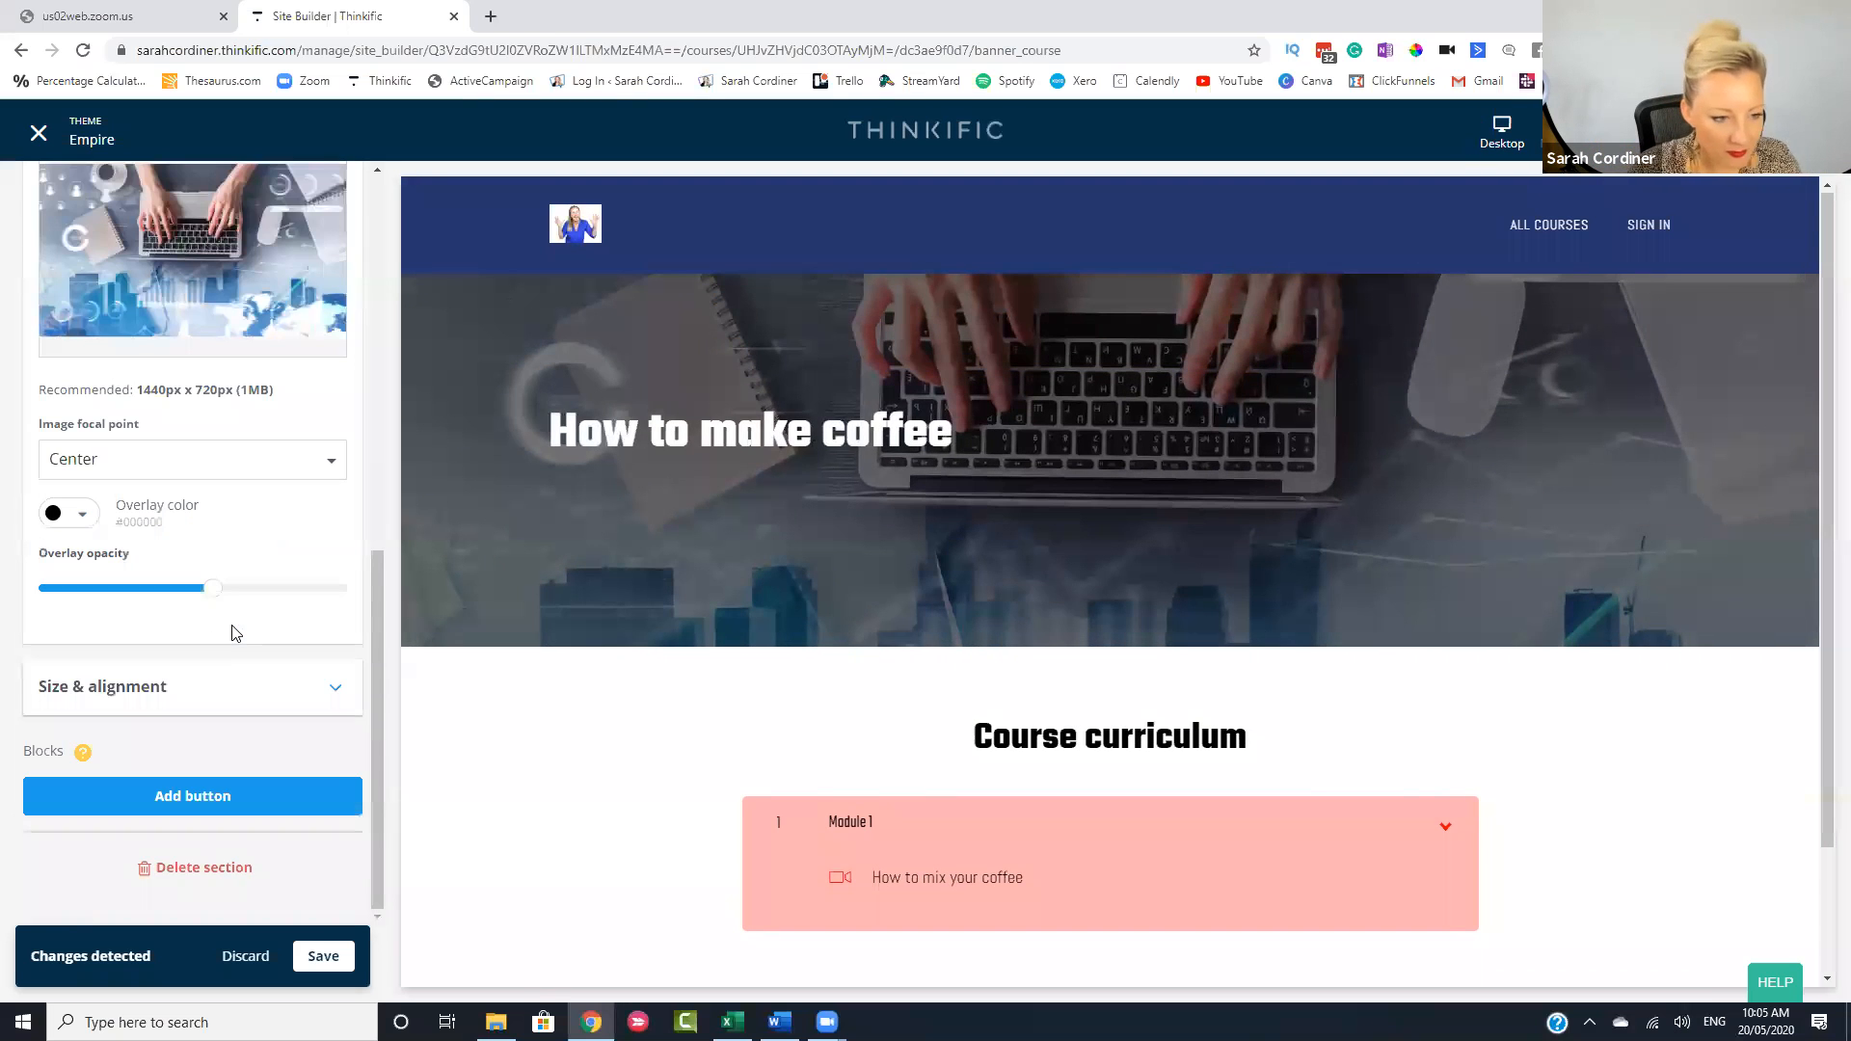
{"action": "left_click", "coordinate": [186, 686]}
{"action": "scroll", "coordinate": [187, 686], "scroll_direction": "down", "scroll_amount": 2}
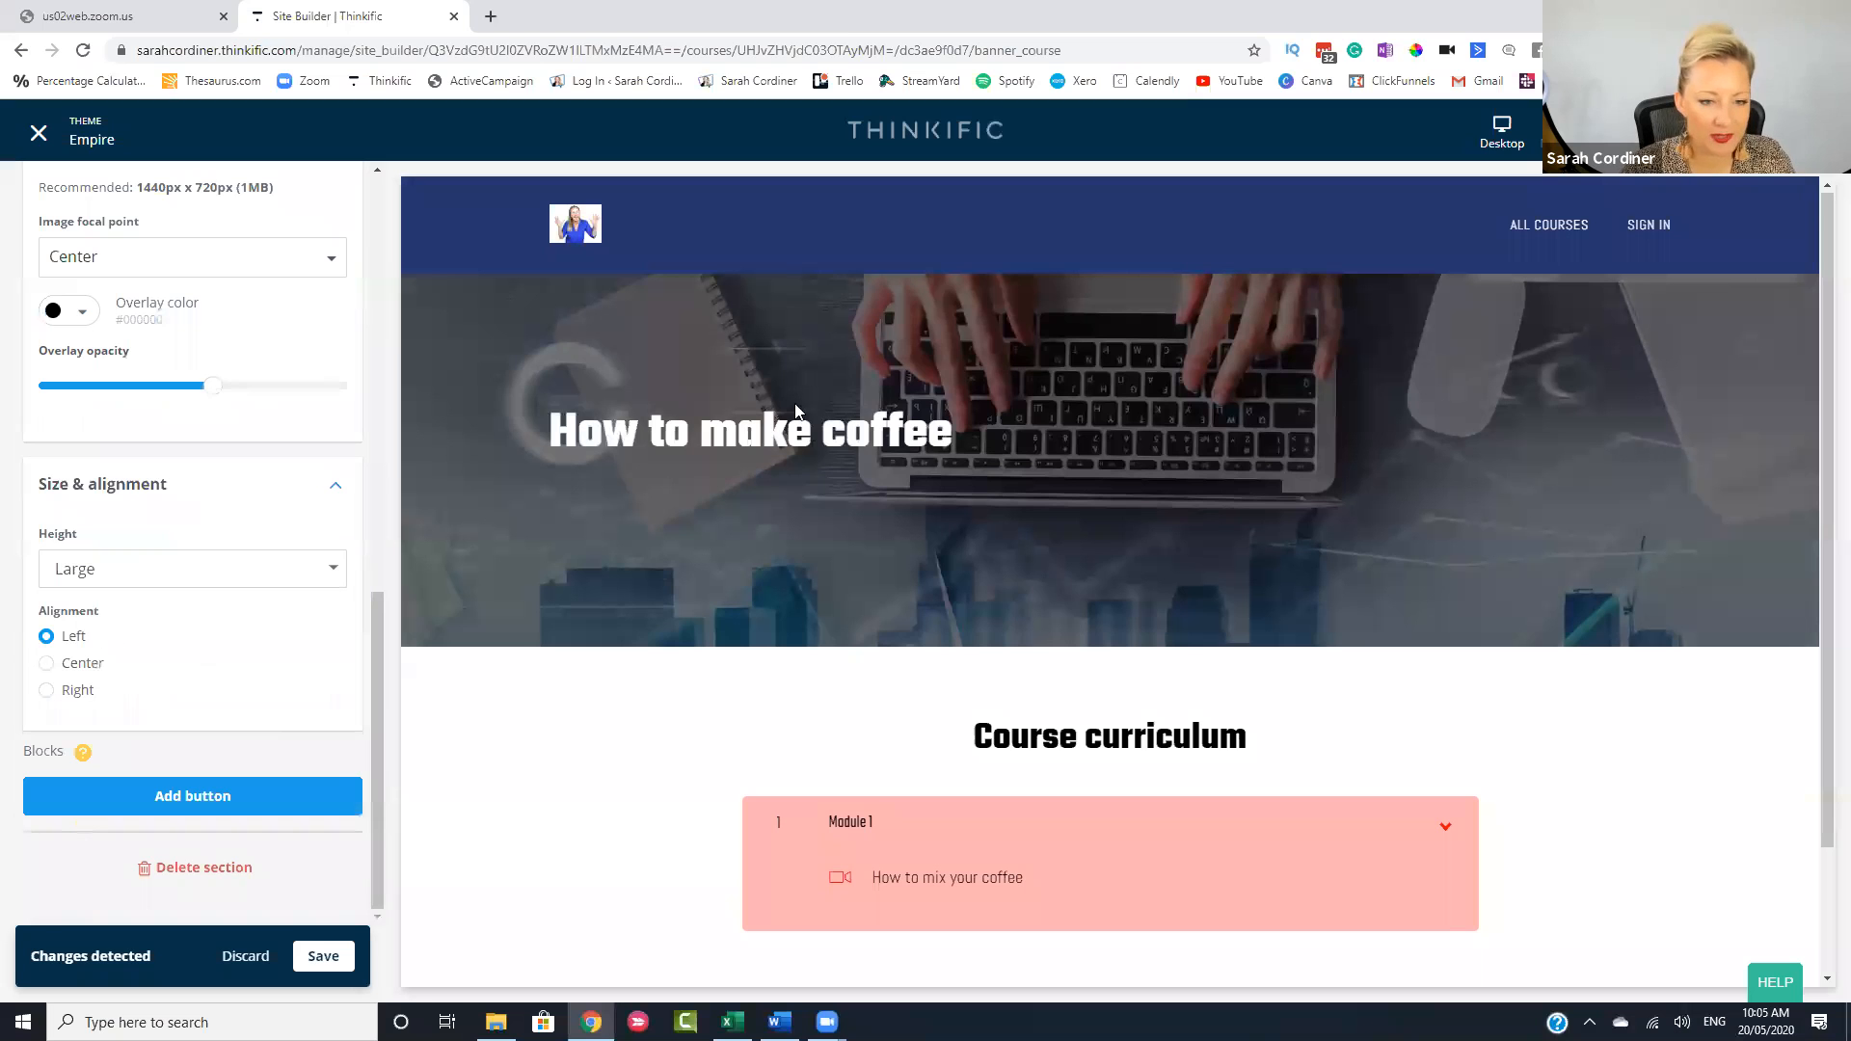
{"action": "left_click", "coordinate": [89, 663]}
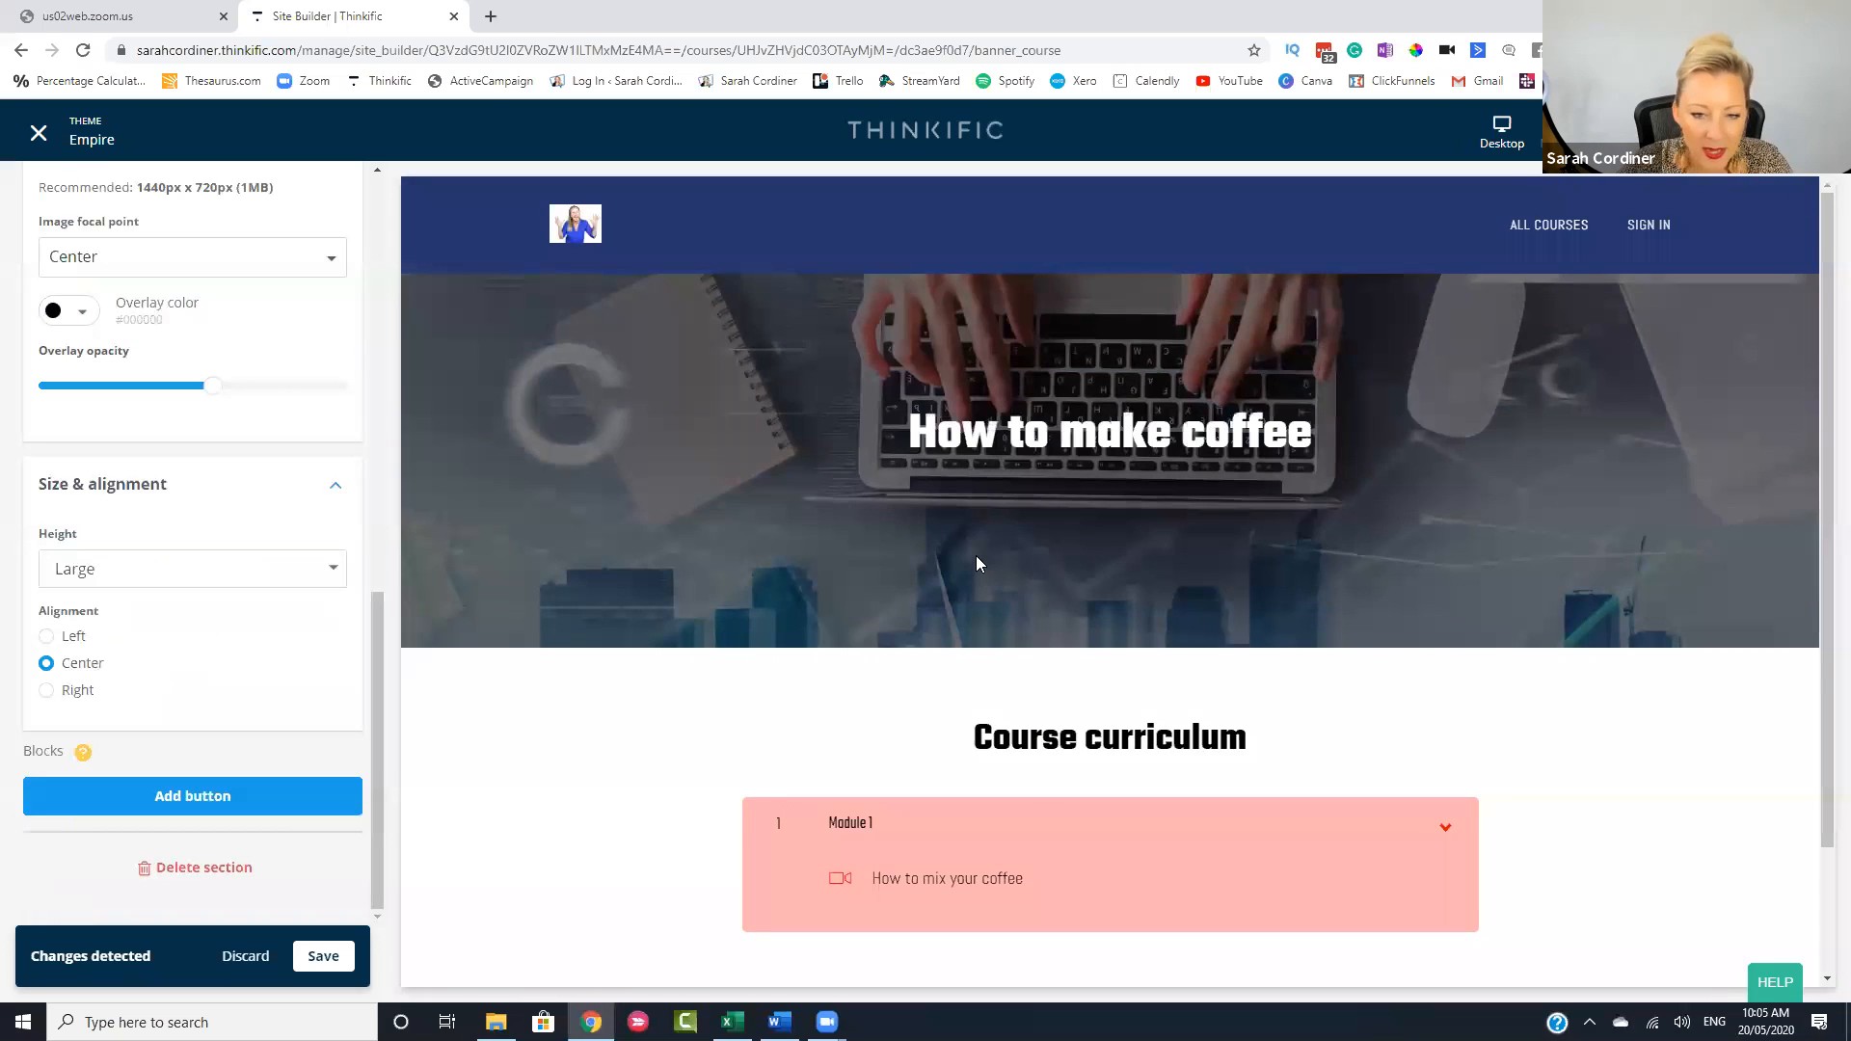
- Add a button to the course banner with the text "ENROL NOW"
{"action": "left_click", "coordinate": [190, 798]}
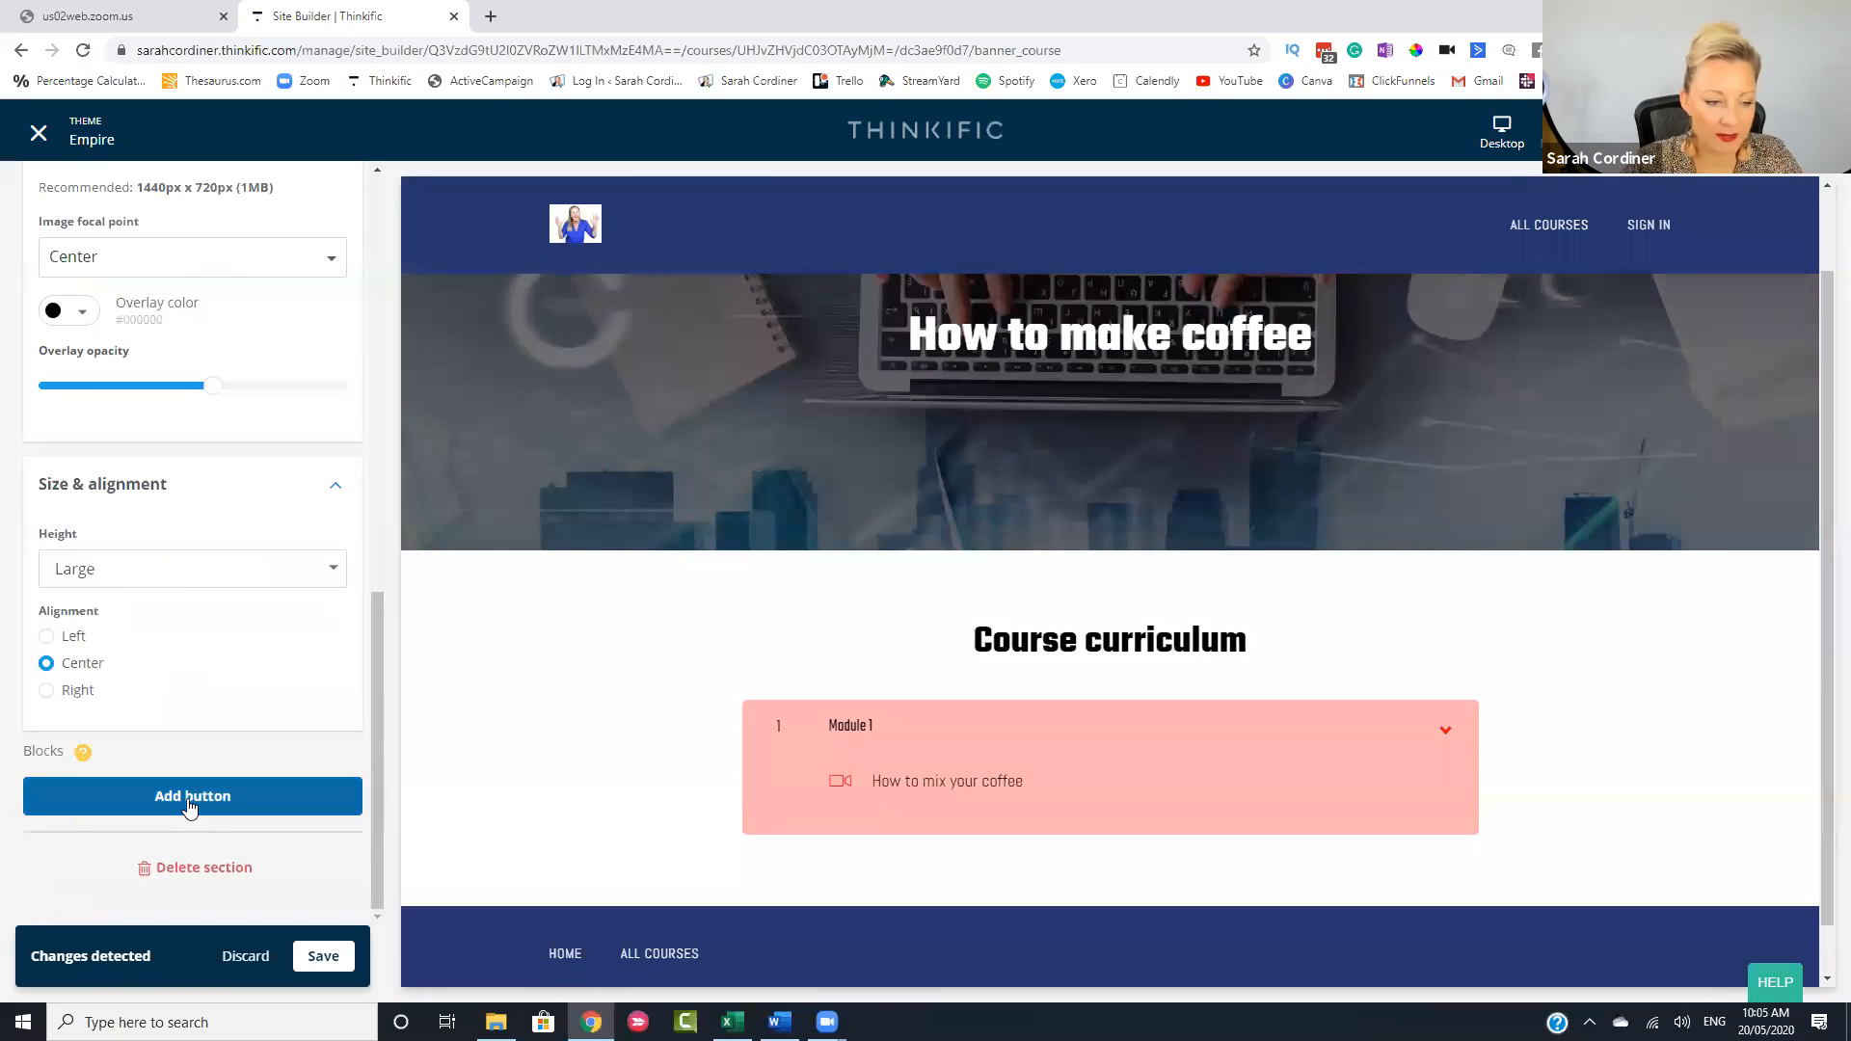
{"action": "scroll", "coordinate": [188, 781], "scroll_direction": "down", "scroll_amount": 1}
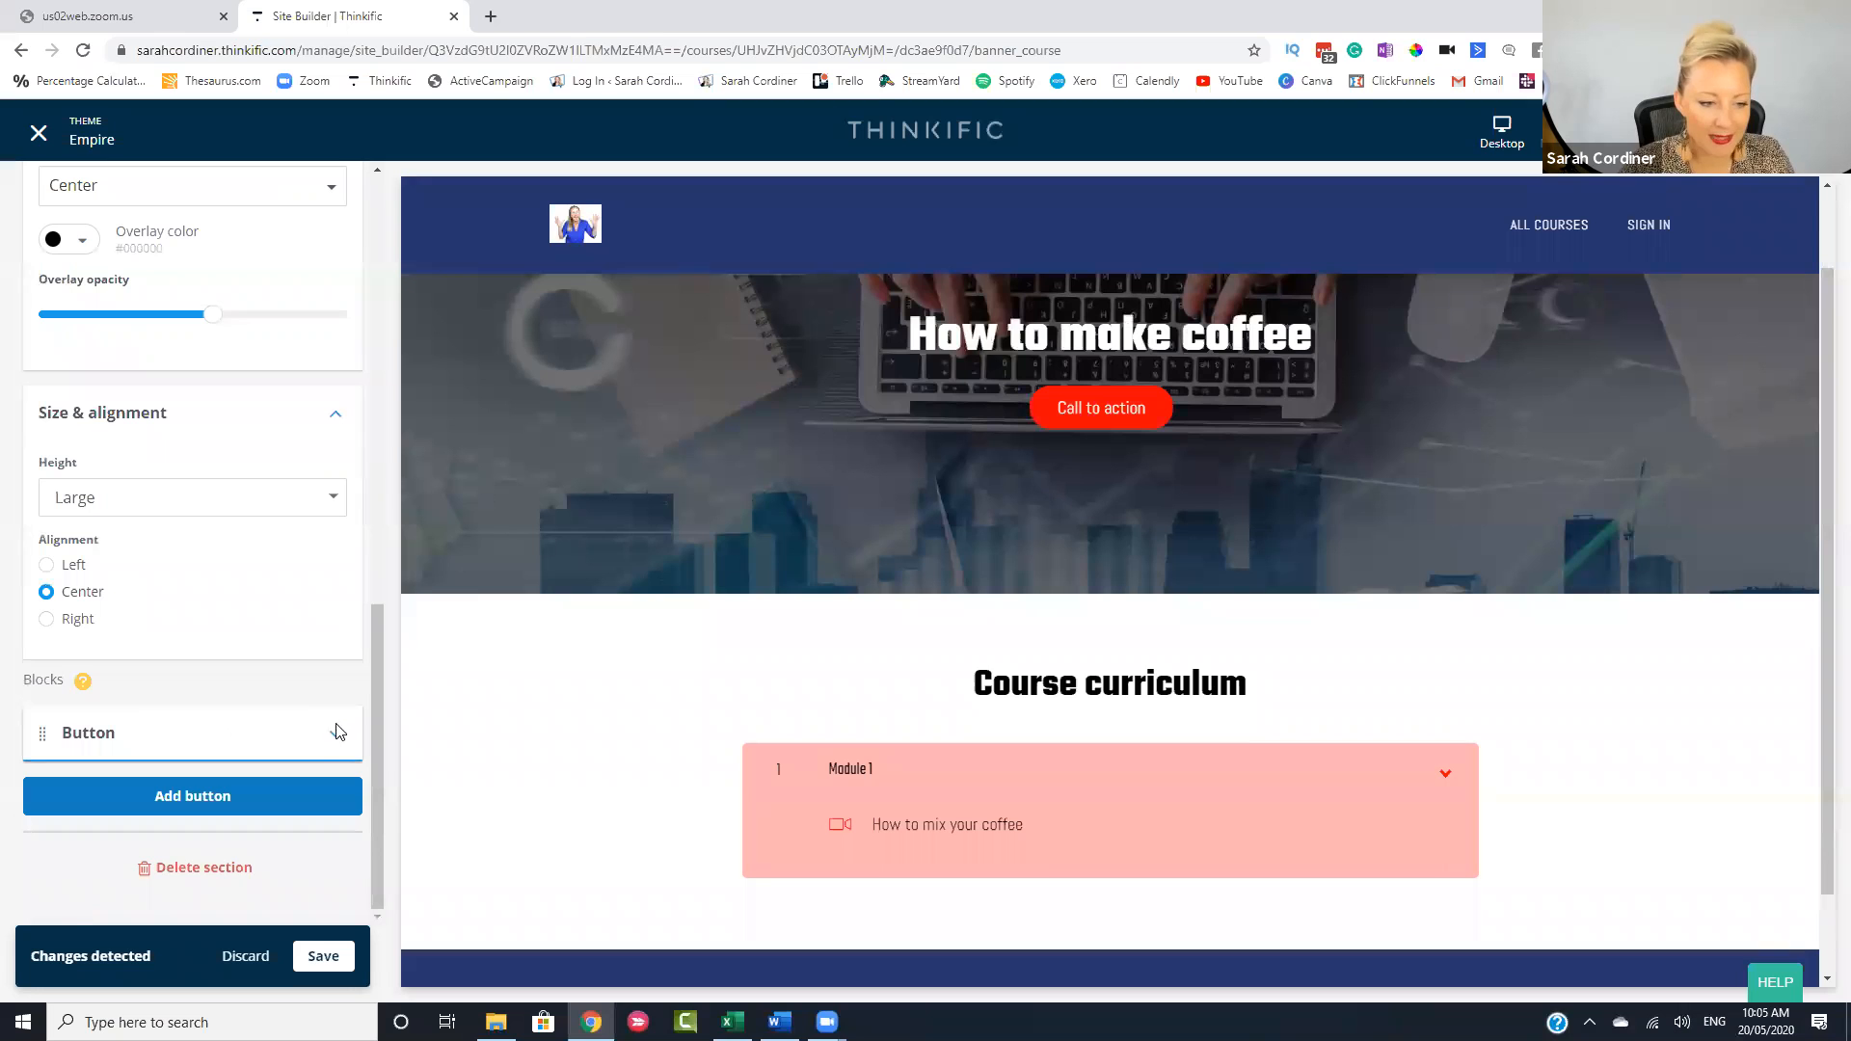
{"action": "left_click", "coordinate": [317, 740]}
{"action": "scroll", "coordinate": [318, 741], "scroll_direction": "down", "scroll_amount": 3}
{"action": "left_click_drag", "start_coordinate": [144, 528], "coordinate": [8, 534]}
{"action": "type", "text": "ENROL NOW"}
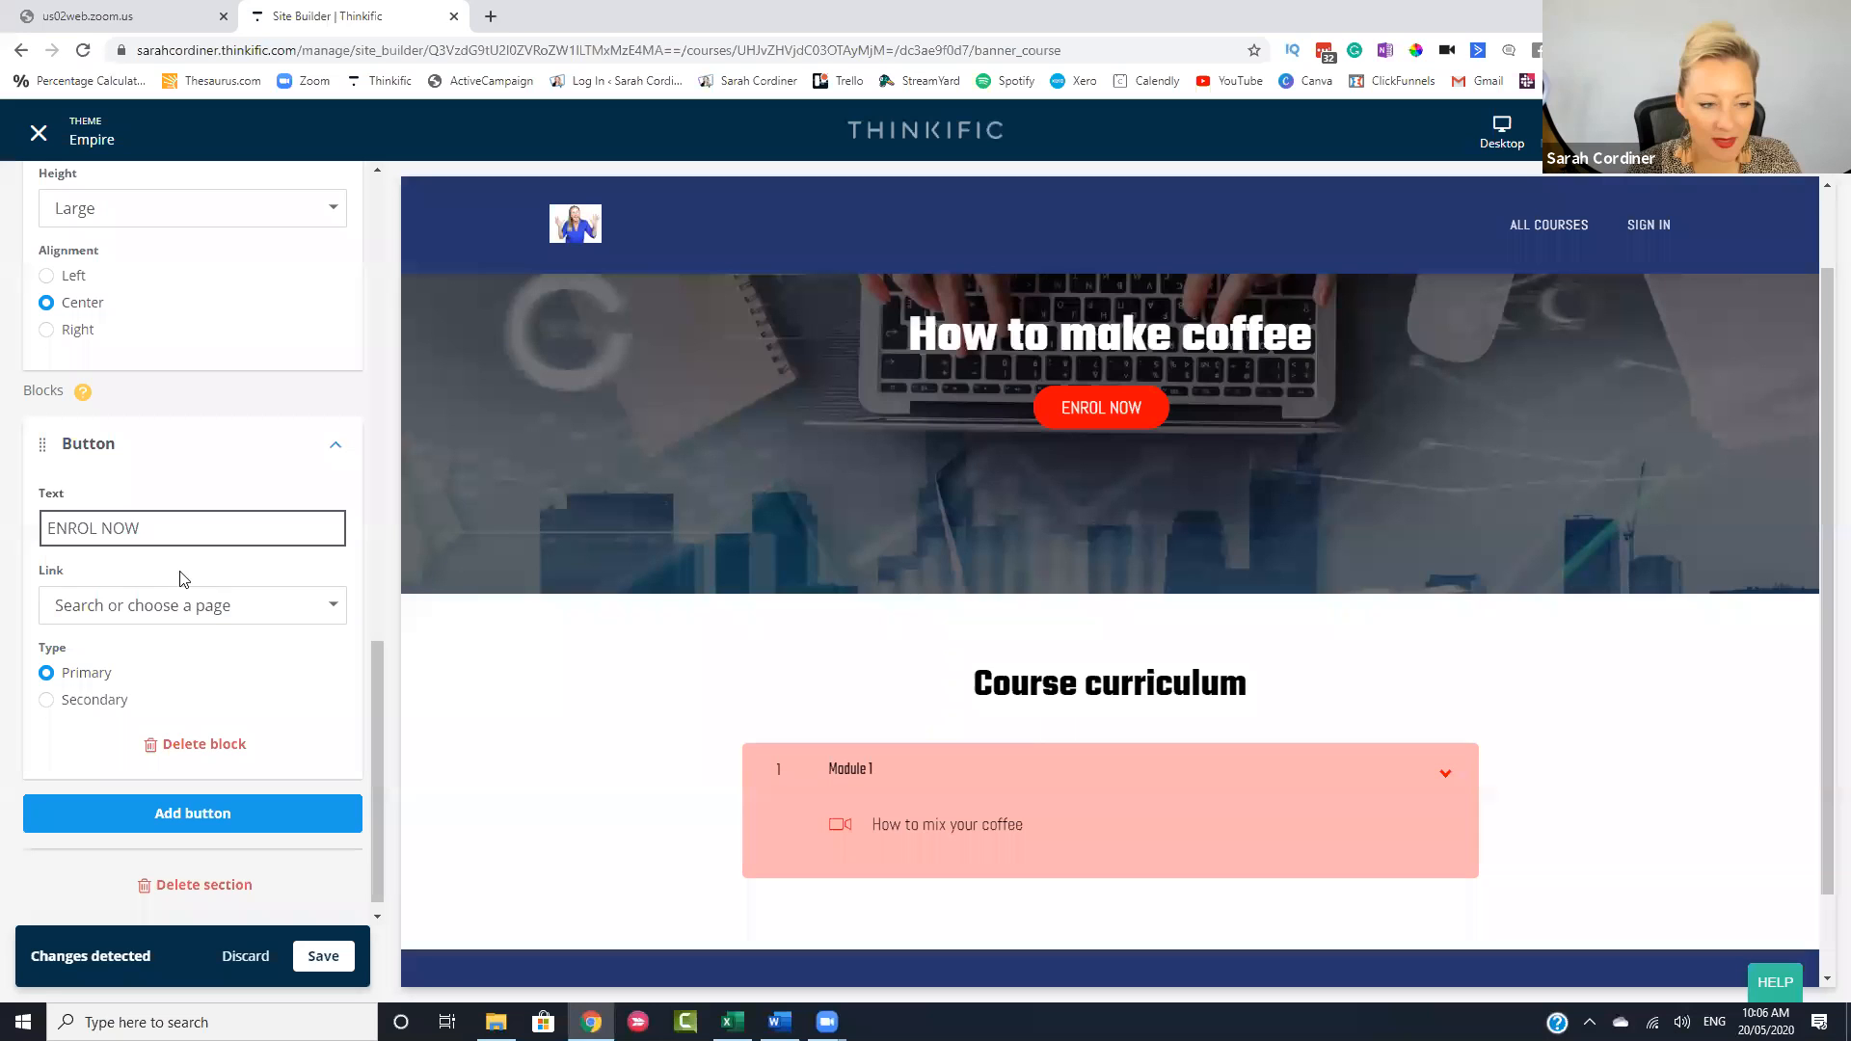
- Link the ENROL NOW button to the checkout page for "How to make coffee" at the "How to make coffee - Free" price and save the page
{"action": "left_click", "coordinate": [220, 606]}
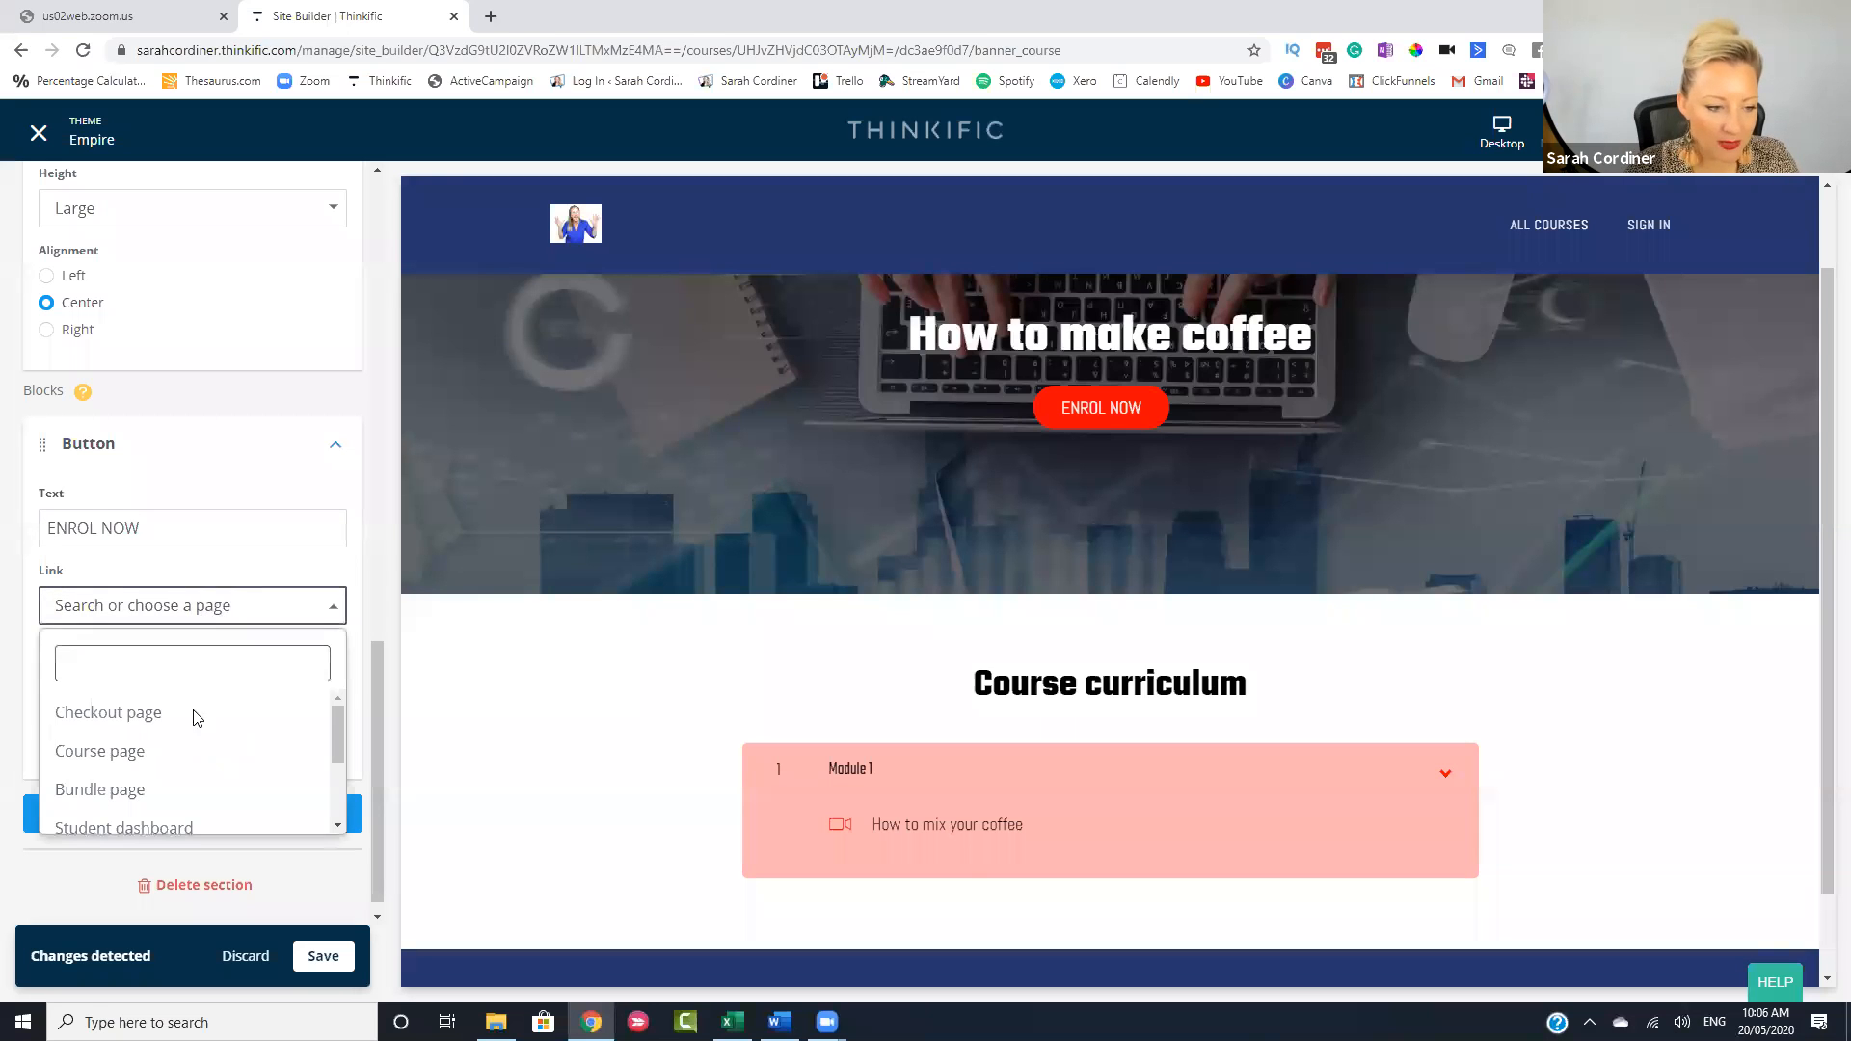
{"action": "left_click", "coordinate": [145, 714]}
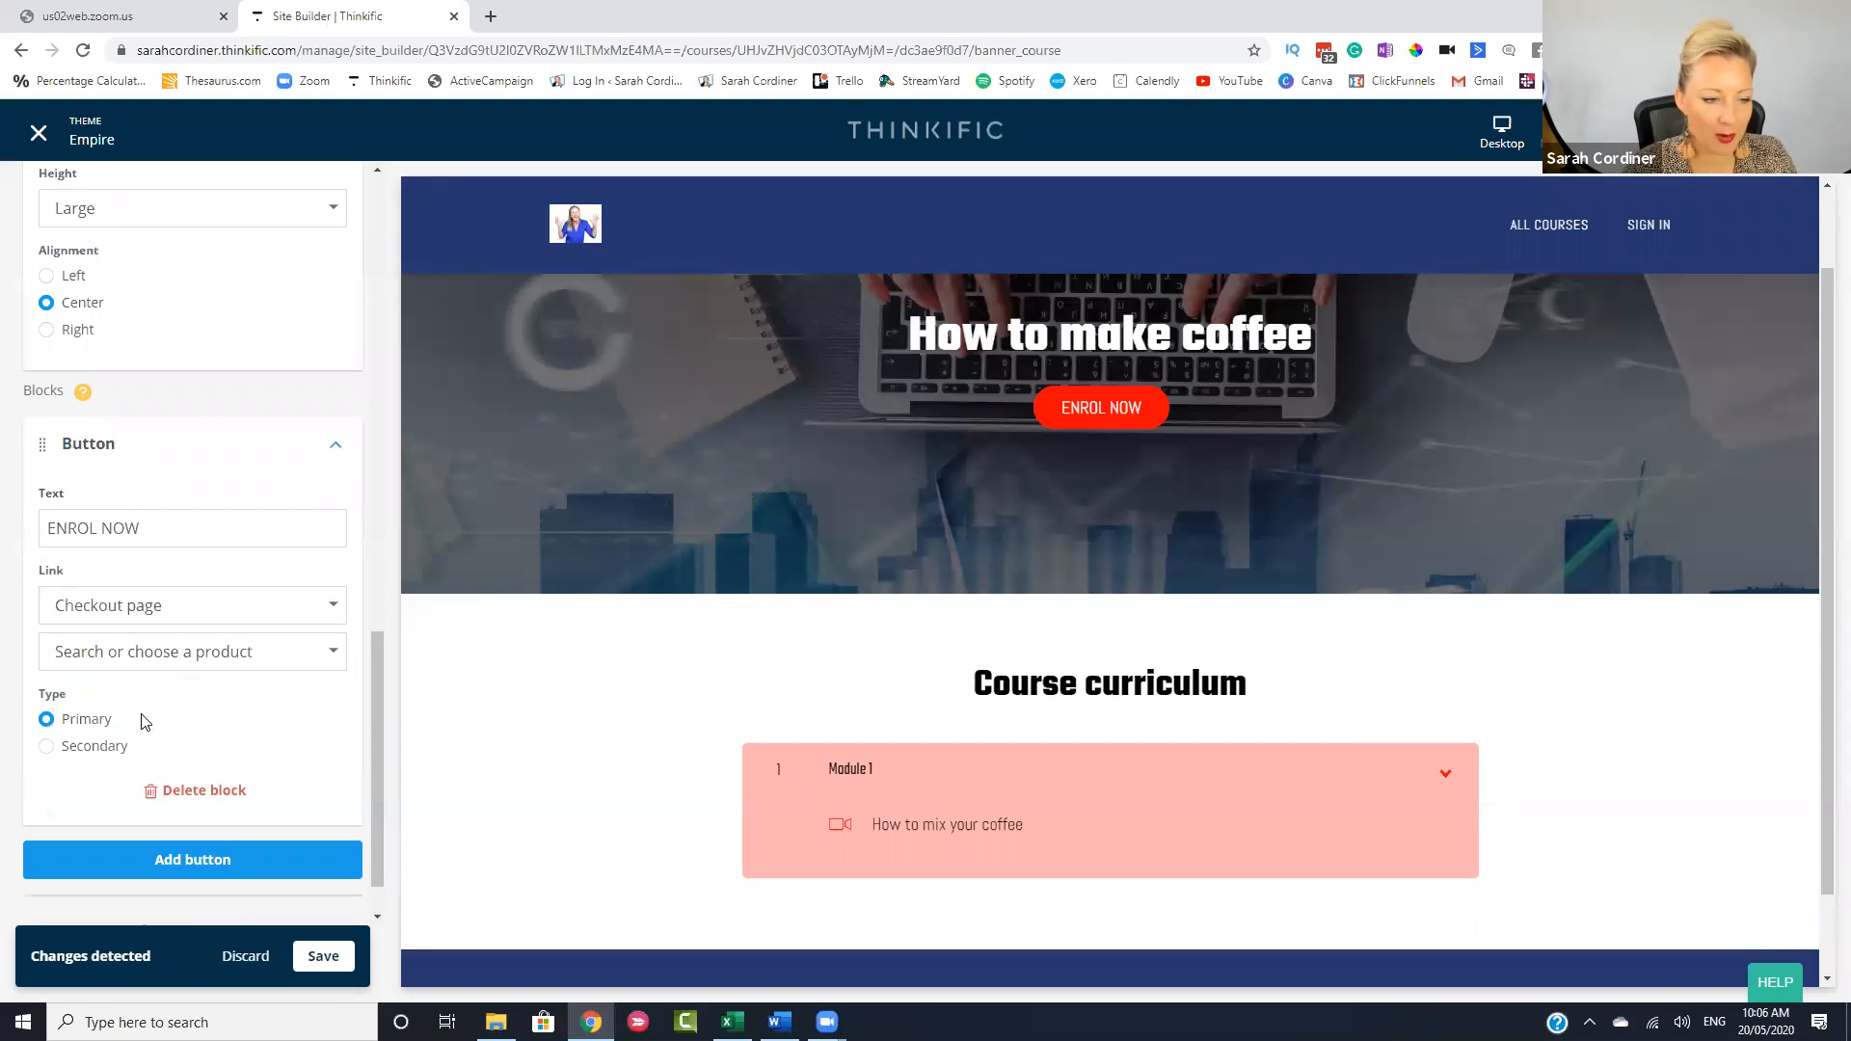
{"action": "left_click", "coordinate": [173, 652]}
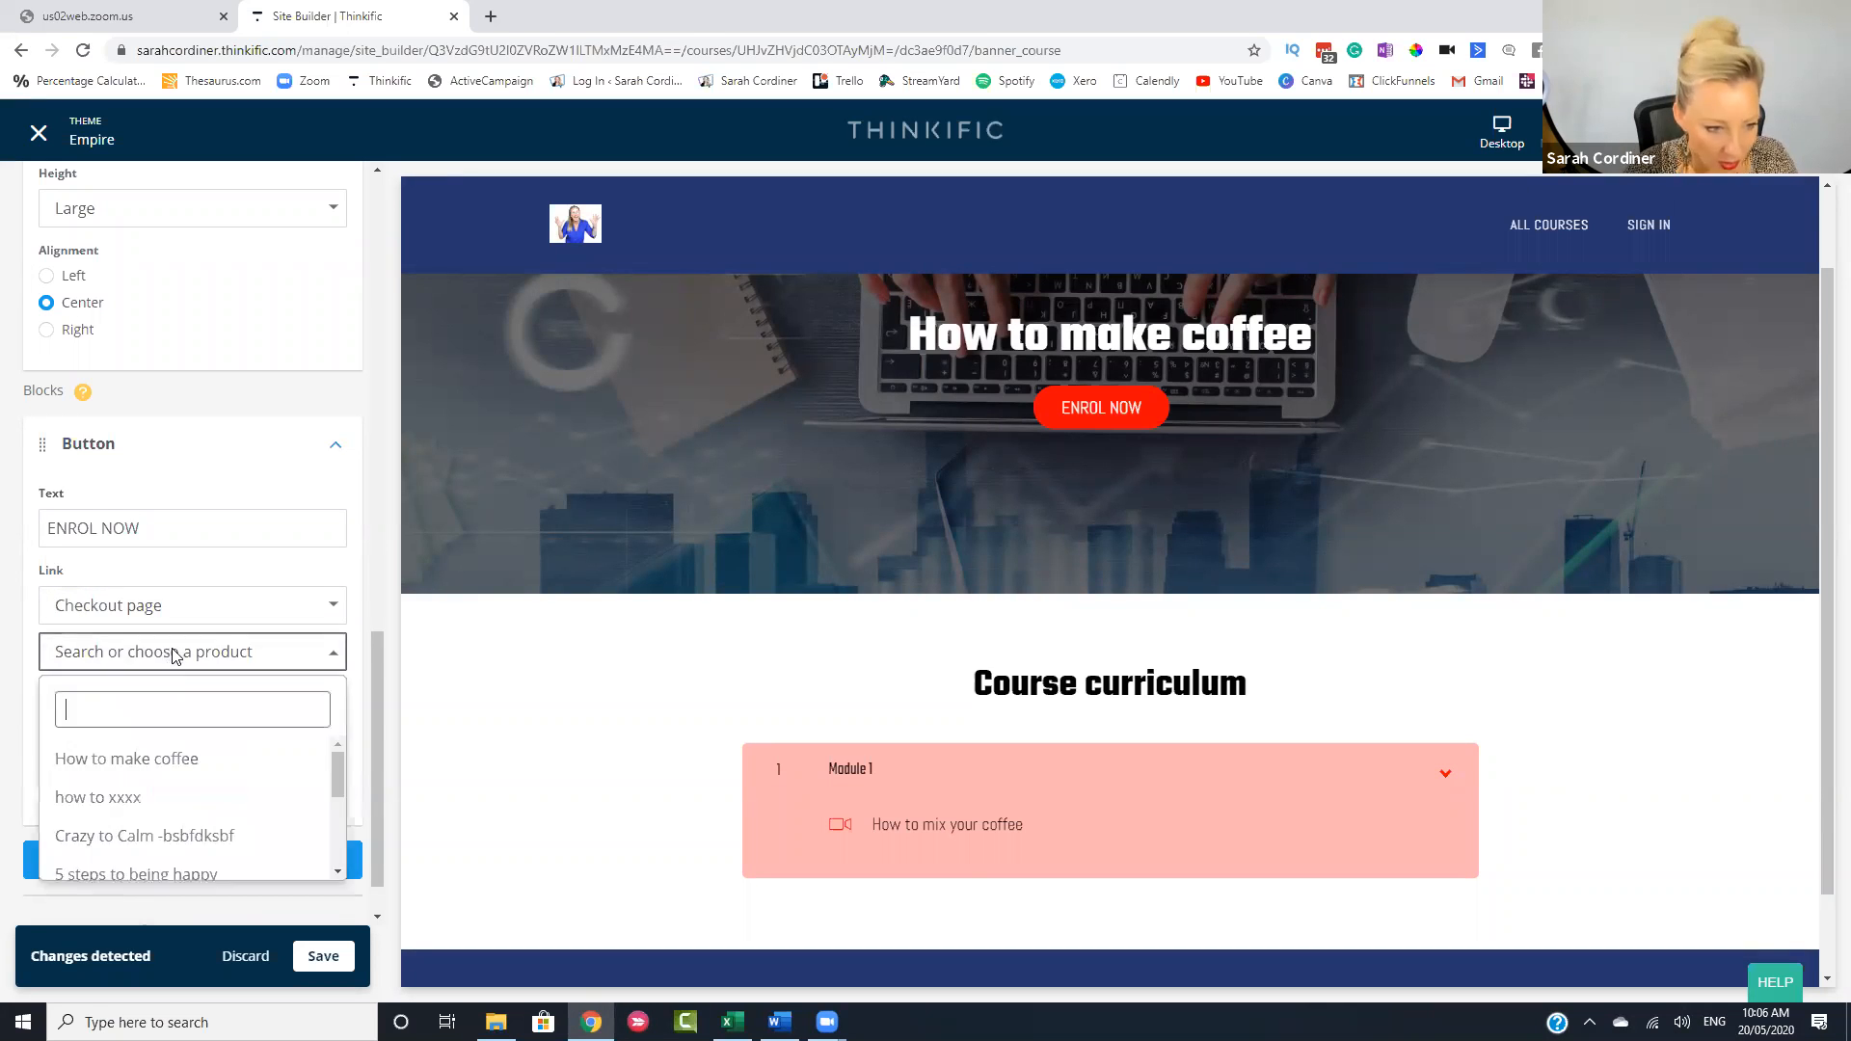
{"action": "left_click", "coordinate": [169, 762]}
{"action": "left_click", "coordinate": [246, 700]}
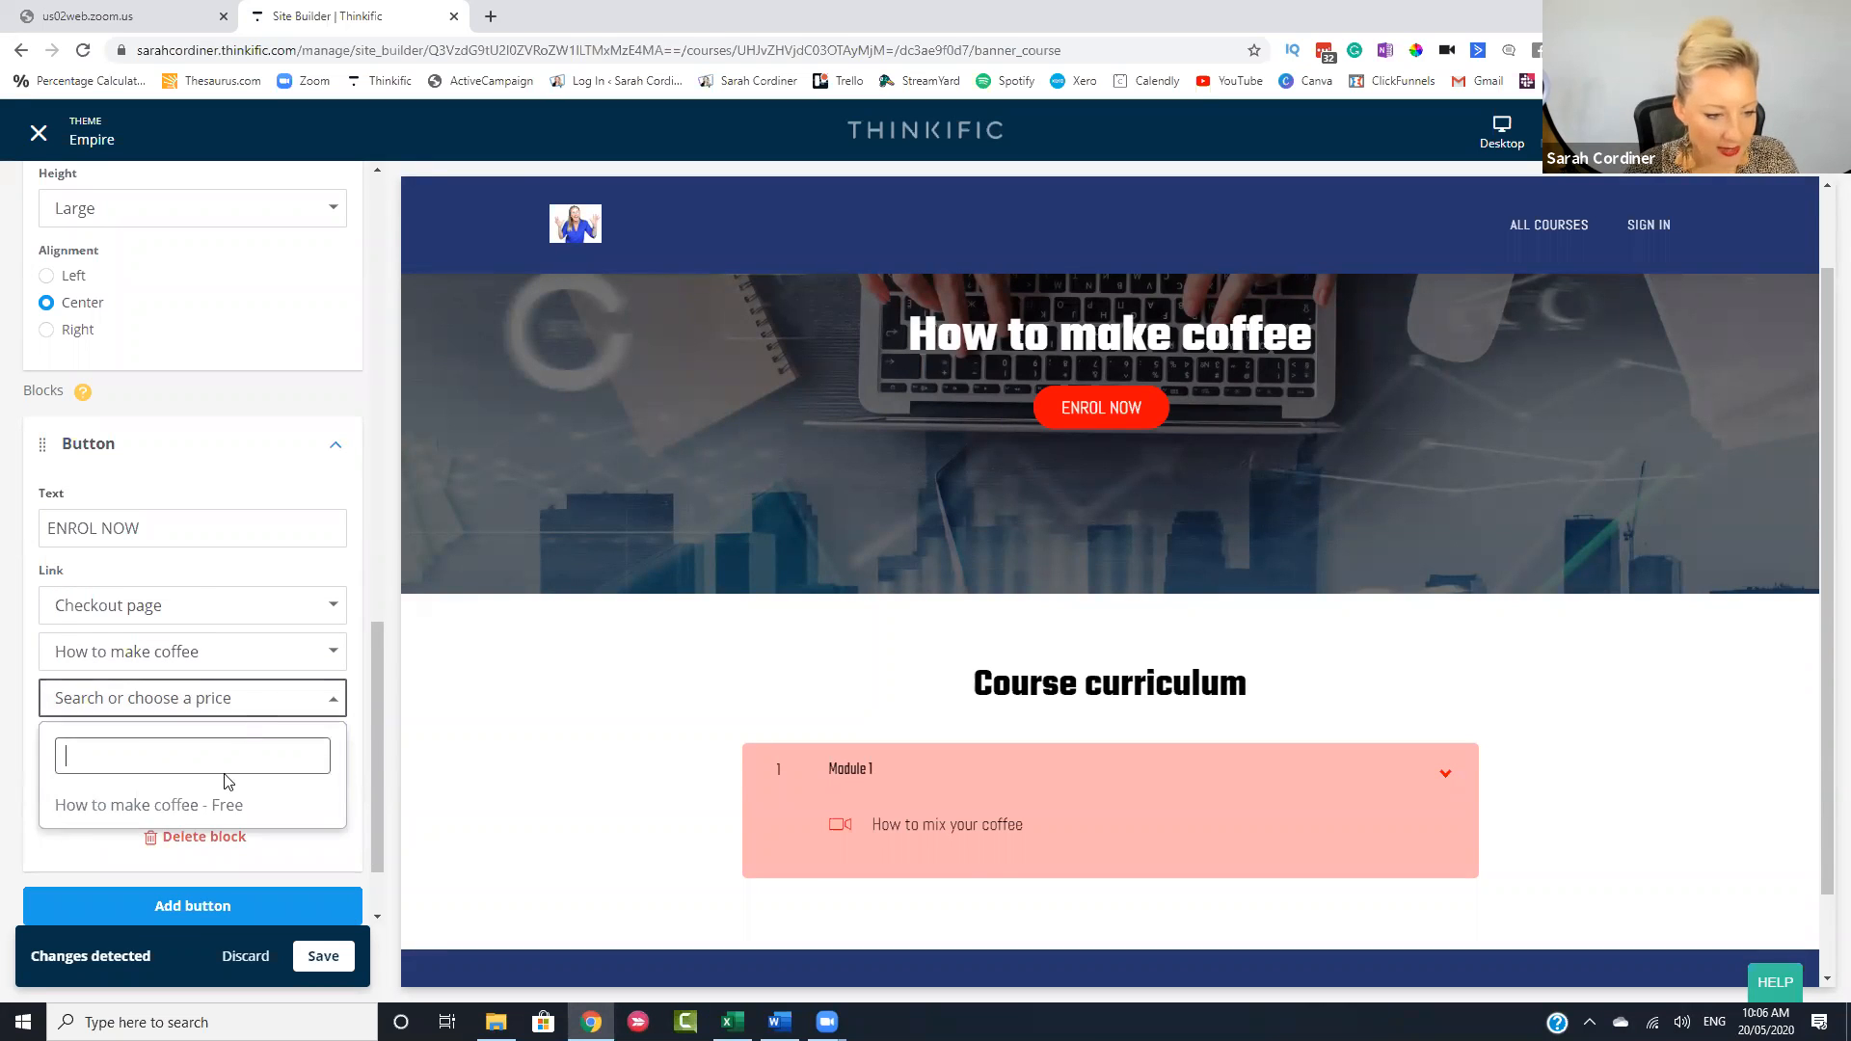
{"action": "left_click", "coordinate": [228, 806]}
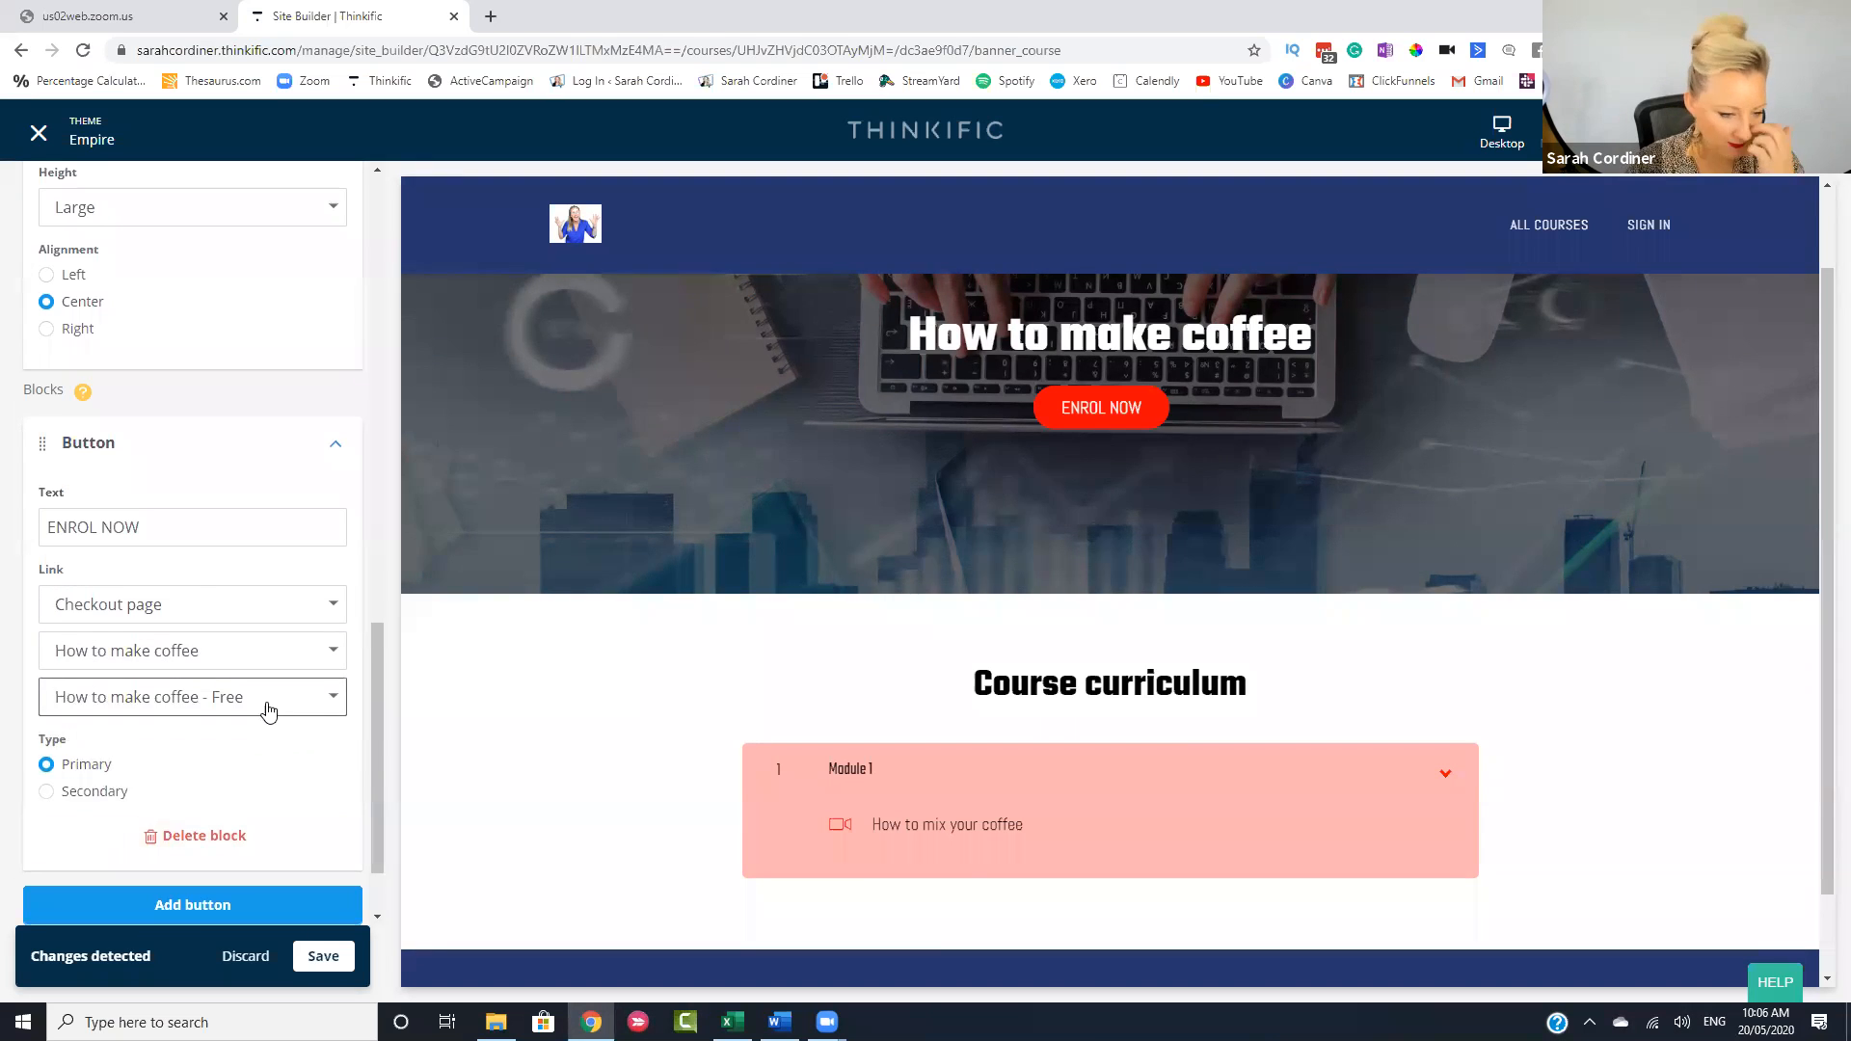
{"action": "scroll", "coordinate": [268, 711], "scroll_direction": "down", "scroll_amount": 1}
{"action": "left_click", "coordinate": [323, 955]}
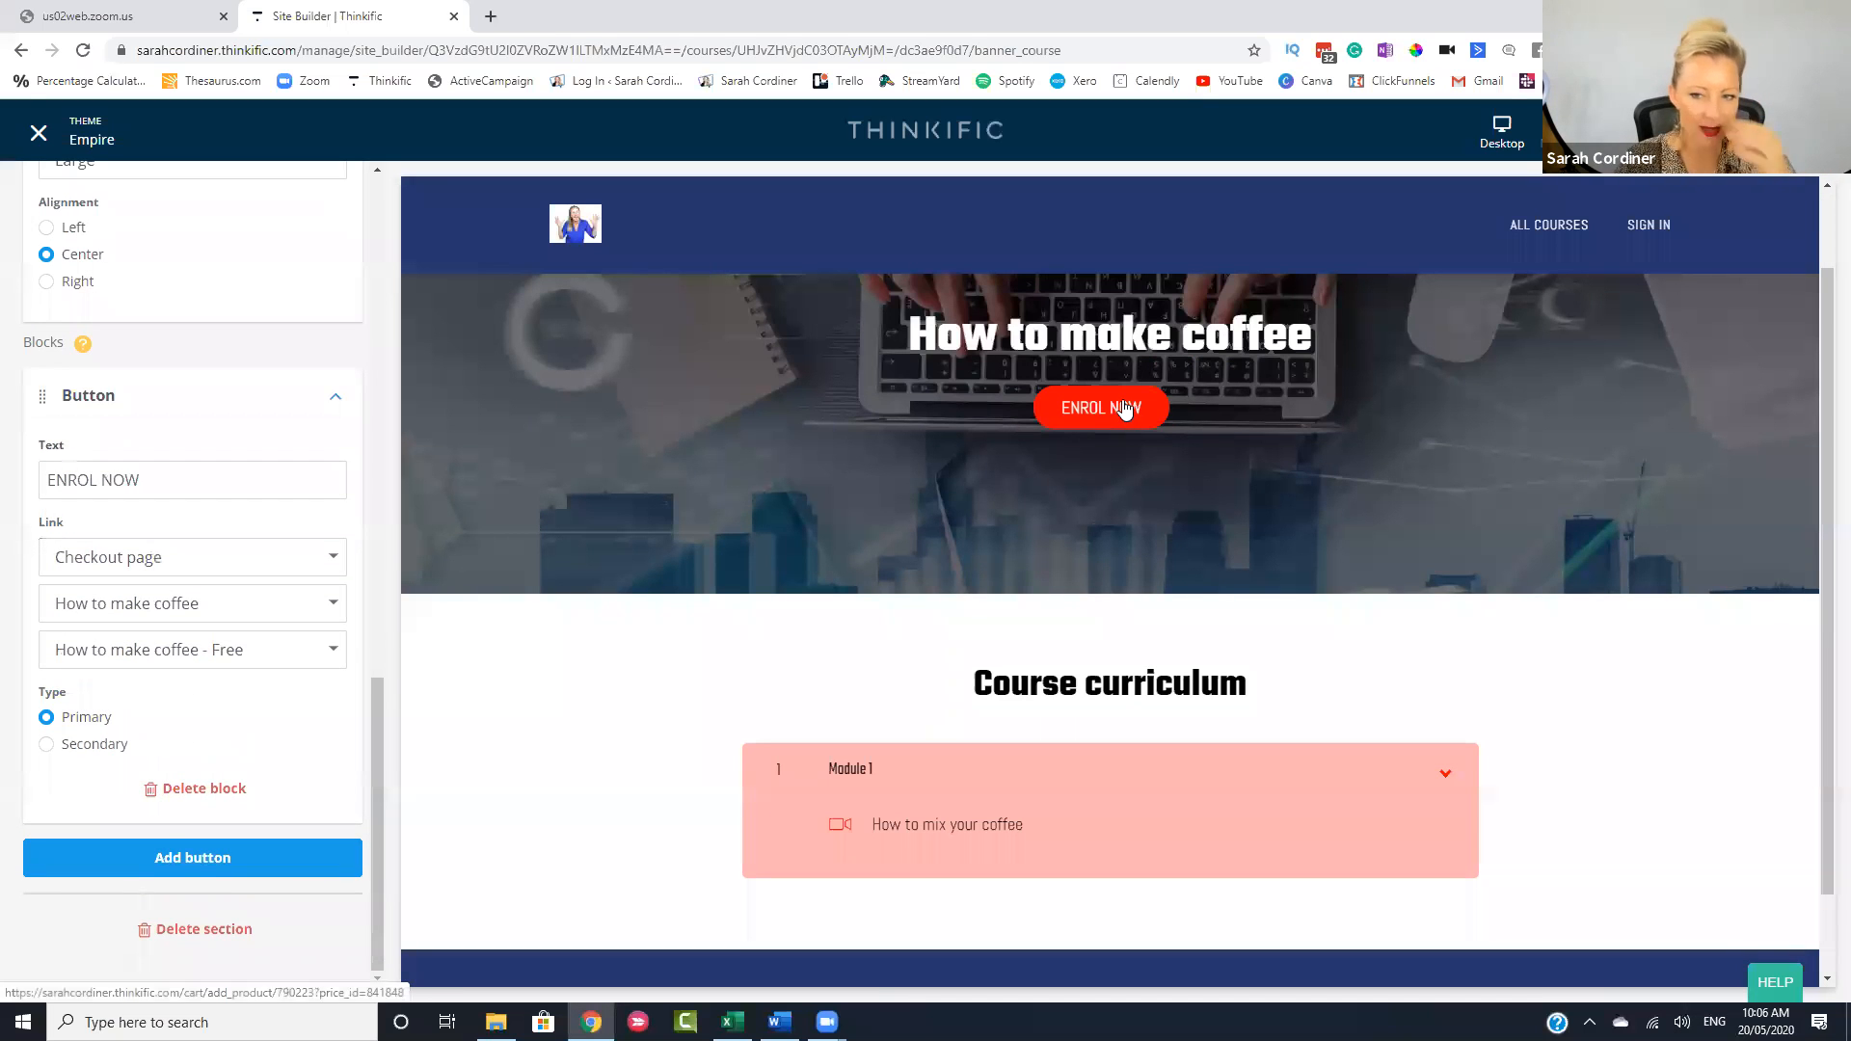
- Return to the How To Make Coffee page's section list and review the landing page preview from the banner down to the footer
{"action": "scroll", "coordinate": [210, 374], "scroll_direction": "up", "scroll_amount": 15}
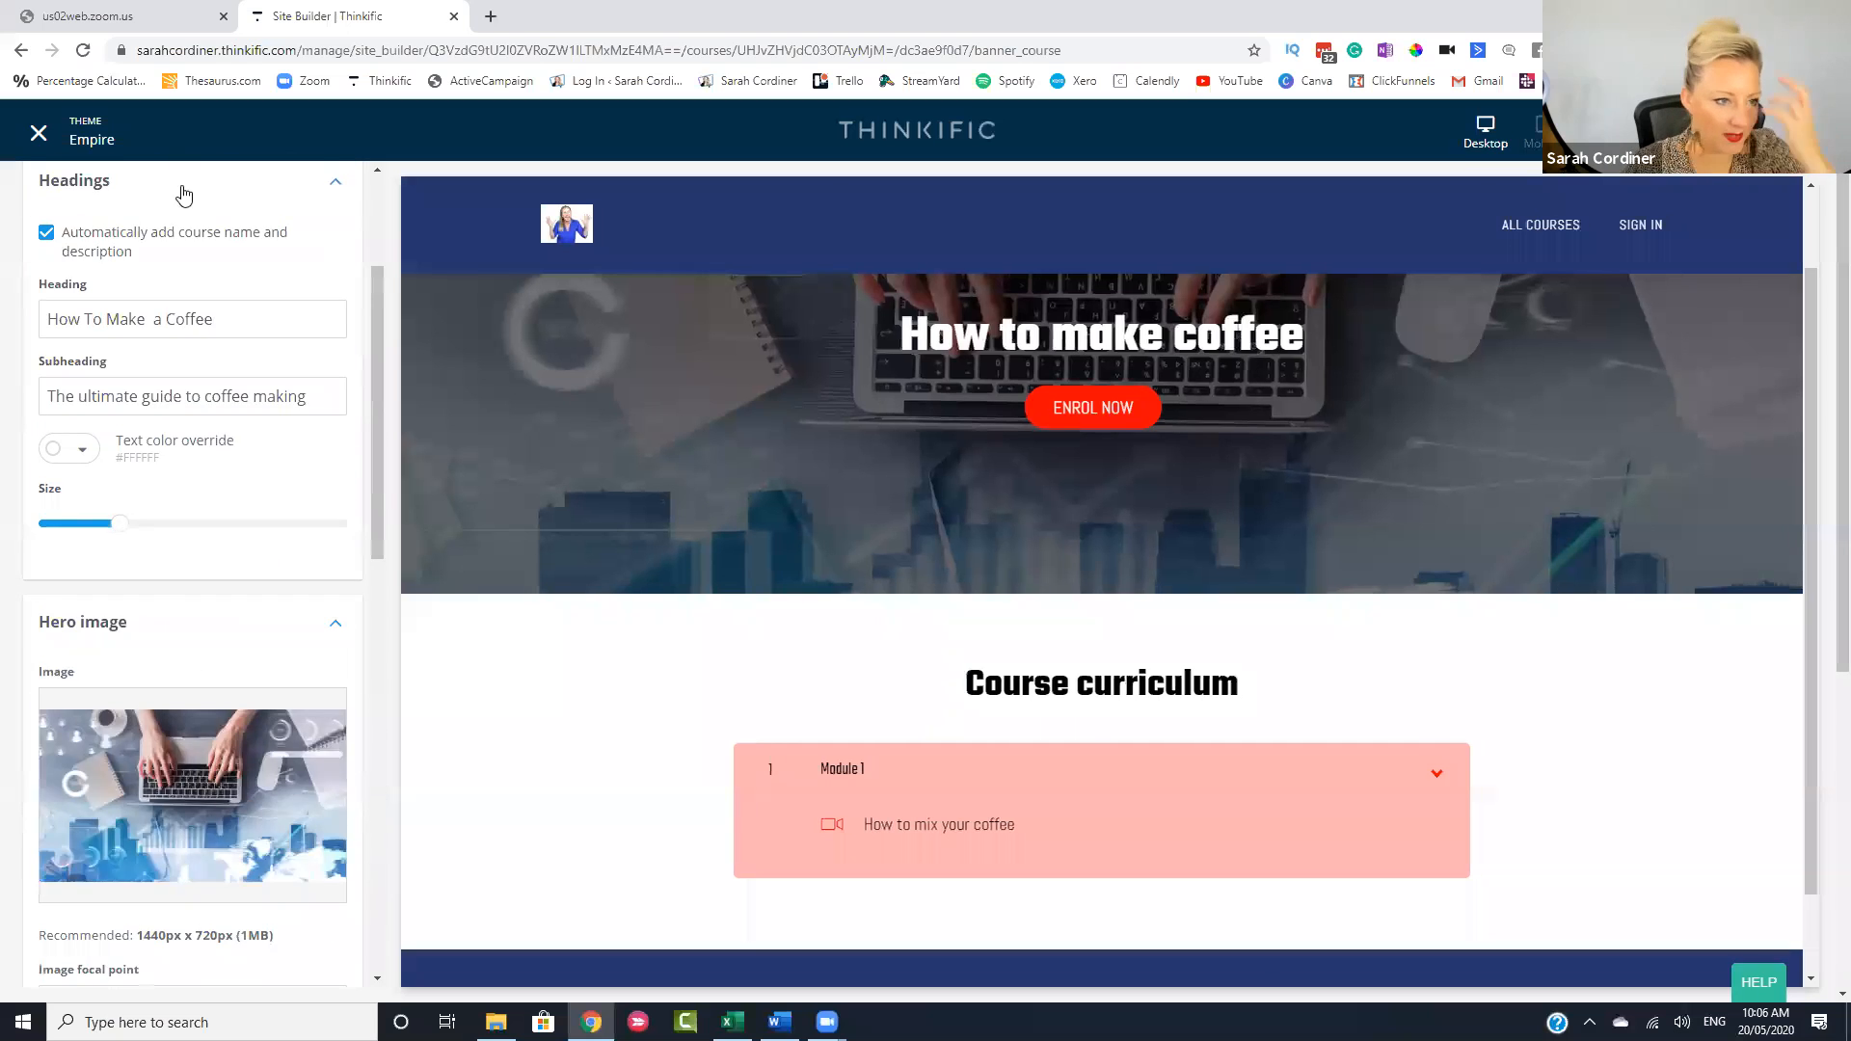
{"action": "left_click", "coordinate": [36, 275]}
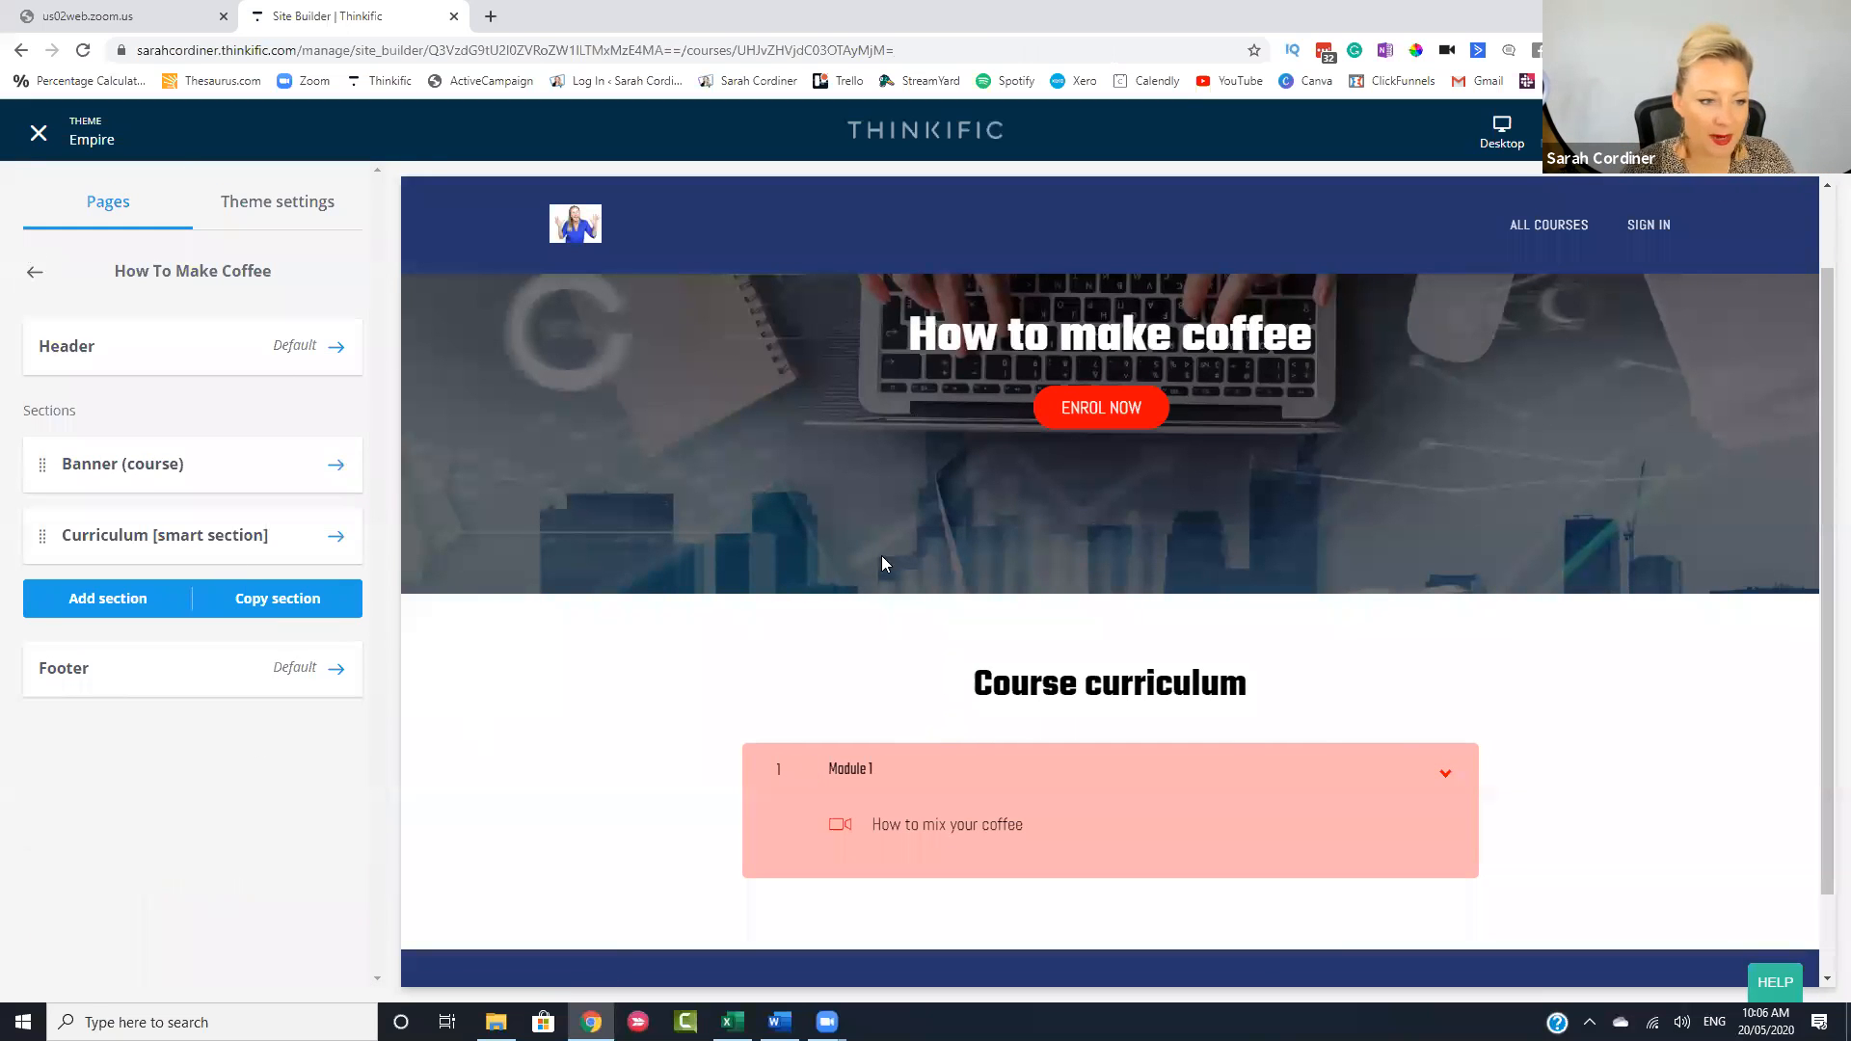
{"action": "scroll", "coordinate": [740, 492], "scroll_direction": "up", "scroll_amount": 1}
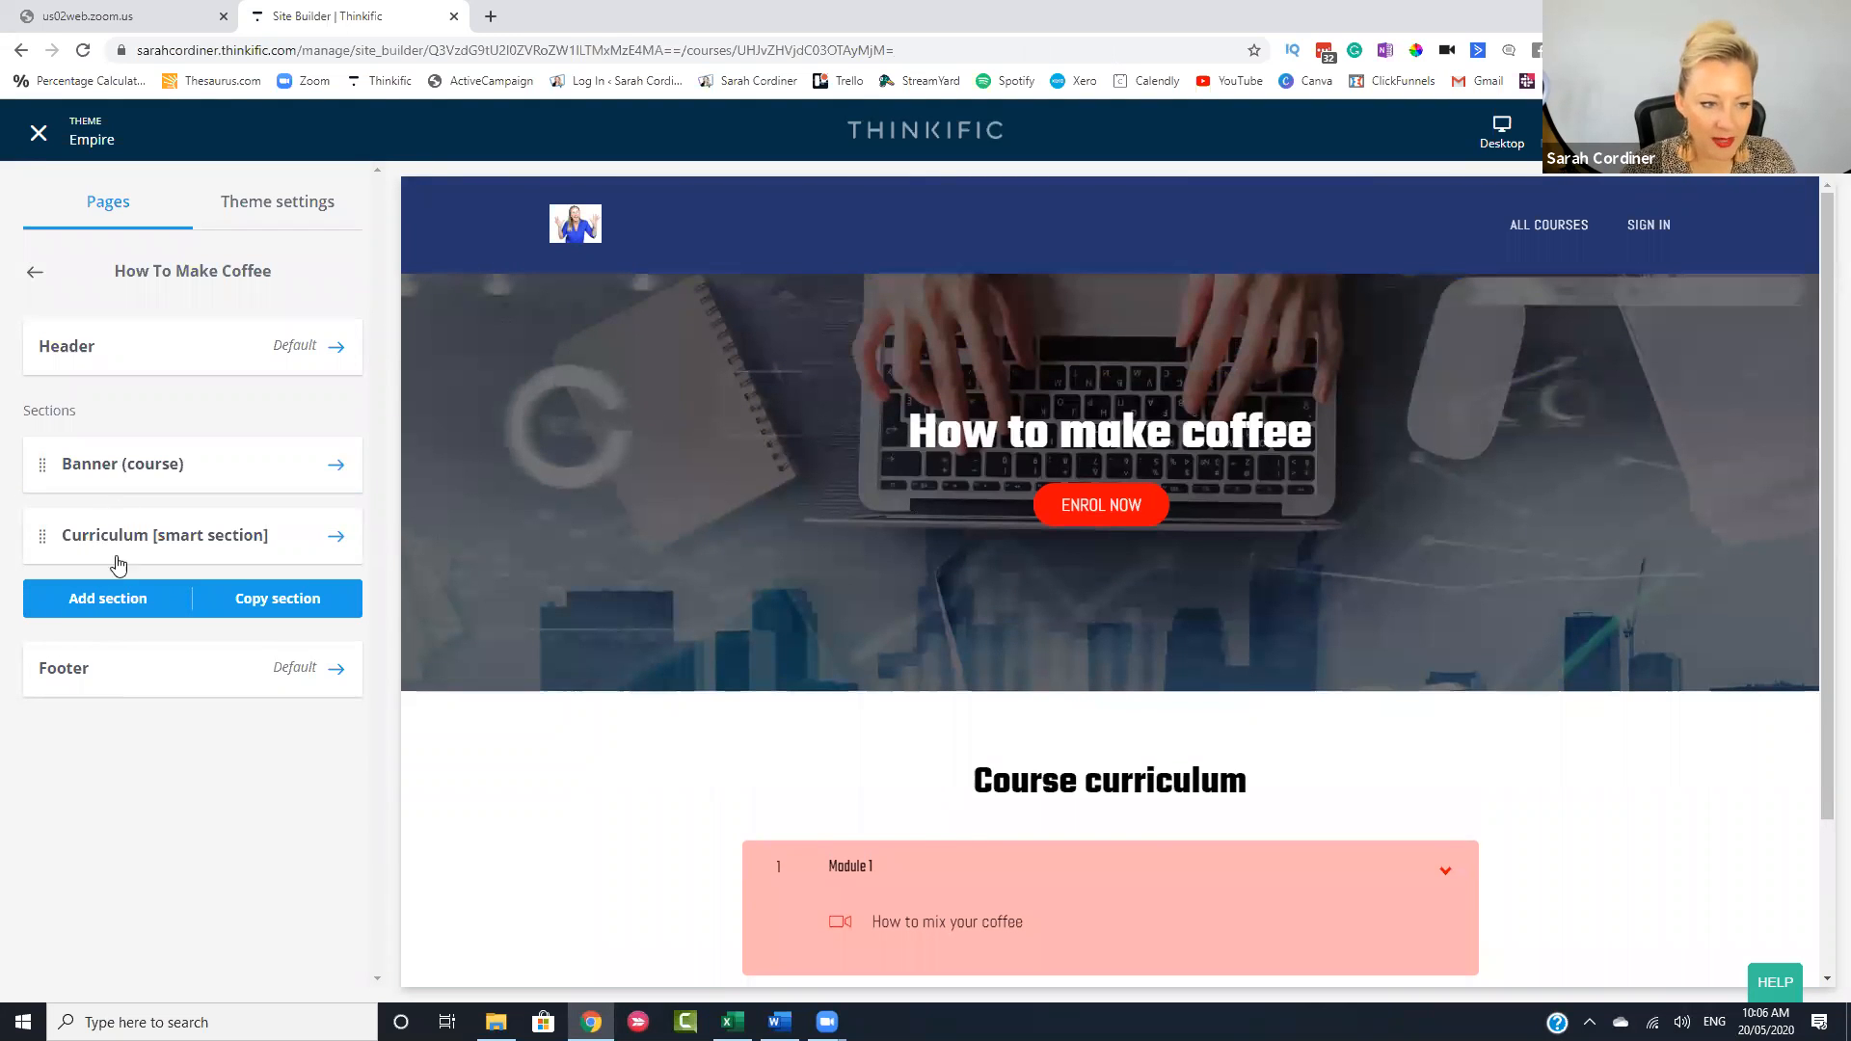
{"action": "scroll", "coordinate": [950, 550], "scroll_direction": "down", "scroll_amount": 2}
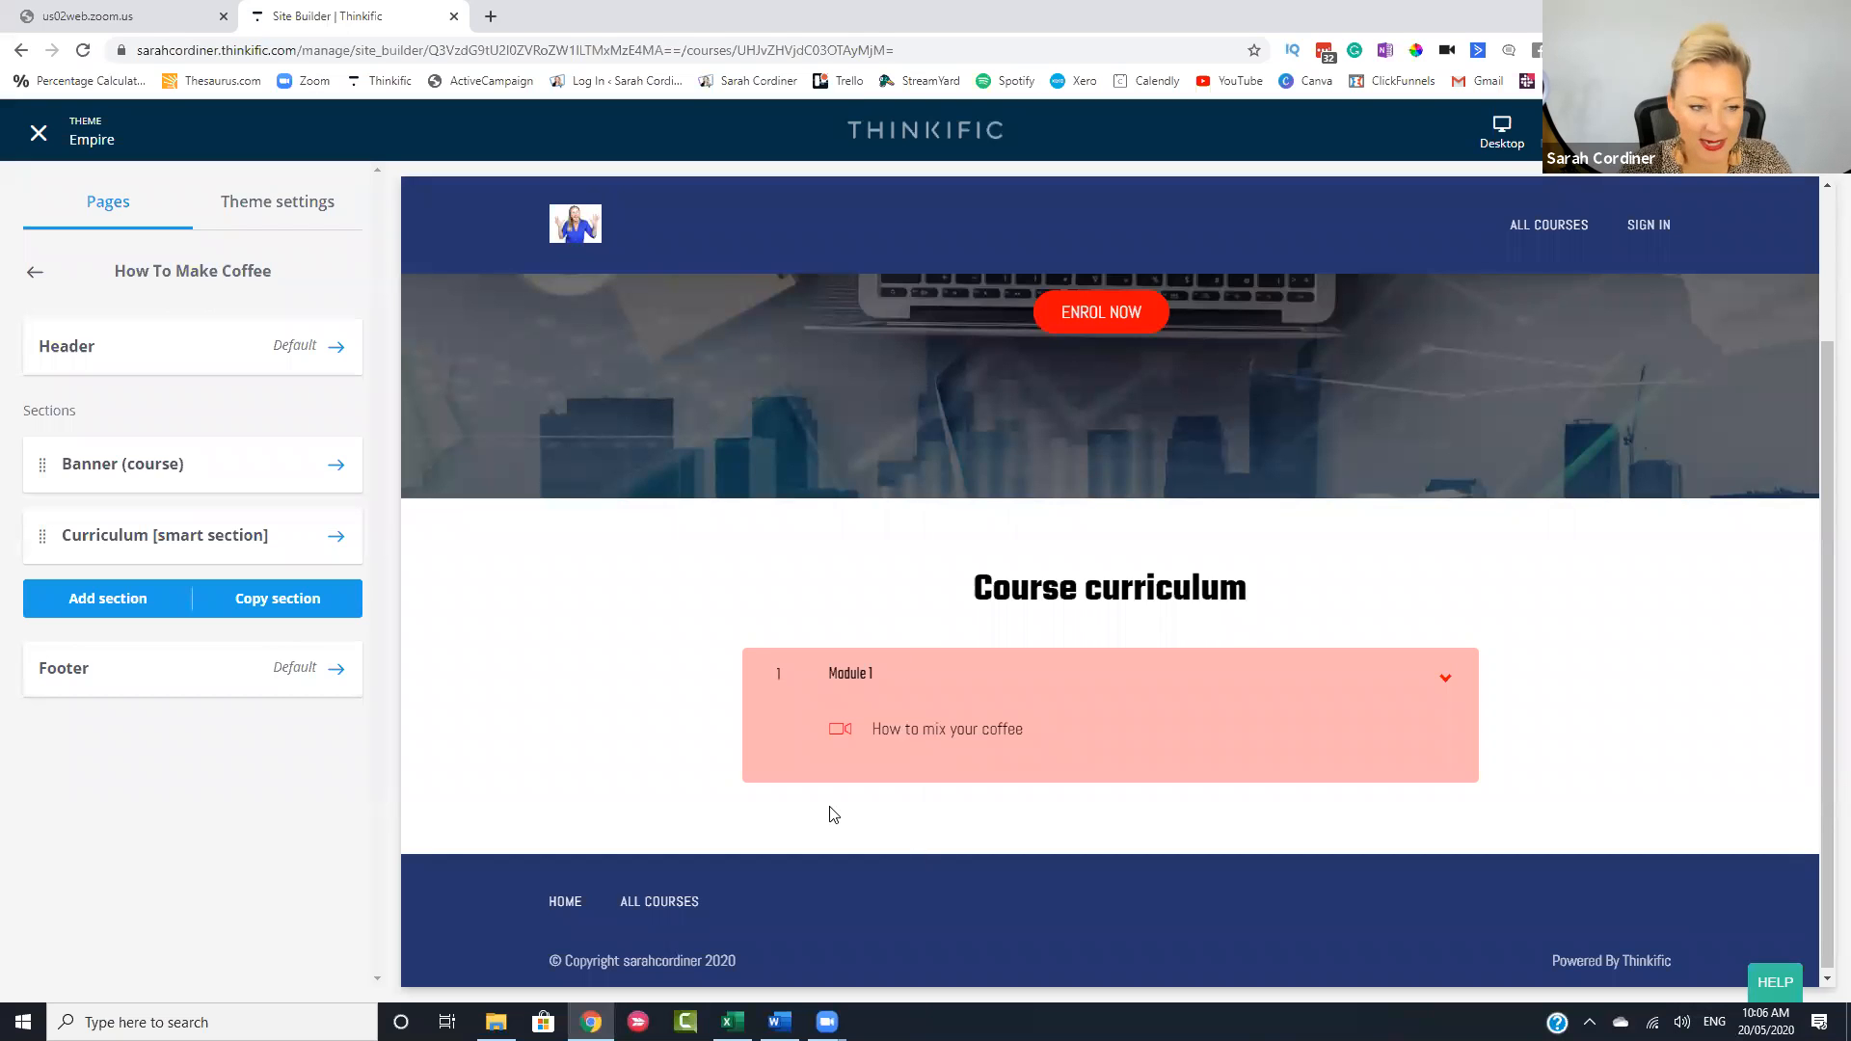
{"action": "scroll", "coordinate": [1001, 613], "scroll_direction": "up", "scroll_amount": 2}
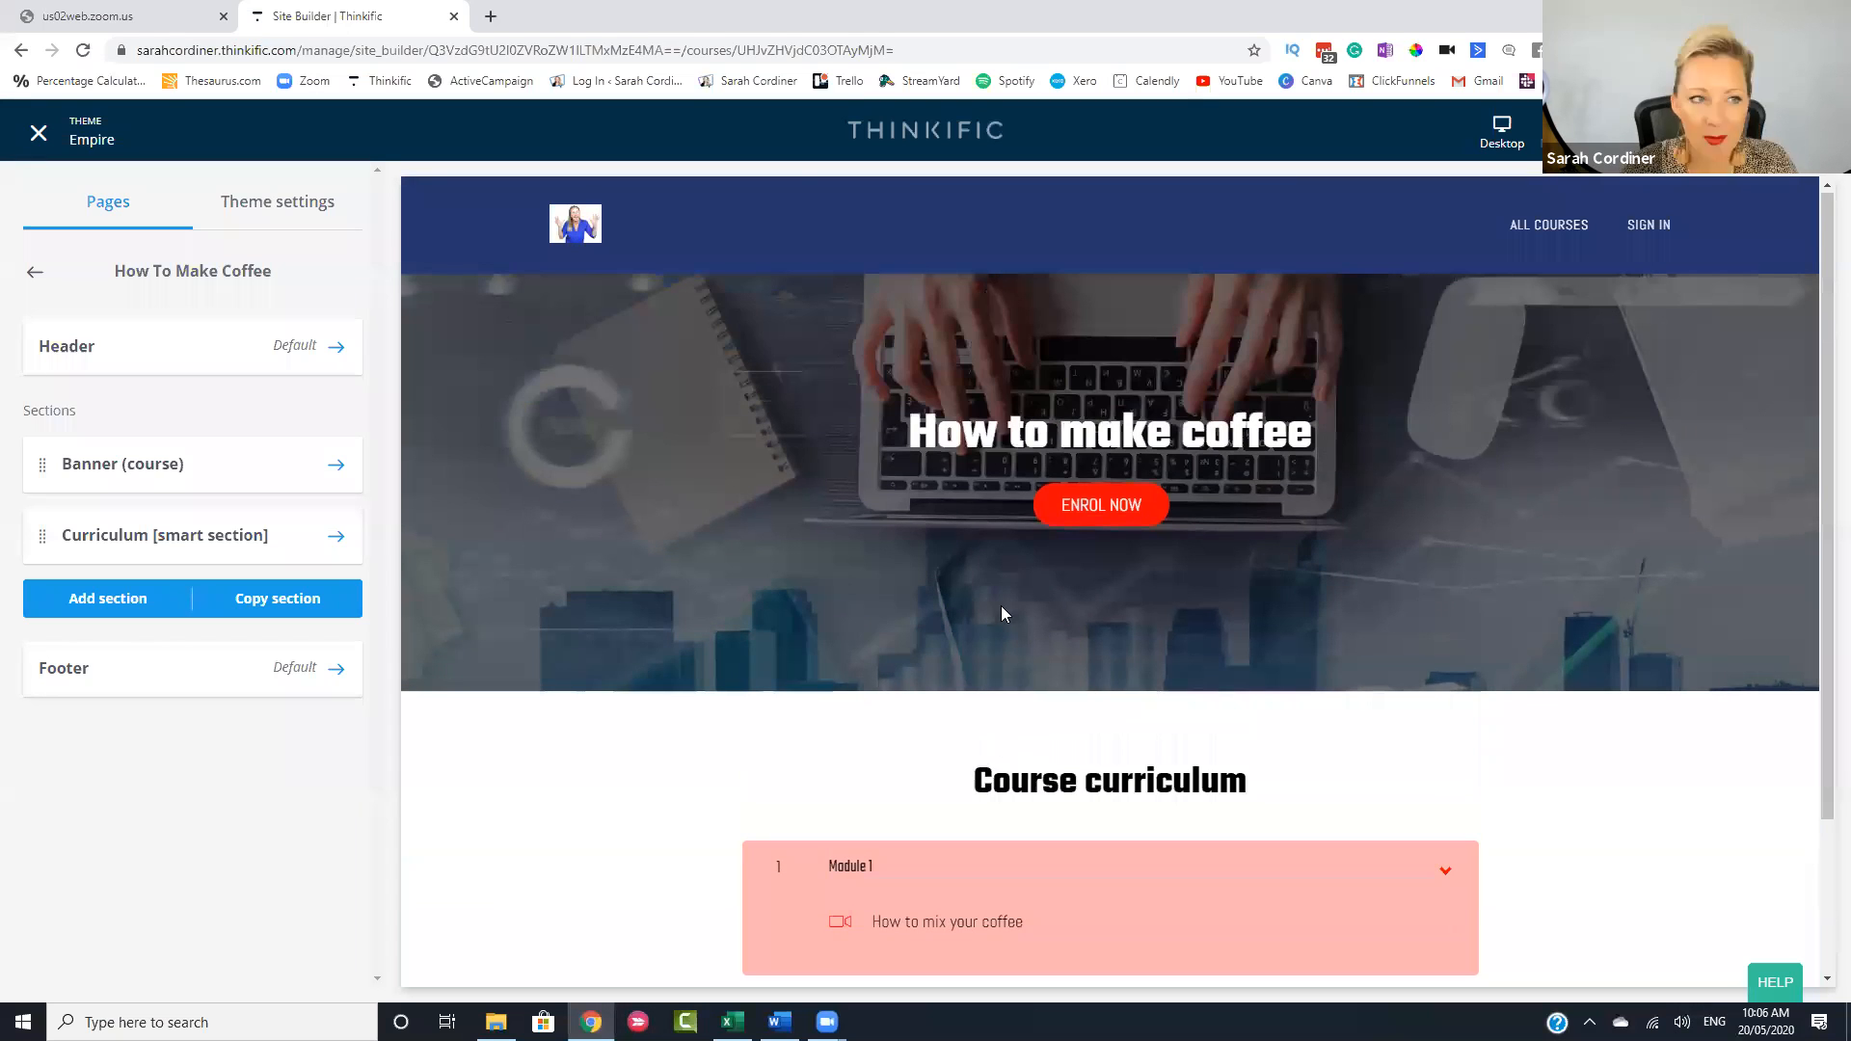
- Switch to Google Drive in a new browser tab, search for "SALES PAGE TEMPLATE" and open "Your Online Course Sales Page Landing Page Outline"
{"action": "left_click", "coordinate": [492, 17]}
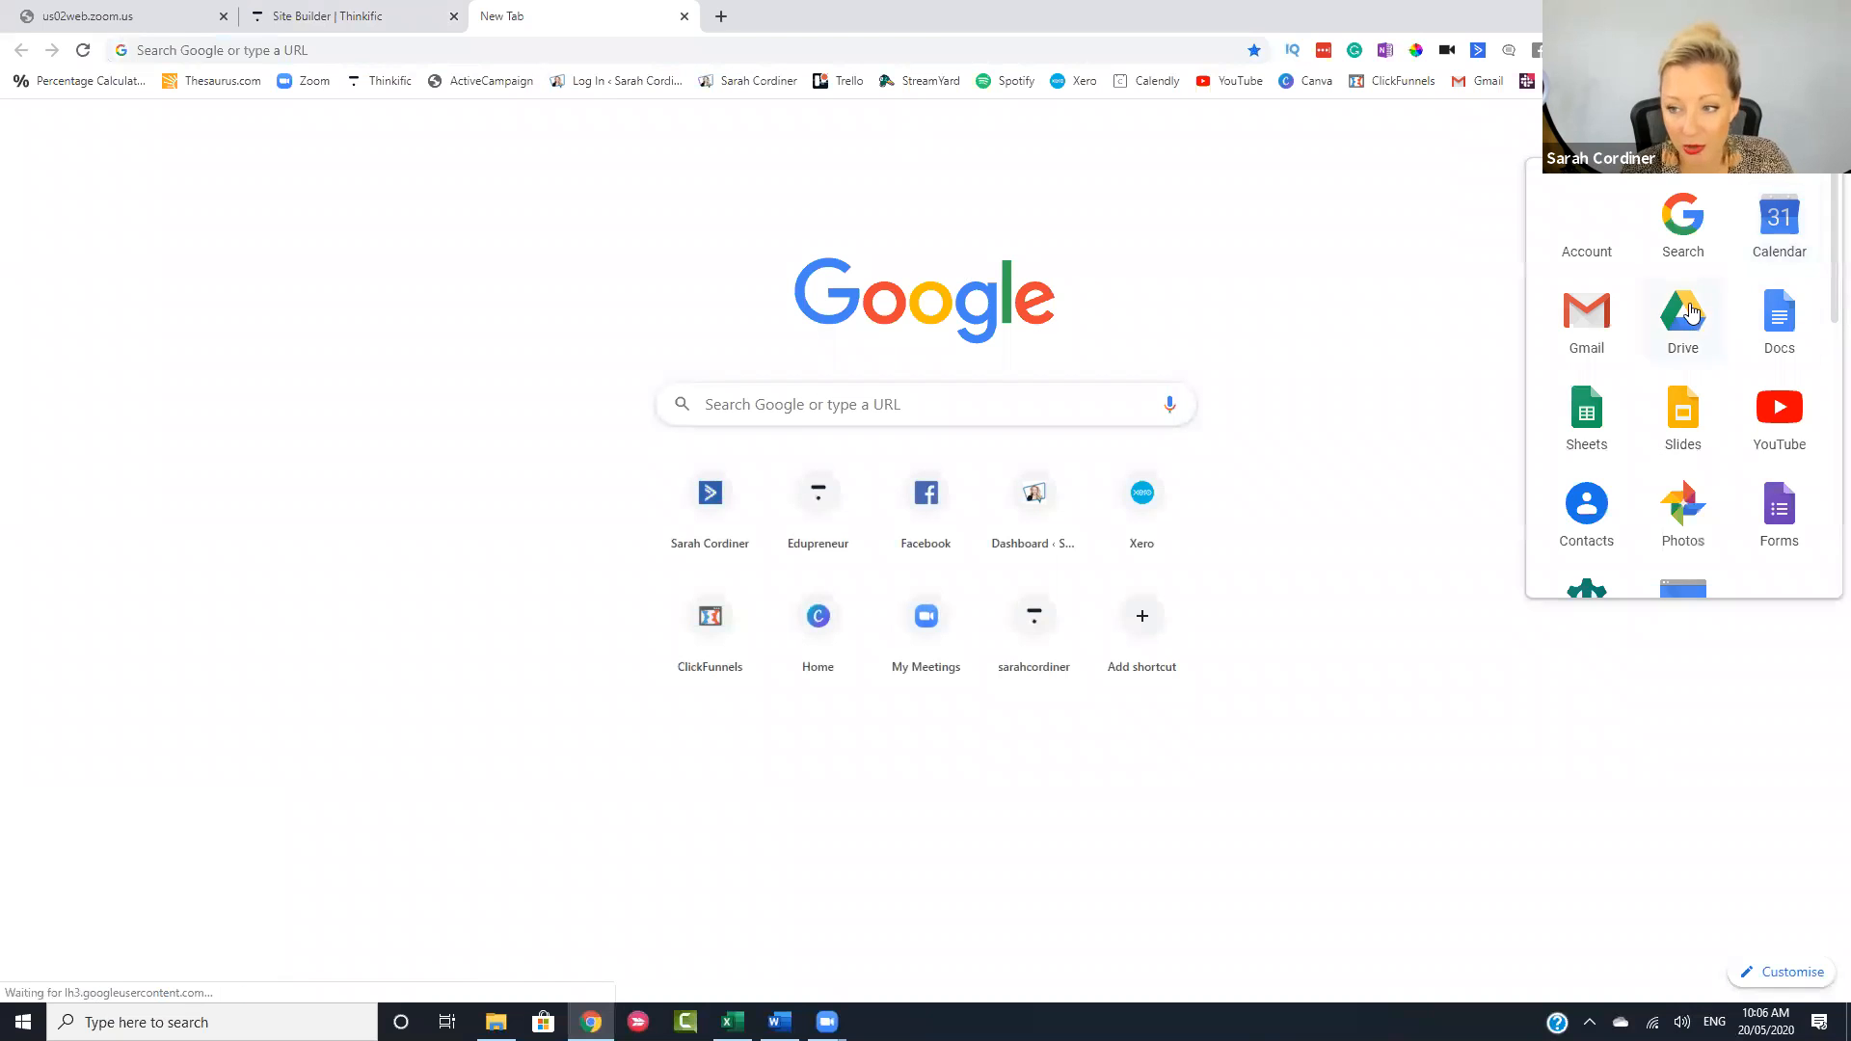
{"action": "left_click", "coordinate": [1708, 312]}
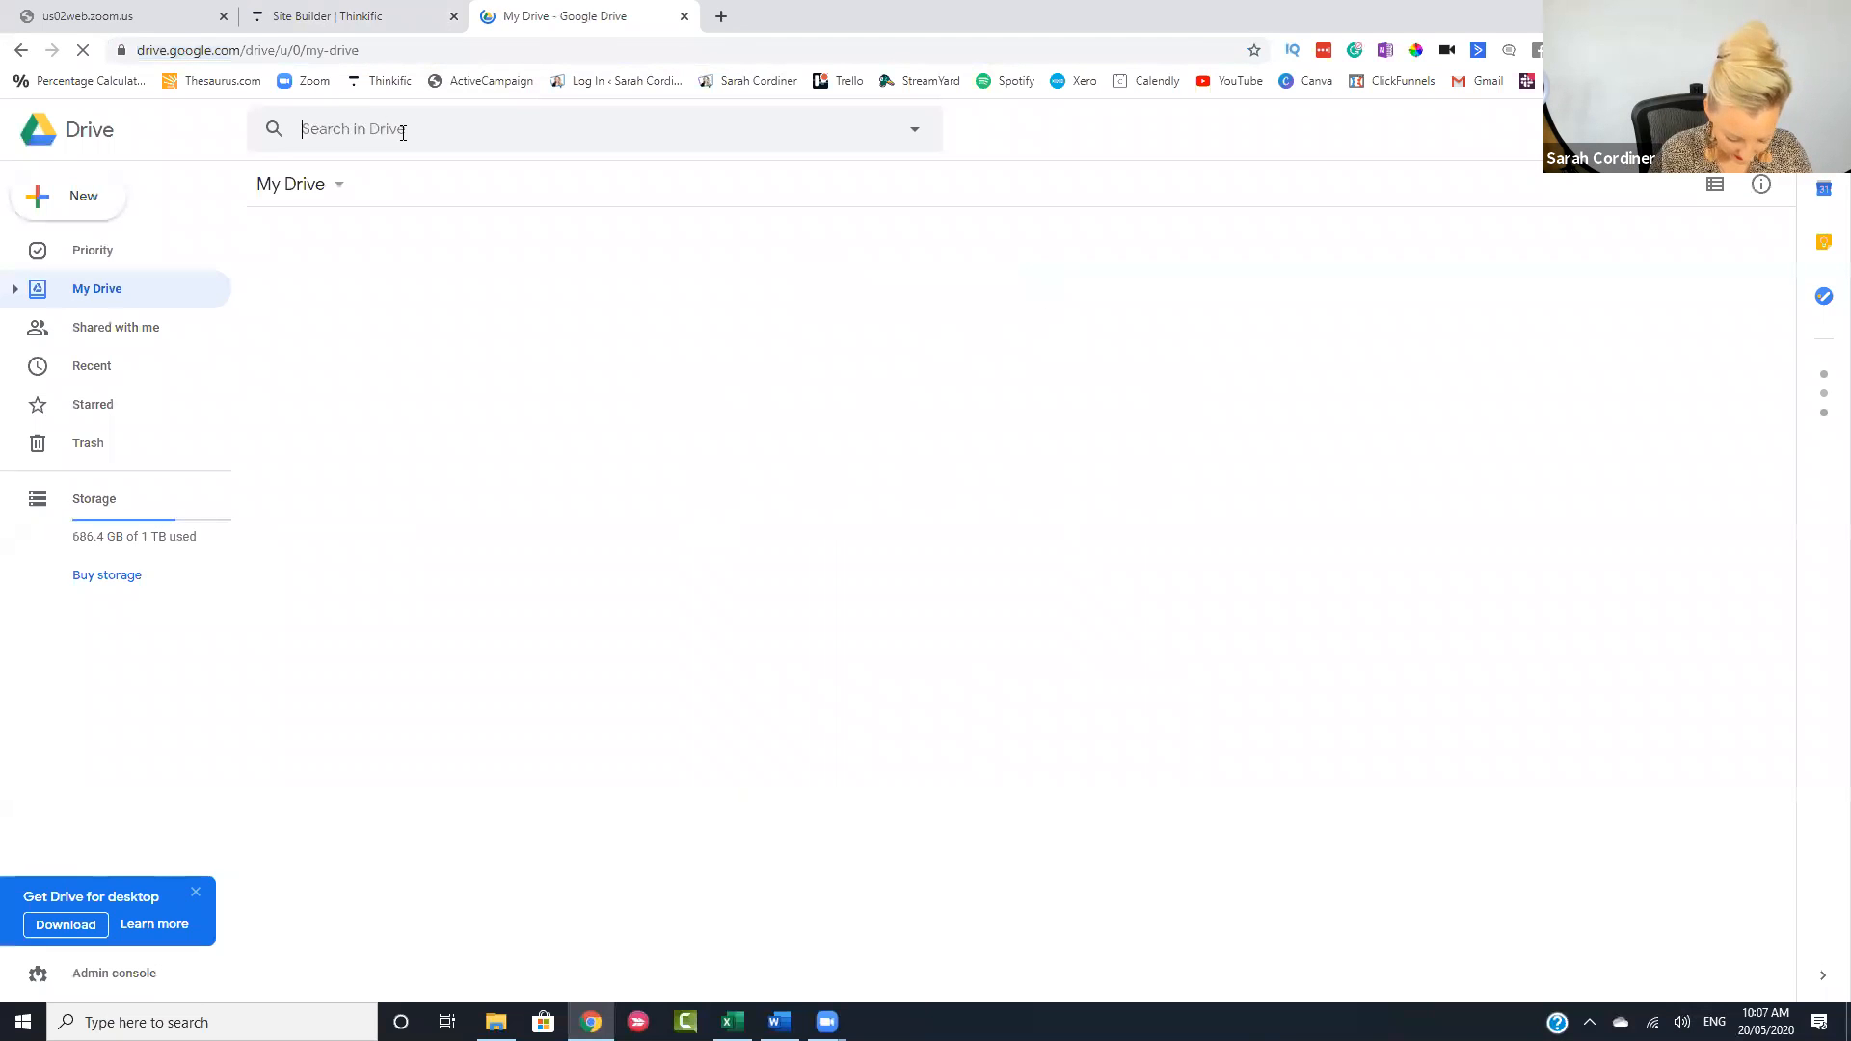
{"action": "type", "text": "SALES PAGE TEM"}
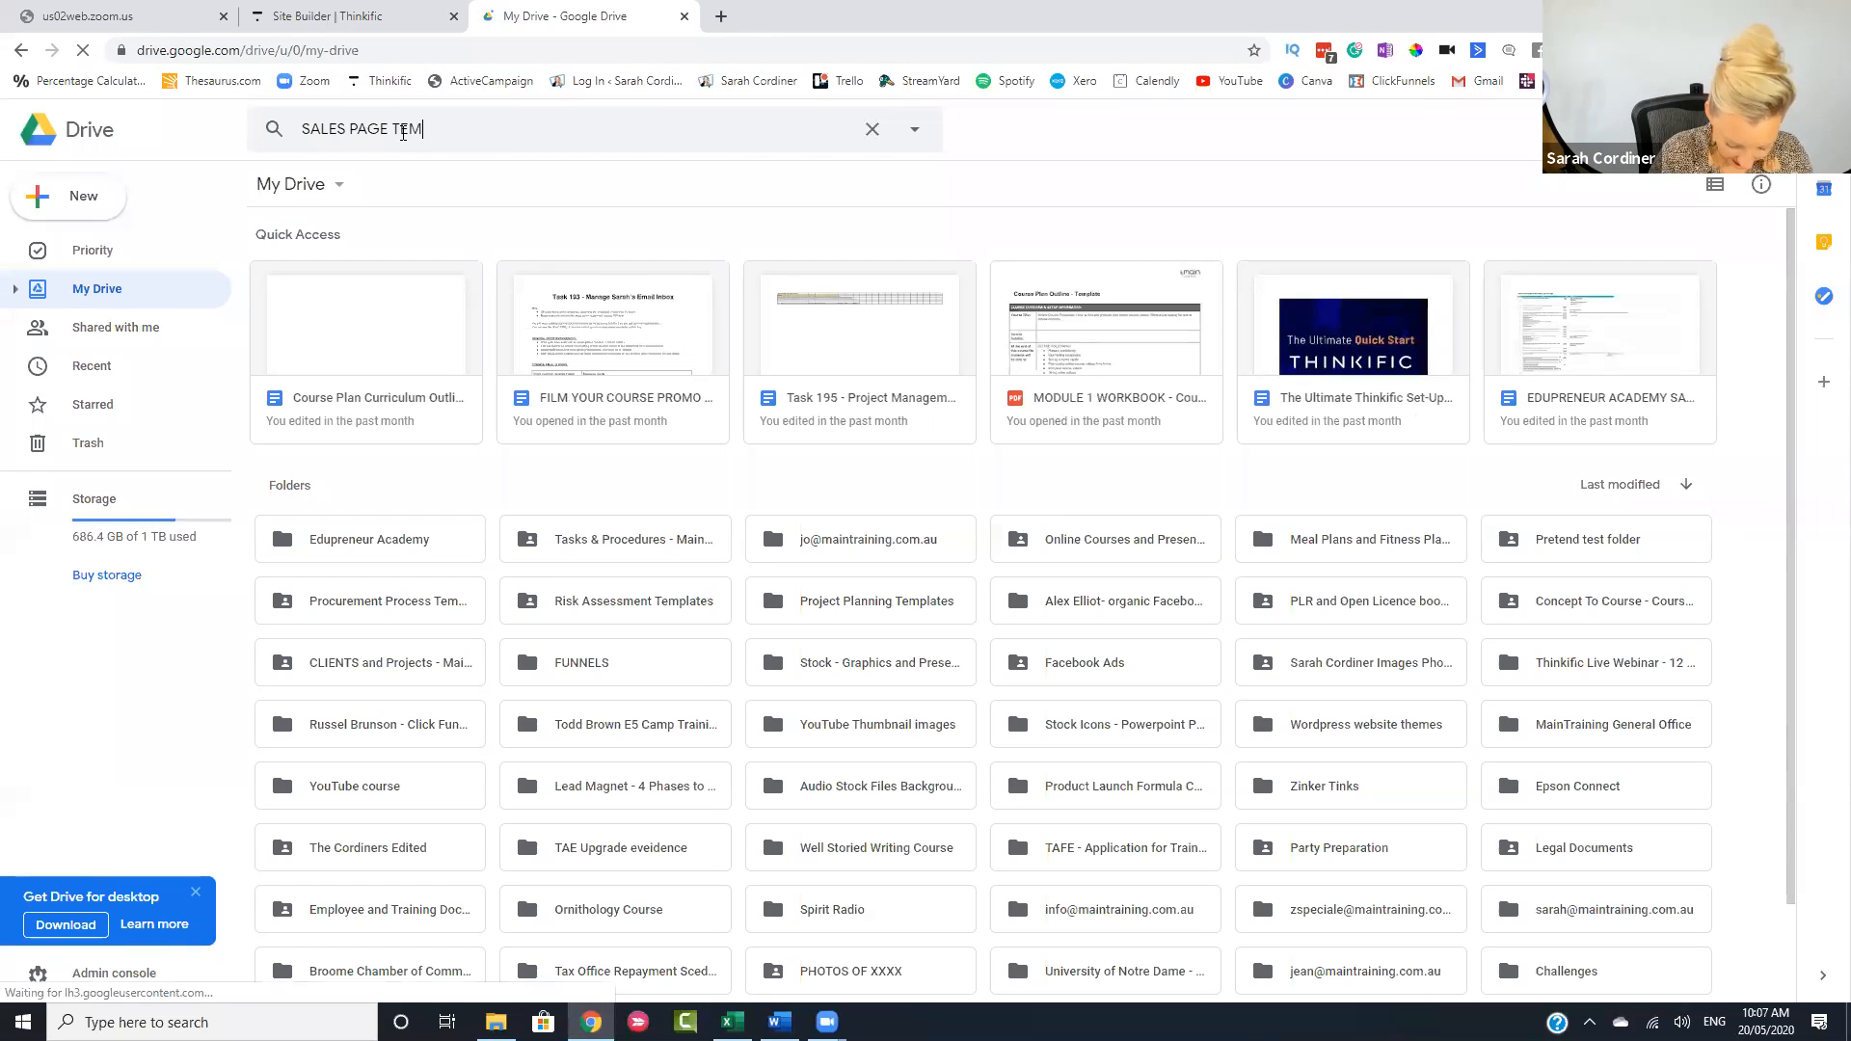
{"action": "type", "text": "PLATE"}
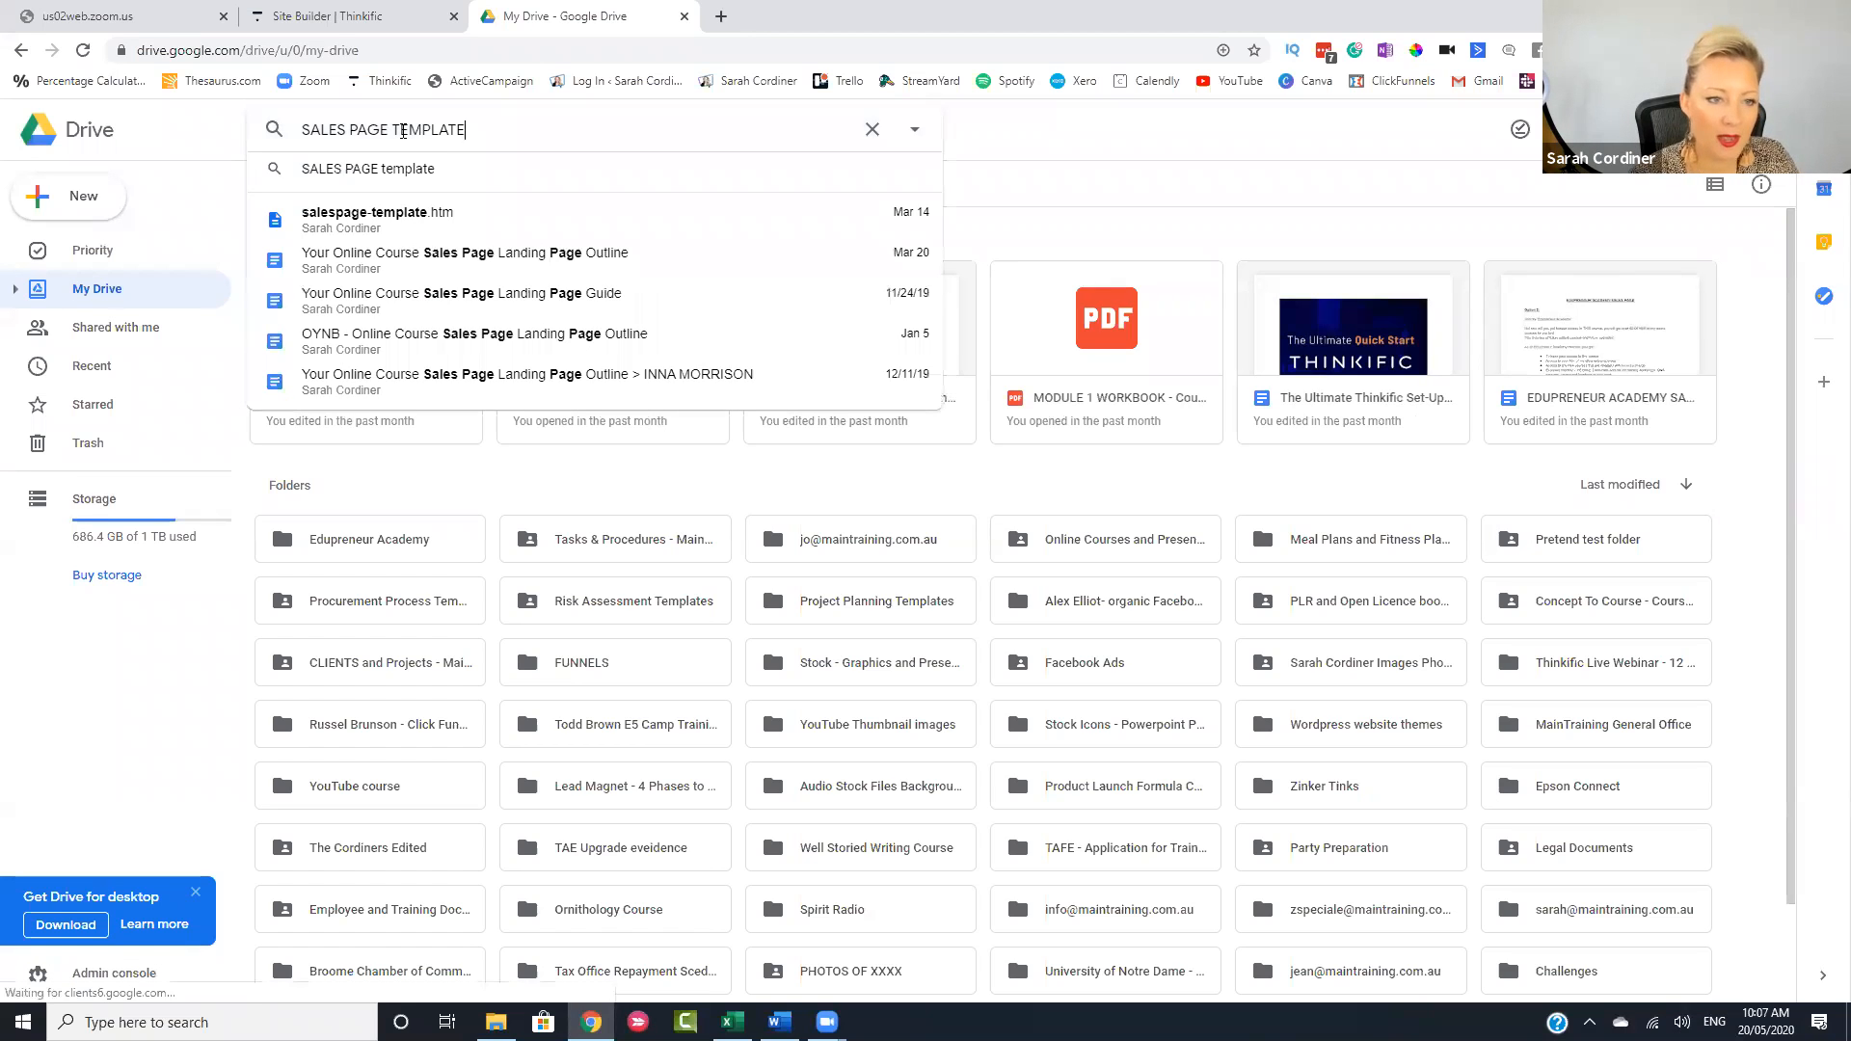
{"action": "left_click", "coordinate": [405, 261]}
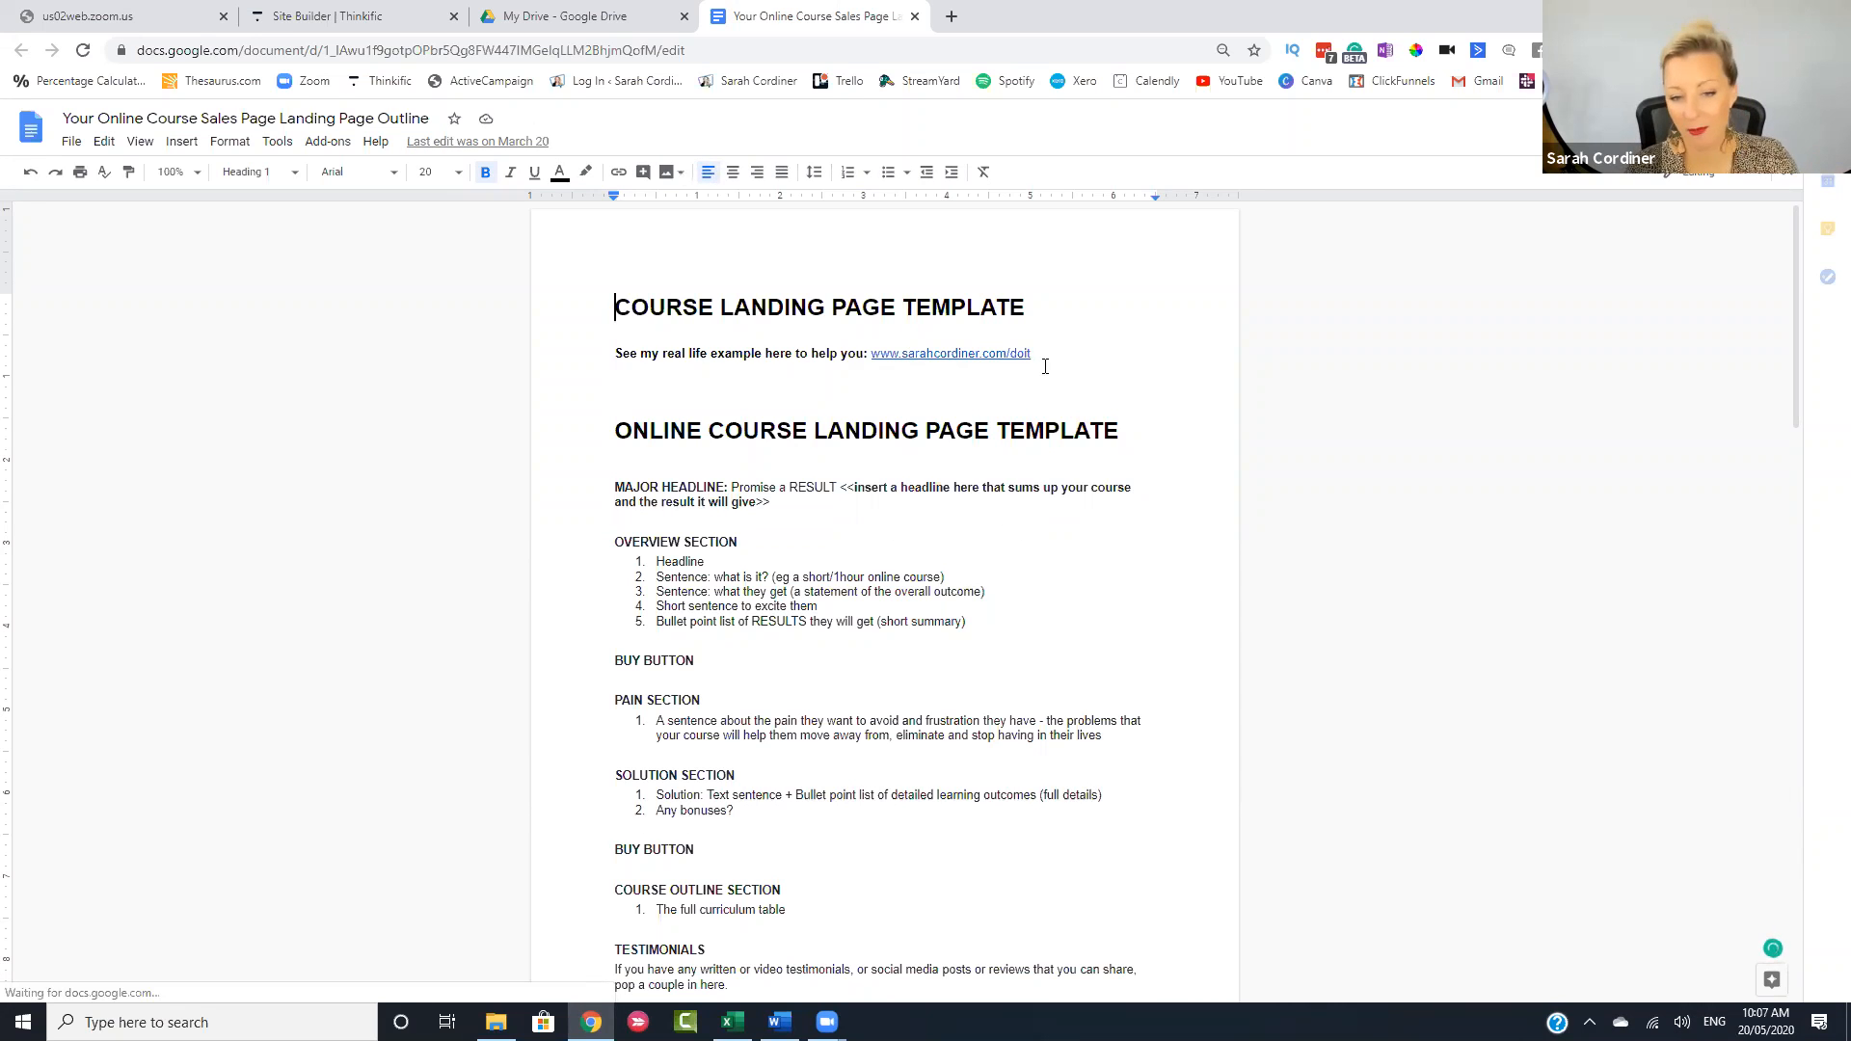
- Examine the template's Overview section item by item, from the headline and descriptive sentences to the bullet point list of results
{"action": "scroll", "coordinate": [1046, 366], "scroll_direction": "down", "scroll_amount": 2}
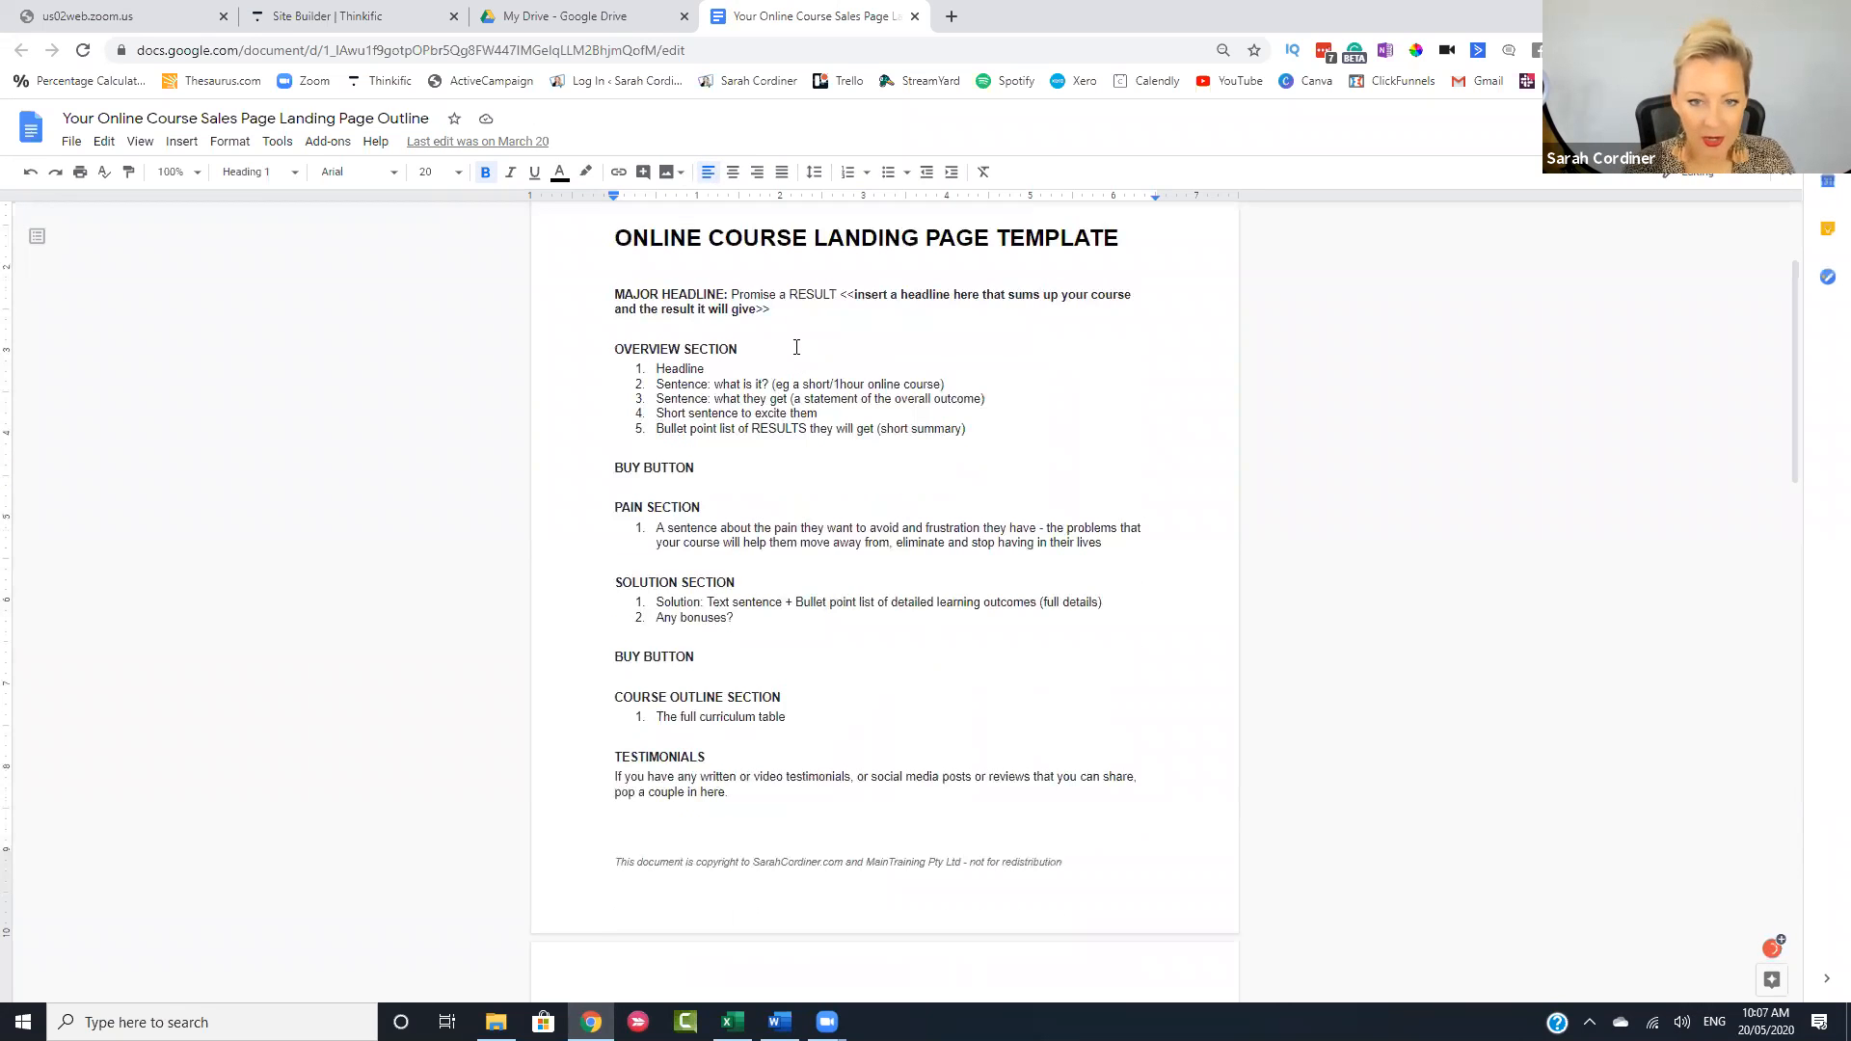
{"action": "scroll", "coordinate": [797, 347], "scroll_direction": "up", "scroll_amount": 1}
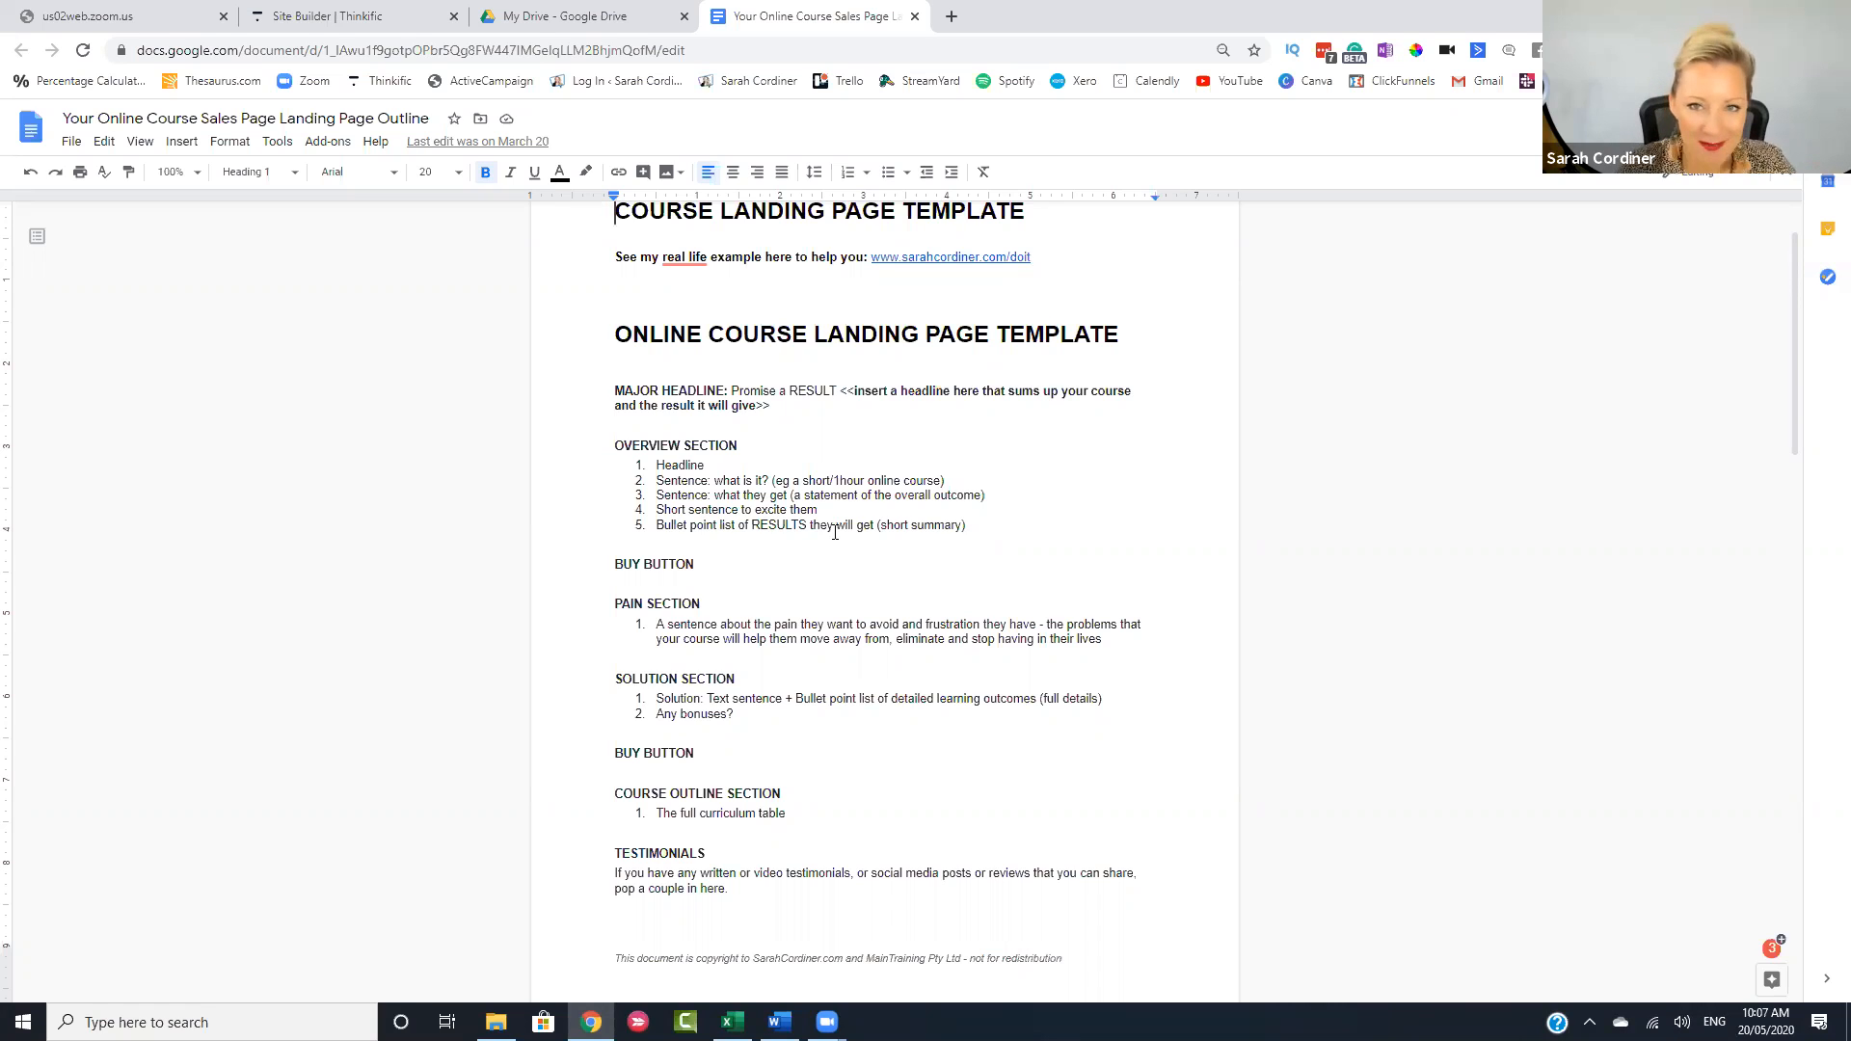
{"action": "triple_click", "coordinate": [739, 447]}
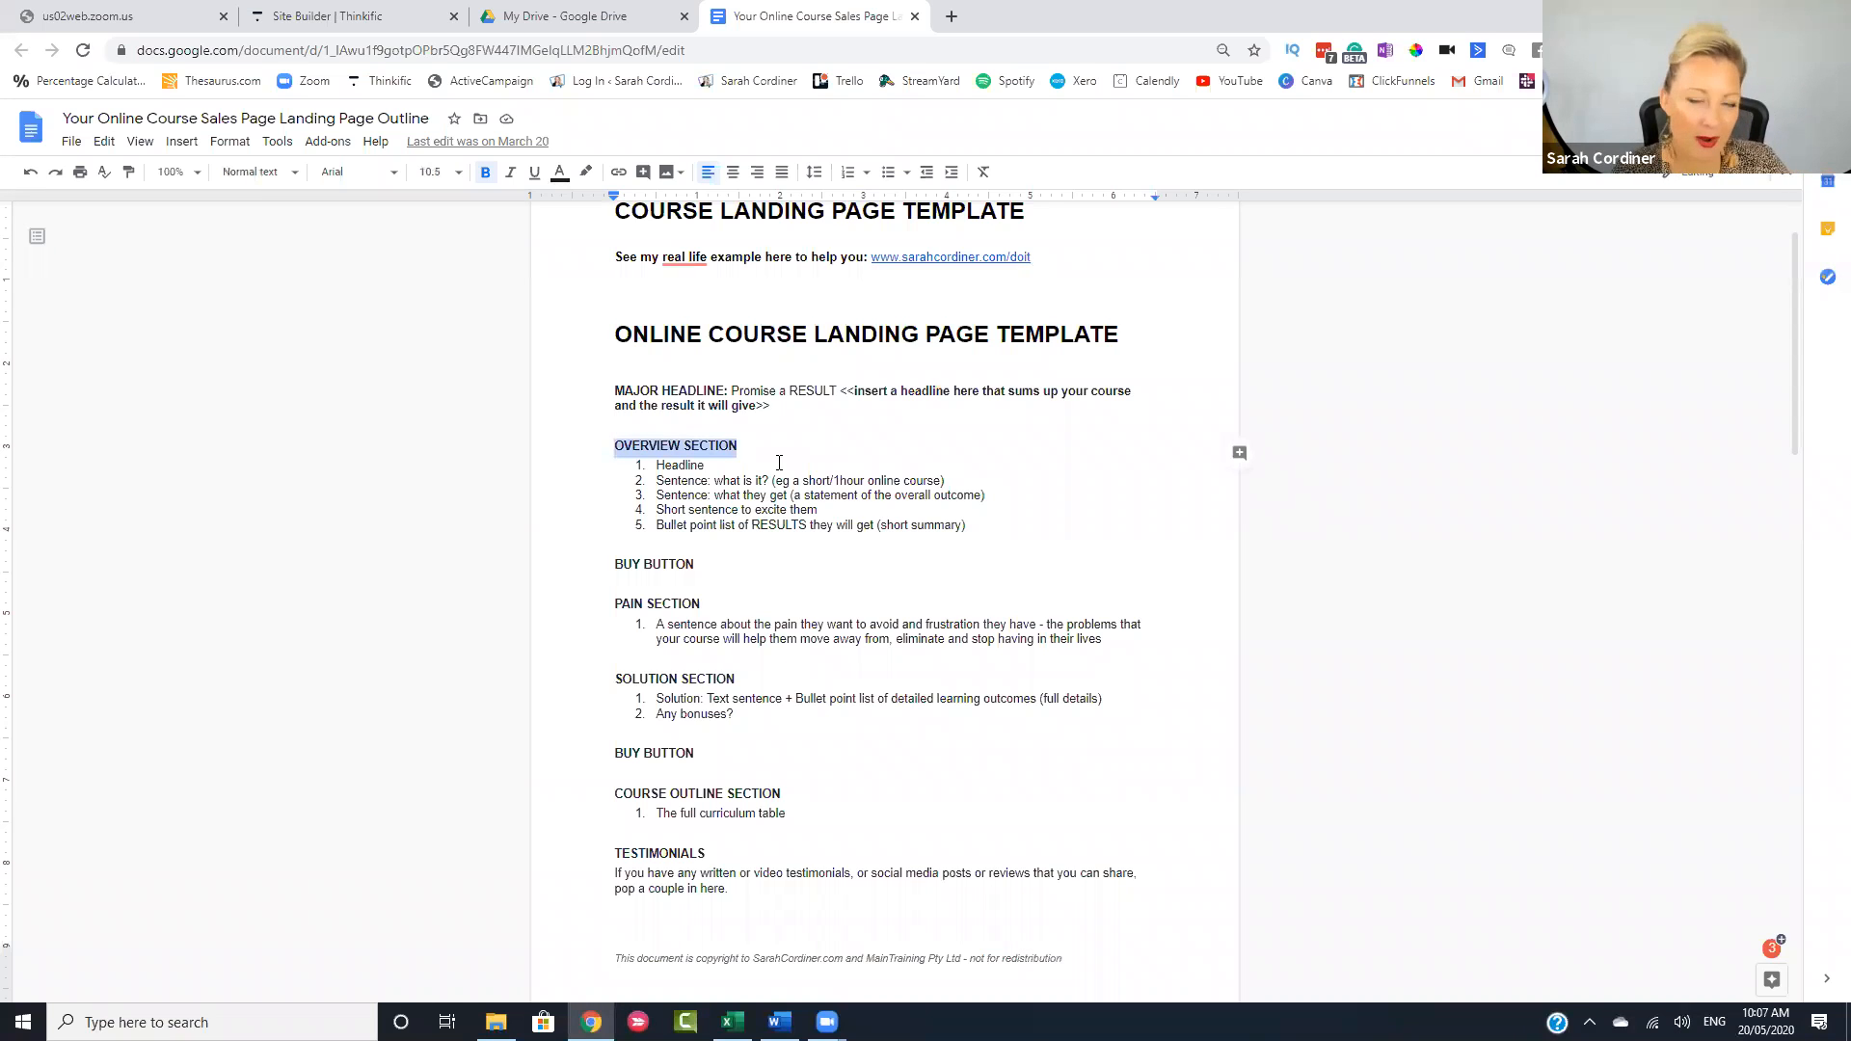
{"action": "left_click", "coordinate": [779, 463]}
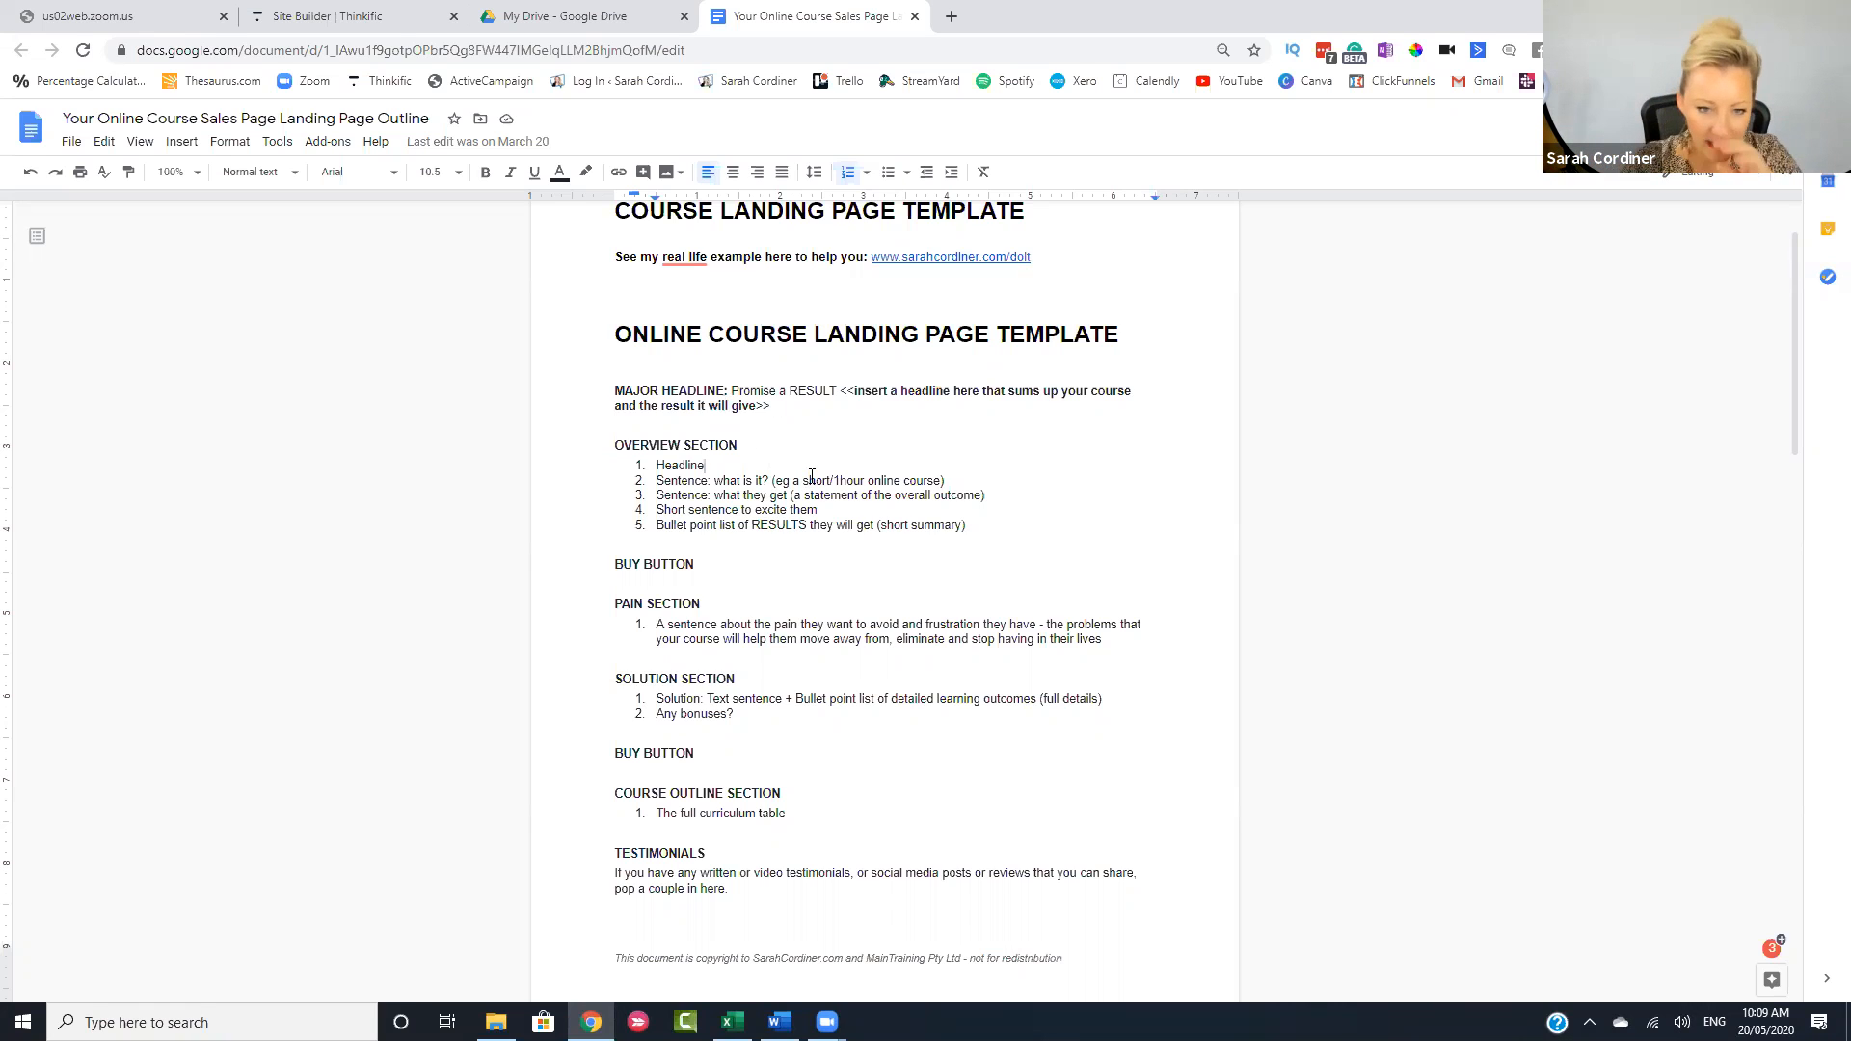
{"action": "left_click_drag", "start_coordinate": [948, 483], "coordinate": [659, 485]}
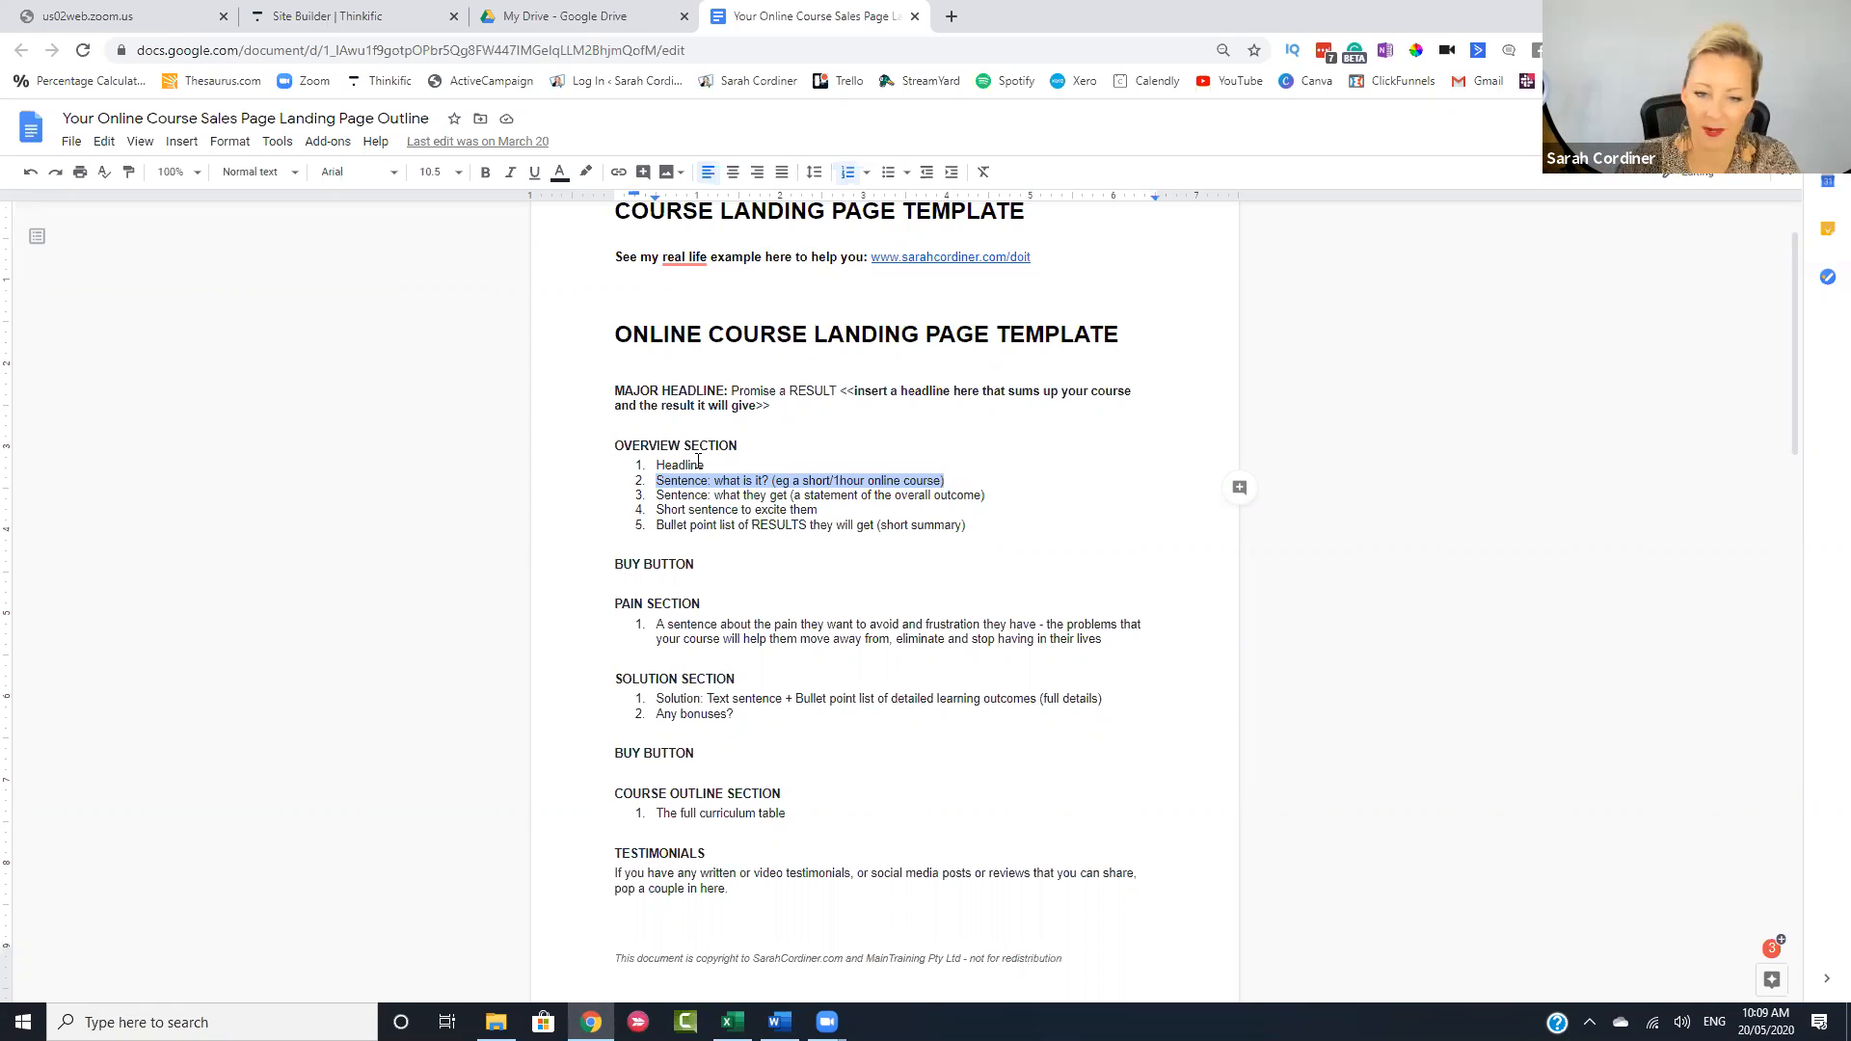
{"action": "left_click_drag", "start_coordinate": [715, 480], "coordinate": [945, 482]}
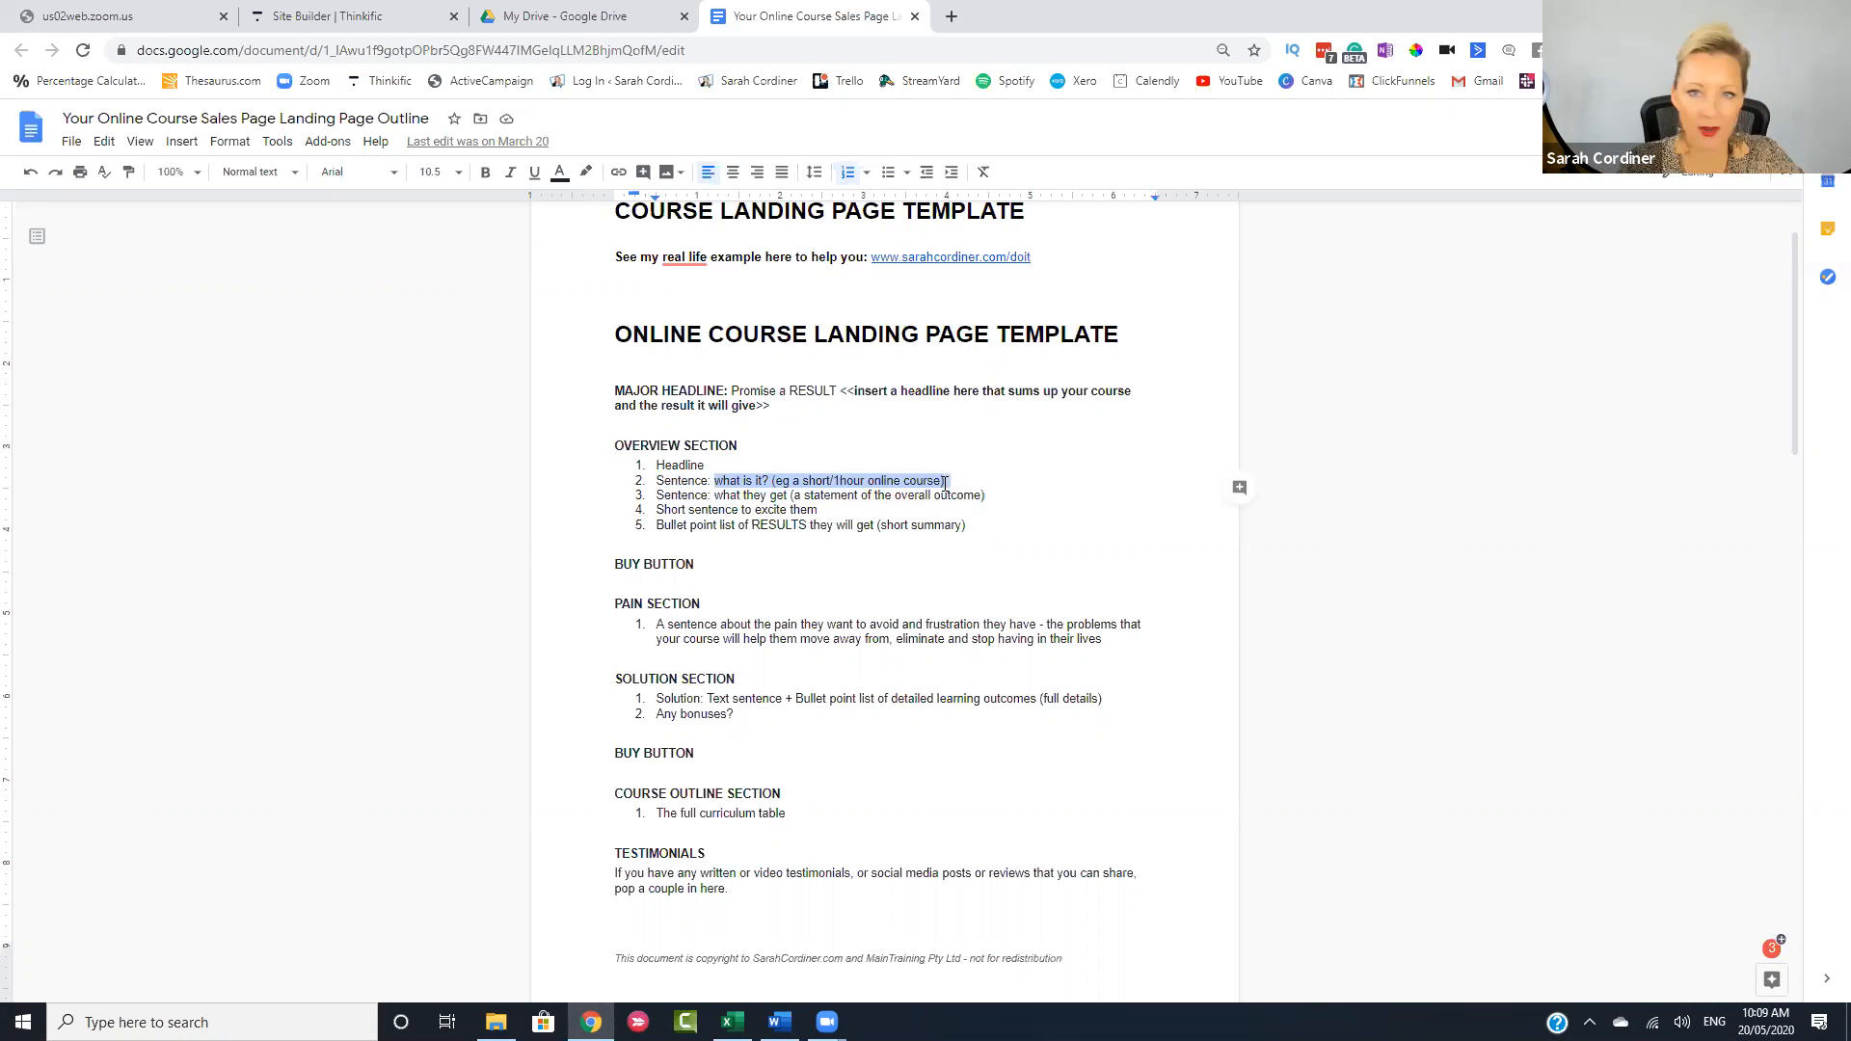
{"action": "left_click_drag", "start_coordinate": [713, 497], "coordinate": [1005, 496]}
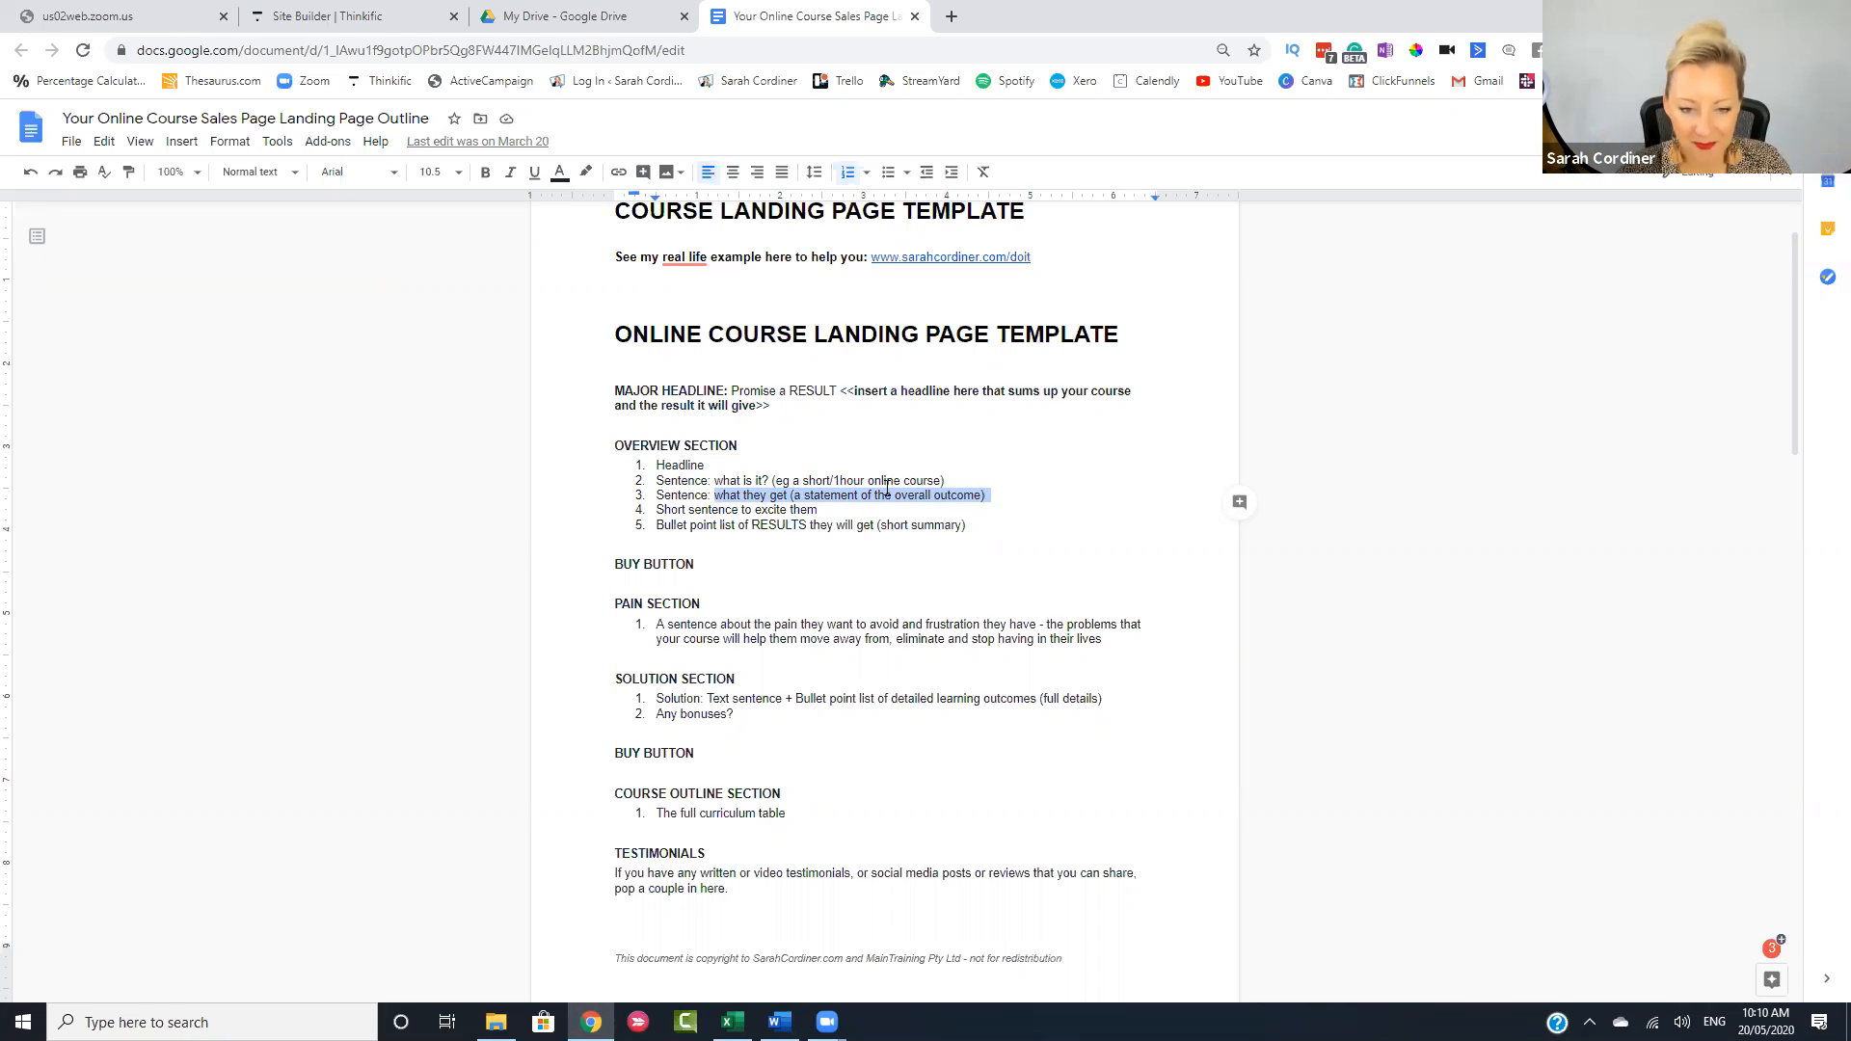
{"action": "left_click_drag", "start_coordinate": [657, 510], "coordinate": [833, 511]}
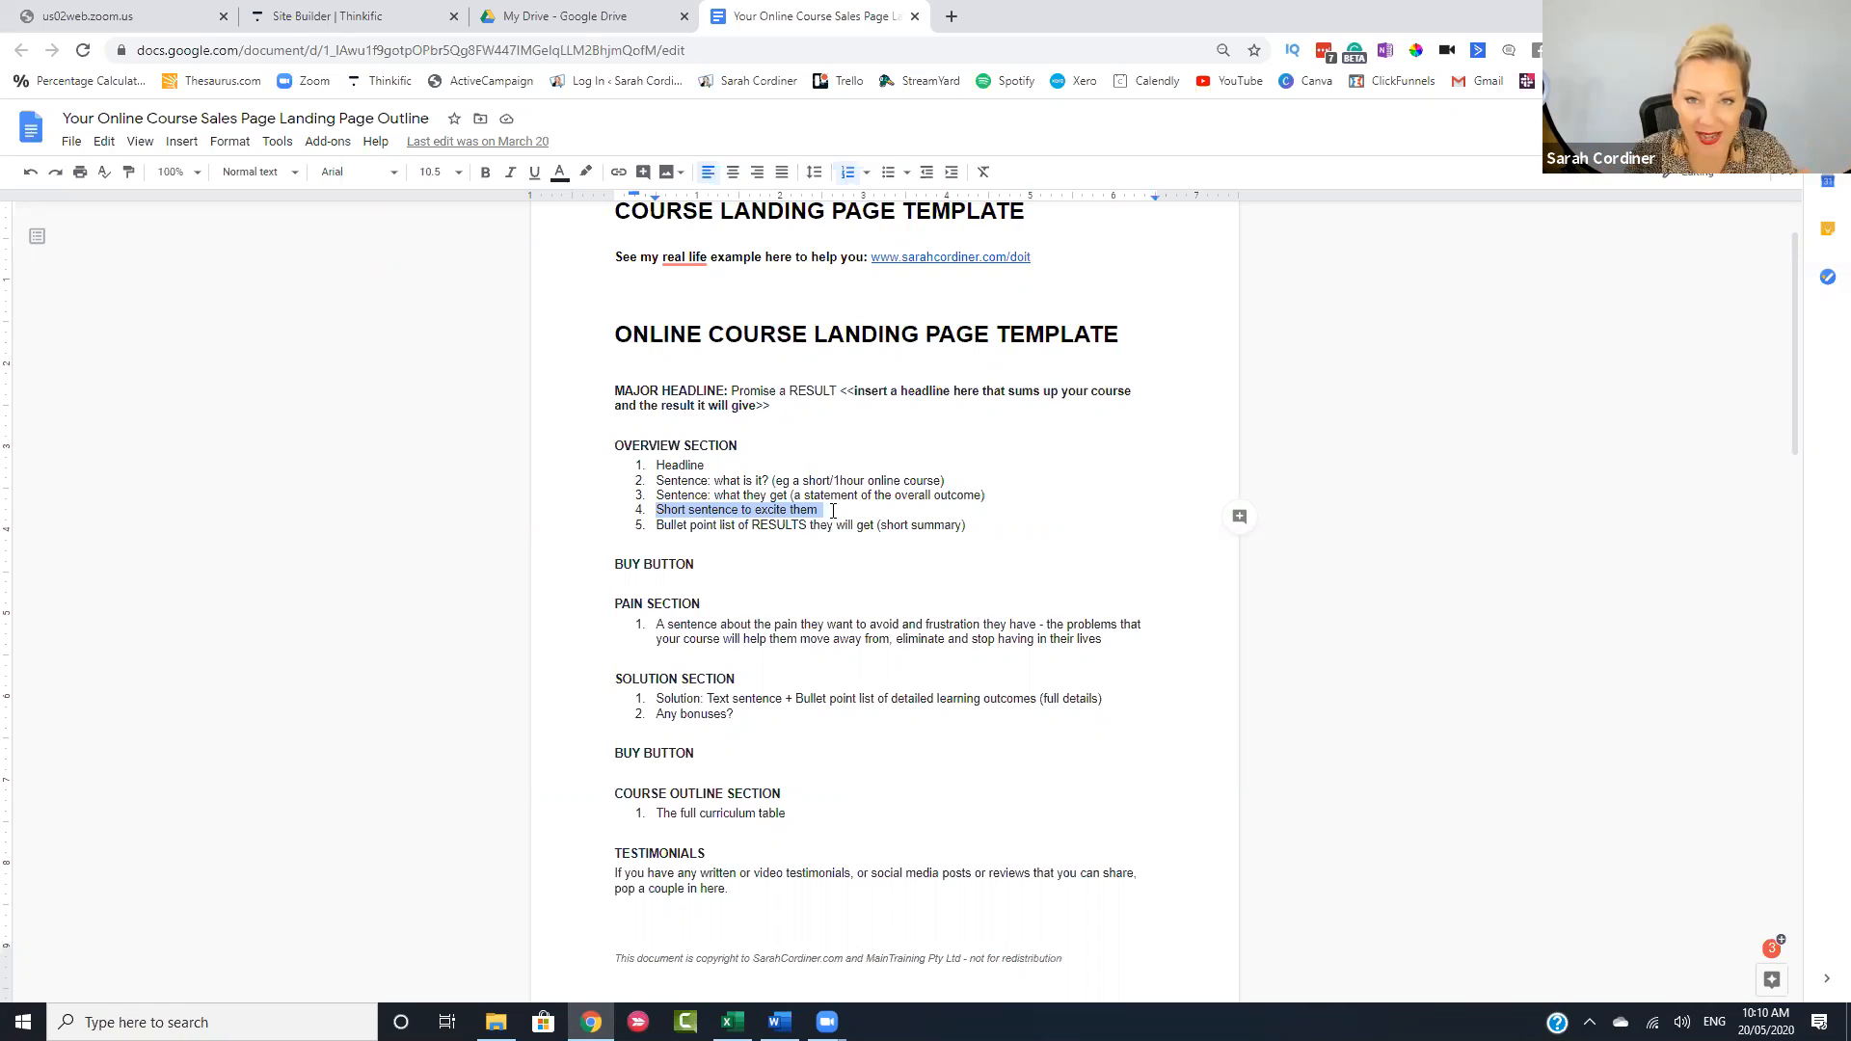
{"action": "left_click_drag", "start_coordinate": [657, 526], "coordinate": [984, 529]}
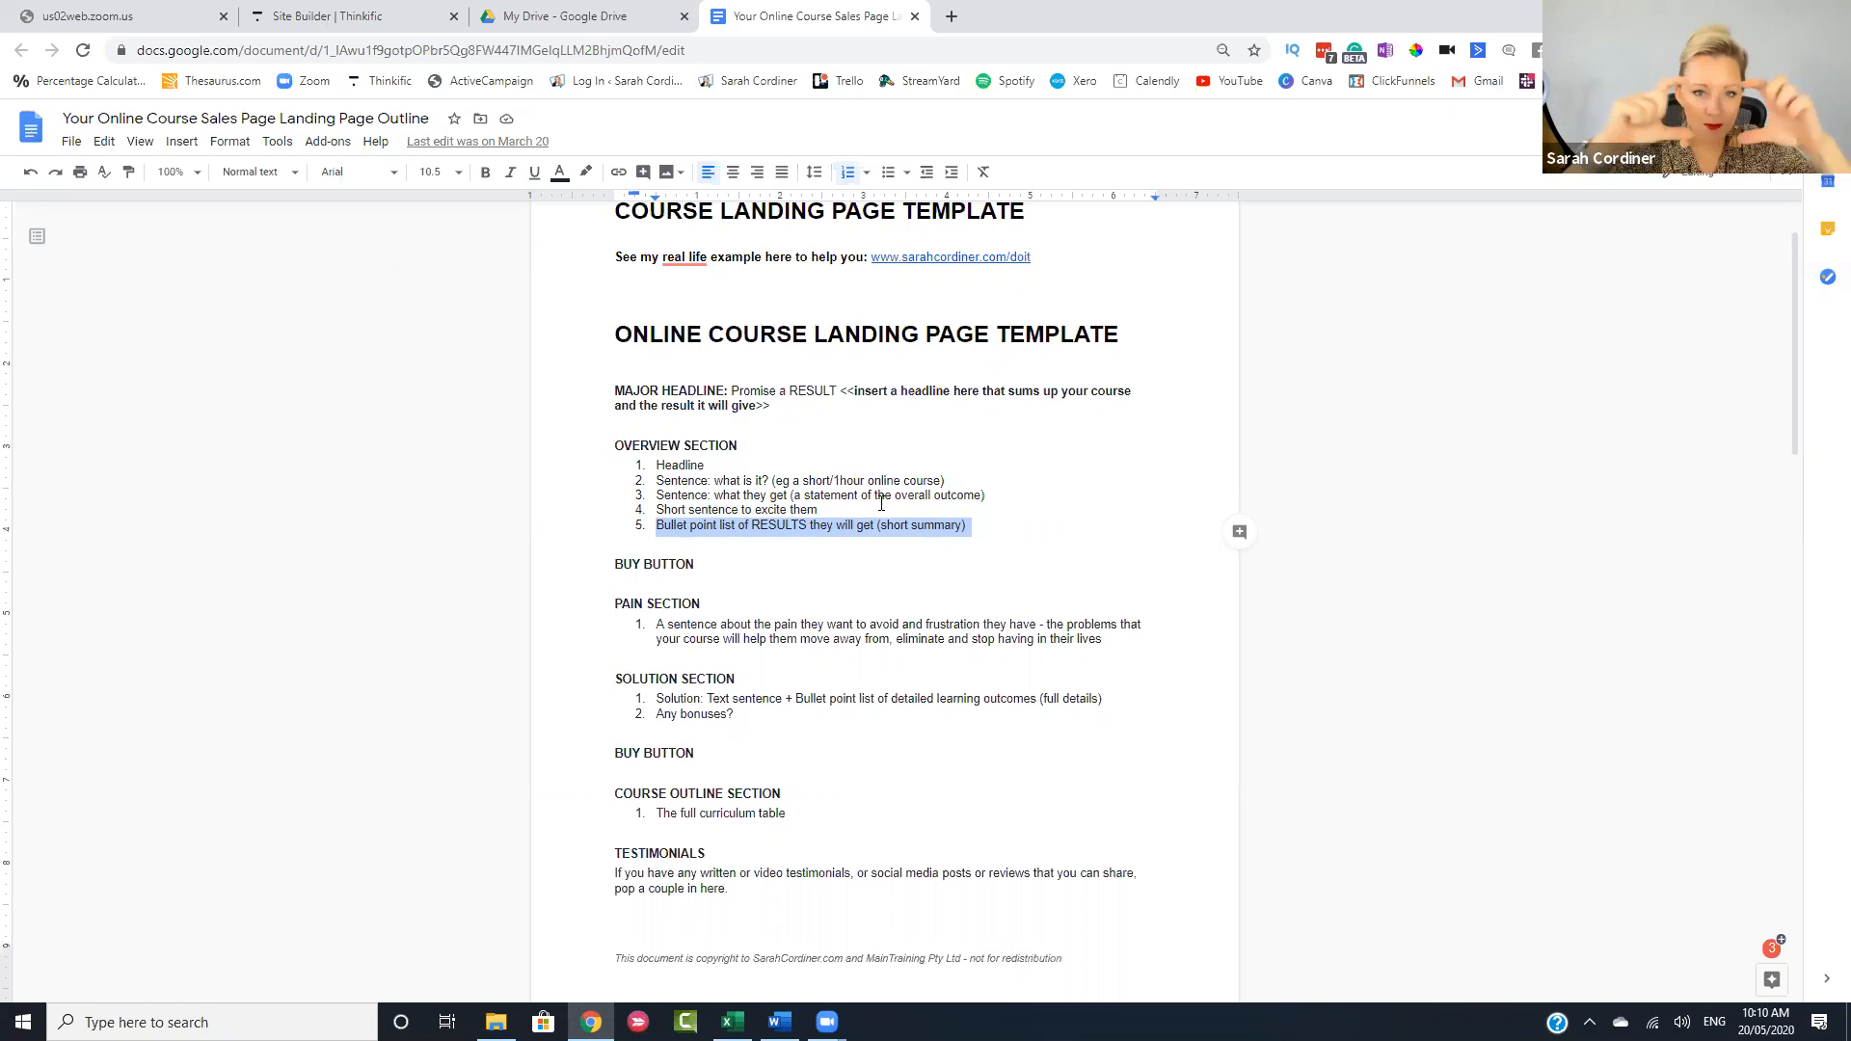
{"action": "left_click_drag", "start_coordinate": [715, 480], "coordinate": [659, 508]}
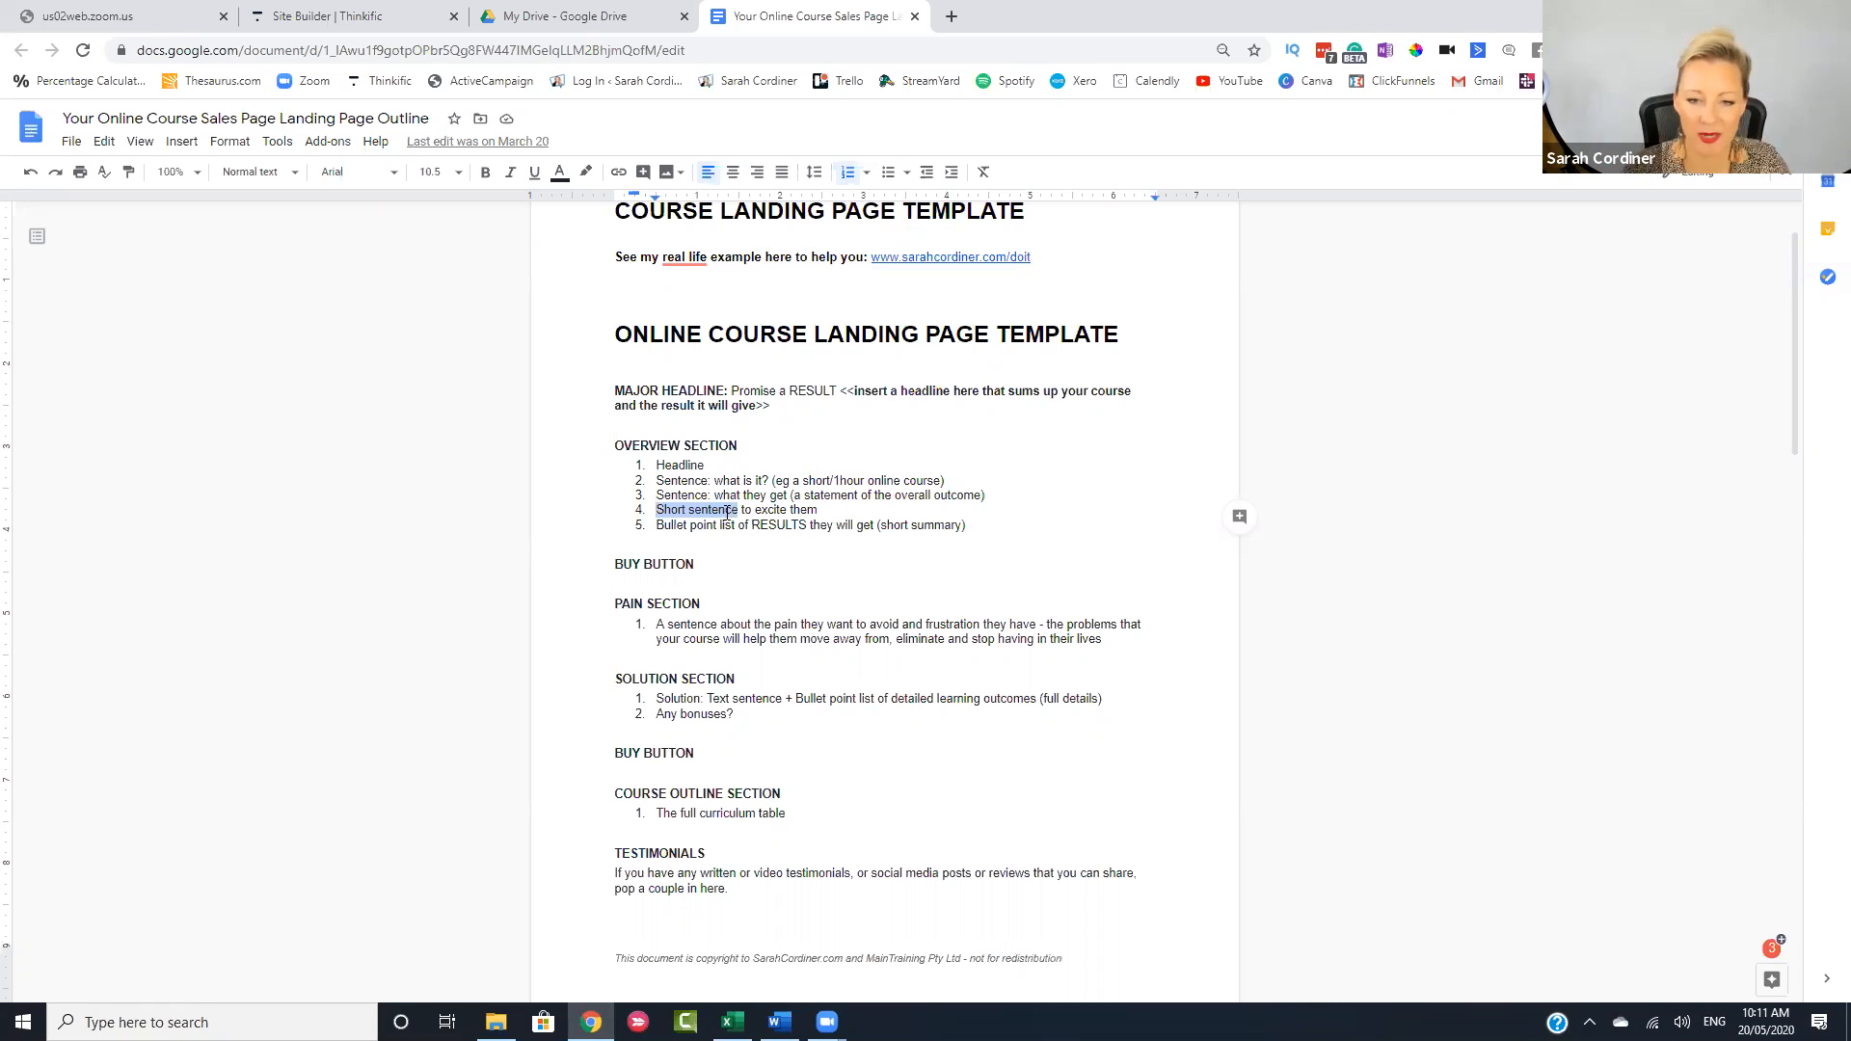
{"action": "left_click_drag", "start_coordinate": [985, 525], "coordinate": [713, 515]}
- Examine the Pain section's sentence about the learner's problems and compare it with the Overview section's items
{"action": "scroll", "coordinate": [773, 513], "scroll_direction": "down", "scroll_amount": 1}
{"action": "left_click_drag", "start_coordinate": [1105, 543], "coordinate": [659, 526]}
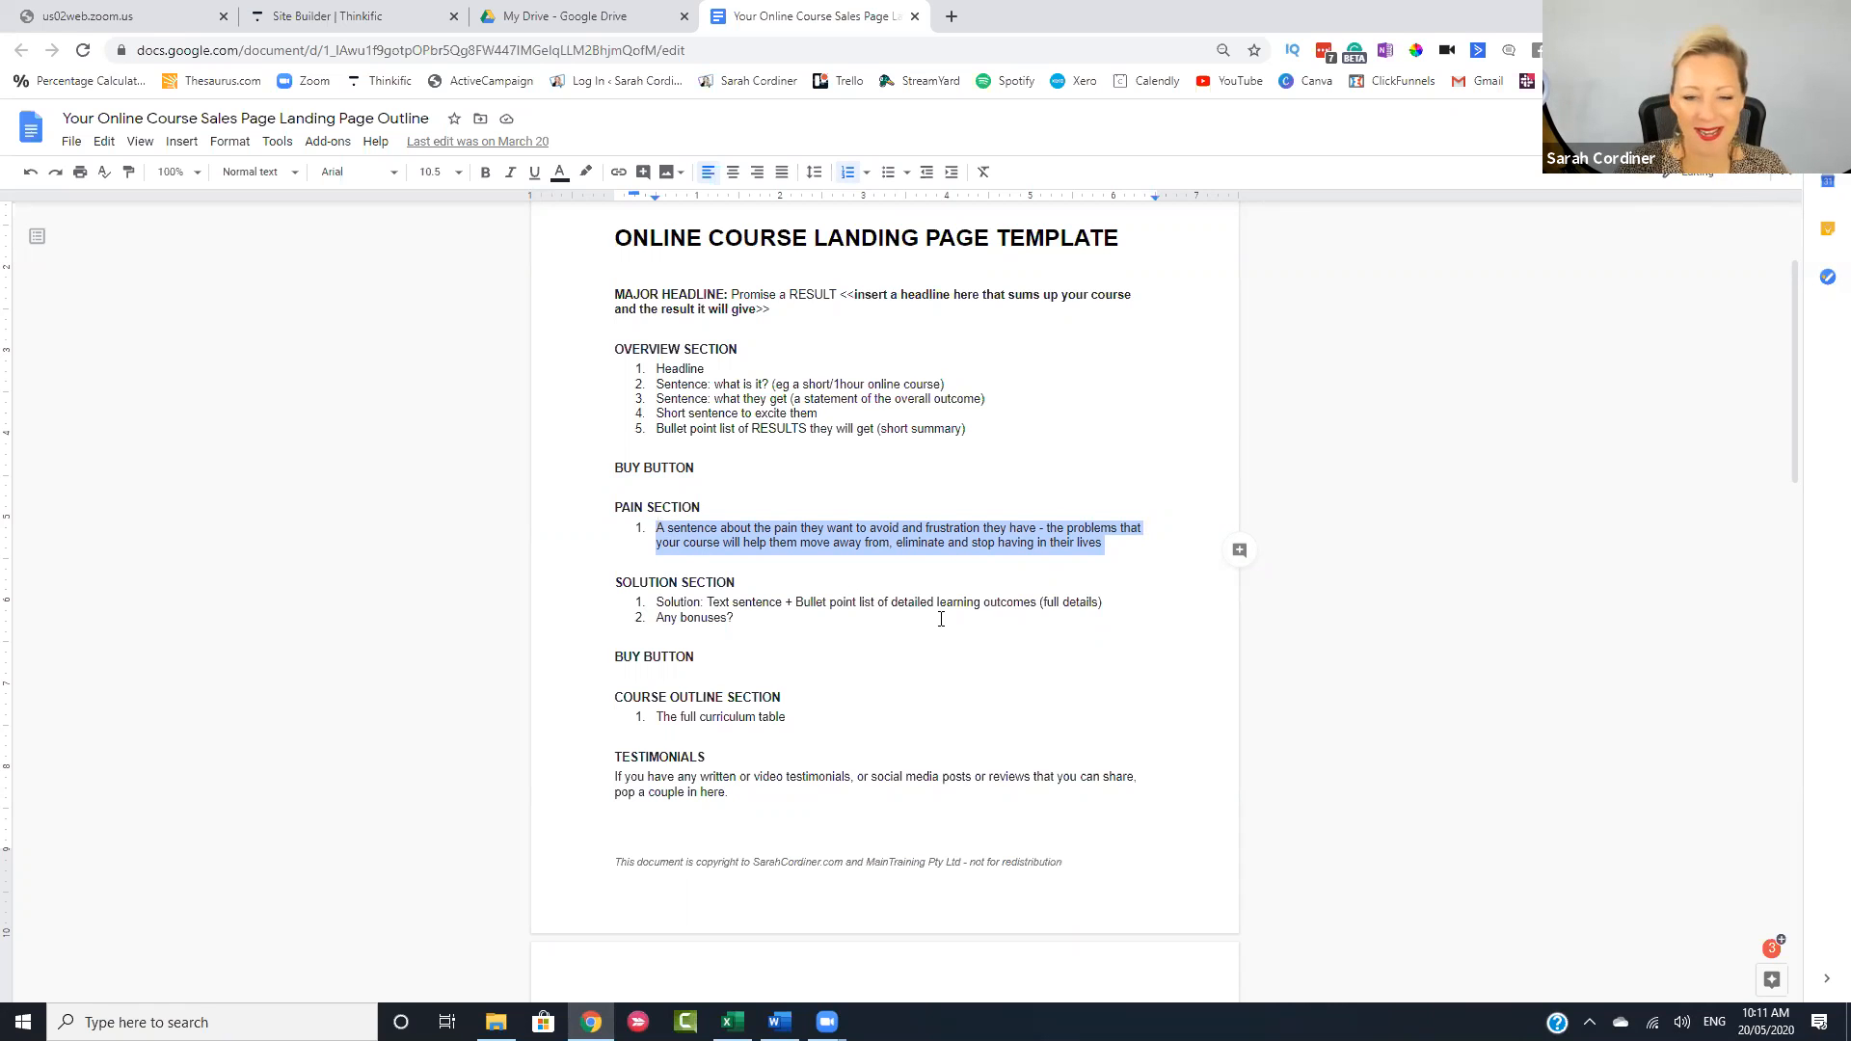
{"action": "left_click_drag", "start_coordinate": [1102, 543], "coordinate": [660, 527]}
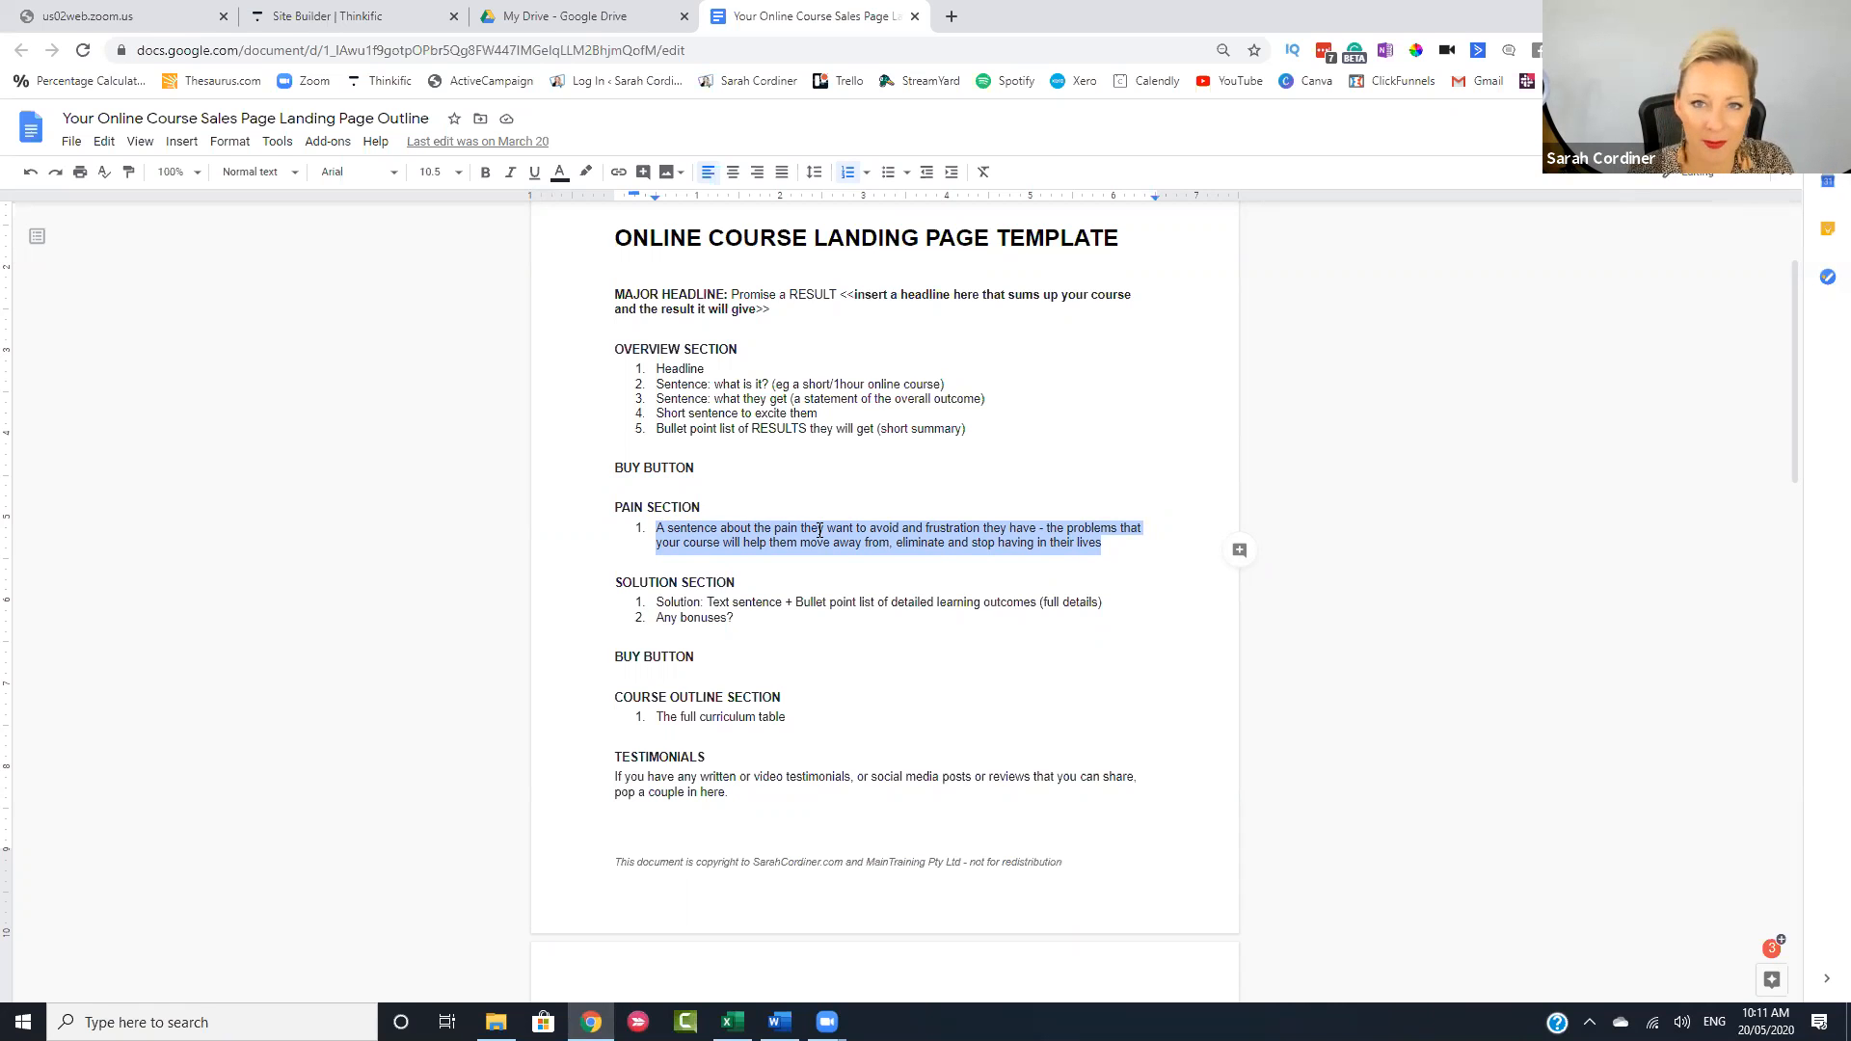
{"action": "left_click_drag", "start_coordinate": [966, 428], "coordinate": [614, 376]}
{"action": "left_click_drag", "start_coordinate": [644, 528], "coordinate": [1082, 557]}
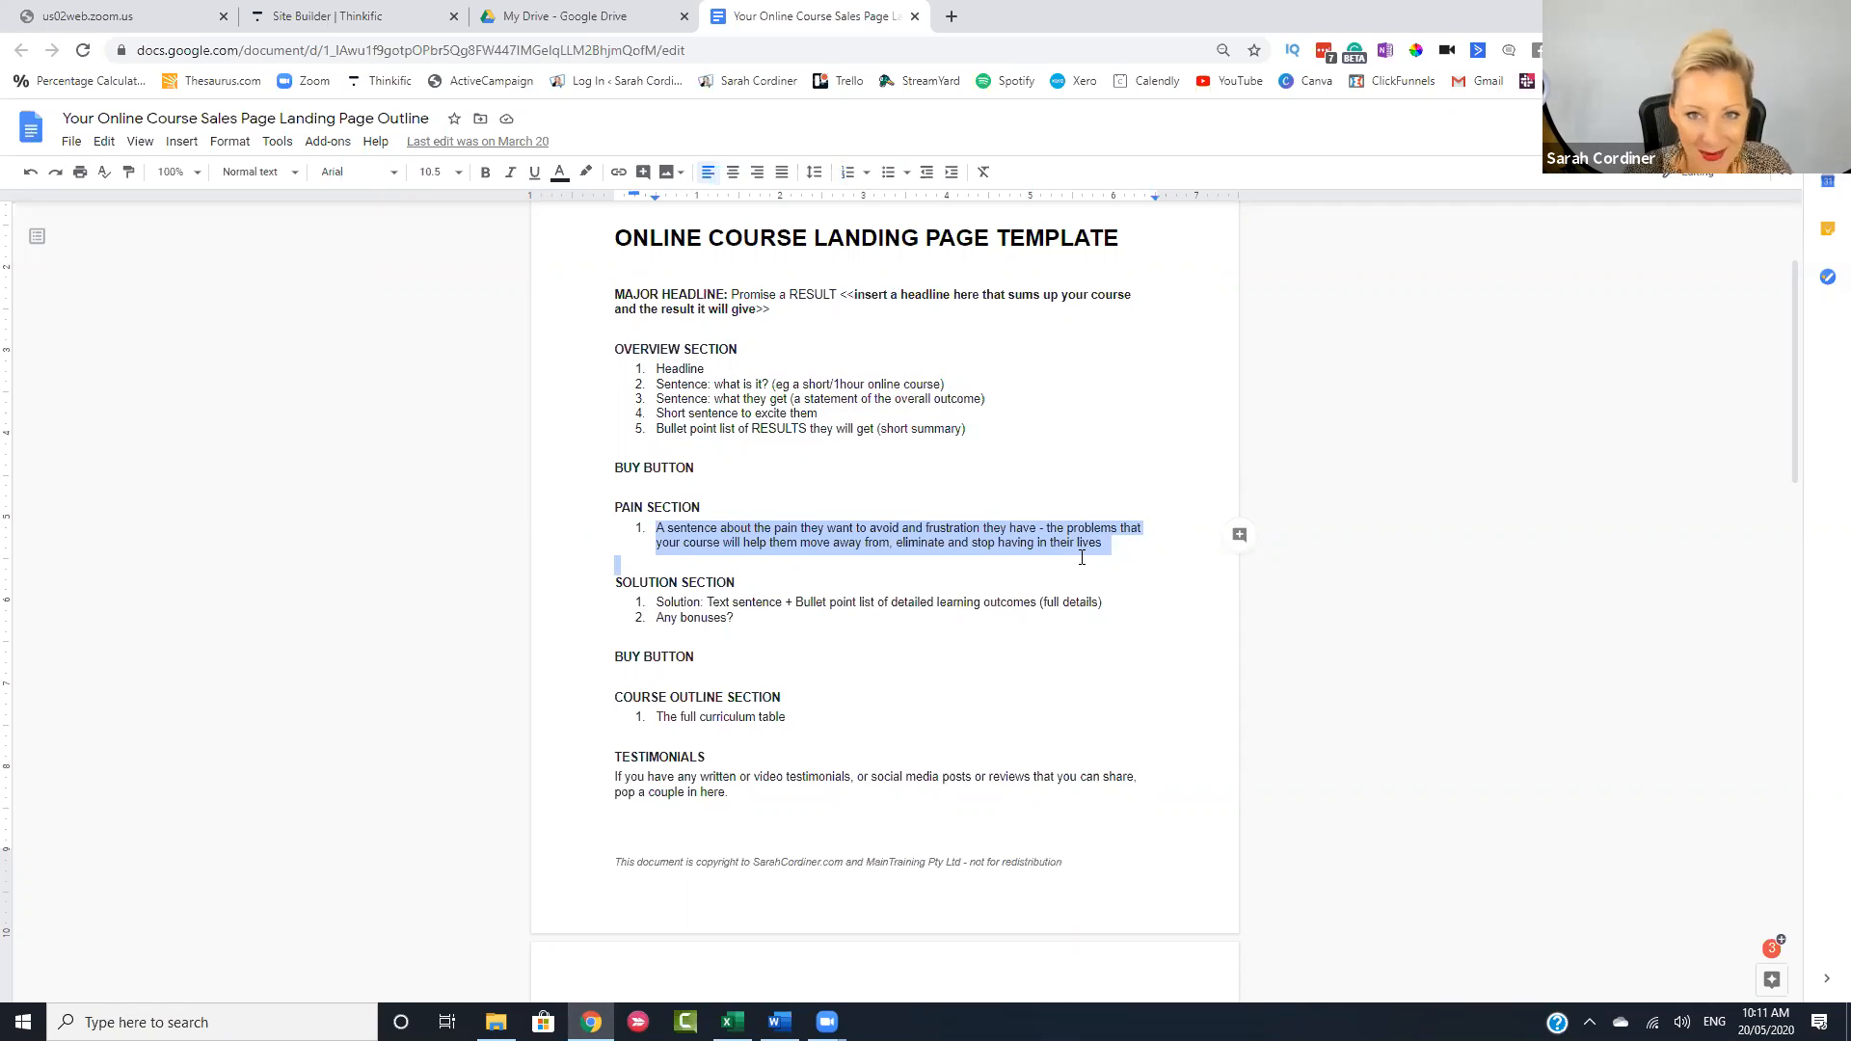
- Examine the Solution section's two items alongside the sentence in the Pain section
{"action": "left_click", "coordinate": [785, 595]}
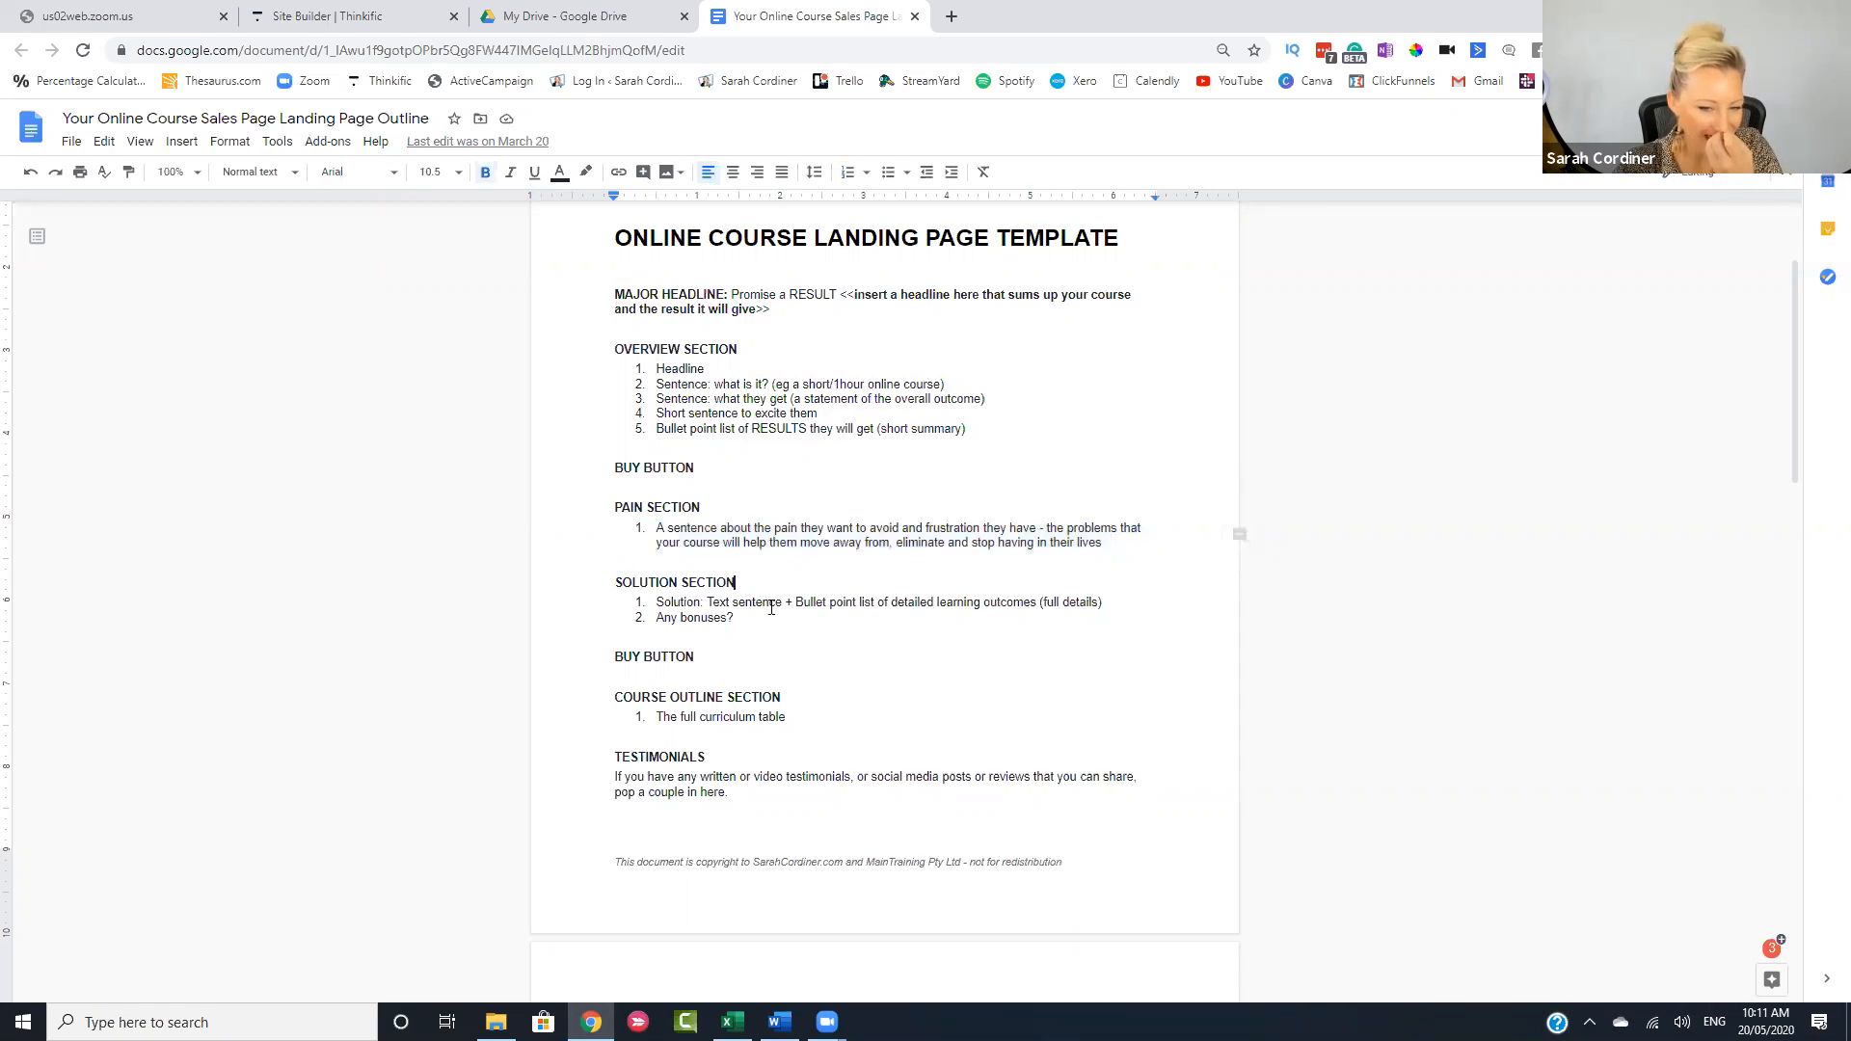
{"action": "left_click_drag", "start_coordinate": [735, 619], "coordinate": [656, 602]}
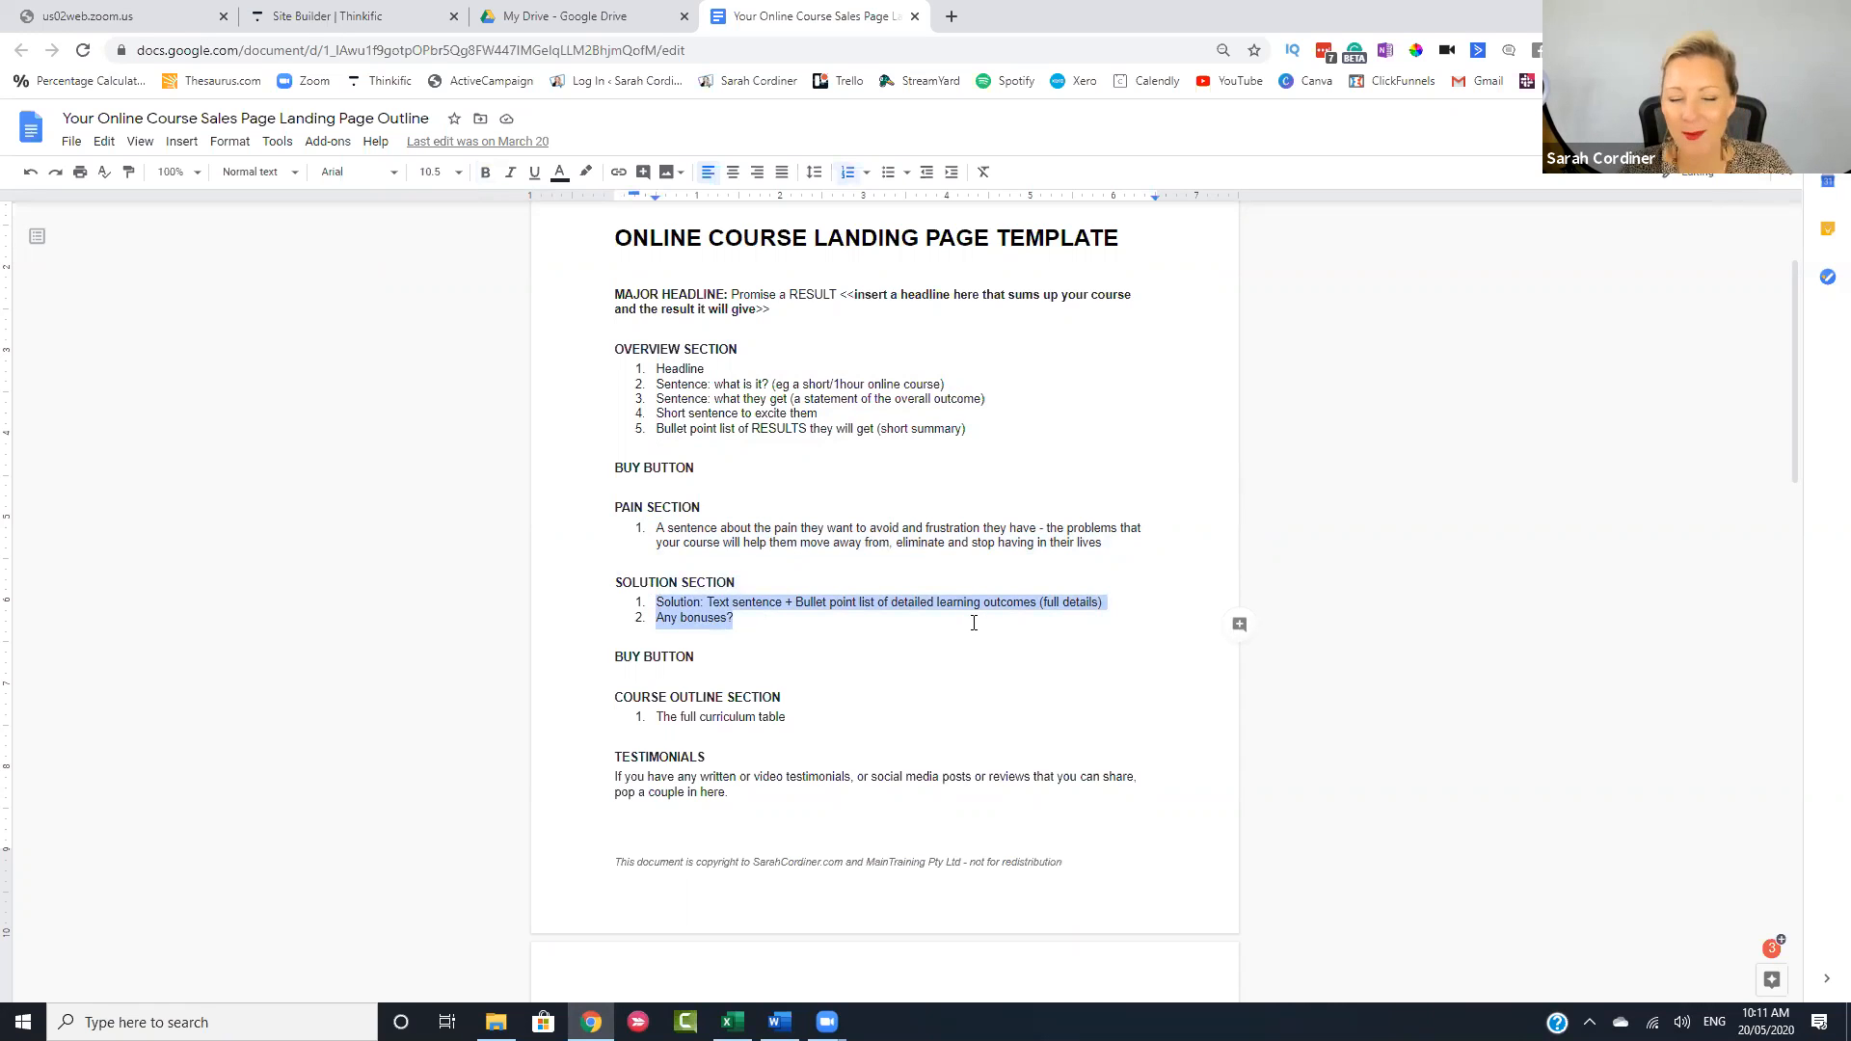
{"action": "left_click_drag", "start_coordinate": [1102, 545], "coordinate": [659, 525]}
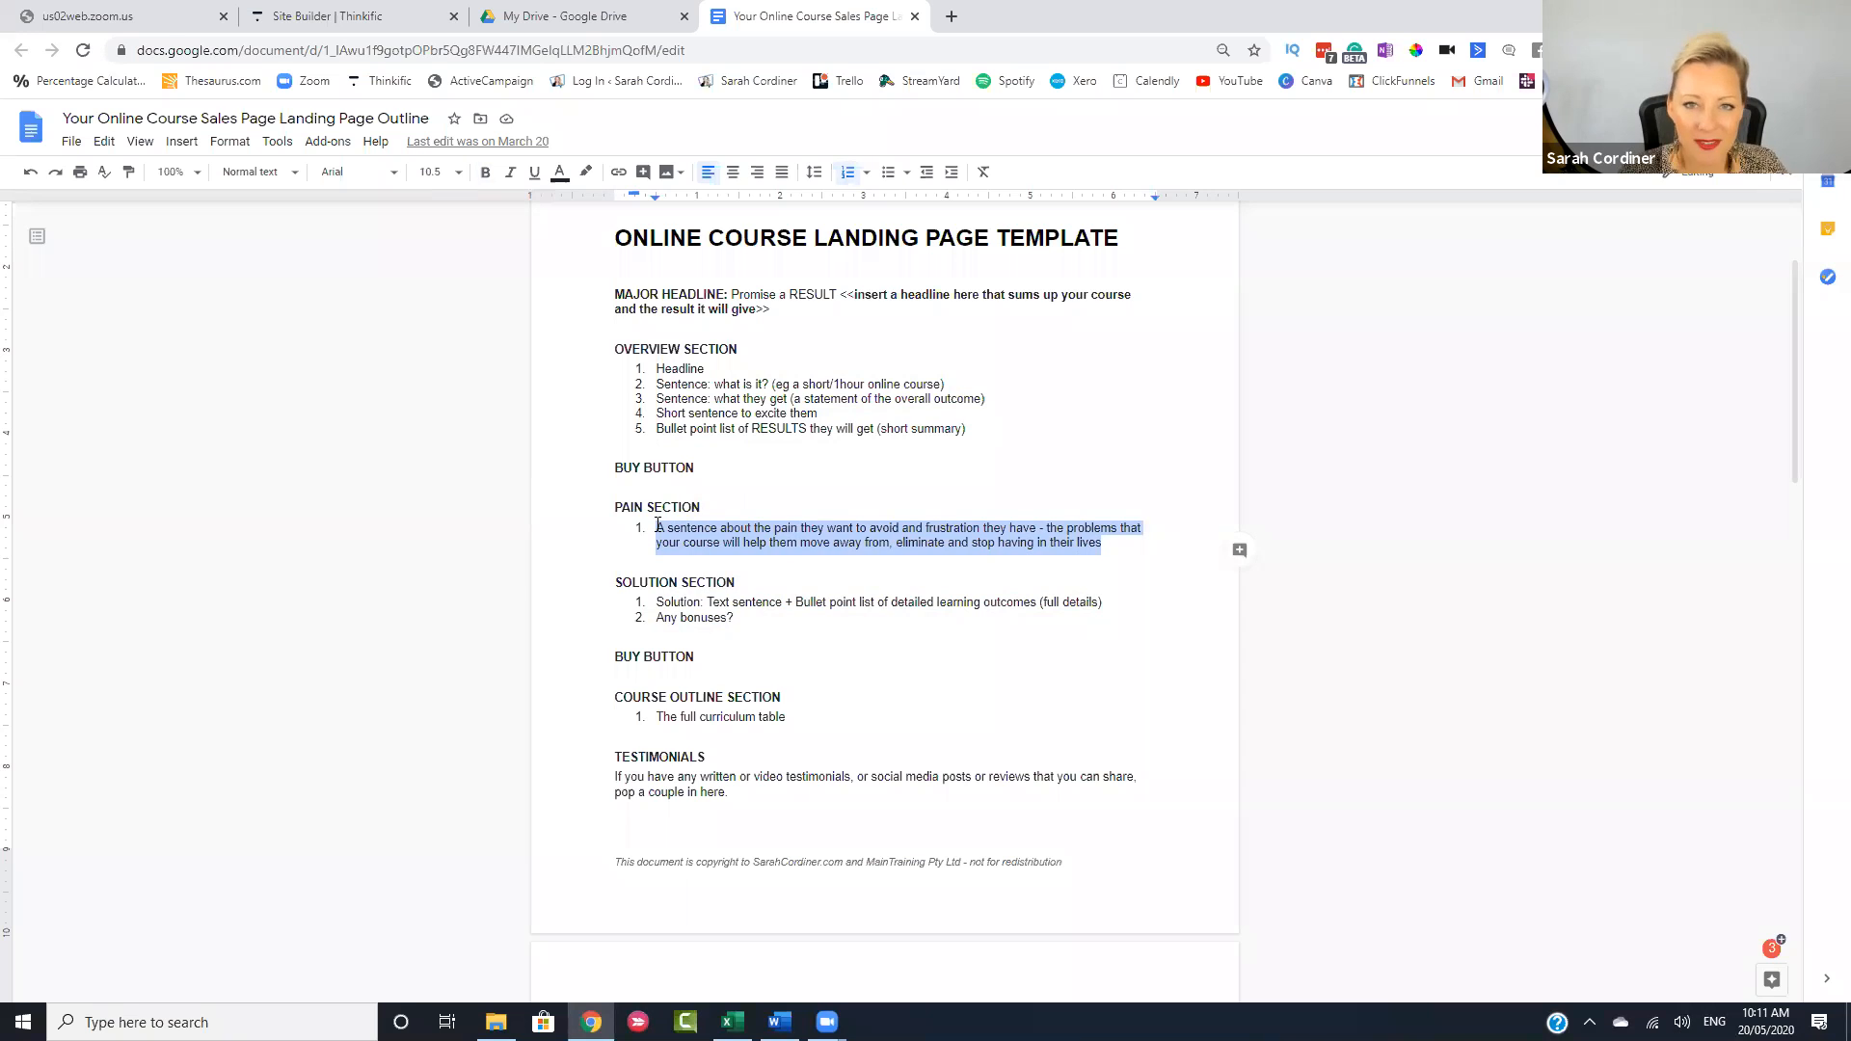
{"action": "left_click_drag", "start_coordinate": [771, 623], "coordinate": [659, 603]}
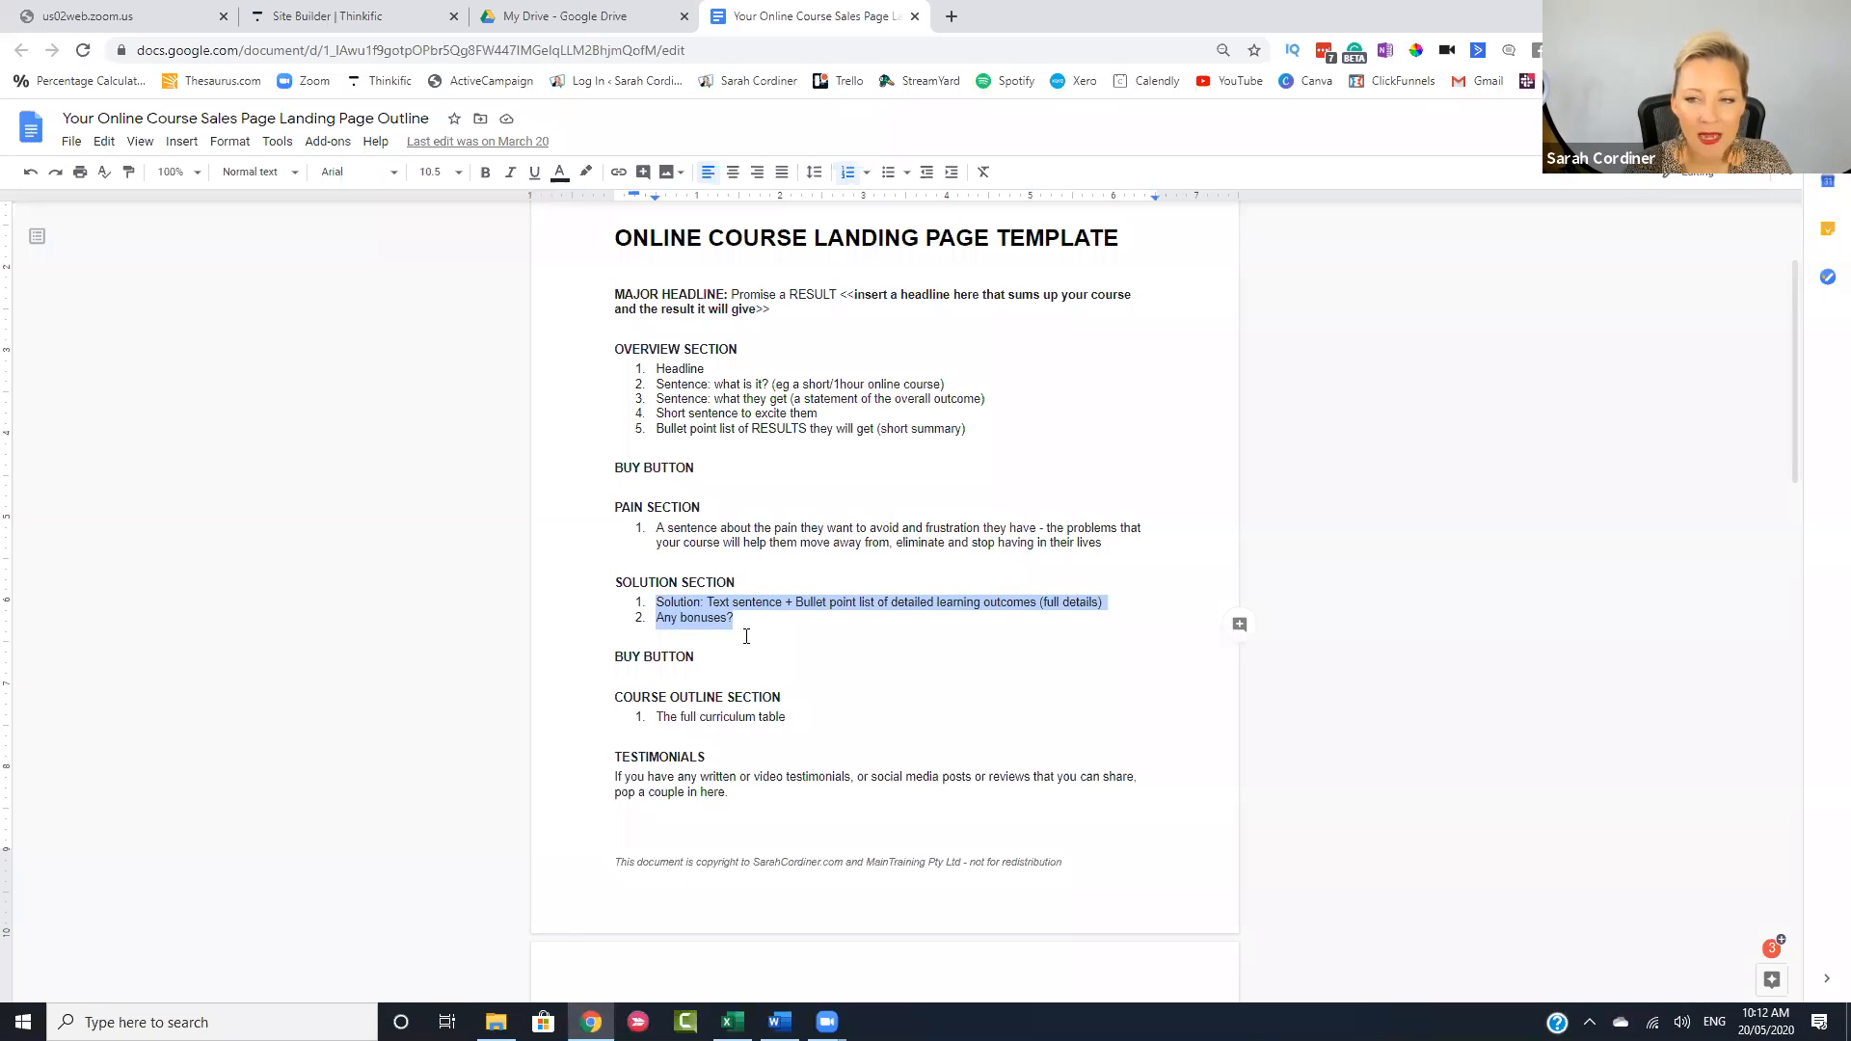
- Examine the "Any bonuses?" item in the template's Solution section
{"action": "scroll", "coordinate": [784, 306], "scroll_direction": "up", "scroll_amount": 2}
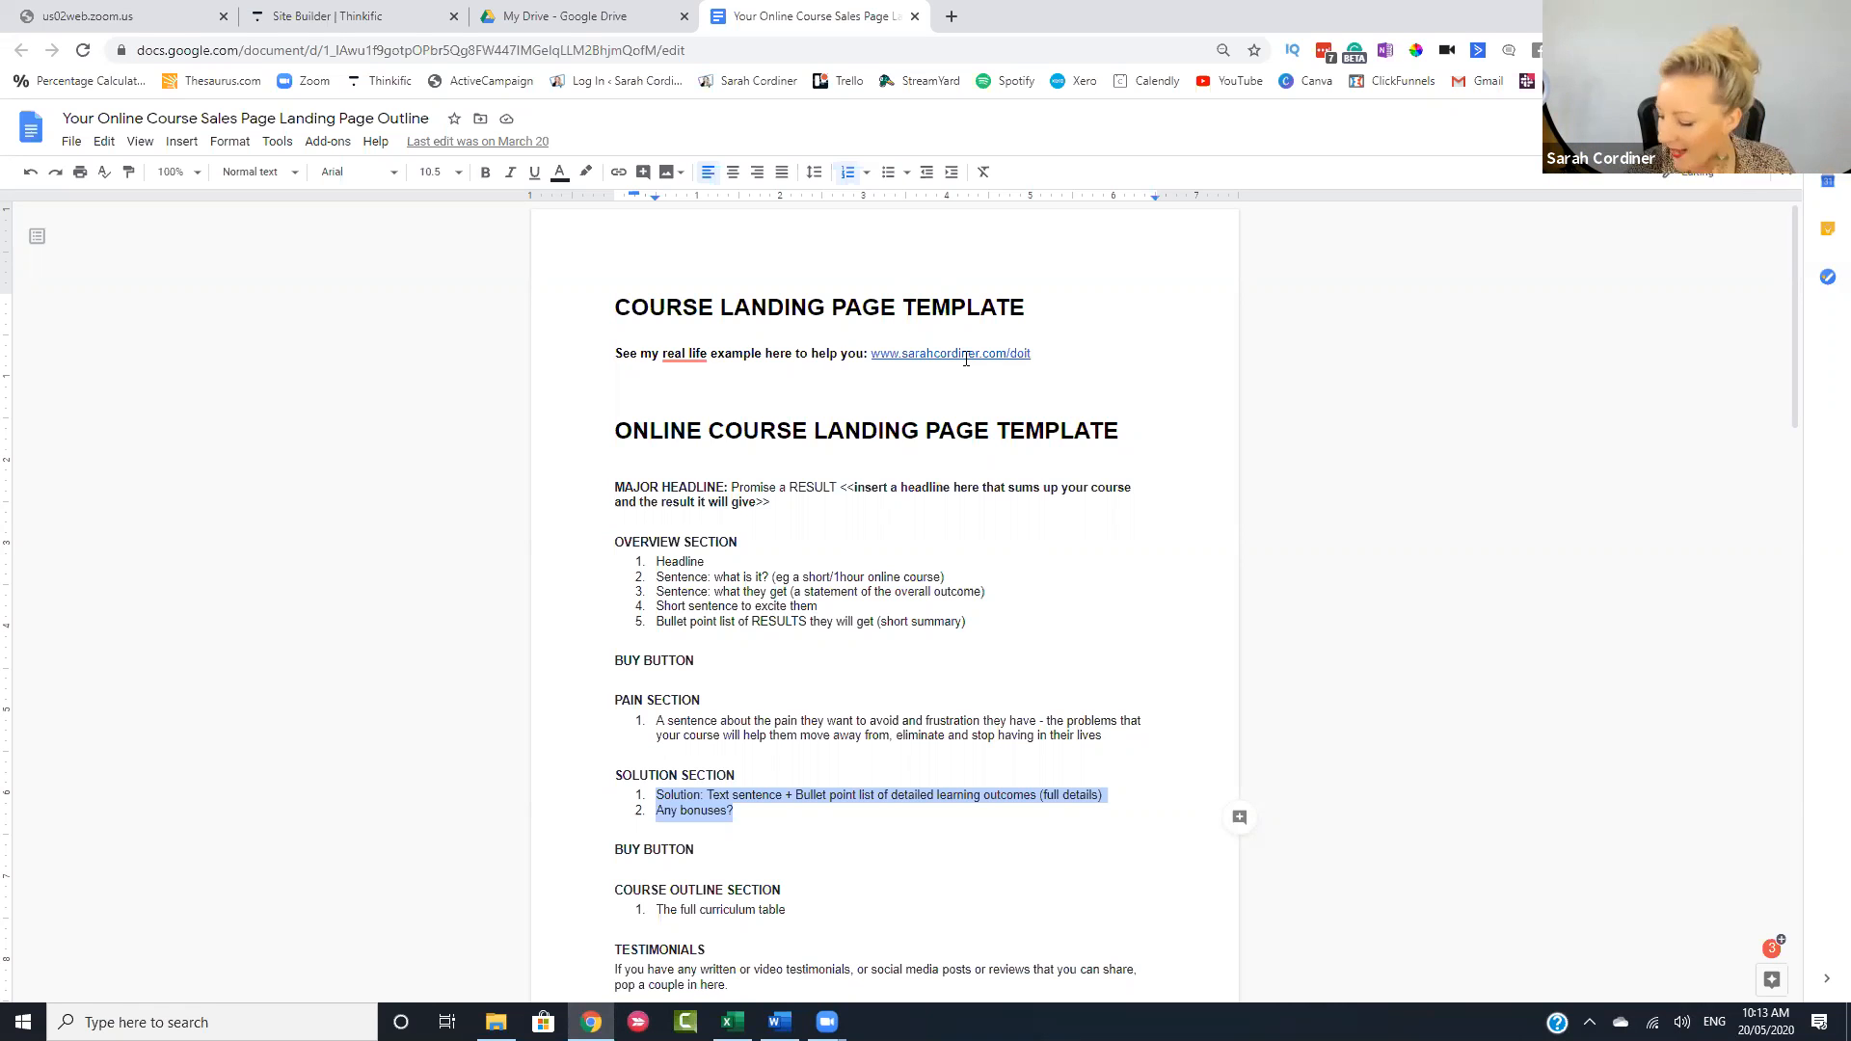
{"action": "scroll", "coordinate": [839, 579], "scroll_direction": "down", "scroll_amount": 4}
{"action": "left_click_drag", "start_coordinate": [737, 425], "coordinate": [636, 423]}
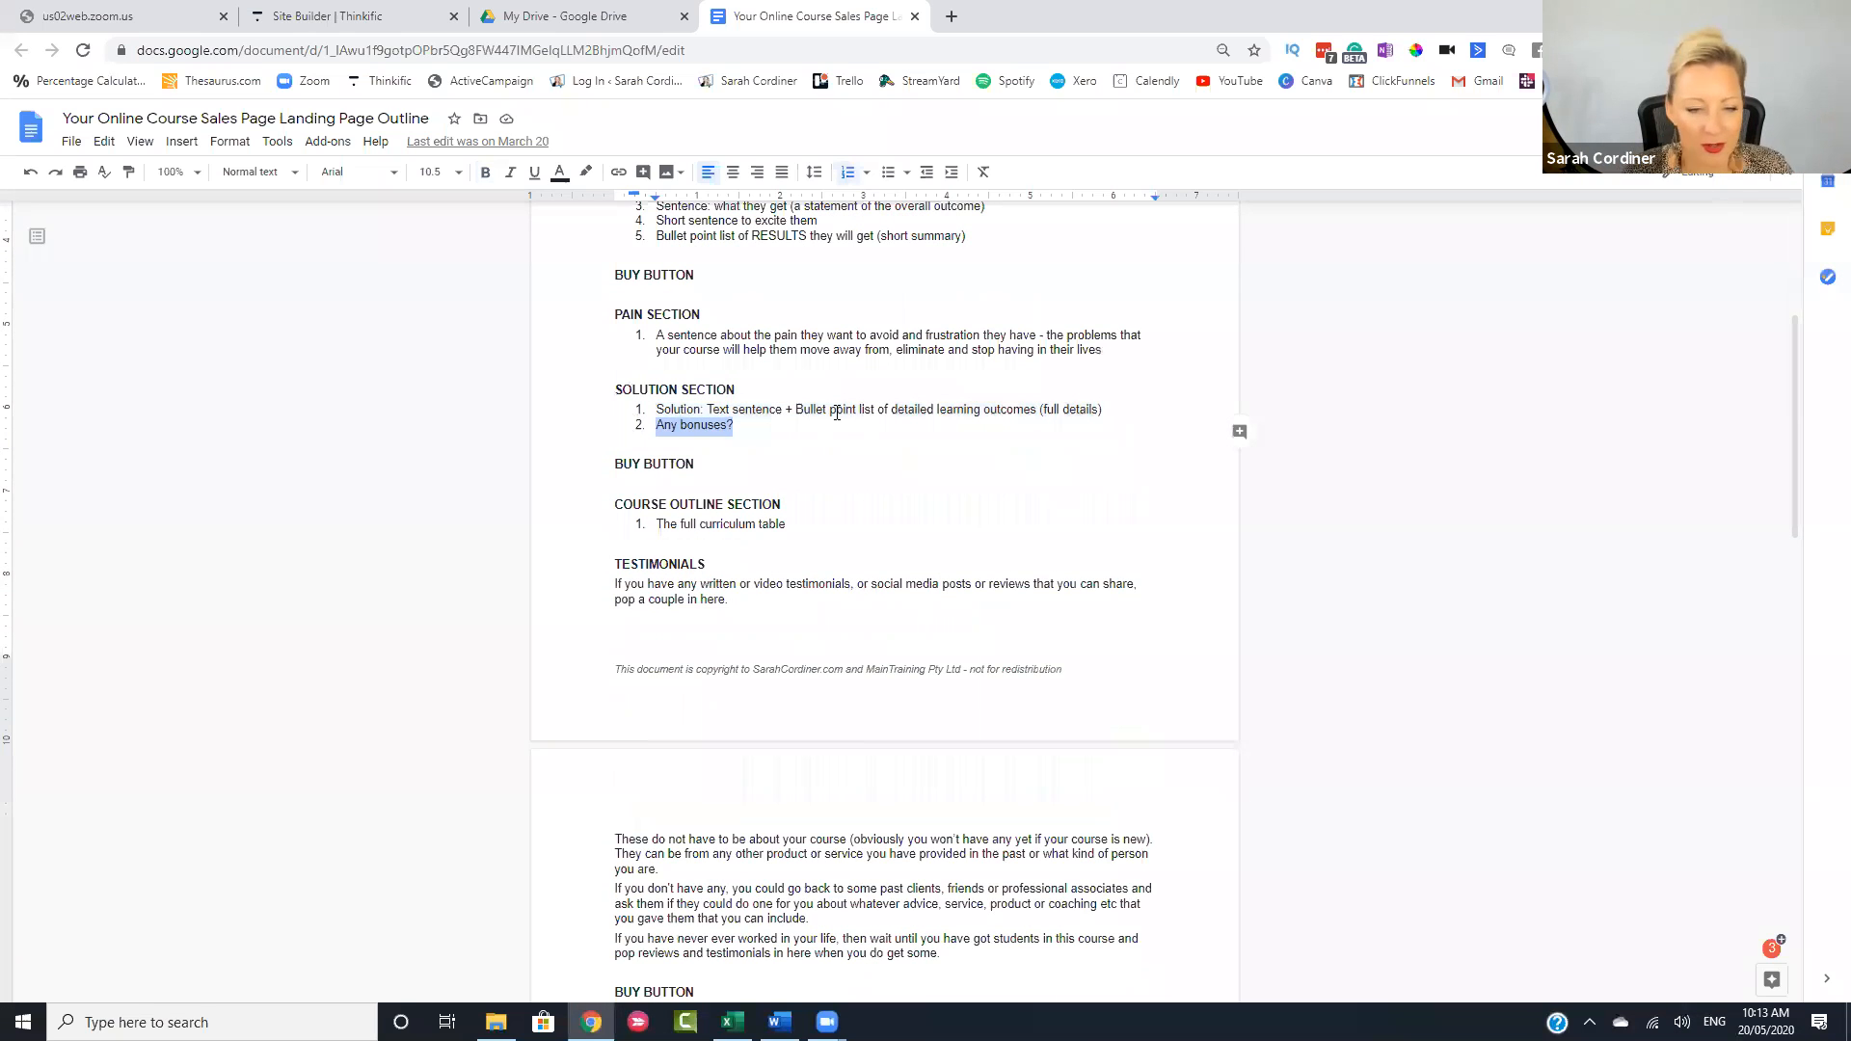
{"action": "left_click_drag", "start_coordinate": [748, 421], "coordinate": [647, 422]}
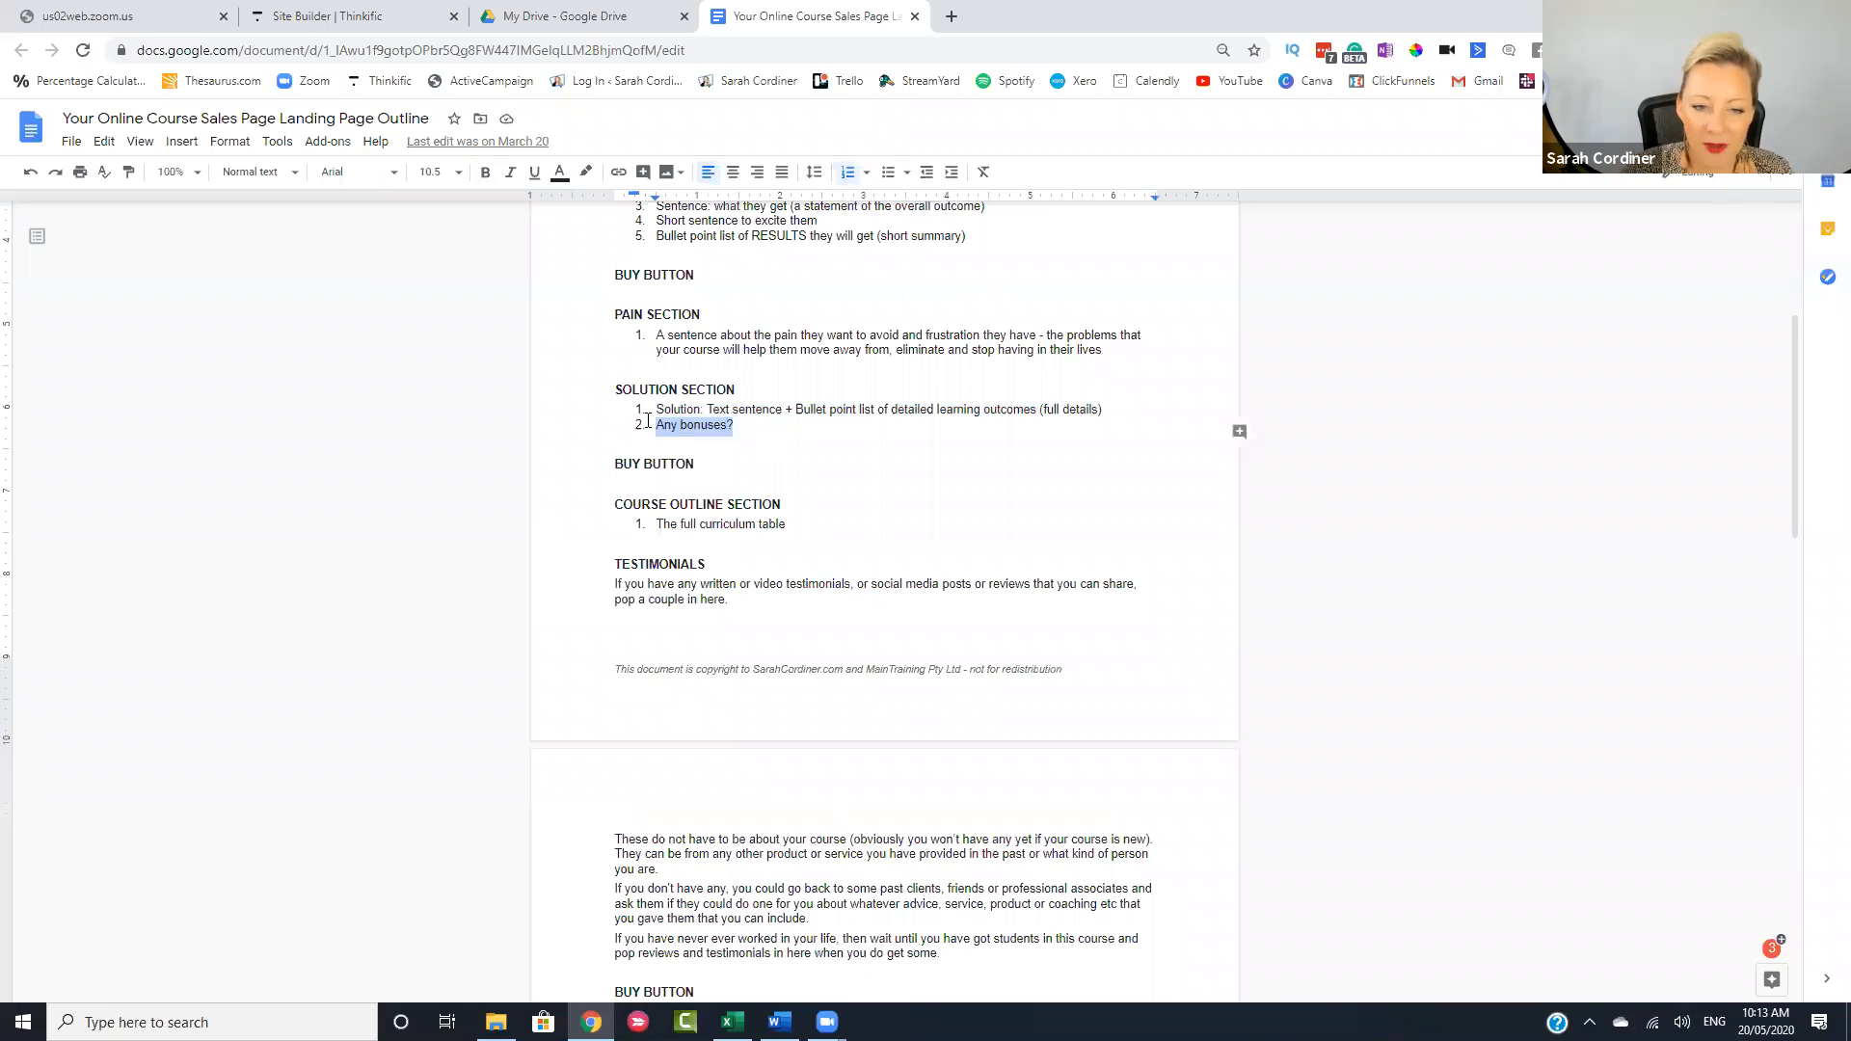
{"action": "left_click", "coordinate": [766, 424]}
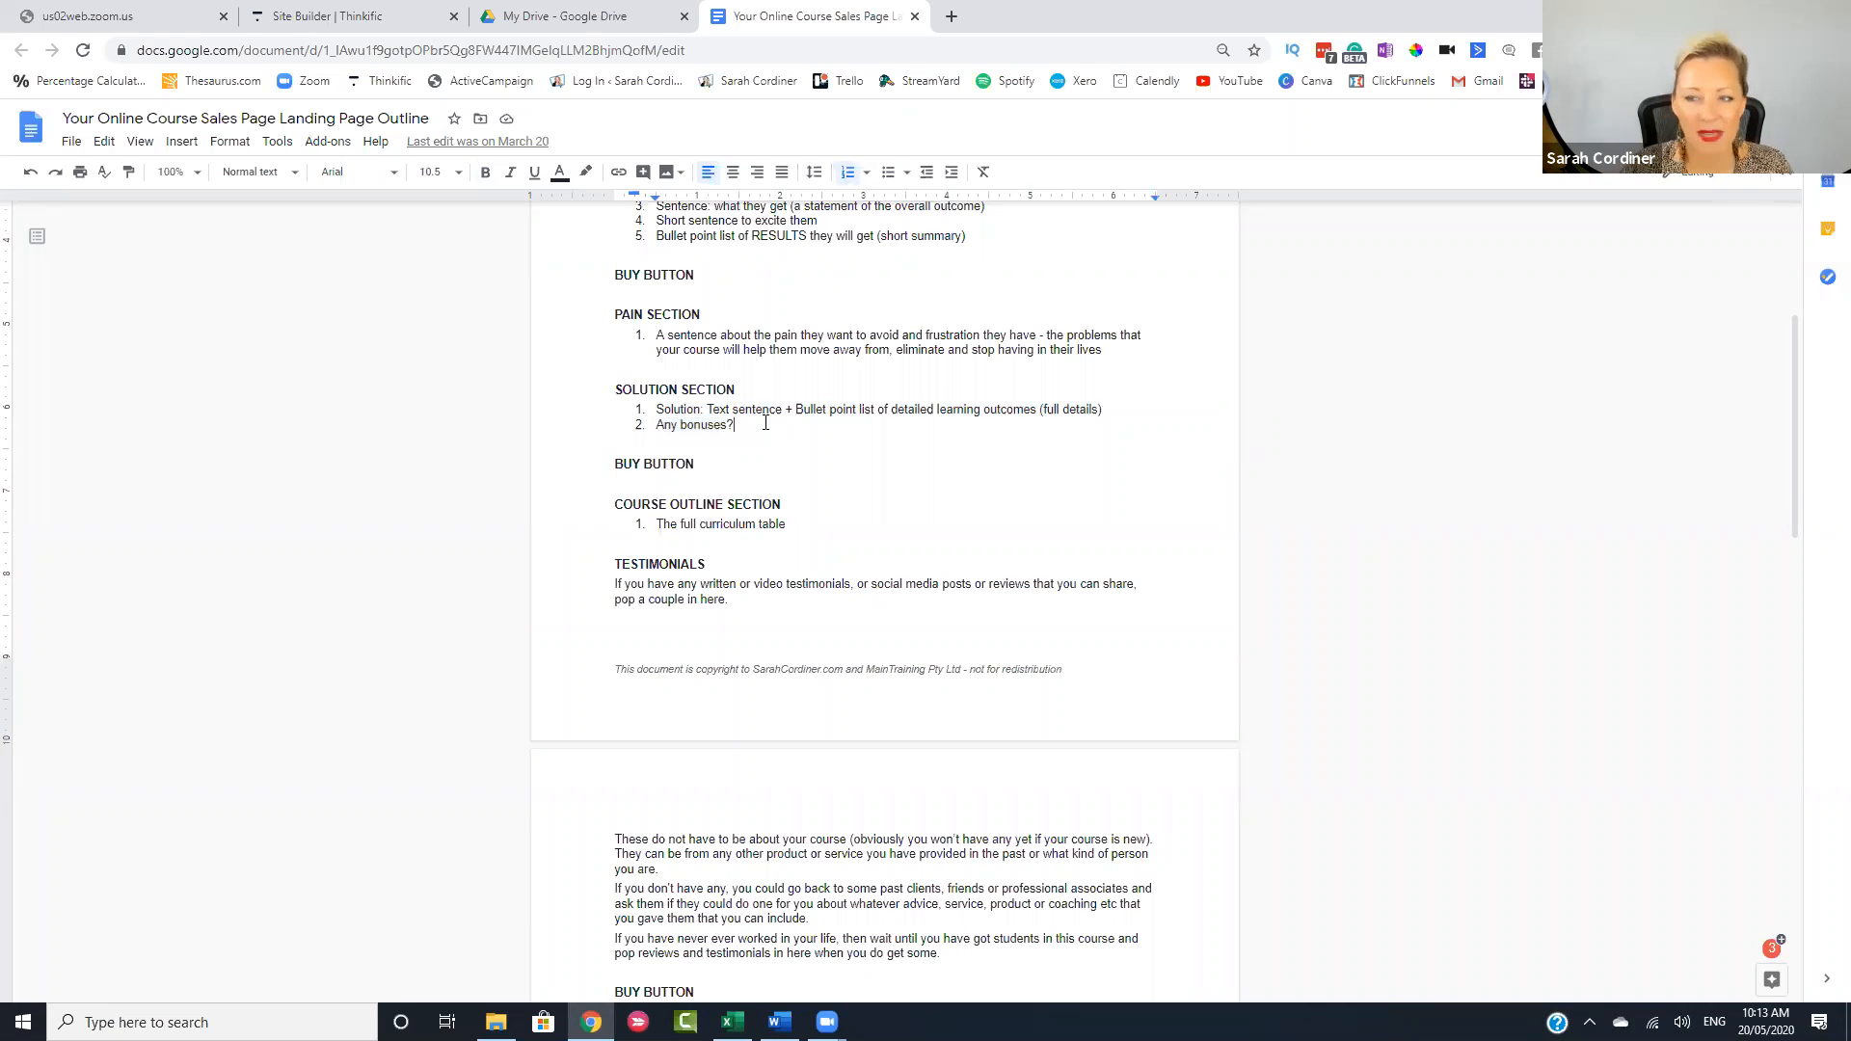
{"action": "left_click_drag", "start_coordinate": [758, 424], "coordinate": [652, 430]}
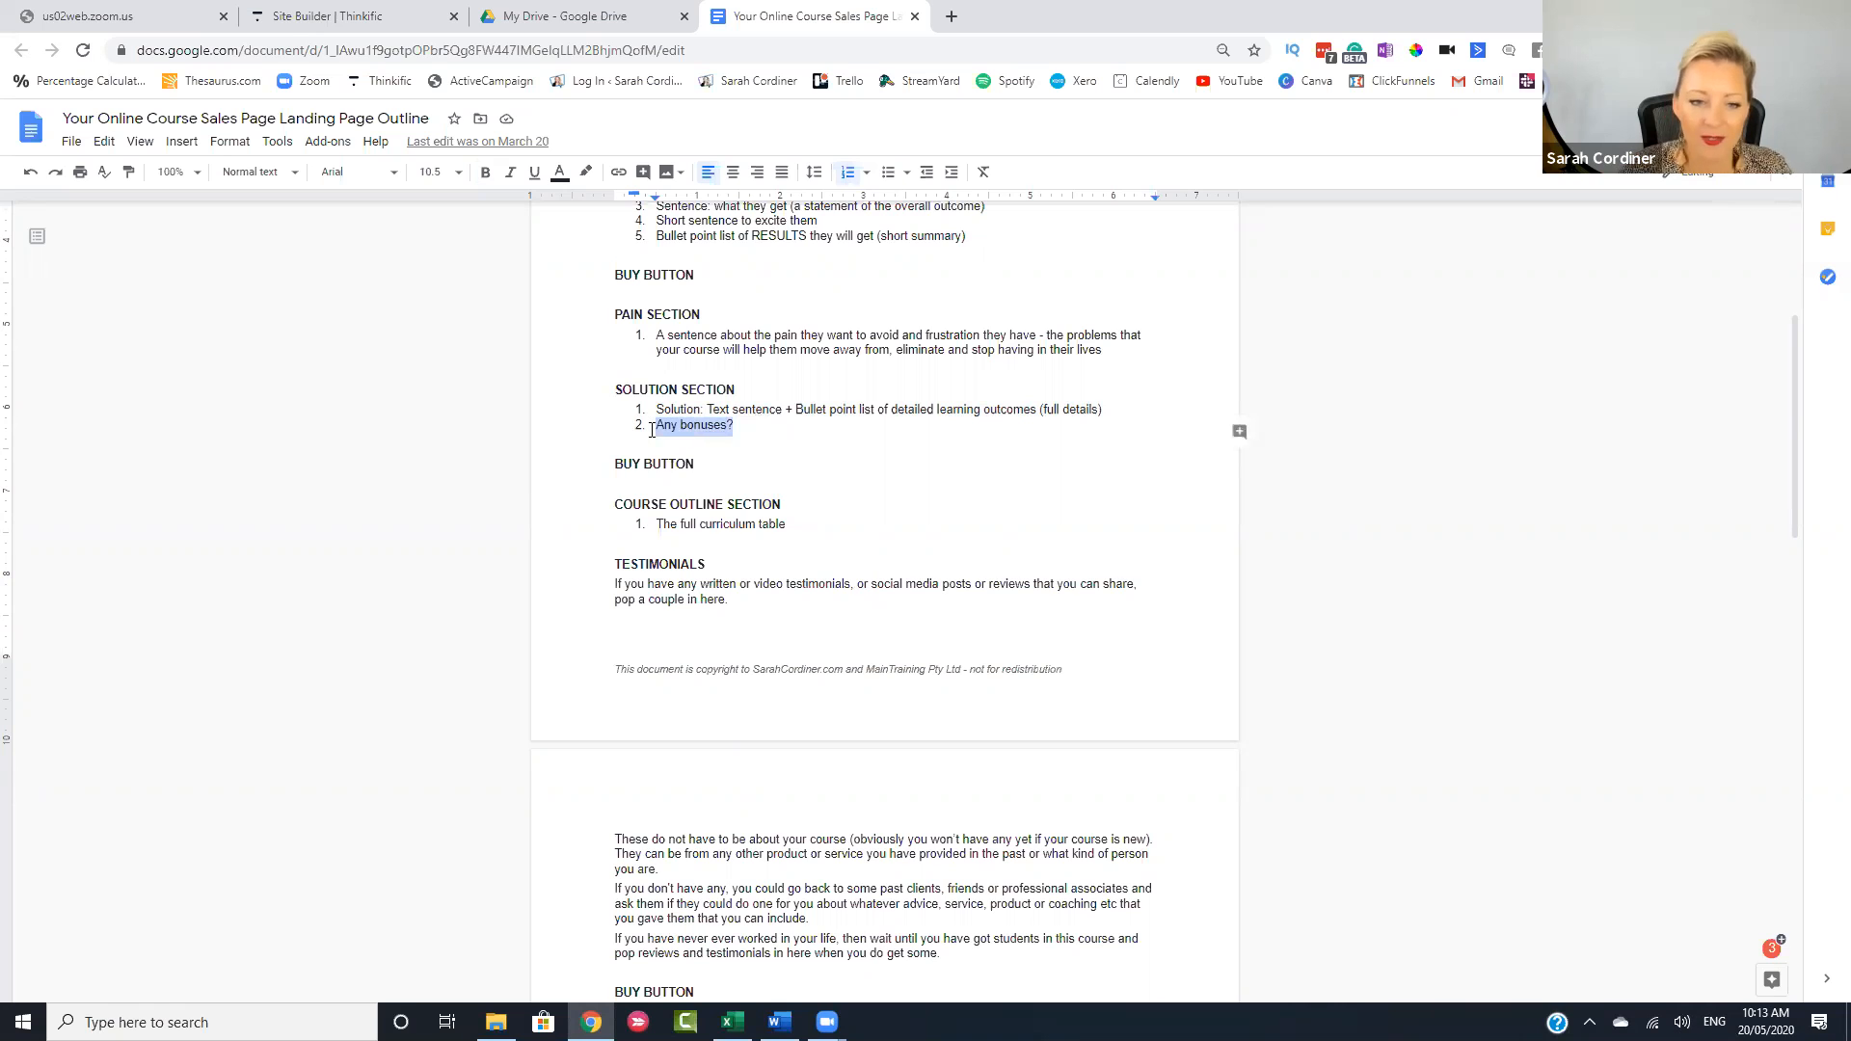
{"action": "left_click", "coordinate": [835, 432]}
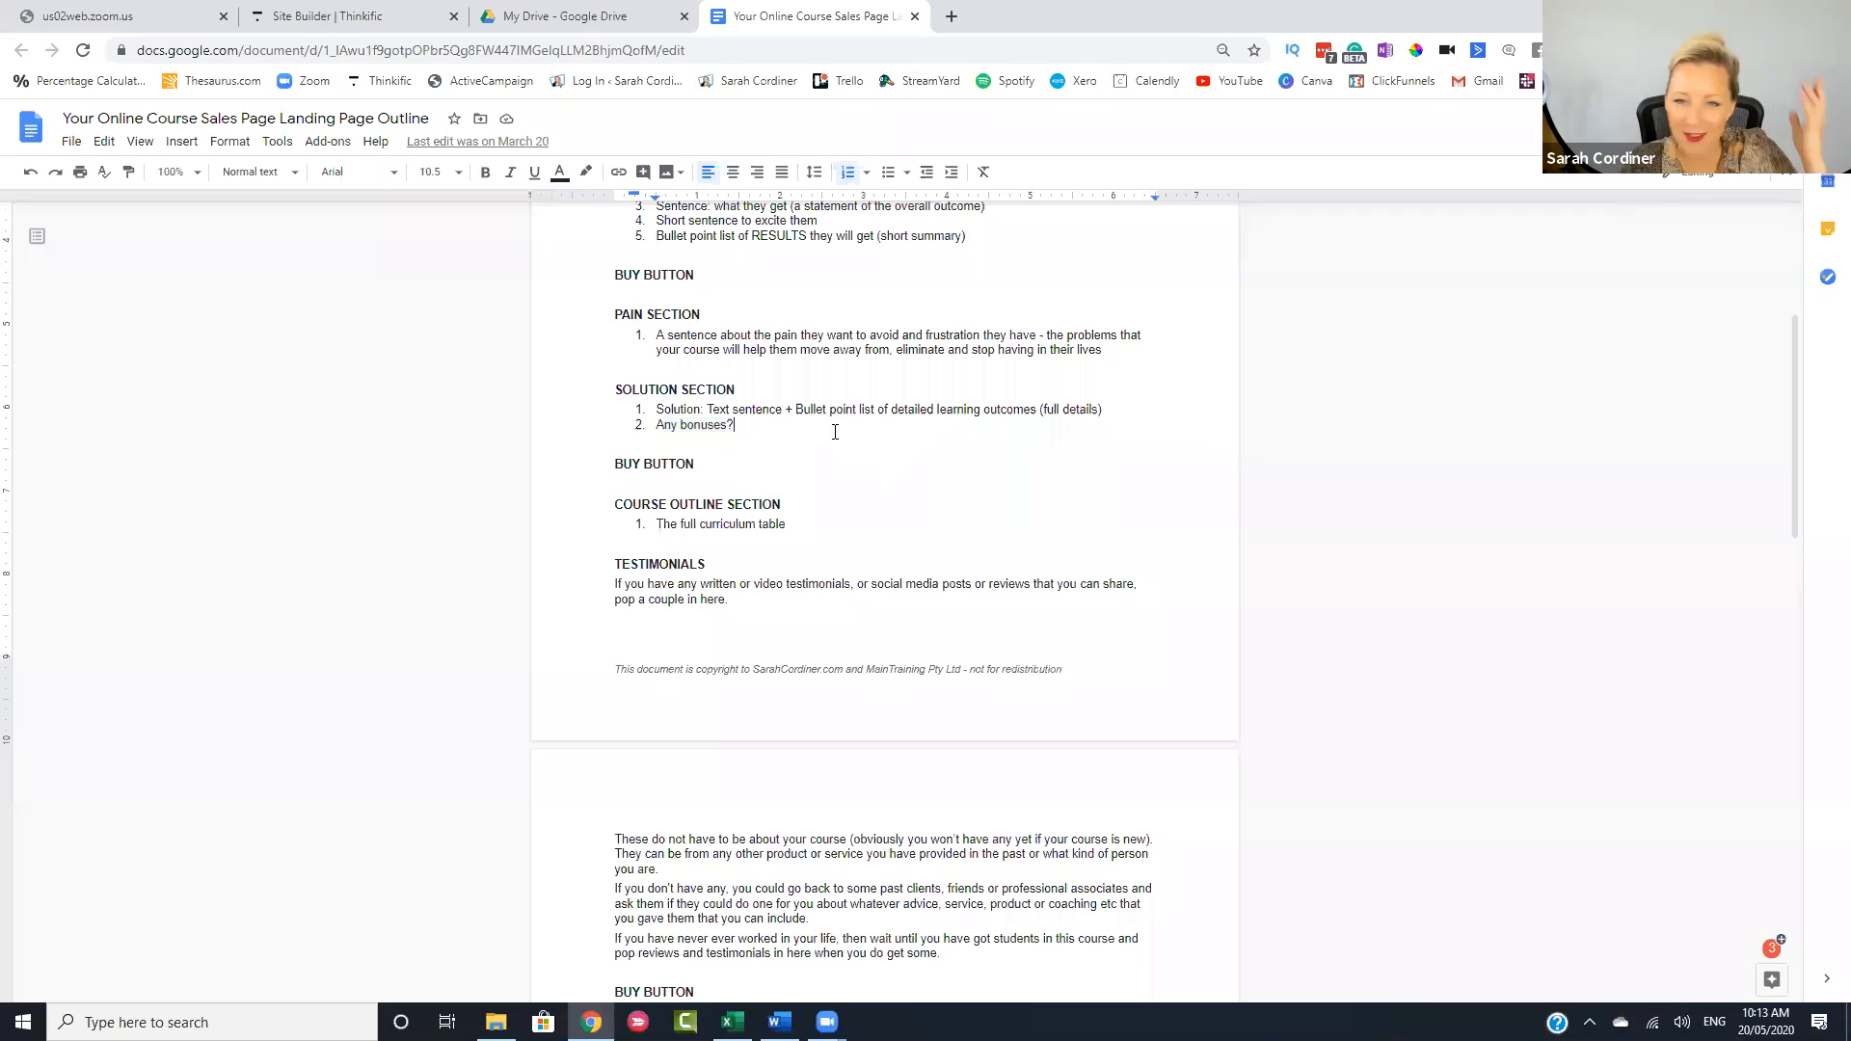
{"action": "left_click_drag", "start_coordinate": [800, 428], "coordinate": [627, 429]}
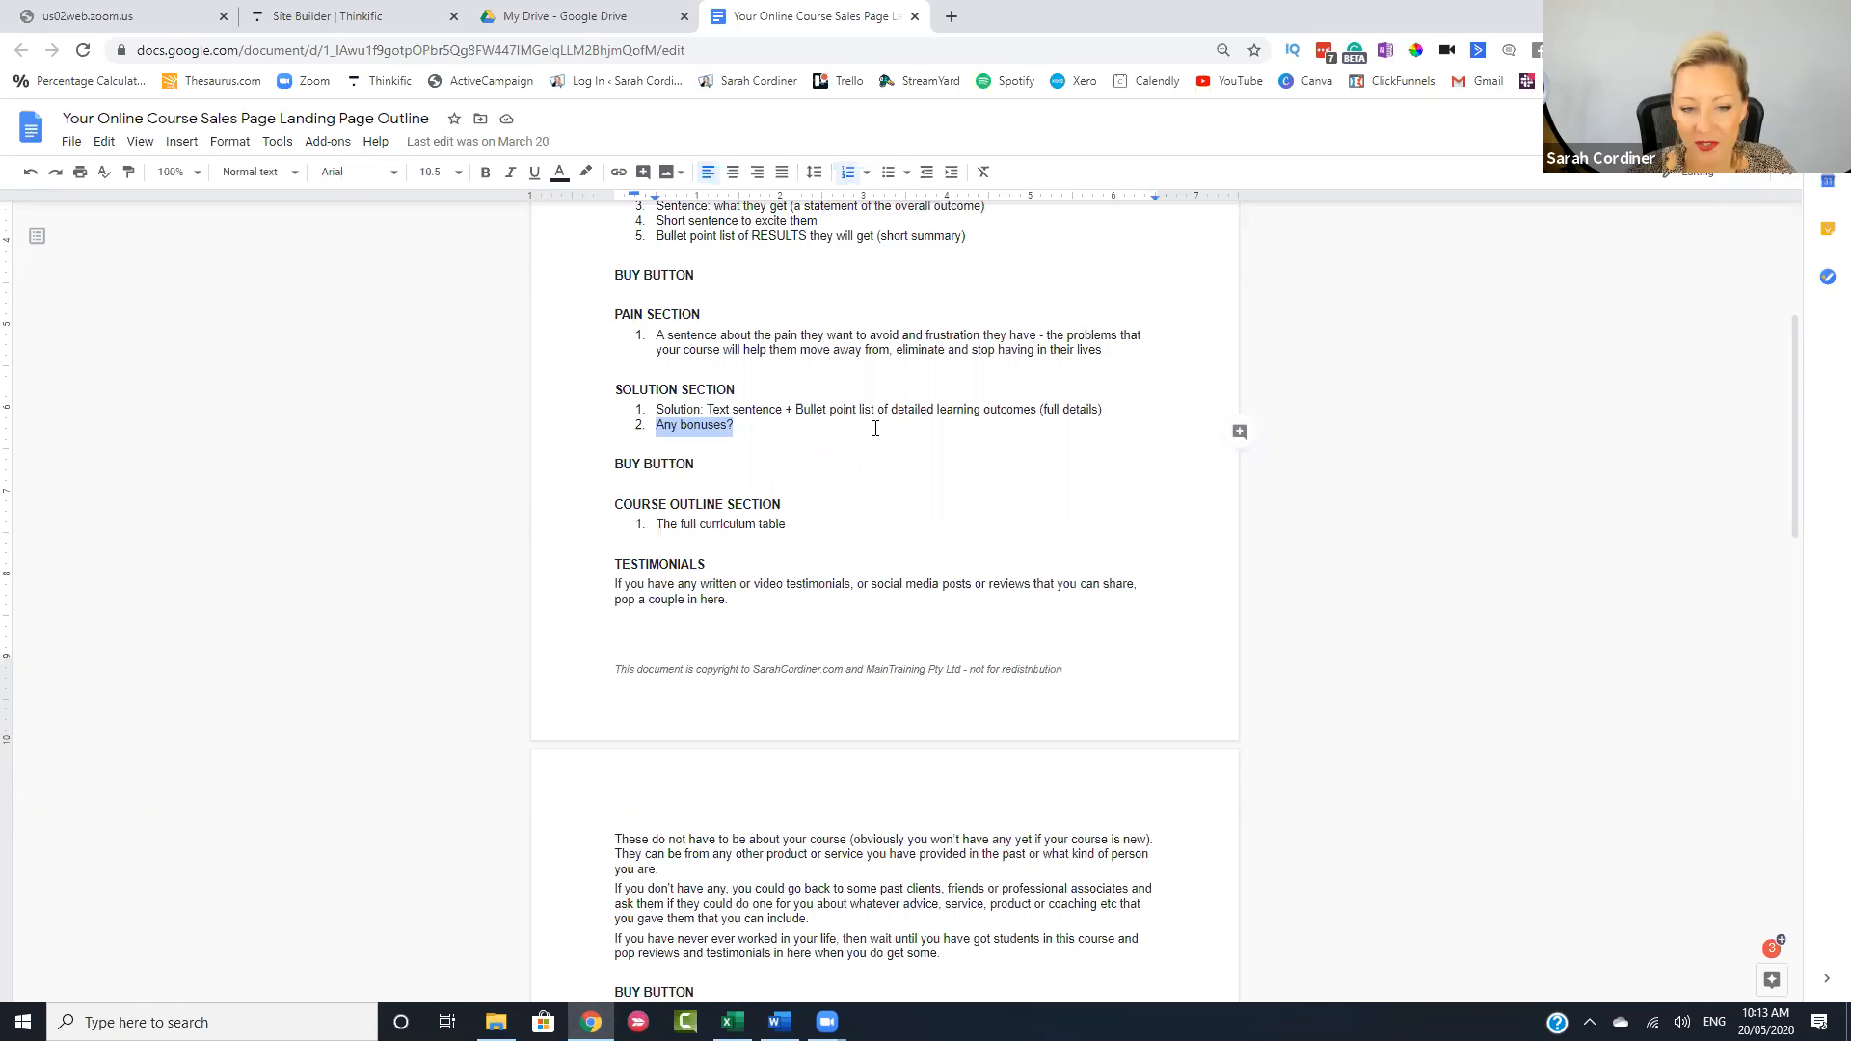
- Examine the template's Course Outline section with its curriculum table item and the guidance on adding testimonials
{"action": "scroll", "coordinate": [873, 426], "scroll_direction": "down", "scroll_amount": 2}
{"action": "left_click_drag", "start_coordinate": [819, 328], "coordinate": [647, 331]}
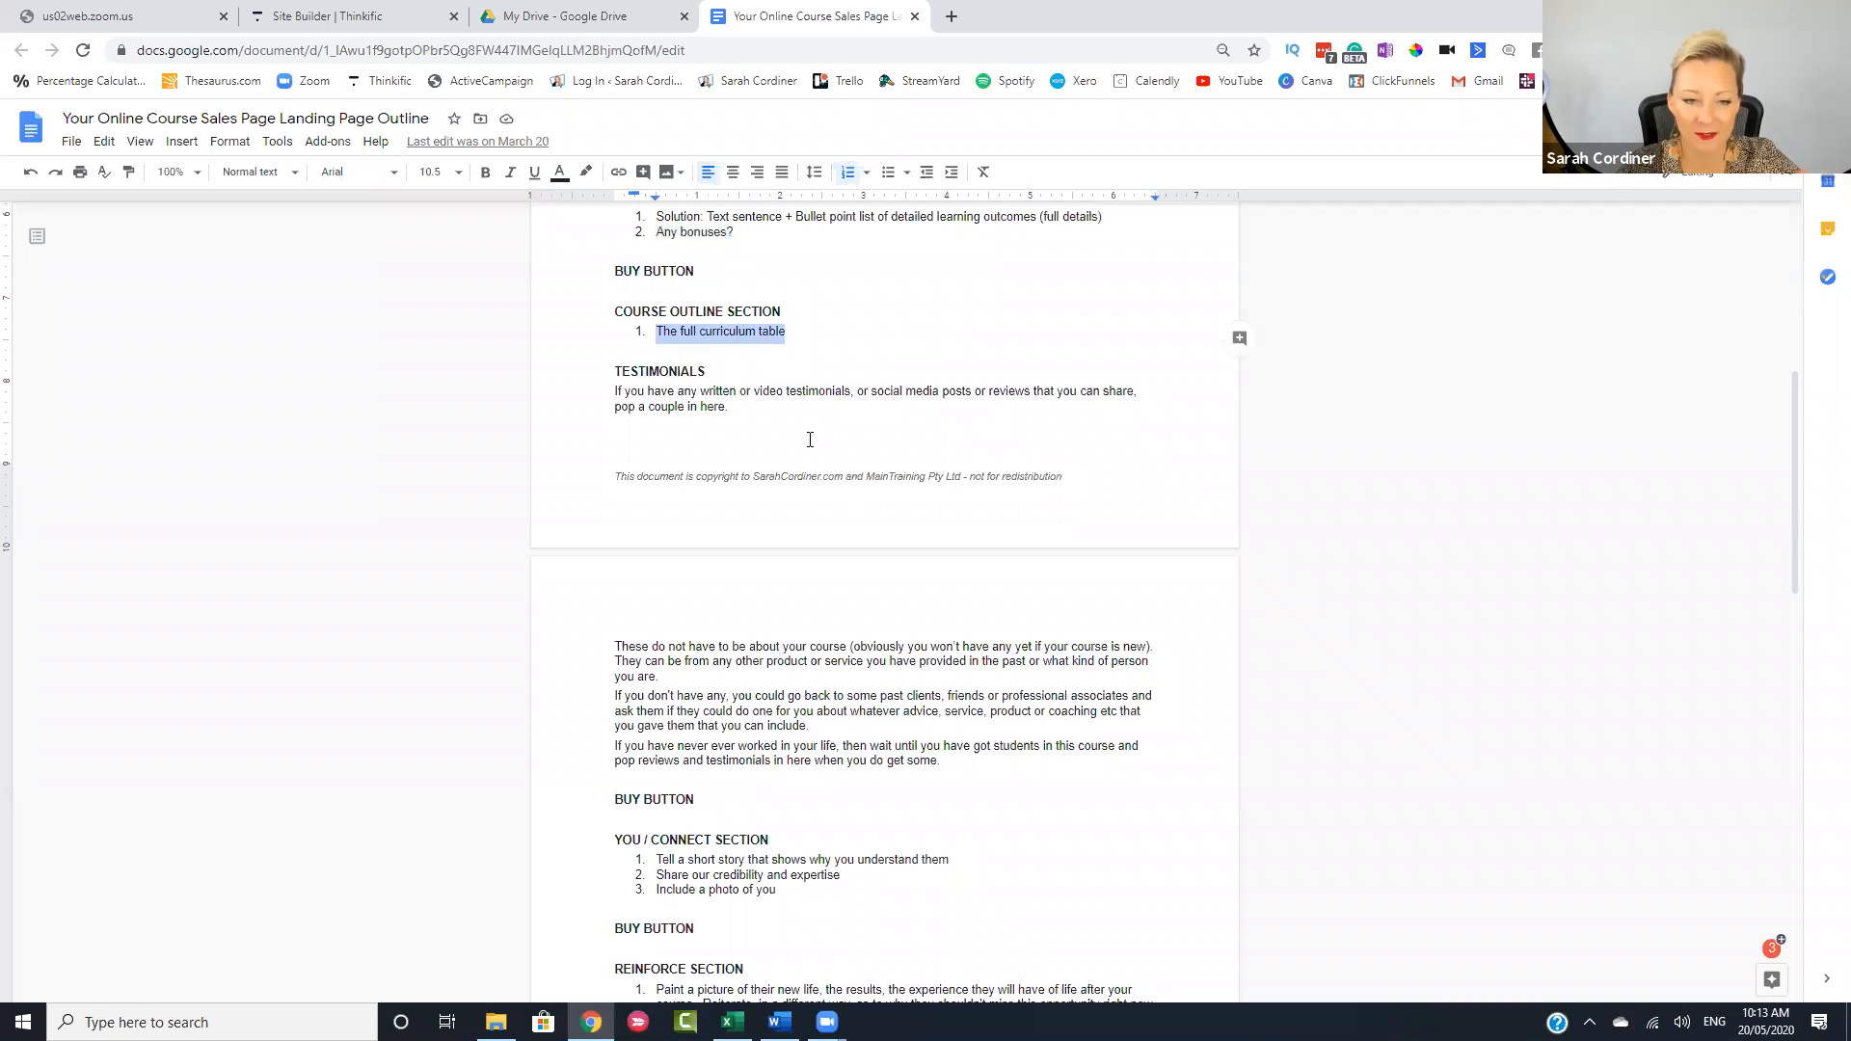
{"action": "left_click_drag", "start_coordinate": [611, 390], "coordinate": [760, 401]}
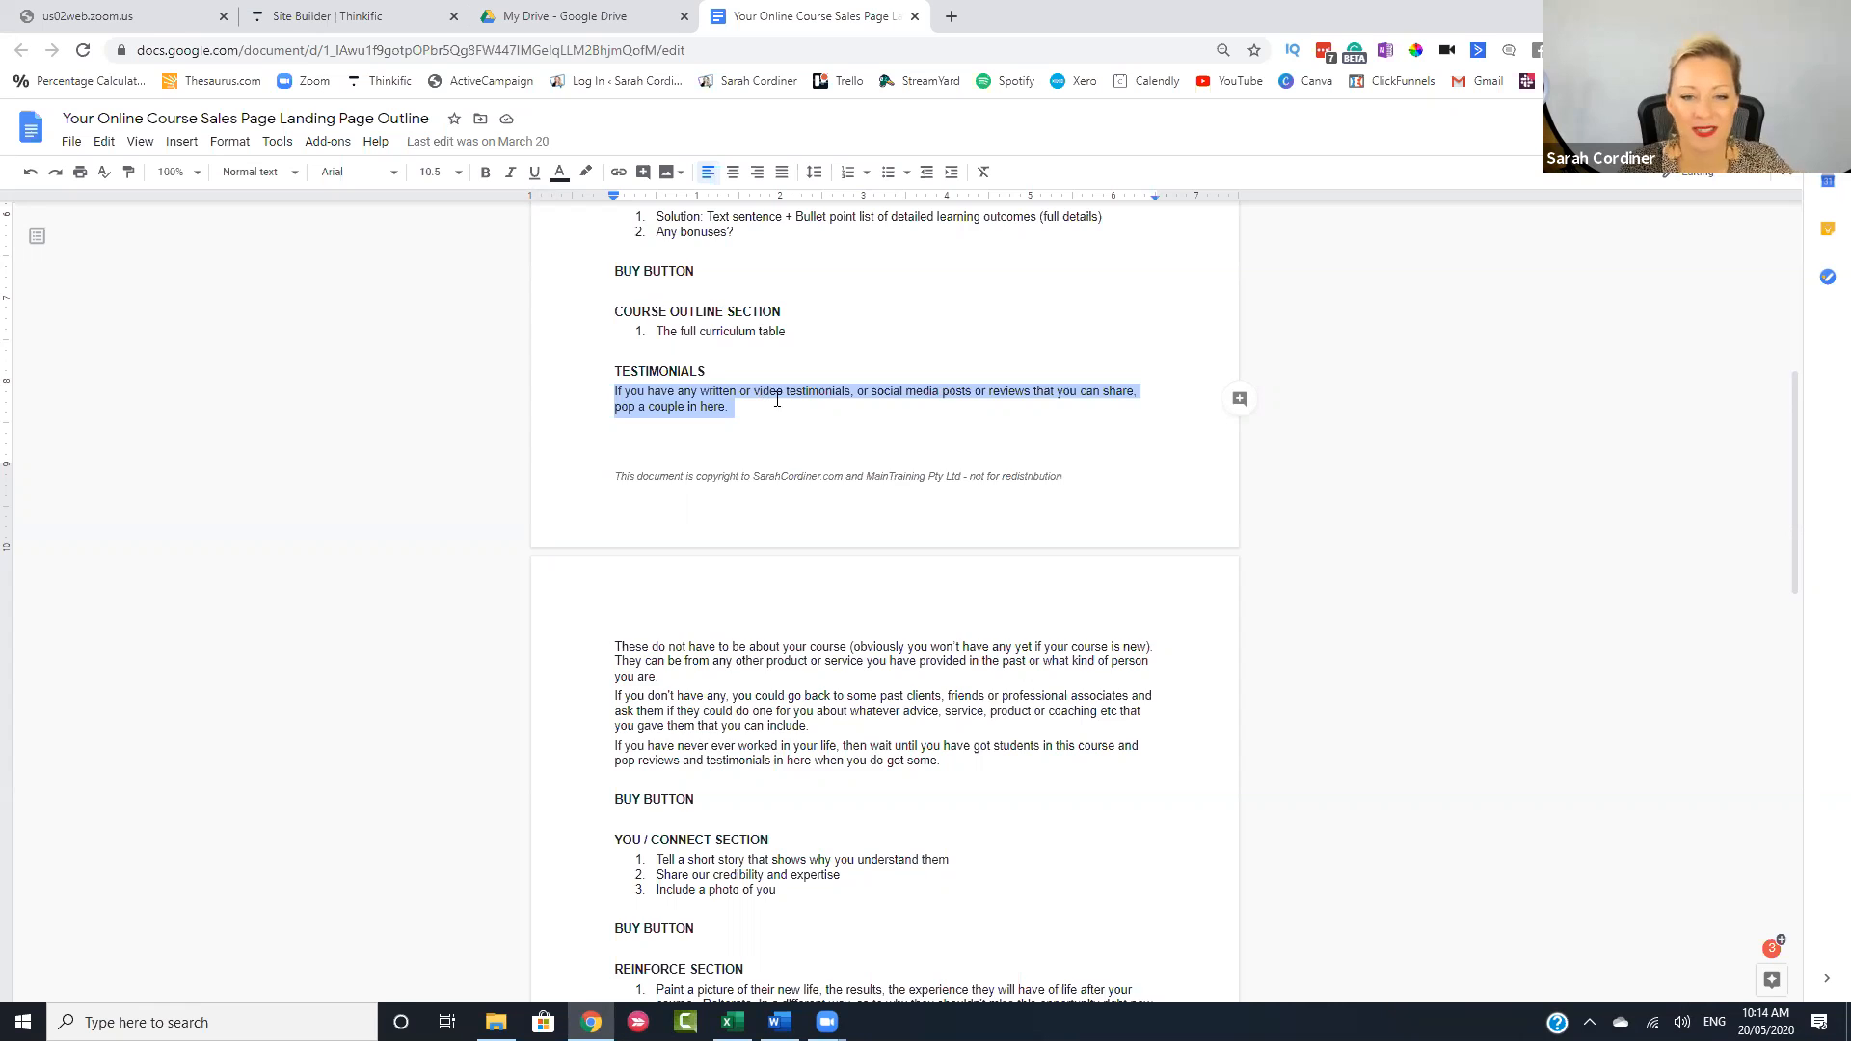
- Examine the You / Connect section's three items and skim the template's remaining sections through Scarcity
{"action": "scroll", "coordinate": [777, 399], "scroll_direction": "down", "scroll_amount": 4}
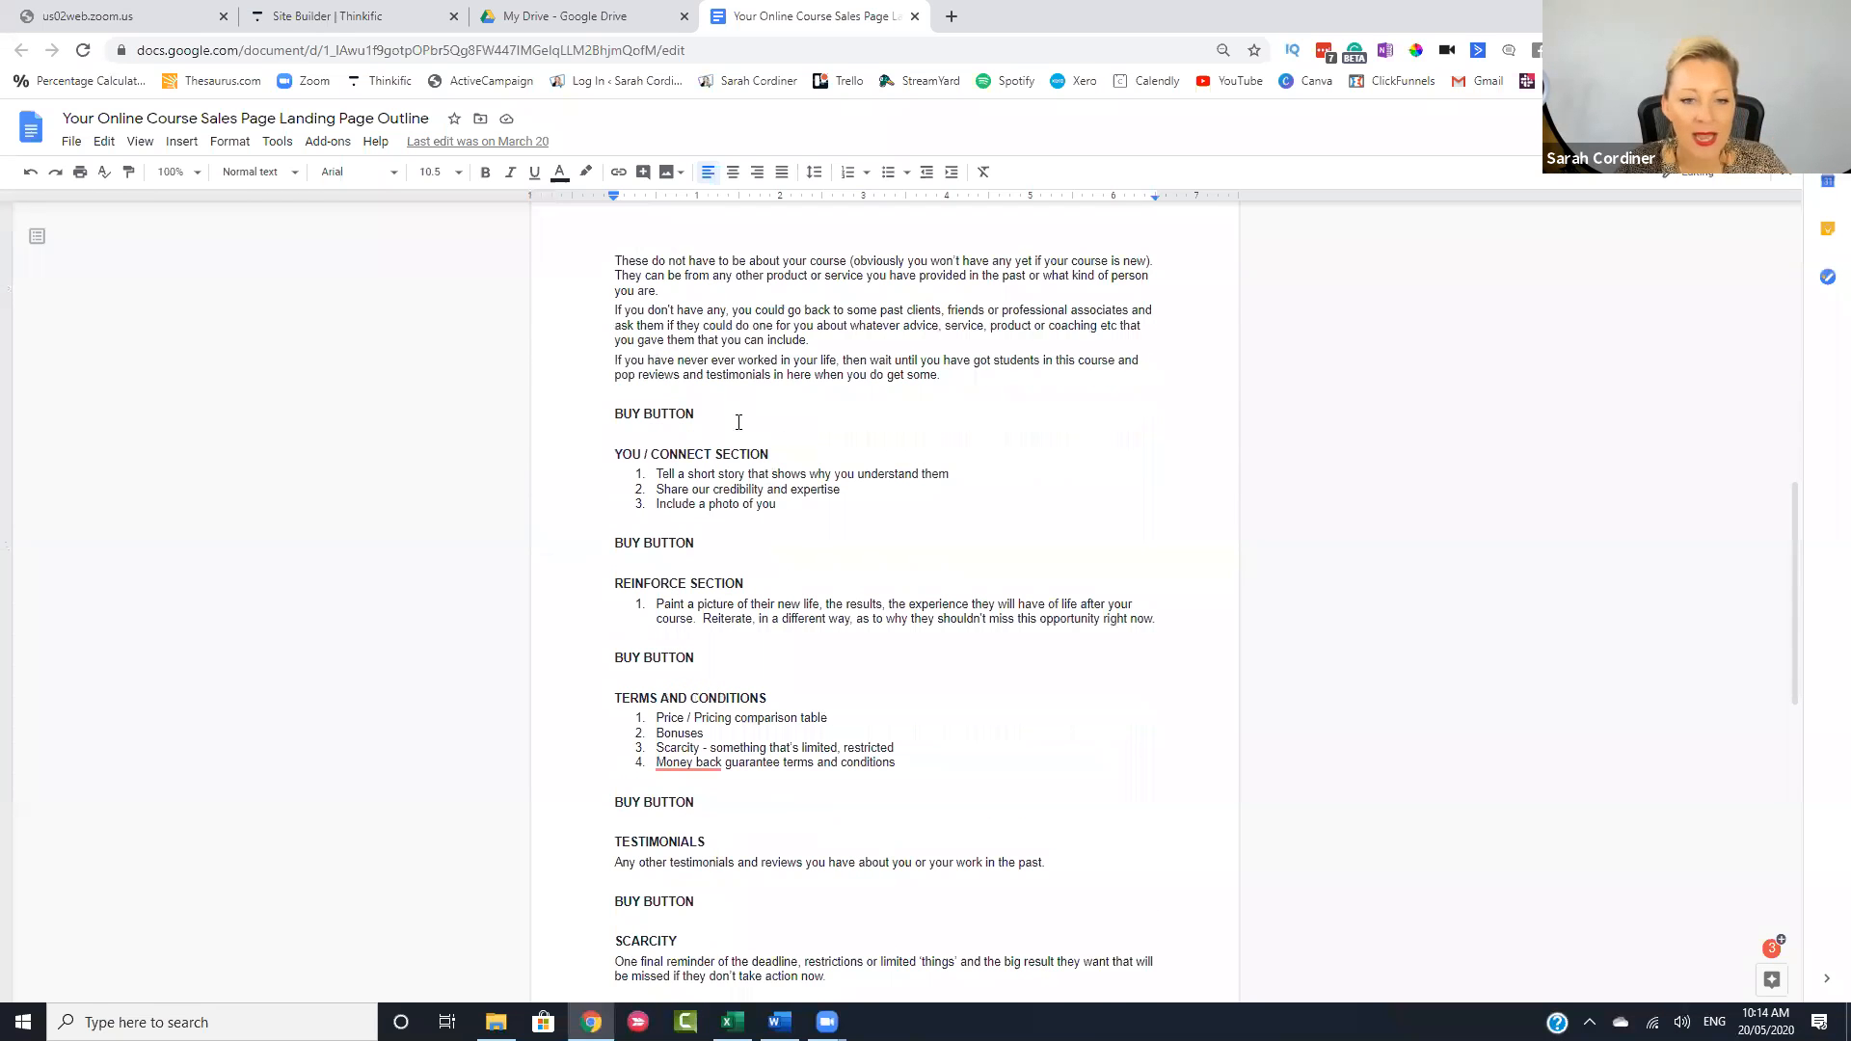
{"action": "left_click_drag", "start_coordinate": [777, 504], "coordinate": [608, 449]}
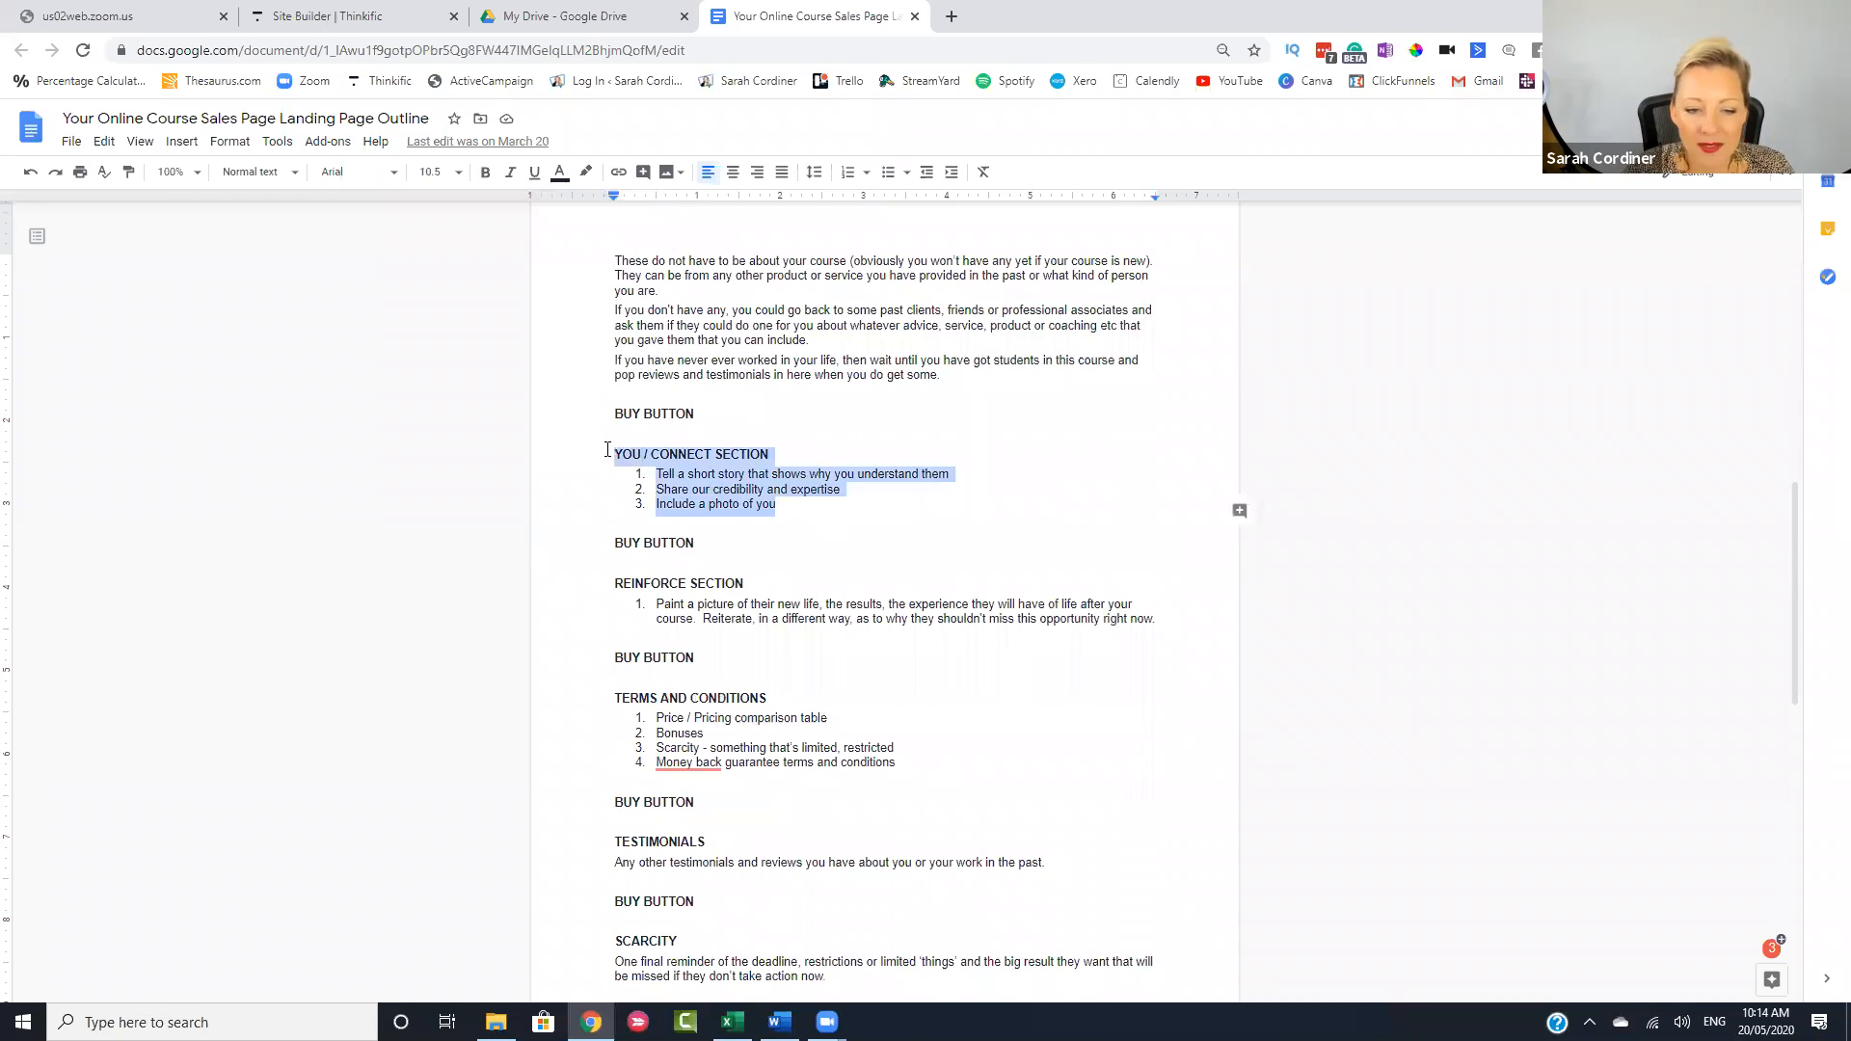
{"action": "scroll", "coordinate": [789, 470], "scroll_direction": "down", "scroll_amount": 4}
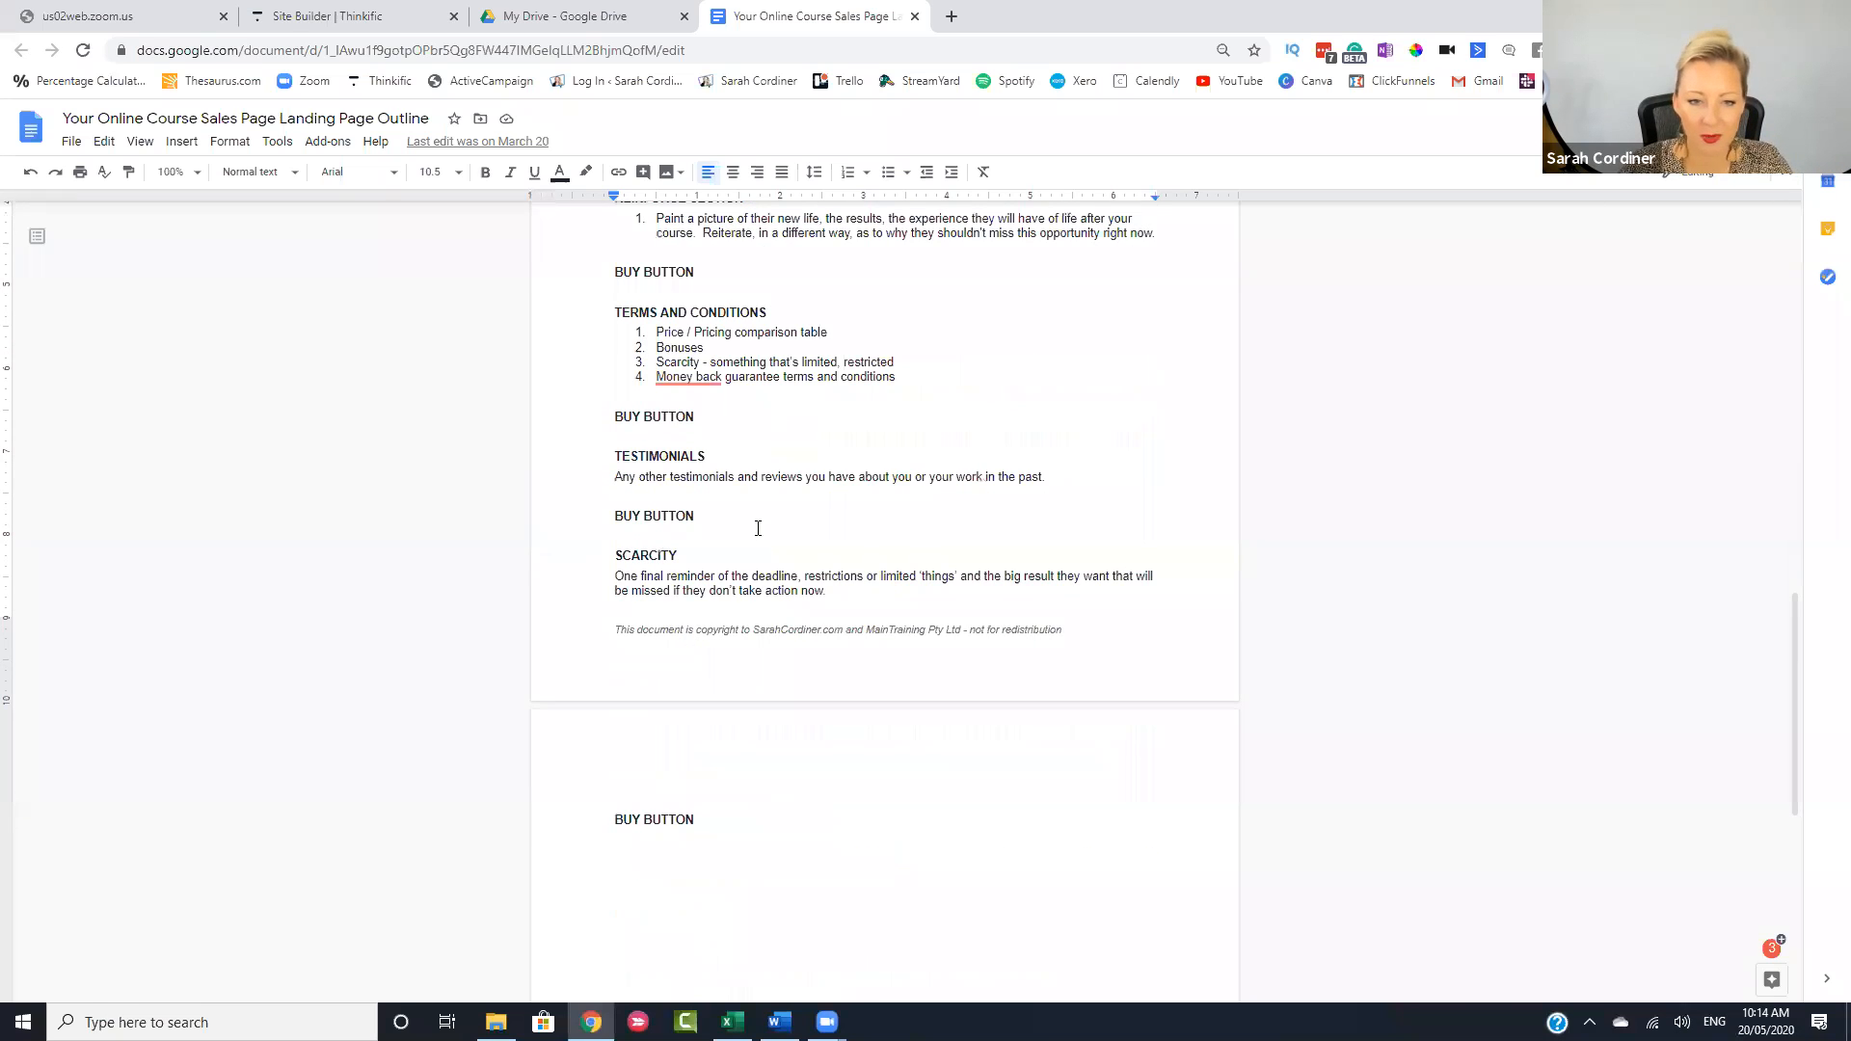
{"action": "scroll", "coordinate": [733, 546], "scroll_direction": "up", "scroll_amount": 2}
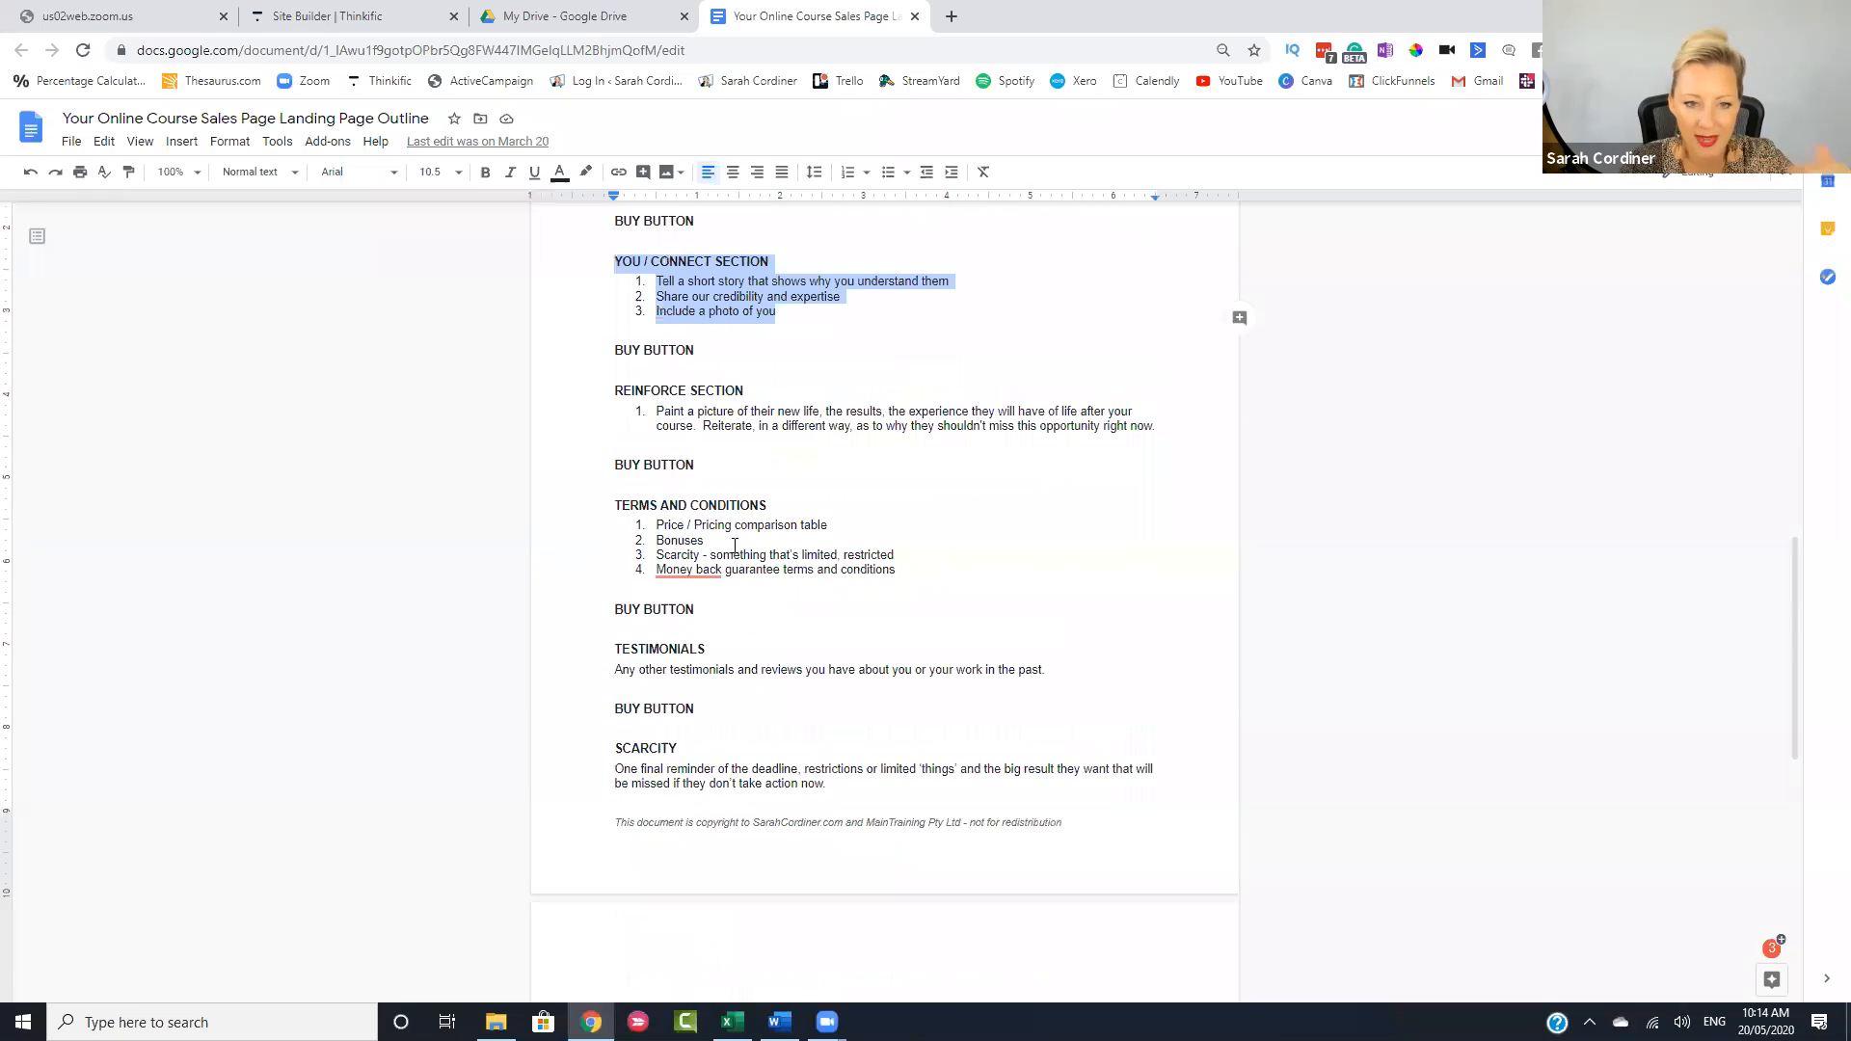
- Review the landing page template again from its major headline down to the first Testimonials section
{"action": "left_click", "coordinate": [744, 446]}
{"action": "scroll", "coordinate": [743, 449], "scroll_direction": "up", "scroll_amount": 3}
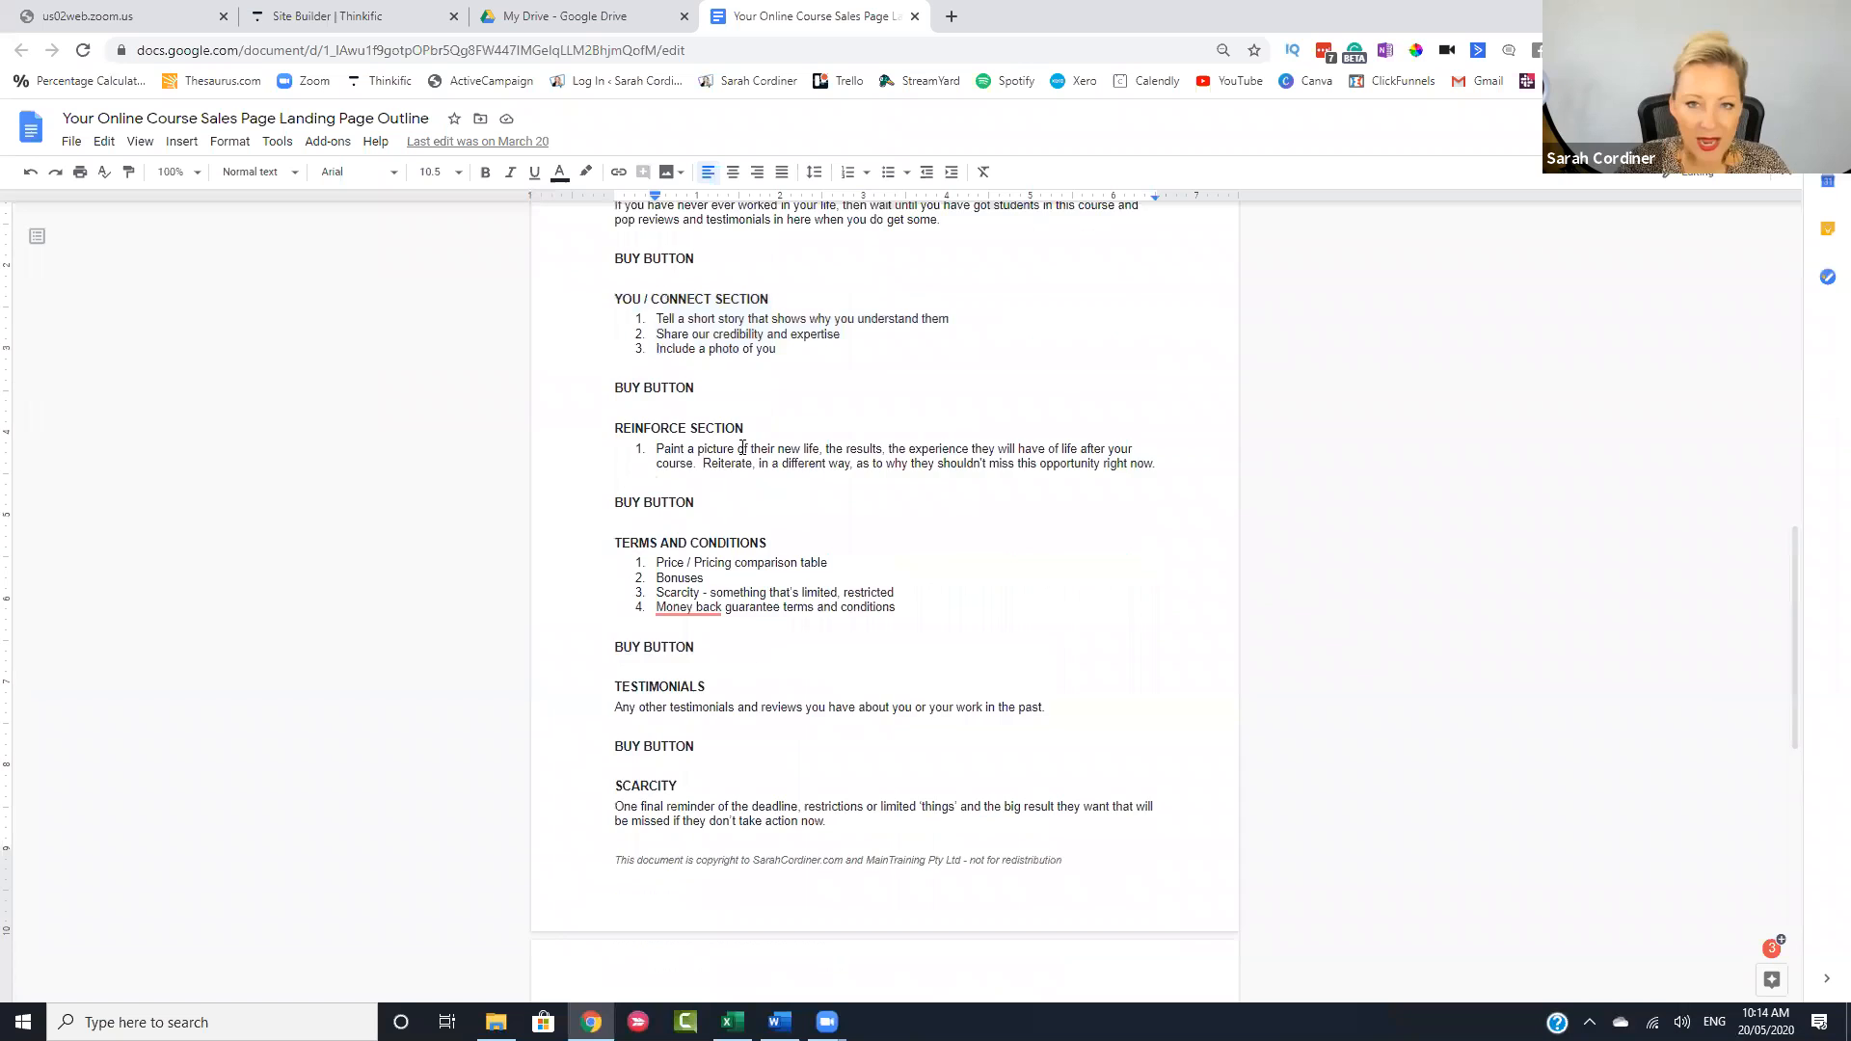
{"action": "scroll", "coordinate": [742, 448], "scroll_direction": "up", "scroll_amount": 8}
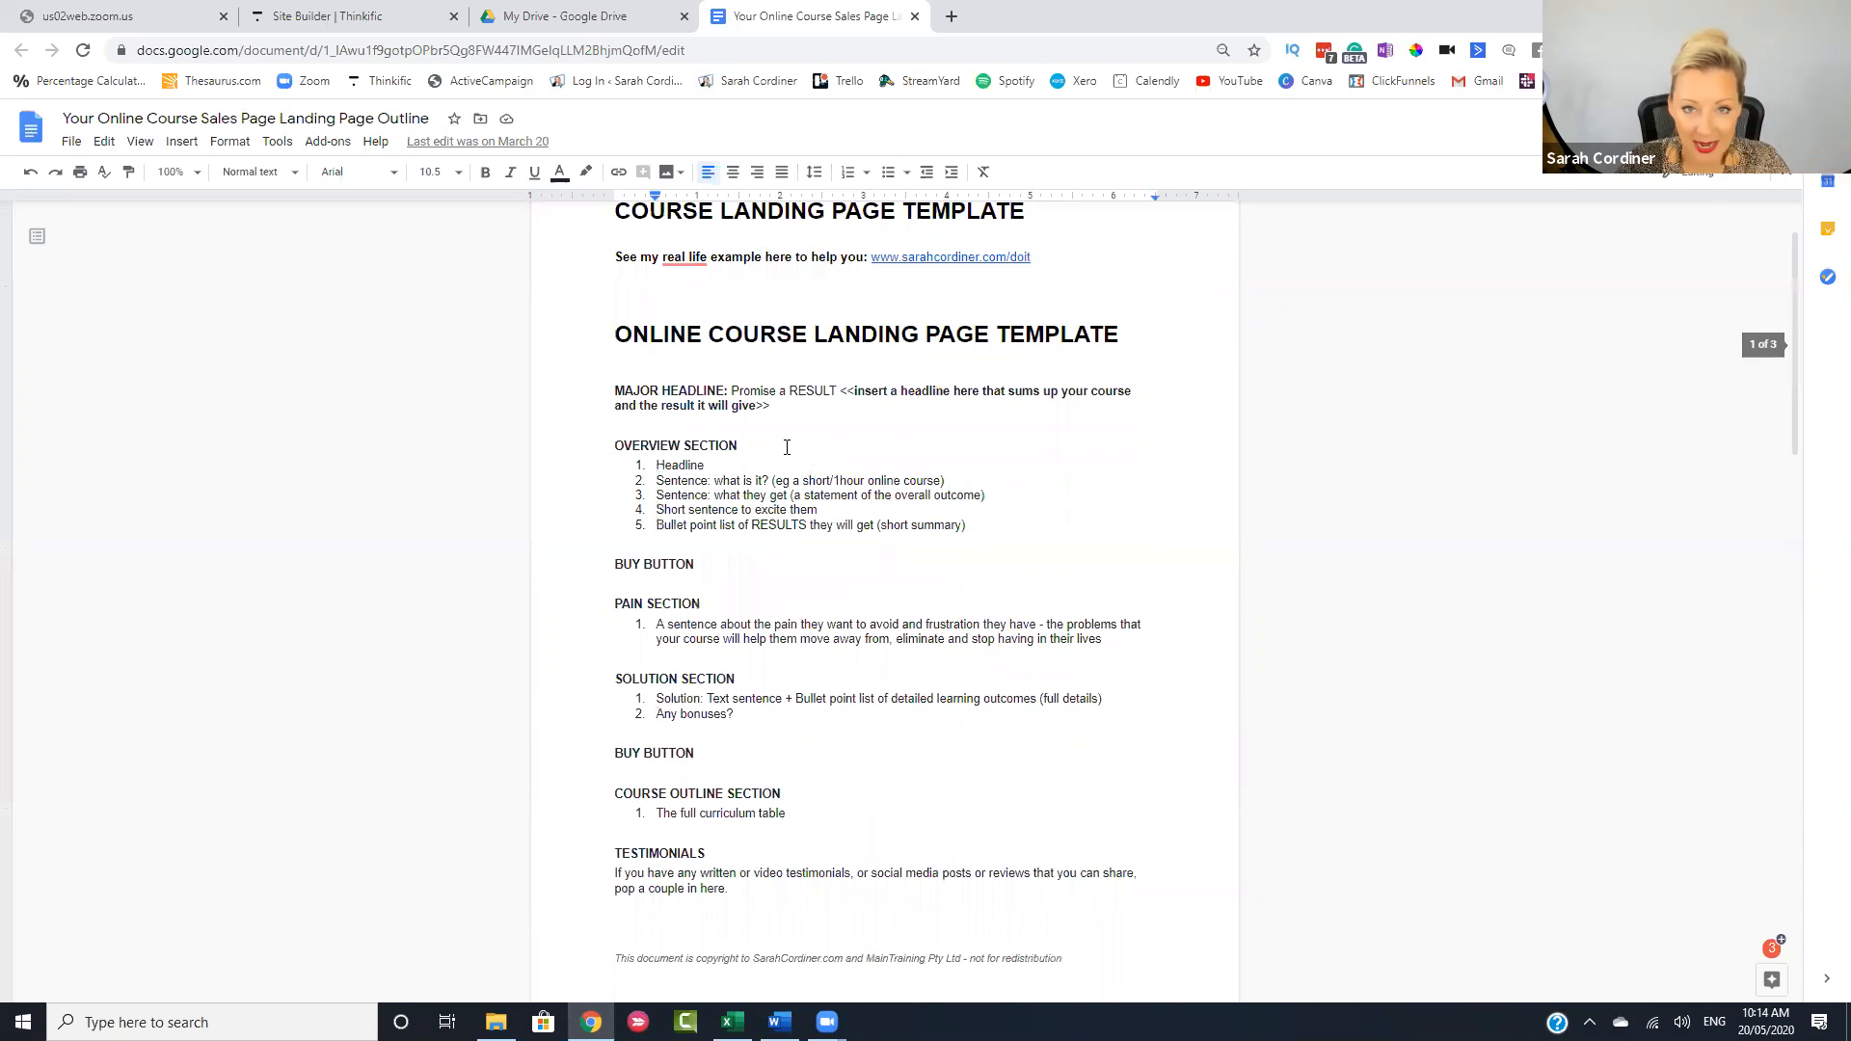
{"action": "scroll", "coordinate": [788, 447], "scroll_direction": "down", "scroll_amount": 2}
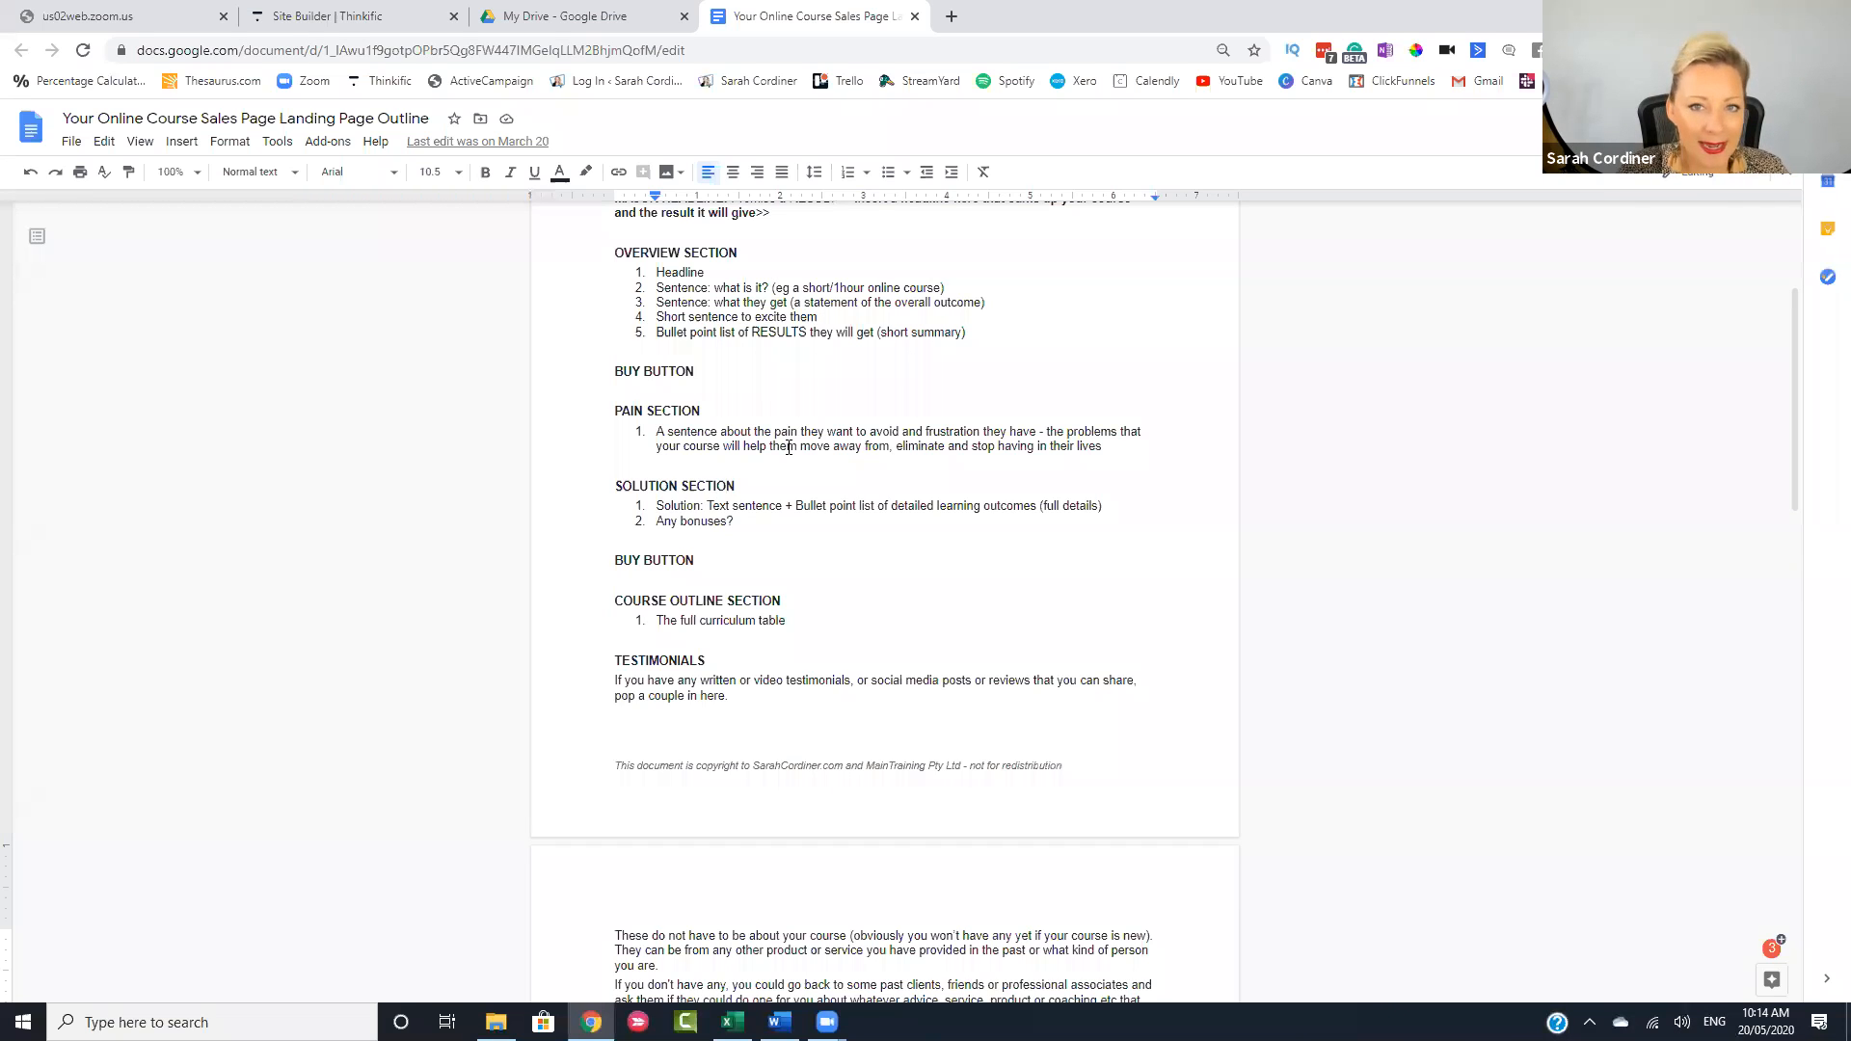
{"action": "scroll", "coordinate": [843, 513], "scroll_direction": "down", "scroll_amount": 1}
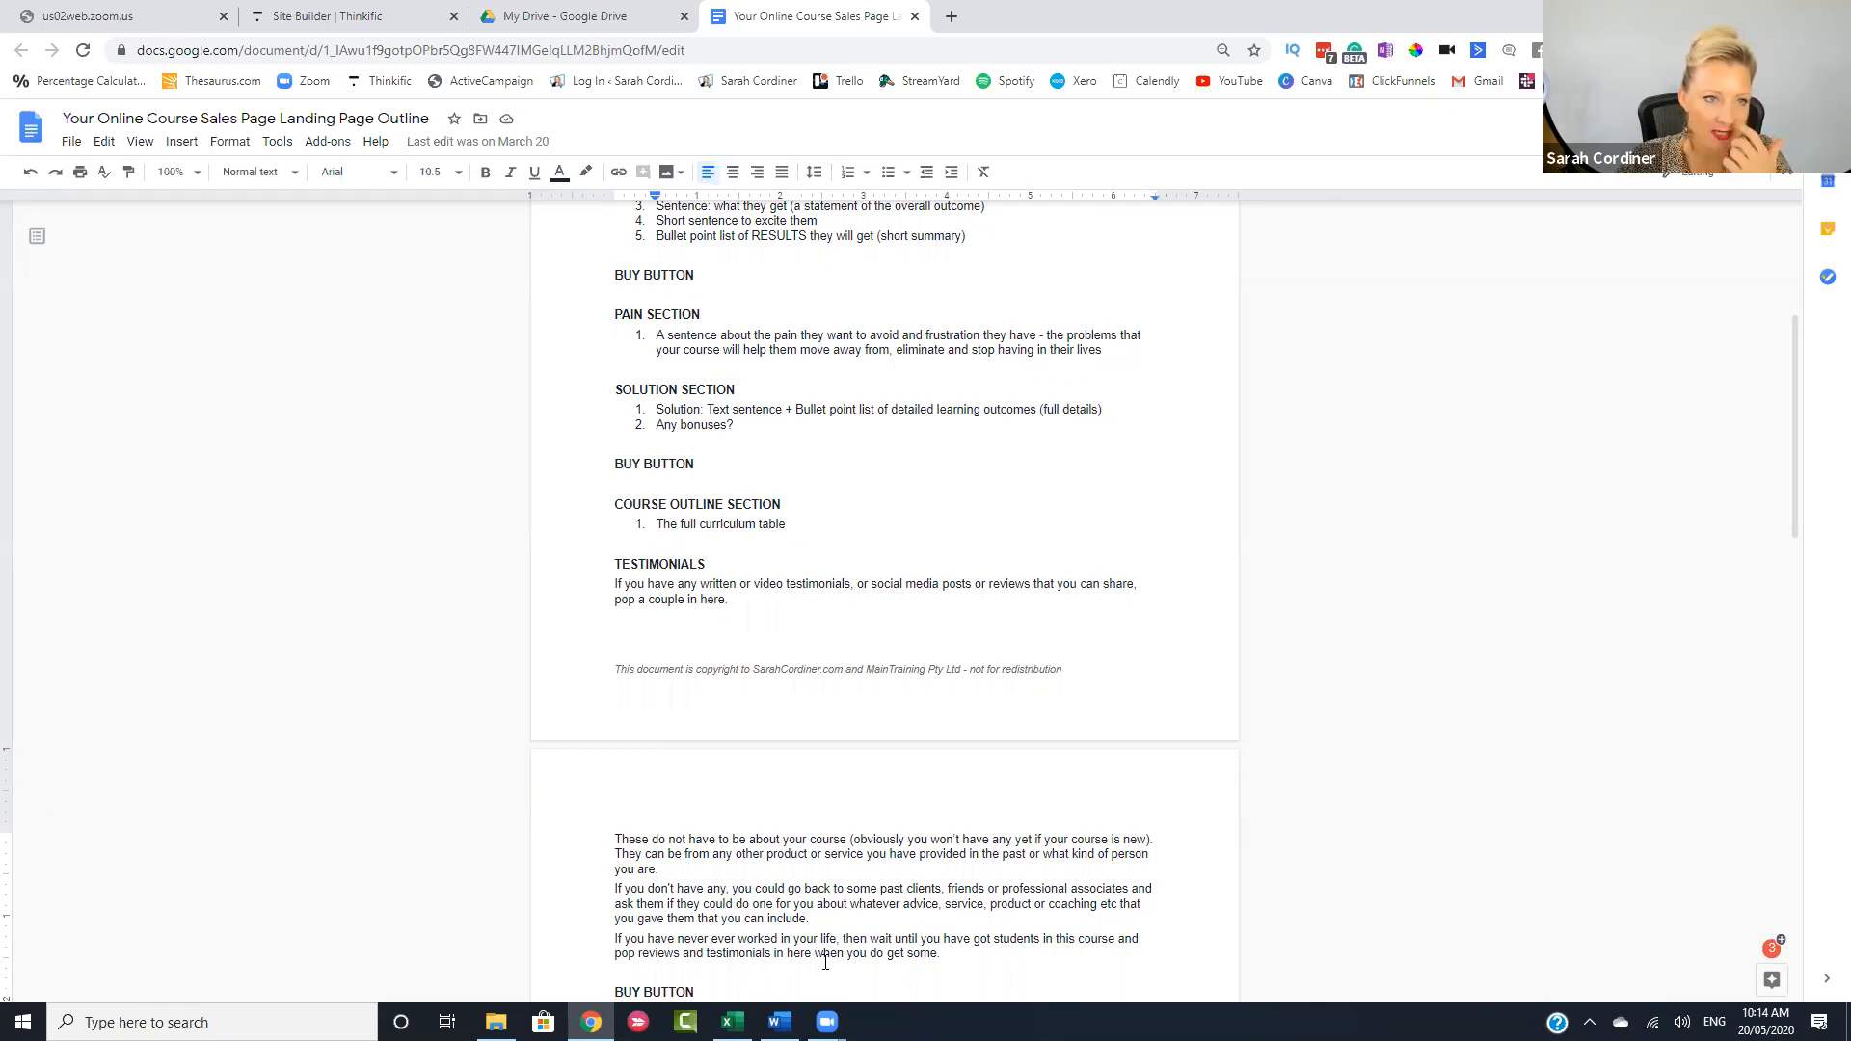
{"action": "scroll", "coordinate": [868, 502], "scroll_direction": "up", "scroll_amount": 4}
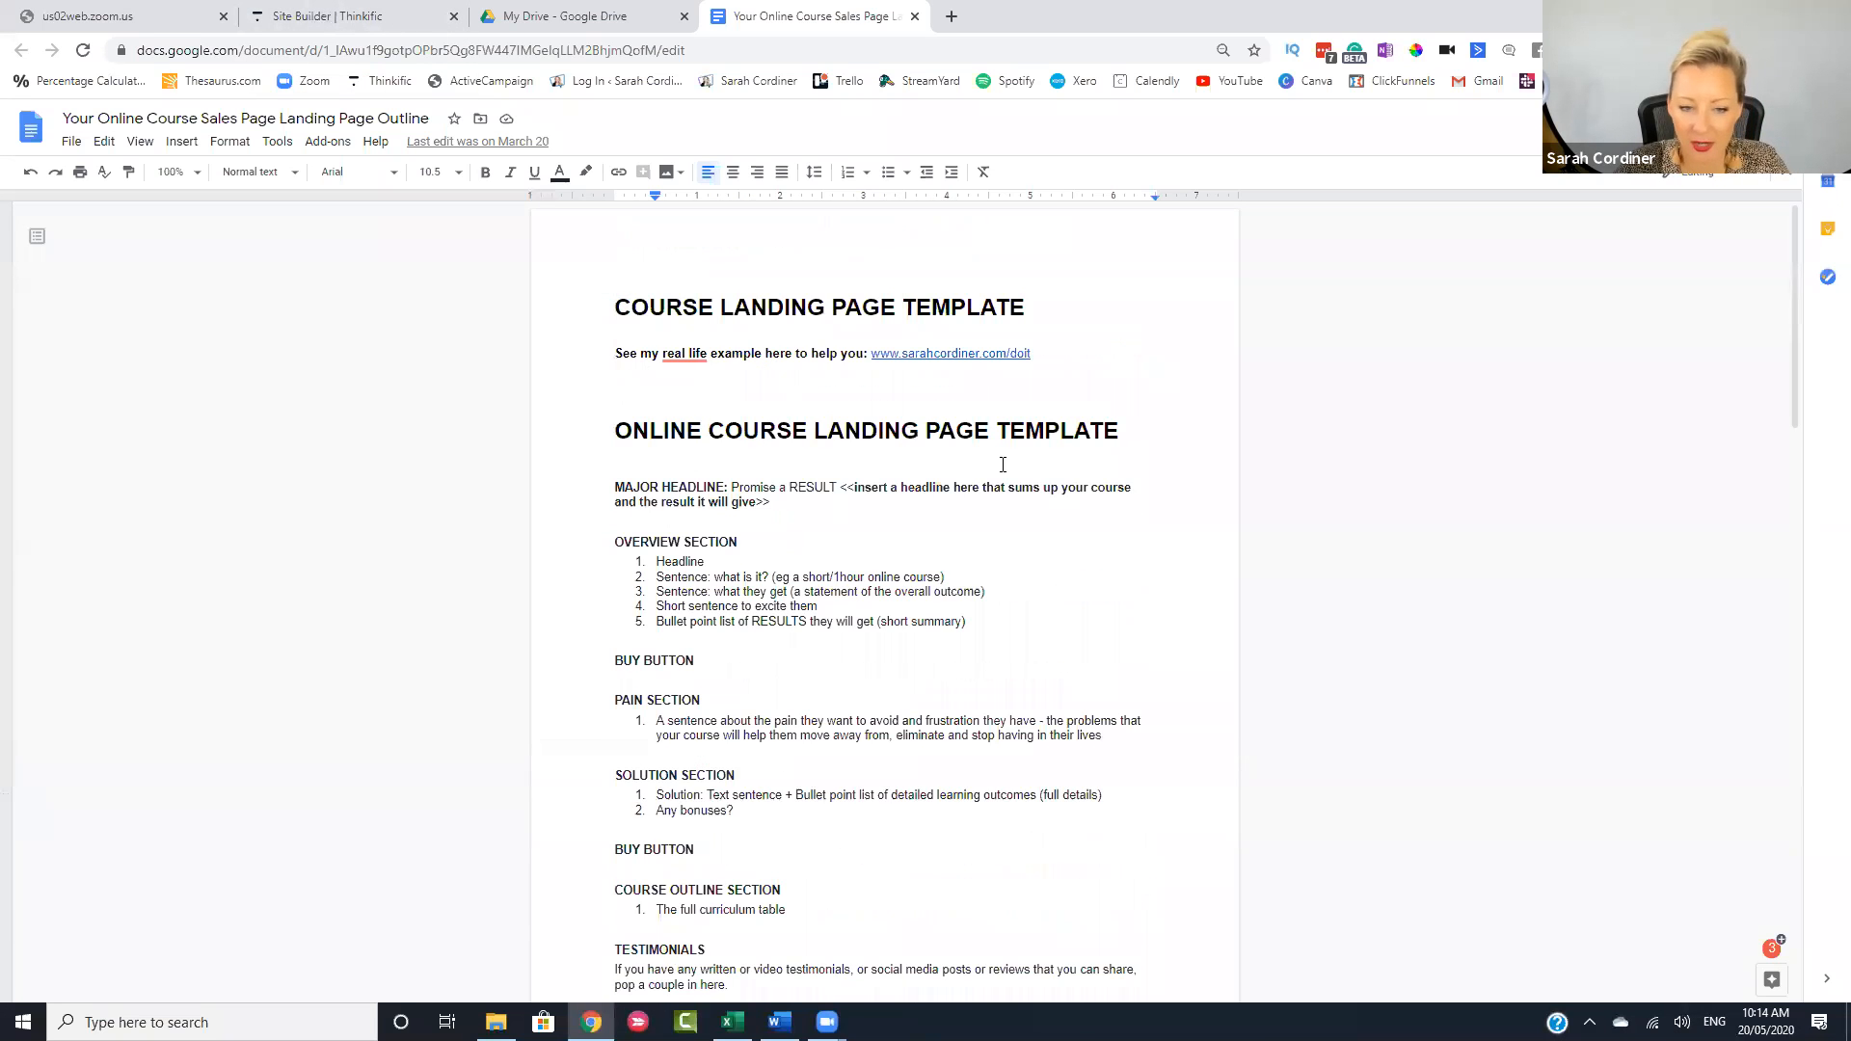
{"action": "scroll", "coordinate": [826, 674], "scroll_direction": "down", "scroll_amount": 2}
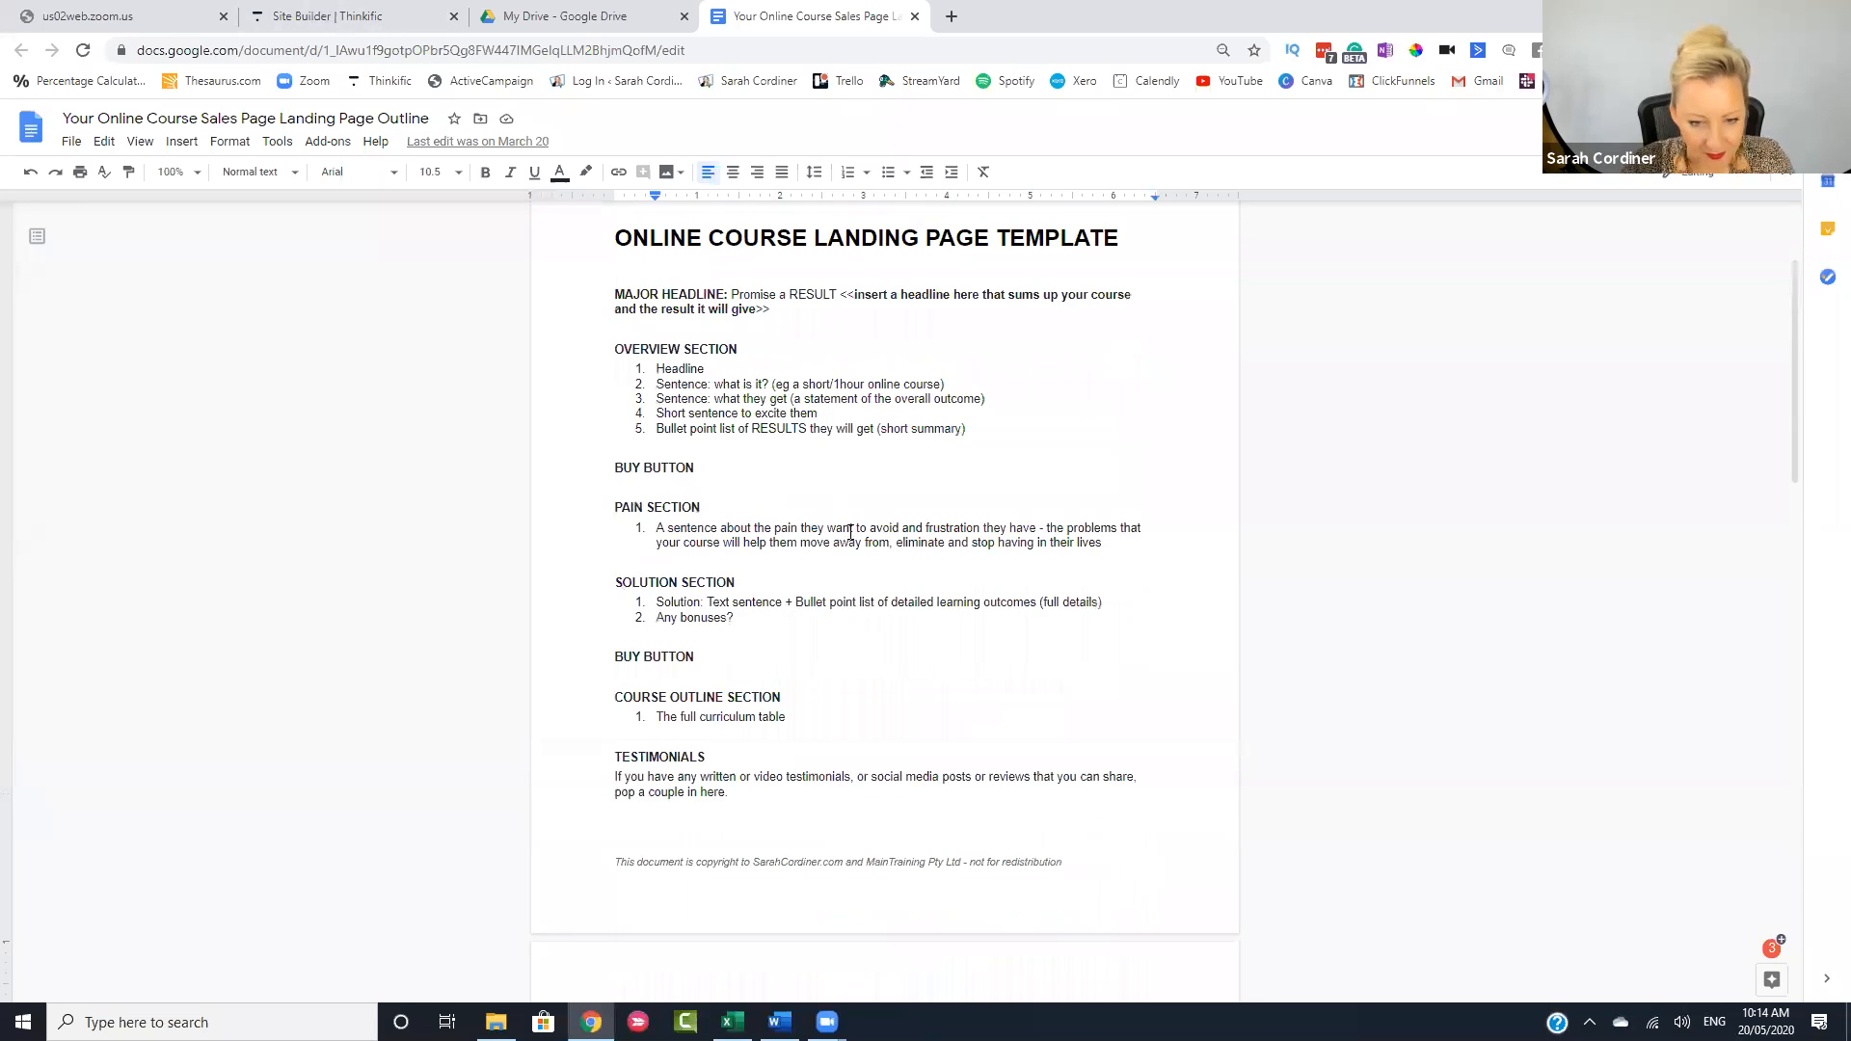
- Switch to the Thinkific site builder and add an Icons & text section to the How To Make Coffee page
{"action": "left_click", "coordinate": [355, 18]}
{"action": "scroll", "coordinate": [735, 403], "scroll_direction": "down", "scroll_amount": 2}
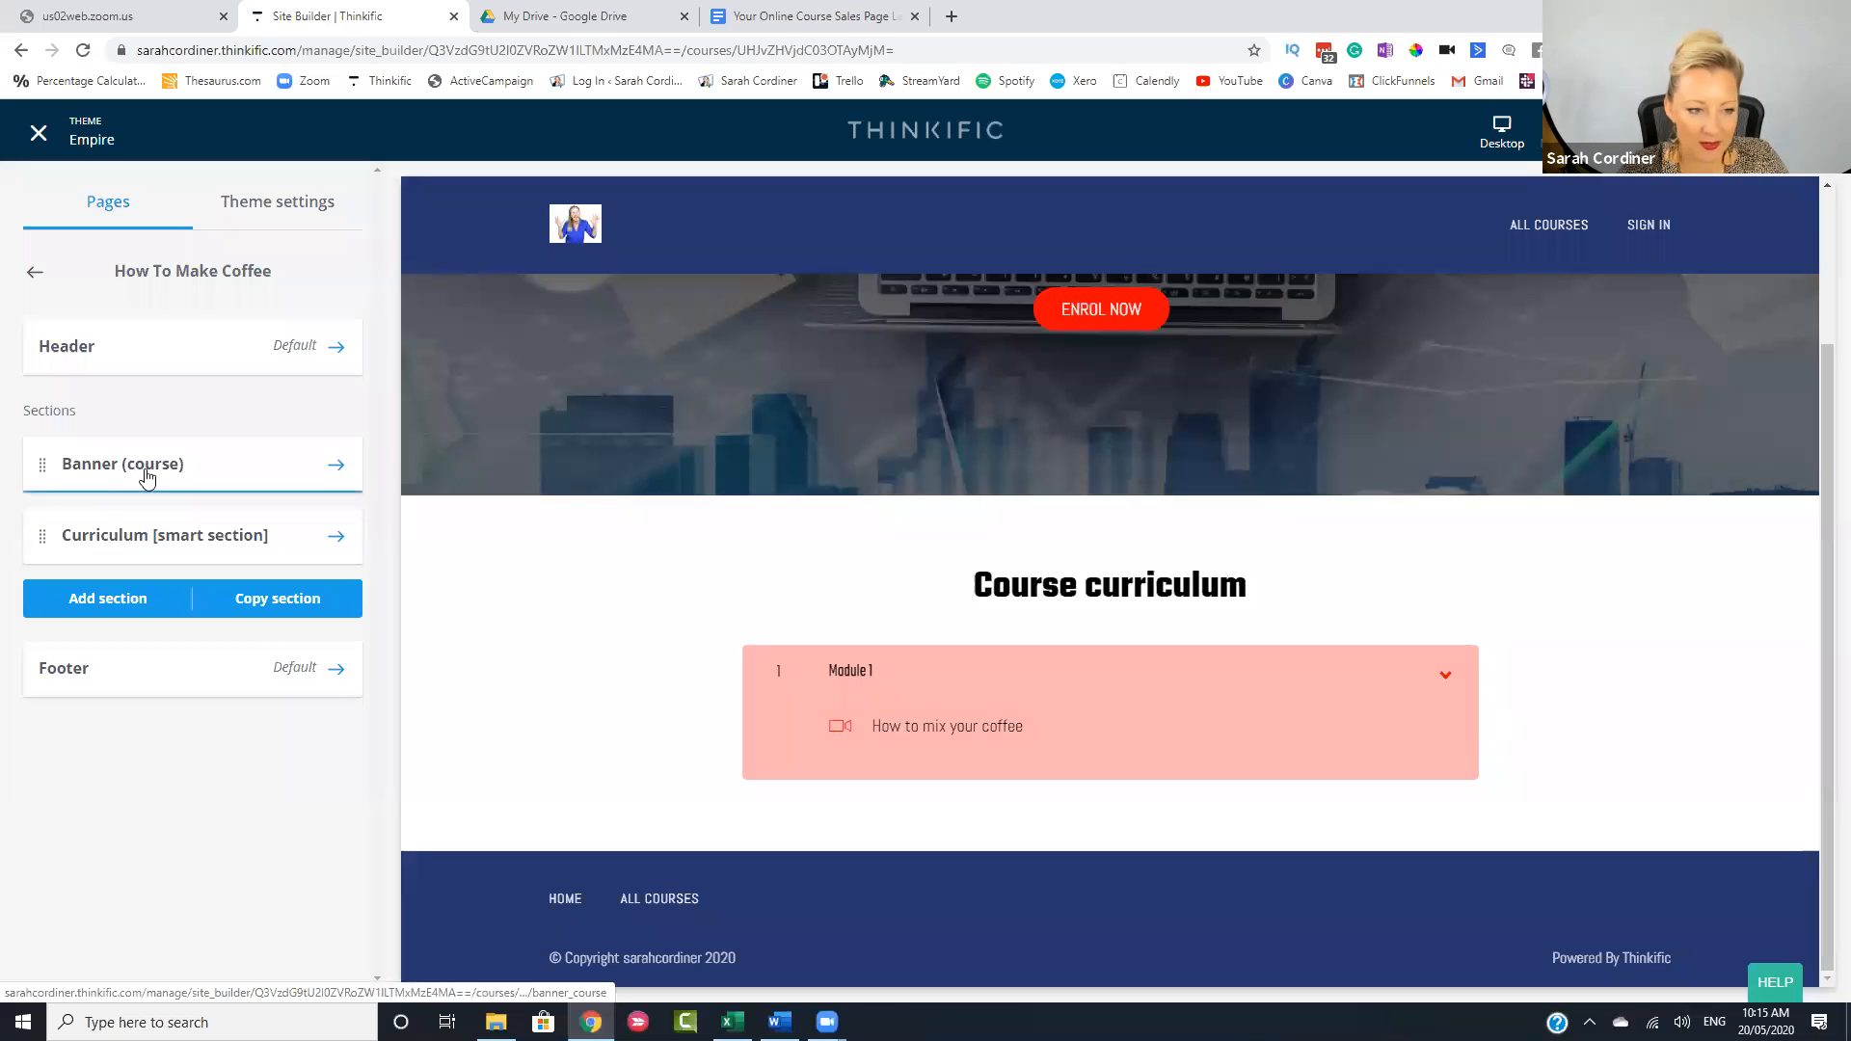
{"action": "left_click", "coordinate": [117, 603]}
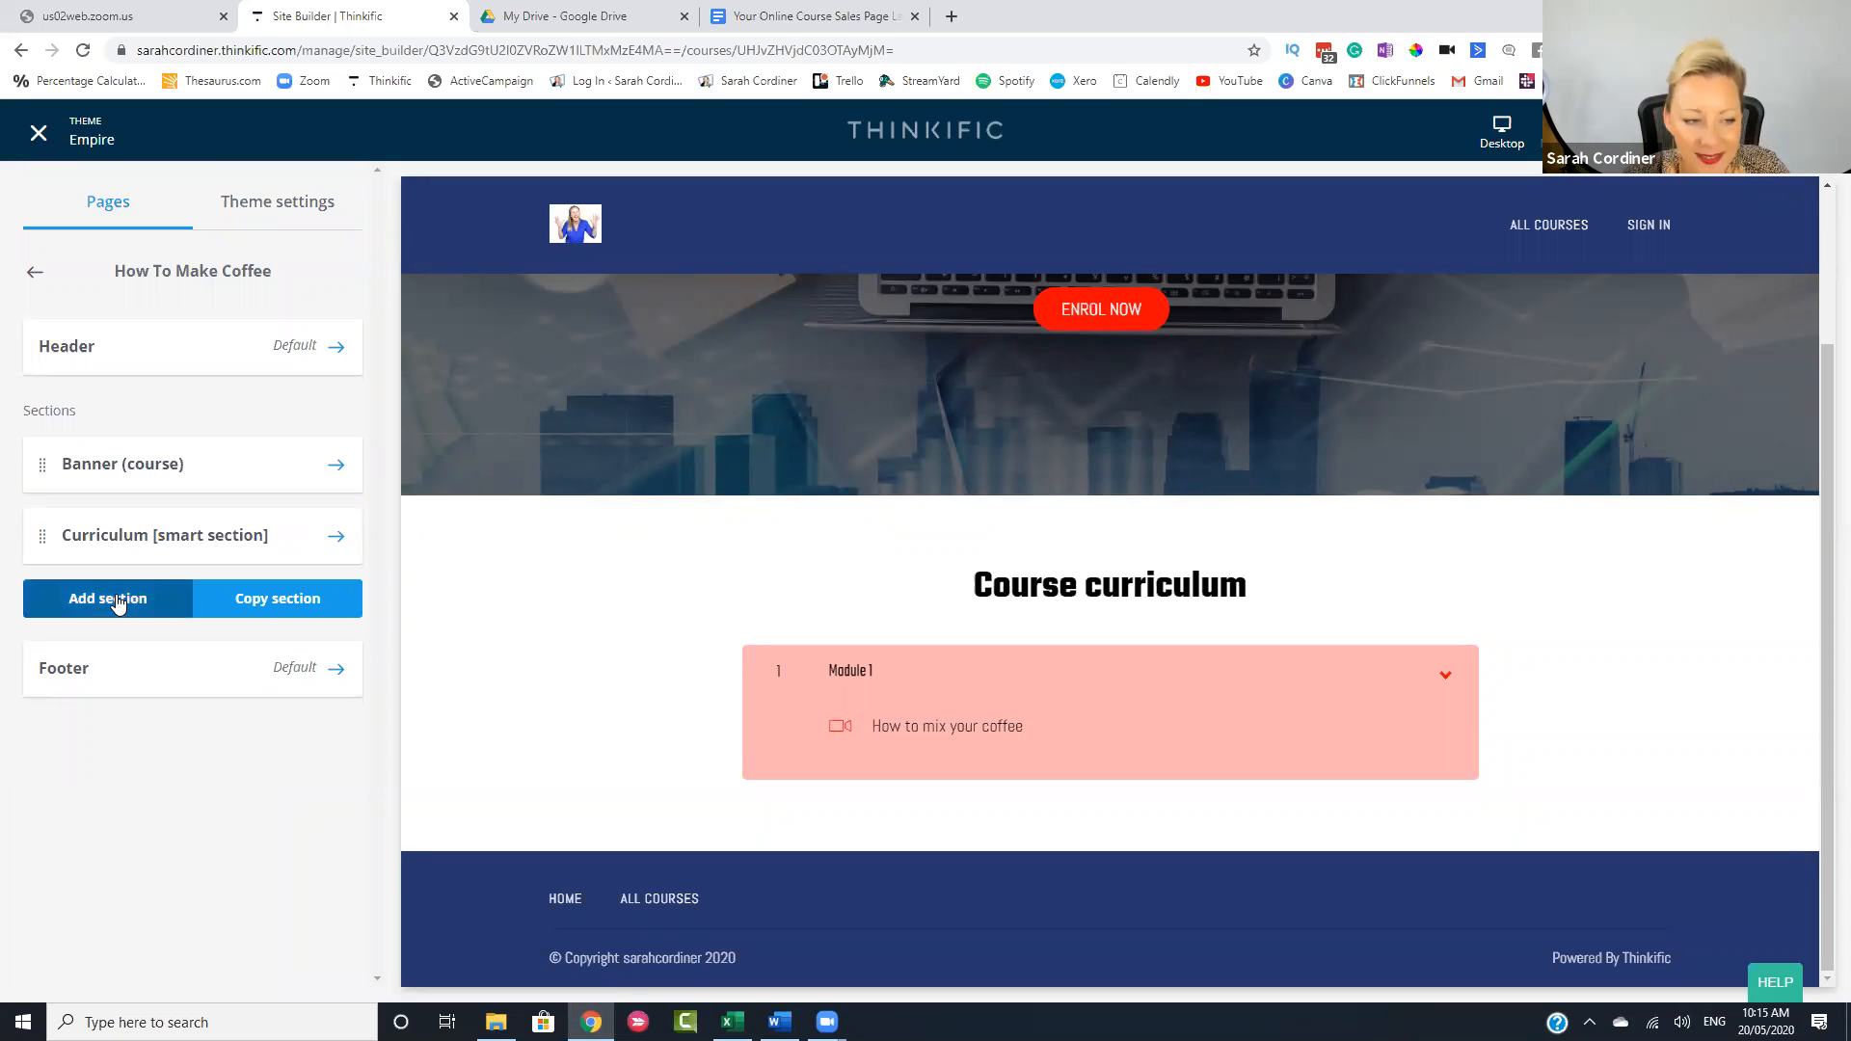
{"action": "left_click", "coordinate": [185, 606]}
{"action": "scroll", "coordinate": [231, 714], "scroll_direction": "down", "scroll_amount": 2}
{"action": "scroll", "coordinate": [188, 762], "scroll_direction": "down", "scroll_amount": 1}
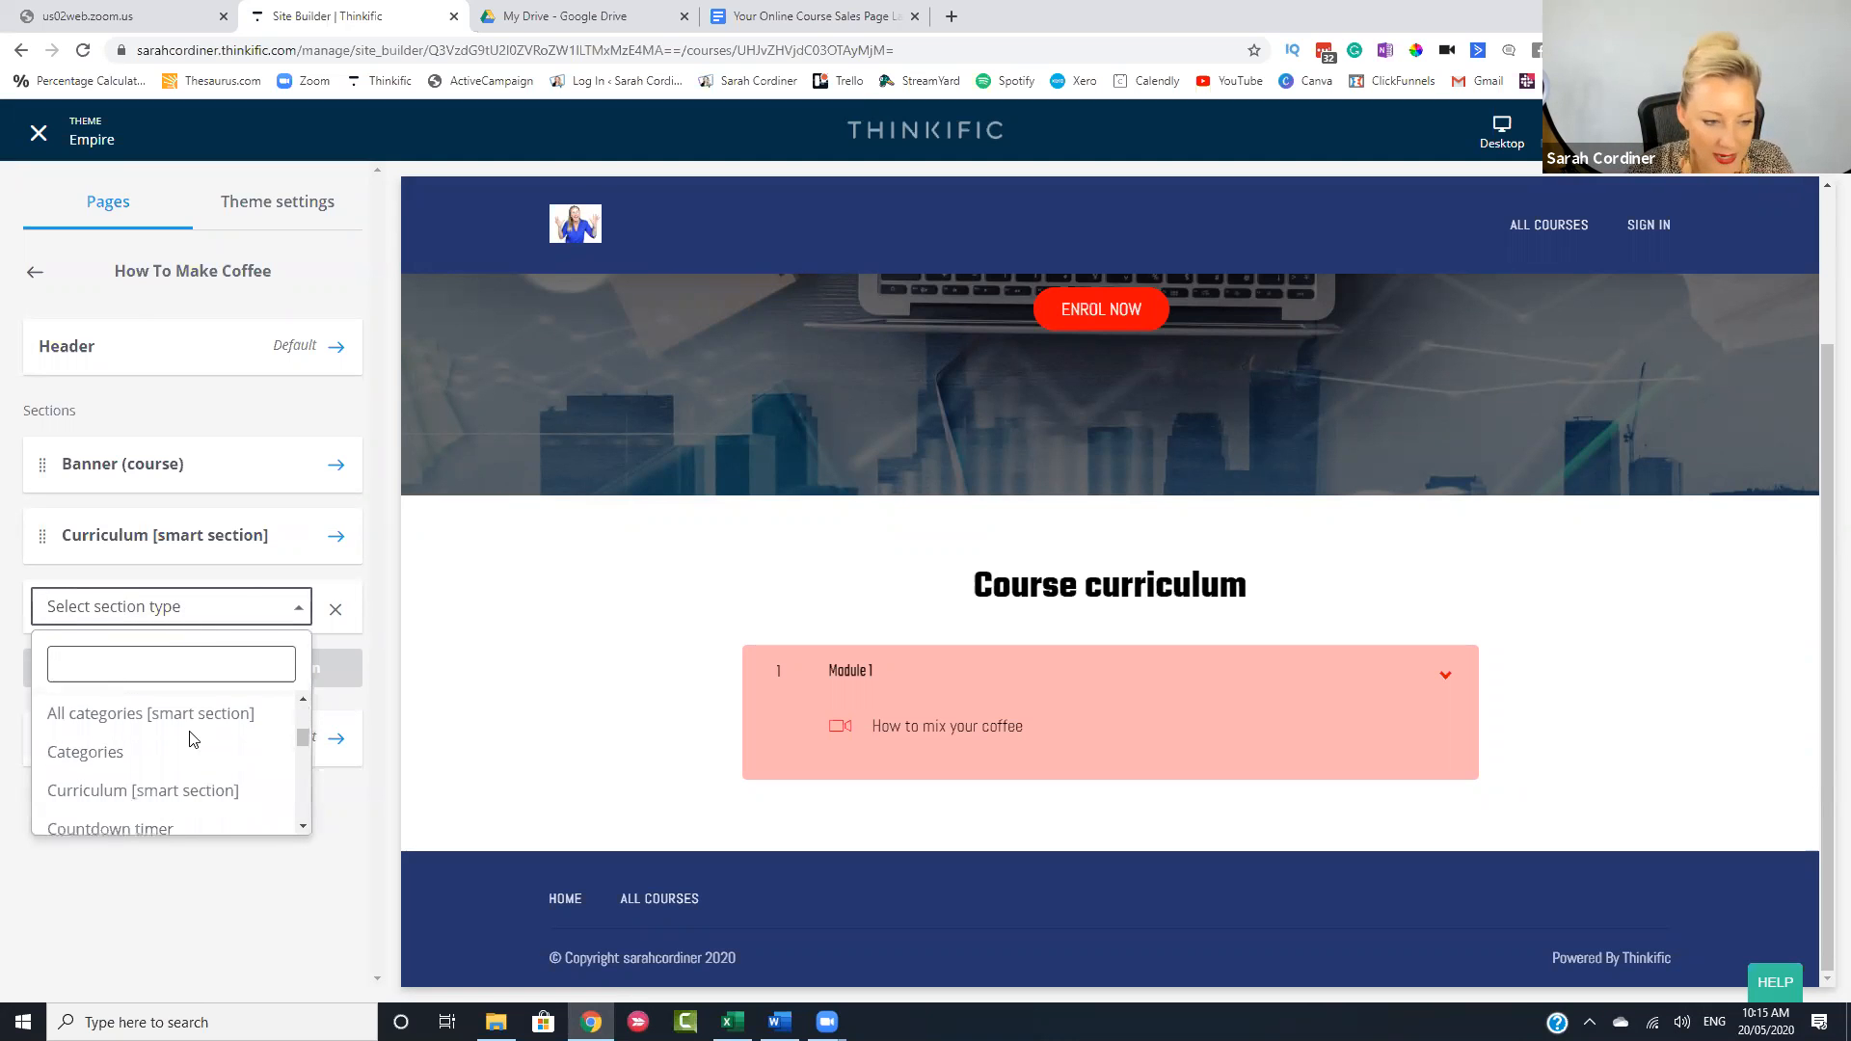
{"action": "scroll", "coordinate": [188, 776], "scroll_direction": "down", "scroll_amount": 2}
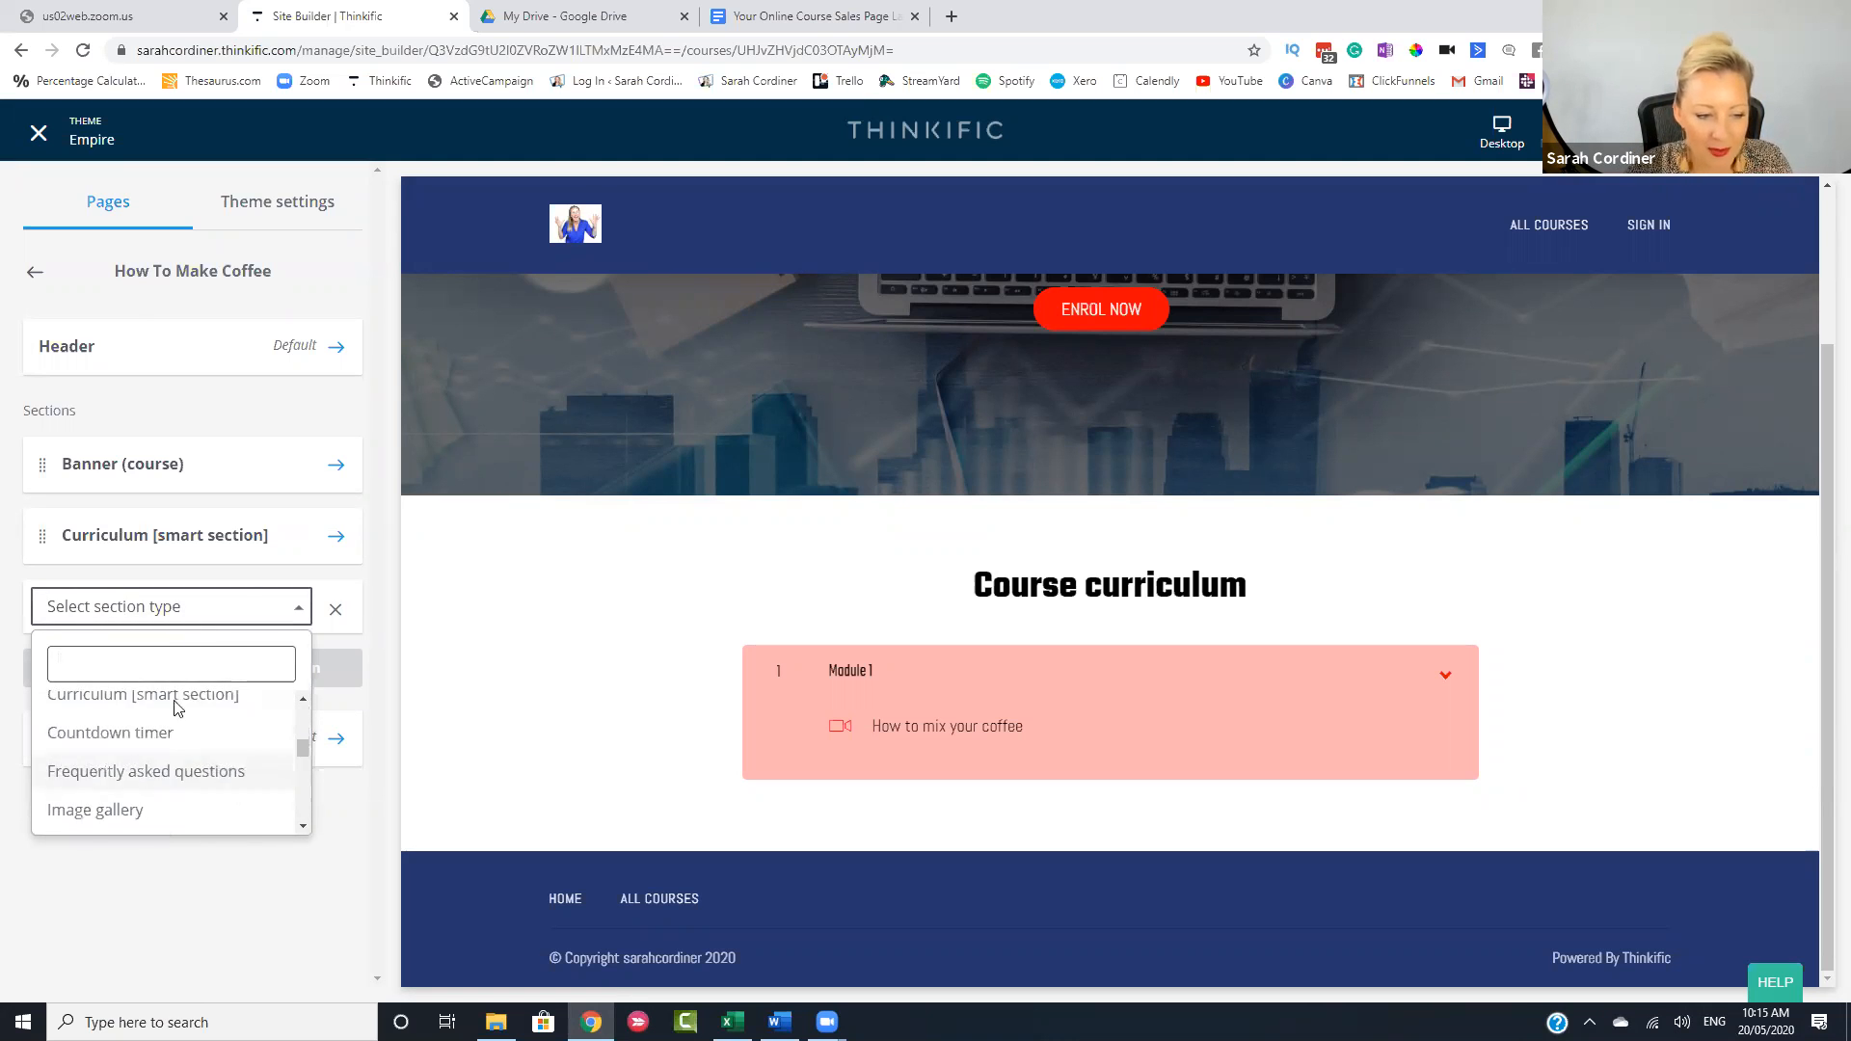
{"action": "scroll", "coordinate": [174, 733], "scroll_direction": "down", "scroll_amount": 3}
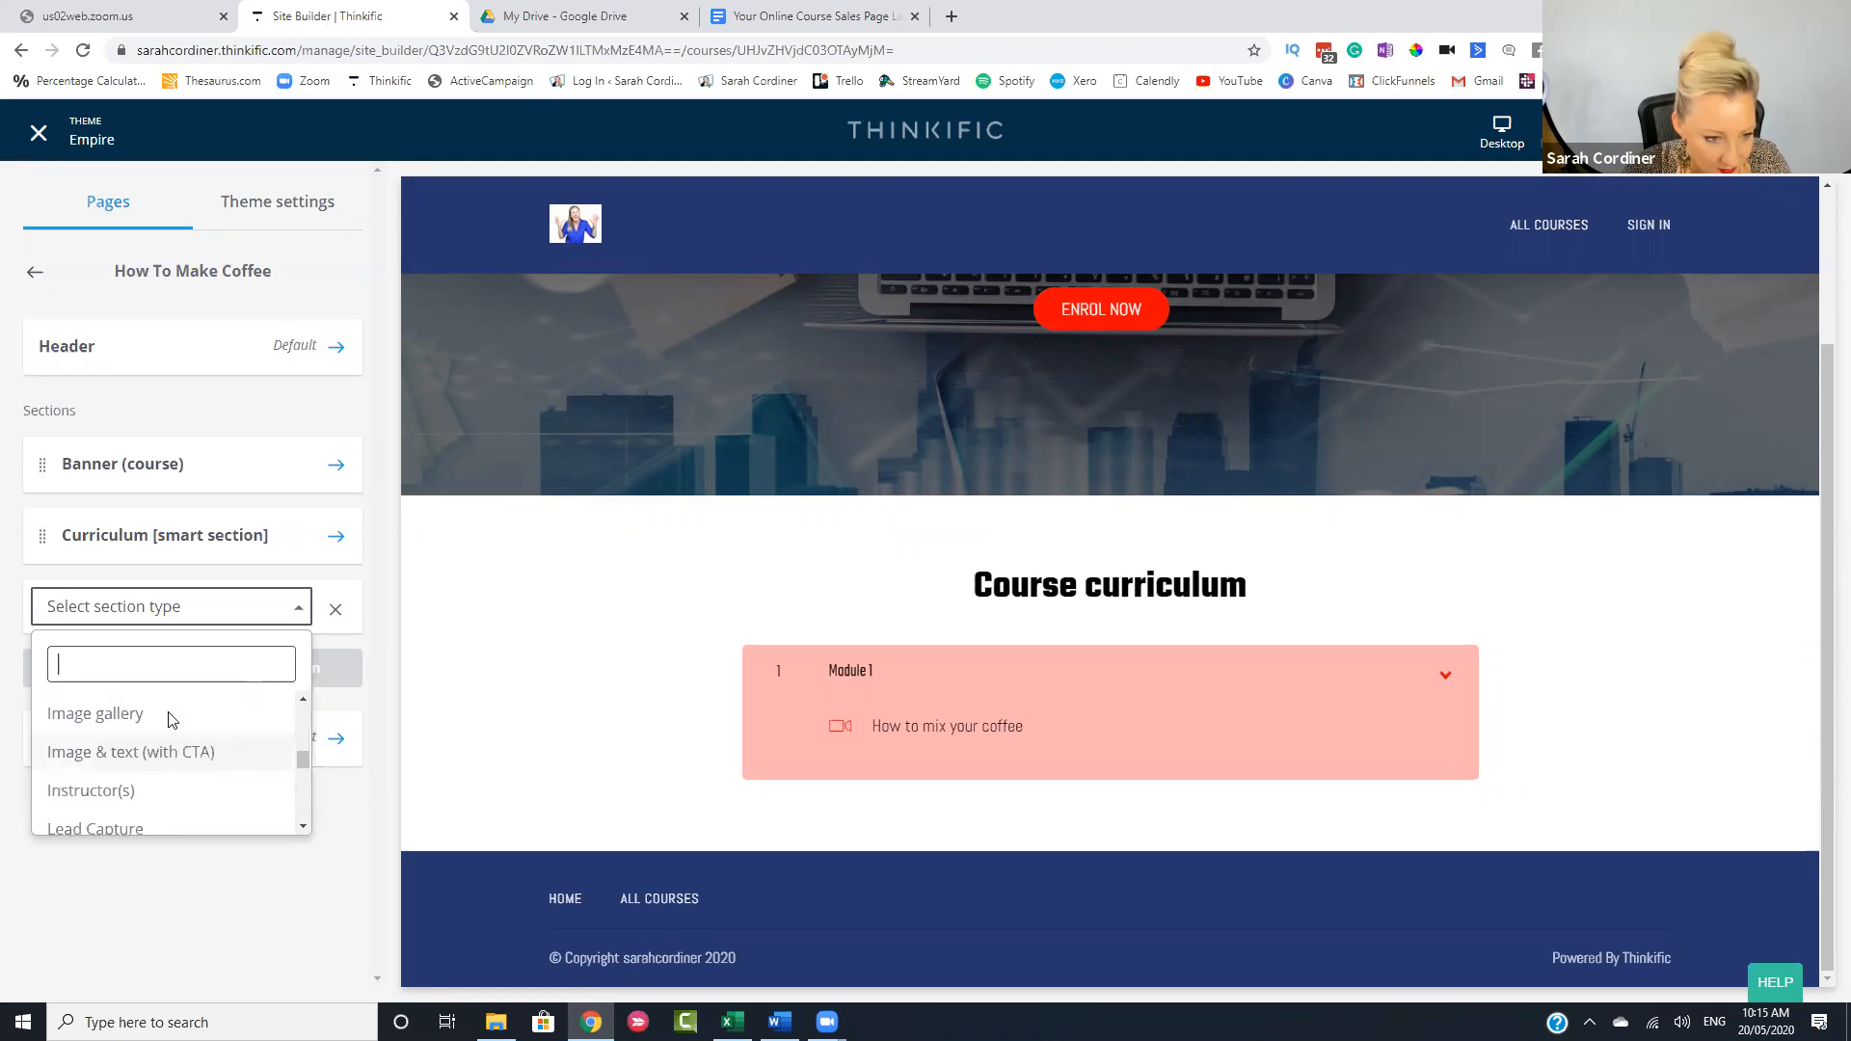
{"action": "scroll", "coordinate": [200, 769], "scroll_direction": "down", "scroll_amount": 2}
{"action": "scroll", "coordinate": [162, 749], "scroll_direction": "down", "scroll_amount": 4}
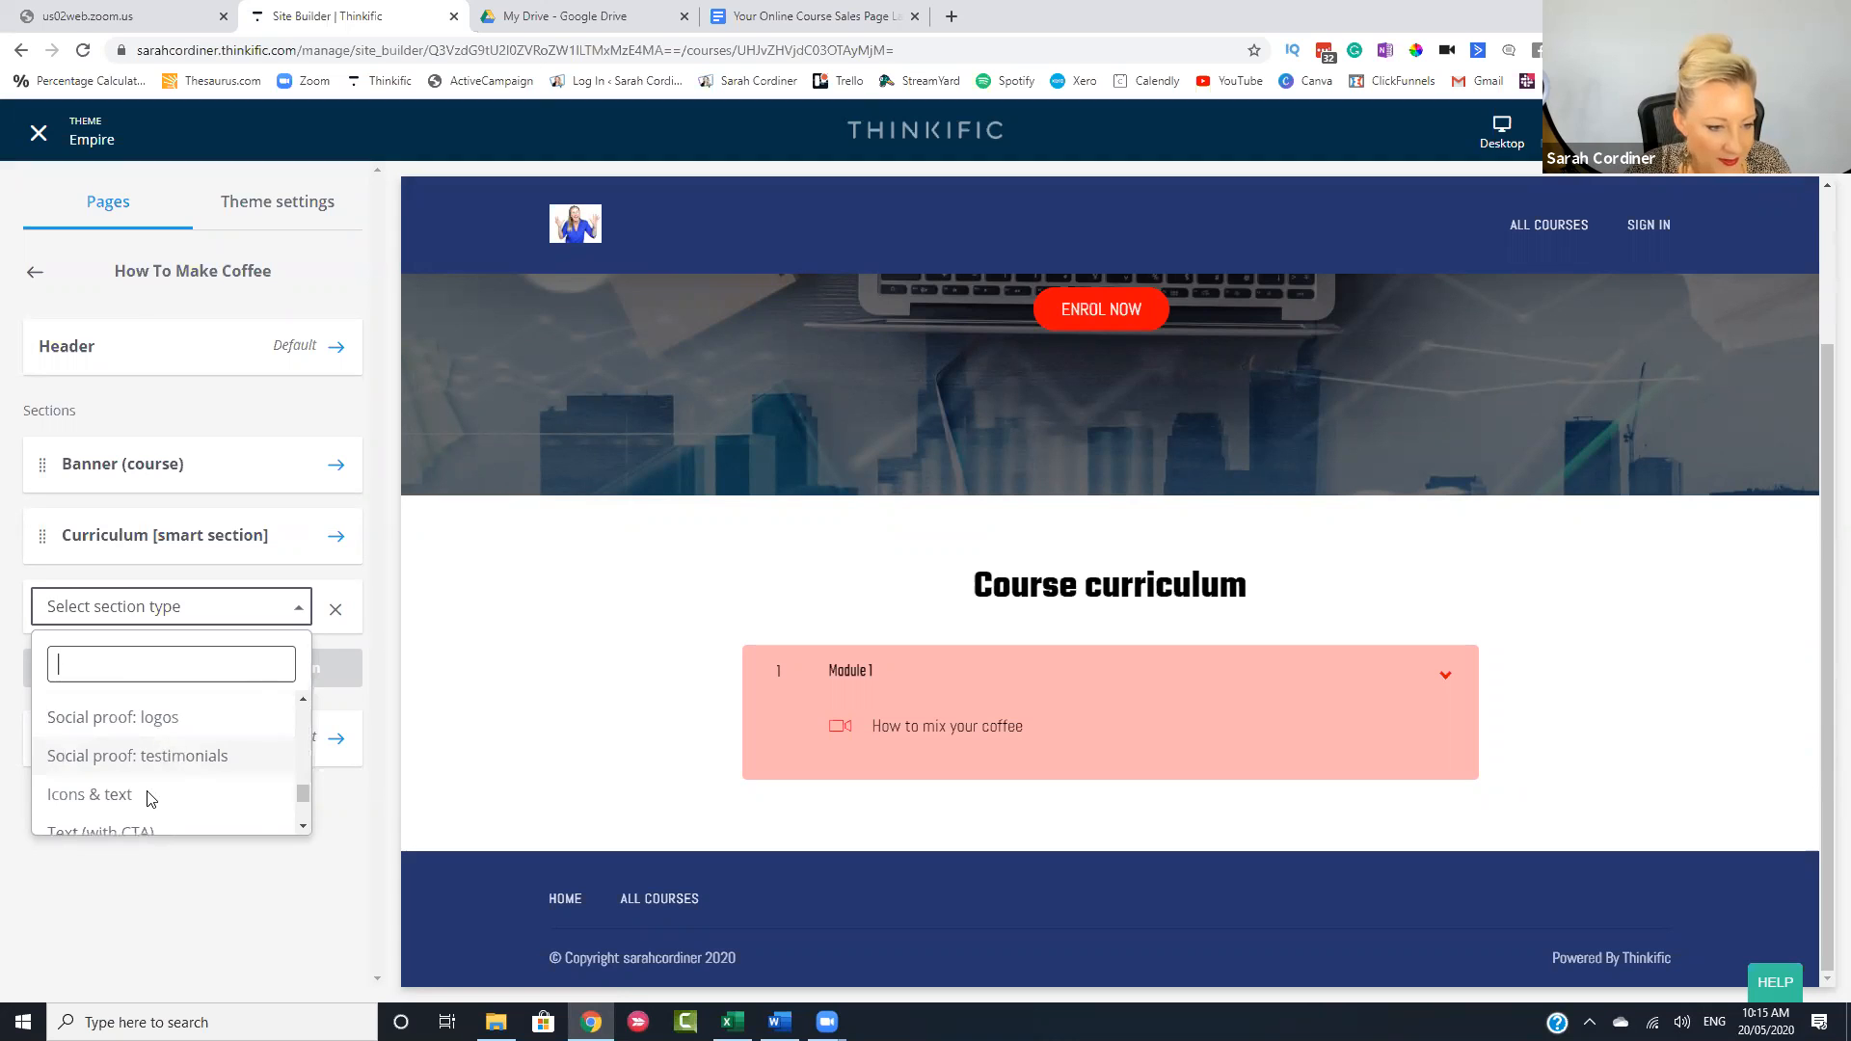
{"action": "scroll", "coordinate": [169, 744], "scroll_direction": "down", "scroll_amount": 2}
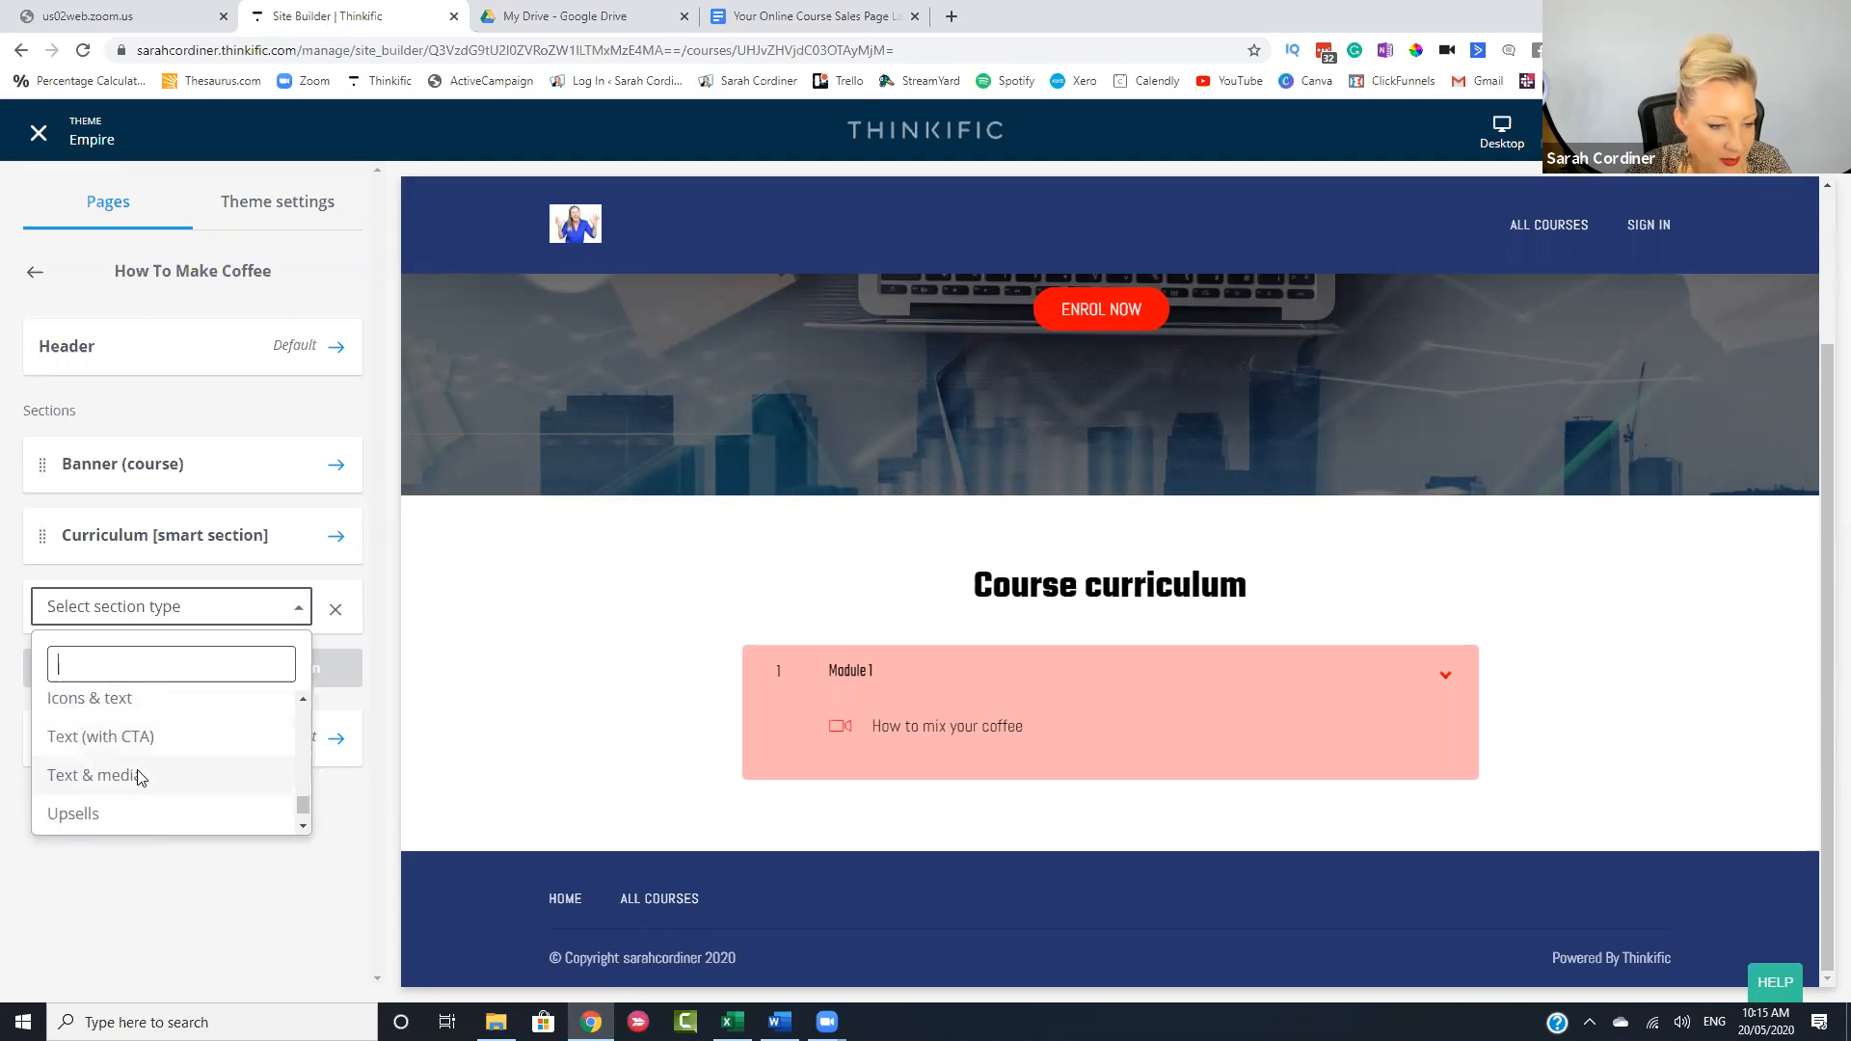
{"action": "scroll", "coordinate": [142, 779], "scroll_direction": "down", "scroll_amount": 1}
{"action": "scroll", "coordinate": [135, 772], "scroll_direction": "up", "scroll_amount": 2}
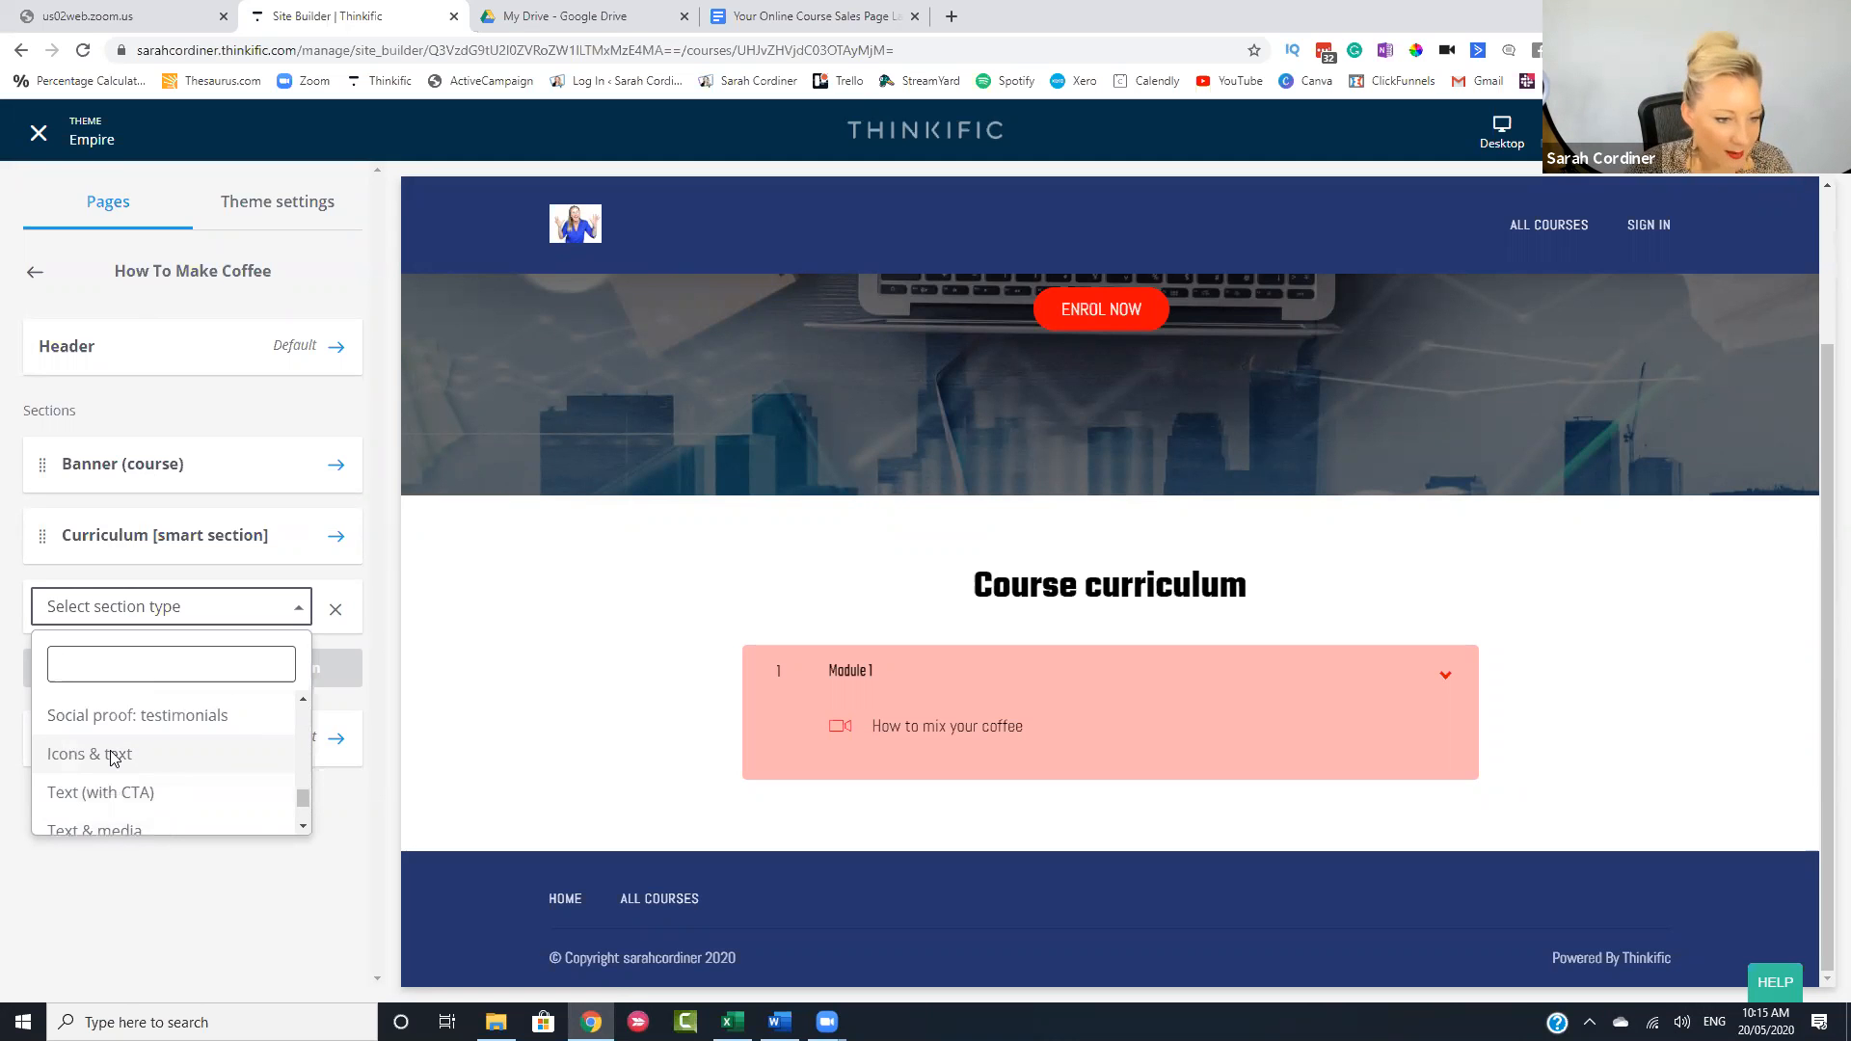
{"action": "scroll", "coordinate": [113, 757], "scroll_direction": "up", "scroll_amount": 2}
{"action": "scroll", "coordinate": [115, 759], "scroll_direction": "down", "scroll_amount": 2}
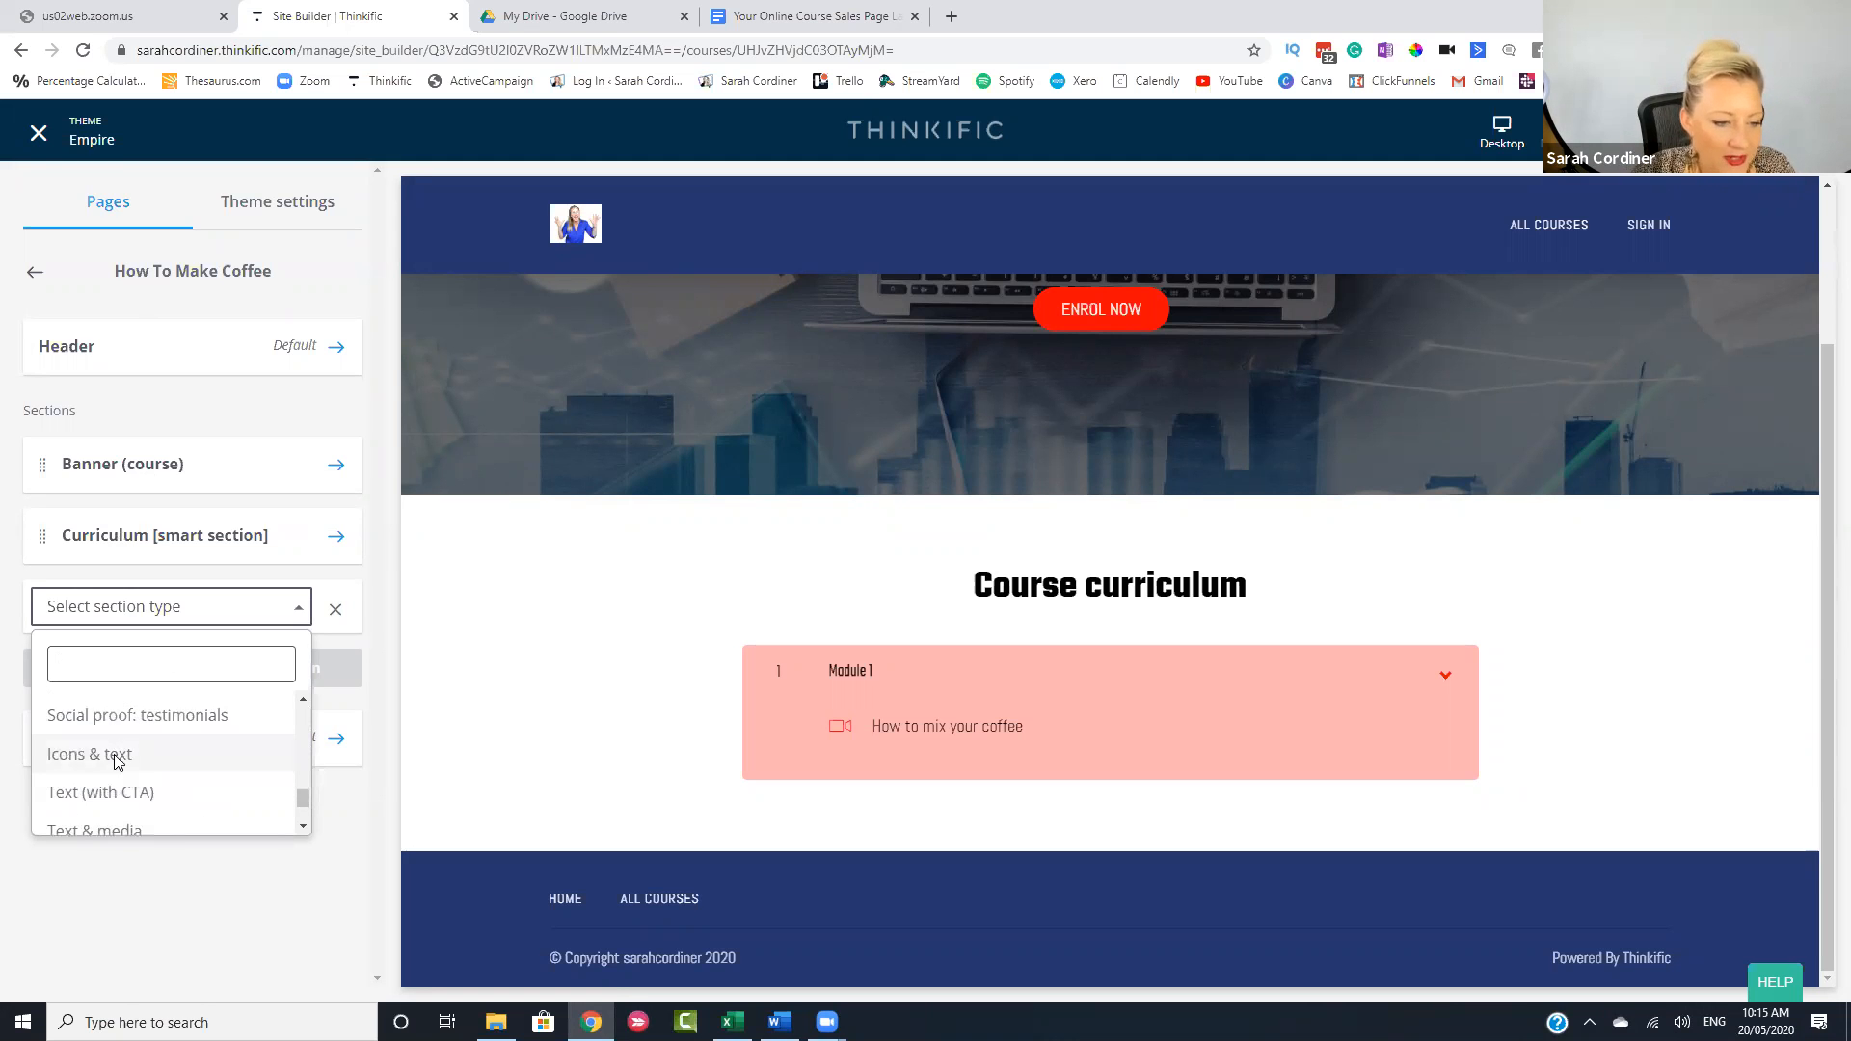
{"action": "left_click", "coordinate": [116, 757]}
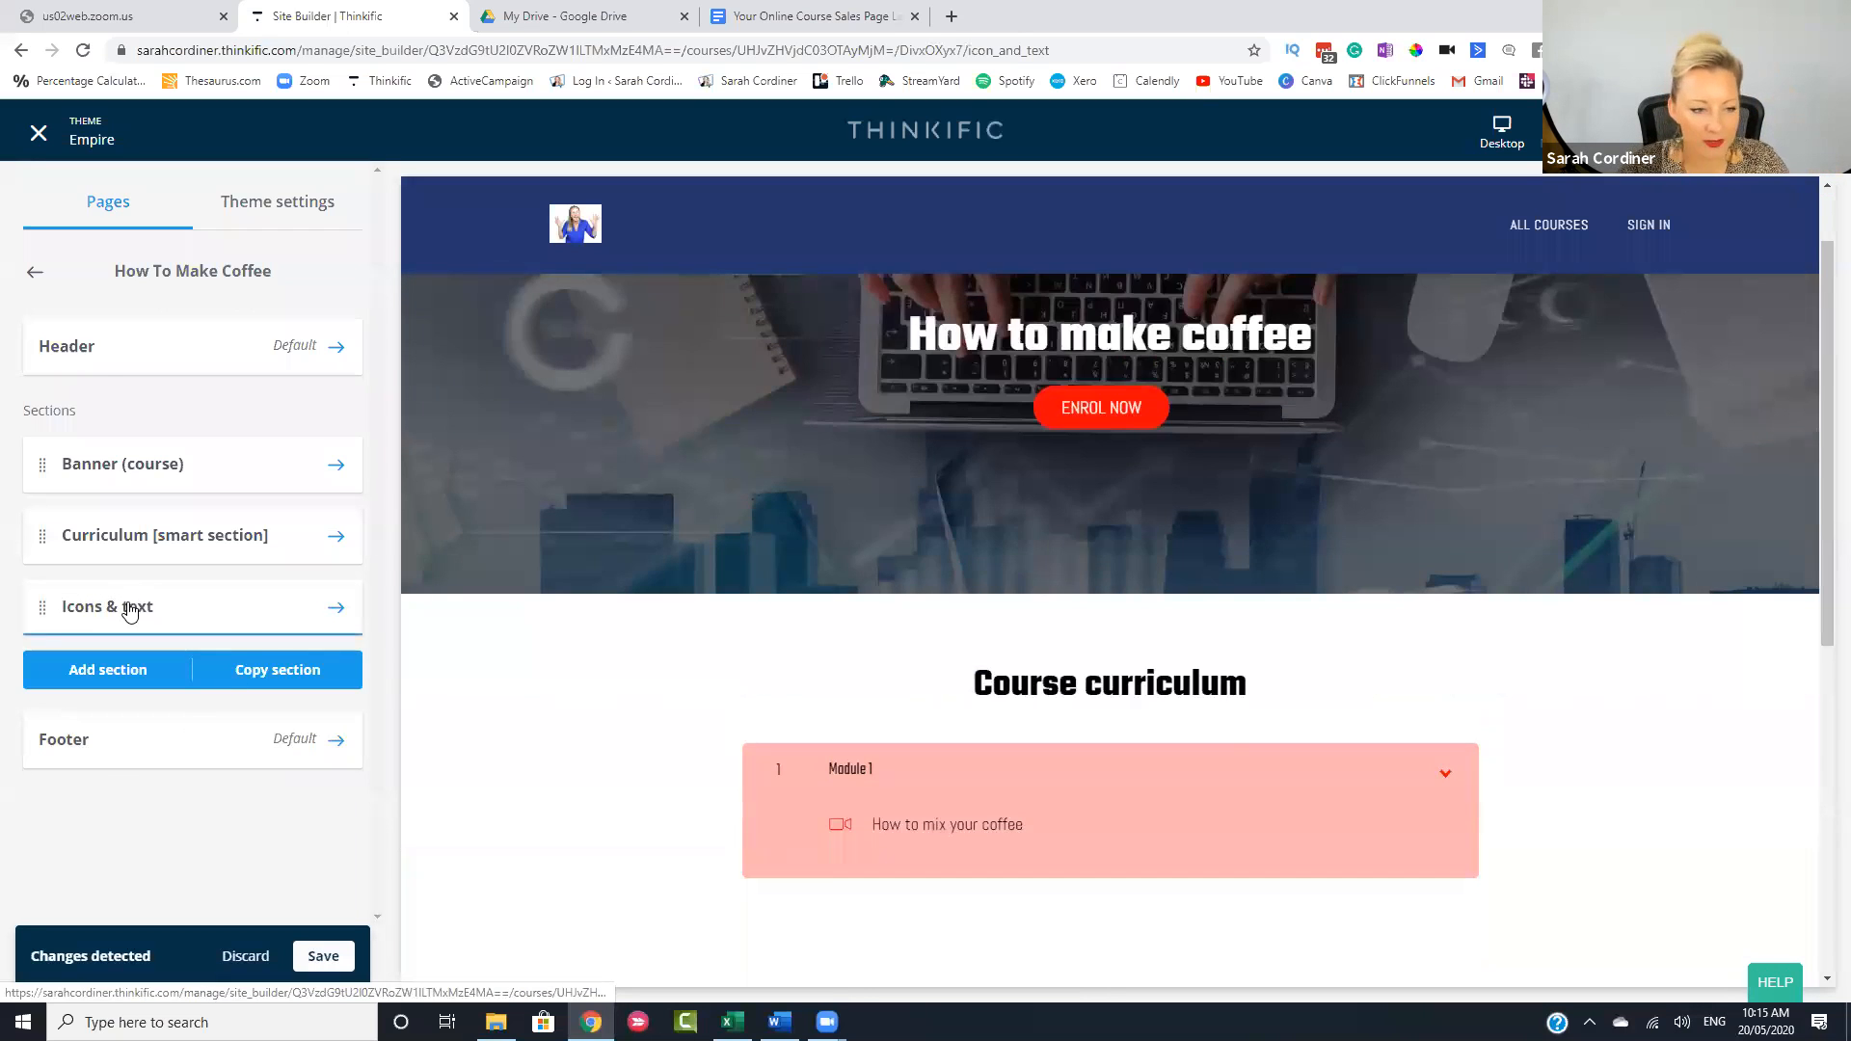
- In the Icons & text section, set the first block's icon to fa-address-book-o and its name to "community"
{"action": "left_click", "coordinate": [130, 610]}
{"action": "scroll", "coordinate": [1275, 414], "scroll_direction": "up", "scroll_amount": 3}
{"action": "scroll", "coordinate": [877, 663], "scroll_direction": "down", "scroll_amount": 2}
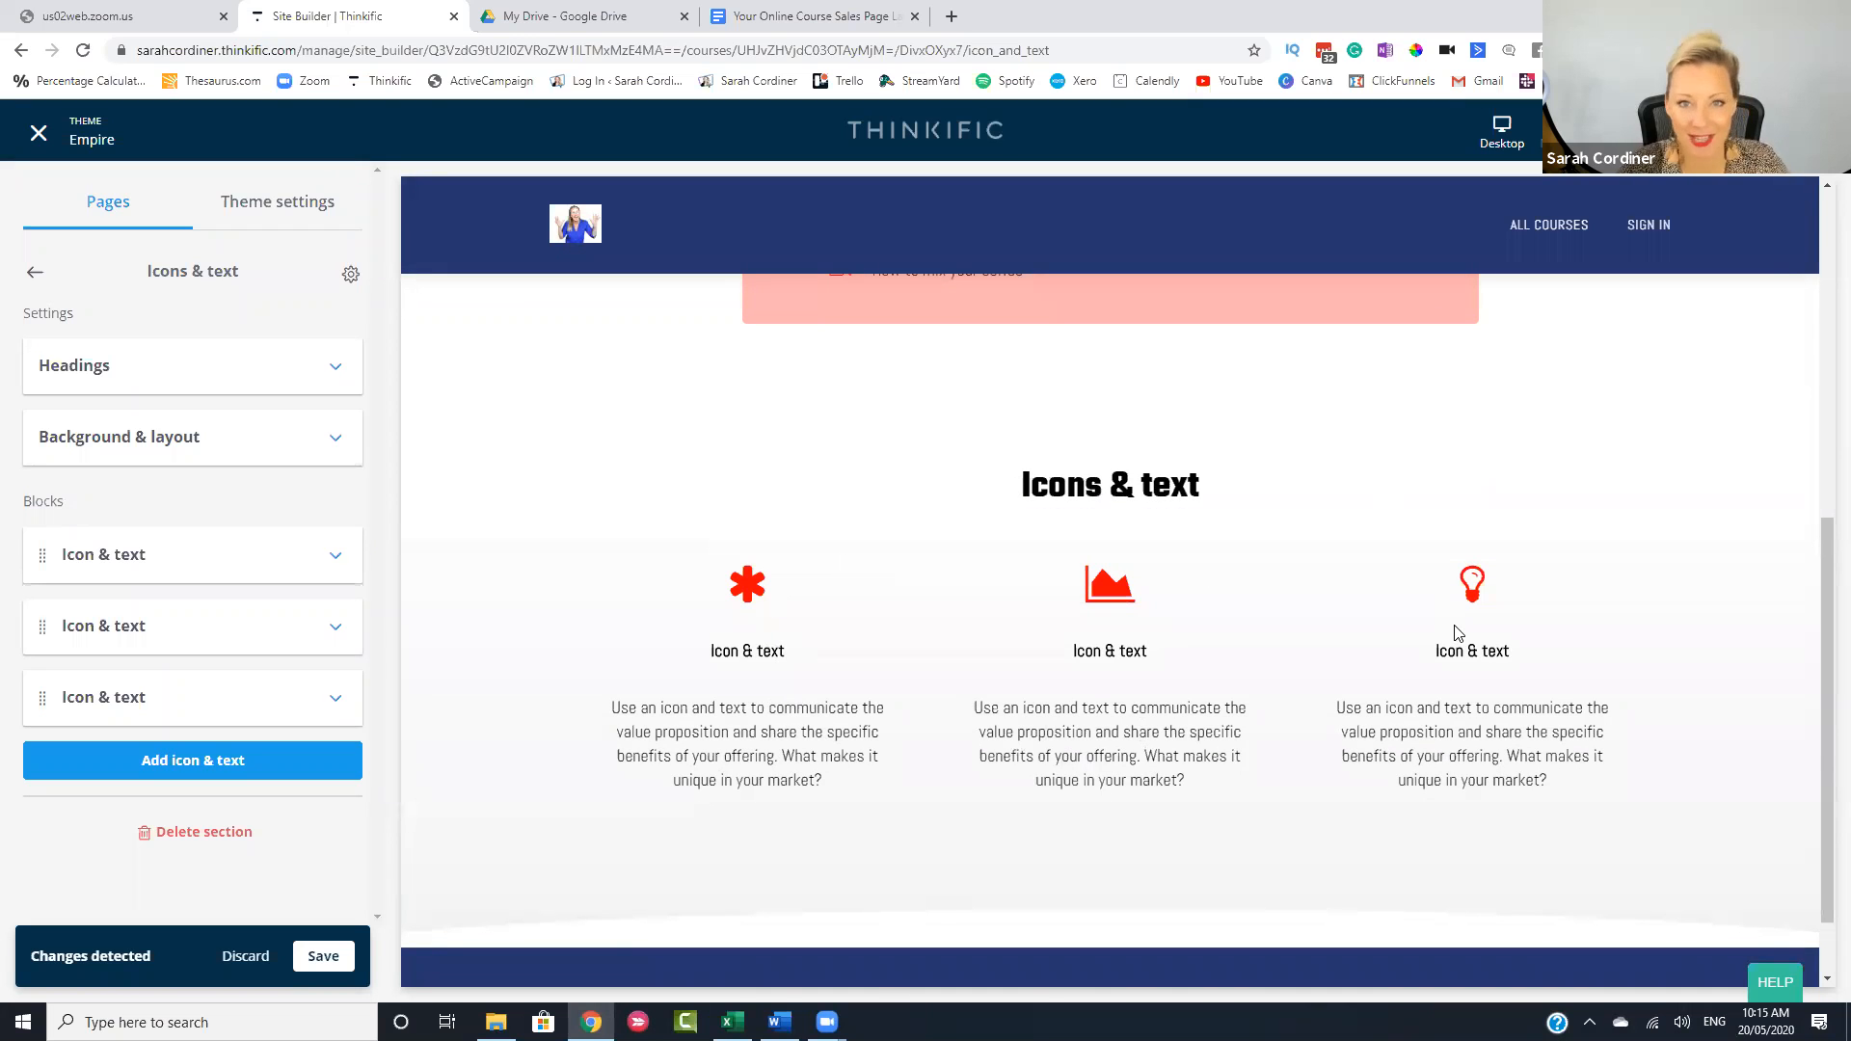
{"action": "left_click", "coordinate": [166, 575]}
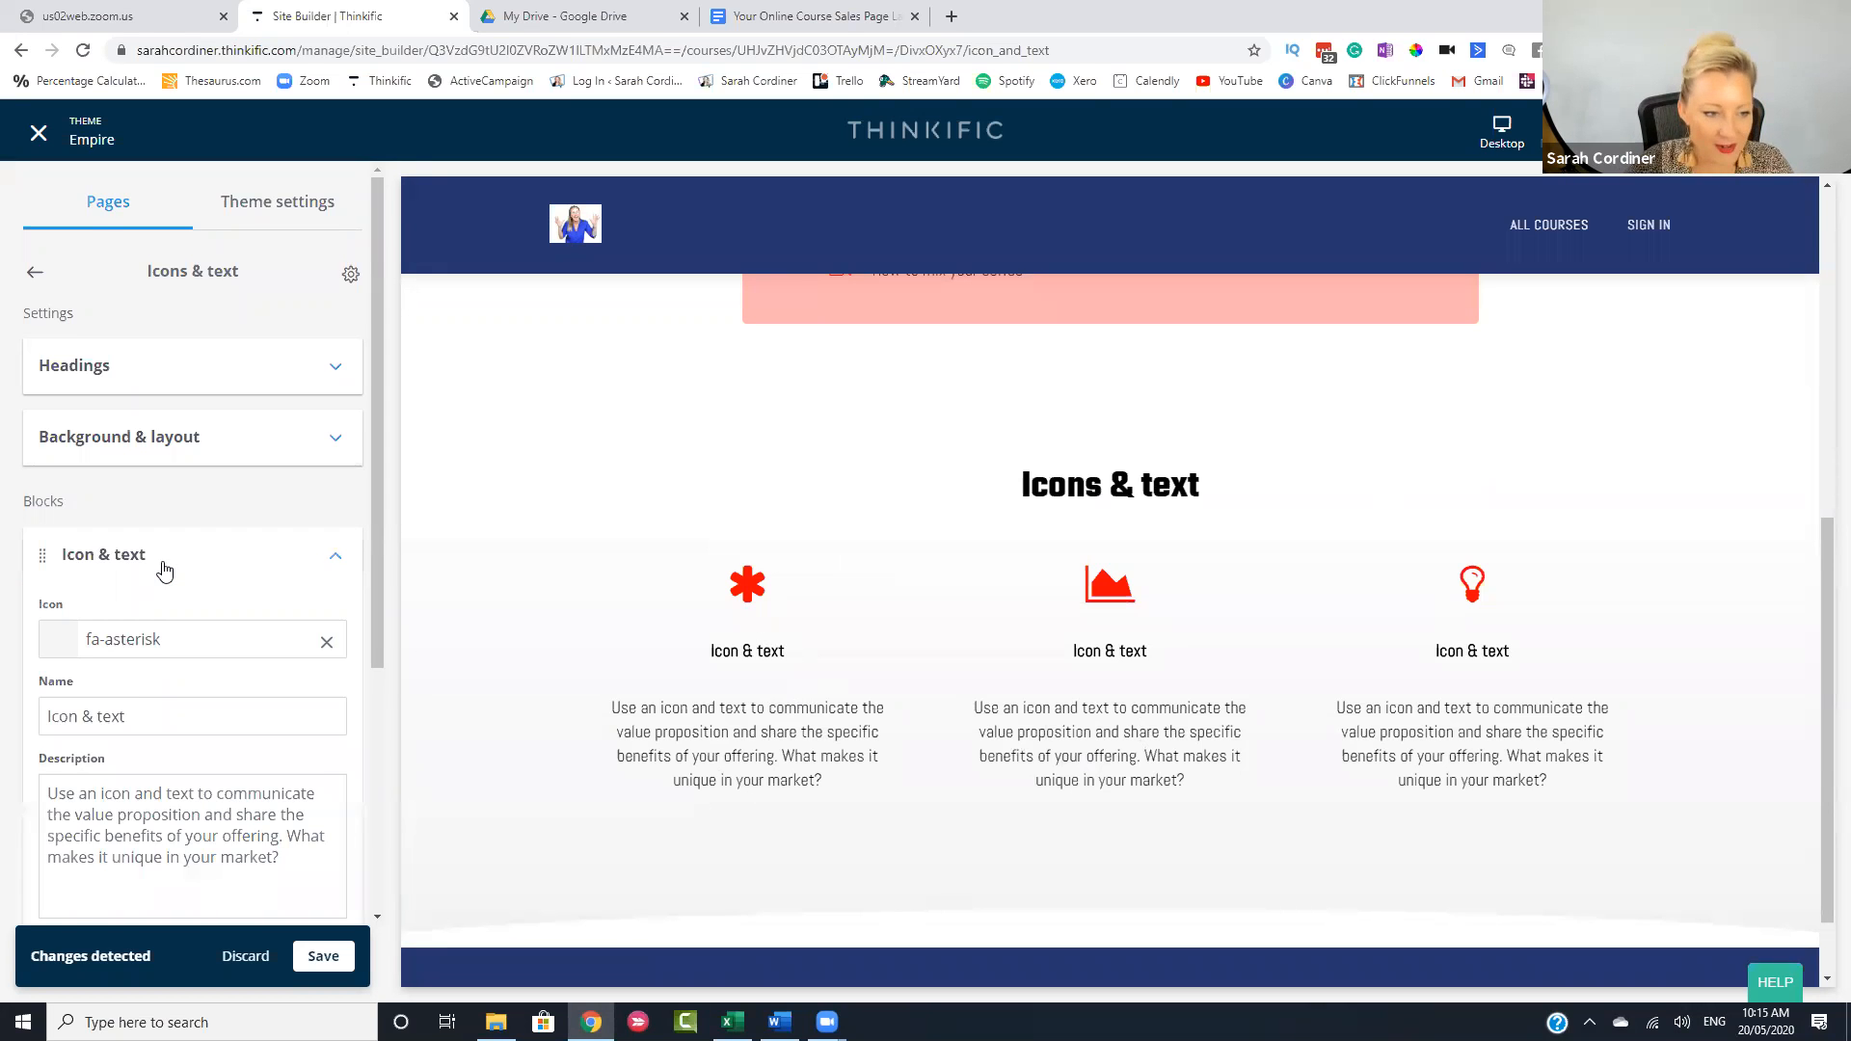
{"action": "scroll", "coordinate": [164, 574], "scroll_direction": "down", "scroll_amount": 2}
{"action": "left_click", "coordinate": [145, 444]}
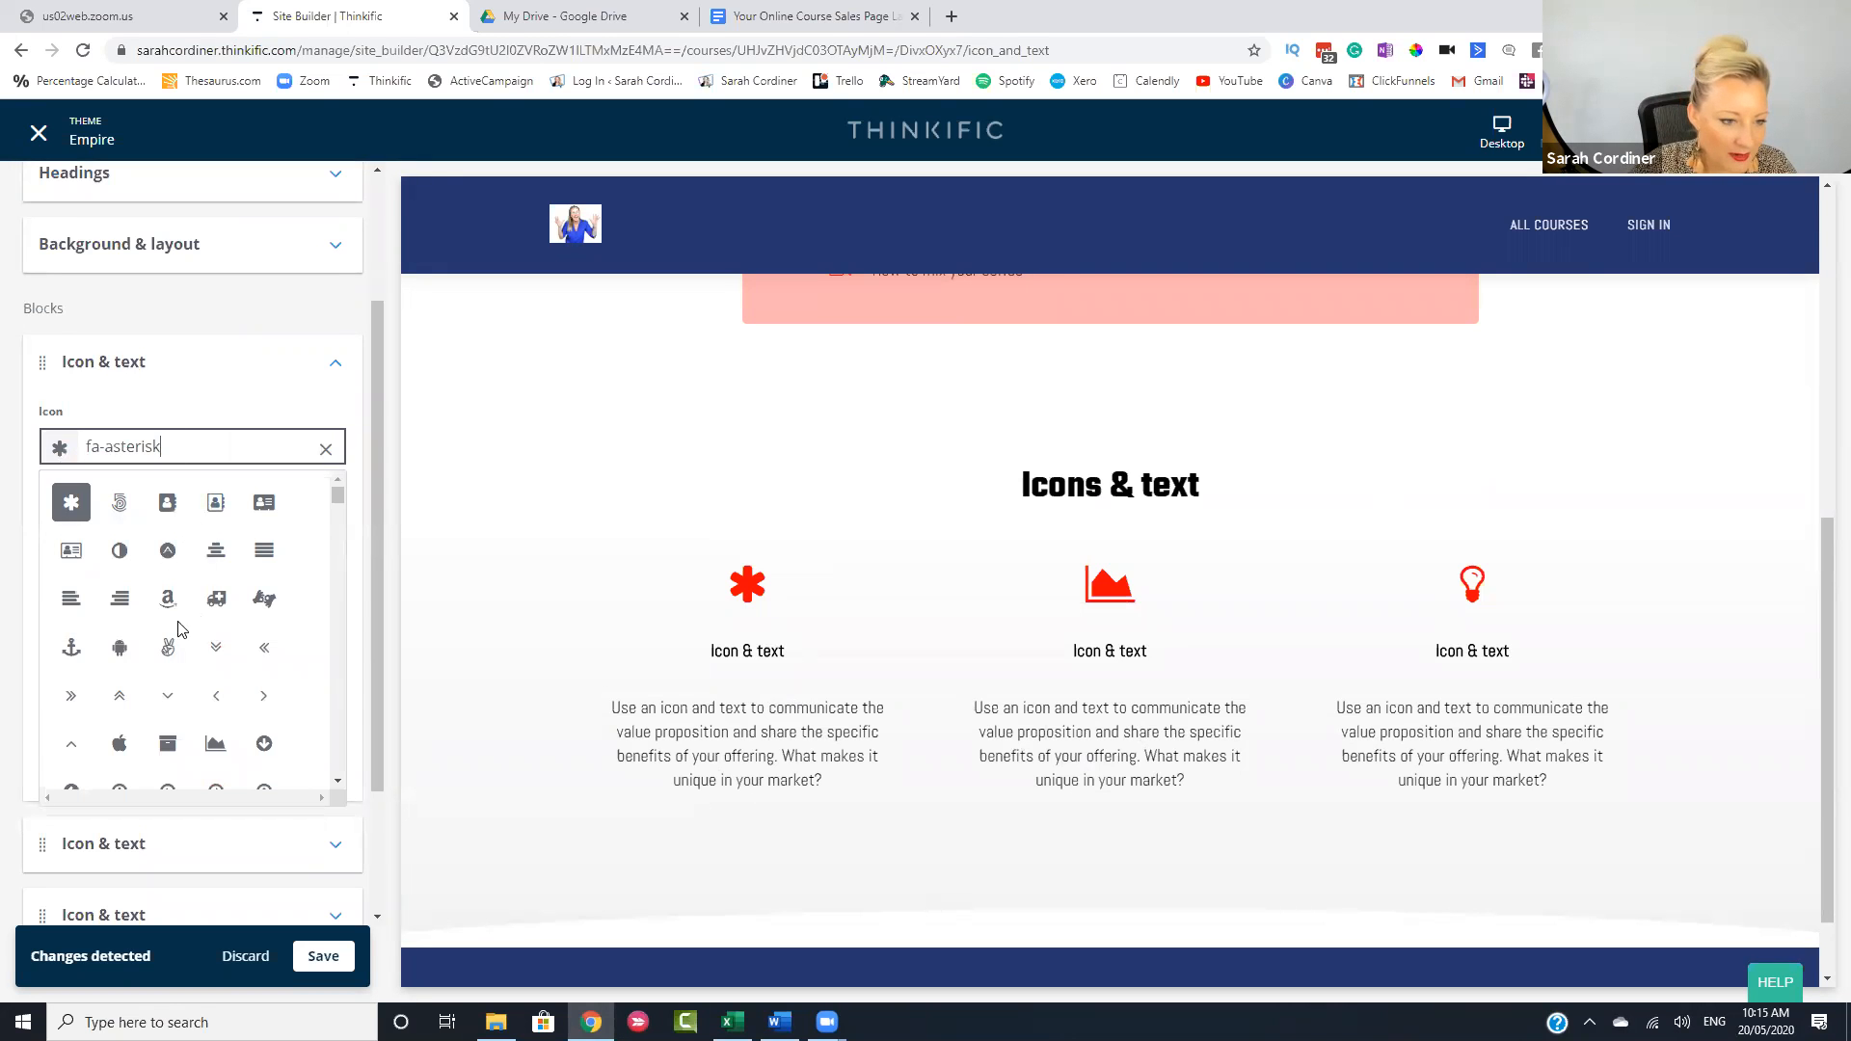
{"action": "left_click", "coordinate": [216, 502]}
{"action": "left_click_drag", "start_coordinate": [151, 528], "coordinate": [42, 527]}
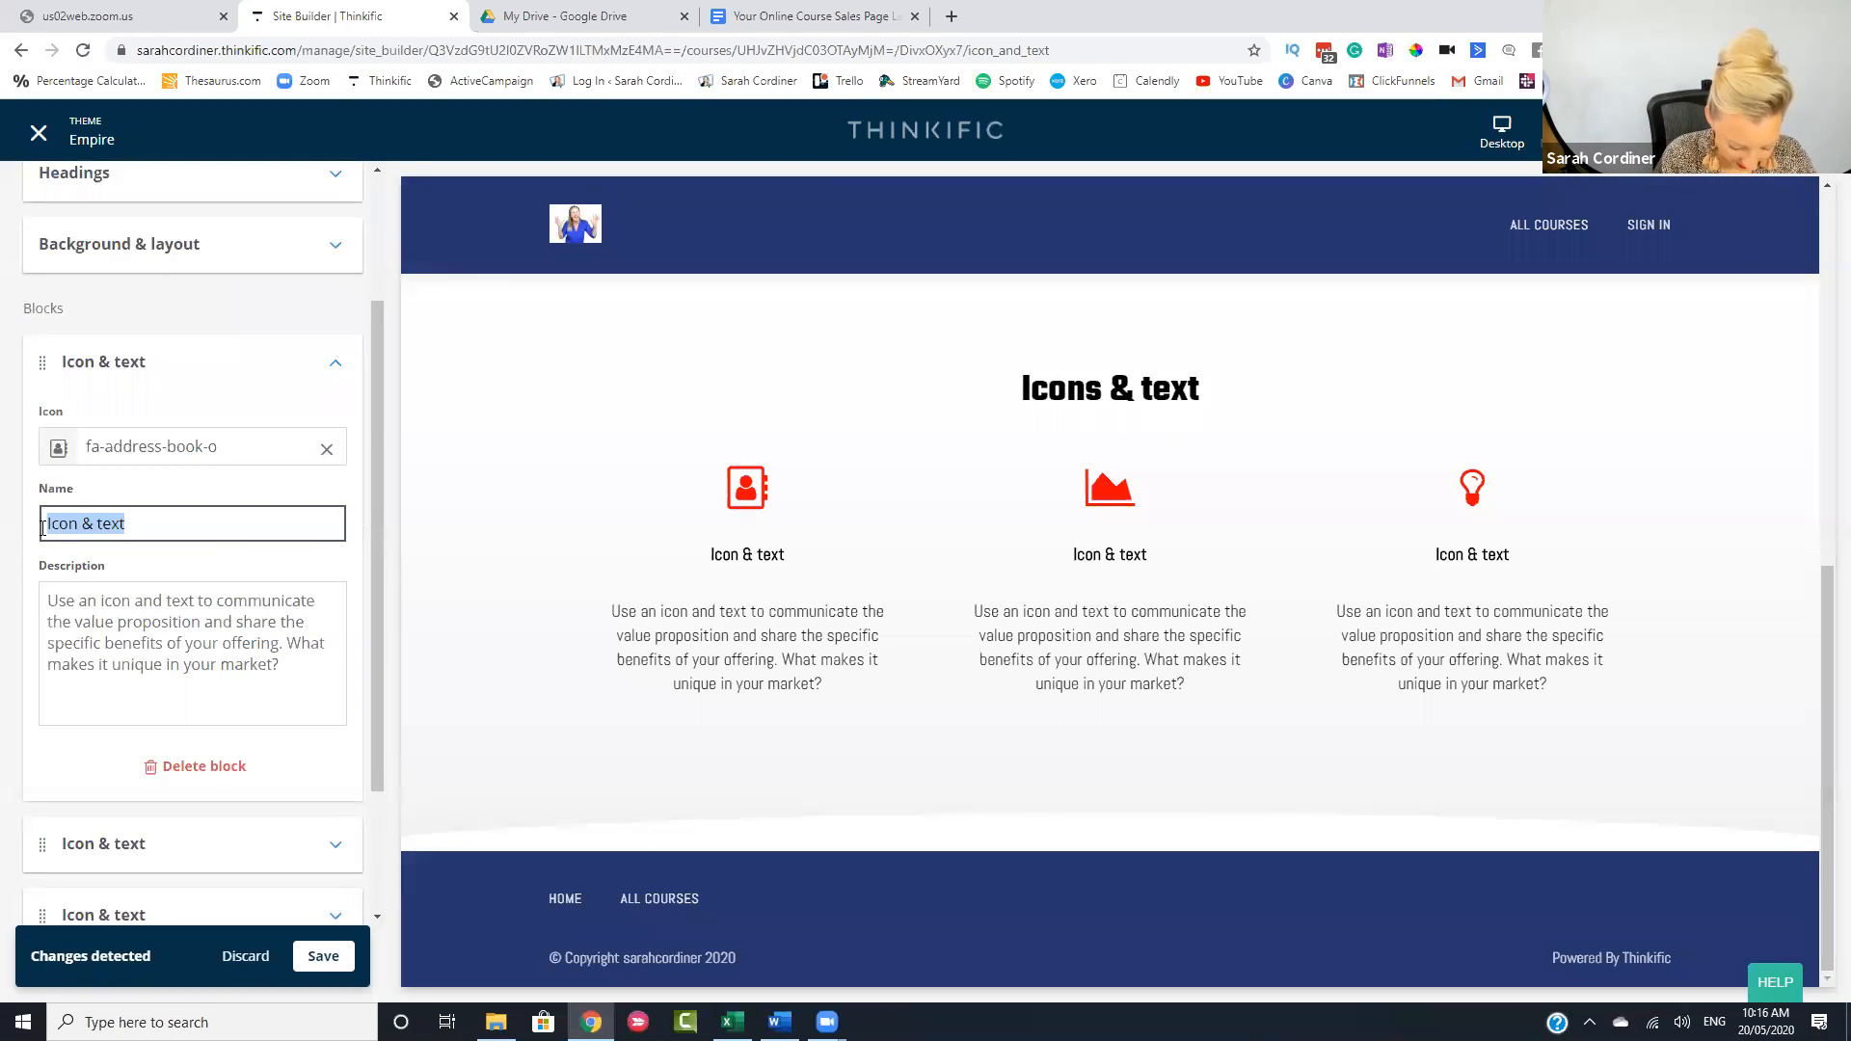
{"action": "type", "text": "community"}
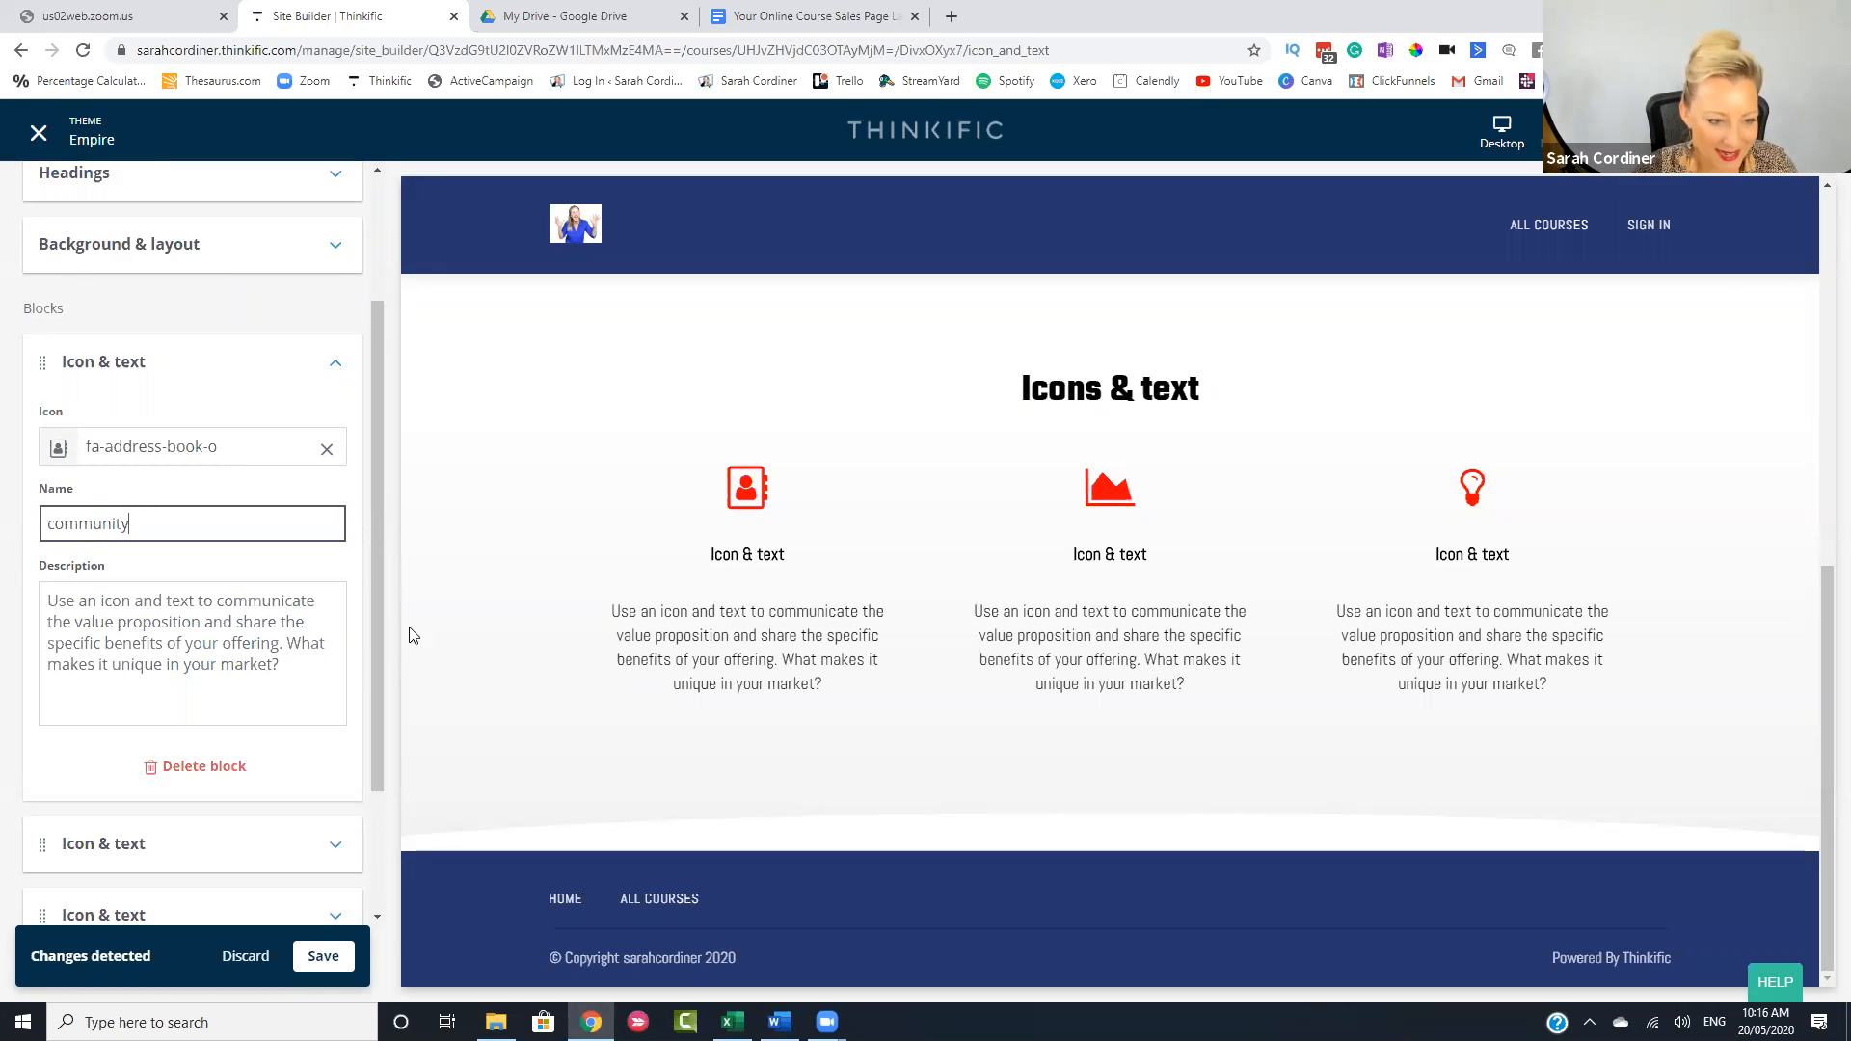
- Replace the community block's description with "free access to exclusive secret facebook group" and save the page
{"action": "left_click", "coordinate": [41, 604]}
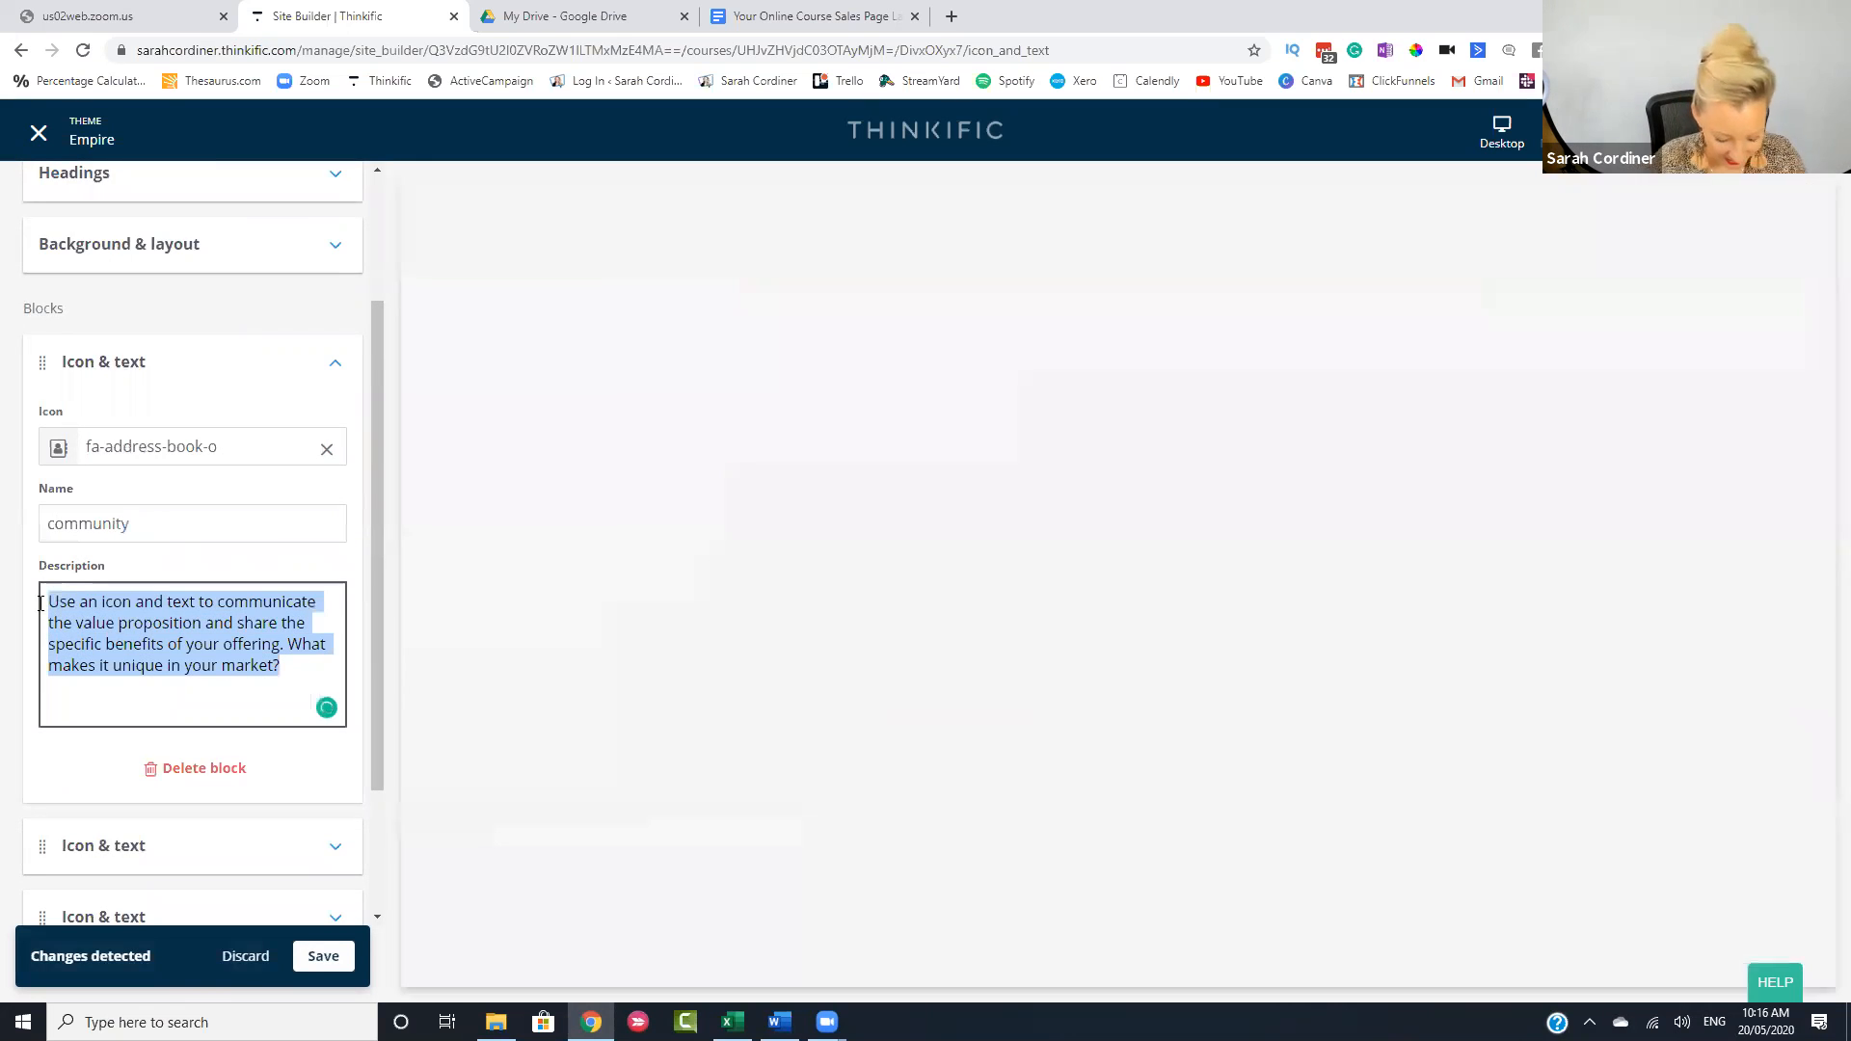
{"action": "type", "text": "free access to e"}
{"action": "type", "text": "xclusive secre"}
{"action": "type", "text": "t facebook group"}
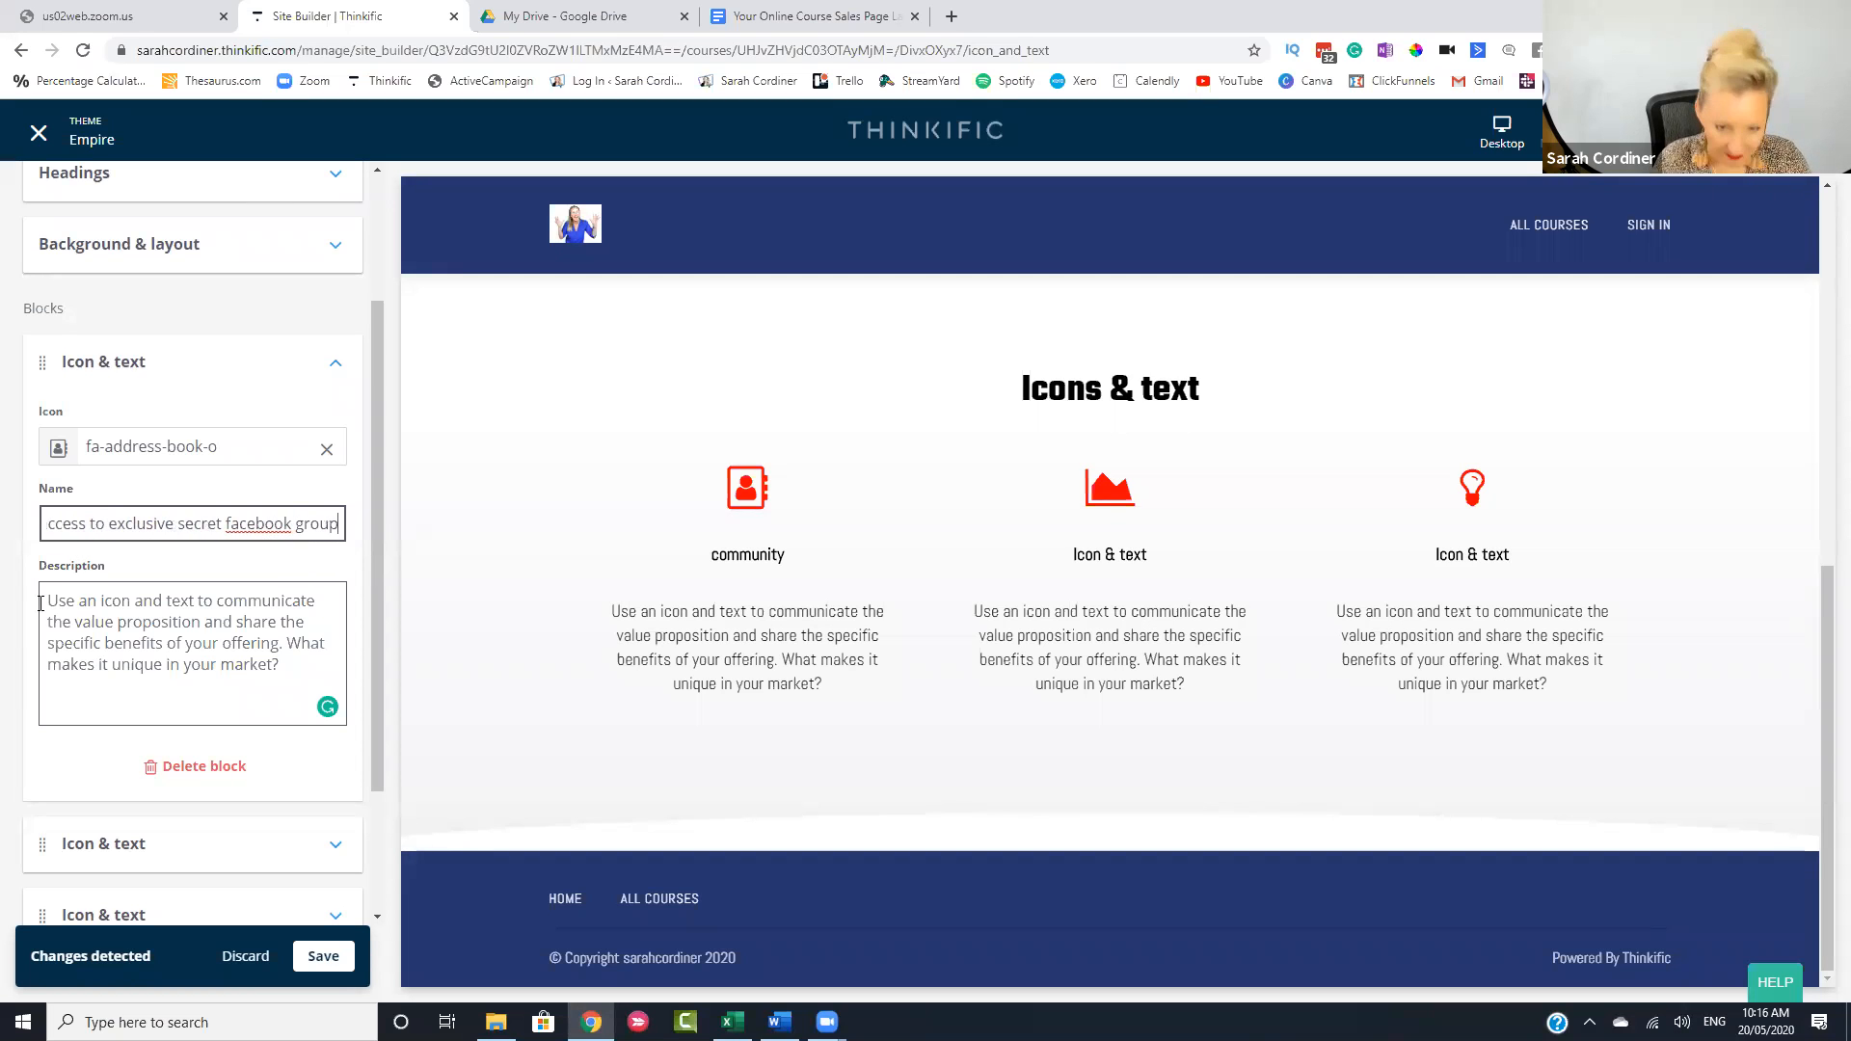
{"action": "left_click_drag", "start_coordinate": [338, 524], "coordinate": [131, 521]}
{"action": "key", "text": "ctrl+c"}
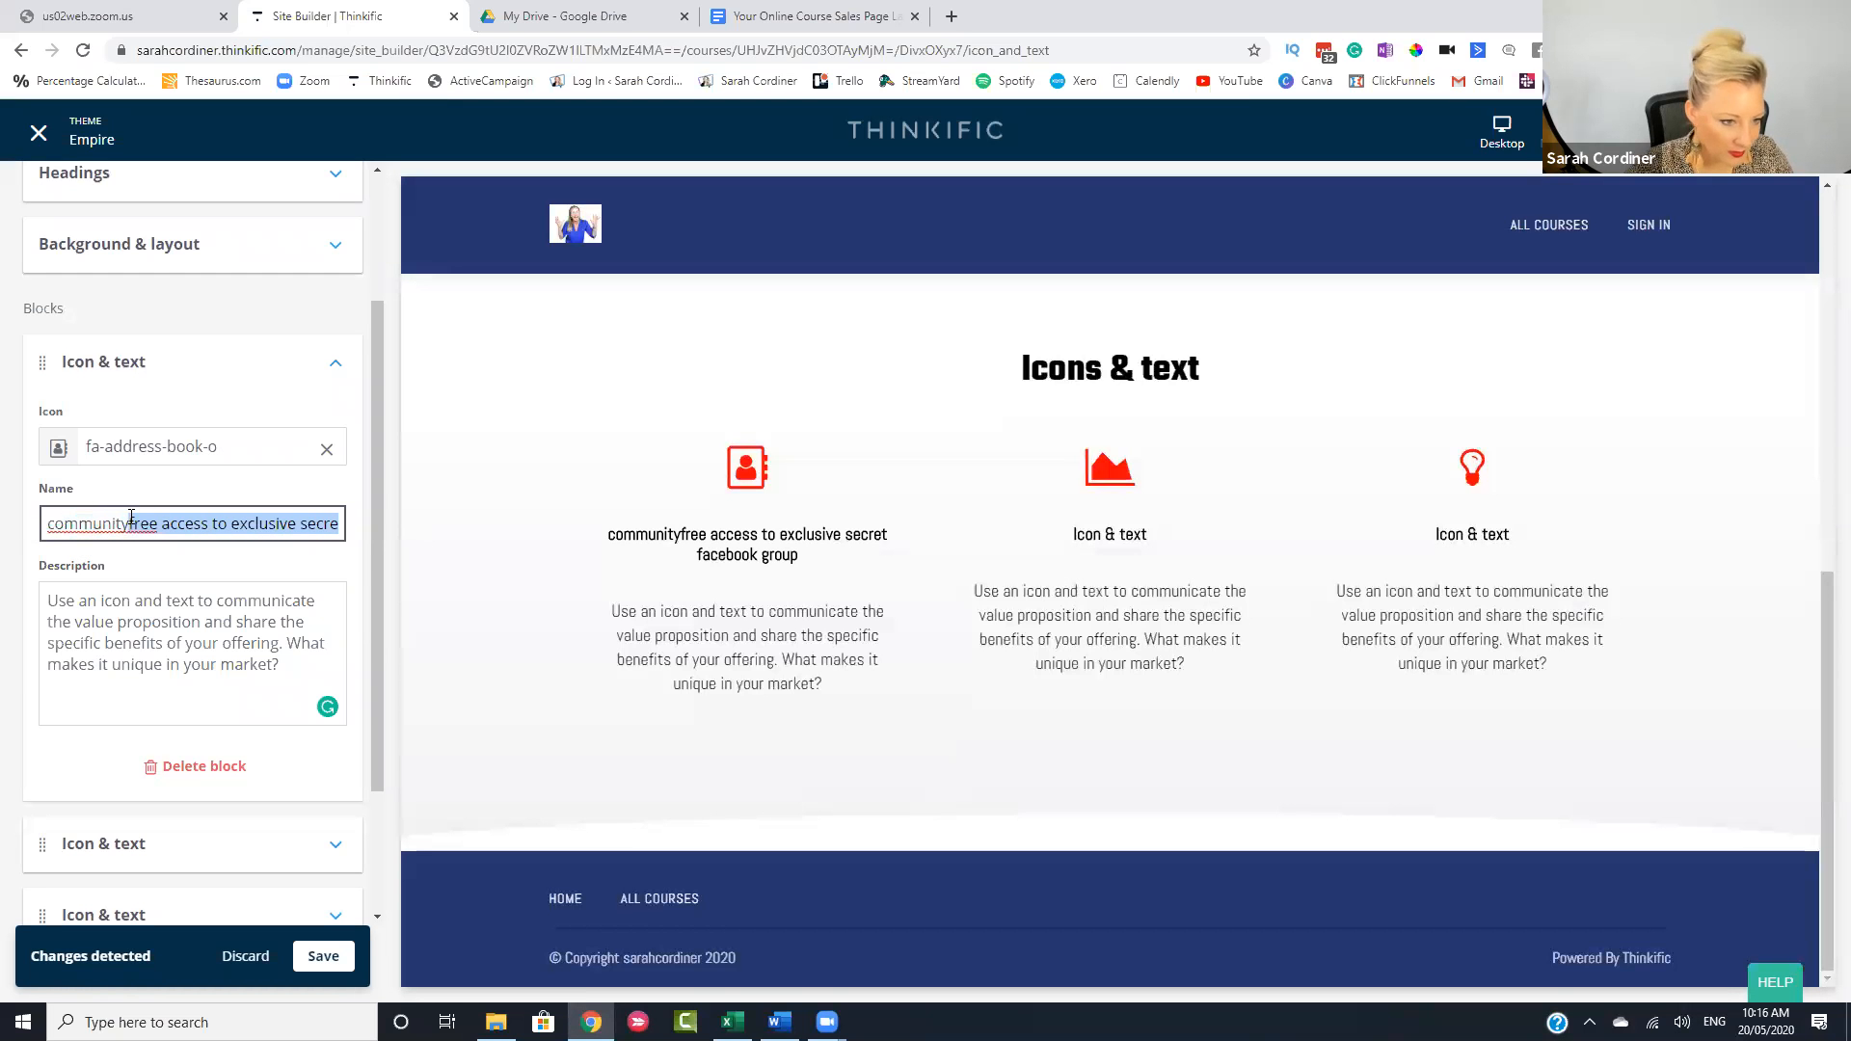
{"action": "key", "text": "BackSpace"}
{"action": "left_click", "coordinate": [142, 632]}
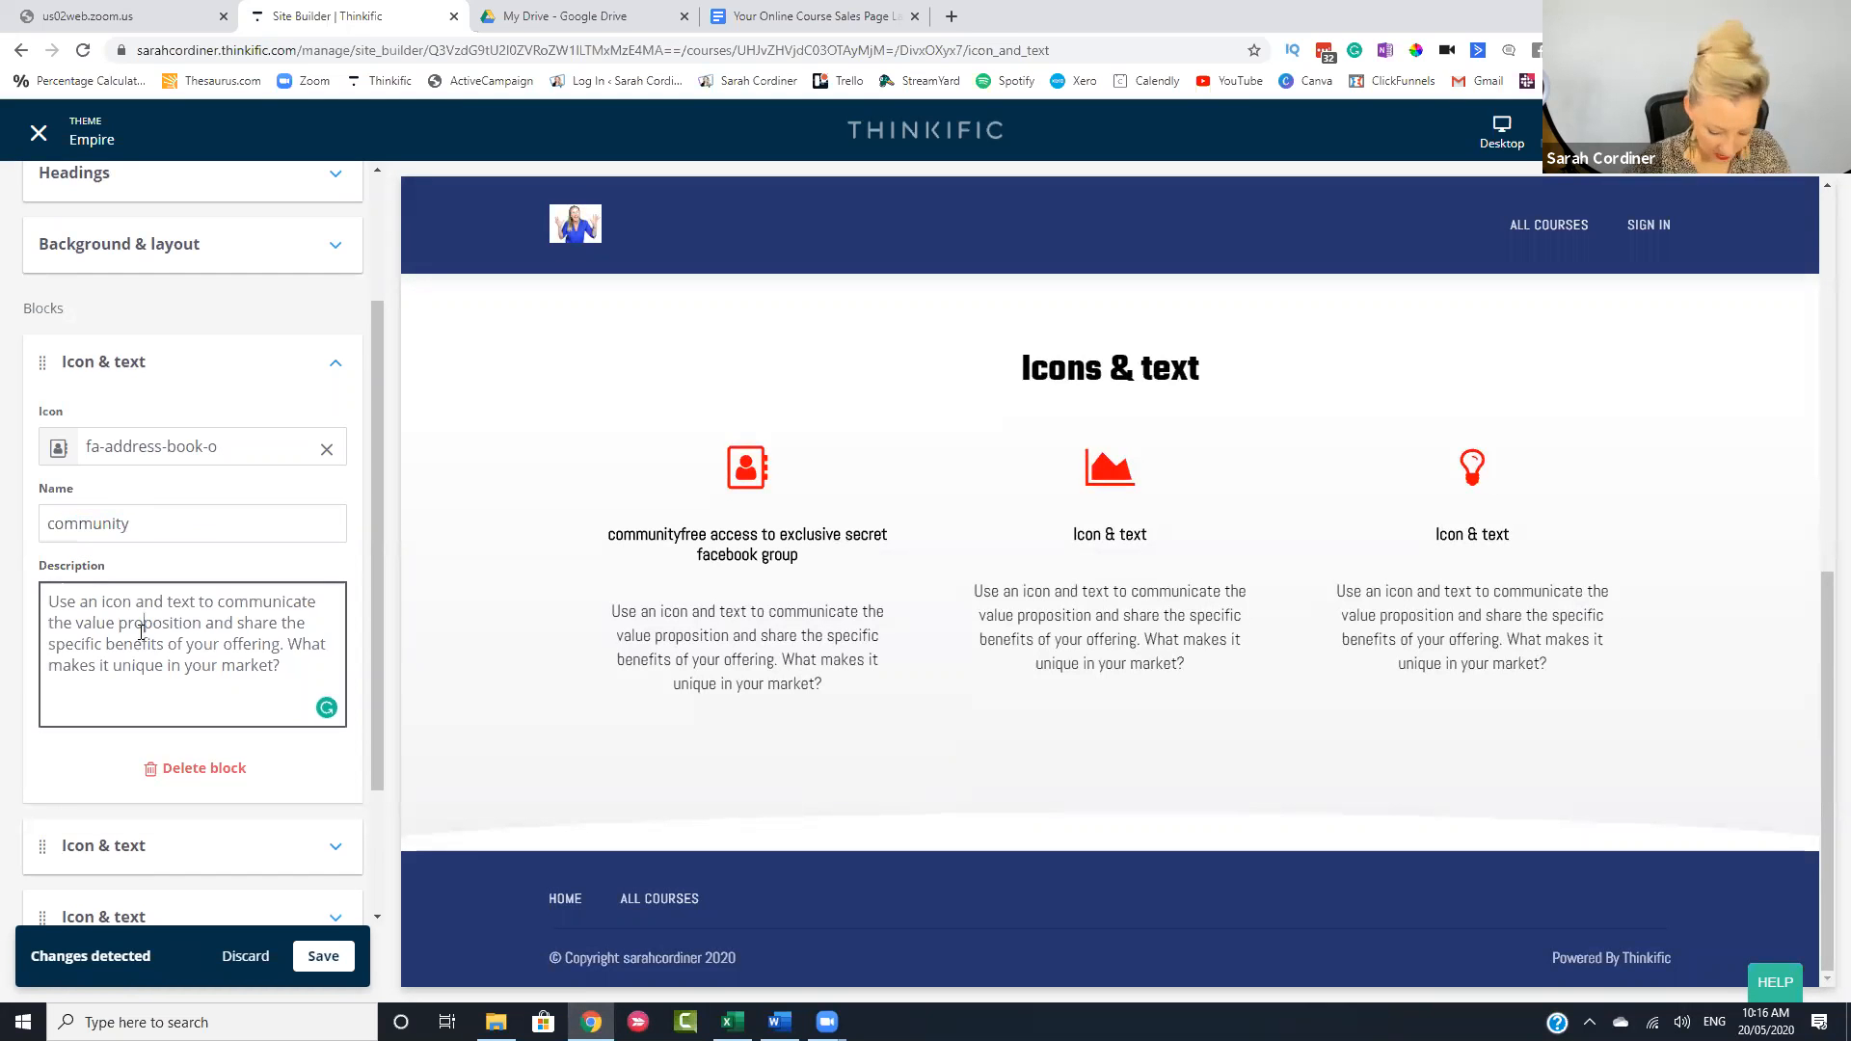
{"action": "key", "text": "ctrl+a"}
{"action": "key", "text": "BackSpace"}
{"action": "key", "text": "ctrl+v"}
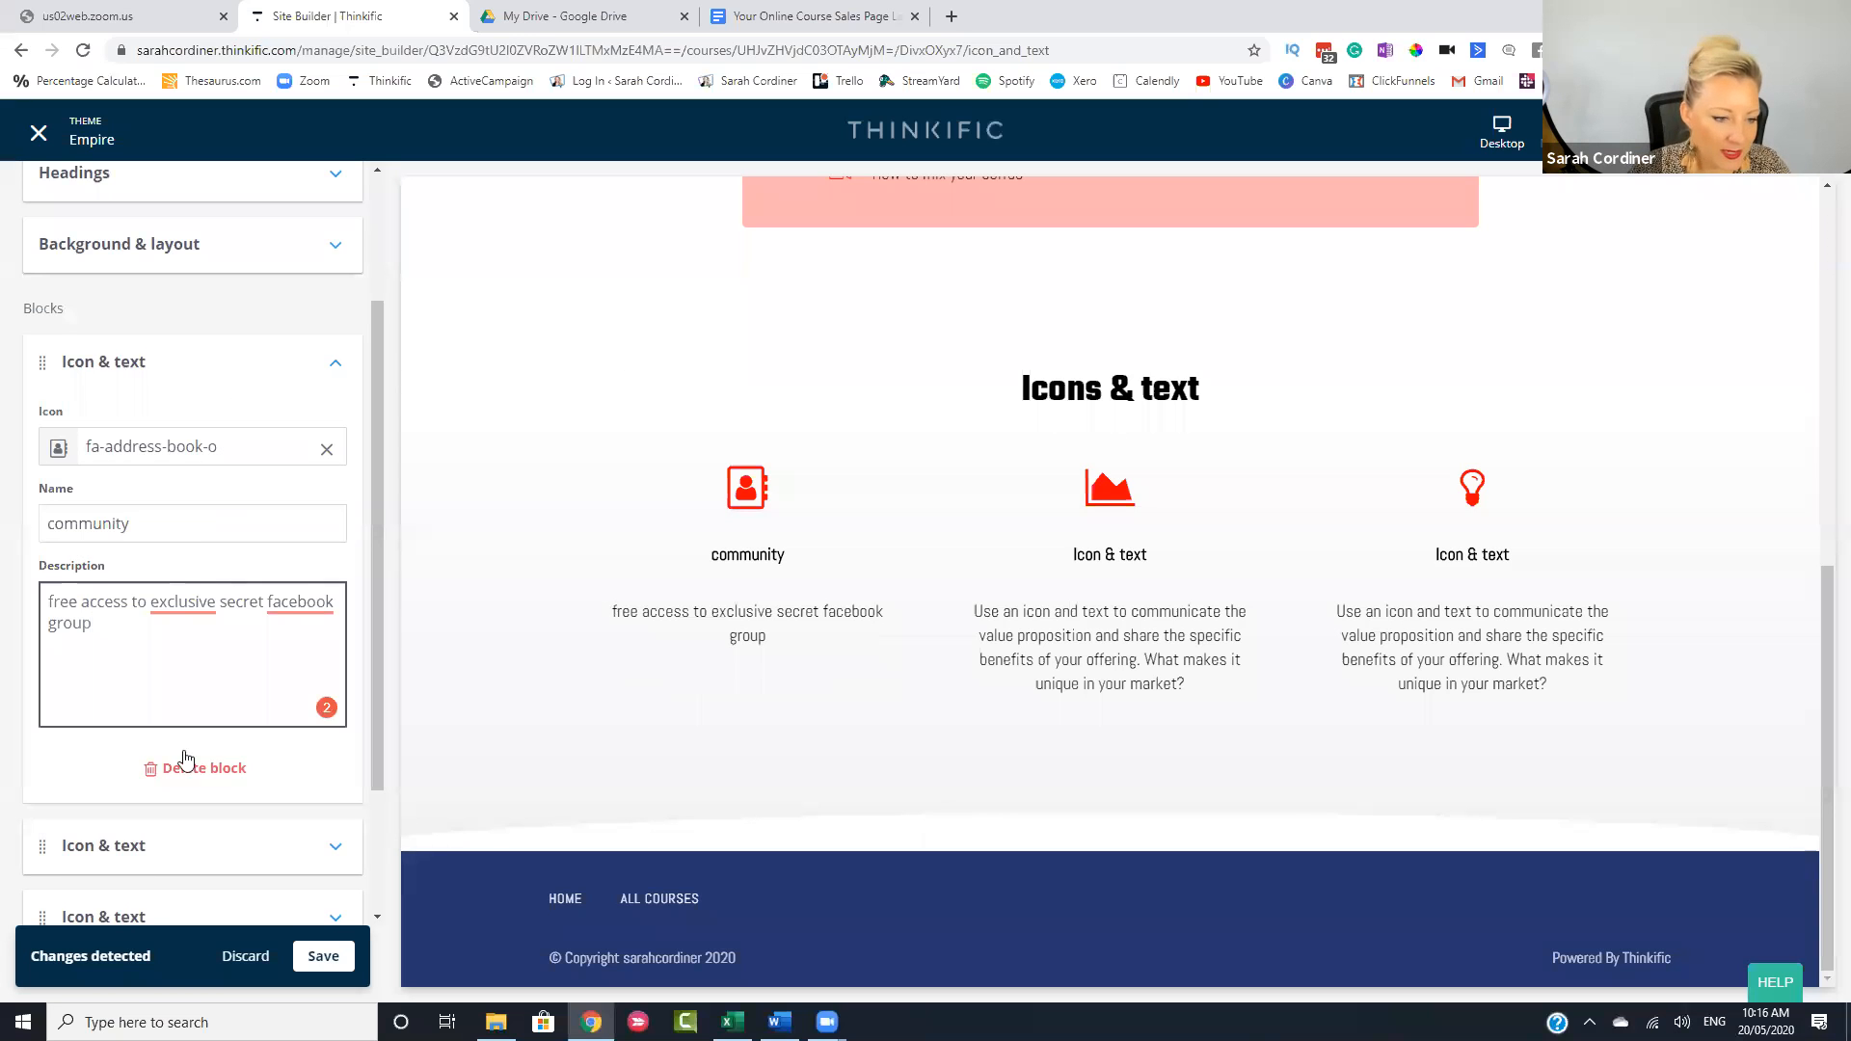
{"action": "scroll", "coordinate": [289, 765], "scroll_direction": "down", "scroll_amount": 1}
{"action": "left_click", "coordinate": [323, 955]}
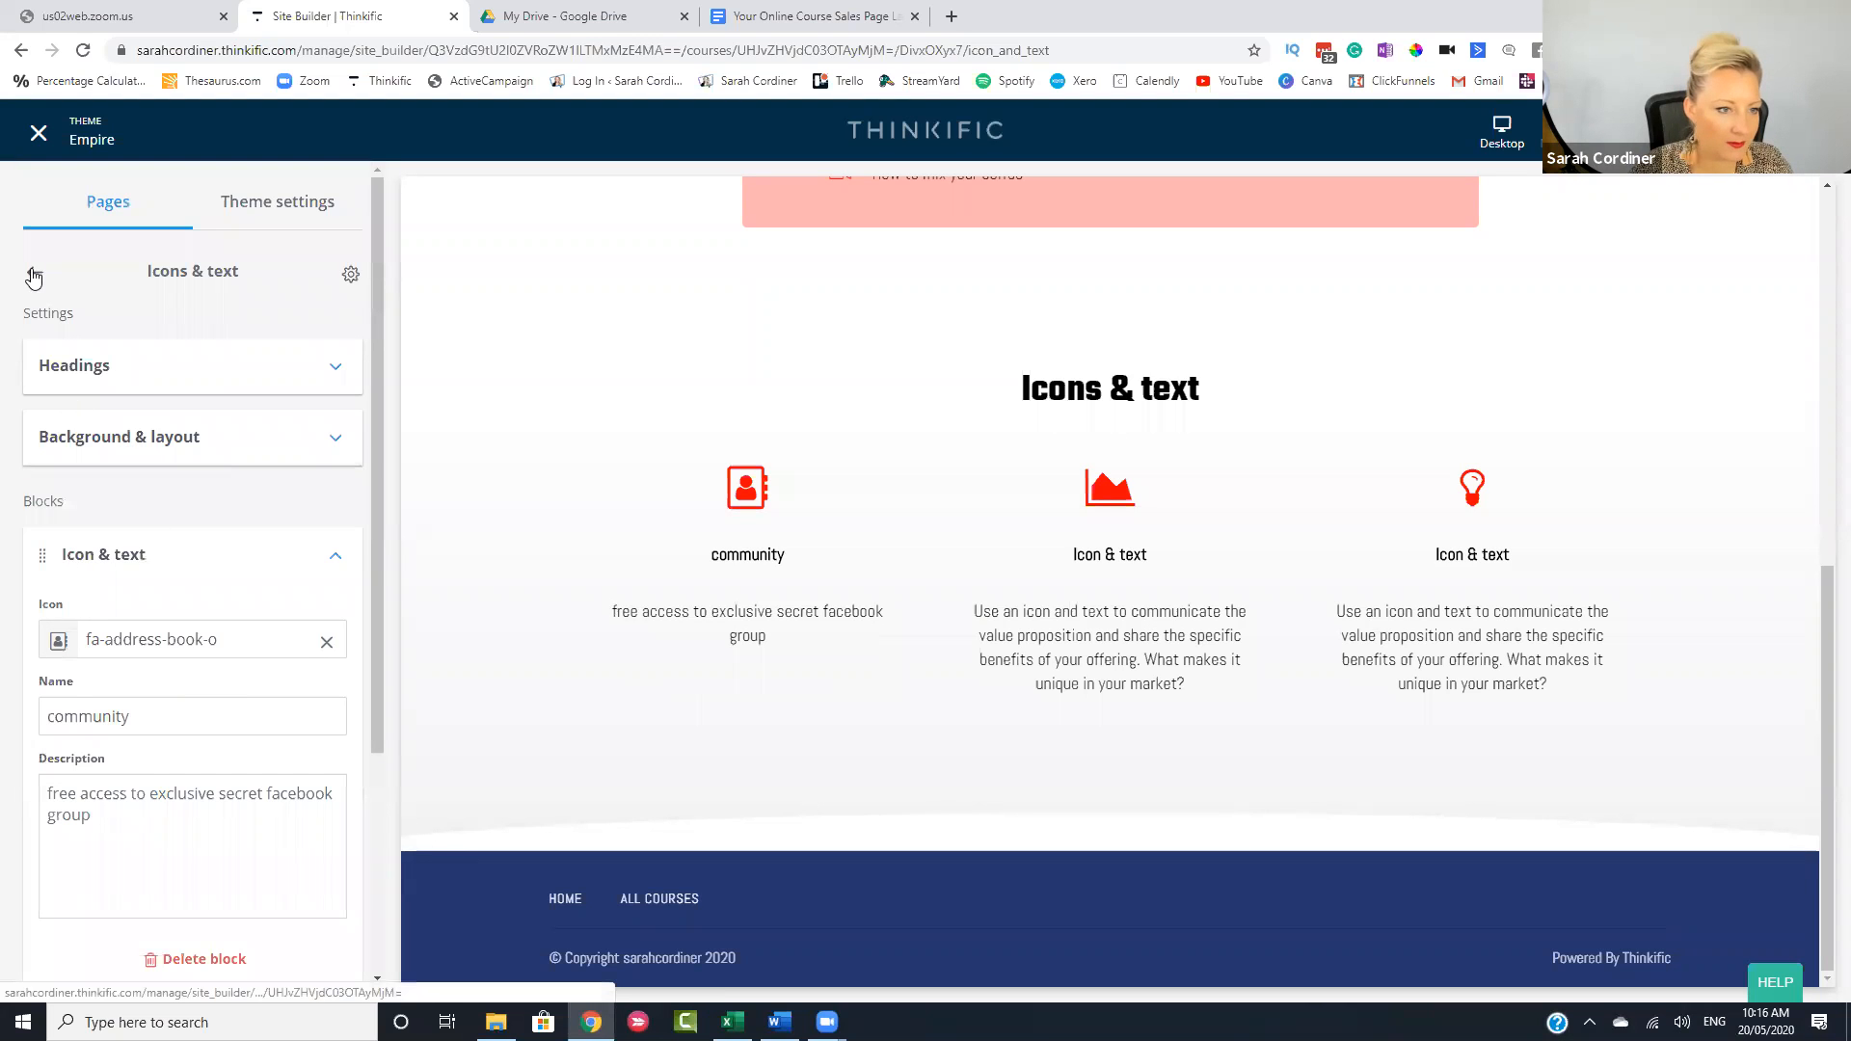
- Change the heading of the Icons & text section to "BONUSES"
{"action": "left_click", "coordinate": [83, 364]}
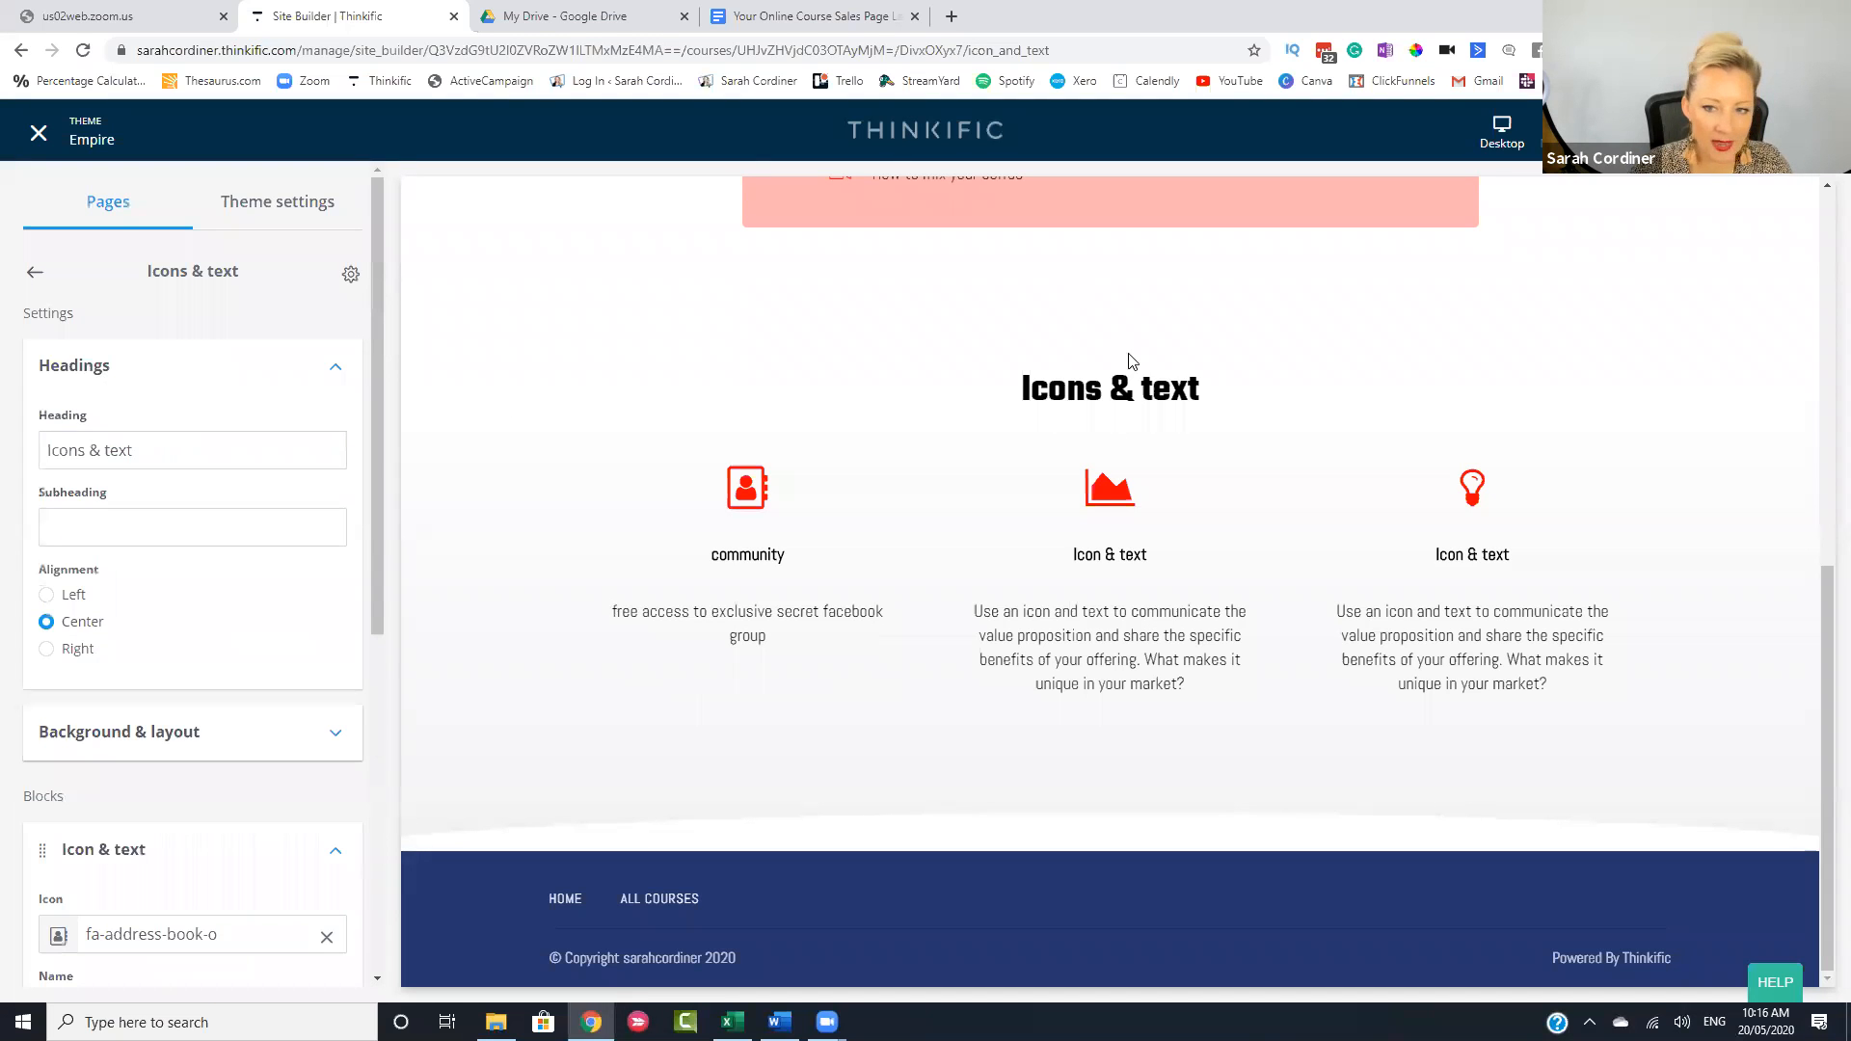
{"action": "left_click_drag", "start_coordinate": [170, 449], "coordinate": [42, 445]}
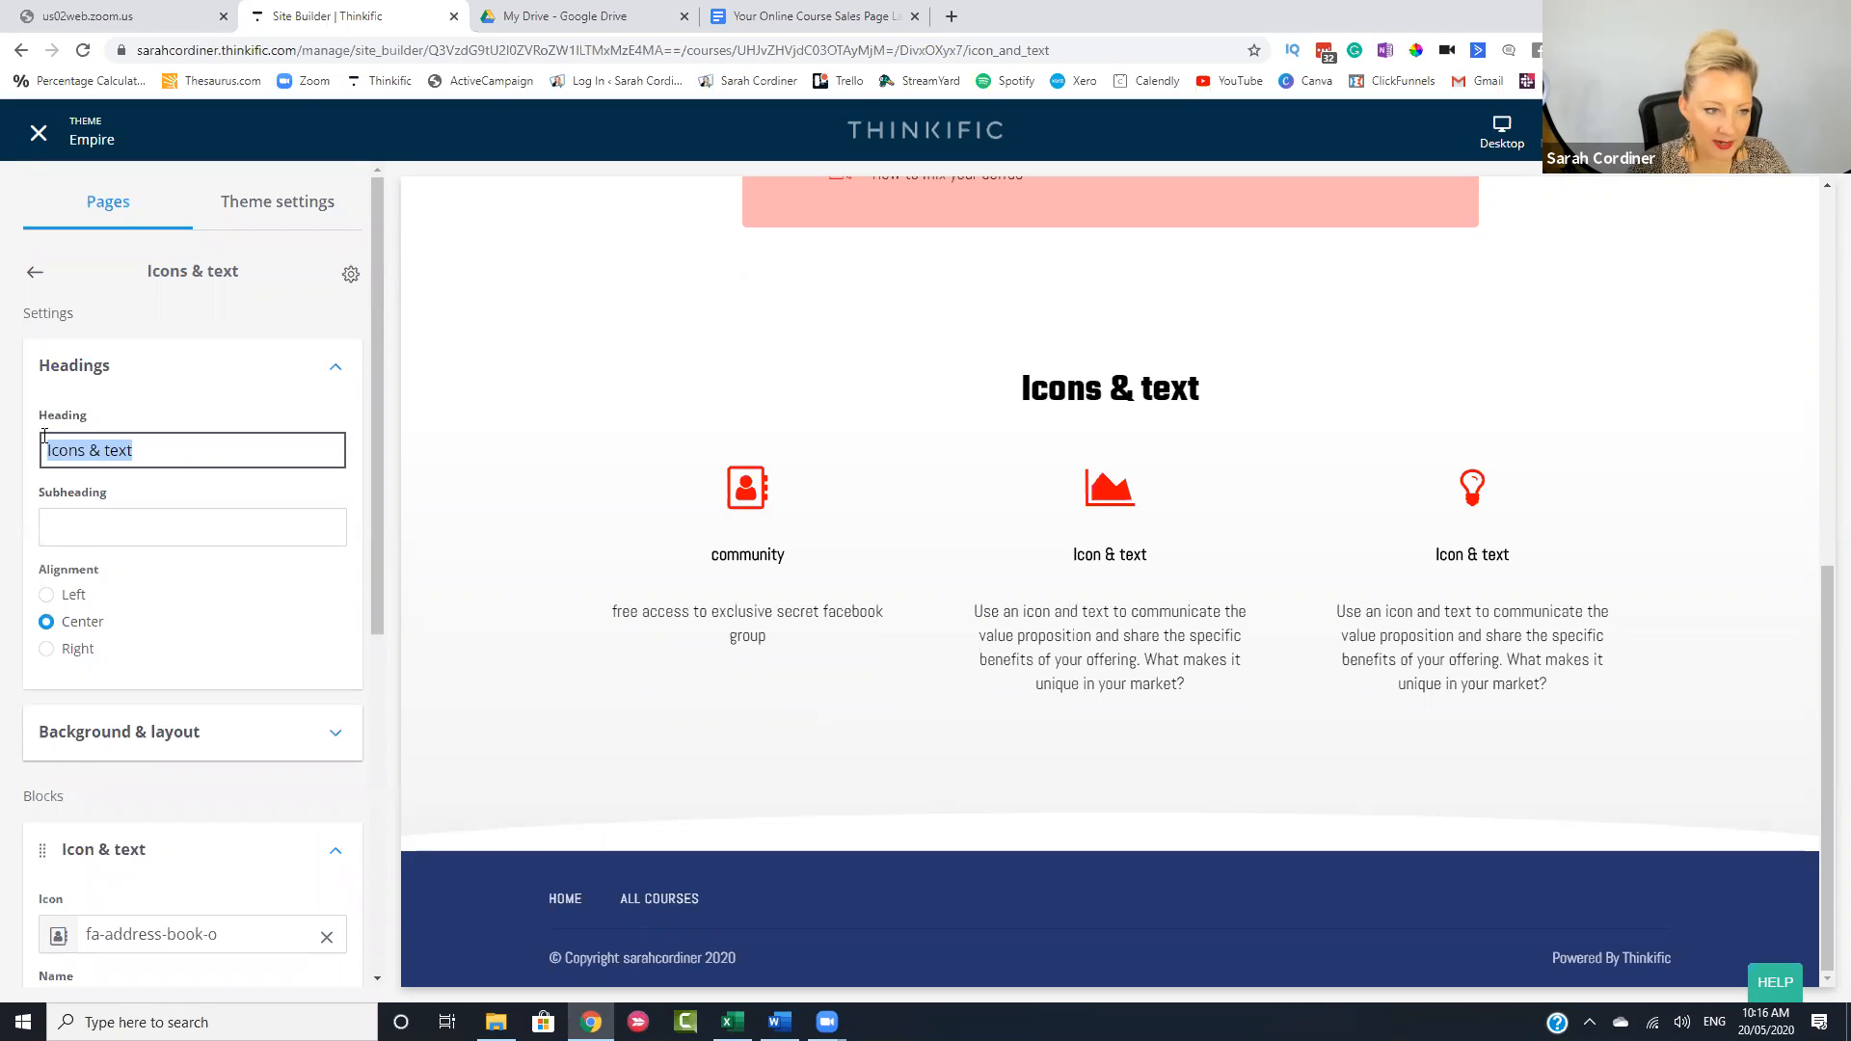
{"action": "type", "text": "BONUSES"}
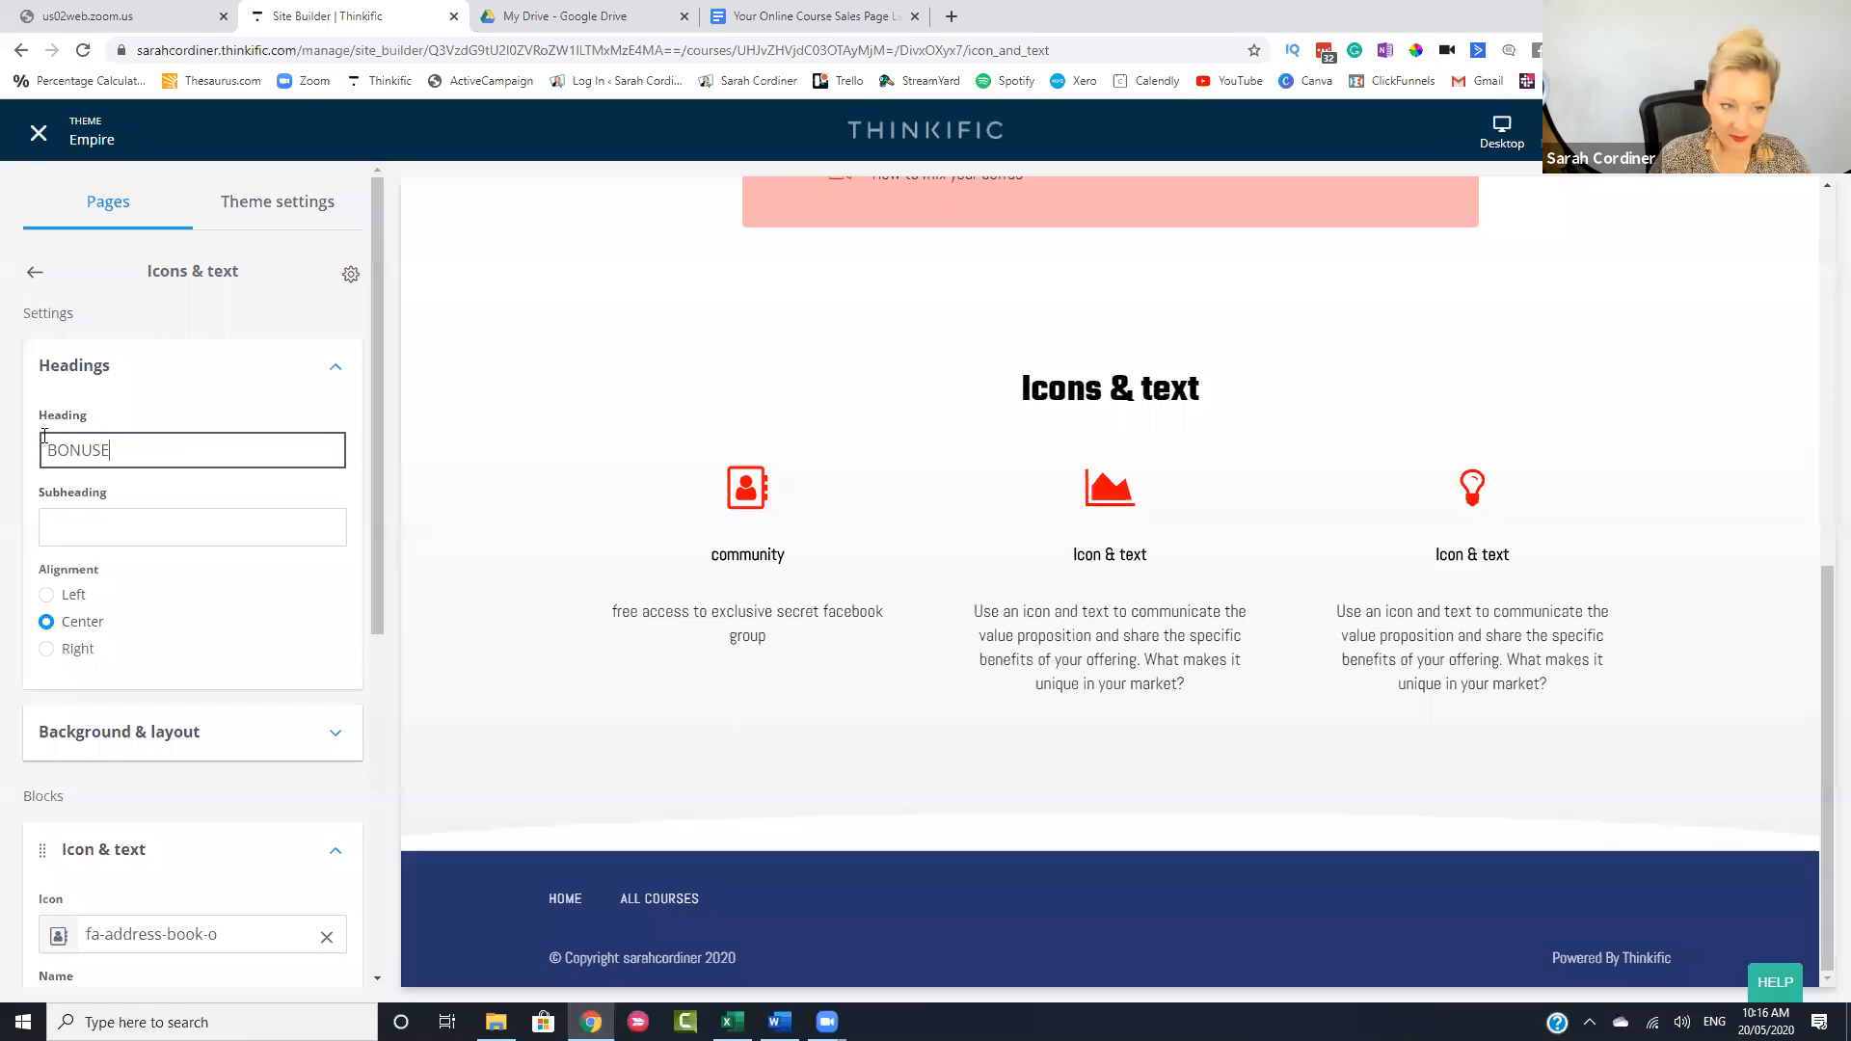
- Give the BONUSES section the subheading "Here is what else you get in this course" and save the page
{"action": "left_click", "coordinate": [149, 517]}
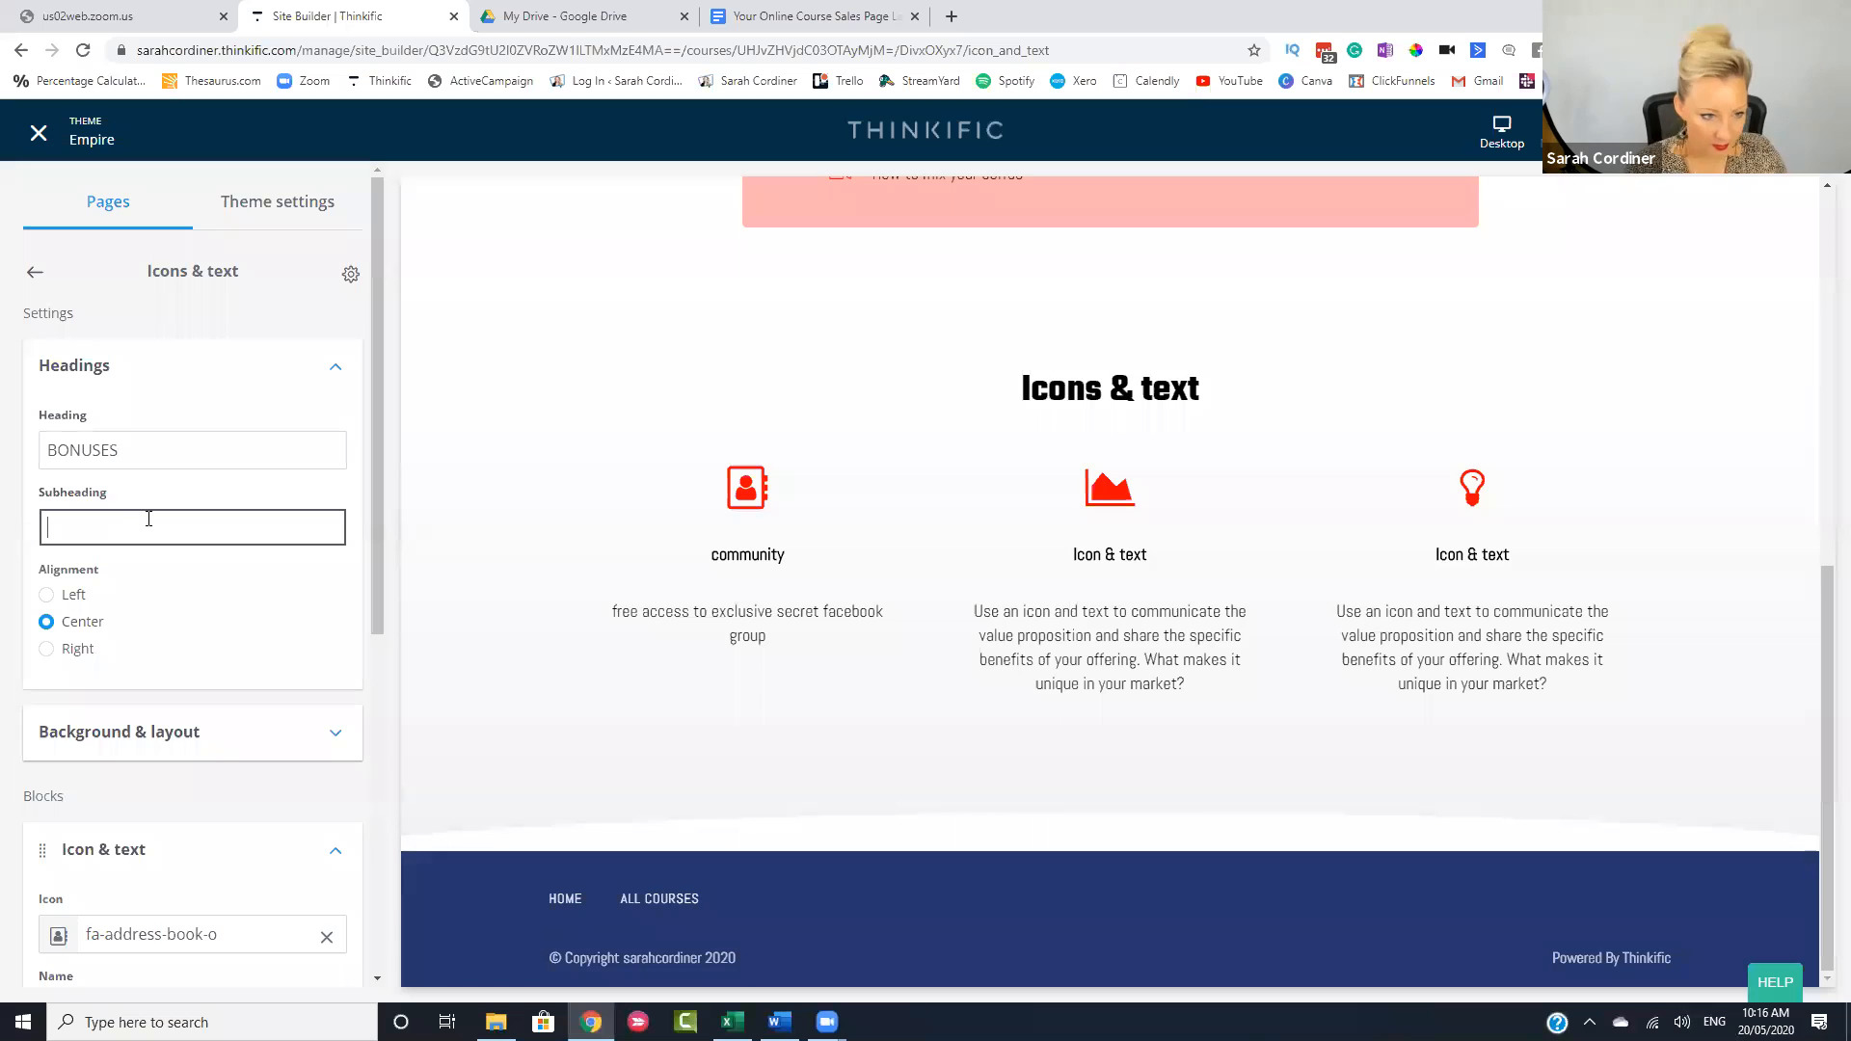
{"action": "type", "text": "Here ios what else youb"}
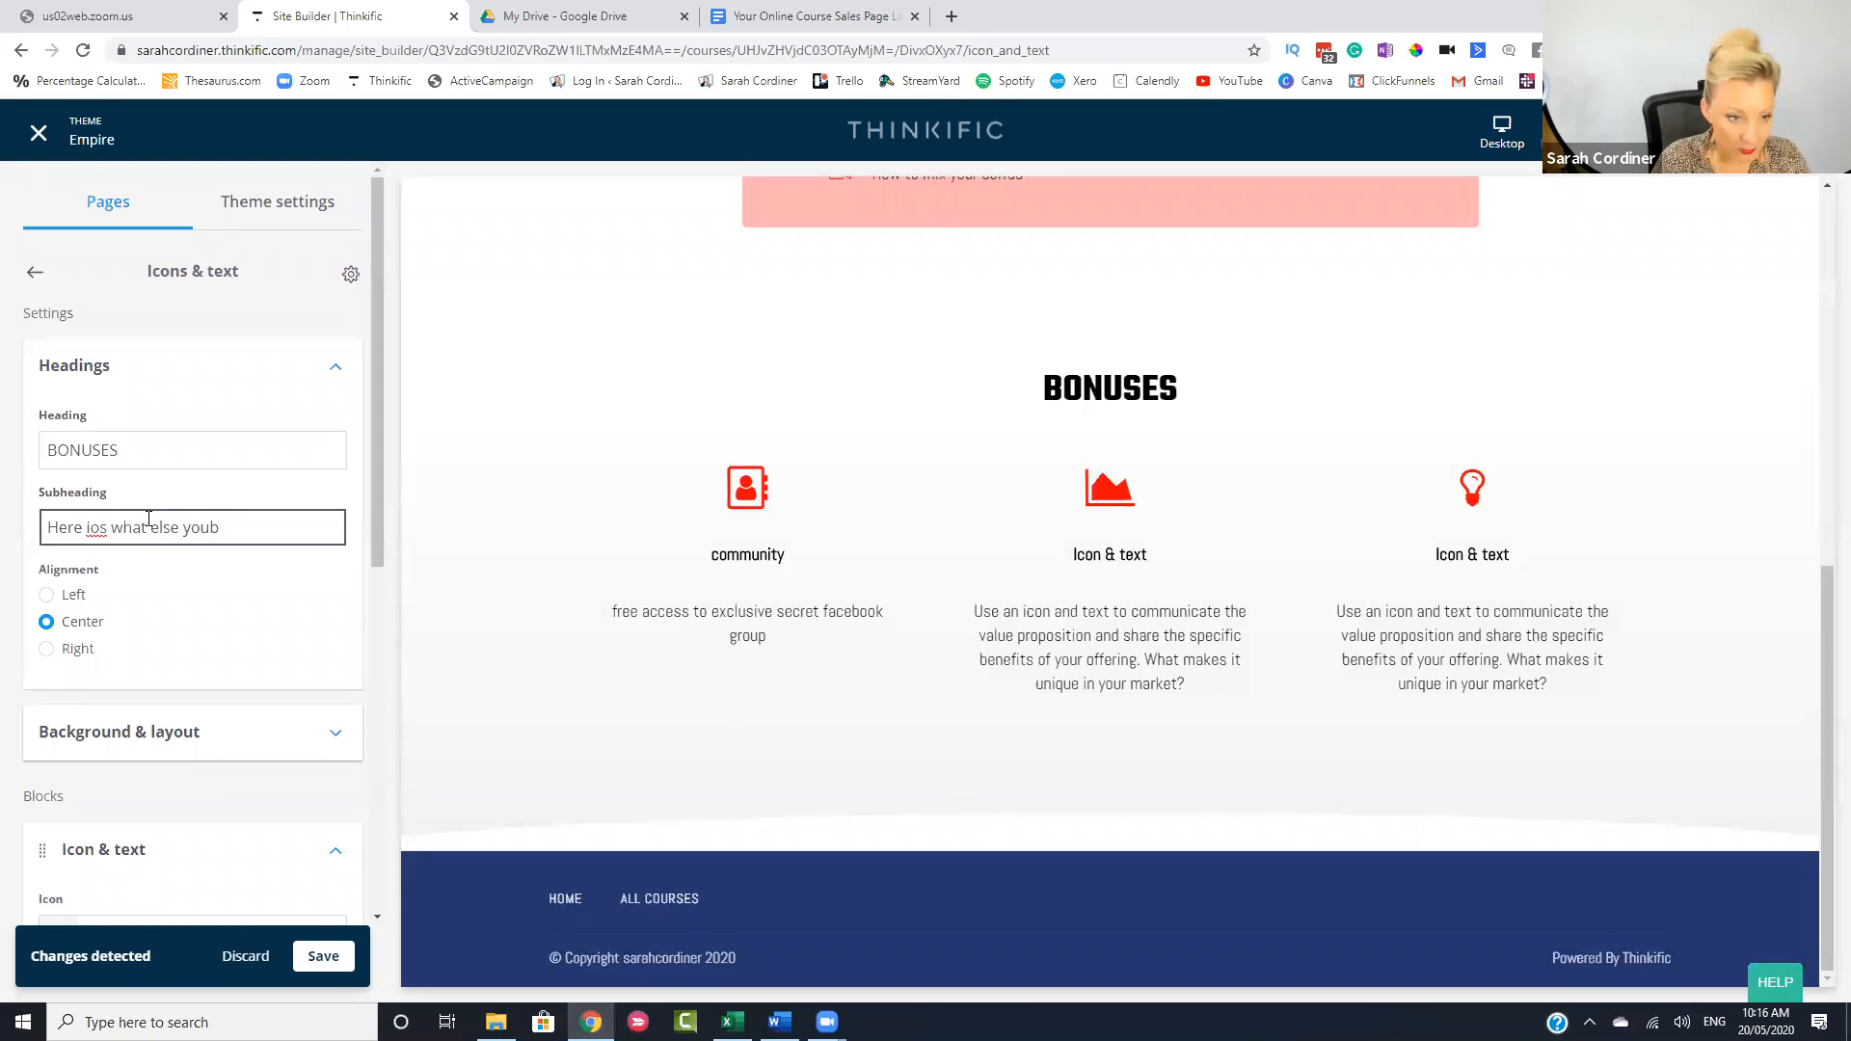
{"action": "key", "text": "BackSpace"}
{"action": "type", "text": "get in"}
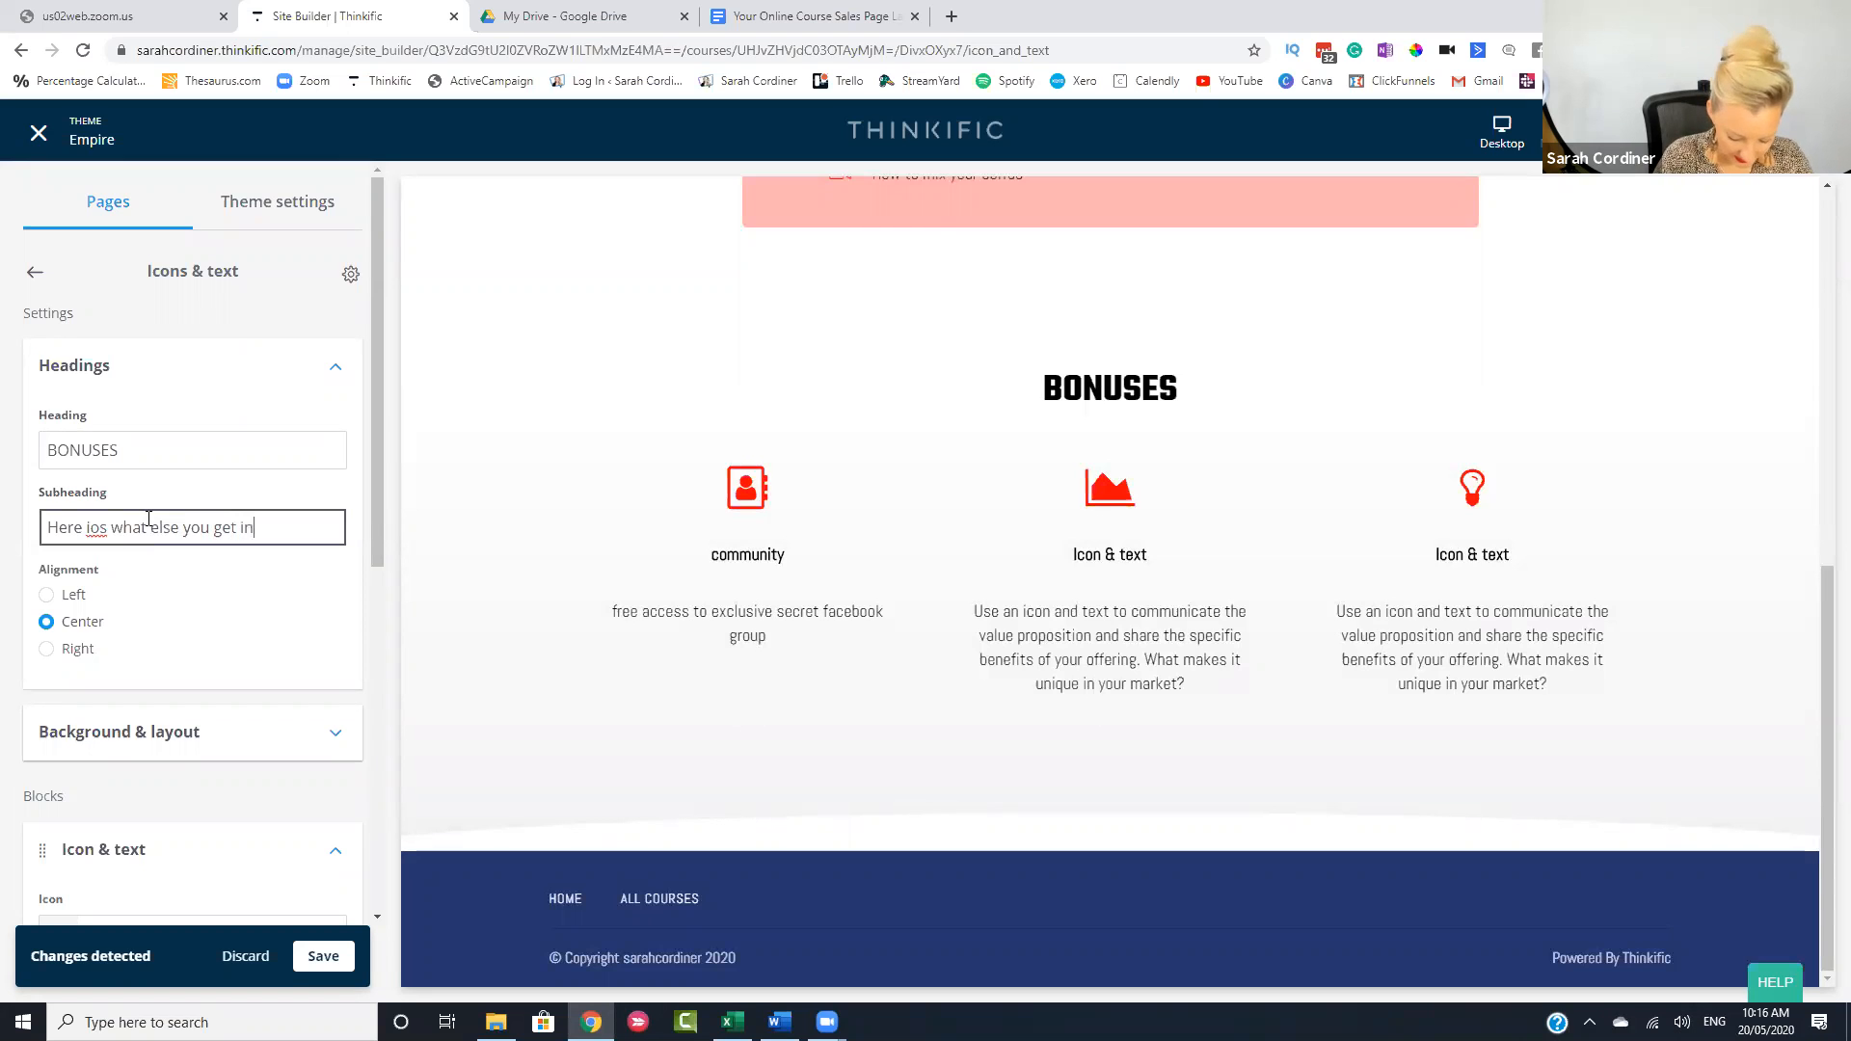
{"action": "type", "text": " this course"}
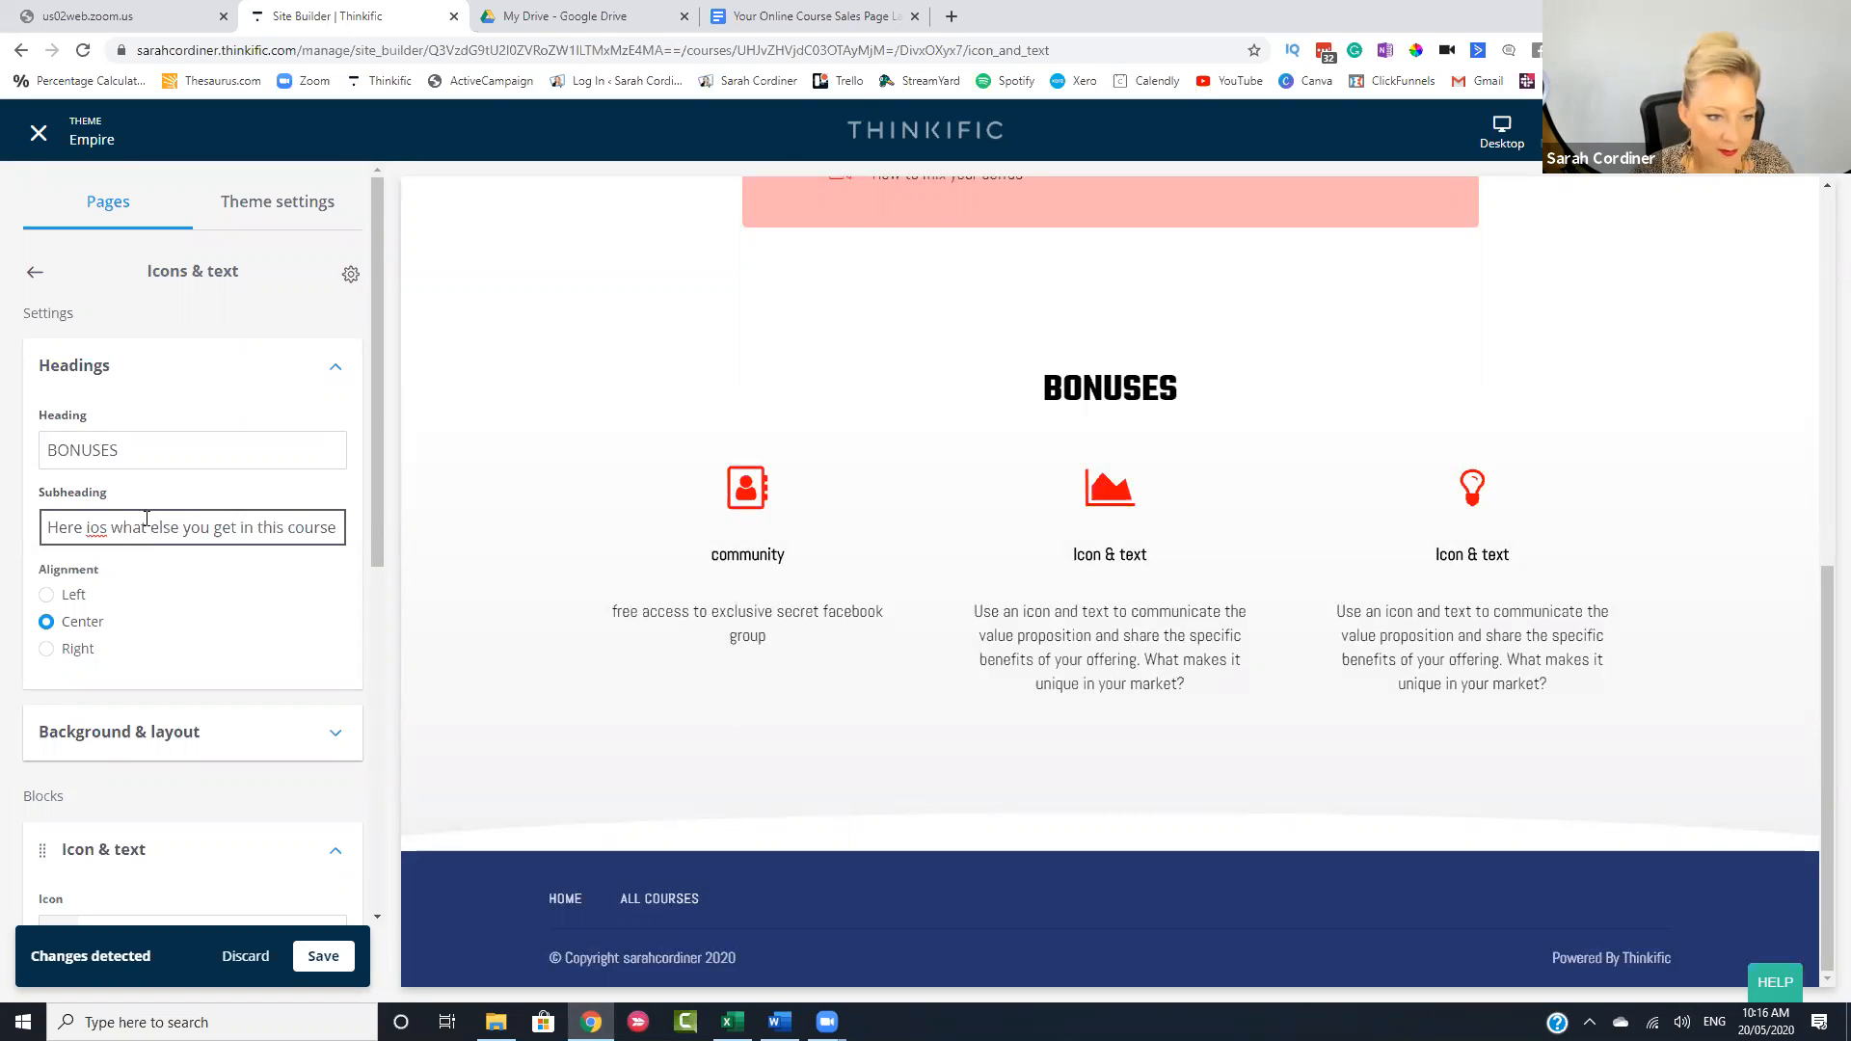
{"action": "left_click", "coordinate": [100, 529]}
{"action": "key", "text": "BackSpace"}
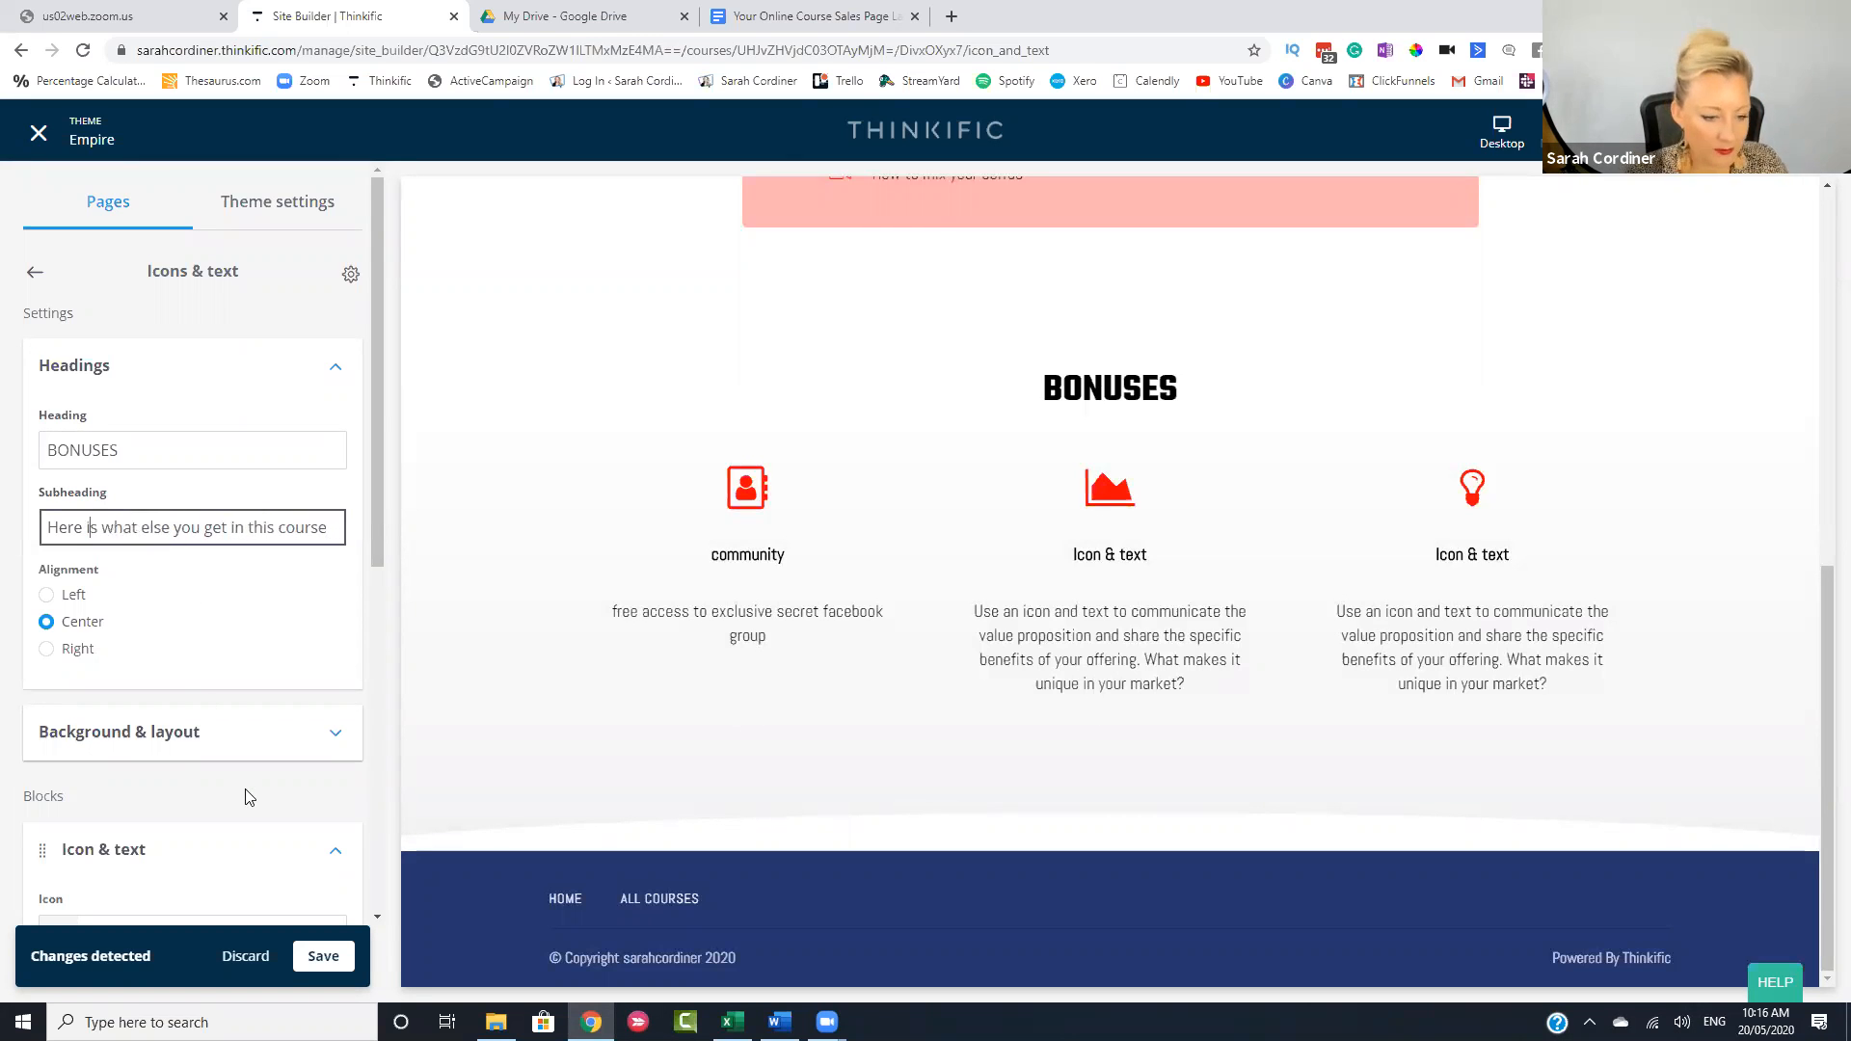
{"action": "left_click", "coordinate": [323, 956]}
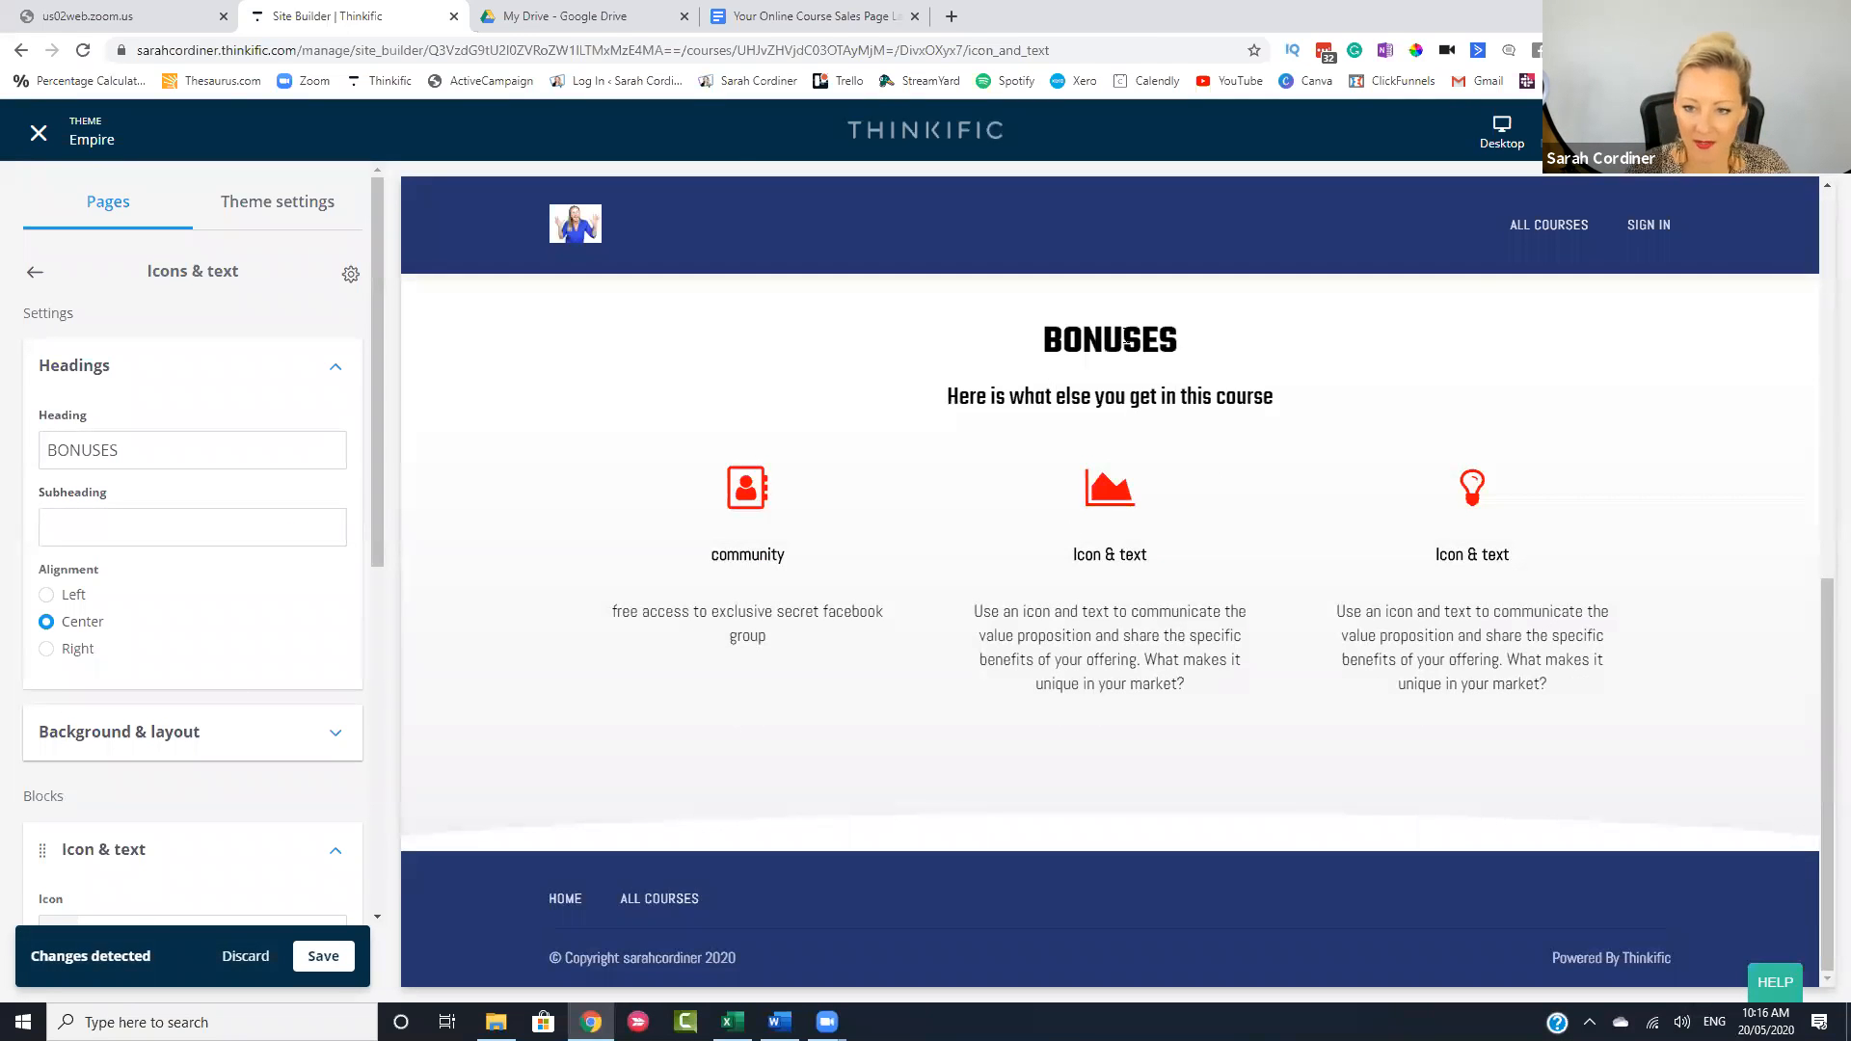
{"action": "scroll", "coordinate": [1118, 434], "scroll_direction": "up", "scroll_amount": 3}
{"action": "scroll", "coordinate": [1037, 527], "scroll_direction": "down", "scroll_amount": 2}
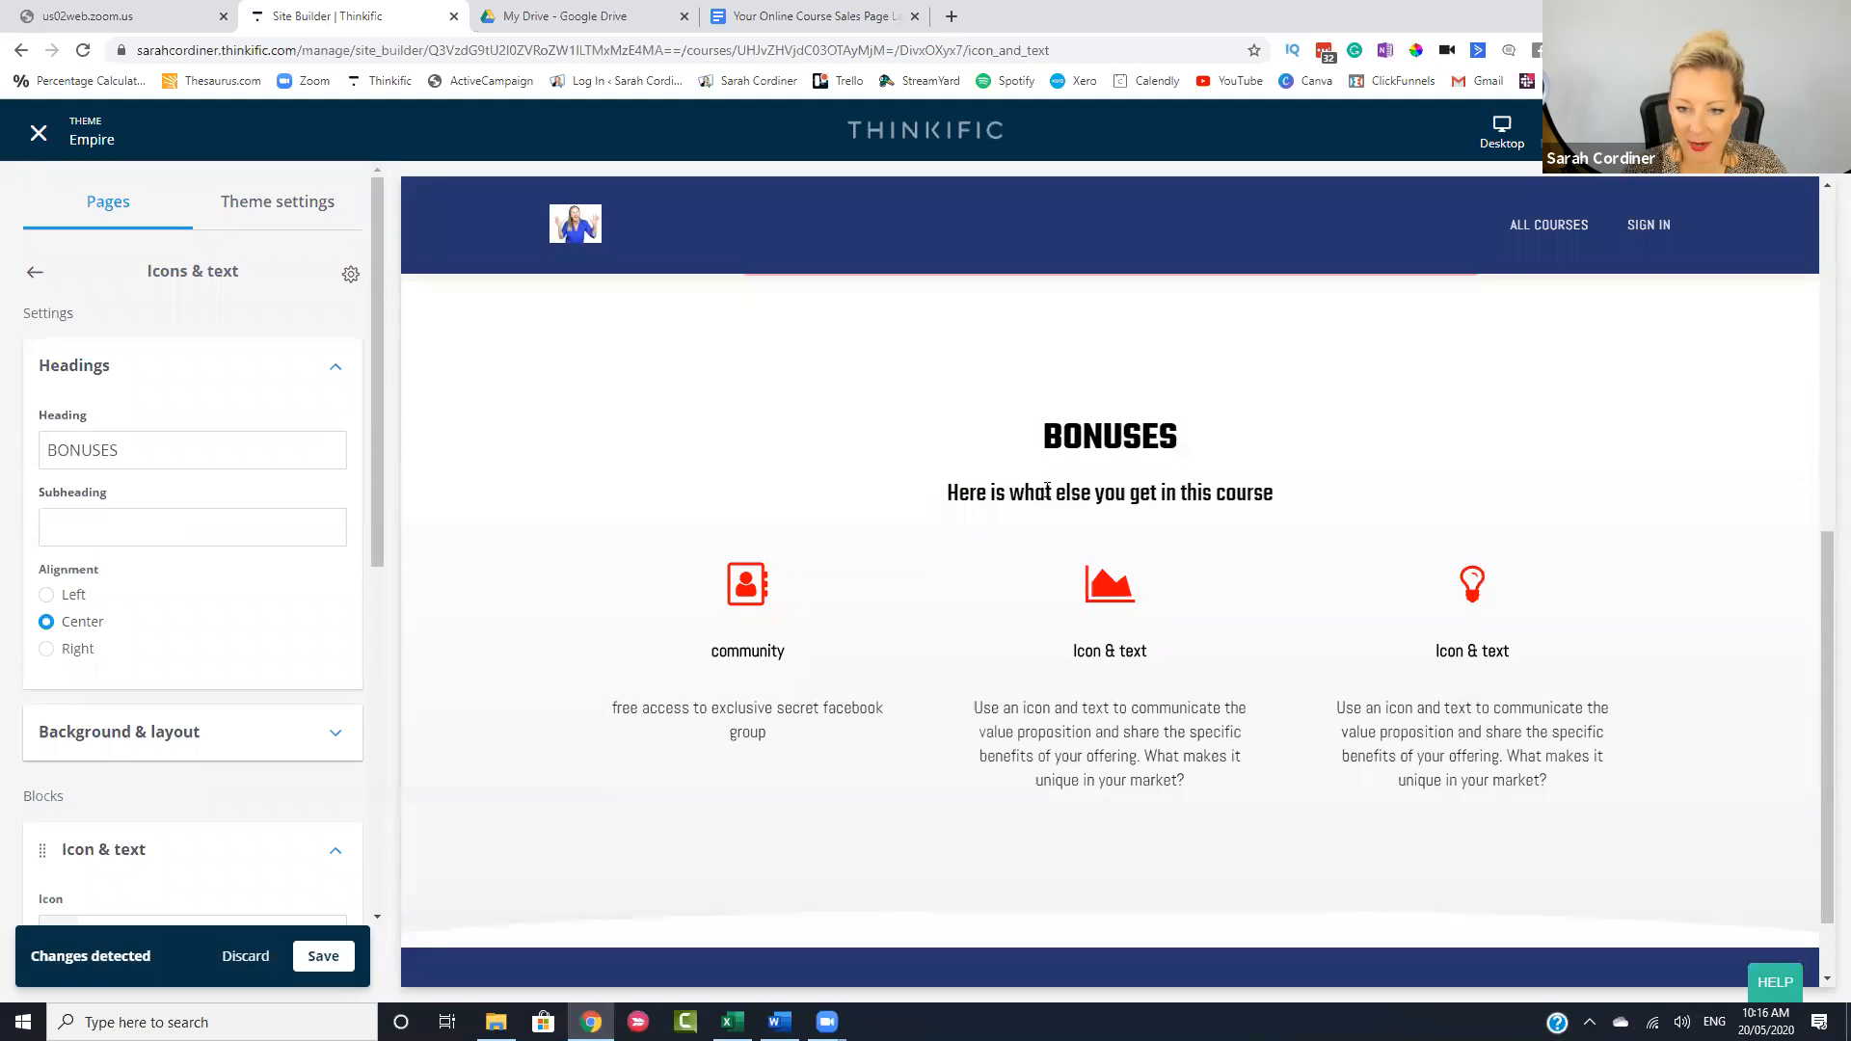
- Return to the How To Make Coffee section list and add an Image & text (with CTA) section below Icons & text
{"action": "left_click", "coordinate": [35, 271]}
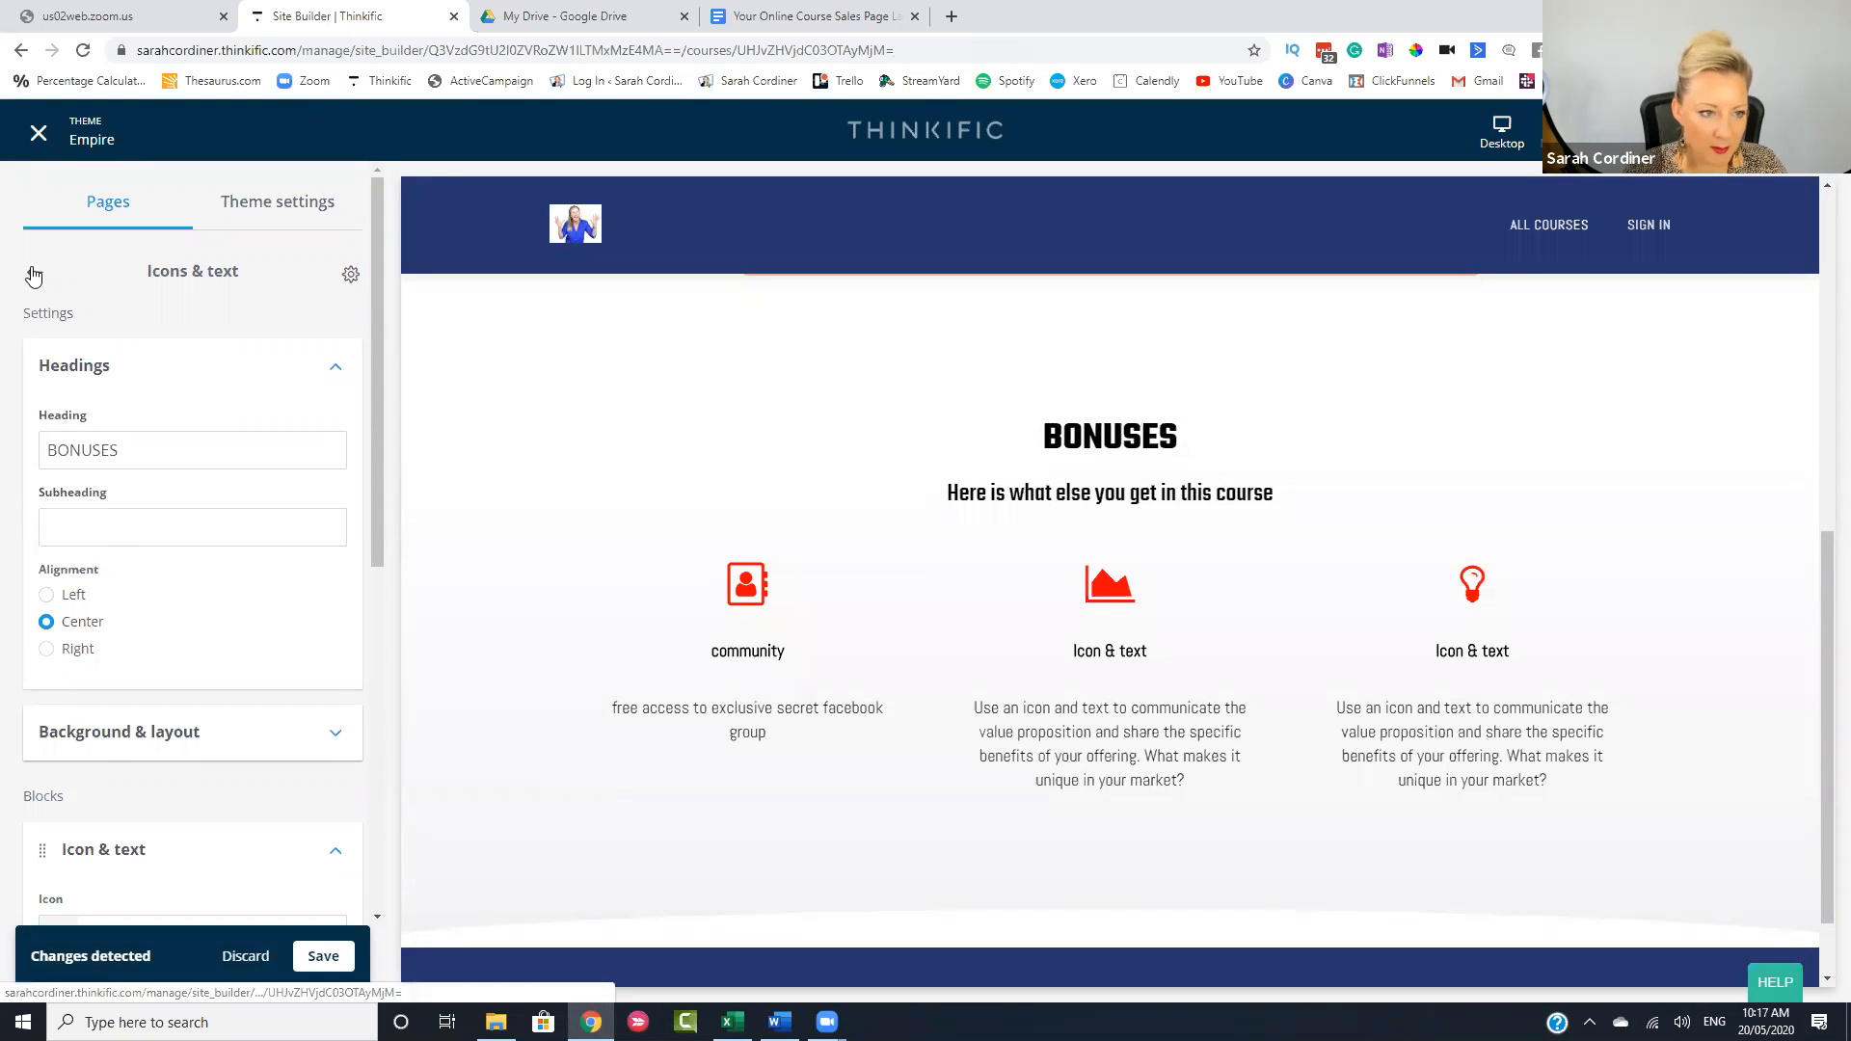
{"action": "scroll", "coordinate": [854, 453], "scroll_direction": "up", "scroll_amount": 10}
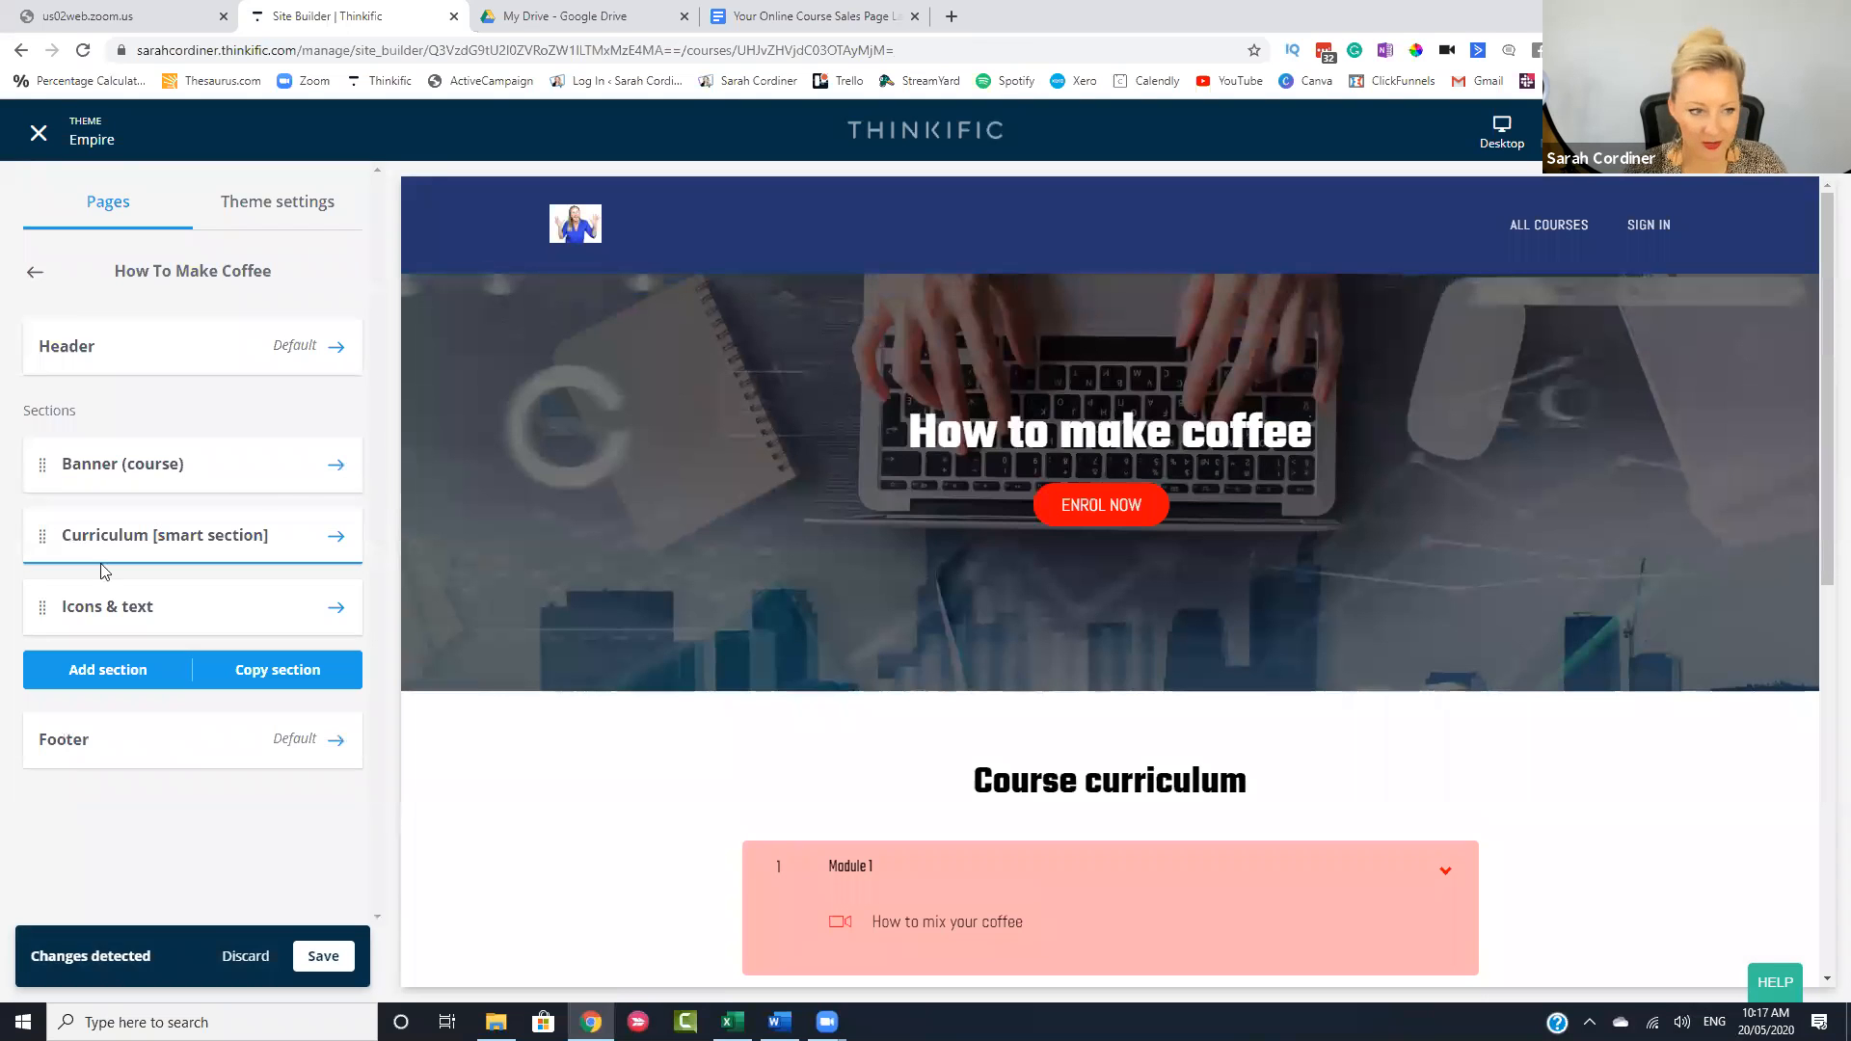
{"action": "scroll", "coordinate": [868, 550], "scroll_direction": "down", "scroll_amount": 5}
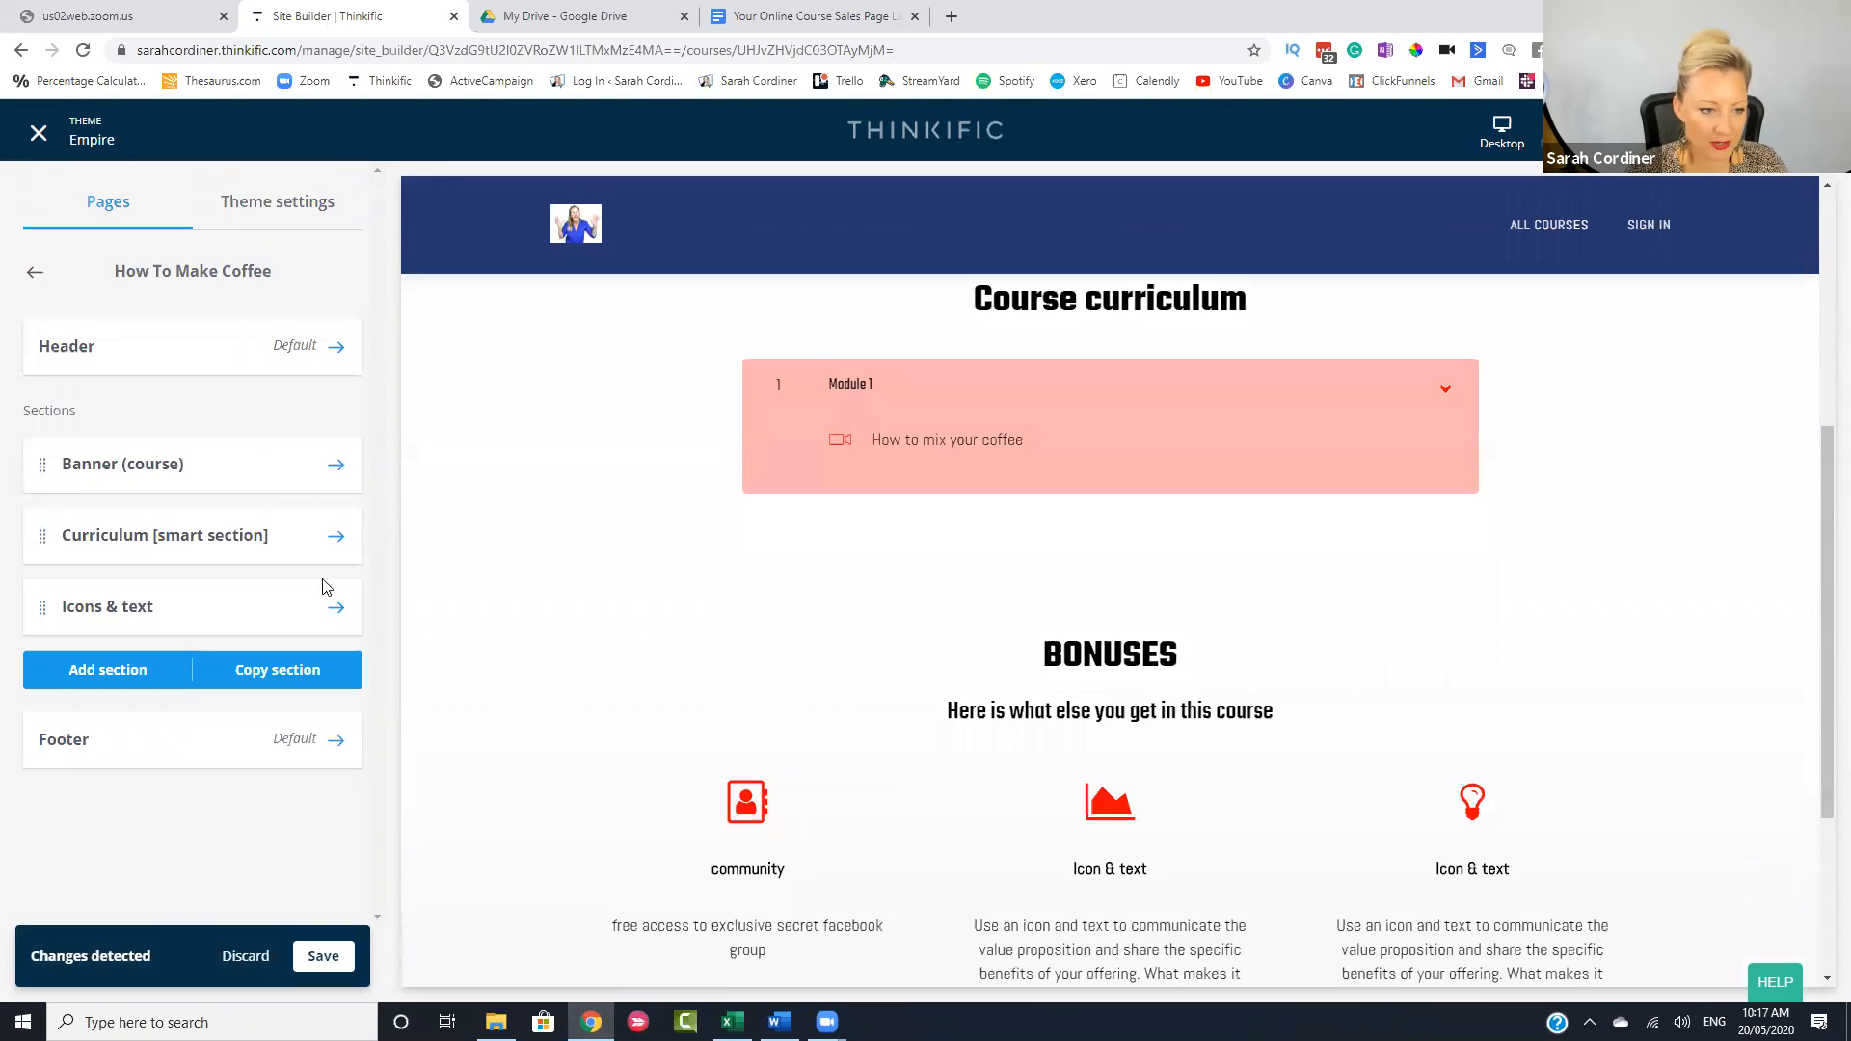
{"action": "scroll", "coordinate": [972, 601], "scroll_direction": "down", "scroll_amount": 2}
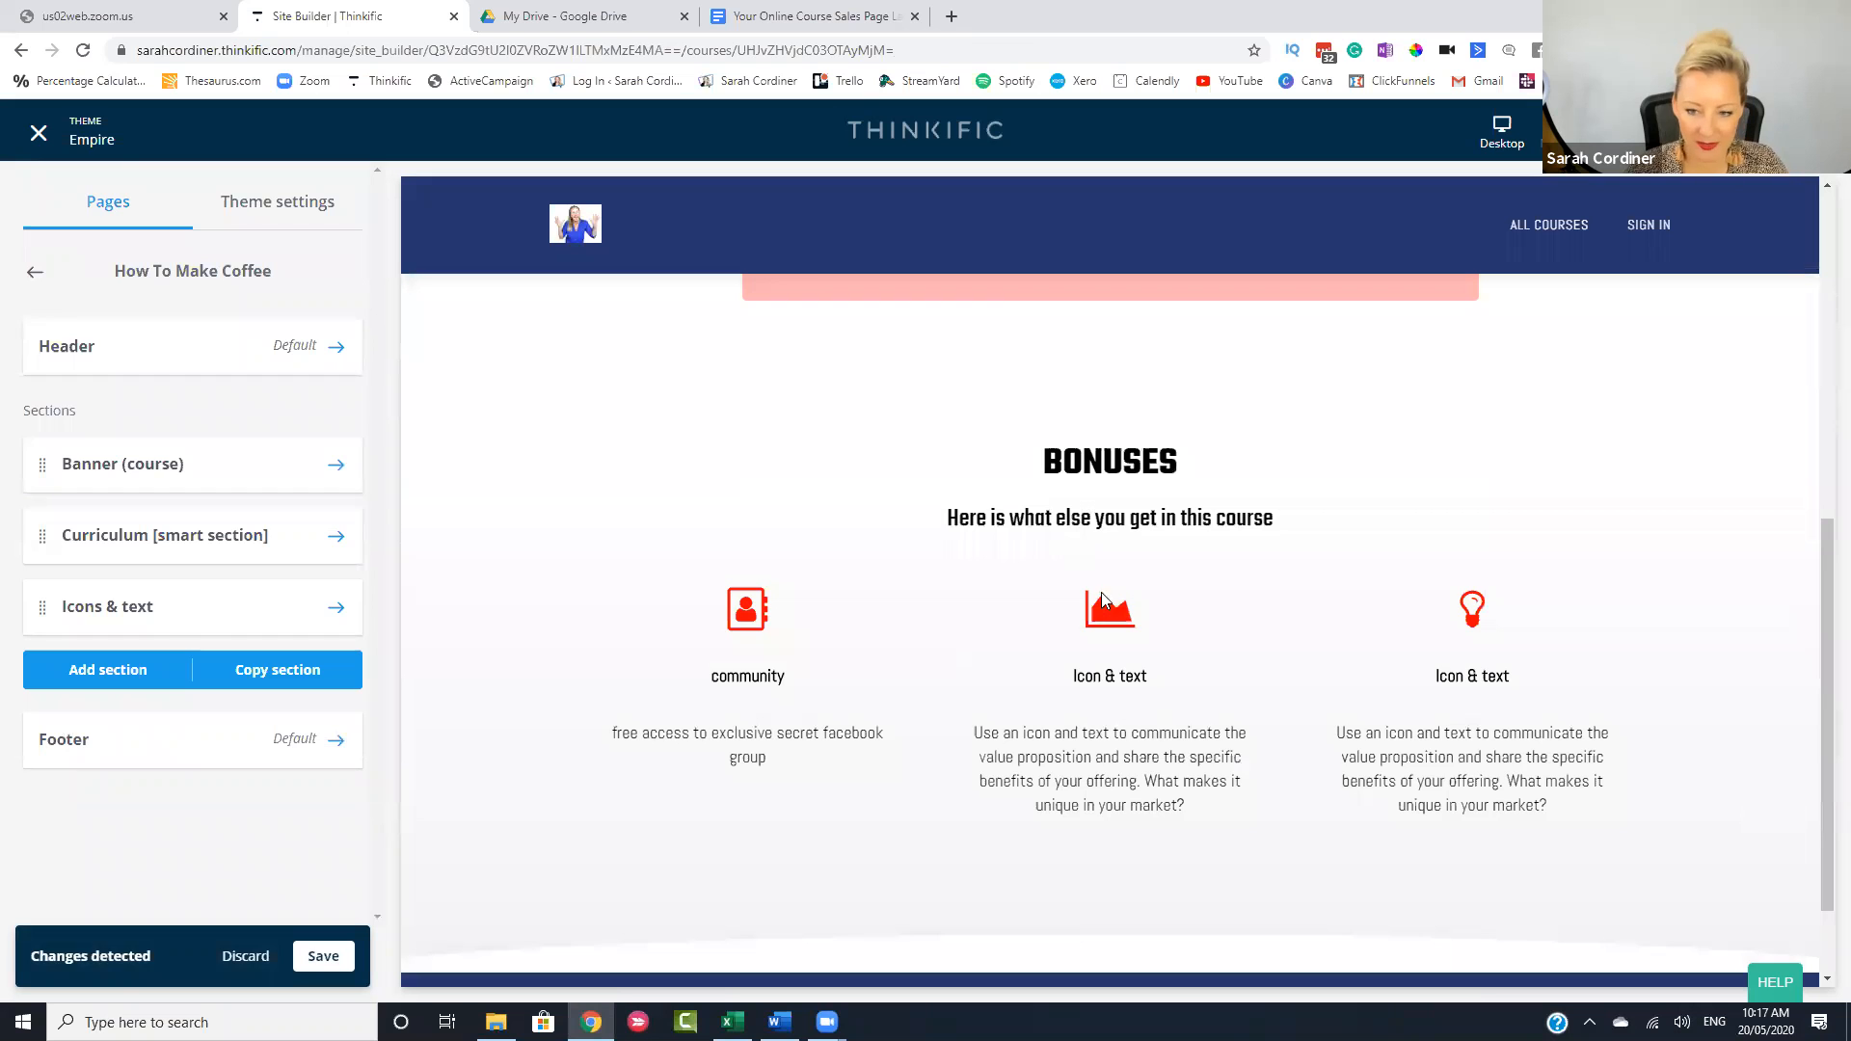
{"action": "scroll", "coordinate": [1051, 629], "scroll_direction": "up", "scroll_amount": 3}
{"action": "scroll", "coordinate": [1038, 607], "scroll_direction": "down", "scroll_amount": 2}
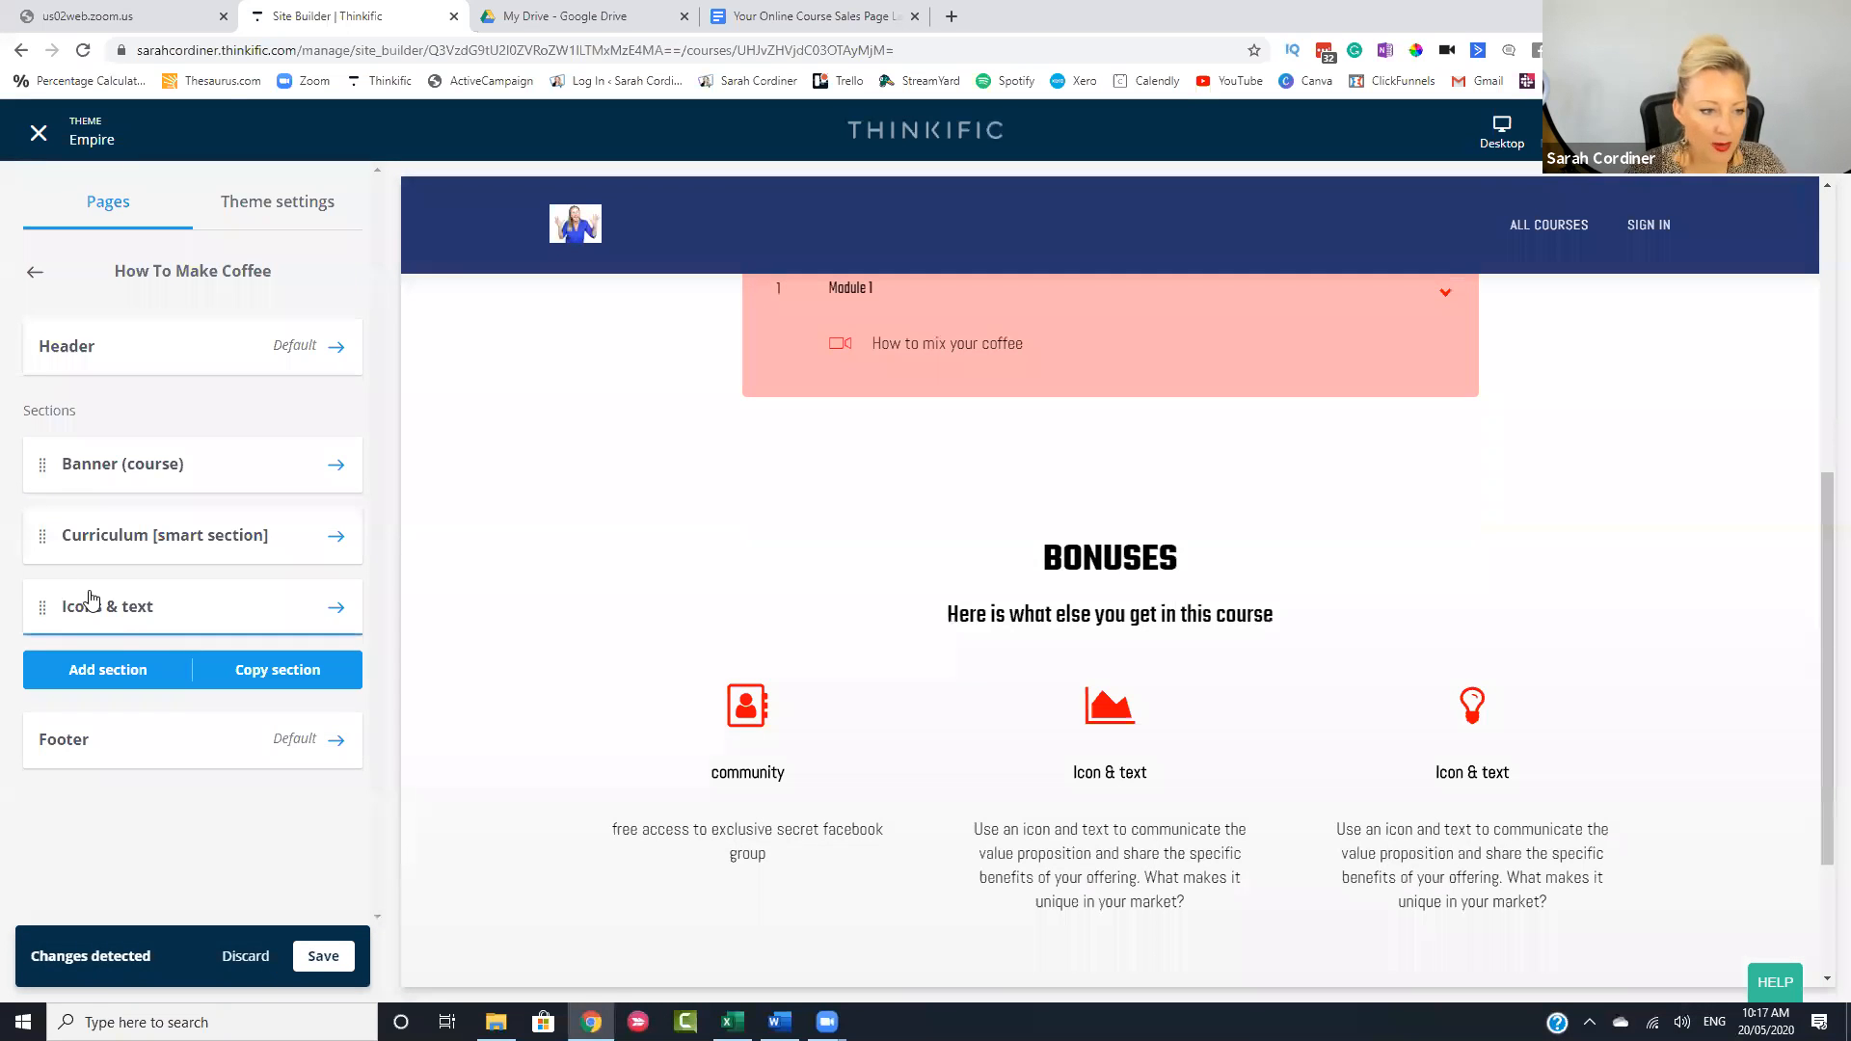
{"action": "left_click", "coordinate": [117, 677]}
{"action": "left_click", "coordinate": [117, 677]}
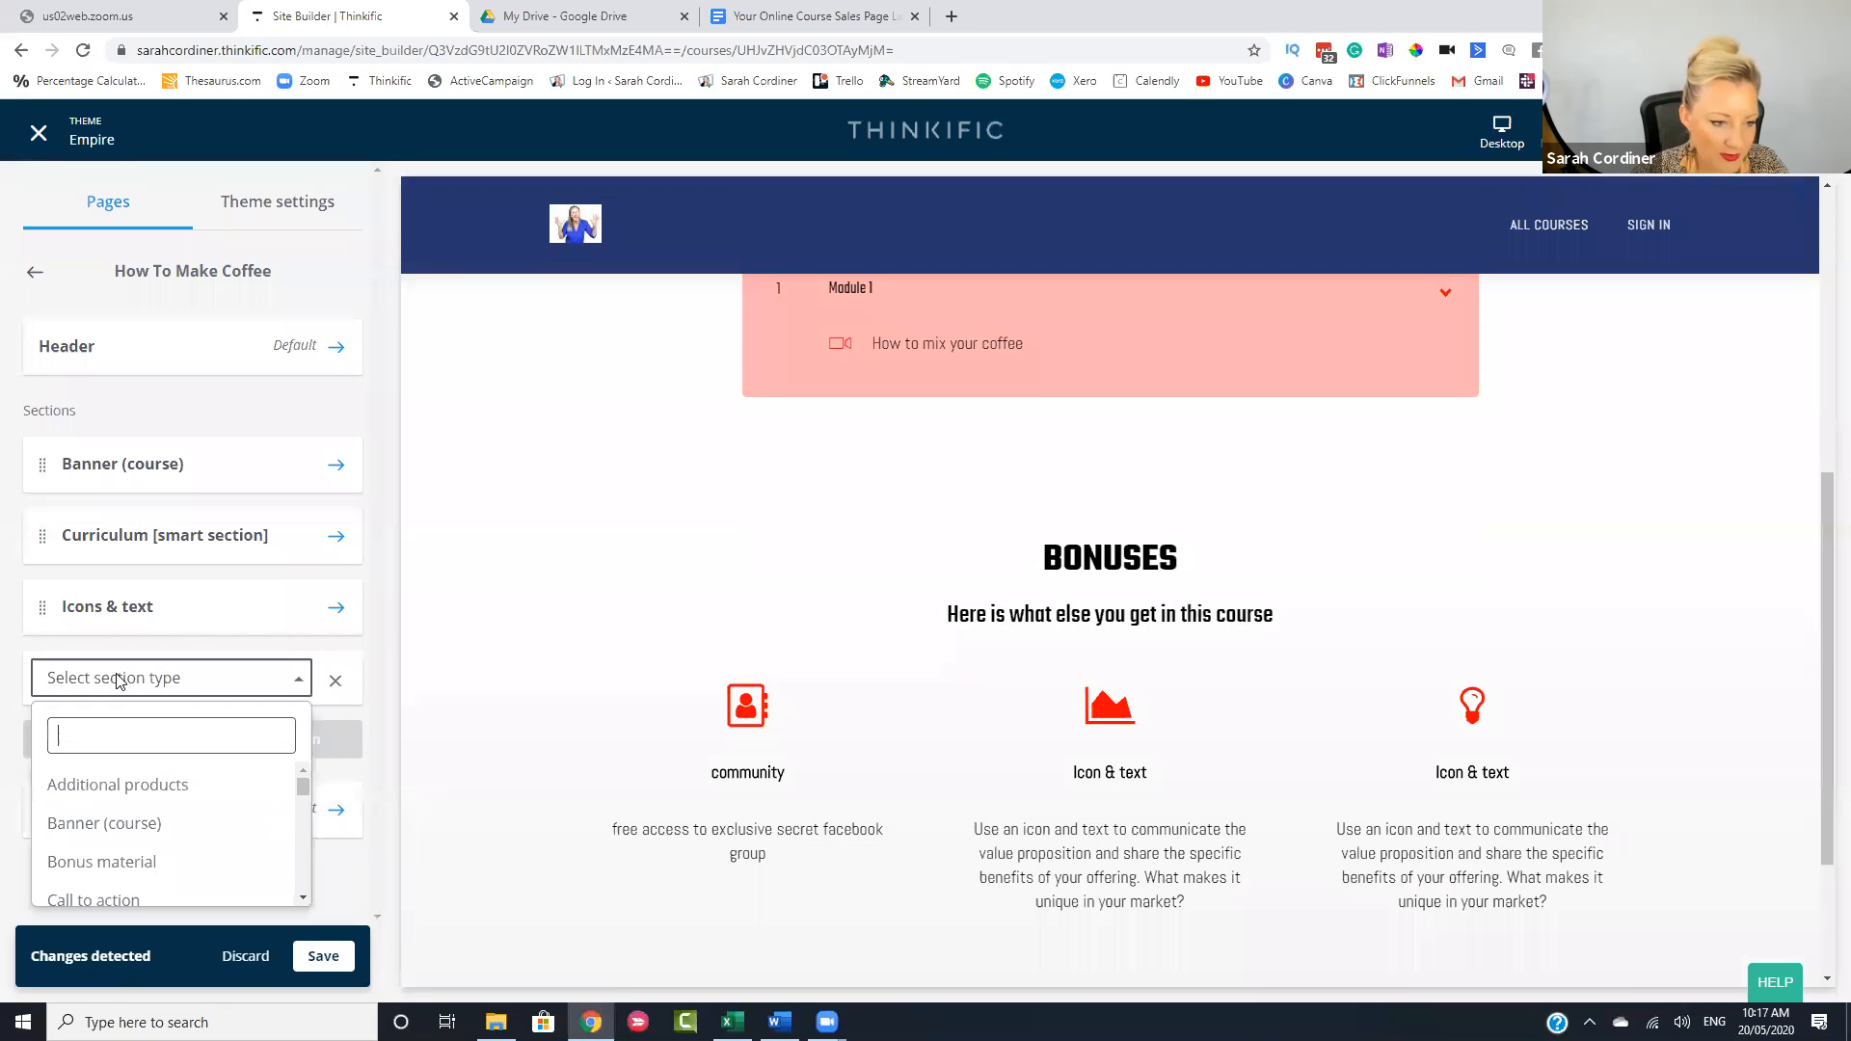
{"action": "scroll", "coordinate": [171, 794], "scroll_direction": "down", "scroll_amount": 1}
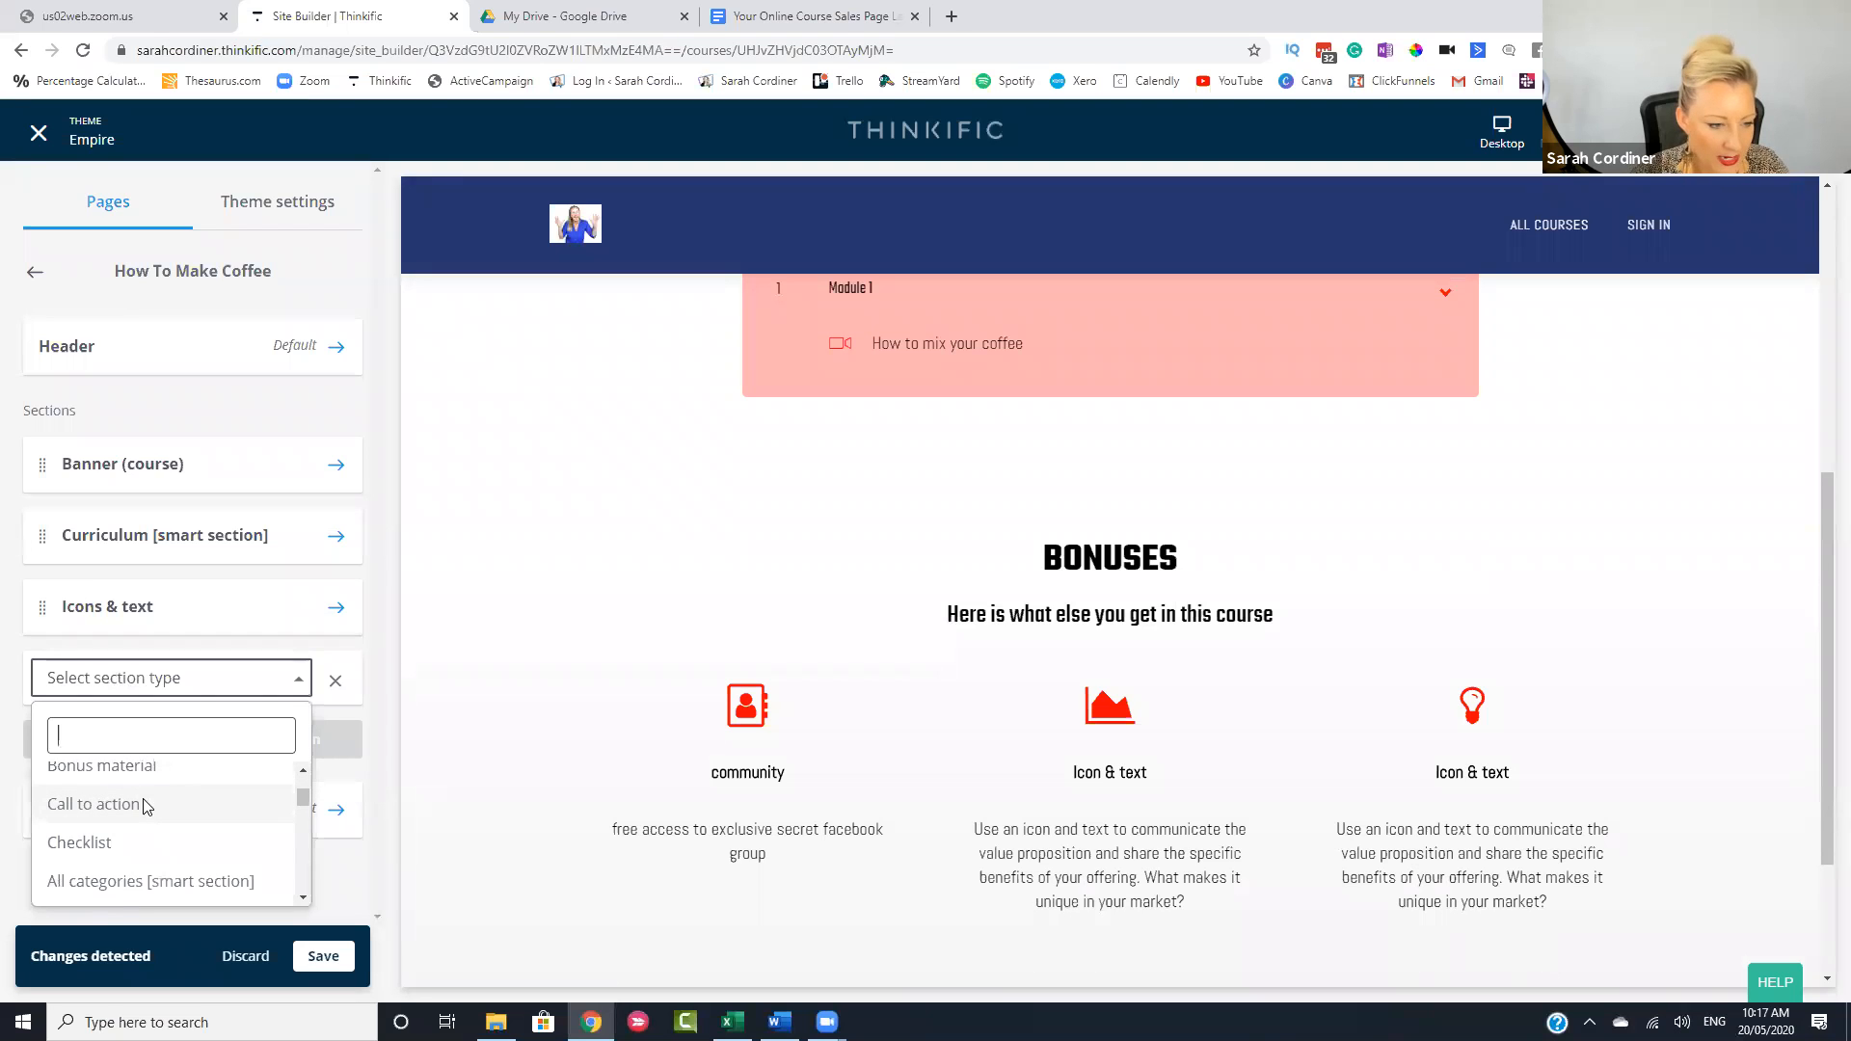
{"action": "scroll", "coordinate": [145, 808], "scroll_direction": "down", "scroll_amount": 3}
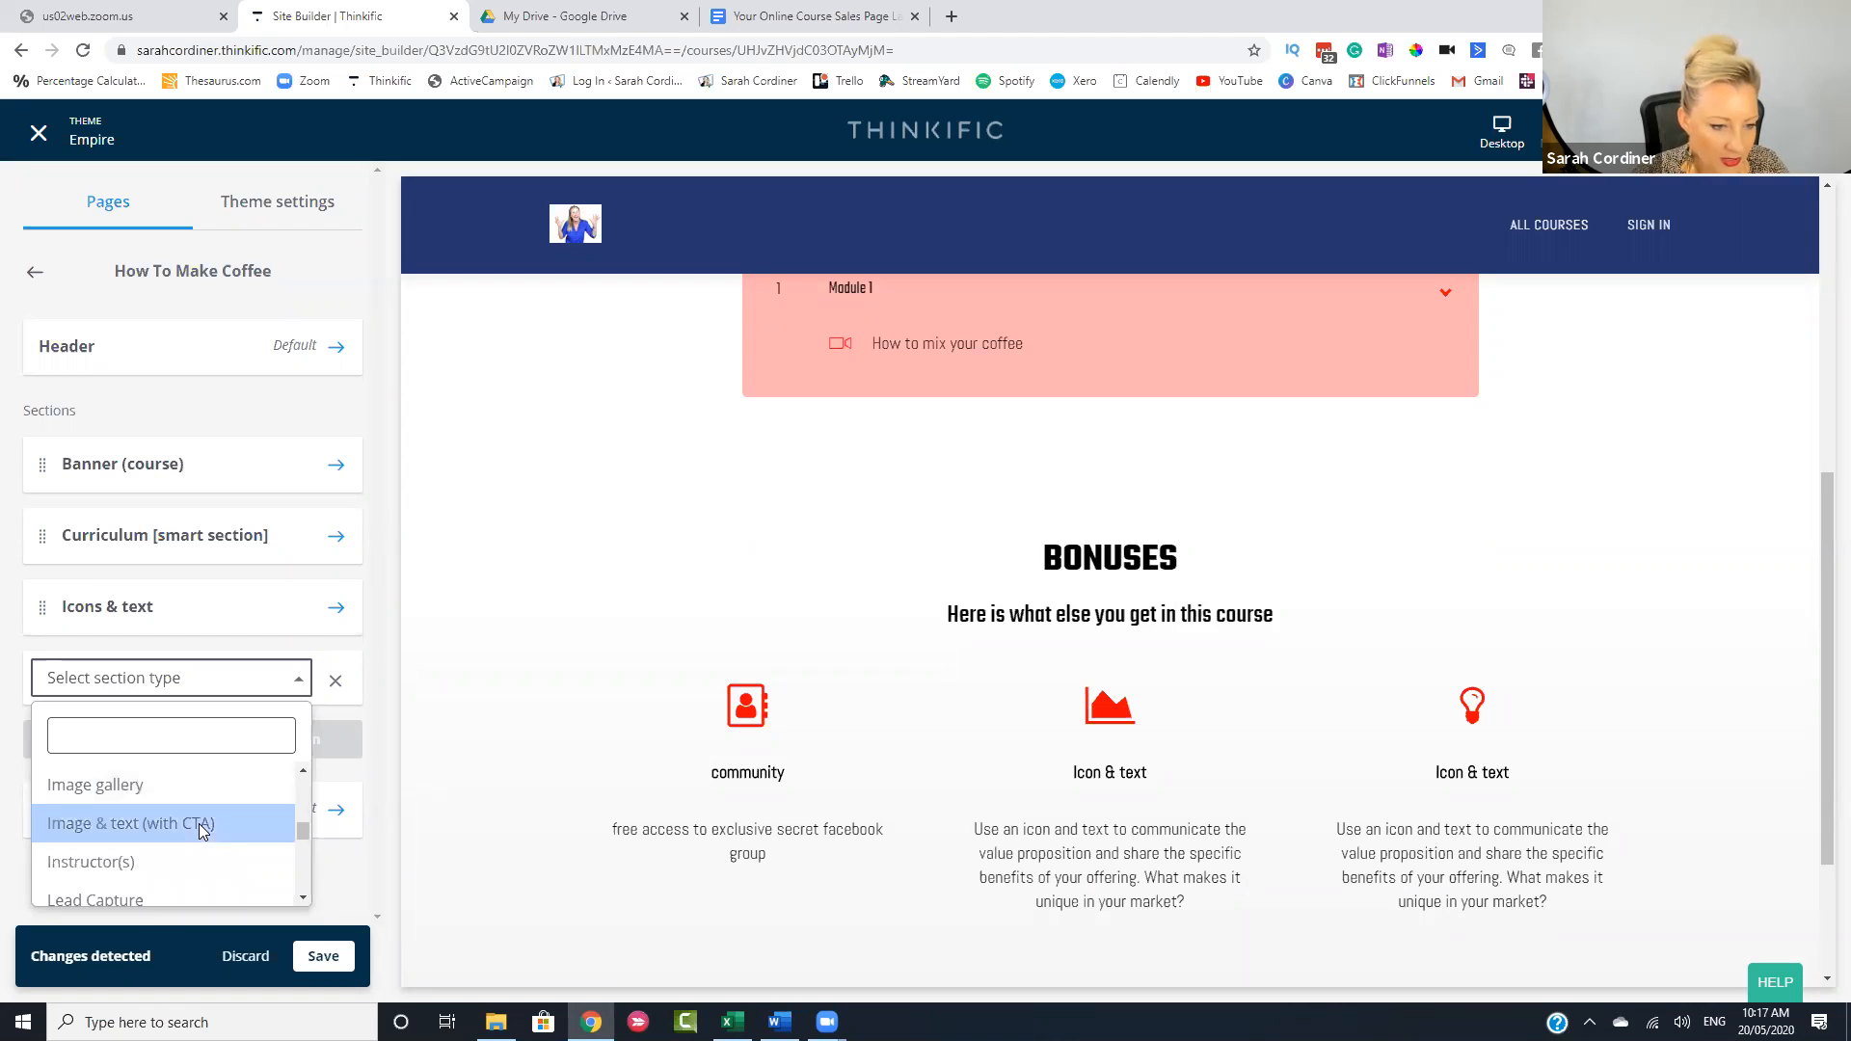
{"action": "left_click", "coordinate": [202, 827]}
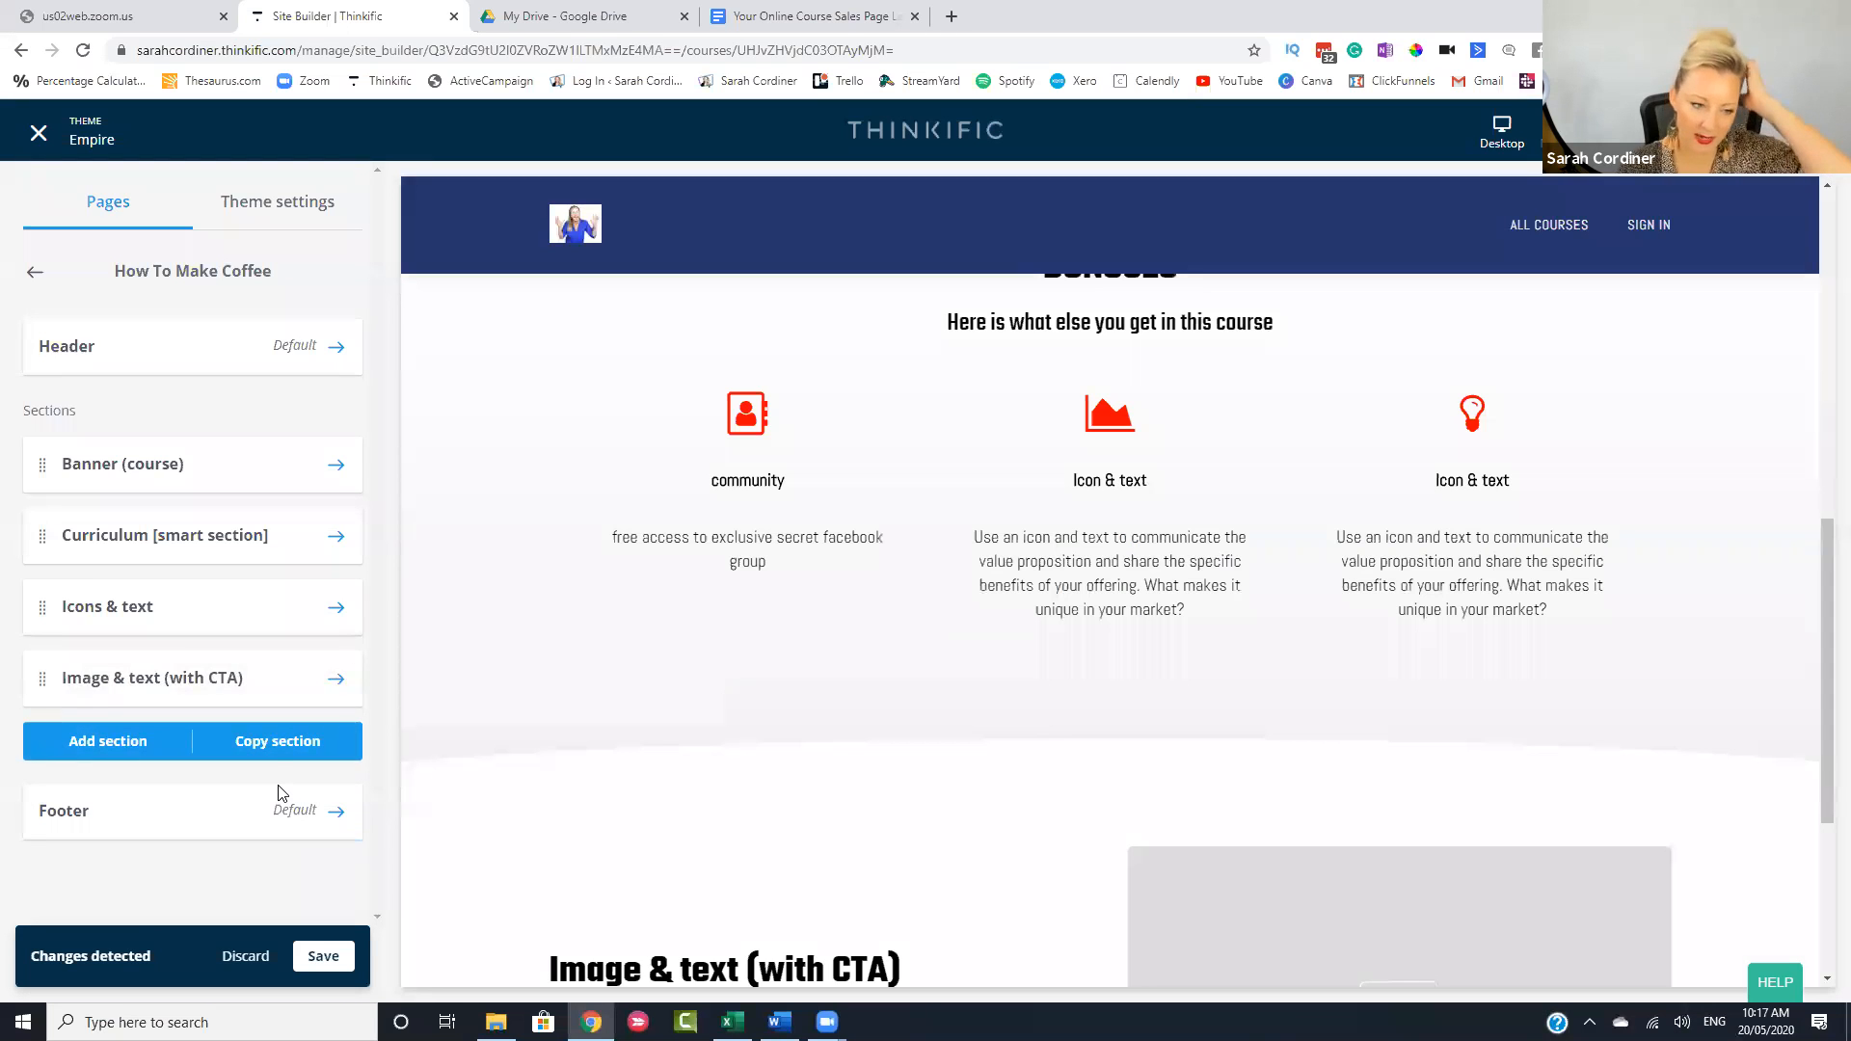
{"action": "scroll", "coordinate": [810, 680], "scroll_direction": "down", "scroll_amount": 3}
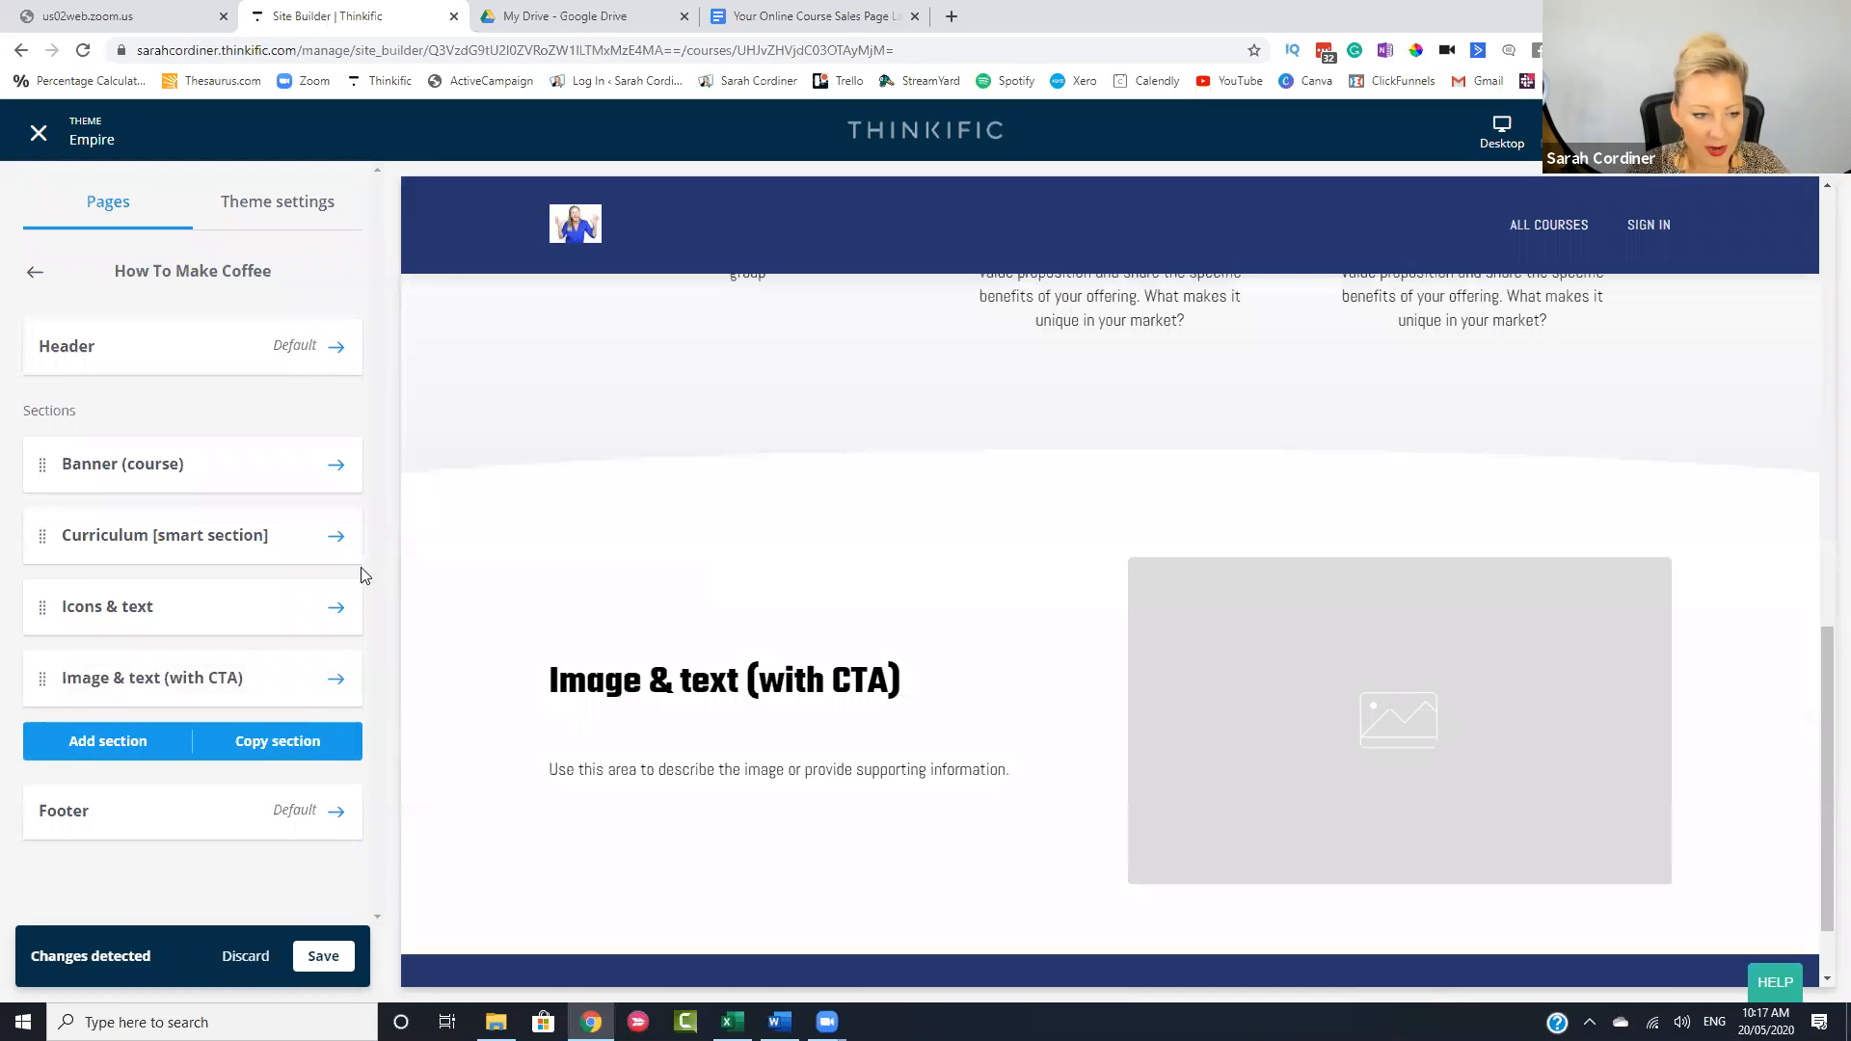
{"action": "scroll", "coordinate": [580, 349], "scroll_direction": "up", "scroll_amount": 3}
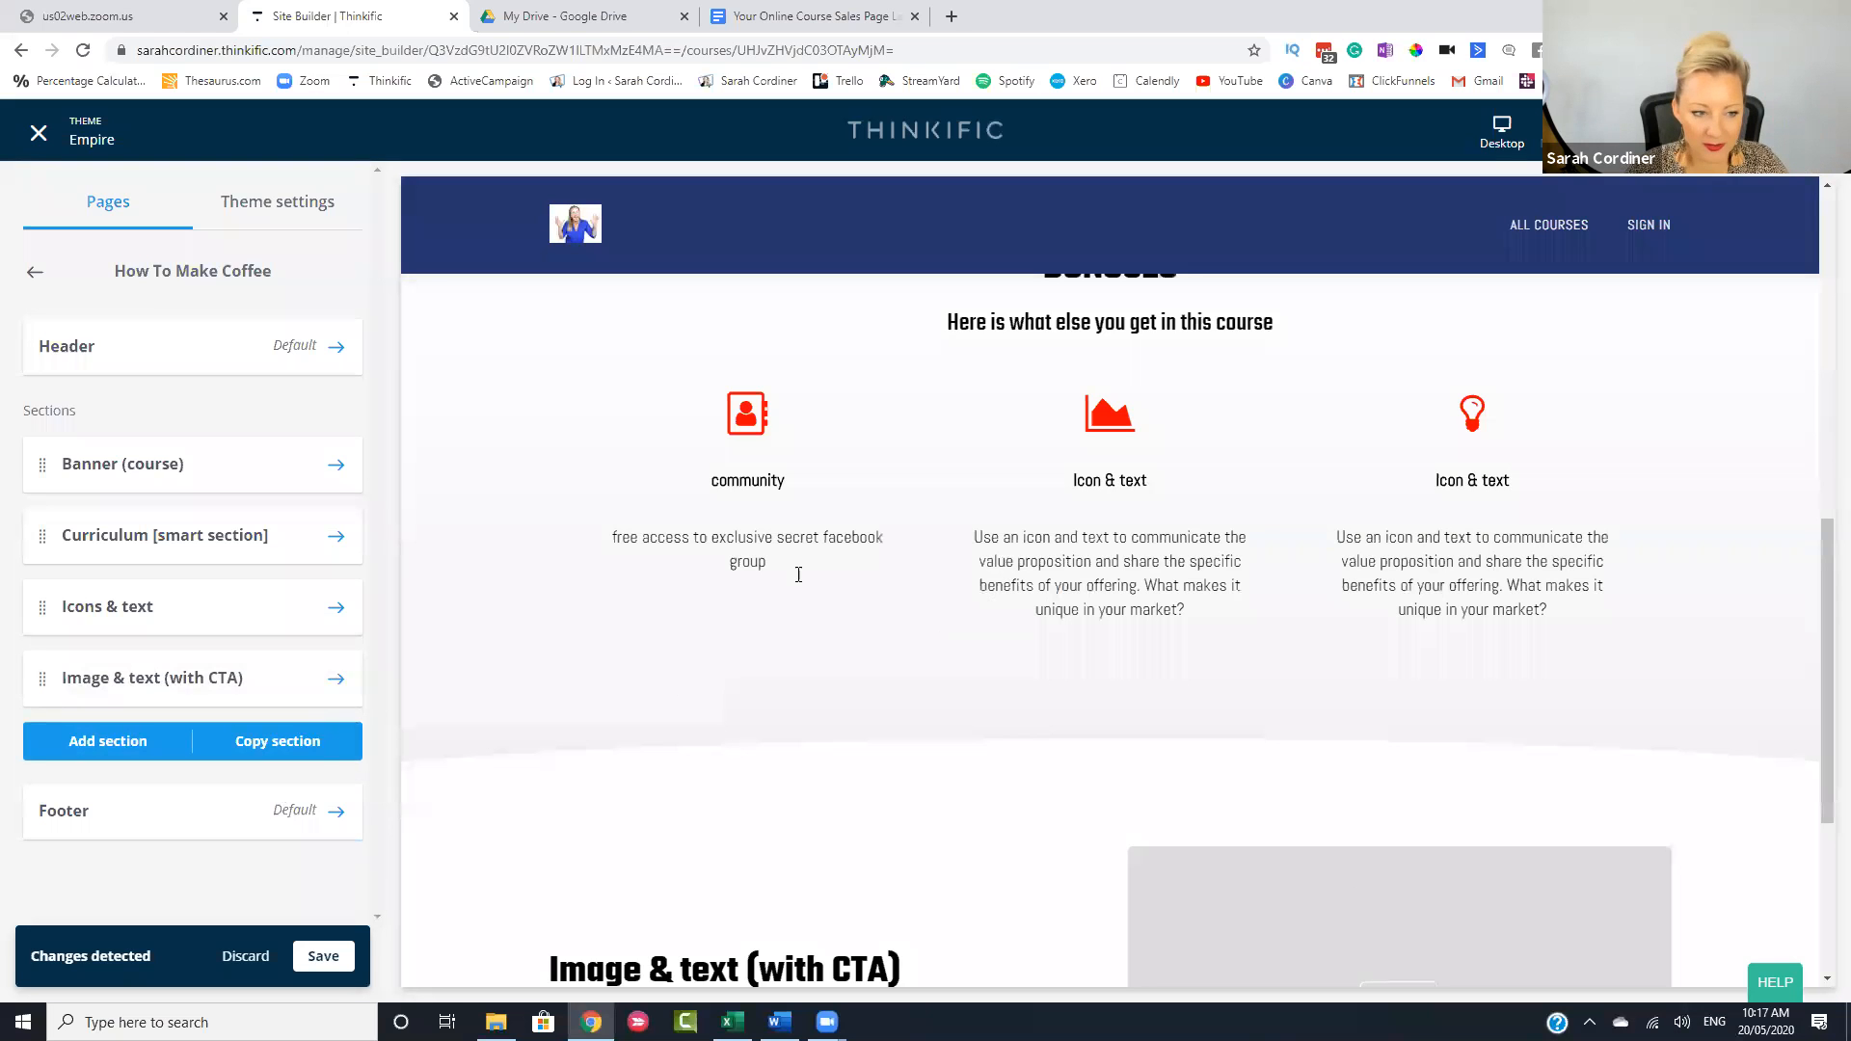
{"action": "scroll", "coordinate": [1033, 534], "scroll_direction": "down", "scroll_amount": 3}
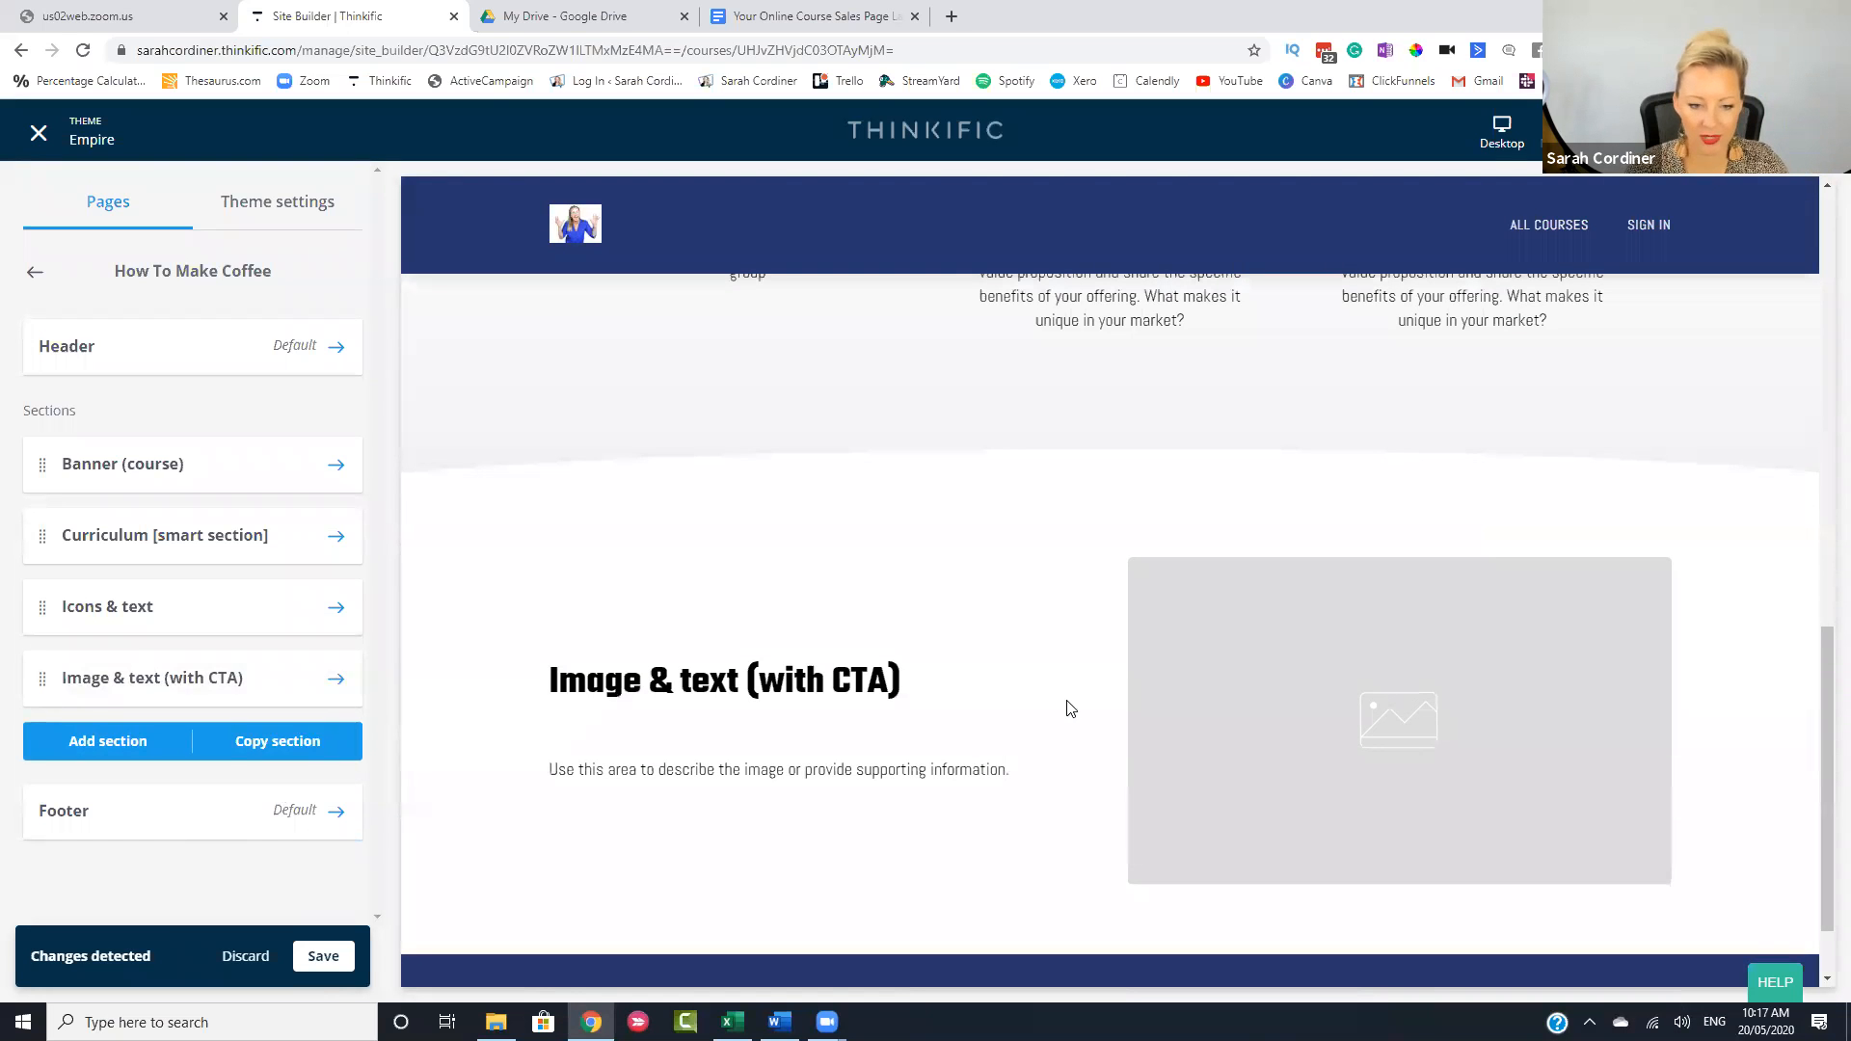
- Set the heading of the Image & text (with CTA) section to "CHANGE YOUR LIFE WITH THIS COFFEE"
{"action": "left_click", "coordinate": [114, 687]}
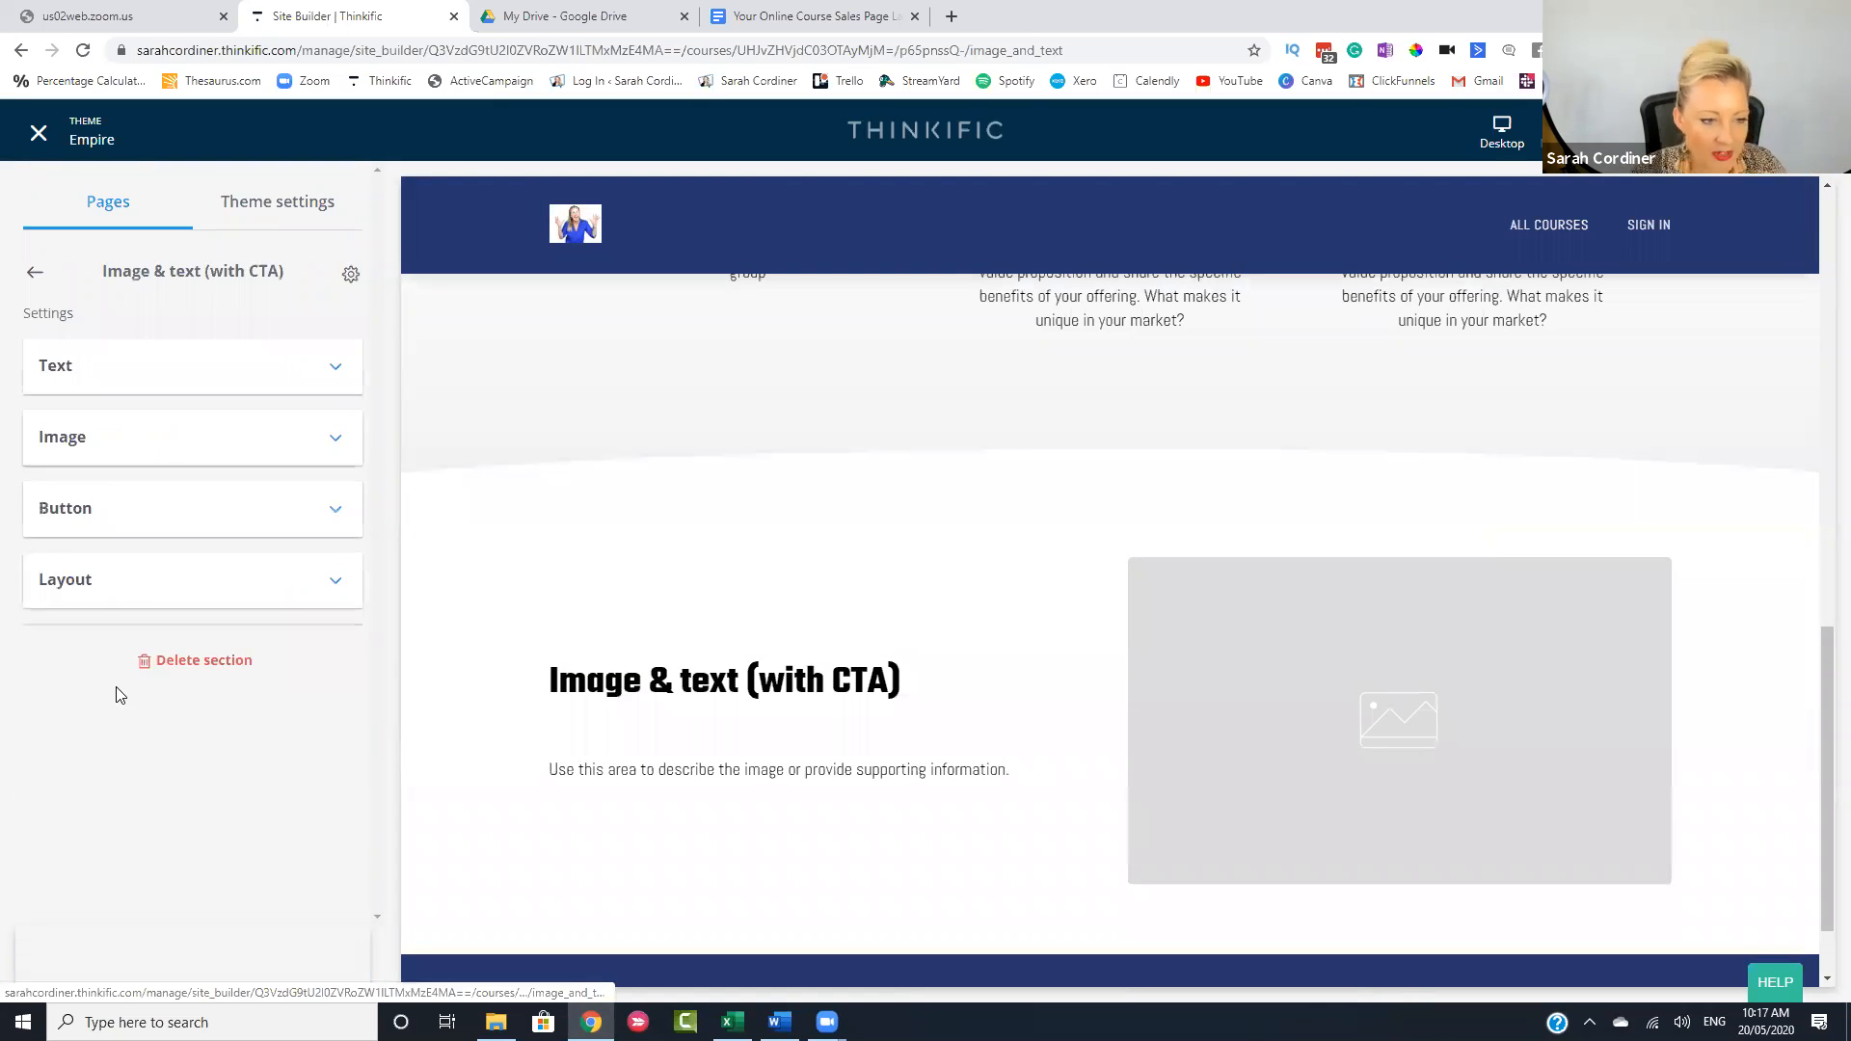
{"action": "left_click", "coordinate": [202, 373]}
{"action": "left_click_drag", "start_coordinate": [240, 449], "coordinate": [17, 461]}
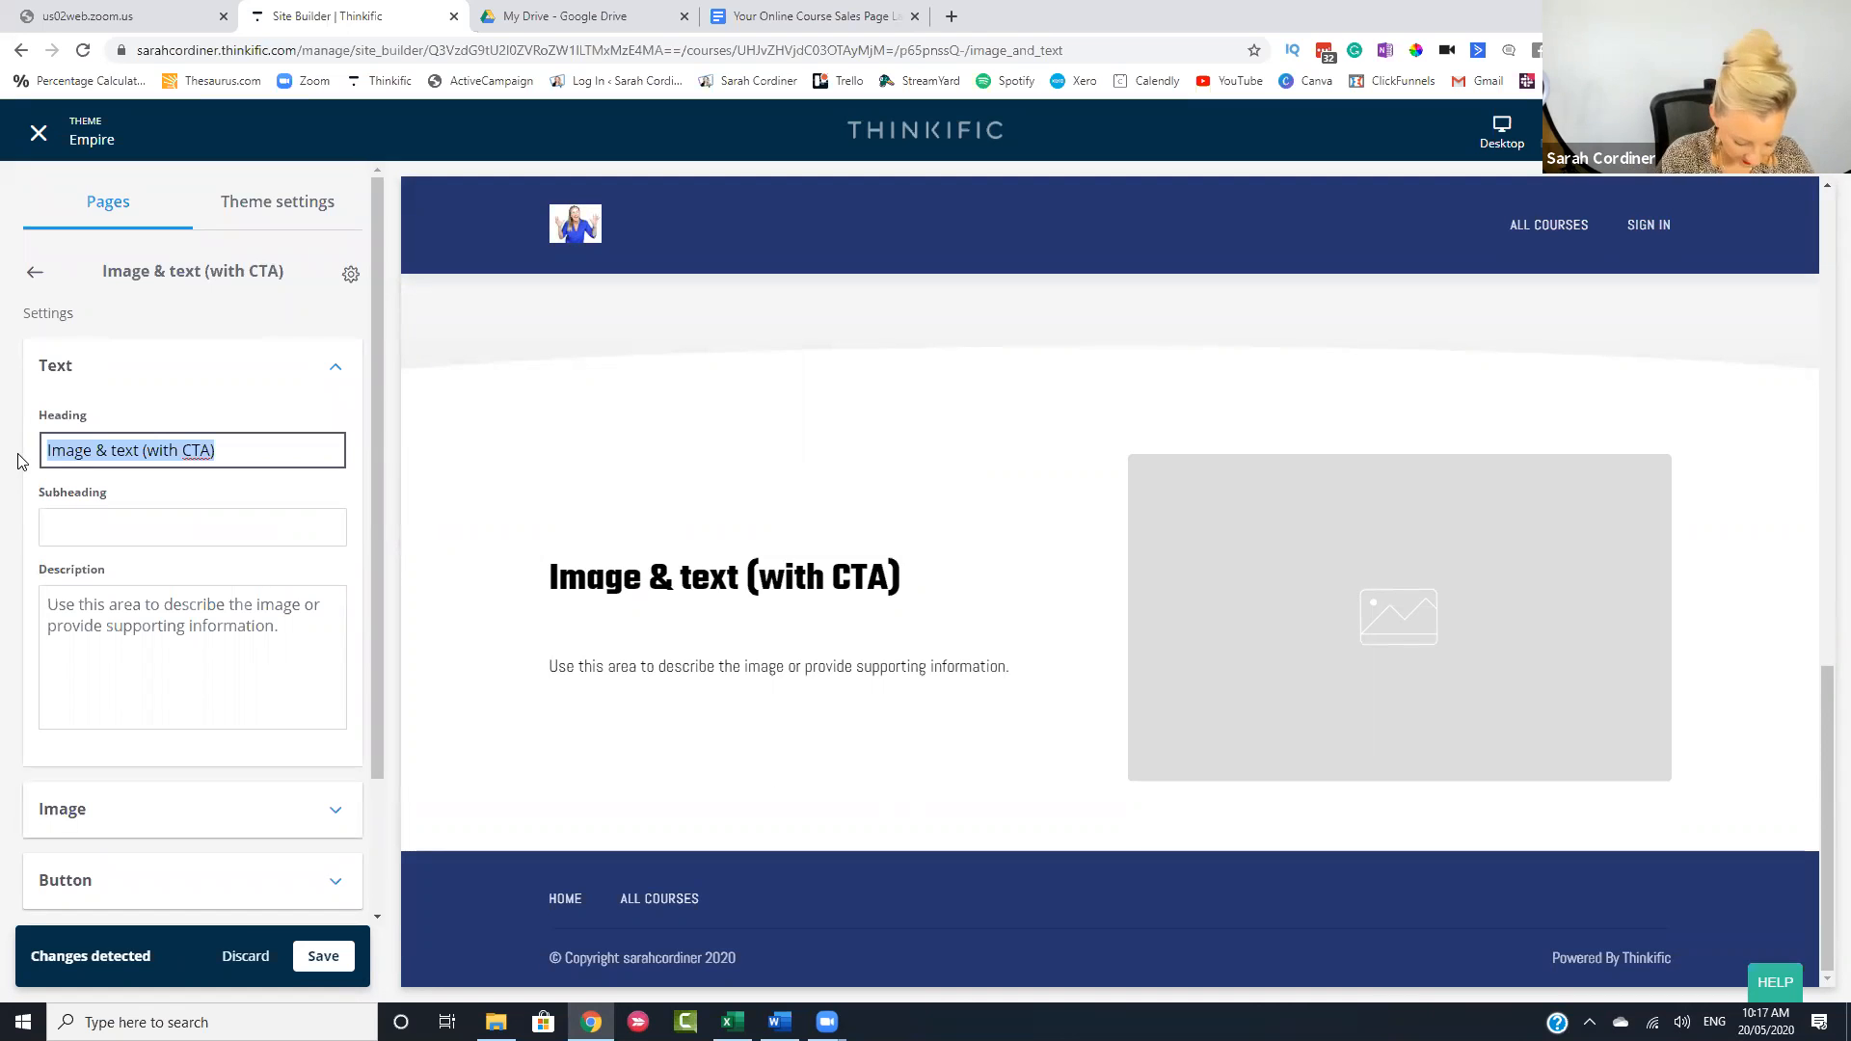
{"action": "type", "text": "CHNAGE YOUR LIFE"}
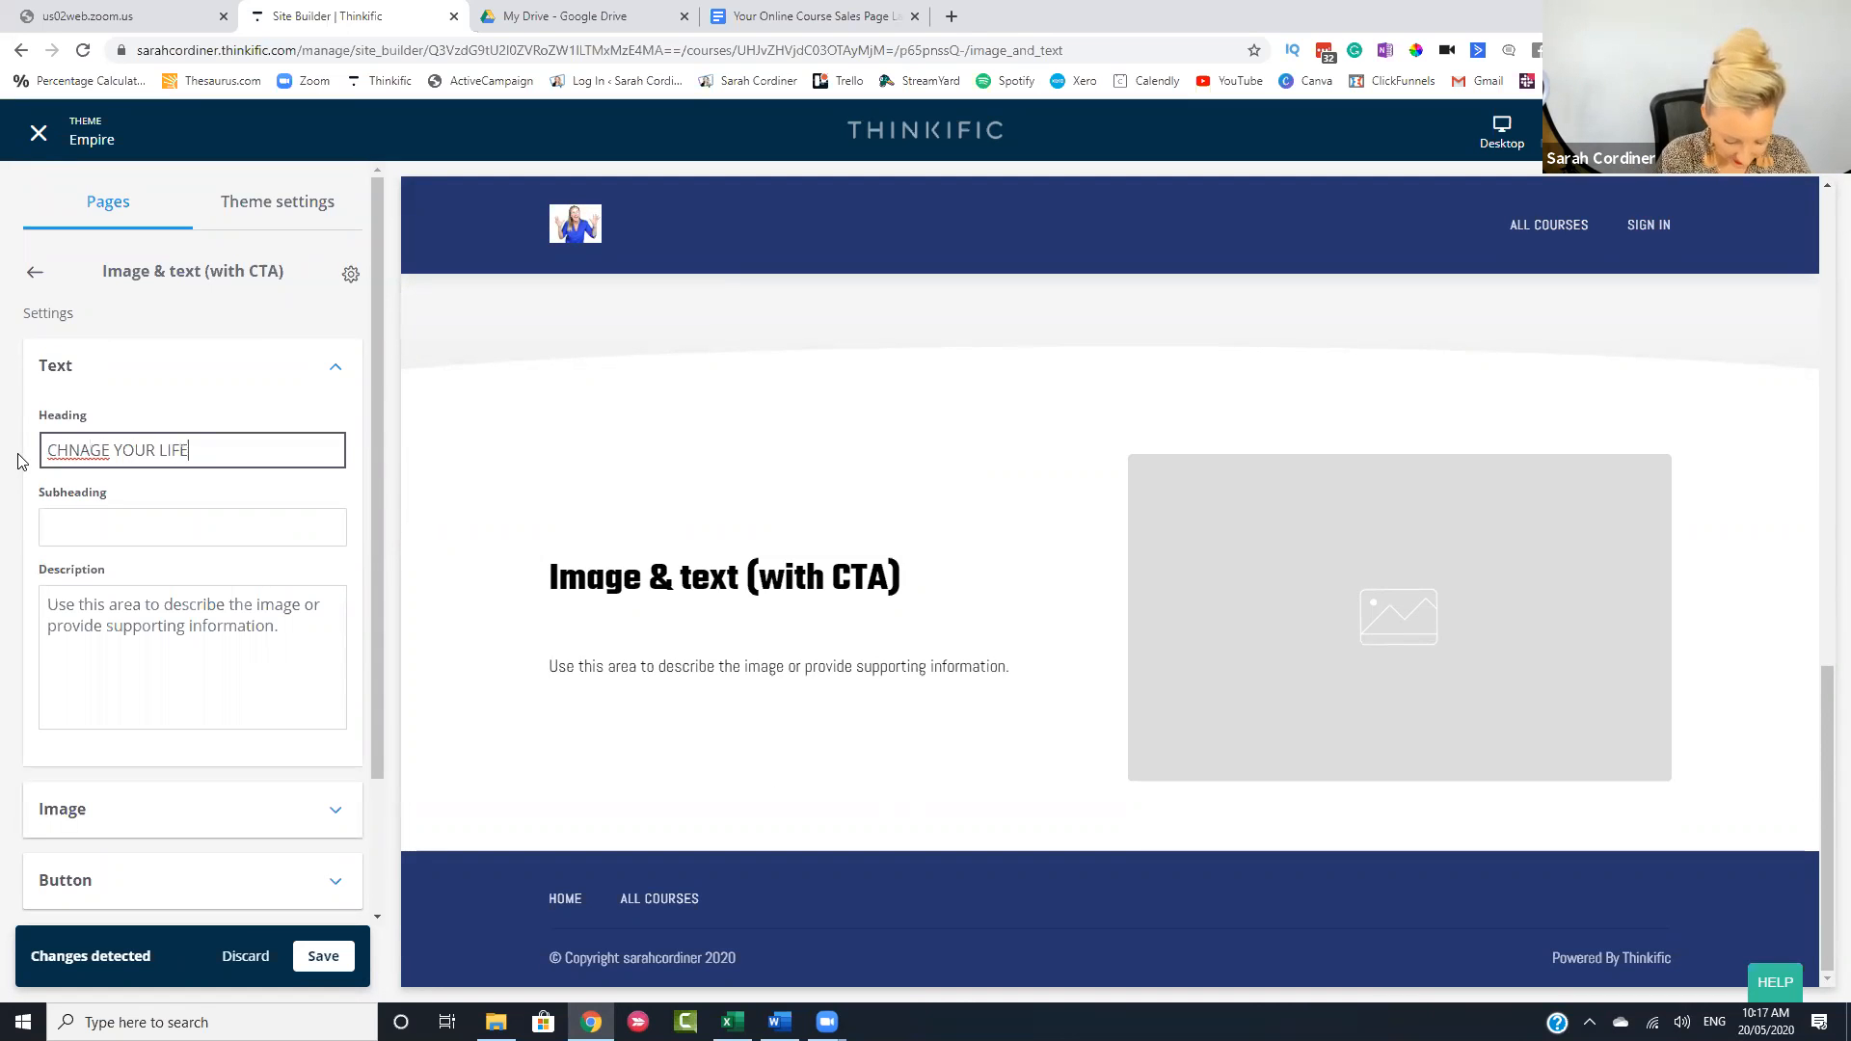
{"action": "type", "text": " WITH THIS COFFEE"}
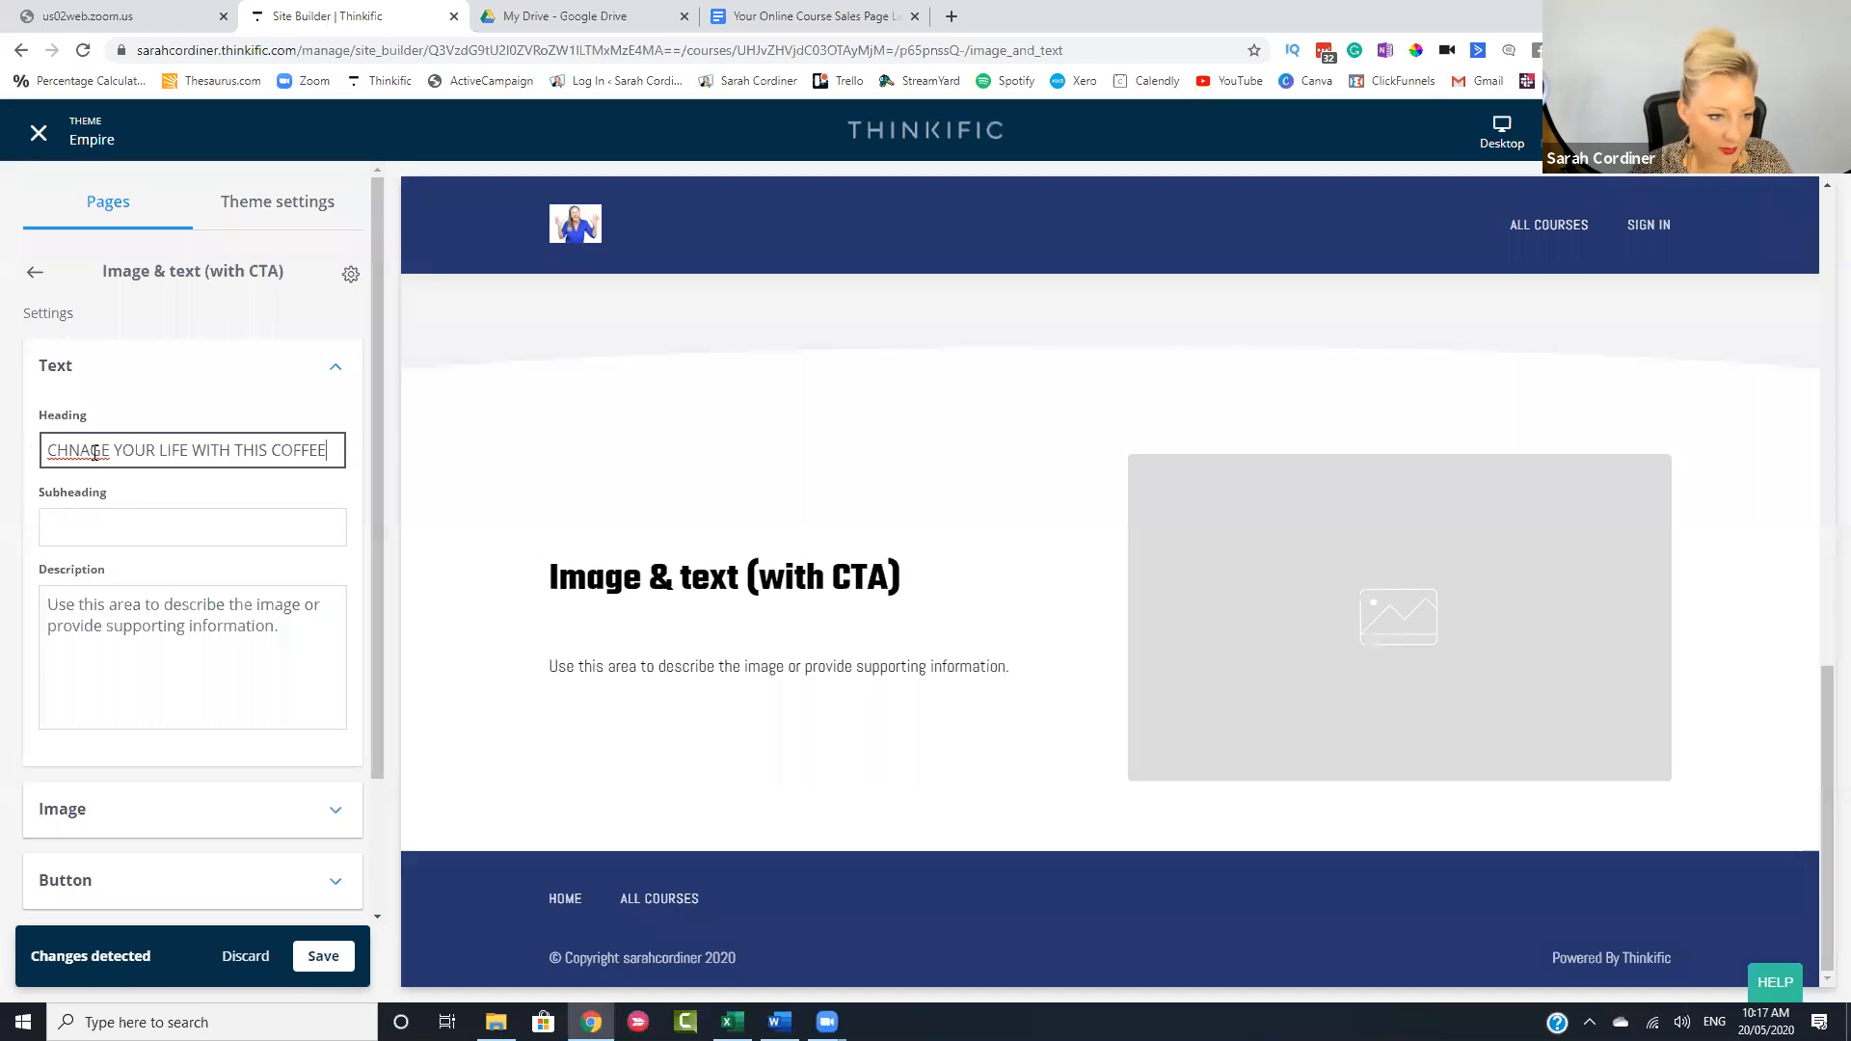
{"action": "left_click", "coordinate": [93, 454]}
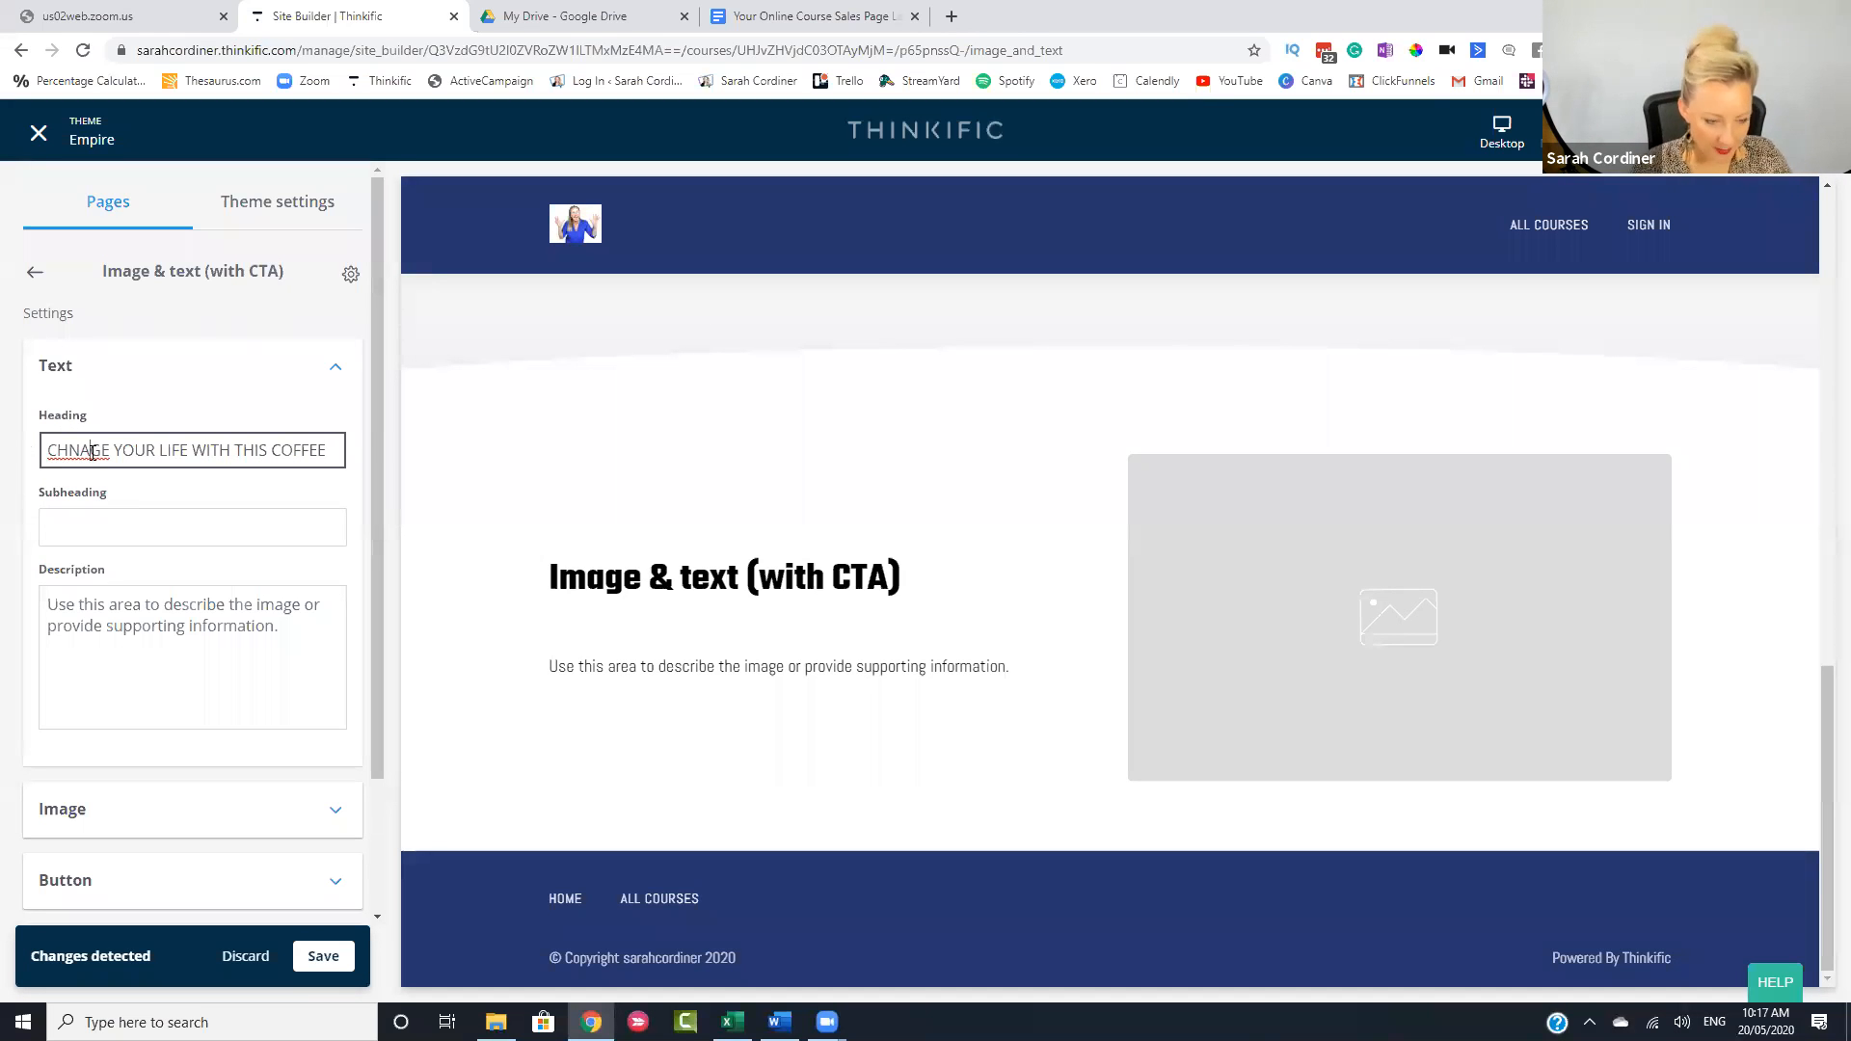
{"action": "key", "text": "BackSpace"}
{"action": "key", "text": "BackSpace"}
{"action": "type", "text": "ANF"}
{"action": "type", "text": "G"}
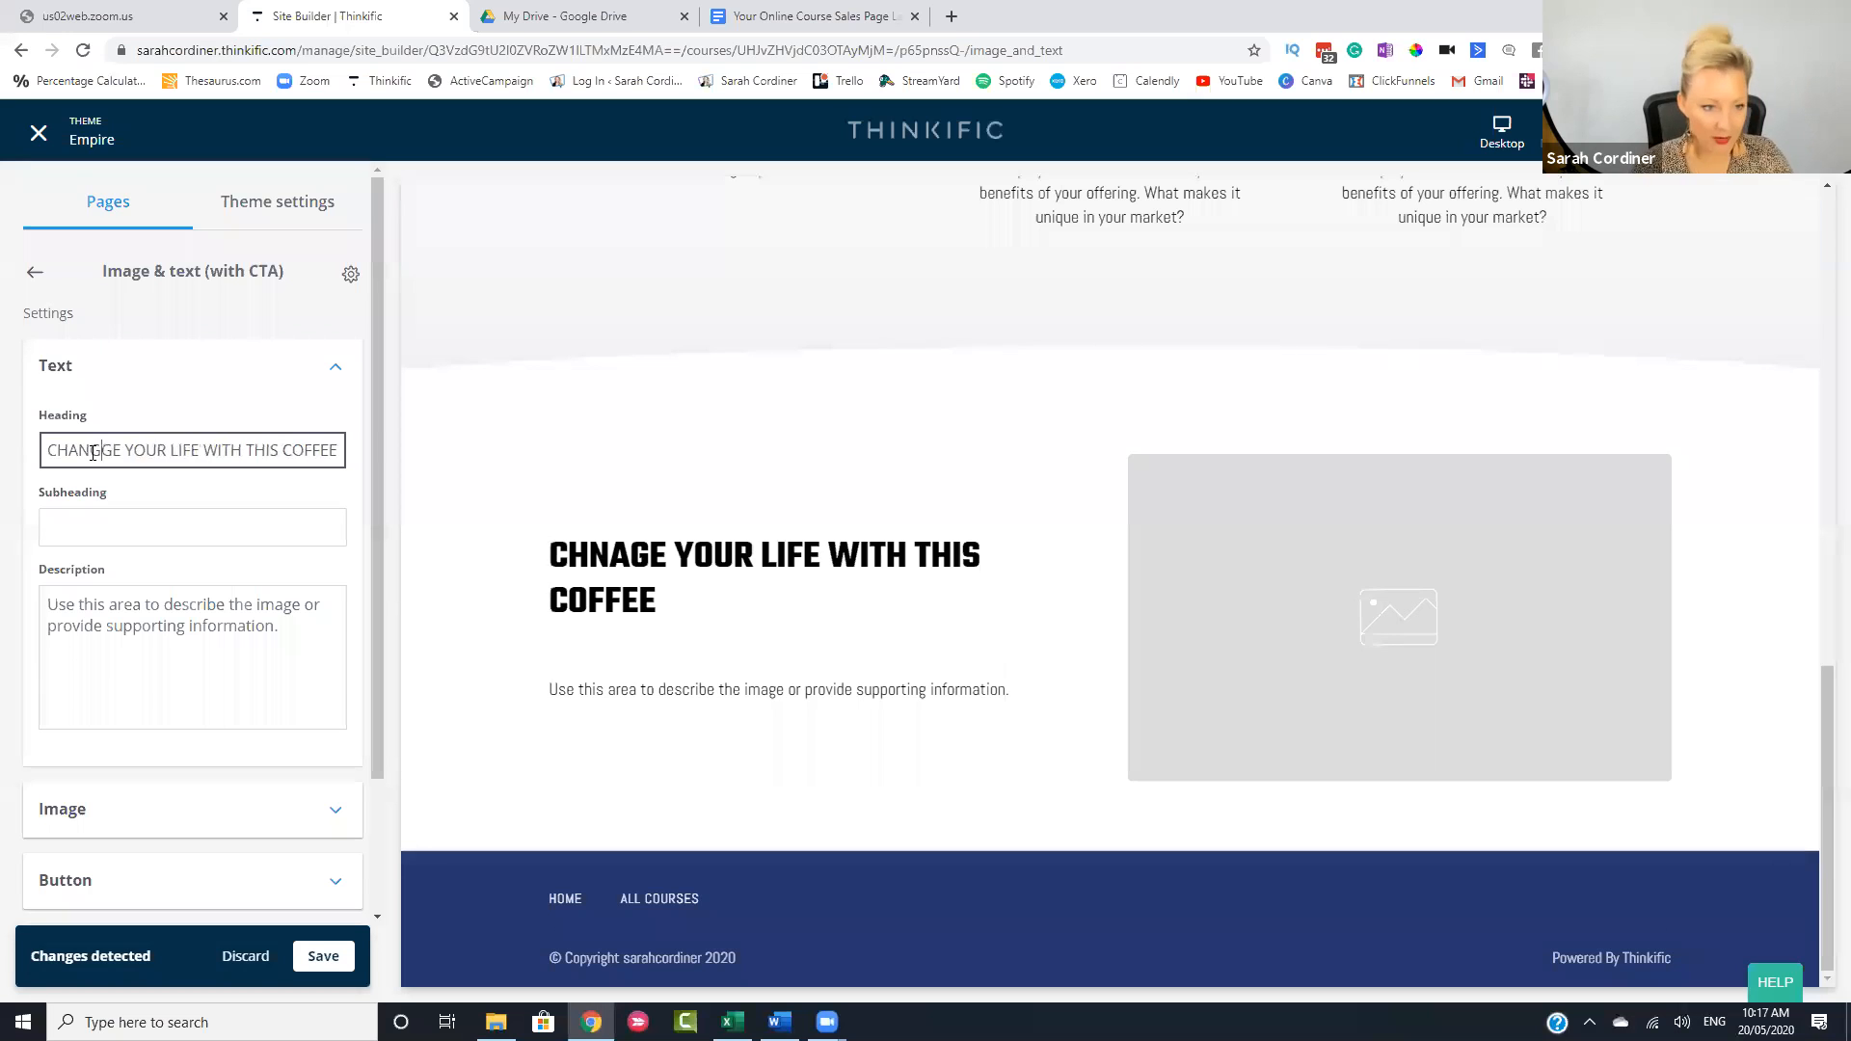
{"action": "key", "text": "Delete"}
- Enter "this coffee will make you magic" as the section's subheading, moving the misplaced text out of the heading
{"action": "left_click", "coordinate": [100, 528]}
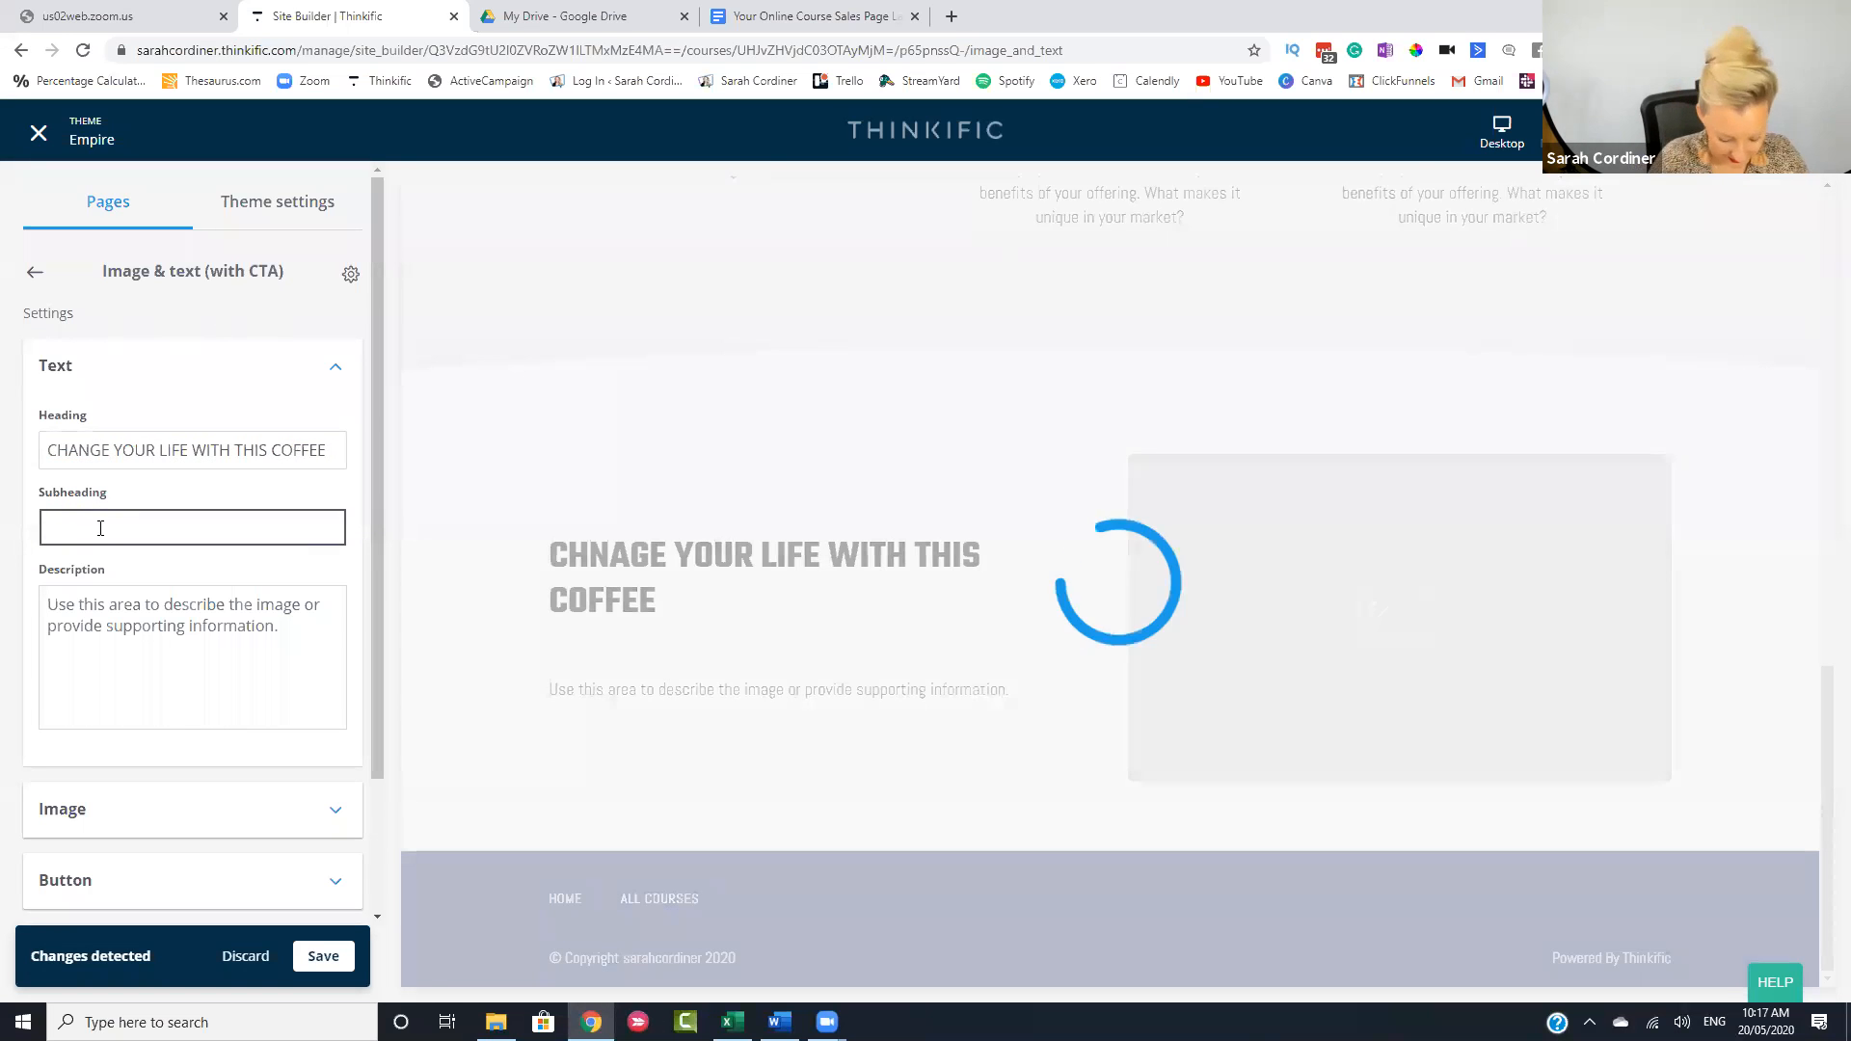
{"action": "type", "text": "this coffee will ma"}
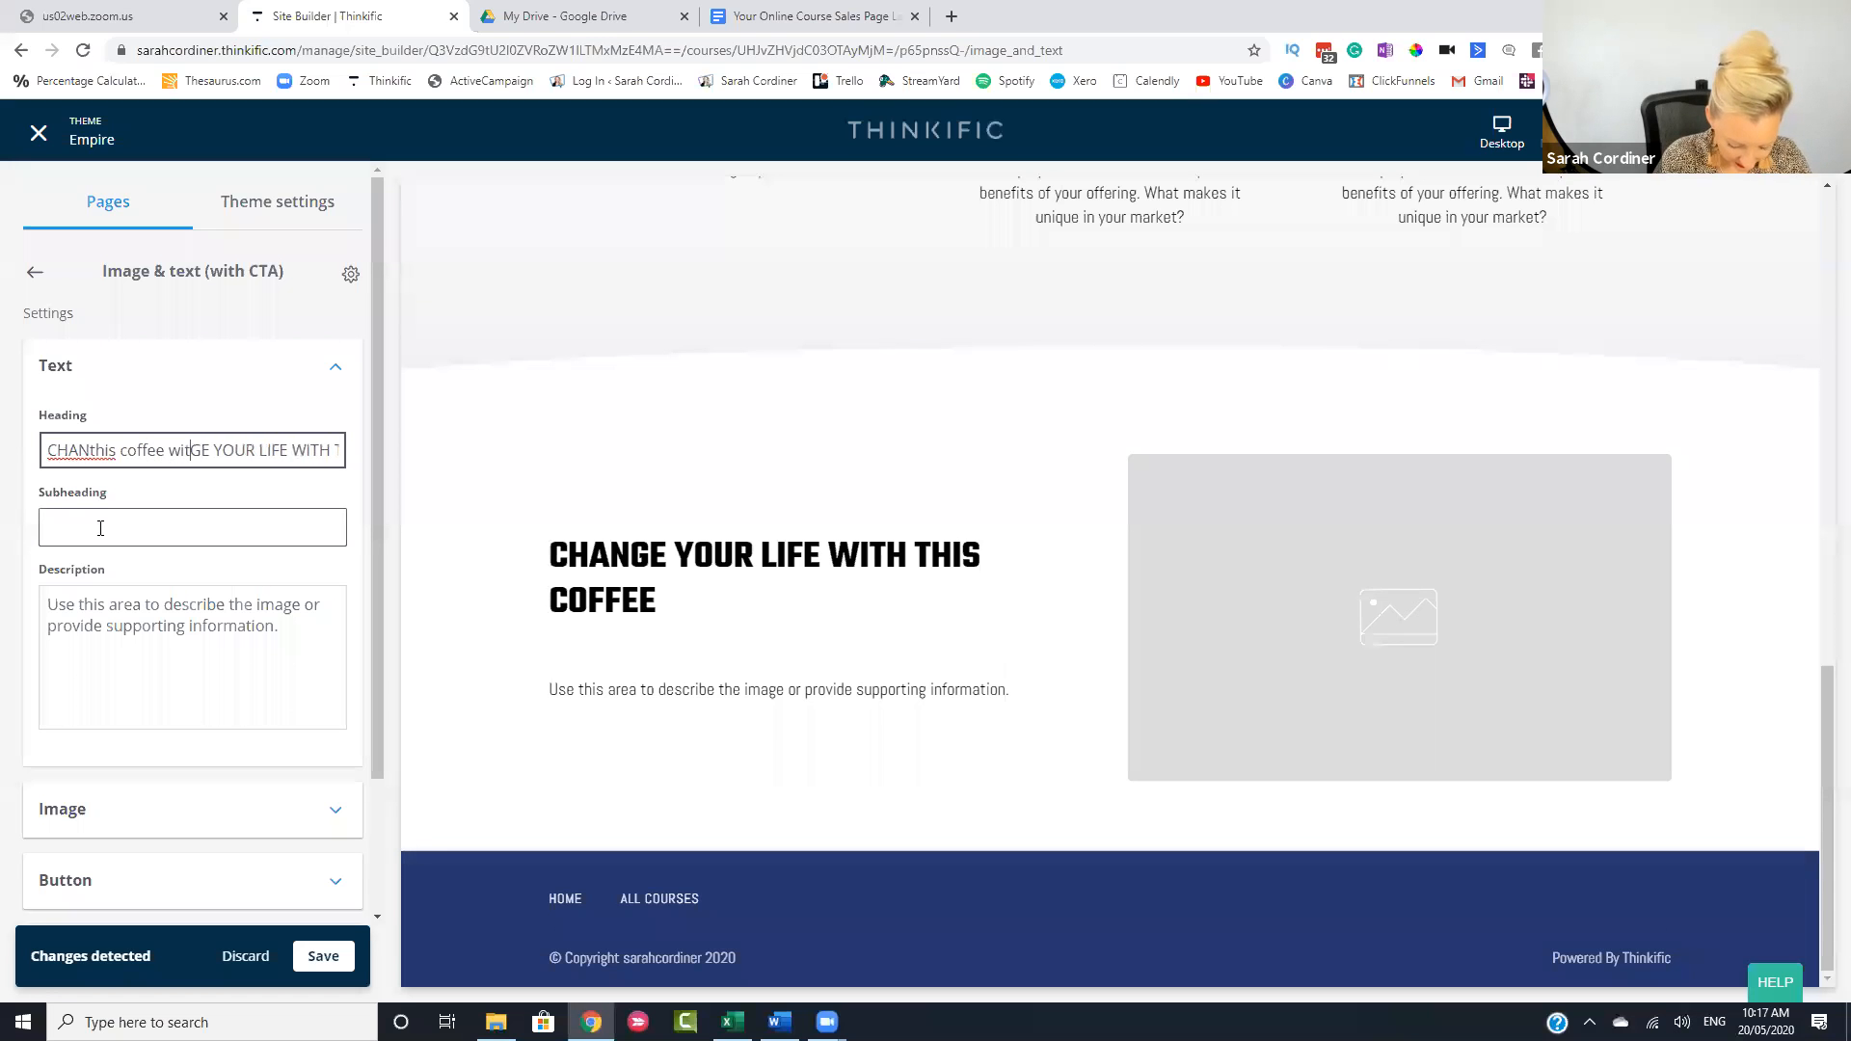
{"action": "type", "text": "ke you magi"}
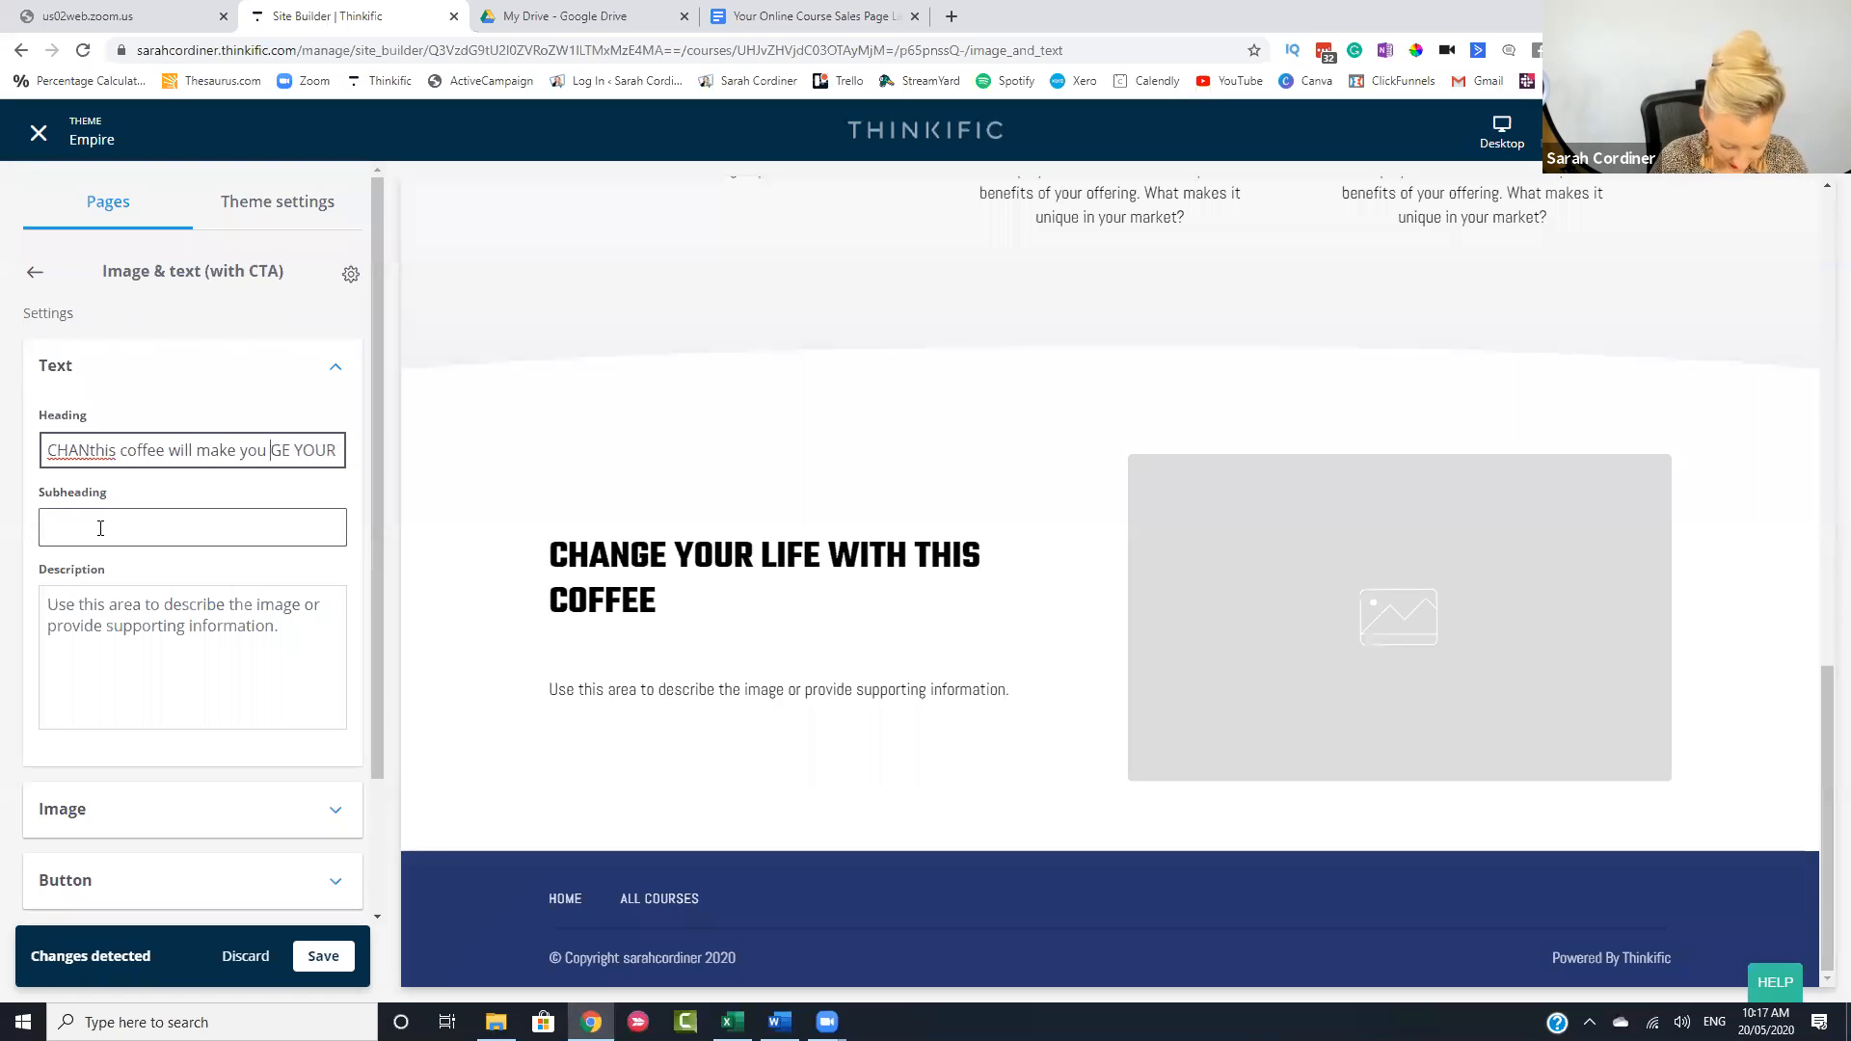
{"action": "type", "text": "c"}
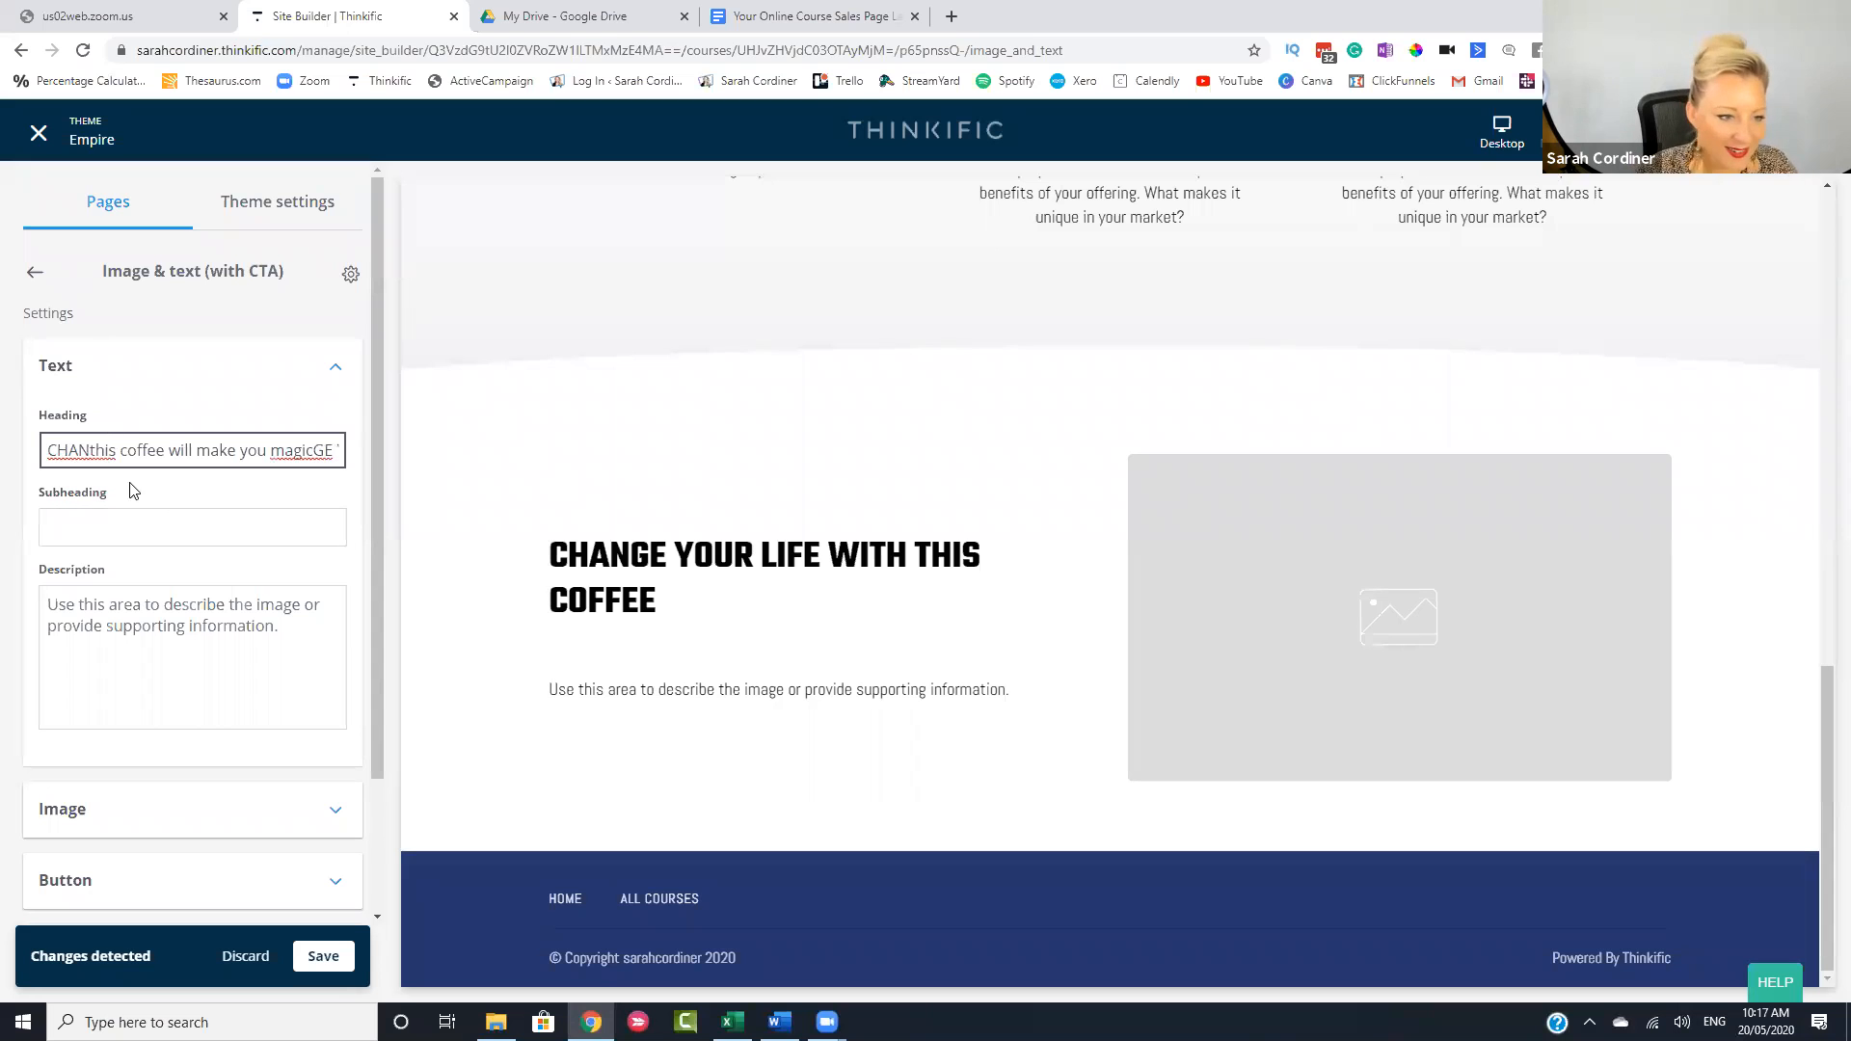
{"action": "left_click_drag", "start_coordinate": [89, 453], "coordinate": [368, 467]}
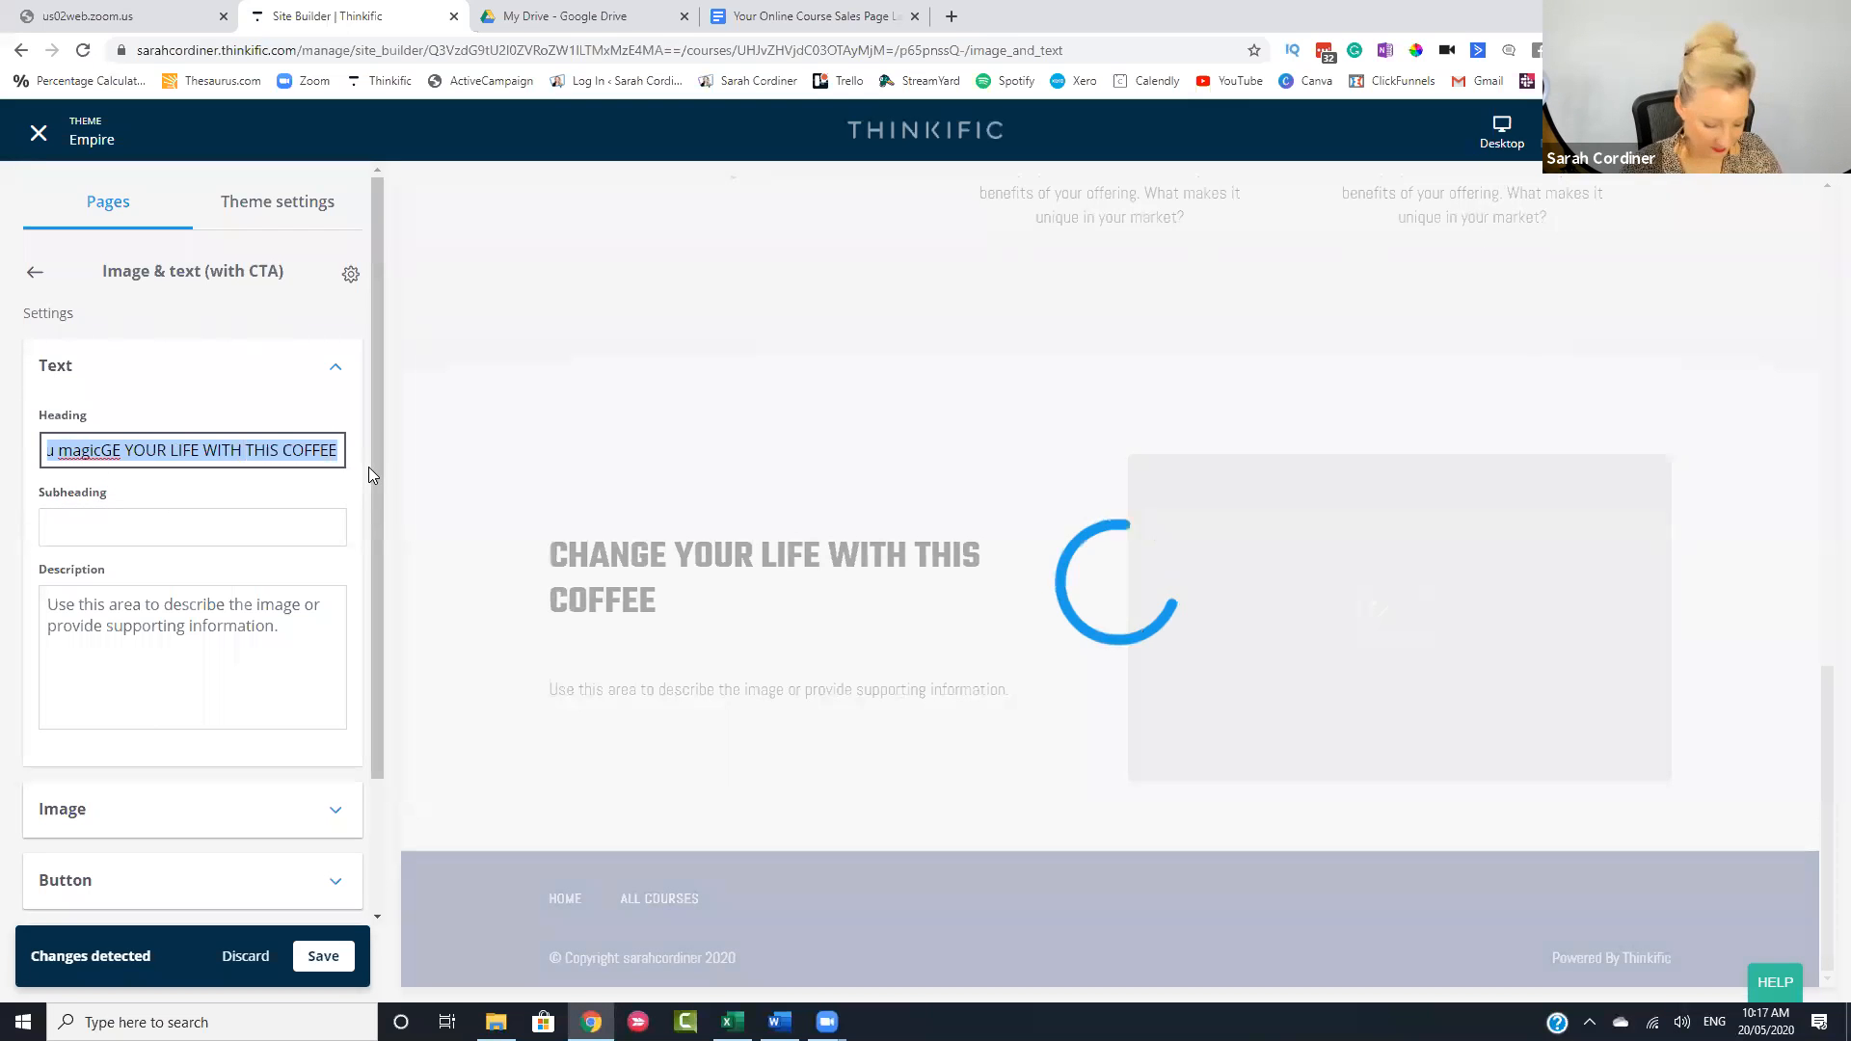
{"action": "key", "text": "BackSpace"}
{"action": "left_click", "coordinate": [135, 525]}
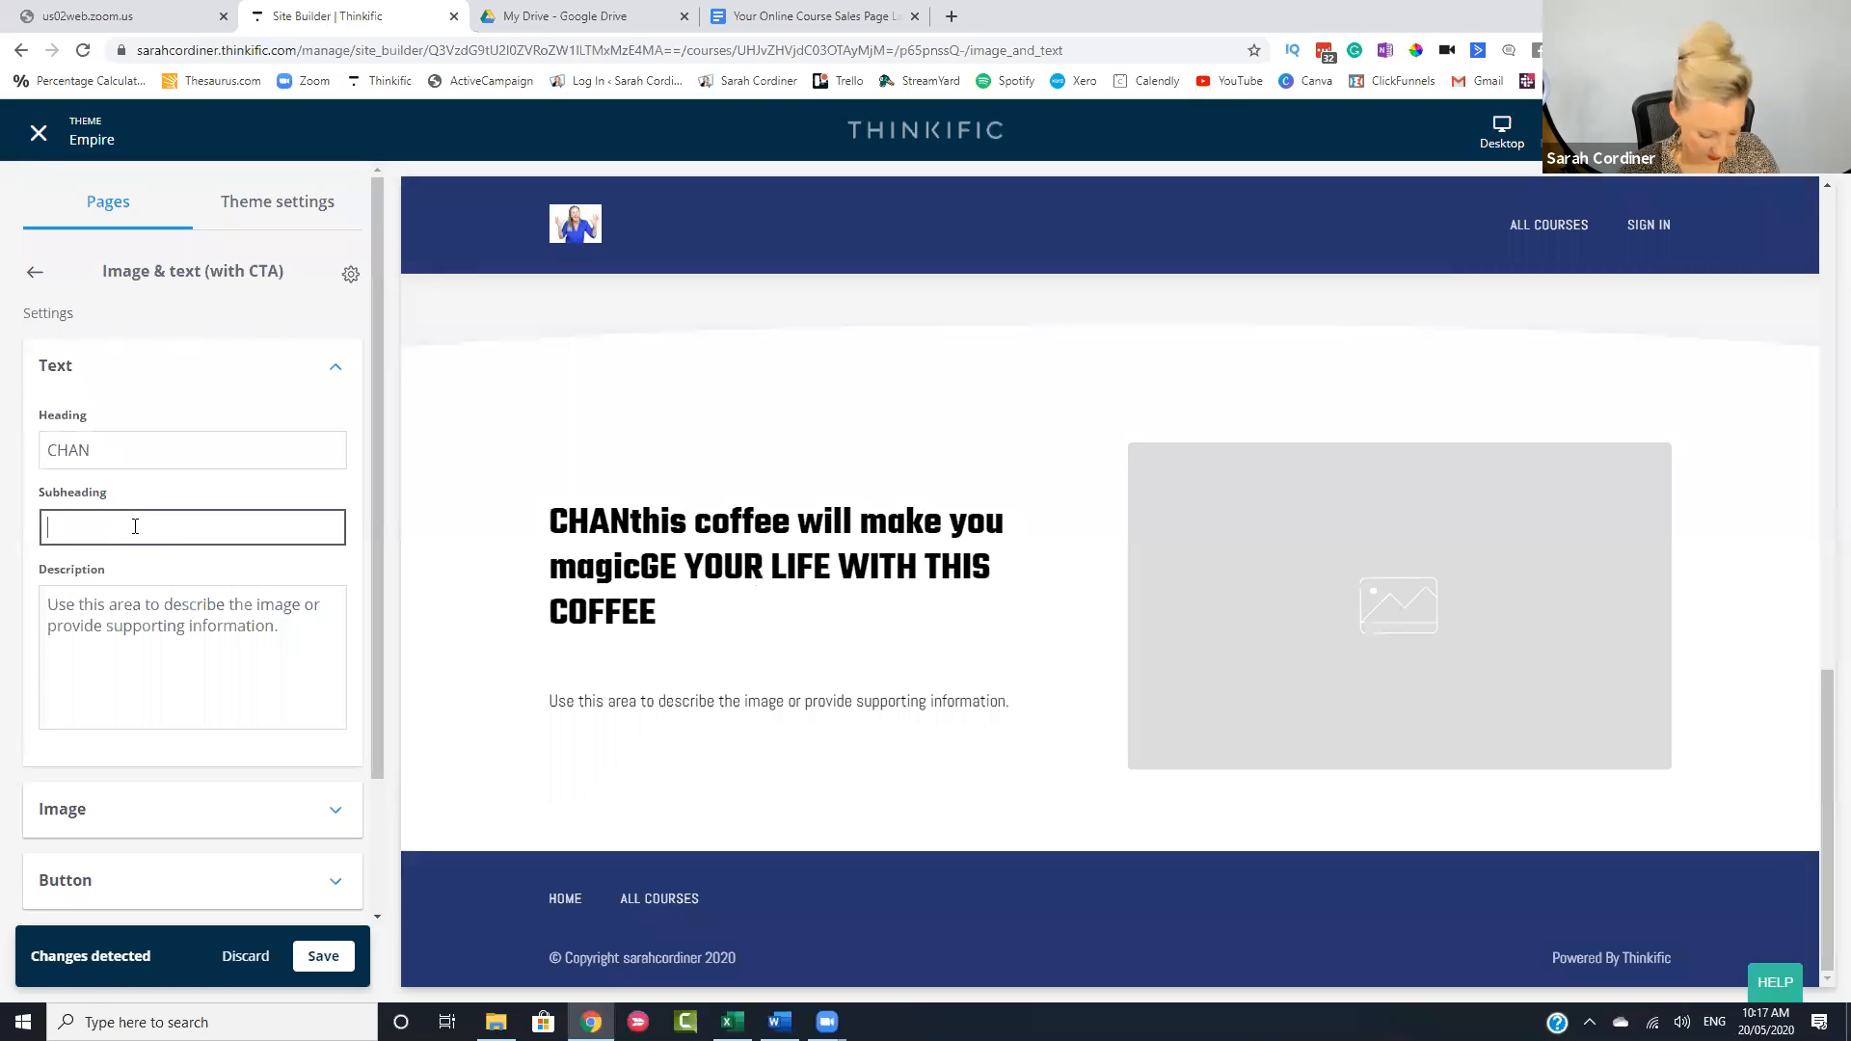
{"action": "type", "text": "this coffee will make you magicGE YOUR LIFE WITH THIS COFFEE"}
{"action": "left_click_drag", "start_coordinate": [344, 527], "coordinate": [106, 529]}
{"action": "key", "text": "BackSpace"}
- Complete the Image & text (with CTA) section's heading so it reads "CHANGE YOUR LIFE WITH THIS COFFEE"
{"action": "left_click", "coordinate": [146, 452]}
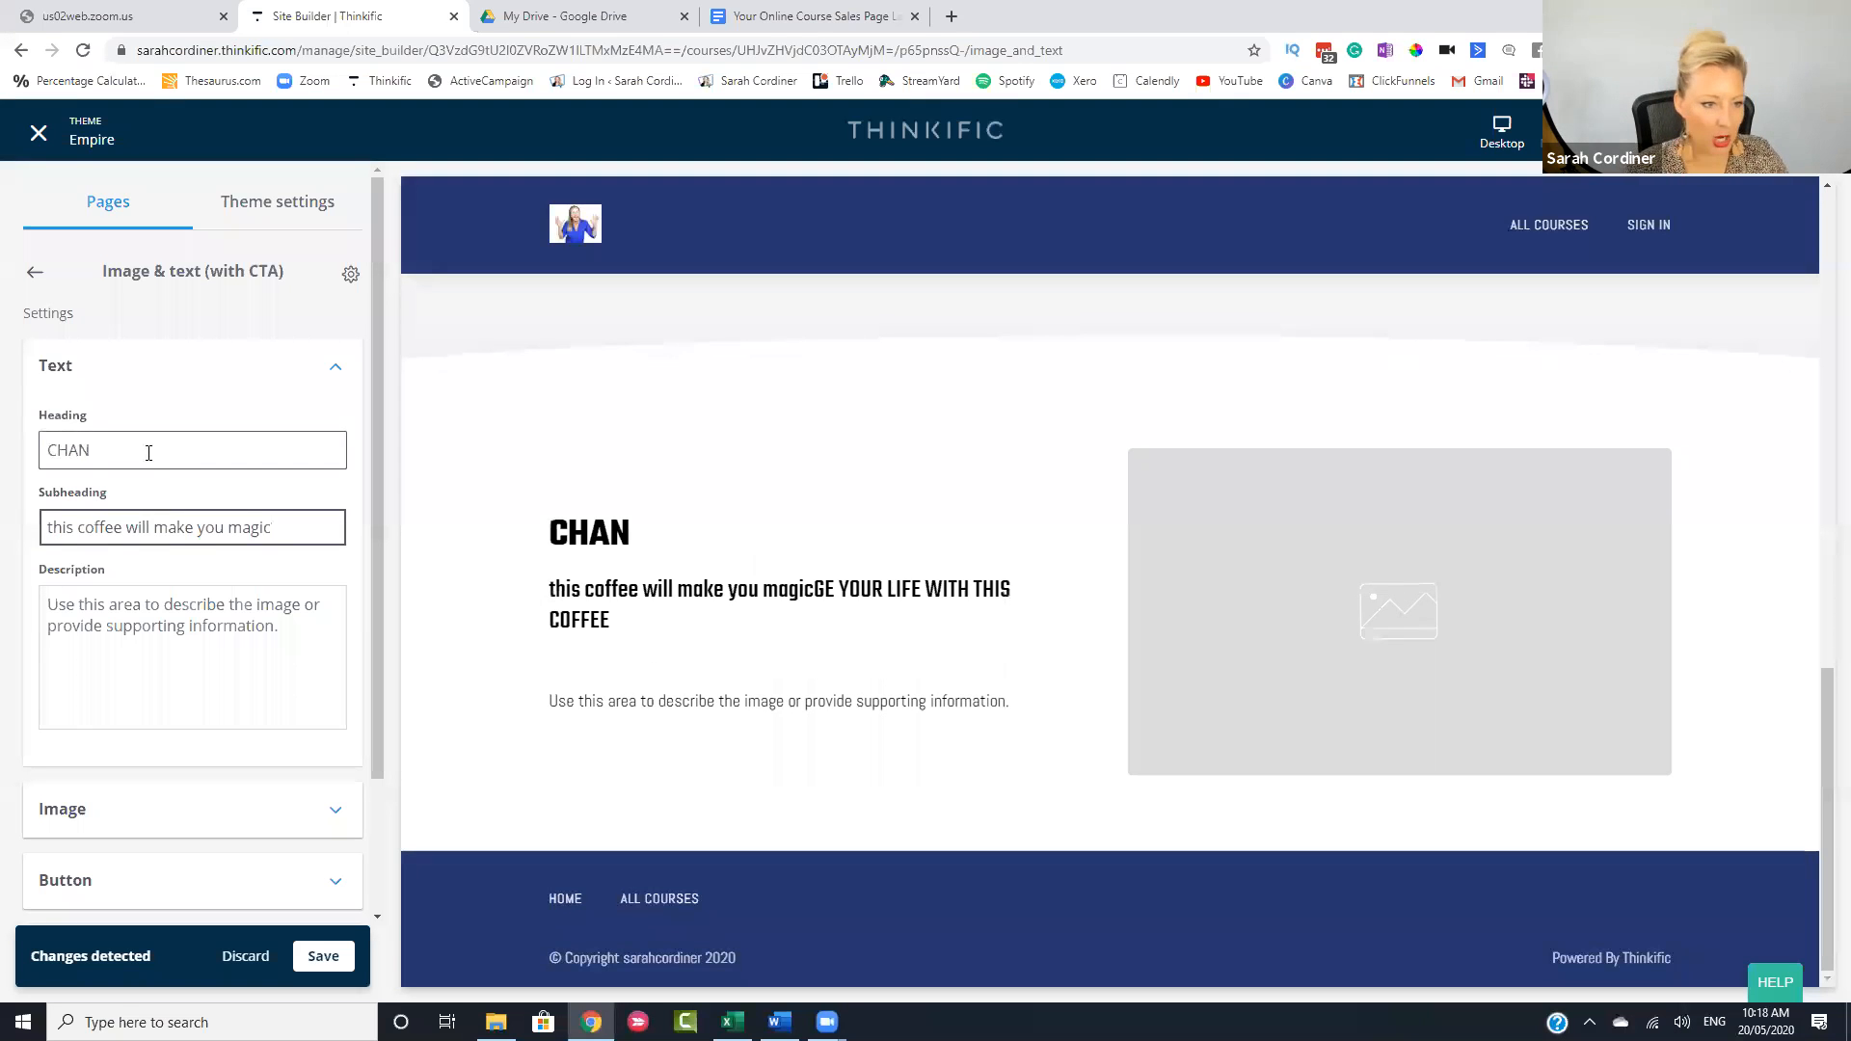
{"action": "type", "text": "GE YOUR L"}
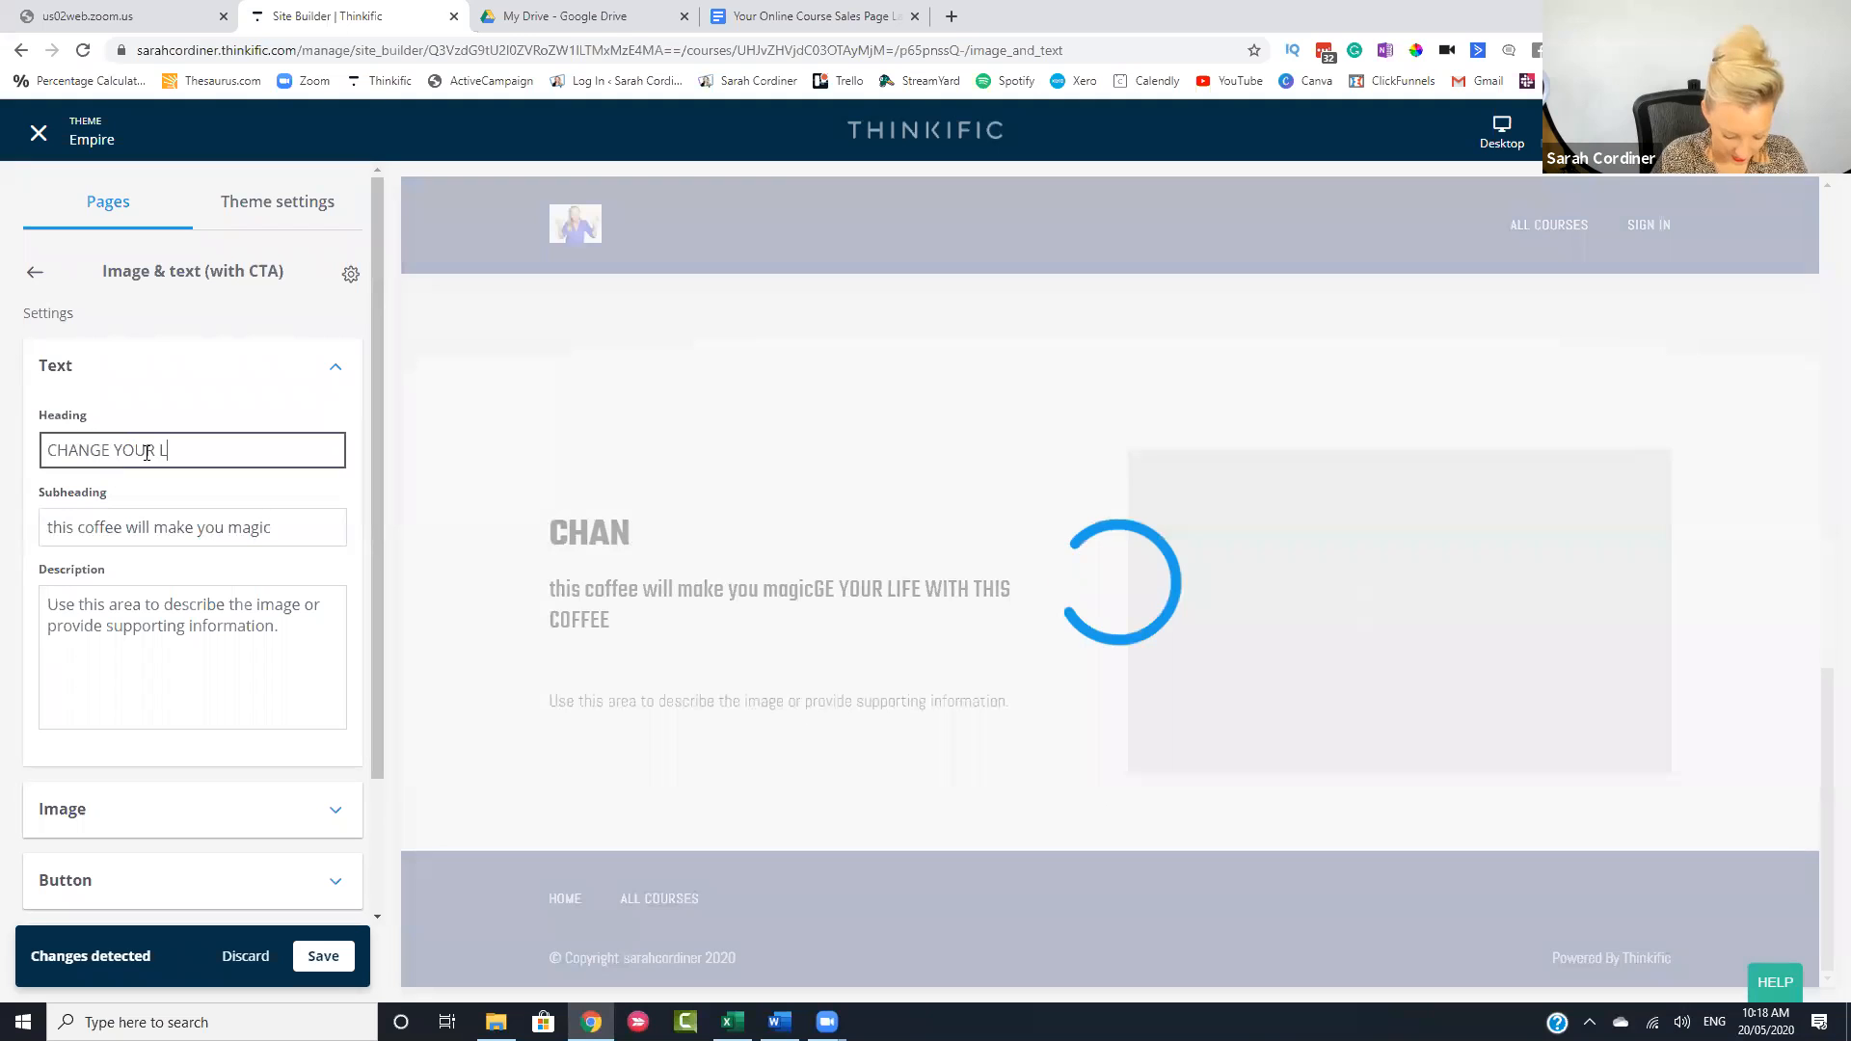
{"action": "type", "text": "IFE WITH THIS CO"}
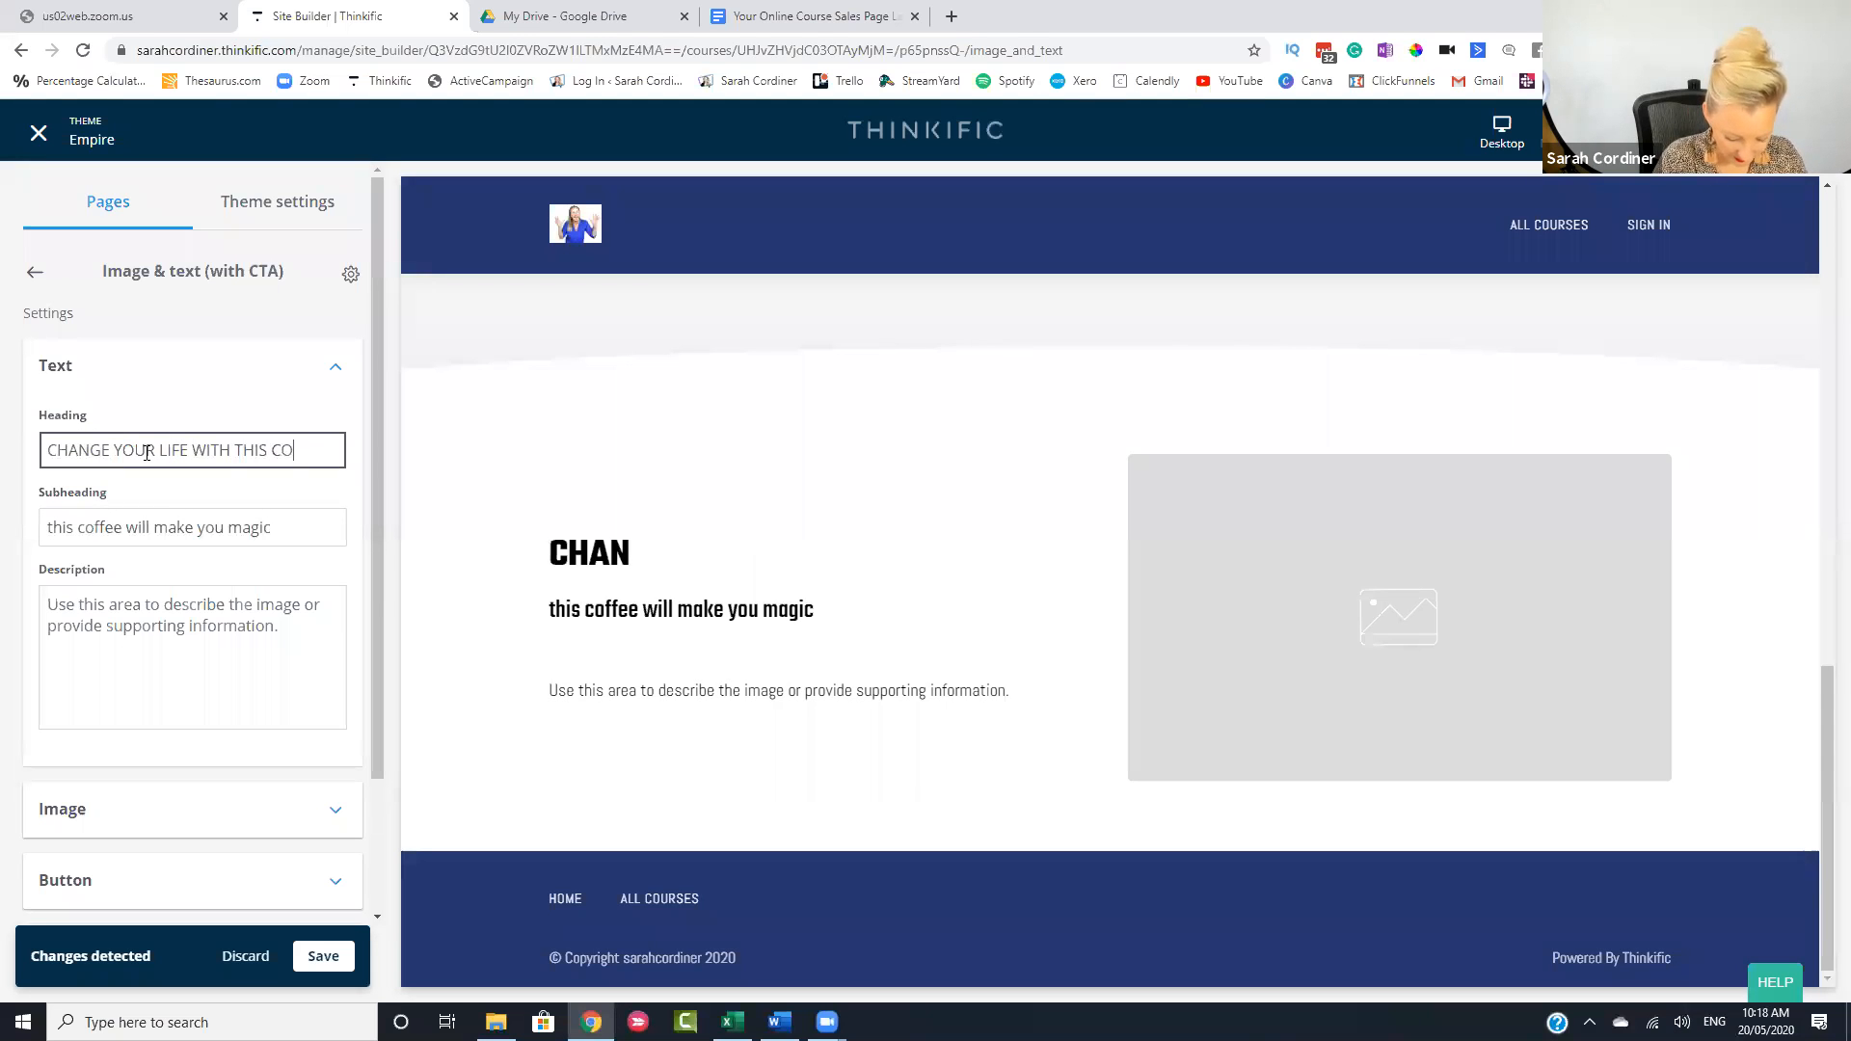
{"action": "type", "text": "FFEE"}
- Replace the section's default description with several lines of random filler text beginning "NFSJIFBDSJBABNCB VV"
{"action": "scroll", "coordinate": [198, 607], "scroll_direction": "down", "scroll_amount": 1}
{"action": "left_click", "coordinate": [195, 540]}
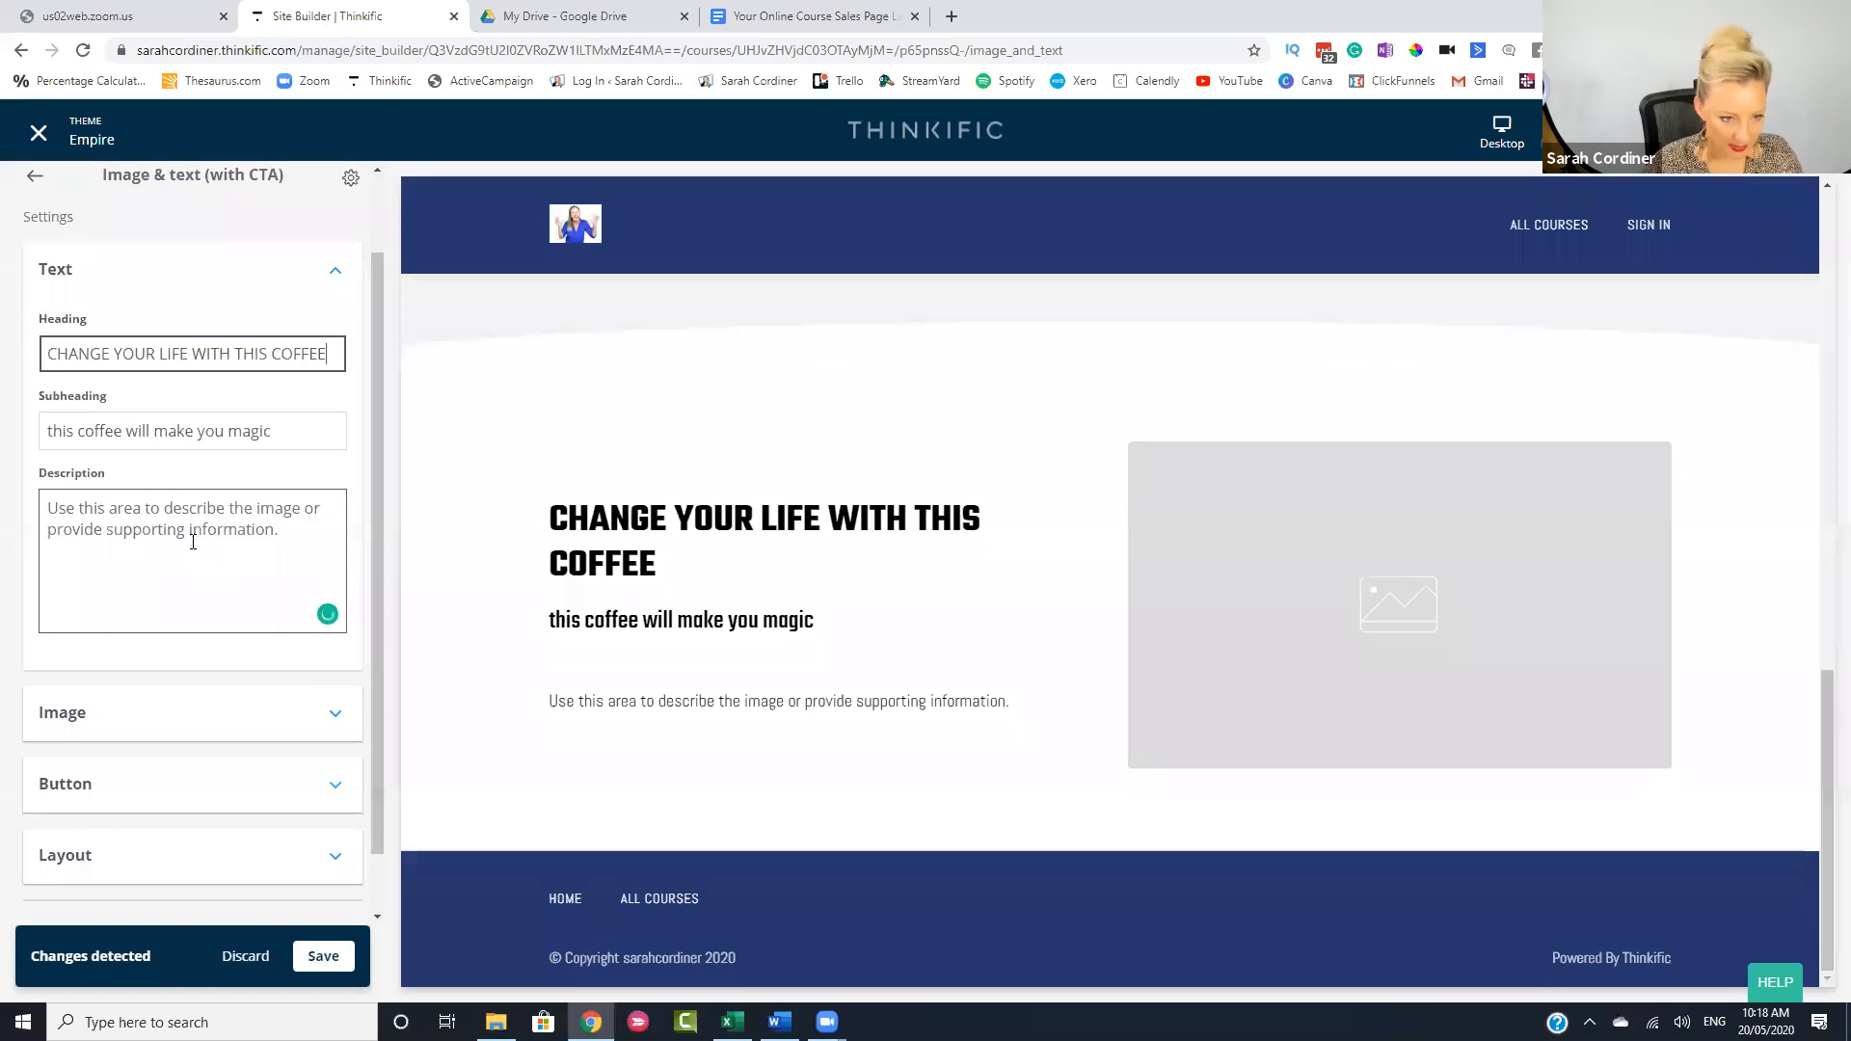
{"action": "left_click_drag", "start_coordinate": [266, 540], "coordinate": [27, 521]}
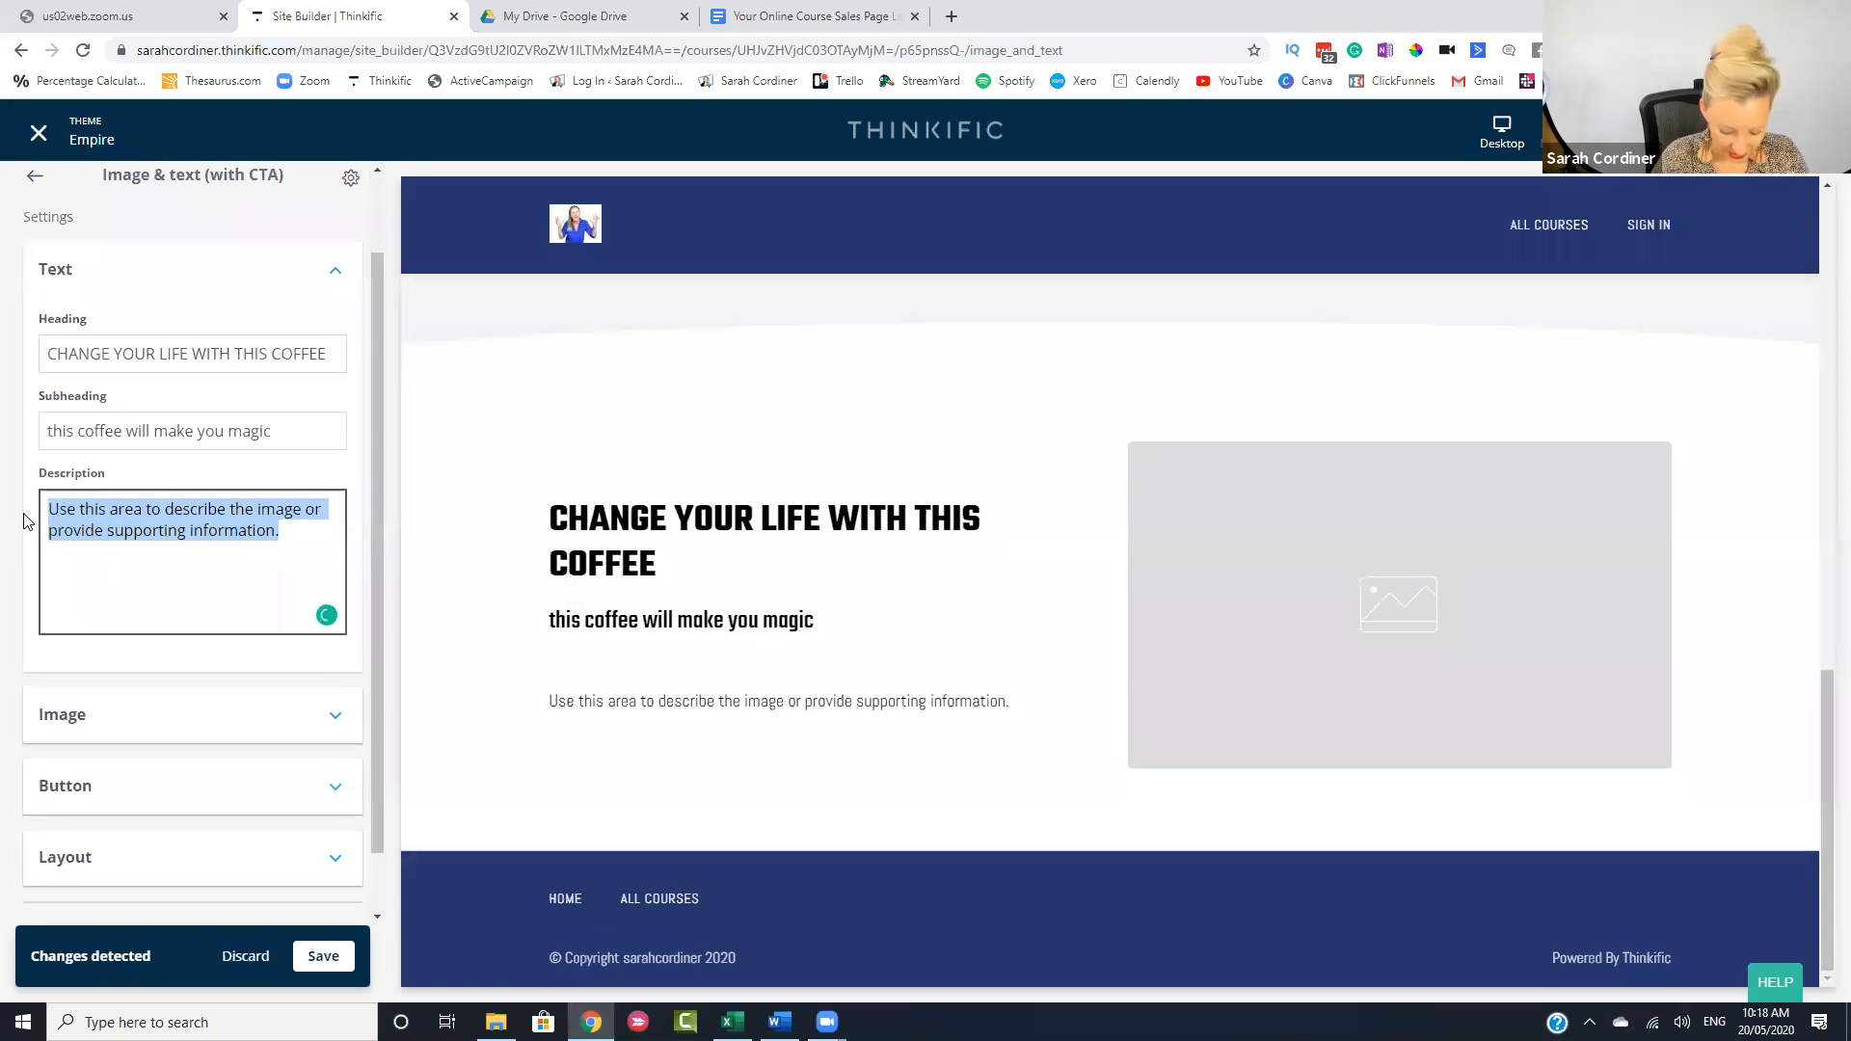
{"action": "type", "text": "NFSJIFBDSJBABNCB VV CDGJXBFVGDJKSBKJBJ"}
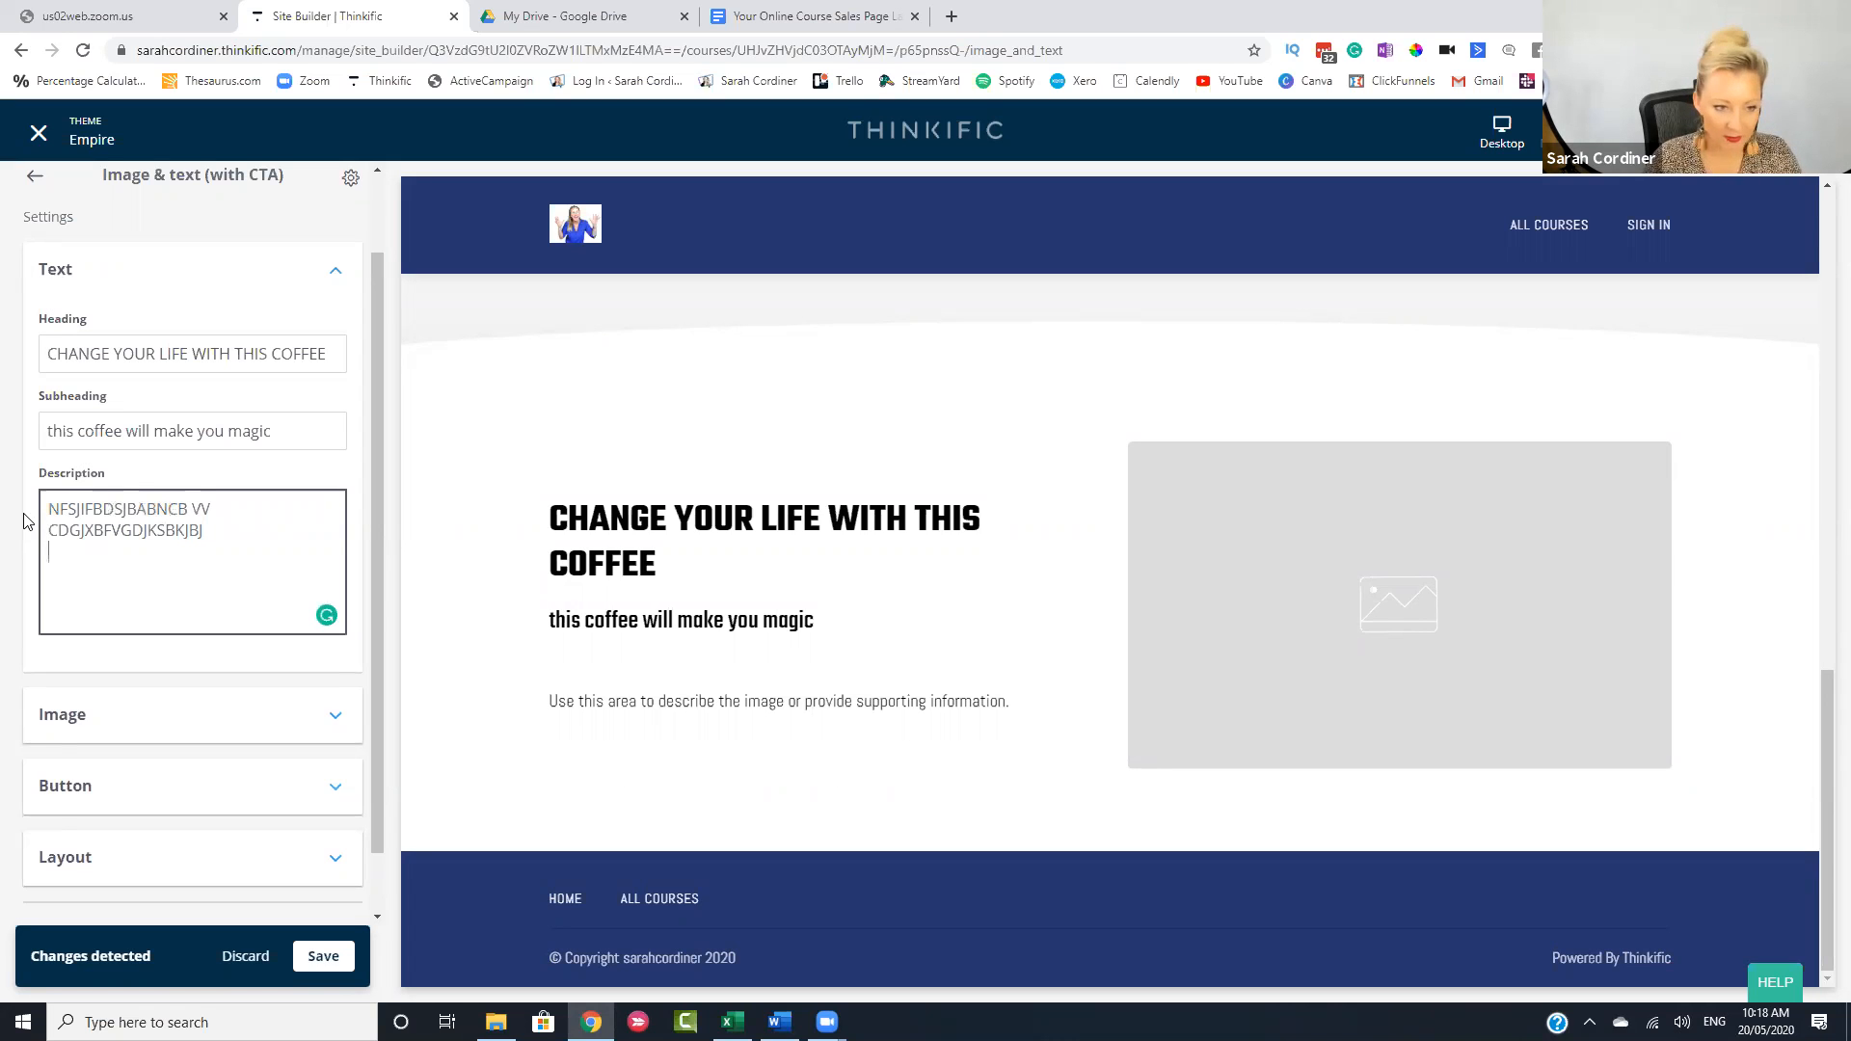
{"action": "type", "text": " bgvjfxzbngvjkdfbg;adng"}
{"action": "key", "text": "Return"}
{"action": "type", "text": "adsfdbfsd sdfhb"}
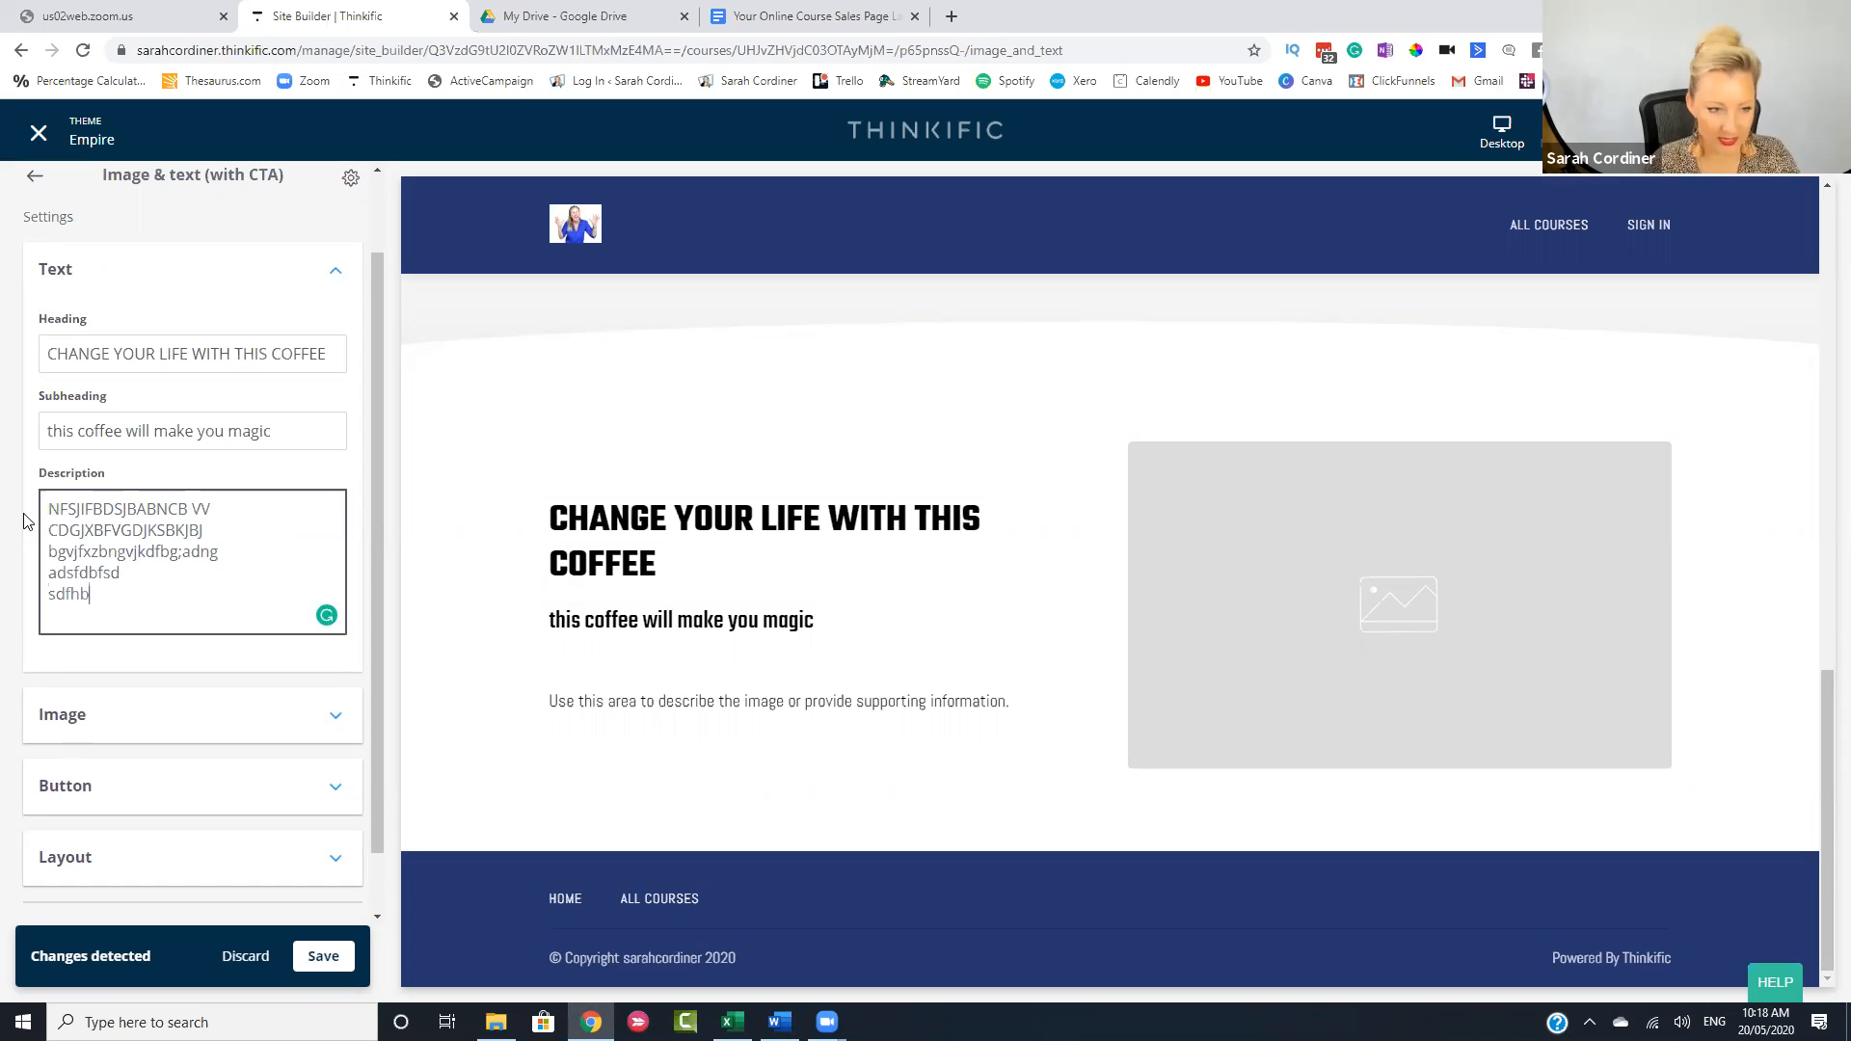
- Upload image 20 from the computer's Pictures folder as the section's image
{"action": "scroll", "coordinate": [133, 595], "scroll_direction": "down", "scroll_amount": 1}
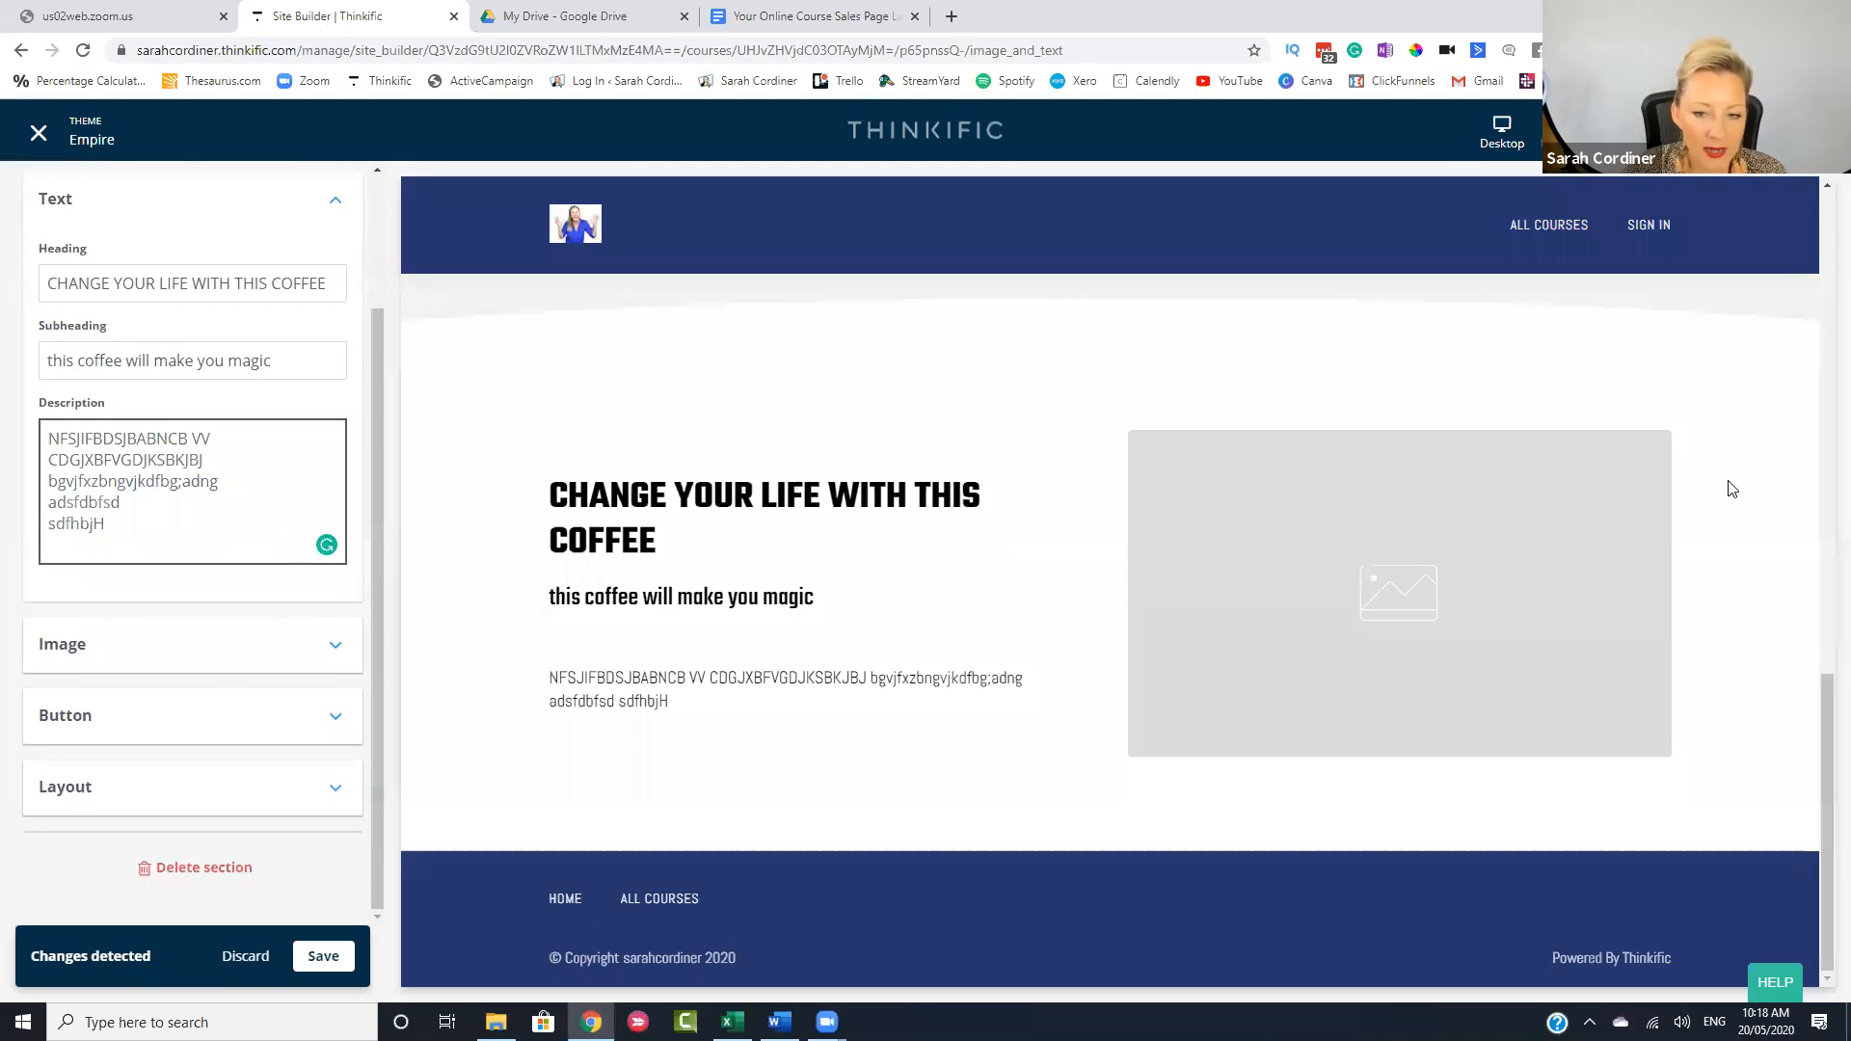
{"action": "left_click", "coordinate": [275, 644]}
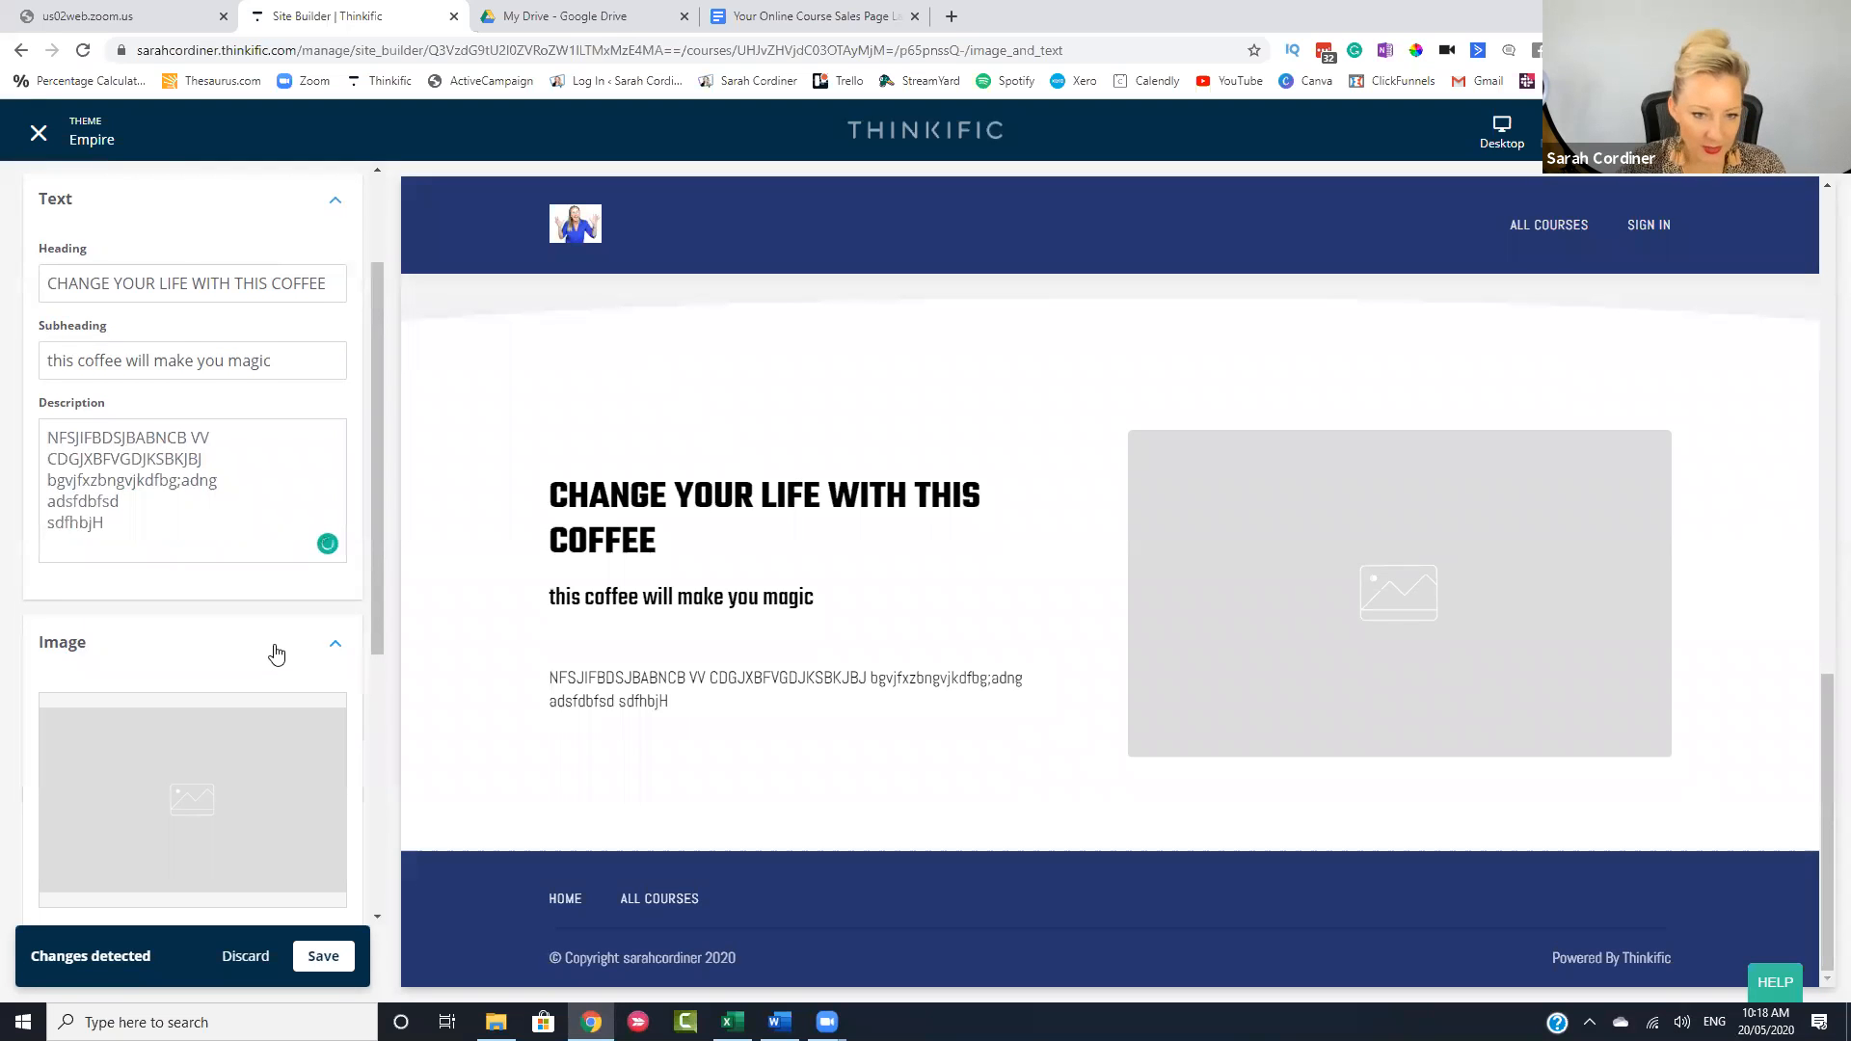
{"action": "scroll", "coordinate": [278, 673], "scroll_direction": "down", "scroll_amount": 1}
{"action": "scroll", "coordinate": [278, 673], "scroll_direction": "down", "scroll_amount": 1}
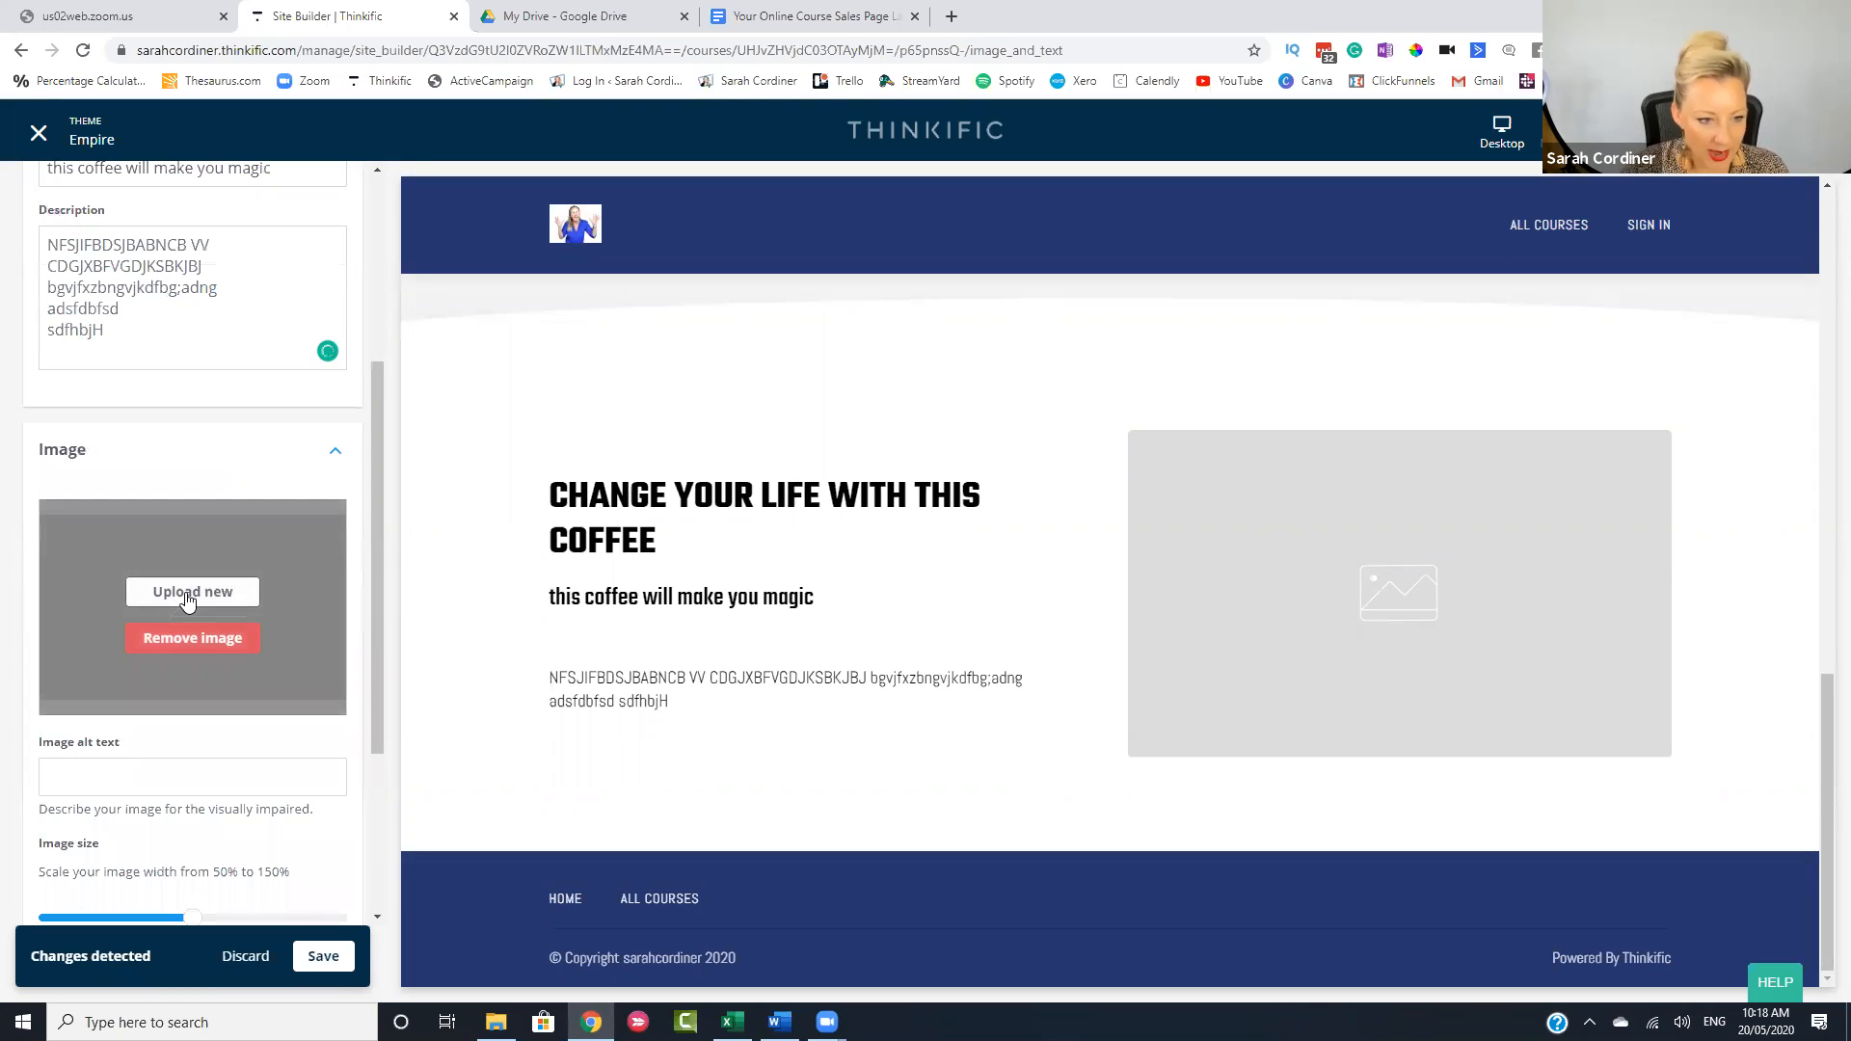
{"action": "left_click", "coordinate": [205, 603]}
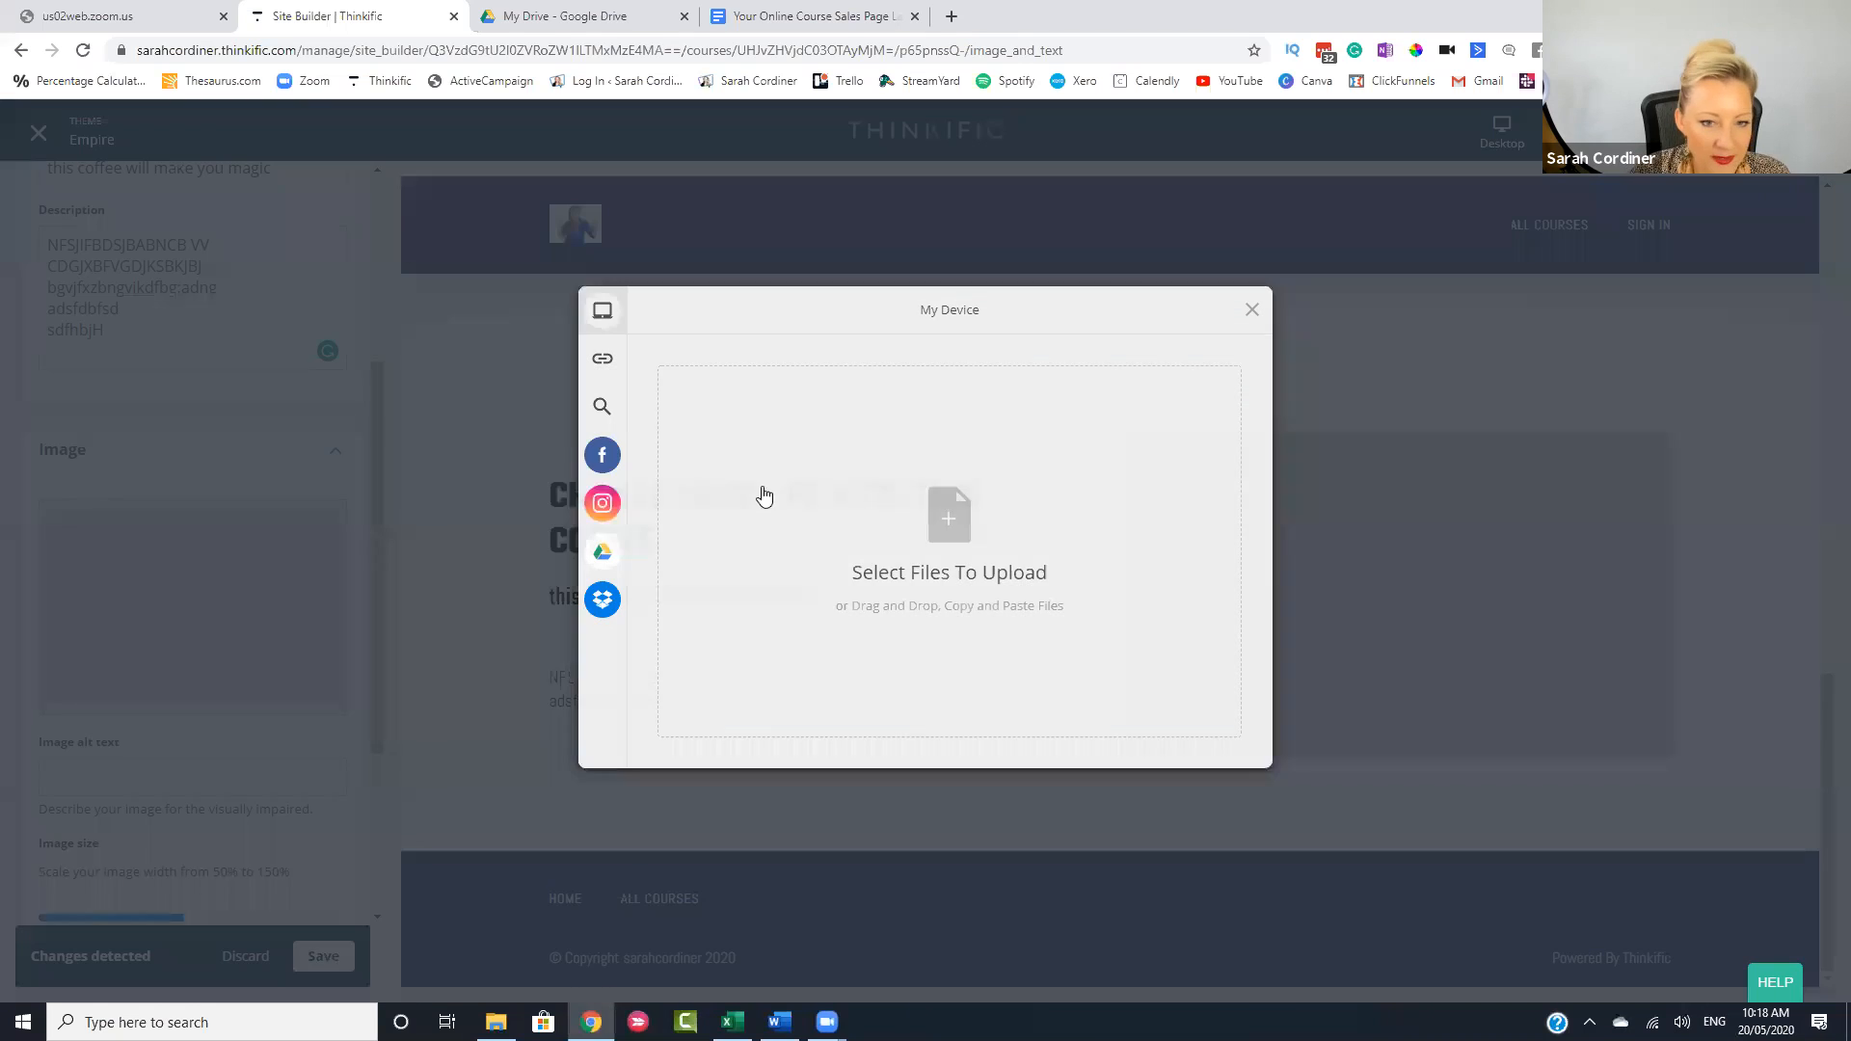
{"action": "left_click", "coordinate": [496, 1022]}
{"action": "left_click", "coordinate": [1502, 636]}
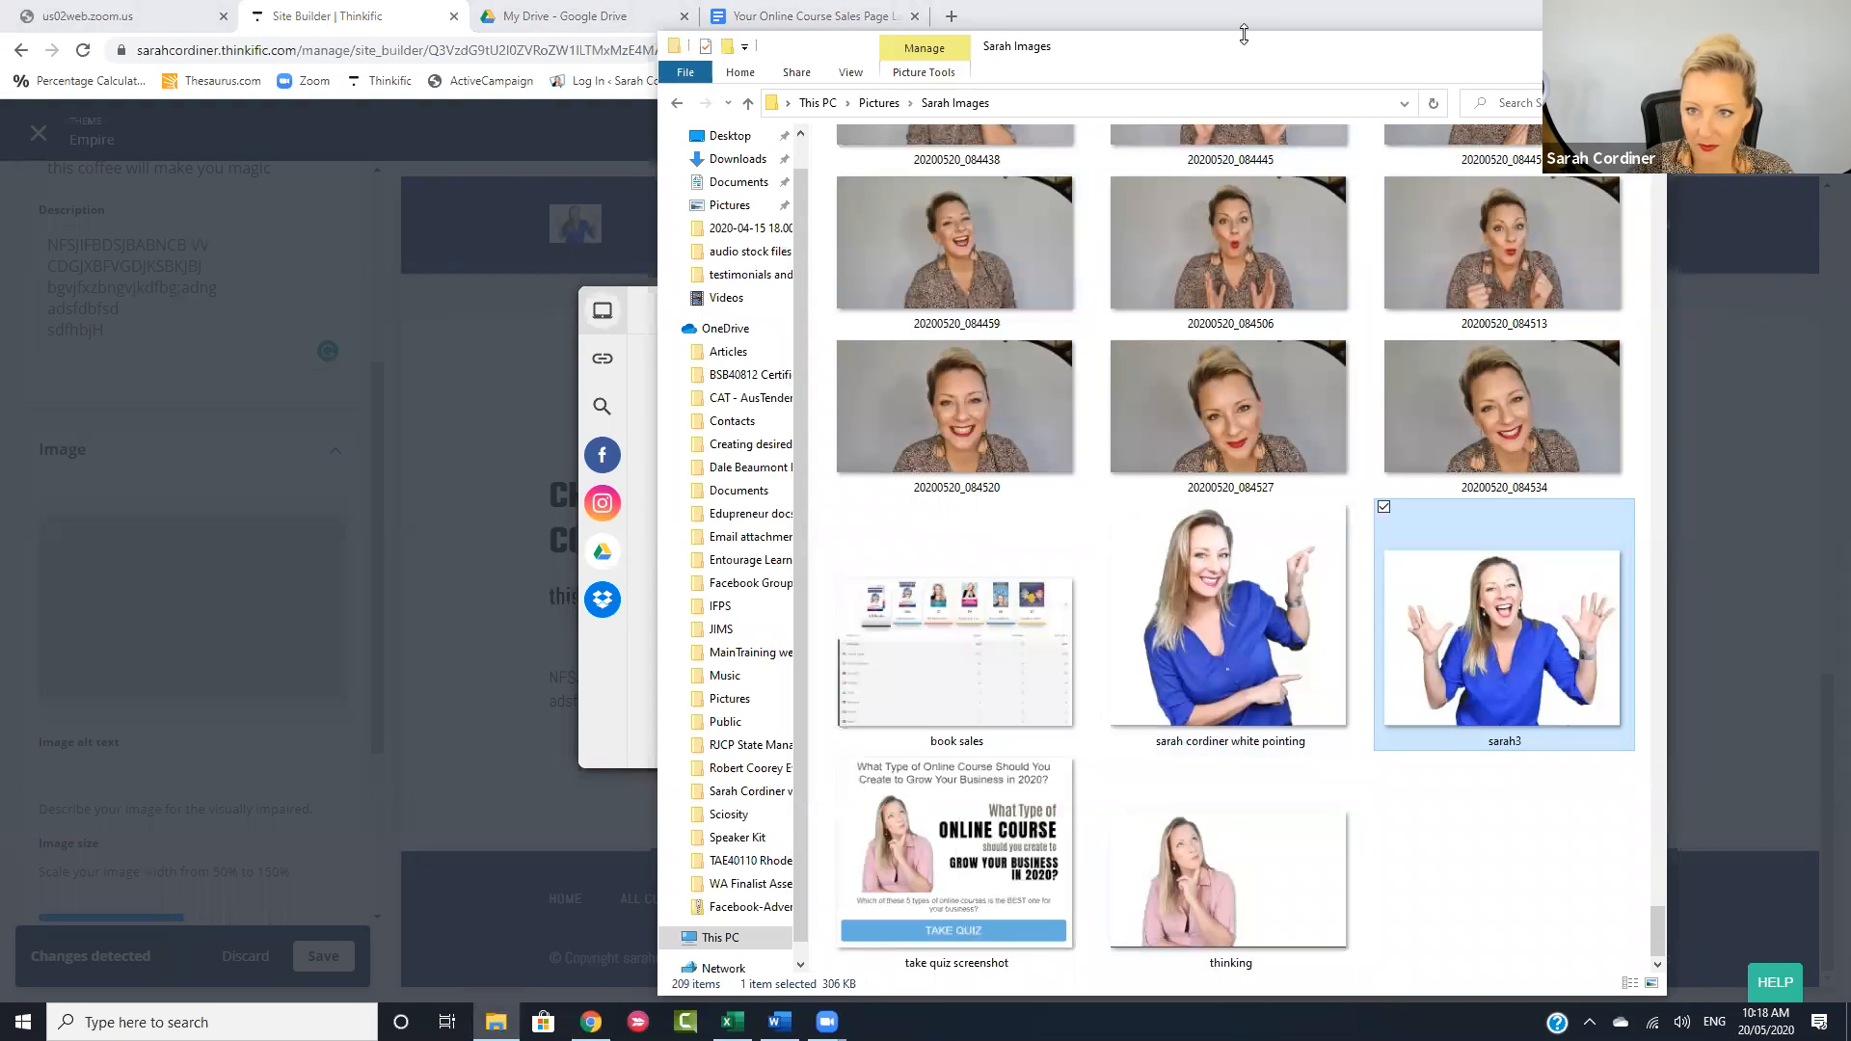
{"action": "left_click_drag", "start_coordinate": [1141, 47], "coordinate": [1484, 60]}
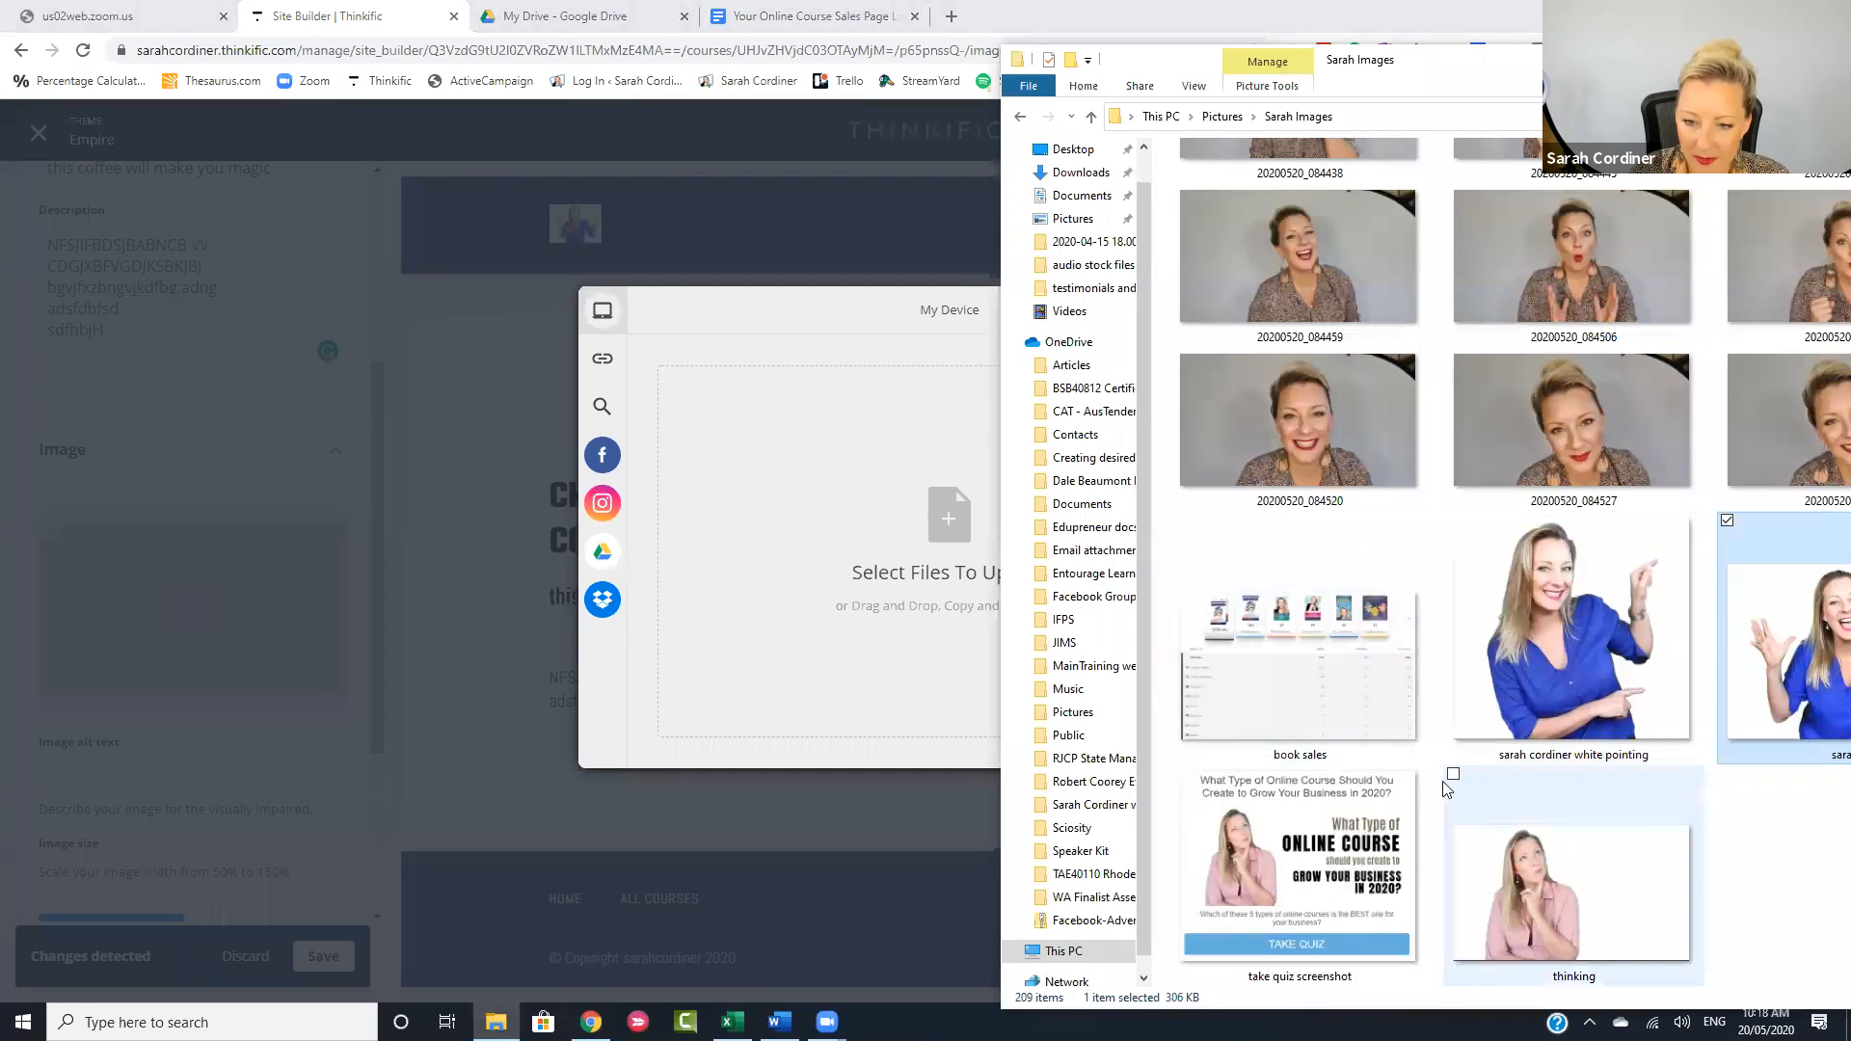
{"action": "left_click", "coordinate": [1074, 221]}
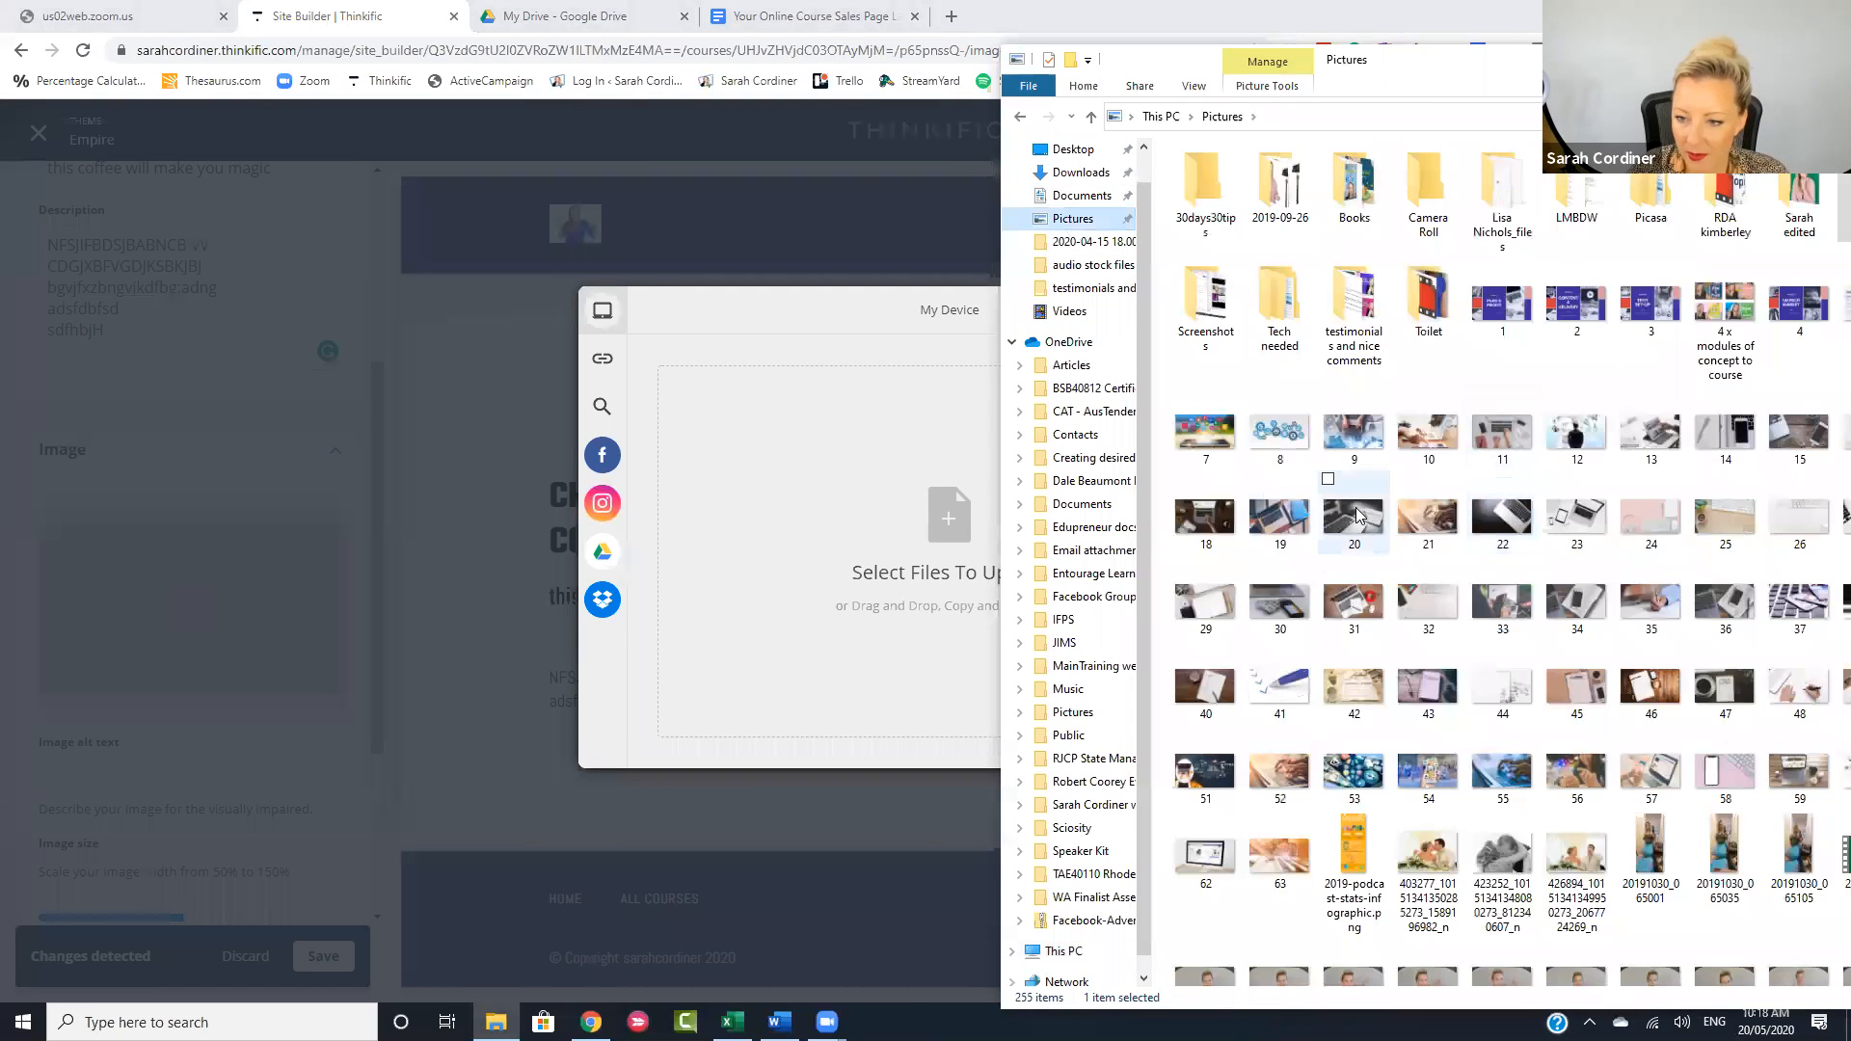
{"action": "left_click", "coordinate": [1359, 520]}
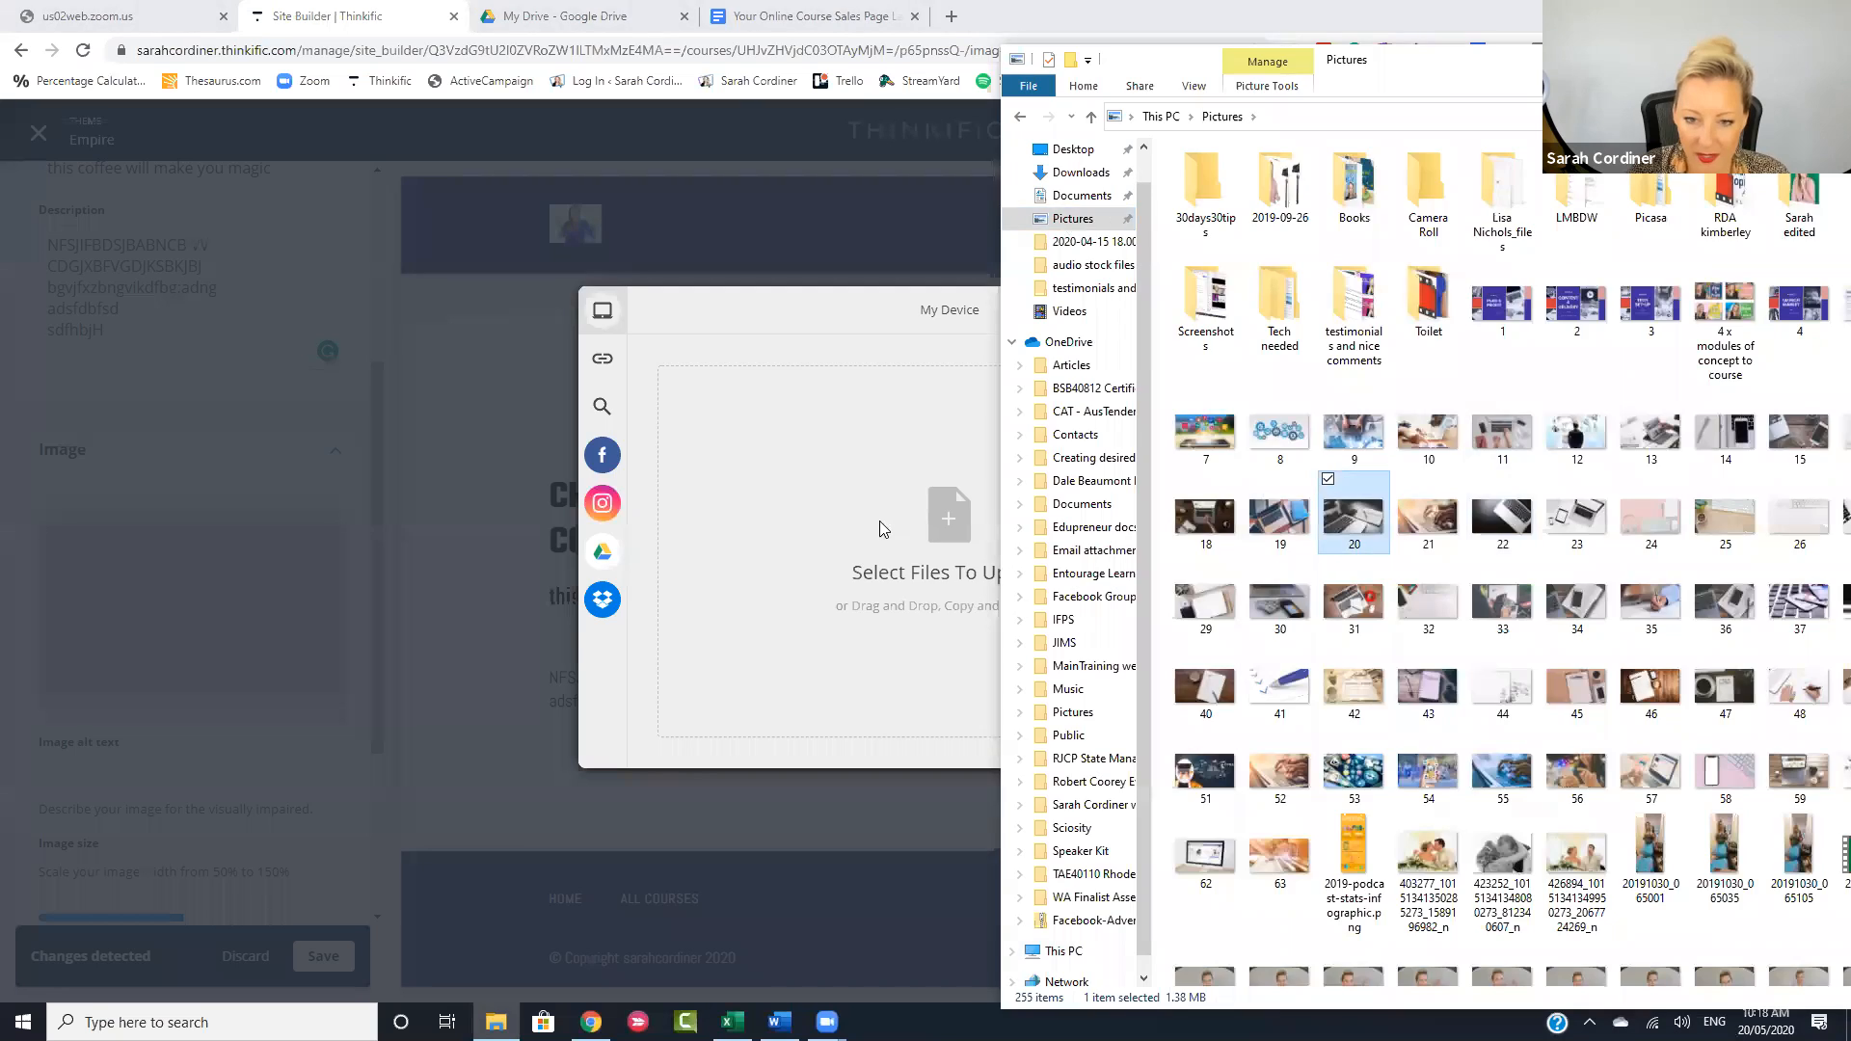
{"action": "left_click_drag", "start_coordinate": [880, 529], "coordinate": [885, 525]}
{"action": "left_click", "coordinate": [1192, 749]}
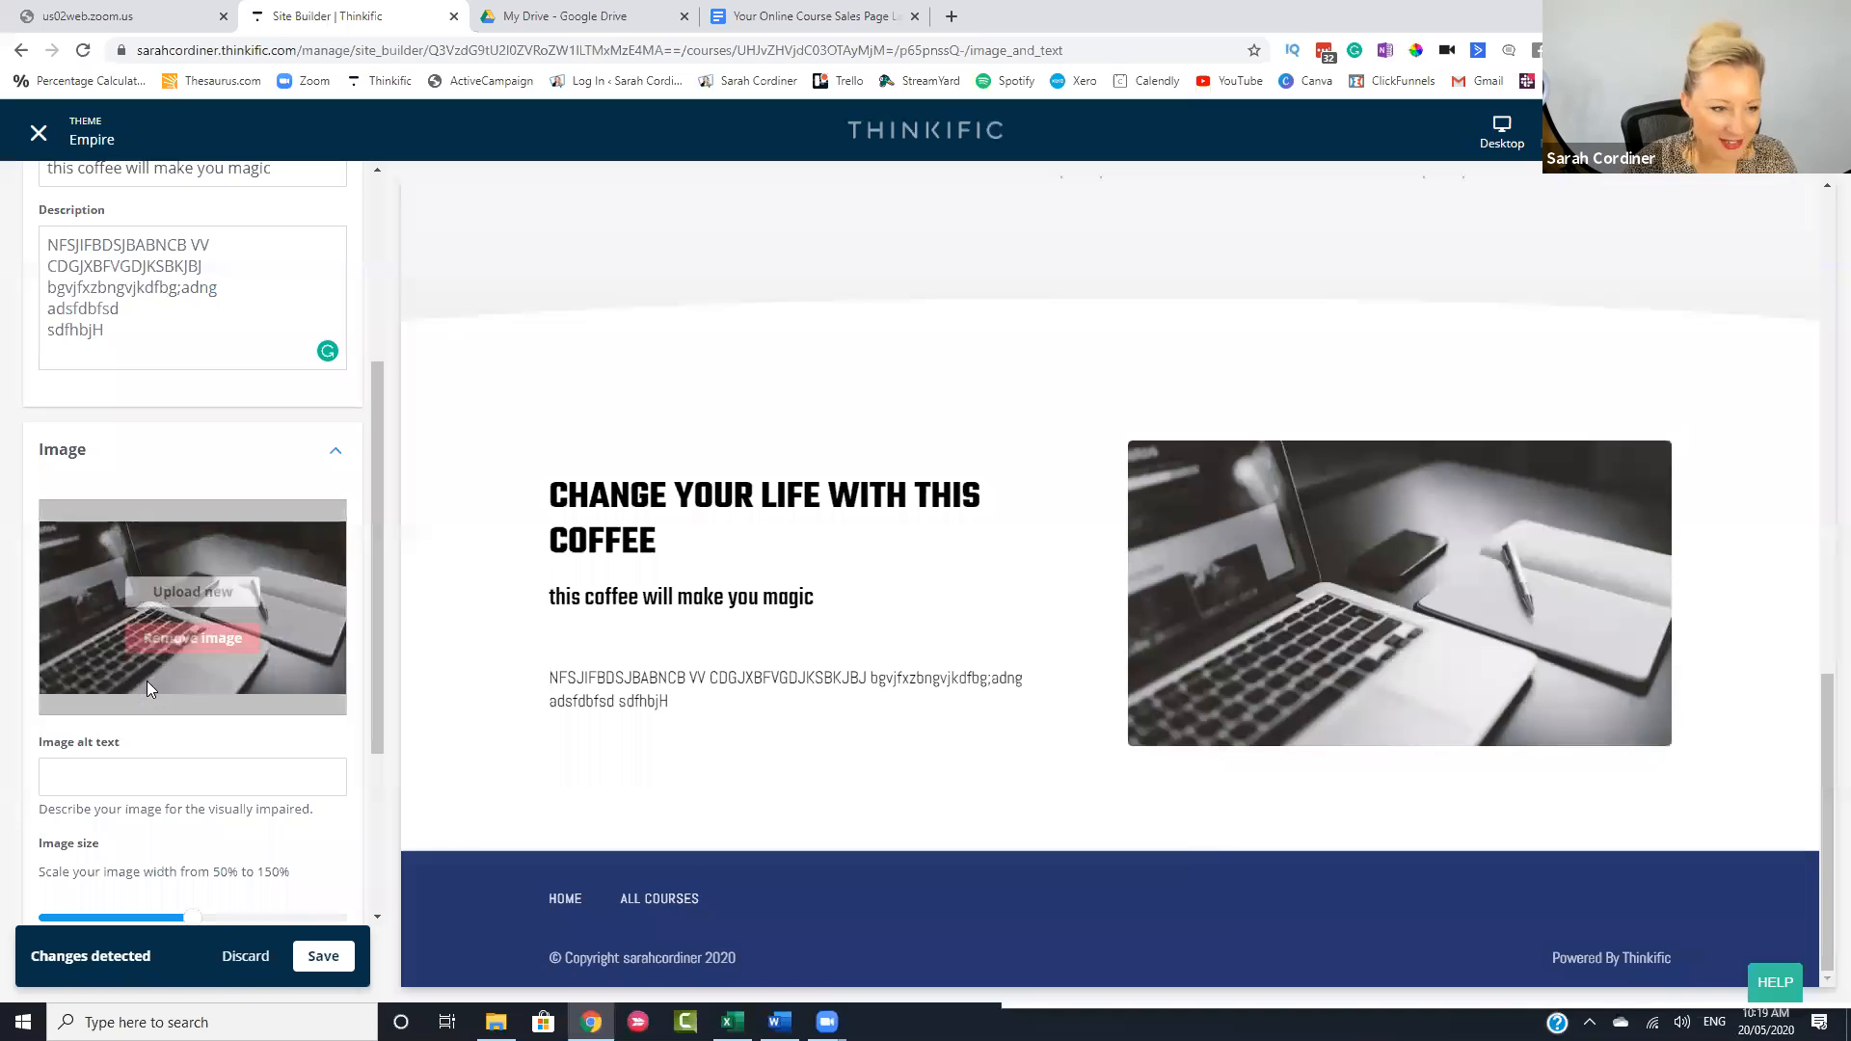
- Try smaller and larger widths for the section's image, settling just above the middle of the 50% to 150% range
{"action": "scroll", "coordinate": [147, 680], "scroll_direction": "down", "scroll_amount": 3}
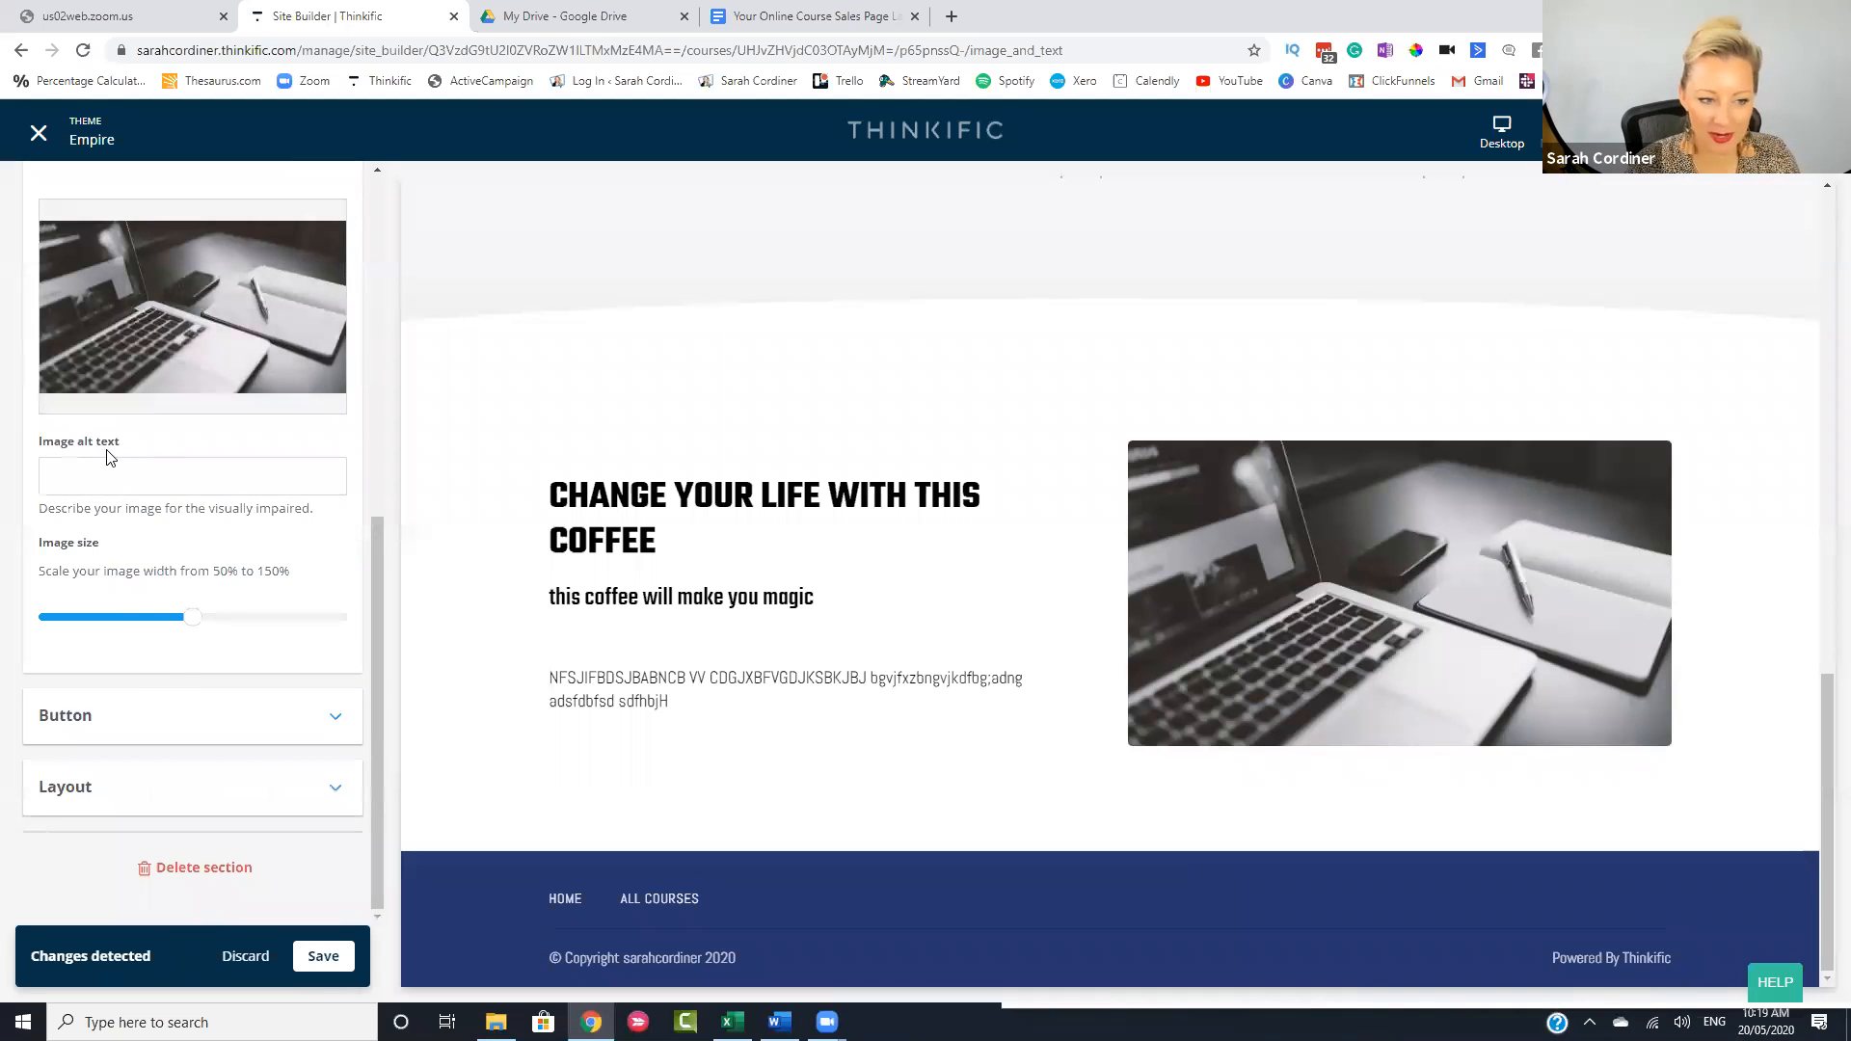
{"action": "left_click_drag", "start_coordinate": [192, 623], "coordinate": [108, 628]}
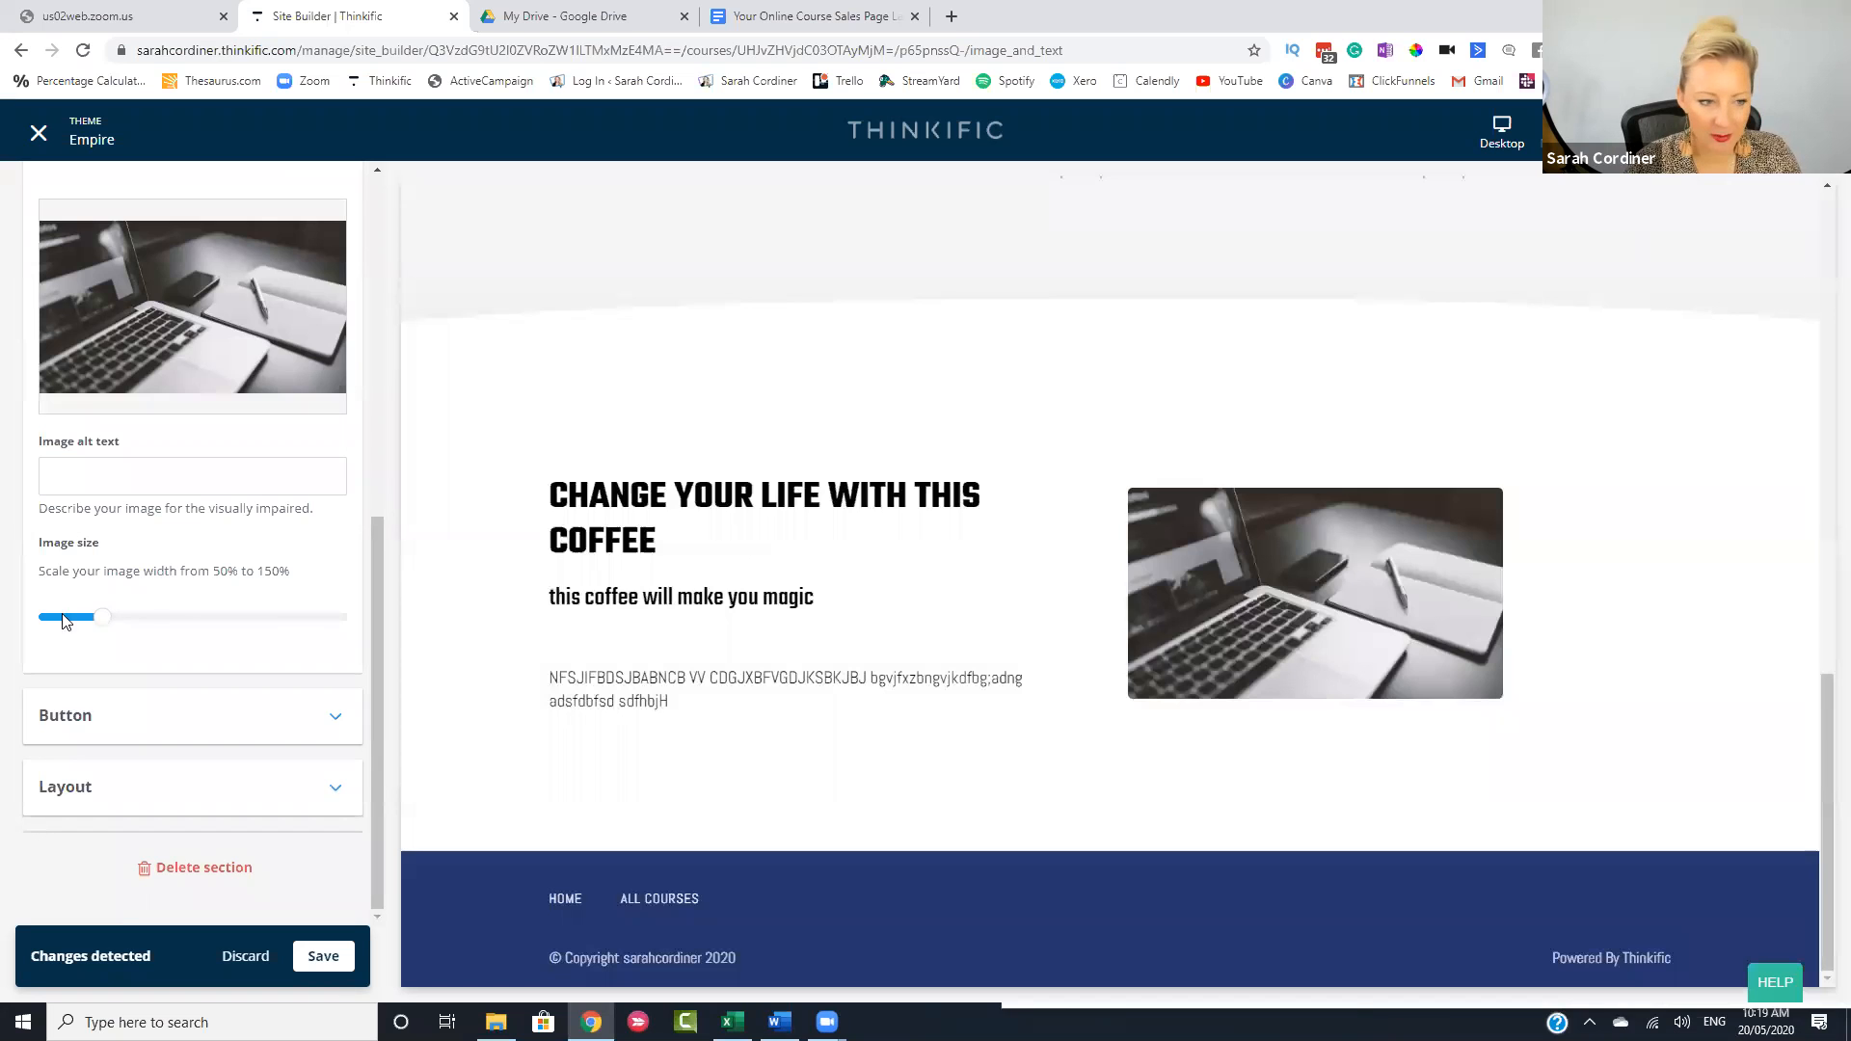
{"action": "left_click_drag", "start_coordinate": [133, 626], "coordinate": [308, 626]}
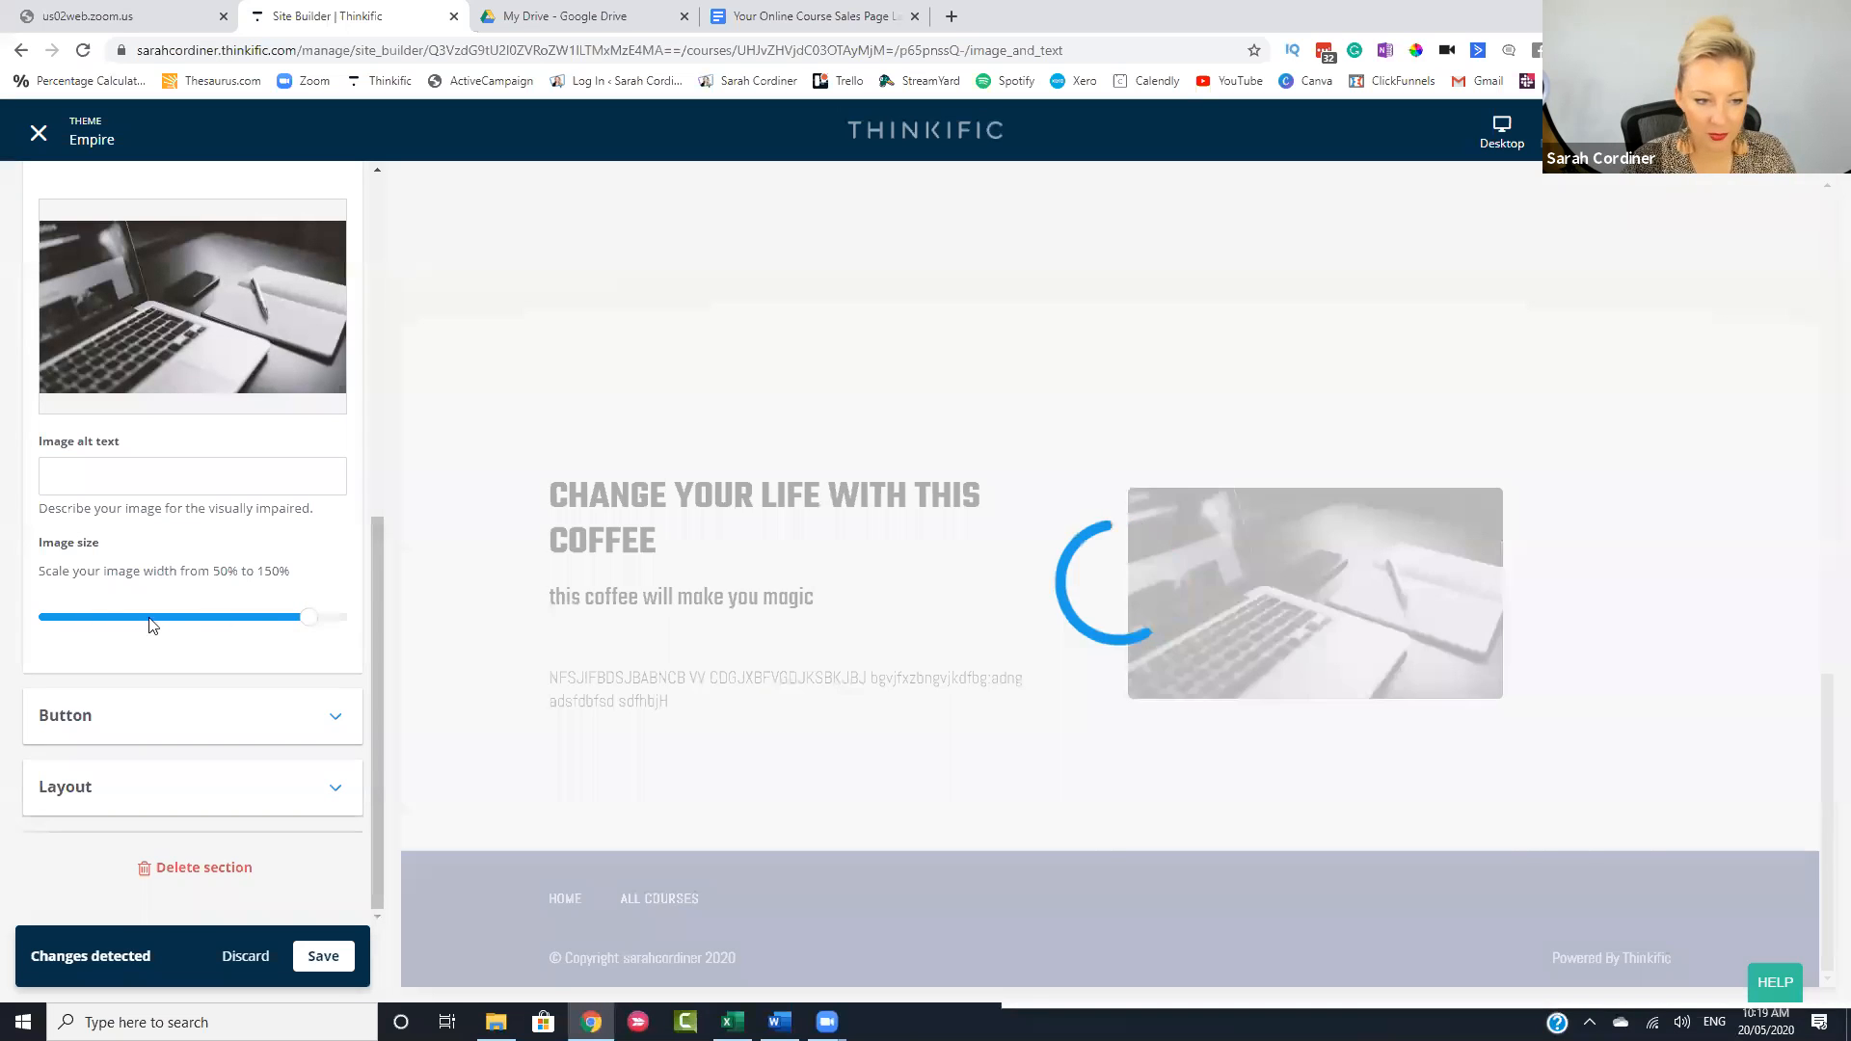
{"action": "left_click_drag", "start_coordinate": [312, 622], "coordinate": [202, 622]}
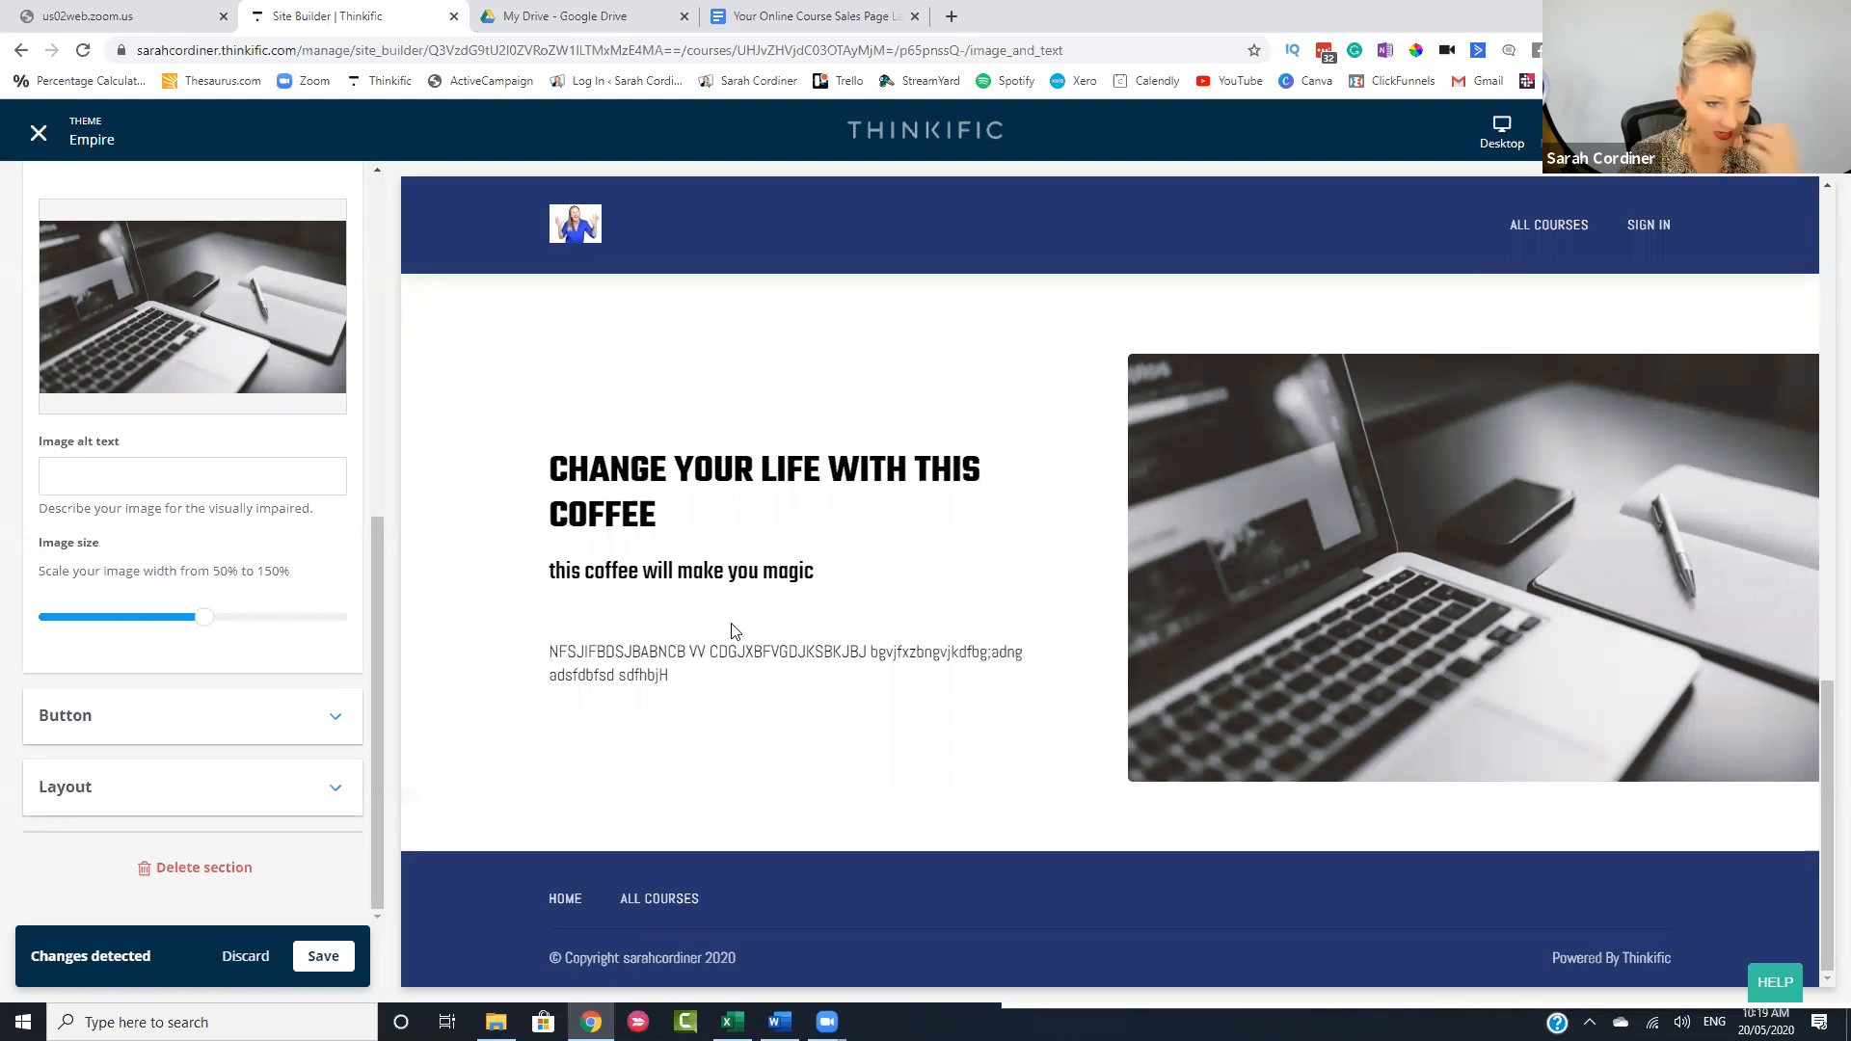
- Set the section's call-to-action button text to "ENROLL NOW"
{"action": "left_click", "coordinate": [153, 718]}
{"action": "scroll", "coordinate": [164, 753], "scroll_direction": "down", "scroll_amount": 2}
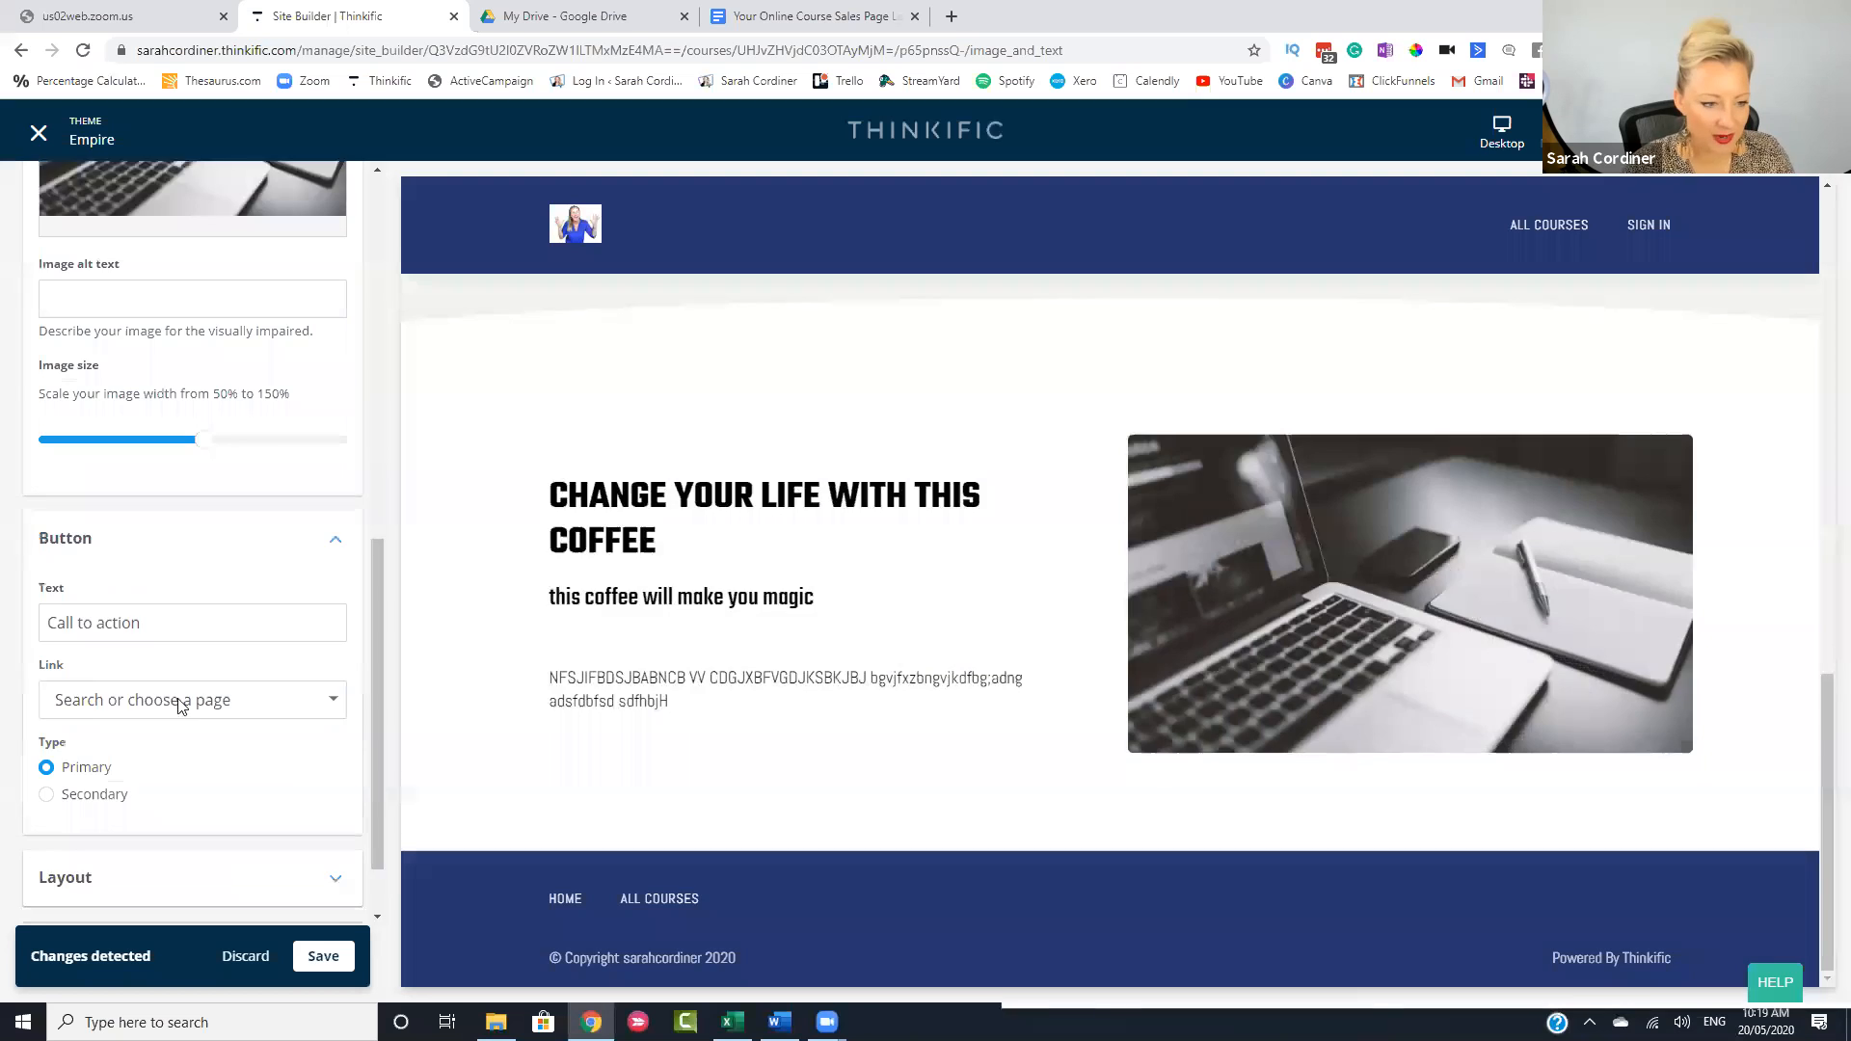
{"action": "triple_click", "coordinate": [97, 607]}
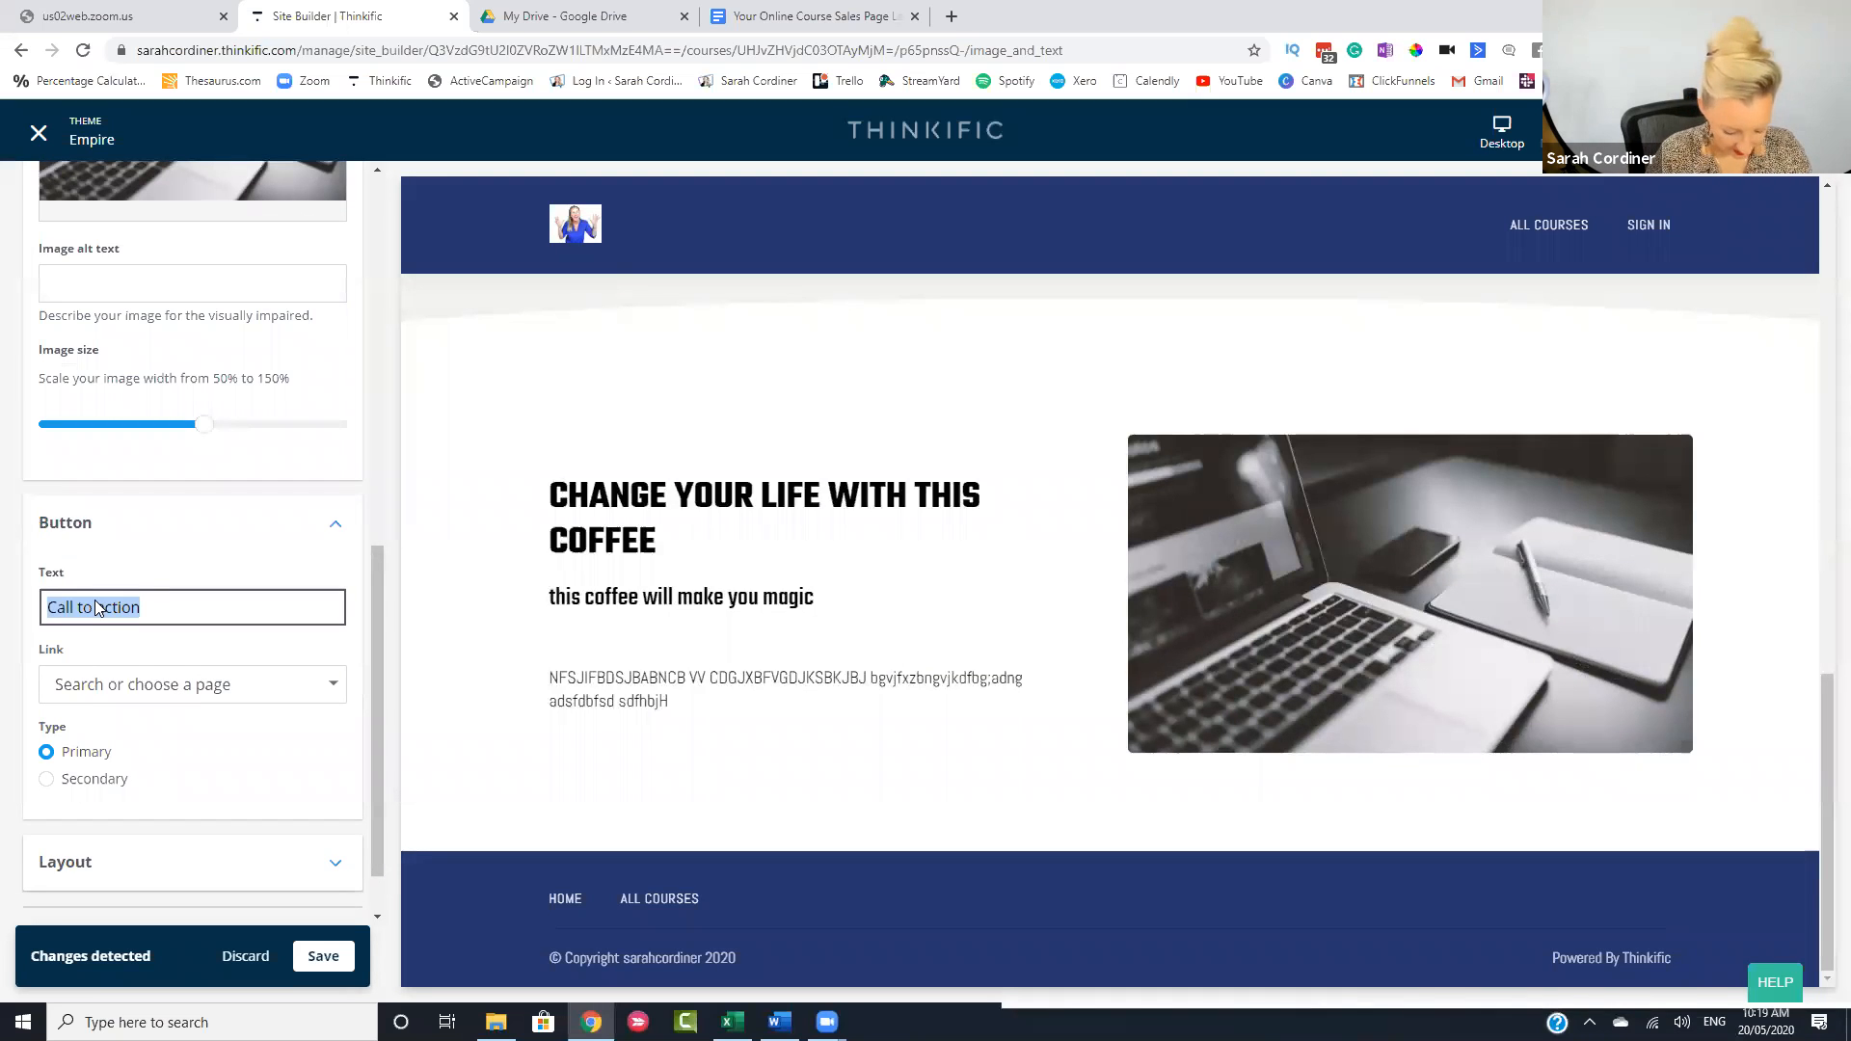
{"action": "type", "text": "ENROLL NOW"}
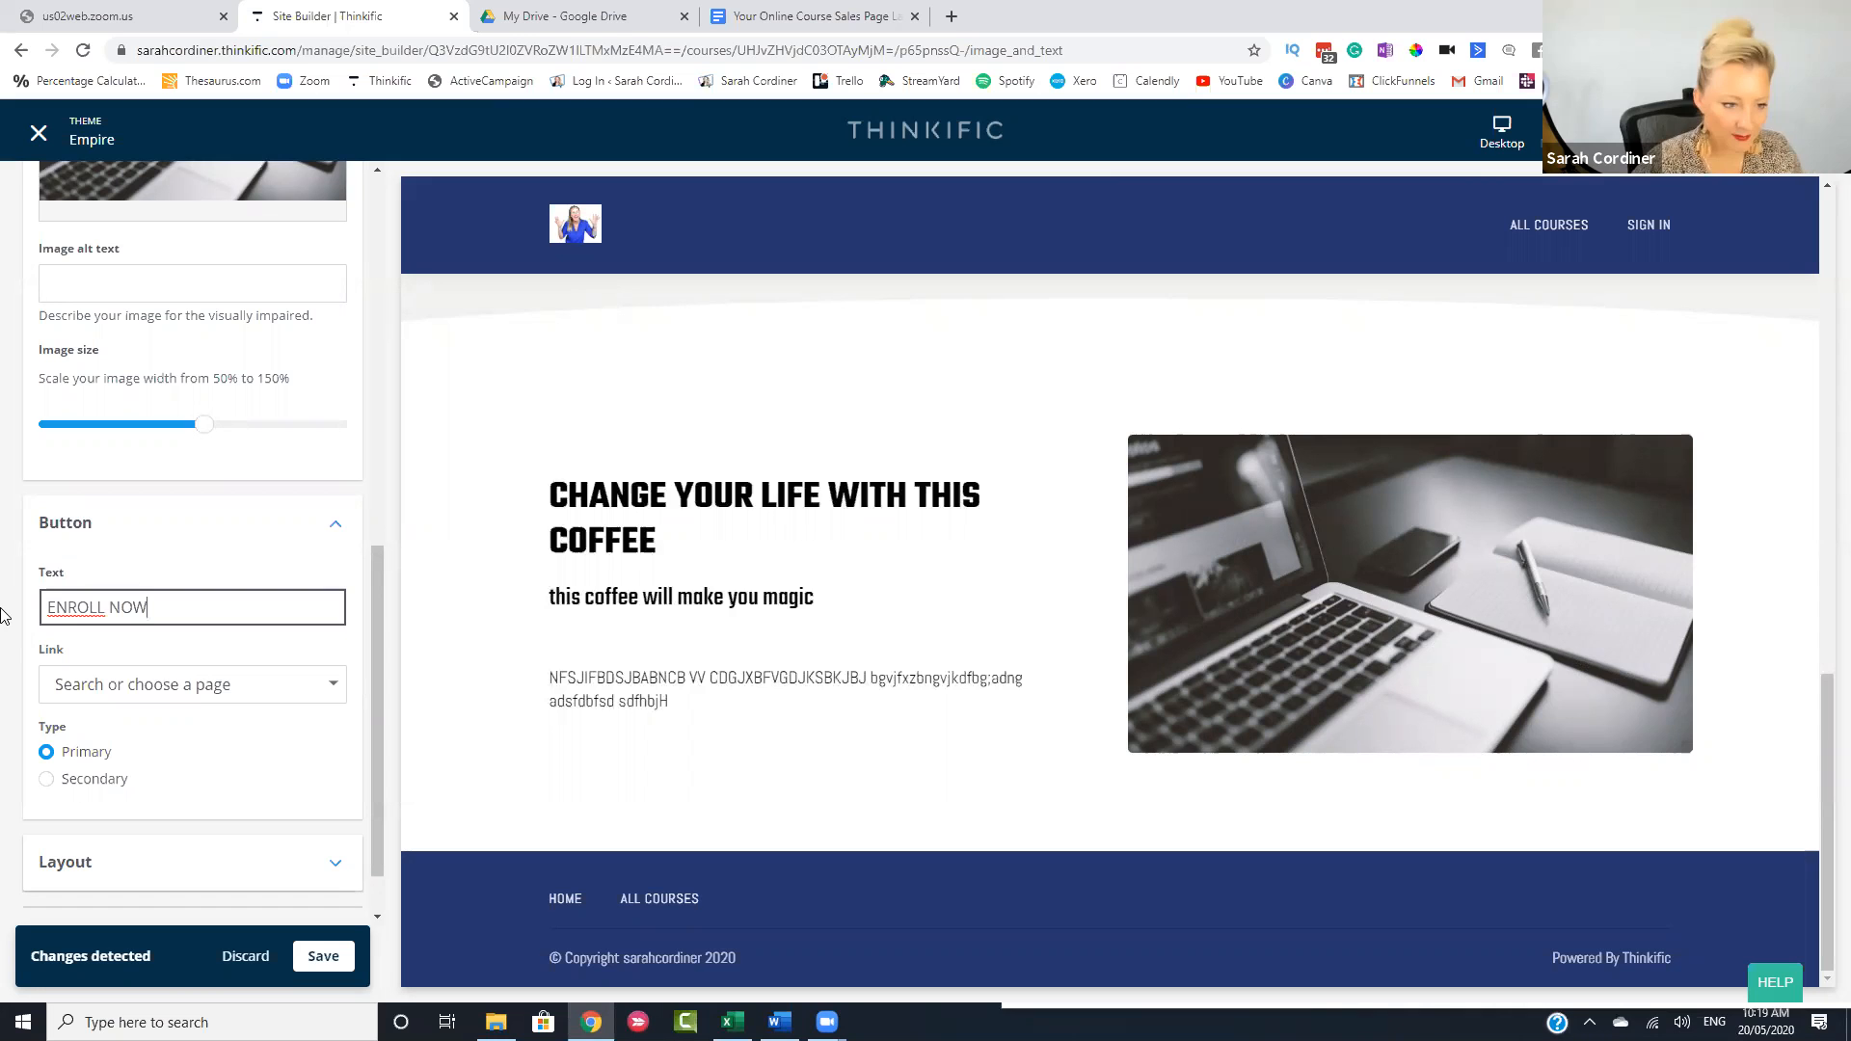
- Link the ENROLL NOW button to the checkout page of How to make coffee, choose its price, and save the page
{"action": "left_click", "coordinate": [166, 682]}
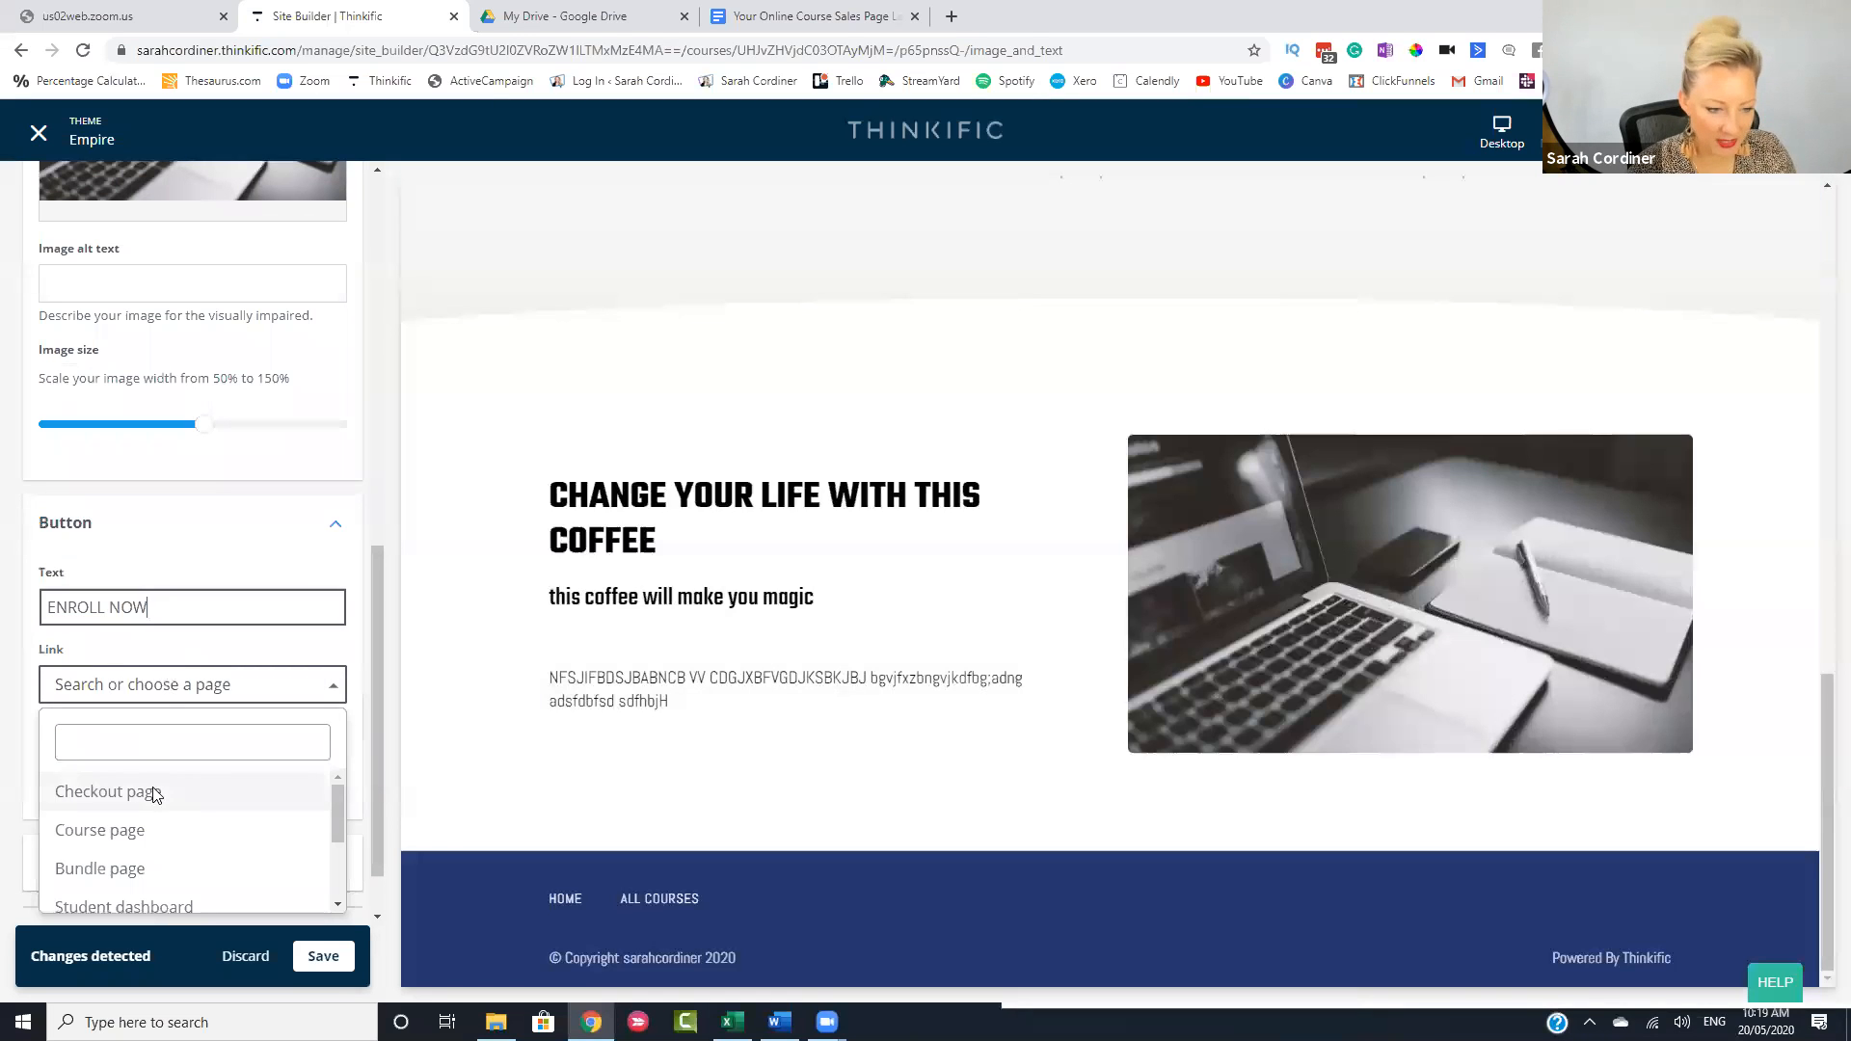
{"action": "left_click", "coordinate": [145, 792]}
{"action": "left_click", "coordinate": [178, 730]}
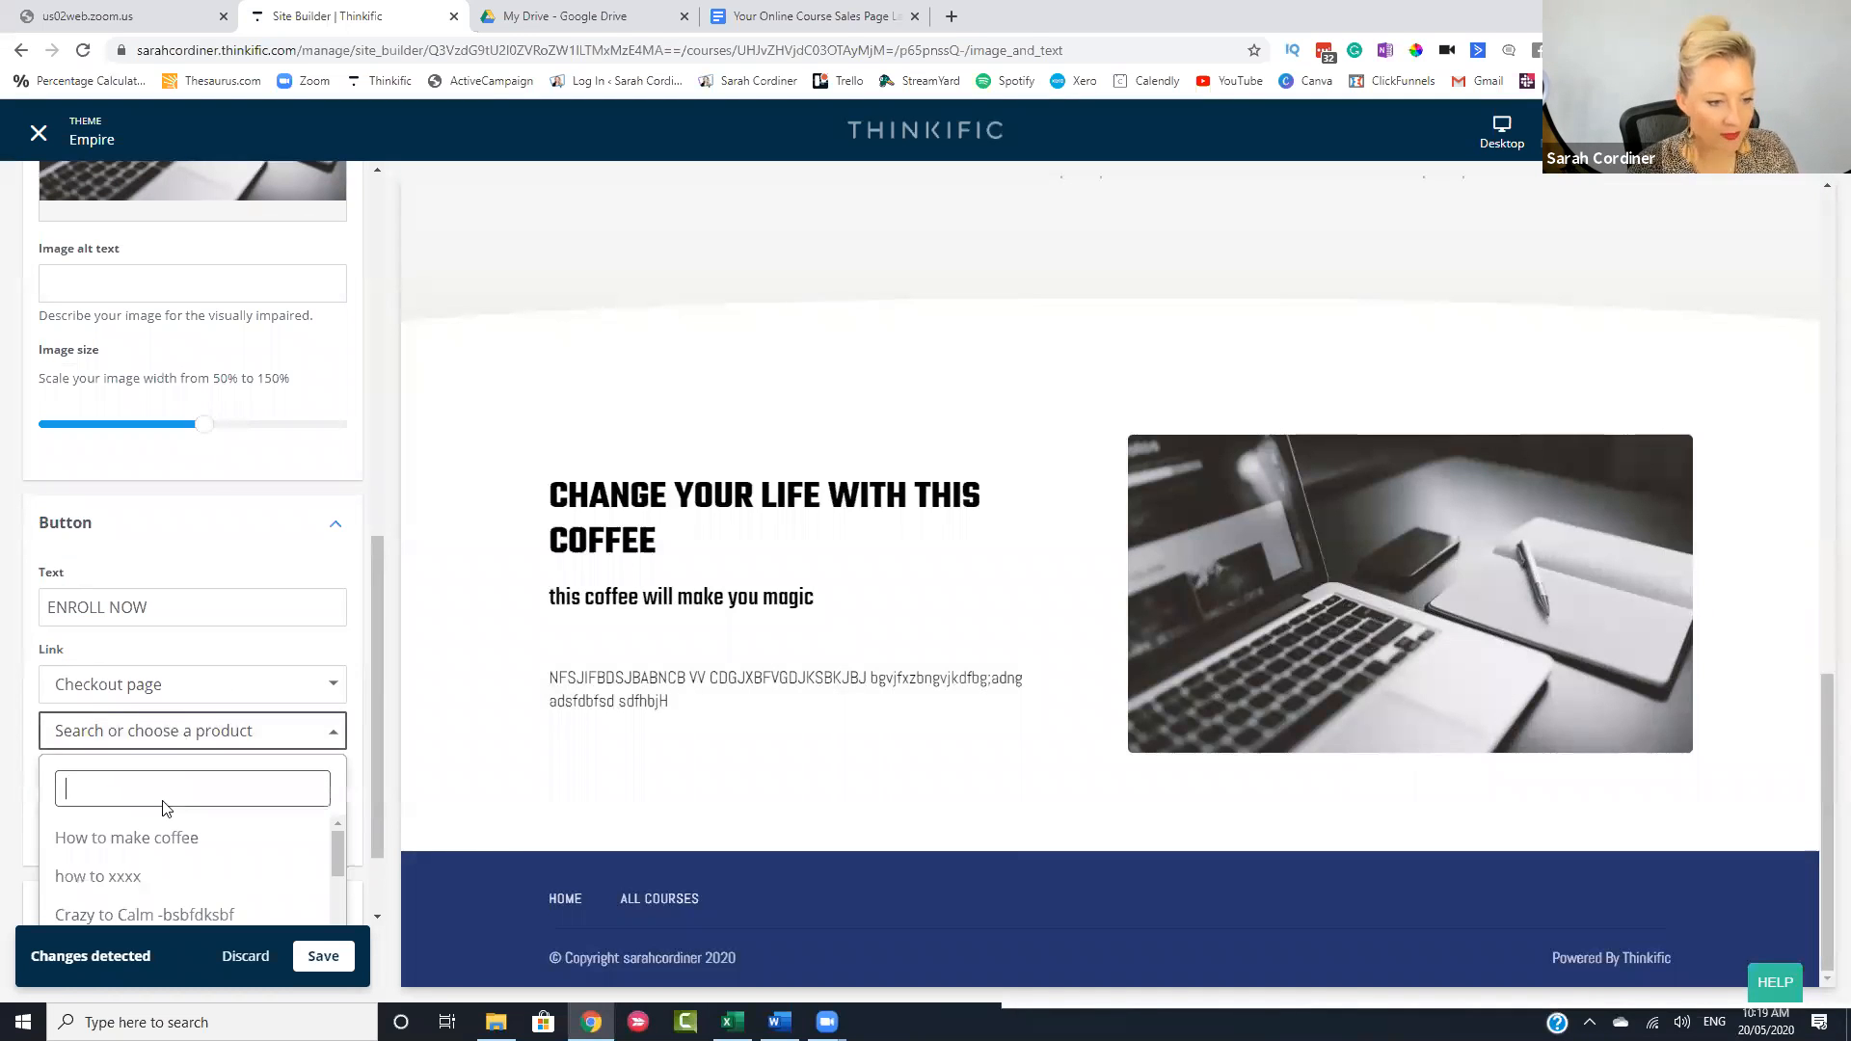
{"action": "left_click", "coordinate": [158, 833]}
{"action": "scroll", "coordinate": [174, 776], "scroll_direction": "down", "scroll_amount": 2}
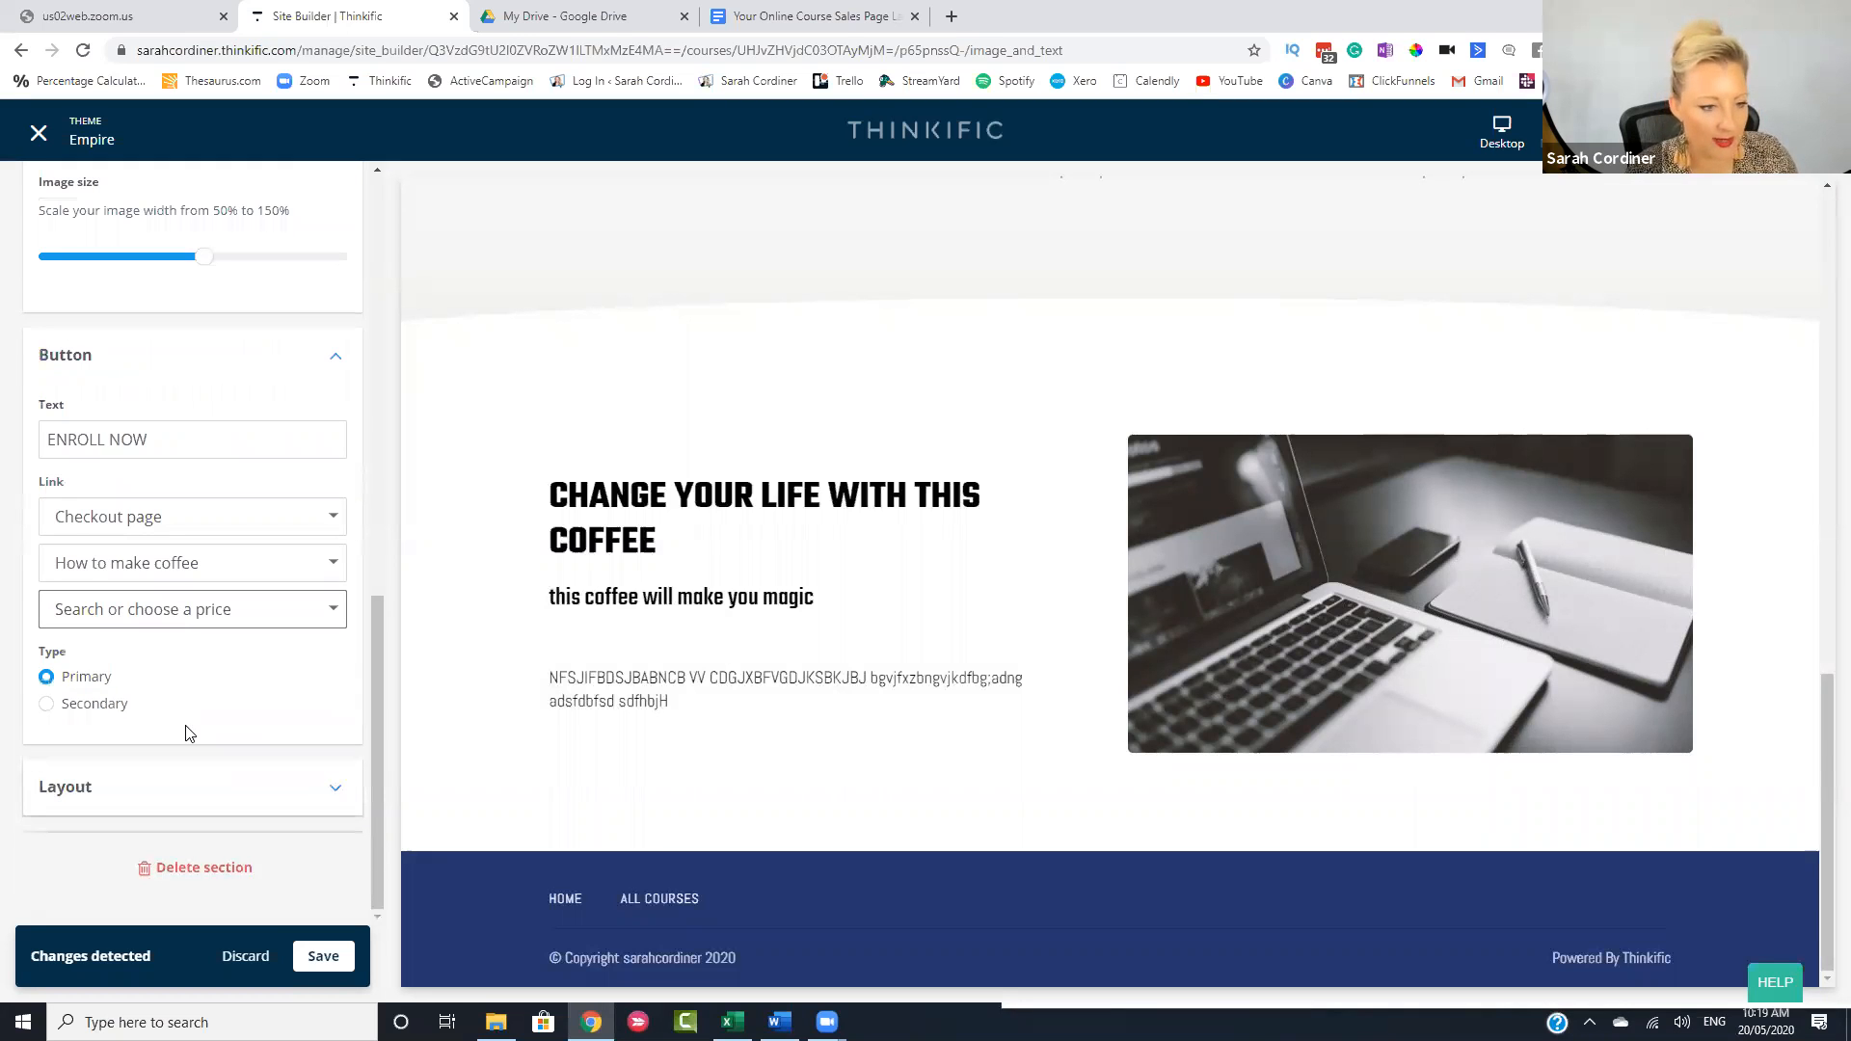
{"action": "left_click", "coordinate": [192, 610]}
{"action": "left_click", "coordinate": [221, 711]}
{"action": "left_click", "coordinate": [301, 955]}
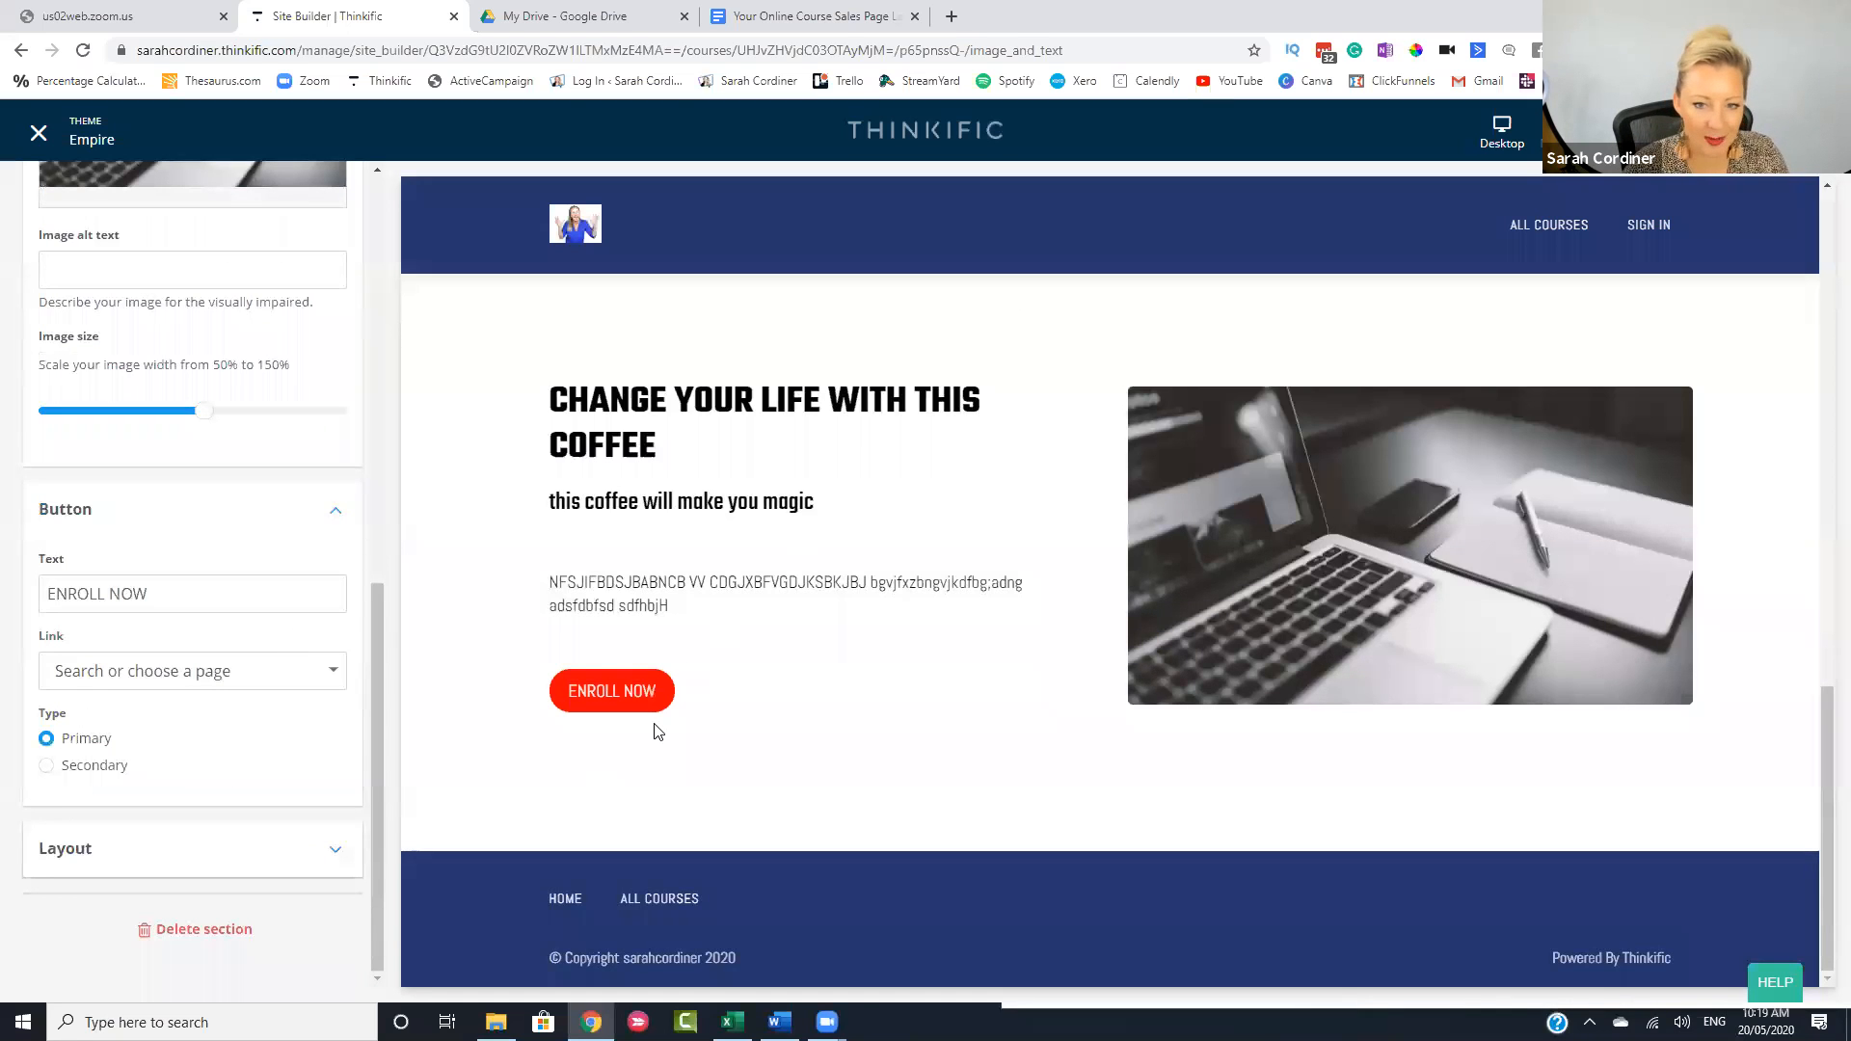
- Return to the How To Make Coffee section list and move Image & text (with CTA) above Icons & text
{"action": "scroll", "coordinate": [273, 674], "scroll_direction": "up", "scroll_amount": 1}
{"action": "scroll", "coordinate": [268, 857], "scroll_direction": "down", "scroll_amount": 1}
{"action": "scroll", "coordinate": [174, 640], "scroll_direction": "up", "scroll_amount": 8}
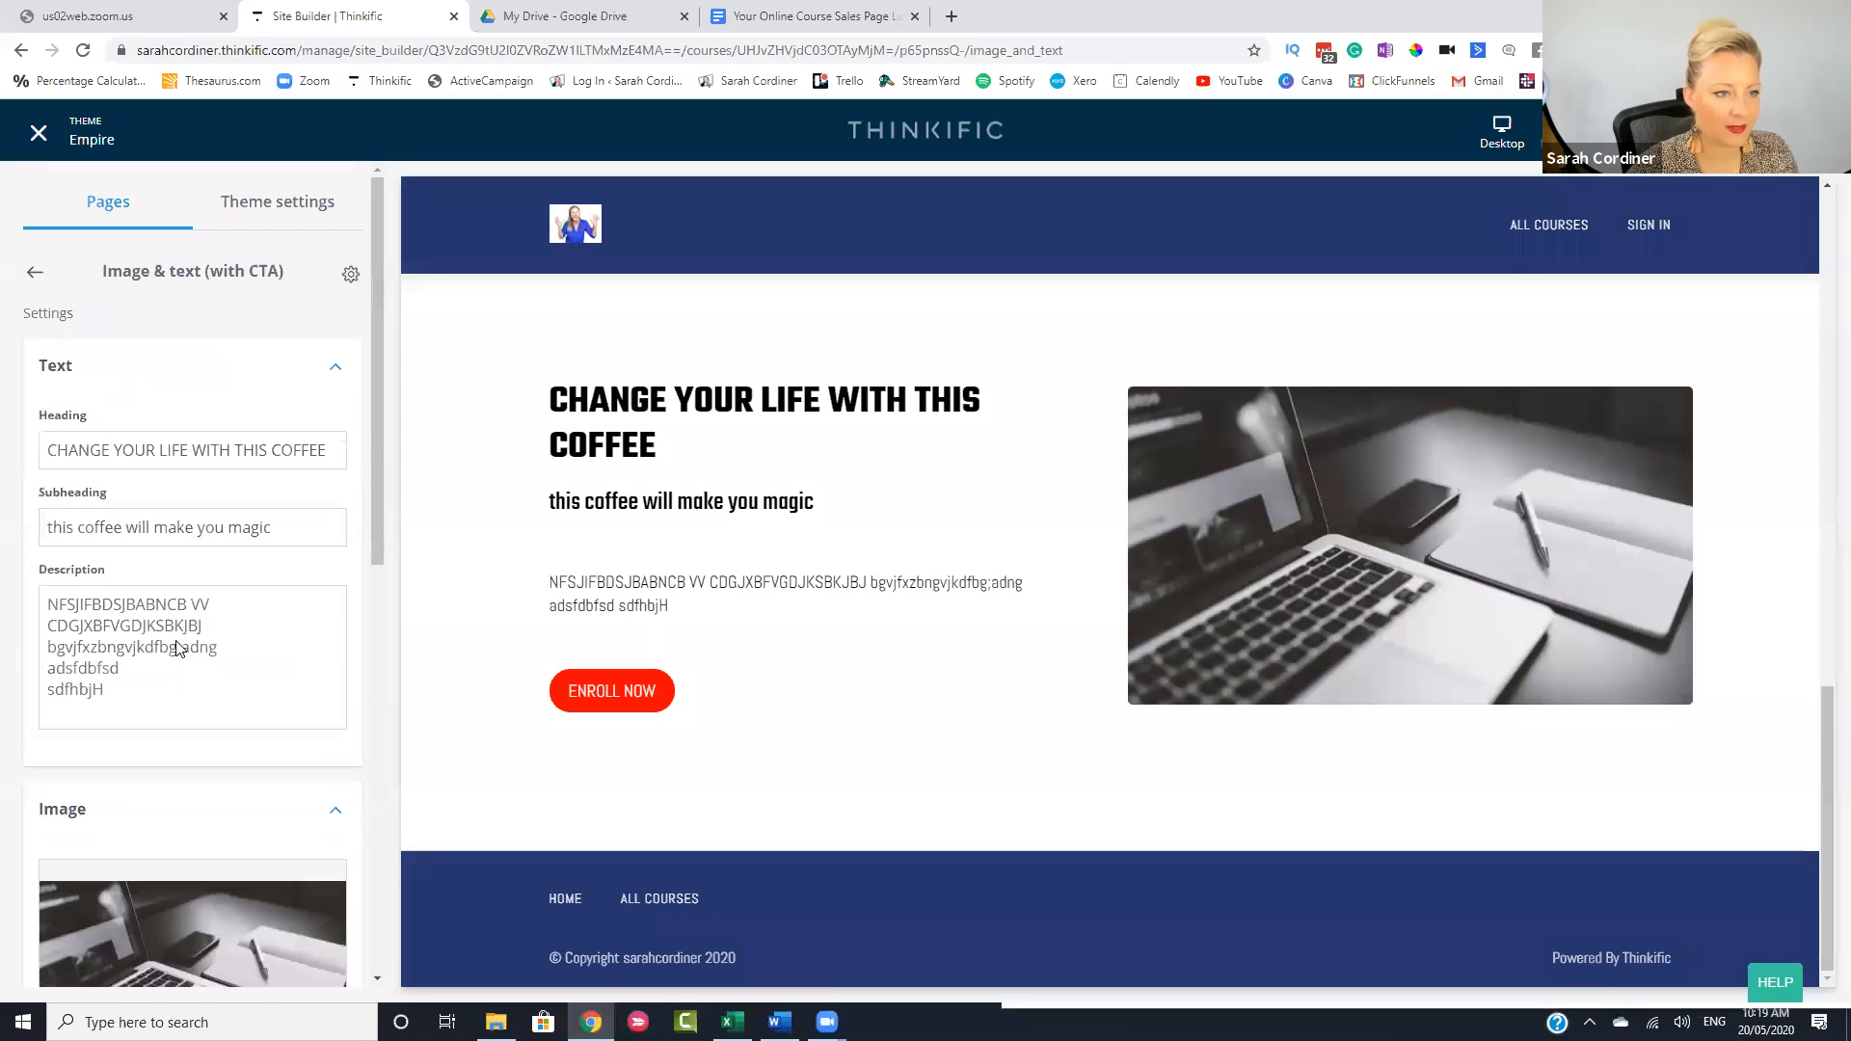
{"action": "left_click", "coordinate": [36, 277]}
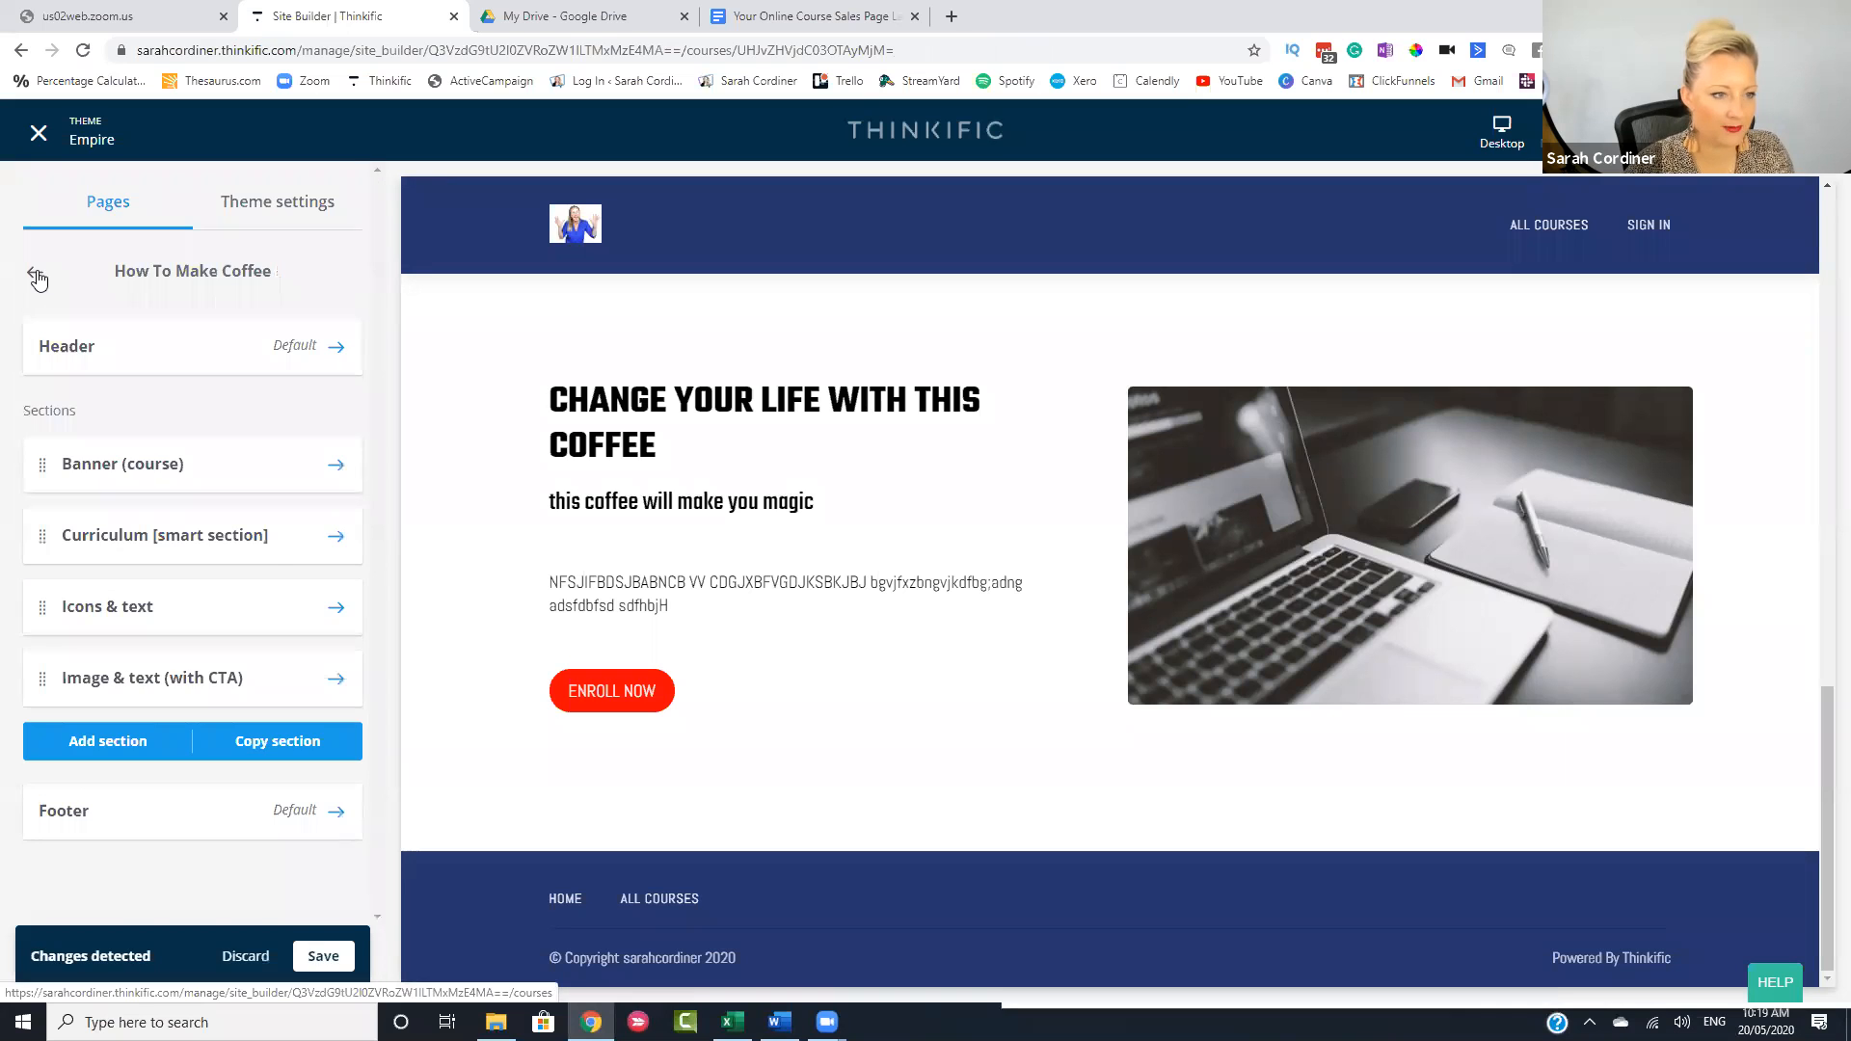
{"action": "scroll", "coordinate": [810, 633], "scroll_direction": "up", "scroll_amount": 5}
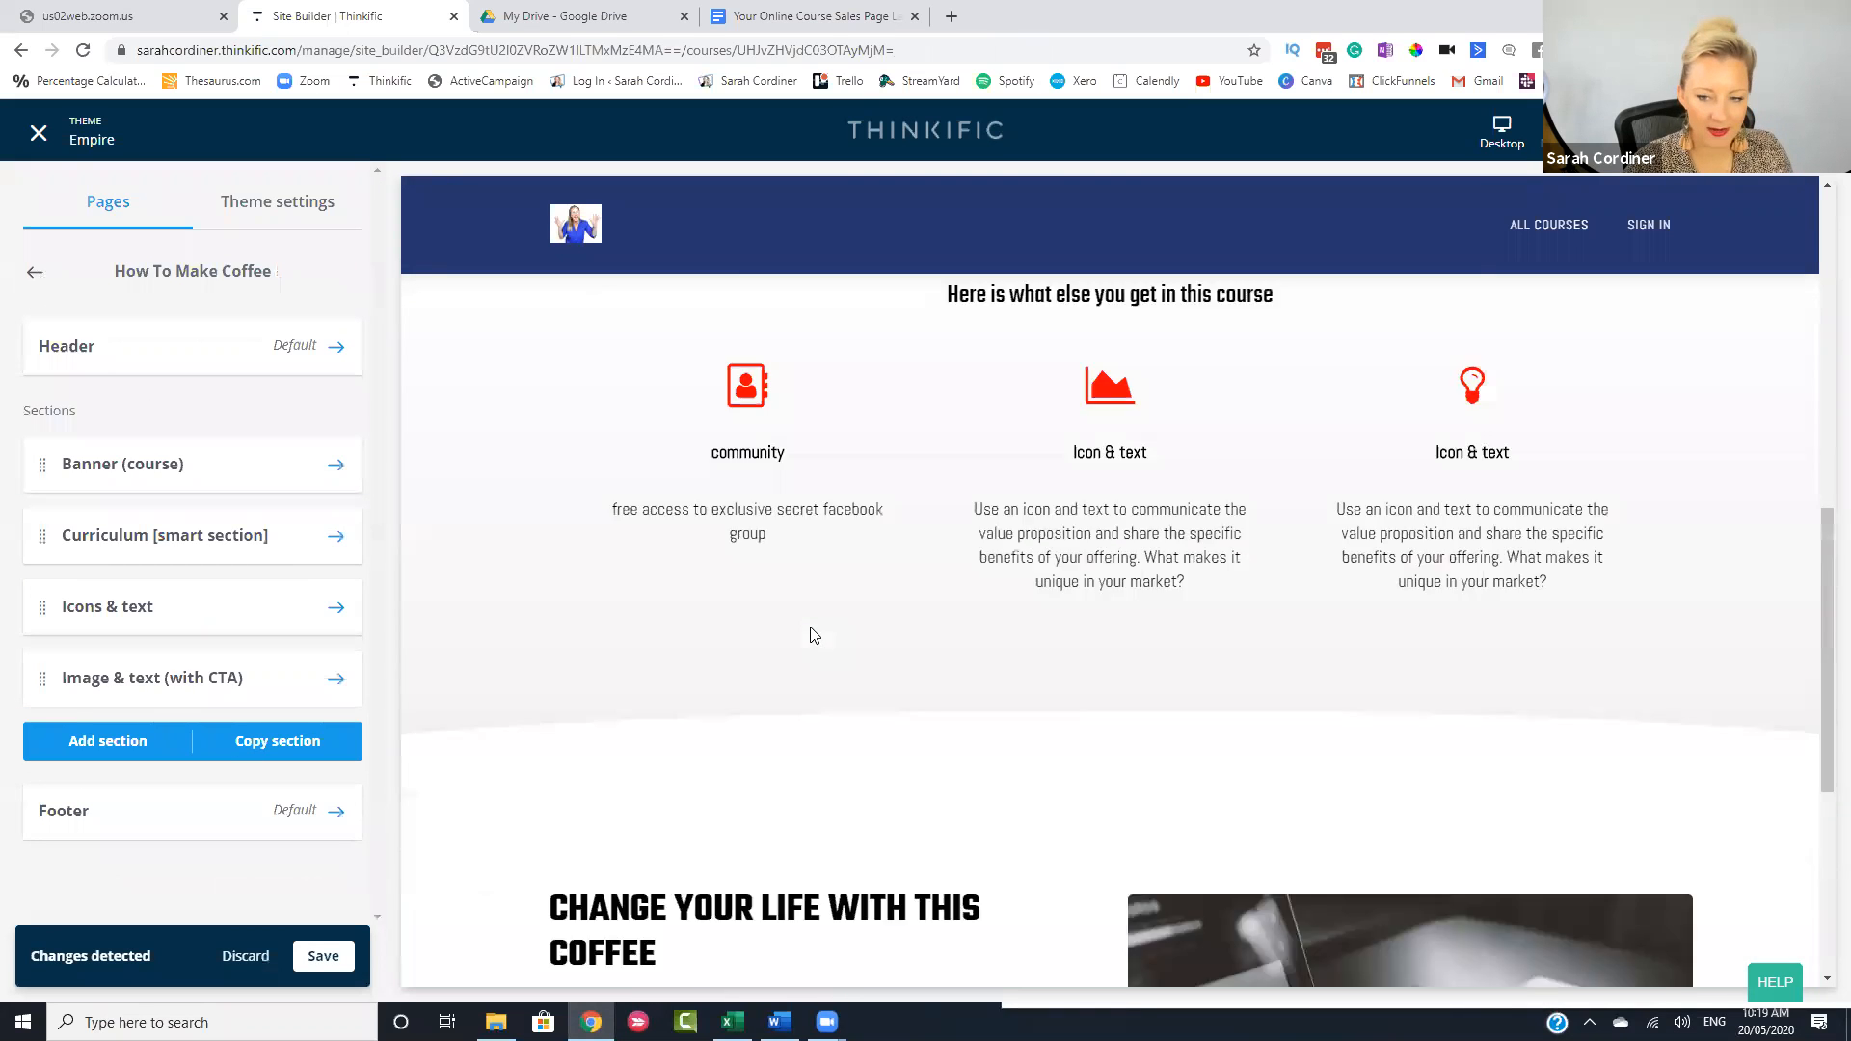
{"action": "scroll", "coordinate": [584, 482], "scroll_direction": "down", "scroll_amount": 5}
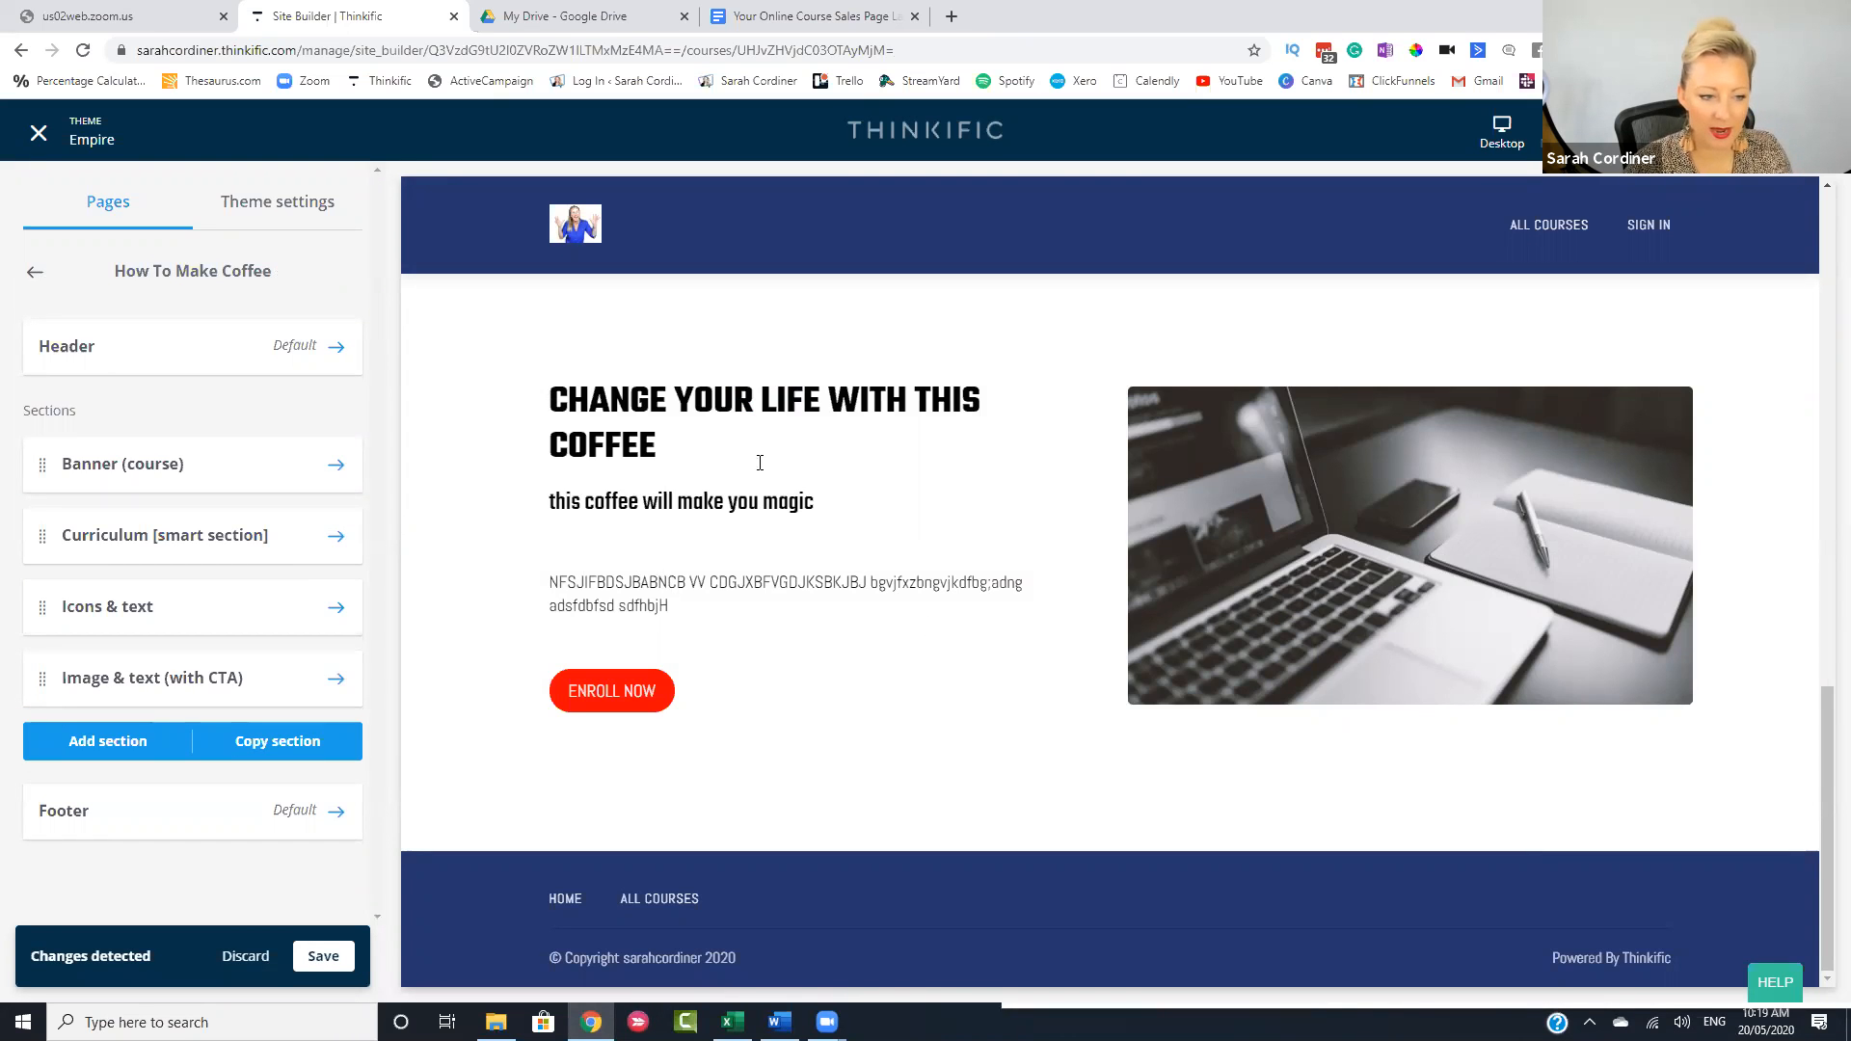
{"action": "scroll", "coordinate": [715, 569], "scroll_direction": "up", "scroll_amount": 15}
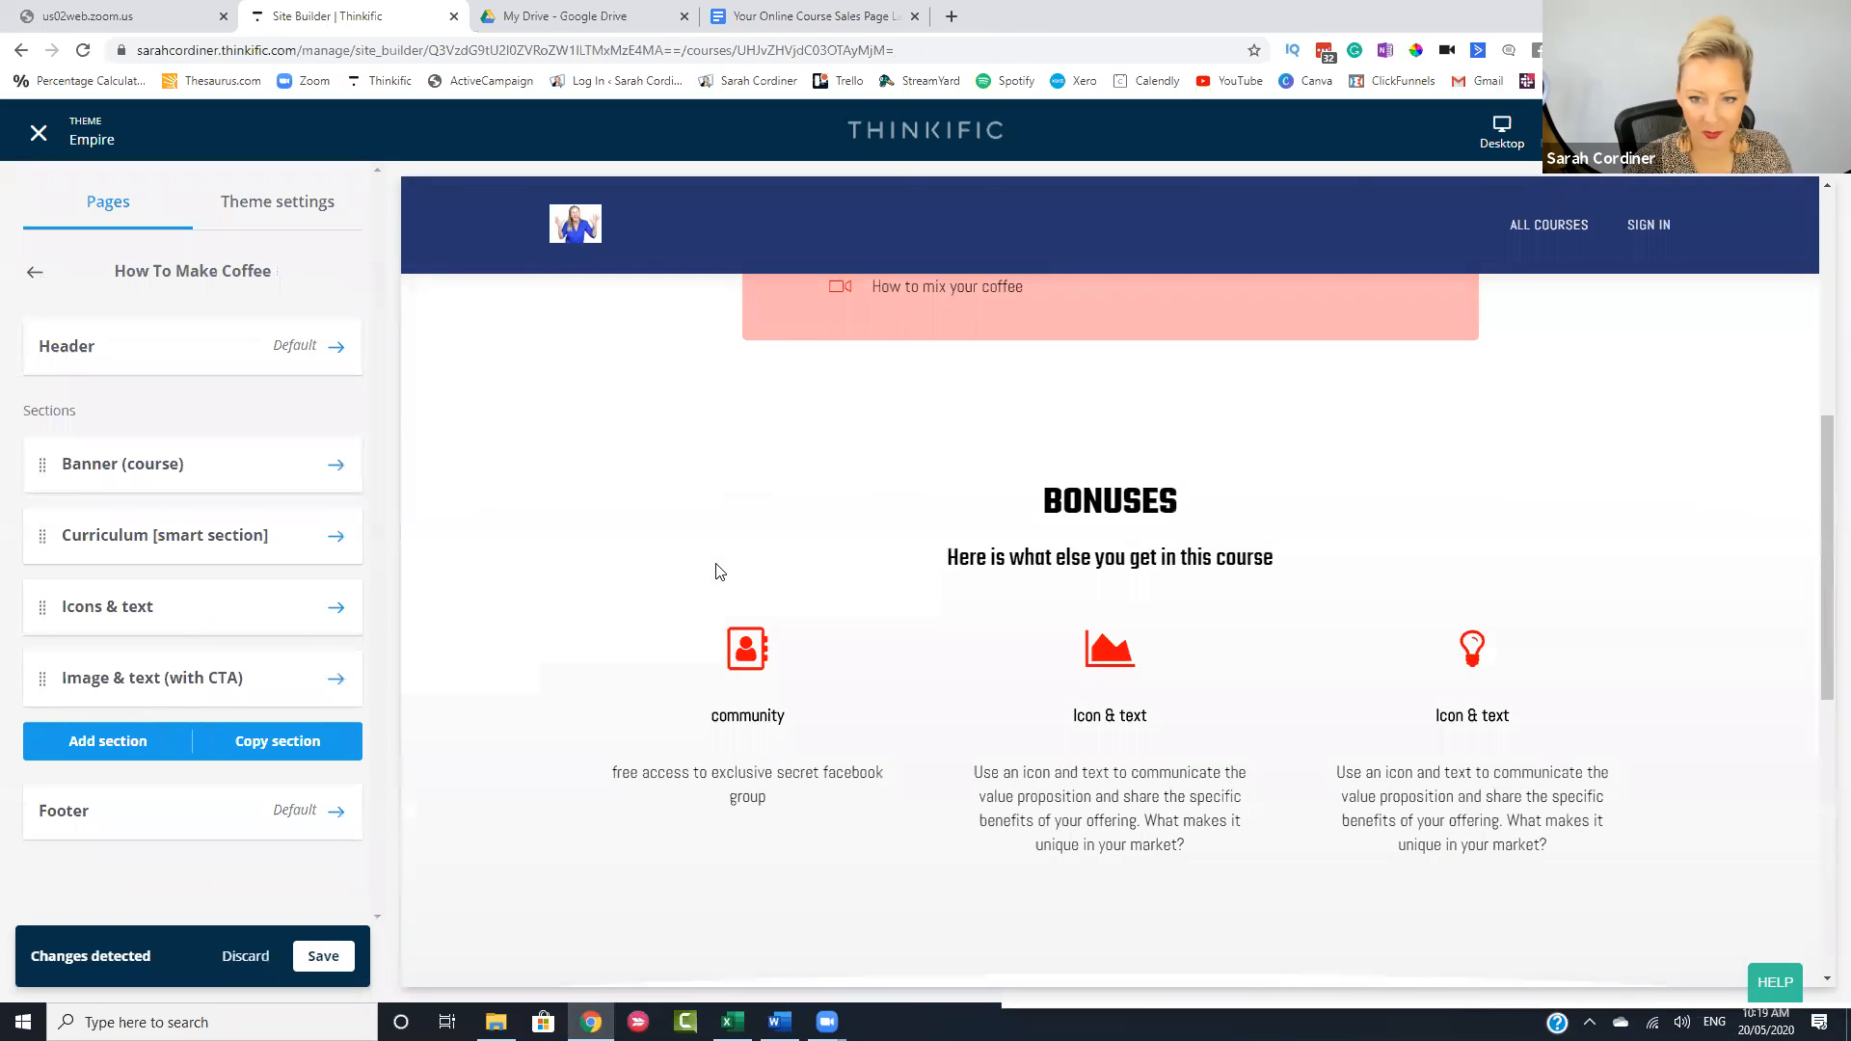
{"action": "scroll", "coordinate": [715, 571], "scroll_direction": "down", "scroll_amount": 12}
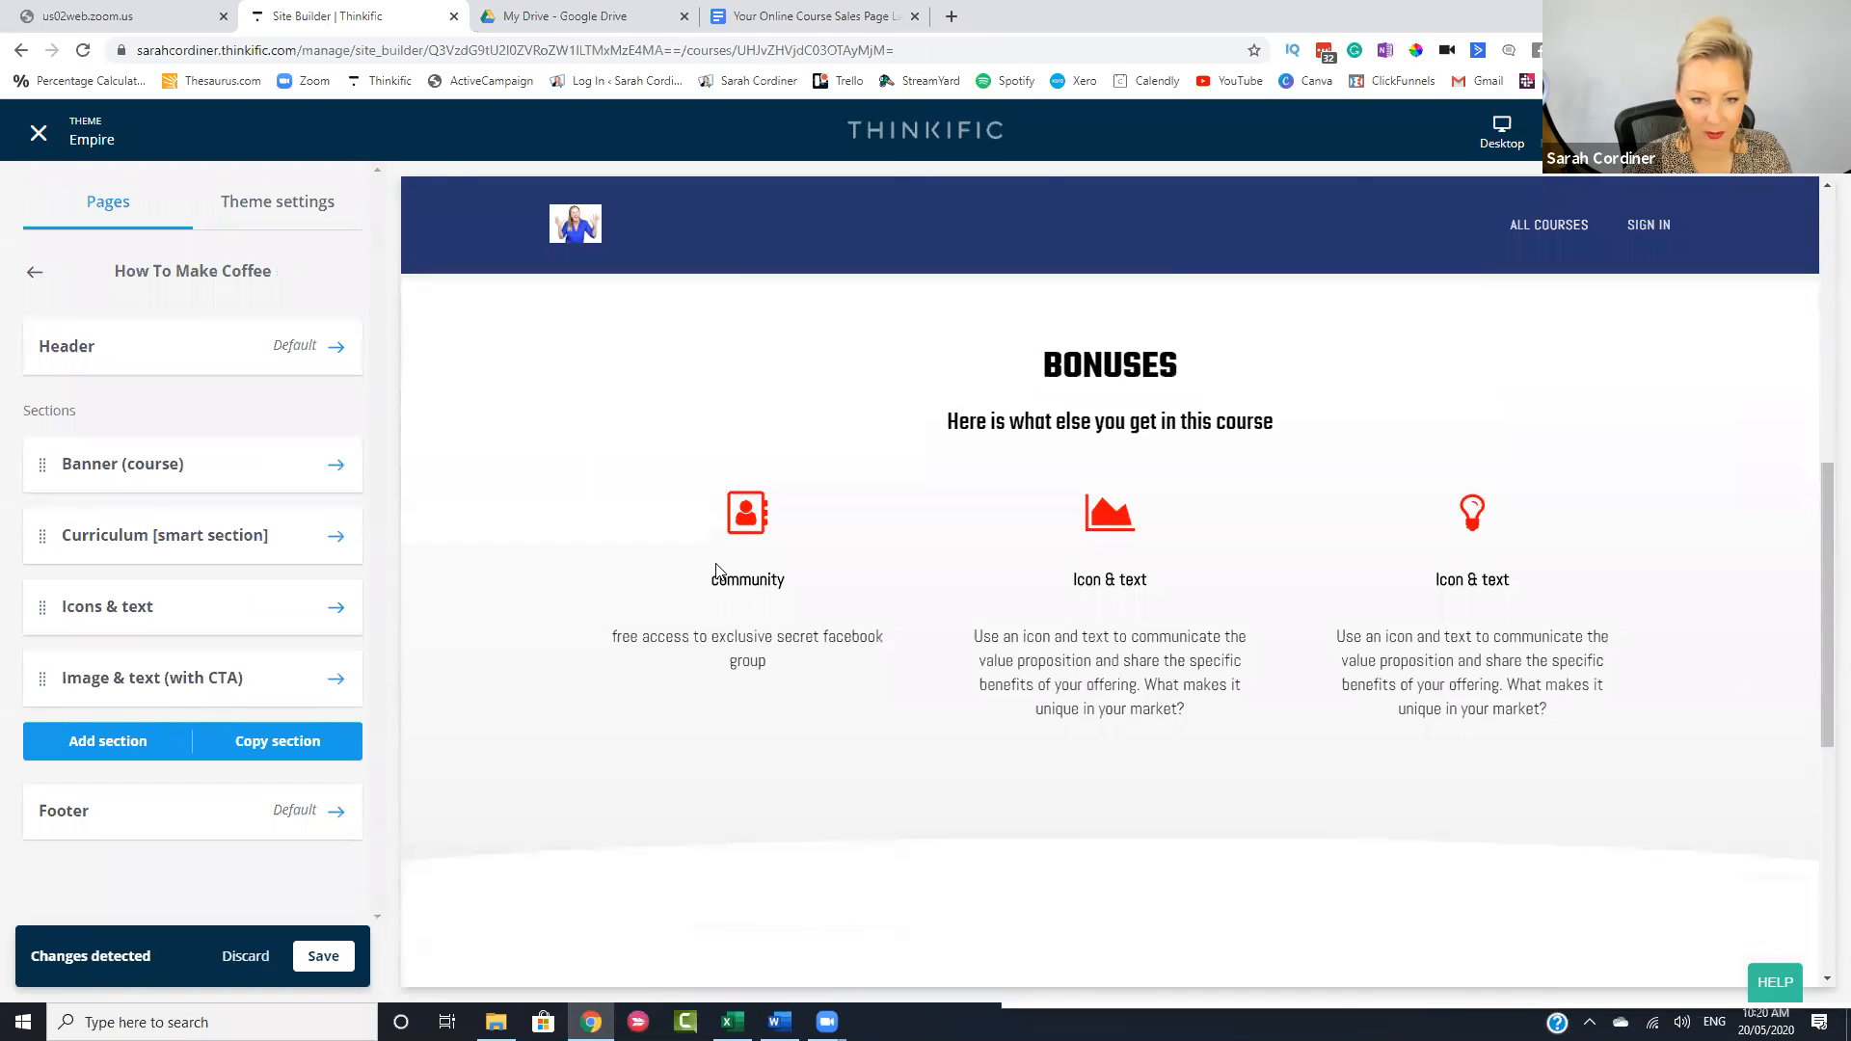
{"action": "left_click_drag", "start_coordinate": [41, 683], "coordinate": [42, 600]}
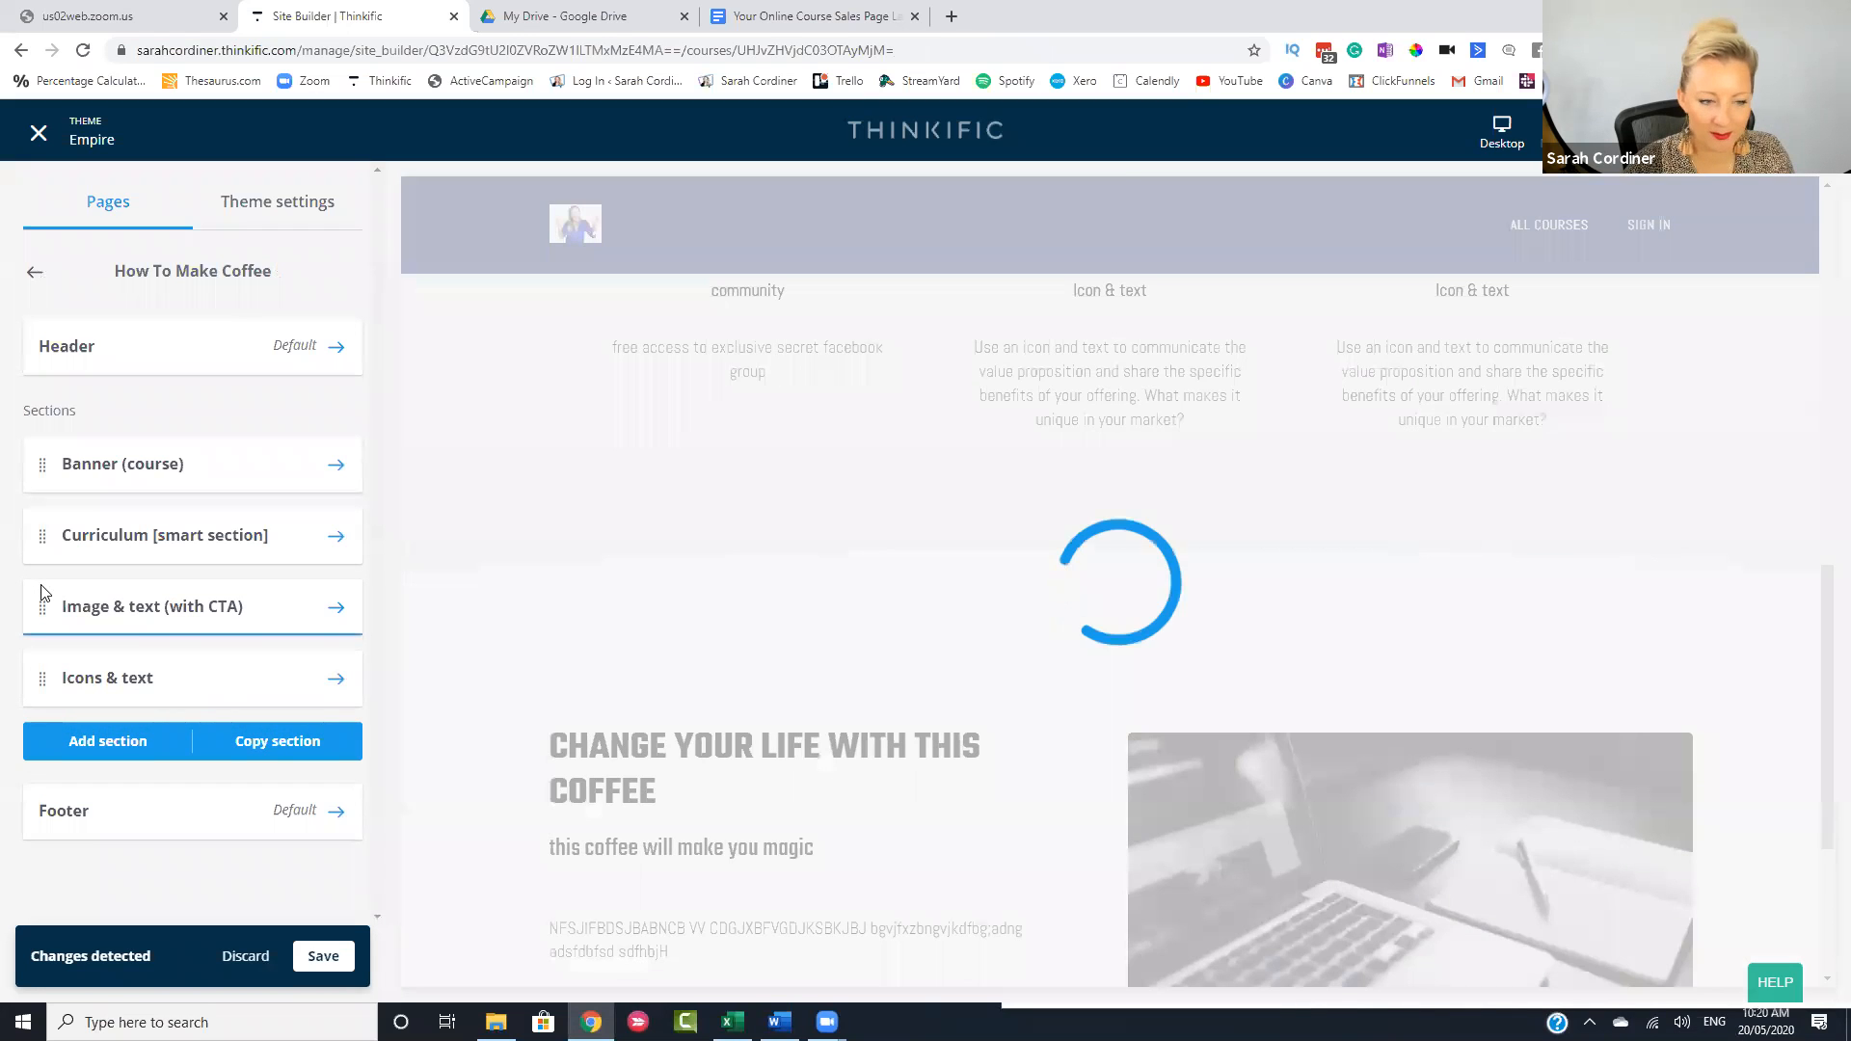
{"action": "scroll", "coordinate": [482, 641], "scroll_direction": "up", "scroll_amount": 2}
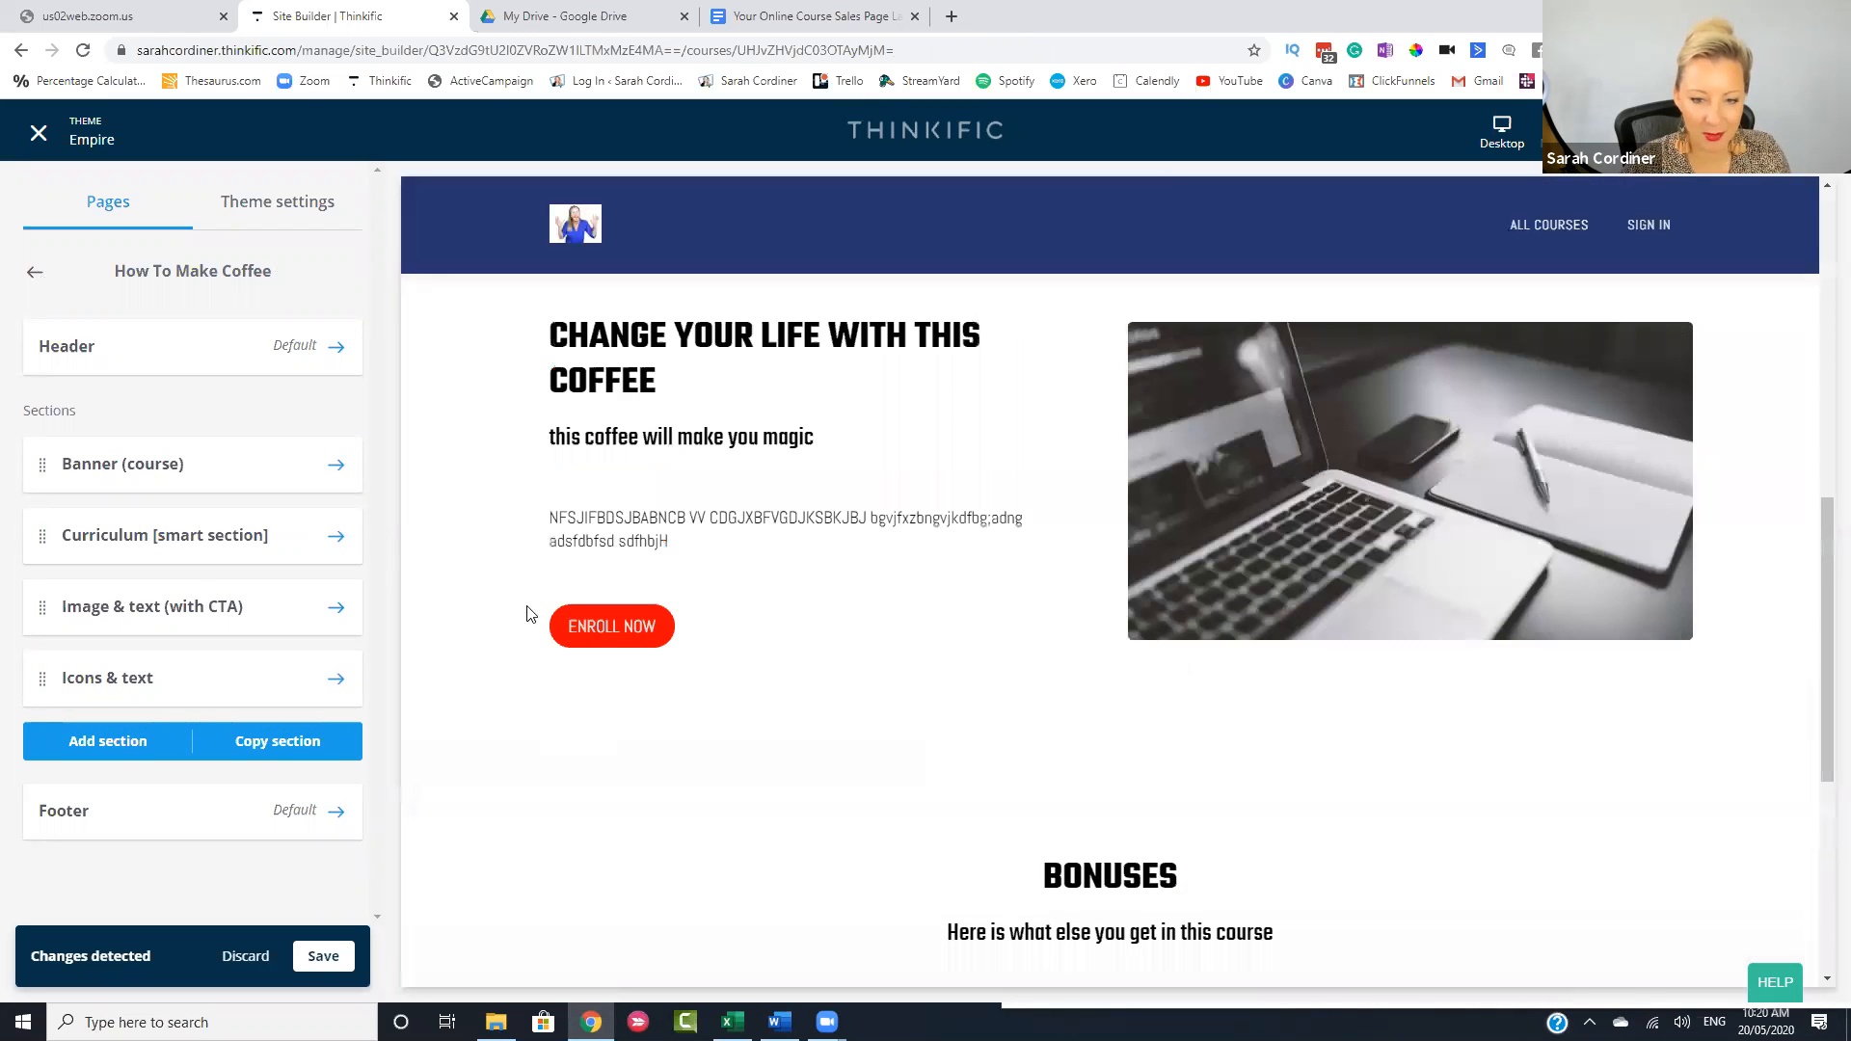
- Move the Image & text (with CTA) section above Curriculum, directly below the course banner
{"action": "scroll", "coordinate": [636, 468], "scroll_direction": "up", "scroll_amount": 9}
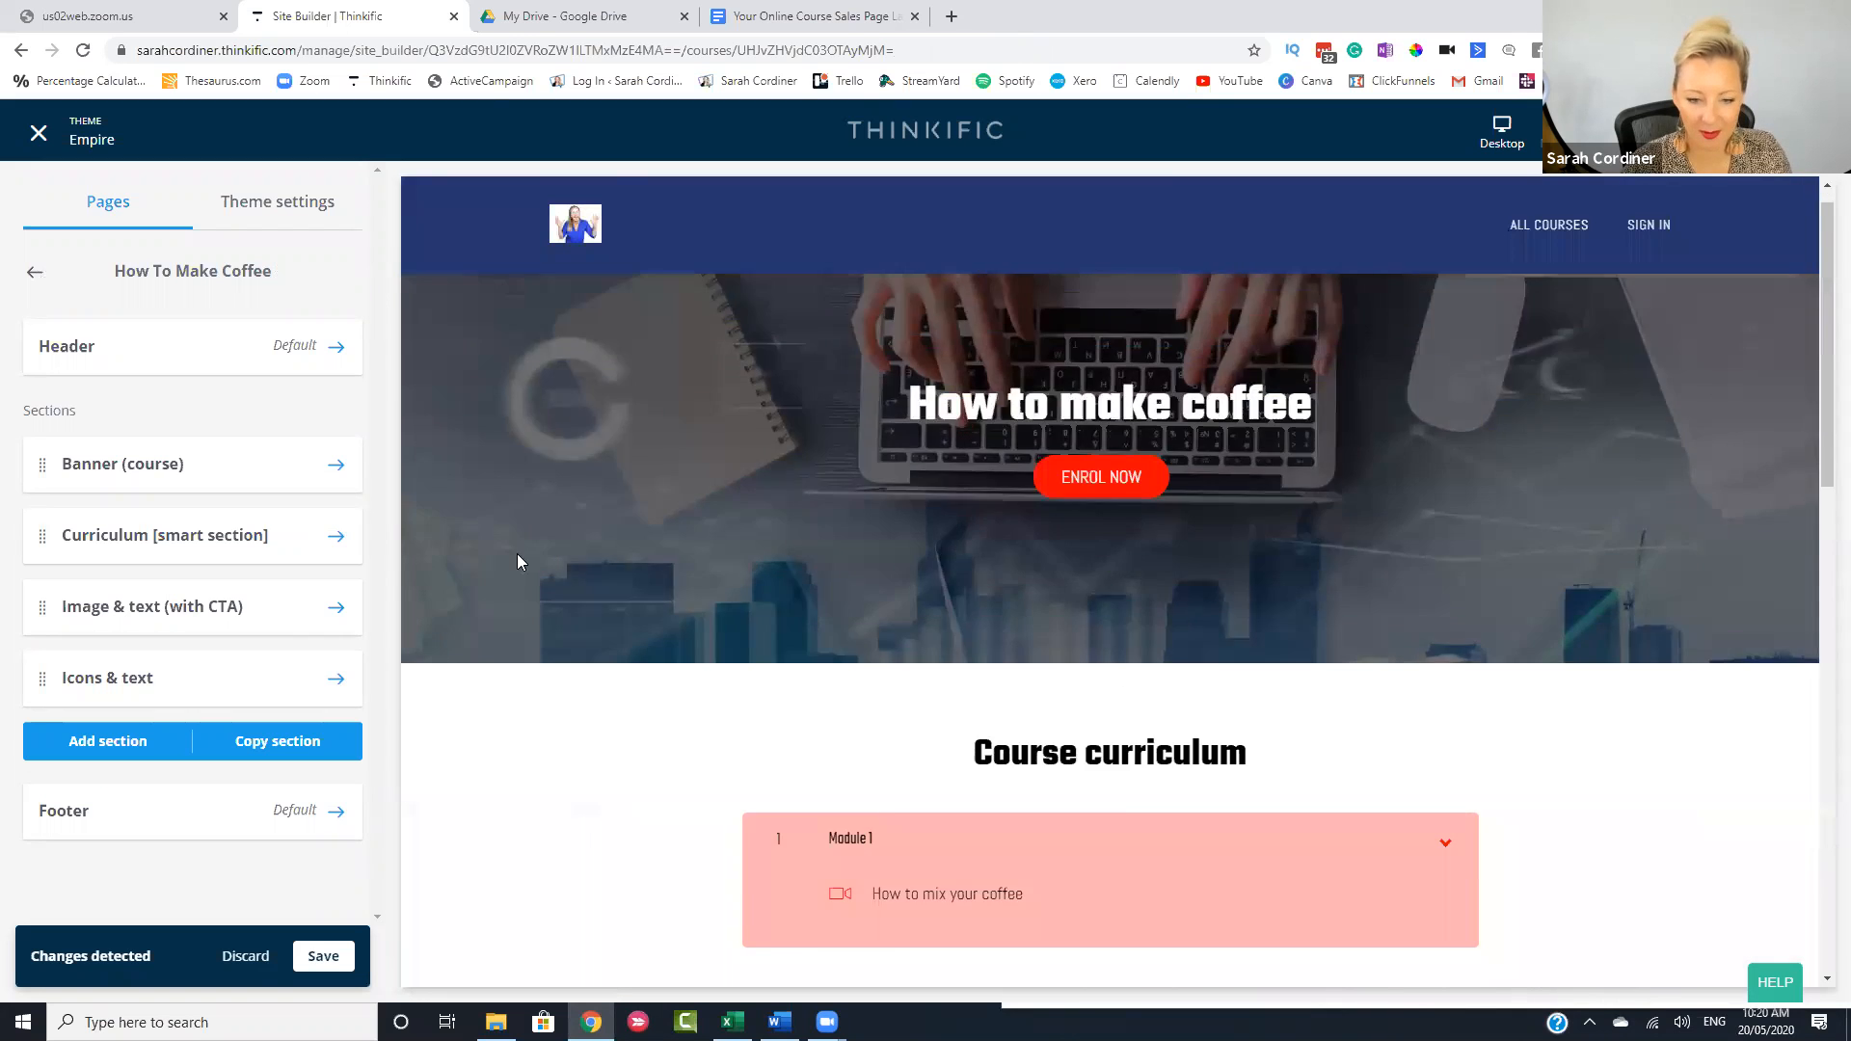
{"action": "scroll", "coordinate": [517, 558], "scroll_direction": "down", "scroll_amount": 5}
{"action": "left_click_drag", "start_coordinate": [51, 612], "coordinate": [93, 520]}
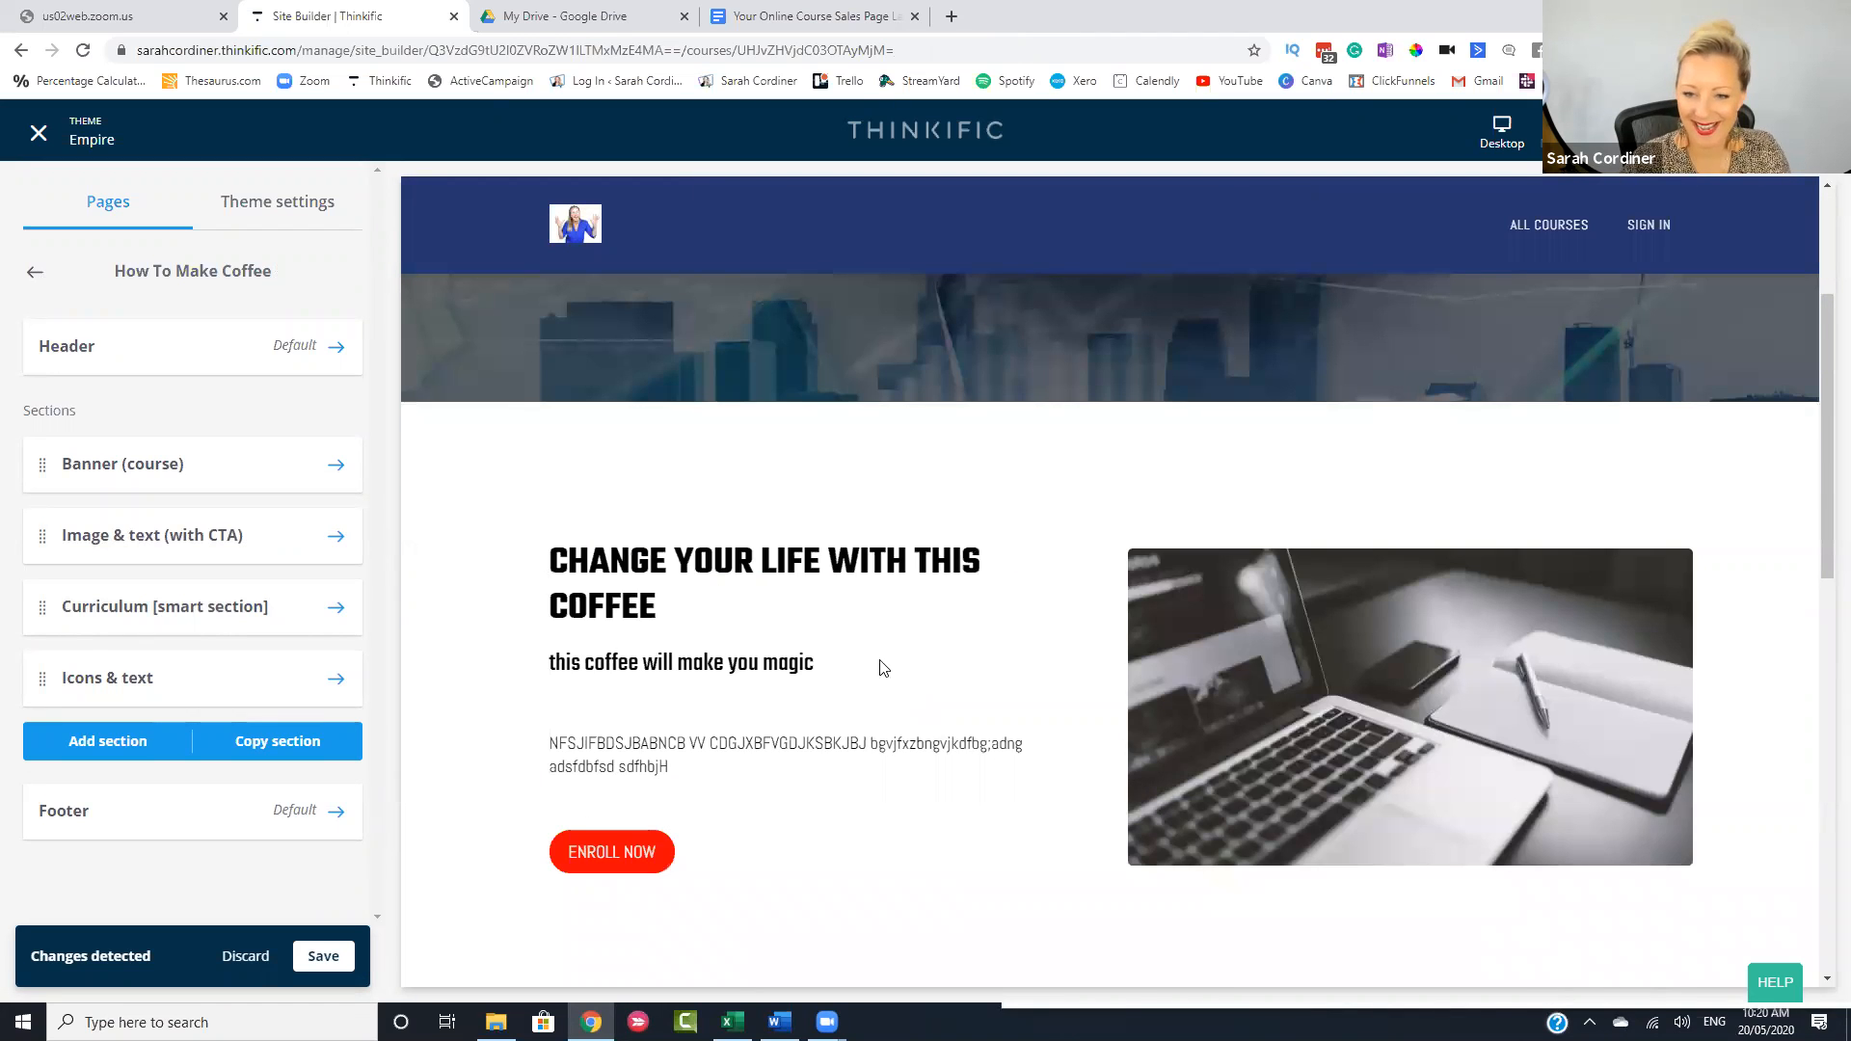
- Review the page preview from the banner through the image and text, curriculum and bonuses sections
{"action": "scroll", "coordinate": [856, 626], "scroll_direction": "up", "scroll_amount": 2}
{"action": "scroll", "coordinate": [854, 623], "scroll_direction": "down", "scroll_amount": 4}
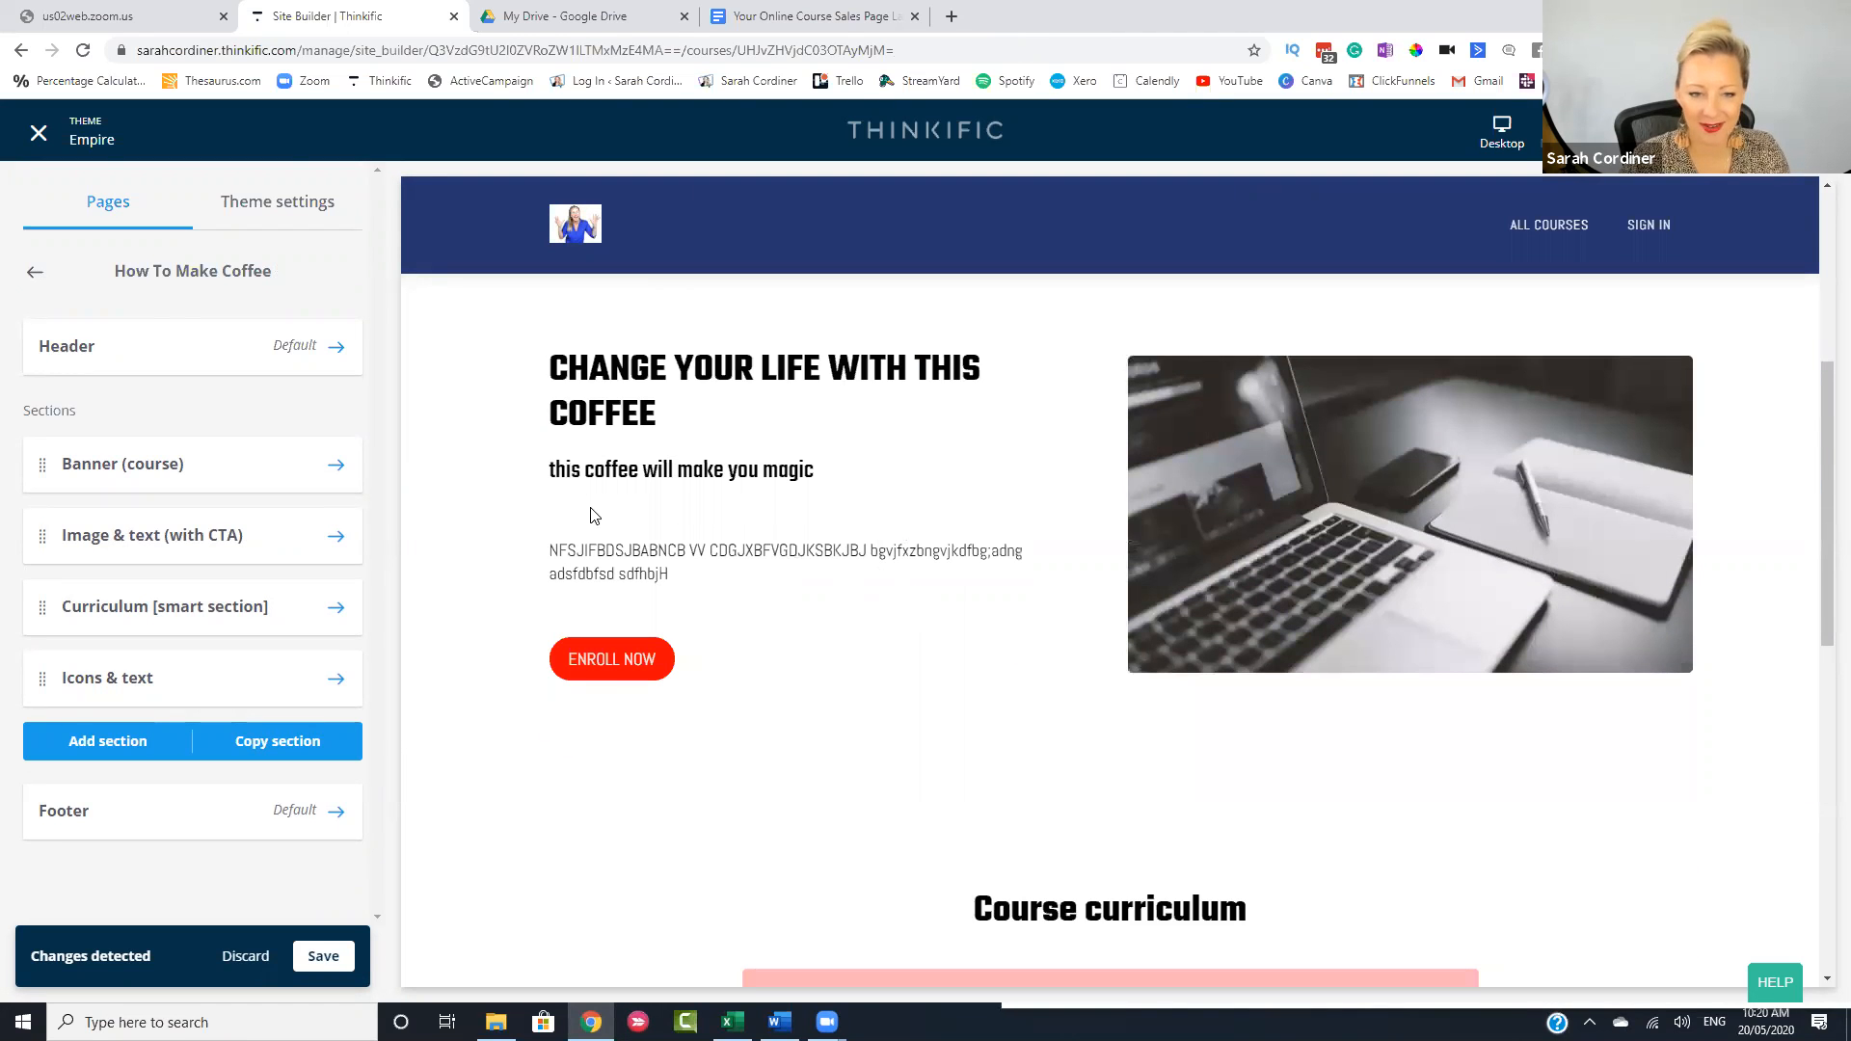
{"action": "scroll", "coordinate": [645, 521], "scroll_direction": "up", "scroll_amount": 3}
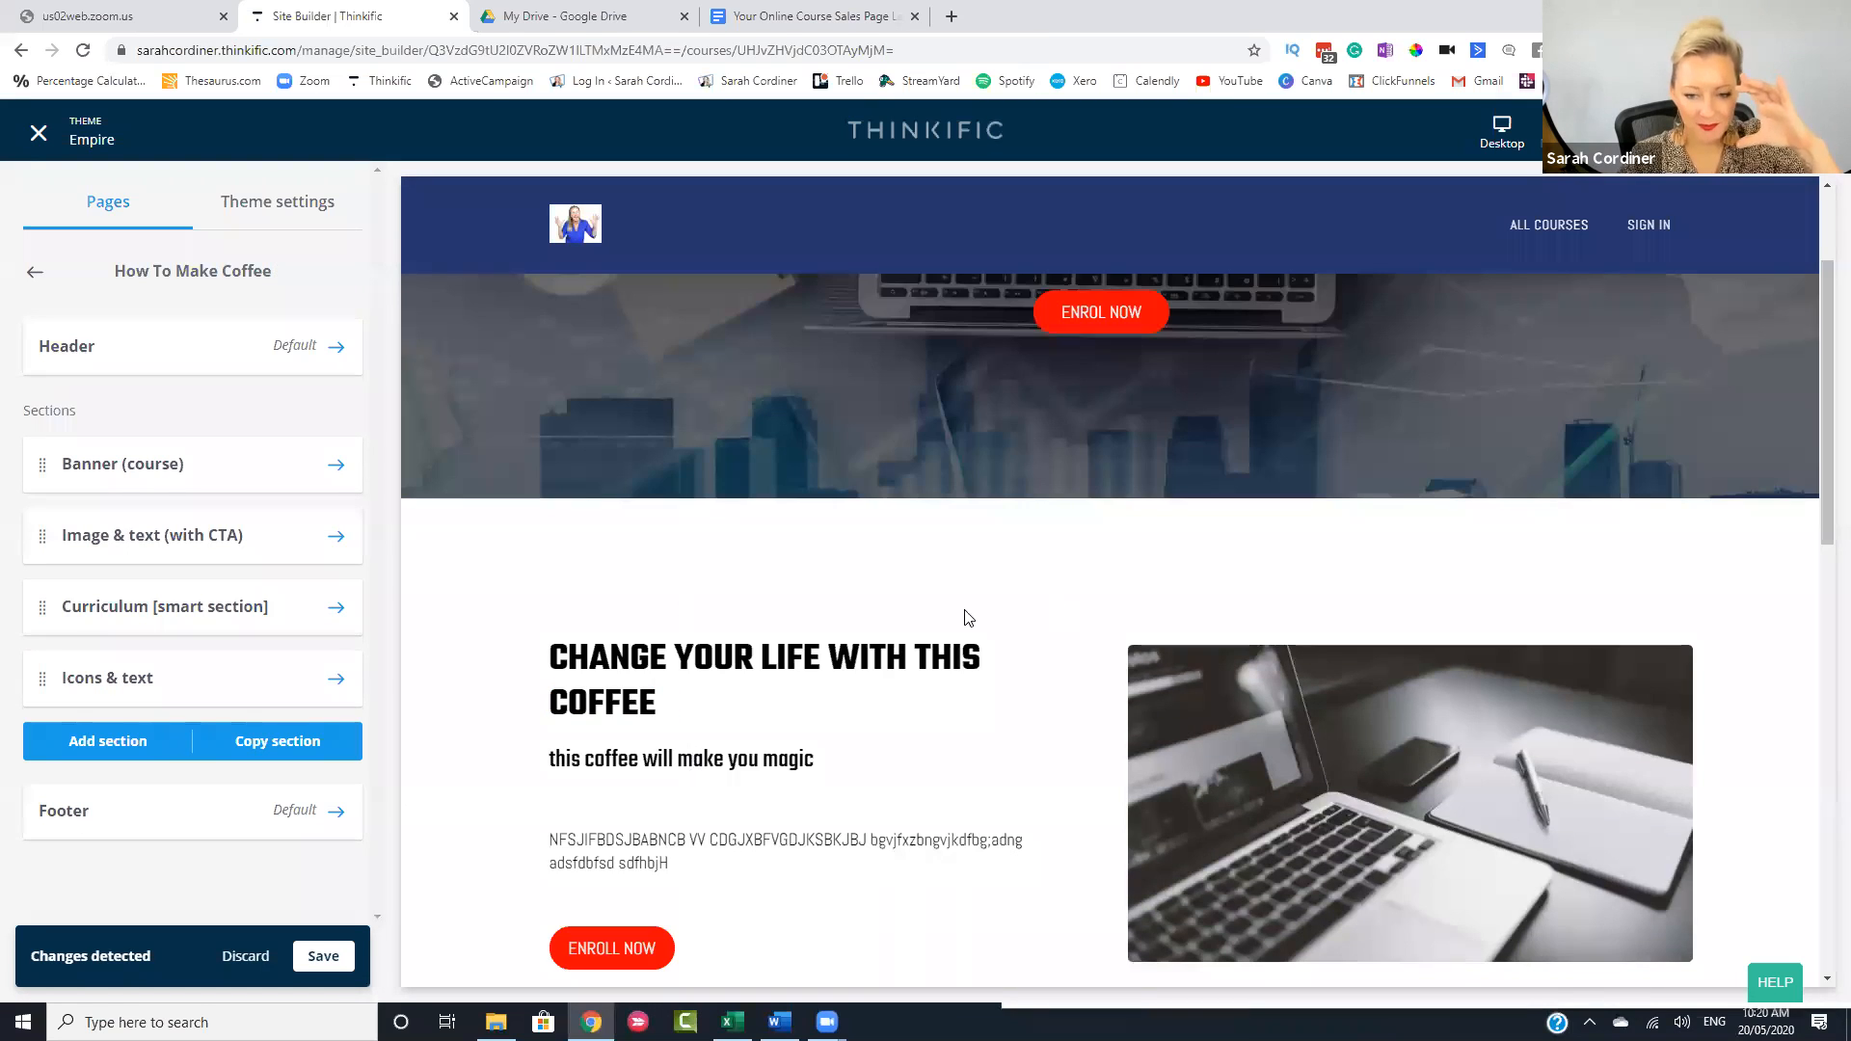
{"action": "scroll", "coordinate": [893, 570], "scroll_direction": "up", "scroll_amount": 2}
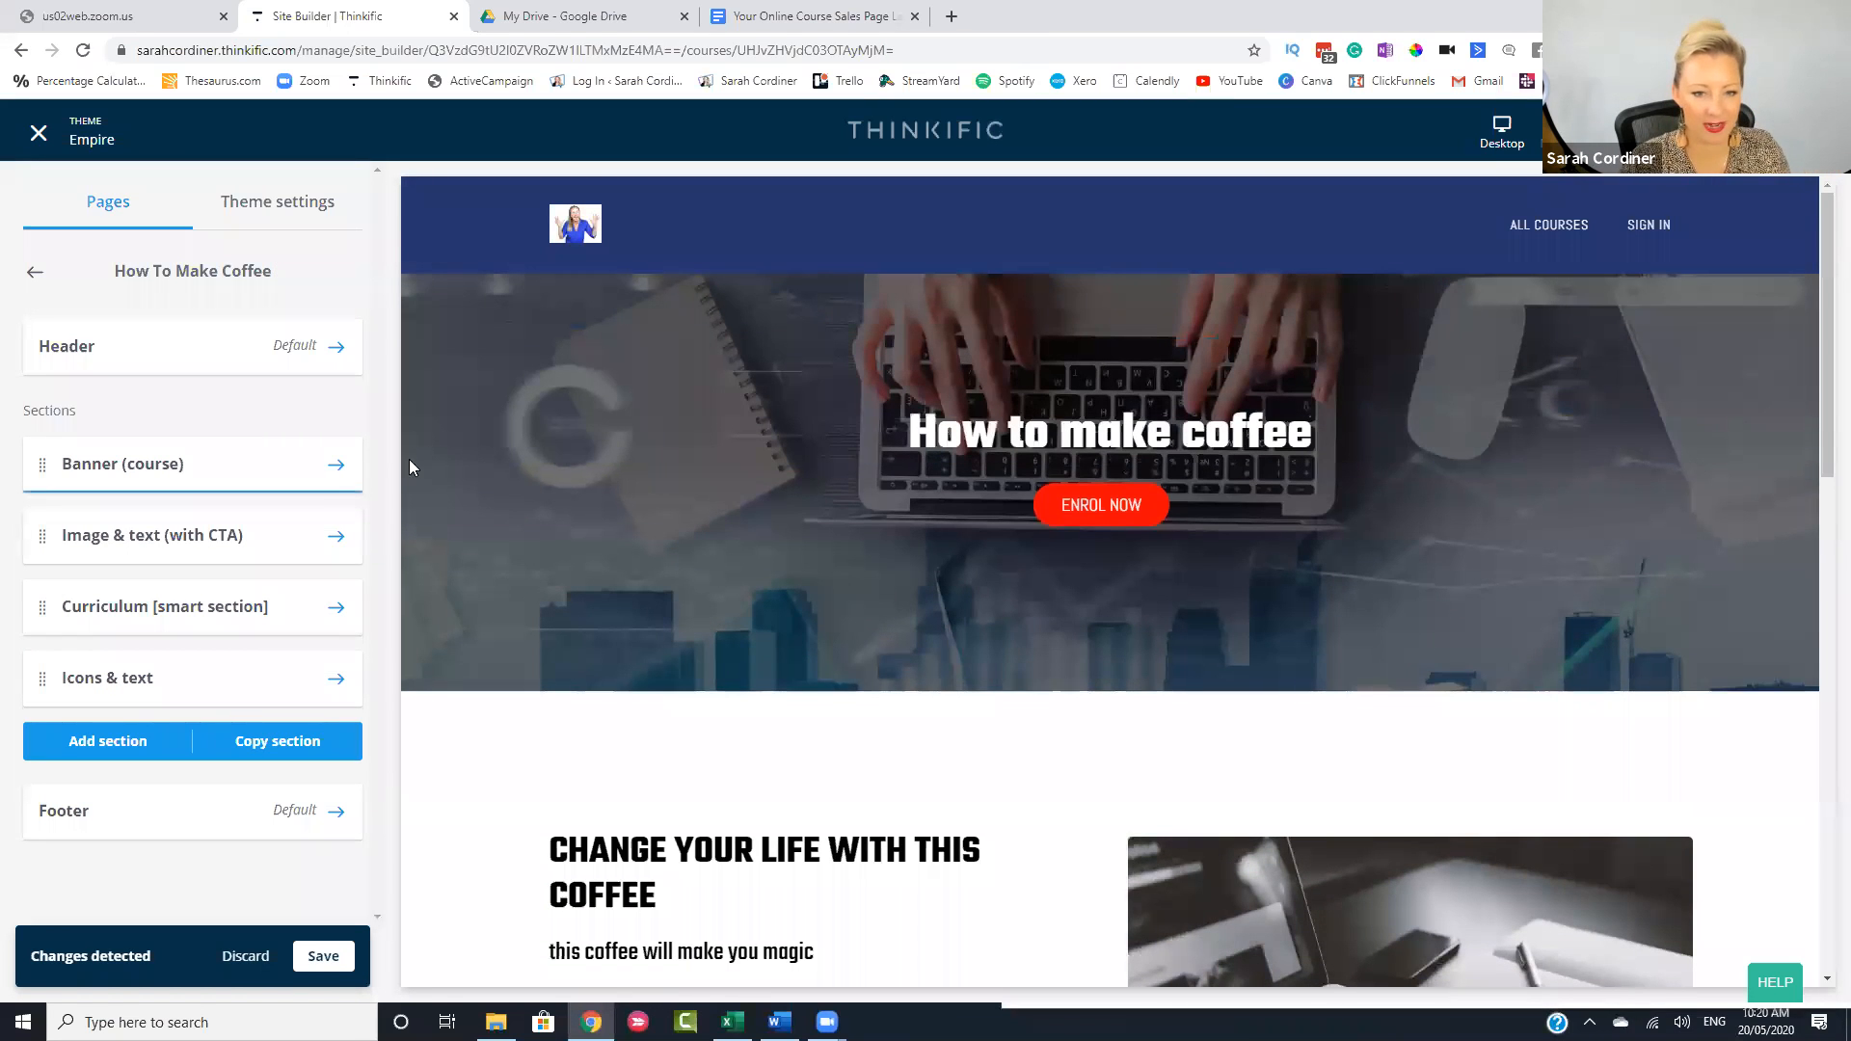
{"action": "scroll", "coordinate": [473, 633], "scroll_direction": "down", "scroll_amount": 2}
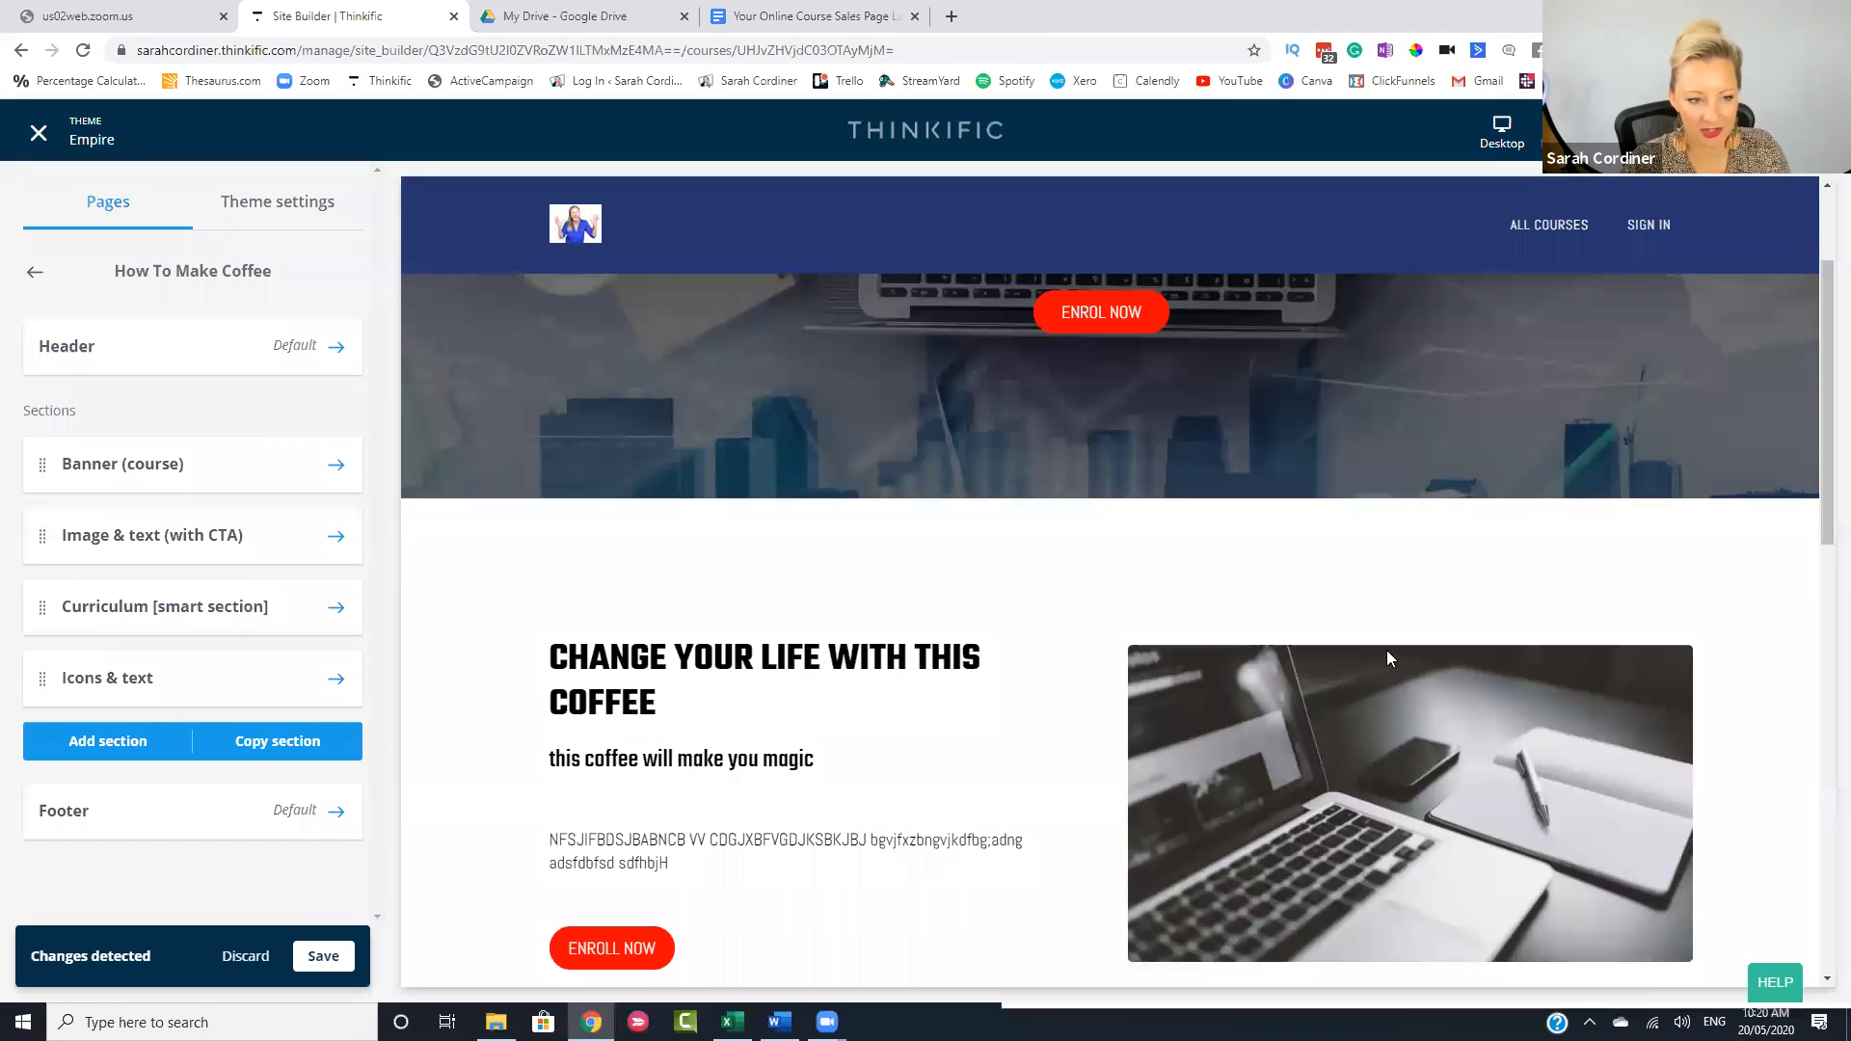
{"action": "scroll", "coordinate": [1206, 646], "scroll_direction": "down", "scroll_amount": 2}
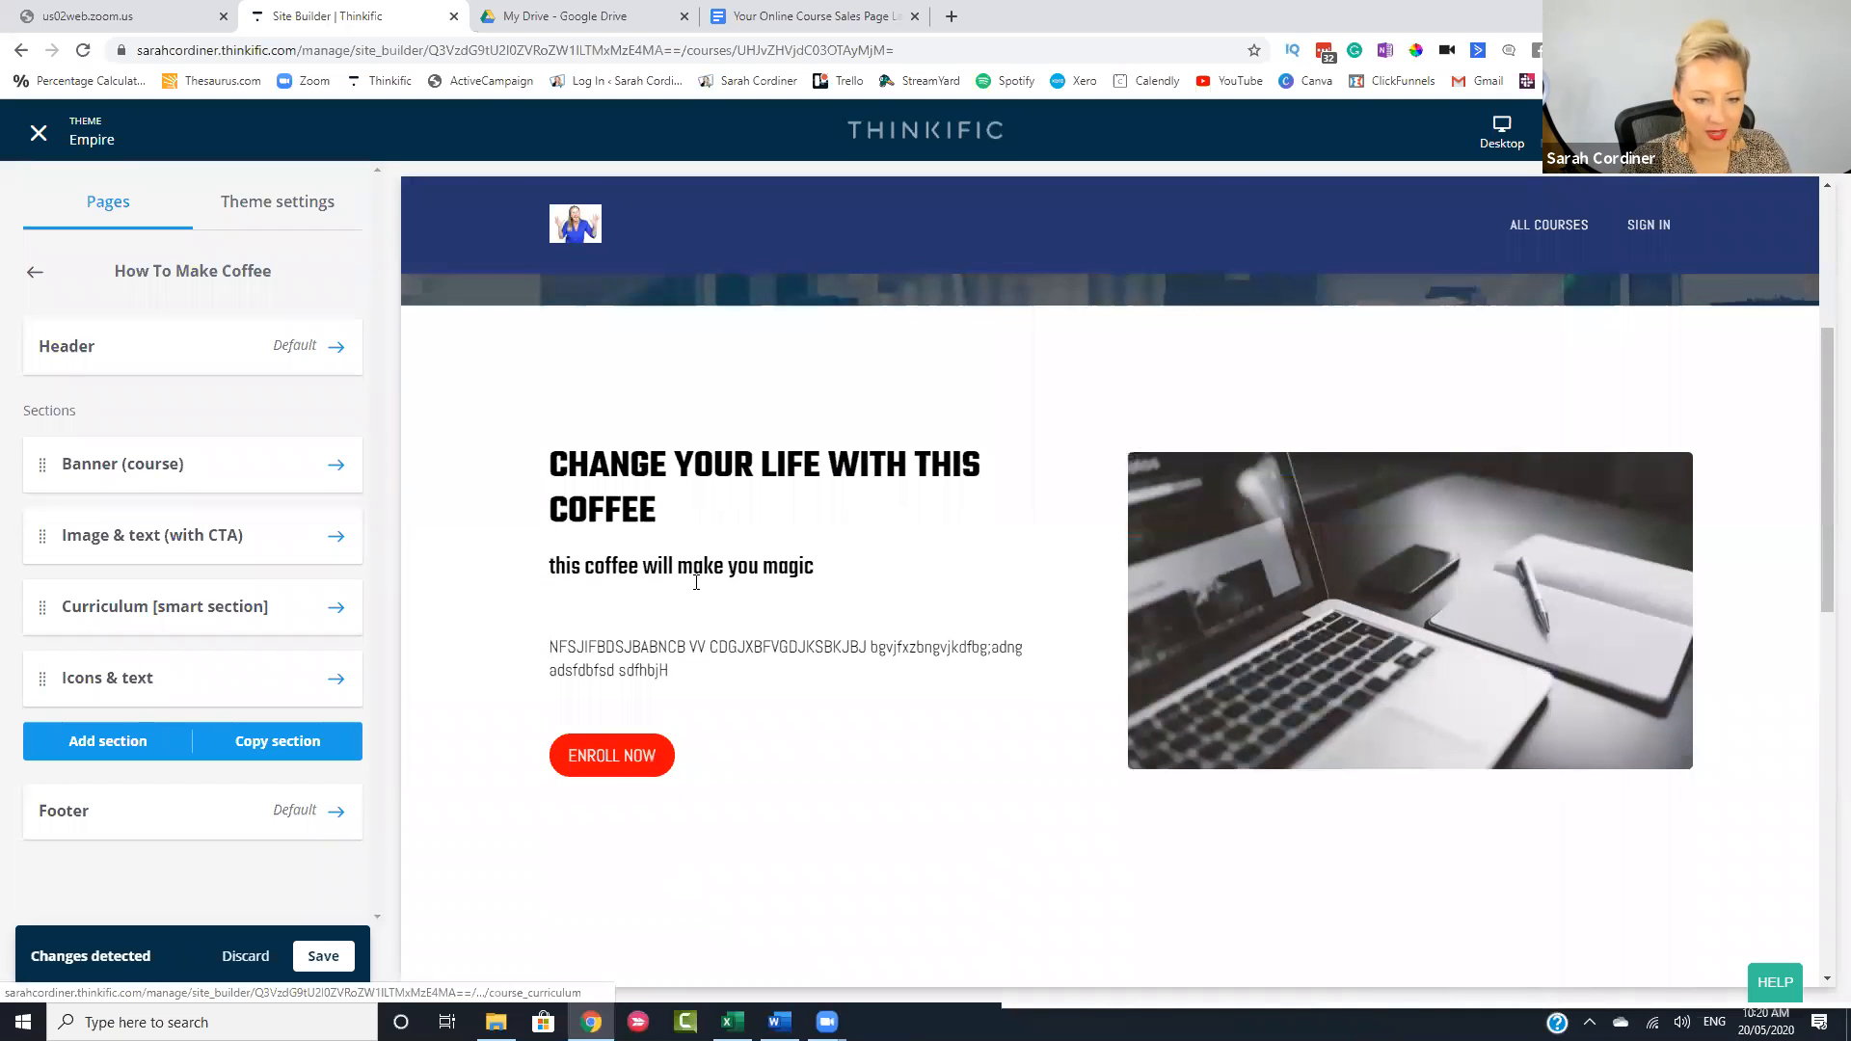
{"action": "scroll", "coordinate": [578, 569], "scroll_direction": "down", "scroll_amount": 6}
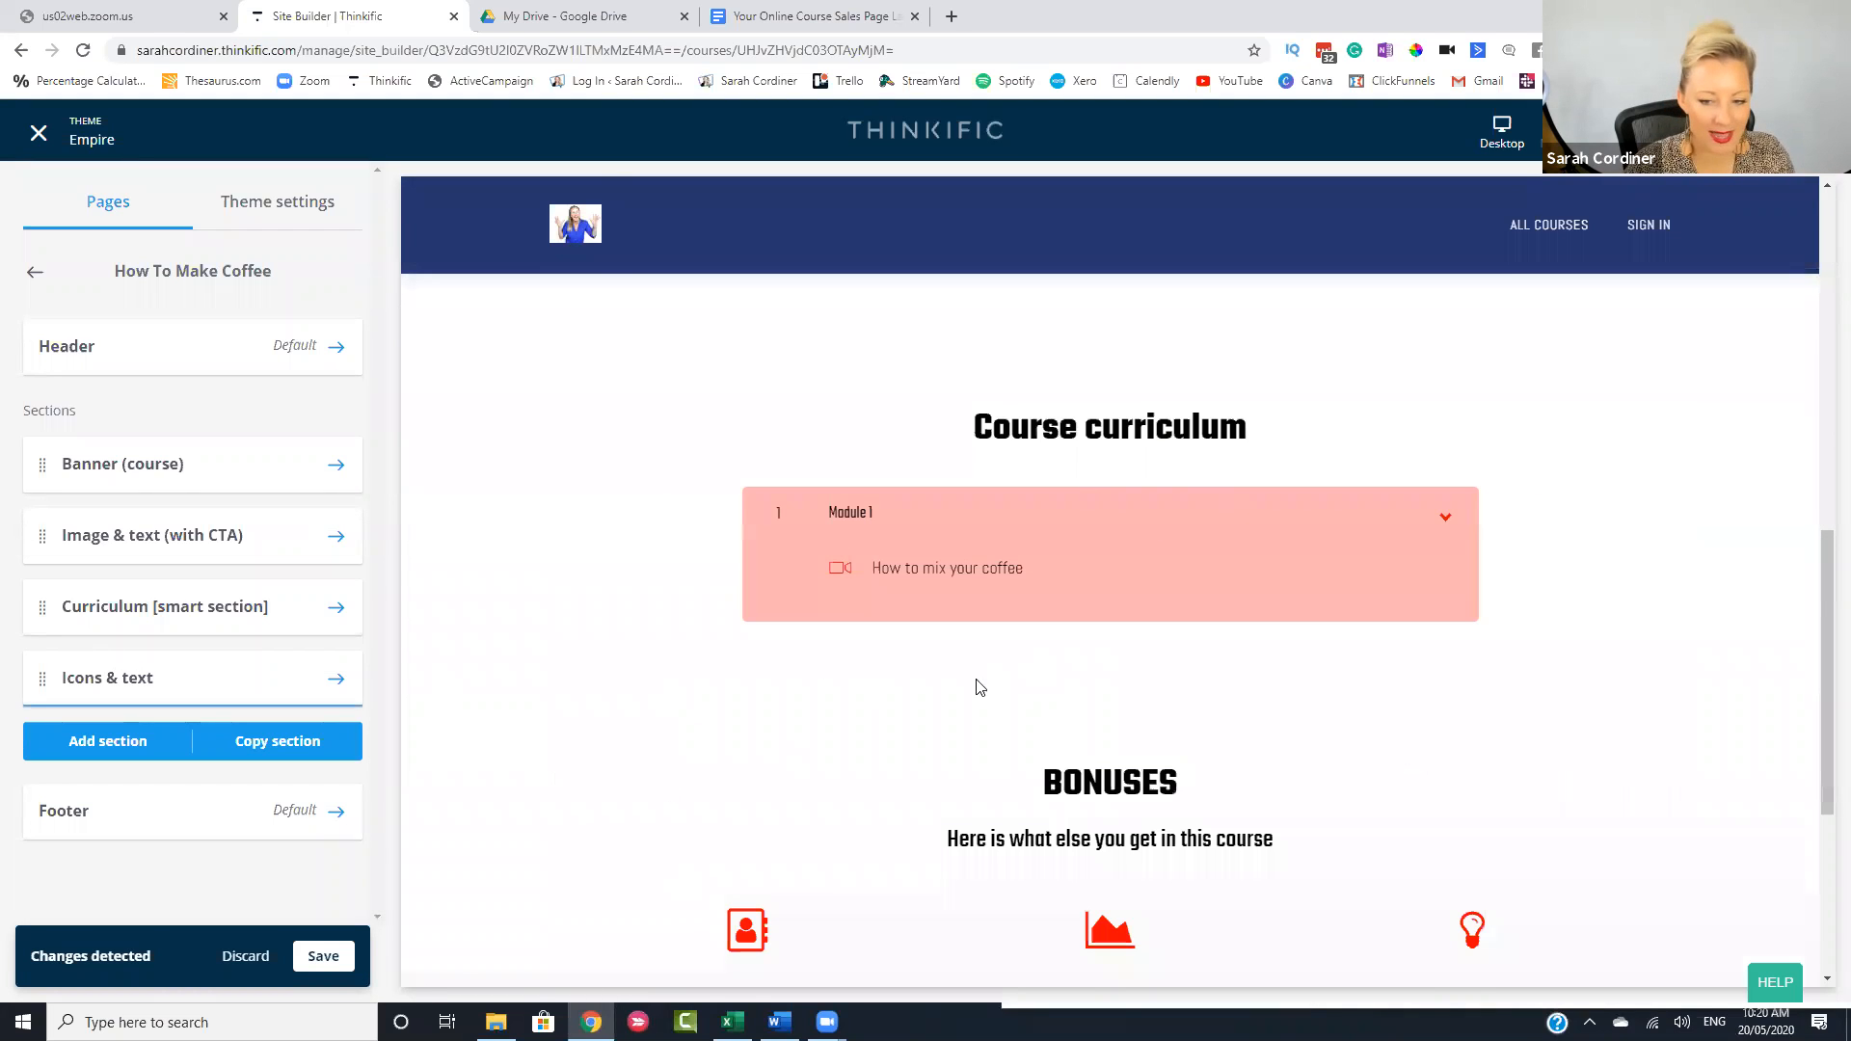
{"action": "scroll", "coordinate": [982, 693], "scroll_direction": "down", "scroll_amount": 2}
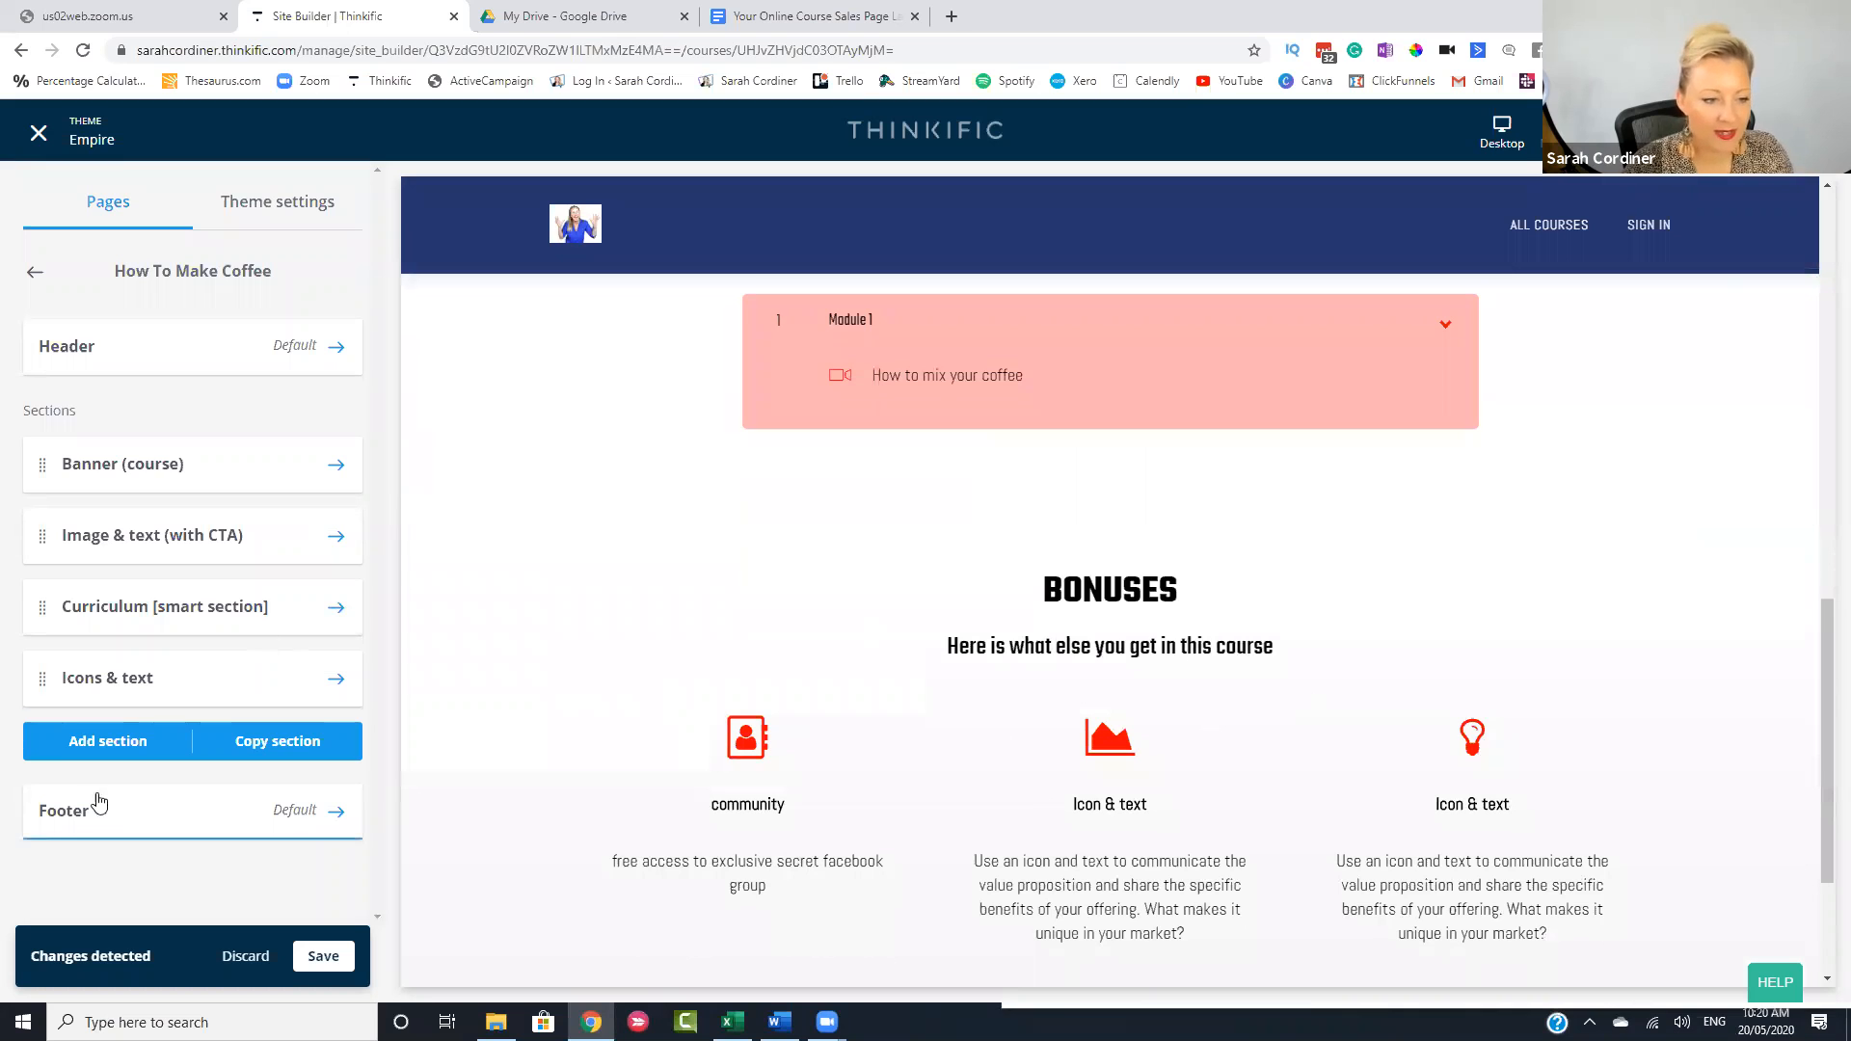
- Add a Countdown timer section below Icons & text on the How To Make Coffee page
{"action": "left_click", "coordinate": [93, 743]}
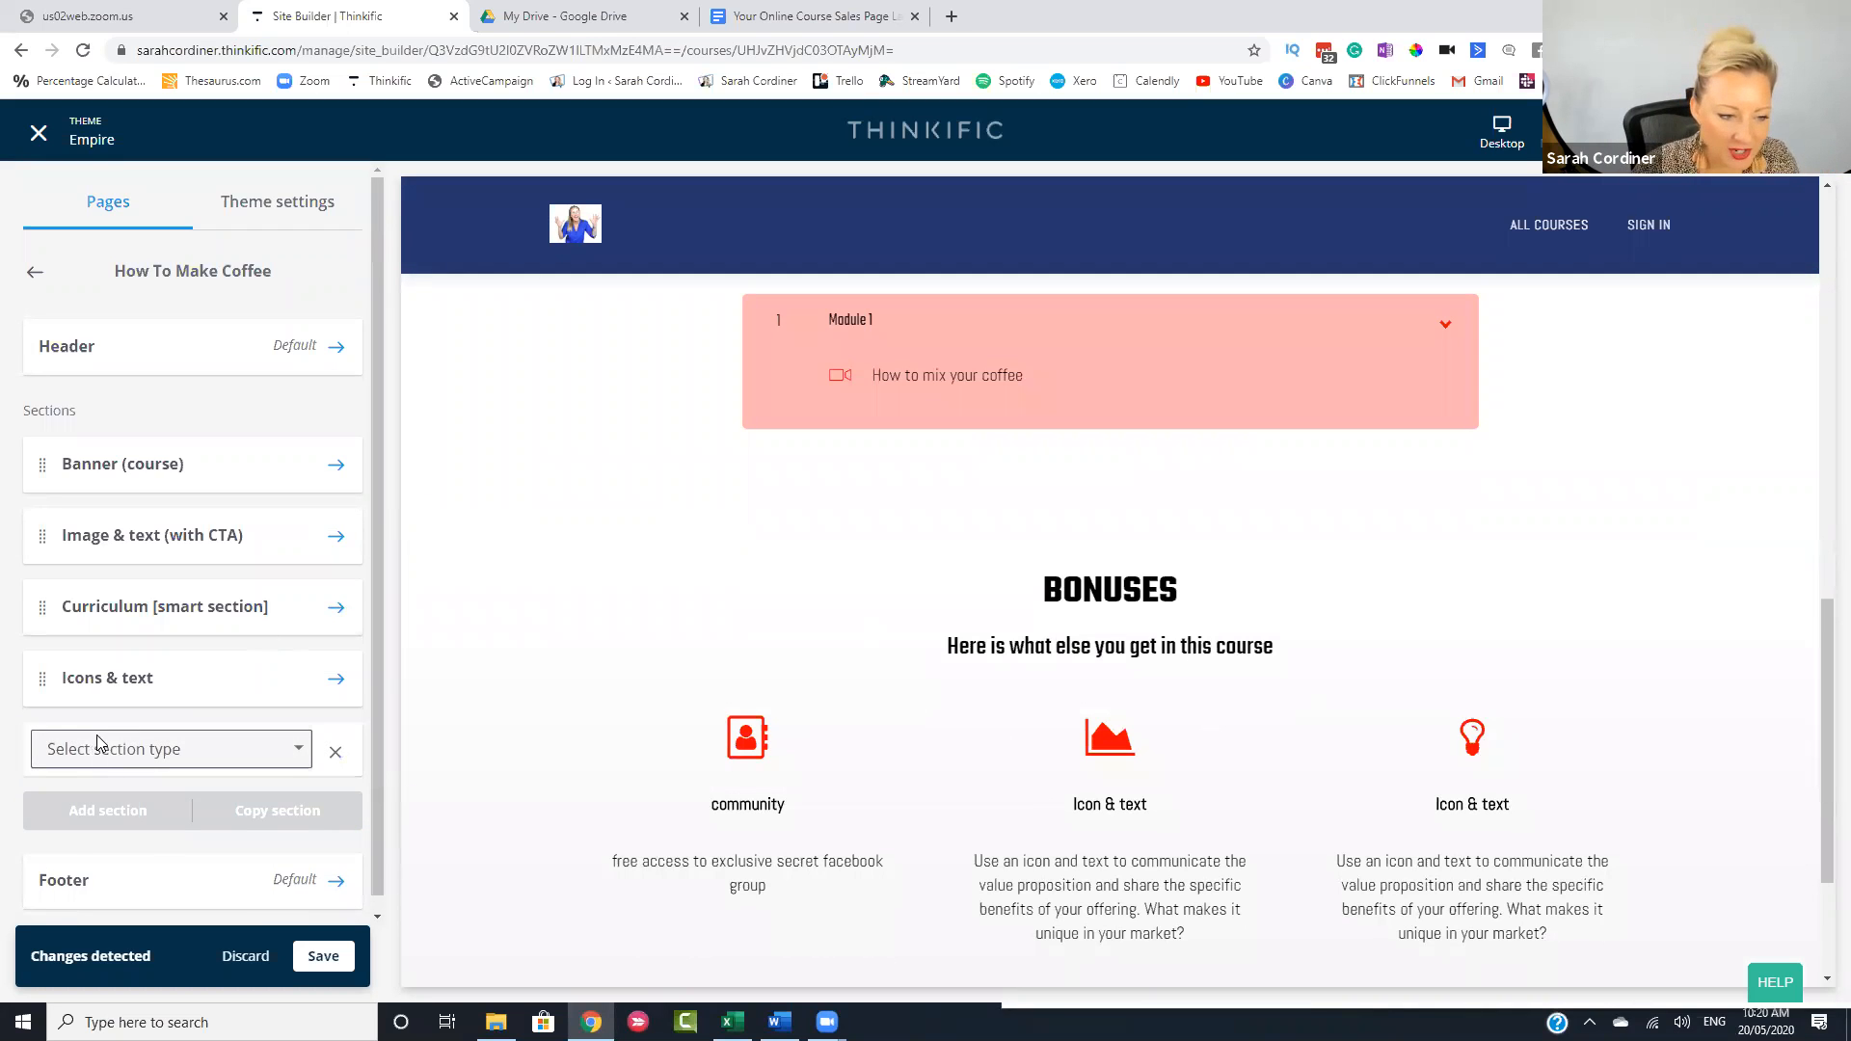
{"action": "left_click", "coordinate": [101, 748]}
{"action": "scroll", "coordinate": [138, 800], "scroll_direction": "down", "scroll_amount": 3}
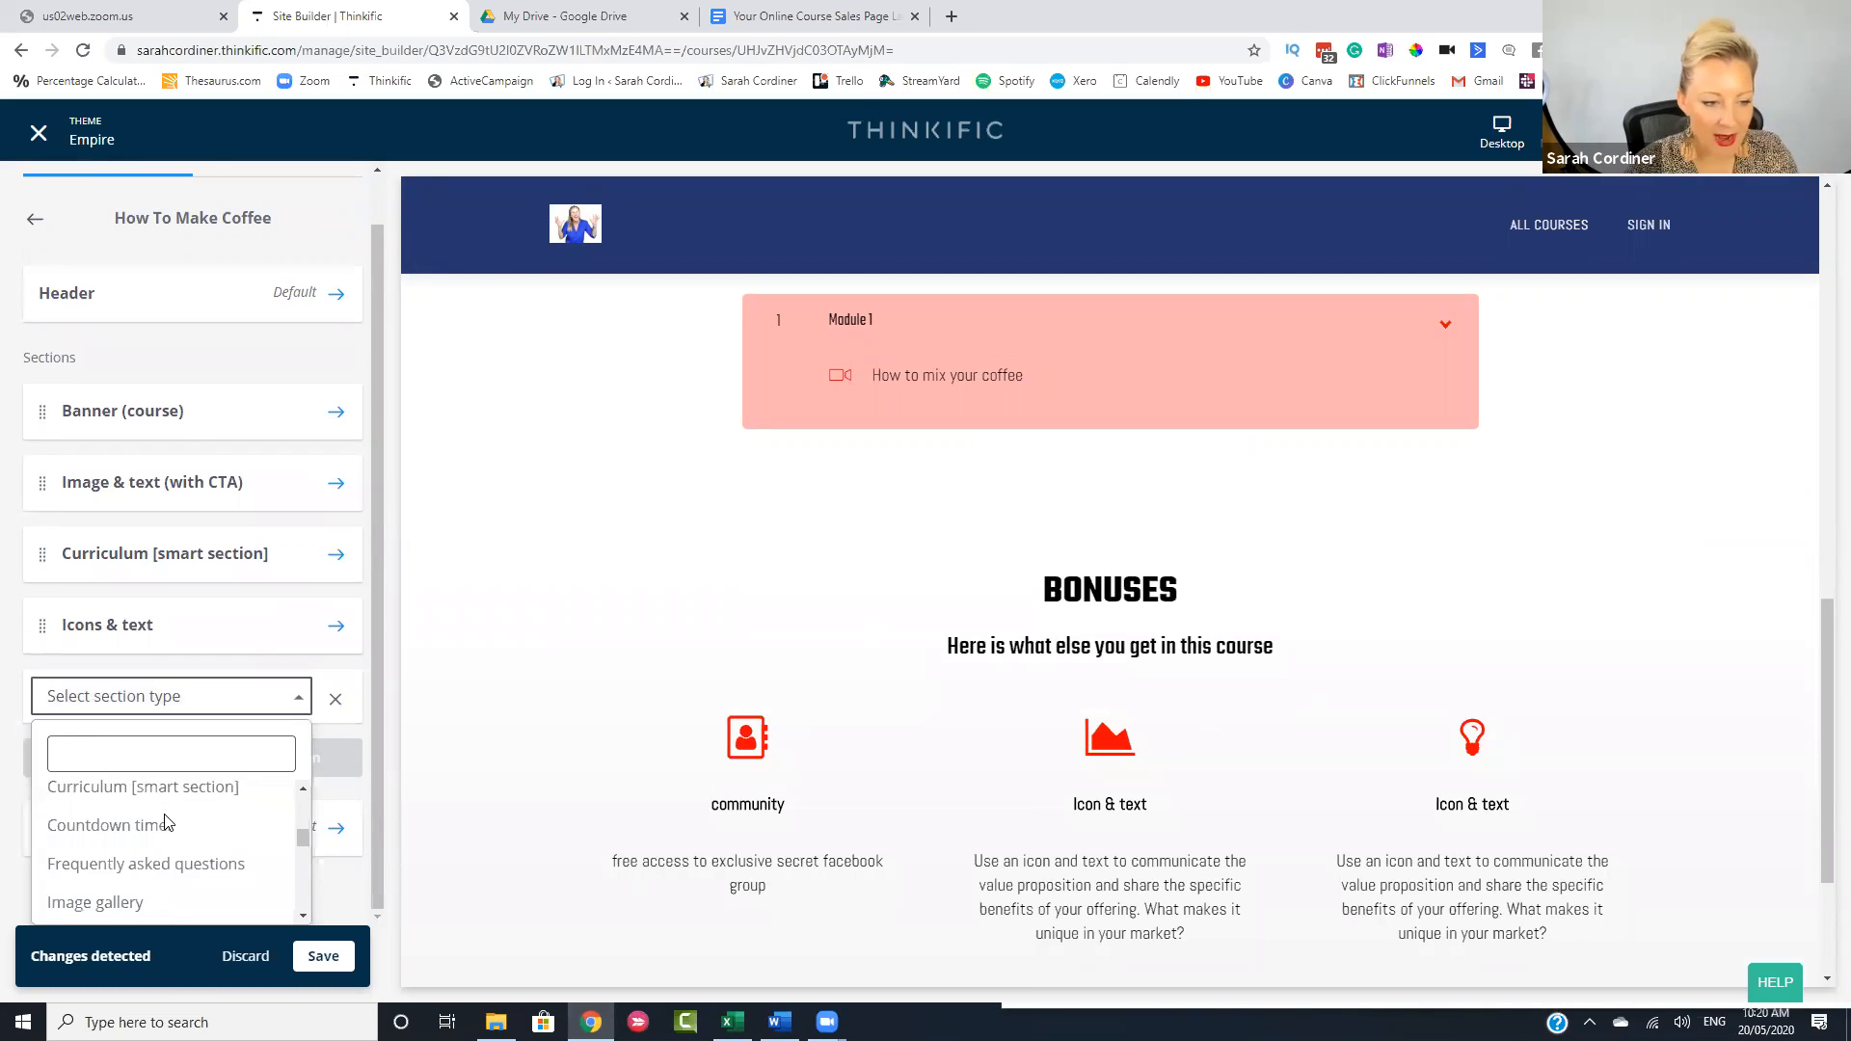
{"action": "left_click", "coordinate": [173, 835]}
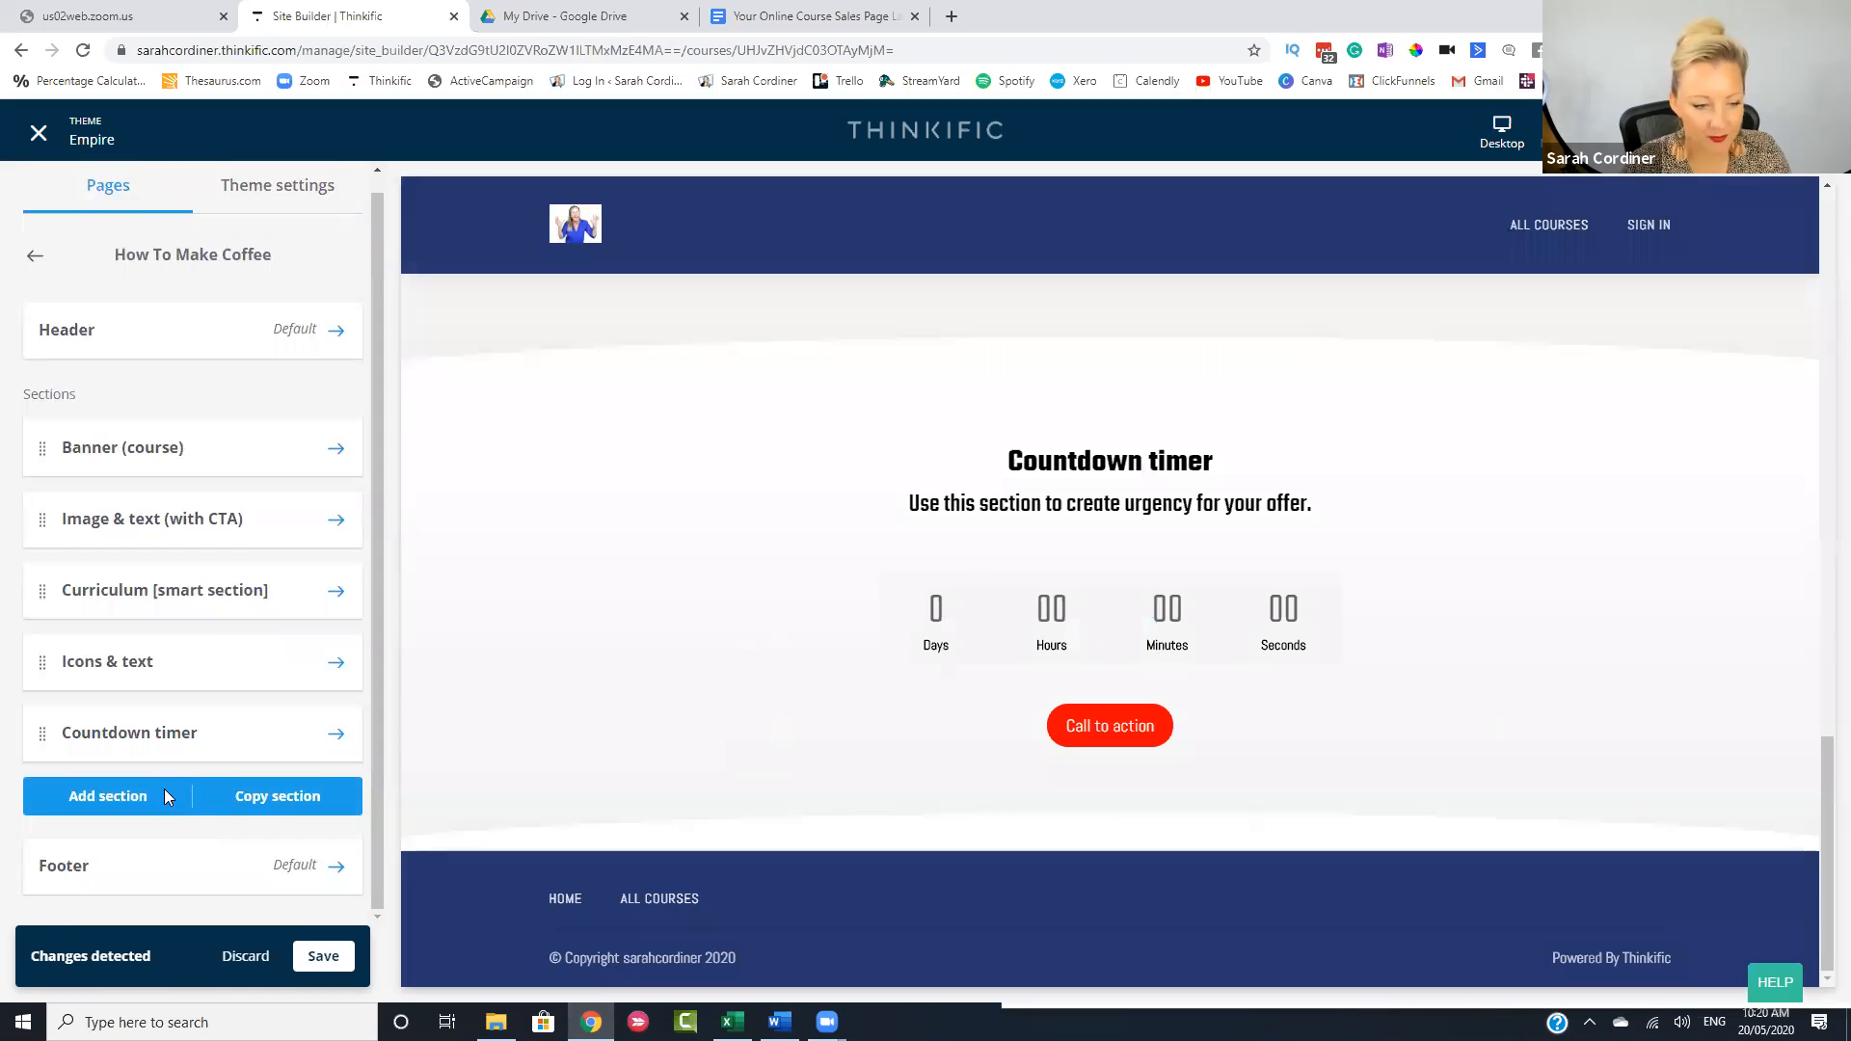
- Open the Countdown timer section and set its expiry date to April 30, 2020
{"action": "left_click", "coordinate": [121, 747]}
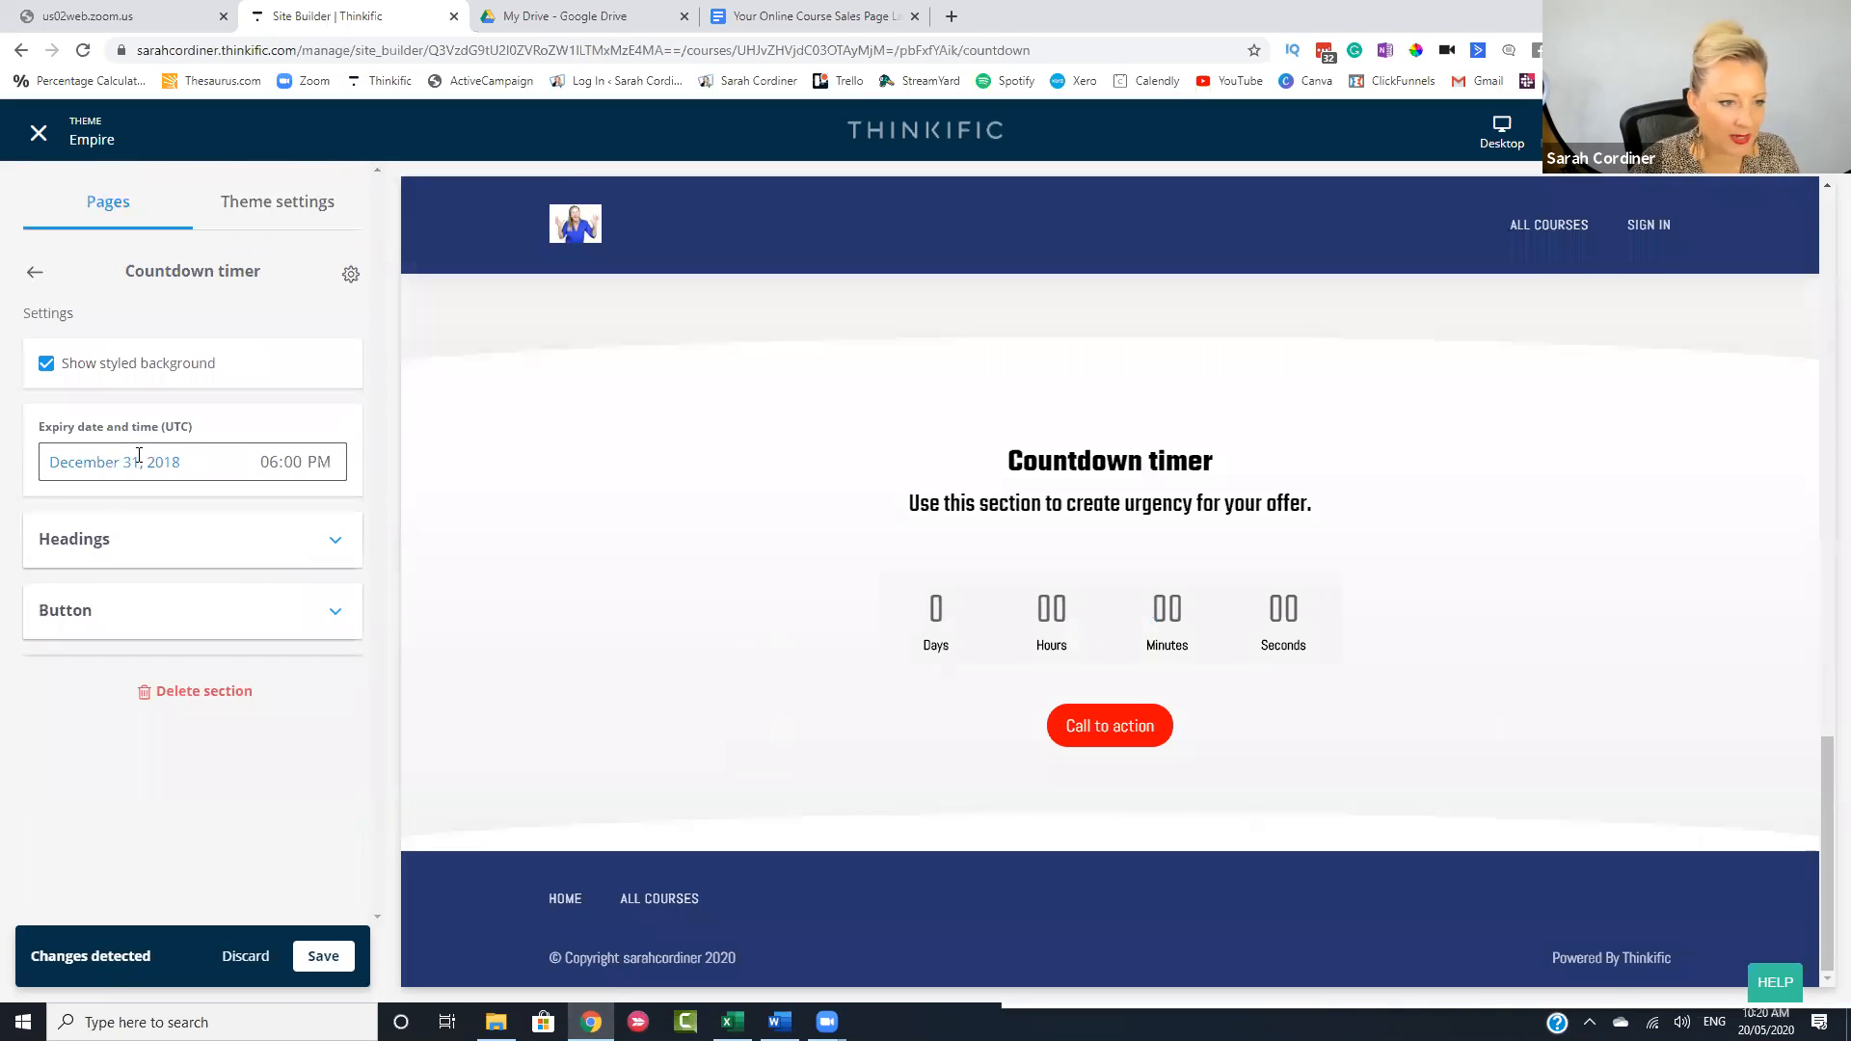
{"action": "left_click", "coordinate": [139, 458]}
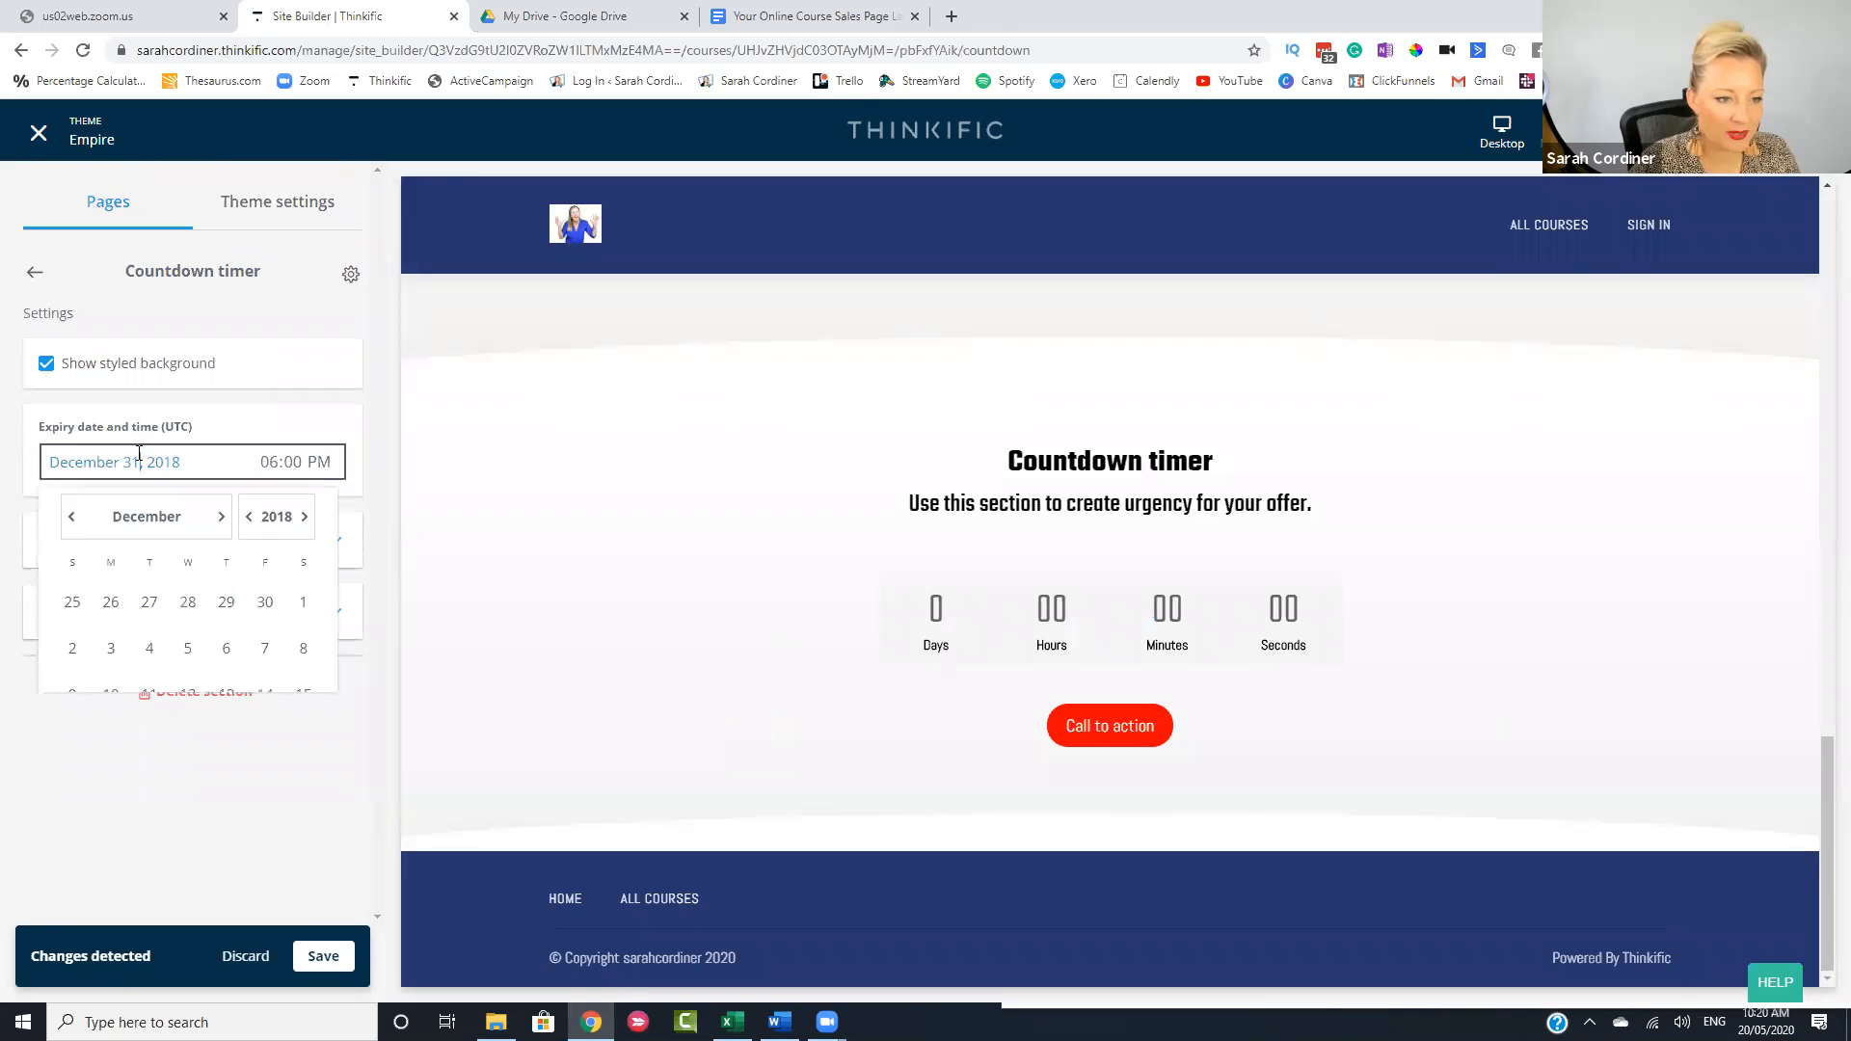
{"action": "left_click", "coordinate": [220, 518]}
{"action": "left_click", "coordinate": [220, 519]}
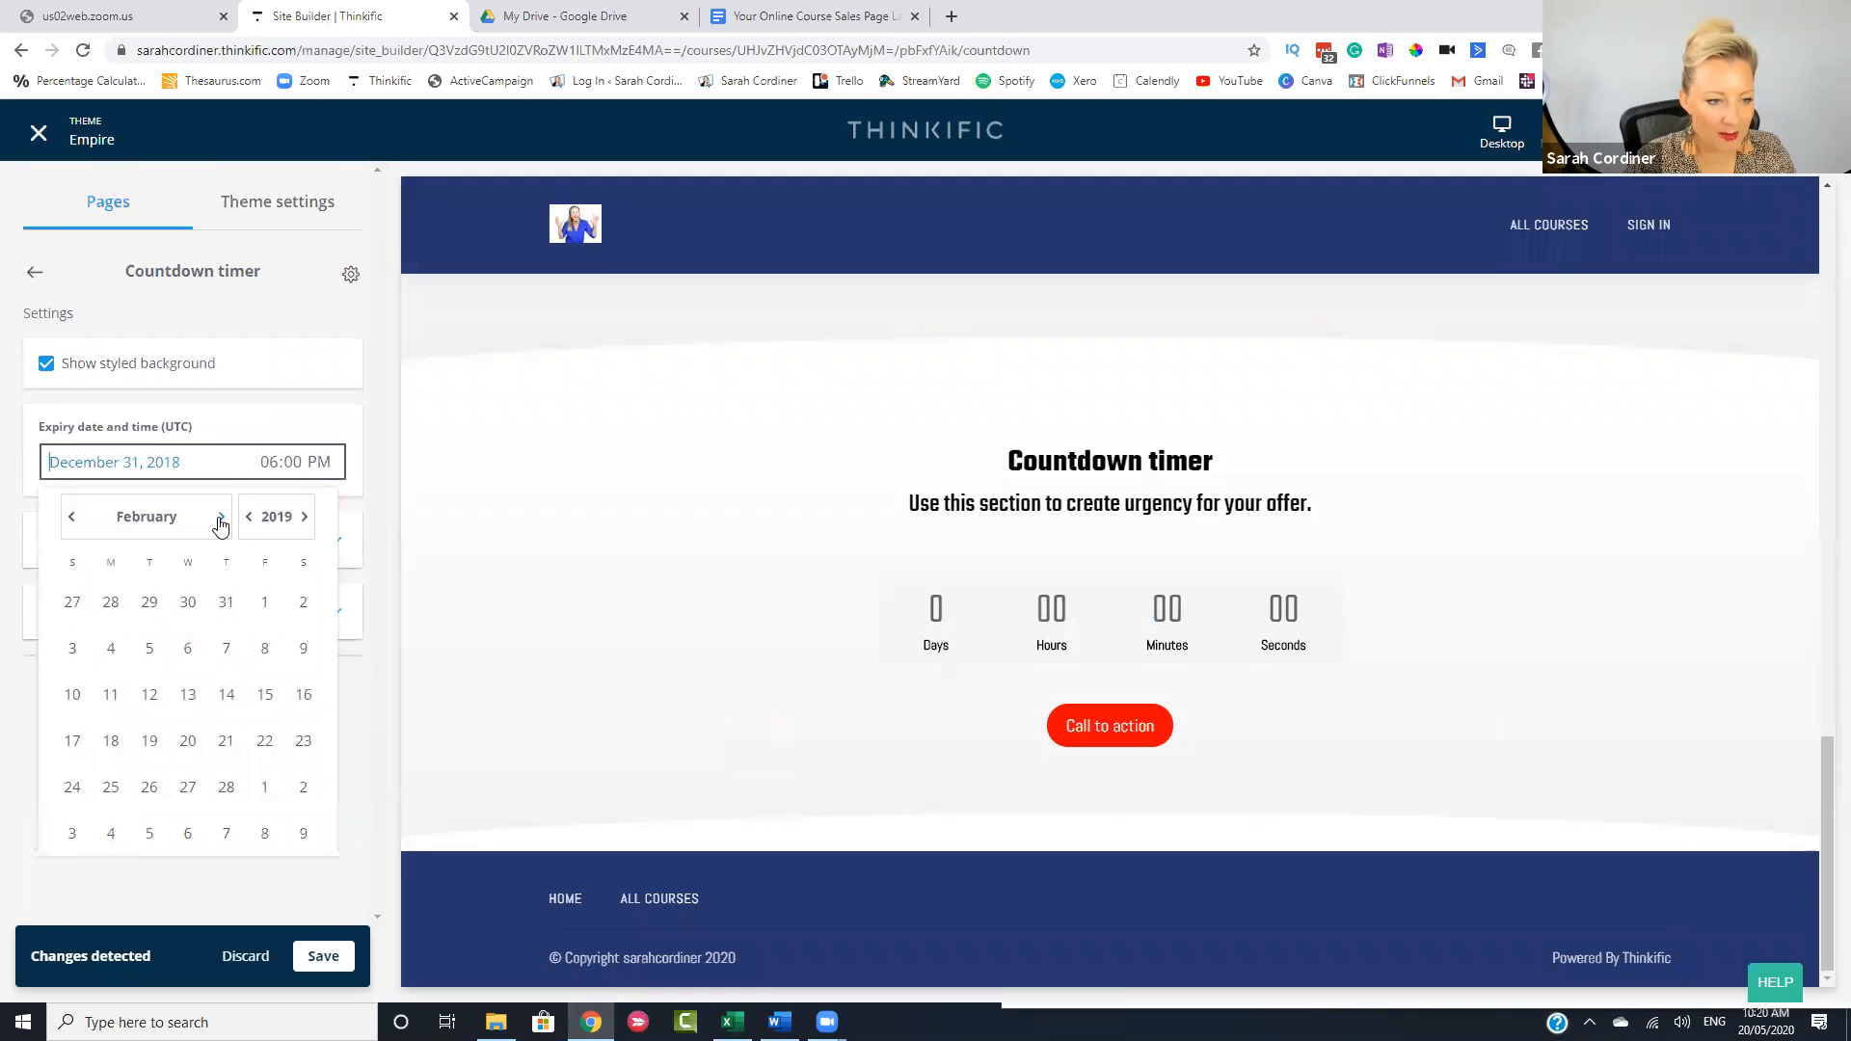
{"action": "left_click", "coordinate": [219, 521]}
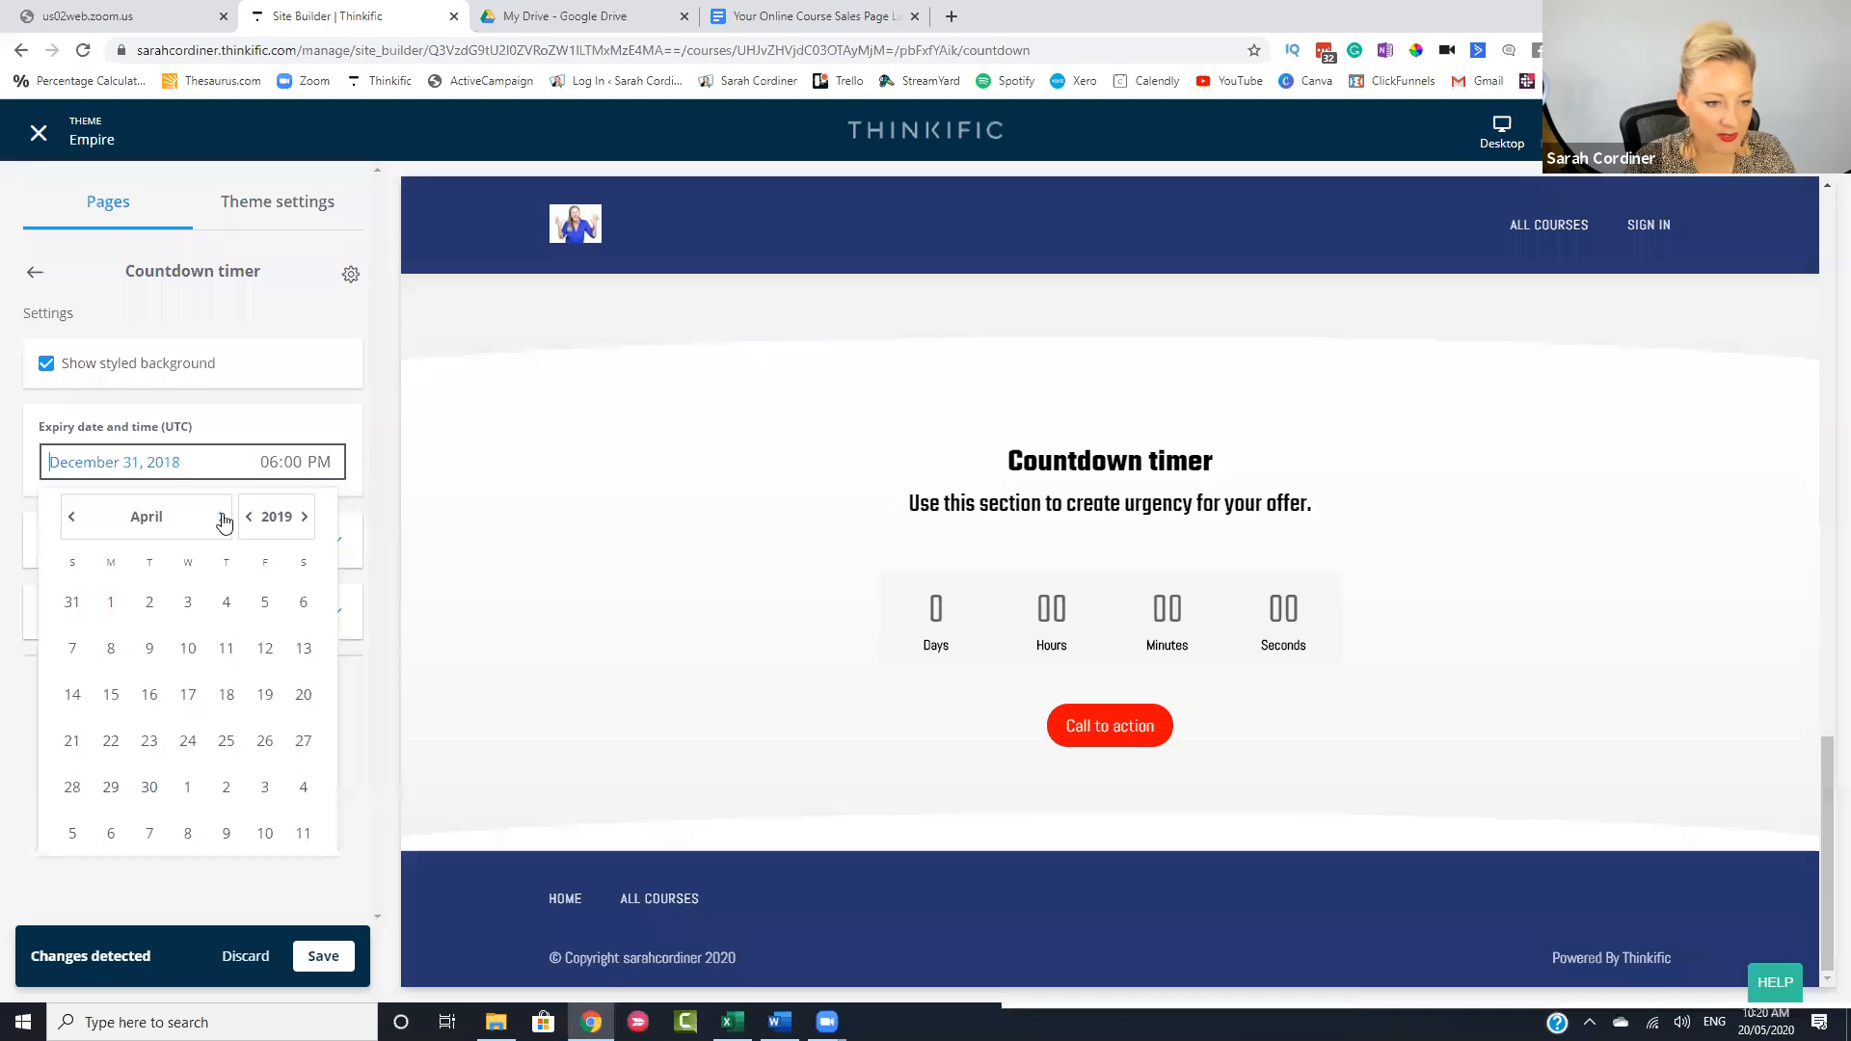
{"action": "left_click", "coordinate": [221, 518]}
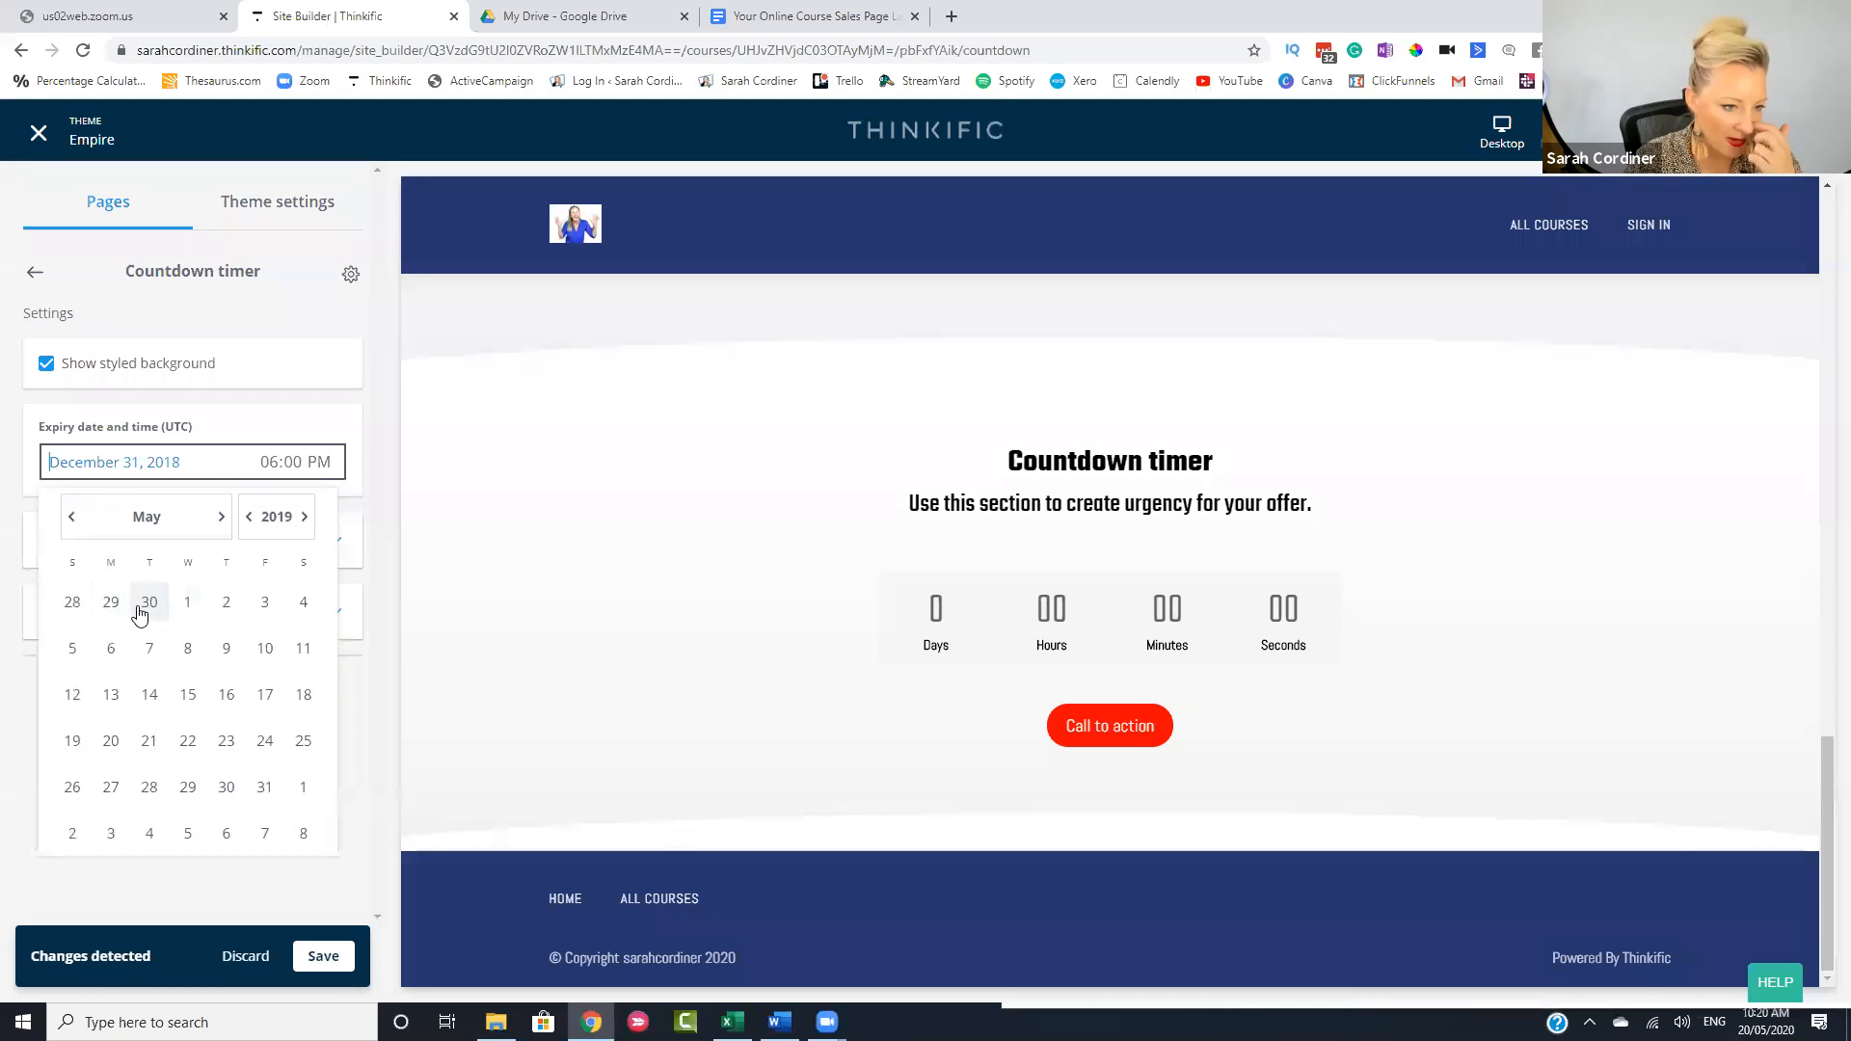
{"action": "left_click", "coordinate": [151, 604]}
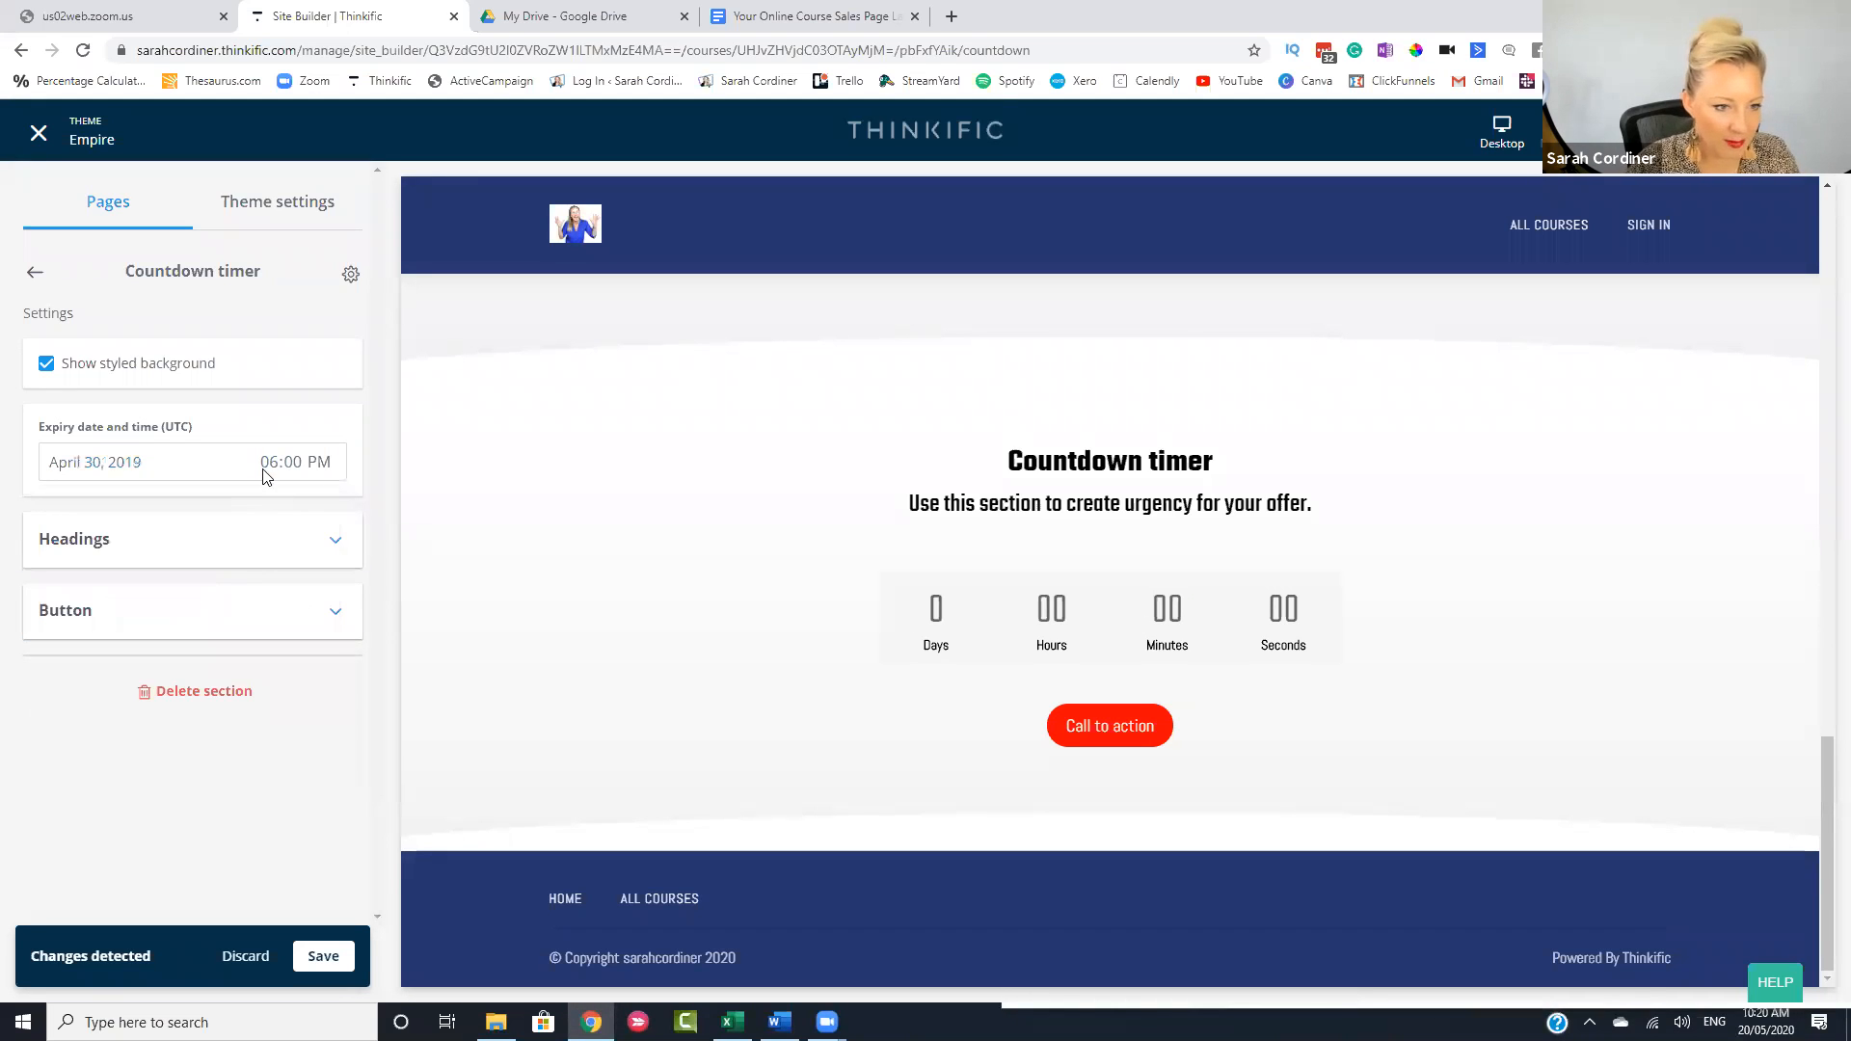
{"action": "left_click", "coordinate": [193, 471]}
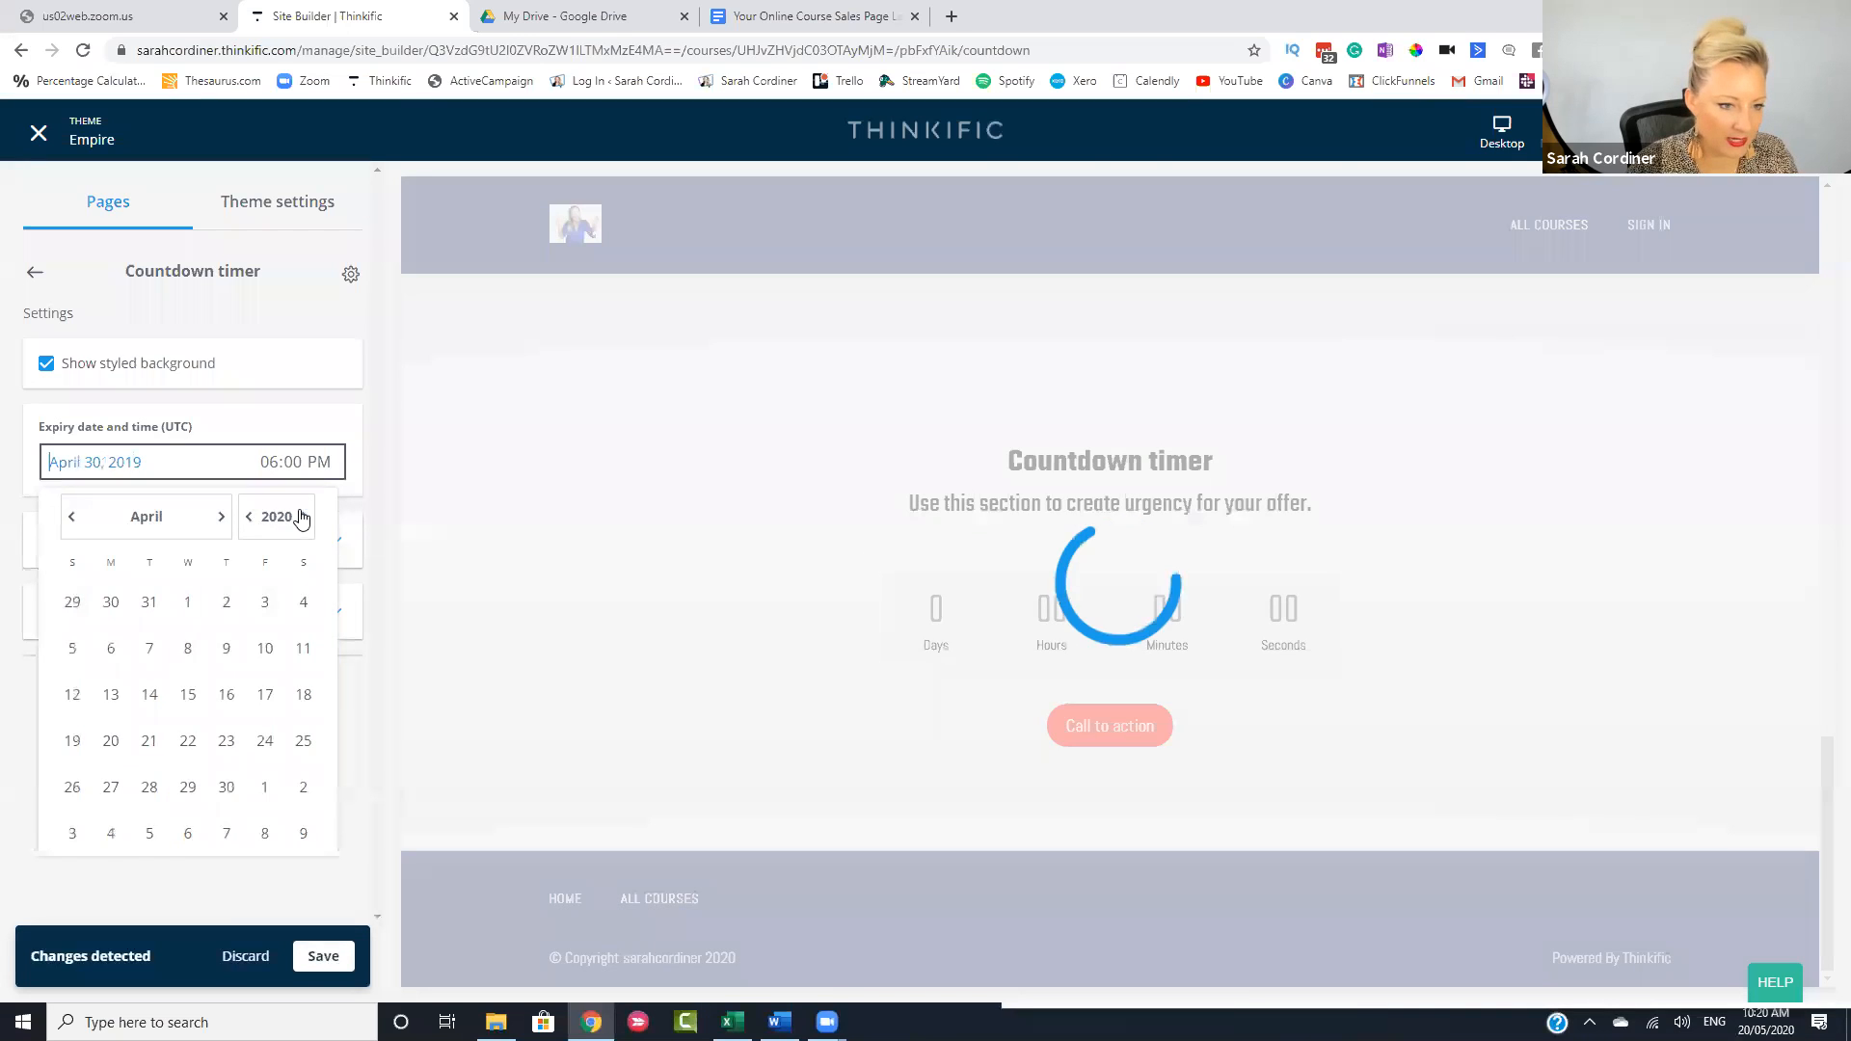
{"action": "left_click", "coordinate": [304, 517]}
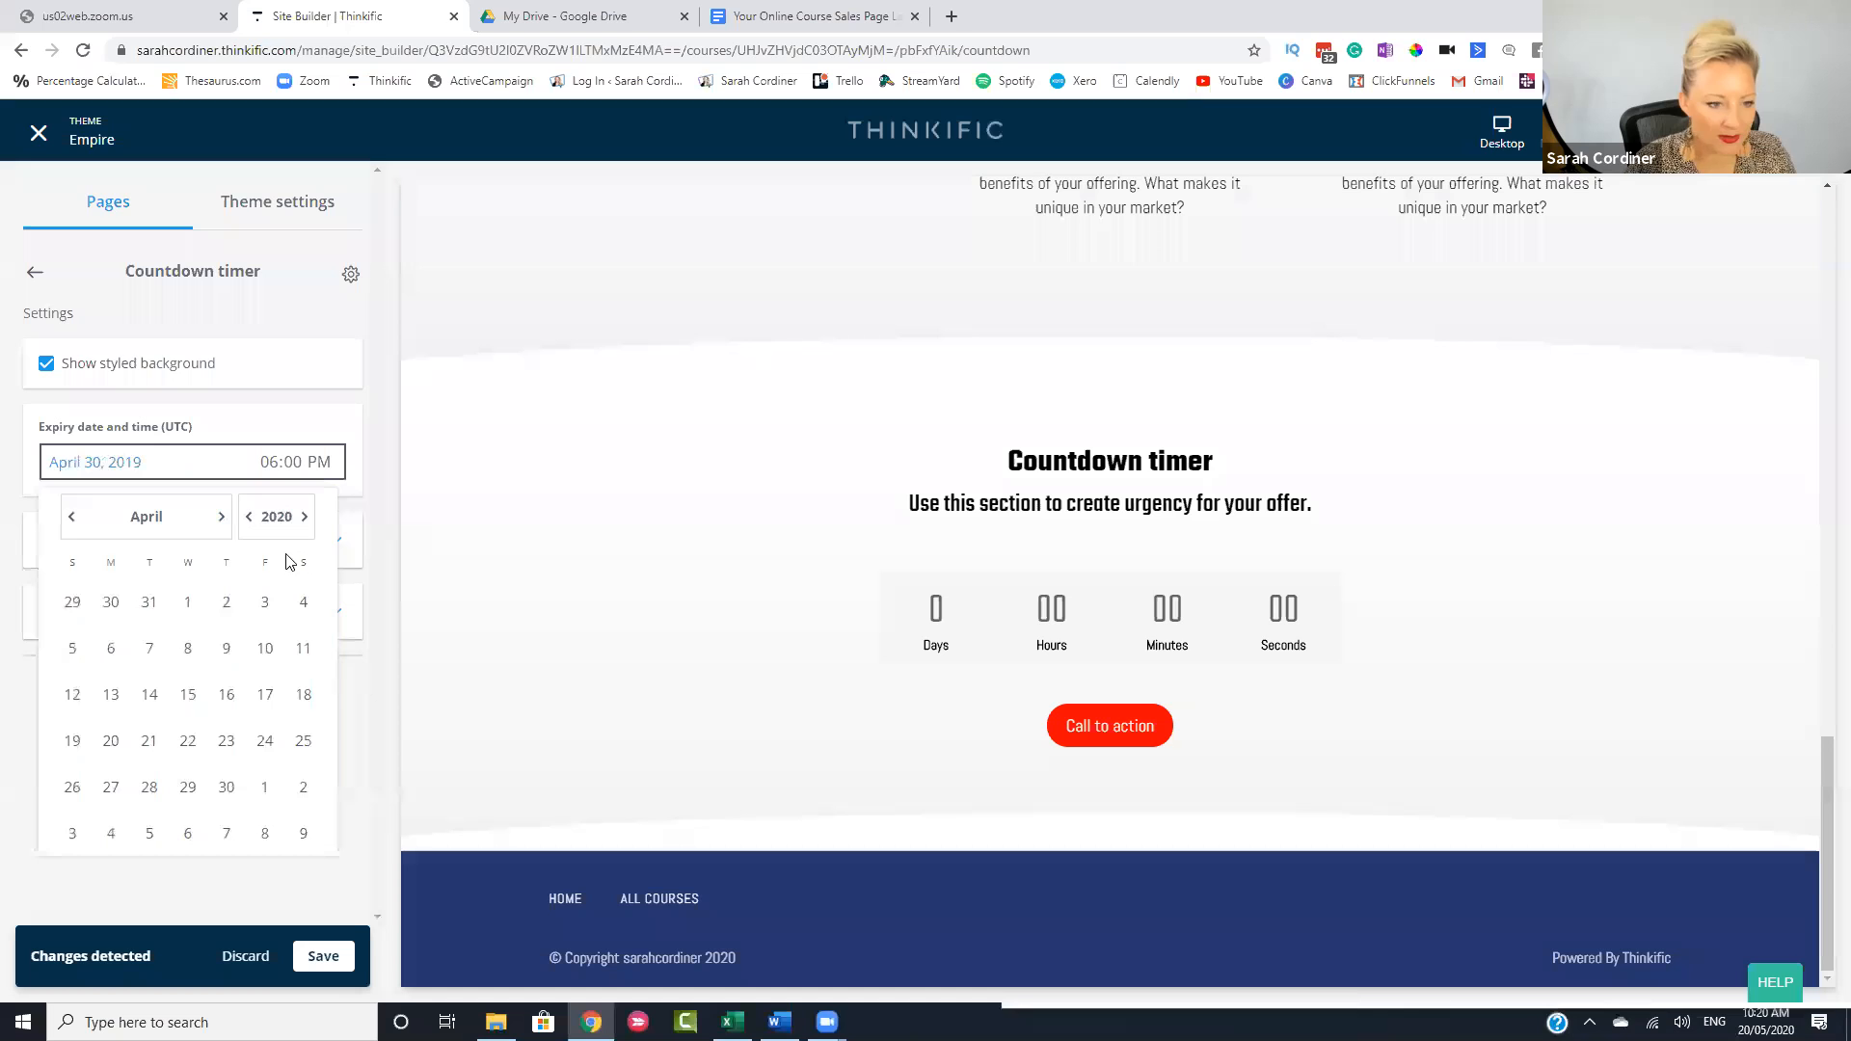
{"action": "left_click", "coordinate": [227, 787]}
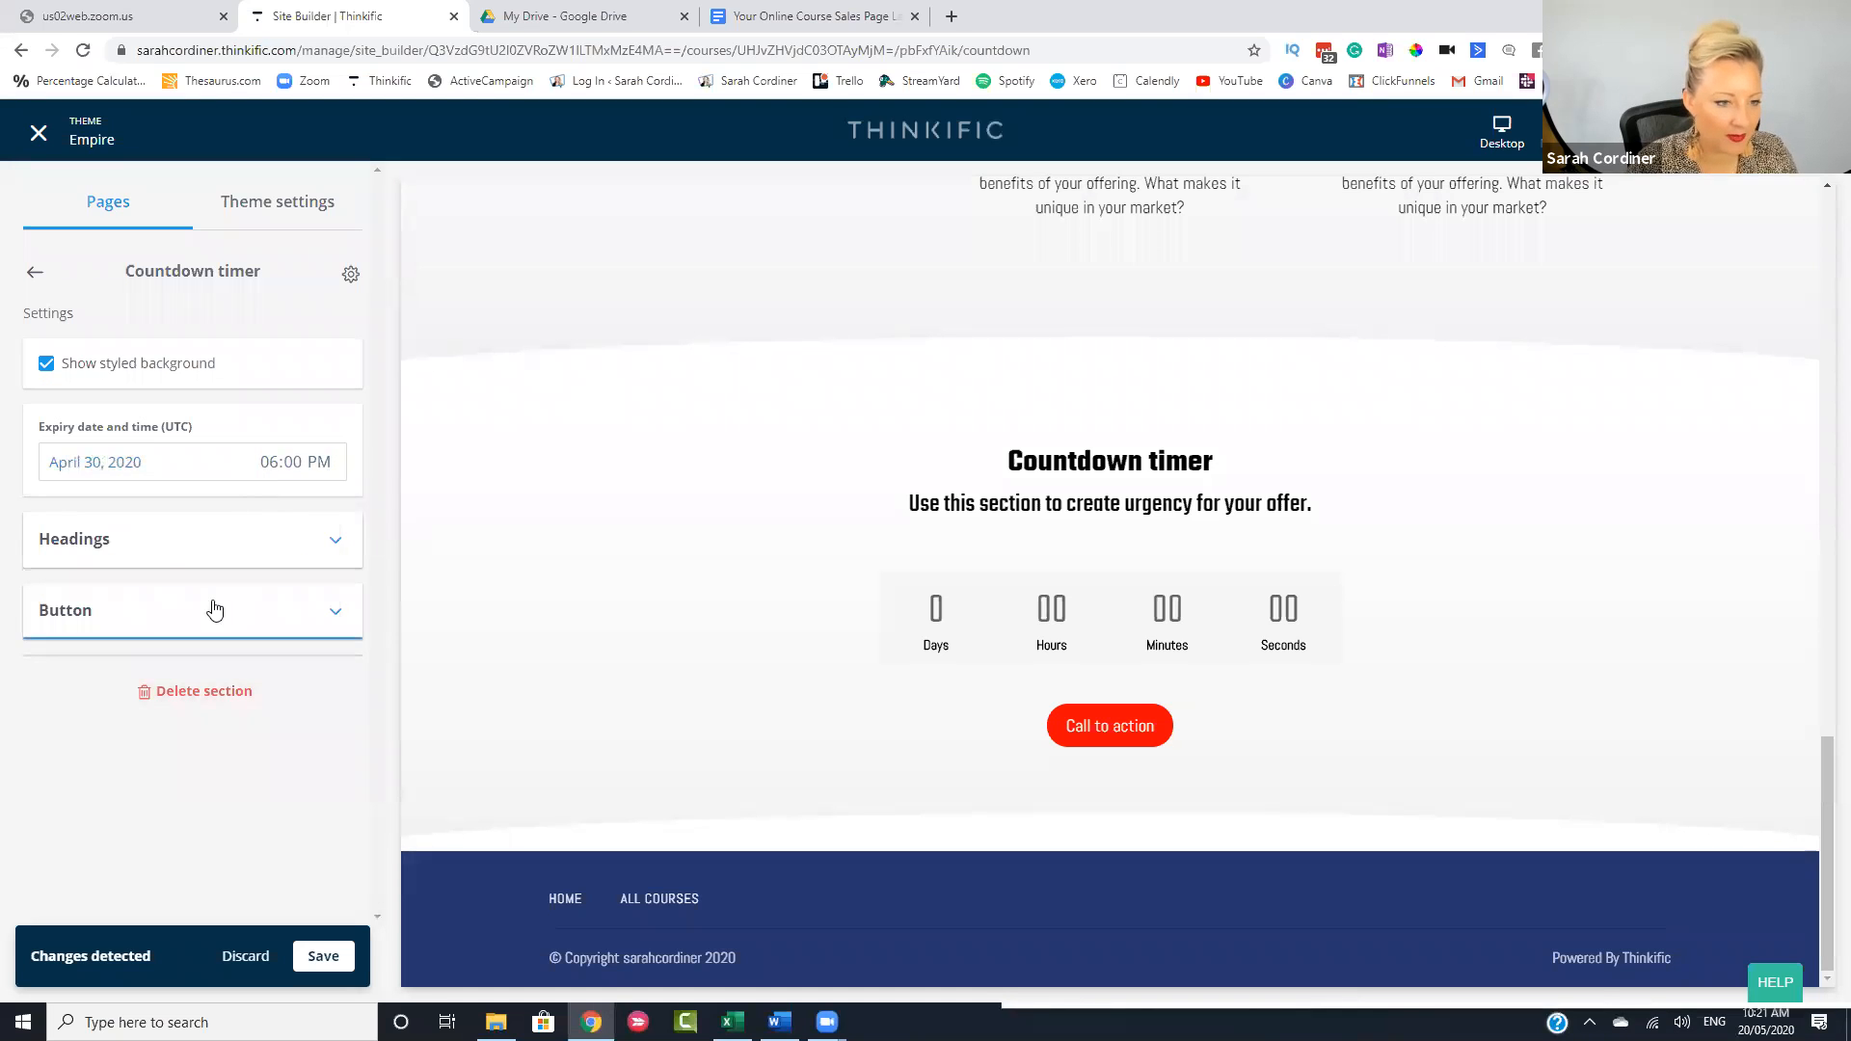
- Replace the countdown timer's heading with "hurry ! no time to waste!"
{"action": "left_click", "coordinate": [161, 536]}
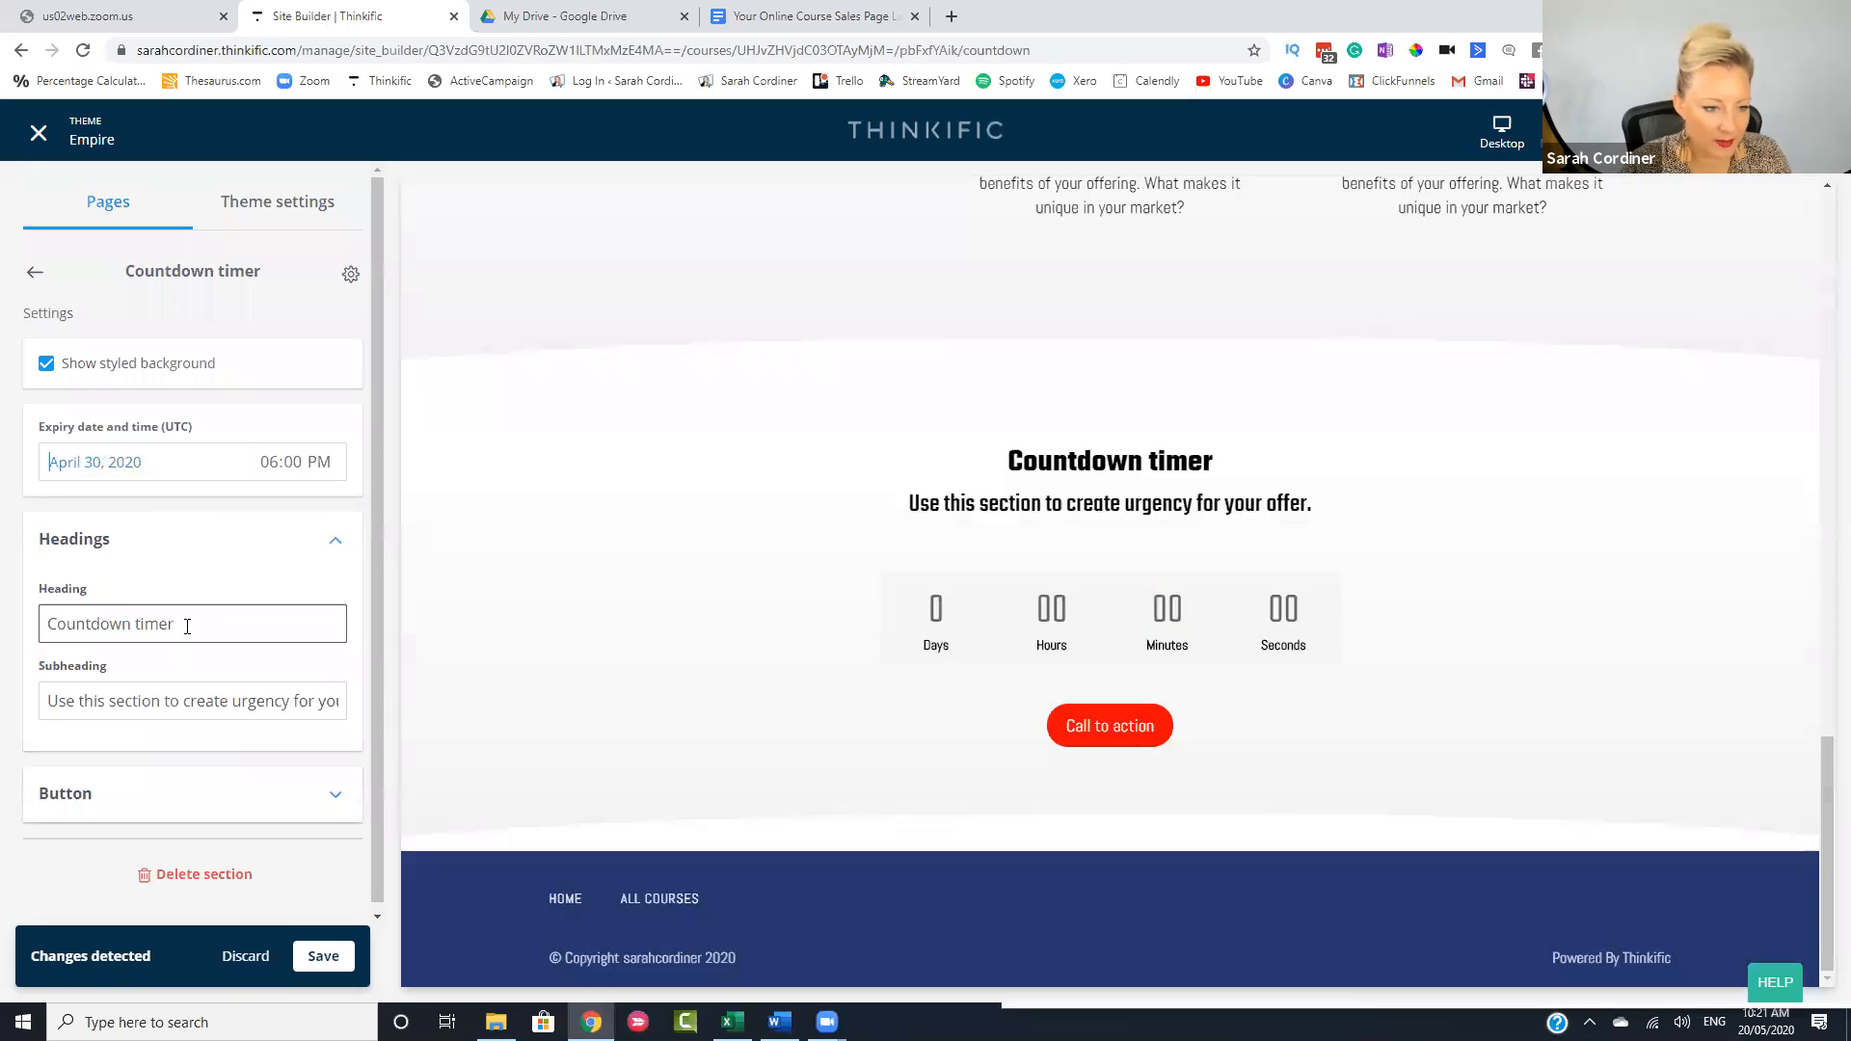
{"action": "left_click_drag", "start_coordinate": [187, 626], "coordinate": [5, 664]}
{"action": "type", "text": "hurry ! no time to waste!"}
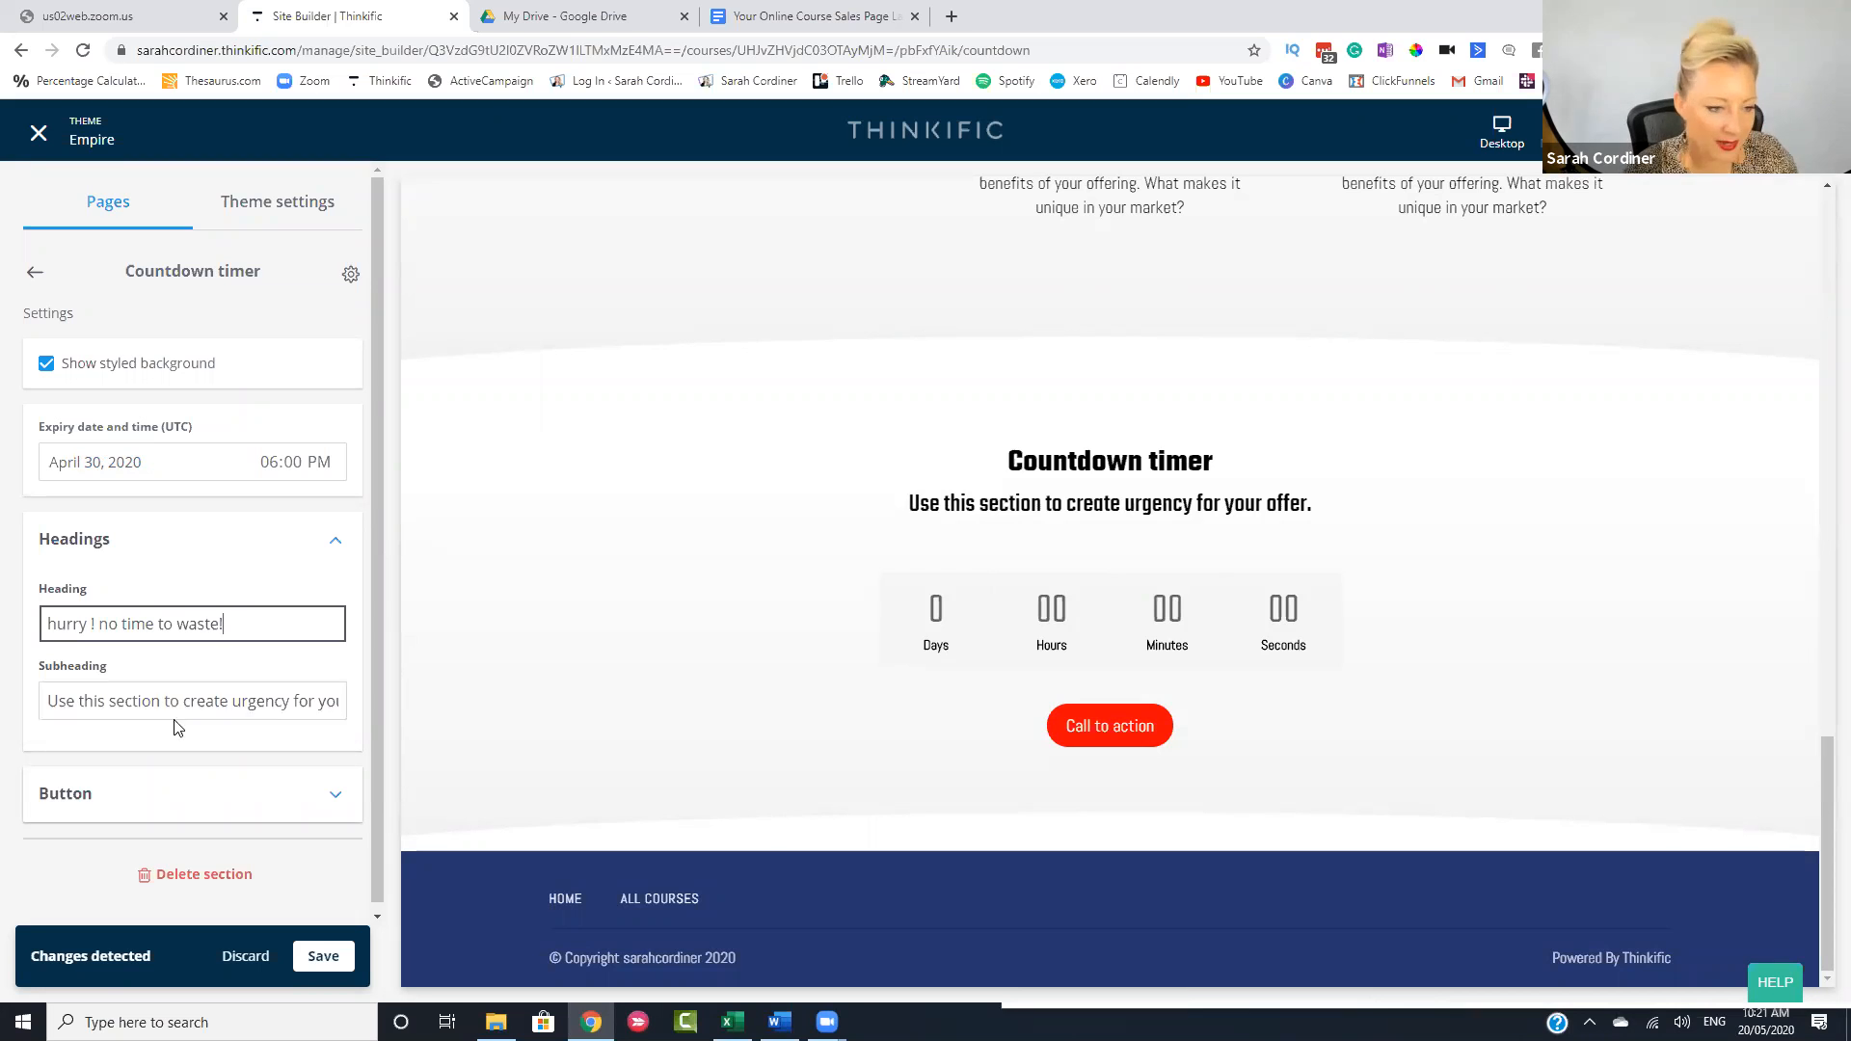
- Replace the countdown timer's subheading with "you only have a short time left to get this course for free!!"
{"action": "left_click", "coordinate": [176, 699]}
{"action": "key", "text": "ctrl+a"}
{"action": "key", "text": "BackSpace"}
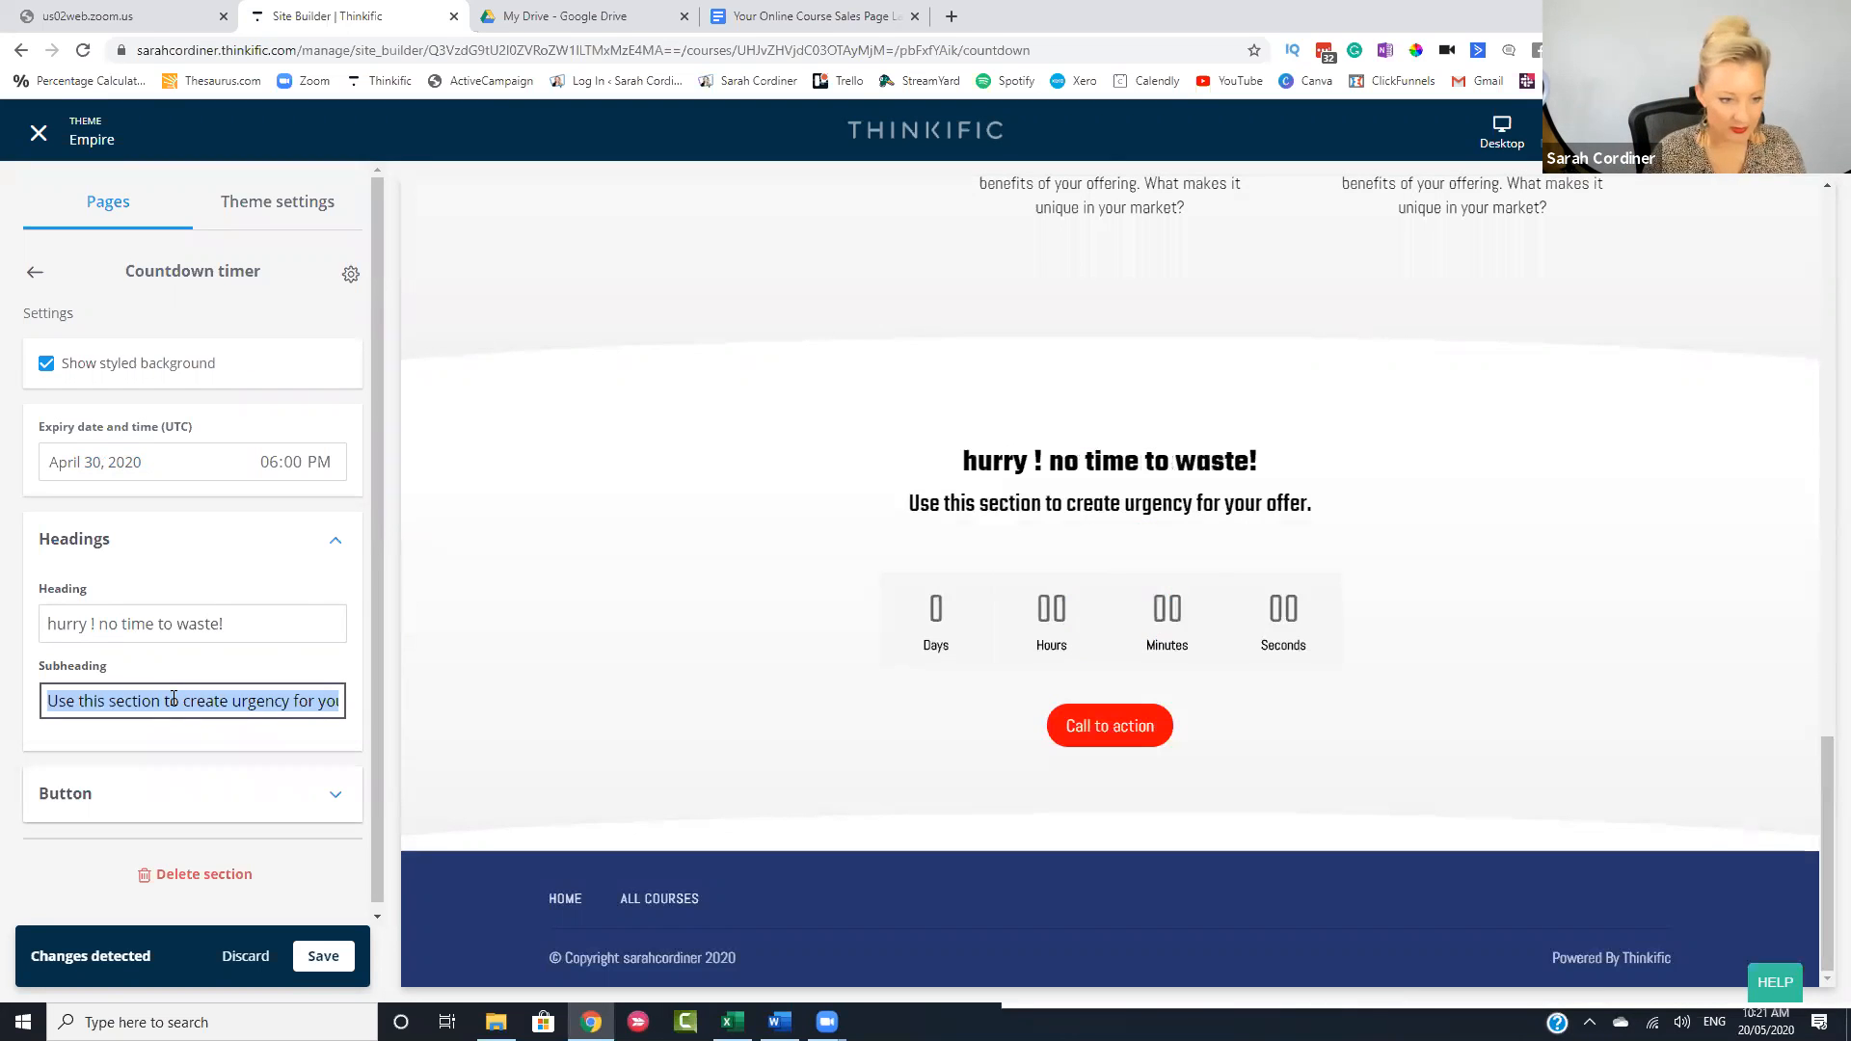
{"action": "type", "text": "you only have a short"}
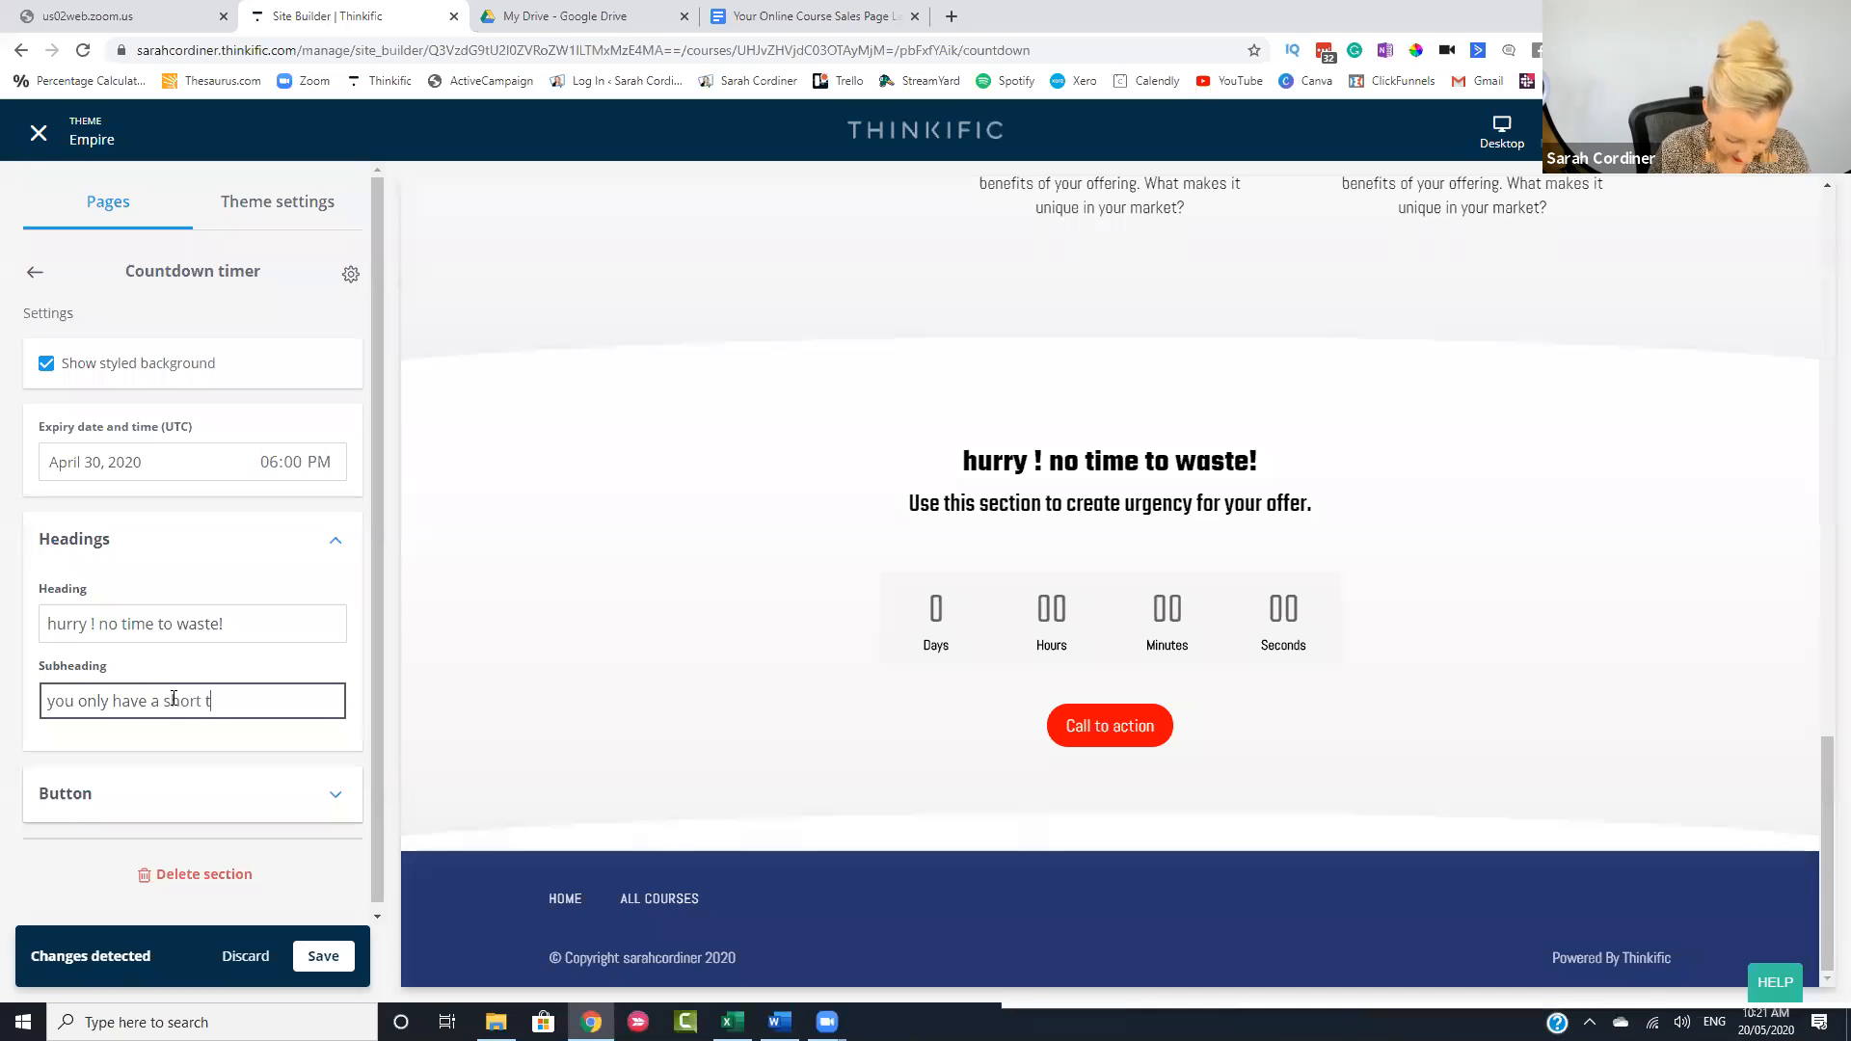
{"action": "type", "text": "this course for free!!"}
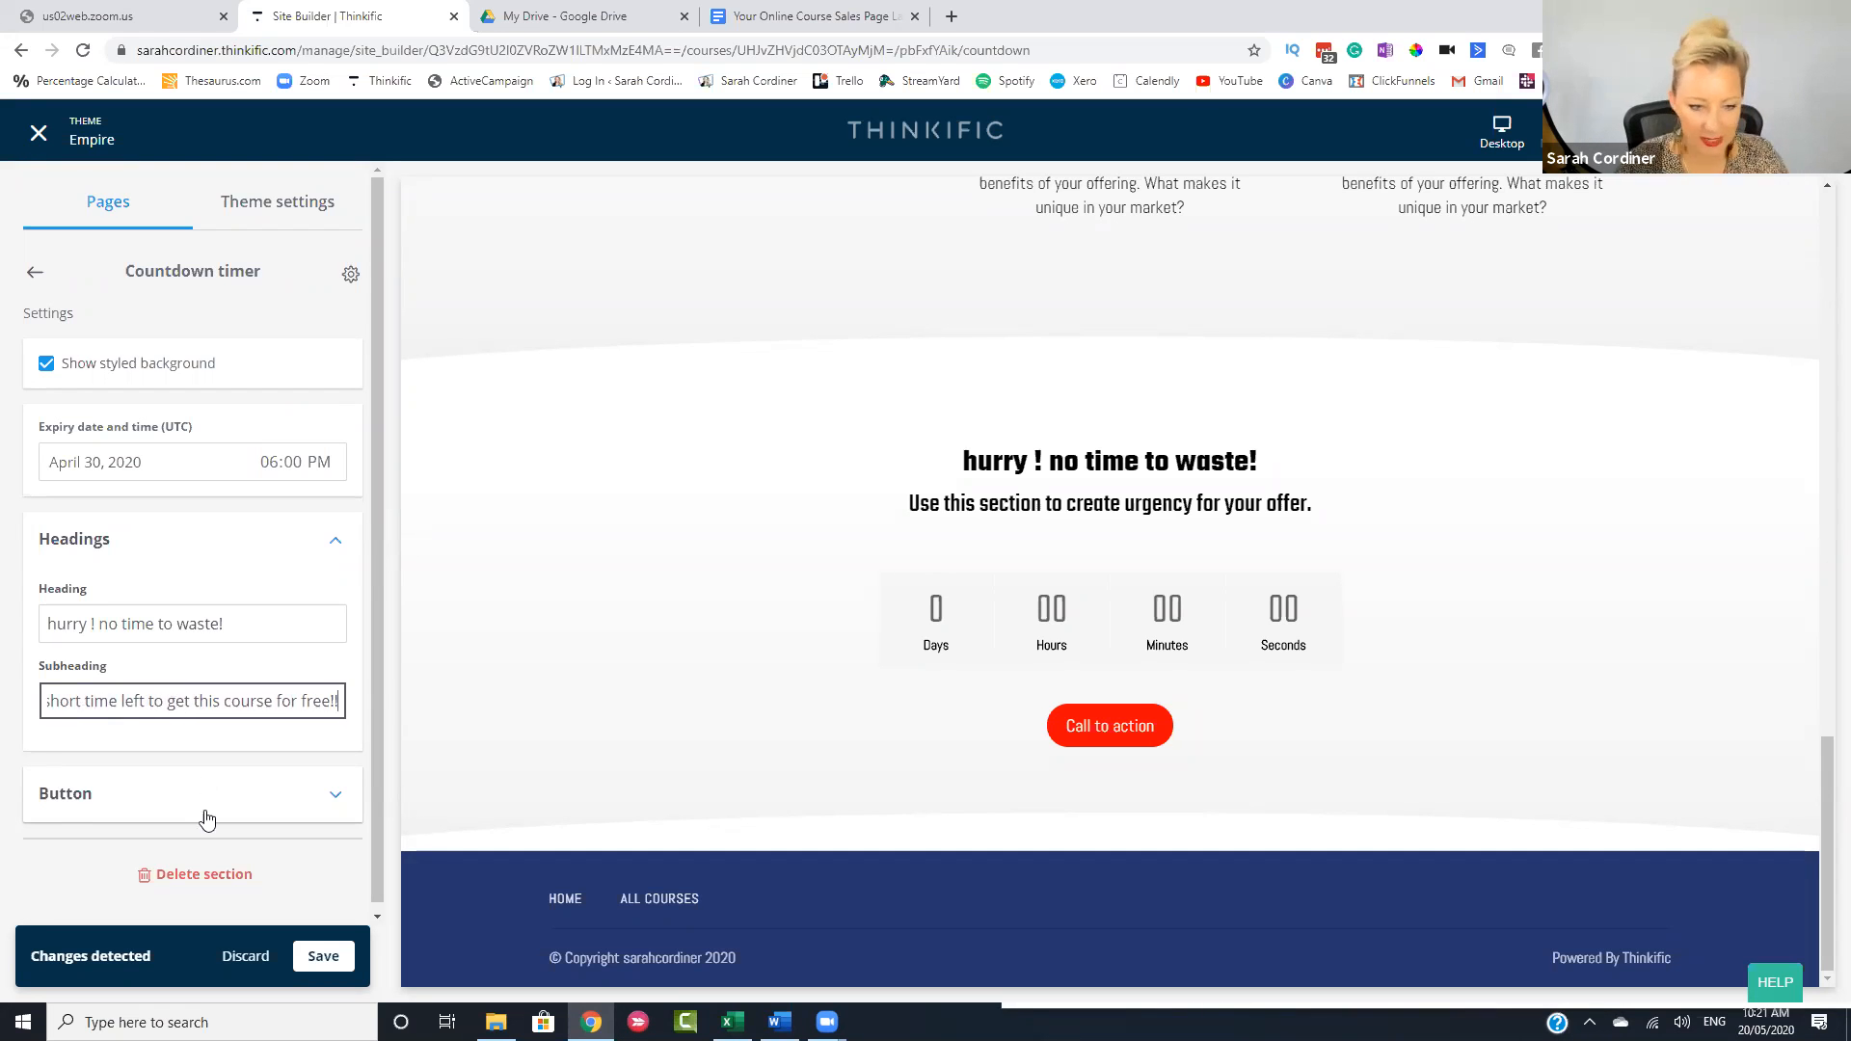
- Set the countdown timer's button text to "ENROLL NOW"
{"action": "left_click", "coordinate": [176, 810]}
{"action": "scroll", "coordinate": [116, 695], "scroll_direction": "down", "scroll_amount": 2}
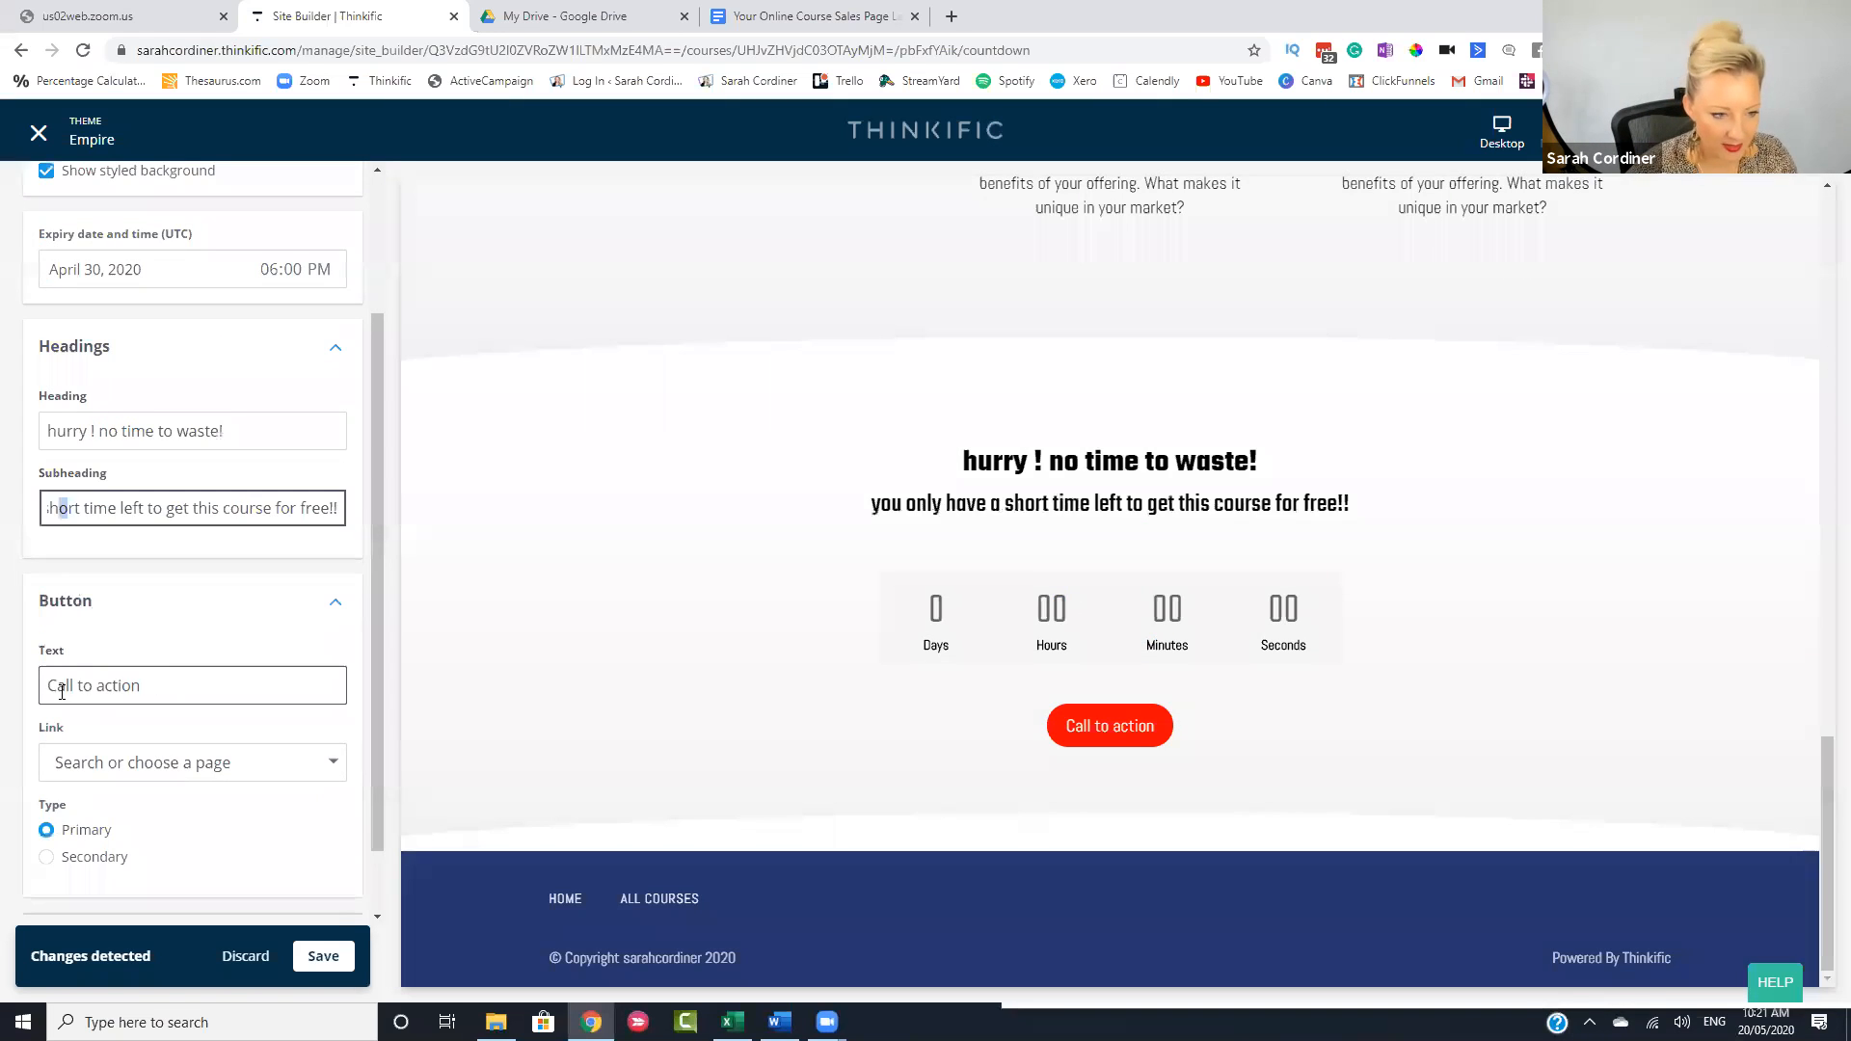
{"action": "left_click", "coordinate": [112, 679]}
{"action": "left_click_drag", "start_coordinate": [142, 684], "coordinate": [48, 683]}
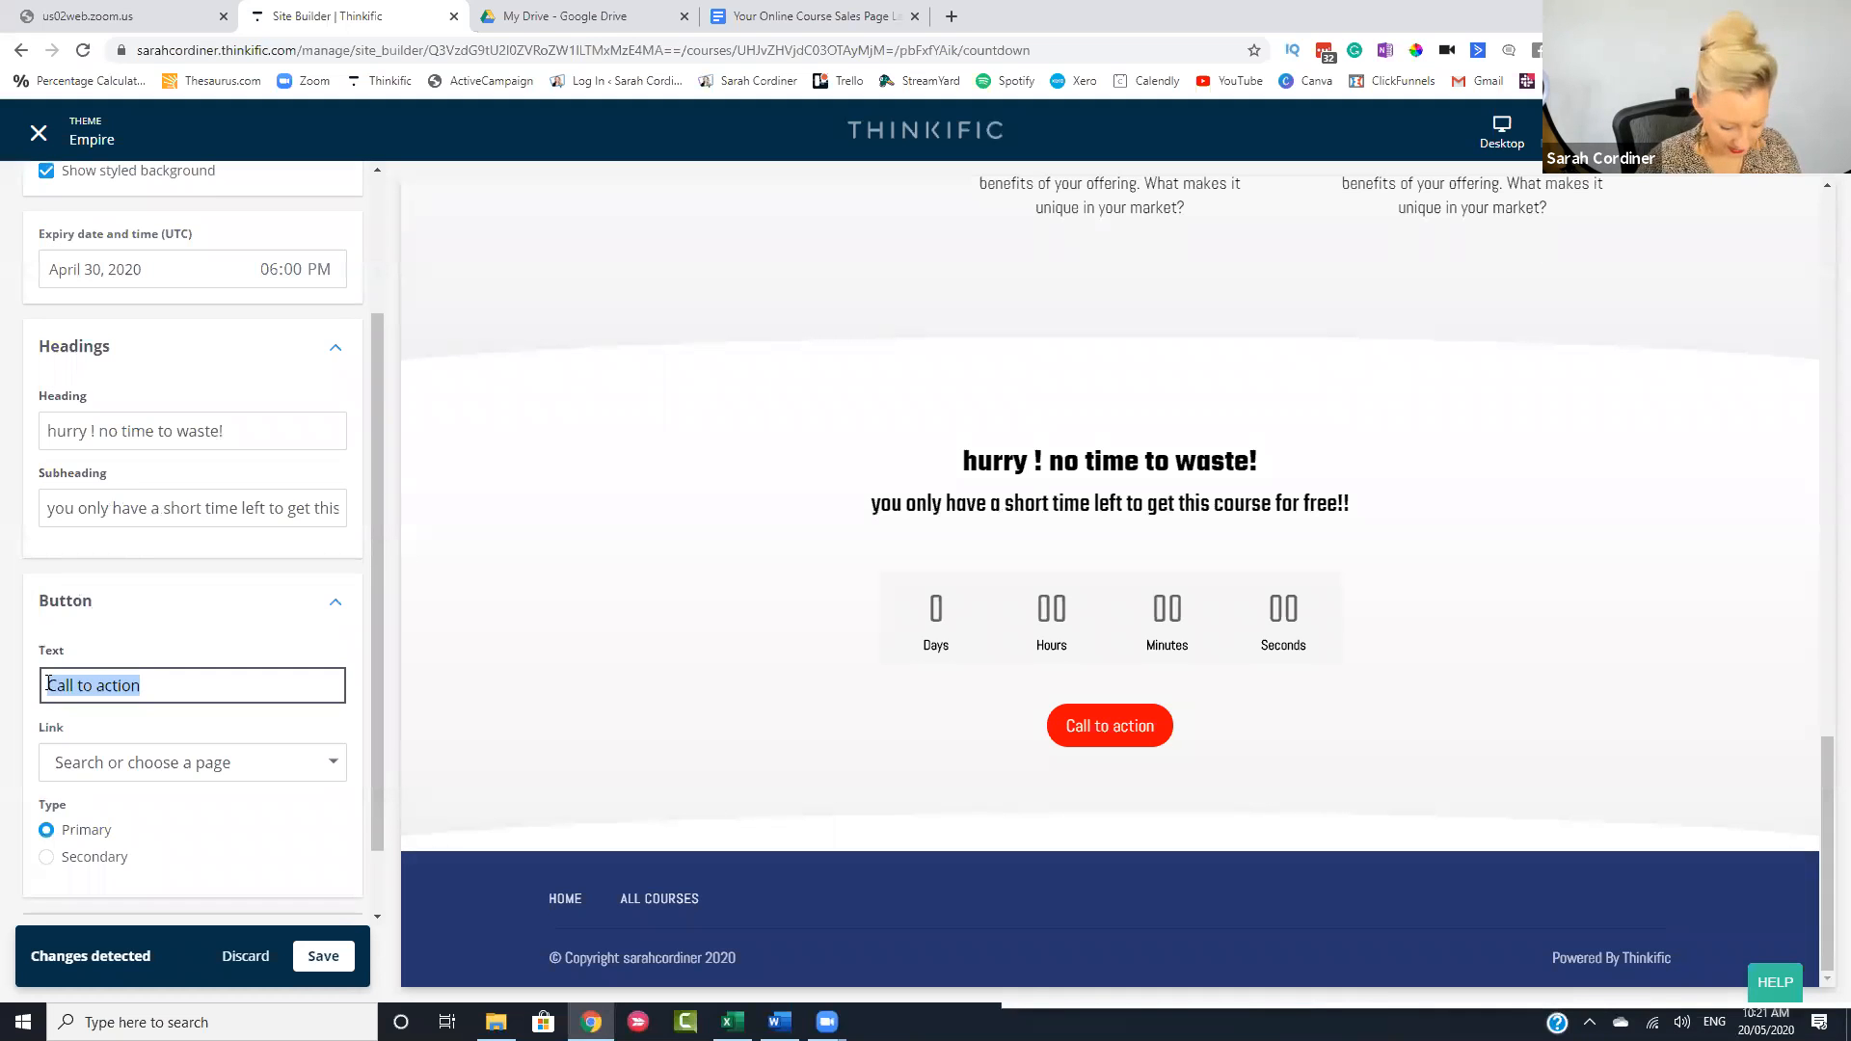
{"action": "type", "text": "ENROLL NOW"}
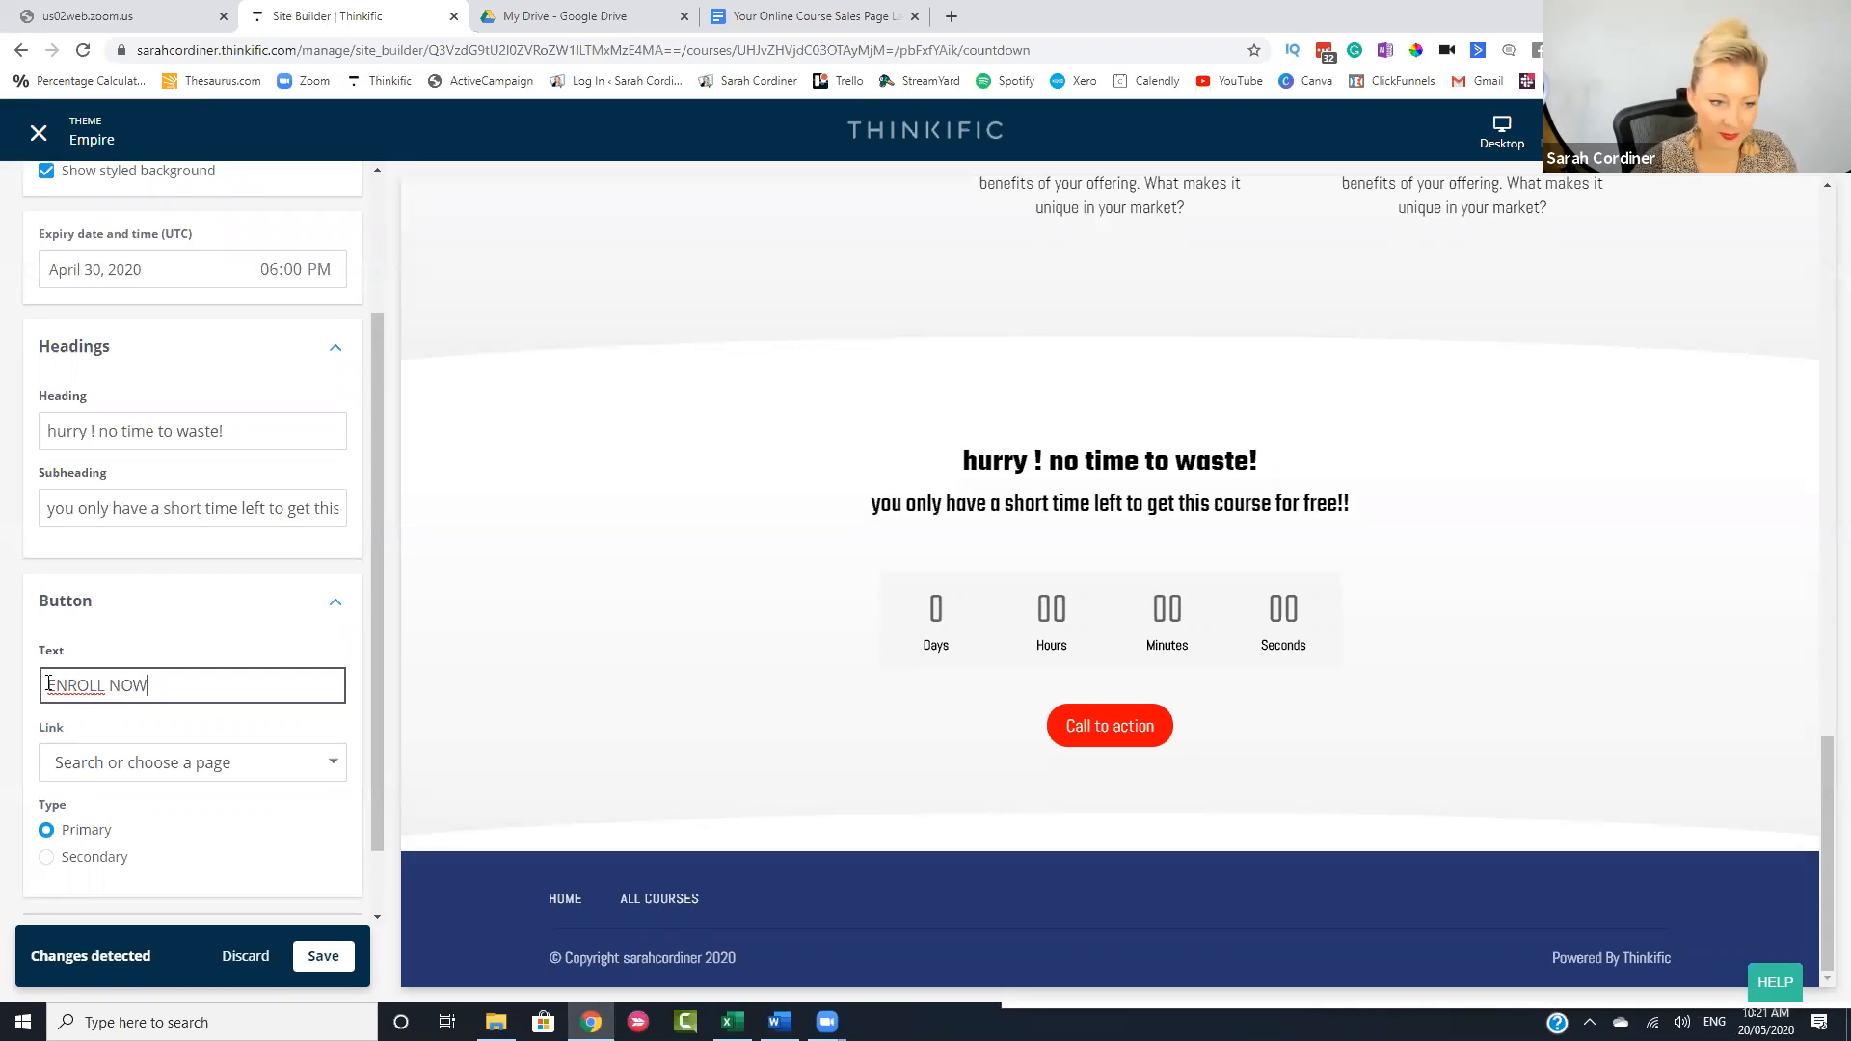
- Link the countdown button to the checkout page of How to make coffee with the "How to make coffee - Free" price, and save the page
{"action": "left_click", "coordinate": [147, 764]}
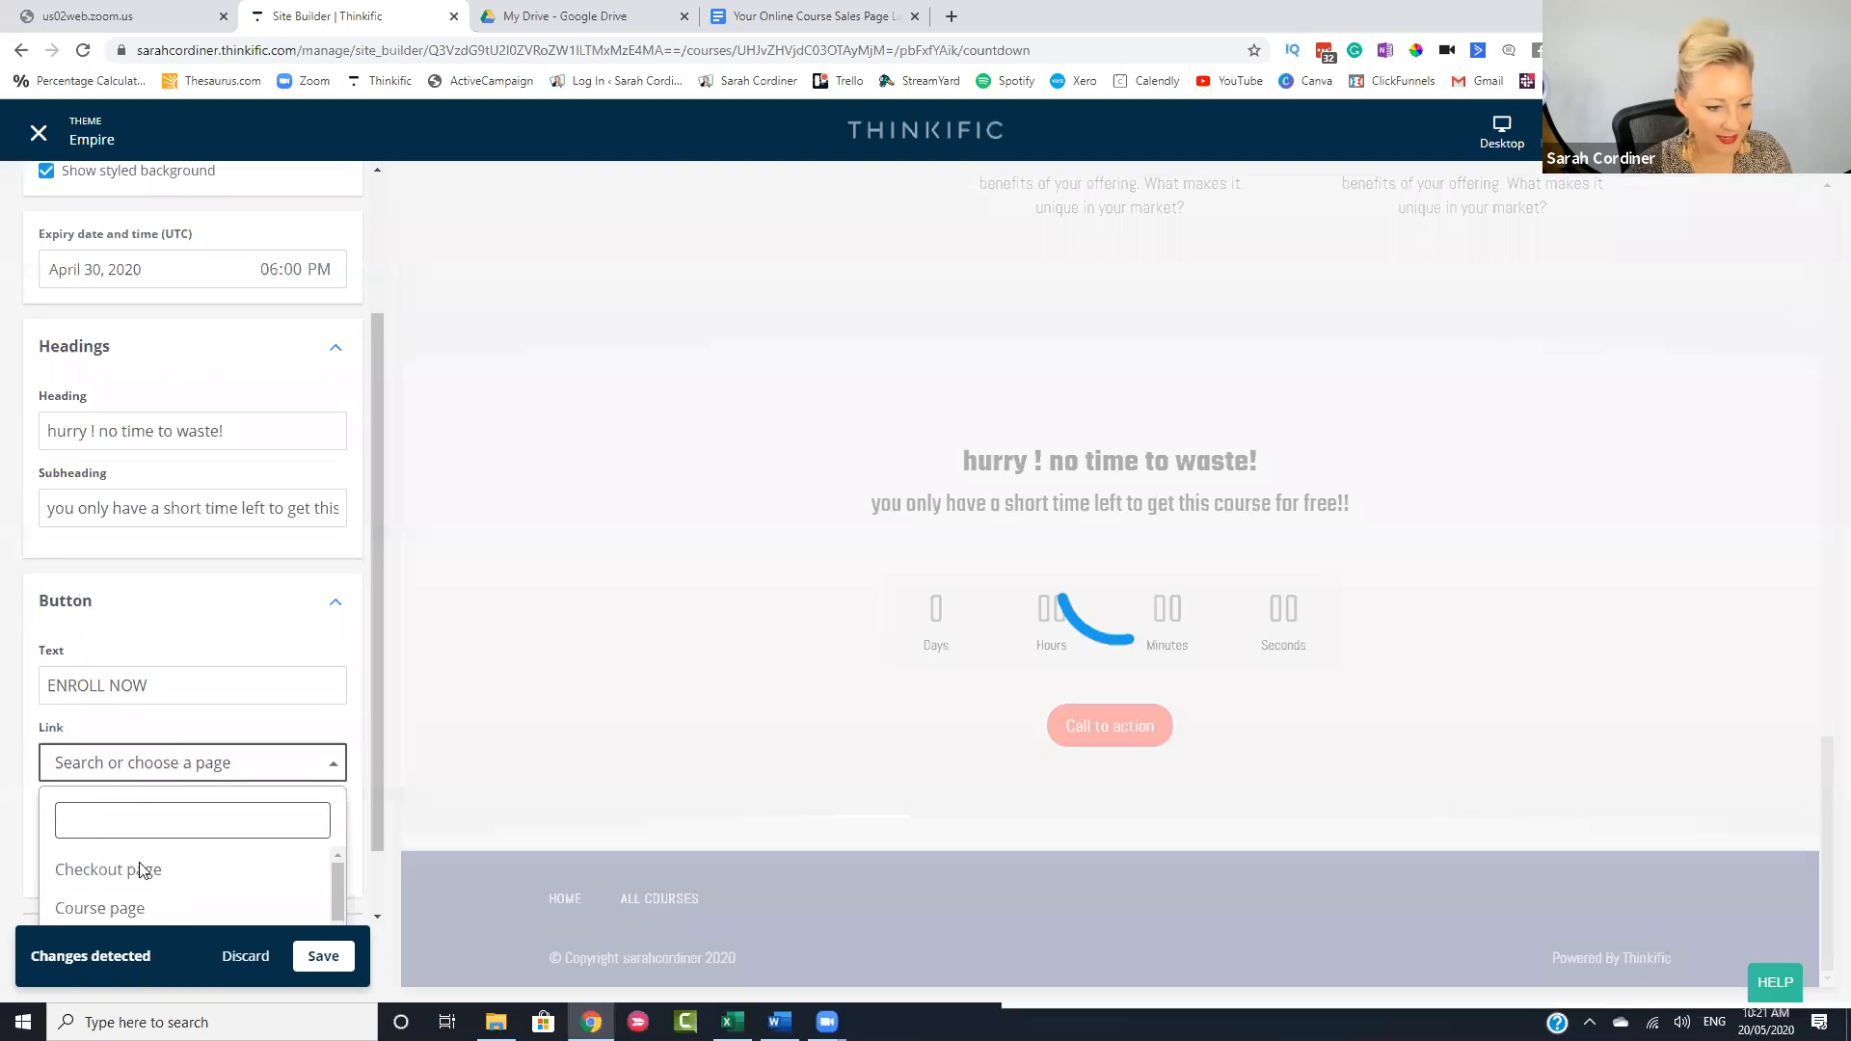
{"action": "left_click", "coordinate": [143, 870]}
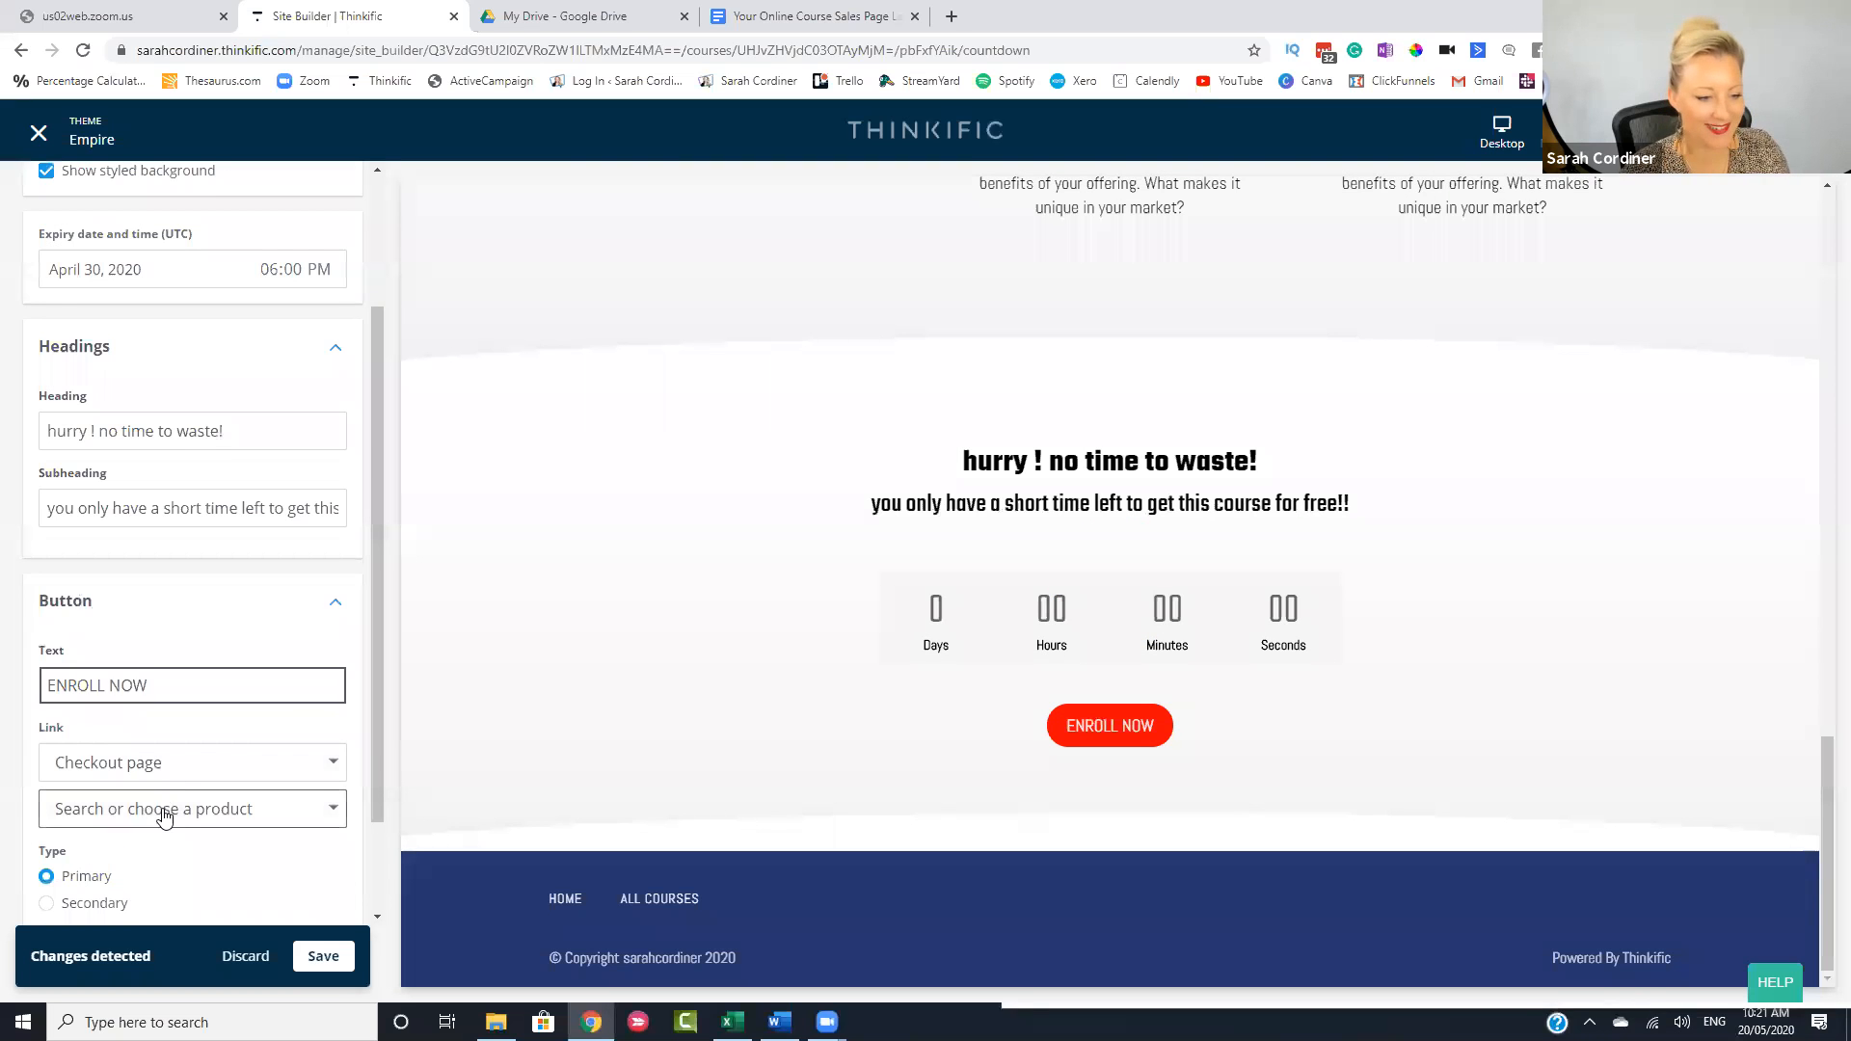
{"action": "left_click", "coordinate": [164, 808]}
{"action": "left_click", "coordinate": [132, 879]}
{"action": "scroll", "coordinate": [157, 770], "scroll_direction": "down", "scroll_amount": 2}
{"action": "left_click", "coordinate": [151, 694]}
{"action": "left_click", "coordinate": [131, 787]}
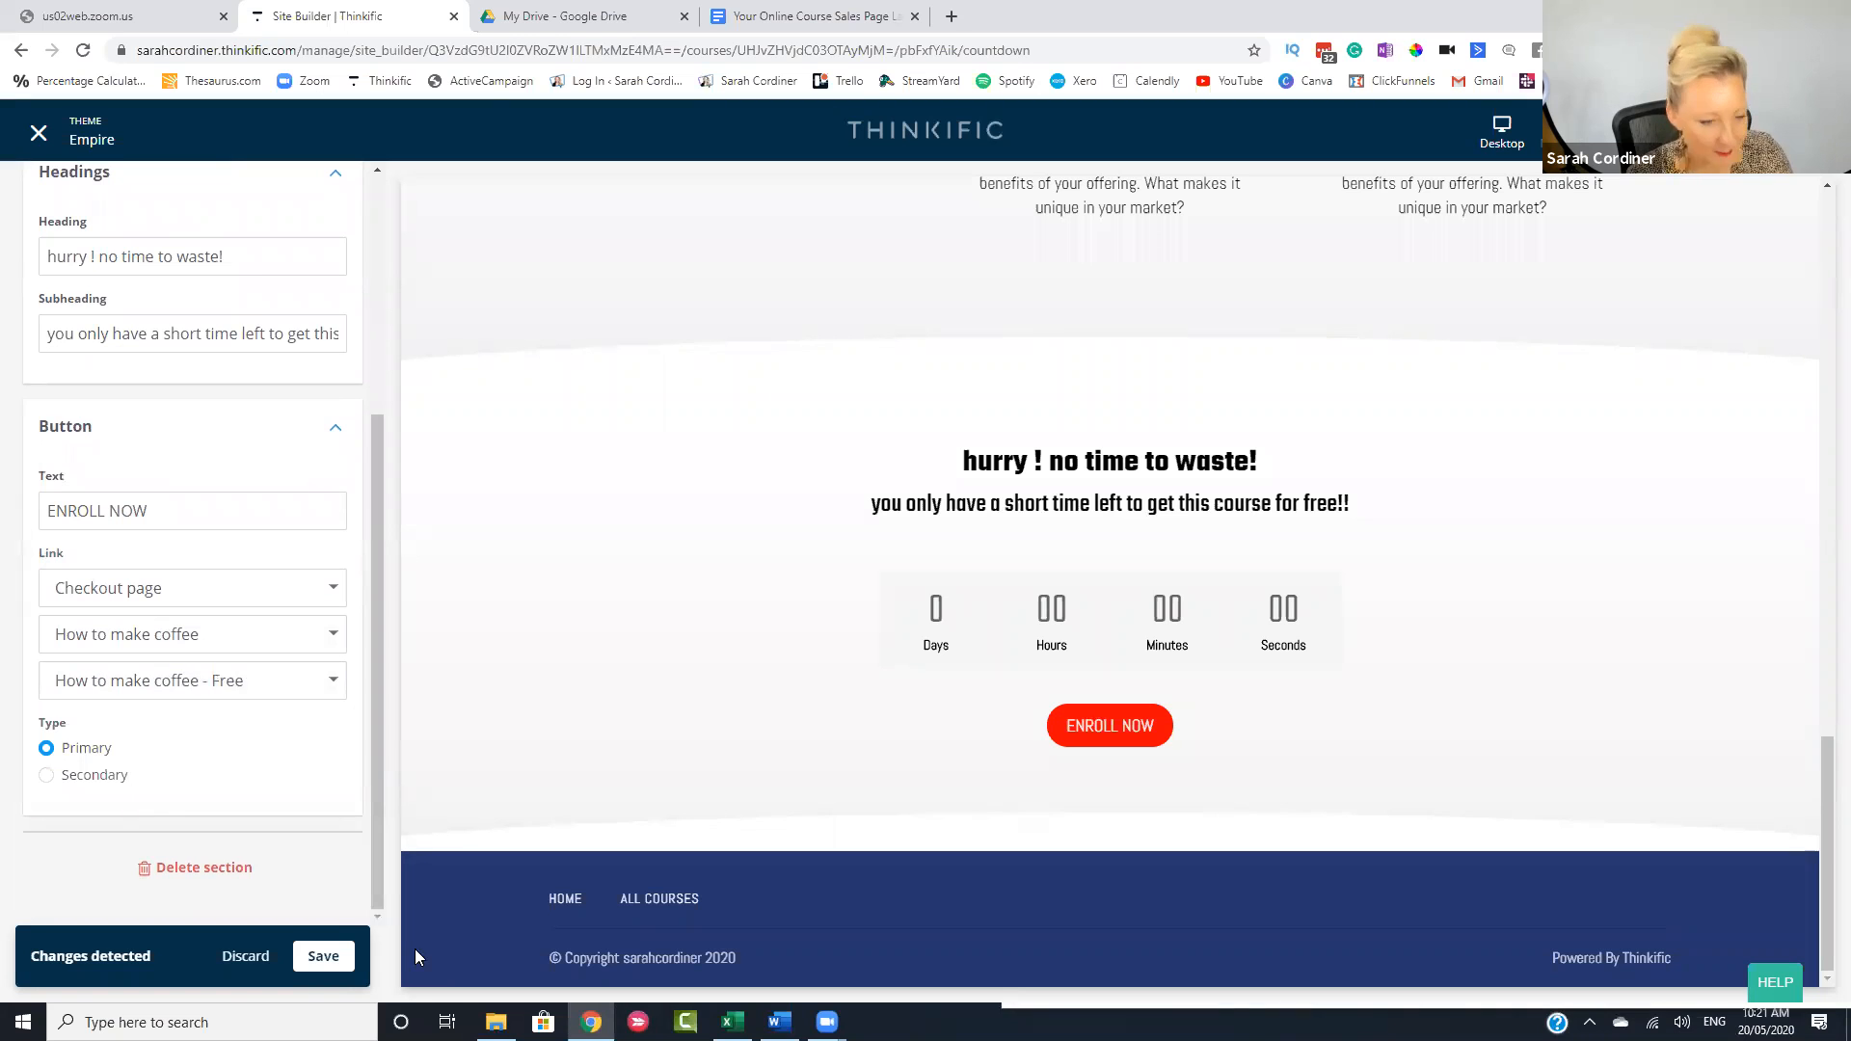
{"action": "left_click", "coordinate": [332, 956]}
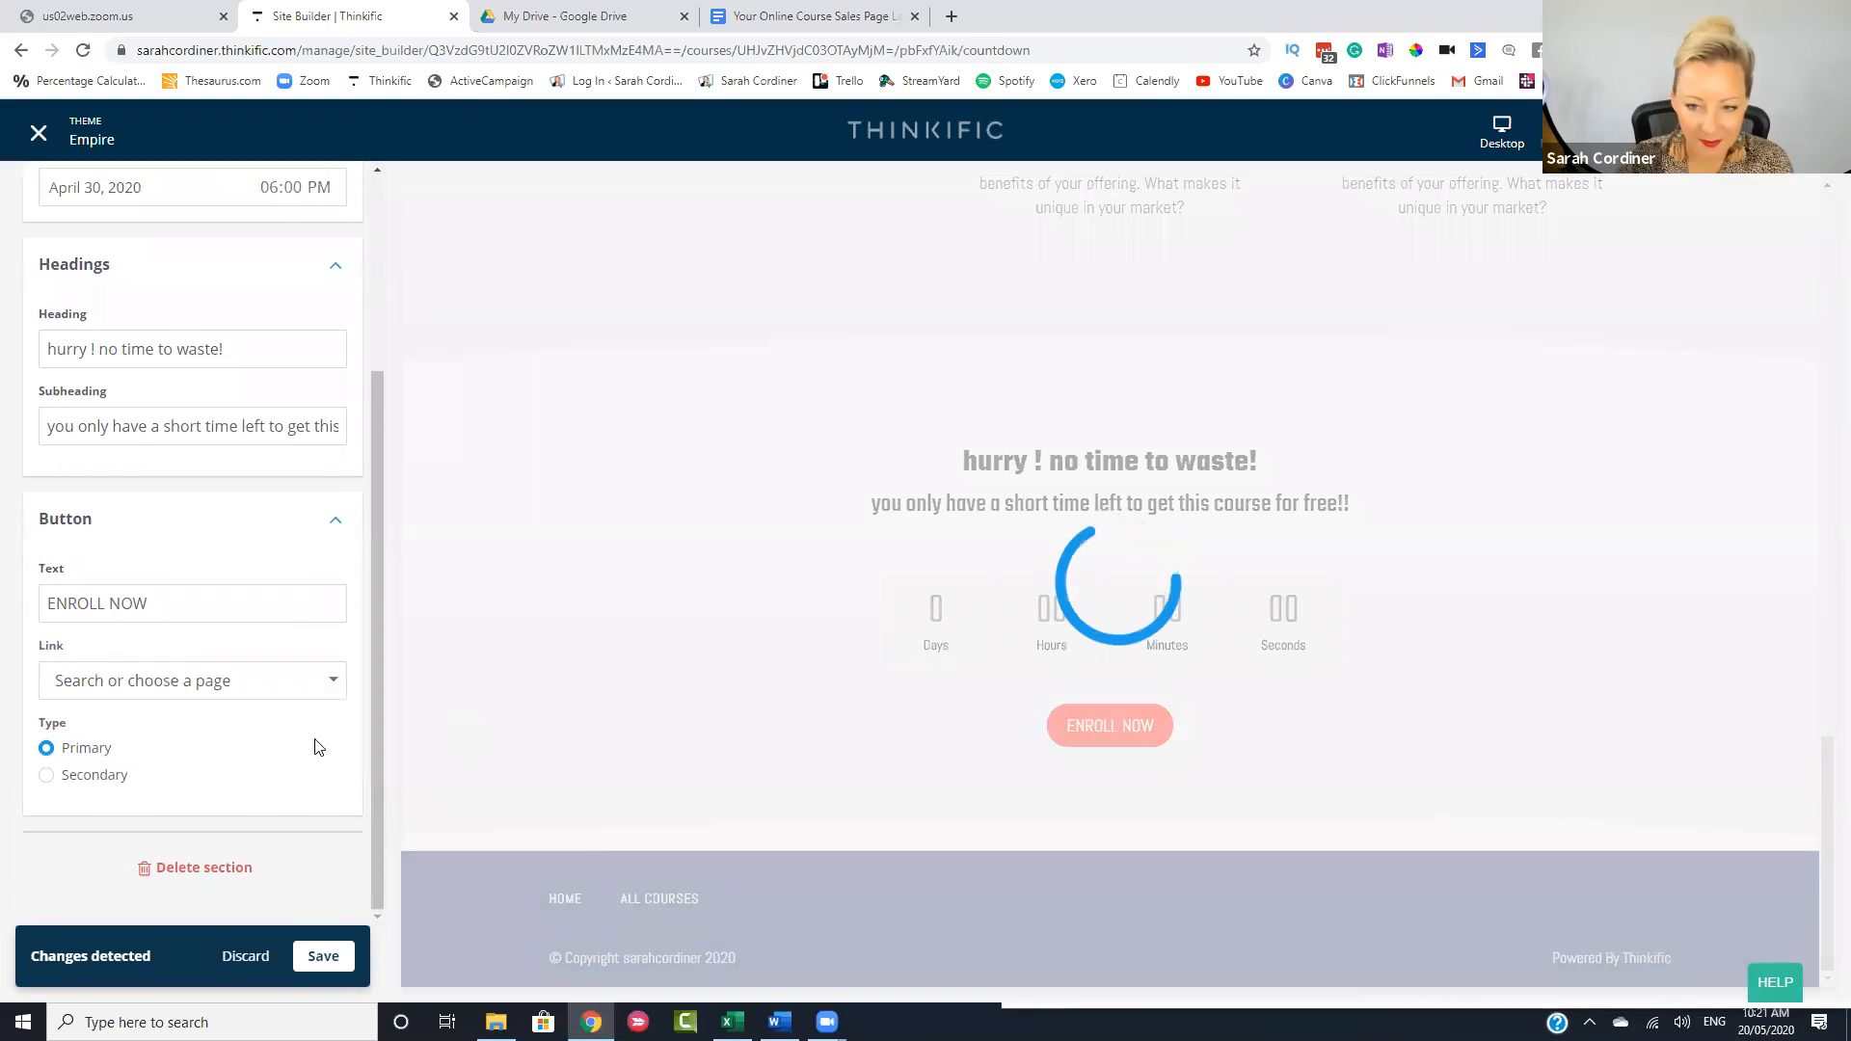
- Return from the countdown timer settings to the How To Make Coffee section list and save the page changes
{"action": "scroll", "coordinate": [730, 691], "scroll_direction": "up", "scroll_amount": 20}
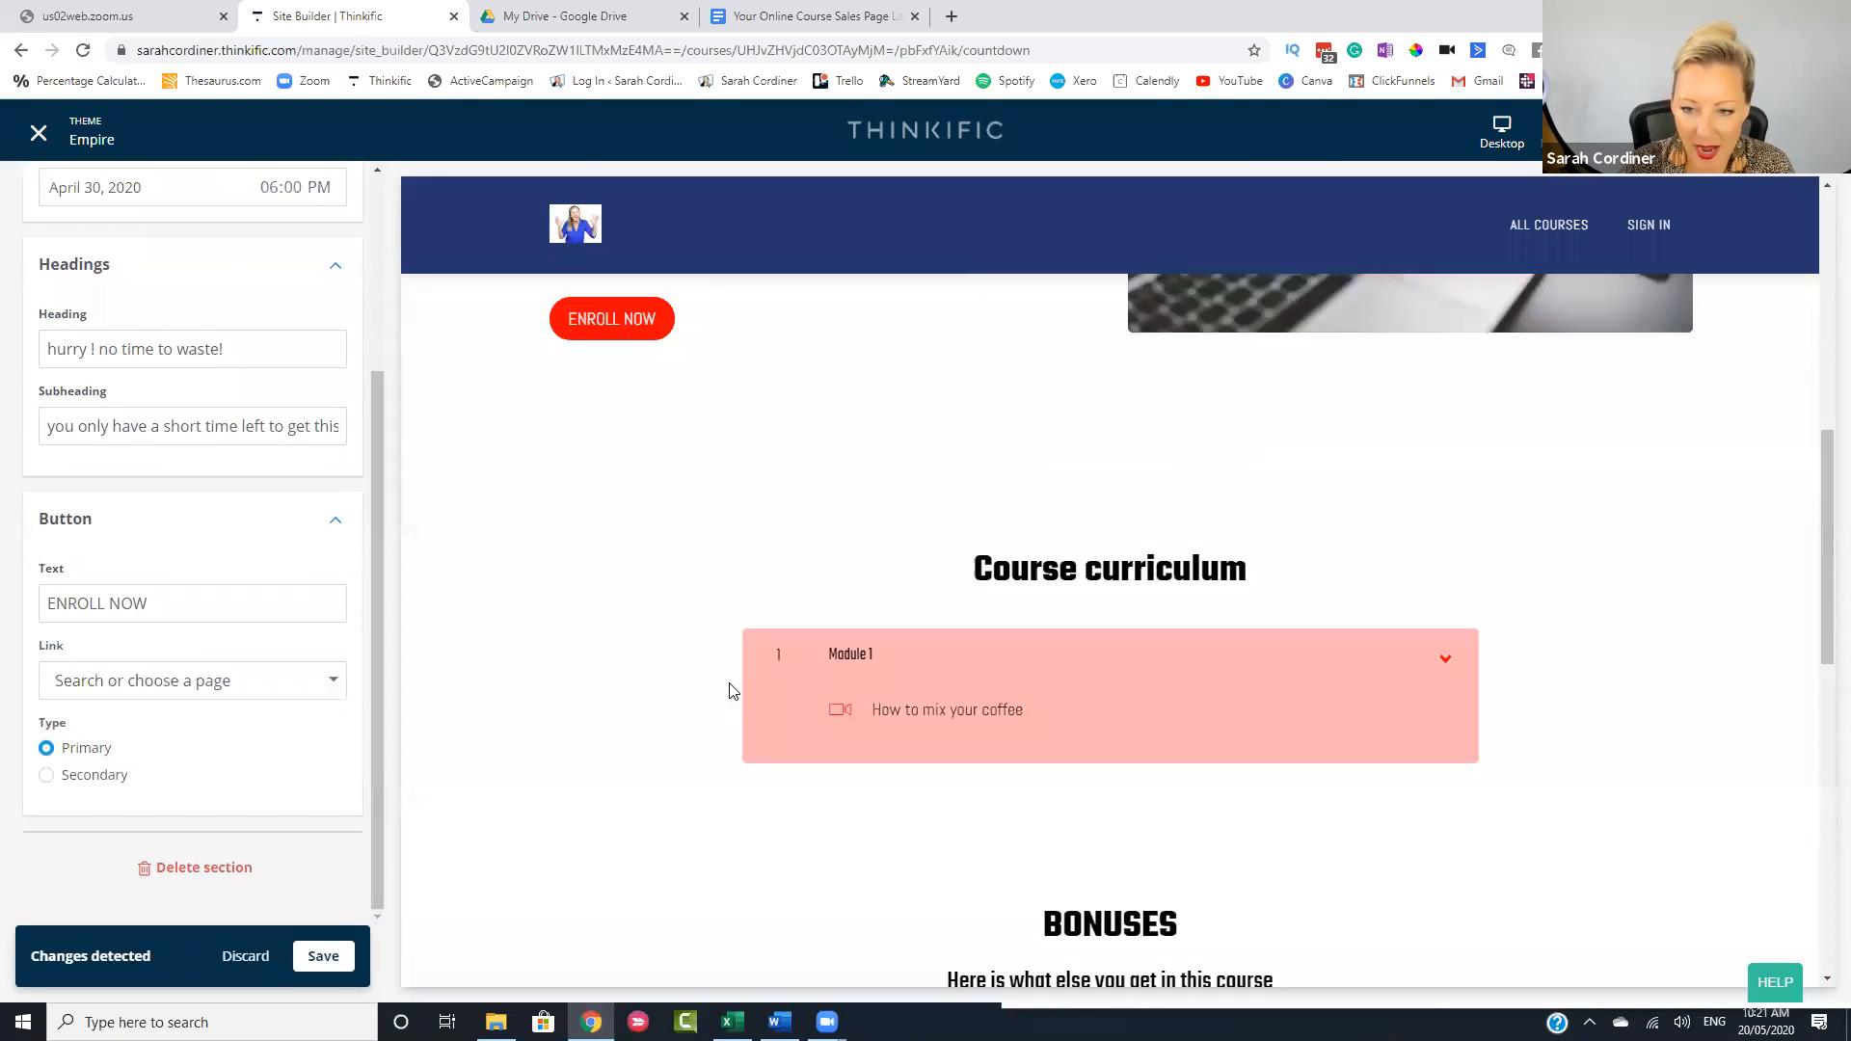
{"action": "scroll", "coordinate": [730, 690], "scroll_direction": "down", "scroll_amount": 5}
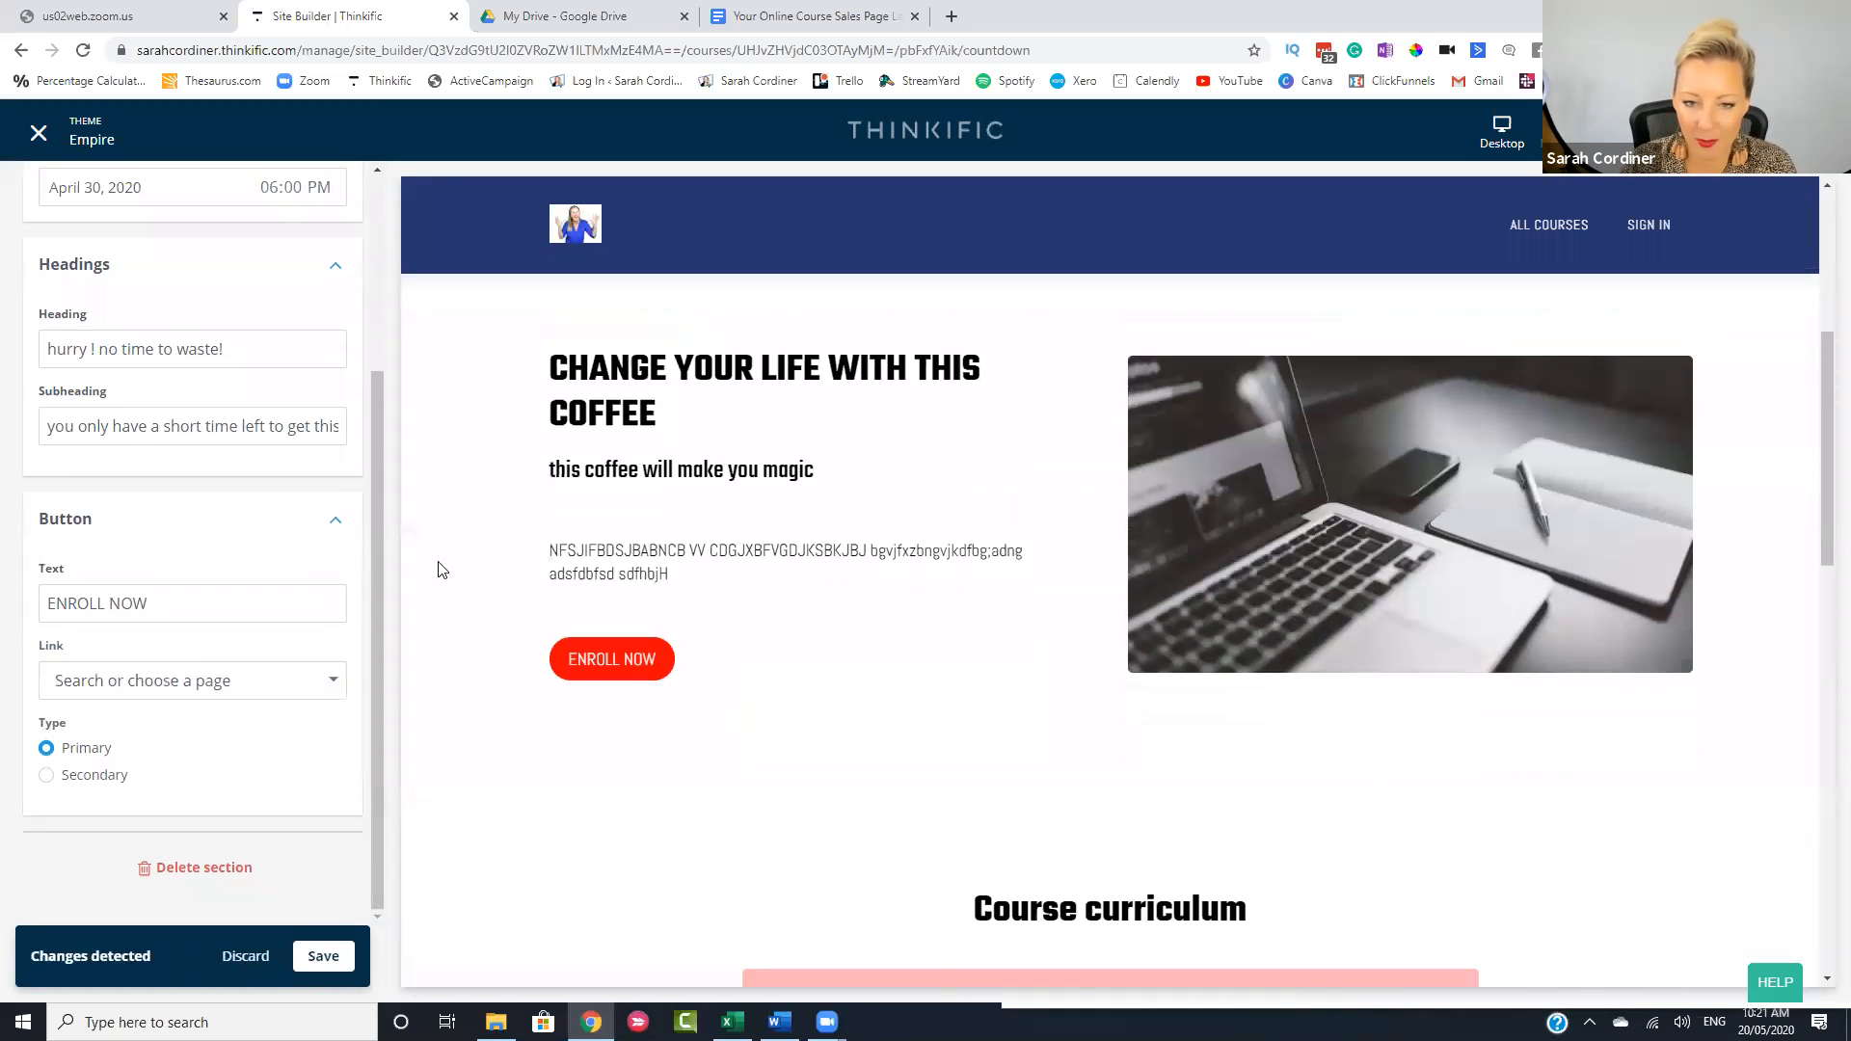
{"action": "scroll", "coordinate": [895, 694], "scroll_direction": "down", "scroll_amount": 3}
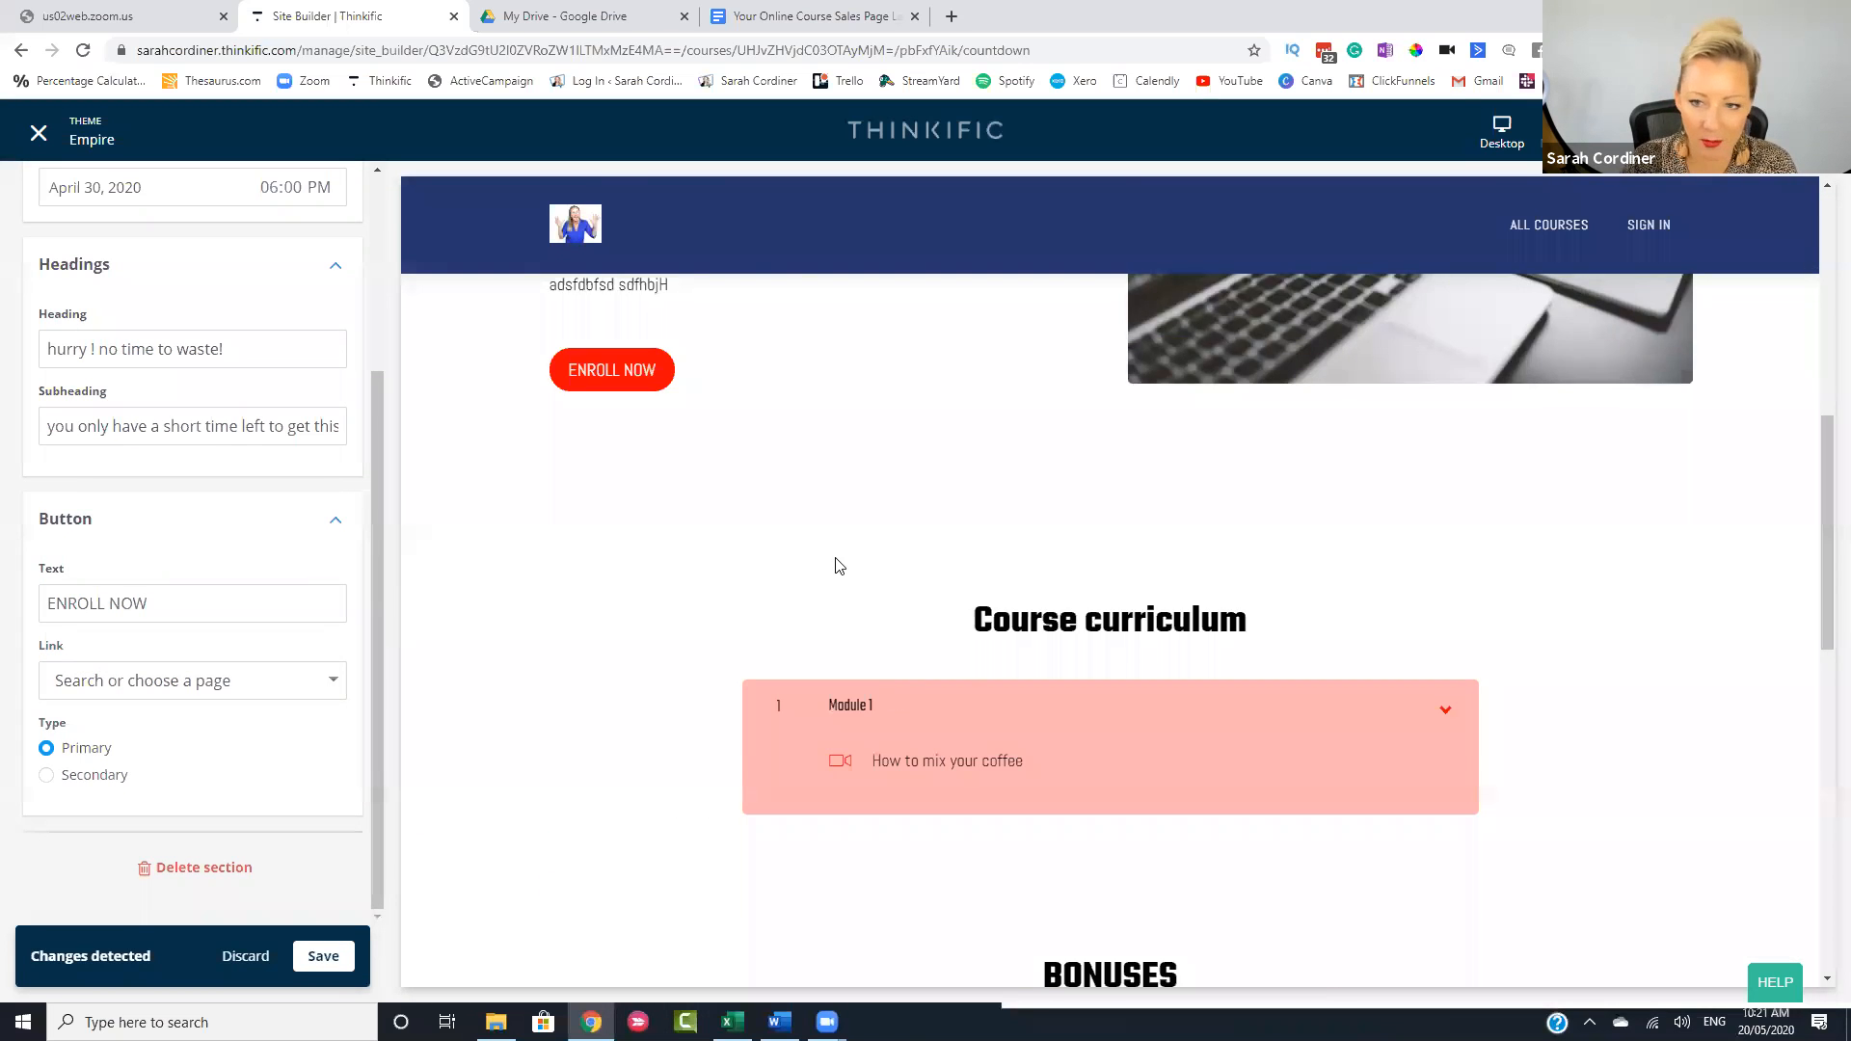
{"action": "scroll", "coordinate": [835, 566], "scroll_direction": "up", "scroll_amount": 4}
{"action": "scroll", "coordinate": [186, 285], "scroll_direction": "up", "scroll_amount": 3}
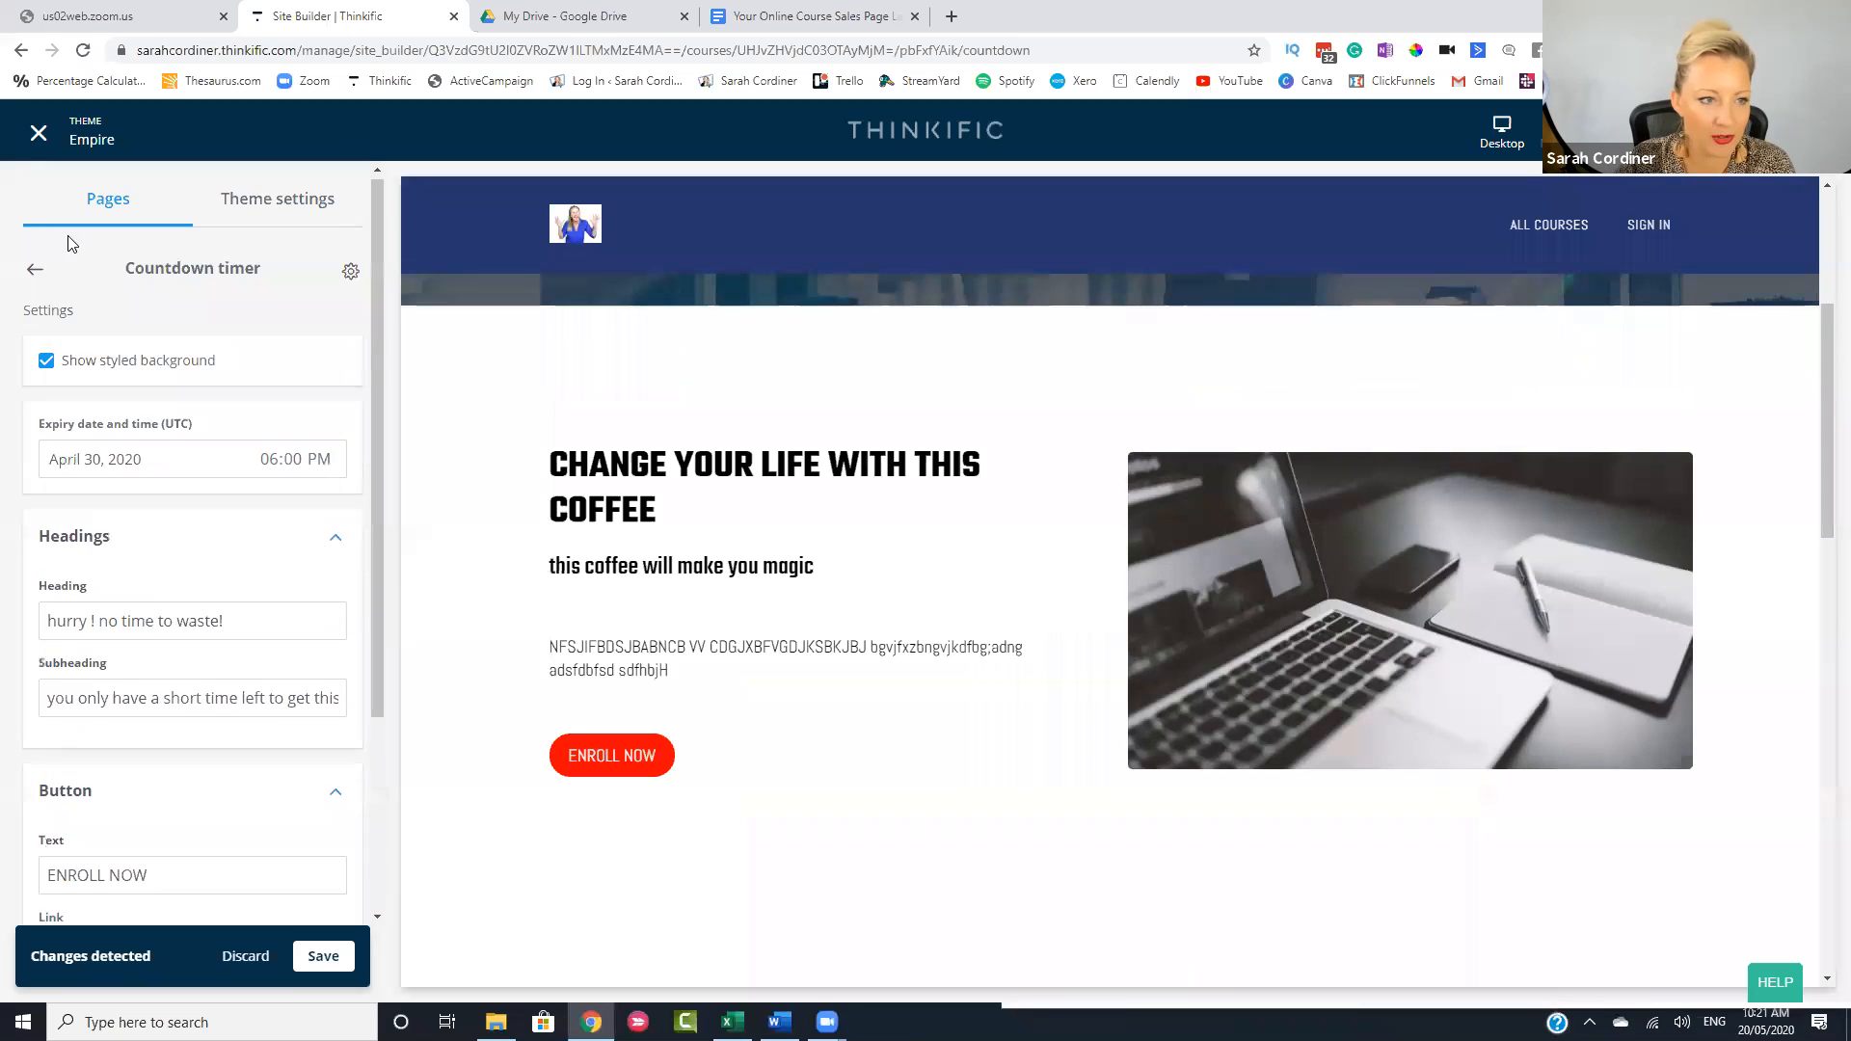
{"action": "left_click", "coordinate": [32, 270]}
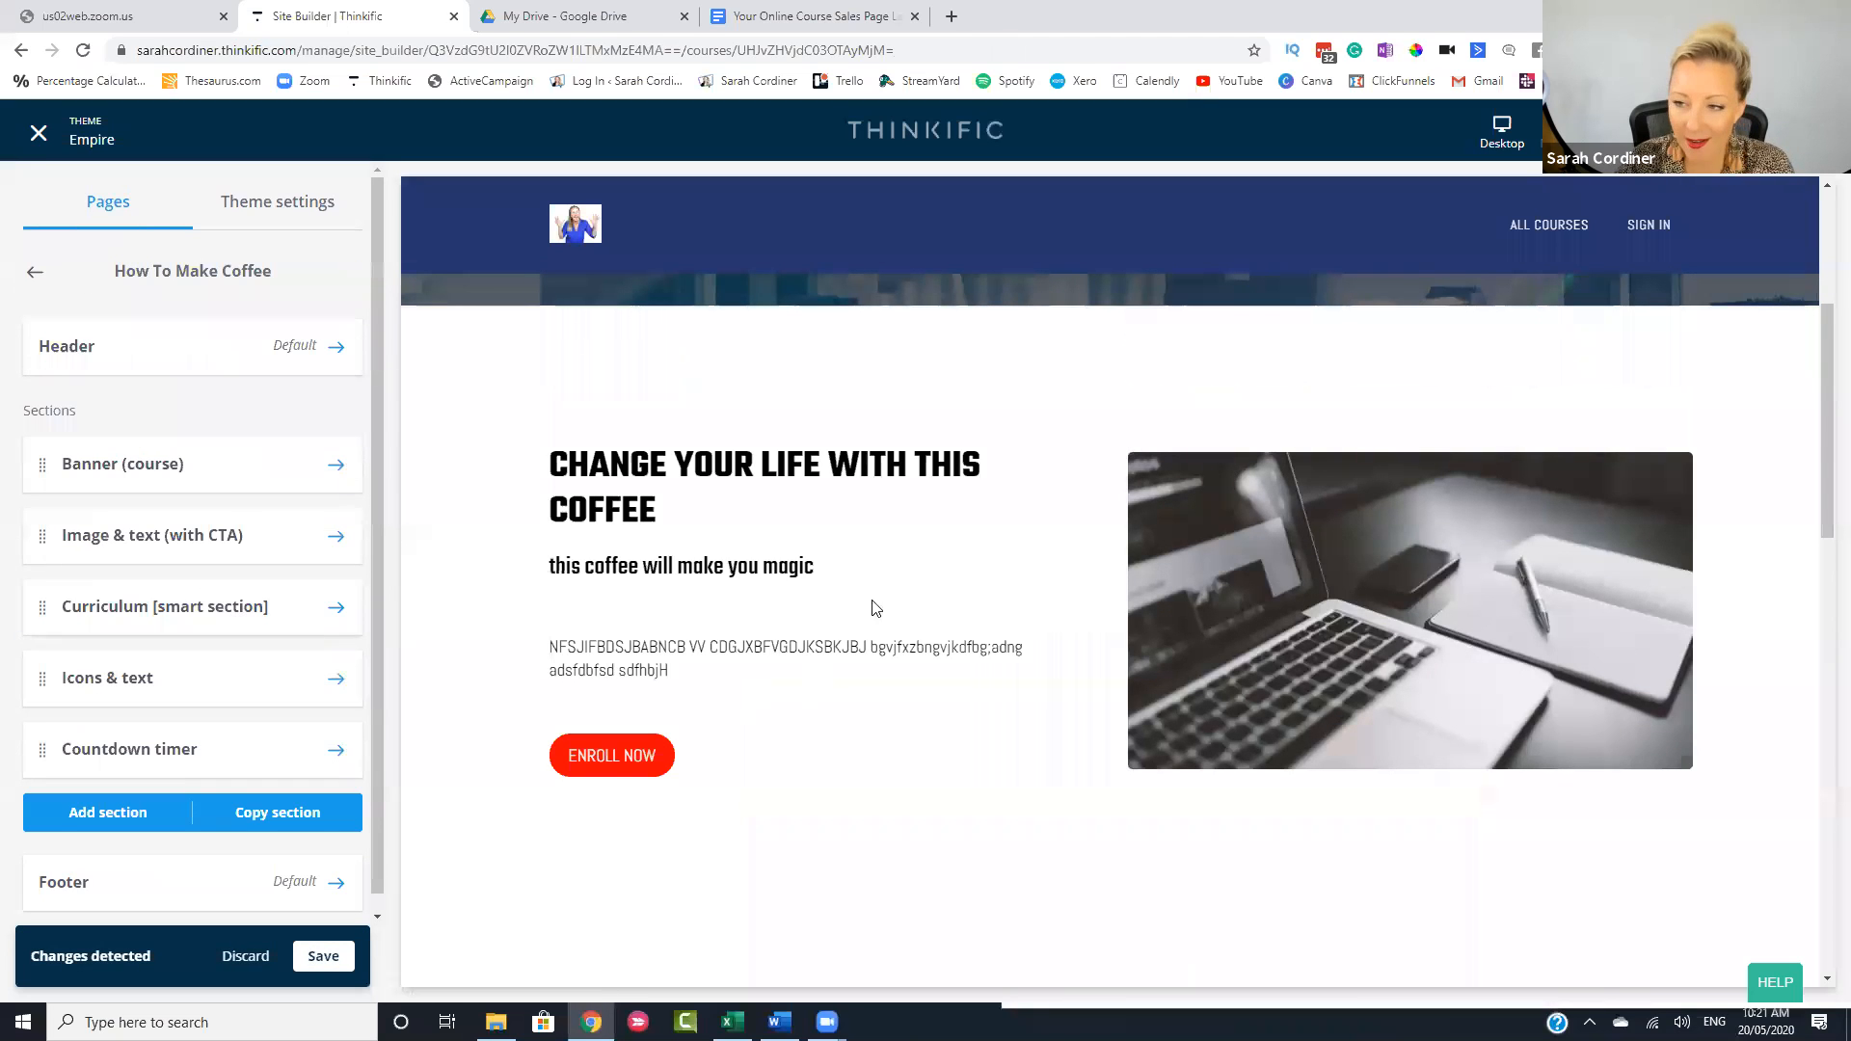
{"action": "scroll", "coordinate": [907, 583], "scroll_direction": "down", "scroll_amount": 4}
{"action": "left_click", "coordinate": [324, 956]}
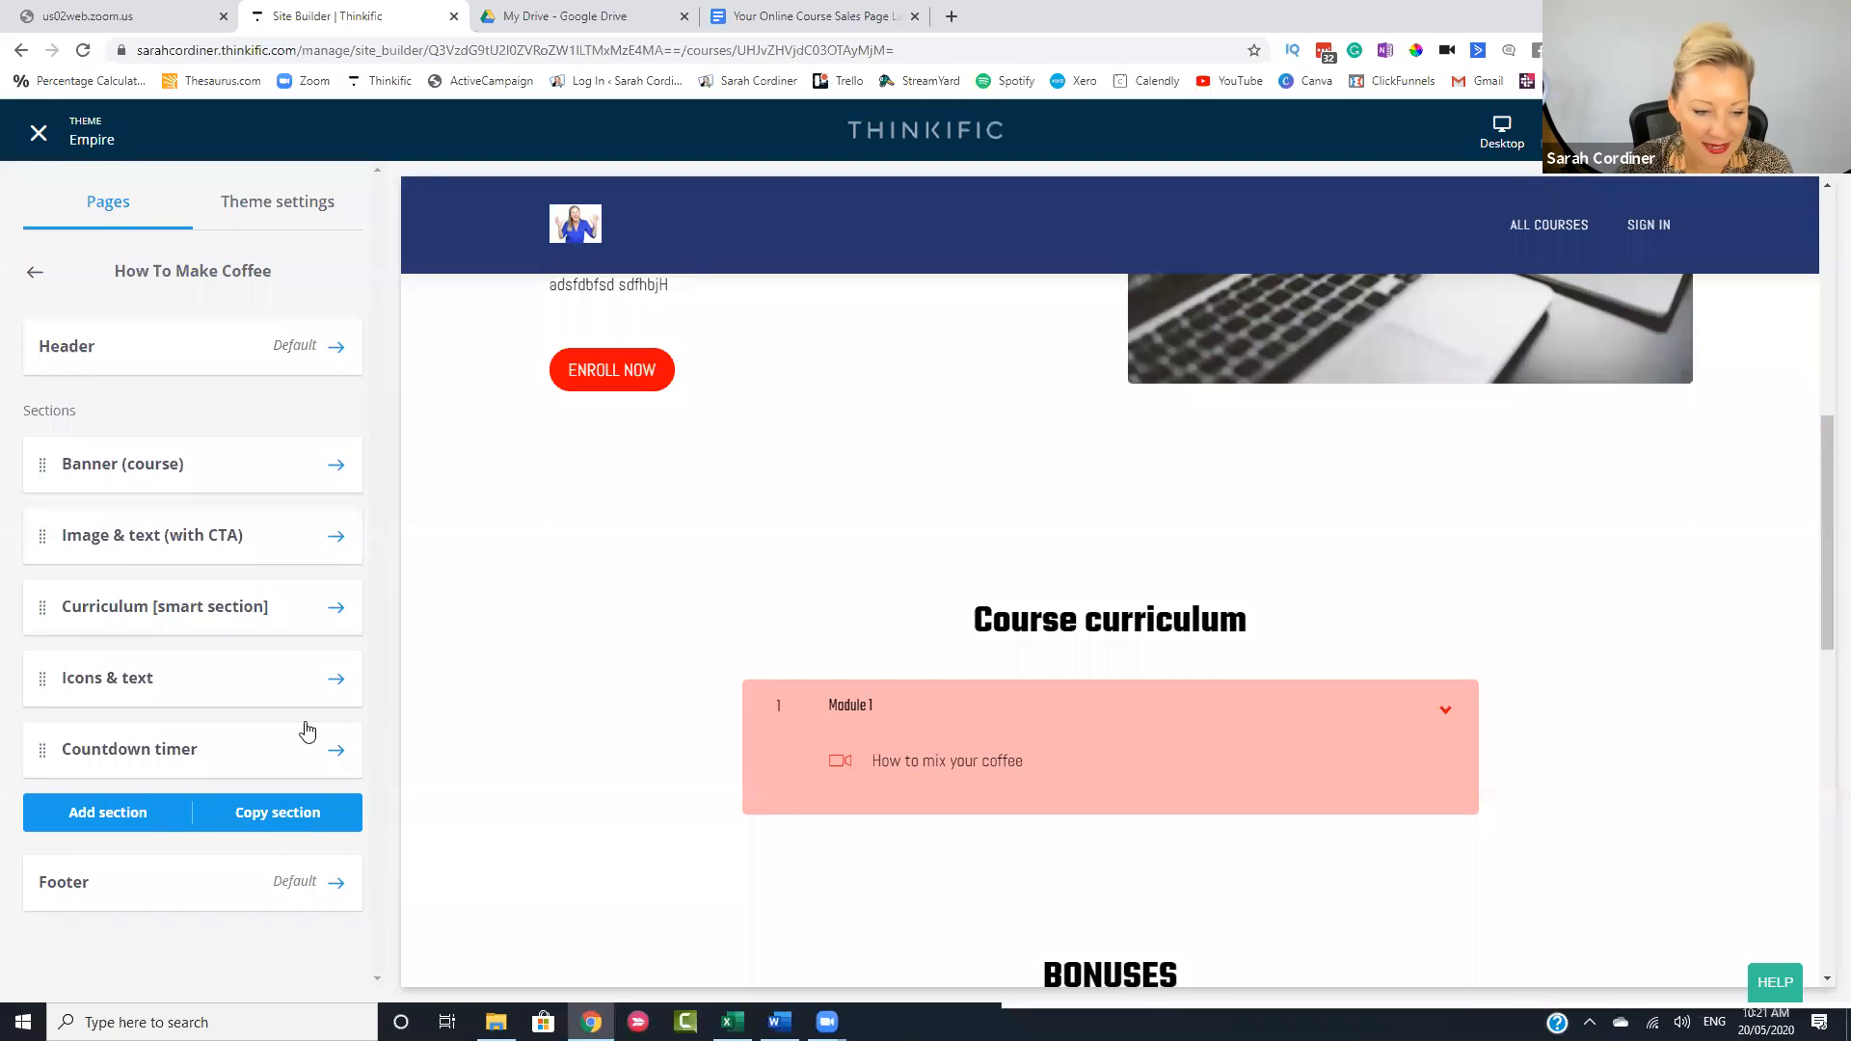
- Look over the countdown timer's settings and review the whole landing page preview, from the banner down to the countdown section
{"action": "left_click", "coordinate": [262, 759]}
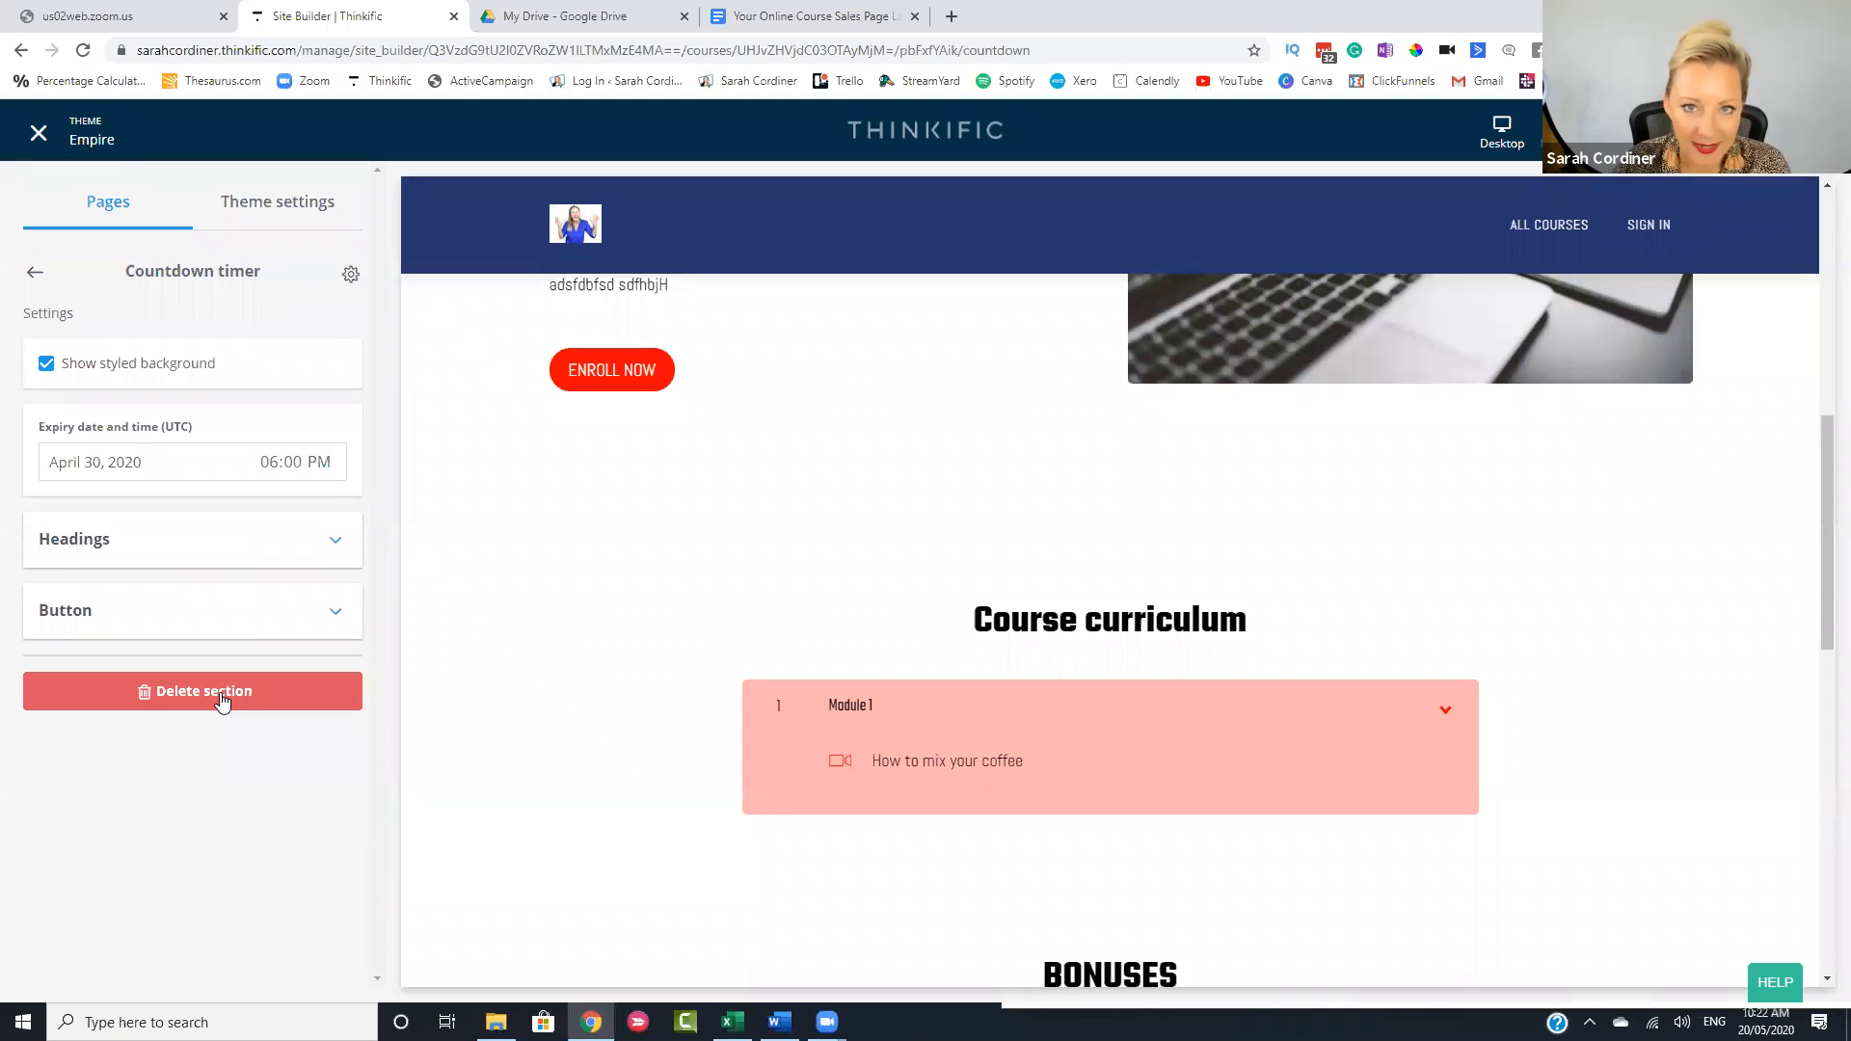
{"action": "left_click", "coordinate": [35, 274]}
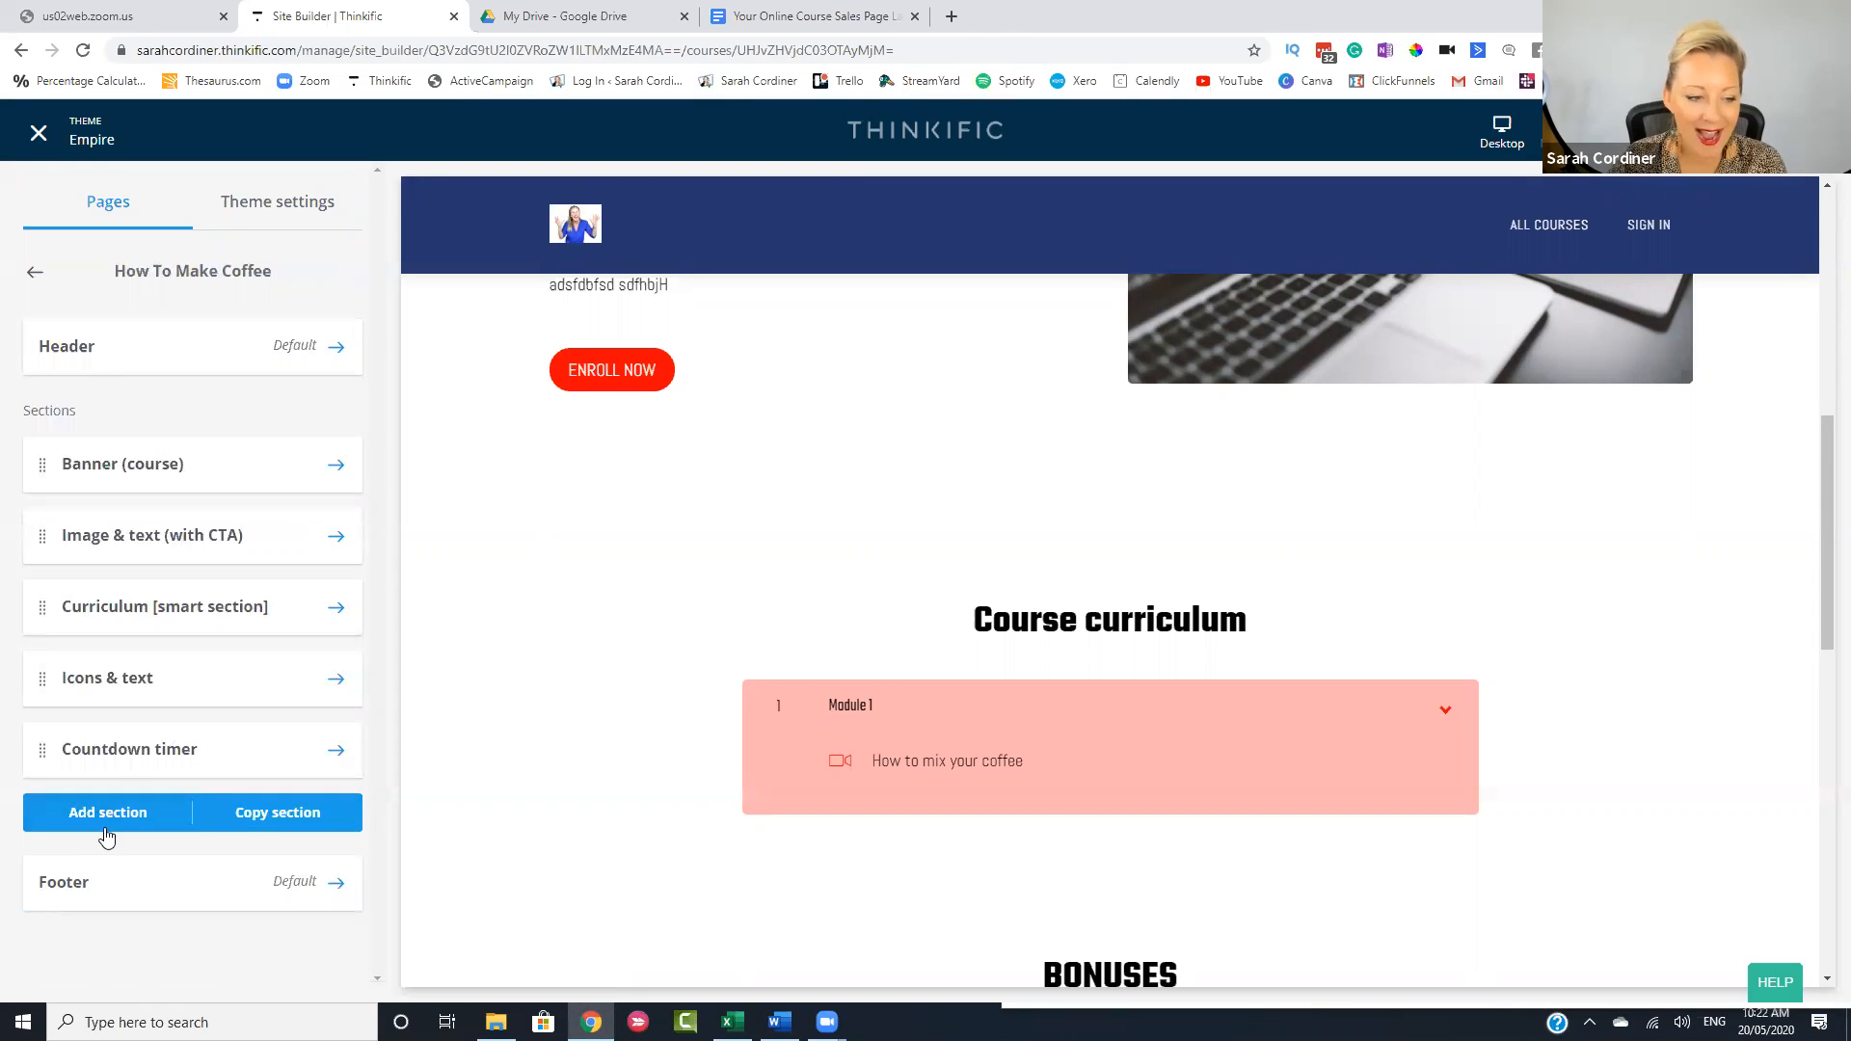
{"action": "scroll", "coordinate": [730, 731], "scroll_direction": "down", "scroll_amount": 3}
{"action": "scroll", "coordinate": [730, 731], "scroll_direction": "down", "scroll_amount": 6}
{"action": "scroll", "coordinate": [730, 731], "scroll_direction": "up", "scroll_amount": 4}
{"action": "scroll", "coordinate": [730, 731], "scroll_direction": "down", "scroll_amount": 6}
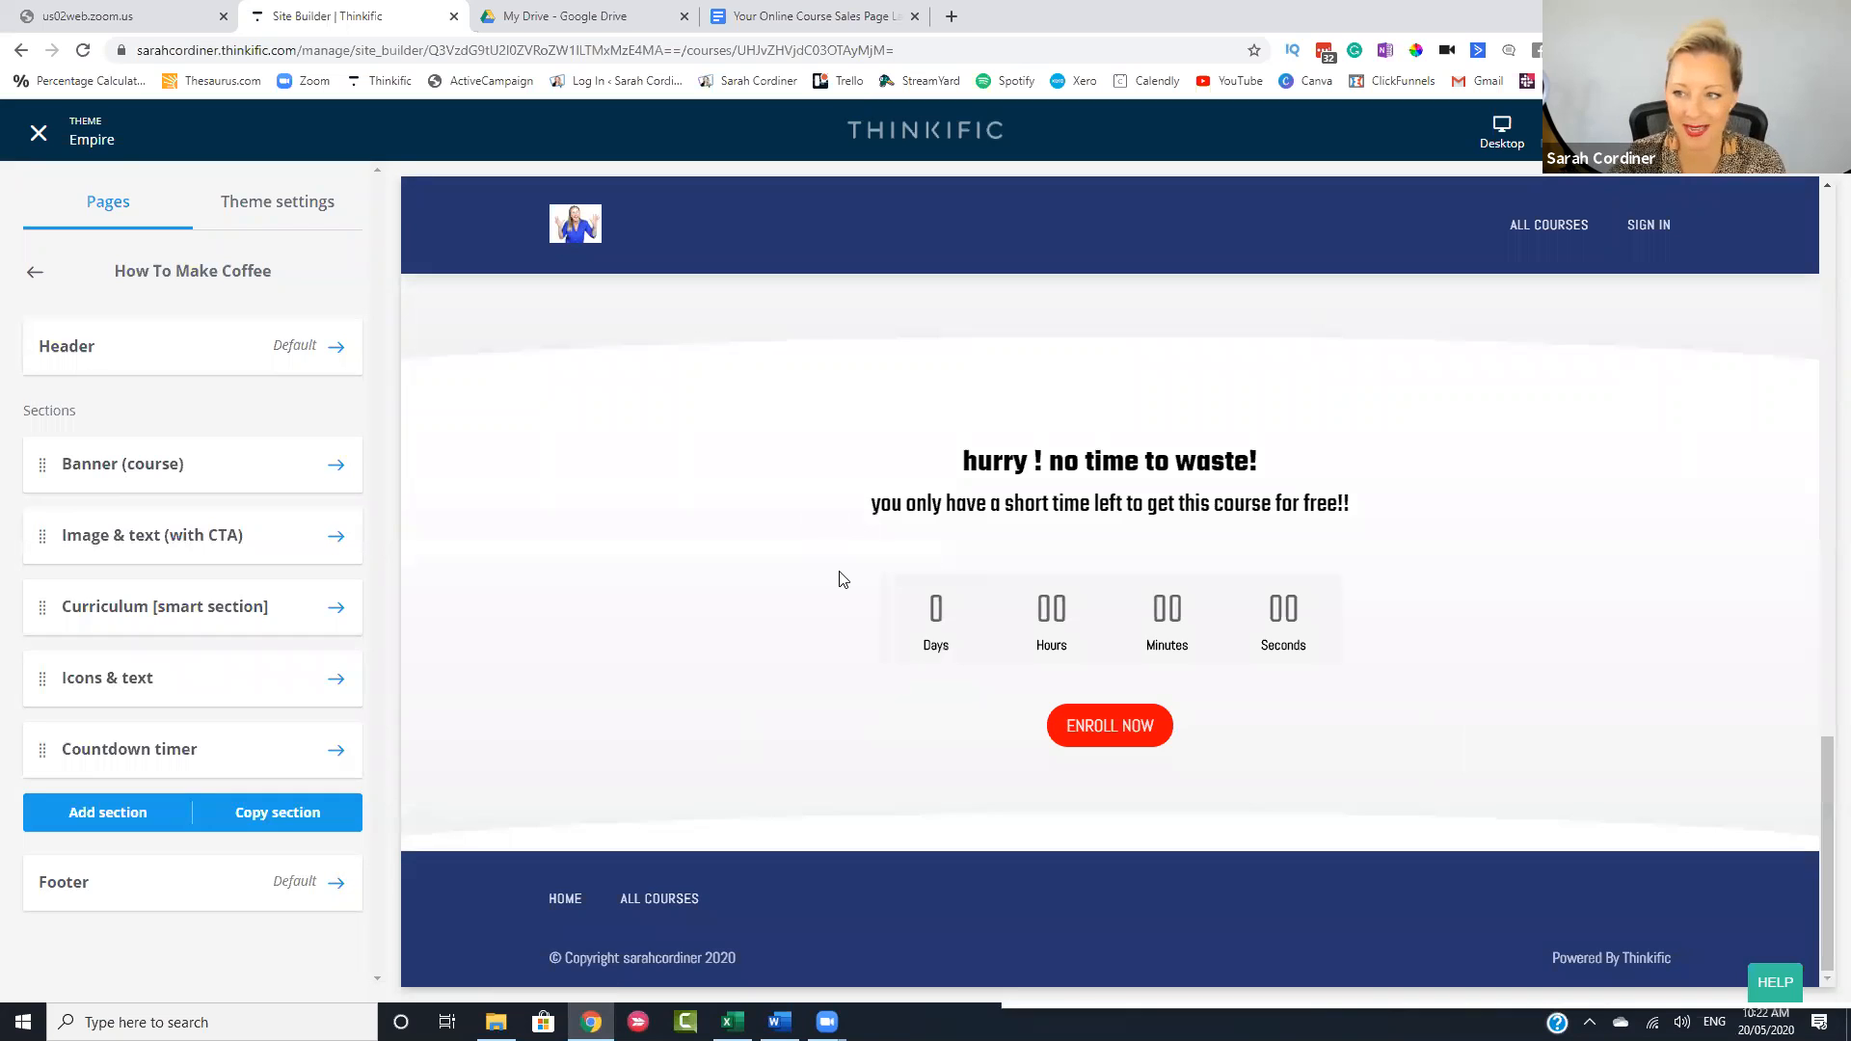
{"action": "scroll", "coordinate": [839, 578], "scroll_direction": "up", "scroll_amount": 12}
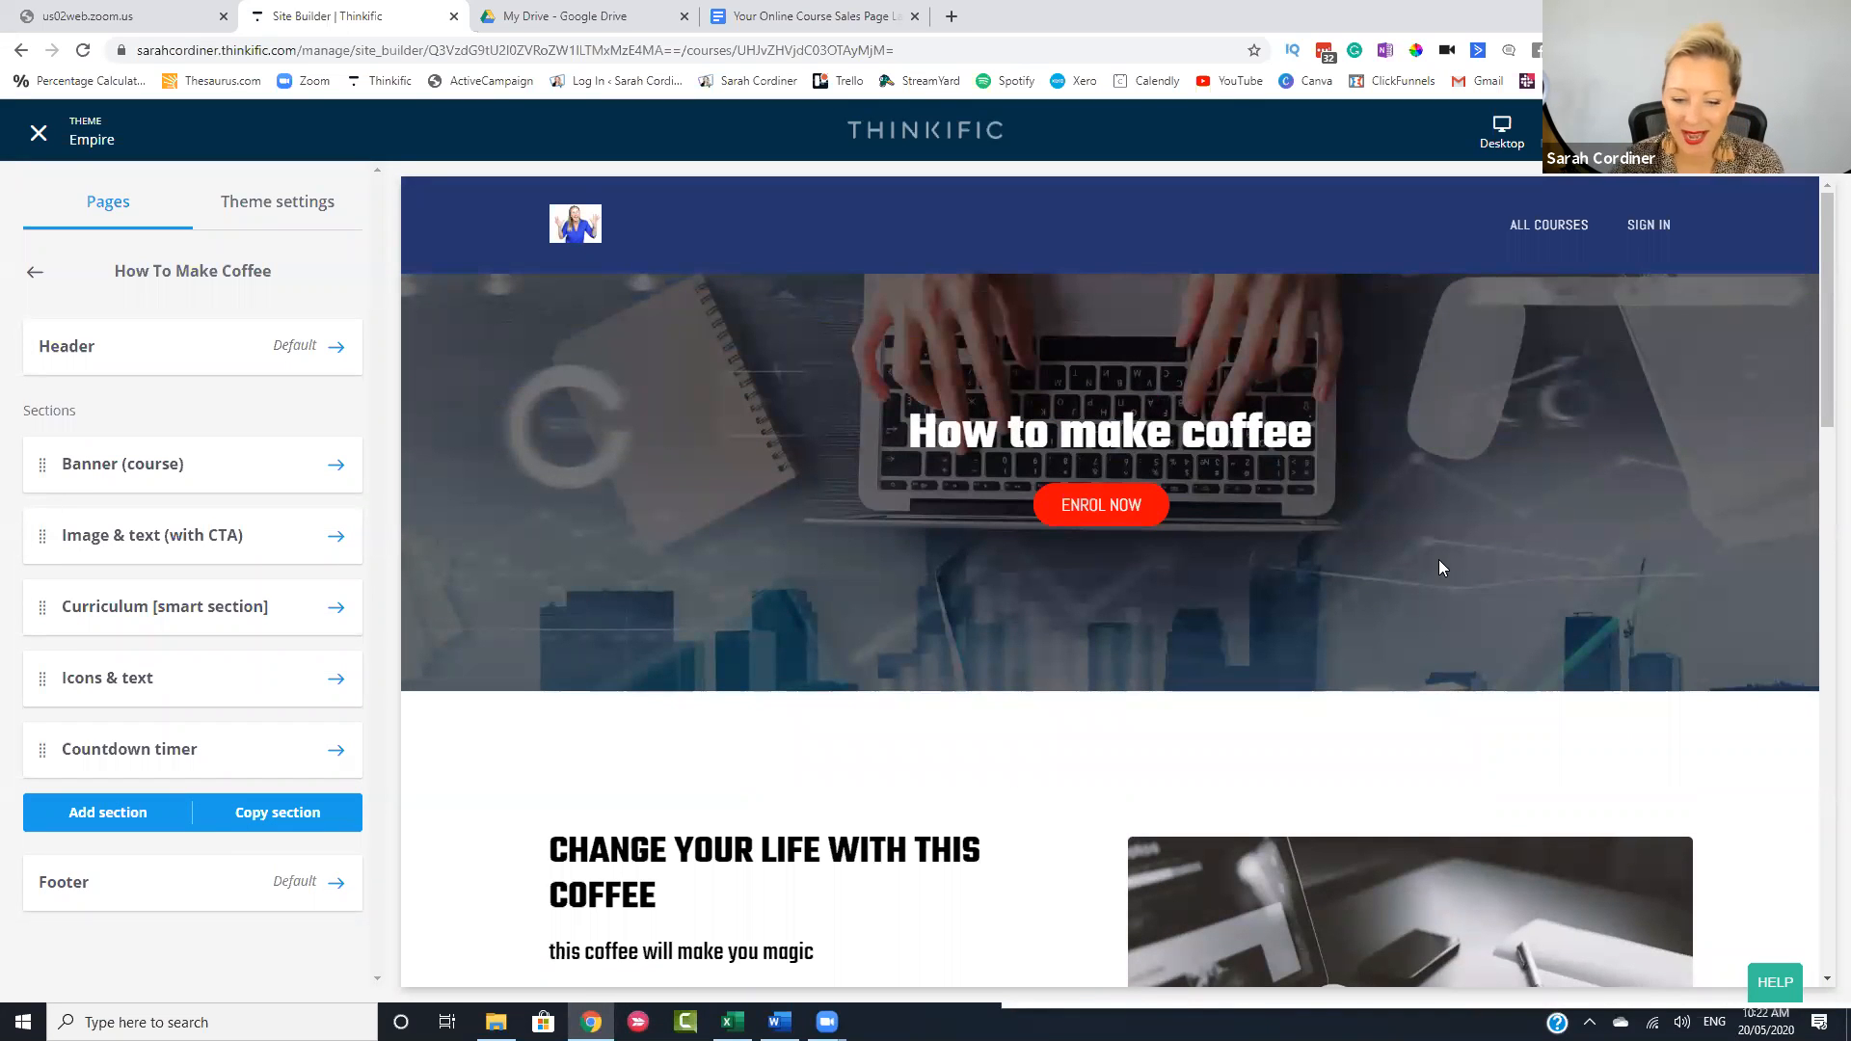
{"action": "scroll", "coordinate": [966, 427], "scroll_direction": "down", "scroll_amount": 5}
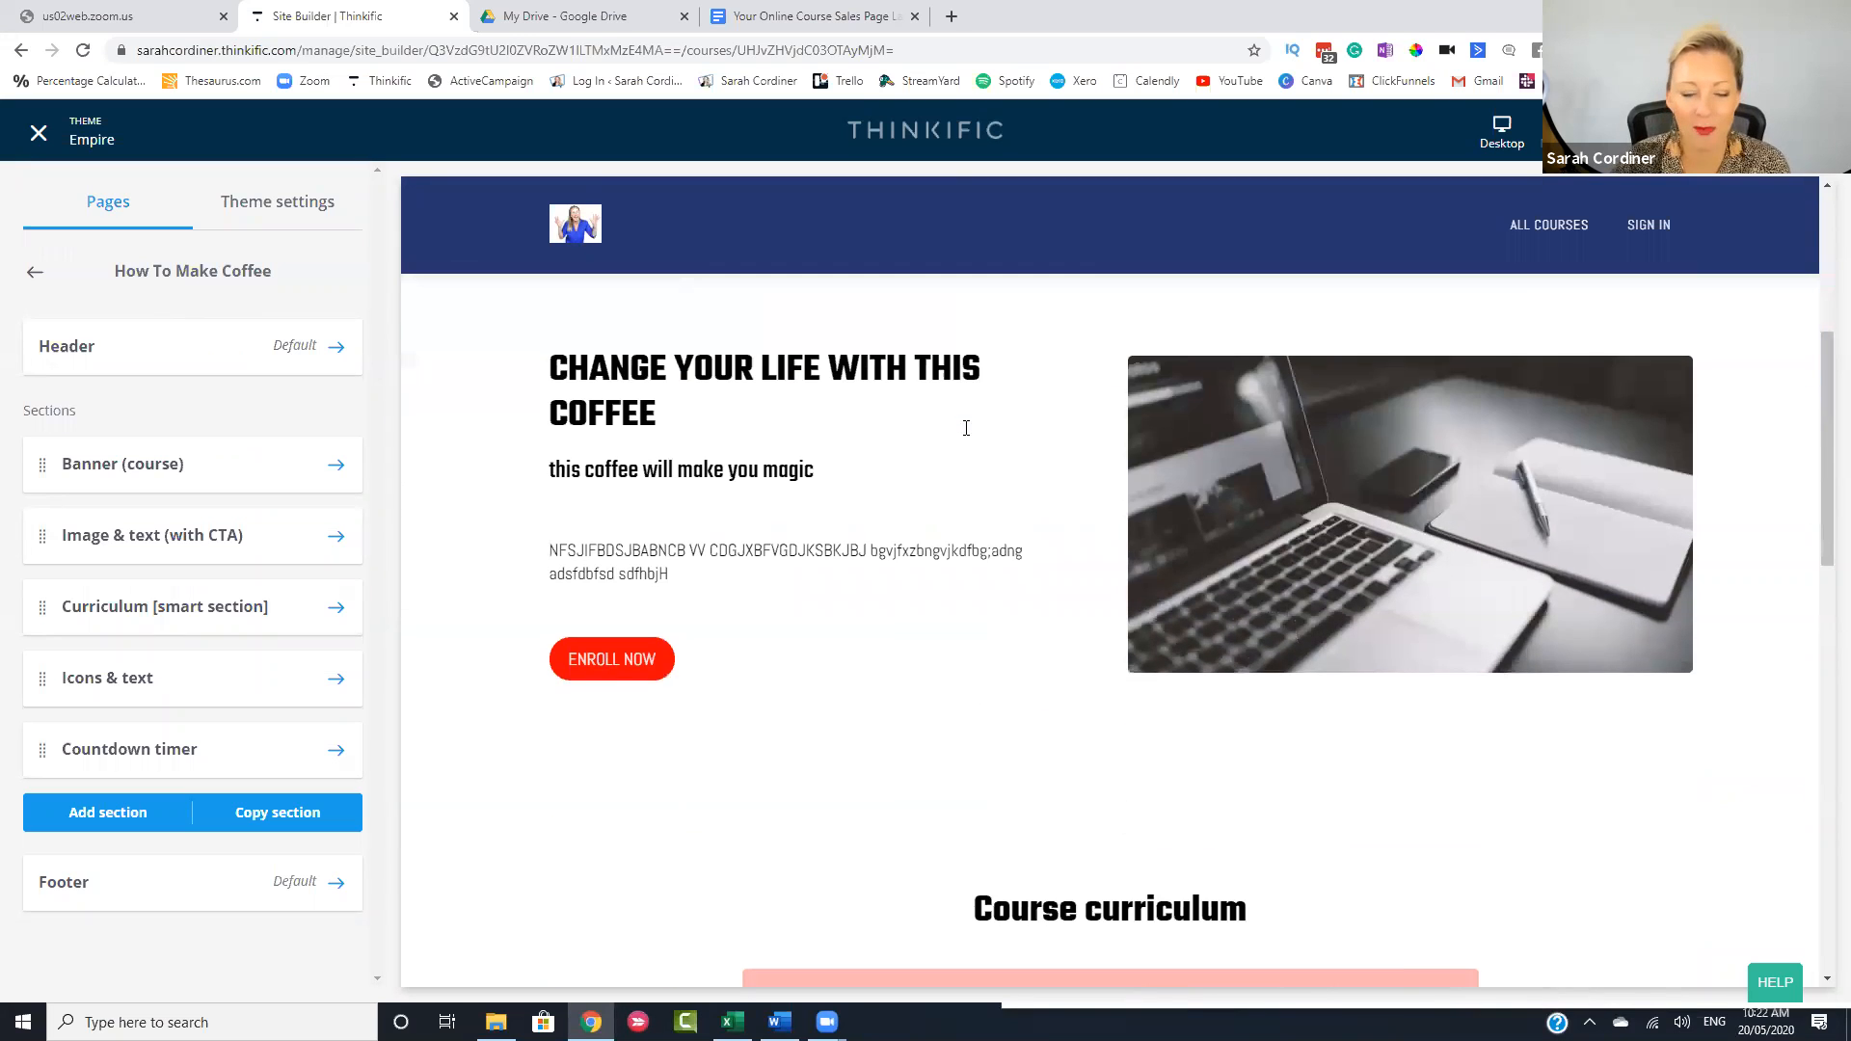